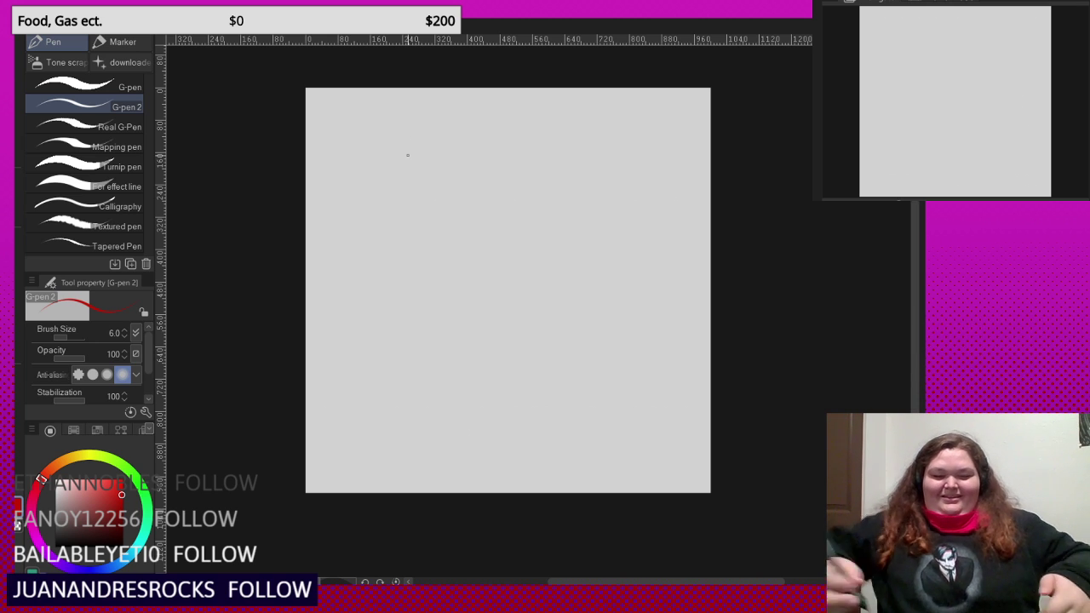
- Undo the test loop and switch to the Darker pencil with a brush size of 21
scroll(462, 198, down, 2)
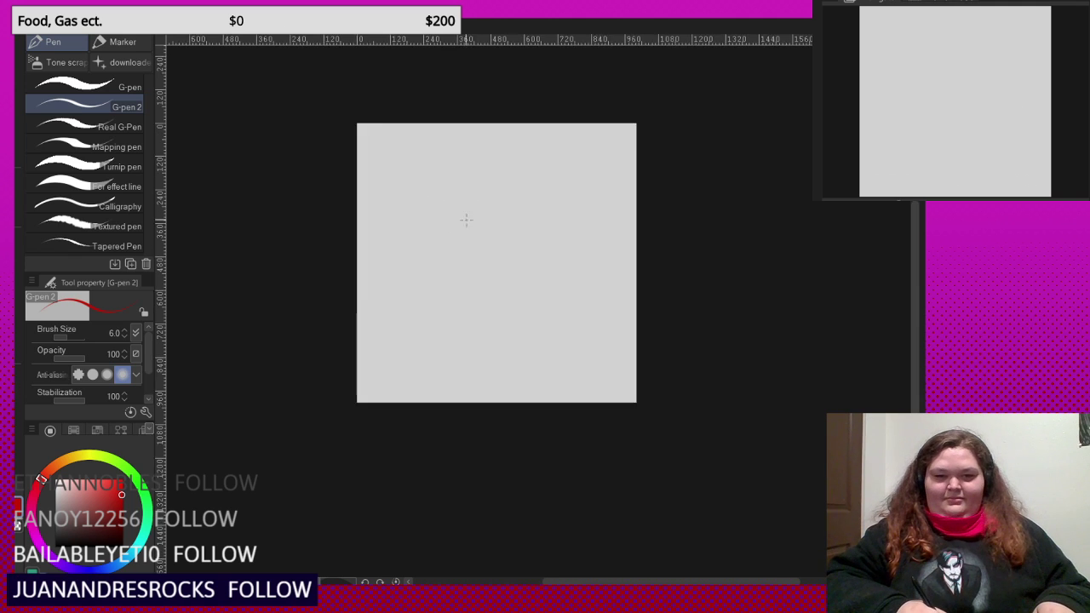
scroll(451, 204, up, 4)
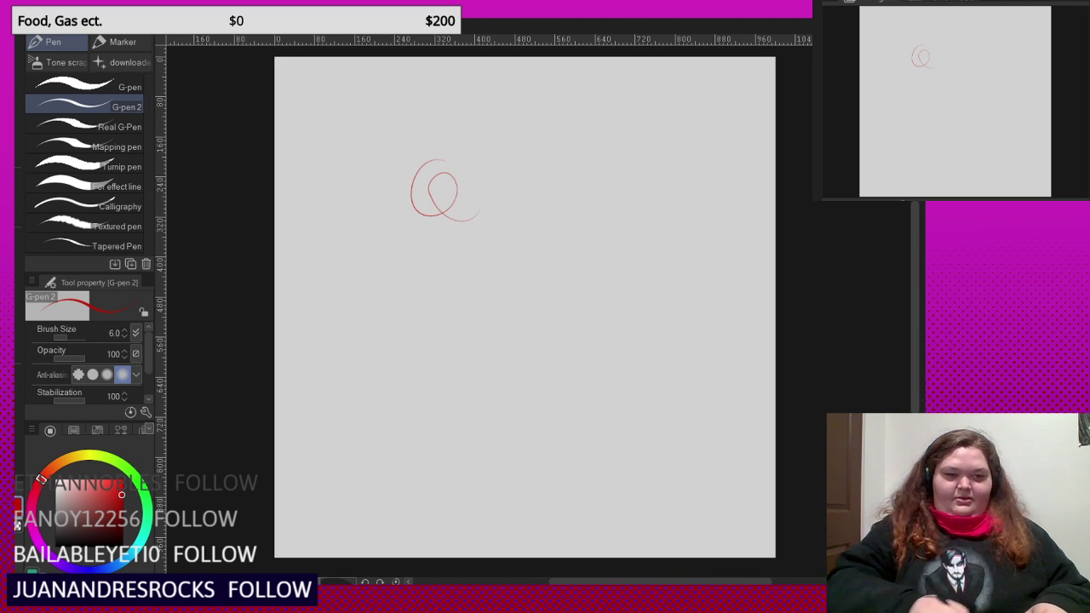
key(p)
key(ctrl+z)
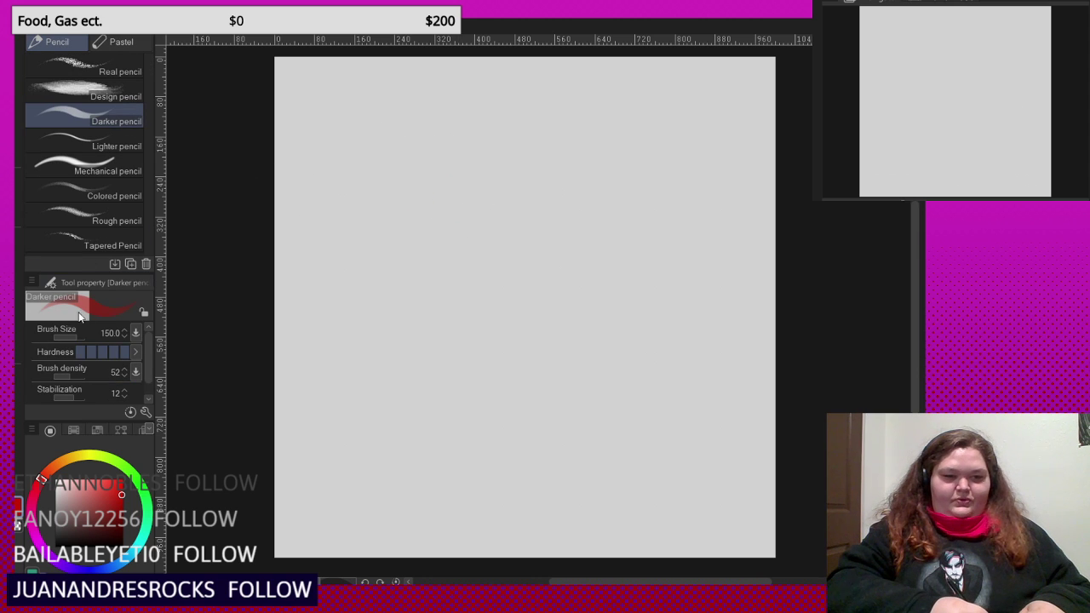
drag(74, 340, 71, 338)
scroll(459, 205, down, 2)
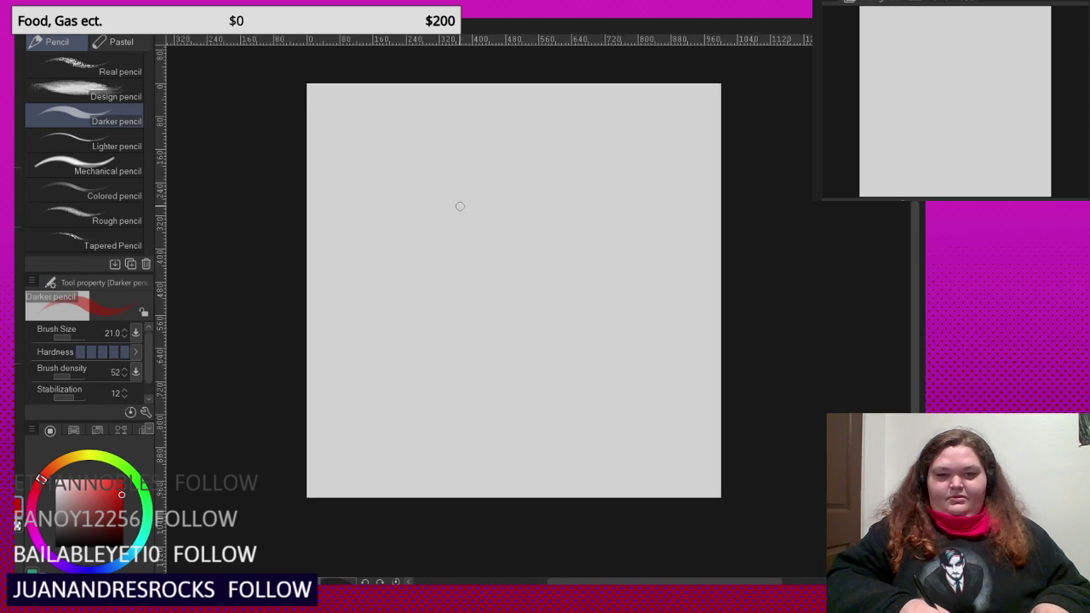
scroll(459, 207, up, 1)
mouse_move(453, 191)
mouse_down()
mouse_move(461, 225)
mouse_move(405, 204)
mouse_move(411, 177)
mouse_move(469, 239)
mouse_move(457, 251)
mouse_move(477, 239)
mouse_move(456, 182)
mouse_move(445, 211)
mouse_up()
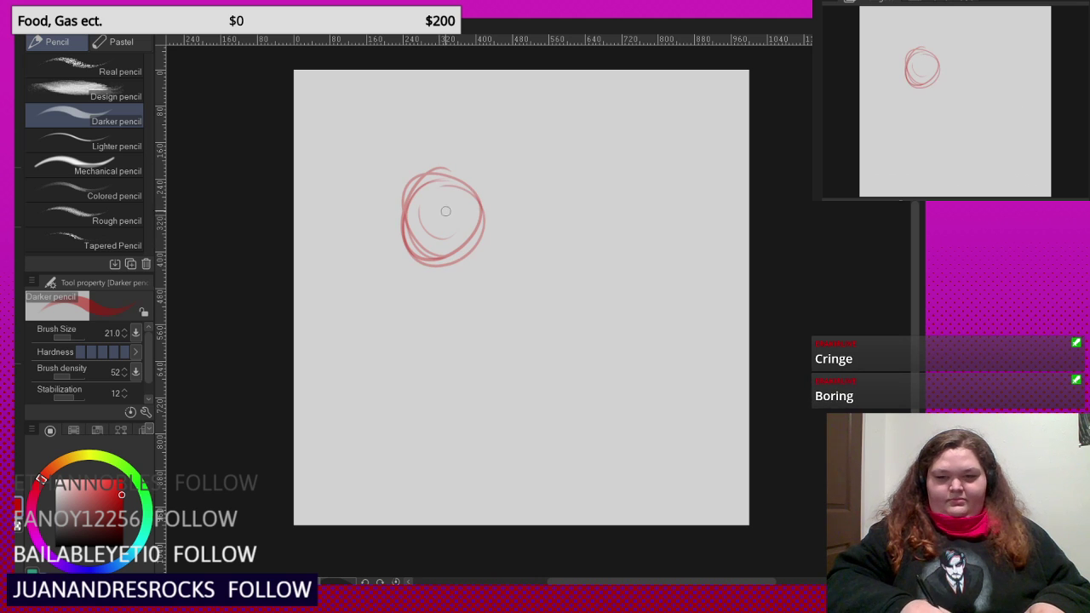
mouse_move(557, 146)
mouse_down()
mouse_move(598, 215)
mouse_move(526, 212)
mouse_up()
key(ctrl+z)
drag(554, 150, 503, 164)
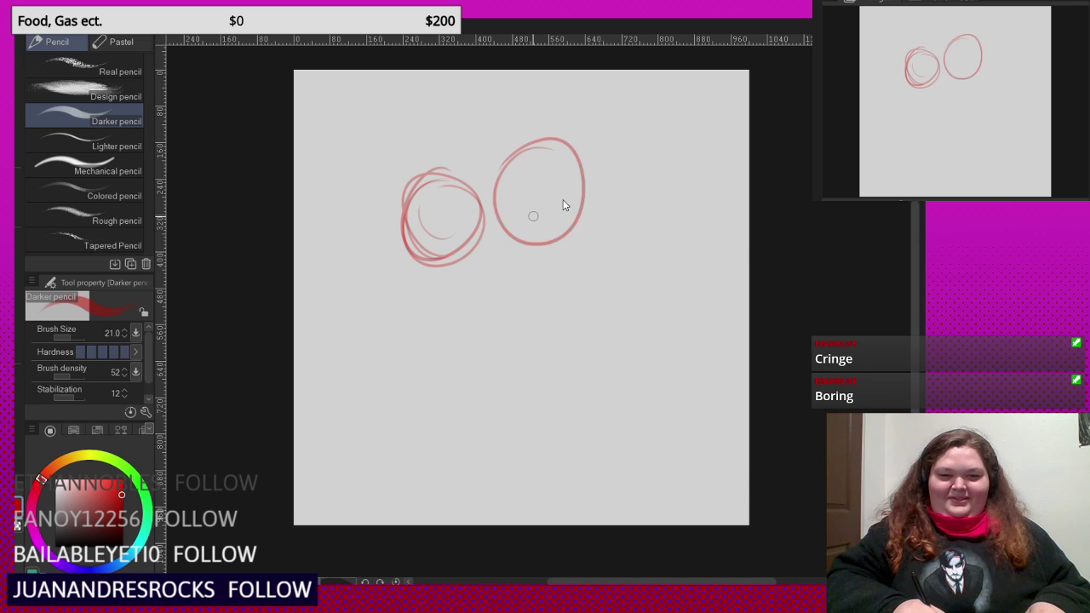
key(ctrl+z)
mouse_move(569, 151)
mouse_down()
mouse_move(574, 231)
mouse_move(519, 226)
mouse_up()
key(ctrl+z)
key(ctrl+z)
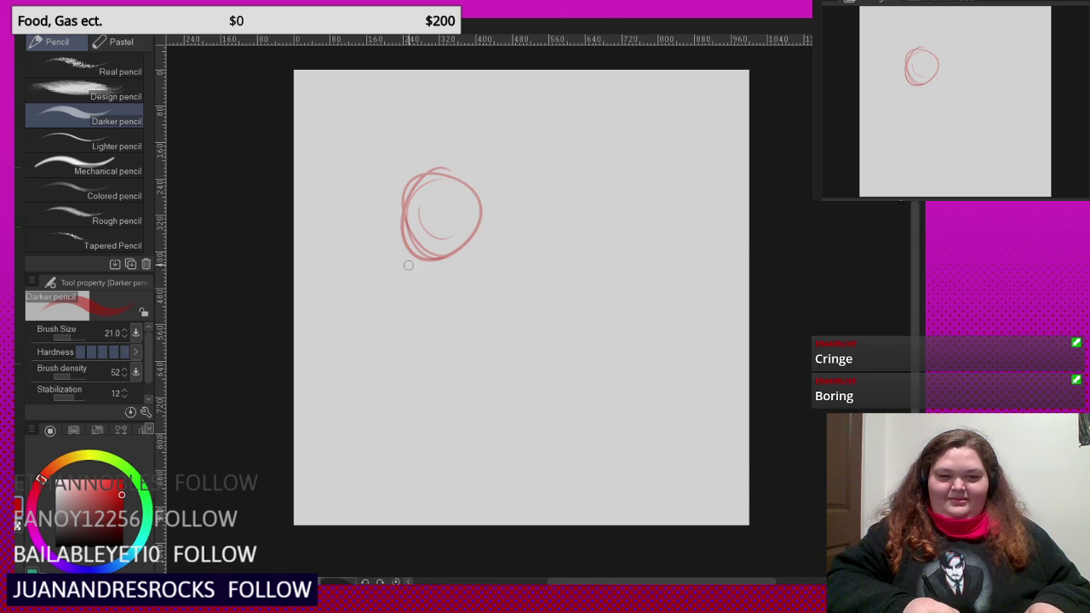
key(ctrl+z)
mouse_move(438, 167)
mouse_down()
mouse_move(418, 275)
mouse_move(454, 236)
mouse_up()
key(ctrl+z)
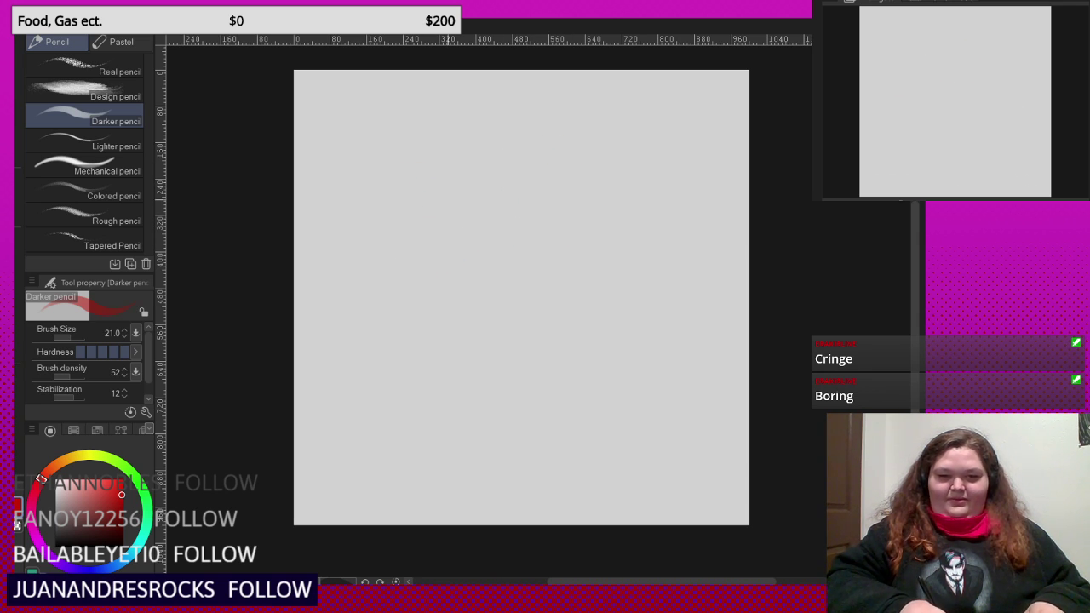
- Sketch two head circles side by side on the upper canvas and draw vertical centre guidelines through both
mouse_move(439, 177)
mouse_down()
mouse_move(451, 176)
mouse_move(385, 226)
mouse_up()
mouse_move(580, 162)
mouse_down()
mouse_move(602, 249)
mouse_move(545, 200)
mouse_move(597, 177)
mouse_up()
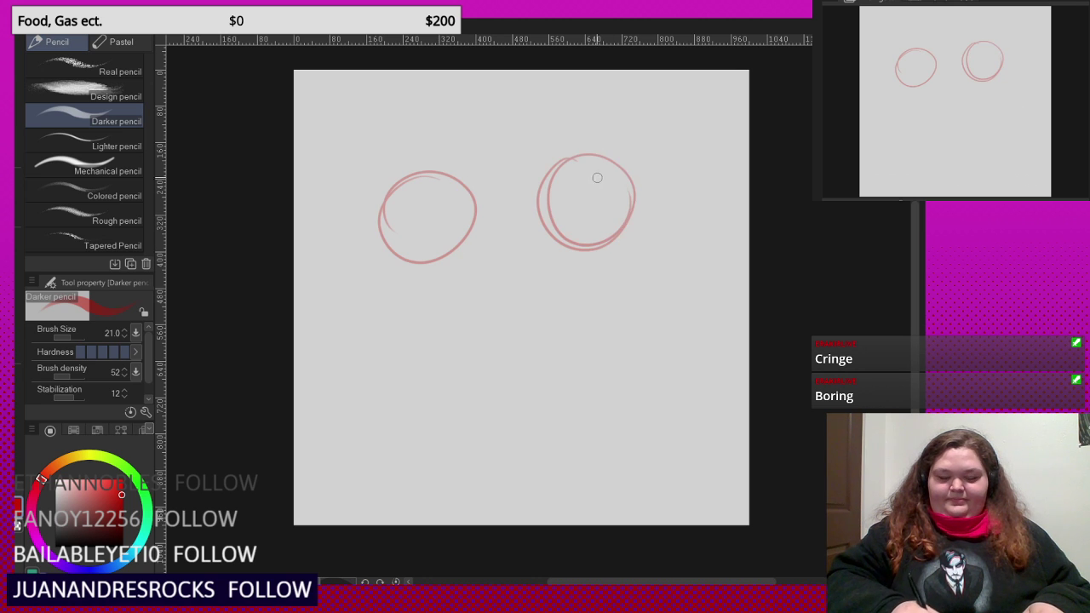
scroll(486, 246, up, 2)
drag(610, 127, 614, 252)
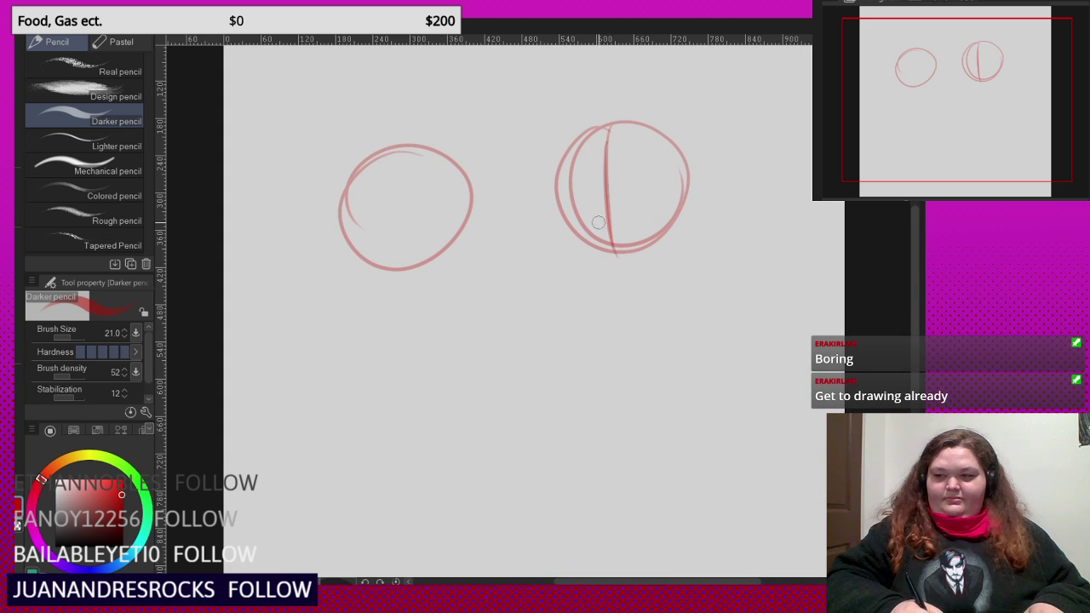
key(ctrl+z)
drag(617, 145, 621, 279)
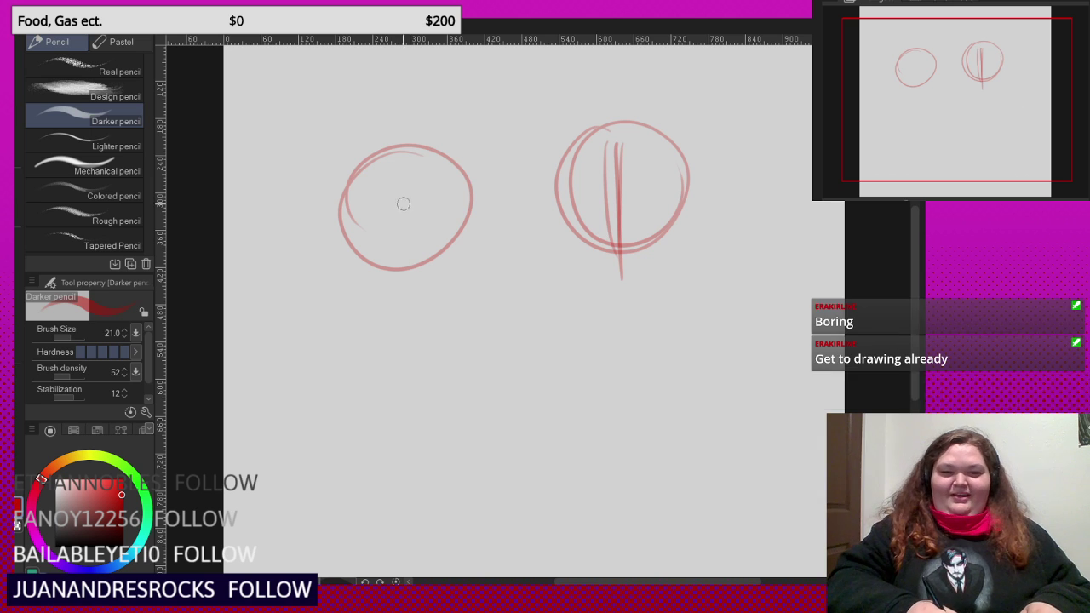
drag(402, 141, 419, 298)
drag(412, 171, 416, 281)
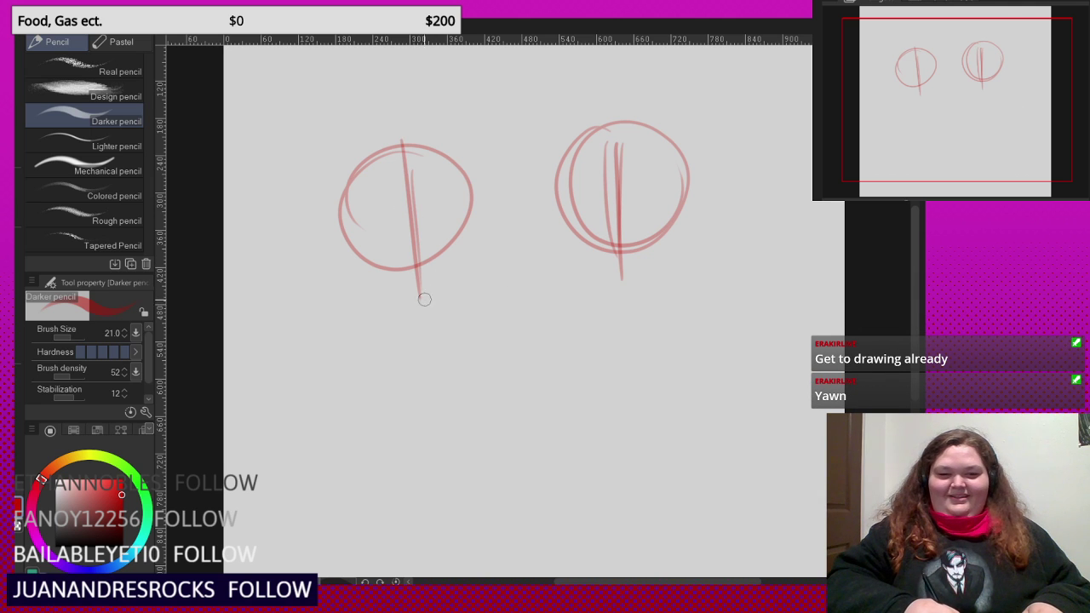
scroll(414, 295, up, 2)
mouse_move(407, 307)
mouse_down()
mouse_move(442, 297)
mouse_move(486, 248)
mouse_up()
drag(446, 293, 484, 245)
key(ctrl+z)
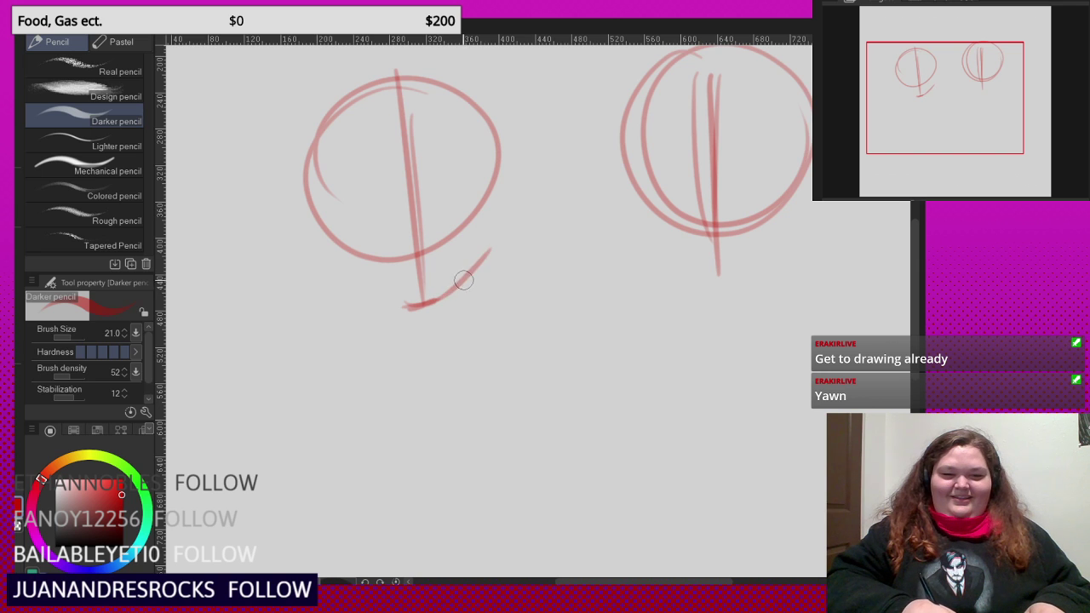
key(ctrl+z)
mouse_move(446, 295)
mouse_down()
mouse_move(488, 231)
mouse_move(484, 137)
mouse_up()
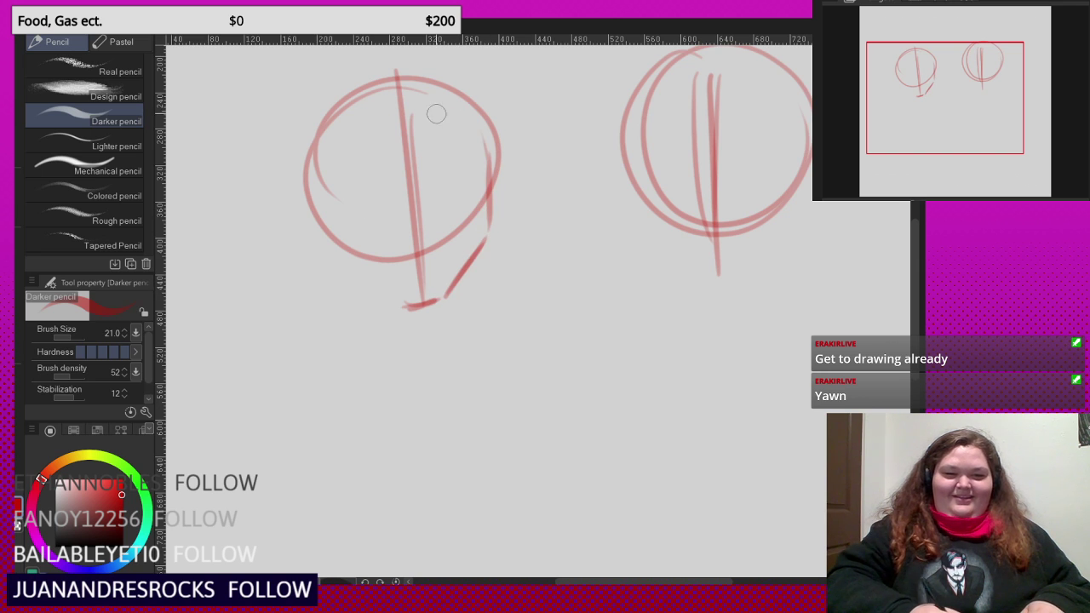
mouse_move(406, 309)
mouse_down()
mouse_move(349, 272)
mouse_move(356, 281)
mouse_move(312, 212)
mouse_up()
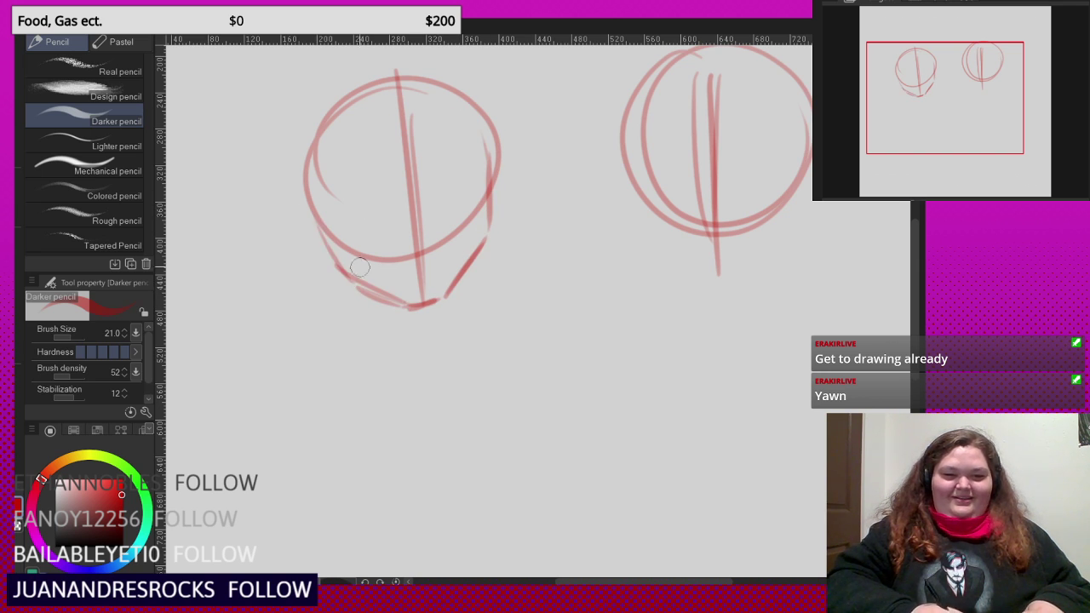
key(ctrl+z)
key(ctrl+z)
key(ctrl+z)
key(c)
mouse_move(410, 309)
mouse_down()
mouse_move(403, 312)
mouse_move(454, 277)
mouse_up()
key(c)
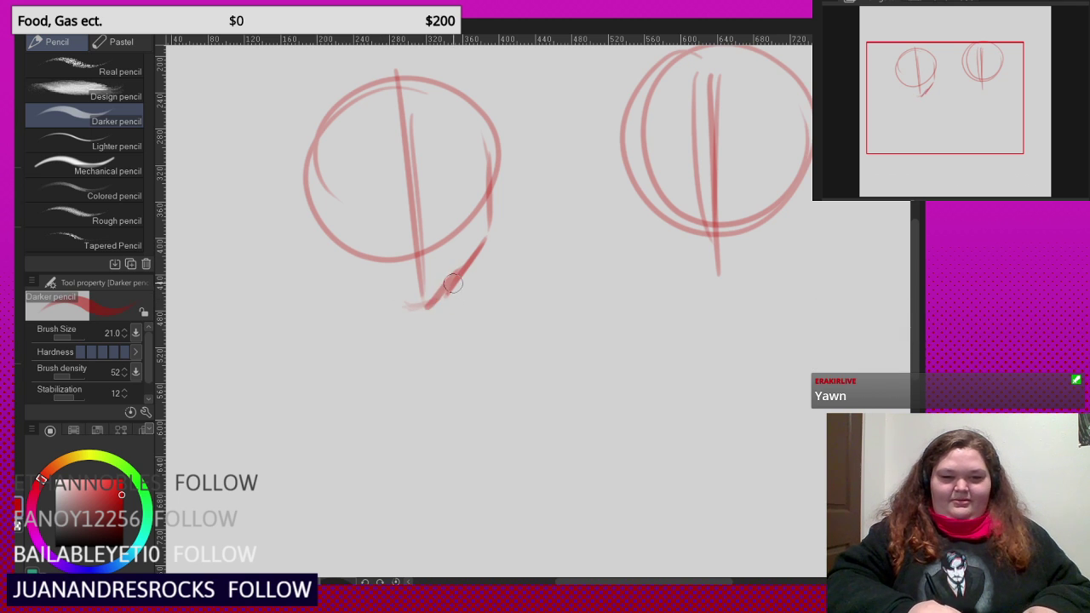
key(ctrl+z)
key(ctrl+z)
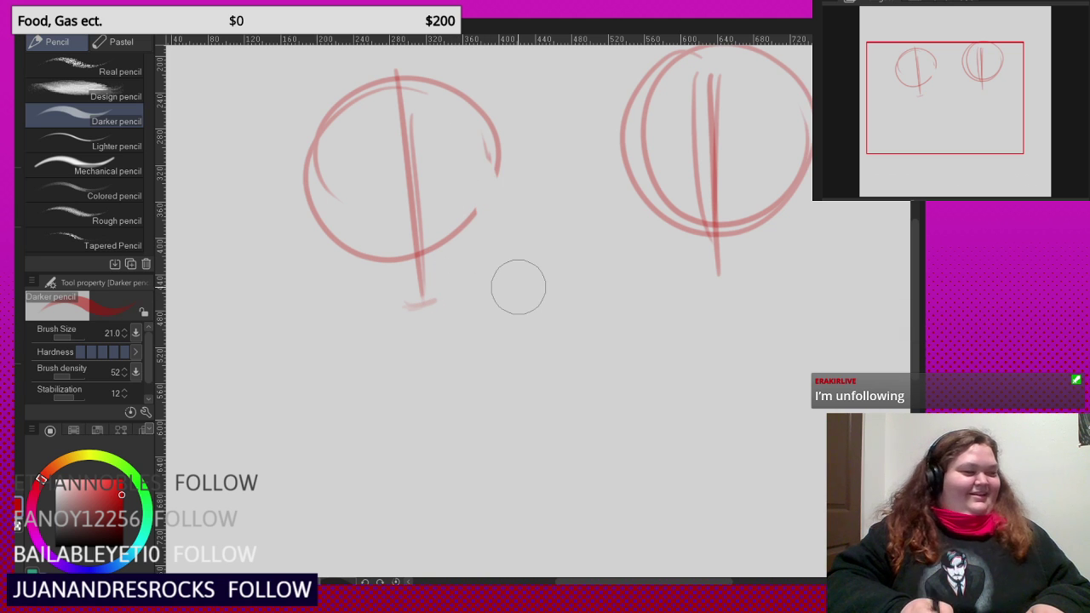
- Draw an angular jaw on both sides of the left head, tapering to a pointed chin at the centre guideline
scroll(439, 272, up, 2)
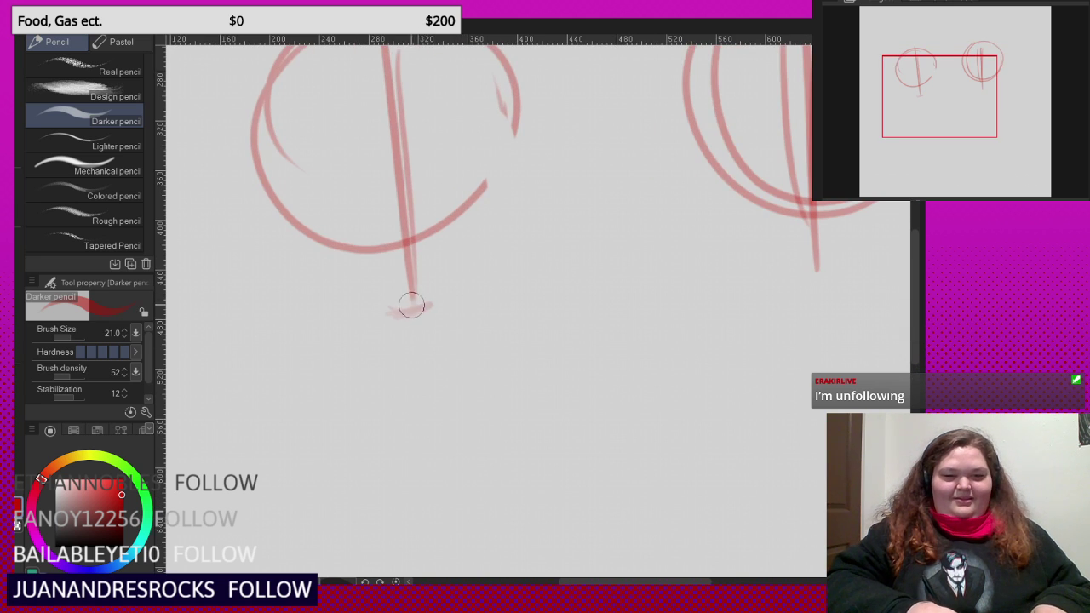
mouse_move(402, 310)
mouse_down()
mouse_move(428, 299)
mouse_move(493, 231)
mouse_move(513, 160)
mouse_up()
mouse_move(515, 93)
mouse_down()
mouse_move(491, 244)
mouse_move(506, 138)
mouse_move(502, 219)
mouse_up()
key(ctrl+z)
key(ctrl+z)
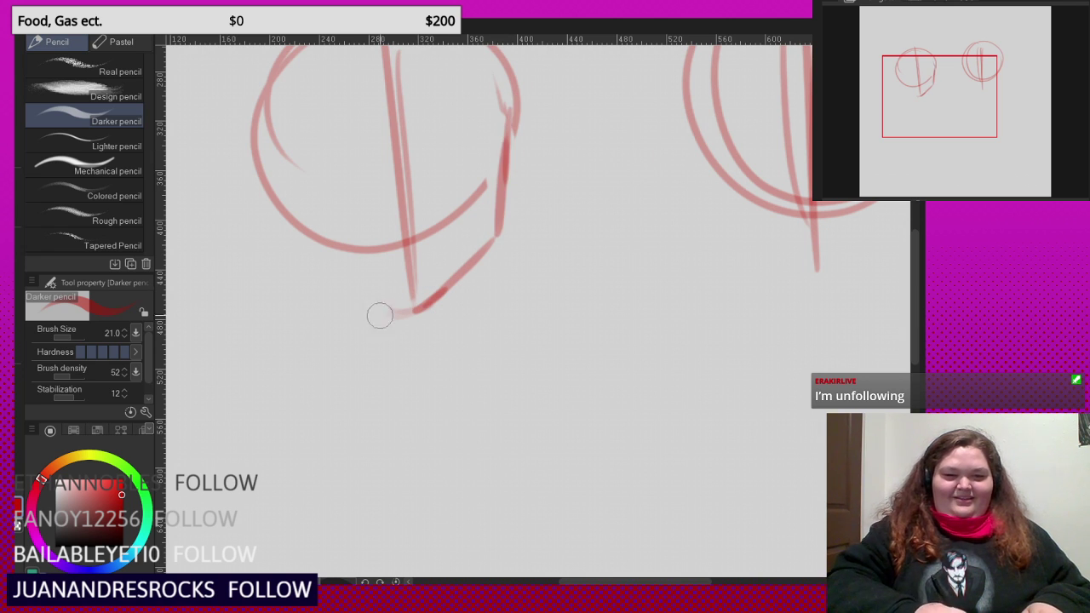
mouse_move(404, 310)
mouse_down()
mouse_move(306, 275)
mouse_move(397, 307)
mouse_move(282, 250)
mouse_move(250, 153)
mouse_move(262, 202)
mouse_up()
- Sketch the left figure's short neck lines and a shoulder line curving outward toward the right figure
scroll(435, 248, down, 3)
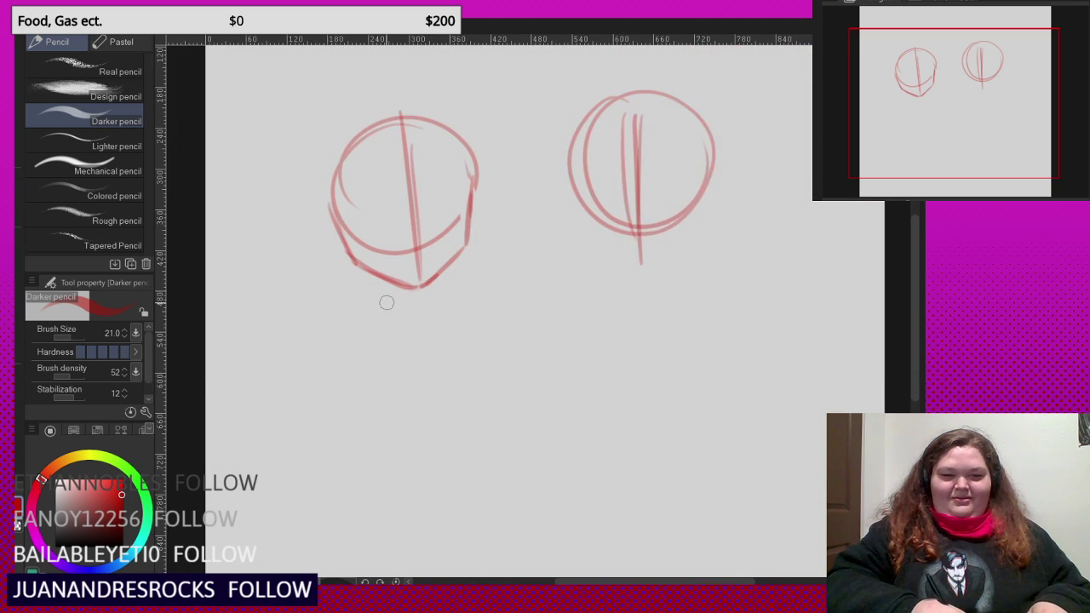
scroll(387, 303, up, 1)
drag(389, 275, 401, 304)
mouse_move(444, 269)
mouse_down()
mouse_move(445, 297)
mouse_move(531, 264)
mouse_move(554, 269)
mouse_move(532, 338)
mouse_up()
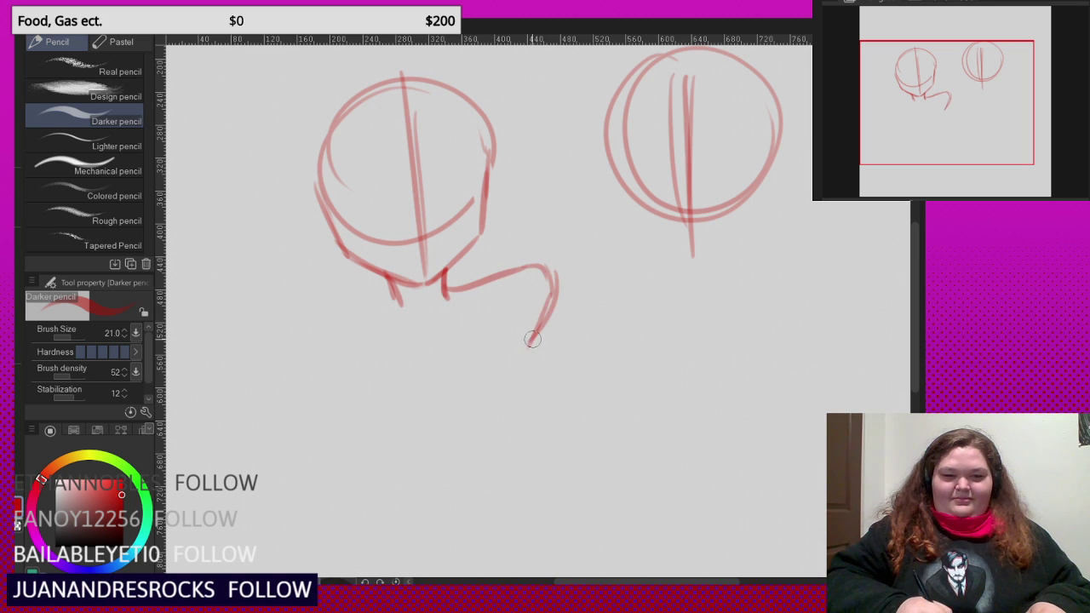
- Sketch a long outstretched arm from the left figure's shoulder, passing beneath the right head, with a round wrist joint and drooping hand
drag(535, 269, 689, 231)
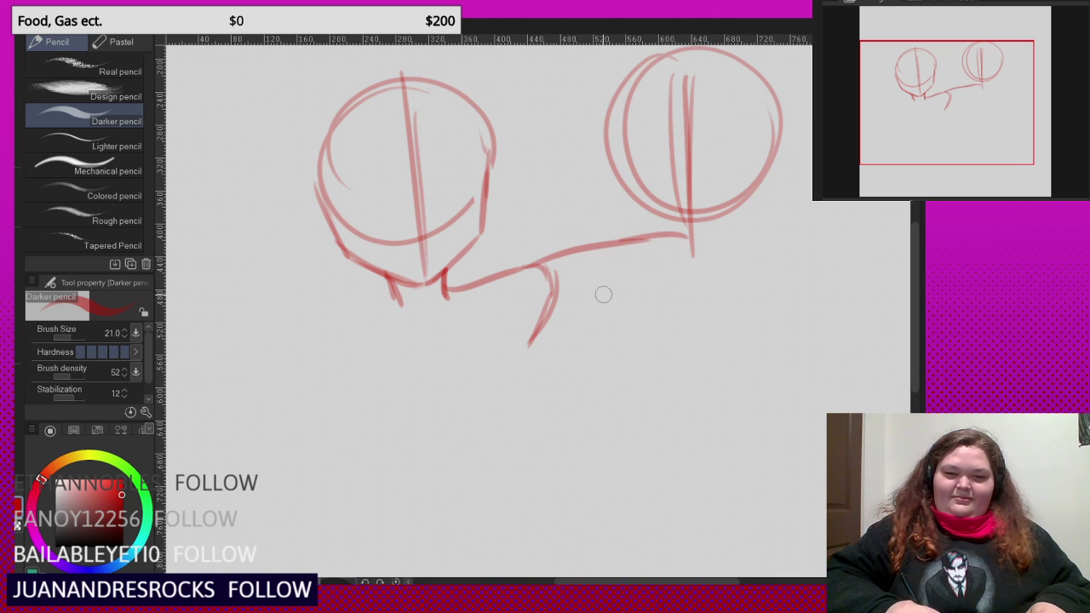
mouse_move(554, 319)
mouse_down()
mouse_move(672, 275)
mouse_move(686, 244)
mouse_move(794, 273)
mouse_up()
drag(730, 237, 842, 288)
drag(686, 274, 739, 308)
mouse_move(722, 300)
mouse_down()
mouse_move(853, 293)
mouse_move(791, 289)
mouse_move(797, 346)
mouse_move(831, 319)
mouse_up()
scroll(798, 258, down, 1)
drag(820, 272, 837, 337)
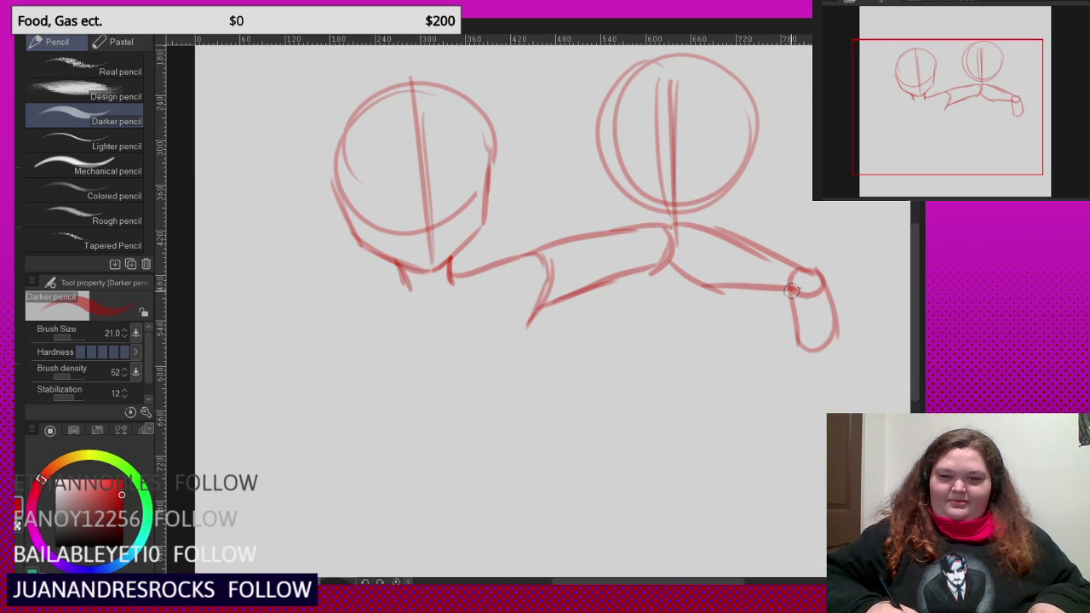
- Draw both sides of the right figure's neck and a curved chest line across the arm beneath it
scroll(791, 291, down, 2)
scroll(664, 281, up, 1)
drag(663, 218, 669, 278)
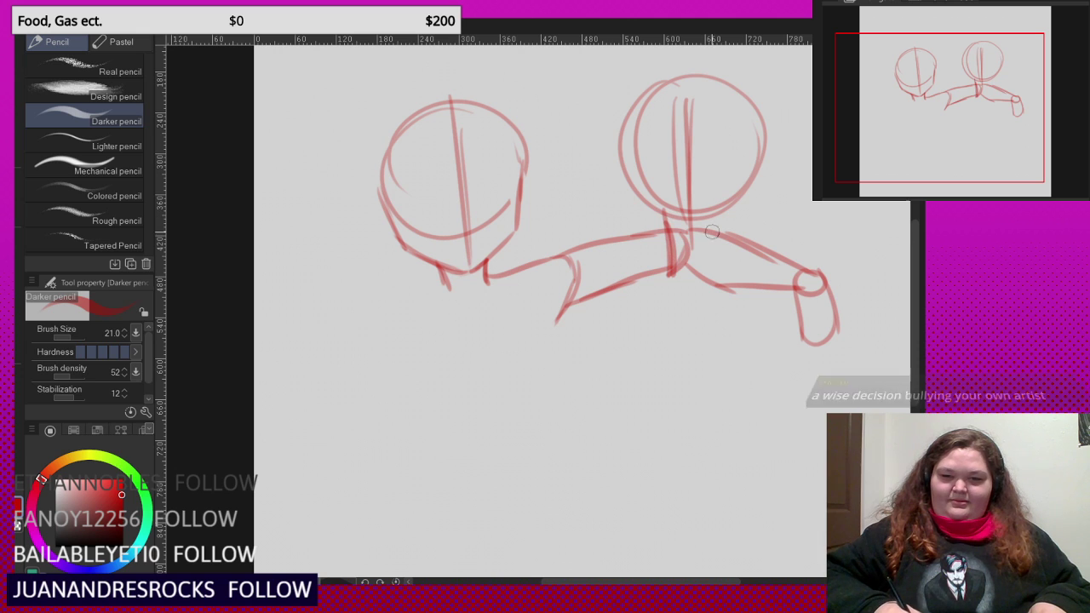
mouse_move(706, 213)
mouse_down()
mouse_move(715, 286)
mouse_move(720, 265)
mouse_up()
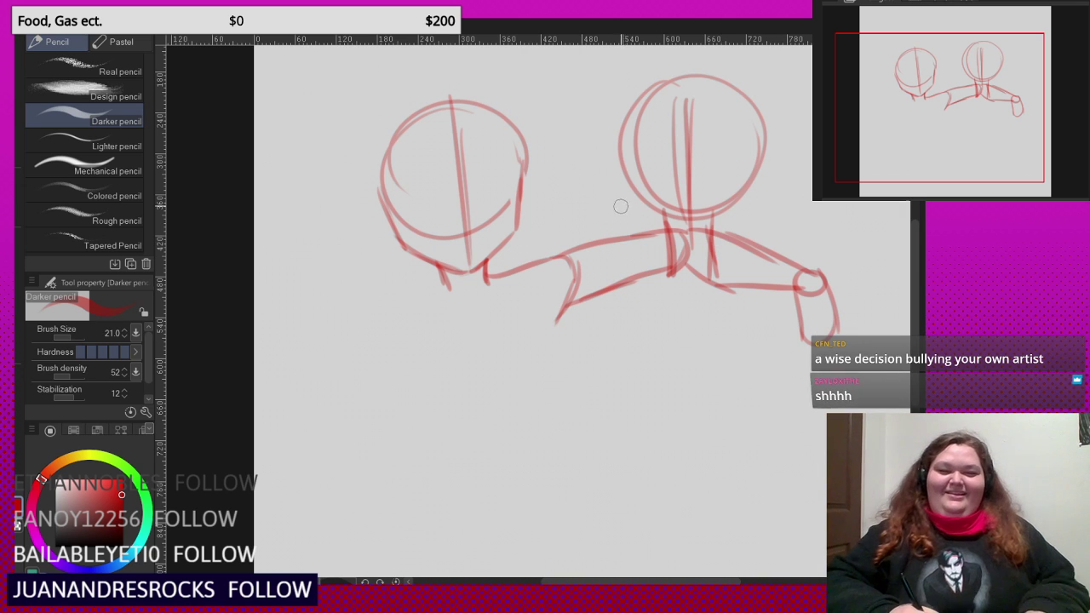
mouse_move(663, 267)
mouse_down()
mouse_move(705, 270)
mouse_move(702, 280)
mouse_move(639, 267)
mouse_move(764, 285)
mouse_up()
- Draw the left side of the right figure's torso as a near-vertical line down from the arm
drag(627, 266, 626, 400)
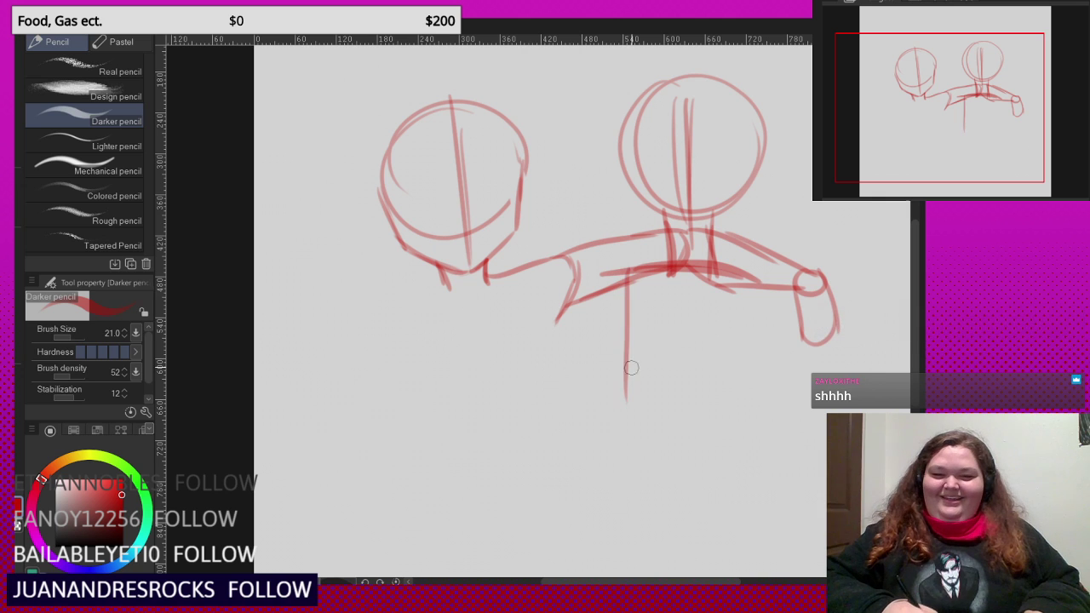
key(ctrl+z)
drag(634, 274, 627, 422)
drag(629, 299, 631, 420)
scroll(657, 303, down, 2)
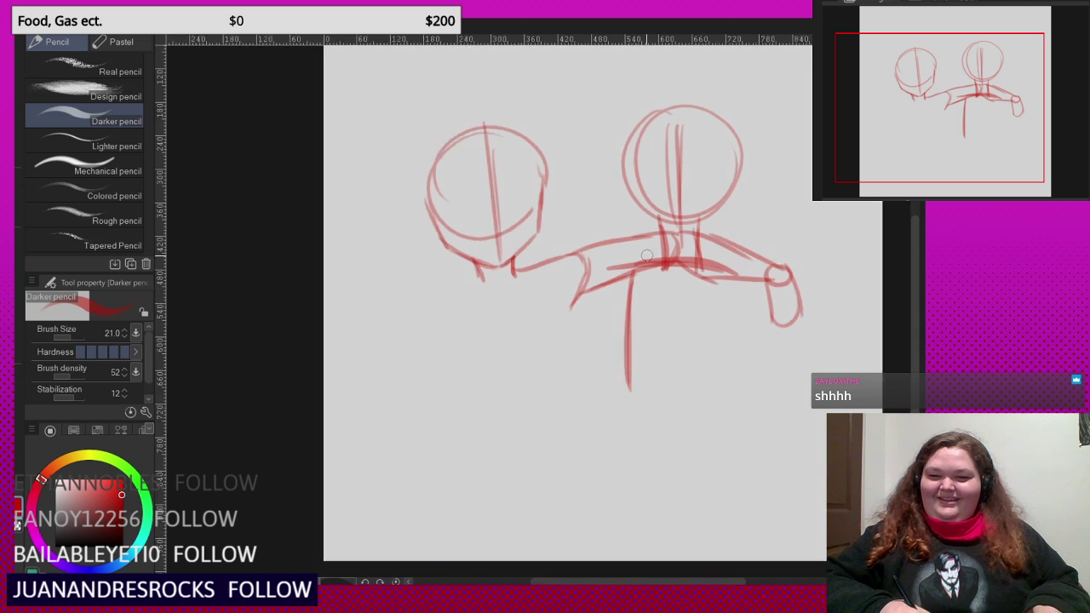
- Draw the torso's right side narrowing to the waist and flaring out at the hip, and extend the left side further down
scroll(721, 291, up, 1)
mouse_move(723, 257)
mouse_down()
mouse_move(713, 382)
mouse_move(753, 440)
mouse_up()
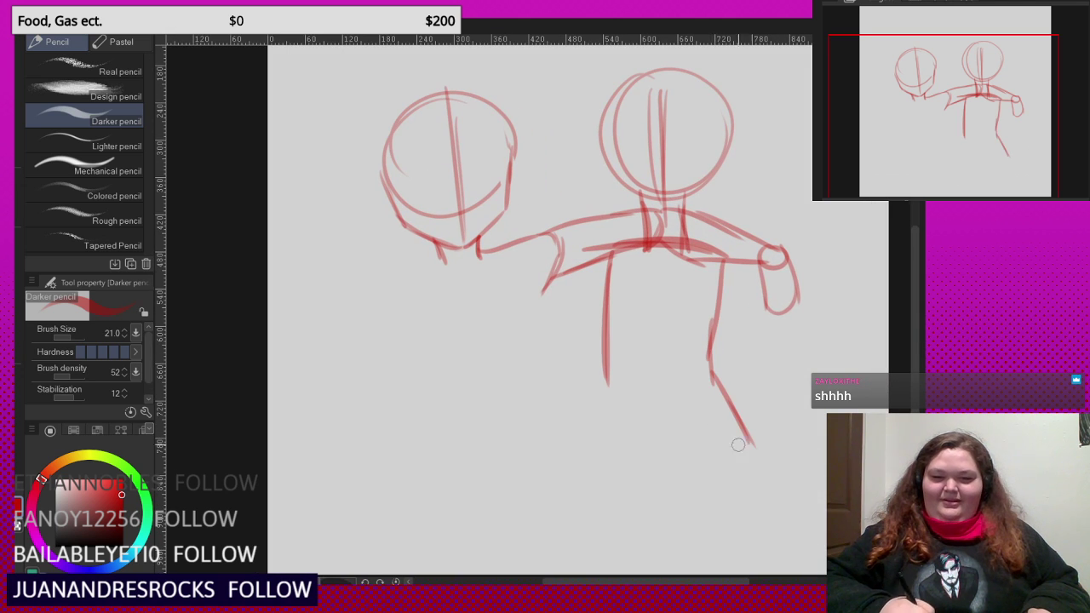
drag(610, 374, 604, 473)
key(ctrl+z)
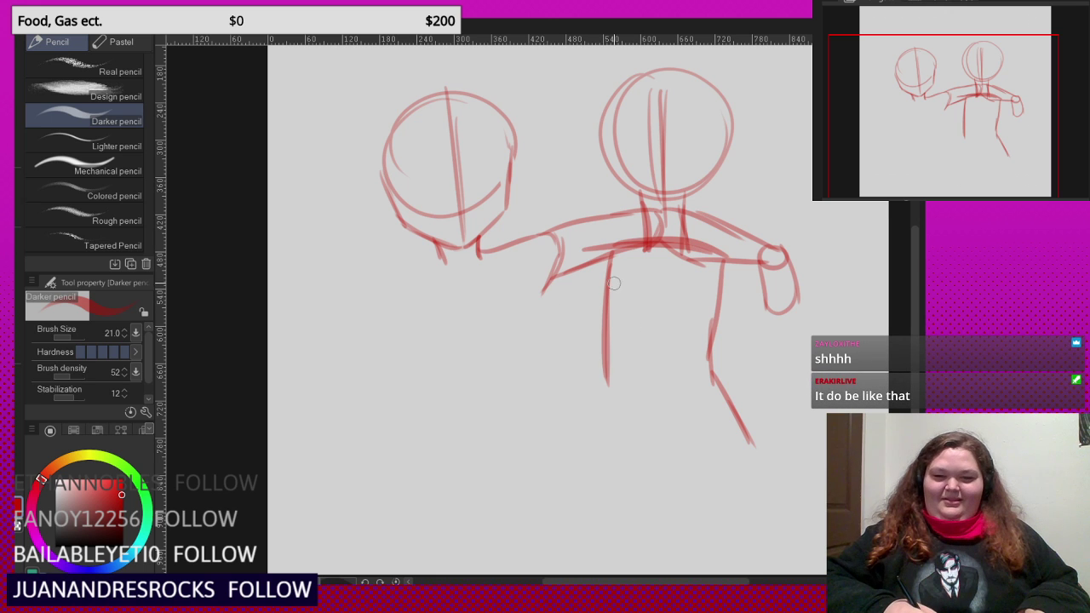
mouse_move(610, 262)
mouse_down()
mouse_move(602, 304)
mouse_move(604, 413)
mouse_up()
scroll(666, 341, down, 2)
scroll(638, 309, up, 1)
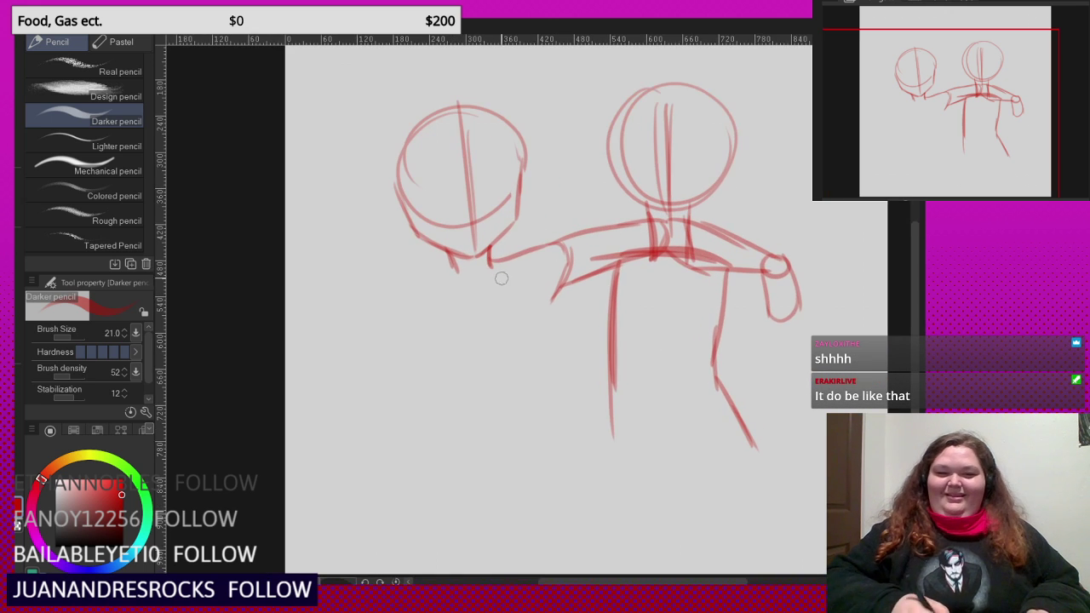
- Lasso the left figure's head, neck and shoulder, move them slightly up and closer to the right figure, and deselect
scroll(506, 279, up, 2)
scroll(572, 293, down, 2)
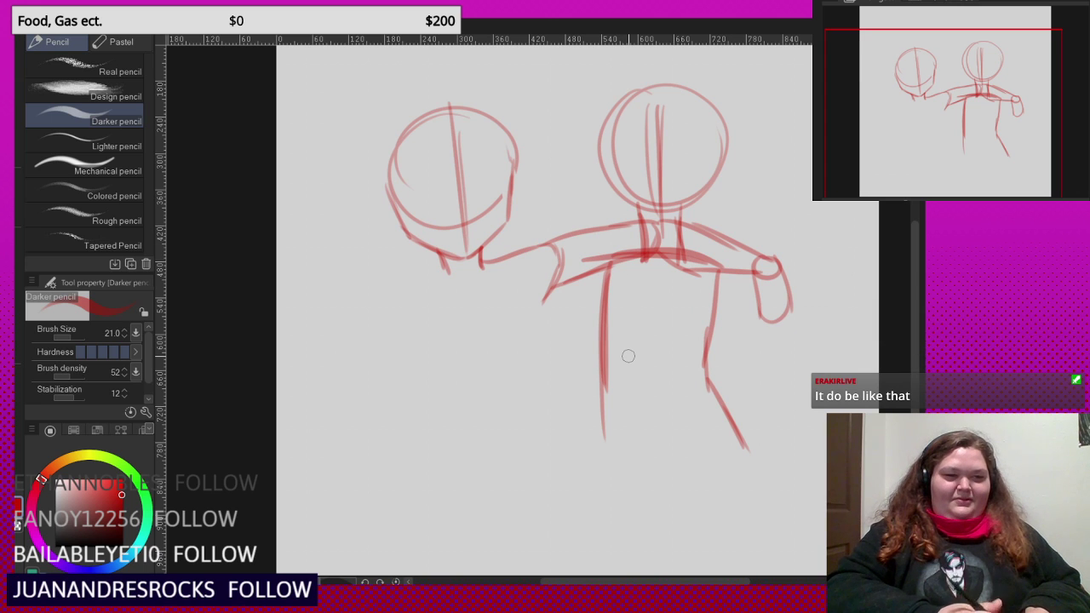
key(m)
mouse_move(440, 82)
mouse_down()
mouse_move(469, 377)
mouse_move(574, 192)
mouse_move(459, 87)
mouse_up()
click(514, 407)
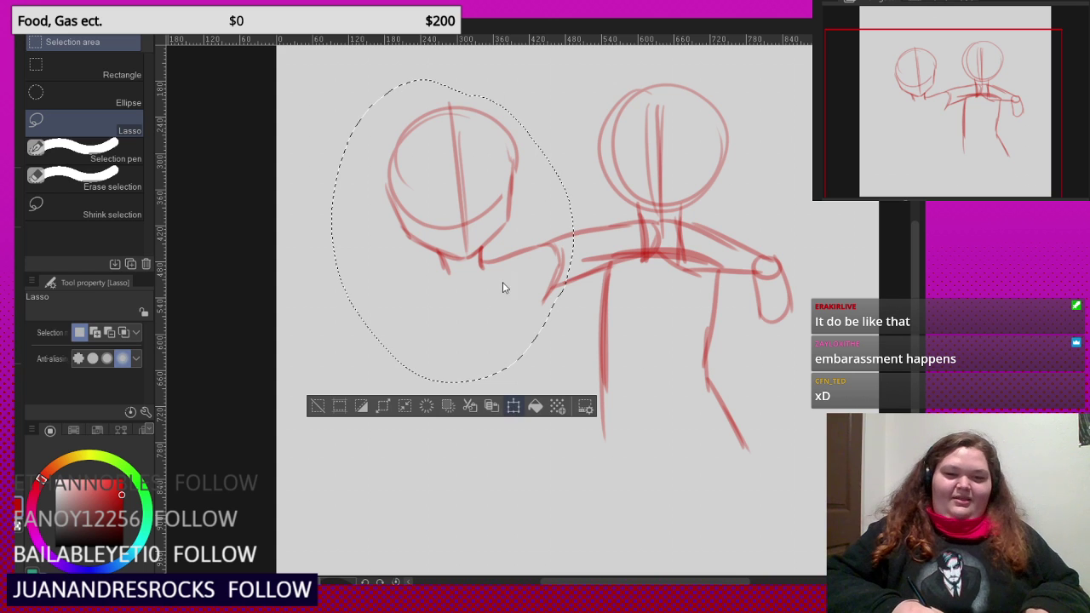
drag(513, 289, 542, 283)
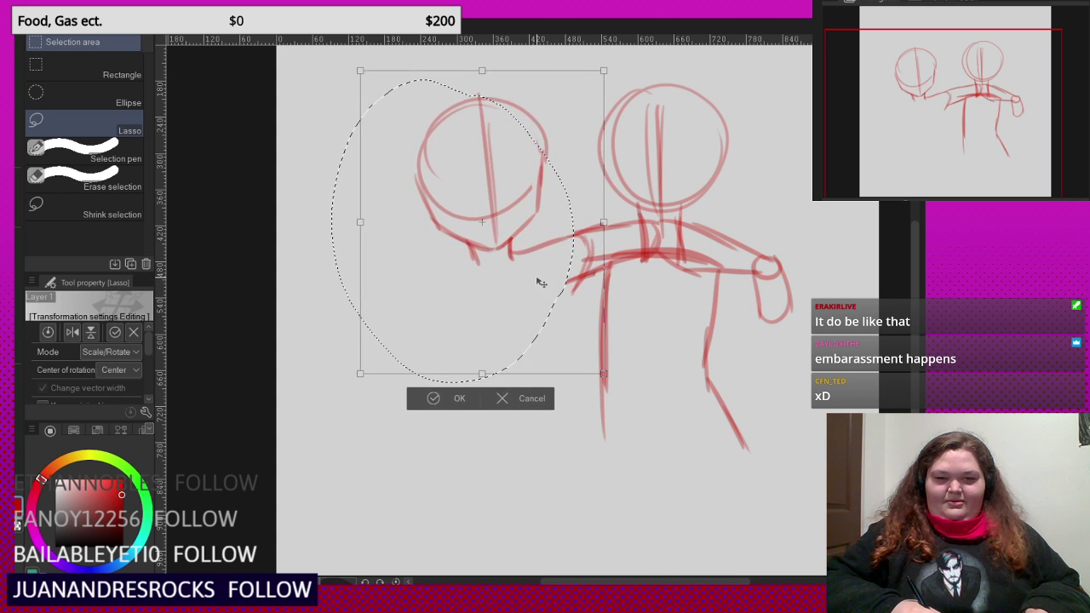
click(432, 401)
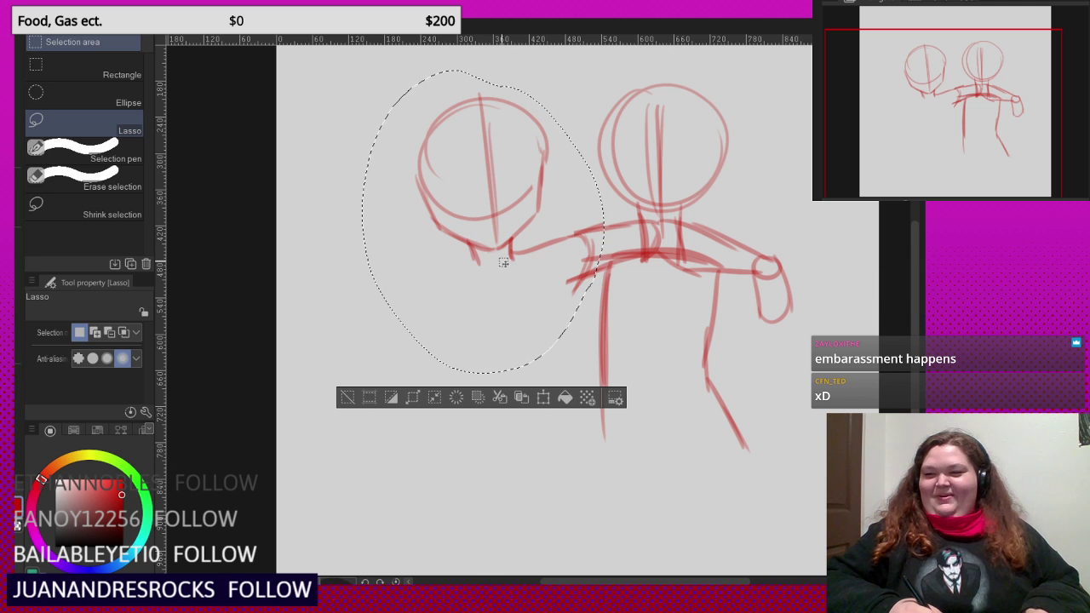
key(ctrl+d)
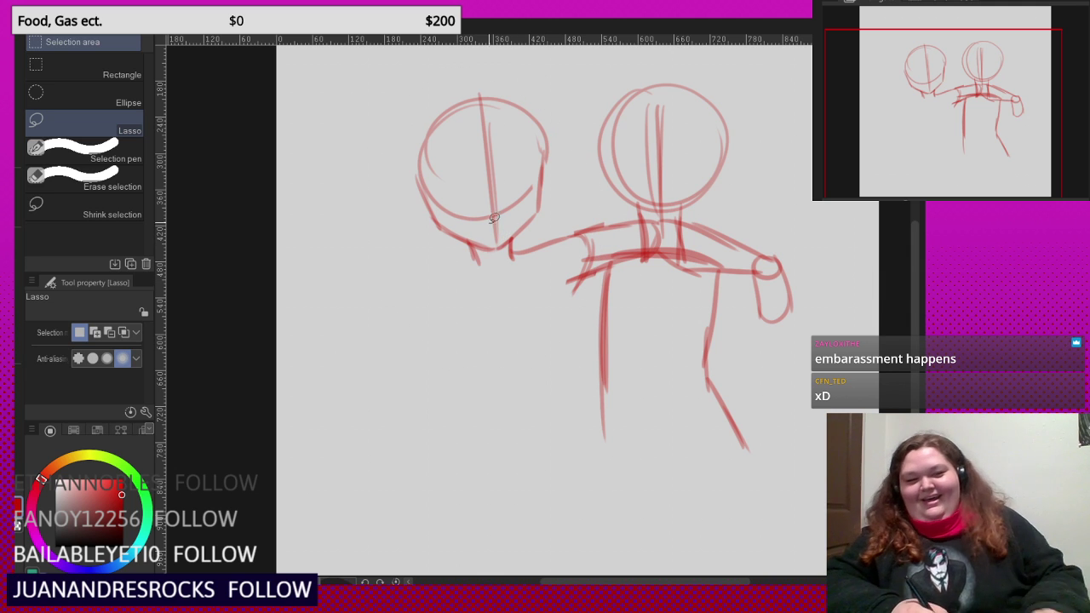
- Draw the outer line of the right figure's near arm, running almost vertically down from the shoulder beside the torso, with the Darker pencil
key(p)
scroll(579, 289, up, 3)
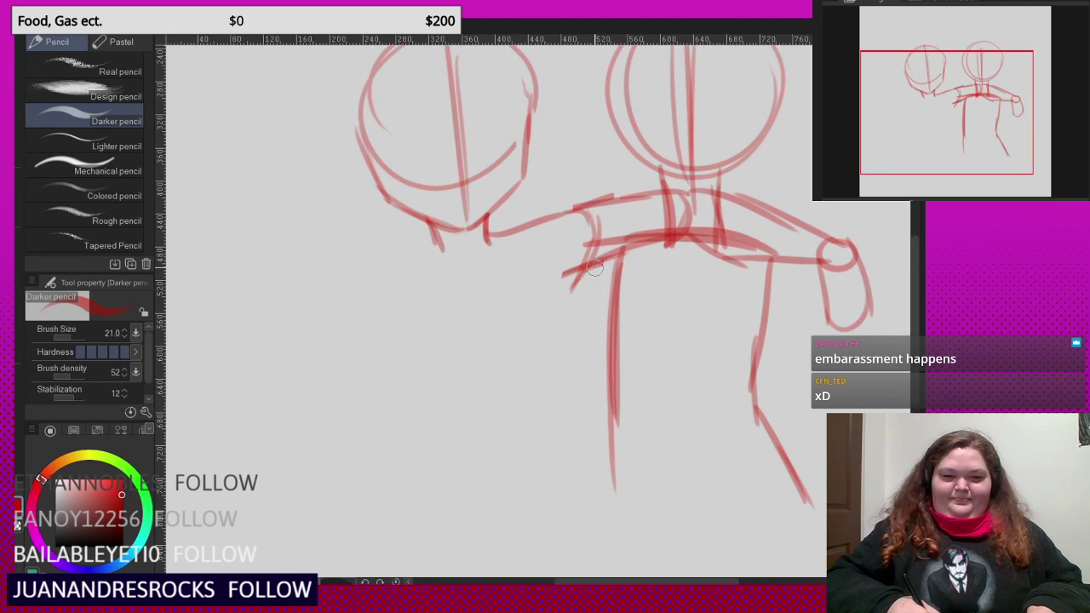
drag(580, 280, 592, 374)
key(ctrl+z)
drag(584, 271, 593, 495)
- Sketch the left figure's outer side slanting inward toward the waist, with several strokes flaring outward below it
drag(409, 286, 446, 431)
drag(429, 366, 393, 466)
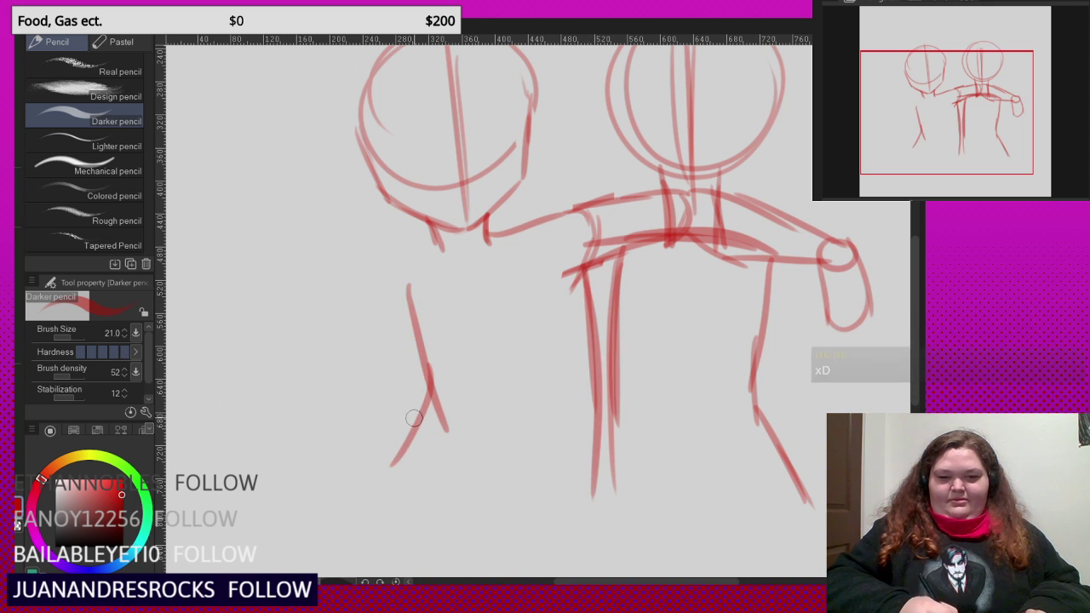
mouse_move(422, 391)
mouse_down()
mouse_move(365, 511)
mouse_move(392, 389)
mouse_up()
drag(409, 288, 444, 425)
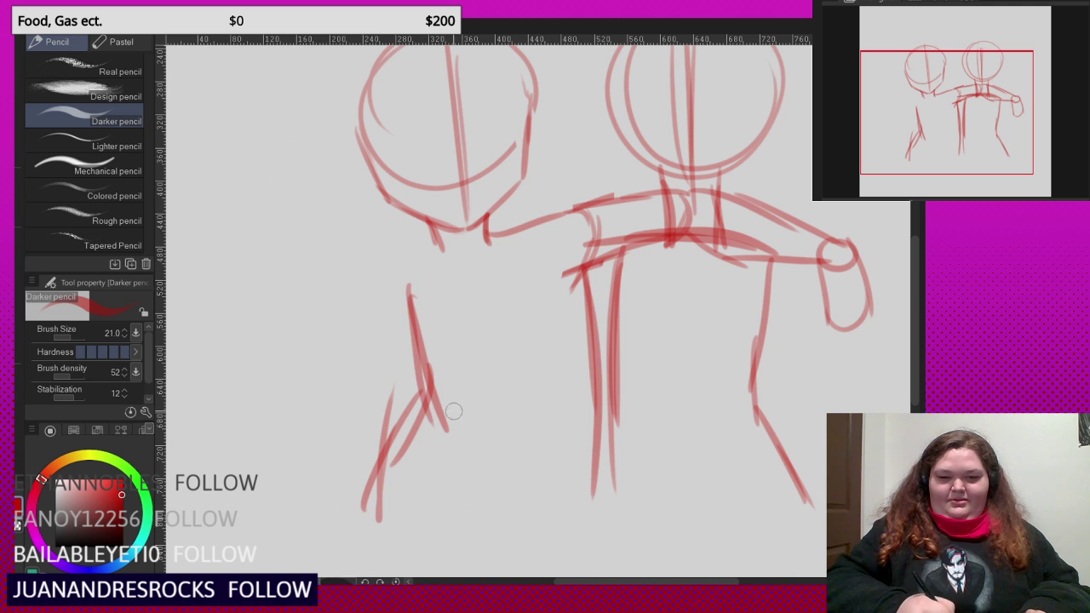
- Darken the right figure's shoulder by the arm and add a short slanted stroke between the arm and torso lines
drag(624, 247, 592, 271)
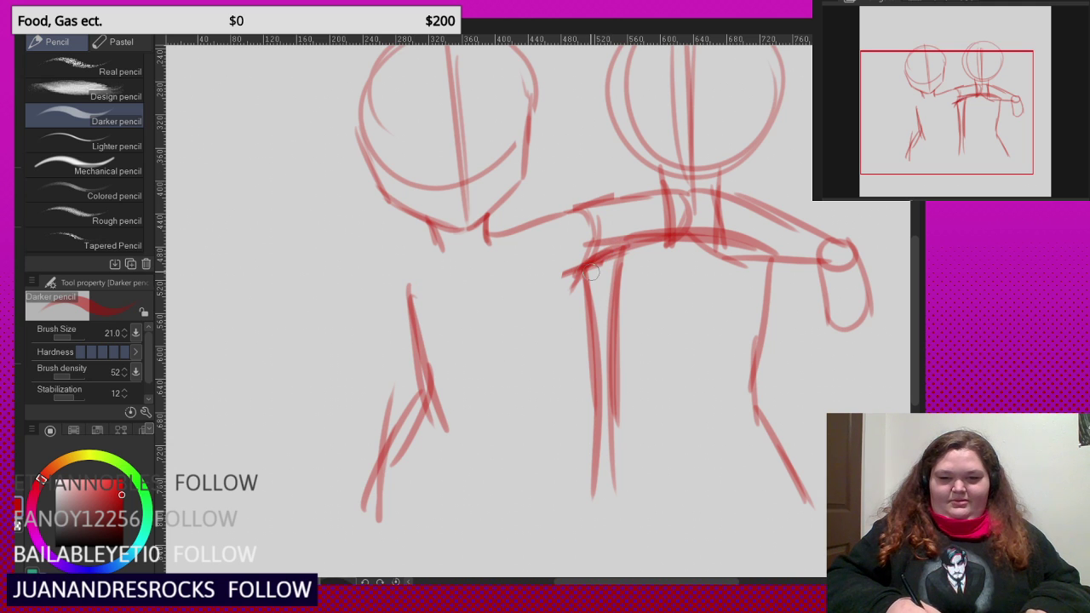
drag(595, 331, 622, 307)
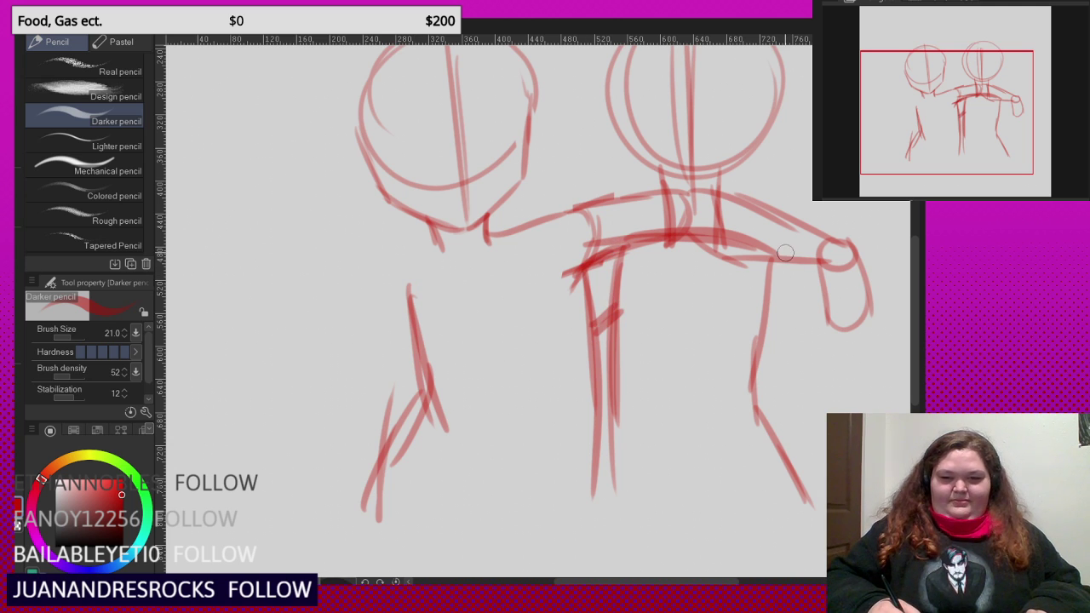
- Draw the left figure's upper arm with a rounded shoulder and elbow, and erase the old slanted line inside it
scroll(766, 242, down, 2)
scroll(477, 269, up, 1)
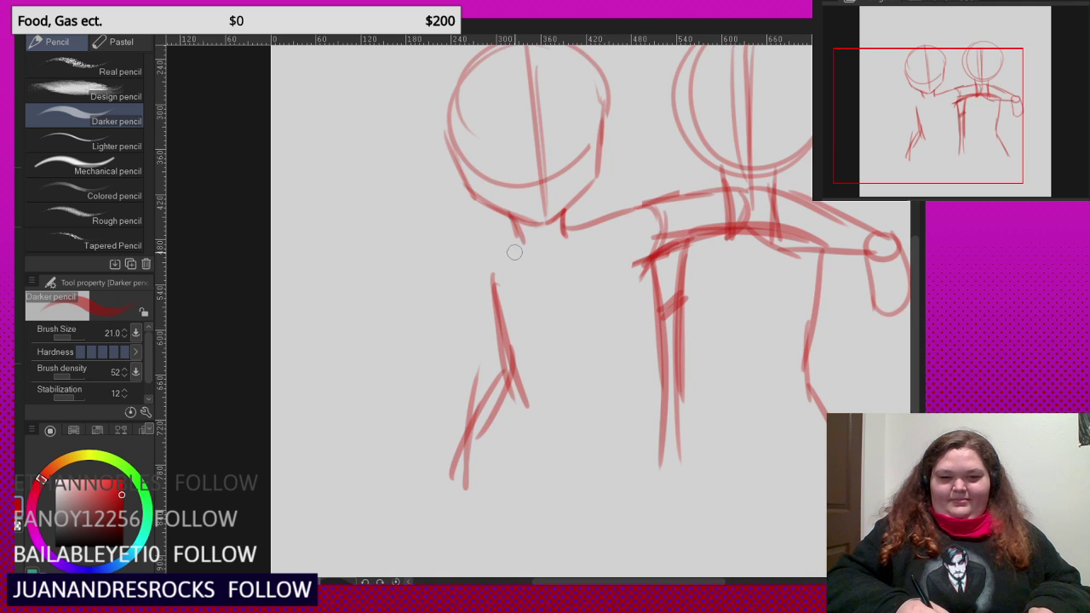
mouse_move(514, 247)
mouse_down()
mouse_move(460, 270)
mouse_move(477, 374)
mouse_move(528, 396)
mouse_up()
mouse_move(516, 285)
mouse_down()
mouse_move(507, 384)
mouse_move(477, 415)
mouse_up()
drag(494, 419, 532, 380)
drag(521, 315, 528, 403)
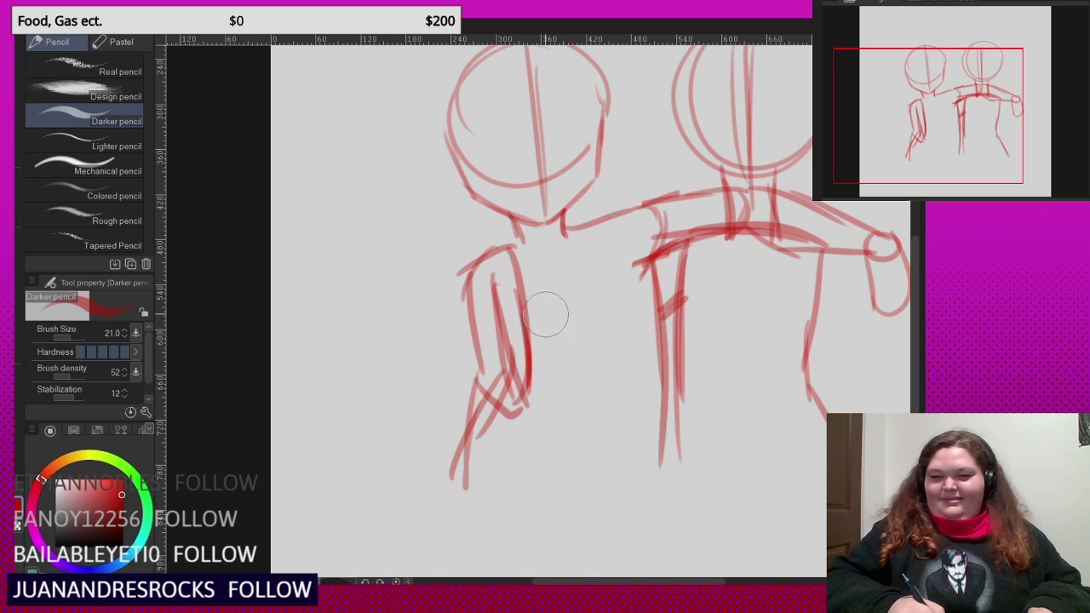
mouse_move(495, 269)
mouse_down()
mouse_move(486, 292)
mouse_move(499, 370)
mouse_move(498, 334)
mouse_up()
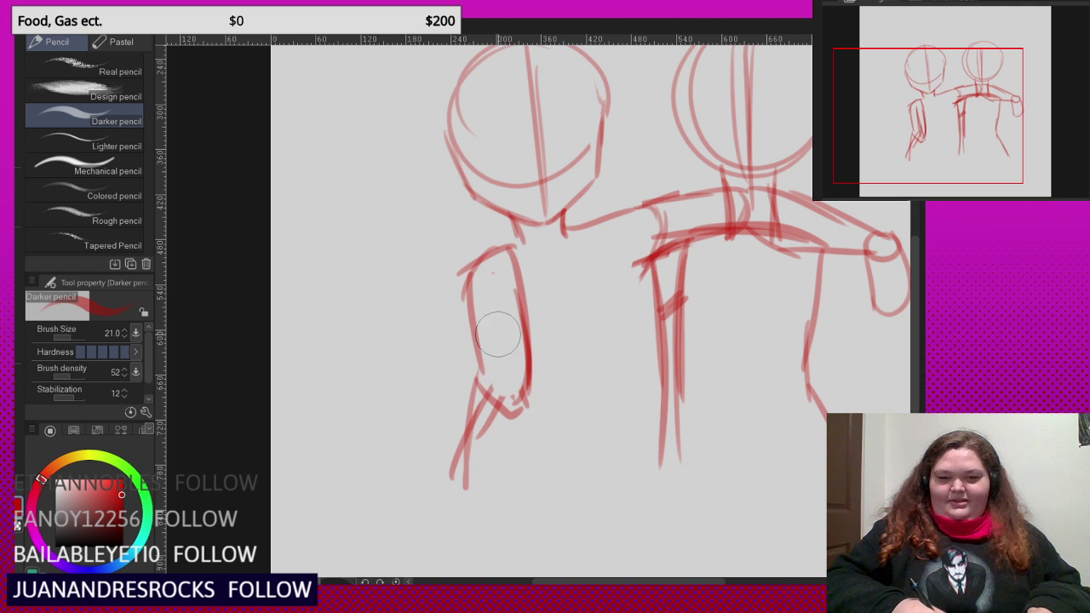
- Erase the curved end of the outstretched arm and the lines crossing the right figure's neck and chest
scroll(447, 236, down, 3)
scroll(582, 214, up, 4)
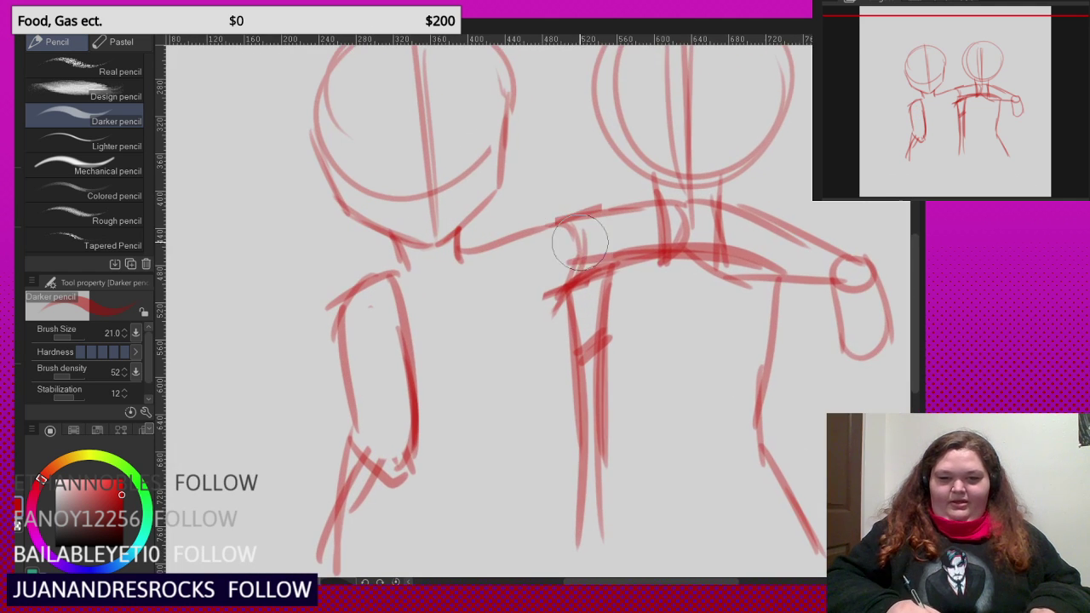
mouse_move(580, 243)
mouse_down()
mouse_move(724, 239)
mouse_move(681, 297)
mouse_up()
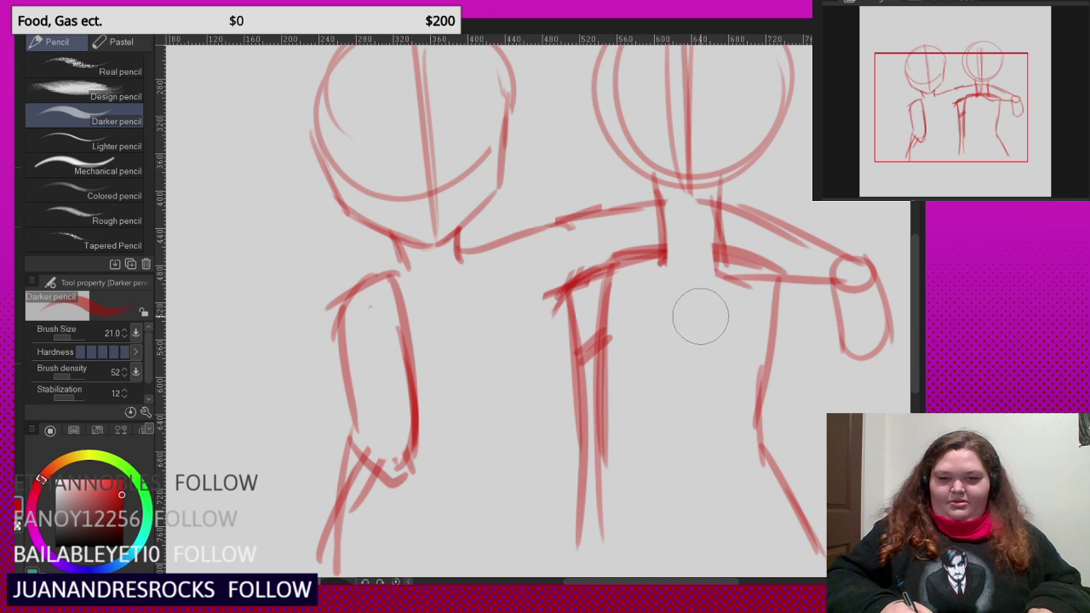
- Redraw the right figure's shoulder curve from the neck to the arm, and erase the stray strokes and torso line top around it
scroll(627, 309, down, 2)
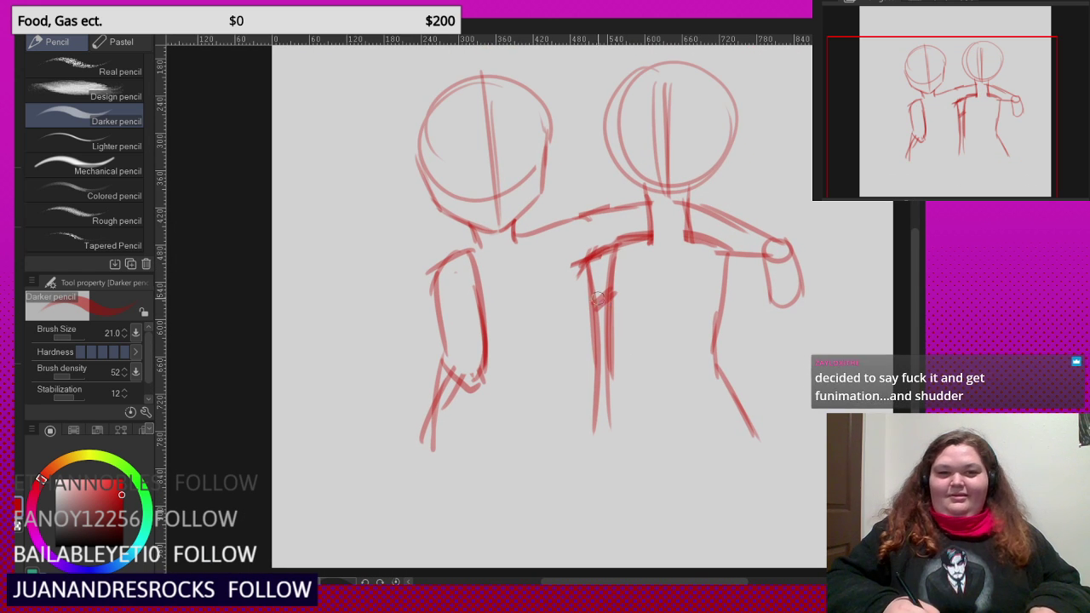
scroll(628, 309, down, 2)
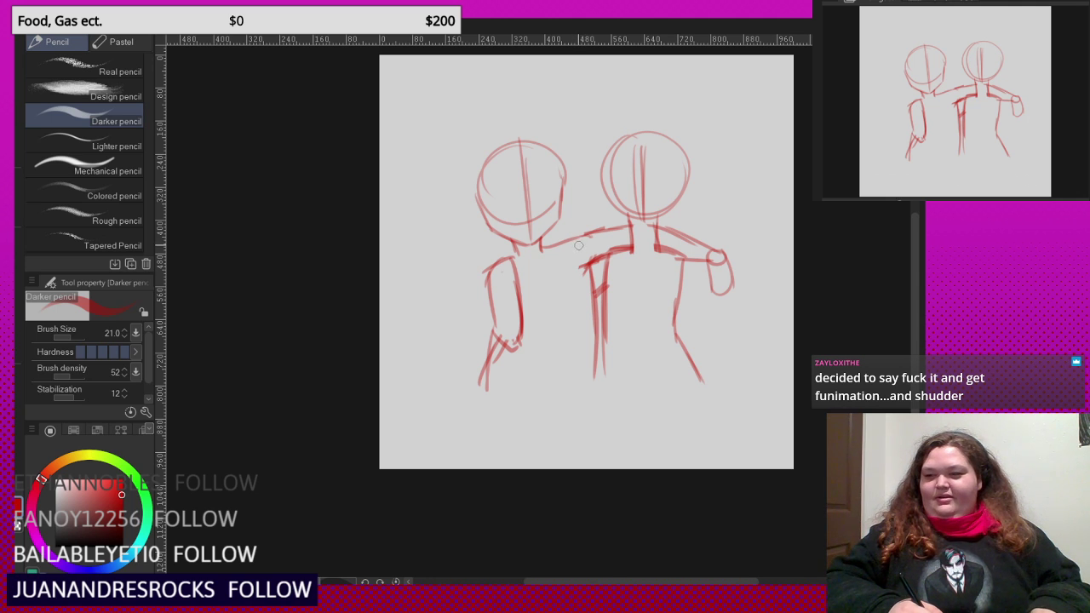
scroll(578, 245, down, 3)
scroll(577, 244, up, 1)
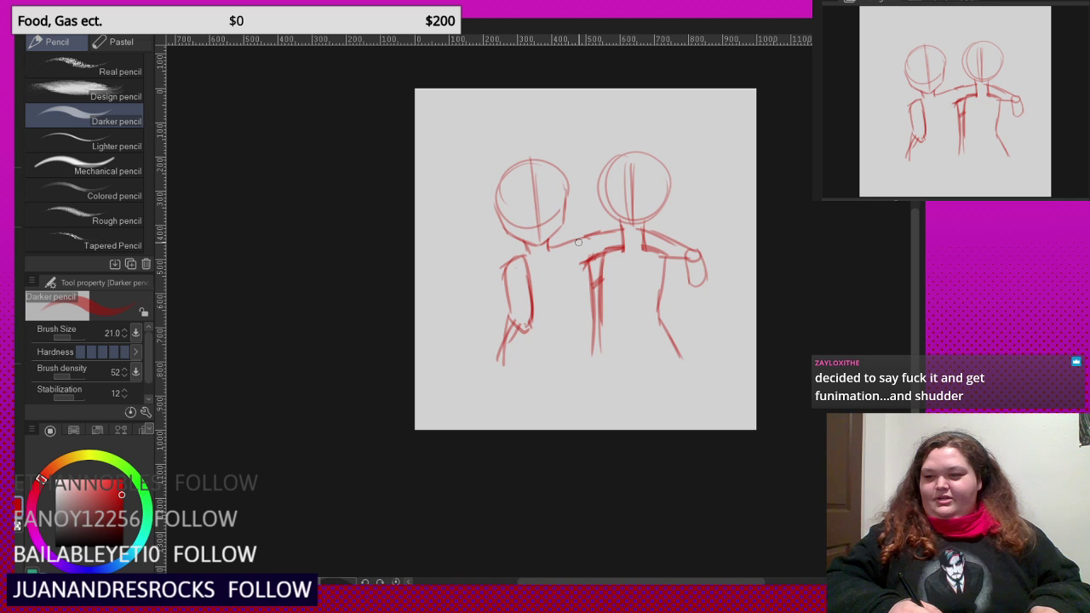
scroll(578, 243, up, 4)
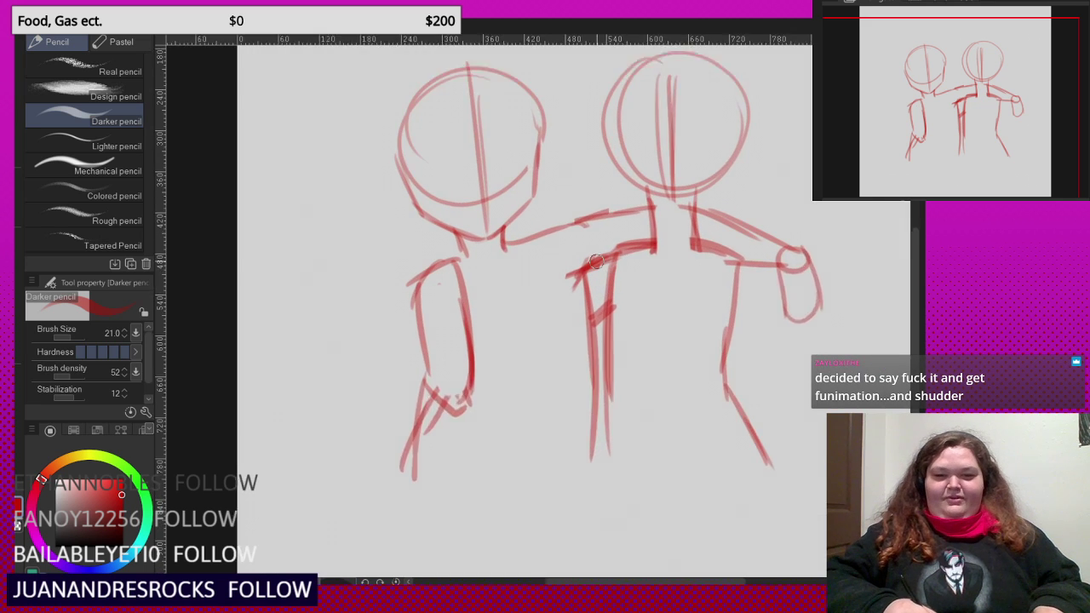
drag(587, 269, 669, 247)
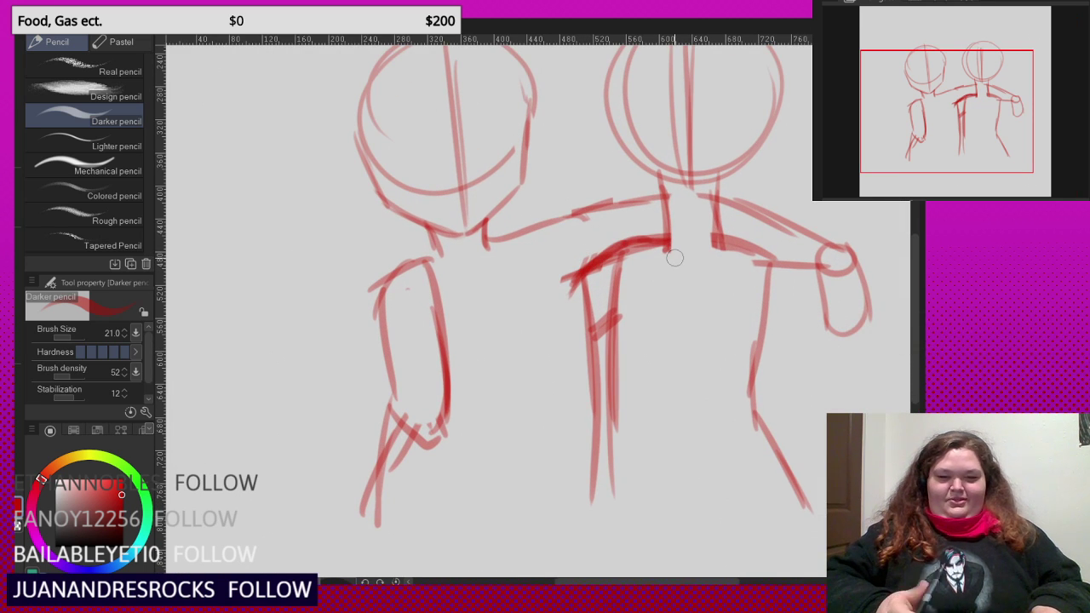
drag(603, 284, 648, 261)
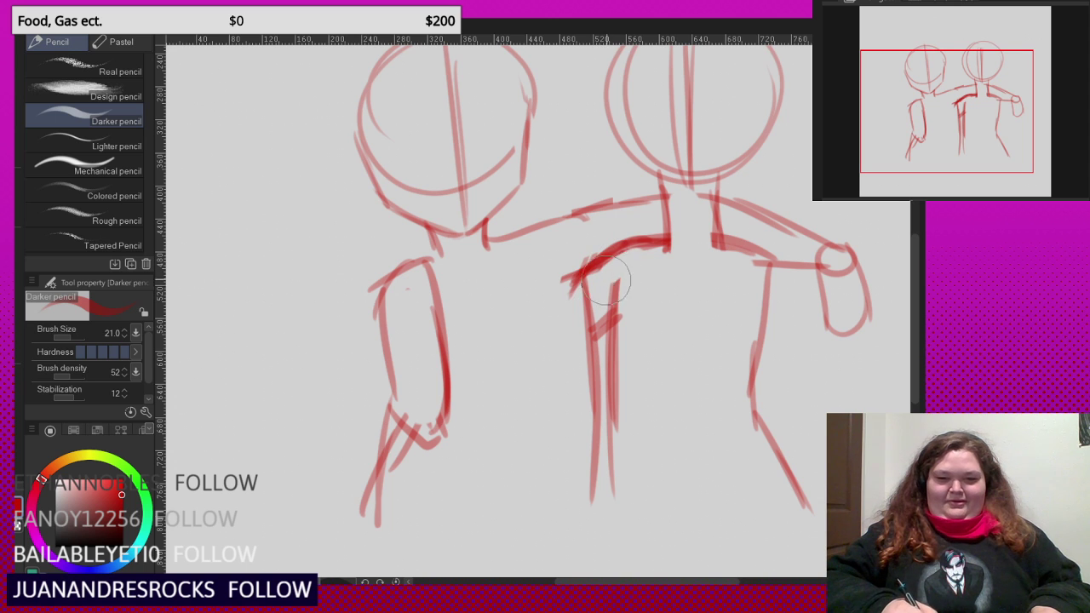
drag(561, 267, 561, 281)
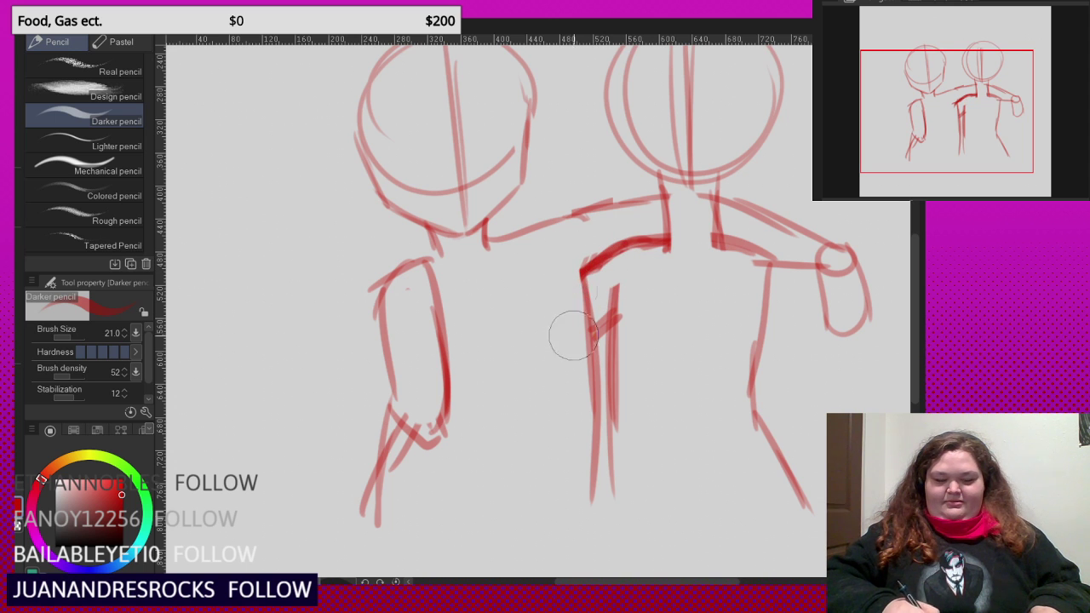
- Erase the top of the left figure's inner arm line and the forearm strokes, and redraw the forearm as one downward line
scroll(558, 261, down, 2)
scroll(497, 266, up, 2)
drag(455, 289, 444, 286)
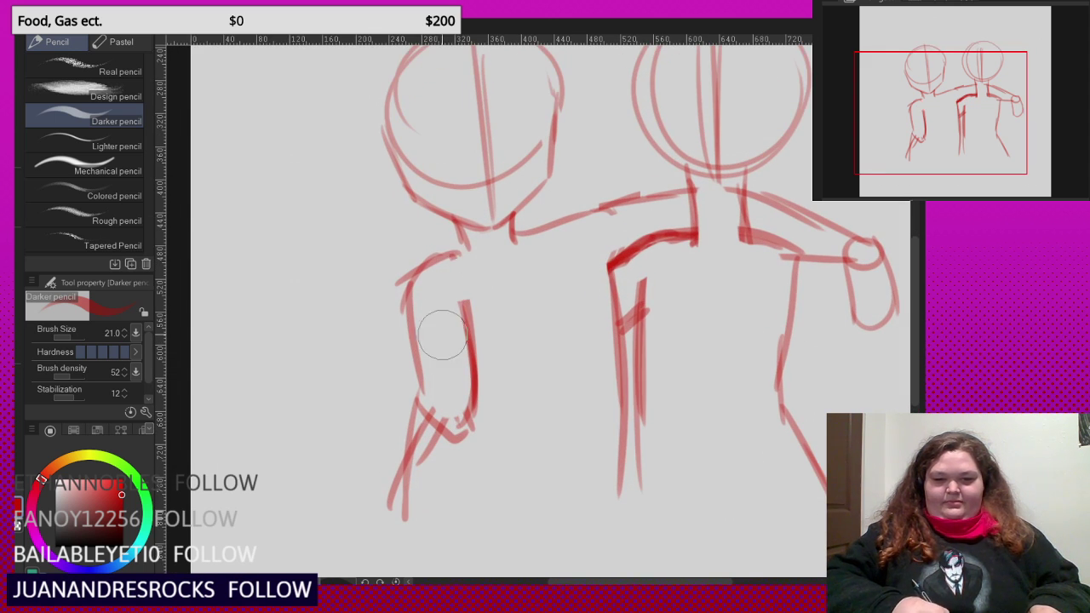
mouse_move(394, 417)
mouse_down()
mouse_move(390, 497)
mouse_move(403, 538)
mouse_up()
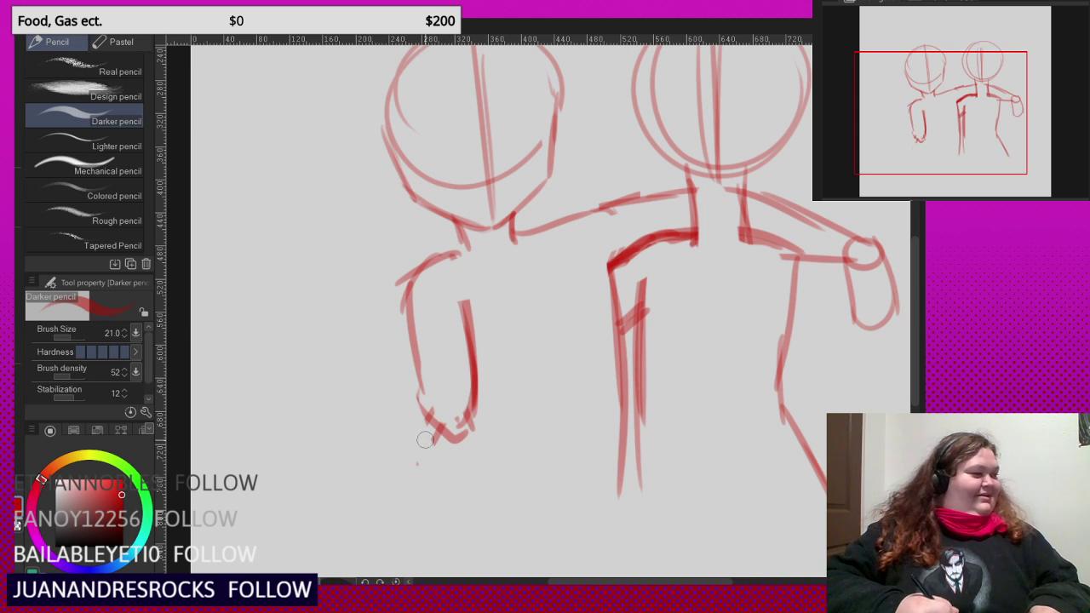
drag(424, 440, 416, 502)
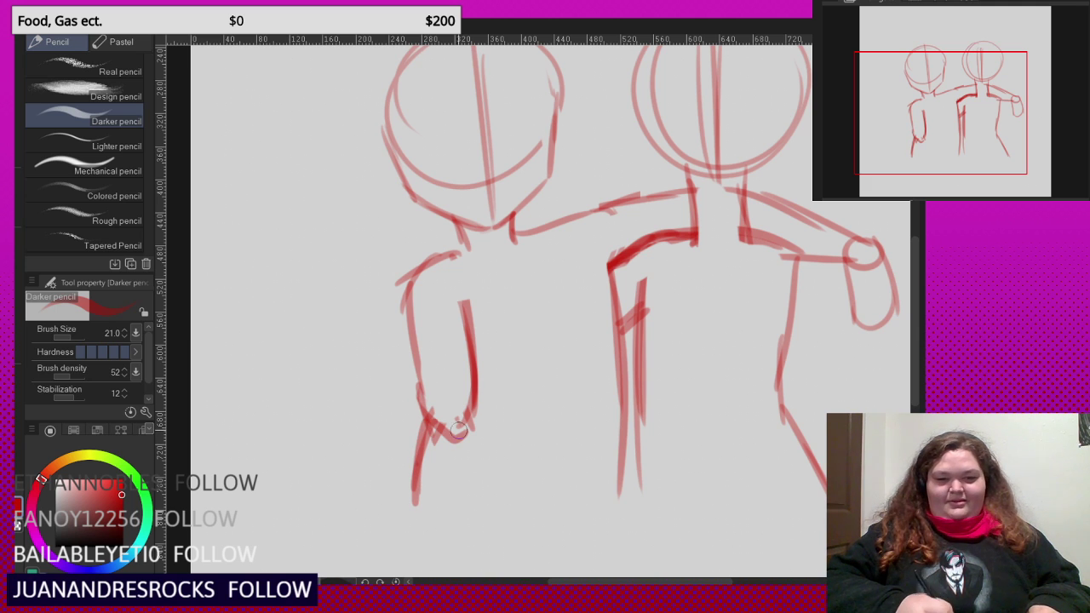
- Draw the right figure's far shoulder and arm sloping downward, and erase the outstretched arm and hand behind it
scroll(458, 430, down, 2)
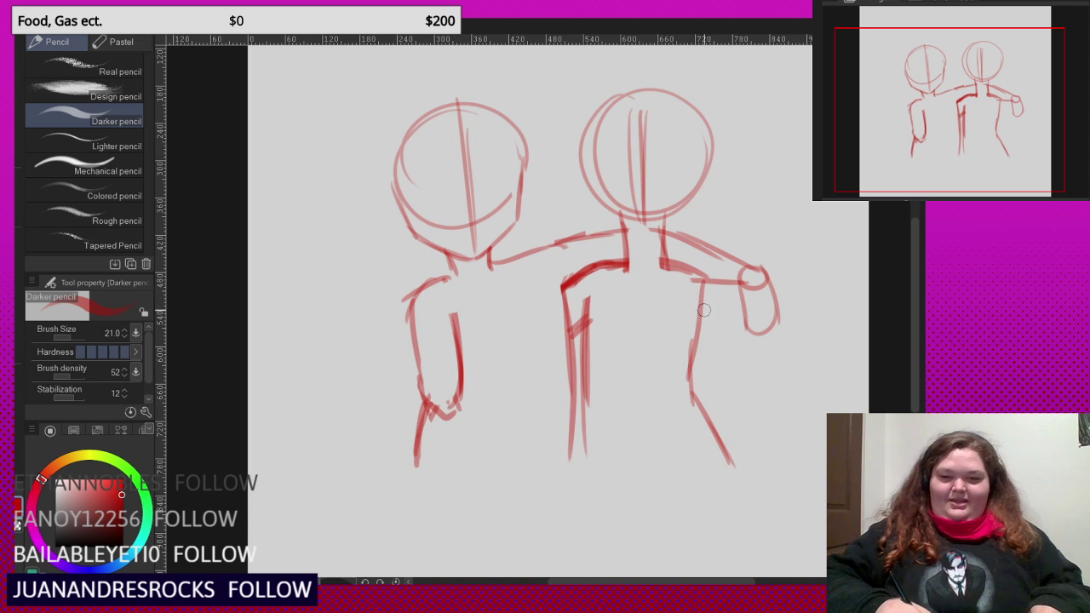
scroll(694, 269, up, 2)
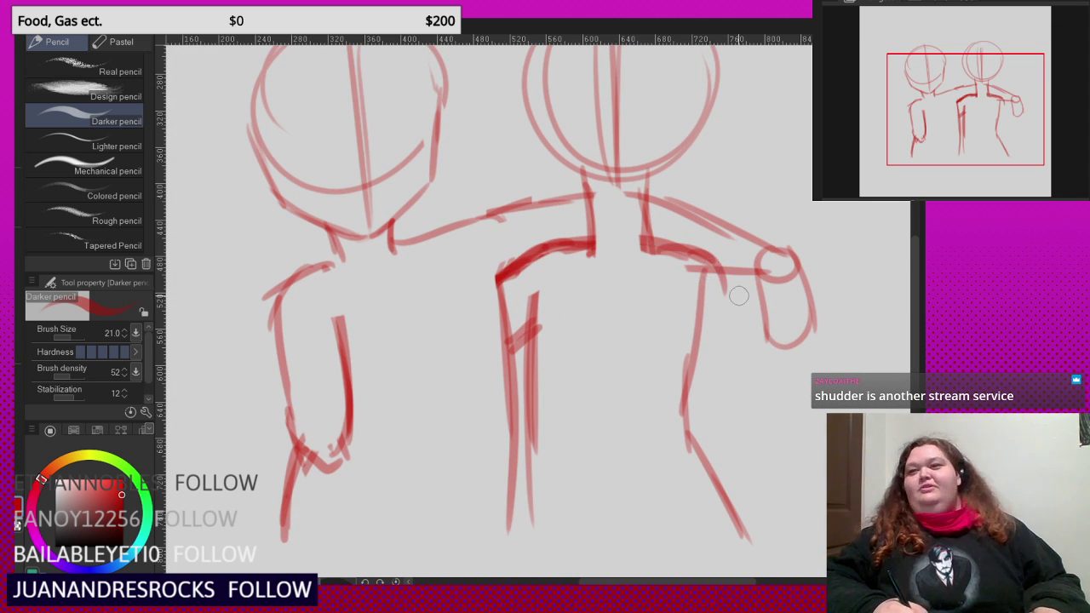
mouse_move(712, 287)
mouse_down()
mouse_move(760, 337)
mouse_move(767, 423)
mouse_up()
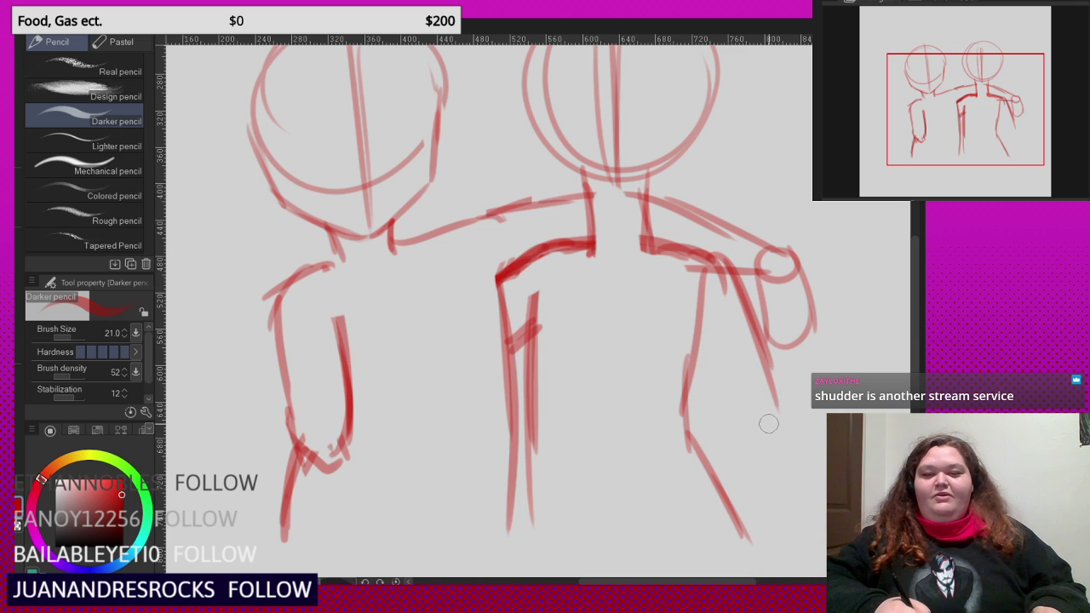
mouse_move(728, 286)
mouse_down()
mouse_move(716, 313)
mouse_move(805, 316)
mouse_move(710, 214)
mouse_move(744, 250)
mouse_up()
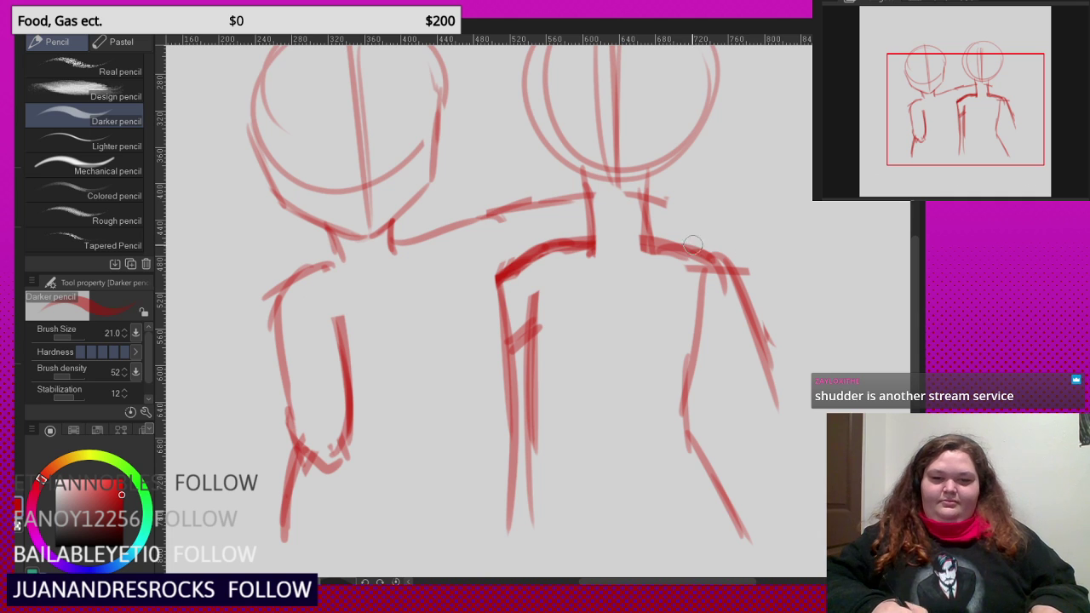
- Try sketching strokes hanging down over the right figure's far shoulder and chest, and undo them
mouse_move(670, 204)
mouse_down()
mouse_move(690, 271)
mouse_move(672, 207)
mouse_move(724, 329)
mouse_up()
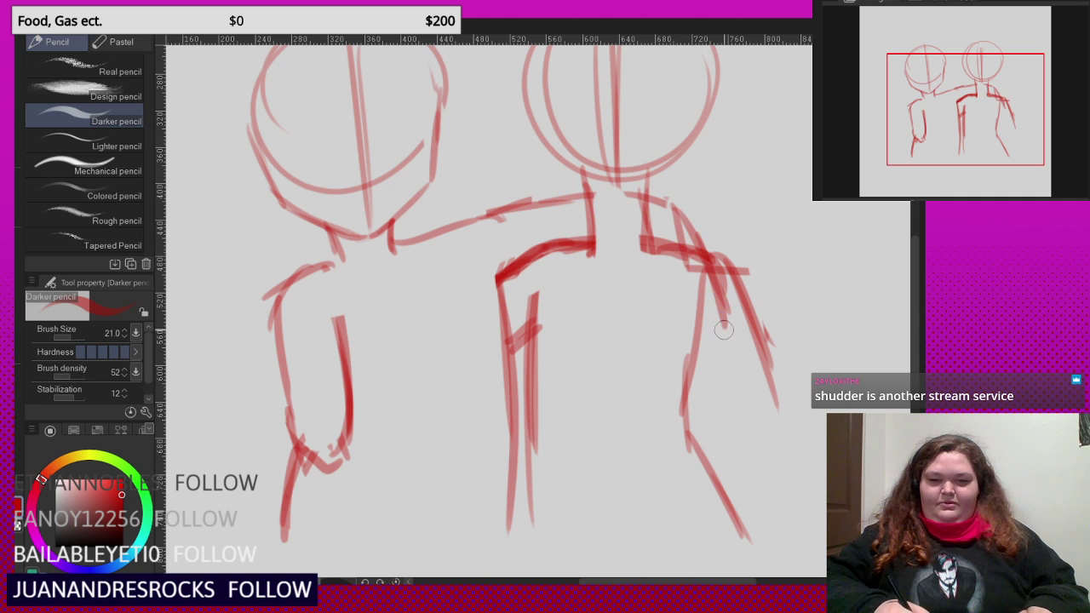
mouse_move(649, 213)
mouse_down()
mouse_move(642, 255)
mouse_move(642, 227)
mouse_move(653, 308)
mouse_up()
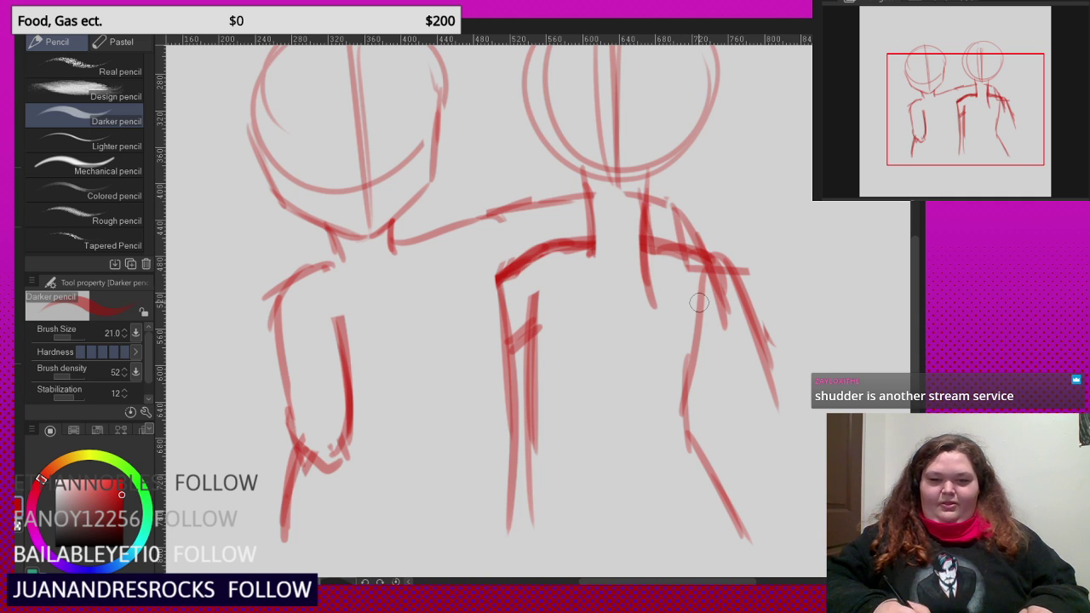
drag(647, 268, 720, 351)
key(ctrl+z)
key(ctrl+z)
key(ctrl+z)
key(ctrl+z)
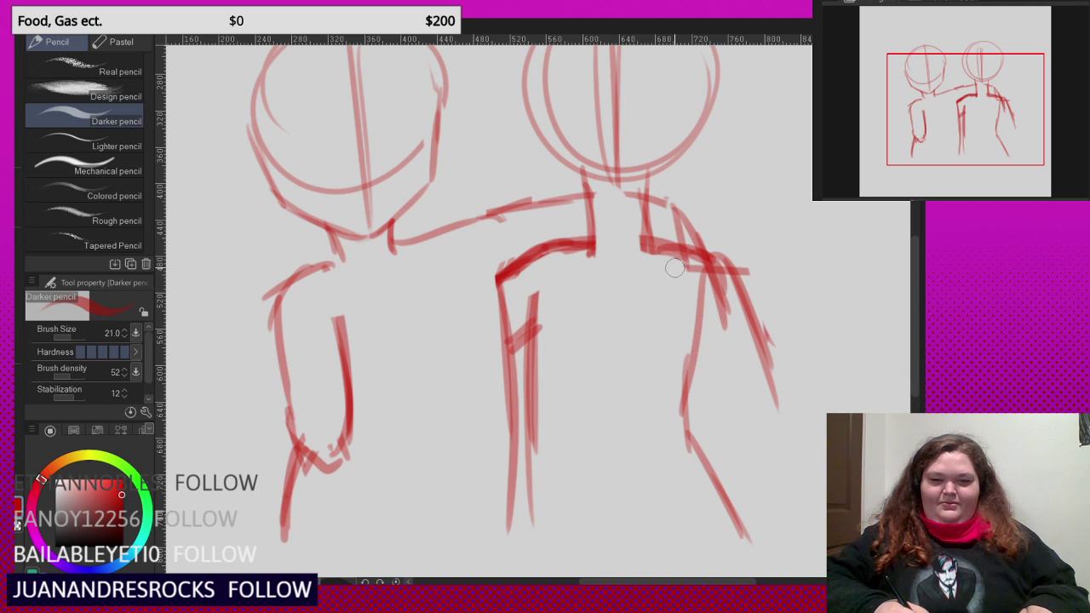
- Lasso the whole left figure including its arm, move it closer to the right figure and slightly up, and deselect
scroll(655, 248, down, 3)
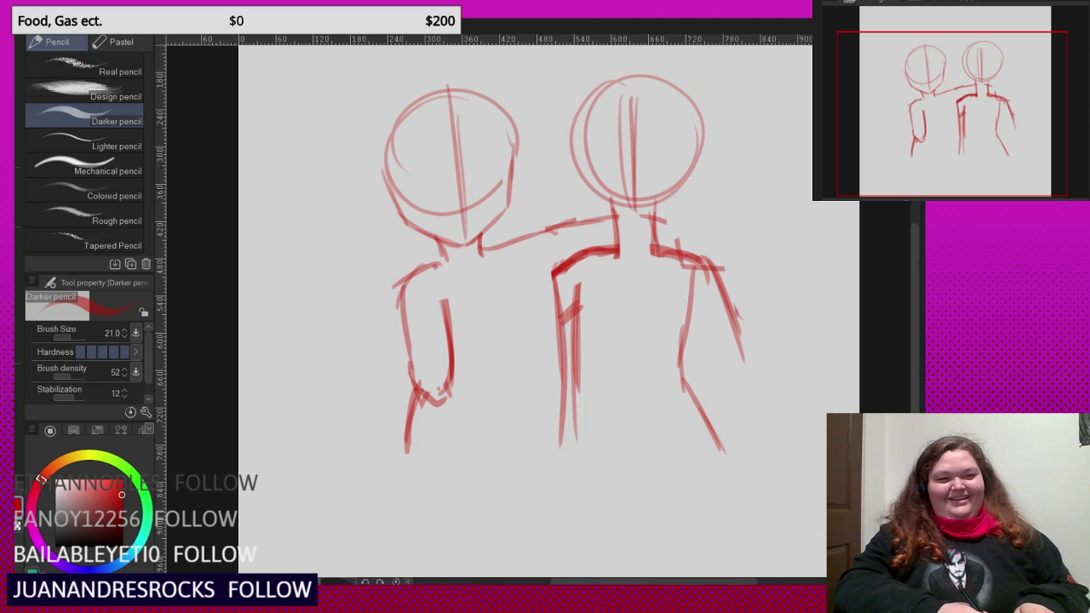
key(m)
mouse_move(500, 81)
mouse_down()
mouse_move(353, 139)
mouse_move(316, 389)
mouse_move(434, 518)
mouse_up()
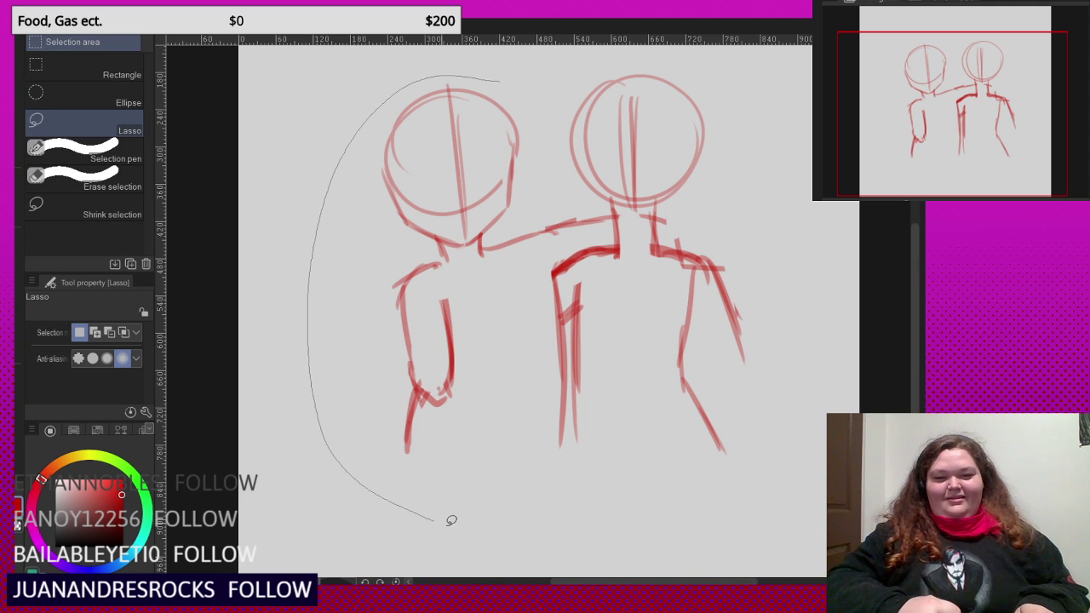
drag(538, 109, 537, 111)
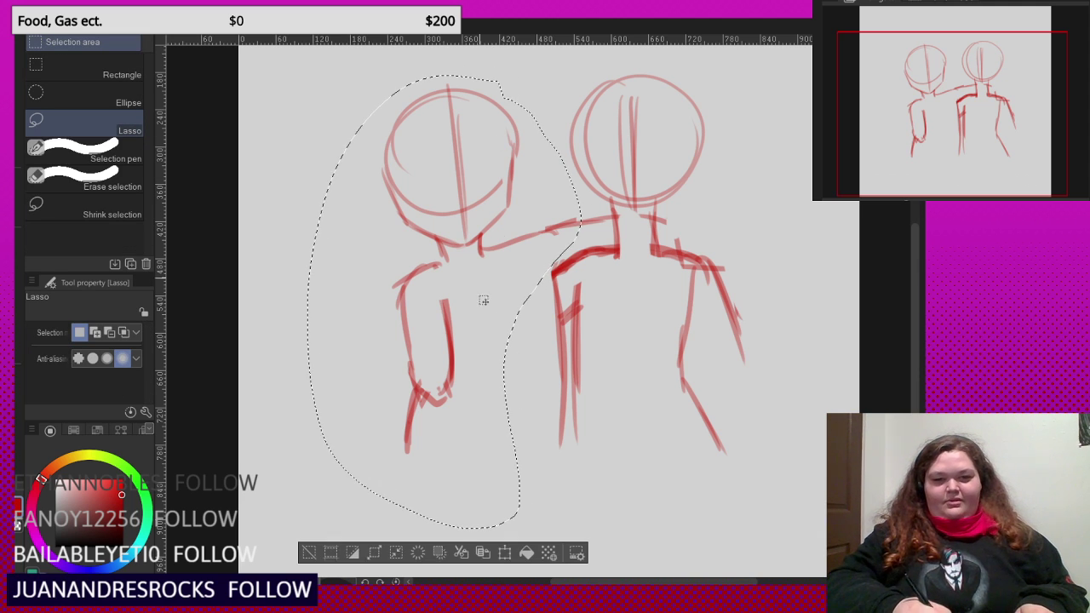
key(ctrl+t)
mouse_move(477, 323)
mouse_down()
mouse_move(499, 298)
mouse_move(508, 329)
mouse_up()
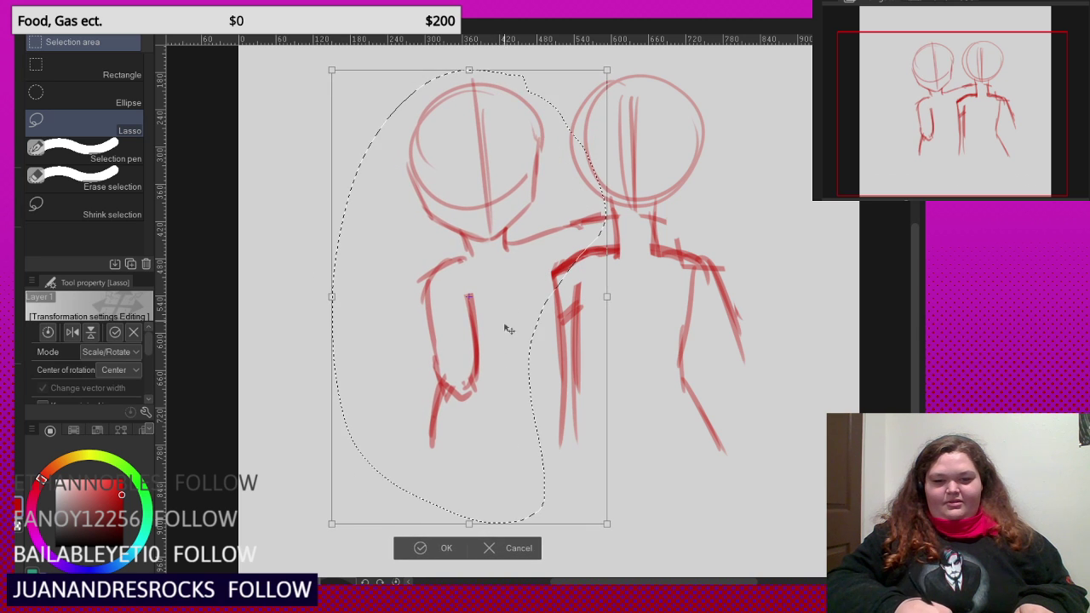
click(420, 549)
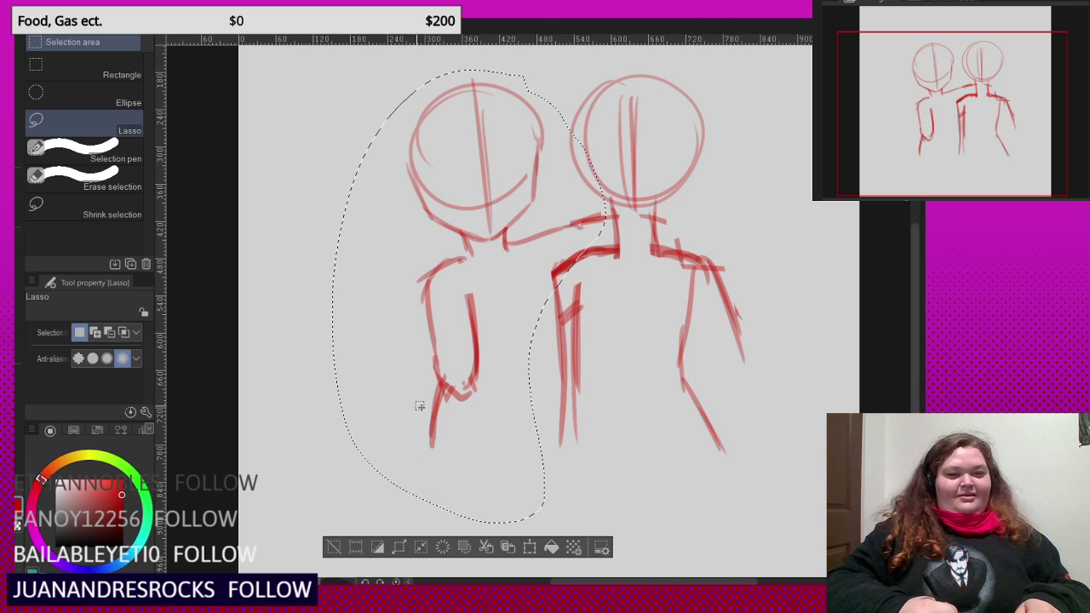
click(14, 219)
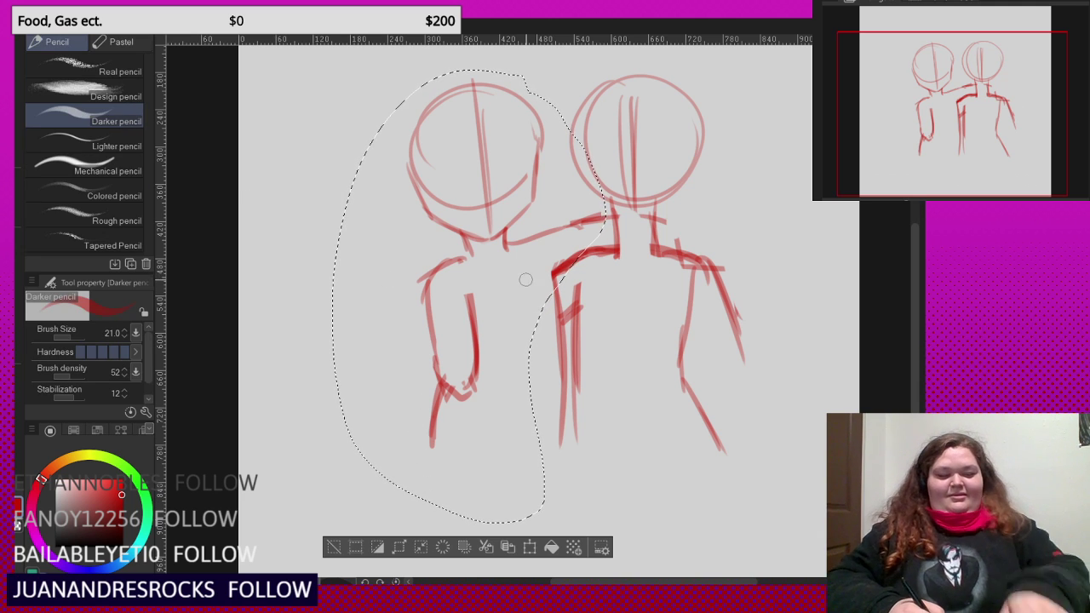
key(ctrl+d)
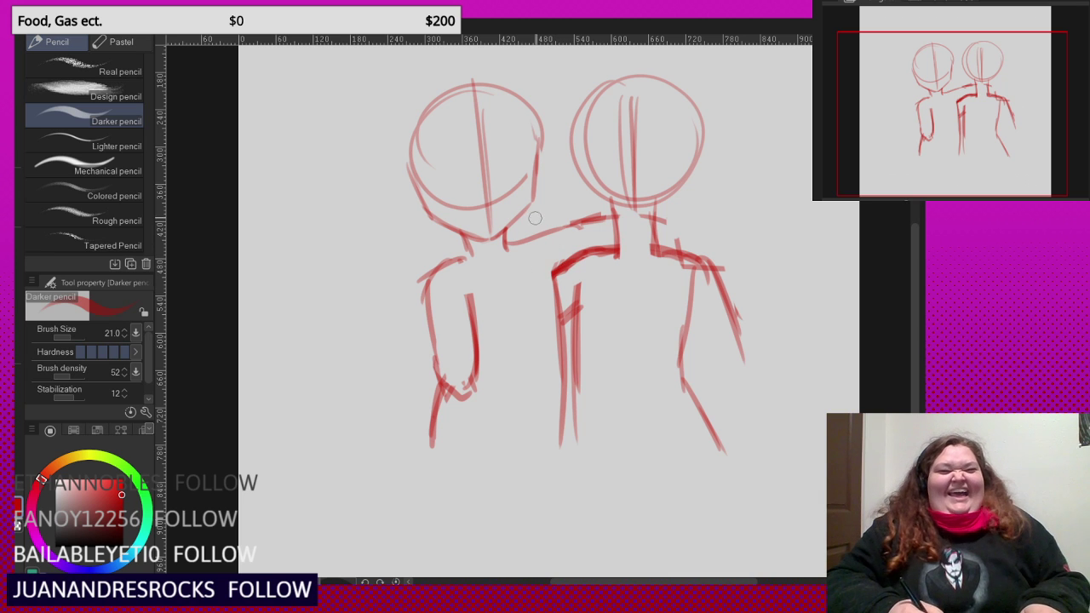
scroll(564, 212, up, 4)
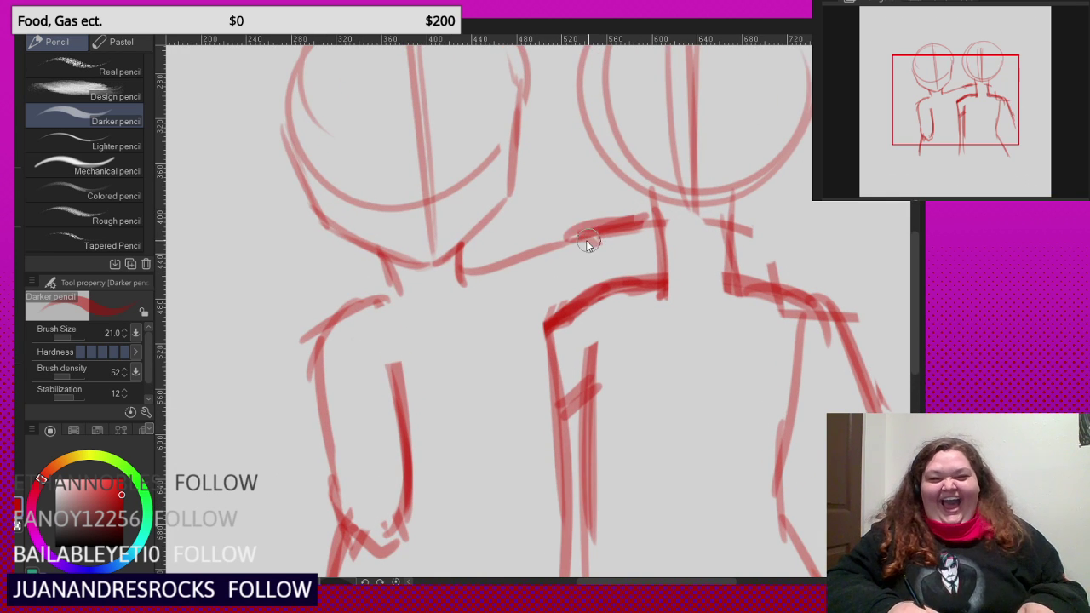
- Undo the last stroke on the outstretched arm and redraw its upper line up to the right figure's neck
key(ctrl+z)
drag(558, 243, 656, 217)
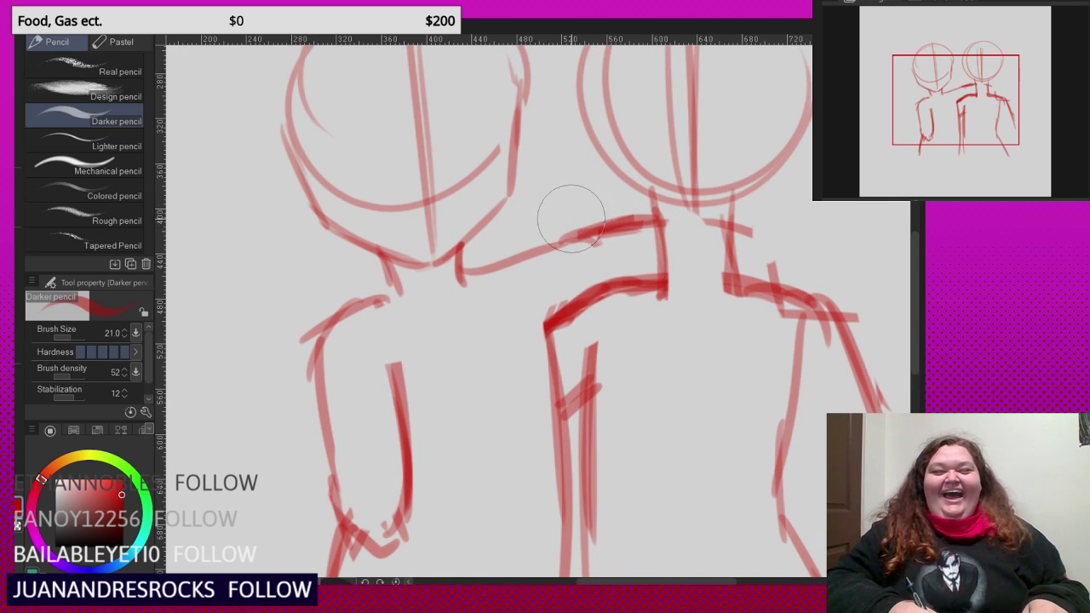
scroll(589, 229, down, 2)
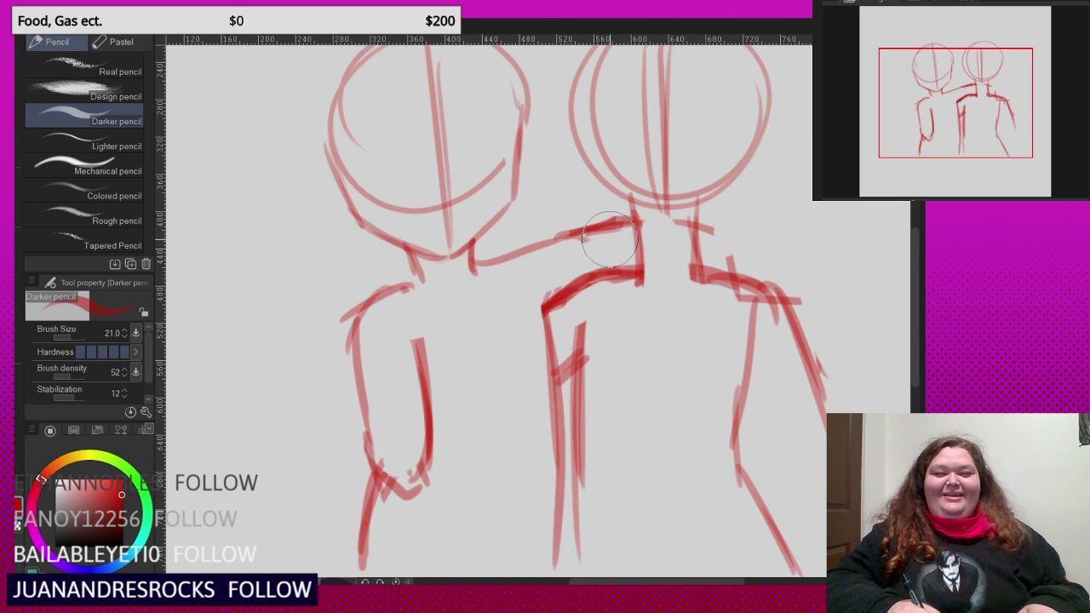
scroll(638, 296, up, 2)
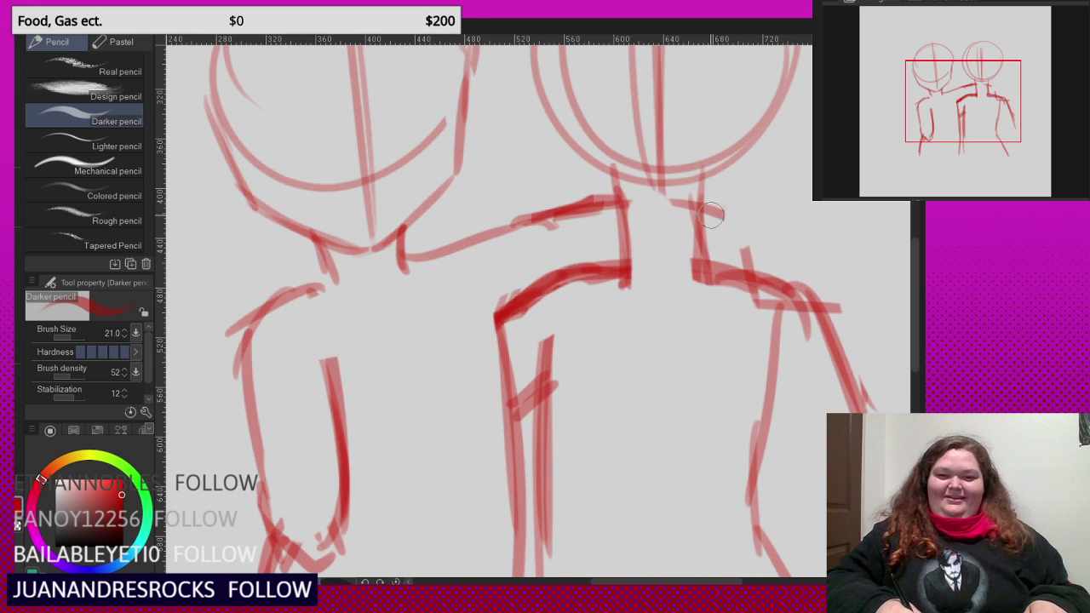
- Draw the left figure's forearm bending over the right figure's far shoulder and hanging diagonally down onto the chest
mouse_move(698, 201)
mouse_down()
mouse_move(665, 376)
mouse_move(695, 356)
mouse_move(739, 209)
mouse_move(749, 237)
mouse_move(701, 368)
mouse_up()
key(ctrl+z)
scroll(702, 368, down, 3)
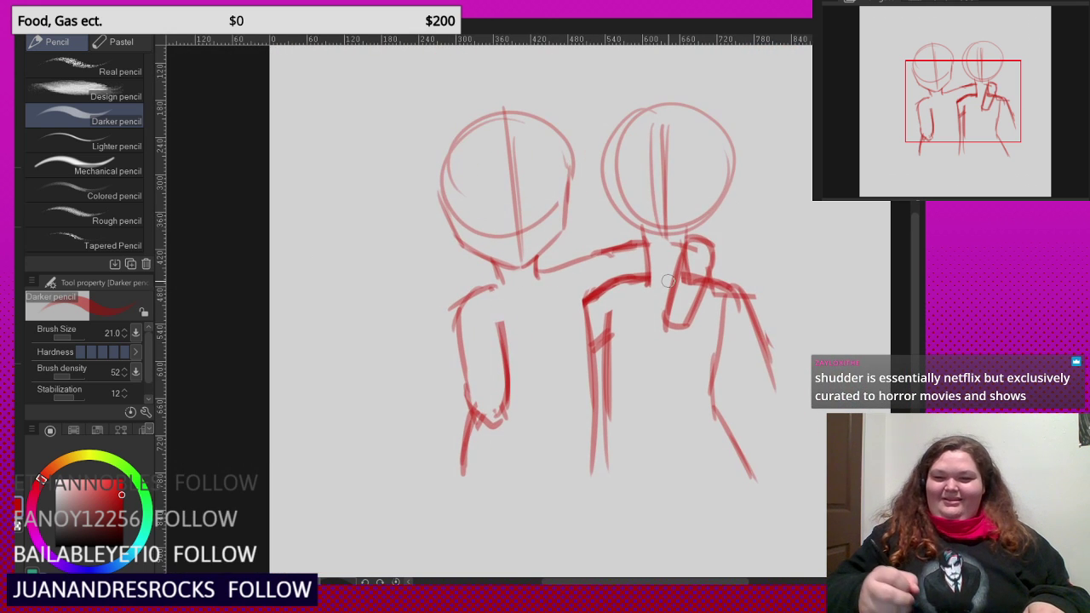
scroll(668, 281, up, 2)
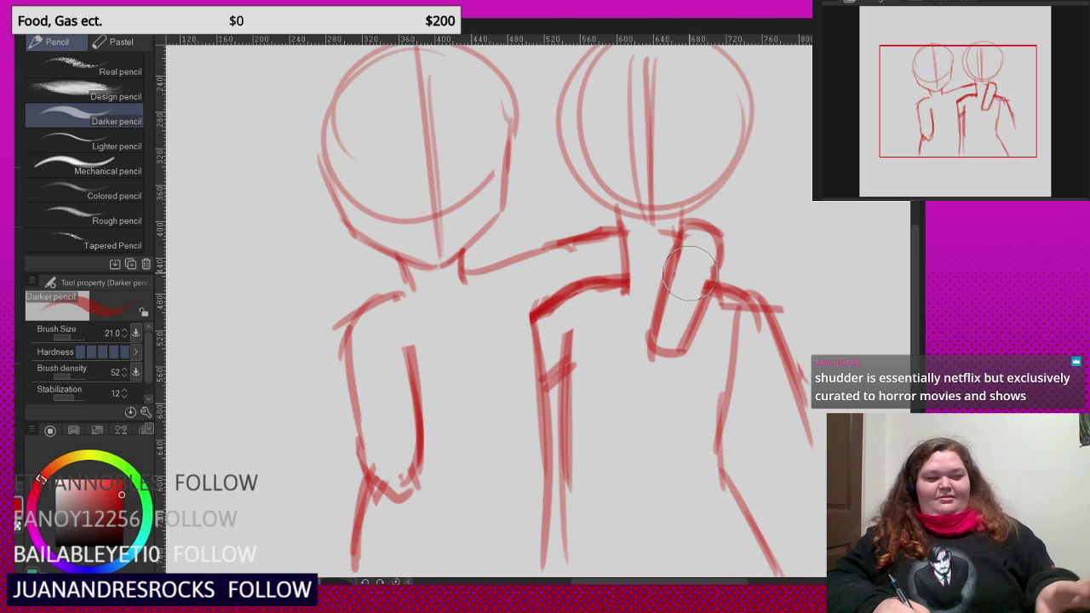
scroll(579, 272, down, 2)
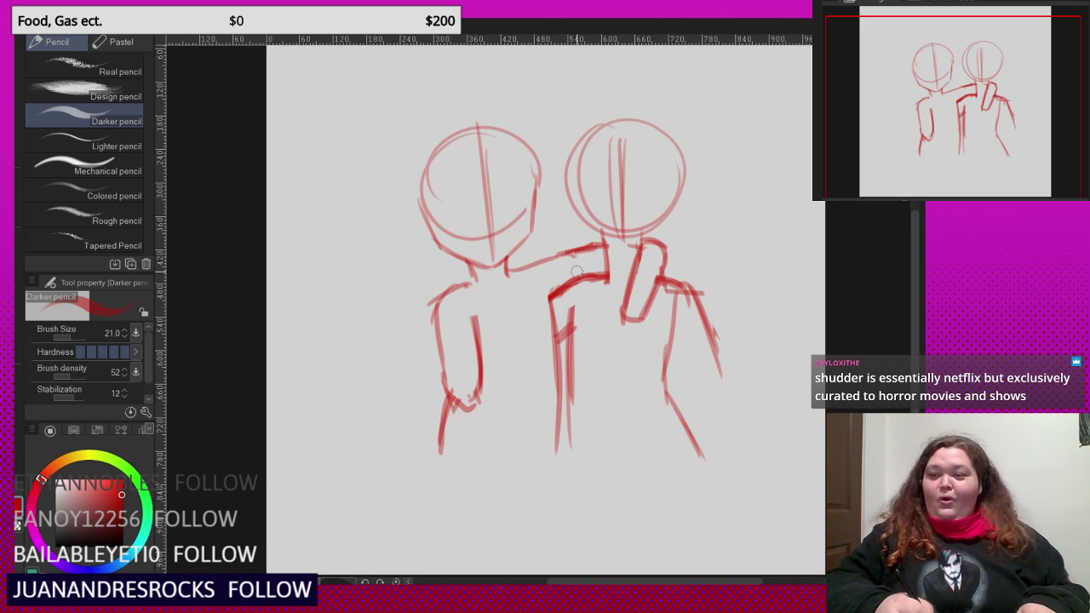
- Lasso the left figure, rotate it slightly clockwise and move it closer to the right figure, and deselect
key(m)
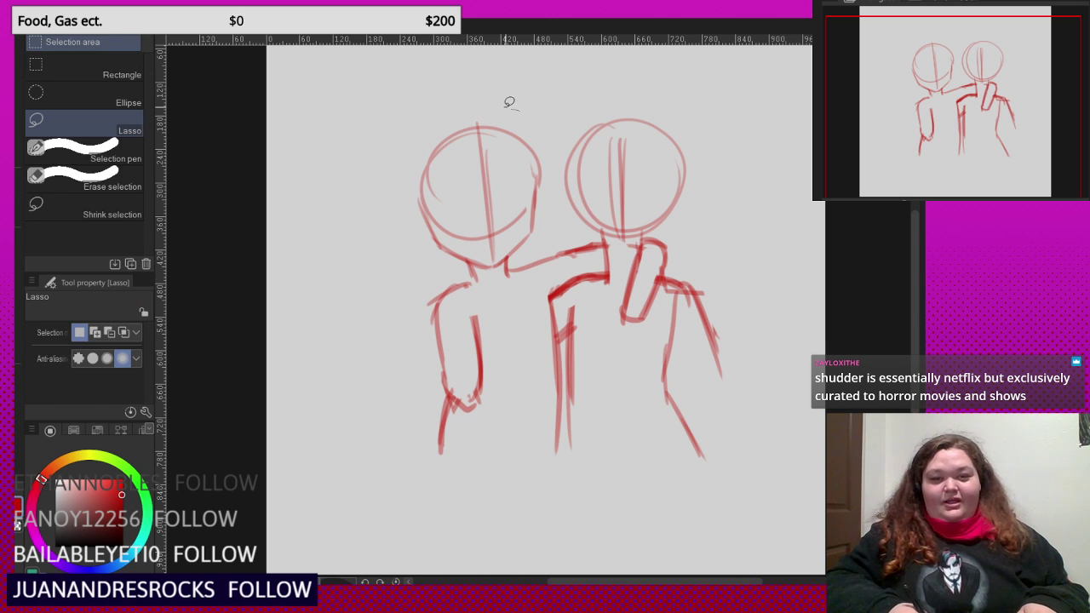
mouse_move(509, 102)
mouse_down()
mouse_move(382, 191)
mouse_move(379, 433)
mouse_move(523, 370)
mouse_up()
drag(564, 255, 553, 127)
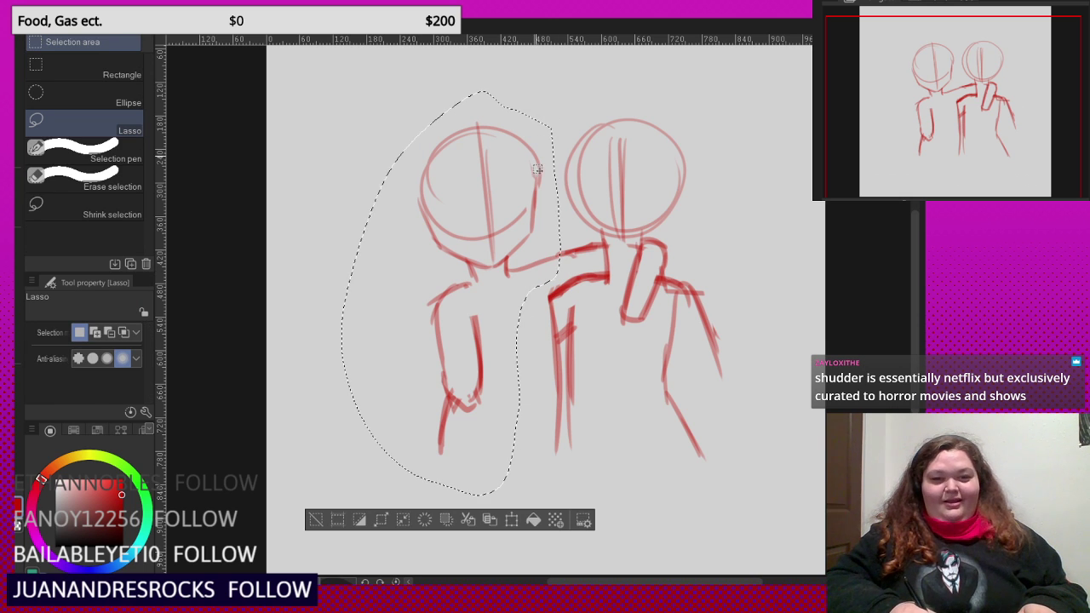
click(519, 526)
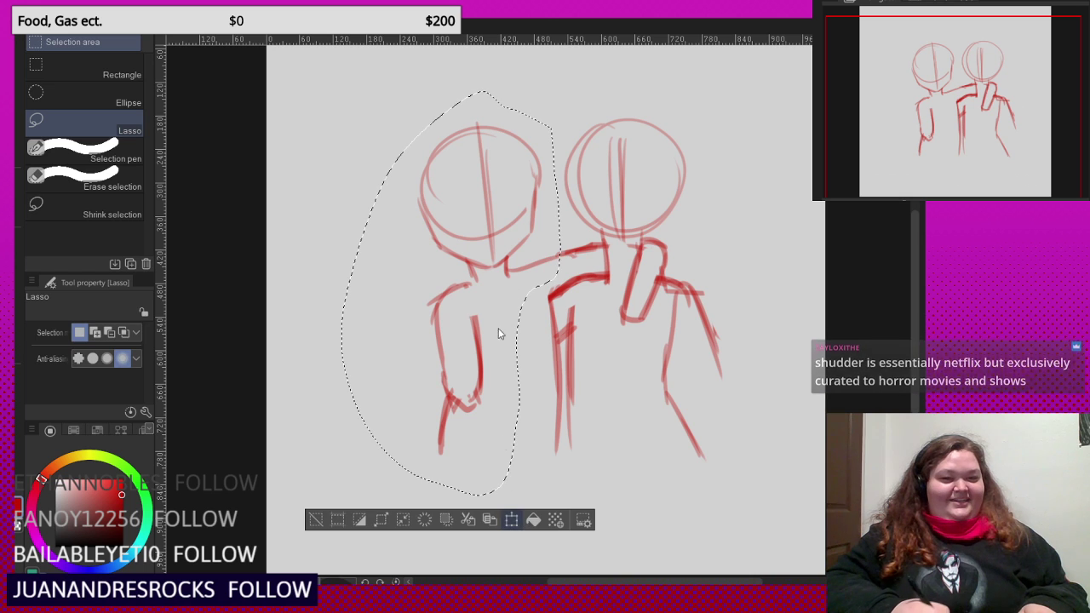
drag(511, 264, 527, 256)
drag(509, 295, 503, 296)
drag(622, 254, 623, 263)
drag(534, 283, 523, 284)
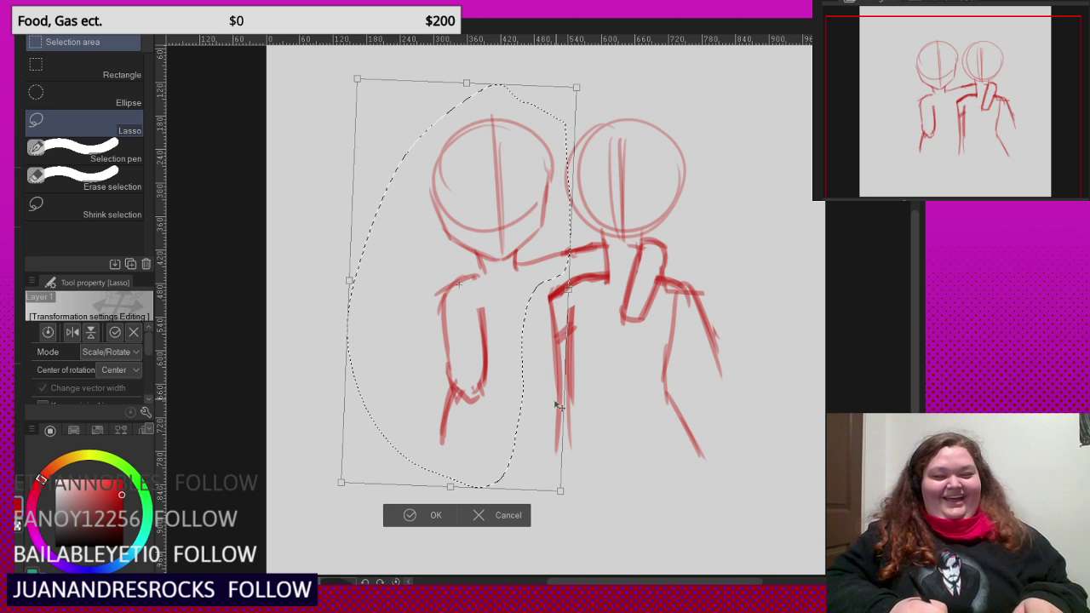
click(420, 515)
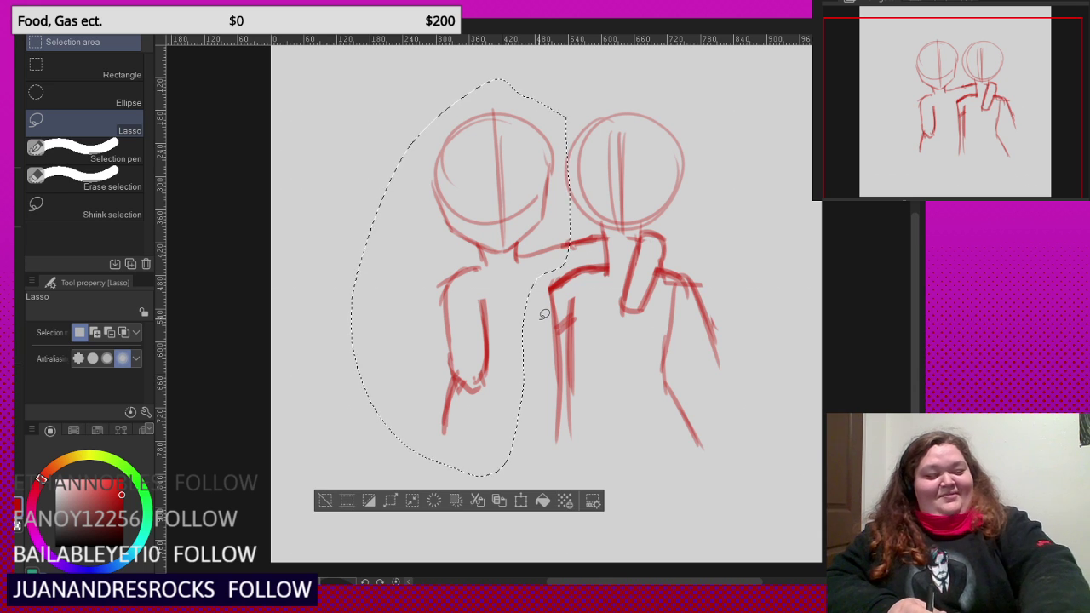
key(ctrl+d)
scroll(549, 273, up, 2)
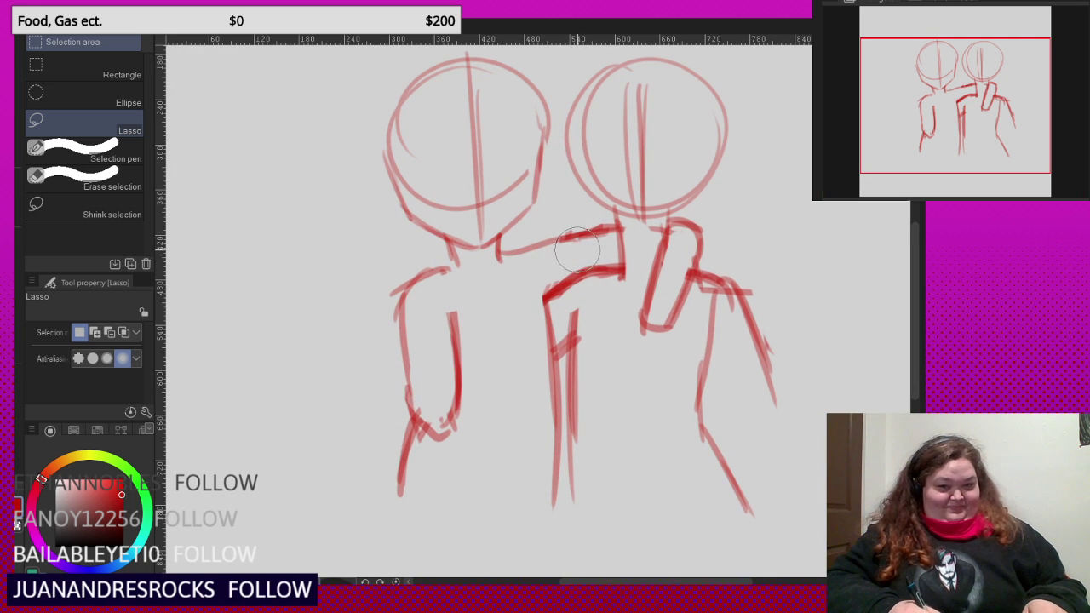
scroll(551, 247, down, 2)
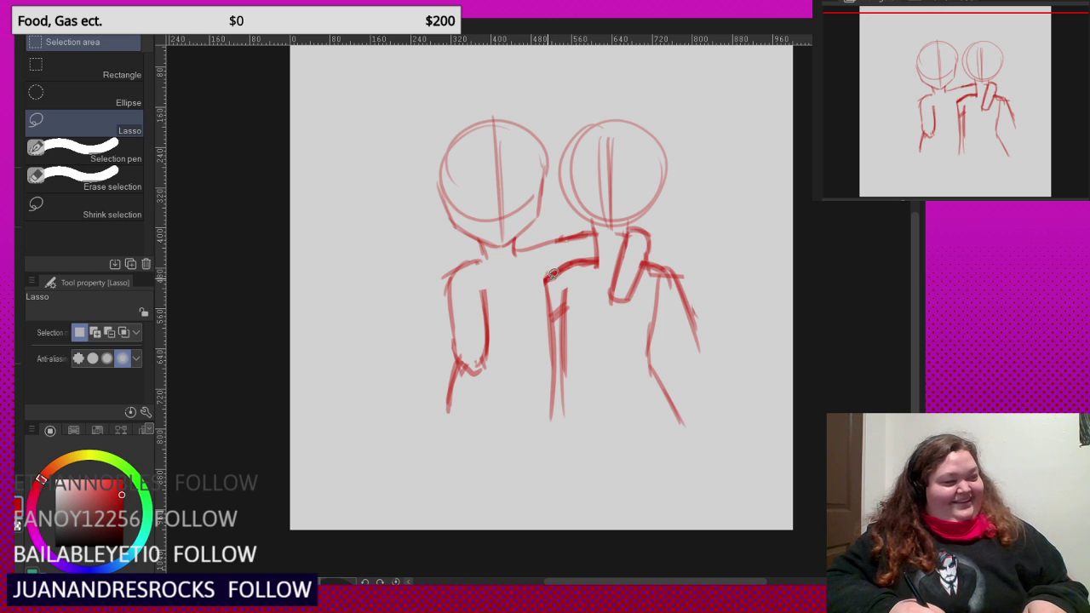
- Draw a rounded block for the hand at the end of the forearm hanging over the right figure, and erase the wrist line
scroll(584, 338, up, 4)
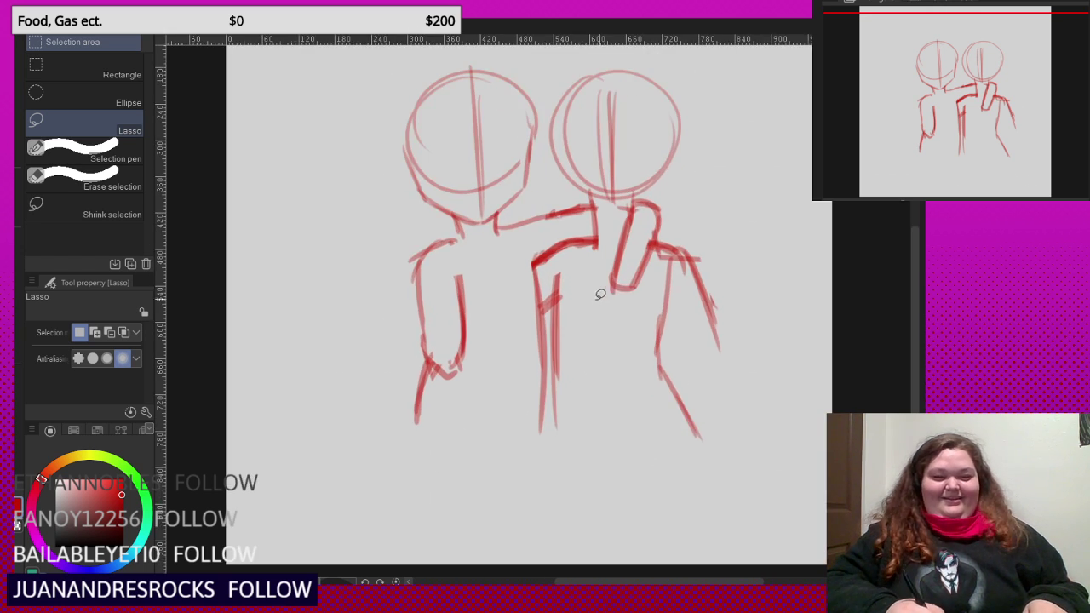
key(p)
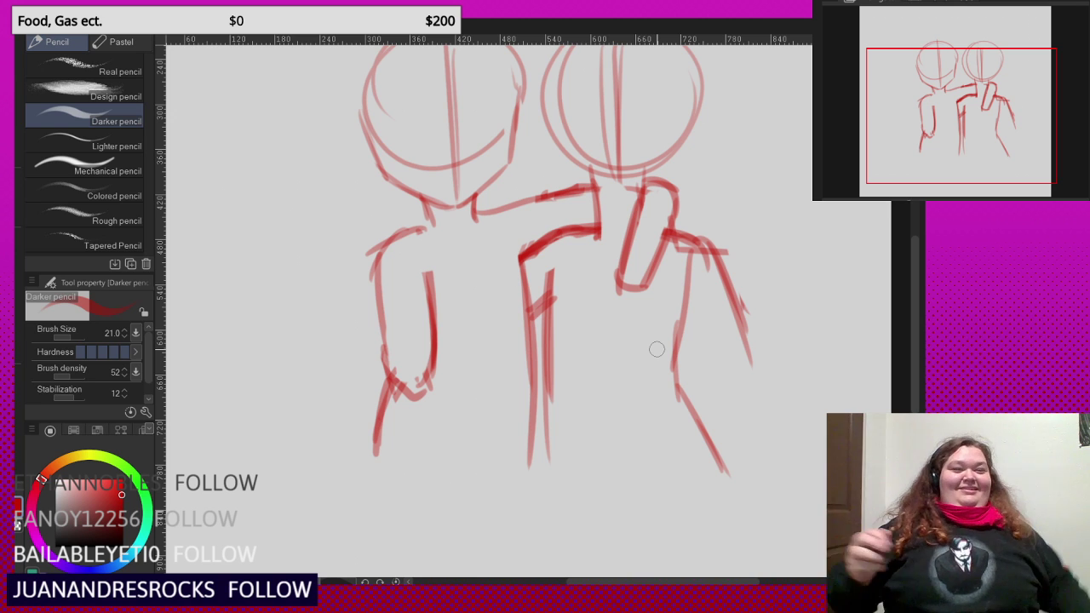
scroll(620, 286, up, 1)
drag(618, 270, 606, 333)
key(ctrl+z)
scroll(622, 299, up, 1)
mouse_move(615, 277)
mouse_down()
mouse_move(600, 355)
mouse_move(642, 381)
mouse_move(672, 372)
mouse_up()
drag(666, 286, 672, 349)
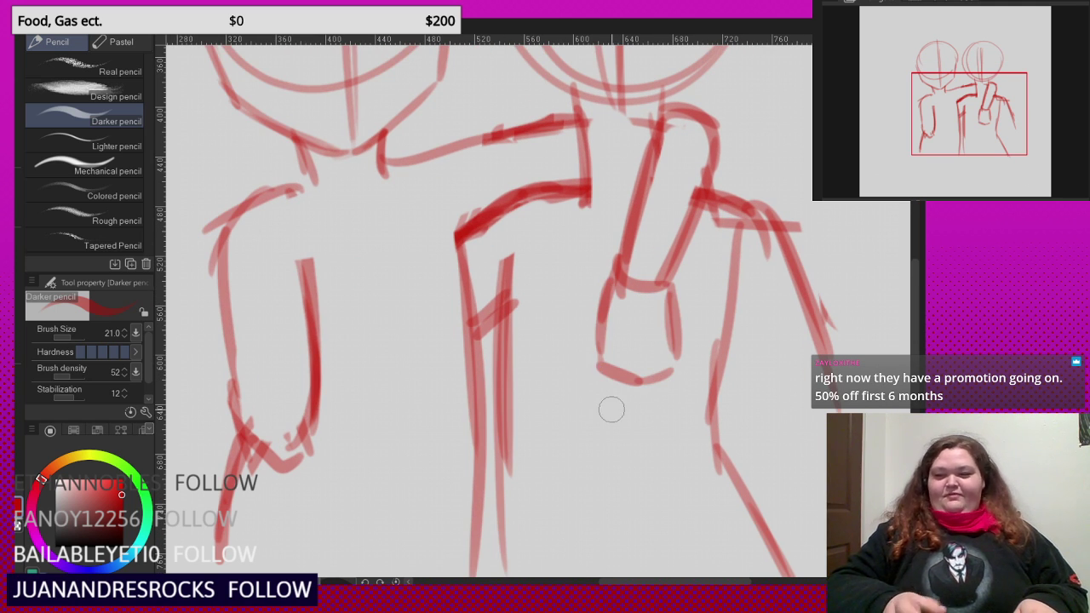
scroll(645, 255, up, 1)
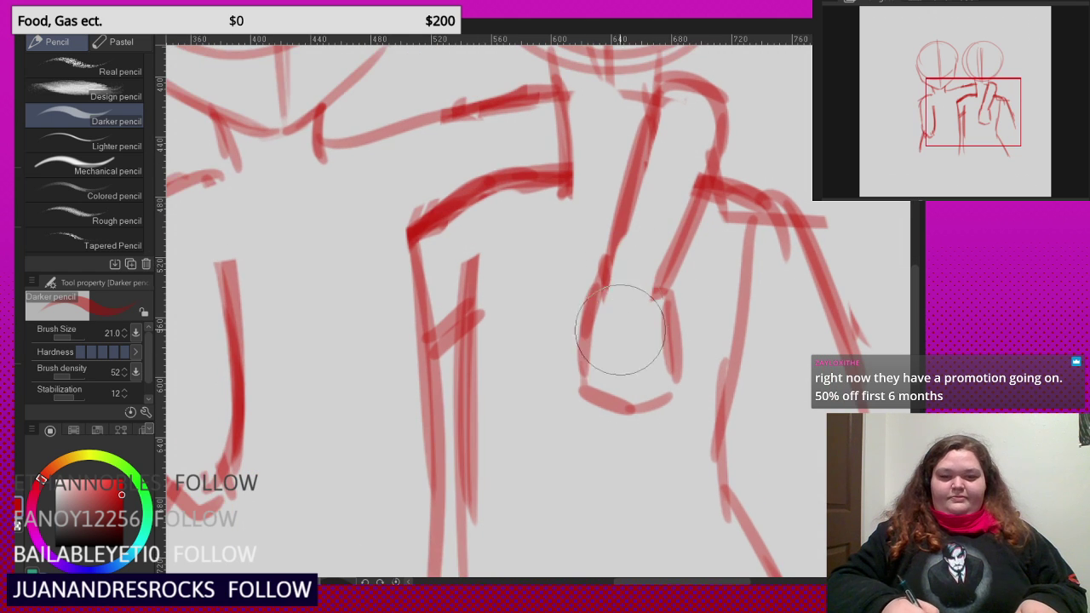
scroll(624, 297, down, 2)
scroll(624, 297, down, 3)
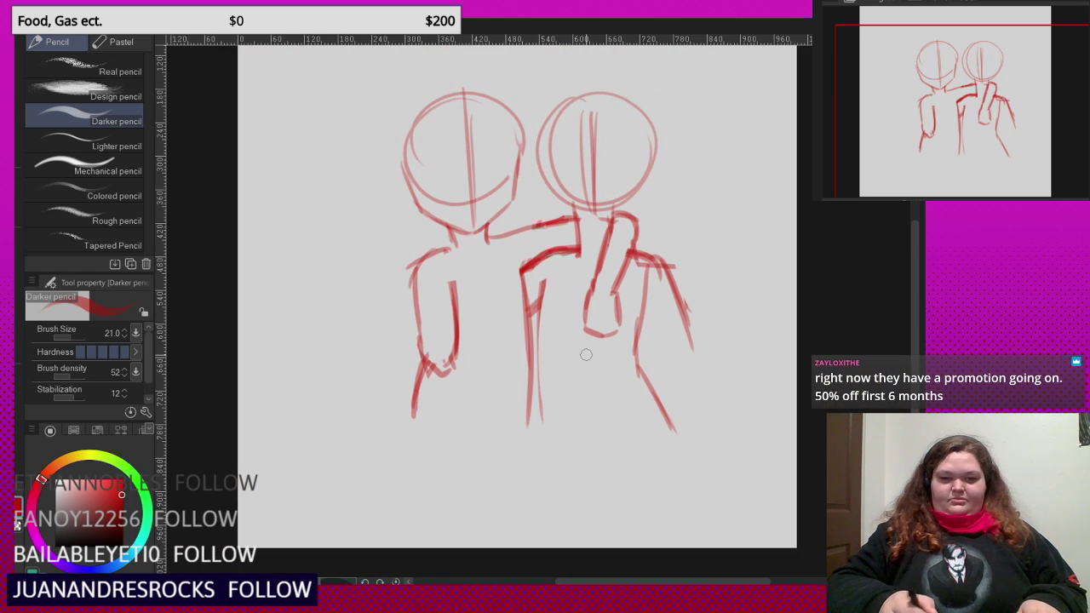
- Sketch an oval for the hand at the lower end of the left figure's arm and reshape its outer edge
scroll(659, 291, up, 1)
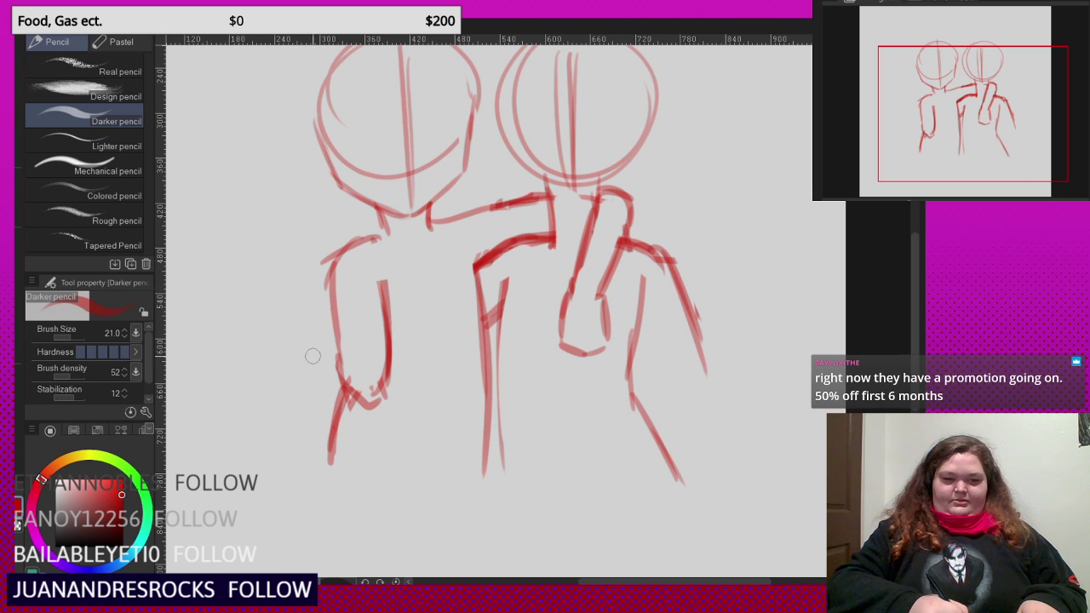
scroll(341, 362, up, 2)
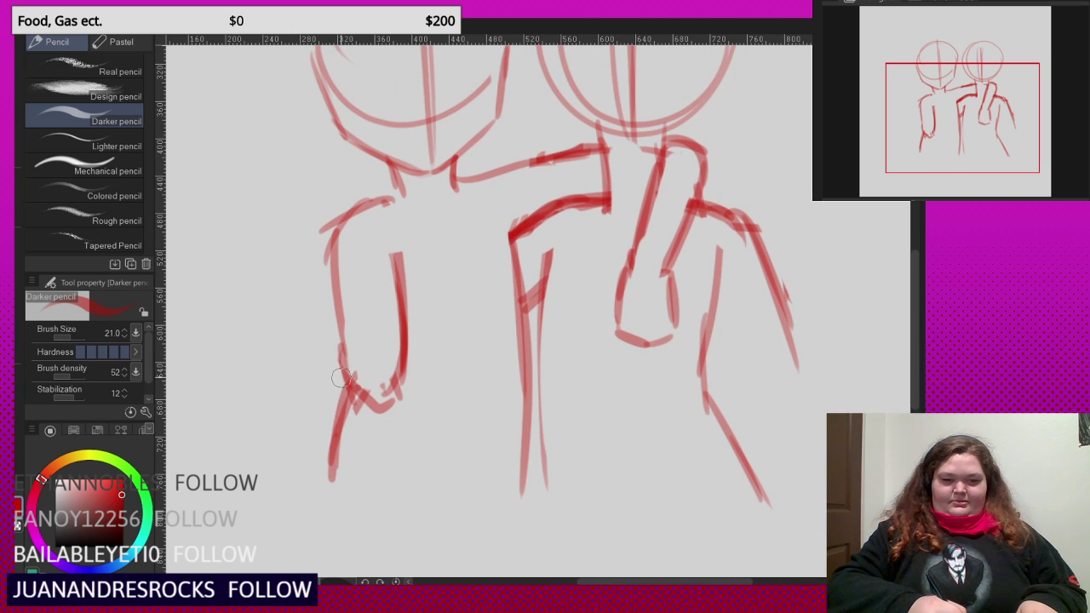
mouse_move(340, 379)
mouse_down()
mouse_move(319, 434)
mouse_move(344, 455)
mouse_move(385, 436)
mouse_move(346, 430)
mouse_up()
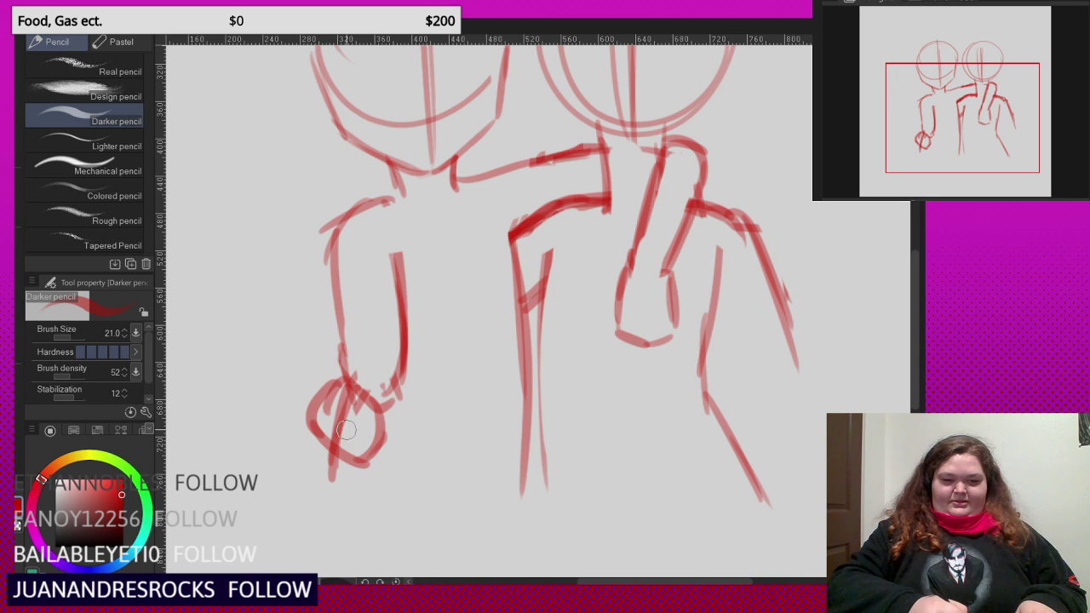
mouse_move(328, 377)
mouse_down()
mouse_move(313, 402)
mouse_move(331, 448)
mouse_move(347, 428)
mouse_move(337, 408)
mouse_move(345, 420)
mouse_move(298, 401)
mouse_move(304, 436)
mouse_up()
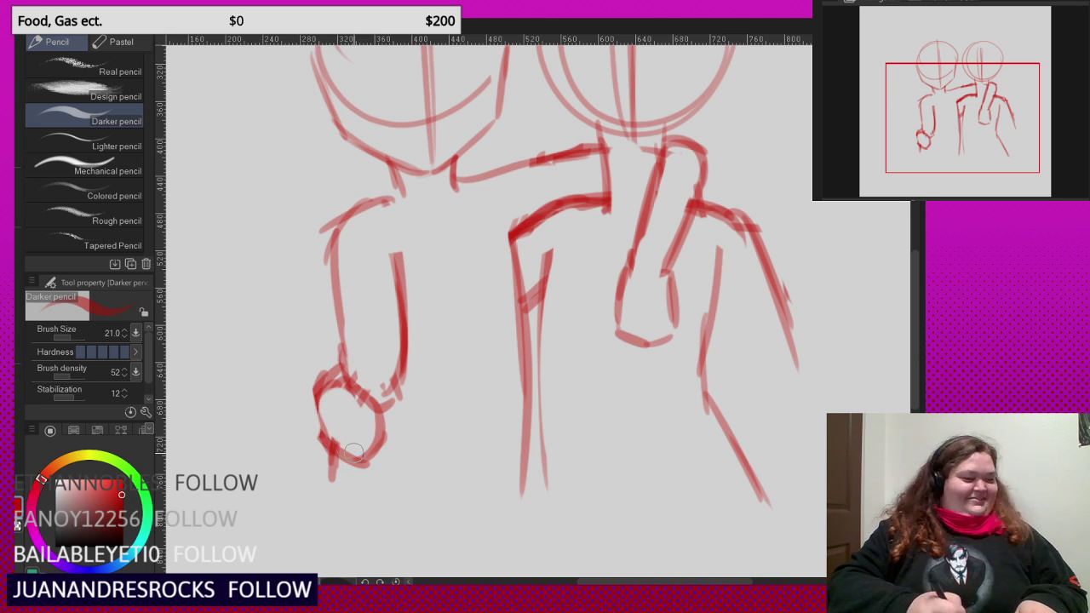
scroll(354, 451, up, 1)
mouse_move(345, 340)
mouse_down()
mouse_move(324, 385)
mouse_move(321, 437)
mouse_move(382, 470)
mouse_up()
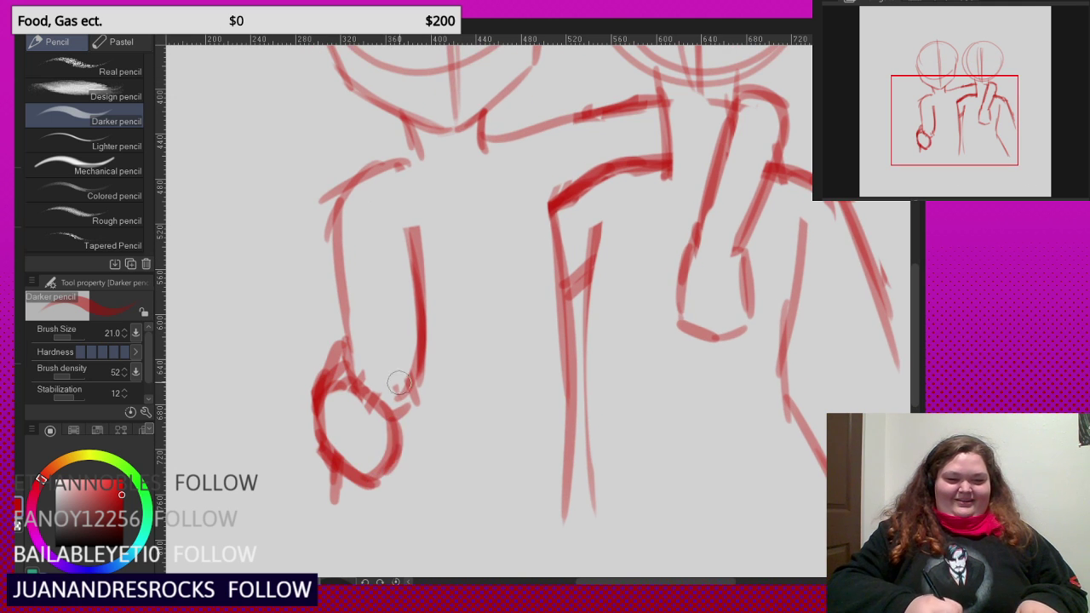
scroll(396, 382, down, 3)
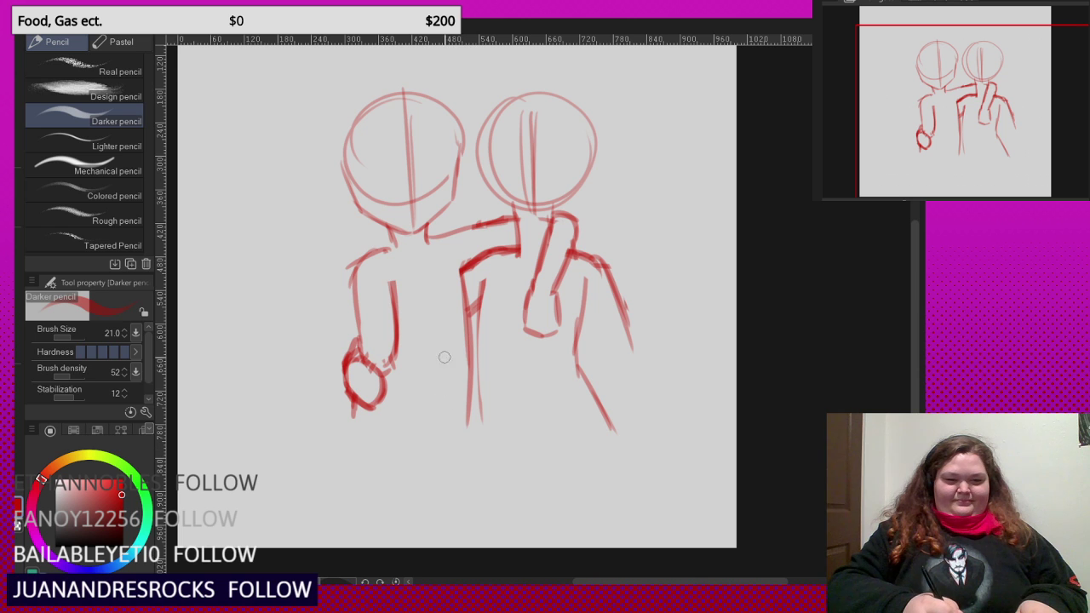
scroll(505, 343, up, 3)
scroll(514, 304, down, 2)
scroll(520, 131, up, 3)
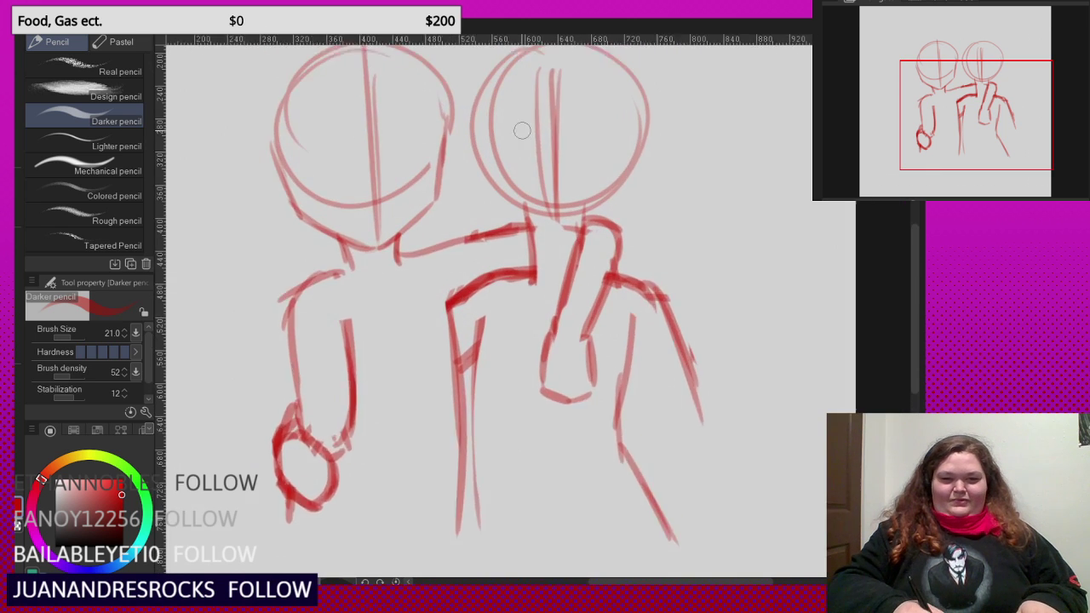
- Draw the right figure's chin, jaw and cheek lines on both sides of the head circle, undoing misplaced strokes
scroll(514, 321, down, 2)
scroll(543, 274, up, 2)
mouse_move(561, 302)
mouse_down()
mouse_move(530, 302)
mouse_move(464, 201)
mouse_up()
key(ctrl+z)
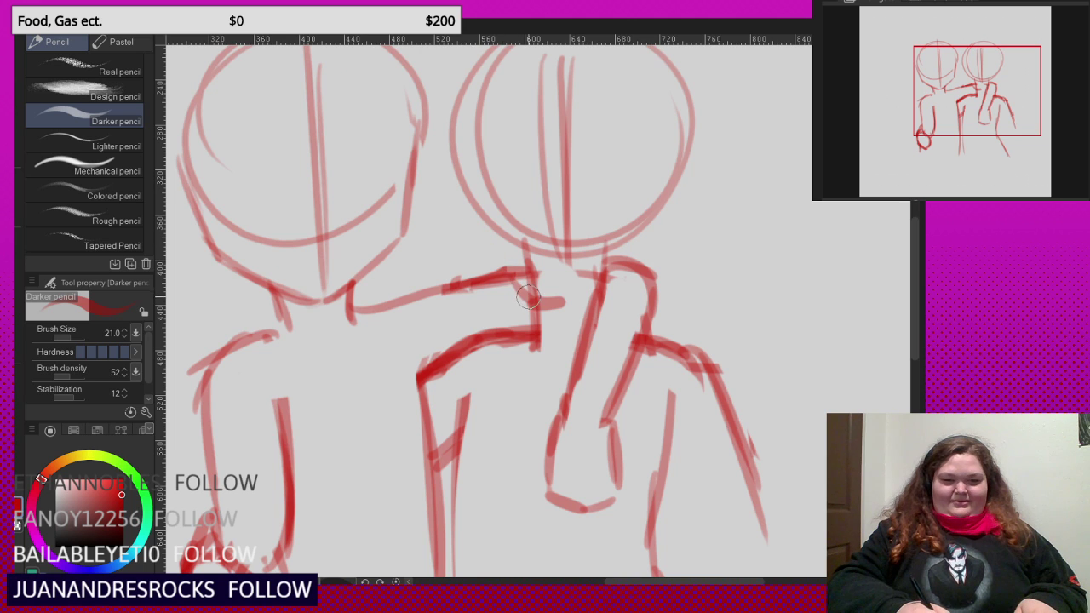
mouse_move(530, 299)
mouse_down()
mouse_move(467, 220)
mouse_move(470, 116)
mouse_up()
key(ctrl+z)
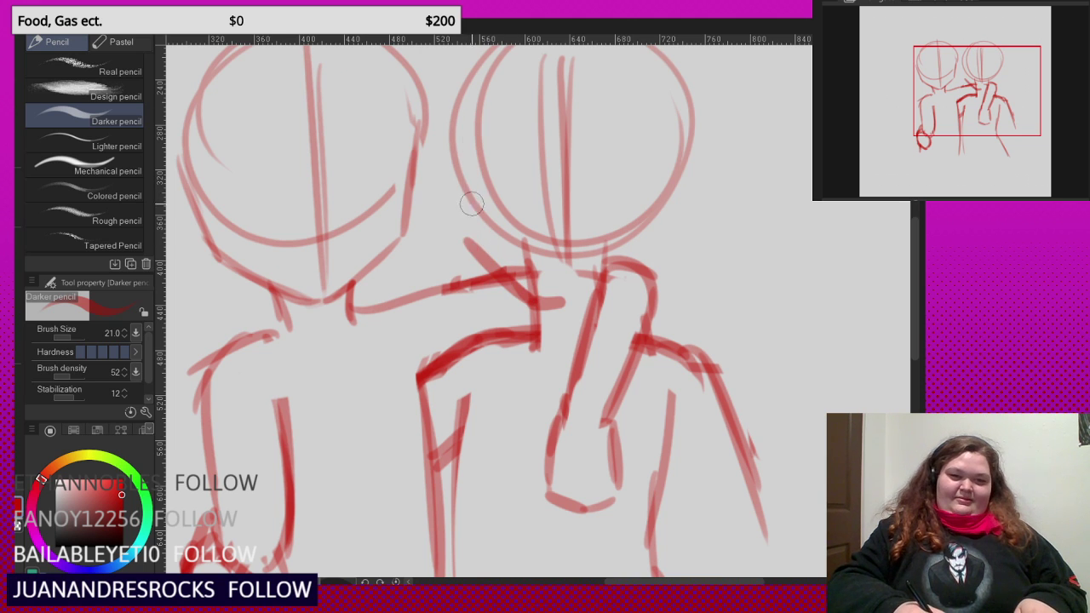
drag(469, 241, 460, 112)
mouse_move(568, 300)
mouse_down()
mouse_move(642, 242)
mouse_move(610, 266)
mouse_move(642, 242)
mouse_move(670, 104)
mouse_up()
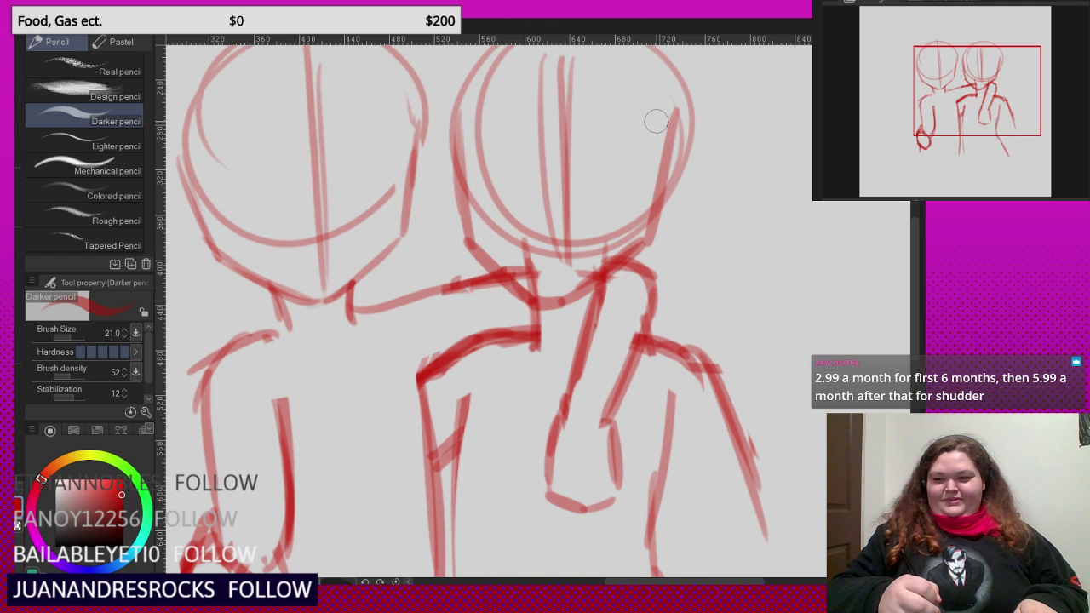
scroll(619, 292, down, 5)
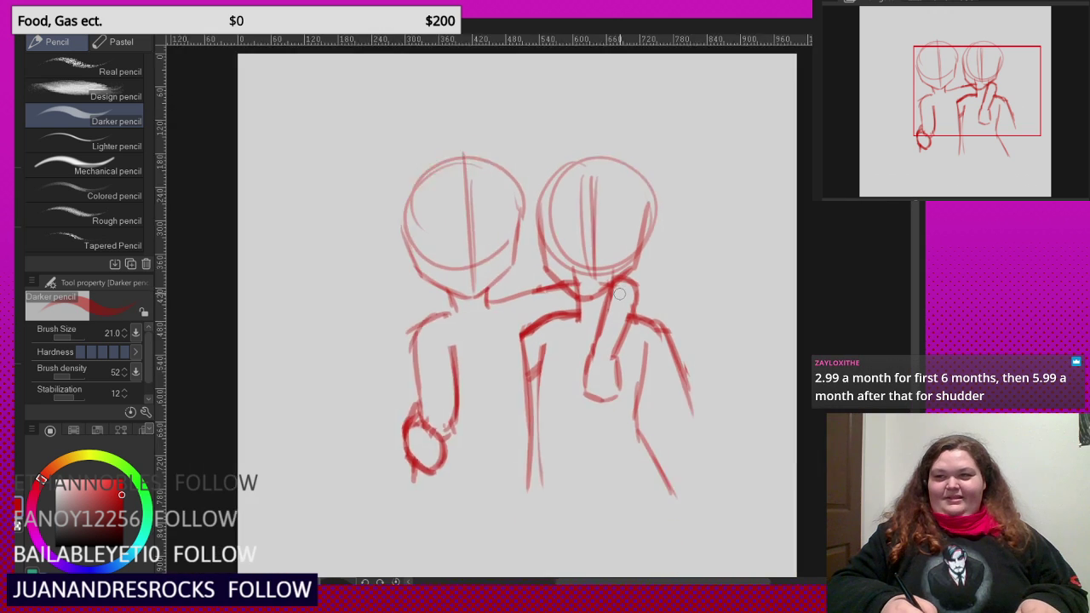
- Erase the vertical guidelines and lower circle arcs inside the right figure's head
scroll(619, 292, up, 1)
scroll(579, 206, up, 4)
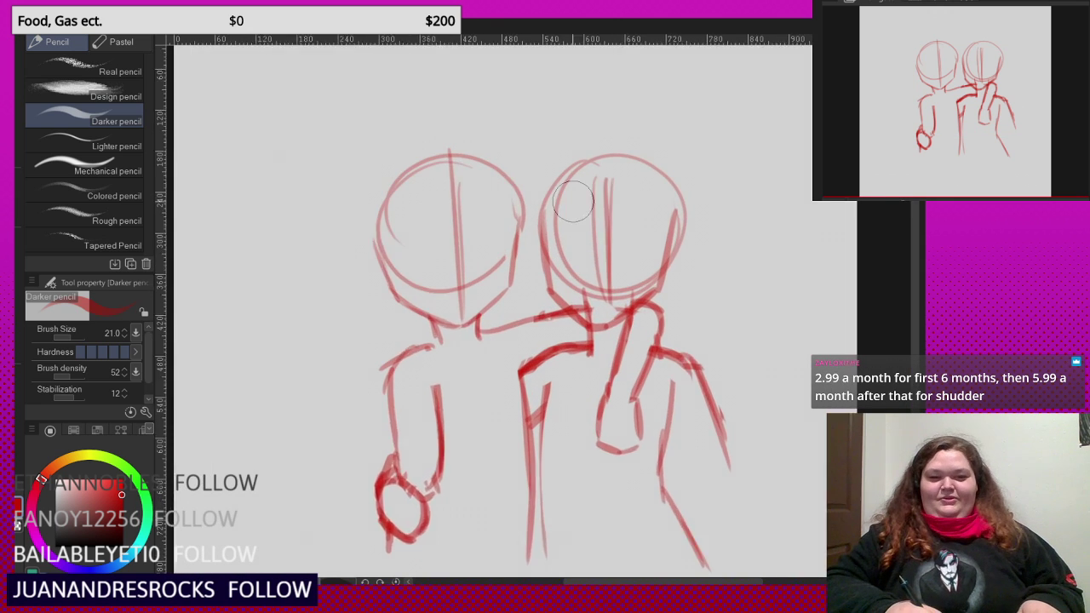
mouse_move(561, 277)
mouse_down()
mouse_move(588, 234)
mouse_move(611, 311)
mouse_move(651, 279)
mouse_move(619, 197)
mouse_move(640, 283)
mouse_up()
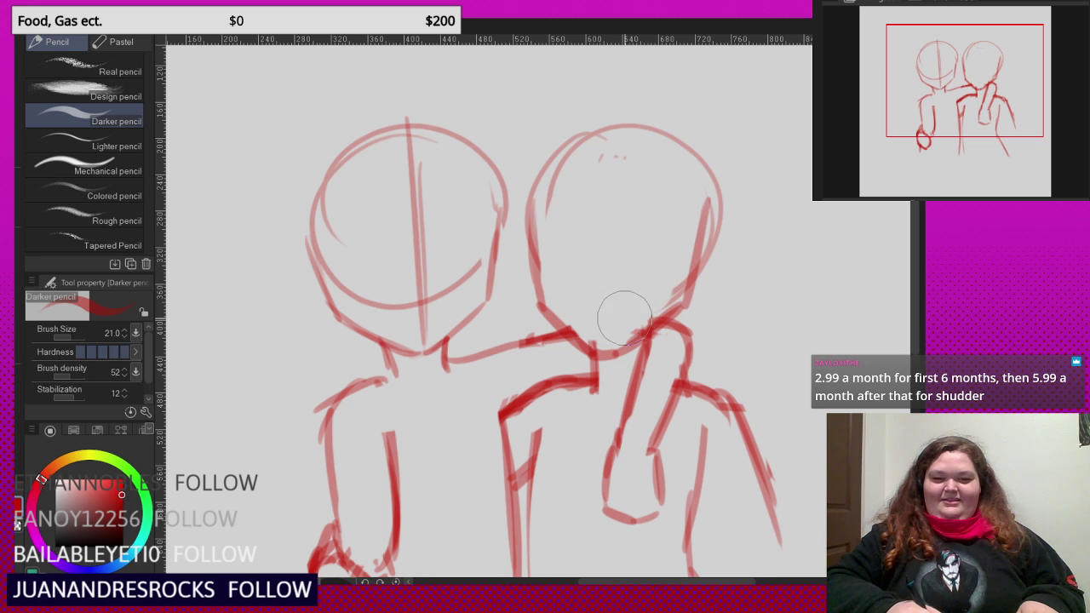
scroll(628, 183, down, 2)
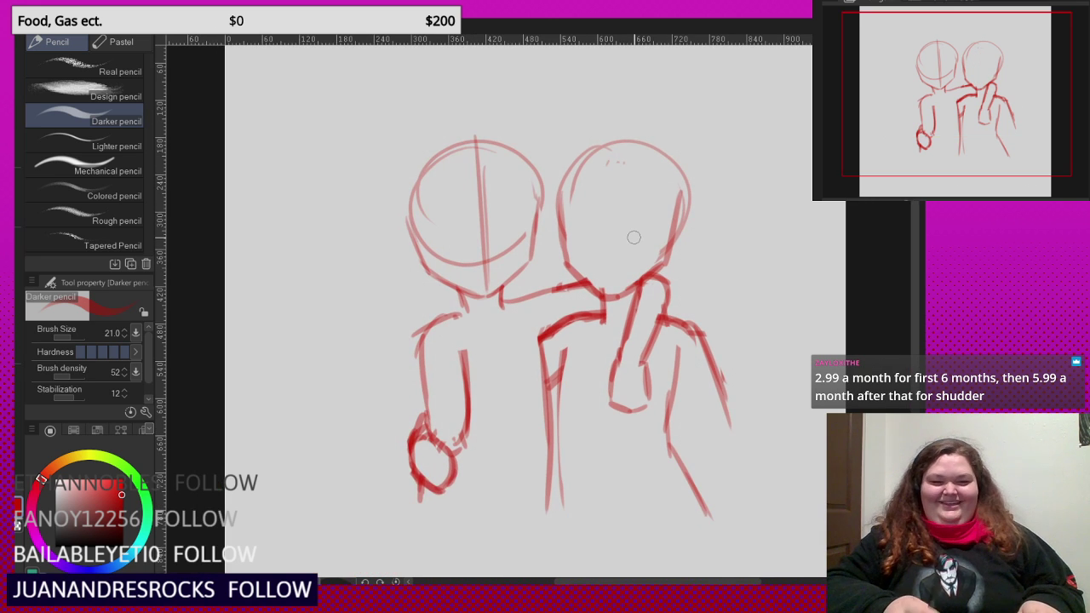
scroll(596, 281, down, 3)
scroll(547, 341, up, 3)
scroll(547, 341, up, 1)
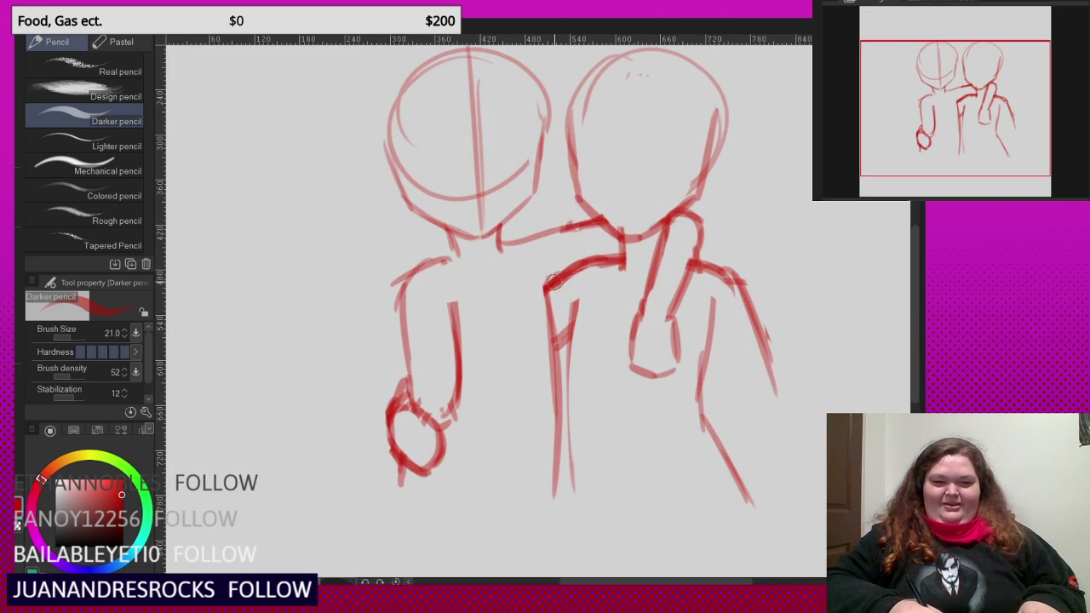
- Redraw the side of the right figure's torso nearest the left figure, curving from armpit to hip, undoing misplaced strokes
mouse_move(550, 258)
mouse_down()
mouse_move(569, 303)
mouse_move(572, 366)
mouse_up()
drag(568, 322, 589, 452)
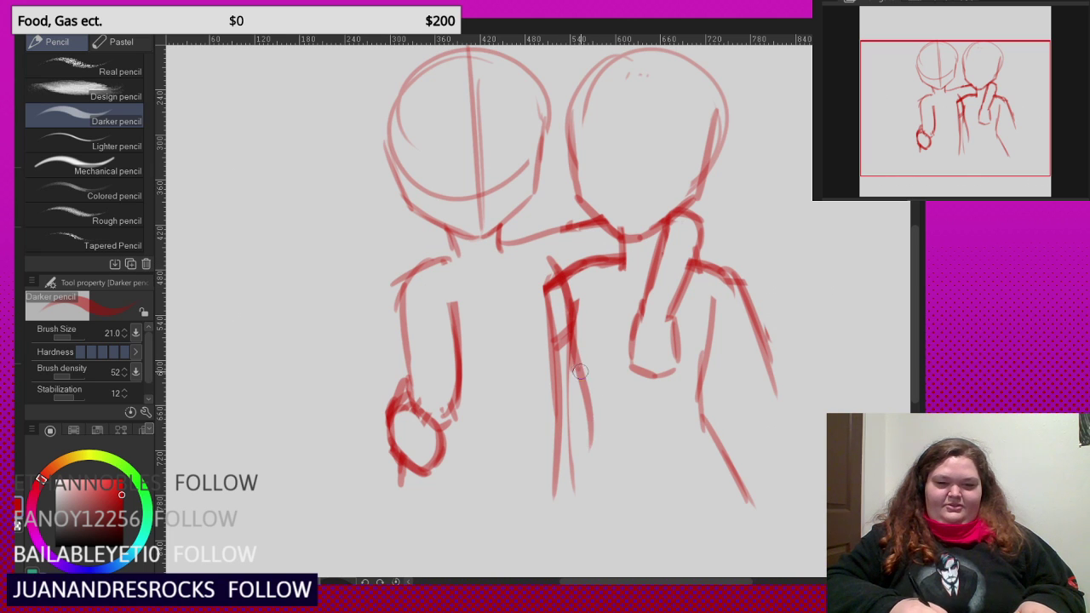
drag(580, 371, 578, 504)
key(ctrl+z)
key(ctrl+z)
key(ctrl+z)
mouse_move(581, 375)
mouse_down()
mouse_move(592, 504)
mouse_move(580, 440)
mouse_move(582, 453)
mouse_up()
key(ctrl+z)
drag(576, 388, 574, 502)
key(ctrl+z)
key(ctrl+z)
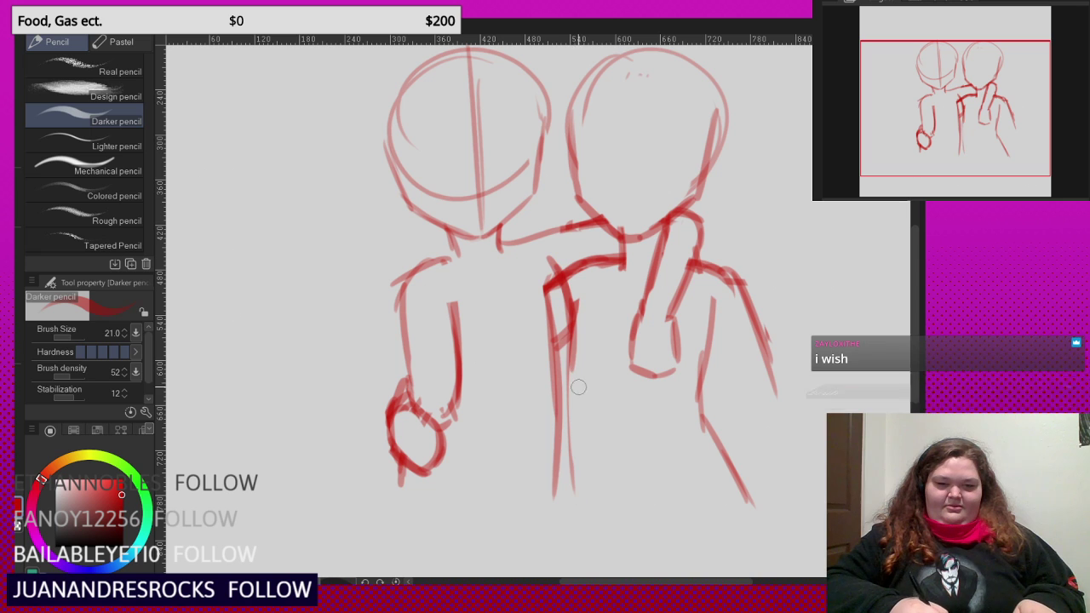
drag(574, 375, 571, 504)
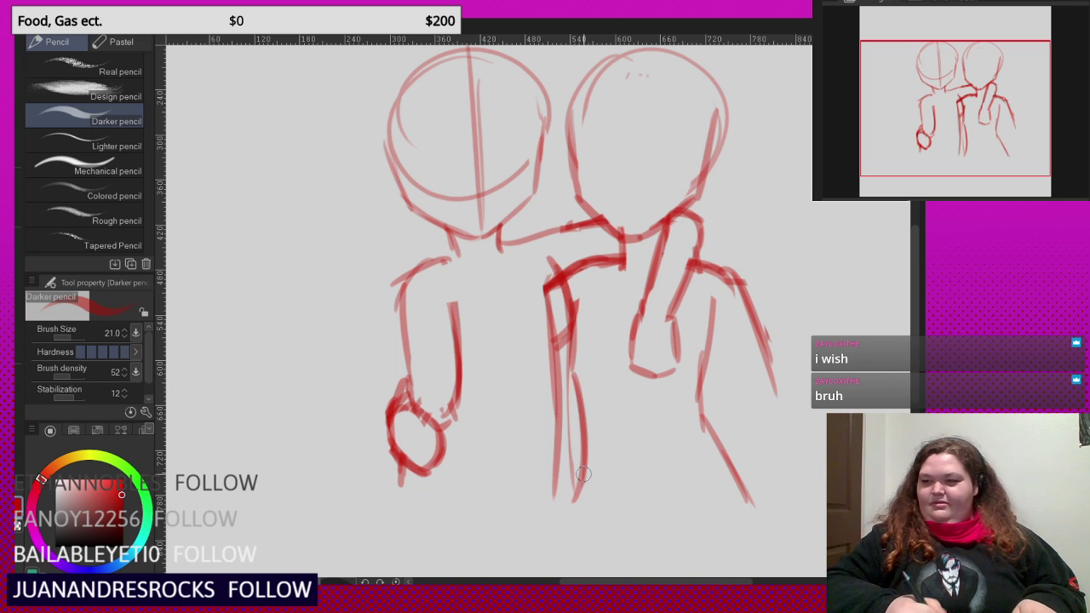
- Erase the old vertical arm and side lines beside the right figure's new torso contour
drag(541, 279, 556, 487)
key(ctrl+minus)
key(ctrl+minus)
key(ctrl+minus)
key(ctrl+minus)
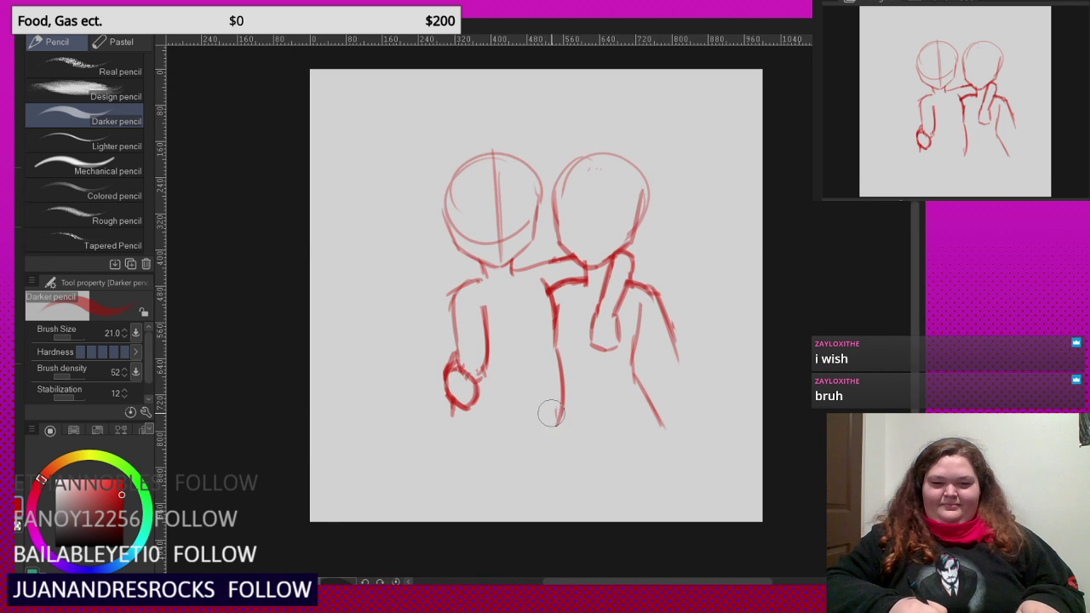
- Sketch a rounded muzzle with a small nose and curved smiling mouth on the right figure's lower face, undoing misplaced strokes
scroll(559, 313, up, 2)
scroll(573, 303, up, 2)
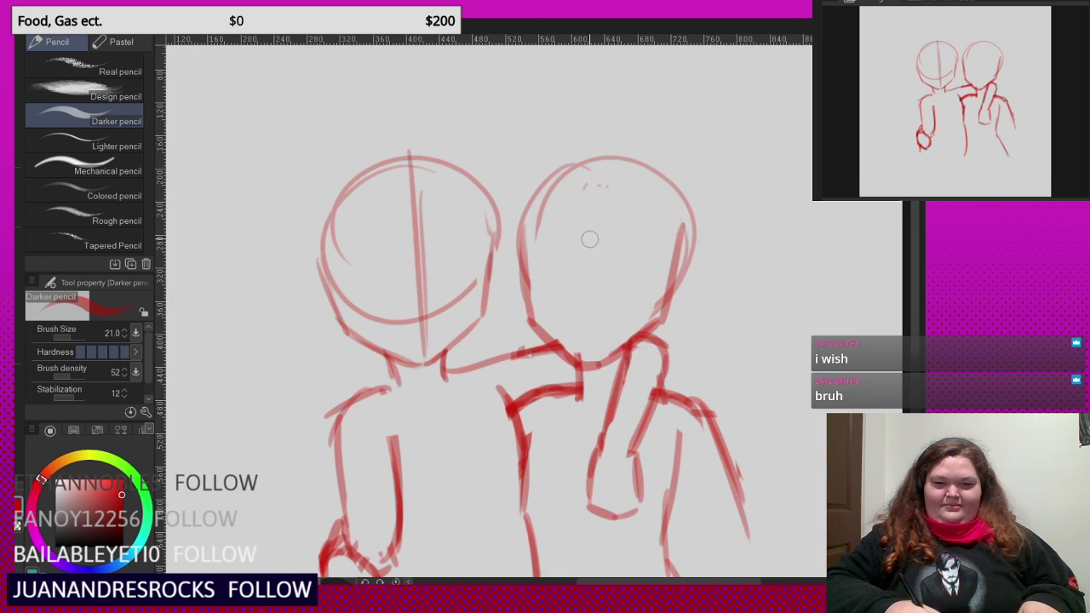
drag(581, 347, 583, 196)
scroll(562, 326, up, 1)
key(ctrl+z)
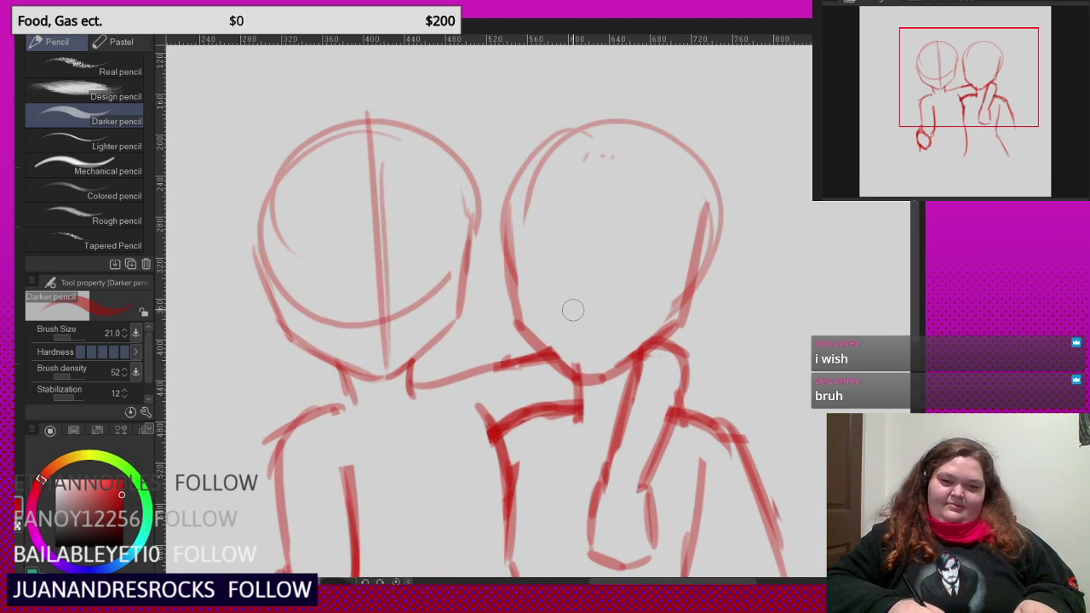
scroll(572, 309, up, 1)
mouse_move(599, 291)
mouse_down()
mouse_move(552, 296)
mouse_move(562, 295)
mouse_move(547, 304)
mouse_move(544, 380)
mouse_move(608, 356)
mouse_move(671, 351)
mouse_move(686, 306)
mouse_up()
scroll(584, 309, up, 3)
key(ctrl+z)
mouse_move(582, 389)
mouse_down()
mouse_move(601, 357)
mouse_move(634, 369)
mouse_move(674, 306)
mouse_up()
key(ctrl+z)
mouse_move(545, 370)
mouse_down()
mouse_move(615, 372)
mouse_move(679, 318)
mouse_up()
mouse_move(566, 273)
mouse_down()
mouse_move(551, 302)
mouse_move(588, 303)
mouse_move(619, 269)
mouse_move(545, 275)
mouse_up()
scroll(593, 323, down, 5)
scroll(622, 252, up, 2)
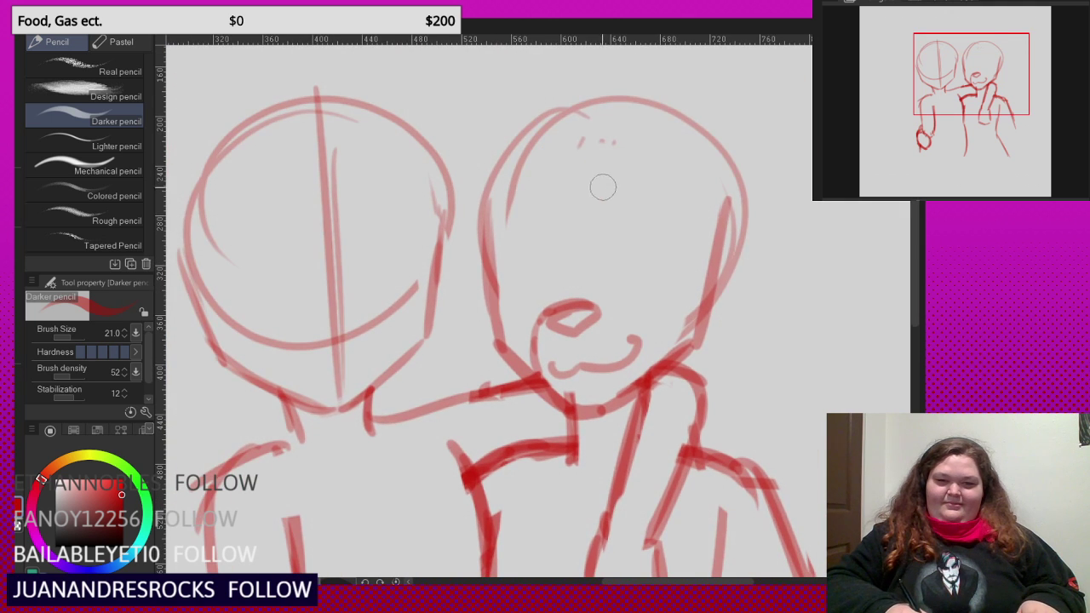
drag(602, 189, 727, 64)
scroll(636, 216, down, 3)
drag(697, 115, 693, 236)
drag(700, 164, 678, 256)
key(ctrl+z)
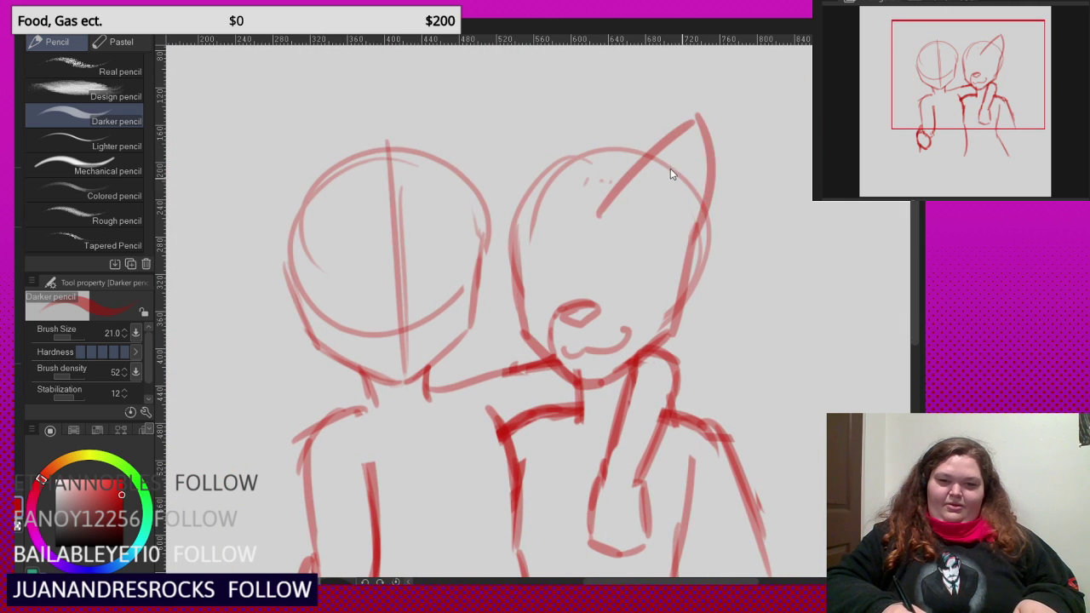
key(ctrl+z)
key(ctrl+z)
mouse_move(620, 204)
mouse_down()
mouse_move(670, 135)
mouse_move(708, 132)
mouse_up()
key(ctrl+z)
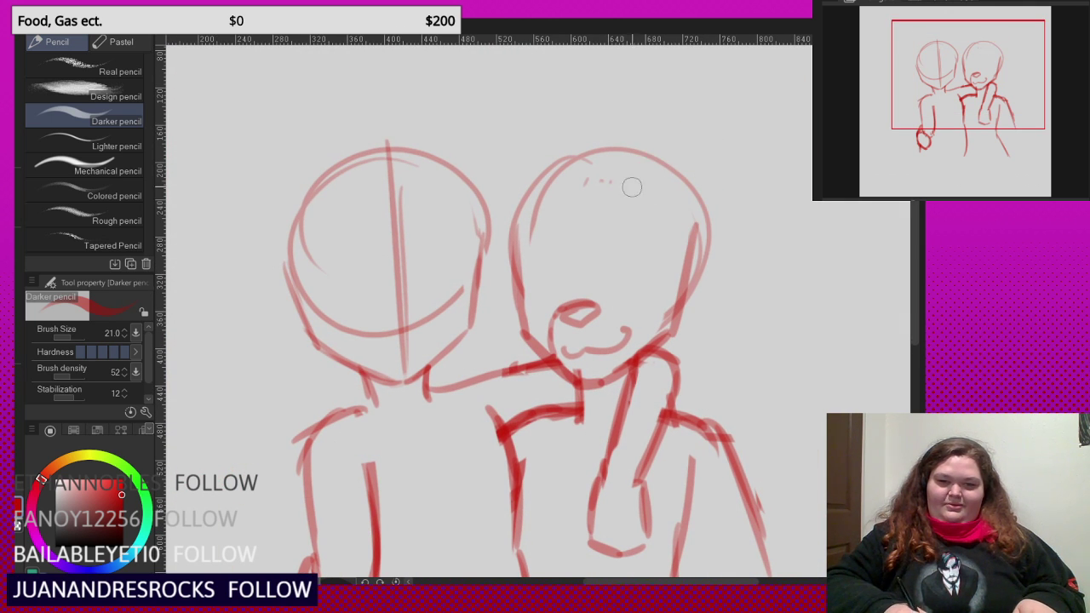
- Draw two large pointed animal ears on either side of the right figure's head
mouse_move(620, 201)
mouse_down()
mouse_move(725, 130)
mouse_move(728, 217)
mouse_move(694, 257)
mouse_up()
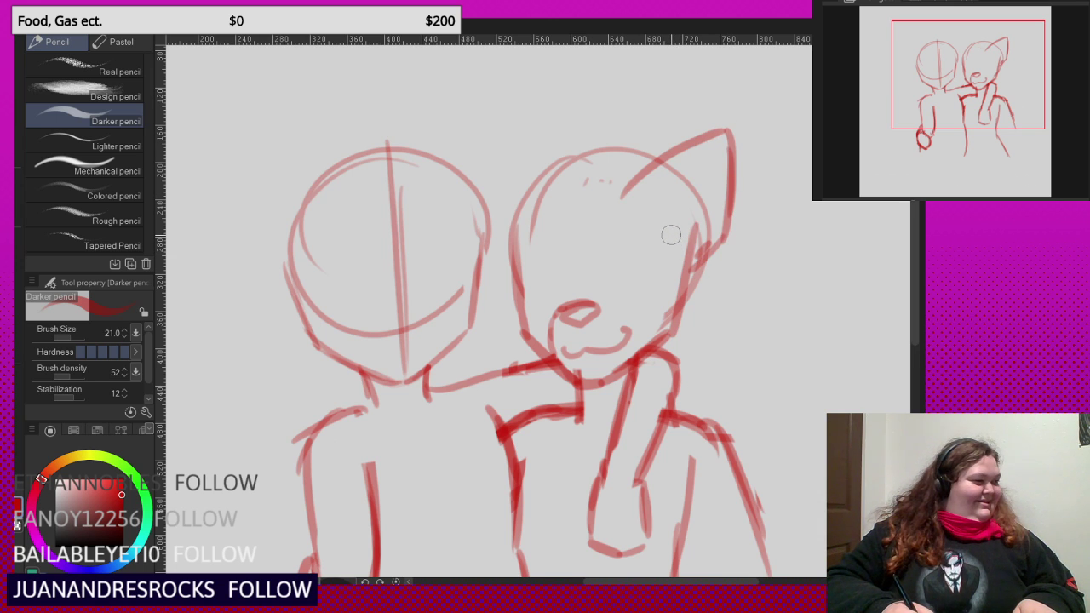
scroll(616, 179, up, 1)
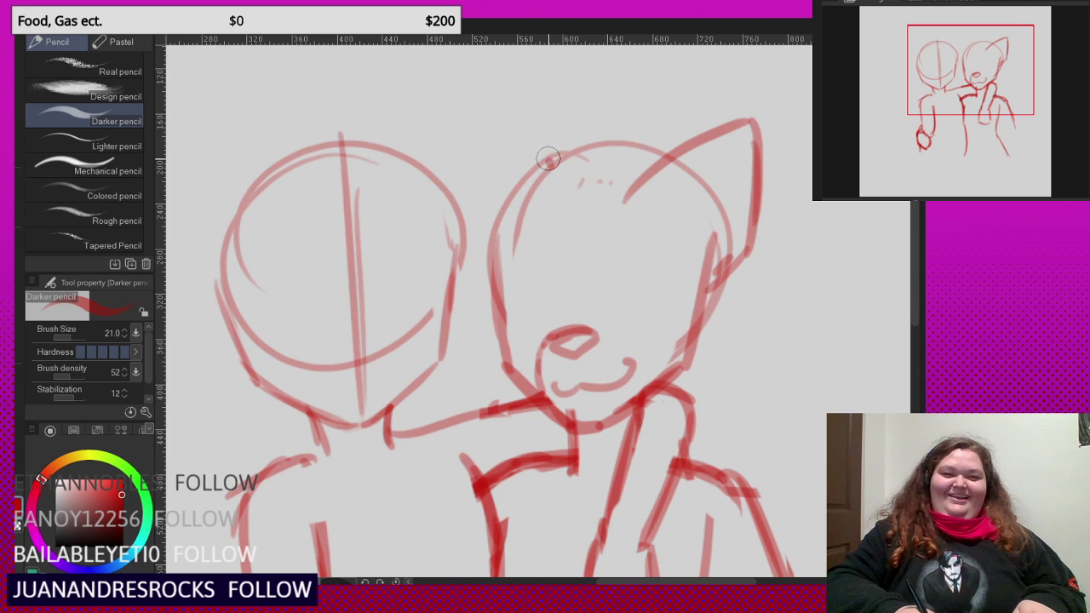
mouse_move(548, 159)
mouse_down()
mouse_move(501, 76)
mouse_move(465, 135)
mouse_move(479, 271)
mouse_move(495, 293)
mouse_move(464, 190)
mouse_move(492, 74)
mouse_move(509, 76)
mouse_move(565, 171)
mouse_up()
scroll(569, 199, down, 1)
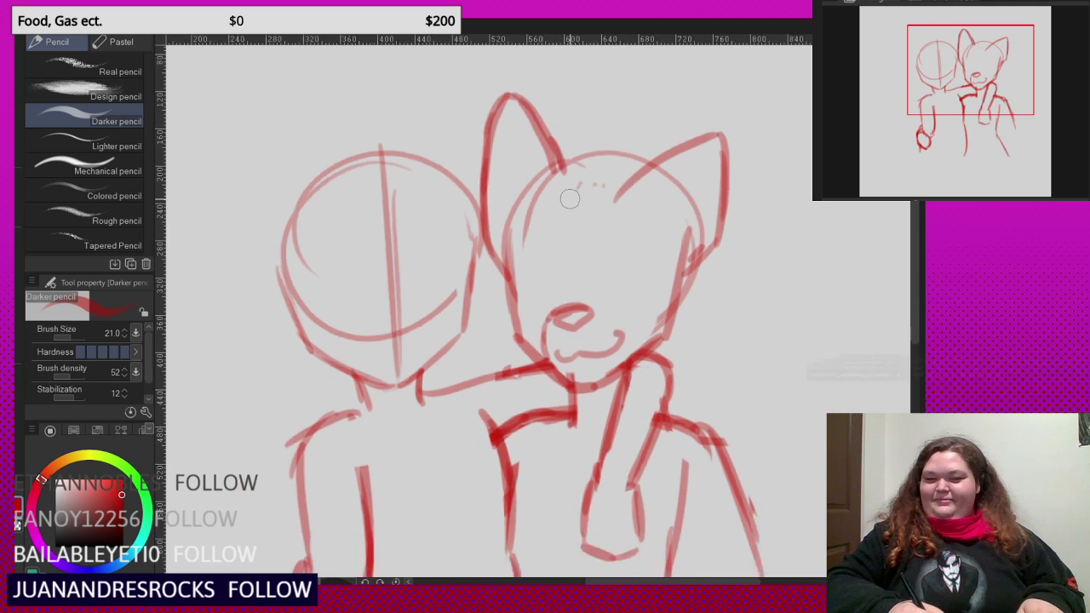
- Sketch an angular rounded shape for the right figure's free hand resting on the hip
scroll(569, 198, down, 2)
scroll(496, 227, up, 1)
scroll(563, 301, down, 1)
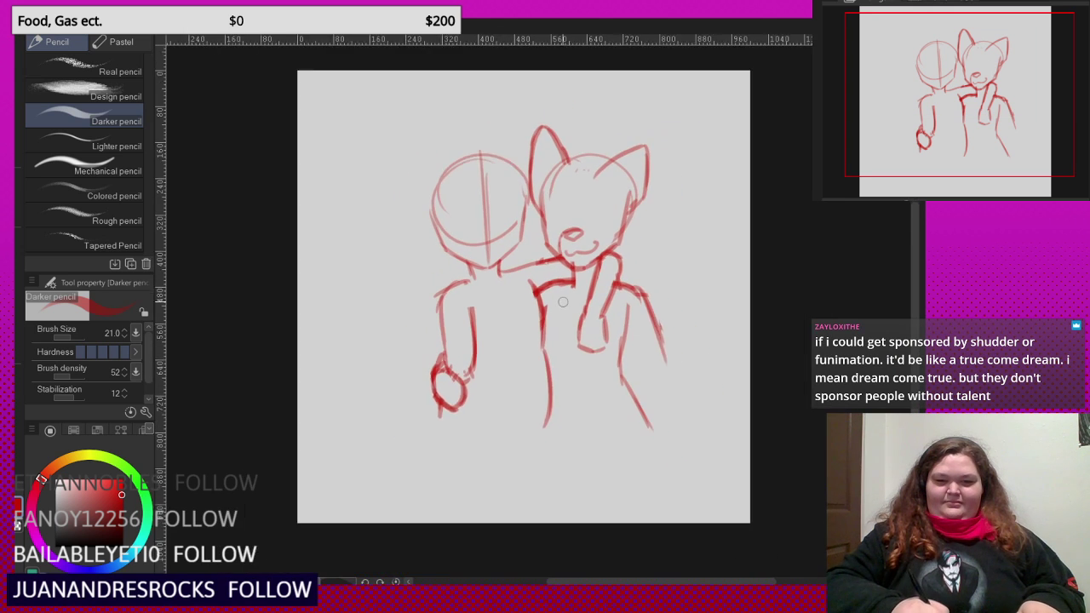
scroll(563, 301, up, 4)
drag(653, 408, 609, 437)
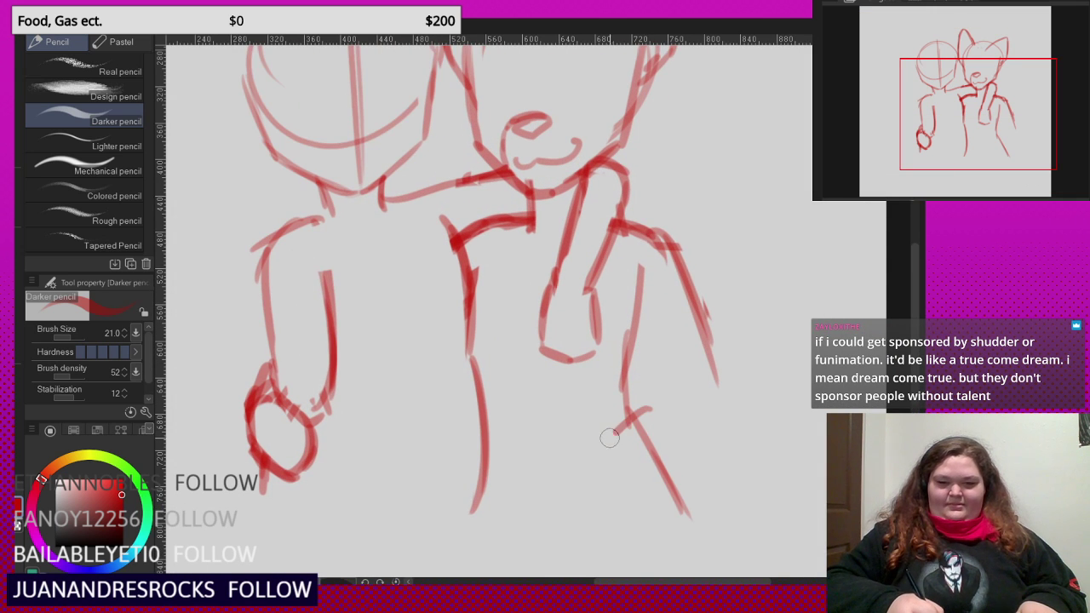
drag(623, 484, 672, 483)
mouse_move(655, 410)
mouse_down()
mouse_move(688, 451)
mouse_move(673, 486)
mouse_up()
- Draw the right figure's bent forearm, elbow and upper arm down to the hip hand, and erase the old arm line inside
drag(654, 417, 696, 345)
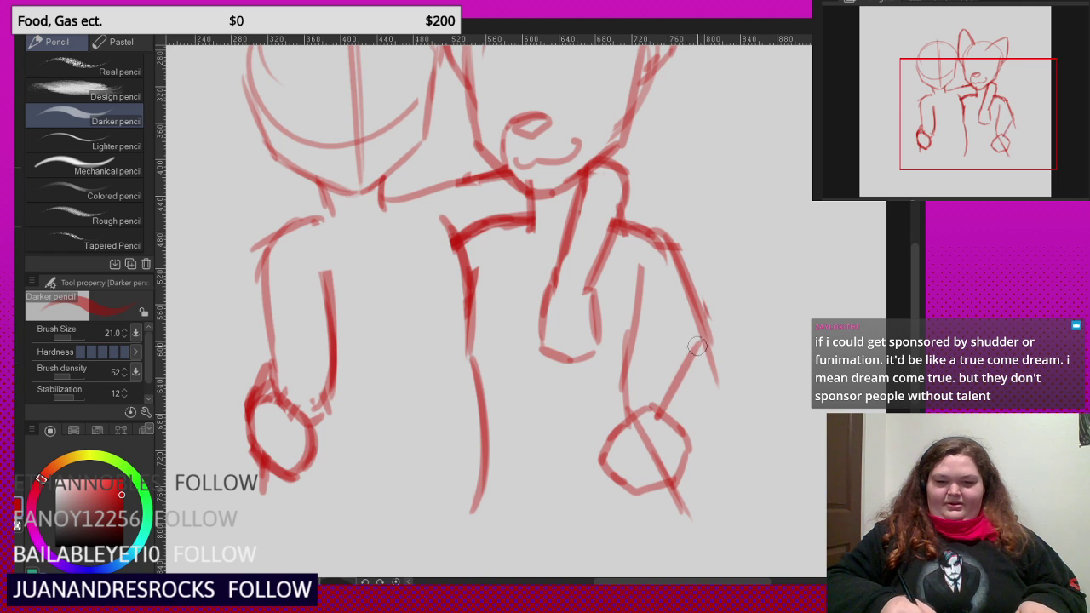
mouse_move(689, 441)
mouse_down()
mouse_move(736, 371)
mouse_move(719, 328)
mouse_up()
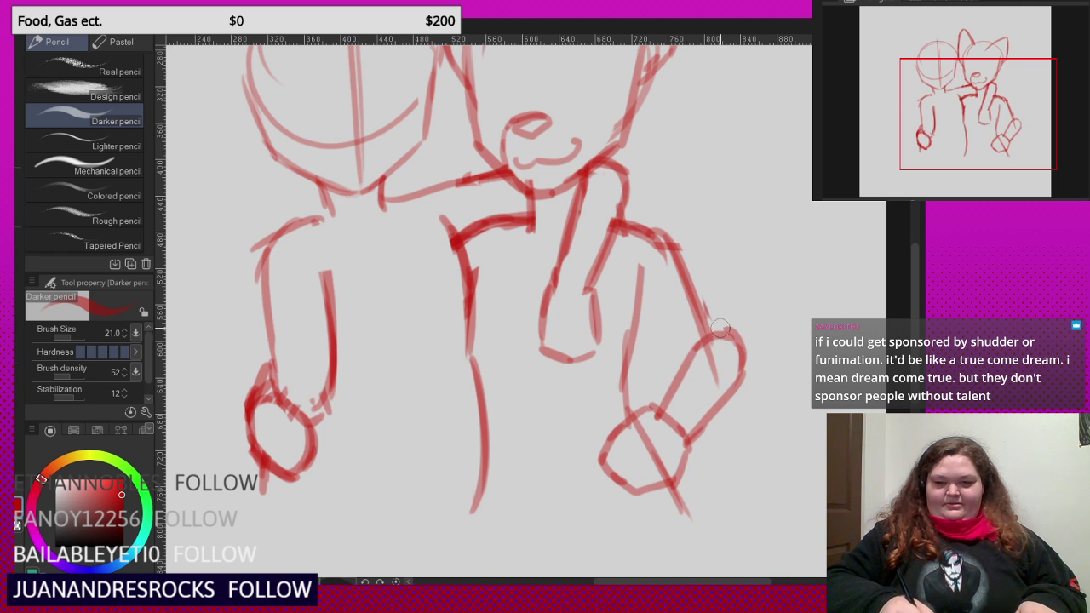
mouse_move(674, 246)
mouse_down()
mouse_move(739, 331)
mouse_move(728, 338)
mouse_up()
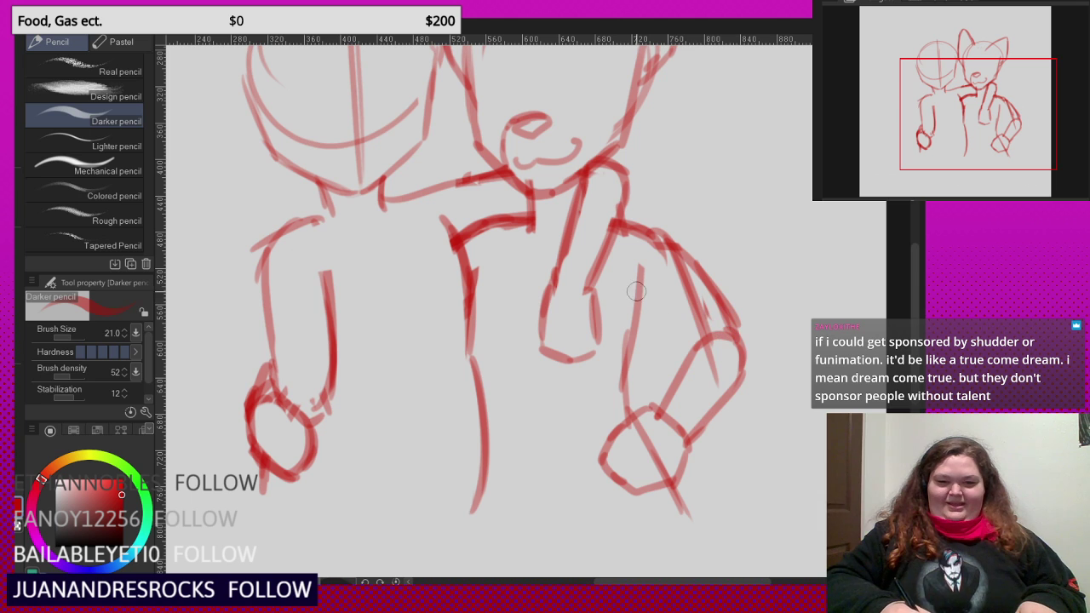
drag(637, 291, 693, 354)
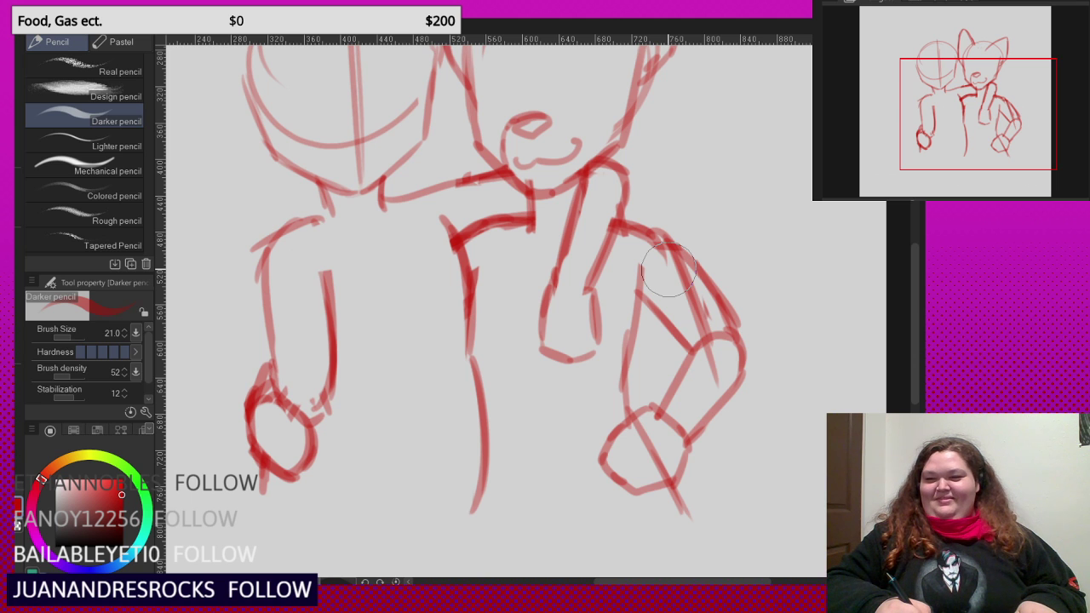
scroll(668, 271, up, 2)
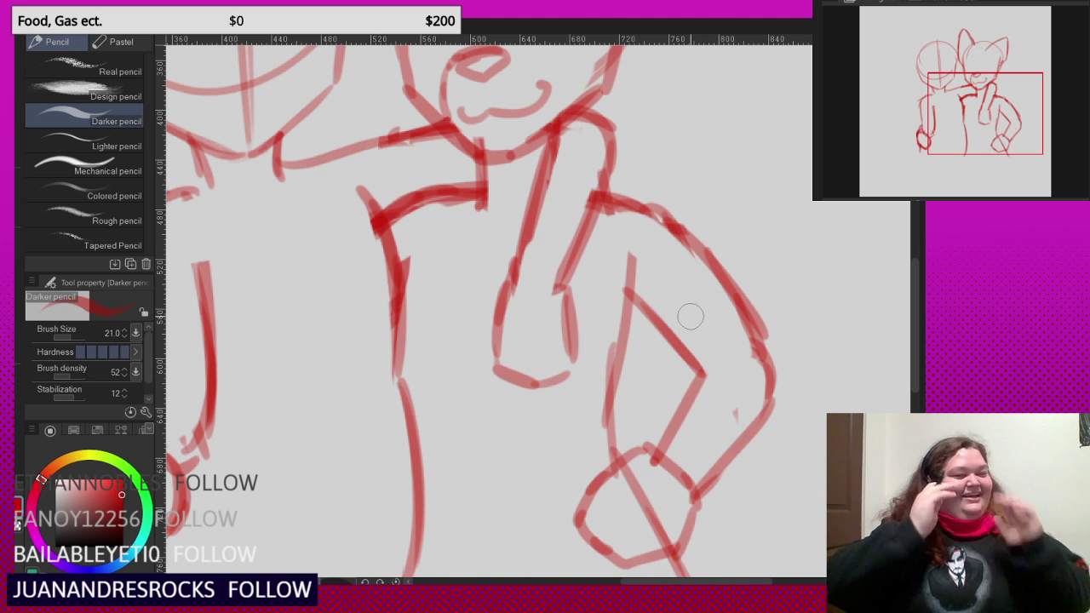
- Erase the hip line running through the inside of the right figure's hand
scroll(550, 194, down, 5)
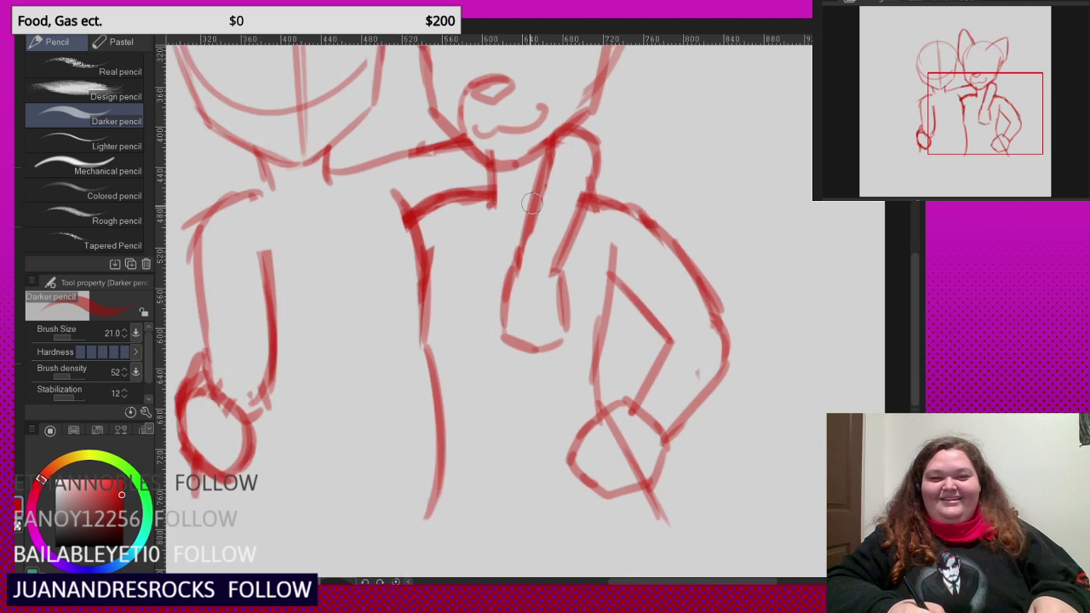
scroll(608, 374, up, 5)
scroll(608, 374, up, 2)
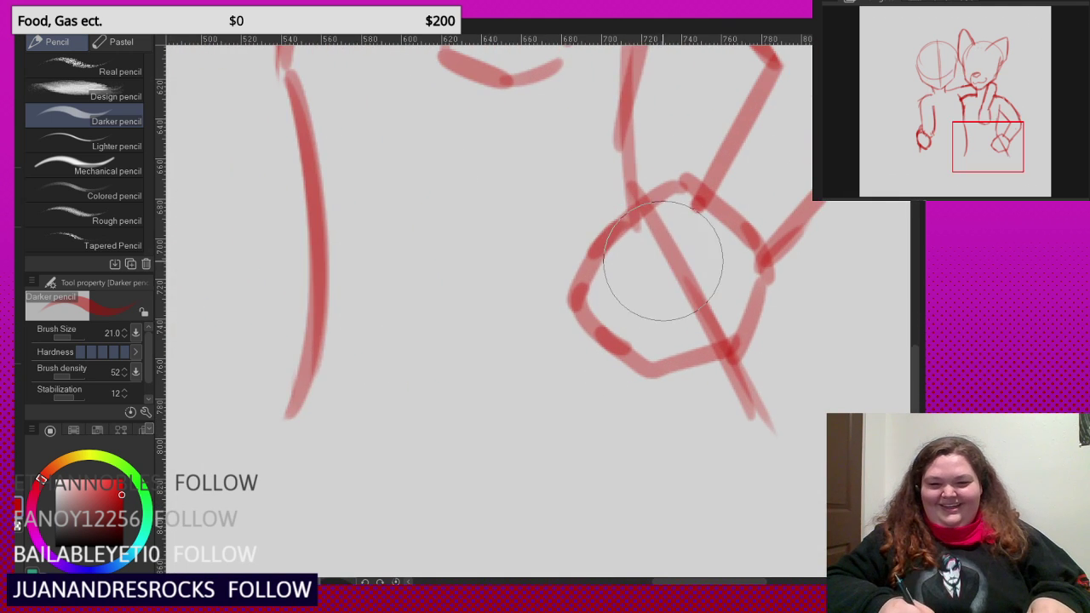
scroll(690, 311, down, 7)
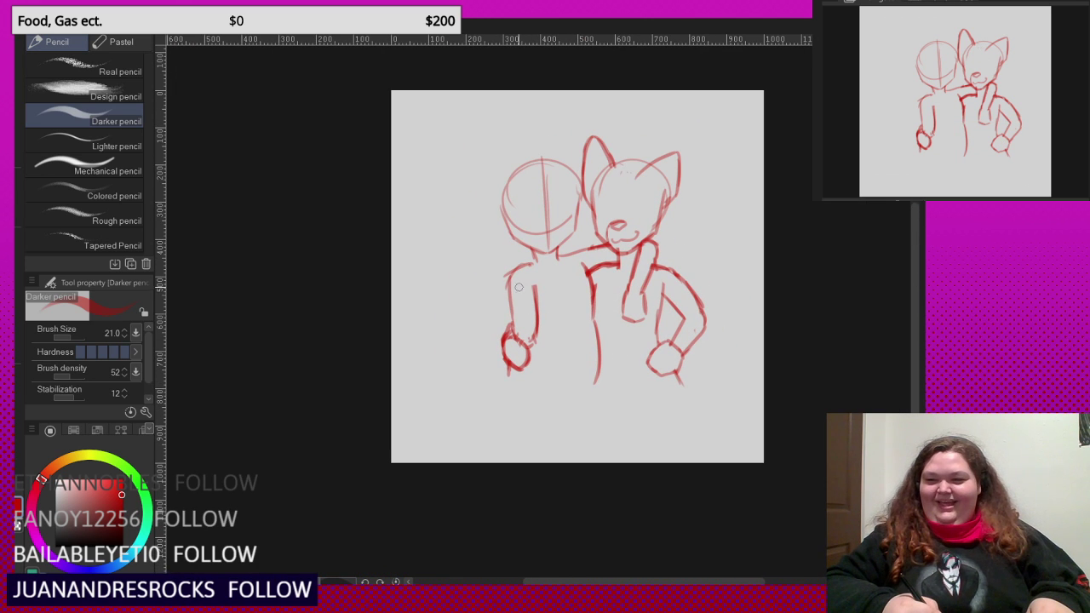
- Erase the left figure's straight hanging arm lines between the shoulder and the hand oval
scroll(509, 281, up, 1)
scroll(503, 269, up, 1)
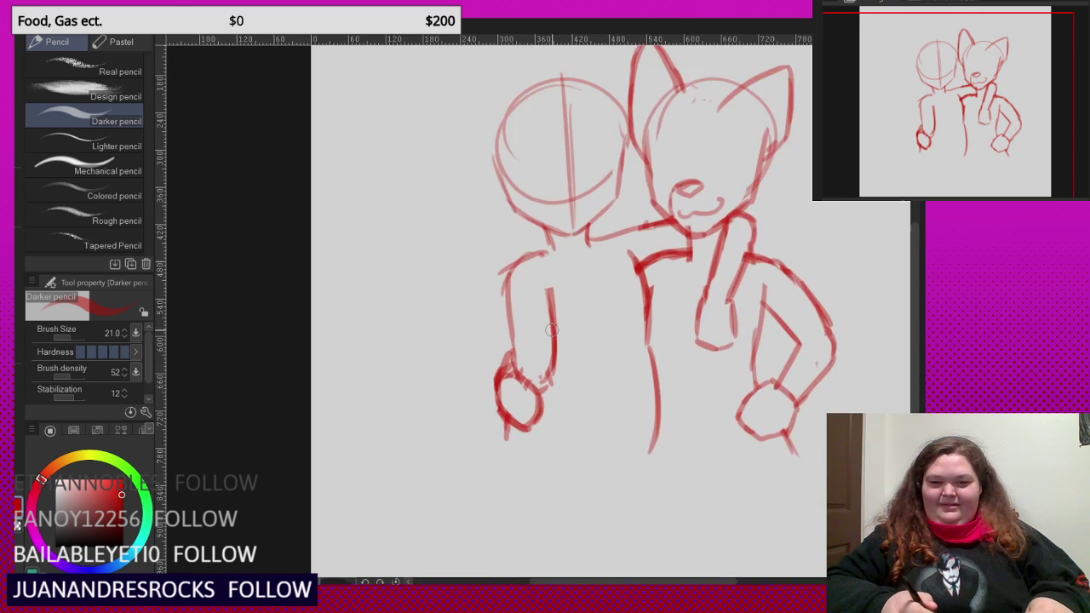
scroll(552, 330, up, 2)
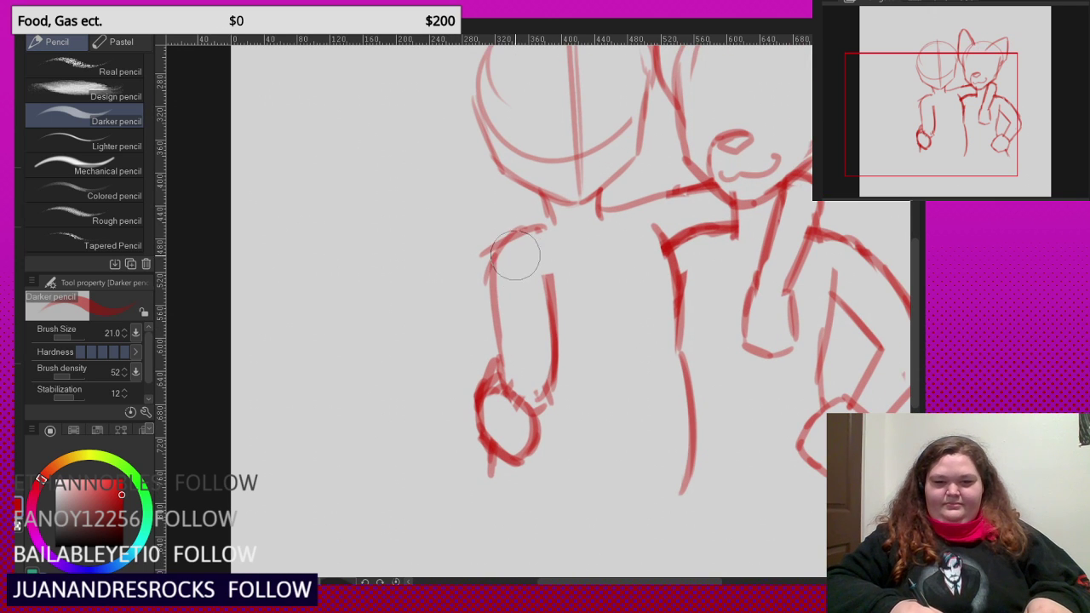
mouse_move(505, 347)
mouse_down()
mouse_move(529, 384)
mouse_move(552, 296)
mouse_move(567, 394)
mouse_up()
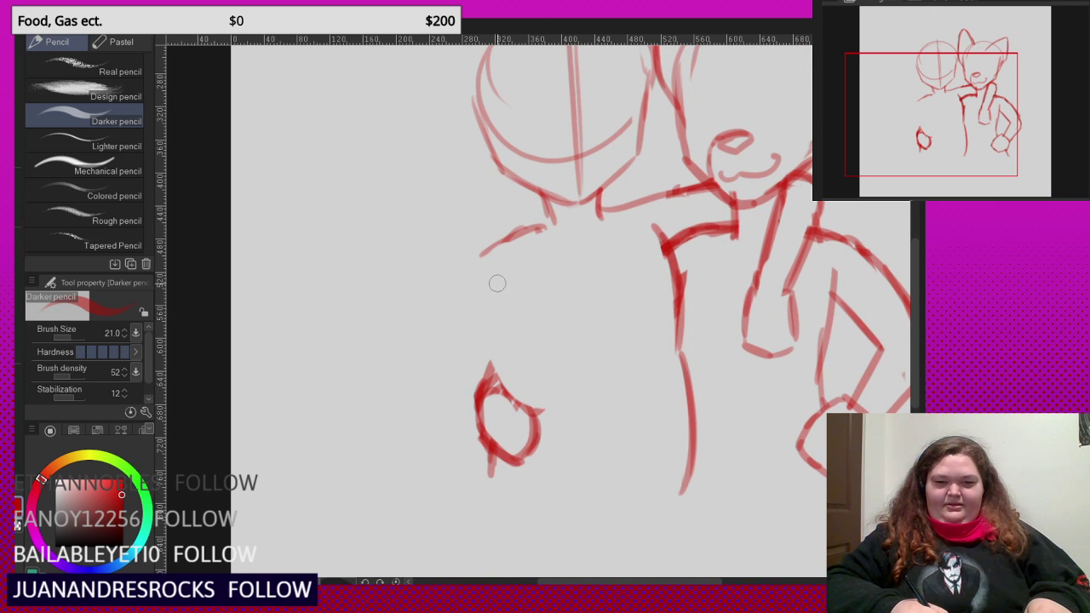
- Draw the left figure's outer torso line and a new bent arm with the elbow out and the forearm raised
mouse_move(501, 269)
mouse_down()
mouse_move(521, 342)
mouse_move(511, 368)
mouse_up()
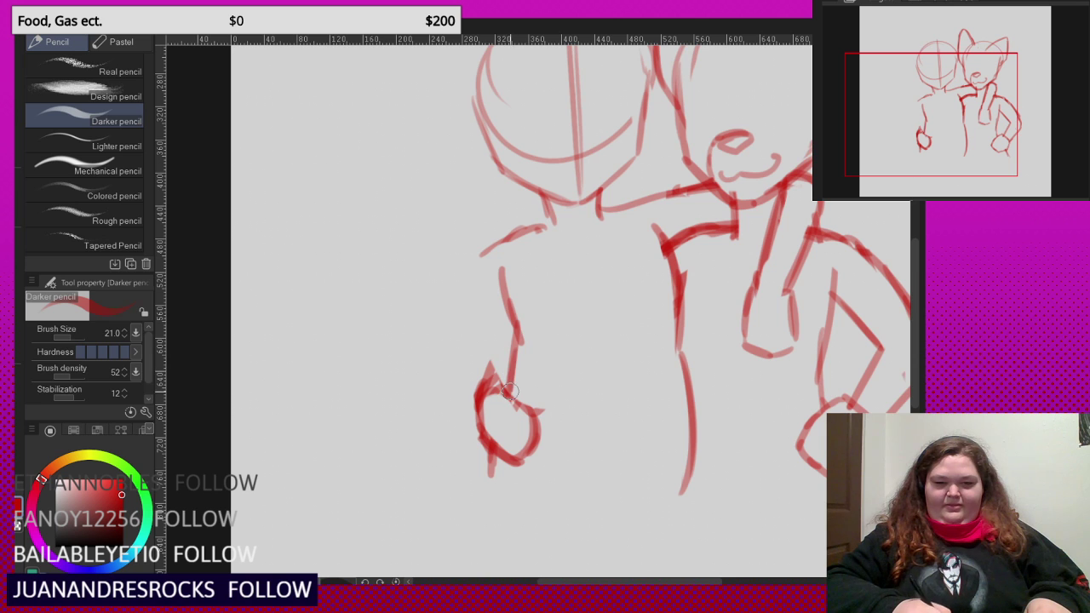
scroll(507, 391, down, 2)
mouse_move(496, 267)
mouse_down()
mouse_move(459, 329)
mouse_move(464, 308)
mouse_move(500, 327)
mouse_up()
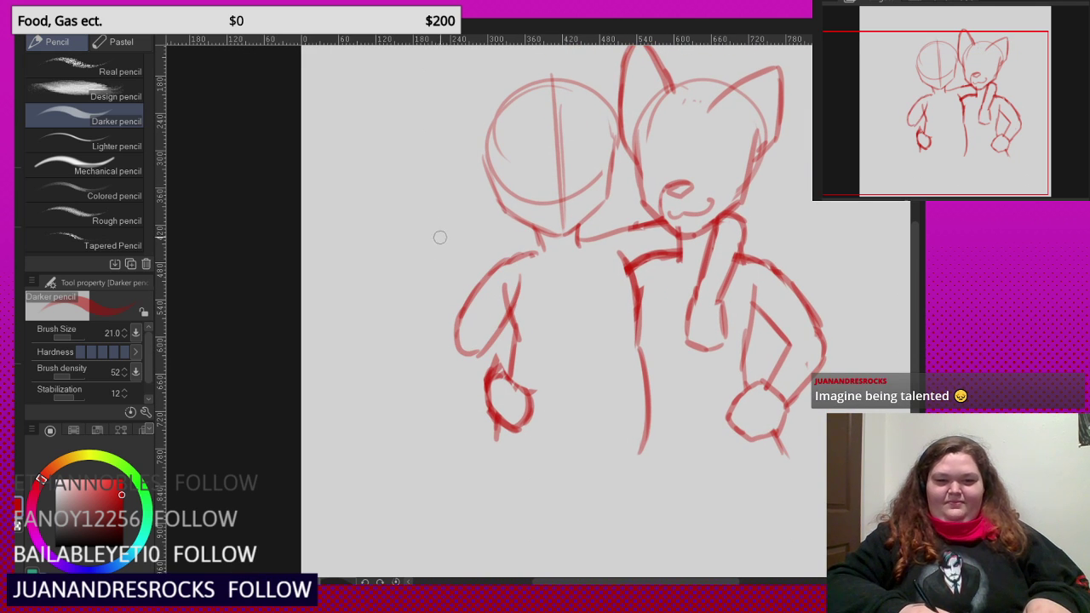
key(ctrl+z)
drag(446, 233, 462, 297)
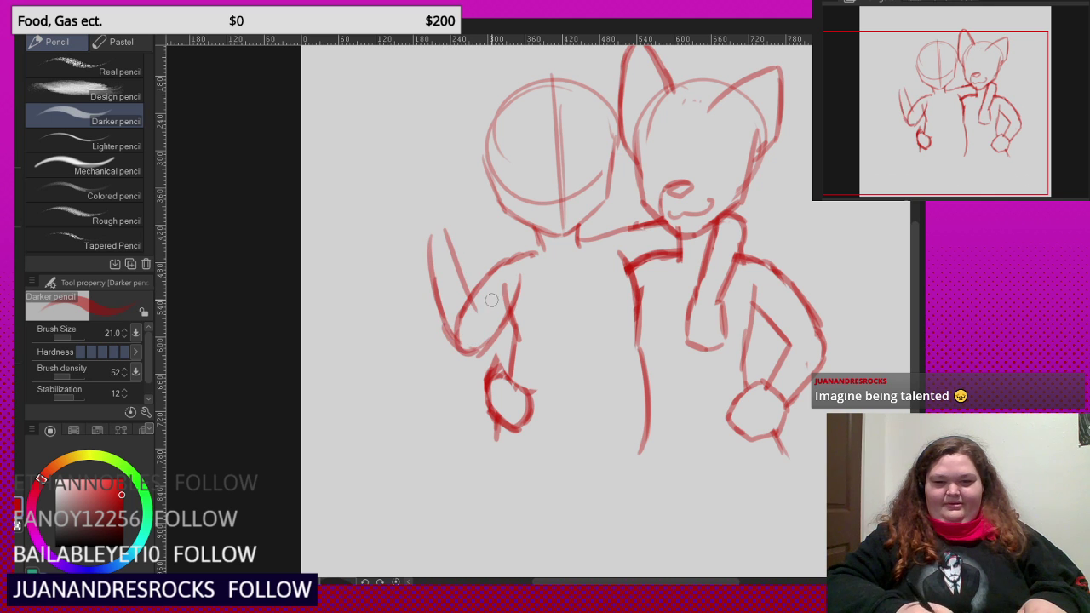
- Erase the overlapping lines at the left figure's armpit and inside the bent elbow
scroll(502, 289, up, 3)
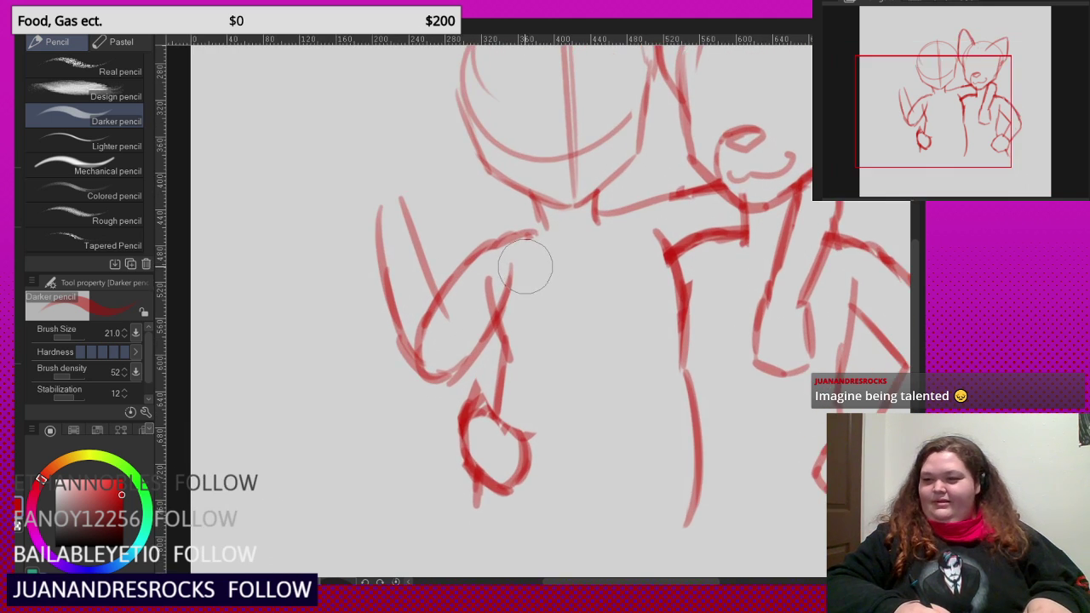
scroll(499, 271, up, 2)
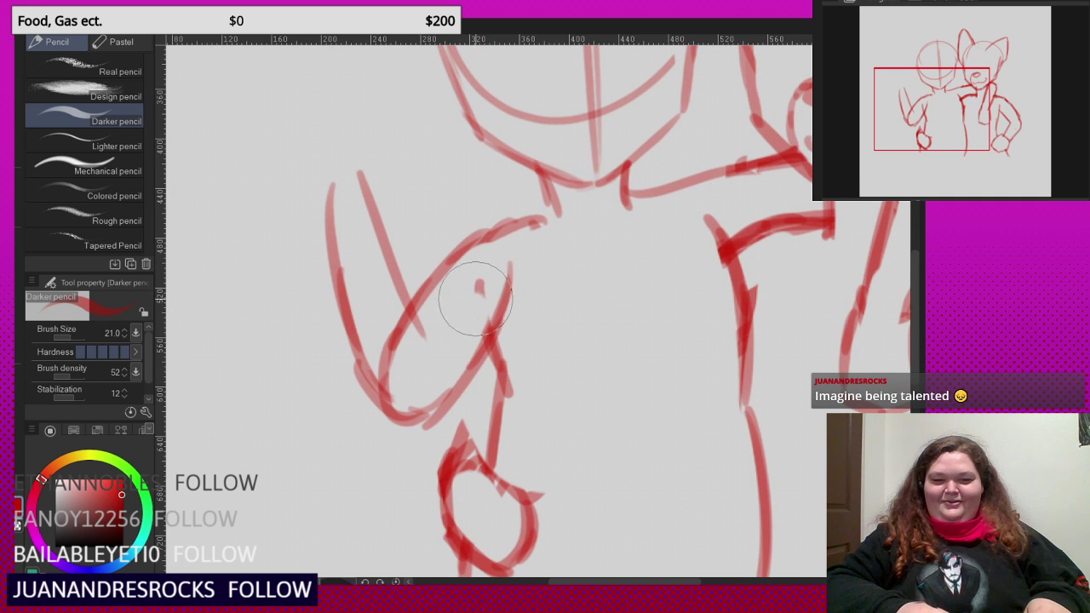
drag(475, 299, 501, 286)
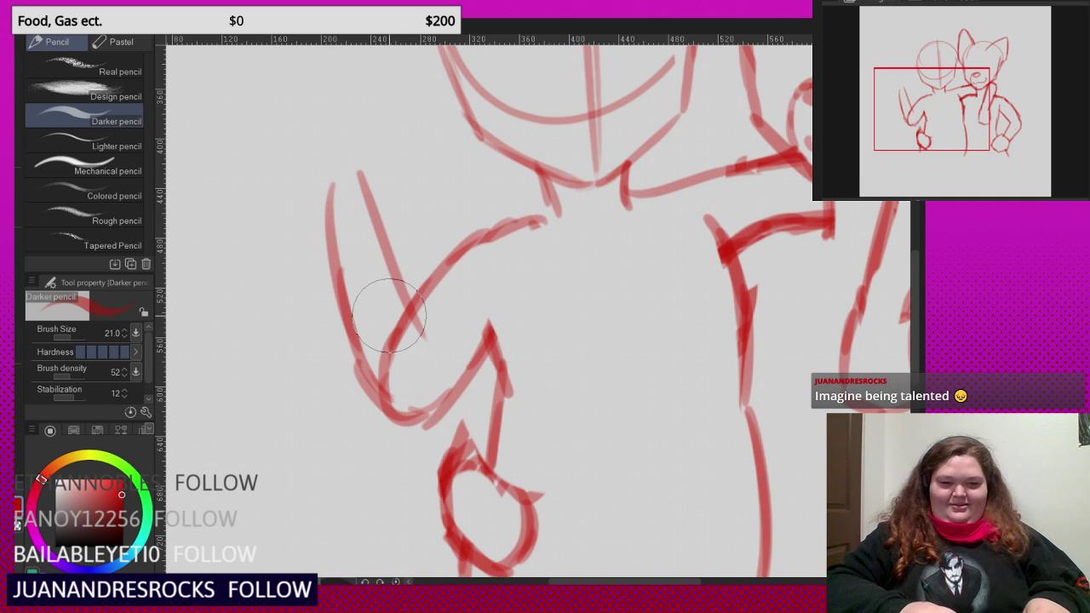
scroll(391, 314, down, 2)
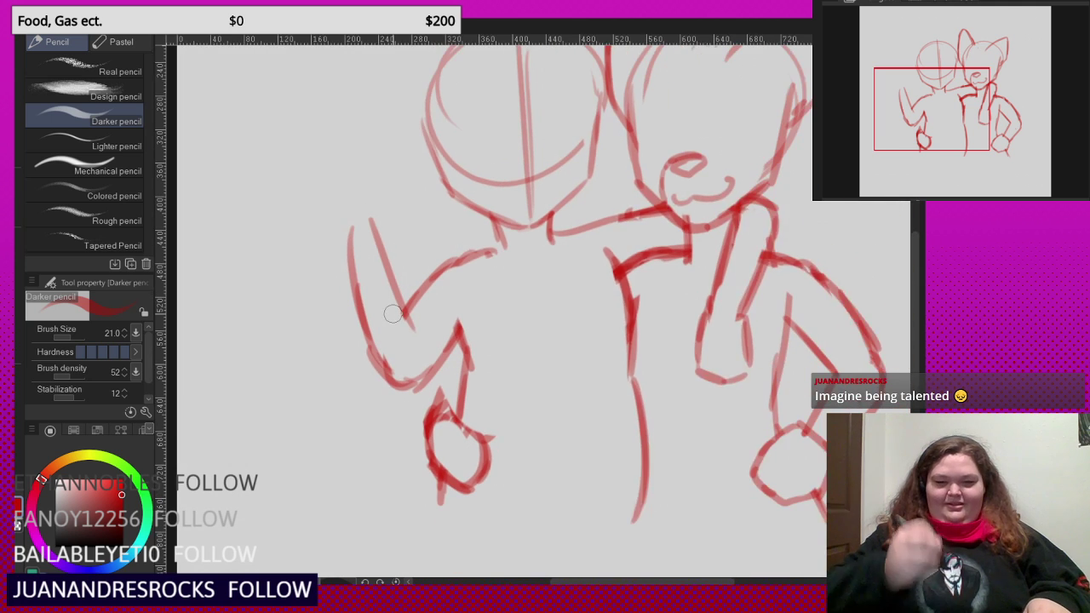
scroll(392, 315, down, 1)
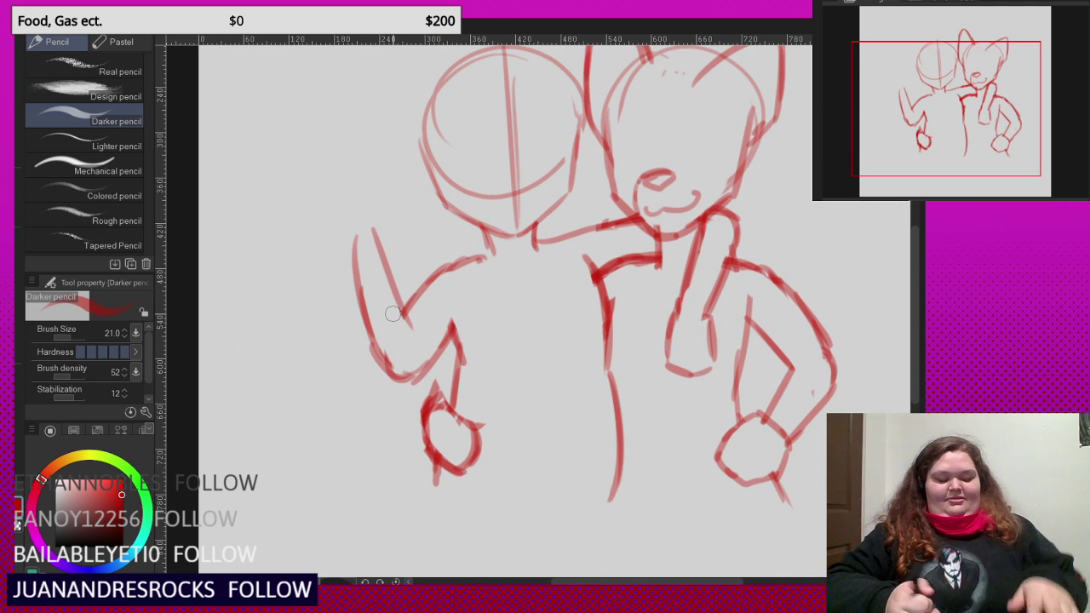
- Extend the outline of the left figure's lower hand oval upward to meet the torso line just below the armpit
scroll(430, 430, up, 4)
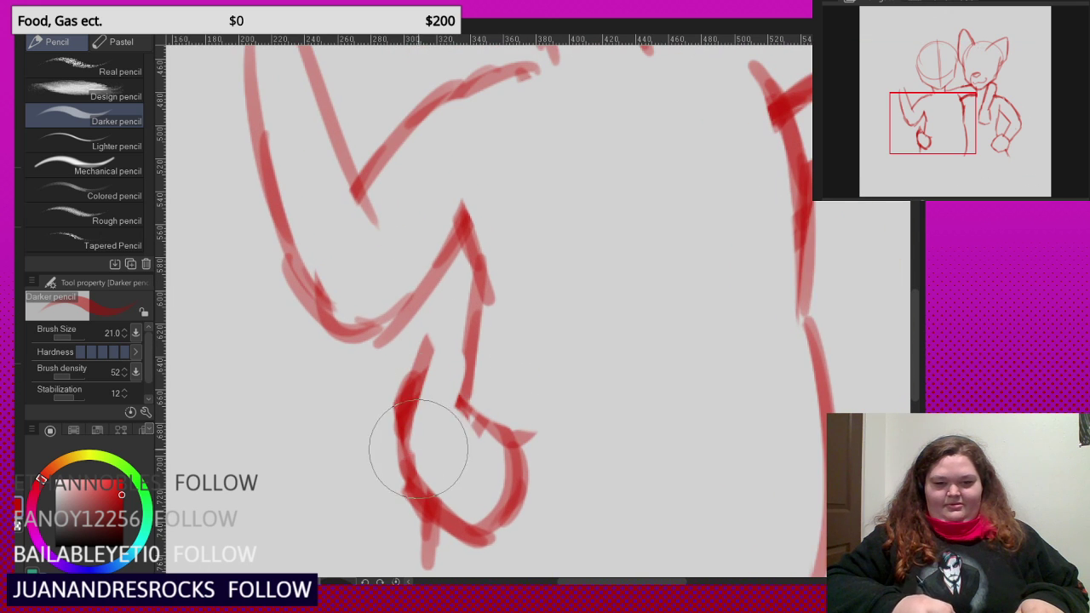
scroll(460, 349, up, 2)
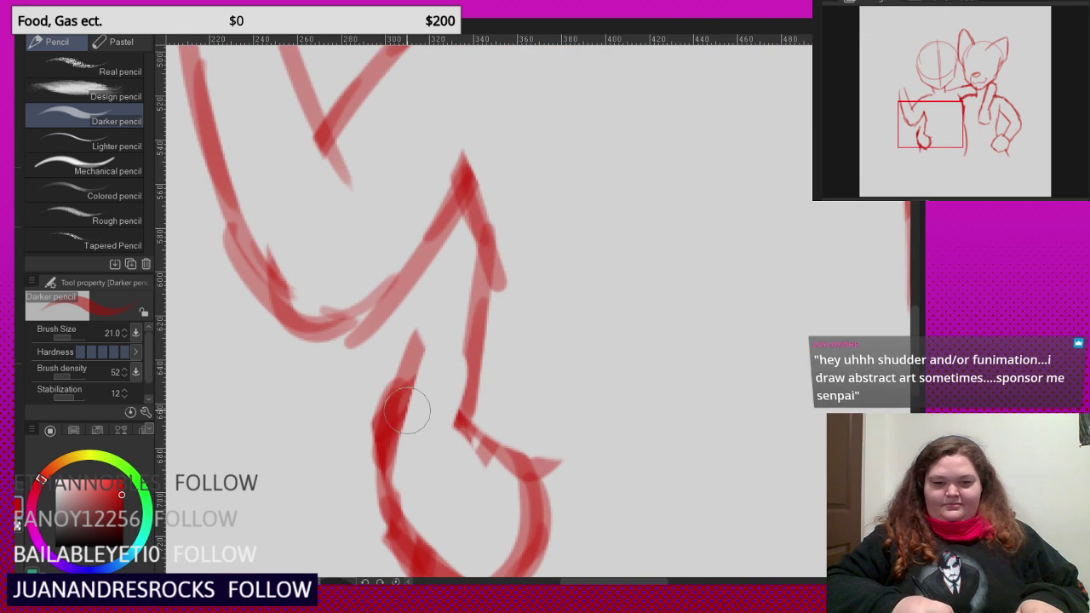
mouse_move(391, 415)
mouse_down()
mouse_move(483, 244)
mouse_move(409, 400)
mouse_up()
scroll(452, 328, down, 4)
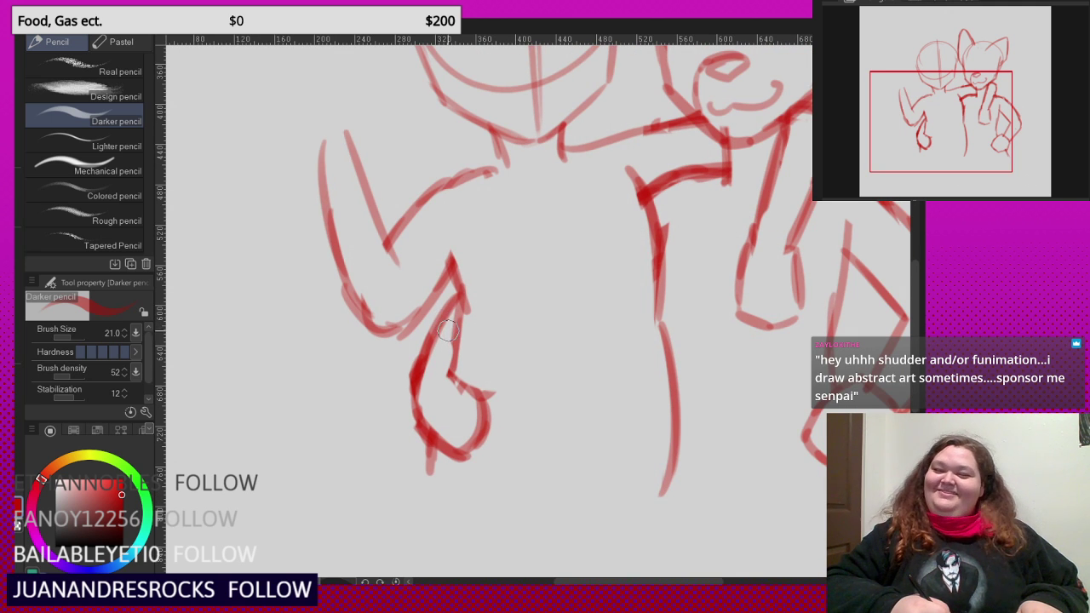
scroll(453, 335, down, 4)
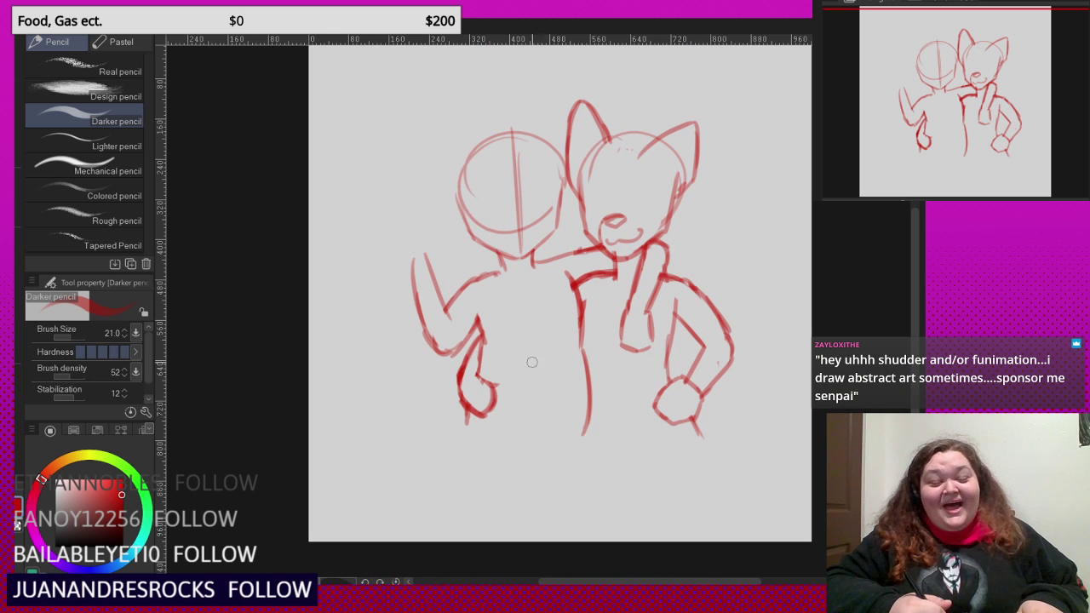
scroll(531, 361, down, 2)
scroll(533, 361, up, 3)
scroll(538, 361, down, 2)
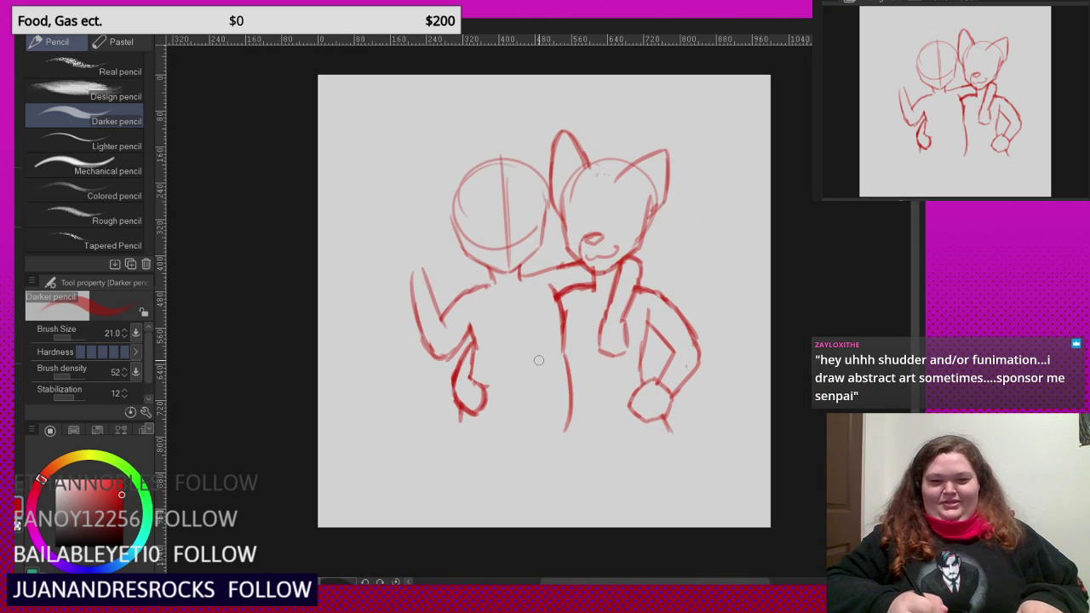
scroll(538, 360, up, 2)
scroll(340, 263, up, 3)
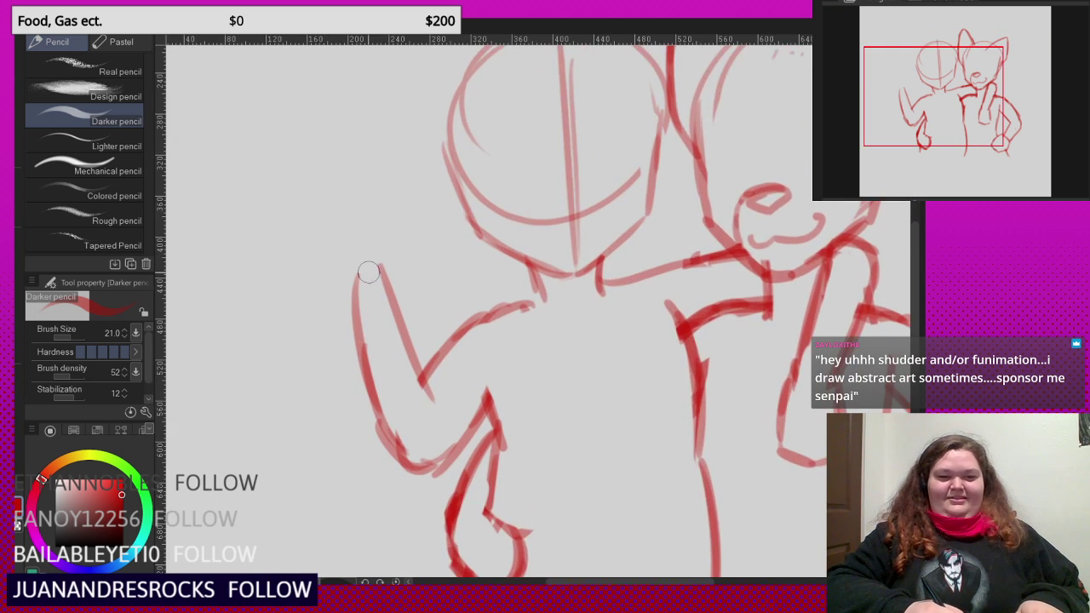
scroll(368, 271, up, 1)
mouse_move(383, 287)
mouse_down()
mouse_move(413, 240)
mouse_move(373, 226)
mouse_move(348, 246)
mouse_up()
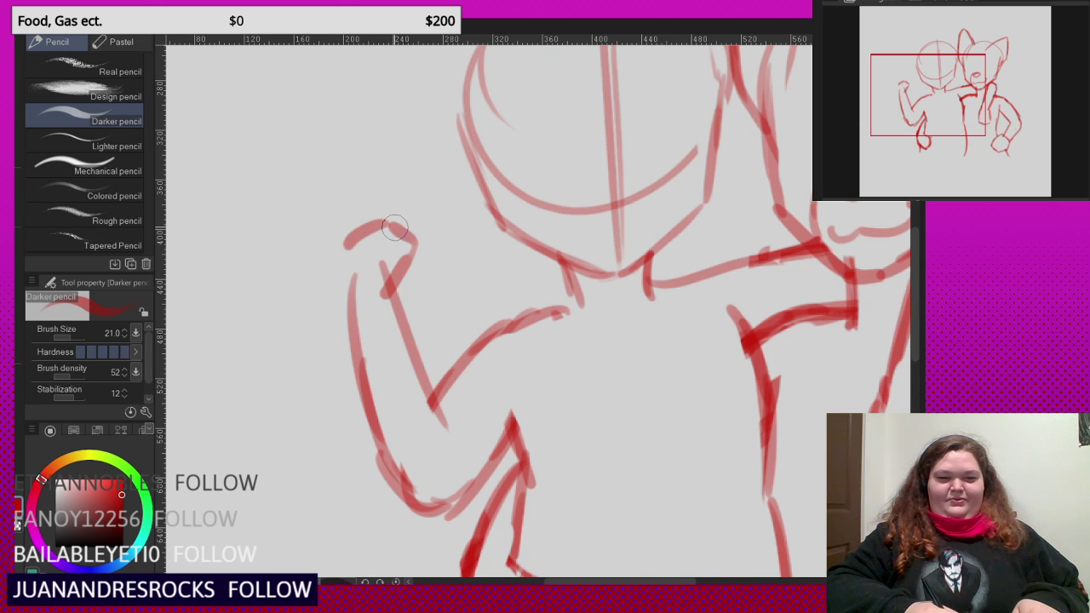
key(ctrl+z)
mouse_move(395, 290)
mouse_down()
mouse_move(411, 249)
mouse_move(398, 222)
mouse_move(337, 229)
mouse_move(352, 255)
mouse_move(377, 246)
mouse_move(351, 264)
mouse_up()
drag(398, 224, 387, 143)
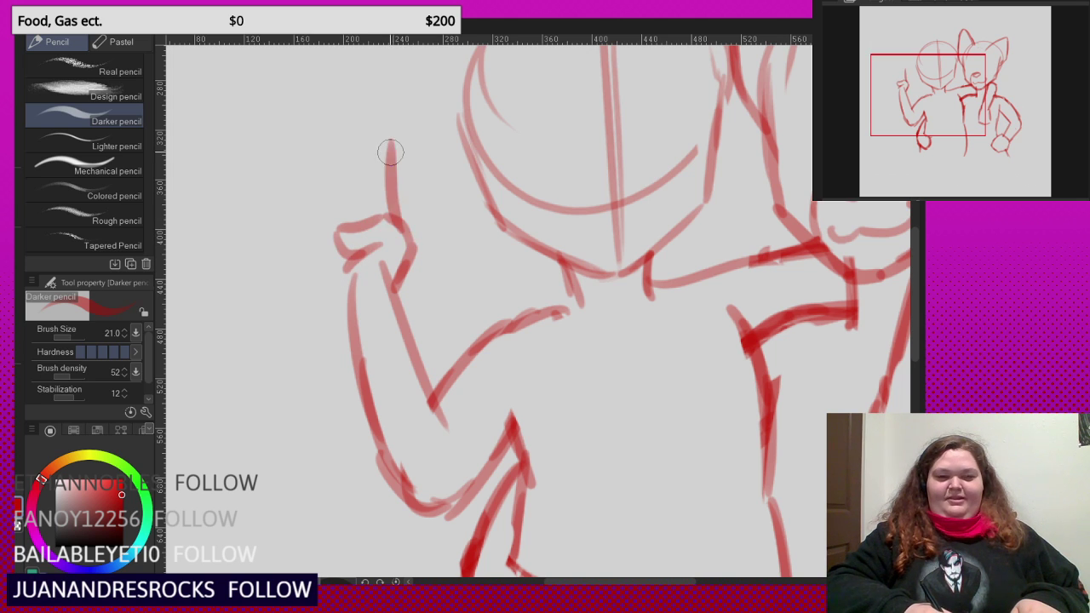
key(ctrl+z)
key(ctrl+z)
key(ctrl+z)
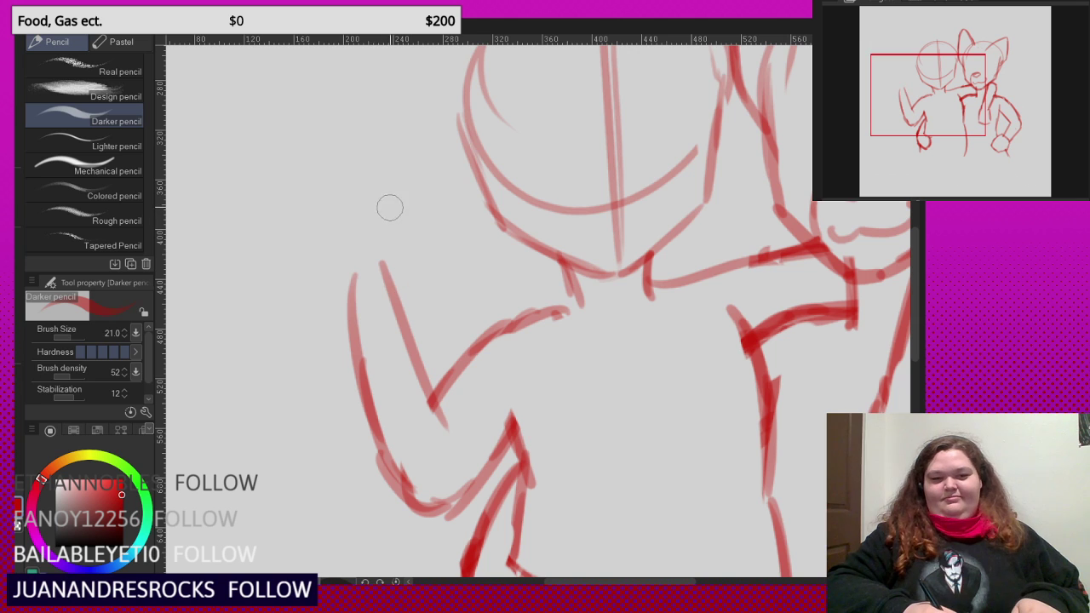
- Draw a palm on the left figure's raised forearm with two fingers up in a peace sign and a folded finger beside them
mouse_move(386, 276)
mouse_down()
mouse_move(396, 241)
mouse_move(370, 193)
mouse_move(356, 192)
mouse_move(362, 201)
mouse_move(325, 224)
mouse_move(336, 288)
mouse_move(356, 290)
mouse_up()
key(ctrl+z)
mouse_move(378, 189)
mouse_down()
mouse_move(365, 122)
mouse_move(382, 114)
mouse_move(388, 220)
mouse_move(321, 139)
mouse_move(298, 153)
mouse_move(304, 184)
mouse_move(317, 127)
mouse_move(292, 167)
mouse_move(325, 233)
mouse_up()
key(ctrl+z)
key(ctrl+z)
mouse_move(327, 137)
mouse_down()
mouse_move(345, 205)
mouse_move(297, 233)
mouse_move(318, 254)
mouse_move(331, 243)
mouse_move(340, 268)
mouse_up()
key(ctrl+z)
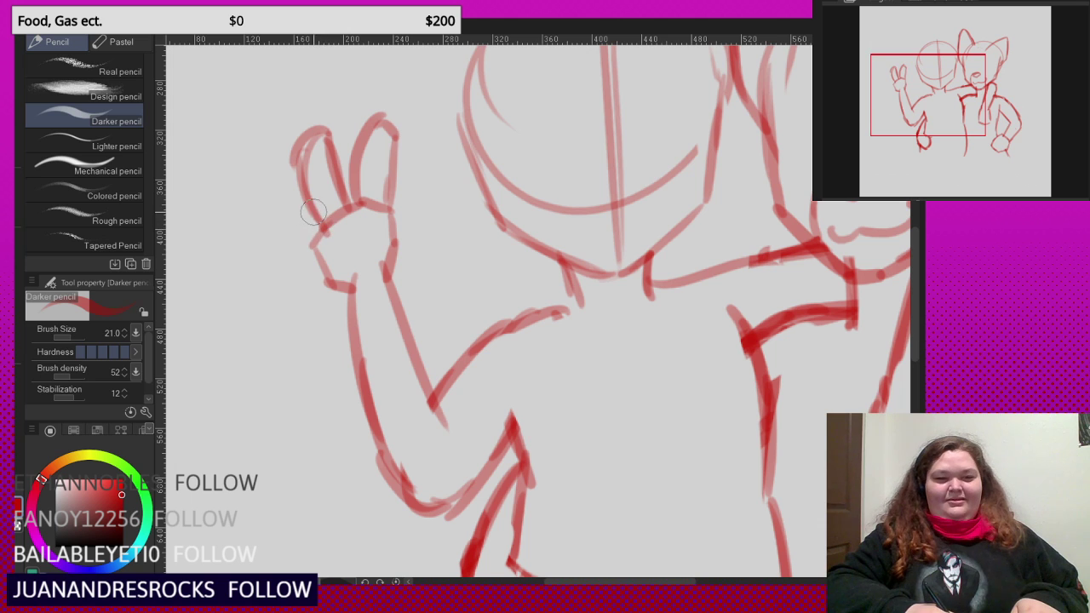
mouse_move(312, 210)
mouse_down()
mouse_move(296, 234)
mouse_move(338, 248)
mouse_up()
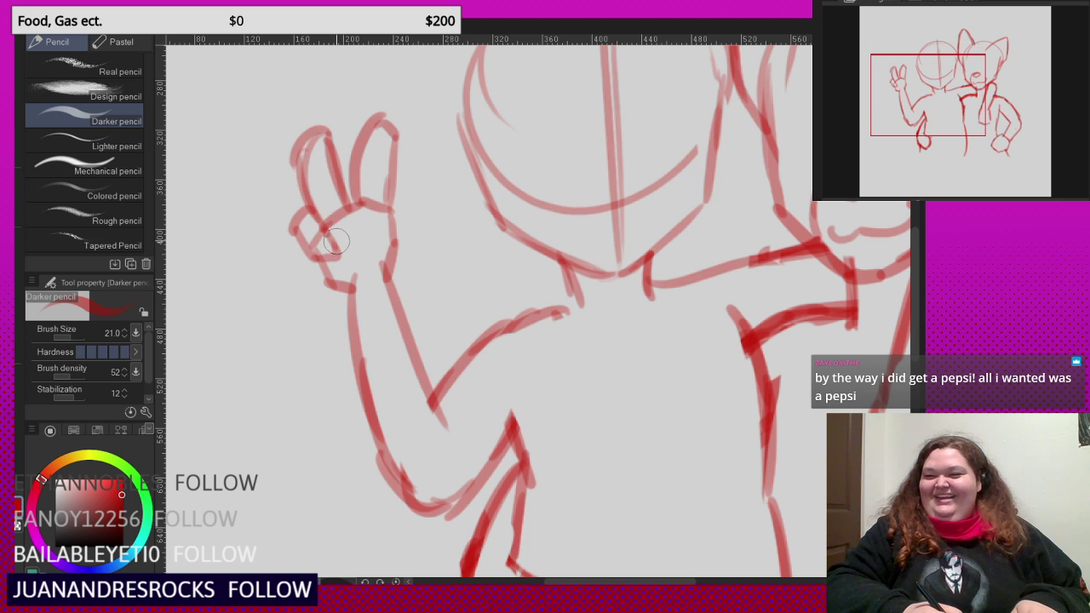
scroll(406, 256, down, 1)
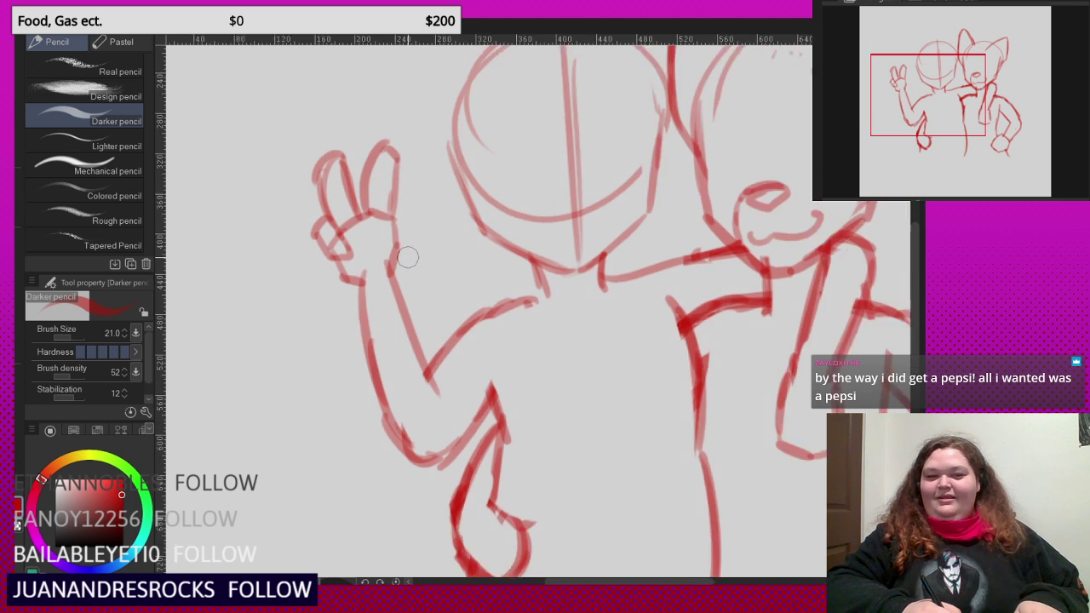
- Erase the palm line crossing the folded finger of the raised hand and draw a bent thumb across the palm
scroll(397, 213, up, 3)
key(c)
drag(236, 232, 252, 266)
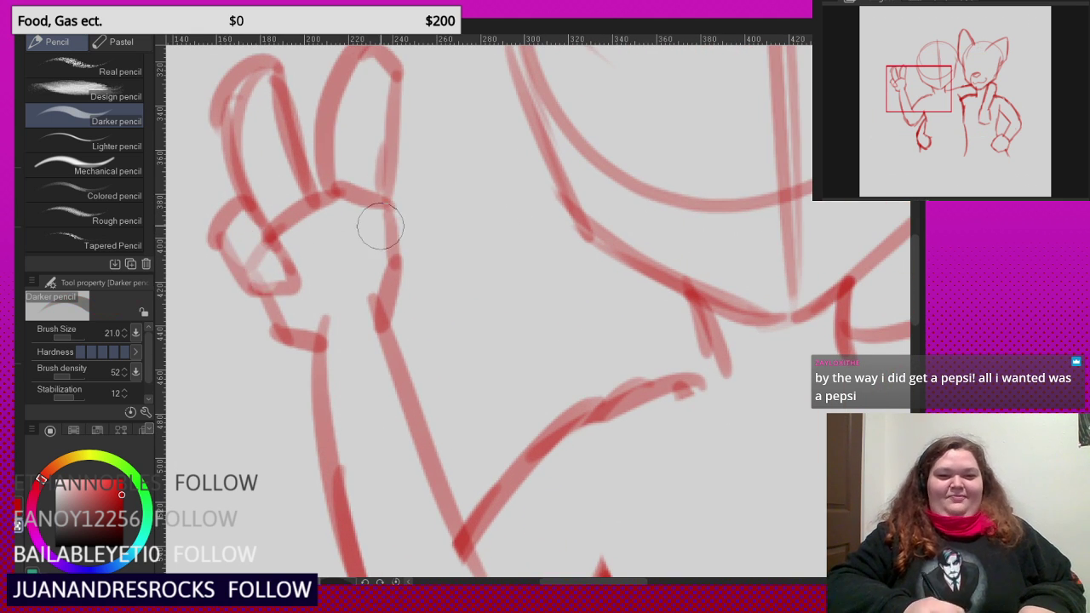
key(c)
mouse_move(426, 207)
mouse_down()
mouse_move(343, 184)
mouse_move(367, 242)
mouse_move(345, 288)
mouse_move(413, 208)
mouse_move(417, 273)
mouse_up()
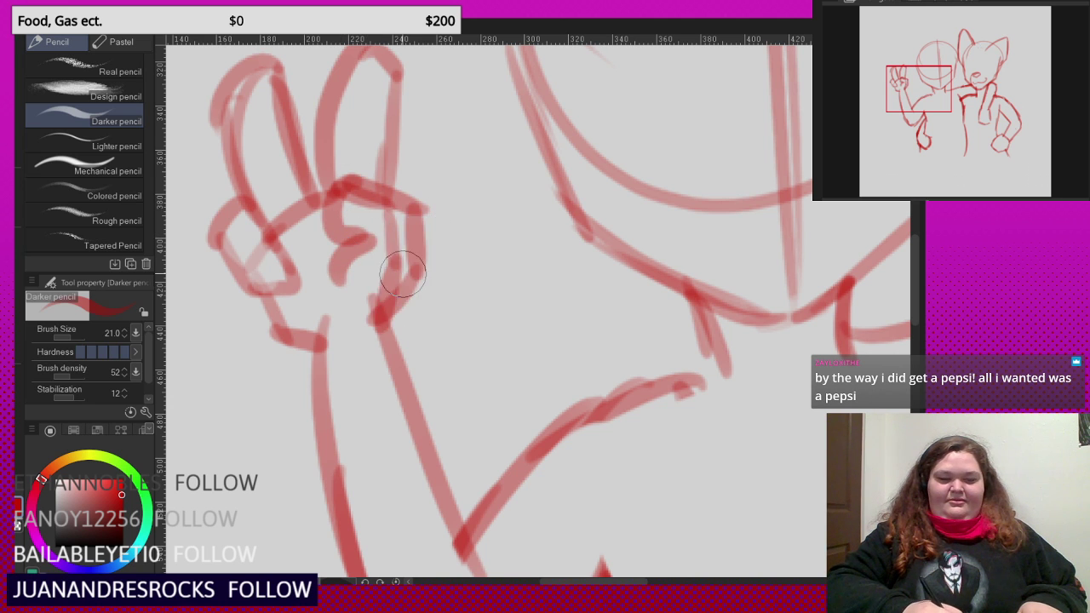
scroll(311, 256, down, 4)
scroll(310, 255, down, 4)
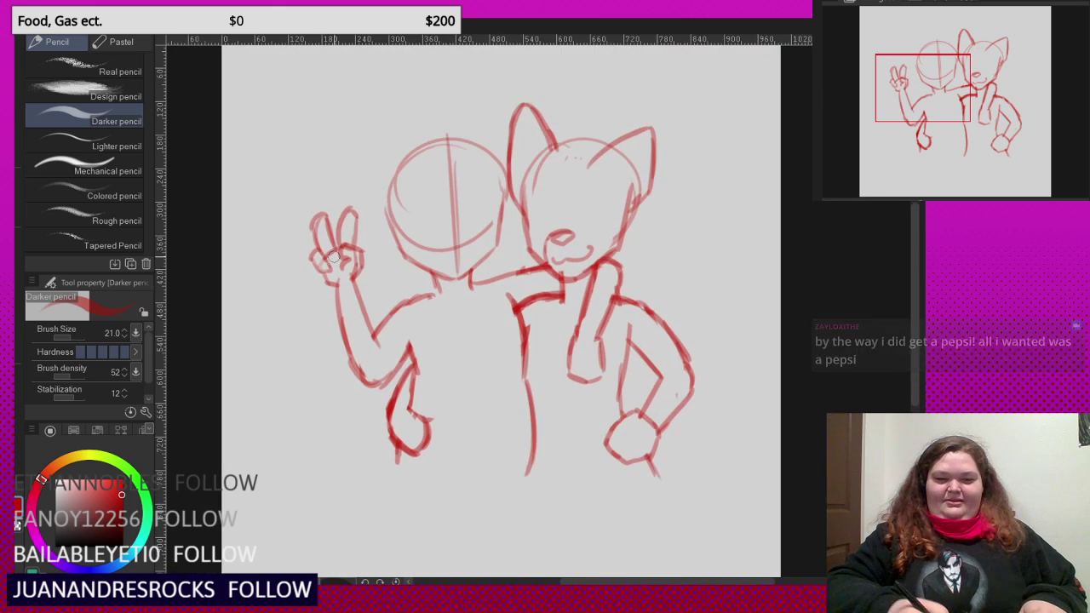
- Sketch the tall sides and short lower lid of the right-hand eye on the animal-eared figure's face
scroll(543, 128, up, 4)
scroll(554, 236, down, 3)
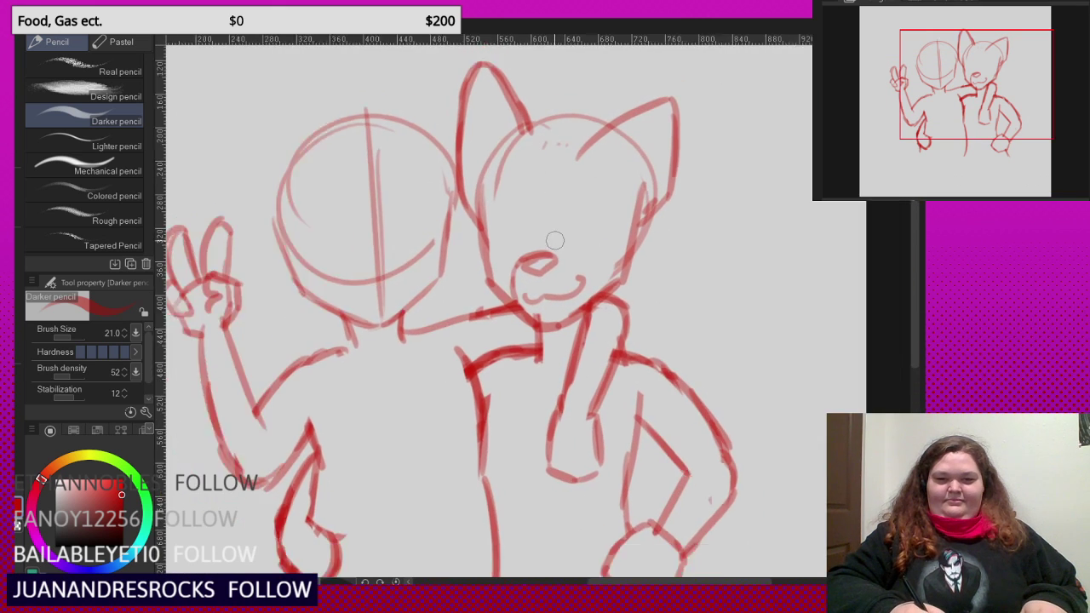
scroll(550, 240, up, 4)
drag(546, 273, 545, 200)
mouse_move(558, 188)
mouse_down()
mouse_move(594, 276)
mouse_move(593, 241)
mouse_move(543, 272)
mouse_move(547, 202)
mouse_move(541, 215)
mouse_move(584, 190)
mouse_move(602, 205)
mouse_move(592, 292)
mouse_up()
key(ctrl+z)
key(ctrl+z)
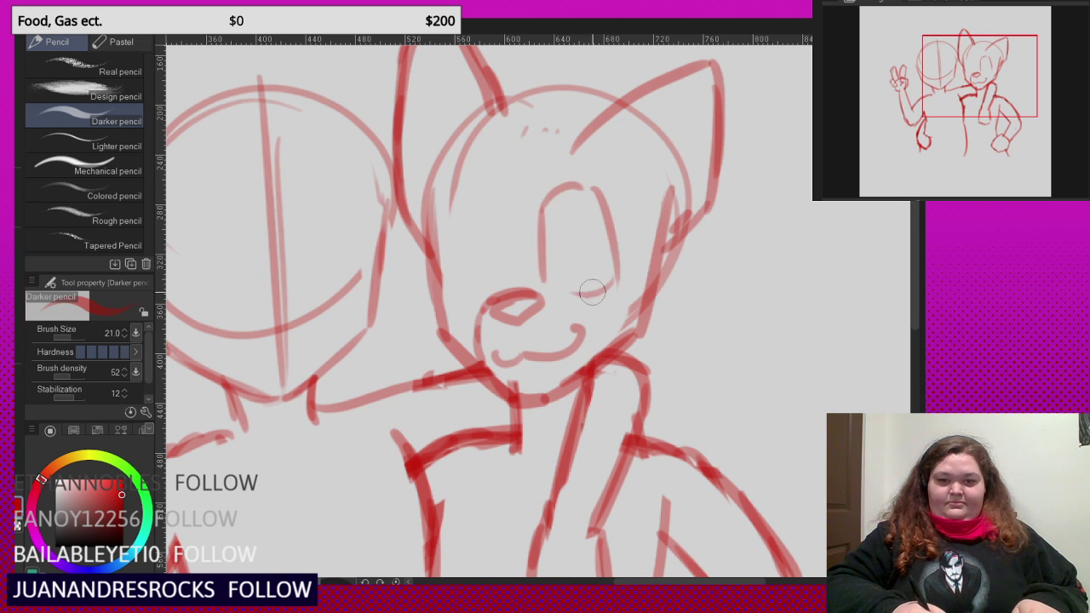
- Draw a heavy arched upper lid over the animal-eared figure's right-hand eye, curving down along its outer side
scroll(566, 204, up, 1)
mouse_move(540, 211)
mouse_down()
mouse_move(596, 202)
mouse_move(623, 211)
mouse_up()
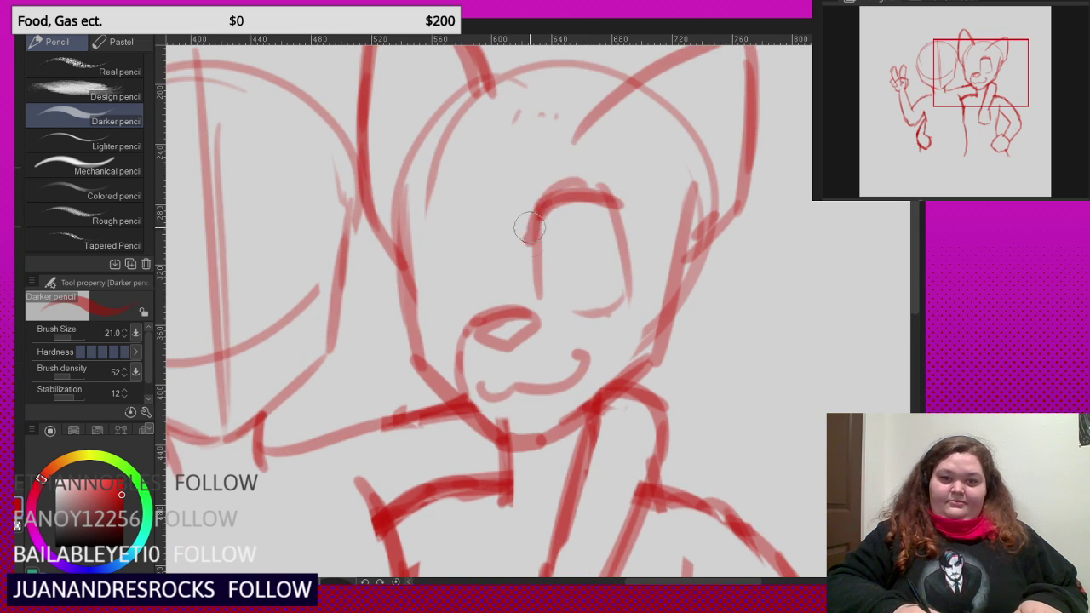
mouse_move(528, 236)
mouse_down()
mouse_move(584, 200)
mouse_move(629, 223)
mouse_move(641, 235)
mouse_move(619, 275)
mouse_up()
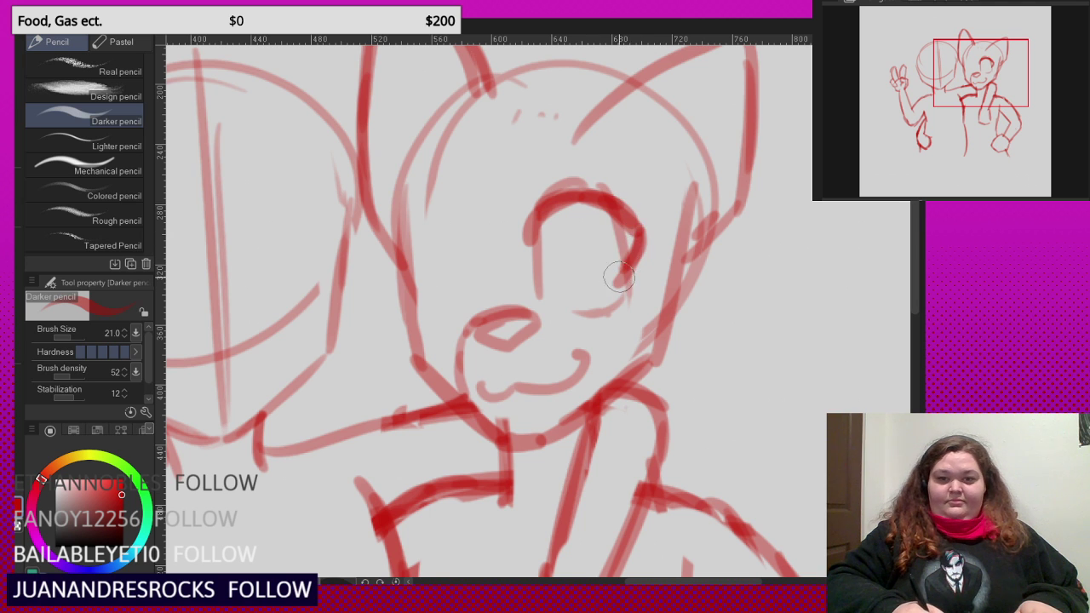
drag(602, 206, 540, 219)
scroll(602, 273, up, 1)
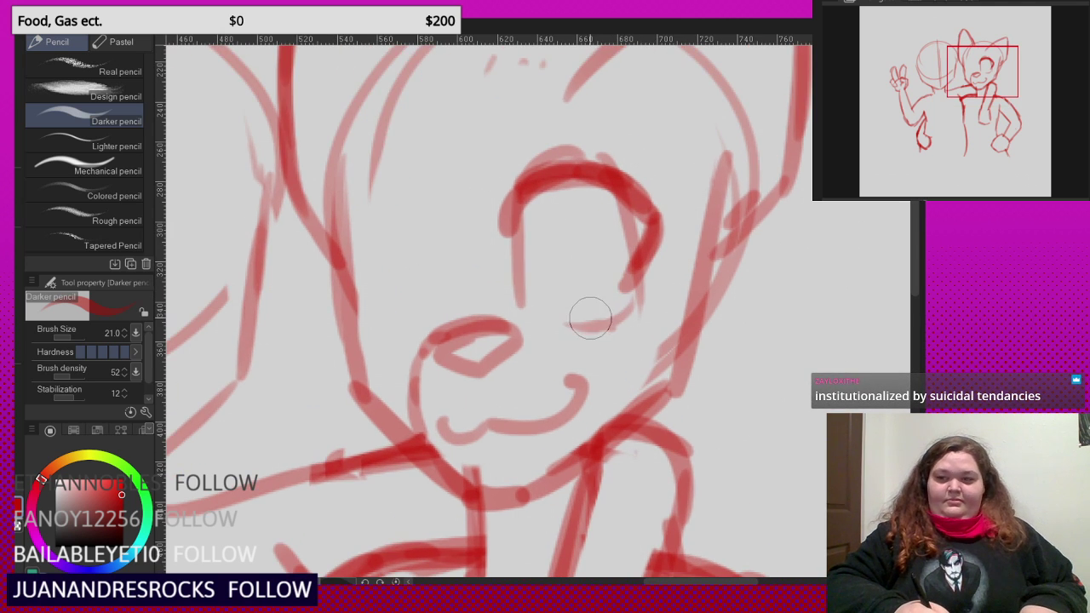
scroll(590, 305, down, 3)
scroll(577, 265, up, 2)
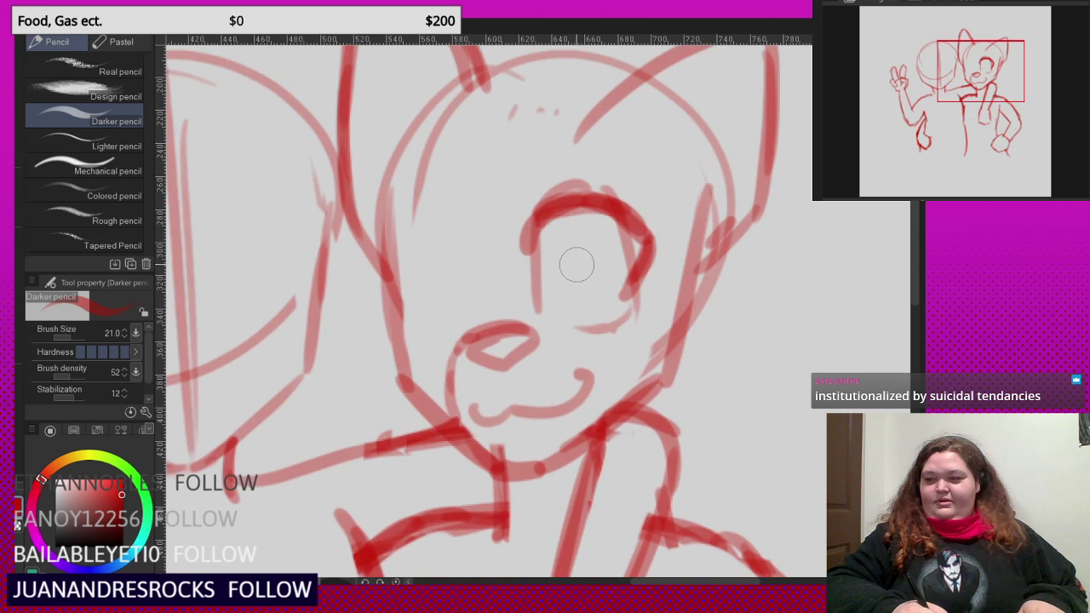
- Draw the animal-eared figure's left-hand eye with a thick upper lid, straight inner side and short lower lid
scroll(568, 247, down, 3)
scroll(498, 213, up, 3)
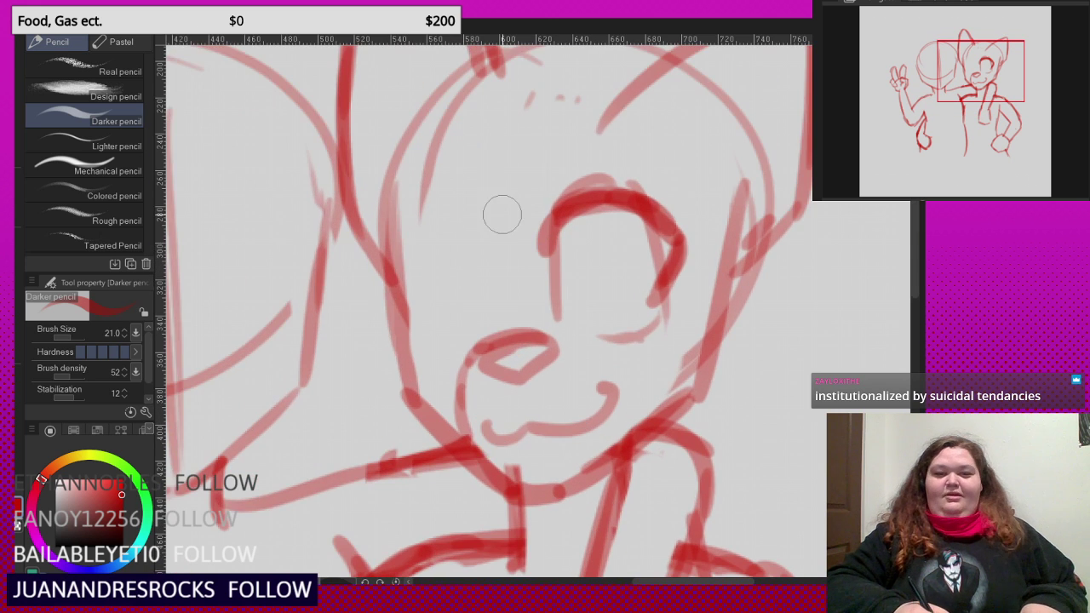
mouse_move(502, 248)
mouse_down()
mouse_move(475, 213)
mouse_move(442, 214)
mouse_move(479, 234)
mouse_move(394, 224)
mouse_up()
mouse_move(460, 220)
mouse_down()
mouse_move(410, 244)
mouse_move(472, 228)
mouse_move(444, 222)
mouse_move(397, 249)
mouse_move(409, 315)
mouse_up()
drag(424, 333, 439, 338)
mouse_move(477, 249)
mouse_down()
mouse_move(498, 319)
mouse_move(478, 235)
mouse_move(416, 243)
mouse_move(404, 272)
mouse_move(454, 335)
mouse_up()
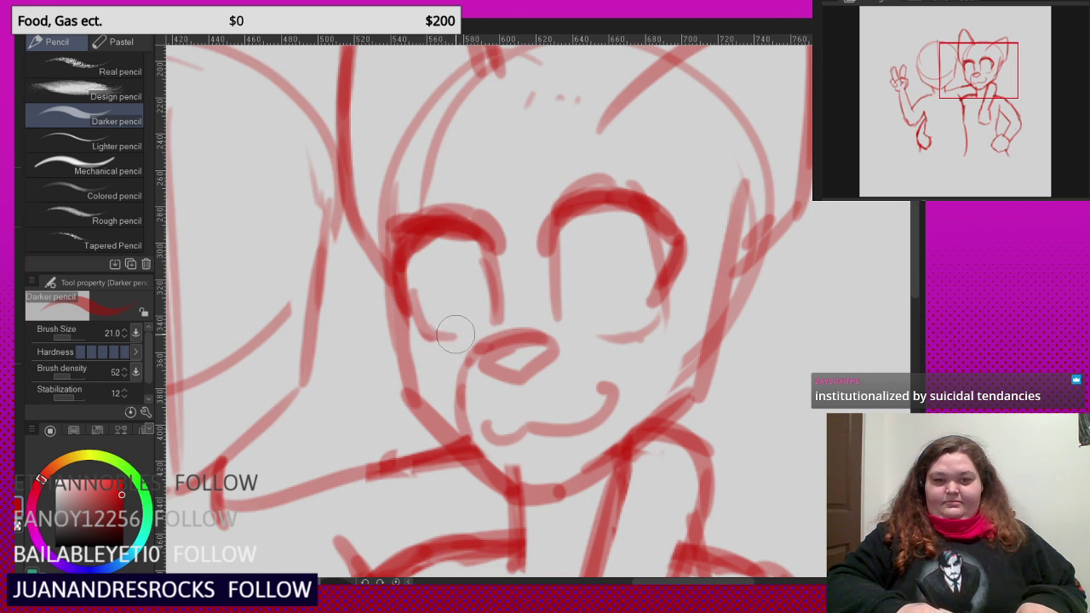
- Draw inner ear outlines inside both of the right figure's pointed ears
scroll(568, 285, down, 4)
scroll(479, 148, up, 1)
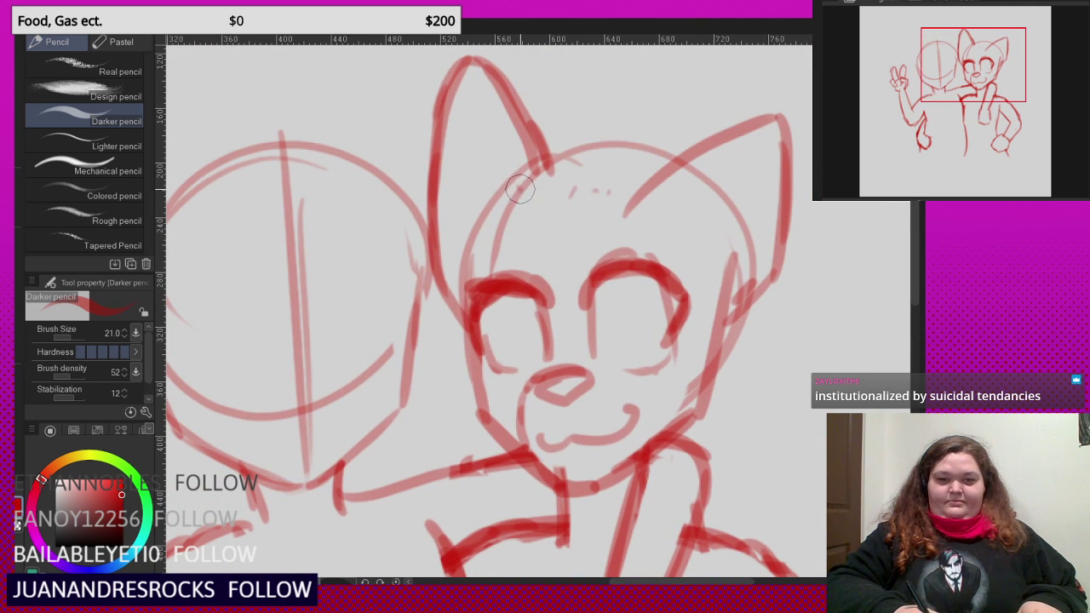
mouse_move(520, 188)
mouse_down()
mouse_move(479, 86)
mouse_move(453, 230)
mouse_up()
drag(446, 184, 464, 252)
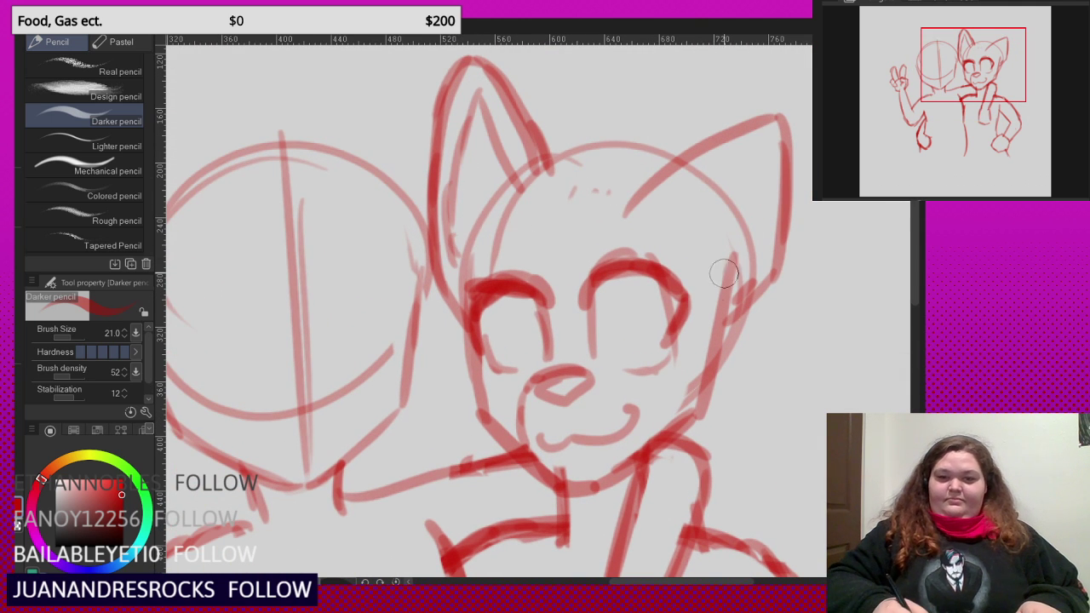
mouse_move(664, 235)
mouse_down()
mouse_move(762, 228)
mouse_move(707, 303)
mouse_up()
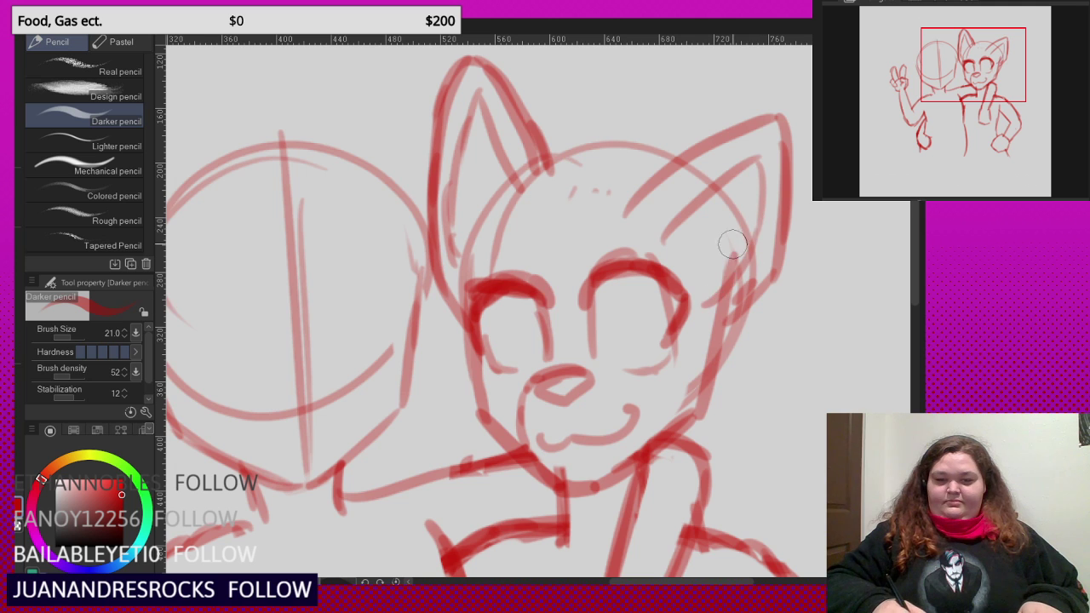
- Add jagged fur tufts at the inner base of both animal ears
scroll(733, 229, up, 1)
mouse_move(705, 182)
mouse_down()
mouse_move(747, 208)
mouse_move(721, 274)
mouse_move(656, 253)
mouse_up()
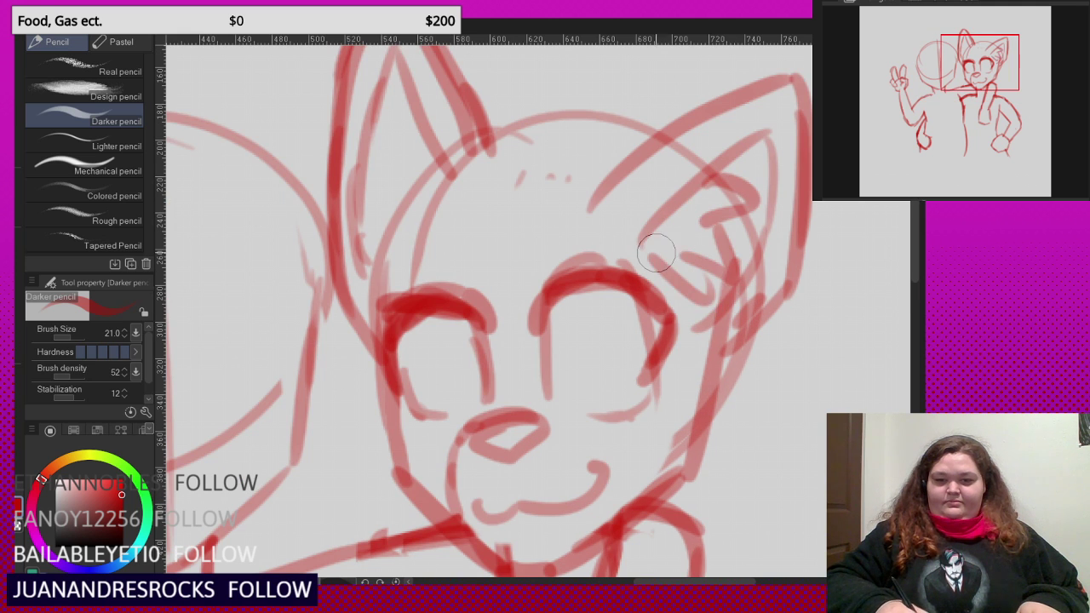
mouse_move(421, 118)
mouse_down()
mouse_move(373, 159)
mouse_move(375, 264)
mouse_up()
key(ctrl+z)
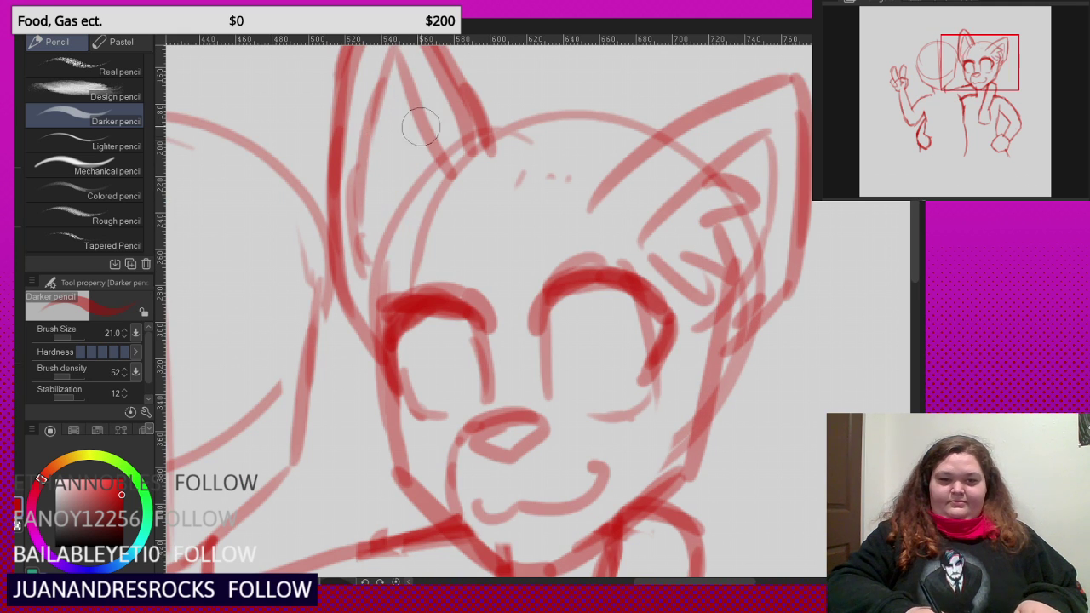
mouse_move(426, 128)
mouse_down()
mouse_move(377, 156)
mouse_move(371, 254)
mouse_up()
scroll(506, 219, down, 3)
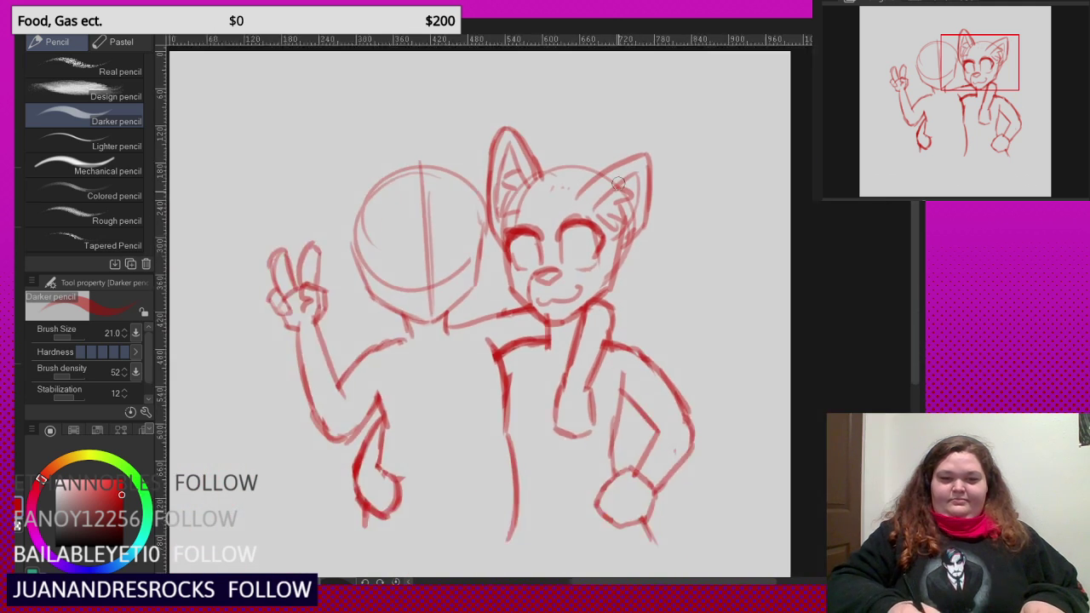
scroll(596, 255, up, 2)
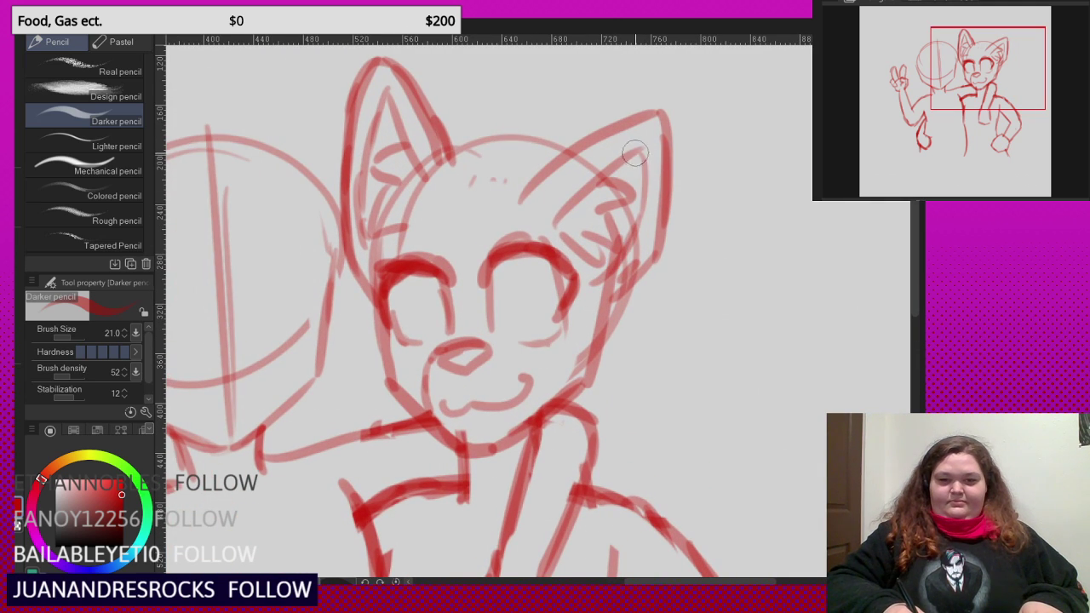
- Draw a curved iris line inside the animal-eared figure's left-hand eye, below the upper lid
scroll(637, 178, down, 4)
scroll(568, 225, up, 4)
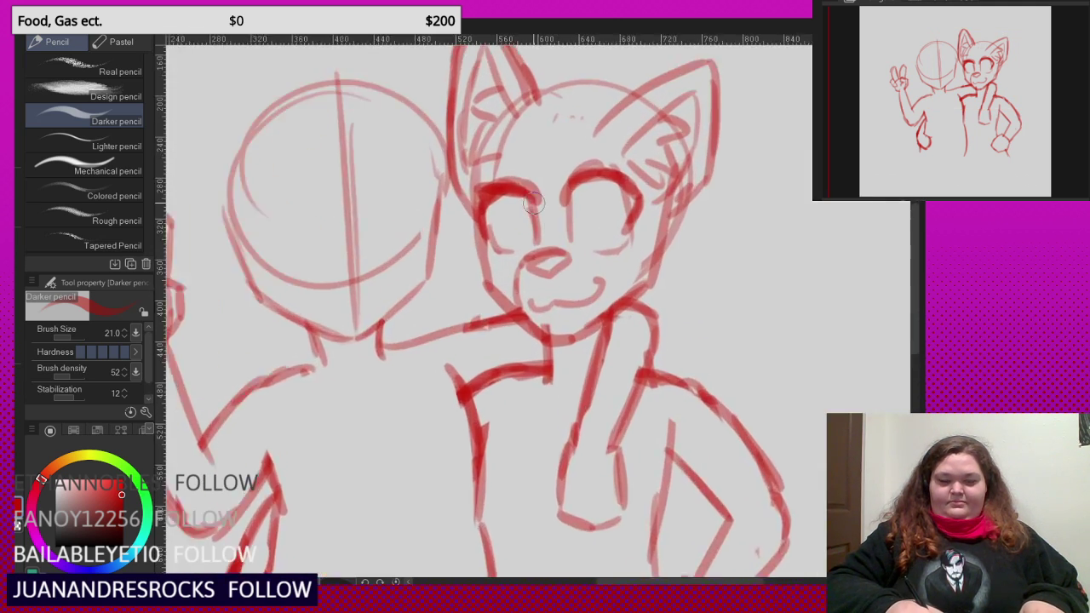
key(ctrl+z)
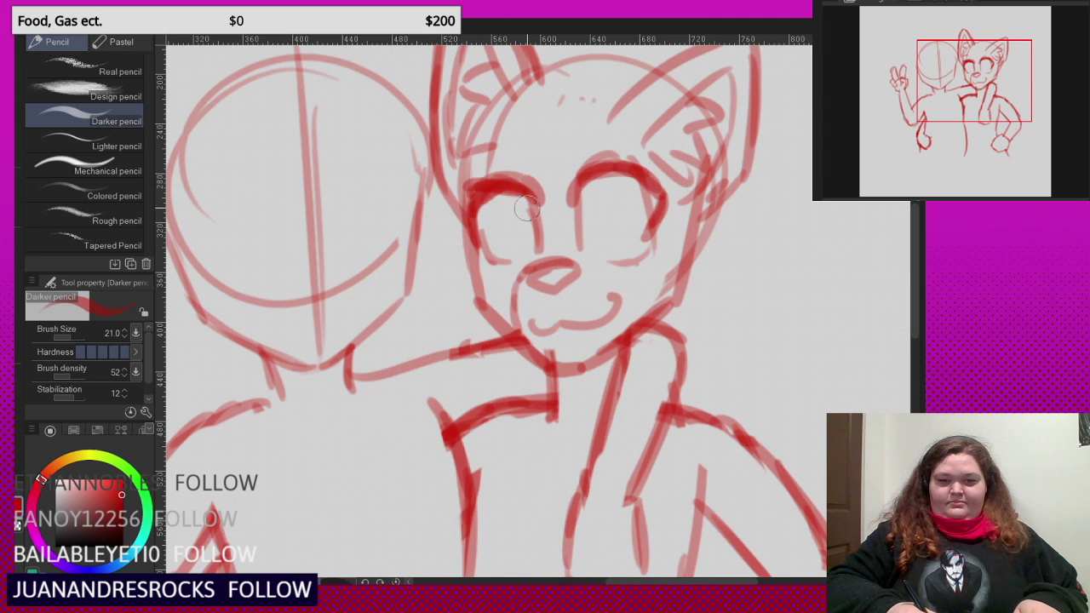
drag(505, 202, 512, 258)
scroll(598, 207, up, 1)
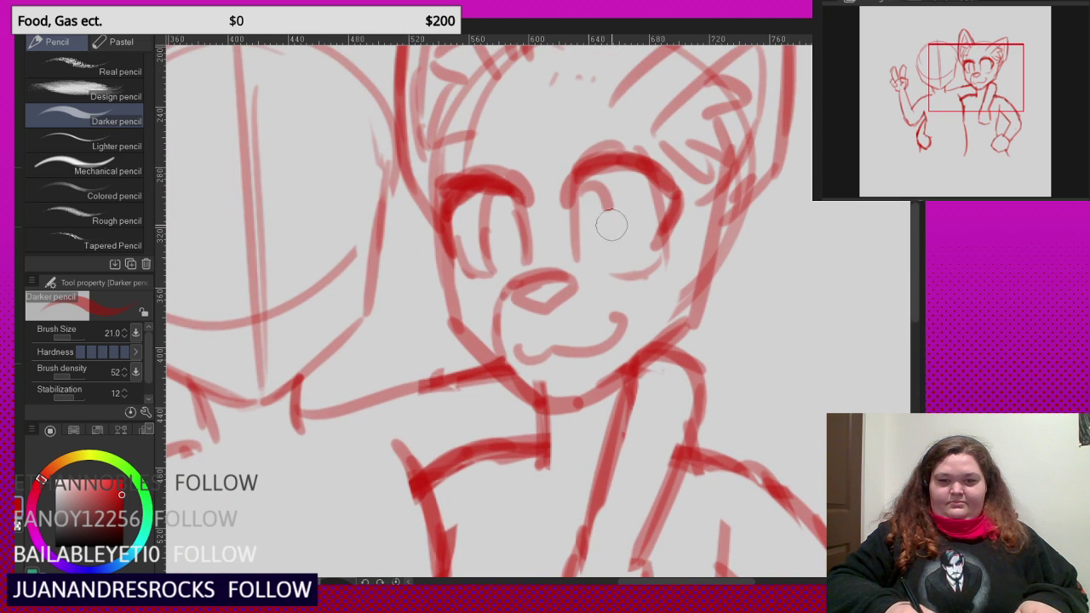
- Undo the first iris stroke in the animal-eared figure's right-hand eye and redraw the iris as a tall closed oval
key(ctrl+z)
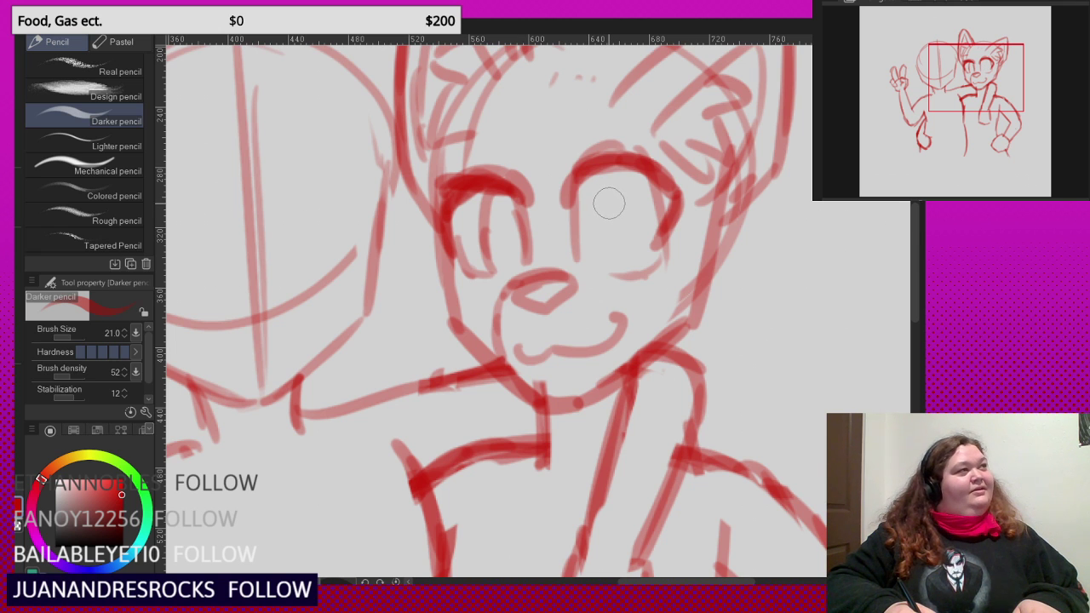
scroll(606, 208, up, 2)
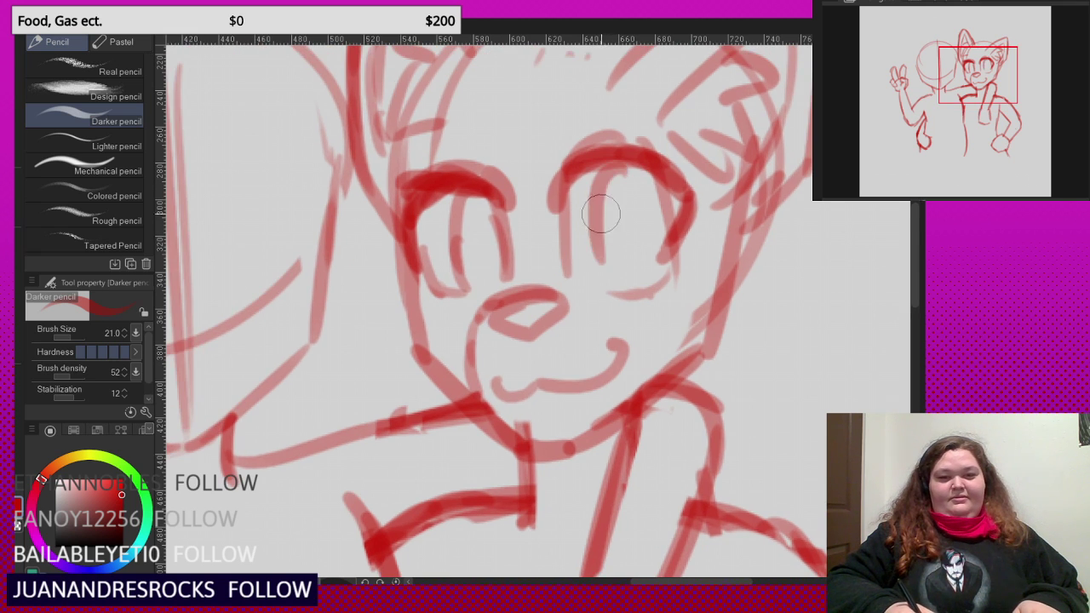
mouse_move(600, 275)
mouse_down()
mouse_move(606, 188)
mouse_move(639, 224)
mouse_move(631, 216)
mouse_move(642, 275)
mouse_up()
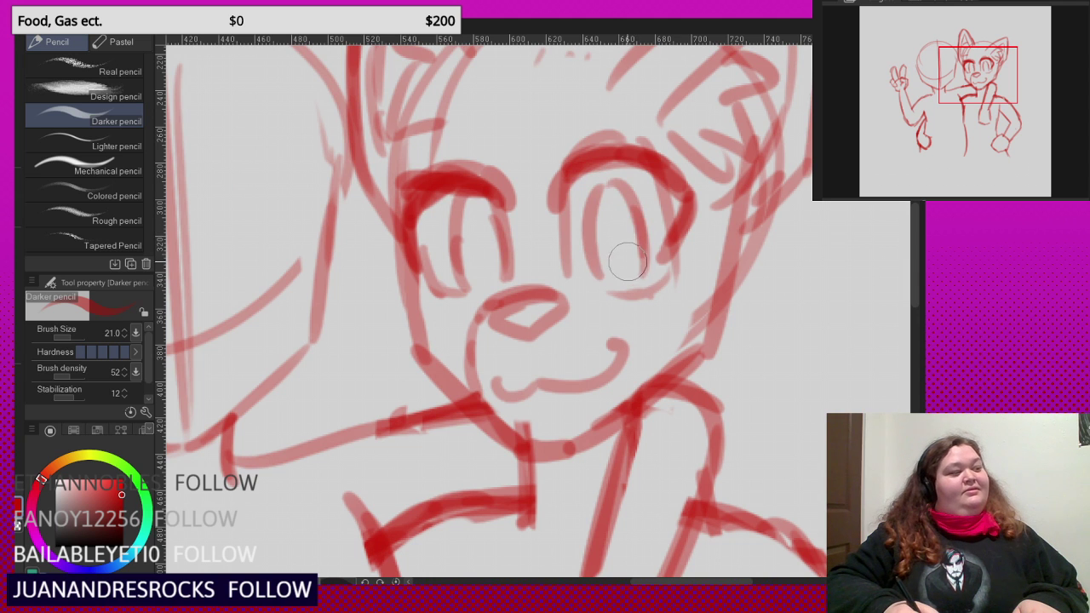
scroll(624, 231, up, 2)
key(ctrl+z)
key(ctrl+z)
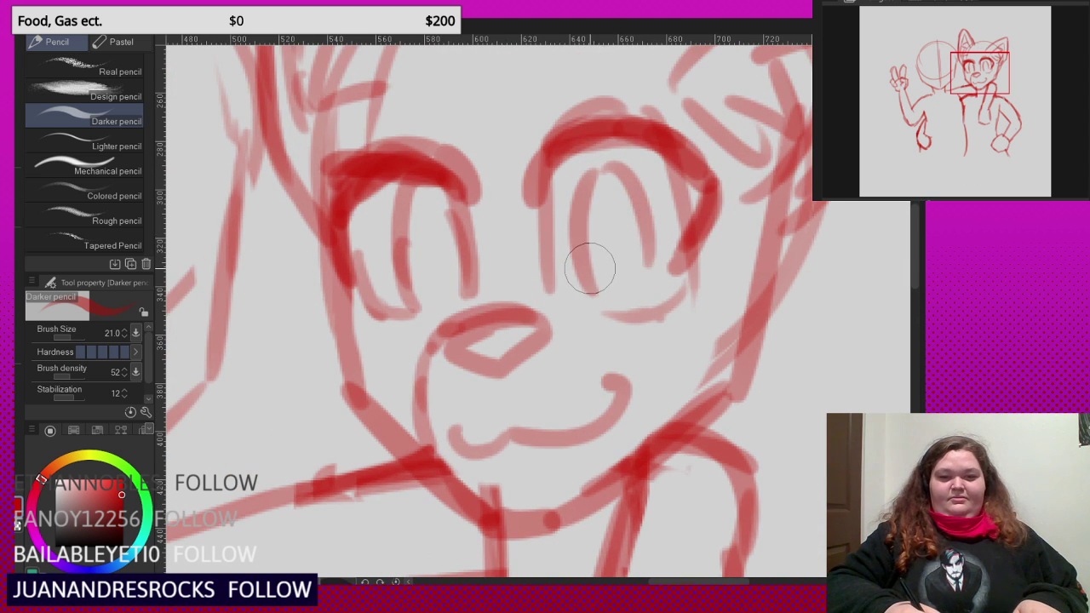
mouse_move(588, 287)
mouse_down()
mouse_move(606, 166)
mouse_move(653, 287)
mouse_move(588, 285)
mouse_move(627, 264)
mouse_up()
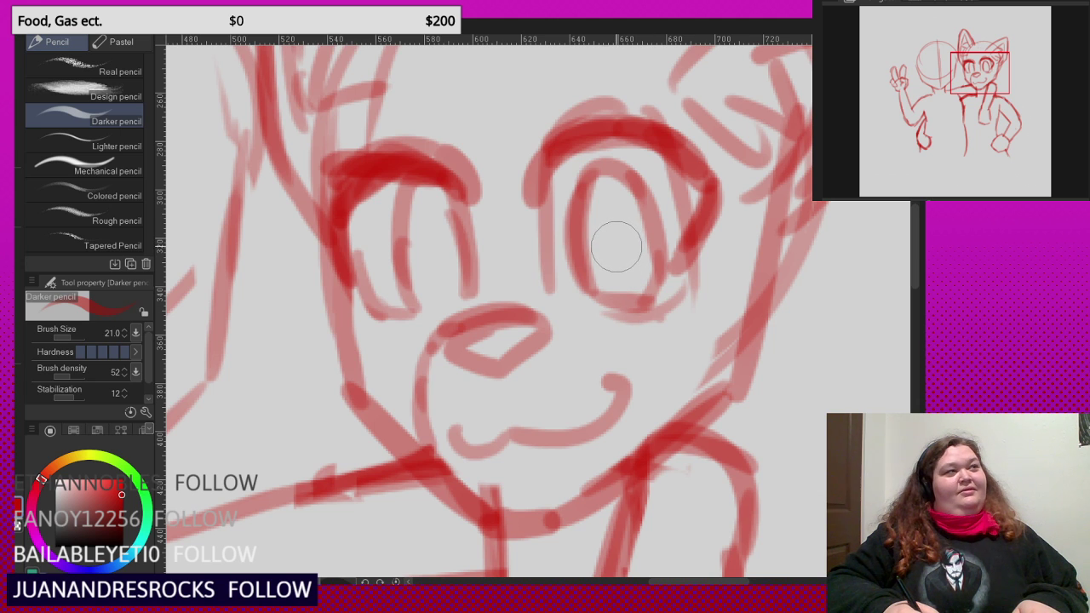
scroll(588, 223, down, 3)
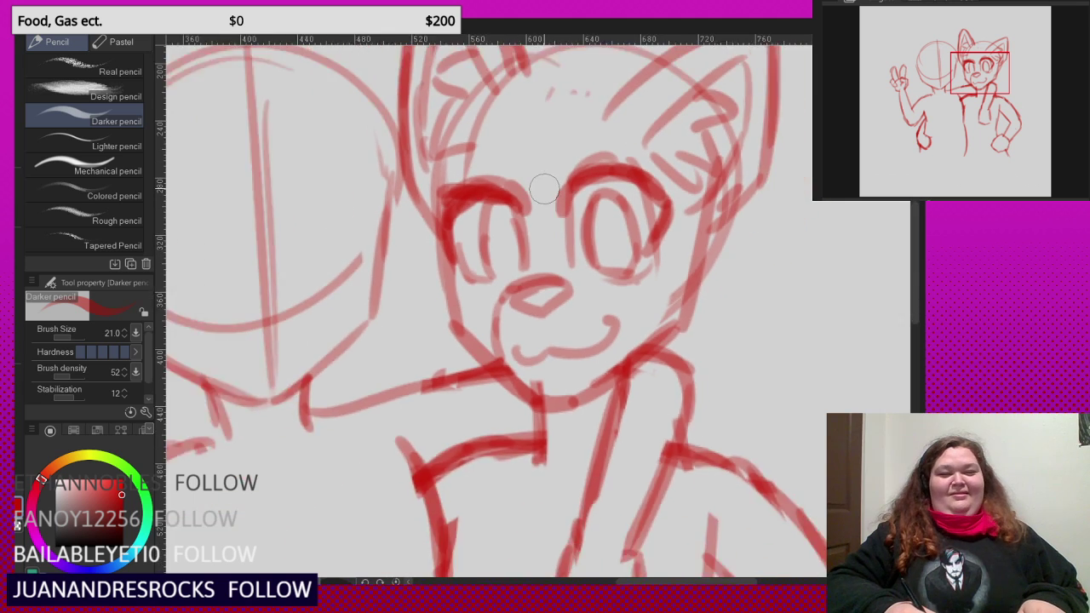
- Draw arched eyebrows above both of the animal-eared figure's eyes
scroll(549, 171, up, 3)
scroll(596, 255, down, 1)
scroll(604, 268, down, 1)
scroll(604, 162, up, 1)
scroll(603, 157, up, 1)
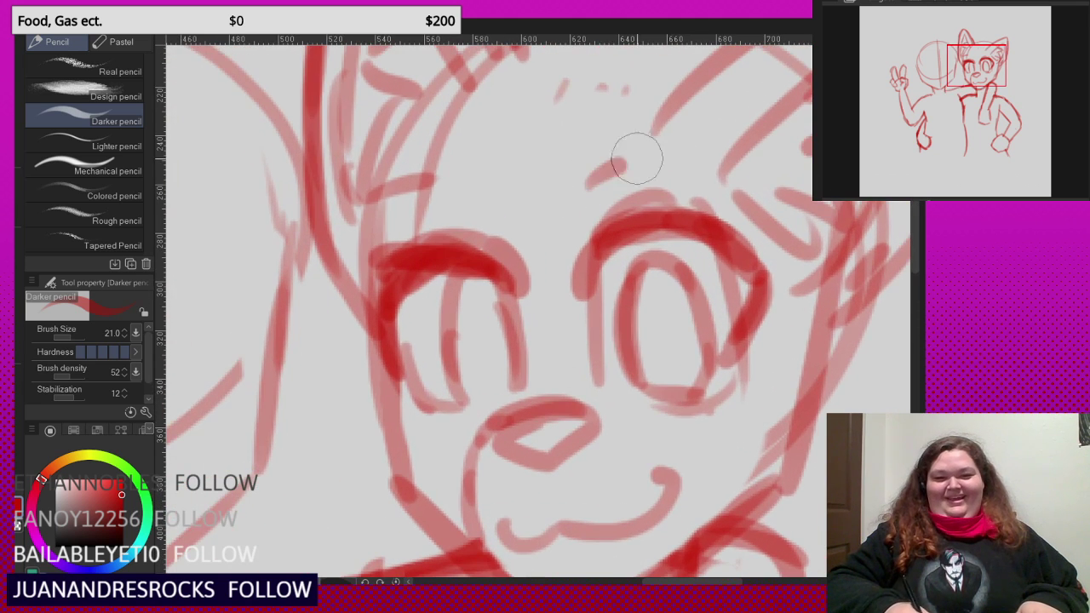
drag(558, 200, 730, 155)
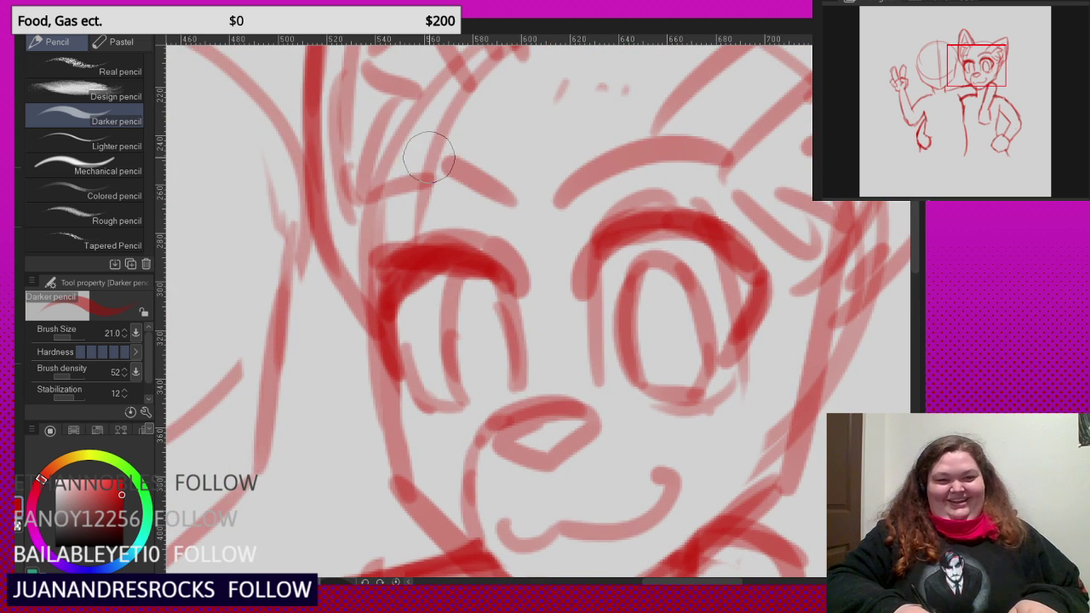
scroll(579, 179, down, 4)
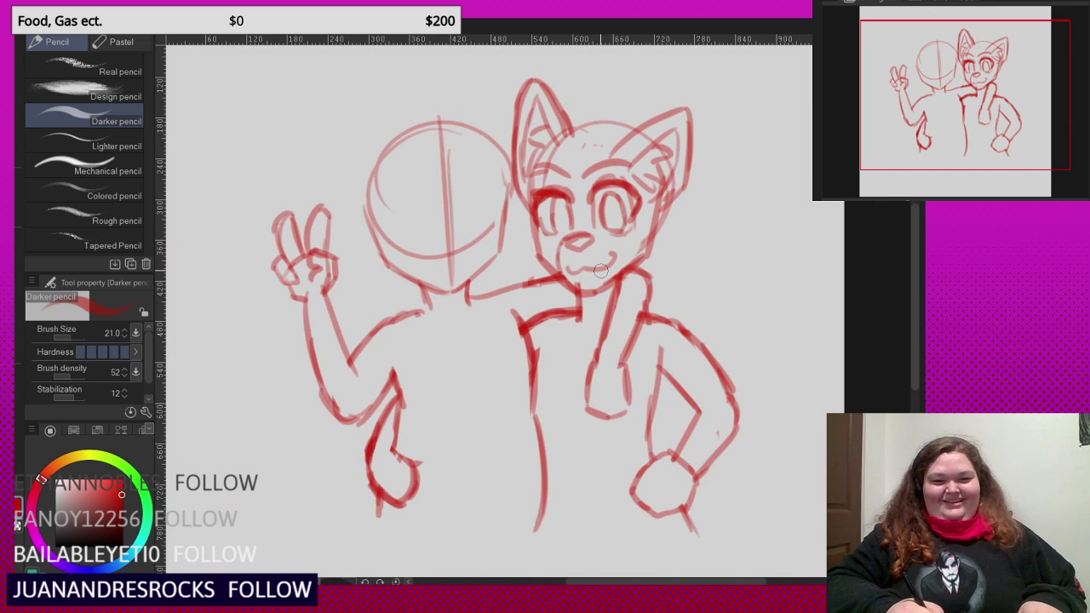
- Add pointed fur tufts to both cheeks of the animal-eared figure and smaller tufts beneath the right-hand ear
scroll(545, 187, up, 5)
mouse_move(505, 206)
mouse_down()
mouse_move(474, 243)
mouse_move(486, 245)
mouse_move(483, 305)
mouse_move(537, 290)
mouse_up()
mouse_move(791, 204)
mouse_down()
mouse_move(835, 220)
mouse_move(820, 229)
mouse_move(861, 305)
mouse_move(758, 284)
mouse_up()
scroll(749, 277, down, 3)
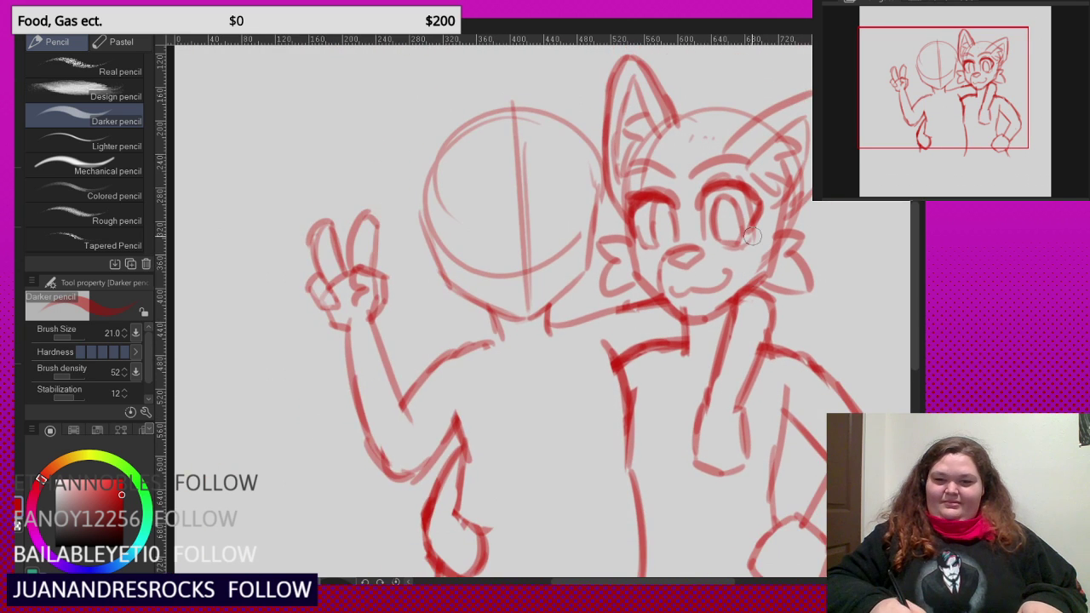
scroll(767, 242, up, 3)
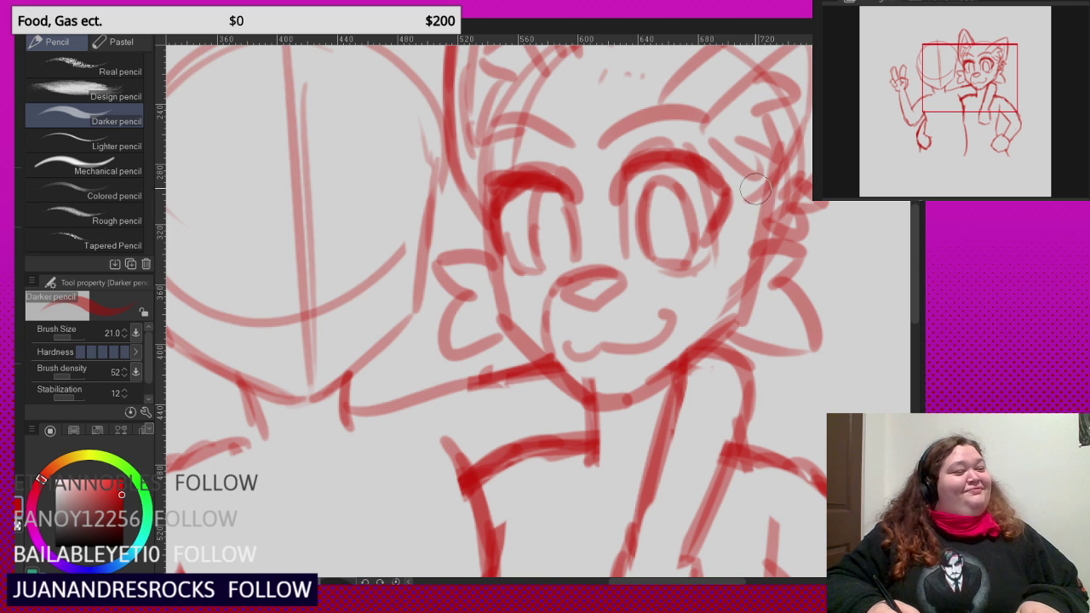
- Draw small fur tufts beneath the left-hand ear, just above the cheek tuft
scroll(732, 200, down, 1)
scroll(681, 153, up, 1)
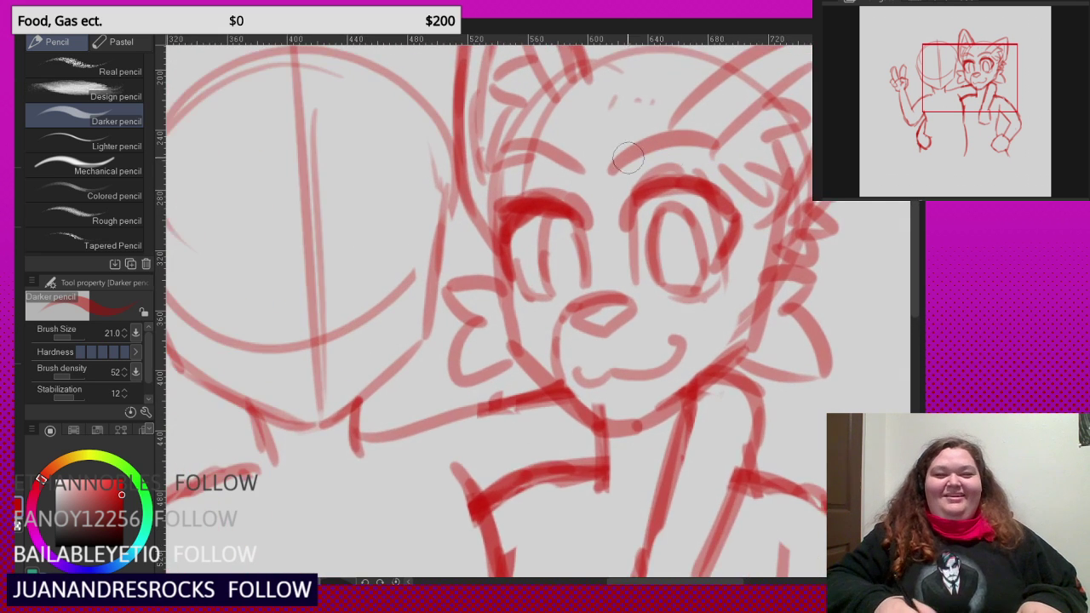
scroll(448, 147, up, 1)
mouse_move(474, 196)
mouse_down()
mouse_move(432, 223)
mouse_move(481, 243)
mouse_move(477, 287)
mouse_move(507, 265)
mouse_up()
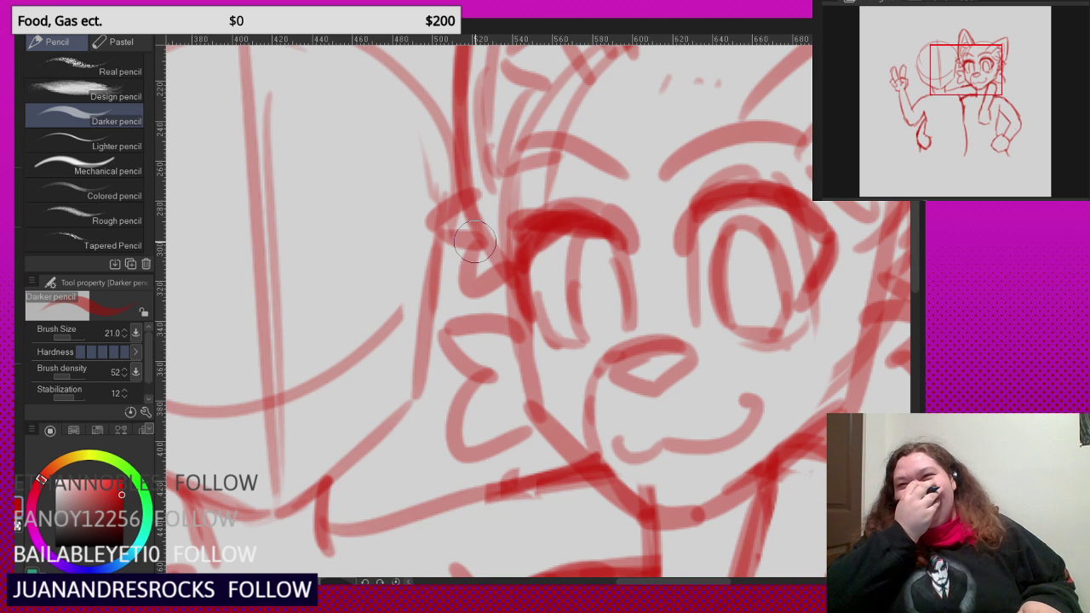
scroll(474, 242, down, 3)
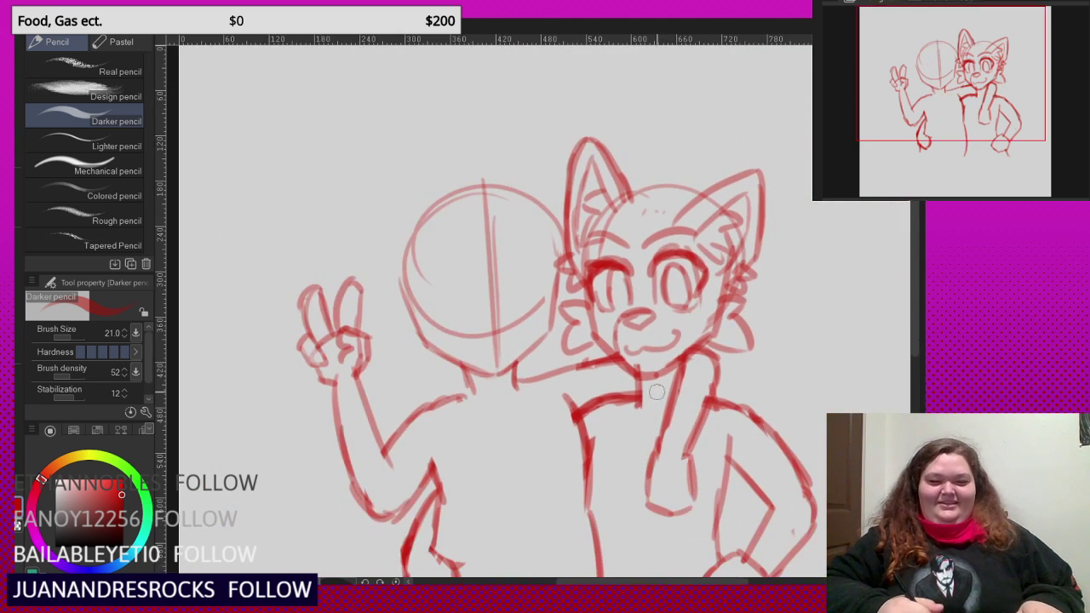
- Sketch a hair outline with a small pointed tuft across the top of the animal-eared head, between the ears
scroll(657, 377, up, 3)
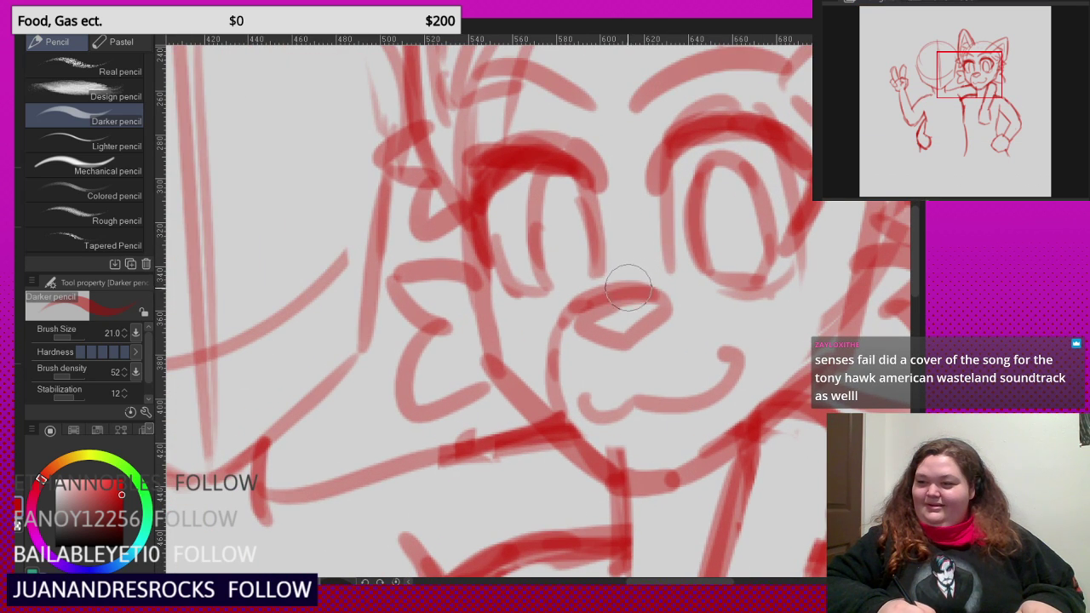
scroll(628, 285, down, 2)
scroll(611, 228, up, 1)
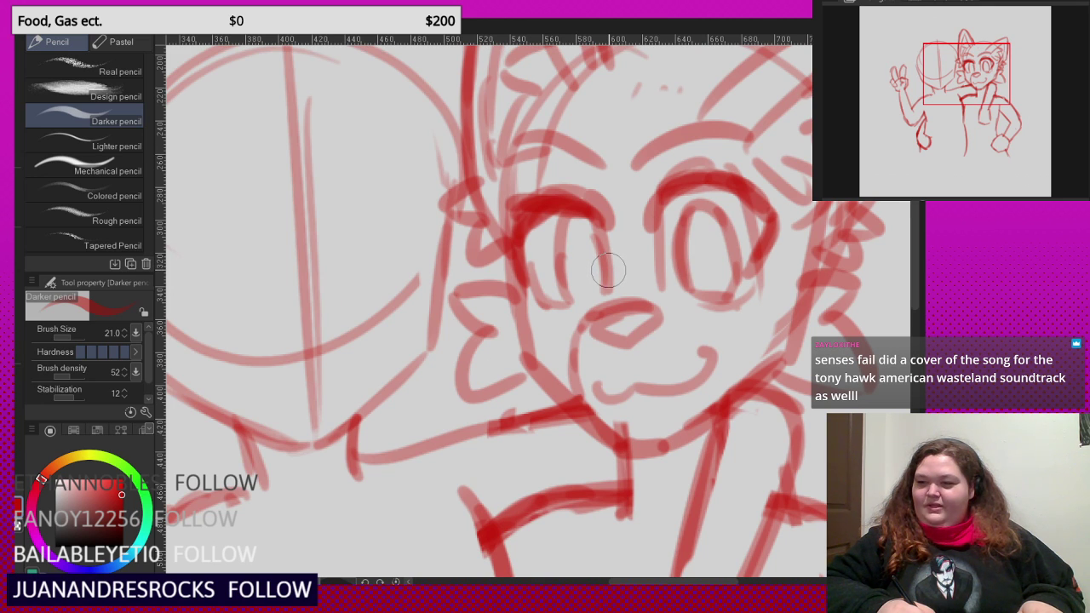
scroll(613, 281, down, 5)
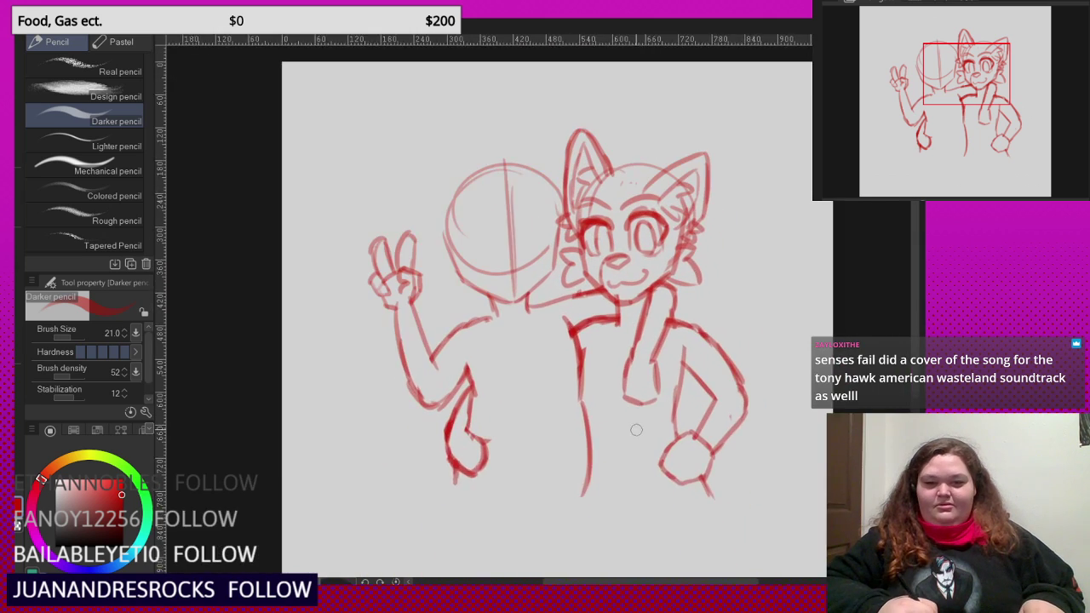
scroll(636, 430, up, 1)
scroll(616, 309, down, 2)
scroll(639, 172, up, 4)
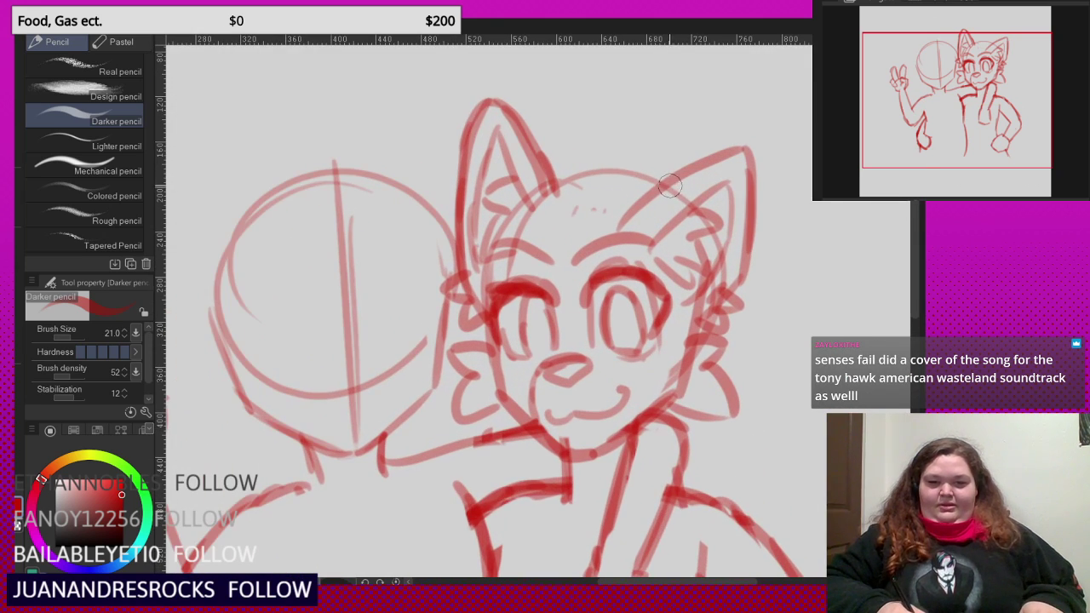
mouse_move(669, 186)
mouse_down()
mouse_move(627, 135)
mouse_move(627, 165)
mouse_move(532, 154)
mouse_move(541, 165)
mouse_move(545, 150)
mouse_move(495, 166)
mouse_move(528, 192)
mouse_move(504, 252)
mouse_move(519, 290)
mouse_move(558, 240)
mouse_move(587, 313)
mouse_up()
key(ctrl+z)
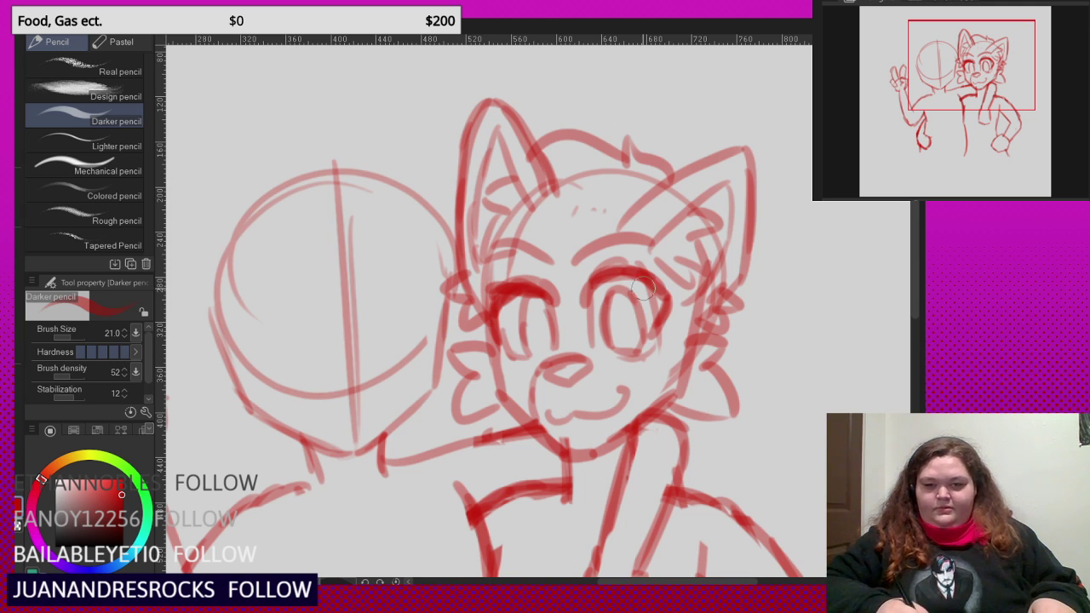
- Redraw the animal-eared figure's left-hand jaw line as a rounder curve from the cheek tuft down to the chin
scroll(635, 183, down, 3)
scroll(546, 183, up, 5)
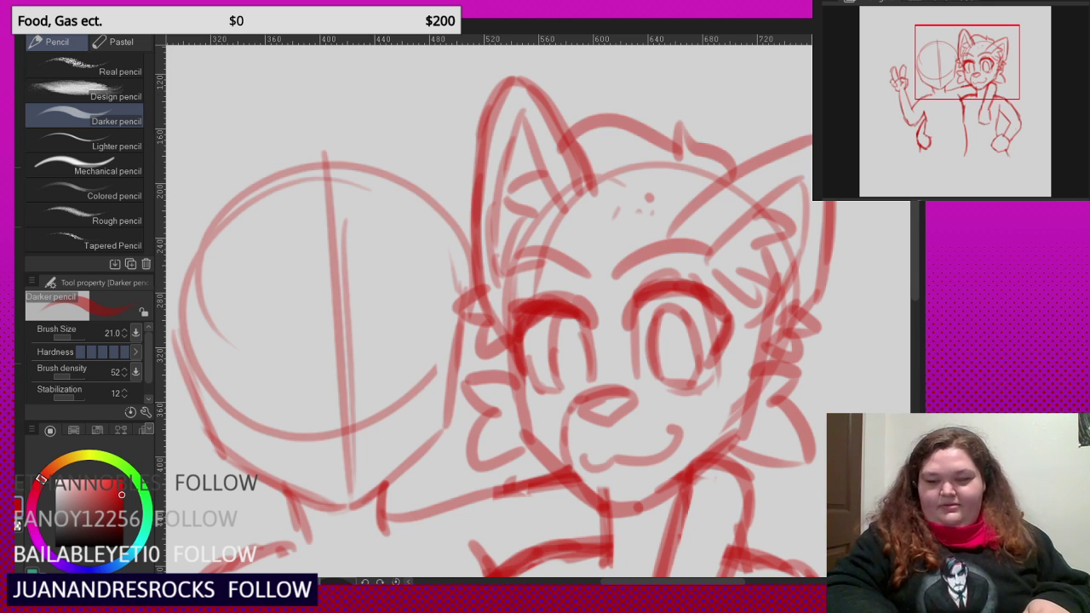
scroll(632, 229, down, 3)
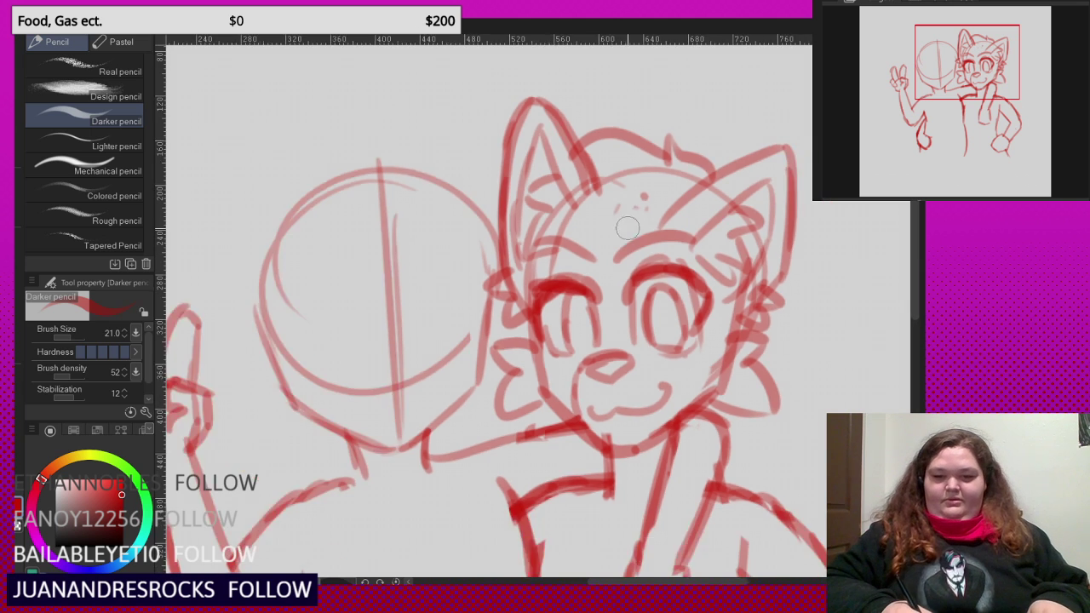
scroll(662, 386, up, 1)
scroll(662, 387, up, 4)
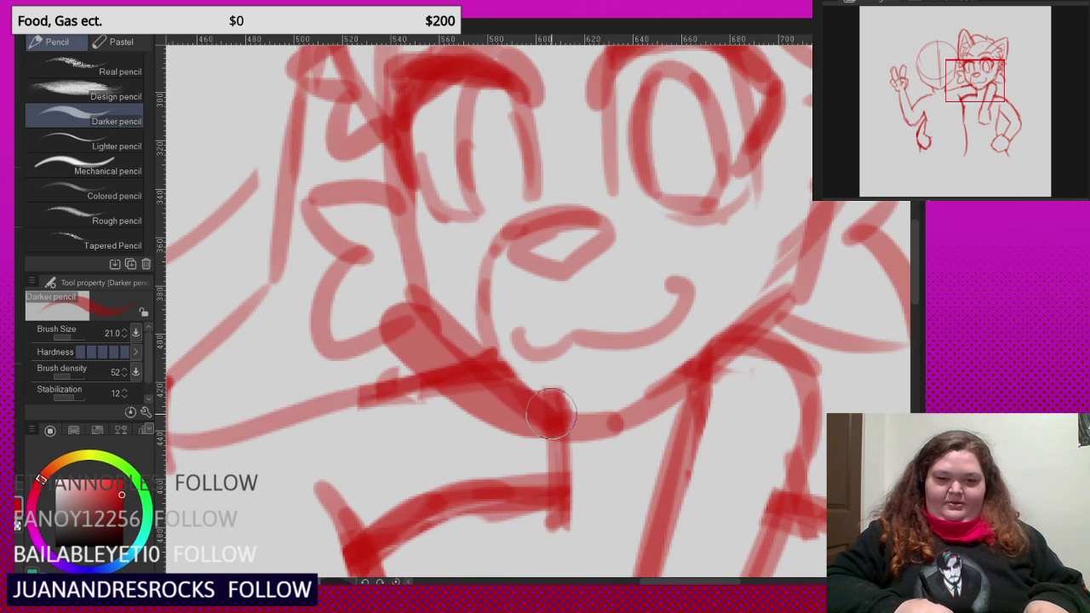
key(ctrl+z)
drag(406, 329, 557, 420)
drag(452, 388, 557, 422)
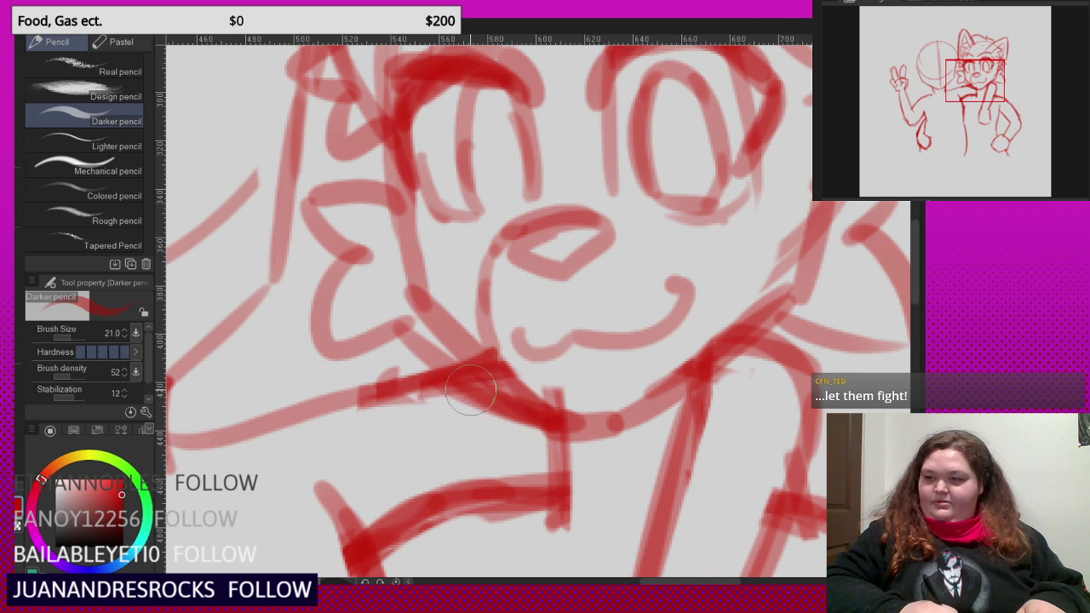
drag(397, 321, 549, 419)
- Erase the old straight jaw lines inside the new face contour, and return to the pencil
key(e)
mouse_move(443, 326)
mouse_down()
mouse_move(418, 305)
mouse_move(565, 394)
mouse_up()
key(p)
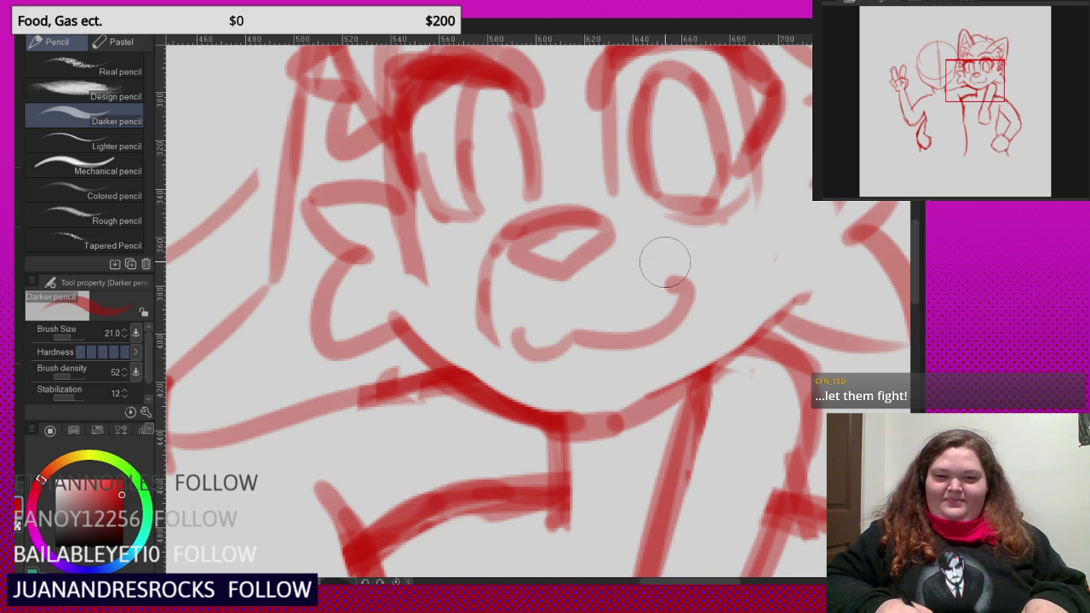
scroll(660, 264, down, 3)
scroll(662, 285, up, 1)
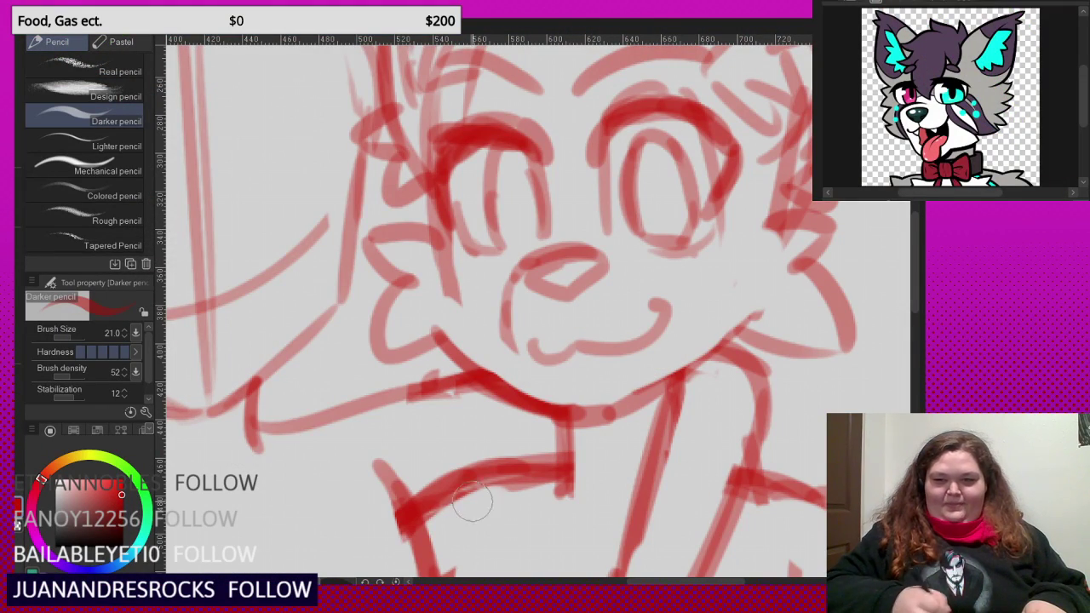
- Draw a short curved line across the bridge of the muzzle between the animal-eared figure's eyes
scroll(629, 320, down, 2)
scroll(629, 319, up, 1)
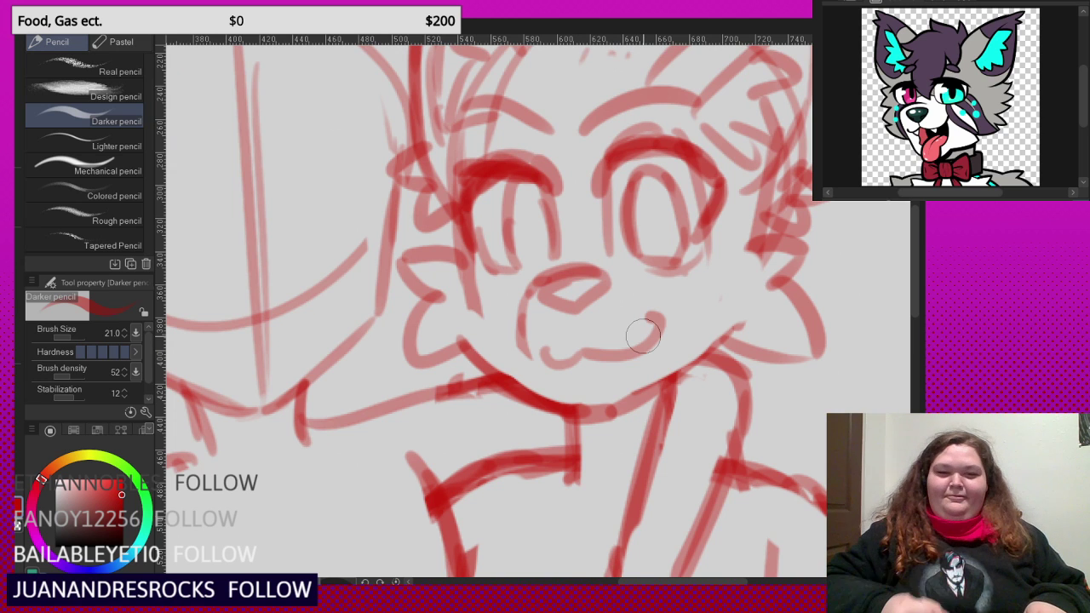
scroll(643, 337, up, 1)
scroll(647, 347, up, 2)
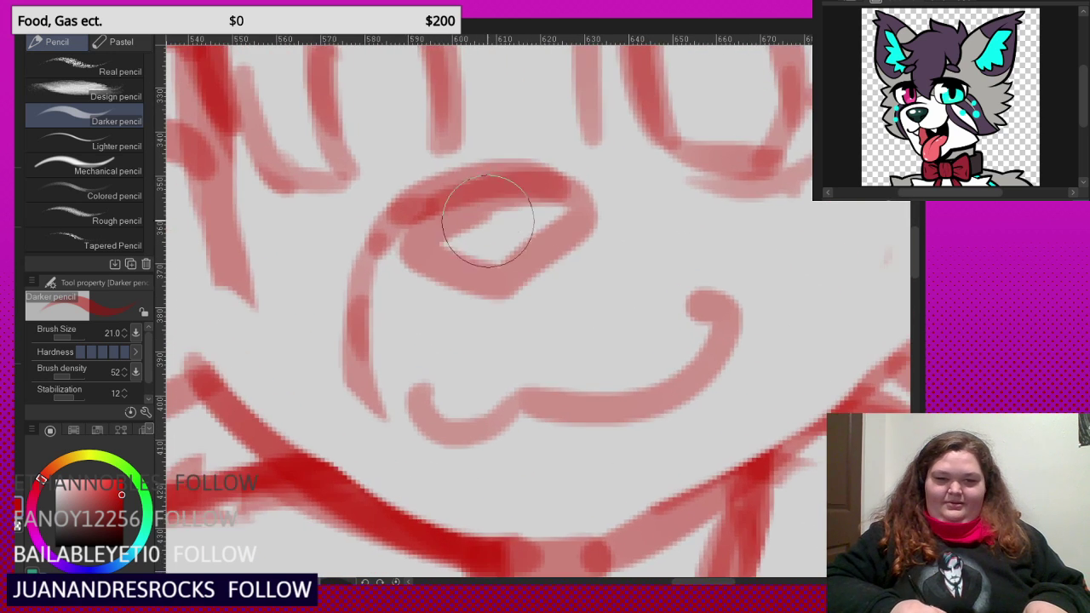
scroll(486, 214, down, 1)
scroll(547, 231, up, 1)
scroll(509, 176, down, 3)
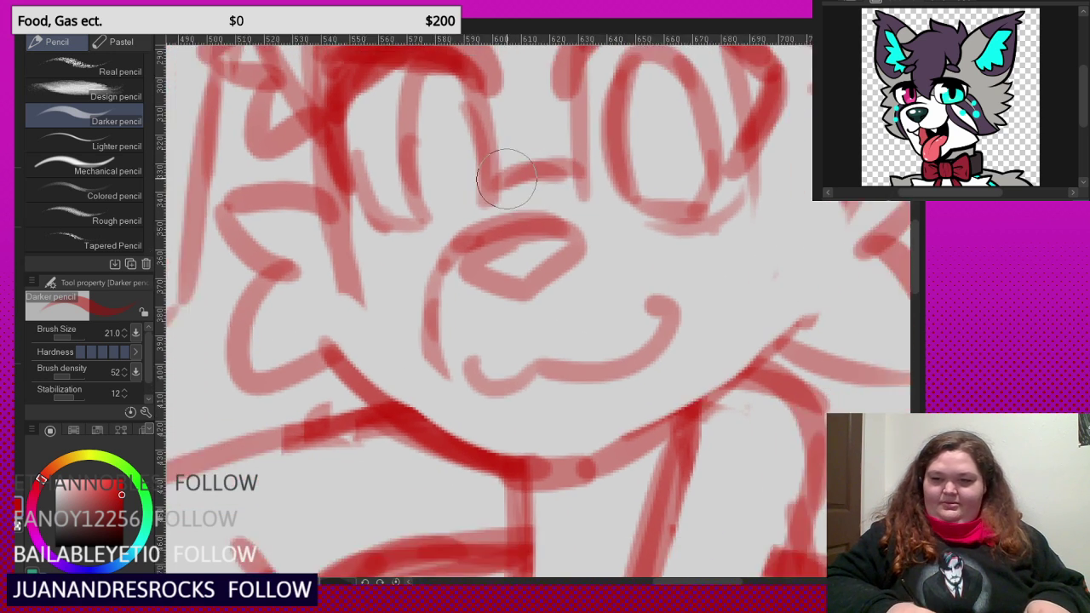
scroll(673, 255, down, 1)
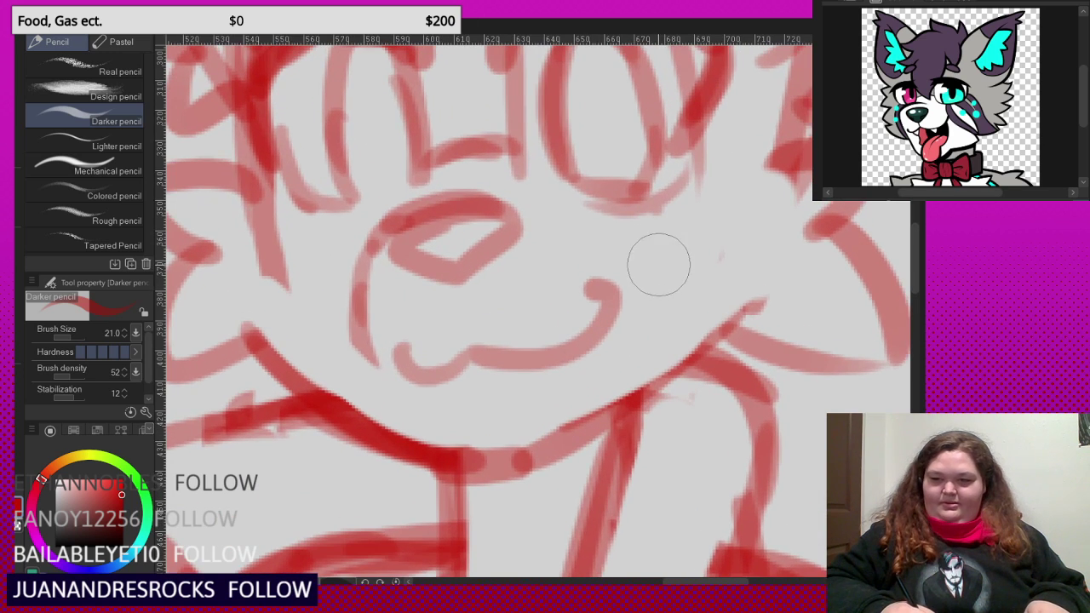
- Draw curved stripe markings from beneath the animal-eared figure's right-hand eye down across the cheek towards the jaw
scroll(660, 265, up, 2)
scroll(660, 290, up, 1)
scroll(655, 297, up, 1)
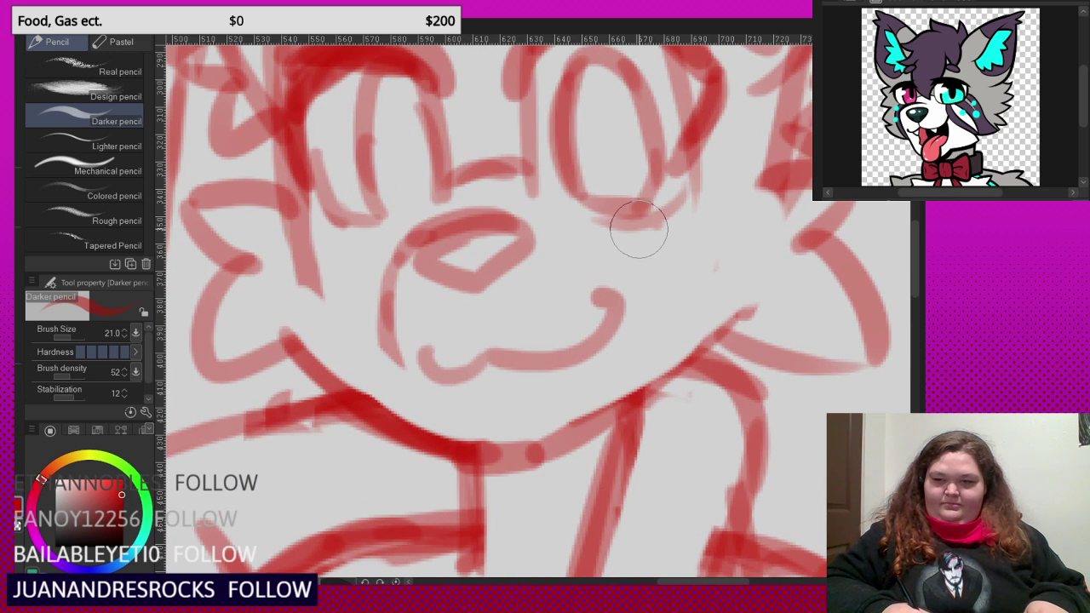
mouse_move(619, 214)
mouse_down()
mouse_move(614, 255)
mouse_move(680, 338)
mouse_up()
mouse_move(651, 217)
mouse_down()
mouse_move(651, 246)
mouse_move(701, 334)
mouse_up()
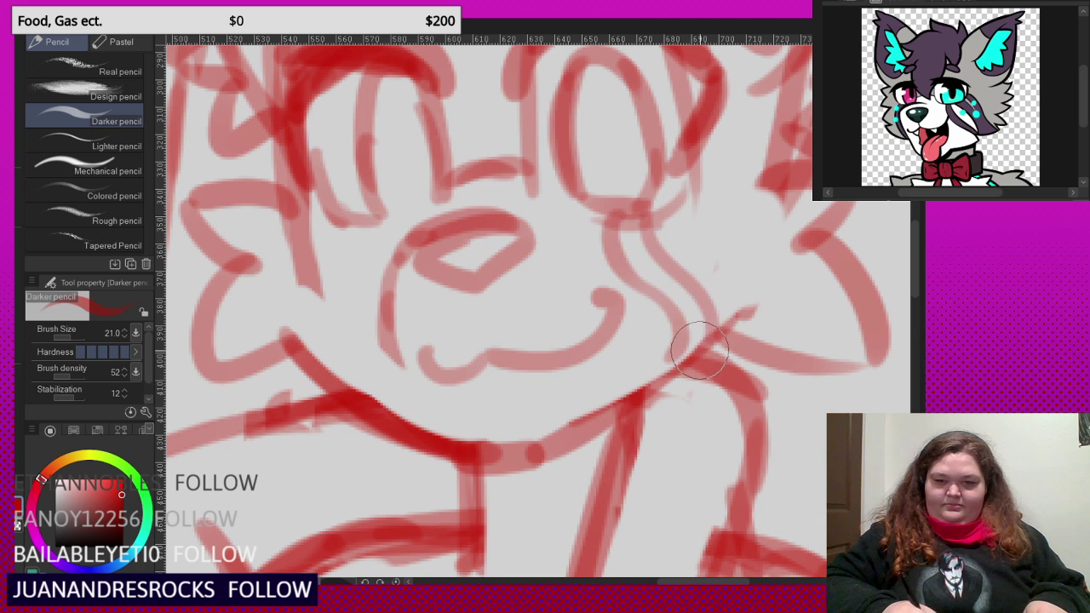
mouse_move(656, 195)
mouse_down()
mouse_move(741, 313)
mouse_move(773, 304)
mouse_move(773, 280)
mouse_up()
scroll(774, 285, down, 3)
scroll(573, 302, up, 2)
scroll(594, 277, up, 1)
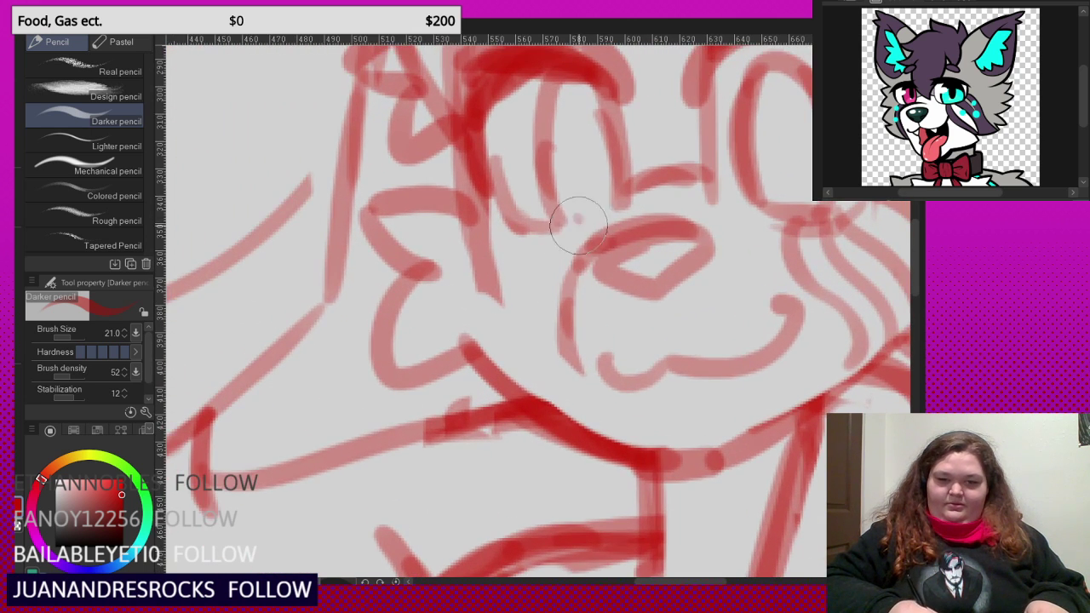
- Draw curved stripe markings from beneath the animal-eared figure's left-hand eye down across the cheek to the jaw
drag(579, 221, 543, 388)
drag(570, 314, 575, 407)
drag(555, 233, 483, 362)
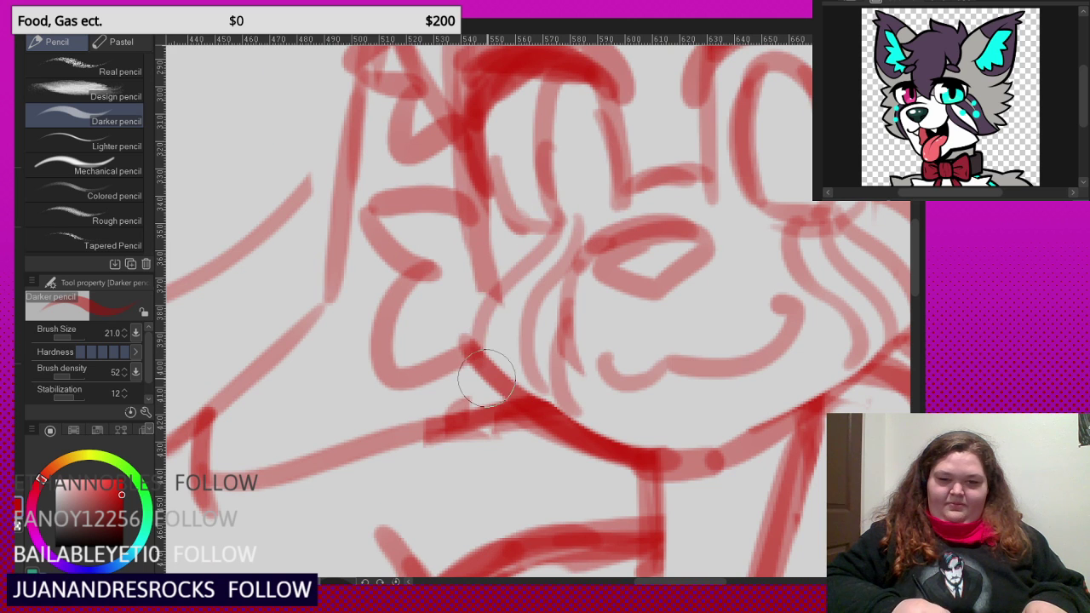
mouse_move(509, 211)
mouse_down()
mouse_move(474, 237)
mouse_move(474, 326)
mouse_up()
key(ctrl+z)
mouse_move(520, 224)
mouse_down()
mouse_move(474, 259)
mouse_move(465, 326)
mouse_move(519, 387)
mouse_move(513, 364)
mouse_move(495, 360)
mouse_move(557, 236)
mouse_up()
scroll(531, 266, down, 5)
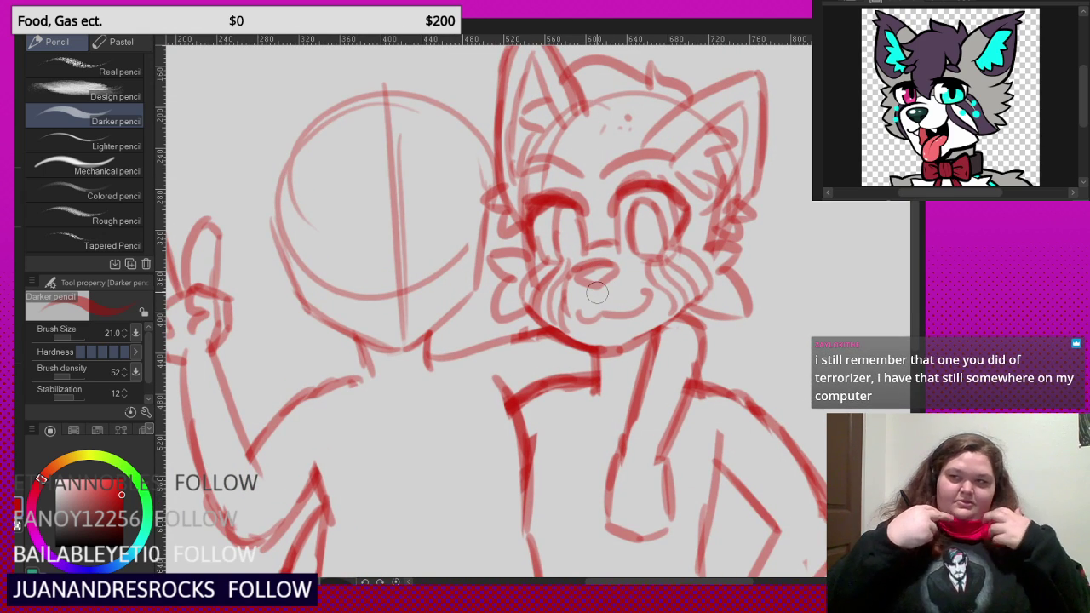
- Draw three small round dots over the cheek stripes beneath the animal-eared figure's right-hand eye, lightening their centres
scroll(694, 298, up, 4)
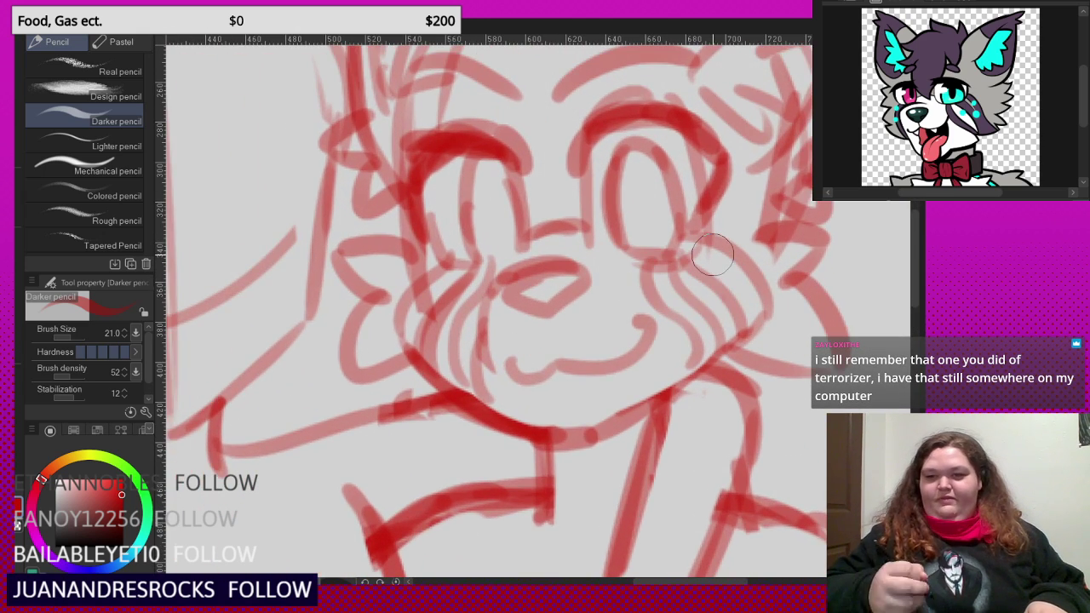
scroll(711, 255, up, 3)
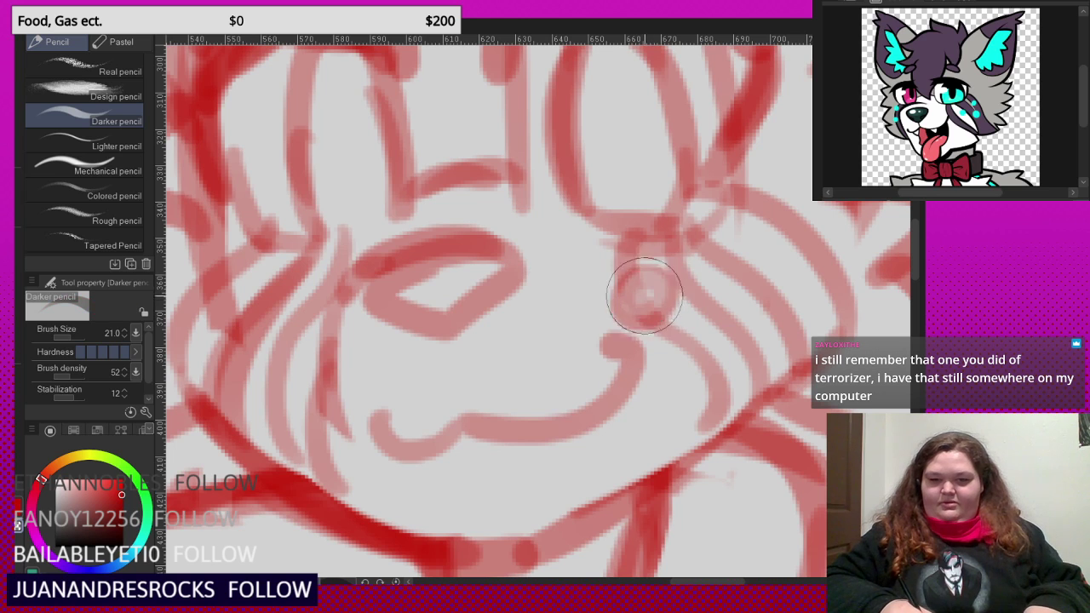
click(644, 298)
key(c)
mouse_move(746, 226)
mouse_down()
mouse_move(760, 200)
mouse_move(752, 231)
mouse_move(748, 224)
mouse_up()
key(c)
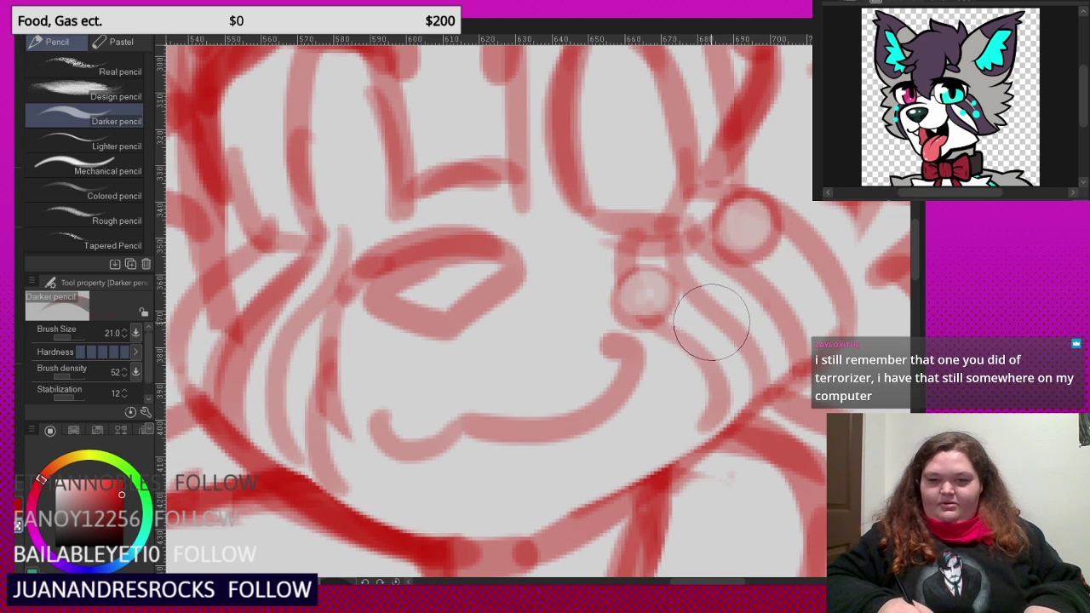
mouse_move(712, 322)
mouse_down()
mouse_move(742, 272)
mouse_move(730, 304)
mouse_move(746, 313)
mouse_up()
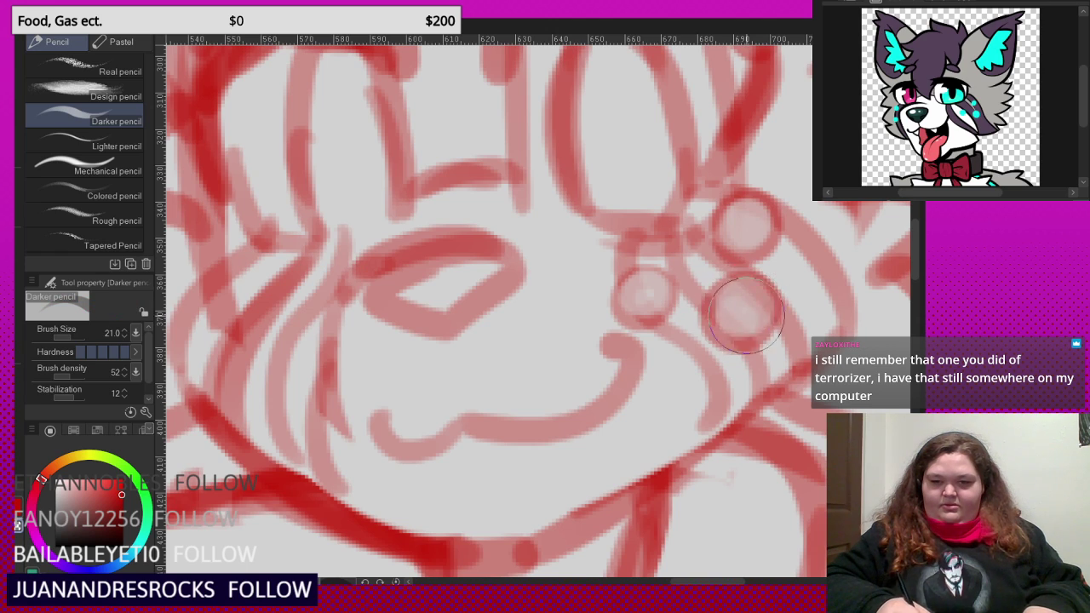
scroll(745, 314, down, 5)
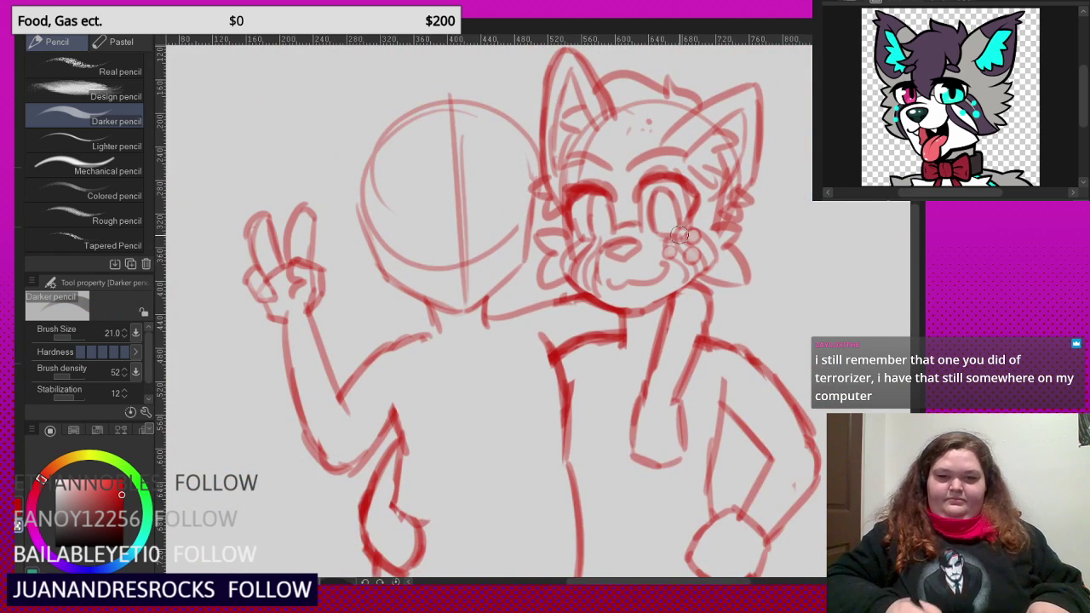
scroll(681, 235, down, 5)
scroll(620, 210, up, 2)
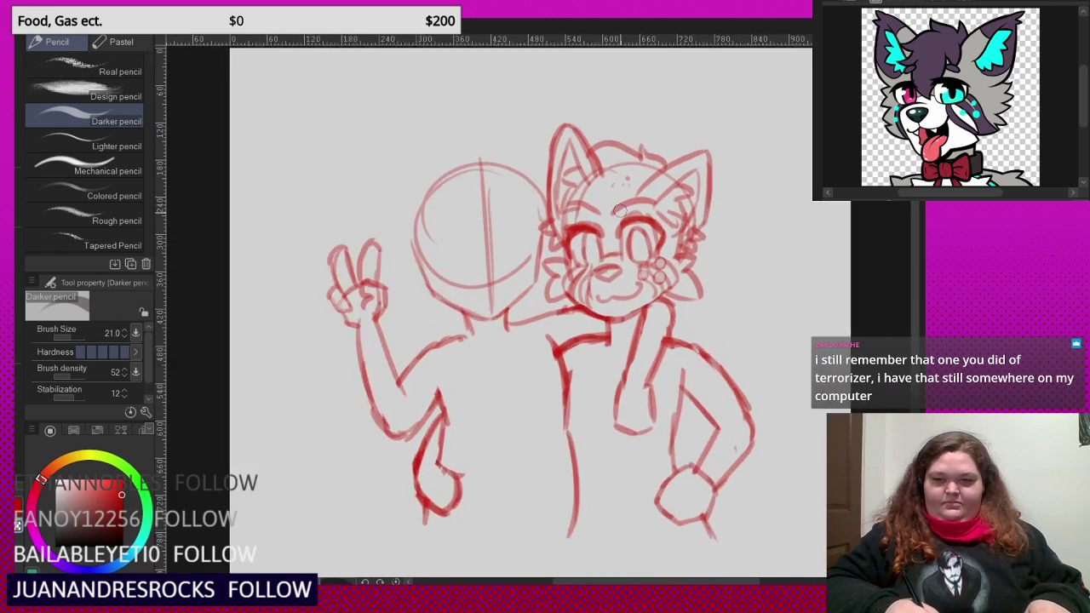
- Draw the slanted lower edge of the animal-eared figure's right-hand ear and erase the overlapping lines beneath it
scroll(620, 210, up, 5)
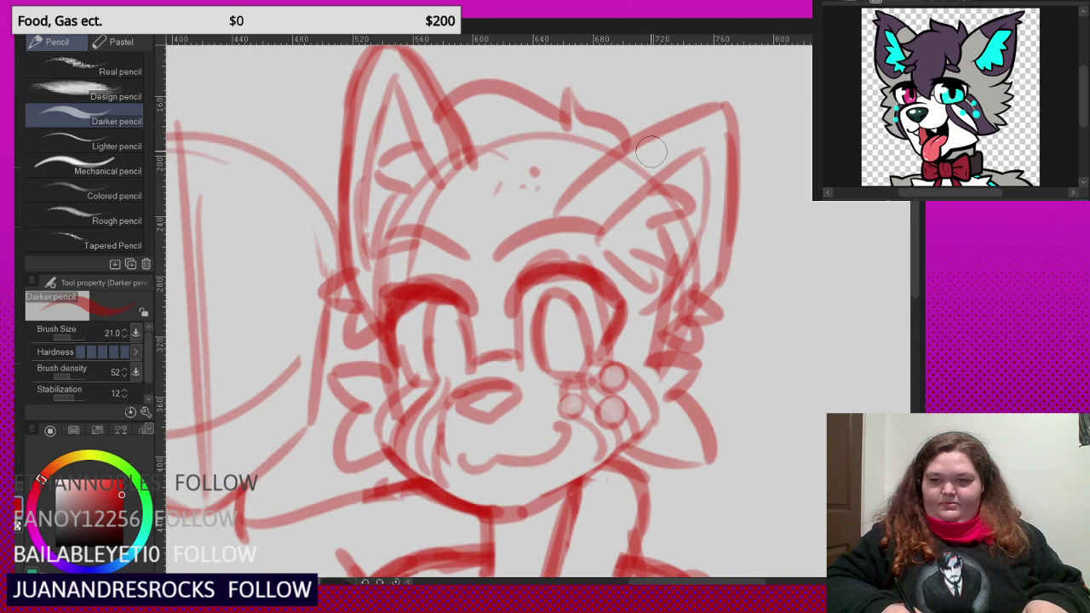
scroll(652, 151, up, 2)
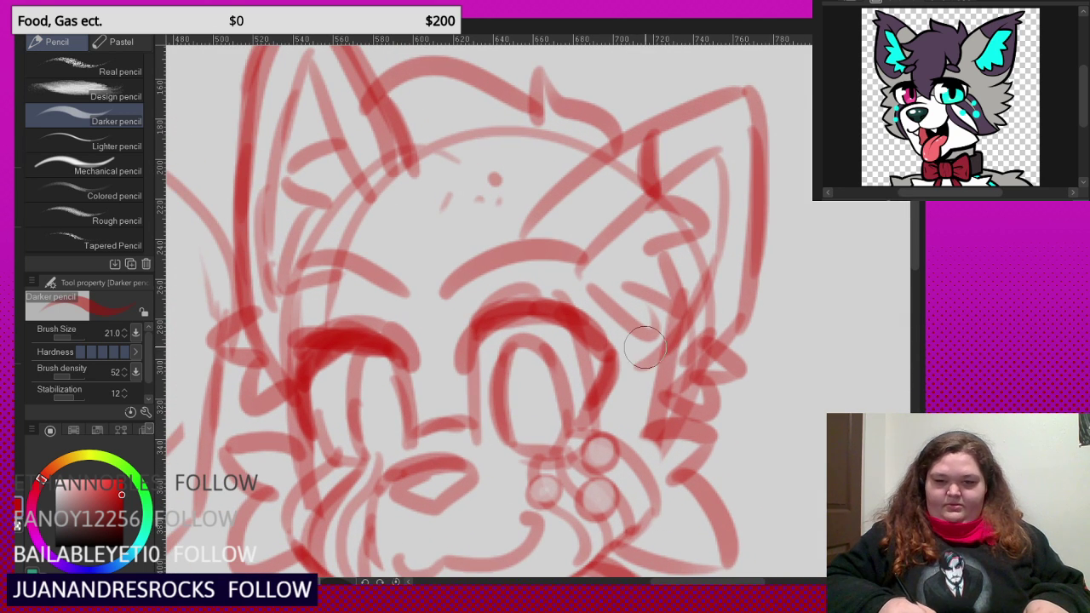
drag(645, 347, 728, 312)
key(c)
drag(660, 366, 726, 313)
drag(628, 372, 717, 338)
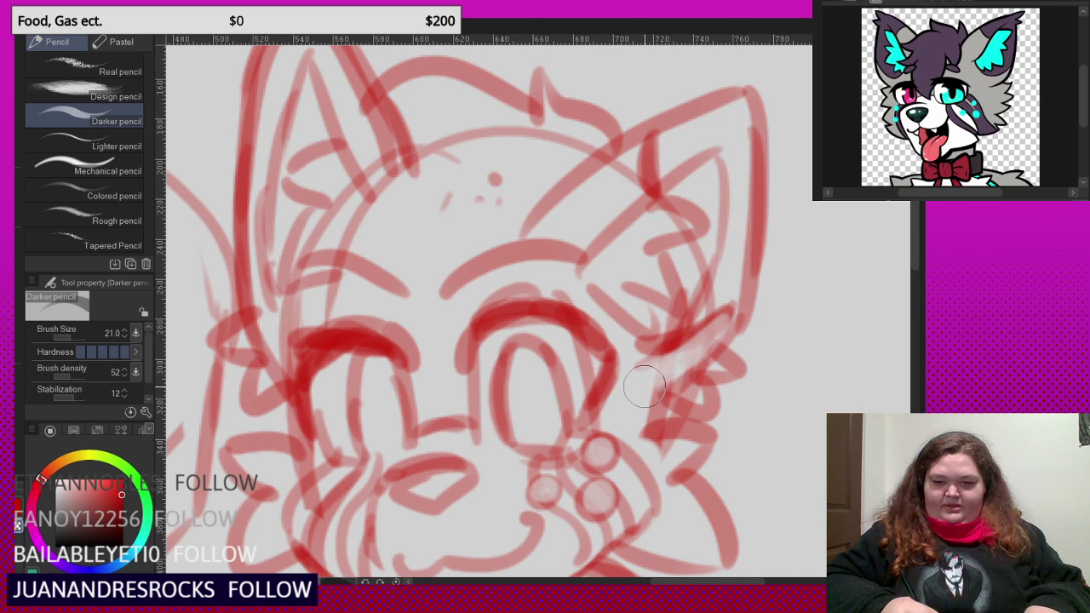
scroll(705, 256, down, 1)
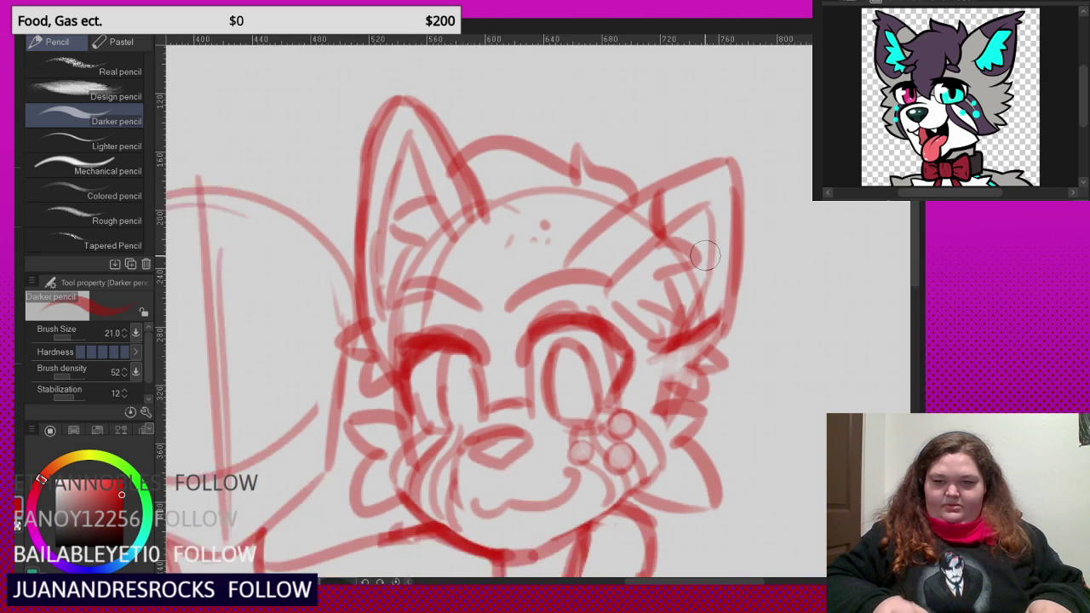
- Add small pointed fur tufts to both ear tips and a short hair stroke across the left-hand ear's inner edge
scroll(723, 177, up, 2)
mouse_move(706, 161)
mouse_down()
mouse_move(742, 122)
mouse_move(746, 180)
mouse_up()
scroll(767, 223, down, 4)
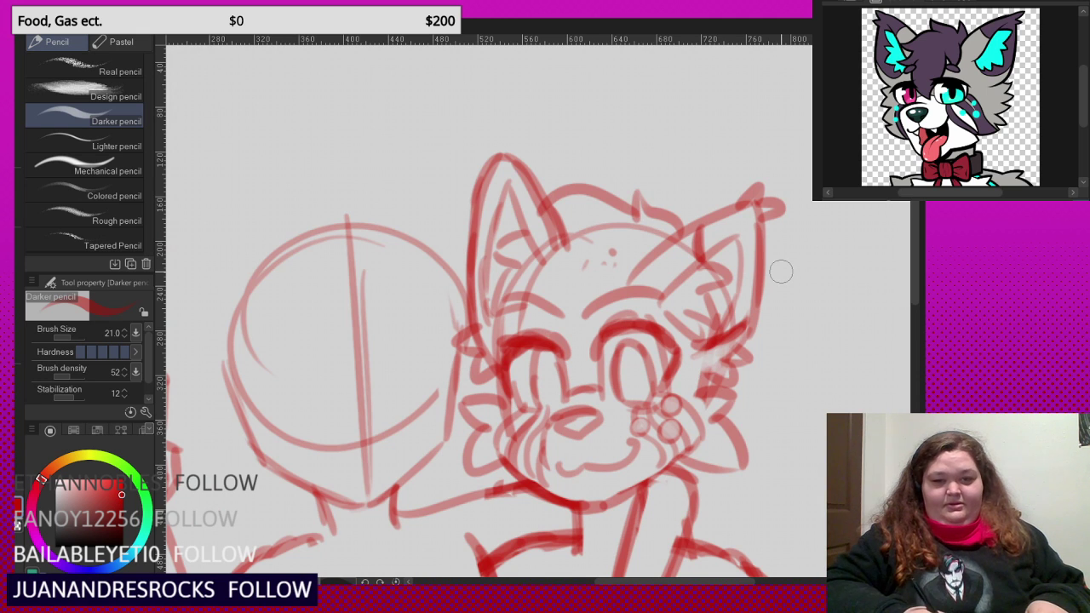
scroll(477, 227, down, 1)
scroll(488, 223, up, 1)
scroll(521, 217, up, 2)
scroll(530, 196, up, 1)
drag(547, 186, 494, 171)
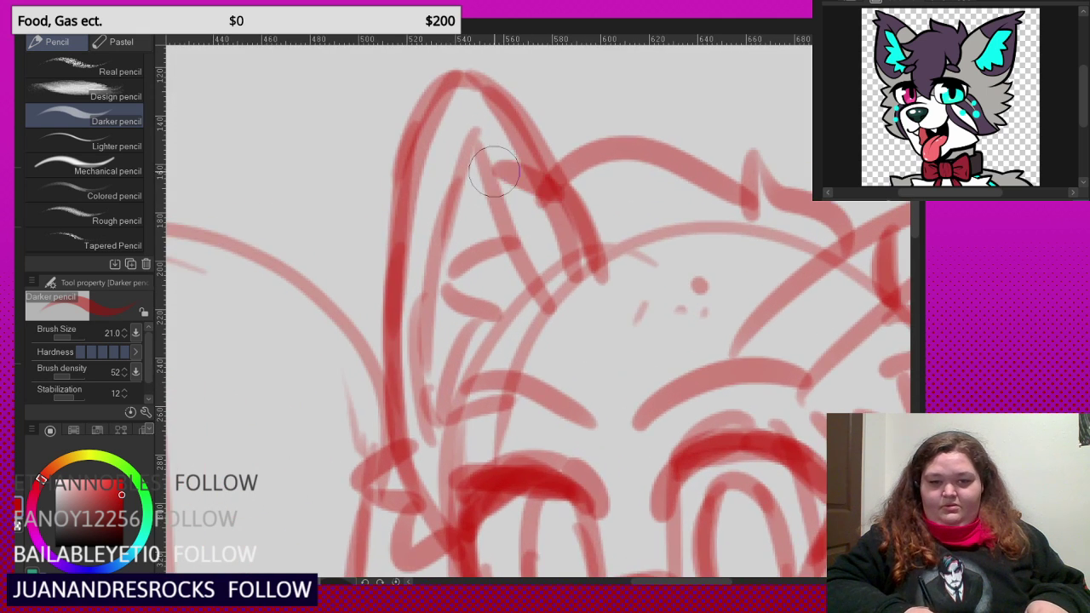
scroll(549, 202, down, 3)
mouse_move(518, 131)
mouse_down()
mouse_move(501, 112)
mouse_move(461, 110)
mouse_move(470, 149)
mouse_up()
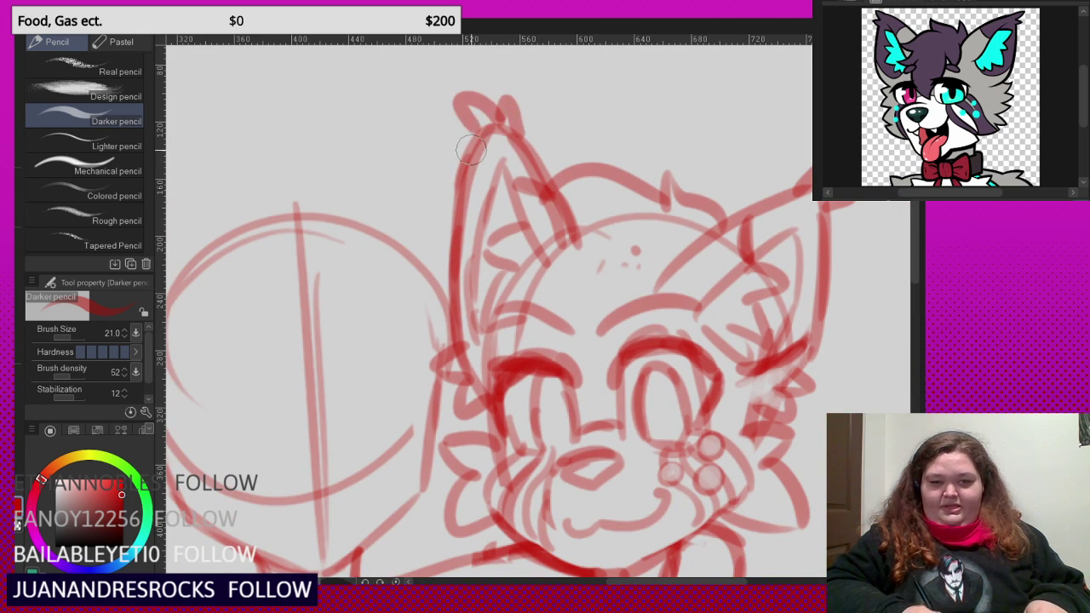
- Draw curved fur strokes inside the base of the animal-eared figure's left-hand ear
scroll(486, 288, up, 2)
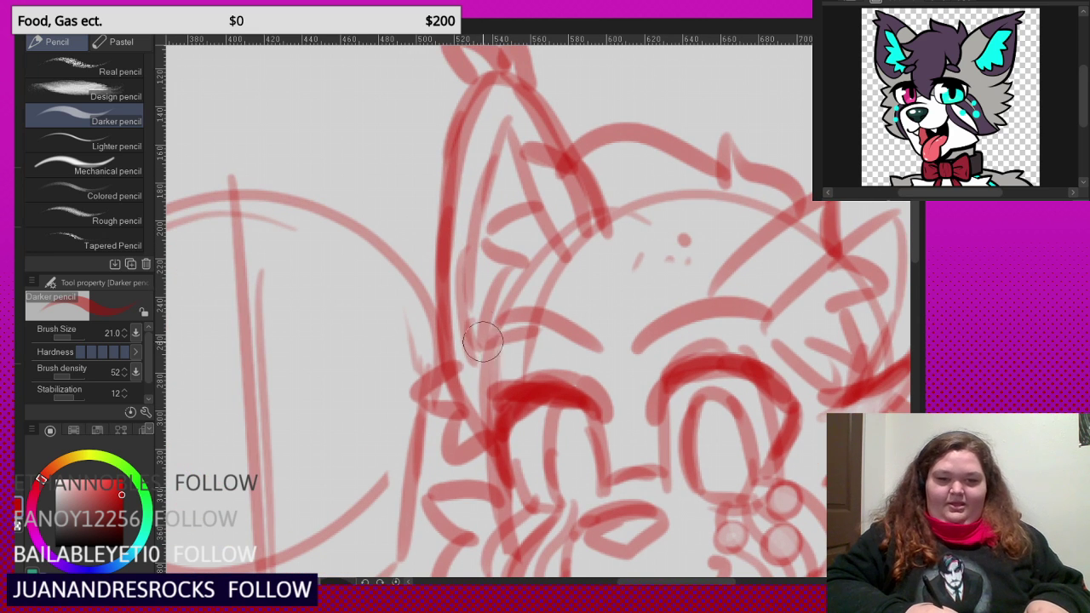
drag(484, 377, 451, 290)
drag(448, 248, 473, 350)
scroll(466, 327, down, 2)
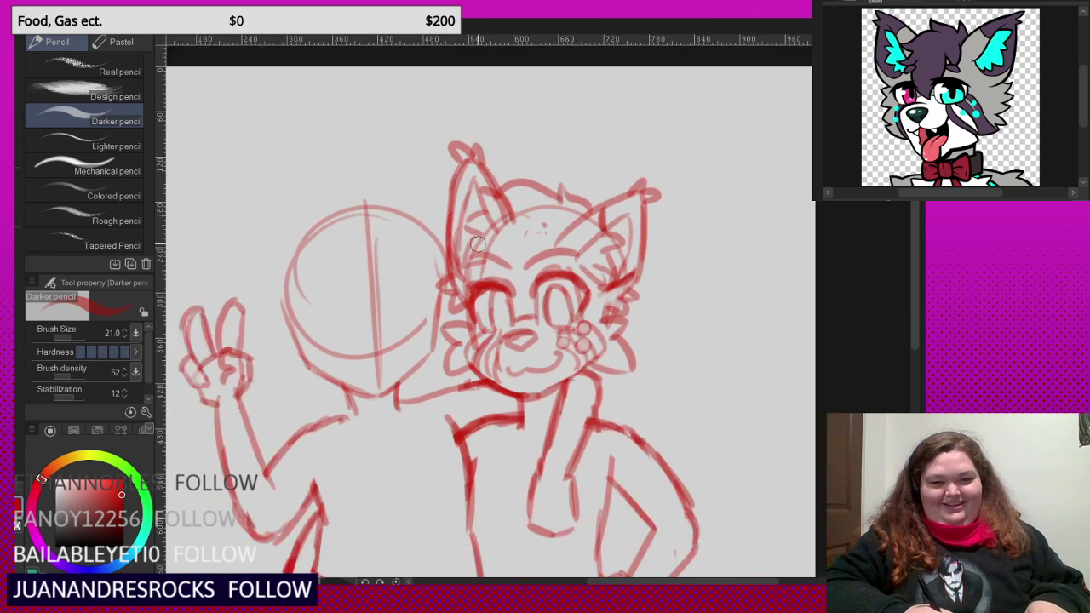
scroll(483, 232, up, 1)
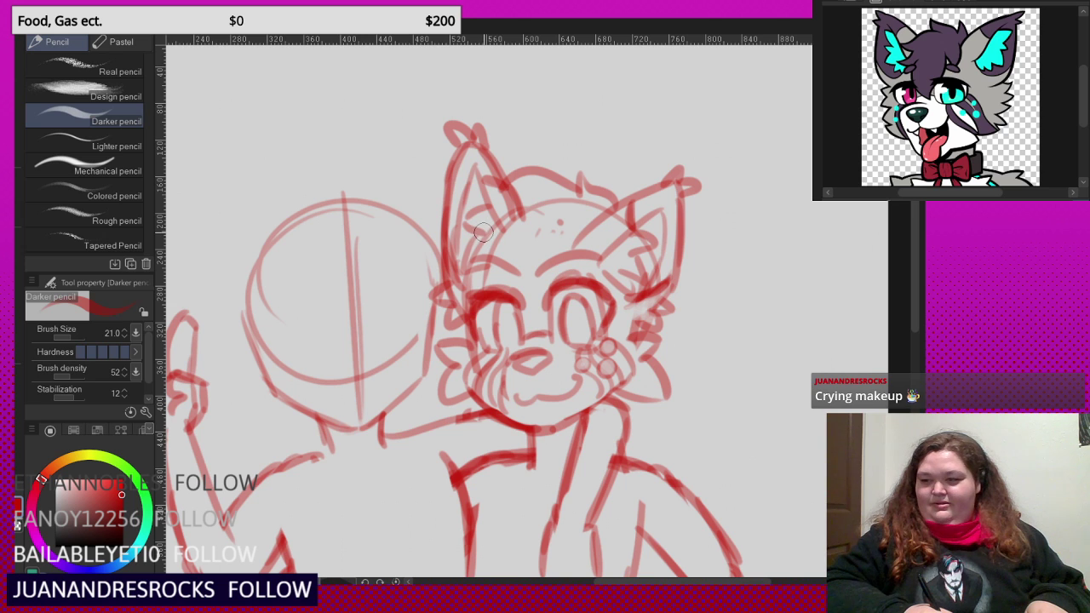
scroll(483, 230, up, 1)
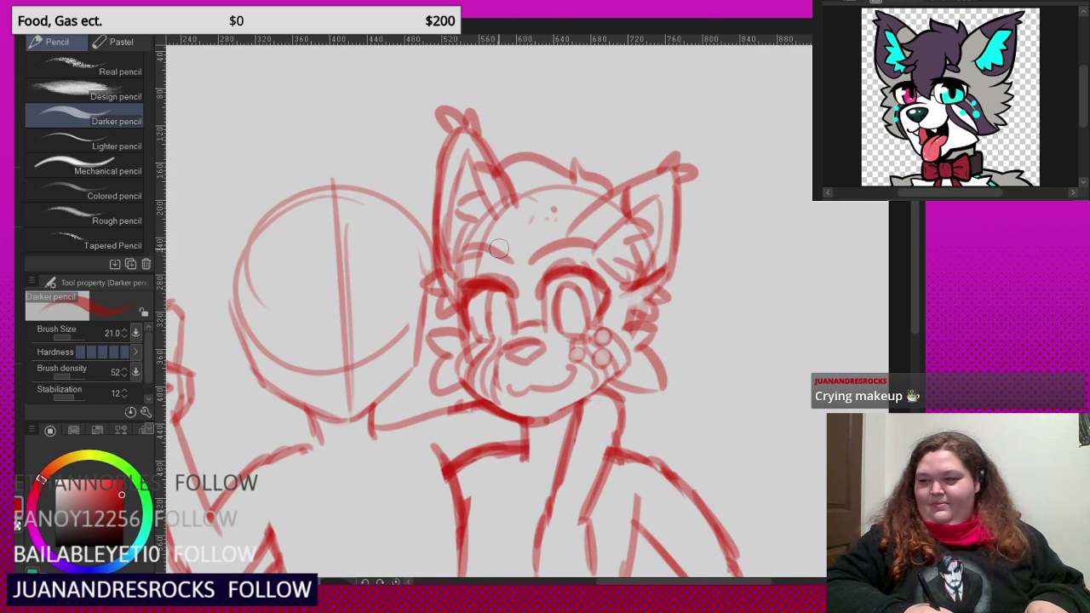
scroll(498, 242, down, 2)
scroll(511, 245, up, 3)
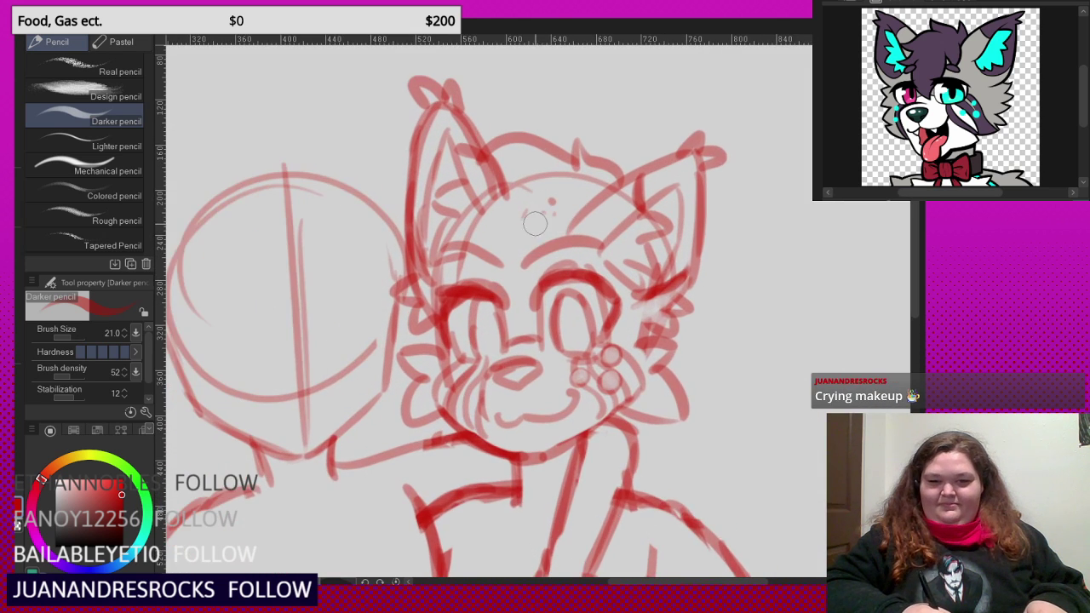
scroll(528, 249, up, 1)
- Draw three small round dots over the stripe markings on the animal-eared figure's left-hand cheek
scroll(491, 363, up, 3)
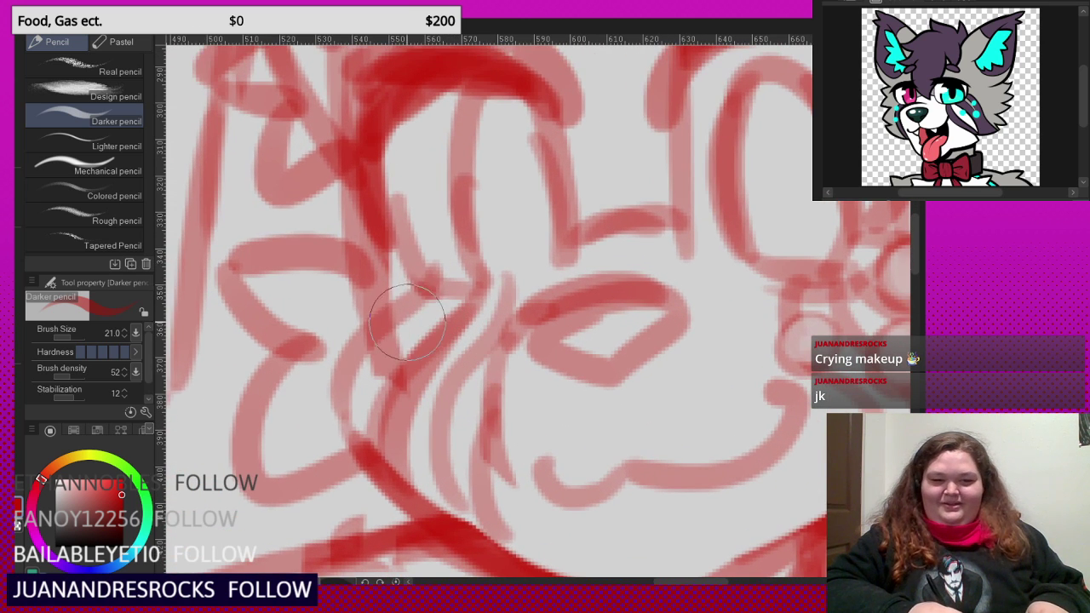
mouse_move(404, 315)
mouse_down()
mouse_move(453, 334)
mouse_move(394, 317)
mouse_up()
key(ctrl+z)
key(c)
key(c)
drag(477, 349, 471, 345)
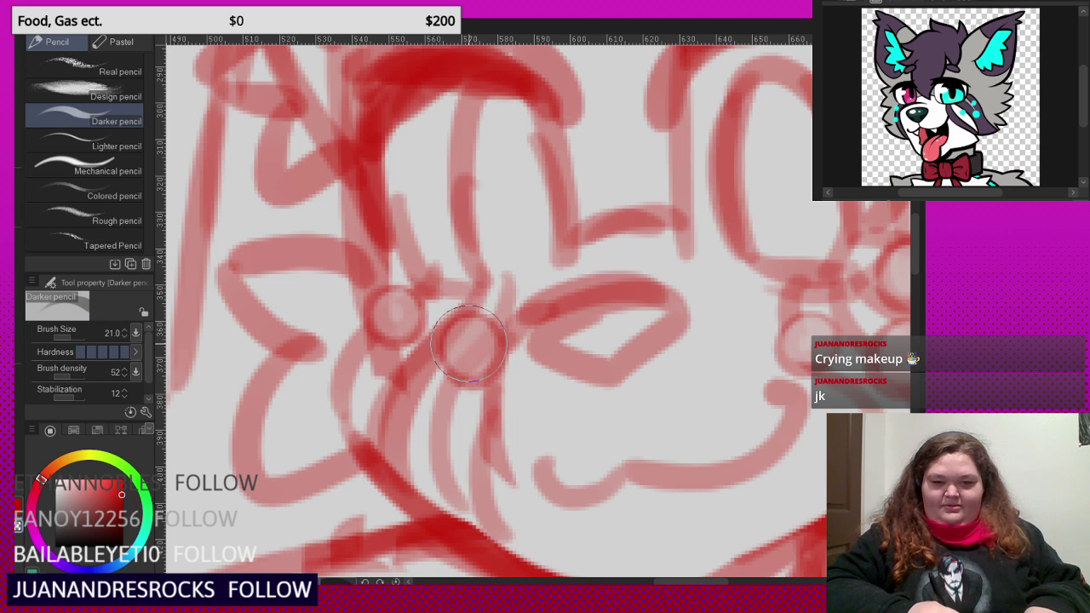
mouse_move(407, 382)
mouse_down()
mouse_move(397, 388)
mouse_move(406, 400)
mouse_up()
scroll(406, 396, down, 8)
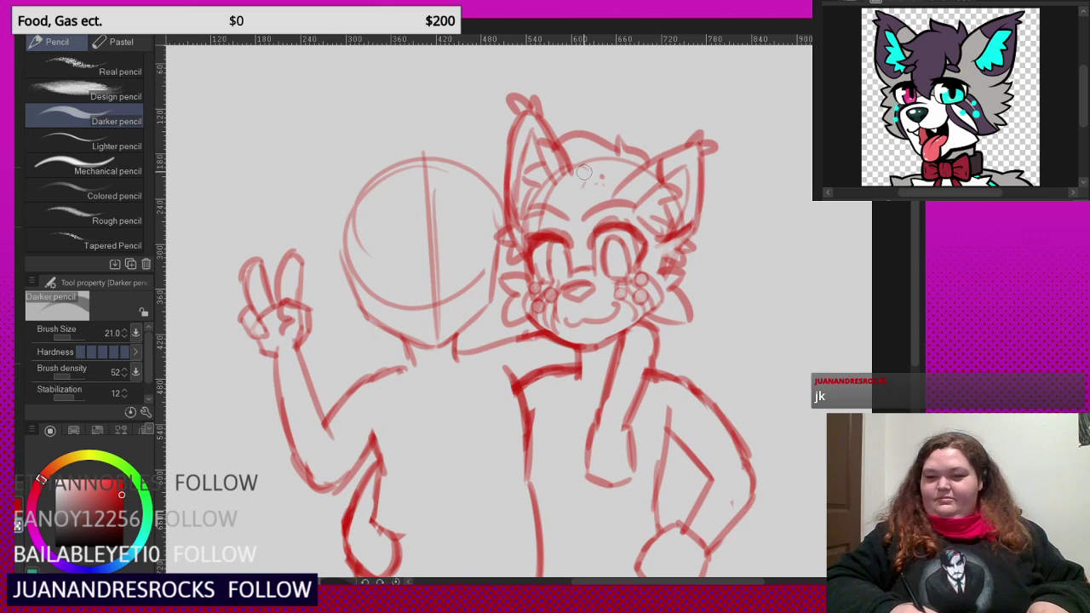
- Draw a fringe lock from the left-hand ear to a point between the eyes, and erase the construction lines and dots on the forehead
scroll(583, 172, up, 5)
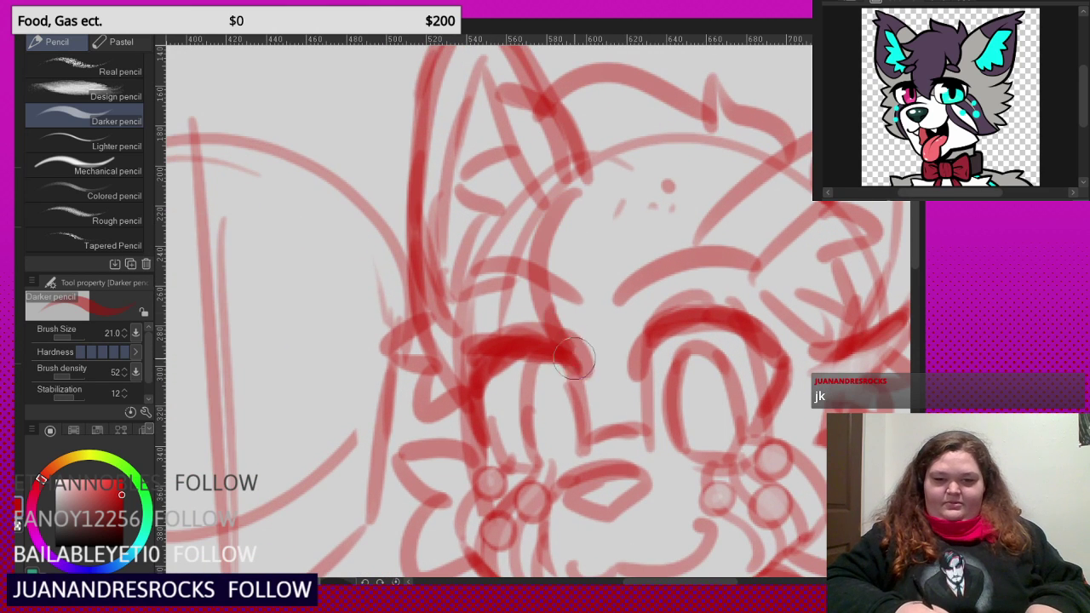
mouse_move(574, 359)
mouse_down()
mouse_move(619, 374)
mouse_move(632, 231)
mouse_up()
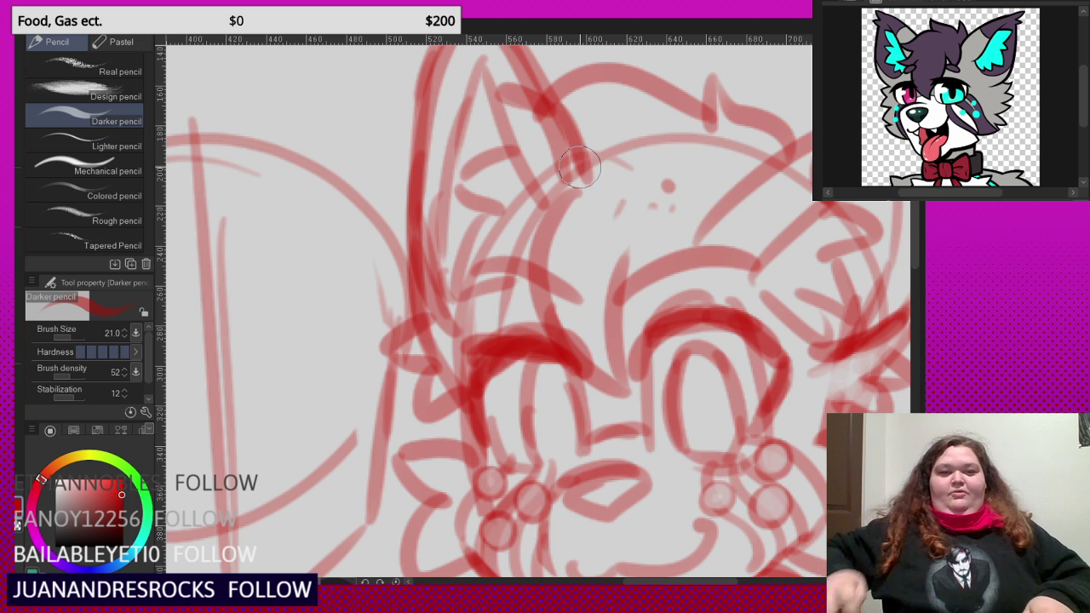
scroll(579, 168, down, 3)
scroll(596, 171, up, 2)
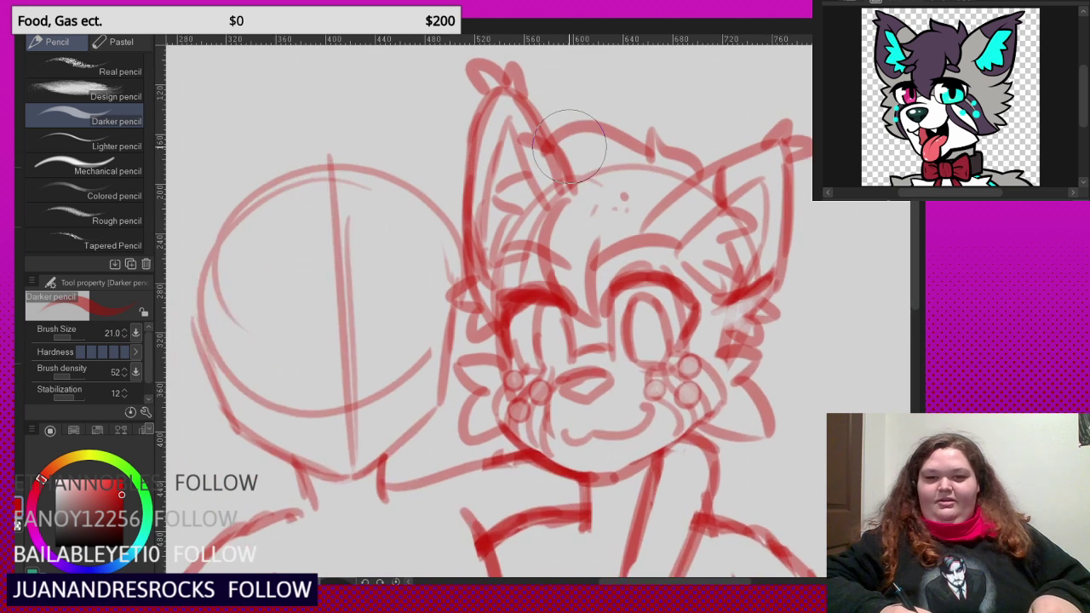
mouse_move(620, 168)
mouse_down()
mouse_move(558, 187)
mouse_move(572, 236)
mouse_move(618, 202)
mouse_up()
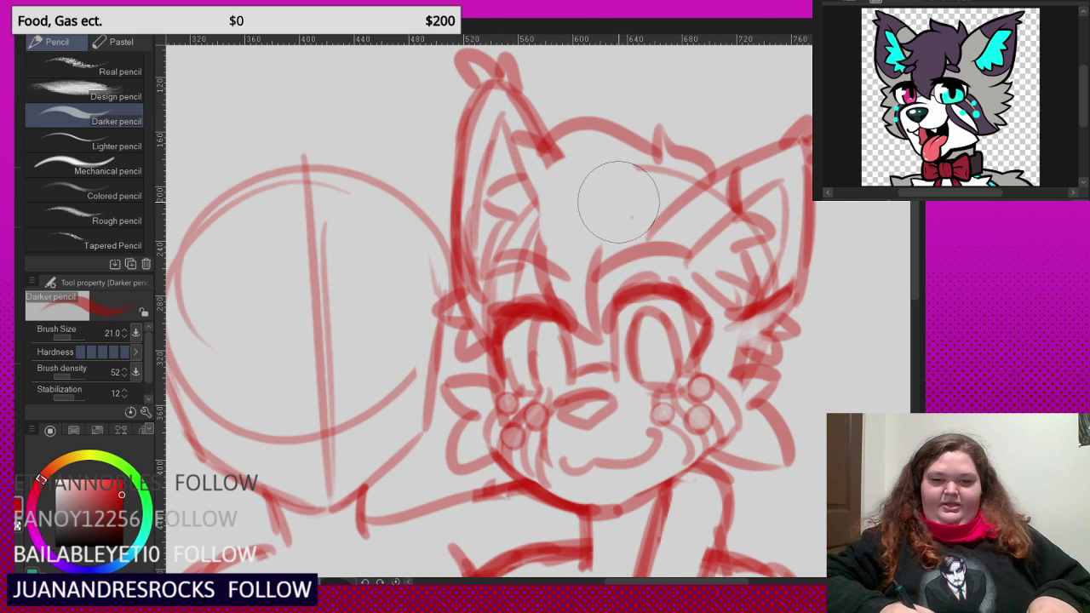
- Draw short curved hair strands in the fringe above the animal-eared figure's right-hand eyebrow
scroll(629, 231, up, 3)
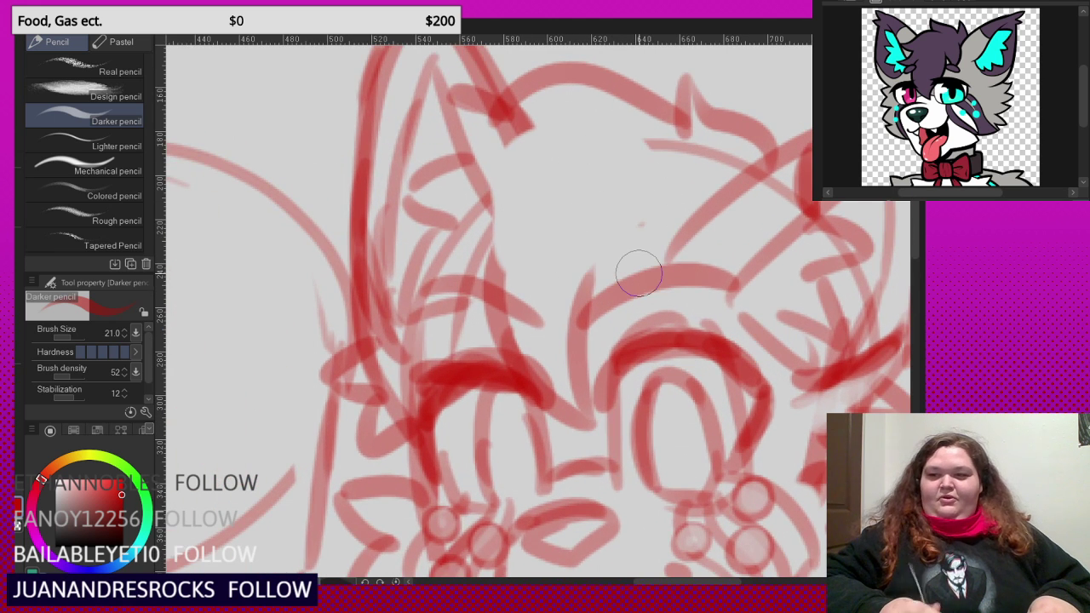
scroll(630, 268, up, 2)
mouse_move(579, 175)
mouse_down()
mouse_move(606, 316)
mouse_move(683, 173)
mouse_up()
mouse_move(599, 261)
mouse_down()
mouse_move(600, 319)
mouse_move(570, 364)
mouse_up()
scroll(638, 308, down, 5)
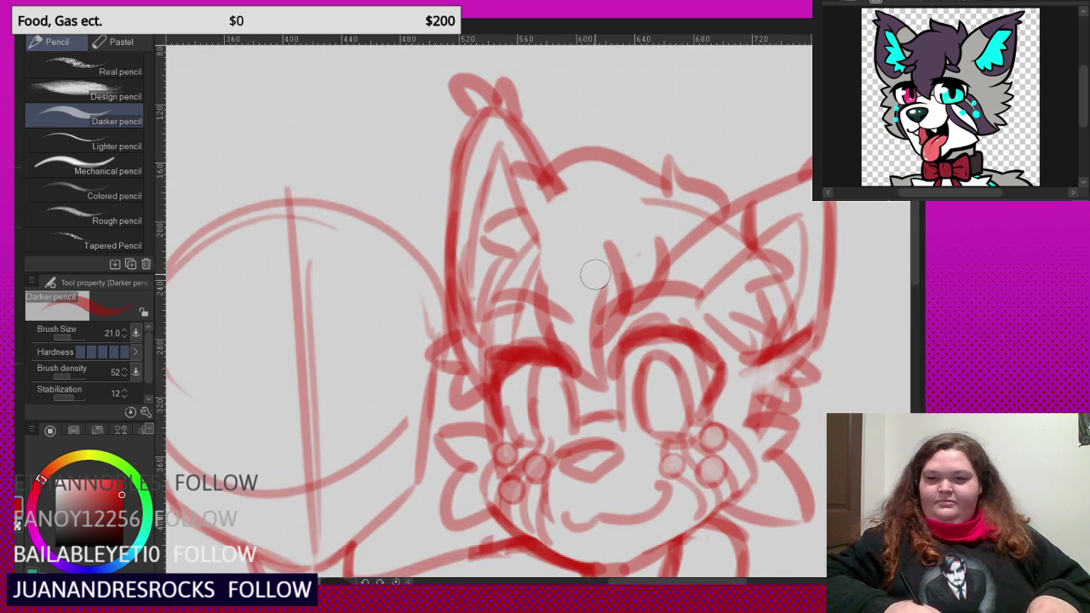
- Draw jagged hair locks over the inner side of the animal-eared figure's left-hand ear down to the eyebrow
scroll(545, 226, up, 2)
mouse_move(563, 158)
mouse_down()
mouse_move(491, 186)
mouse_move(500, 216)
mouse_move(528, 210)
mouse_move(474, 314)
mouse_move(502, 326)
mouse_up()
scroll(528, 255, down, 3)
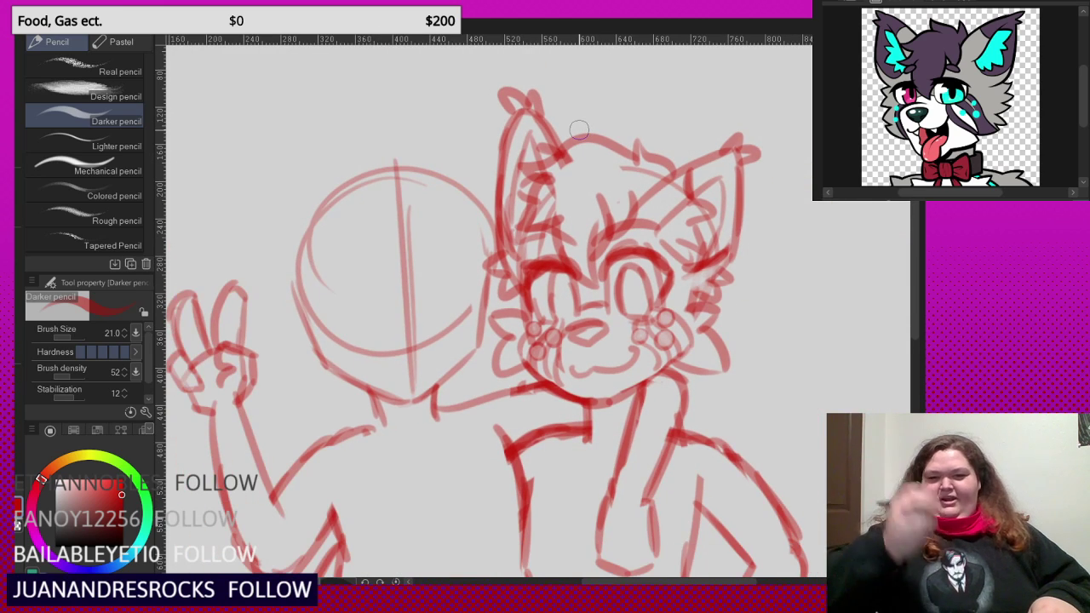
- Draw larger pointed hair tufts on top of the animal-eared figure's head beside the right-hand ear
scroll(654, 173, up, 3)
mouse_move(672, 190)
mouse_down()
mouse_move(718, 94)
mouse_move(732, 161)
mouse_move(645, 166)
mouse_move(690, 167)
mouse_move(684, 111)
mouse_move(581, 69)
mouse_move(603, 148)
mouse_up()
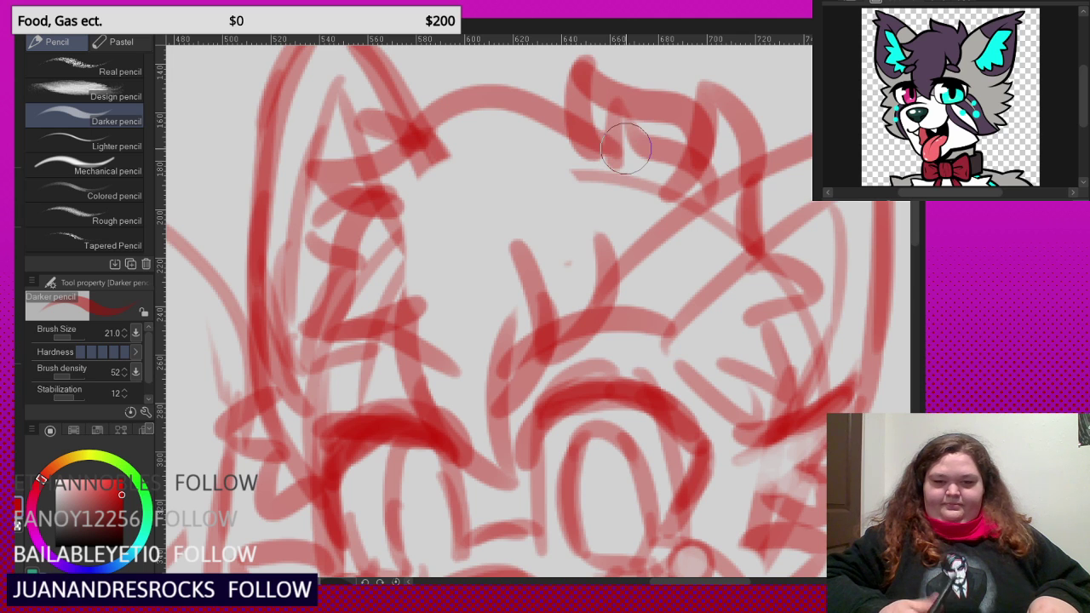
scroll(625, 149, down, 4)
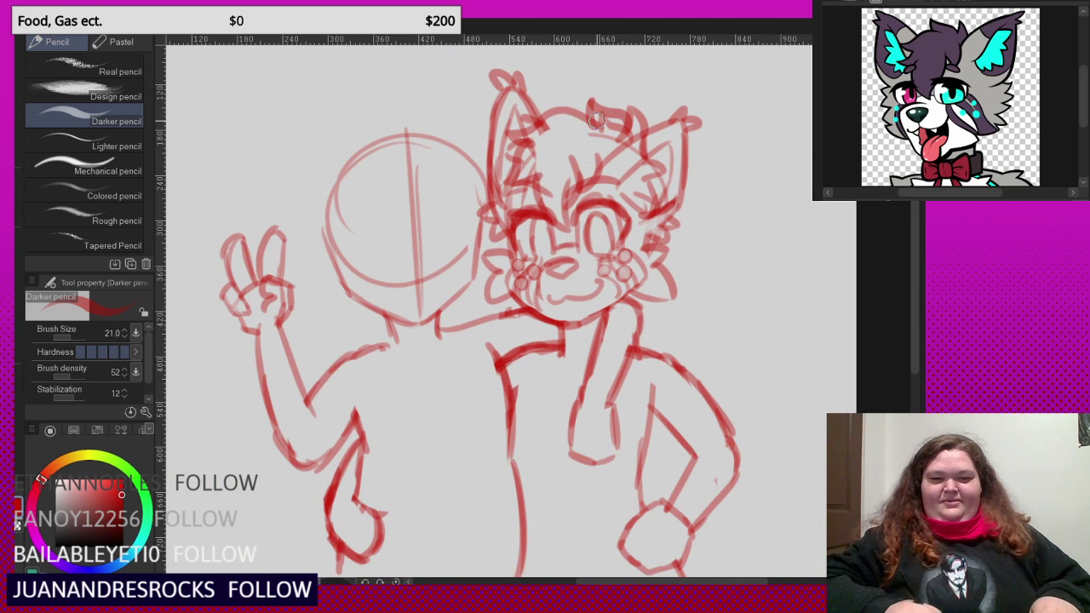
- Draw a collar band across the animal-eared figure's neck just below the chin
scroll(596, 120, down, 3)
scroll(591, 331, up, 2)
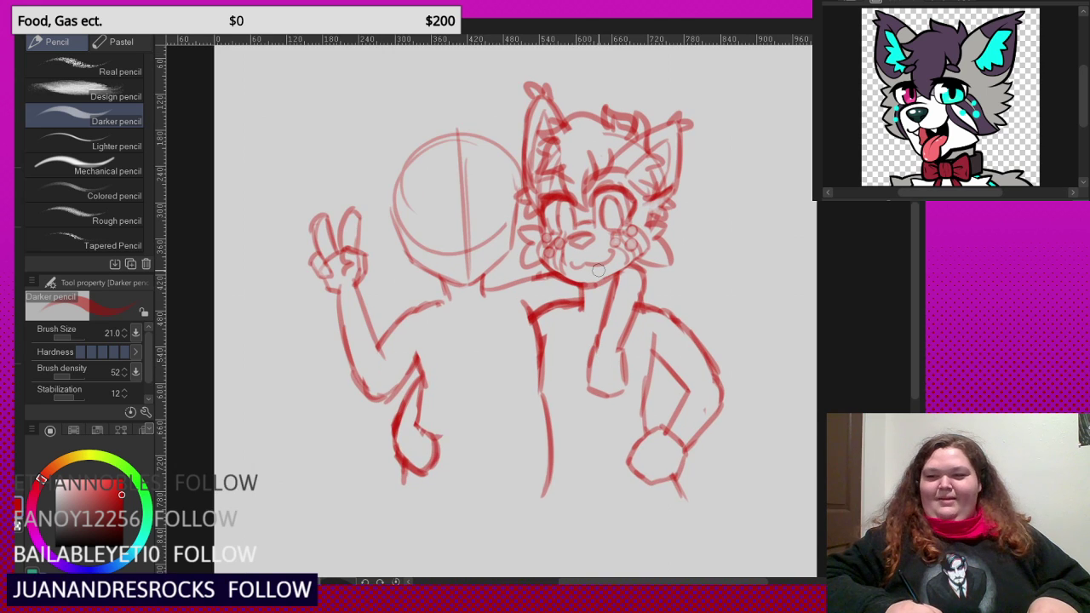
scroll(599, 270, down, 1)
scroll(591, 255, up, 5)
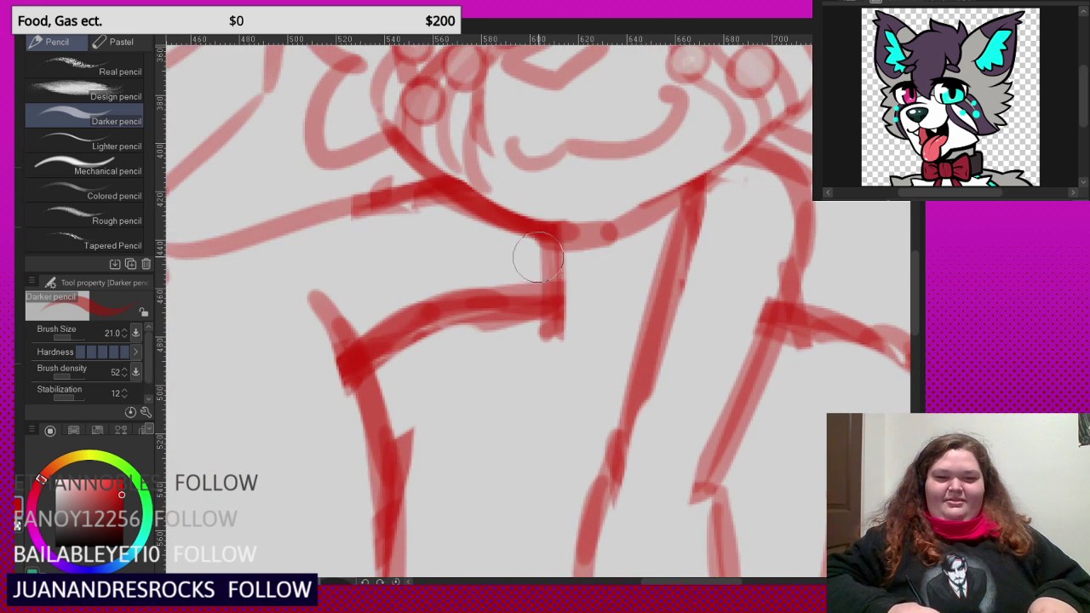
mouse_move(538, 258)
mouse_down()
mouse_move(672, 258)
mouse_move(546, 270)
mouse_move(532, 306)
mouse_move(607, 317)
mouse_move(656, 315)
mouse_up()
scroll(596, 295, up, 1)
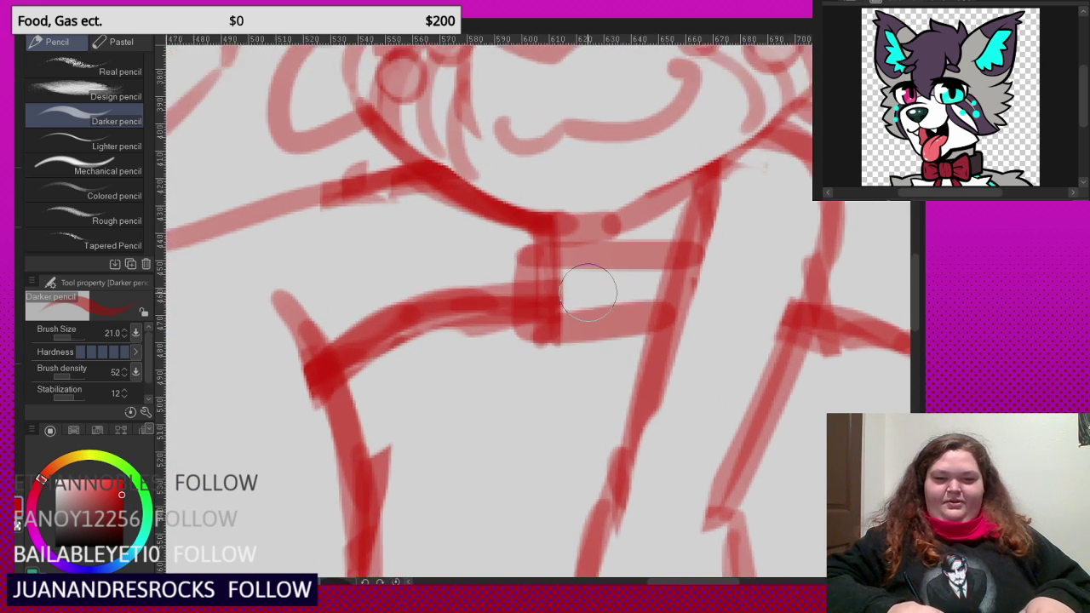
- Erase the stray neck line inside the animal-eared figure's collar and tidy the collar band's outline
scroll(587, 292, up, 1)
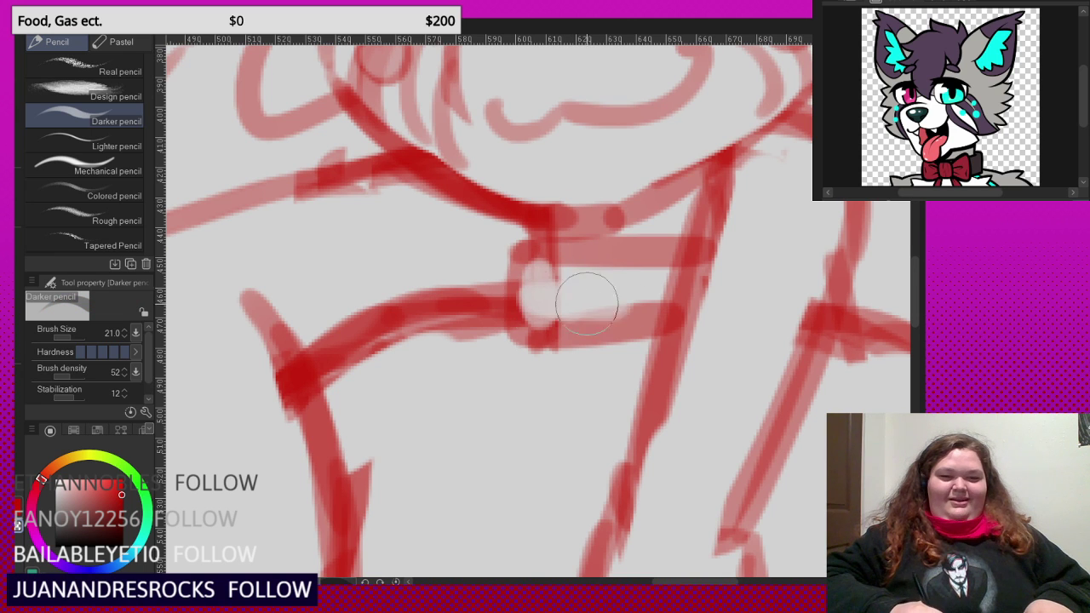
mouse_move(586, 304)
mouse_down()
mouse_move(652, 307)
mouse_move(590, 282)
mouse_move(631, 270)
mouse_move(667, 275)
mouse_move(662, 260)
mouse_move(688, 249)
mouse_move(519, 257)
mouse_move(517, 329)
mouse_move(669, 316)
mouse_up()
key(c)
scroll(635, 282, down, 3)
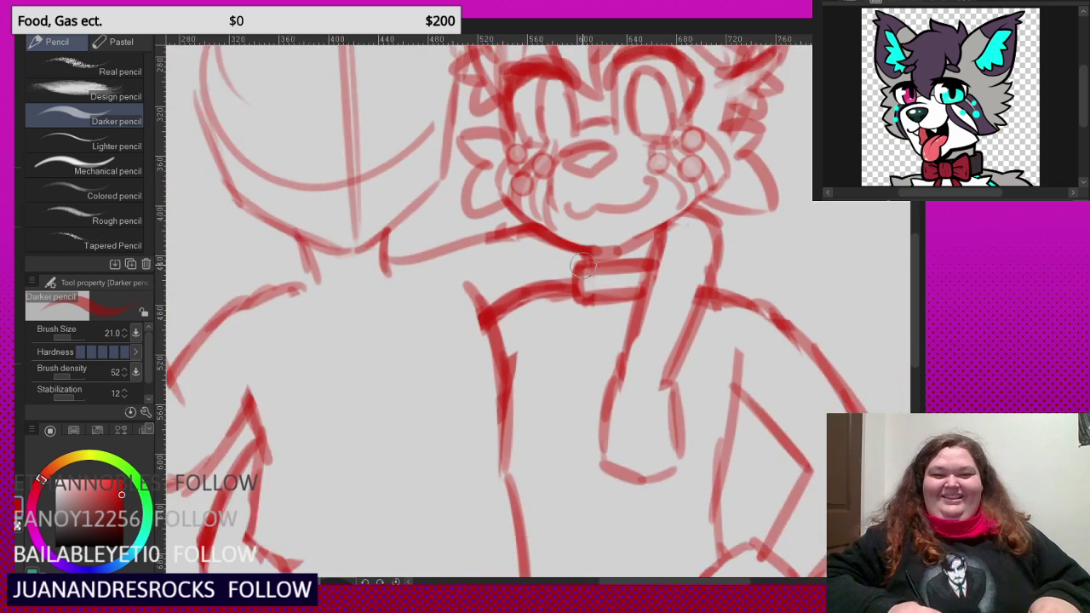
scroll(582, 267, up, 3)
scroll(647, 200, down, 3)
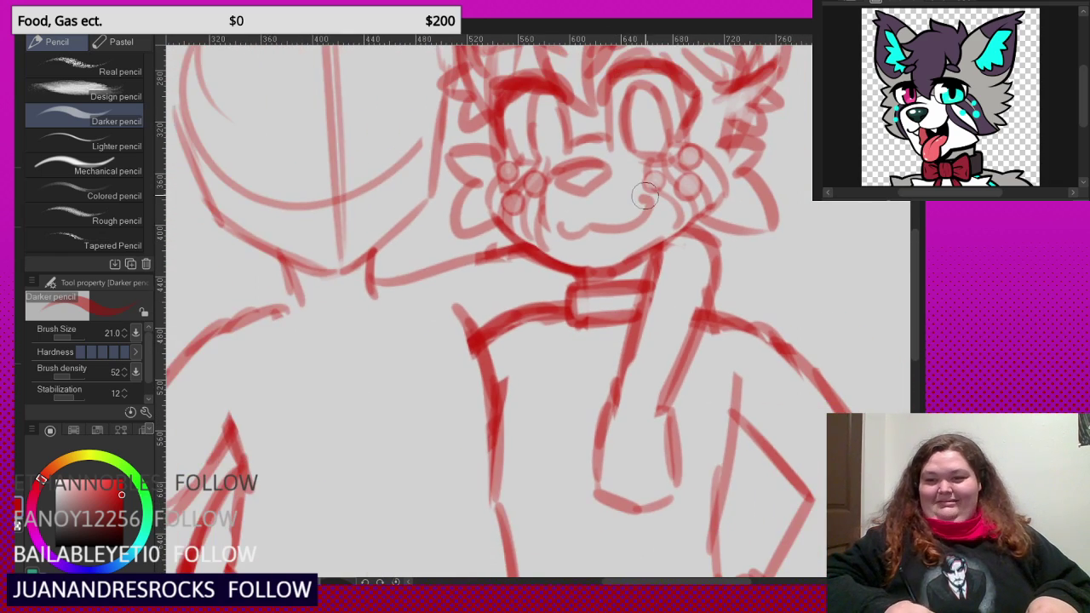
- Touch up the ends of the animal-eared figure's curved smile line
scroll(613, 203, up, 4)
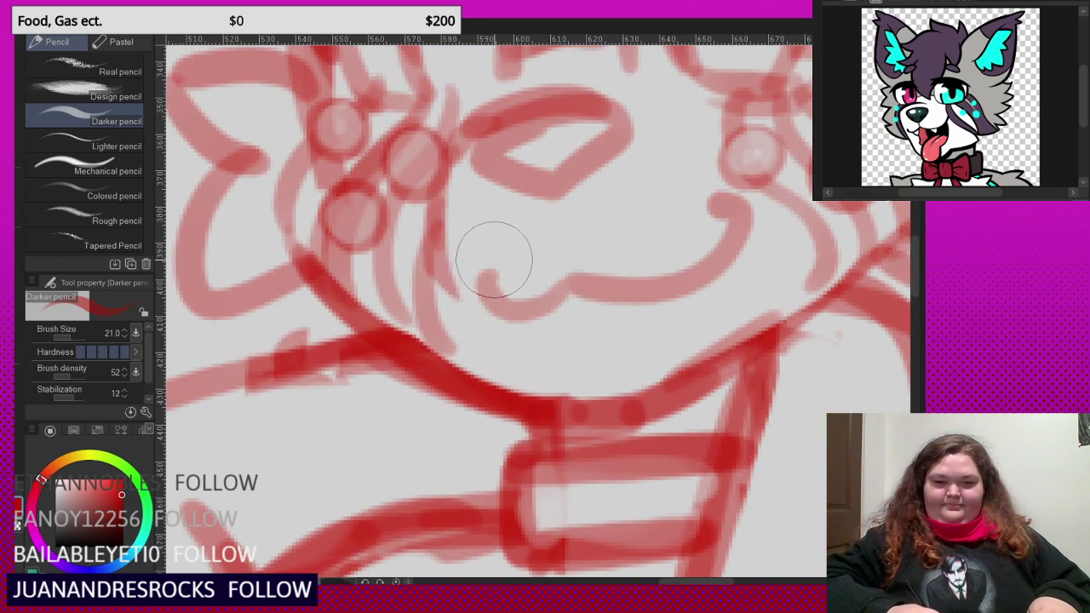
mouse_move(488, 275)
mouse_down()
mouse_move(559, 297)
mouse_move(638, 292)
mouse_move(723, 204)
mouse_up()
scroll(621, 285, down, 3)
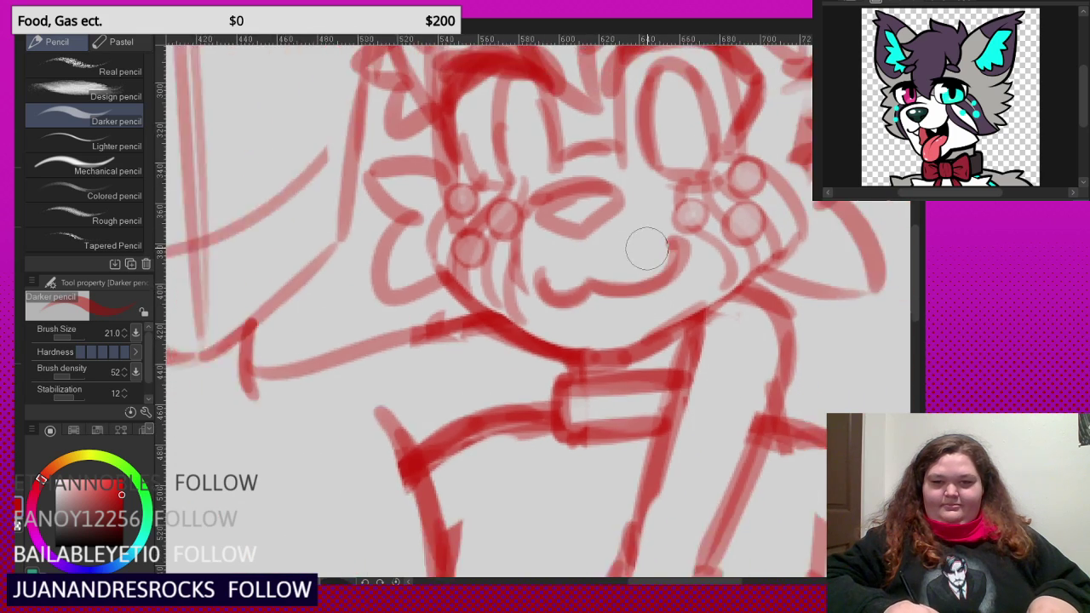
scroll(647, 248, down, 5)
scroll(587, 165, up, 2)
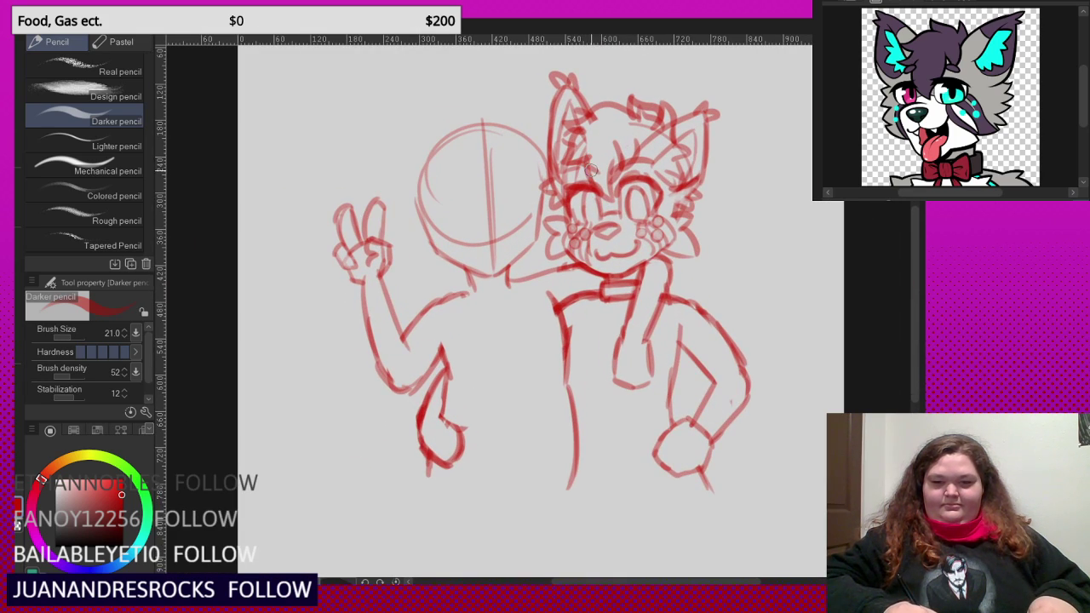
- Draw curved fur tufts from the animal-eared figure's left-hand shoulder down the side of the chest
scroll(596, 335, up, 5)
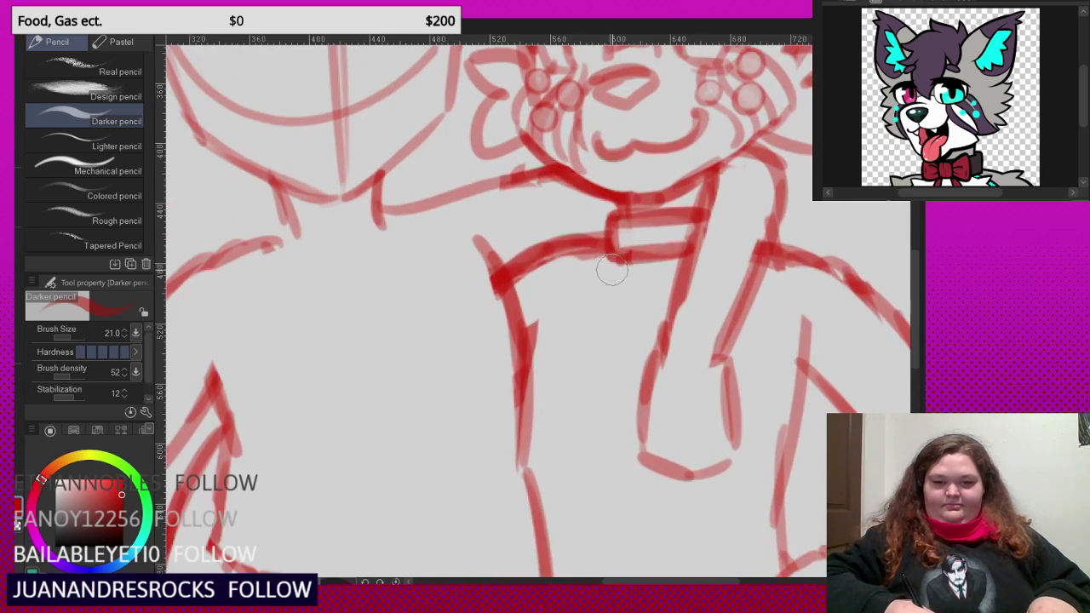
mouse_move(608, 267)
mouse_down()
mouse_move(537, 250)
mouse_move(565, 304)
mouse_up()
mouse_move(566, 301)
mouse_down()
mouse_move(495, 358)
mouse_move(535, 355)
mouse_move(505, 434)
mouse_move(551, 416)
mouse_up()
scroll(563, 361, up, 2)
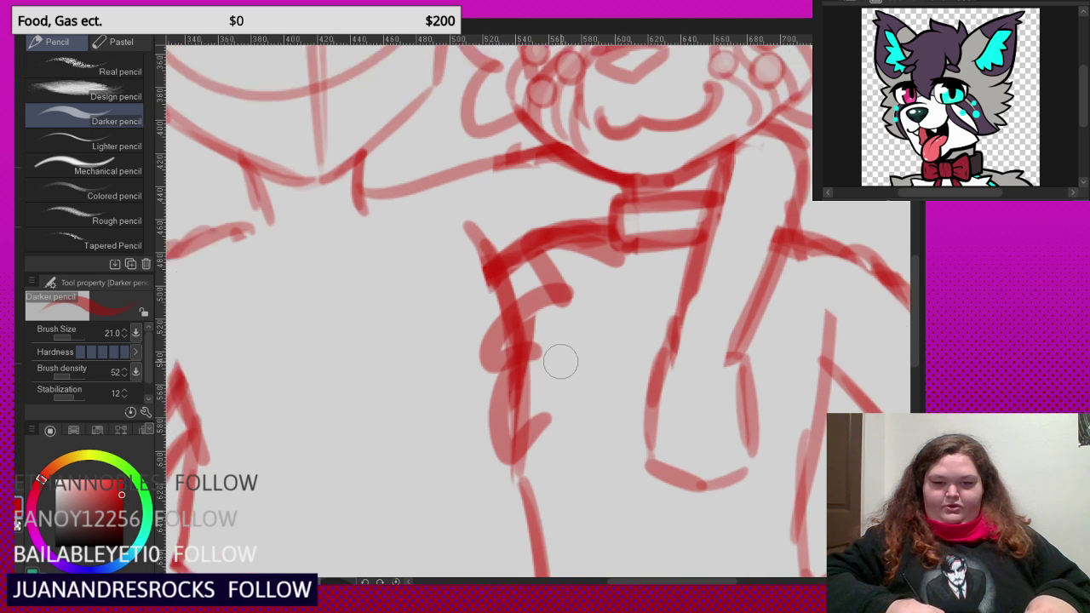
- Erase the old body line where it runs through the new fur tufts on the left-hand side of the chest
key(ctrl+z)
key(ctrl+z)
key(ctrl+z)
key(ctrl+z)
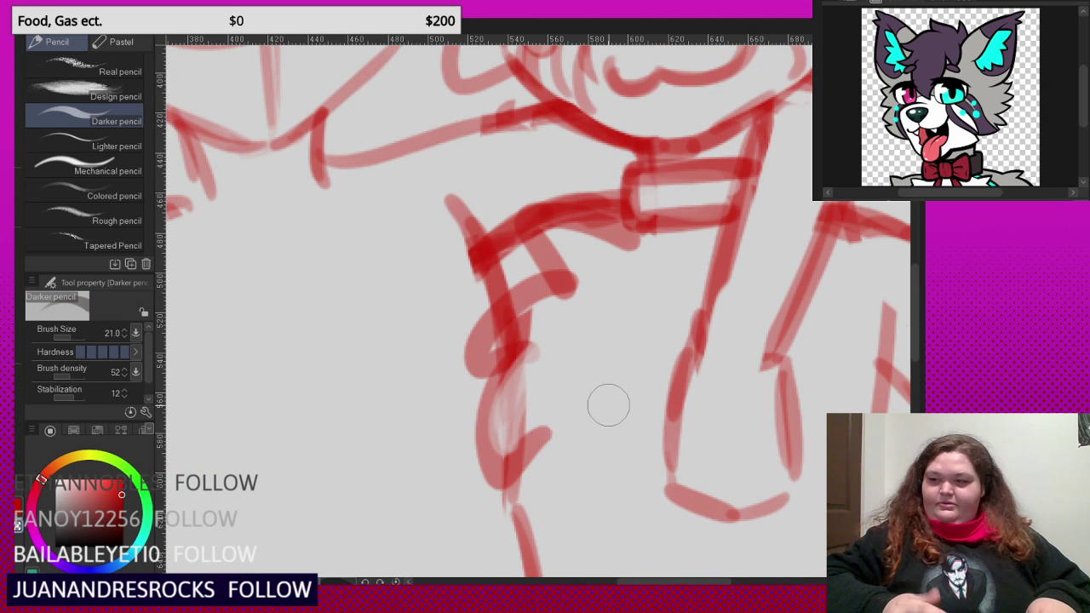
drag(499, 349, 613, 285)
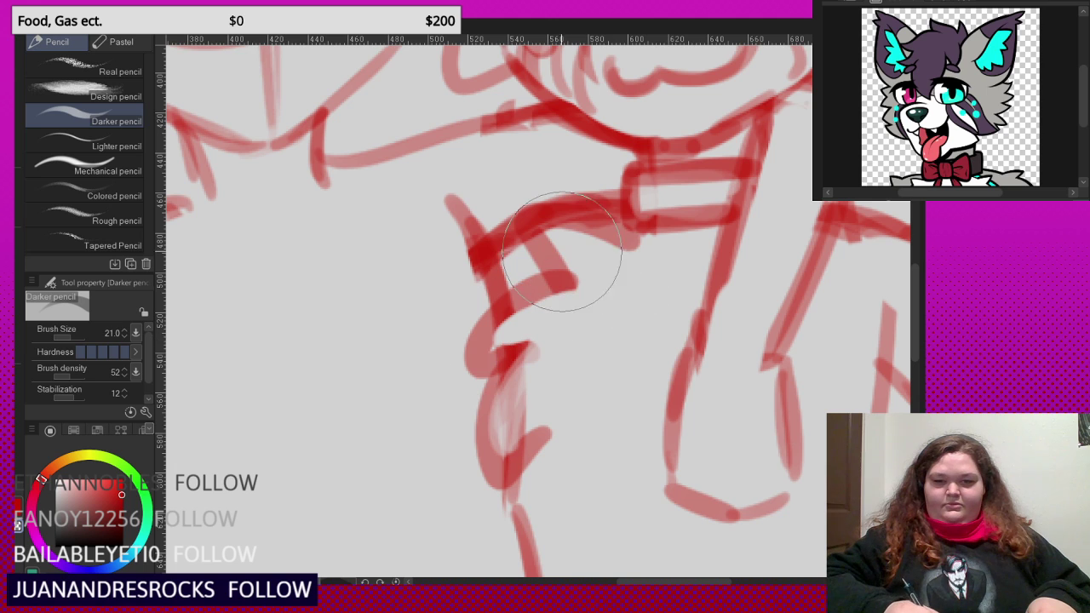
drag(560, 254, 639, 286)
drag(579, 368, 538, 420)
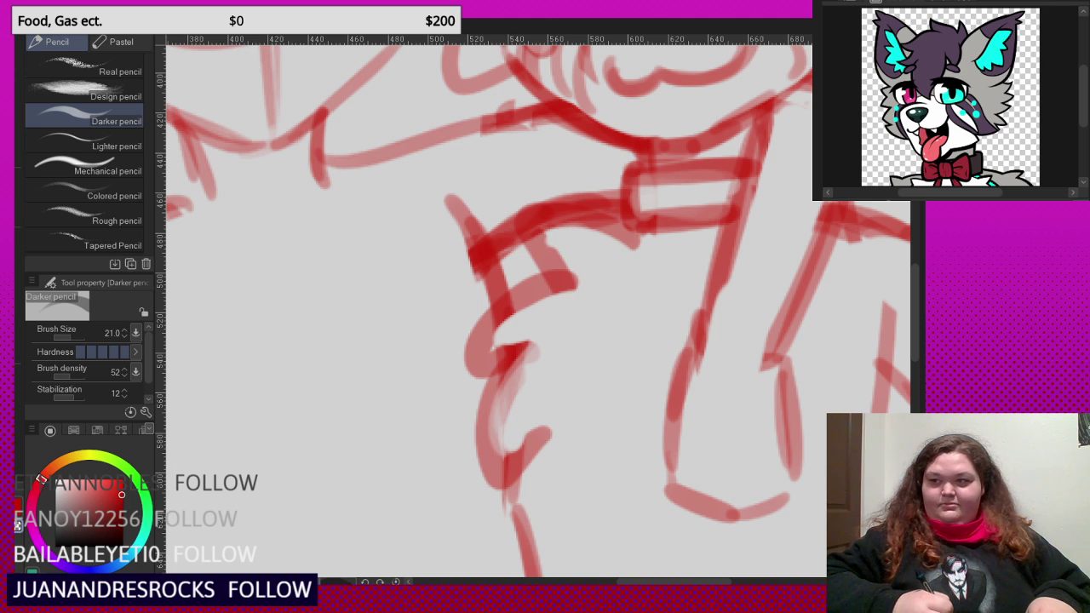
key(ctrl+z)
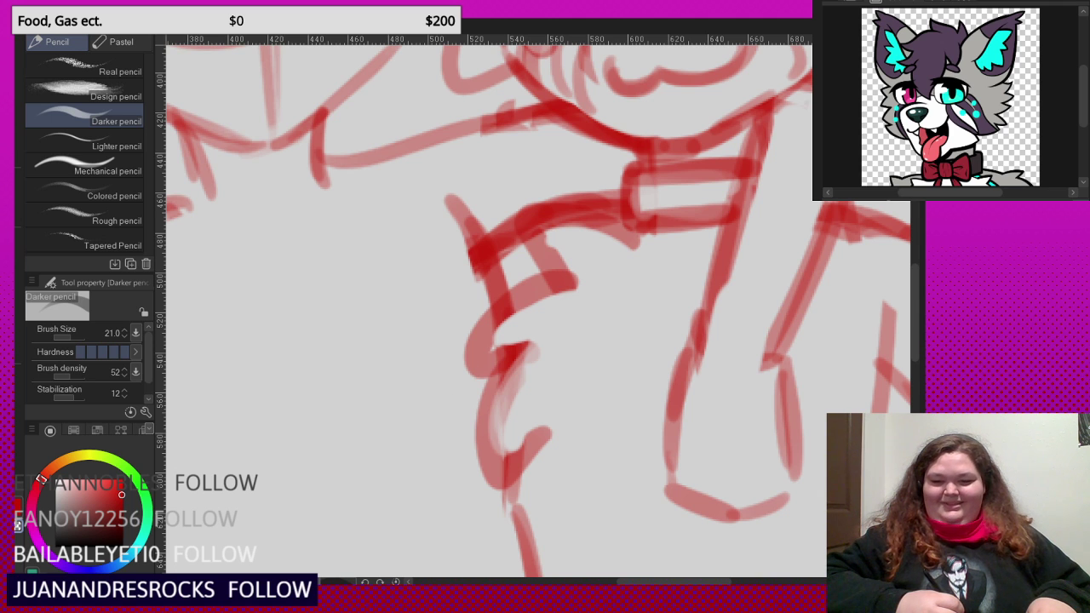
- Draw fur strands below the animal-eared figure's right-hand shoulder, between the draped hand and the upper arm
scroll(627, 252, down, 5)
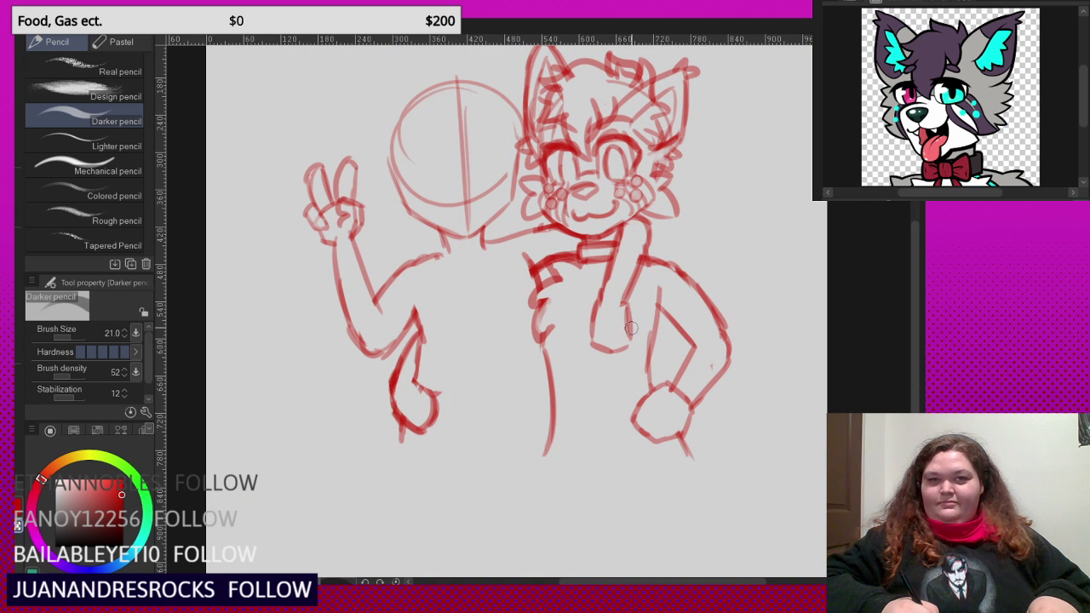
scroll(629, 333, up, 4)
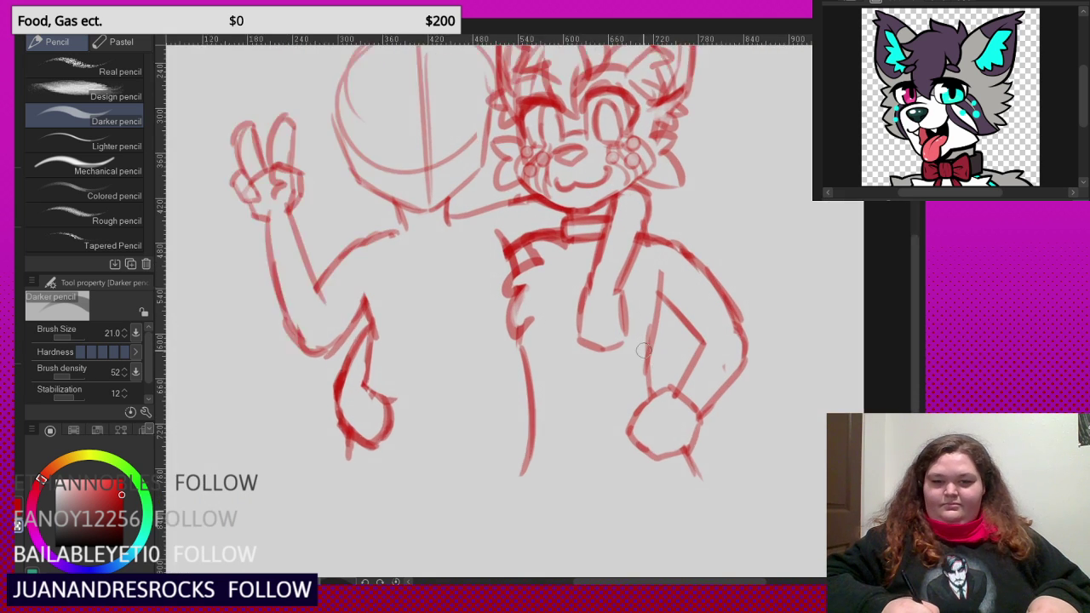
mouse_move(632, 269)
mouse_down()
mouse_move(642, 350)
mouse_move(661, 342)
mouse_move(650, 319)
mouse_up()
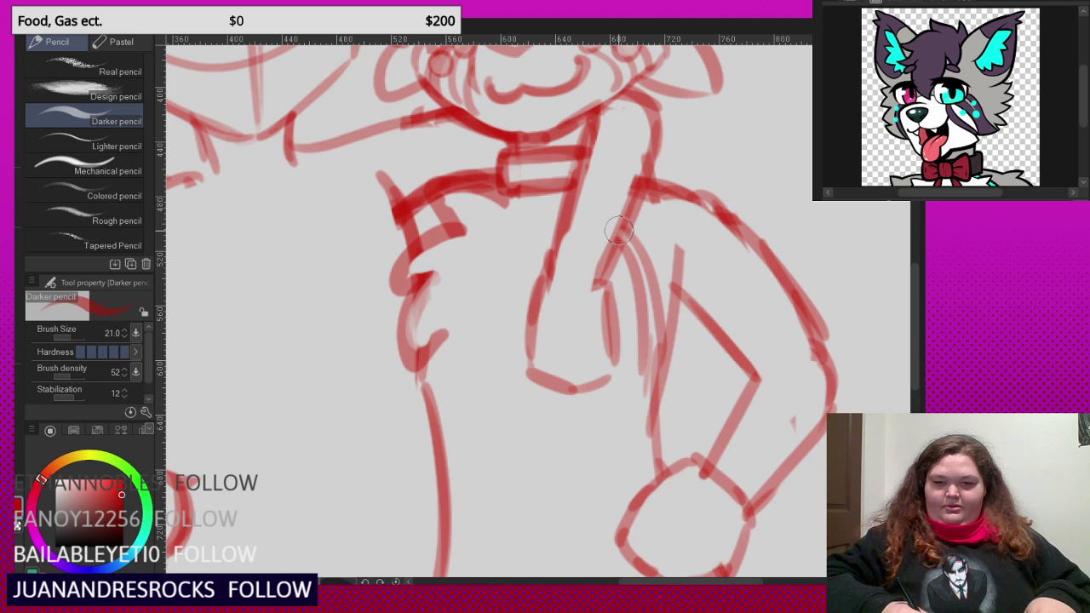
drag(619, 230, 626, 273)
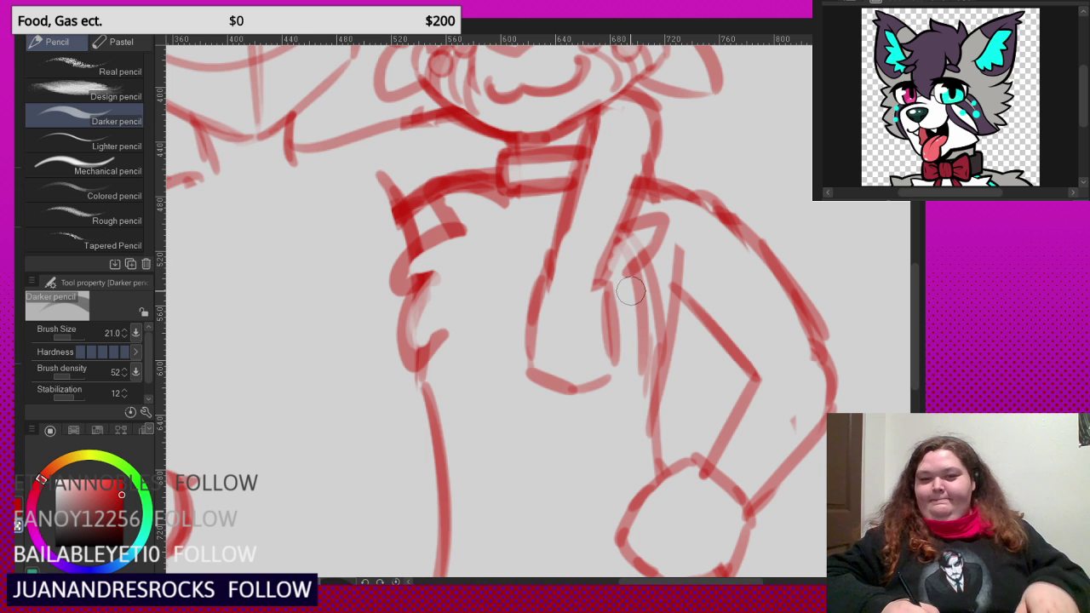
scroll(596, 247, down, 3)
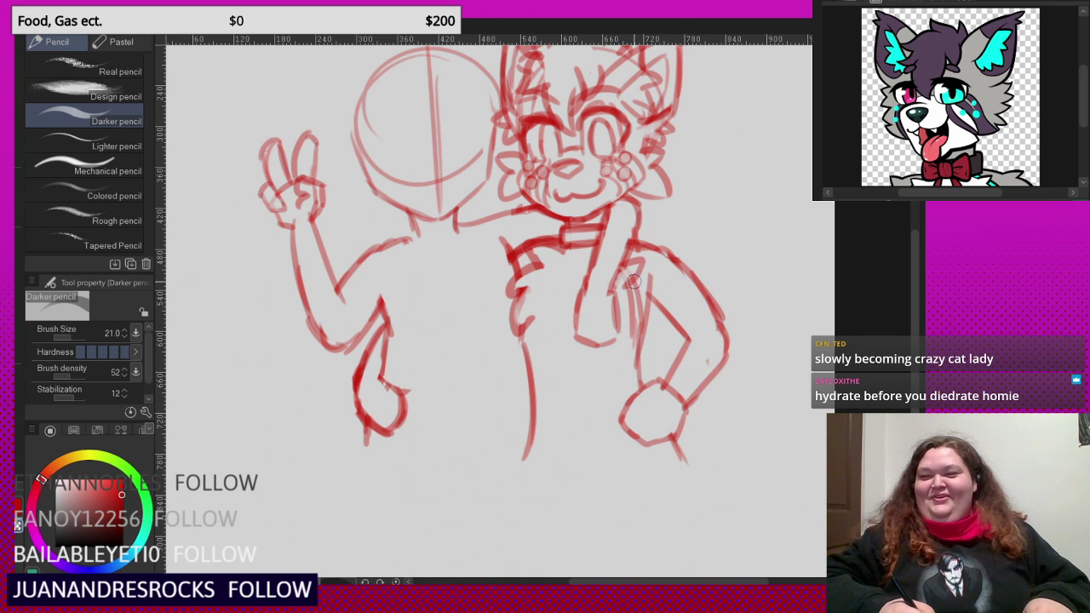
scroll(635, 285, down, 3)
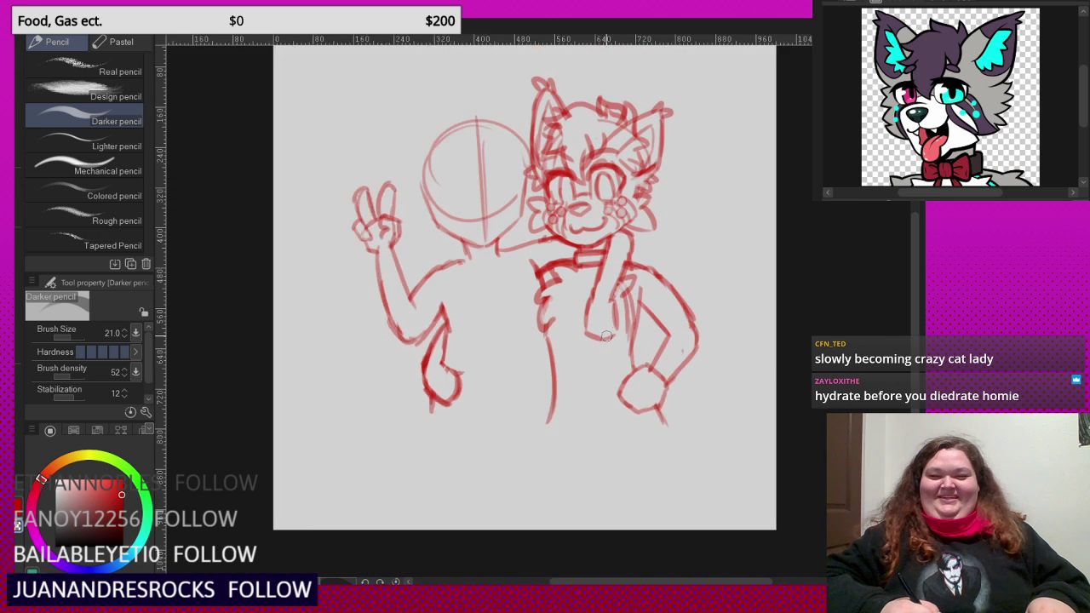
- Draw a small jagged fur mark on the animal-eared figure's lower torso, beside the left-hand body line
scroll(608, 324, up, 2)
scroll(566, 375, up, 3)
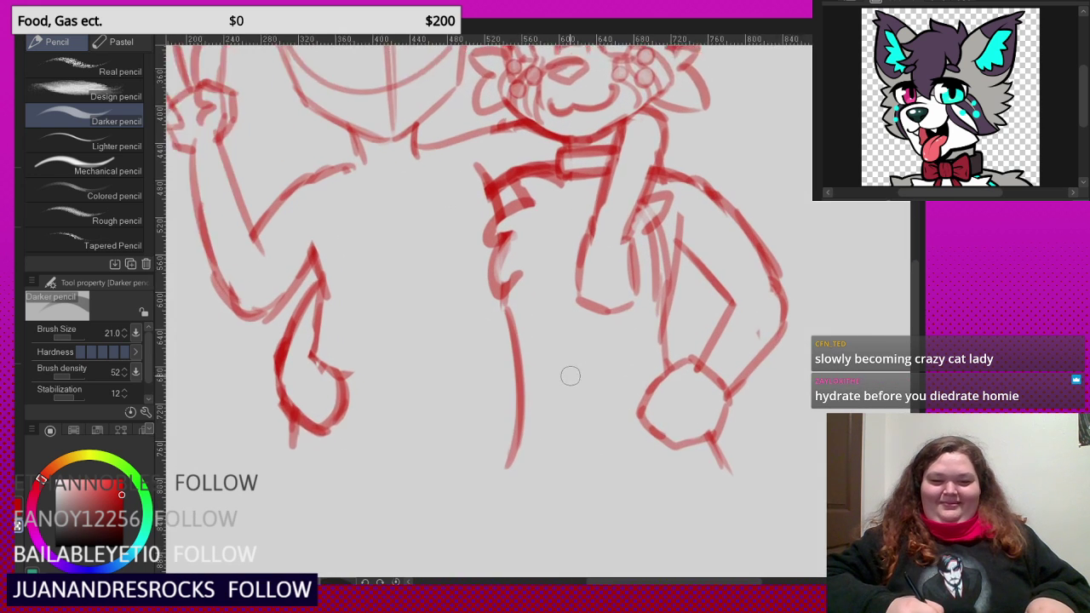
mouse_move(543, 349)
mouse_down()
mouse_move(528, 395)
mouse_move(550, 400)
mouse_move(541, 459)
mouse_up()
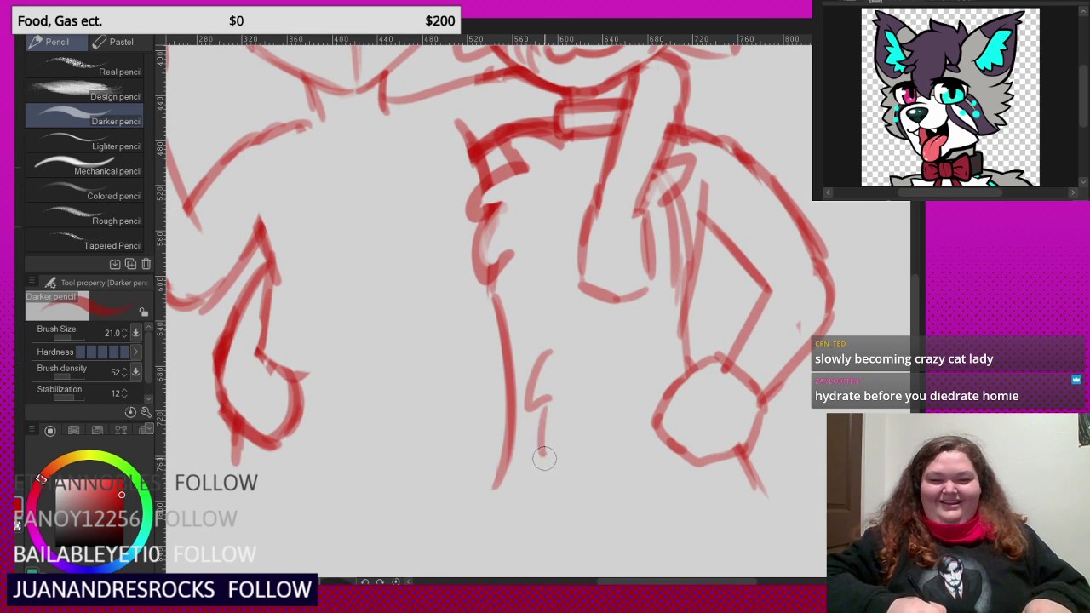
scroll(576, 383, down, 4)
scroll(699, 375, up, 5)
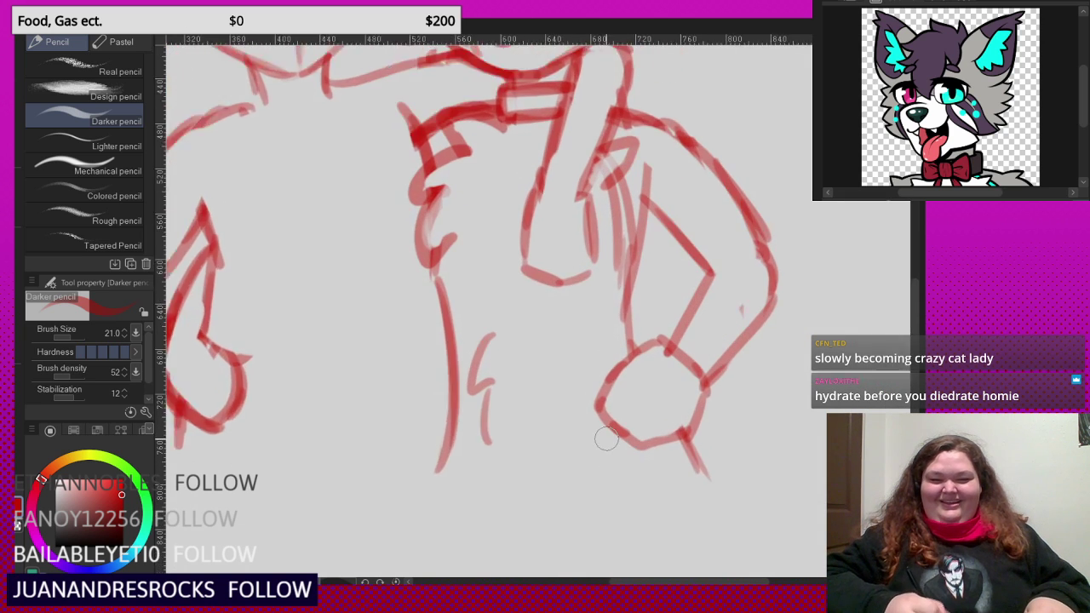
drag(583, 371, 589, 454)
drag(571, 406, 712, 480)
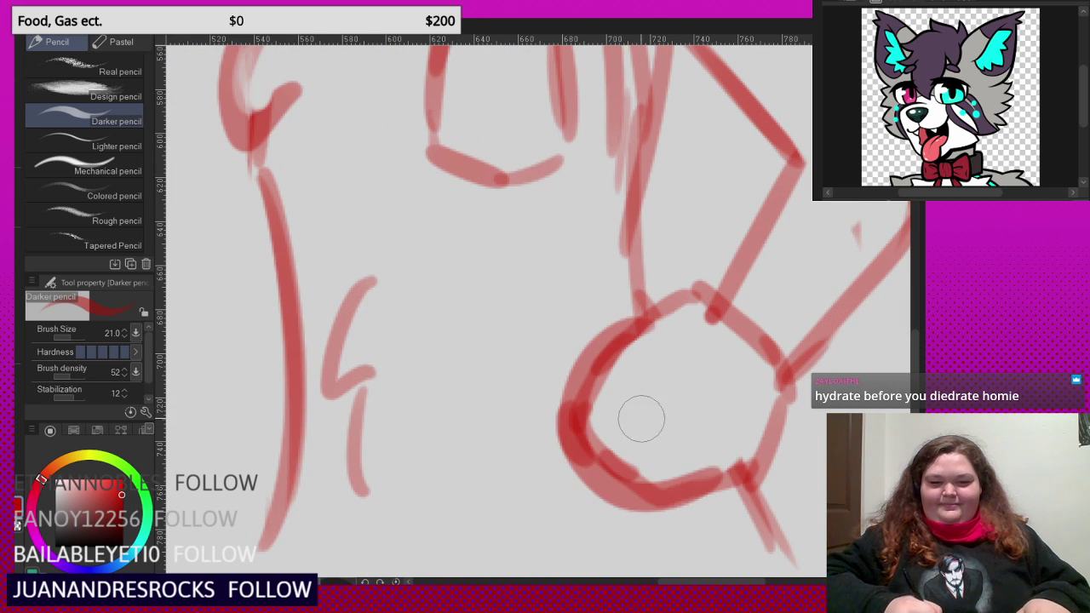
key(ctrl+z)
key(ctrl+z)
- Draw rounded curled fingers on the animal-eared figure's hand at the hip and erase the old outline inside them
mouse_move(639, 316)
mouse_down()
mouse_move(597, 331)
mouse_move(615, 415)
mouse_up()
mouse_move(659, 361)
mouse_down()
mouse_move(619, 386)
mouse_move(586, 457)
mouse_up()
mouse_move(614, 389)
mouse_down()
mouse_move(614, 472)
mouse_move(668, 468)
mouse_up()
mouse_move(699, 407)
mouse_down()
mouse_move(660, 474)
mouse_move(750, 453)
mouse_up()
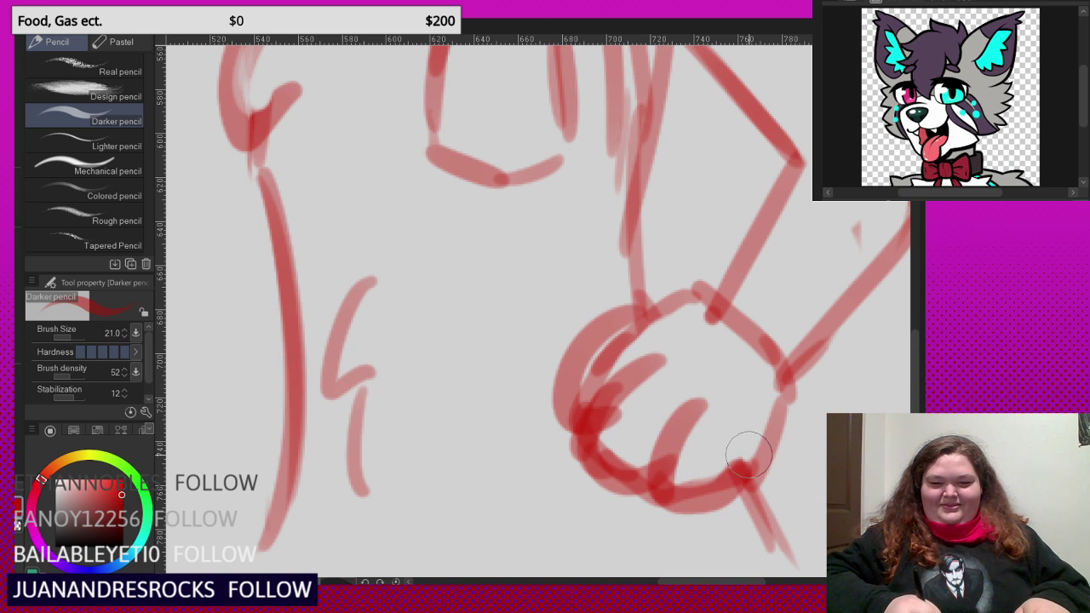
key(c)
mouse_move(624, 387)
mouse_down()
mouse_move(632, 461)
mouse_move(605, 447)
mouse_move(679, 362)
mouse_move(642, 443)
mouse_move(605, 421)
mouse_move(614, 368)
mouse_move(595, 390)
mouse_move(662, 326)
mouse_move(615, 351)
mouse_move(597, 381)
mouse_move(684, 313)
mouse_up()
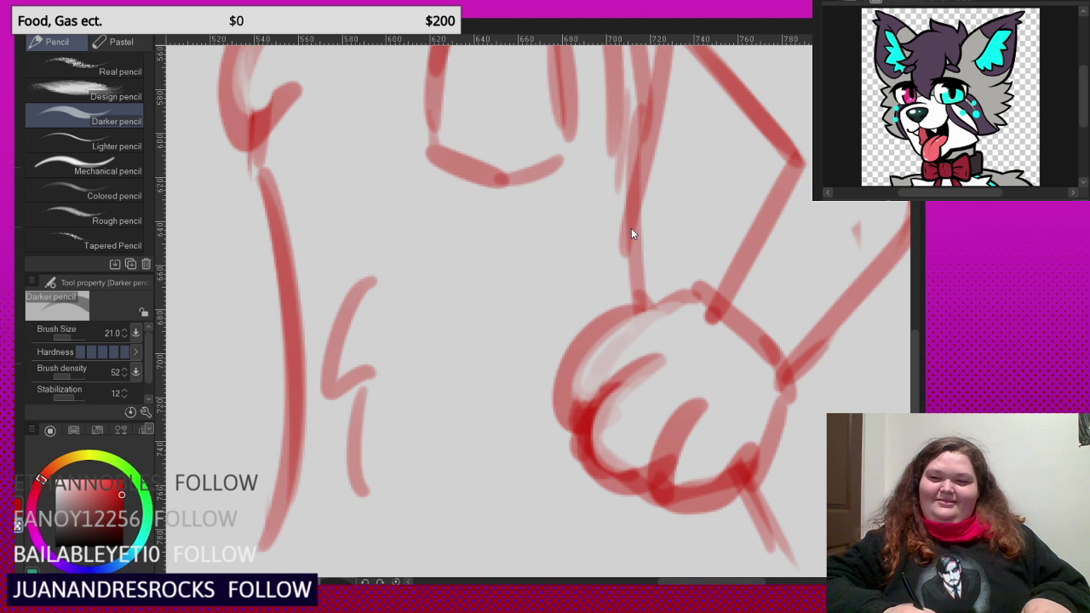
- Draw a curved wrist line above the animal-eared figure's hip hand, joined to the strengthened inner arm line
scroll(630, 225, up, 1)
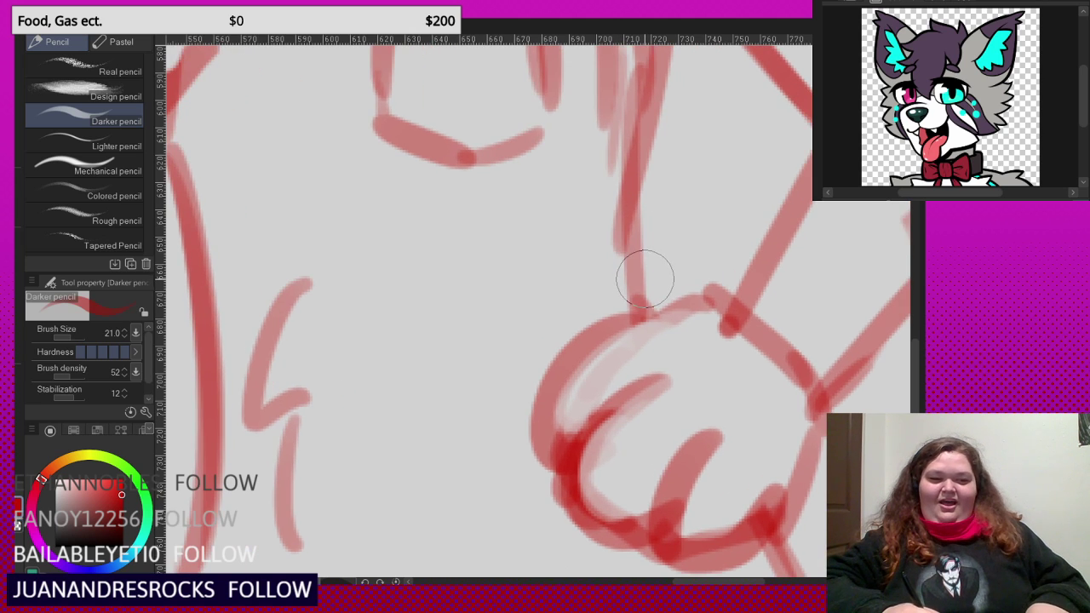
mouse_move(630, 271)
mouse_down()
mouse_move(726, 307)
mouse_move(685, 282)
mouse_move(639, 309)
mouse_up()
drag(638, 309, 626, 210)
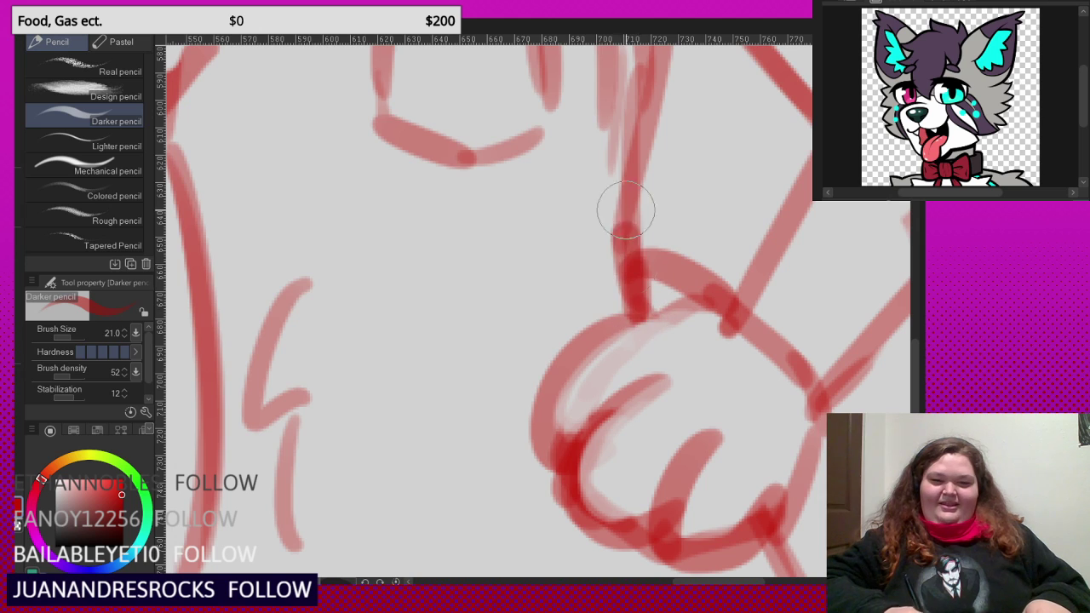
scroll(626, 212, down, 6)
scroll(664, 305, up, 2)
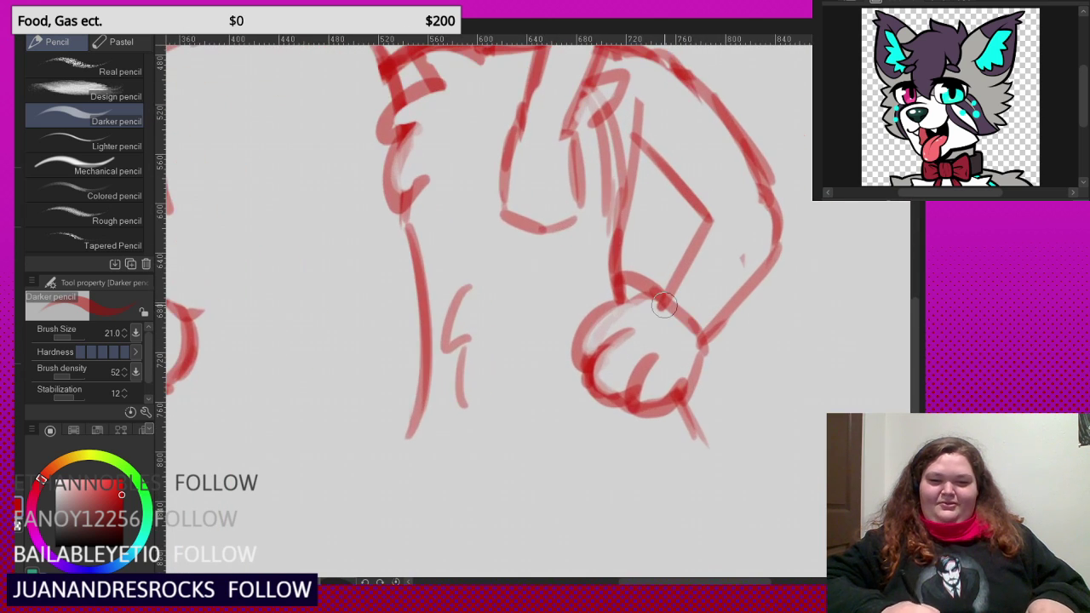
- Erase the overlapping lines on the plain-headed figure's raised arm at the elbow and along the outer wrist
scroll(596, 289, down, 3)
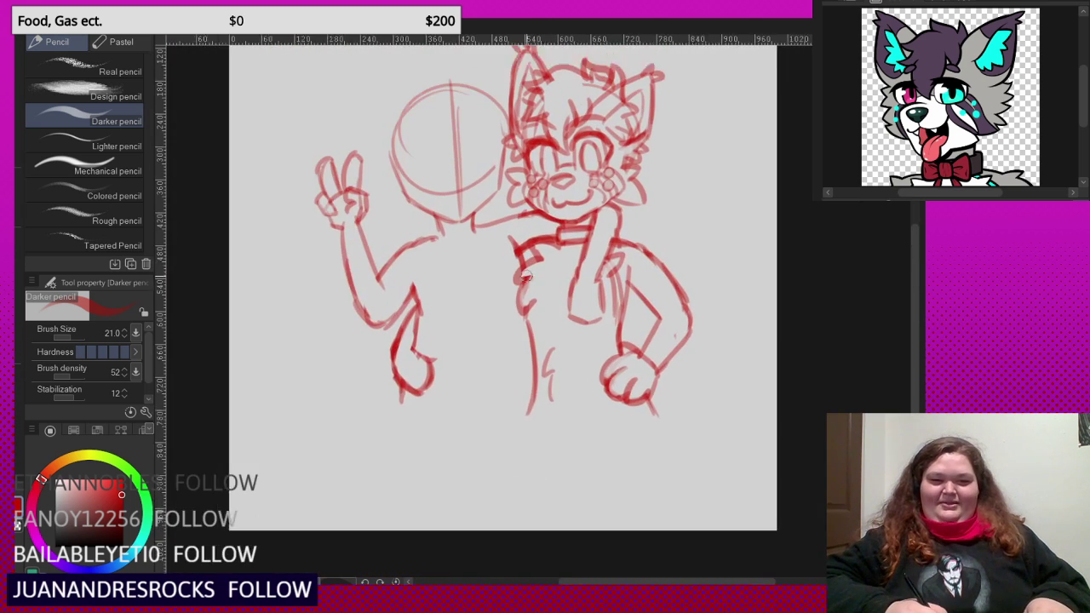
scroll(525, 277, up, 5)
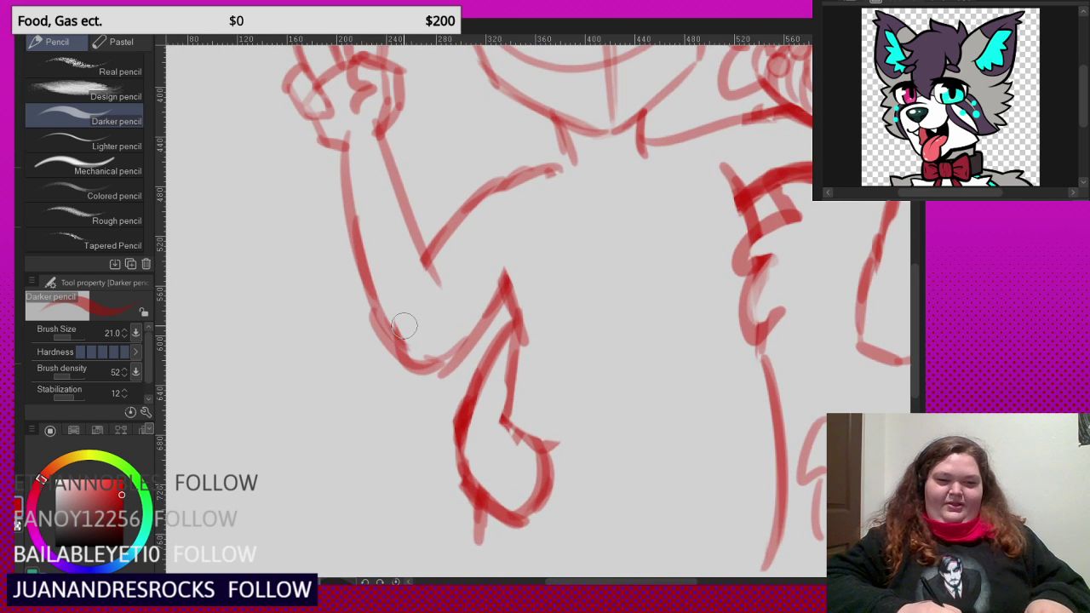
key(c)
drag(405, 326, 407, 341)
mouse_move(390, 300)
mouse_down()
mouse_move(392, 331)
mouse_move(361, 305)
mouse_move(412, 369)
mouse_up()
drag(367, 143, 383, 197)
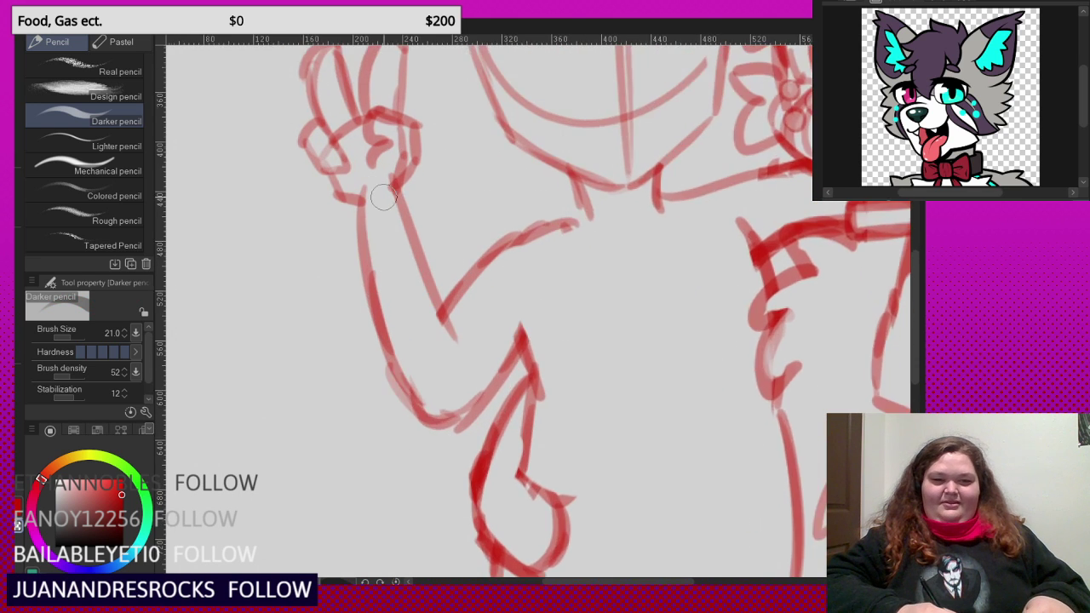
- Redraw the outer forearm line of the raised arm up to the hand and clean away the old wrist lines
scroll(383, 197, up, 2)
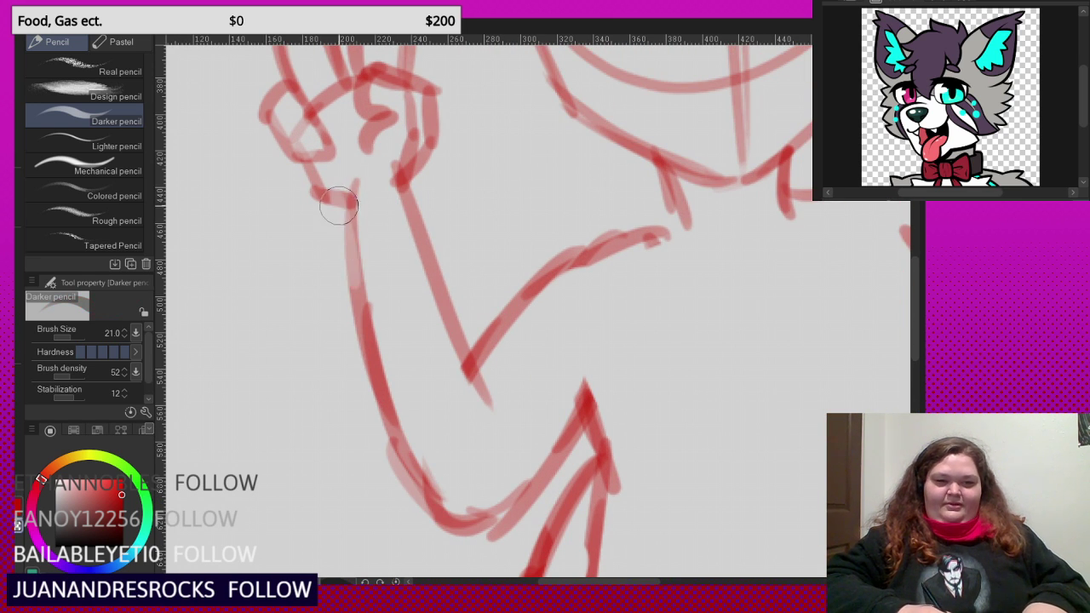
key(c)
mouse_move(336, 194)
mouse_down()
mouse_move(357, 286)
mouse_move(344, 194)
mouse_move(366, 258)
mouse_up()
key(c)
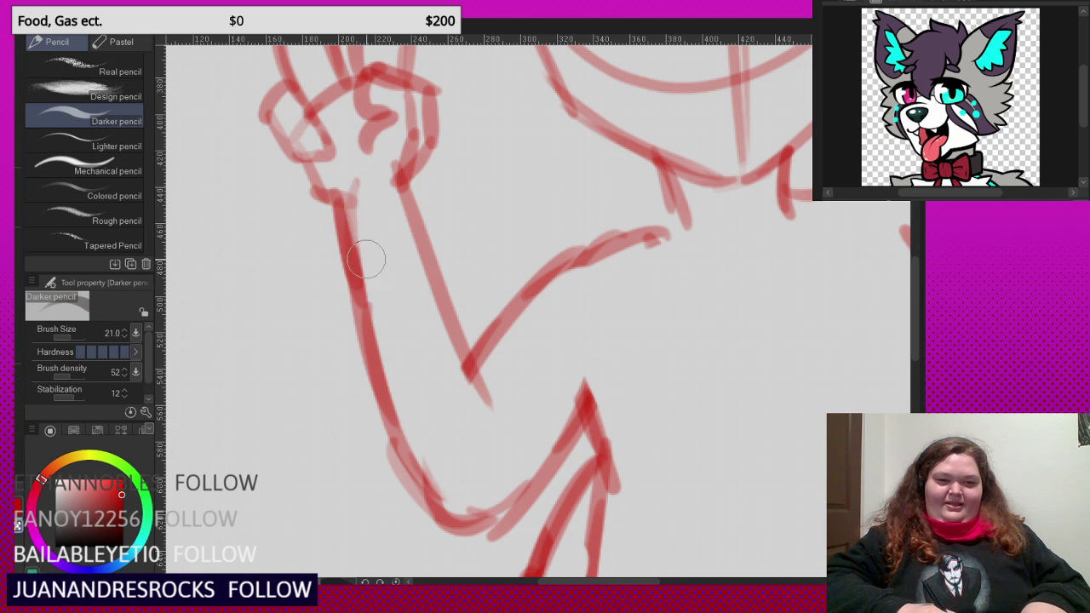
drag(349, 175, 357, 228)
drag(403, 146, 396, 92)
- Draw two diagonal bands across the wrist of the plain-headed figure's raised arm
key(c)
drag(410, 172, 321, 247)
mouse_move(411, 210)
mouse_down()
mouse_move(330, 292)
mouse_move(345, 308)
mouse_up()
scroll(395, 269, down, 2)
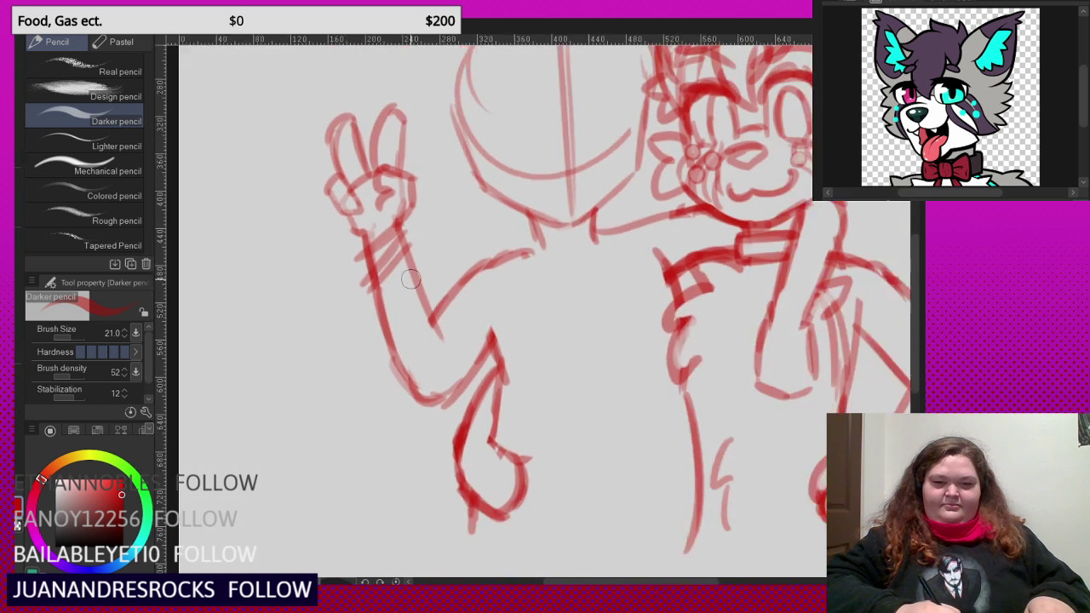
scroll(410, 279, down, 3)
scroll(540, 284, up, 3)
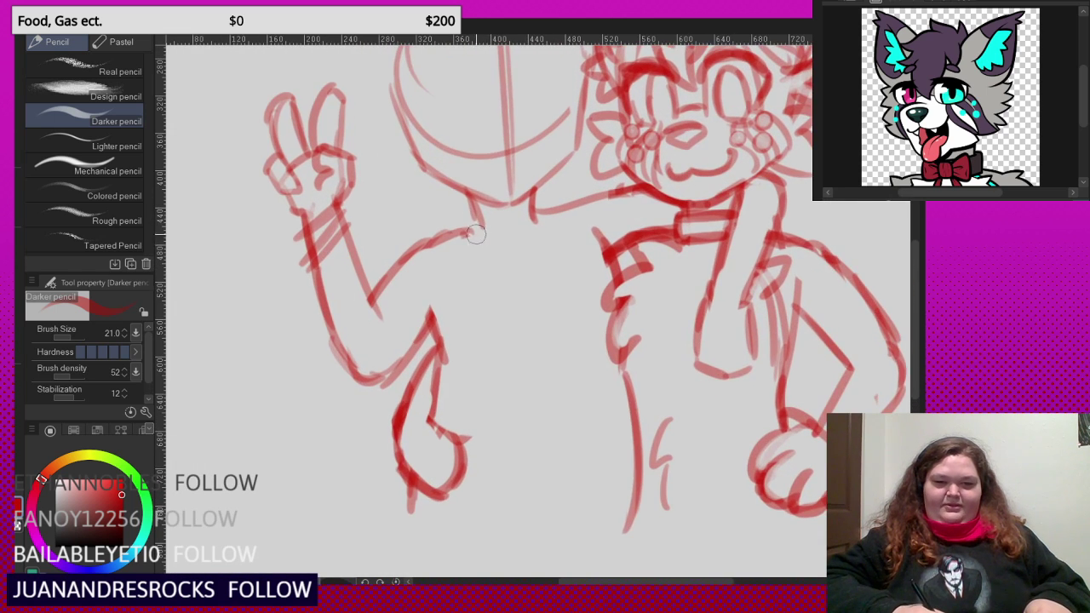
- Draw a collar band around the plain-headed figure's neck, with curved ends joining the shoulder lines
scroll(475, 234, up, 2)
mouse_move(453, 206)
mouse_down()
mouse_move(552, 192)
mouse_move(557, 223)
mouse_up()
mouse_move(451, 195)
mouse_down()
mouse_move(469, 242)
mouse_move(576, 223)
mouse_up()
drag(582, 186, 581, 221)
mouse_move(574, 220)
mouse_down()
mouse_move(531, 228)
mouse_move(504, 271)
mouse_up()
- Draw two vertical straps over the plain-headed figure's collar and erase the overlapping lines inside them
scroll(492, 213, up, 2)
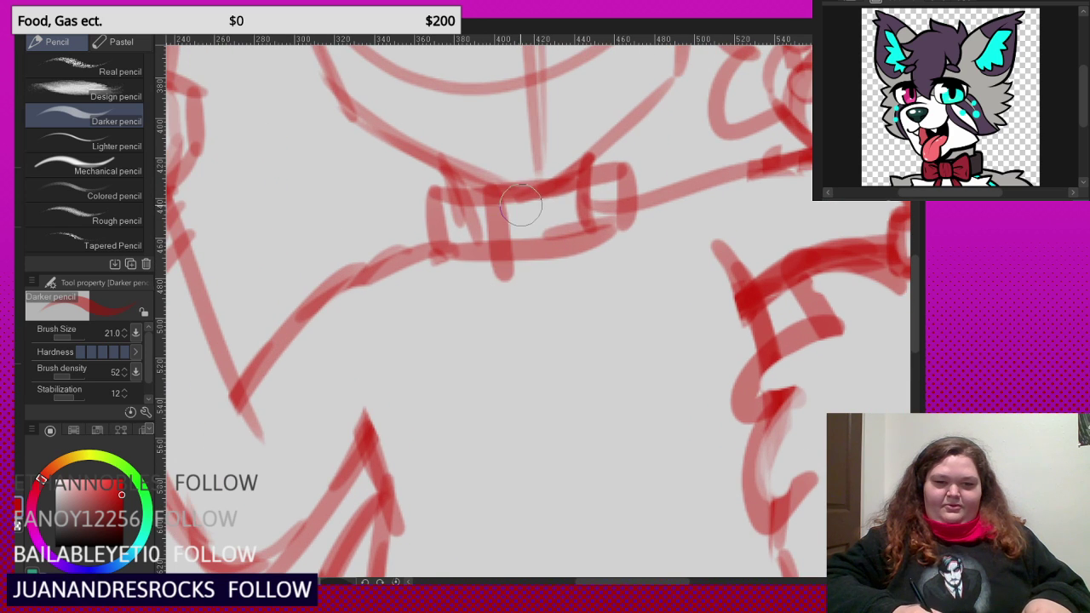
drag(515, 197, 519, 266)
mouse_move(569, 189)
mouse_down()
mouse_move(573, 263)
mouse_move(588, 257)
mouse_up()
key(c)
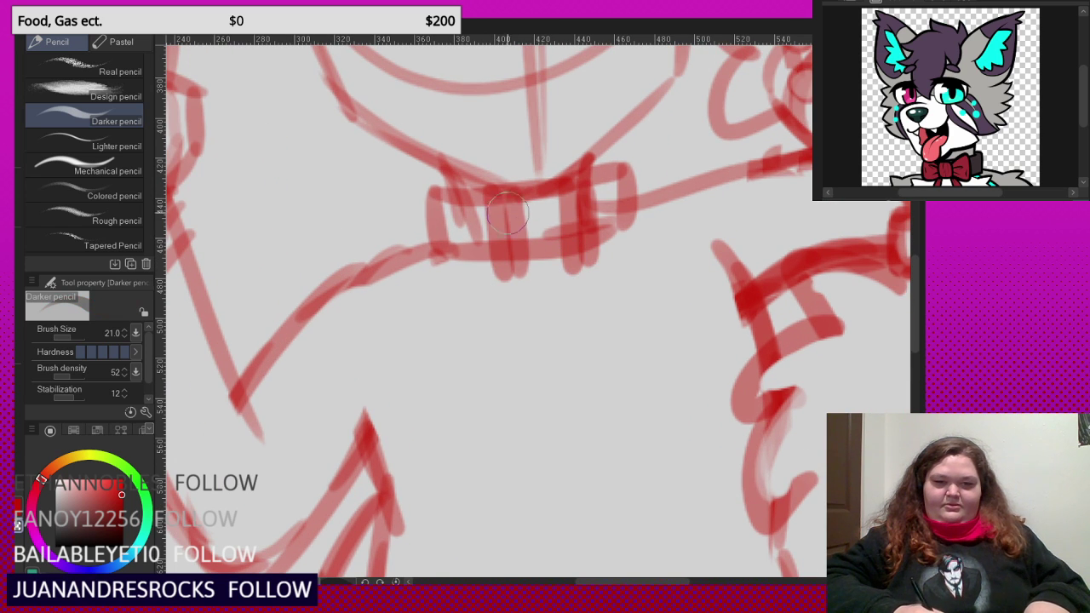
drag(507, 198, 508, 274)
drag(580, 184, 577, 268)
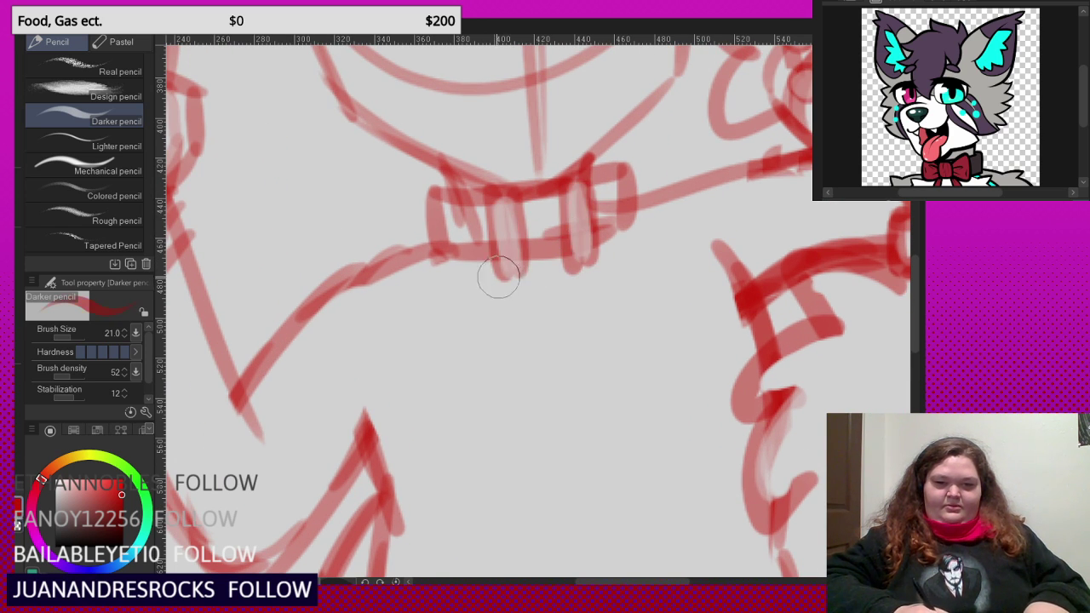
scroll(519, 245, down, 5)
scroll(511, 241, up, 2)
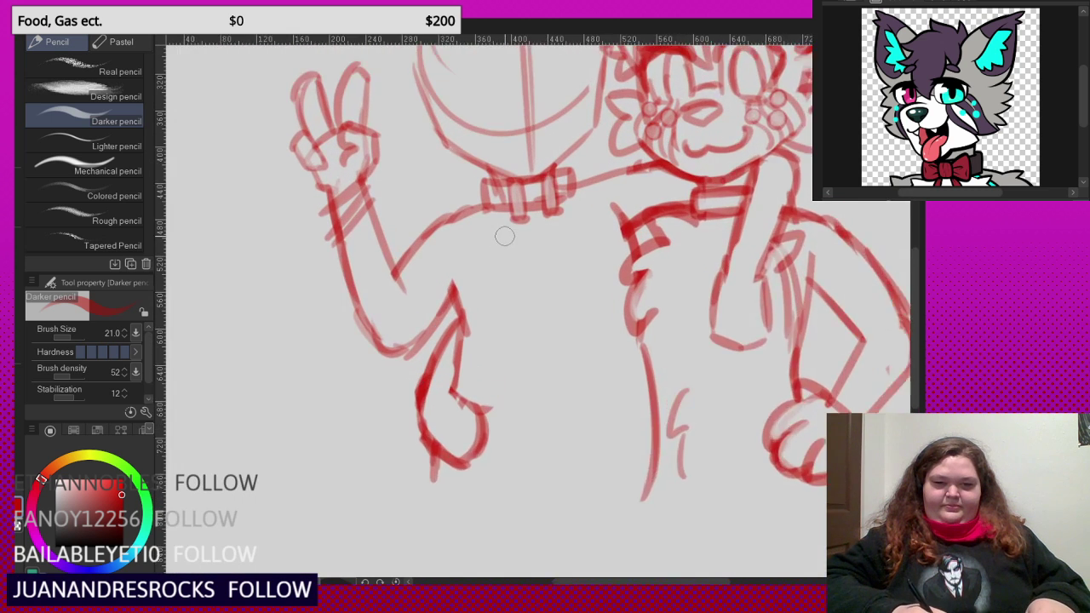
scroll(504, 236, up, 1)
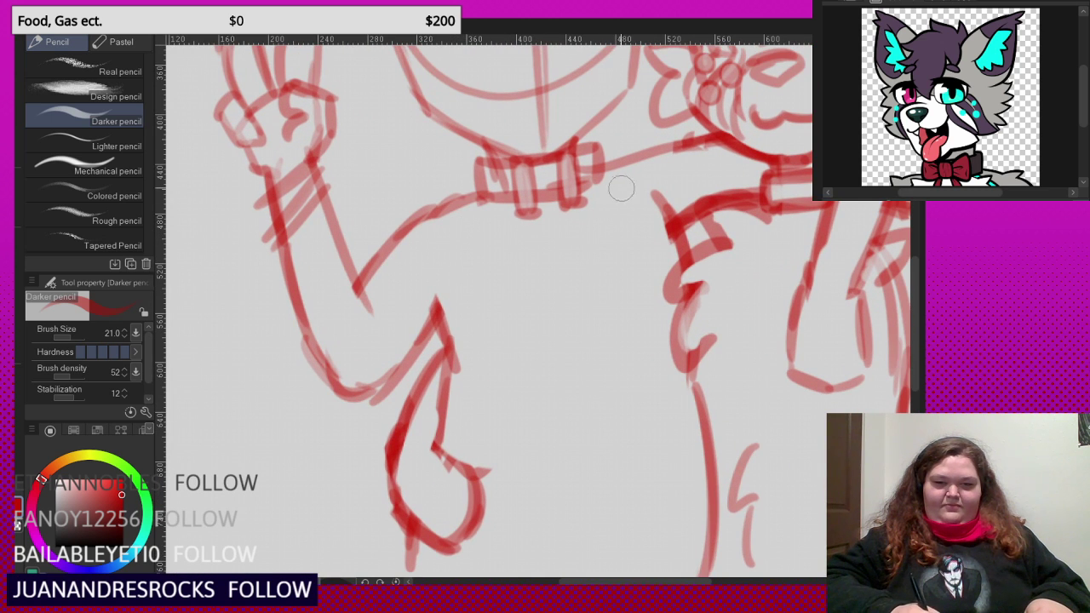
- Sketch a curved neckline under the plain-headed figure's collar, a line from shoulder to elbow, and a short line above the animal-eared figure's shoulder
mouse_move(455, 200)
mouse_down()
mouse_move(527, 243)
mouse_move(616, 234)
mouse_move(631, 177)
mouse_move(618, 239)
mouse_up()
scroll(398, 292, up, 1)
drag(351, 246, 423, 361)
mouse_move(375, 287)
mouse_down()
mouse_move(430, 361)
mouse_move(465, 325)
mouse_move(419, 381)
mouse_up()
drag(420, 381, 351, 257)
scroll(601, 247, down, 1)
scroll(706, 176, up, 1)
drag(685, 162, 705, 210)
drag(678, 142, 692, 176)
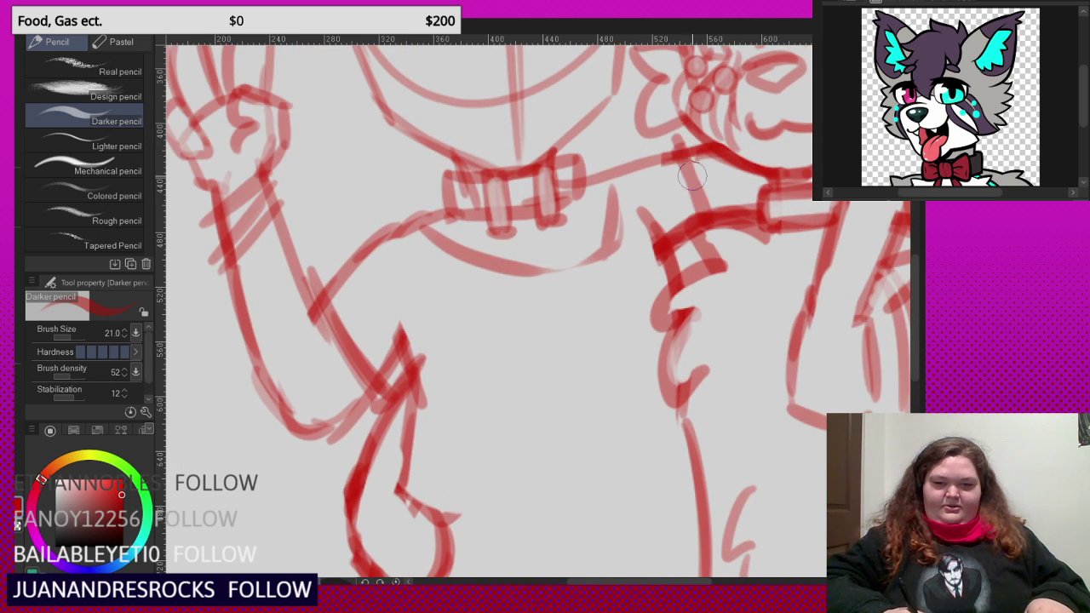
- Reshape the plain-headed figure's neckline into a pointed bandana shape and strengthen the shoulder lines on both sides of it
mouse_move(604, 178)
mouse_down()
mouse_move(577, 262)
mouse_move(538, 272)
mouse_up()
drag(480, 254, 582, 285)
drag(603, 202, 584, 271)
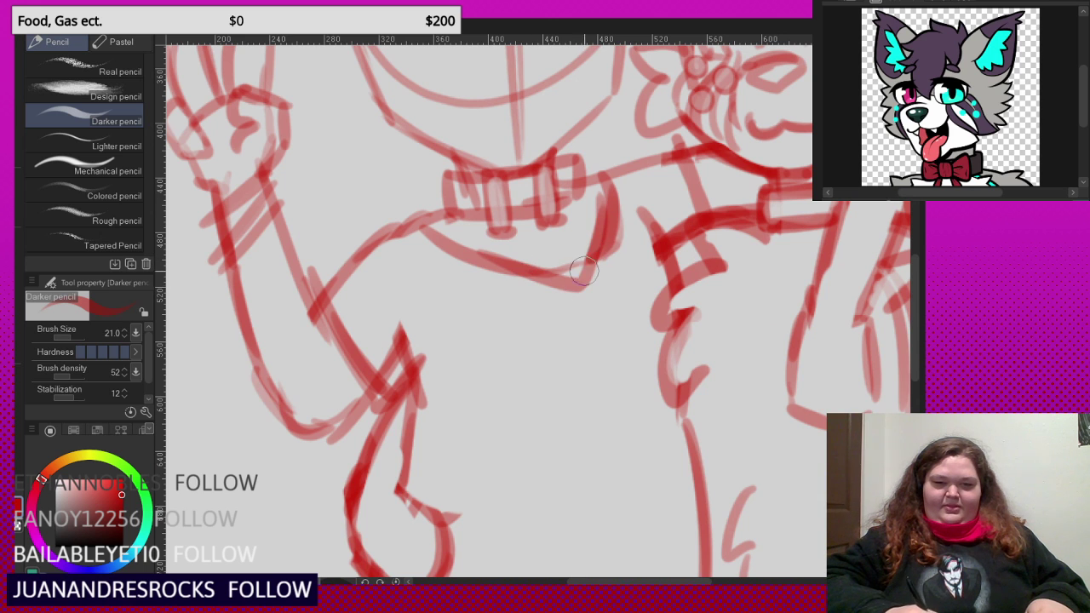
scroll(584, 270, up, 1)
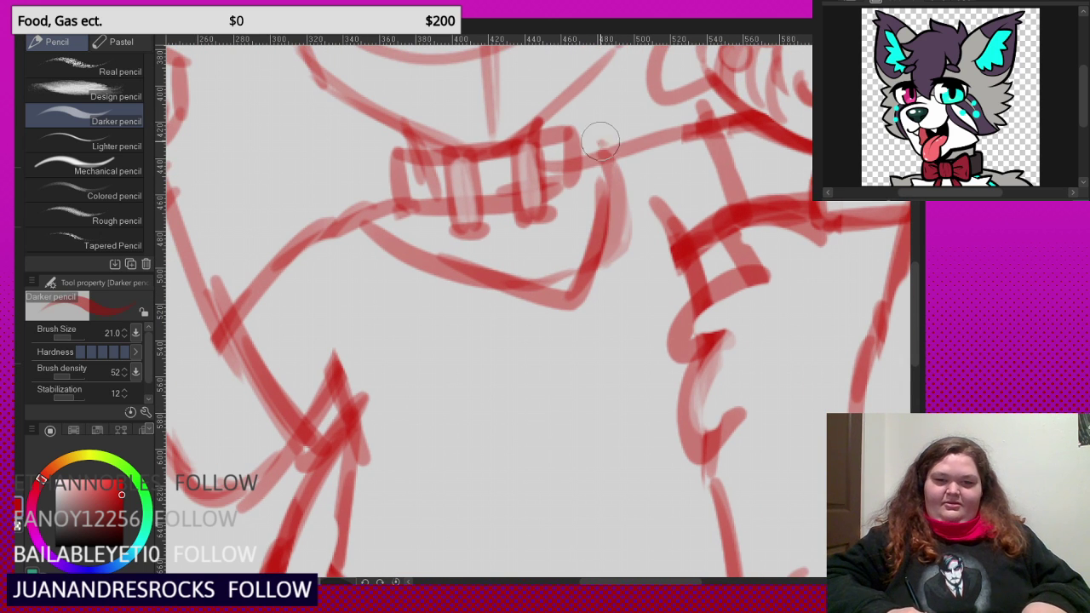
drag(600, 143, 708, 102)
mouse_move(709, 102)
mouse_down()
mouse_move(616, 129)
mouse_move(585, 154)
mouse_up()
drag(363, 205, 275, 264)
scroll(338, 276, down, 1)
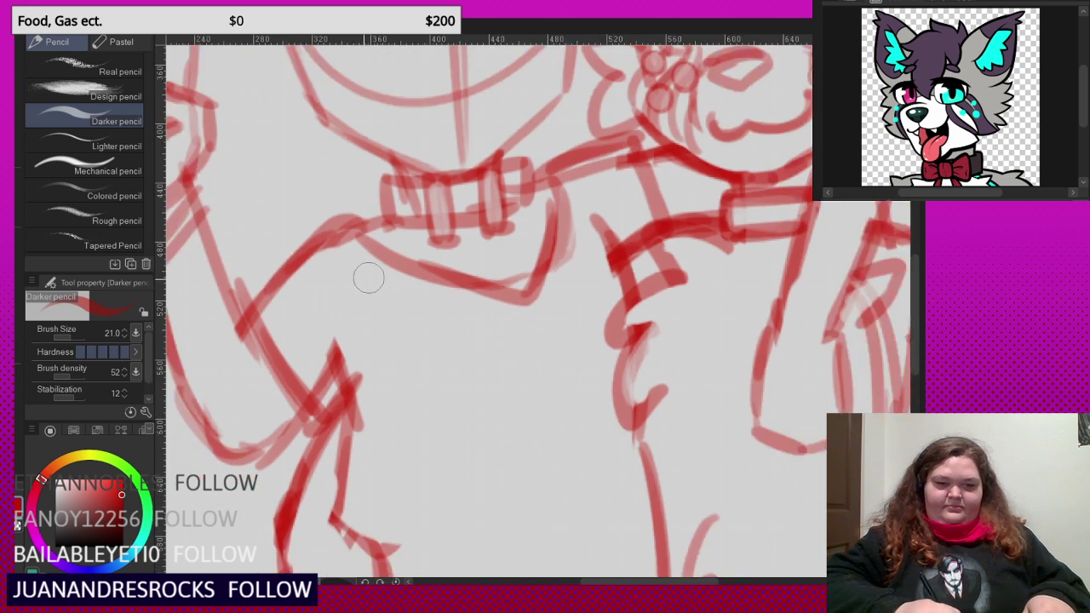
scroll(369, 278, down, 3)
scroll(405, 316, up, 3)
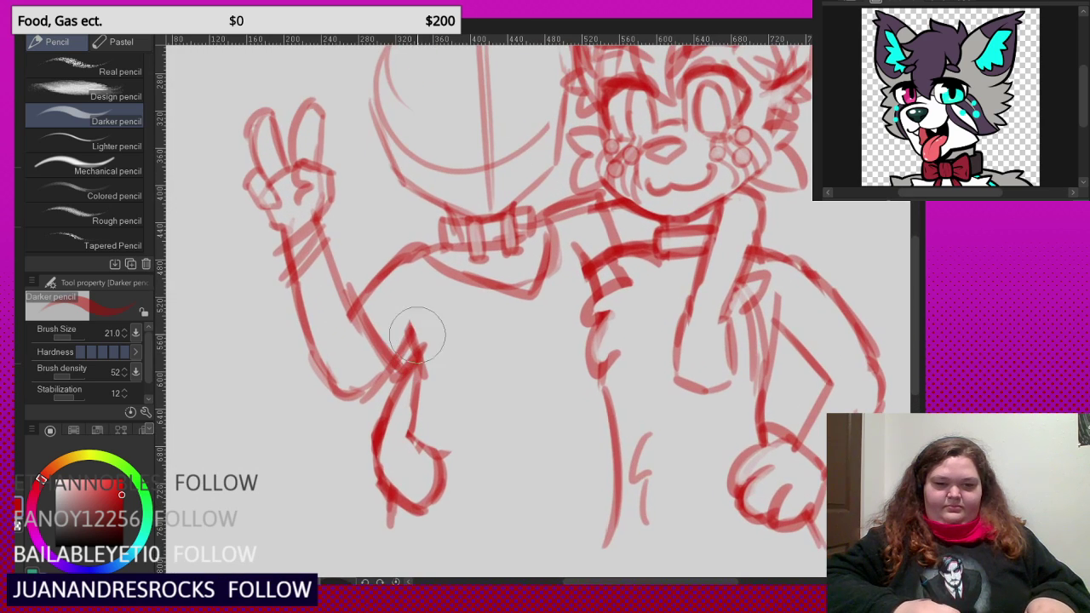
scroll(408, 316, down, 2)
scroll(505, 292, down, 1)
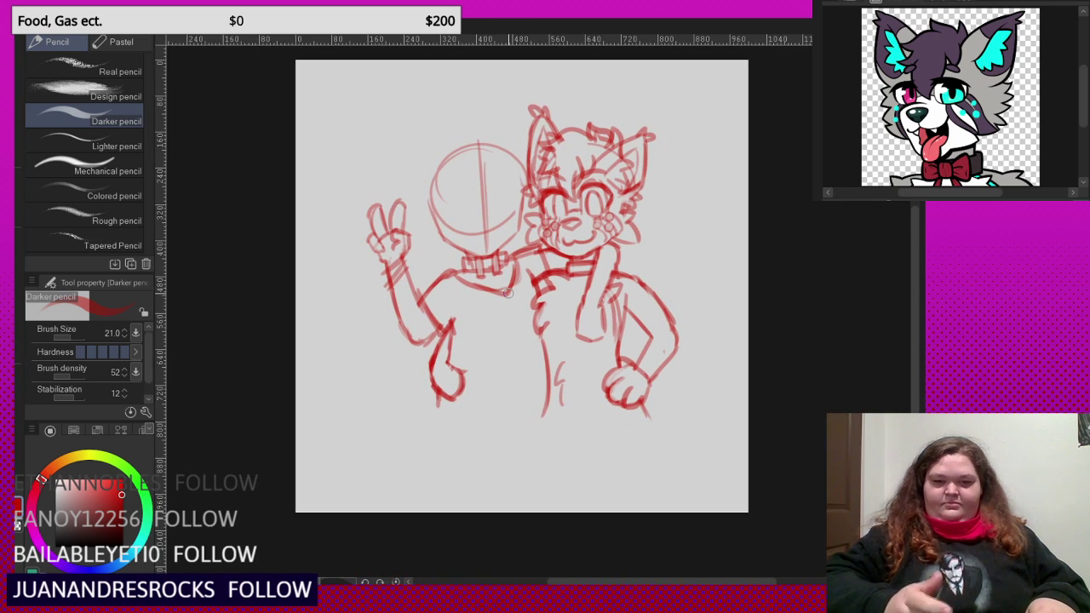
scroll(594, 327, up, 2)
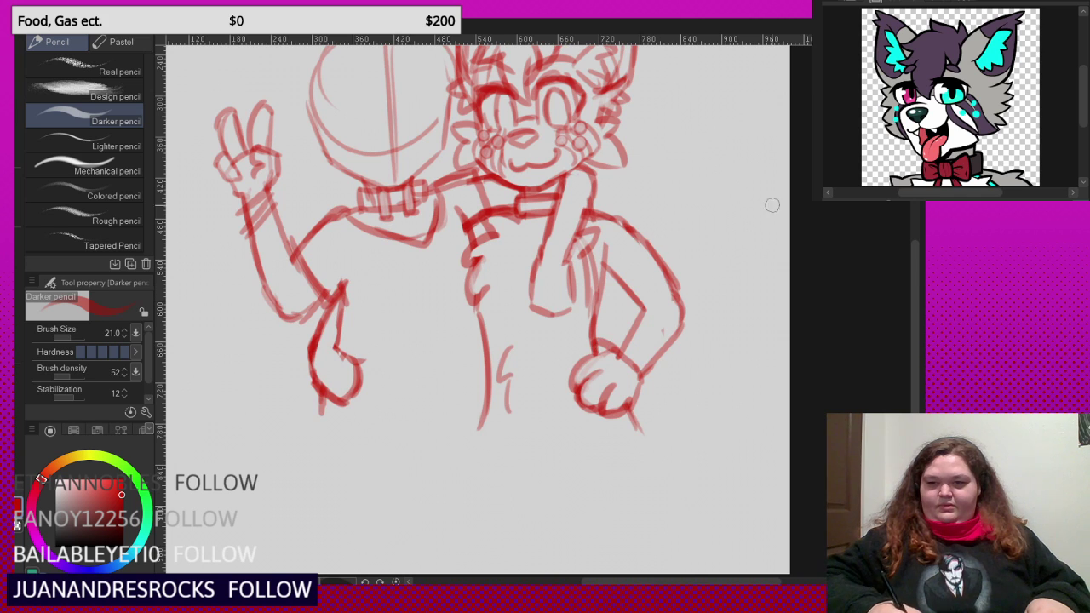
scroll(693, 236, down, 2)
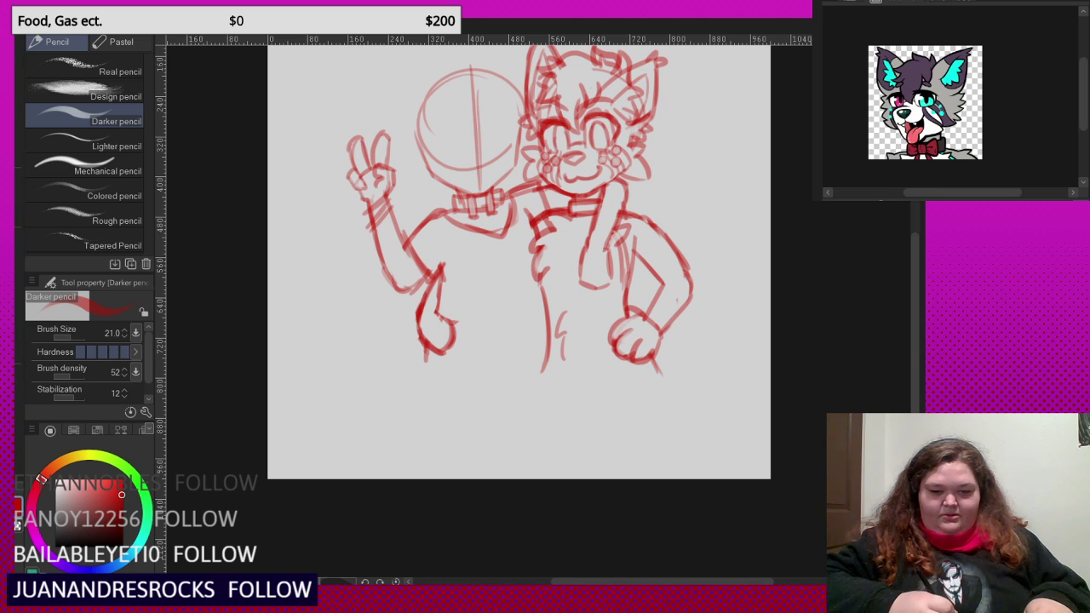
- Draw two lines across the animal-eared figure's bent upper arm as a band, and a diagonal line across its hip hand's fingers
scroll(669, 265, up, 5)
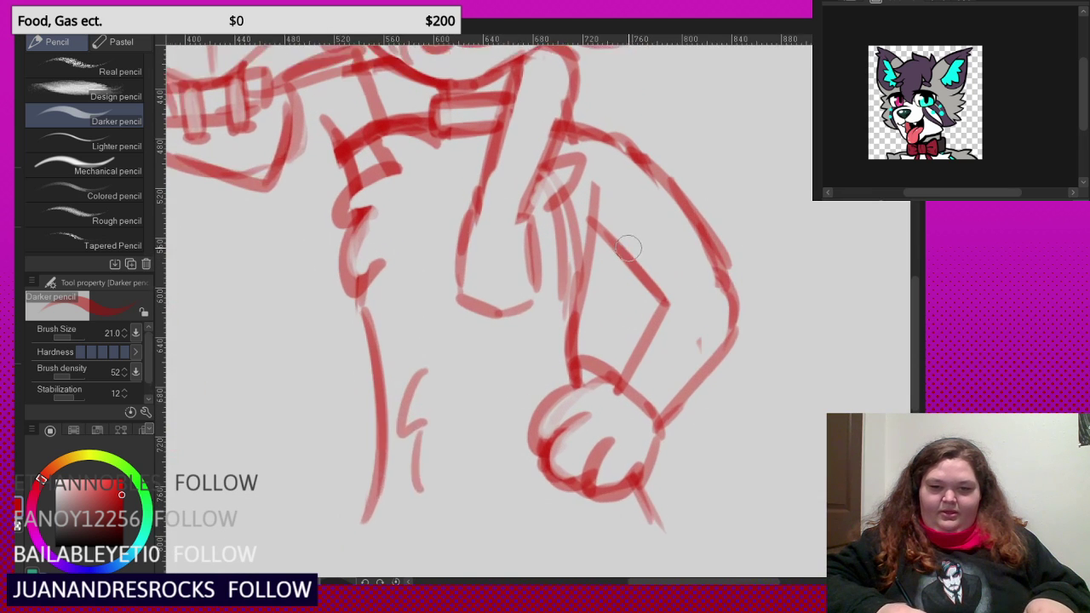
mouse_move(616, 241)
mouse_down()
mouse_move(676, 191)
mouse_move(623, 238)
mouse_up()
drag(655, 272, 714, 228)
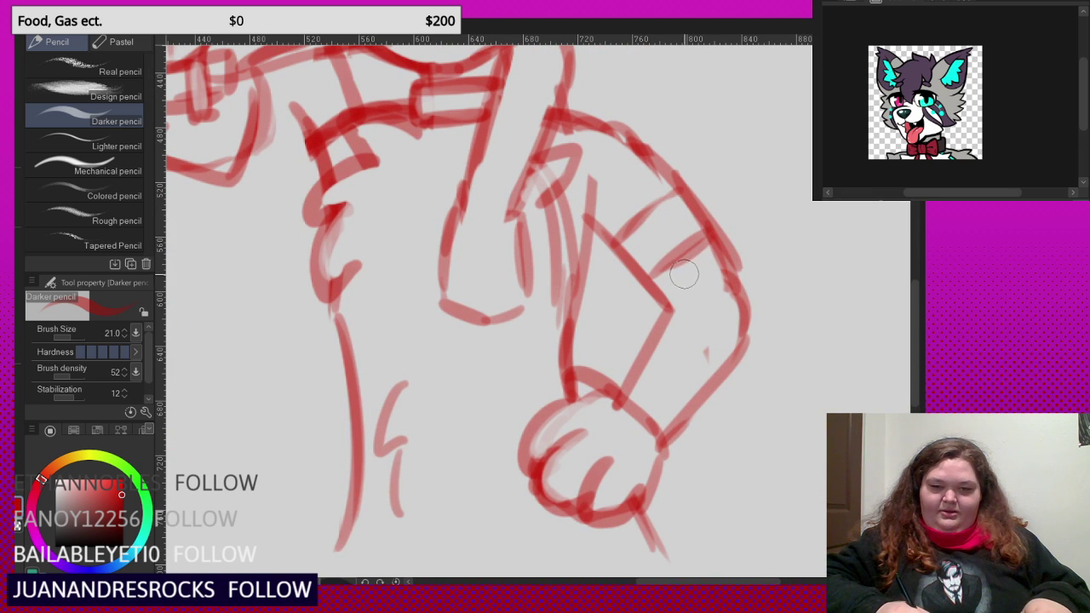
key(ctrl+z)
key(ctrl+z)
drag(662, 292, 722, 249)
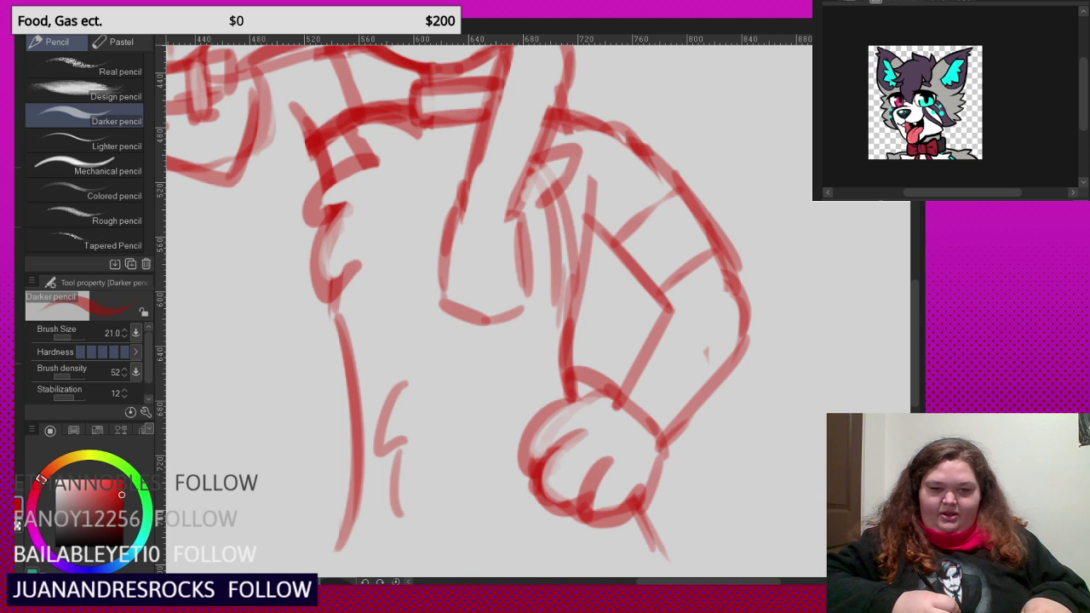
scroll(588, 444, up, 3)
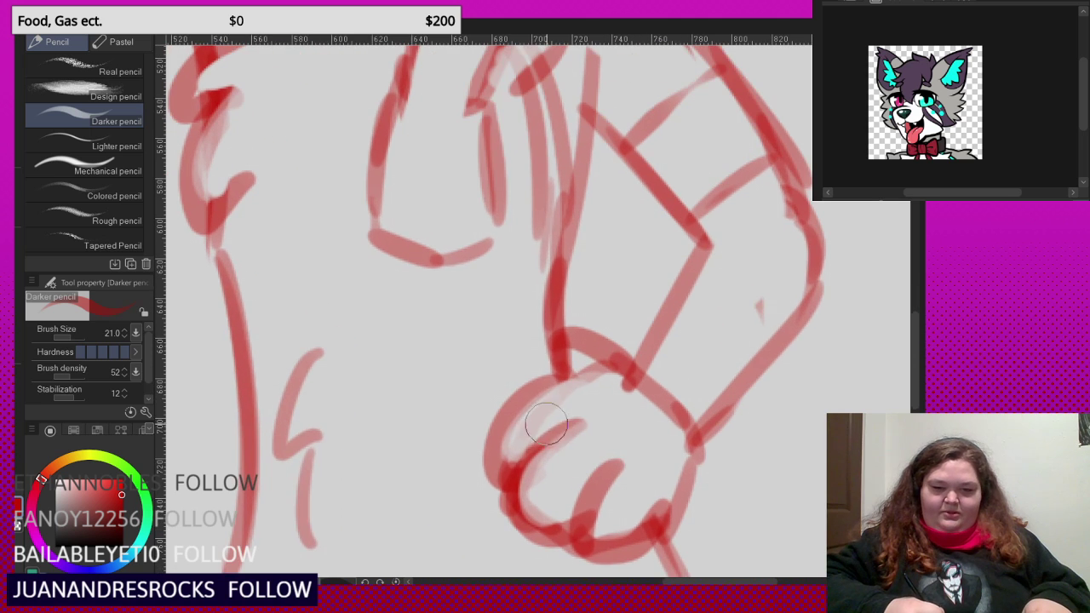
drag(562, 425, 660, 504)
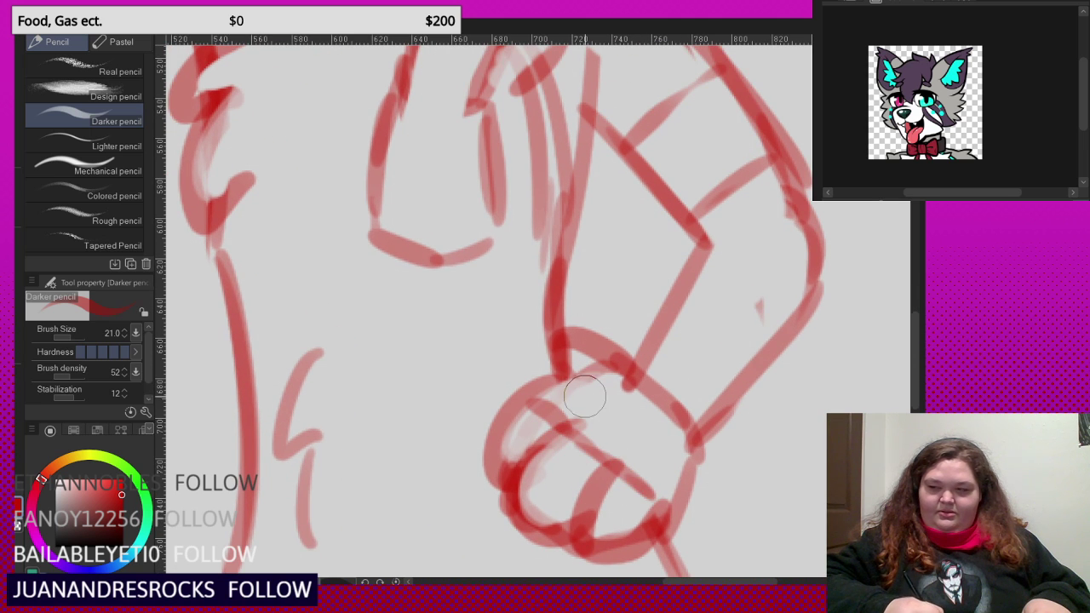
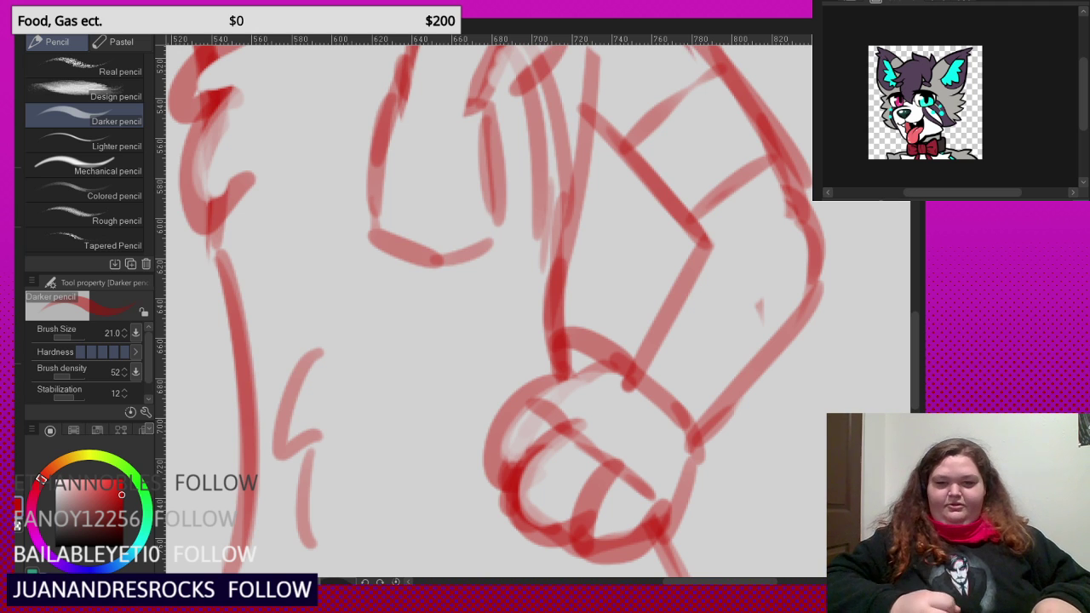
- Add inner-ear fur and edge lines to both ears of the animal-eared figure
scroll(616, 358, down, 2)
scroll(617, 374, down, 5)
scroll(606, 138, up, 10)
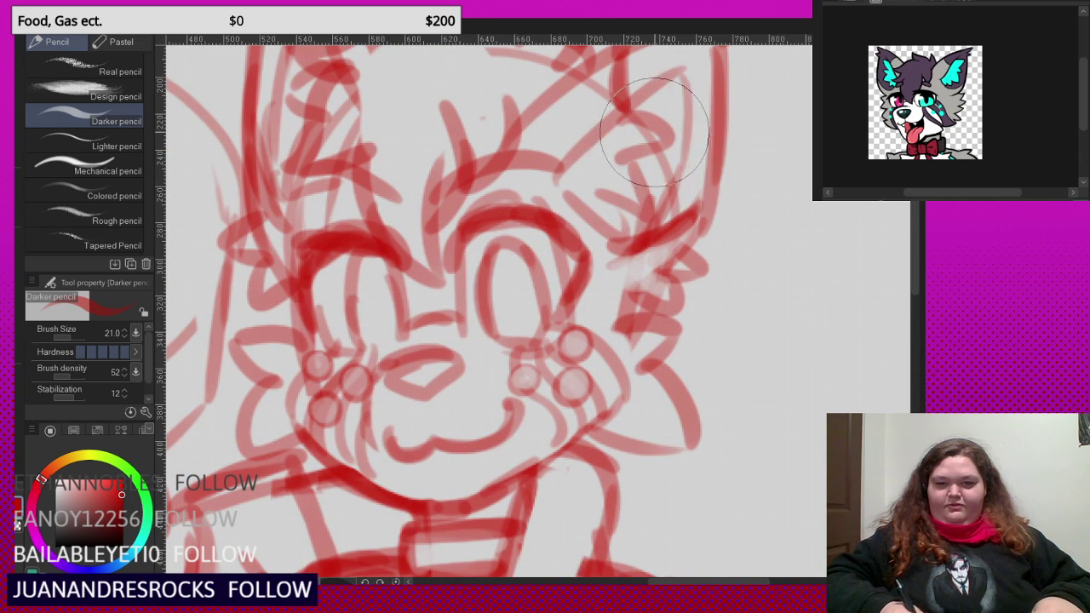
mouse_move(654, 133)
mouse_down()
mouse_move(623, 215)
mouse_move(607, 210)
mouse_move(657, 126)
mouse_move(635, 169)
mouse_move(631, 126)
mouse_move(683, 98)
mouse_move(689, 125)
mouse_move(659, 140)
mouse_move(668, 177)
mouse_move(651, 184)
mouse_move(635, 243)
mouse_move(558, 214)
mouse_up()
scroll(684, 336, down, 1)
scroll(685, 336, down, 2)
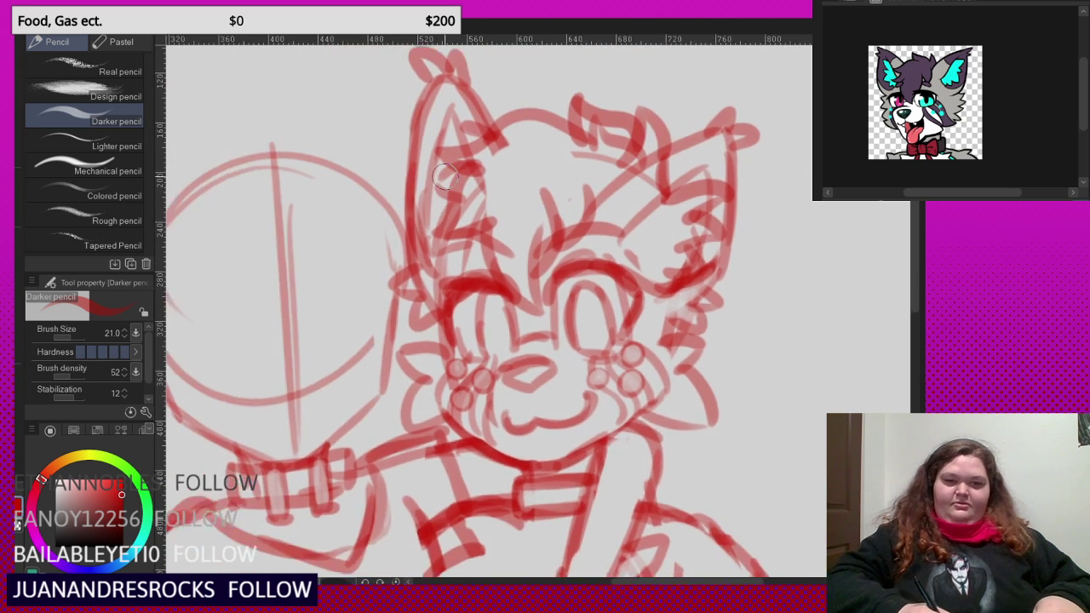
scroll(470, 177, up, 4)
mouse_move(475, 125)
mouse_down()
mouse_move(444, 96)
mouse_move(414, 110)
mouse_up()
mouse_move(429, 196)
mouse_down()
mouse_move(408, 257)
mouse_move(435, 287)
mouse_up()
- Draw a bow tie with a round knot on the animal-eared figure's collar and erase the lines inside it
scroll(480, 402, down, 6)
scroll(480, 403, up, 6)
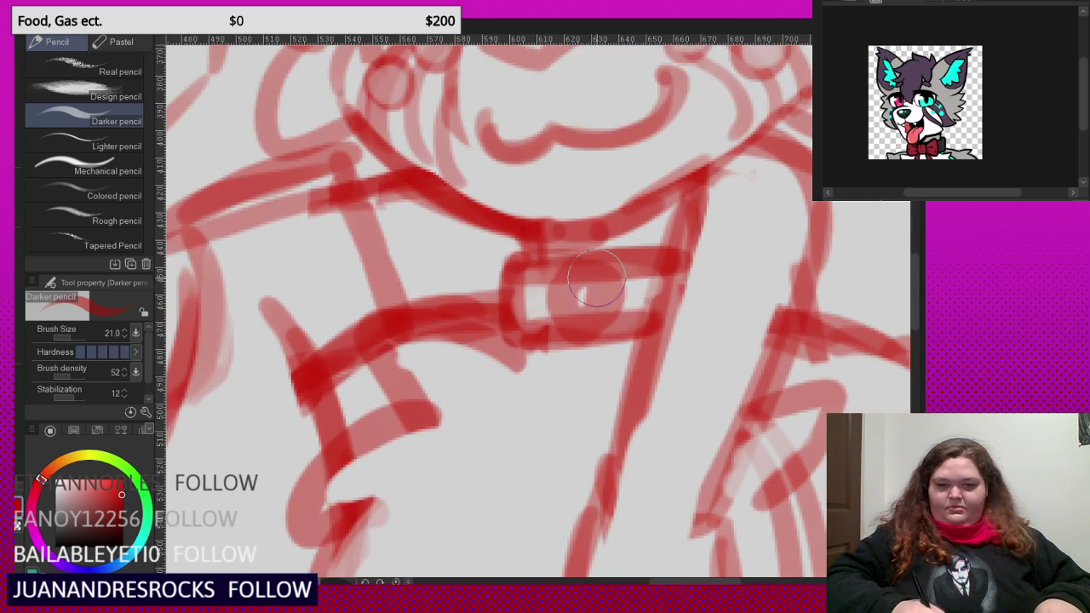
mouse_move(566, 302)
mouse_down()
mouse_move(582, 279)
mouse_move(569, 266)
mouse_move(527, 254)
mouse_move(490, 314)
mouse_move(516, 343)
mouse_move(550, 322)
mouse_move(510, 269)
mouse_move(506, 346)
mouse_move(539, 322)
mouse_move(505, 268)
mouse_move(533, 273)
mouse_move(502, 322)
mouse_move(529, 308)
mouse_move(525, 334)
mouse_move(547, 270)
mouse_move(530, 260)
mouse_move(472, 315)
mouse_move(522, 348)
mouse_move(606, 288)
mouse_move(637, 248)
mouse_move(673, 297)
mouse_move(619, 318)
mouse_move(636, 306)
mouse_move(626, 265)
mouse_move(641, 262)
mouse_move(628, 302)
mouse_move(653, 268)
mouse_move(656, 305)
mouse_move(624, 332)
mouse_move(679, 324)
mouse_move(672, 238)
mouse_move(619, 260)
mouse_move(596, 254)
mouse_move(582, 337)
mouse_move(584, 286)
mouse_up()
key(c)
scroll(584, 286, down, 10)
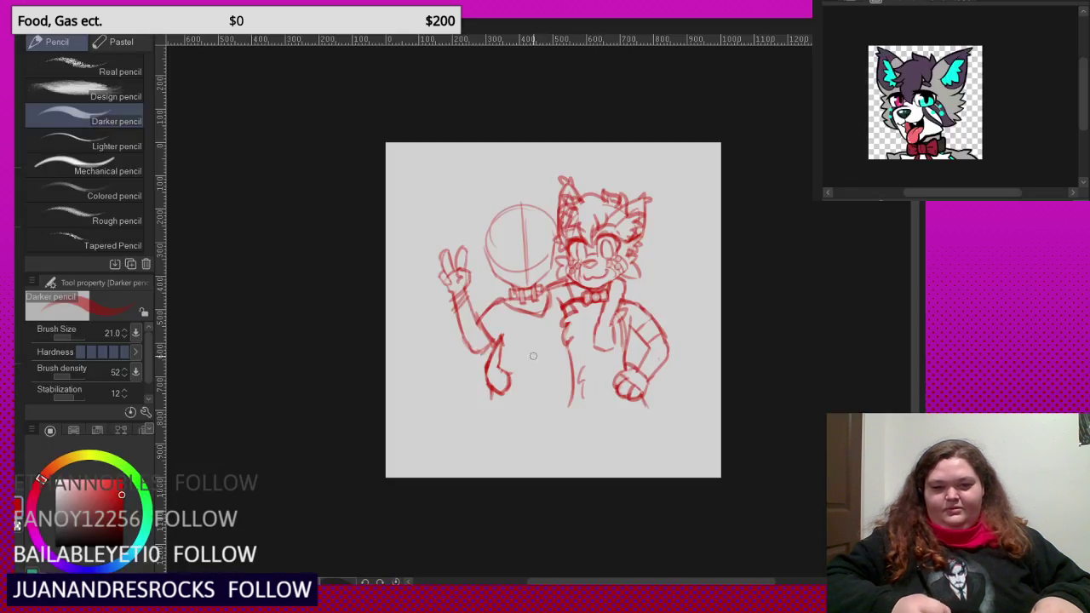
- Draw a large upward-curving tail with jagged fur tips beside the animal-eared figure's bent arm
scroll(534, 359, up, 3)
scroll(562, 356, down, 2)
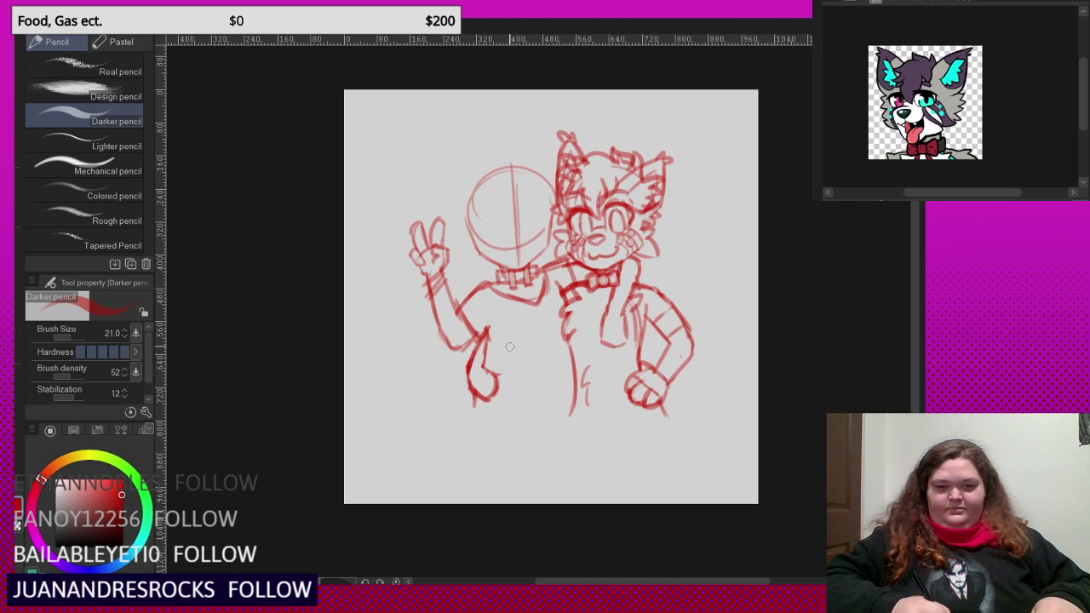
scroll(594, 354, up, 1)
scroll(711, 356, up, 1)
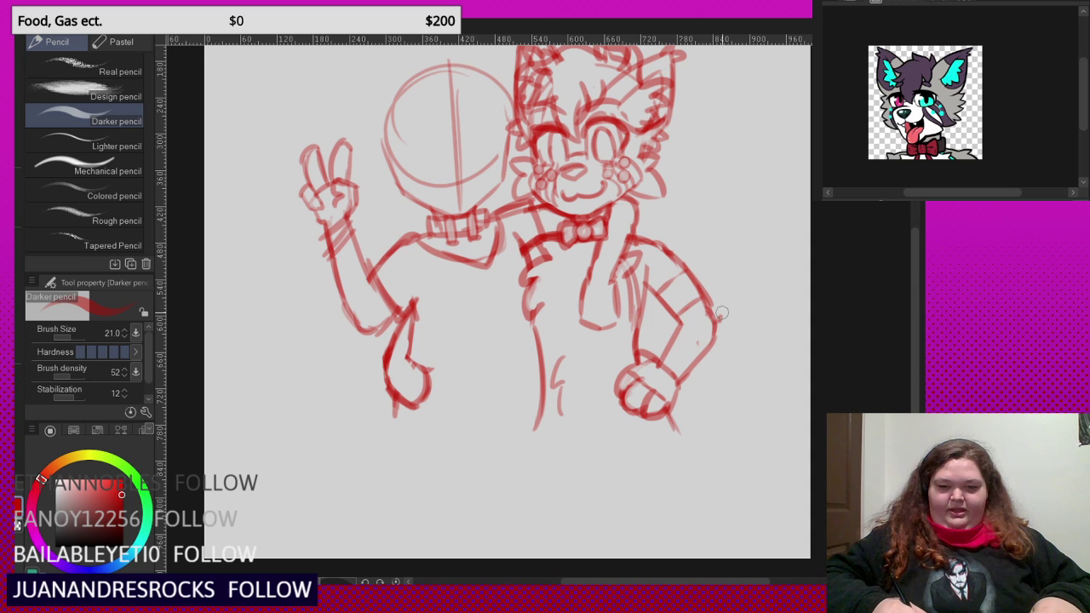
mouse_move(721, 313)
mouse_down()
mouse_move(766, 224)
mouse_move(769, 354)
mouse_up()
mouse_move(775, 298)
mouse_down()
mouse_move(780, 391)
mouse_move(754, 400)
mouse_move(783, 403)
mouse_move(741, 446)
mouse_up()
scroll(654, 383, down, 5)
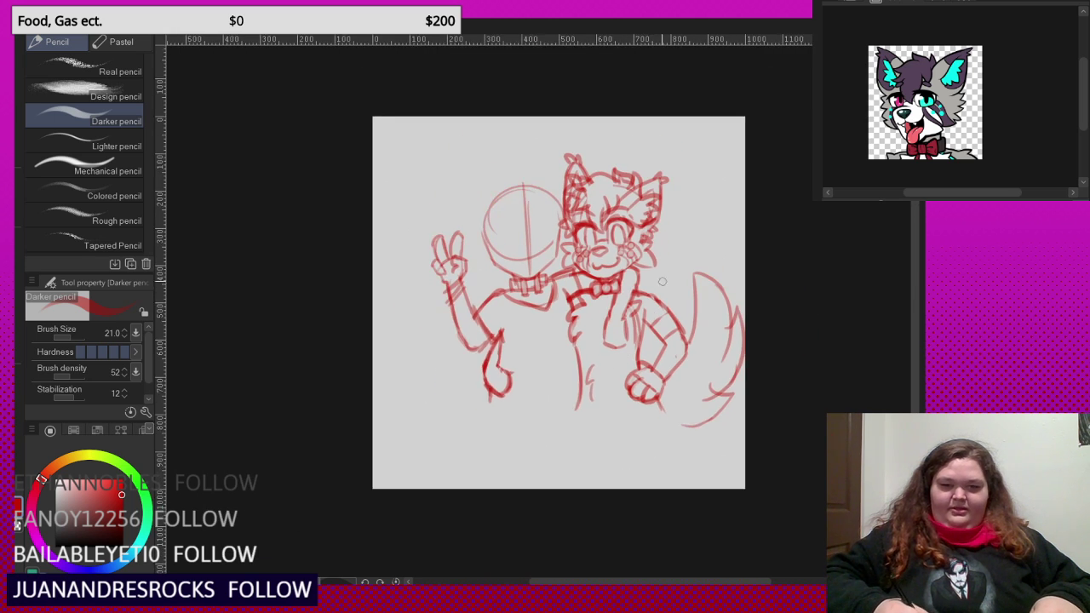
- Enlarge the whole sketch to nearly the full canvas width and reposition it so both figures and the tail fit inside
scroll(659, 282, up, 1)
key(ctrl+t)
mouse_move(581, 174)
mouse_down()
mouse_move(539, 240)
mouse_move(549, 156)
mouse_up()
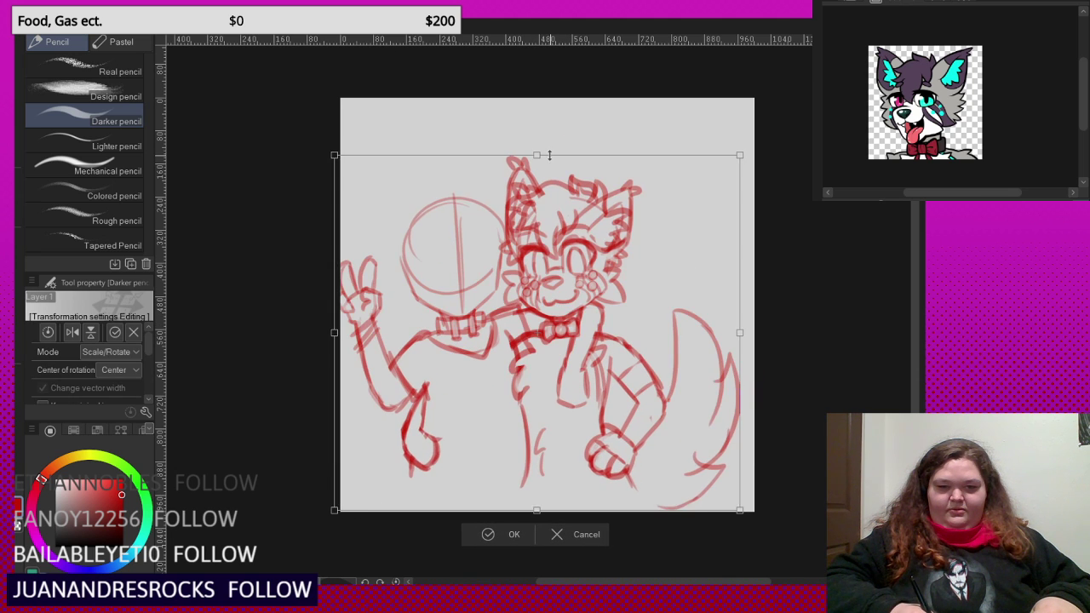
mouse_move(543, 247)
mouse_down()
mouse_move(555, 259)
mouse_move(548, 234)
mouse_up()
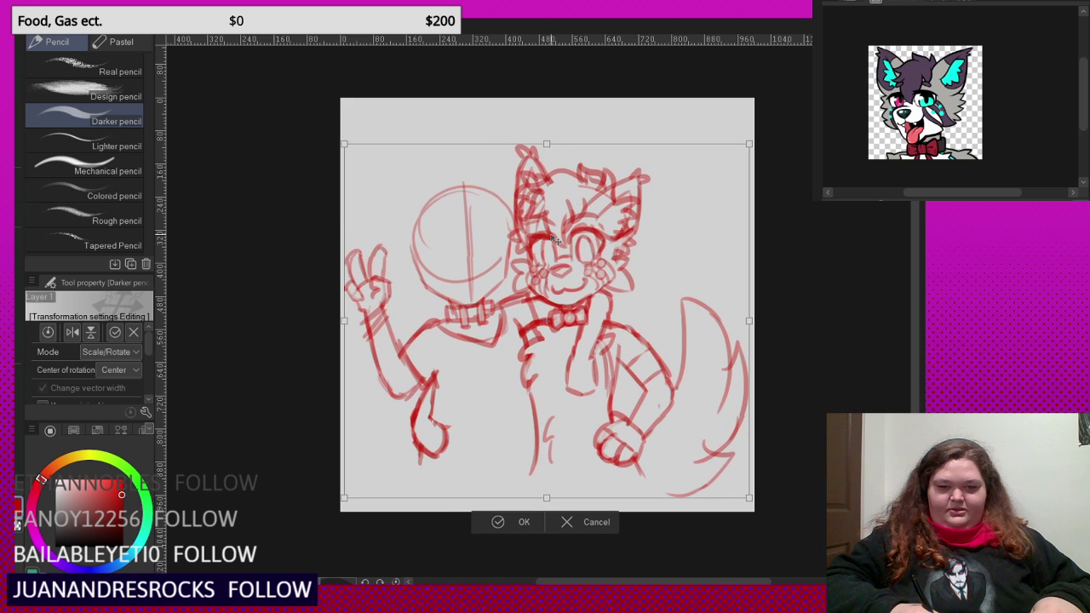
key(Return)
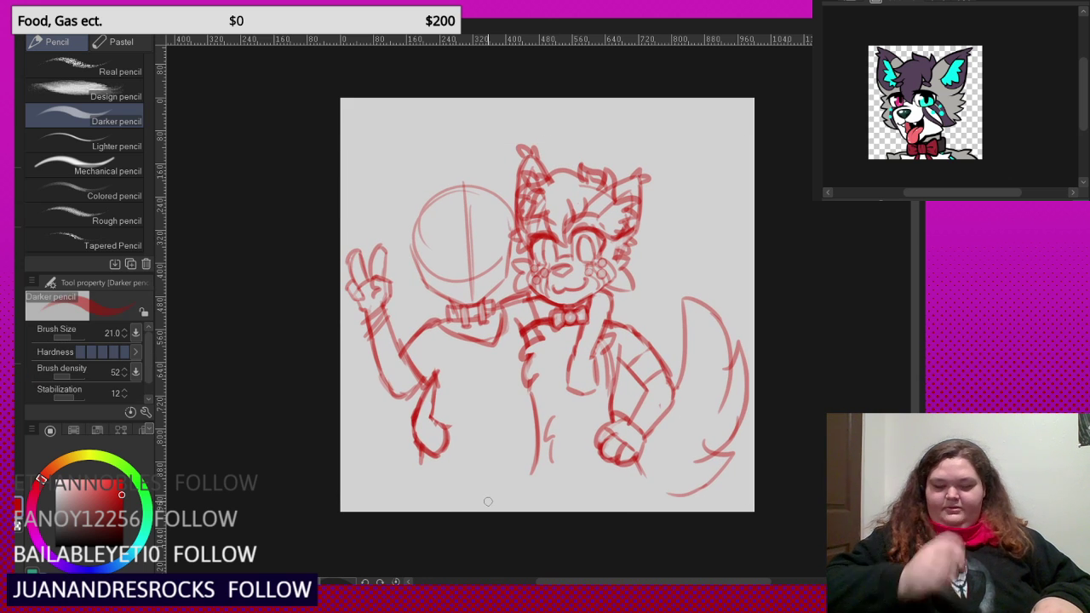
- Draw the animal-eared figure's inner belly line and outer hip line down to the canvas edge
scroll(562, 421, down, 3)
scroll(559, 479, up, 7)
drag(569, 489, 543, 458)
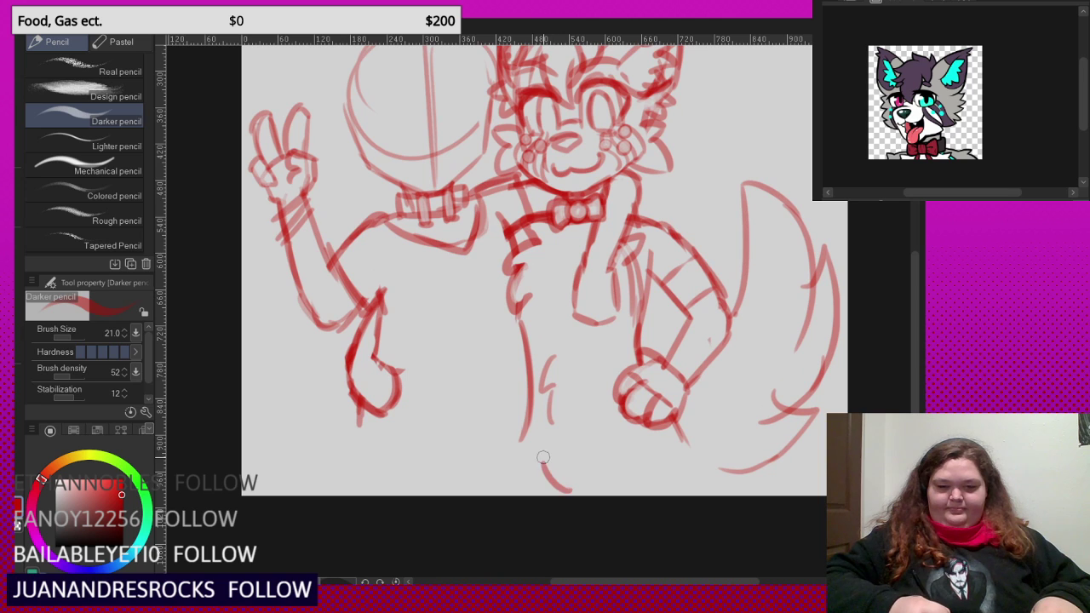
key(ctrl+z)
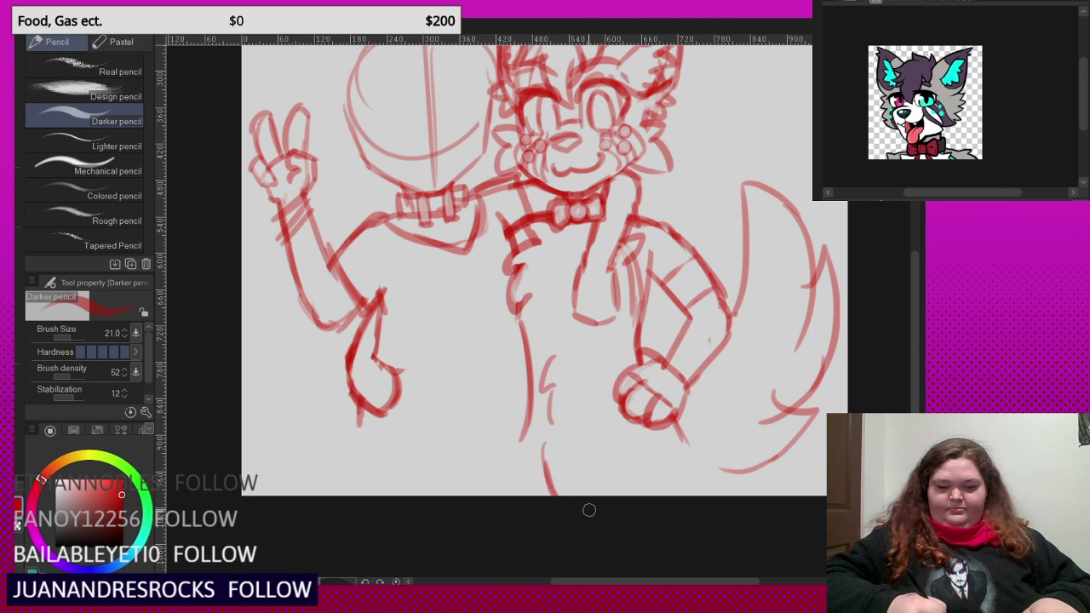
drag(679, 449, 707, 497)
drag(677, 421, 715, 494)
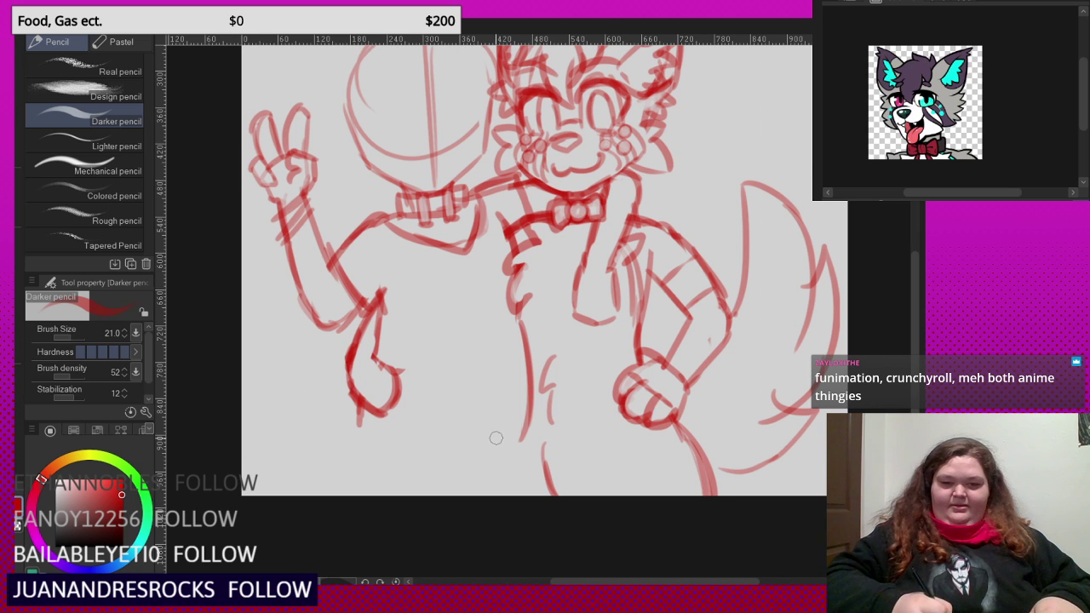
- Extend the line between the two torsos to the canvas edge and draw the plain-headed figure's outer hip line
scroll(513, 450, up, 1)
drag(526, 435, 522, 499)
key(ctrl+z)
drag(530, 439, 528, 506)
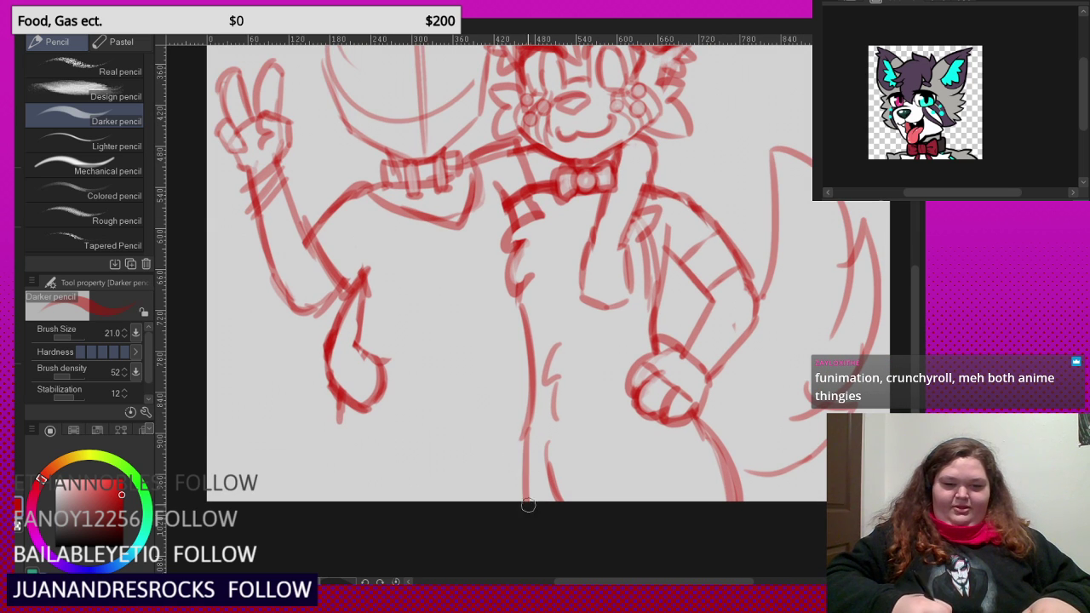
drag(340, 407, 325, 502)
scroll(497, 450, up, 1)
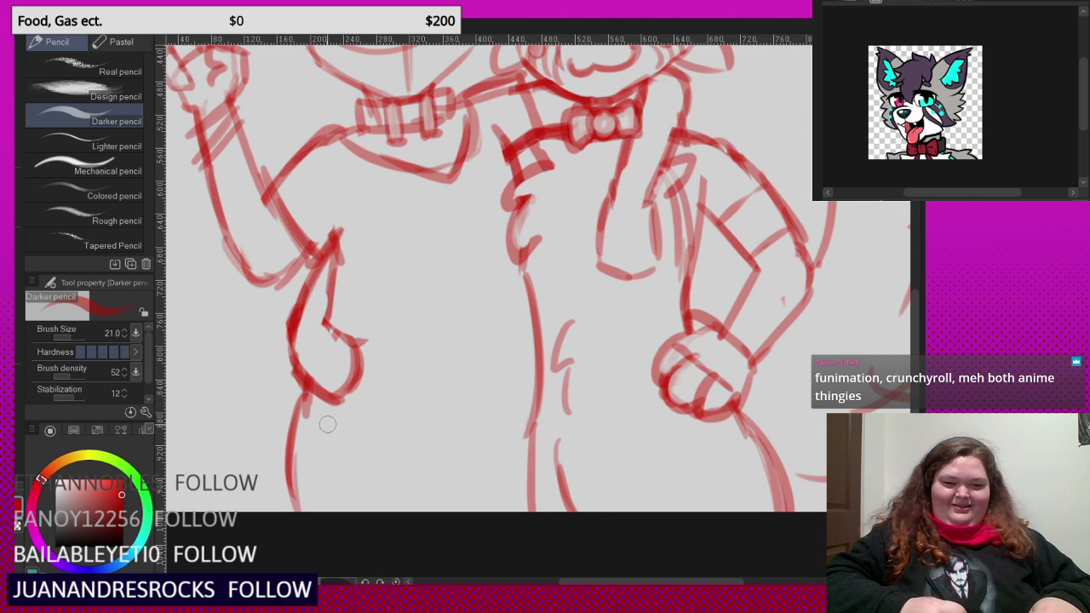
- Draw a slightly curved horizontal waistline across the plain-headed figure's lower torso, replacing the first attempts
drag(288, 432, 507, 440)
drag(411, 442, 528, 435)
key(ctrl+z)
key(ctrl+z)
drag(265, 432, 492, 446)
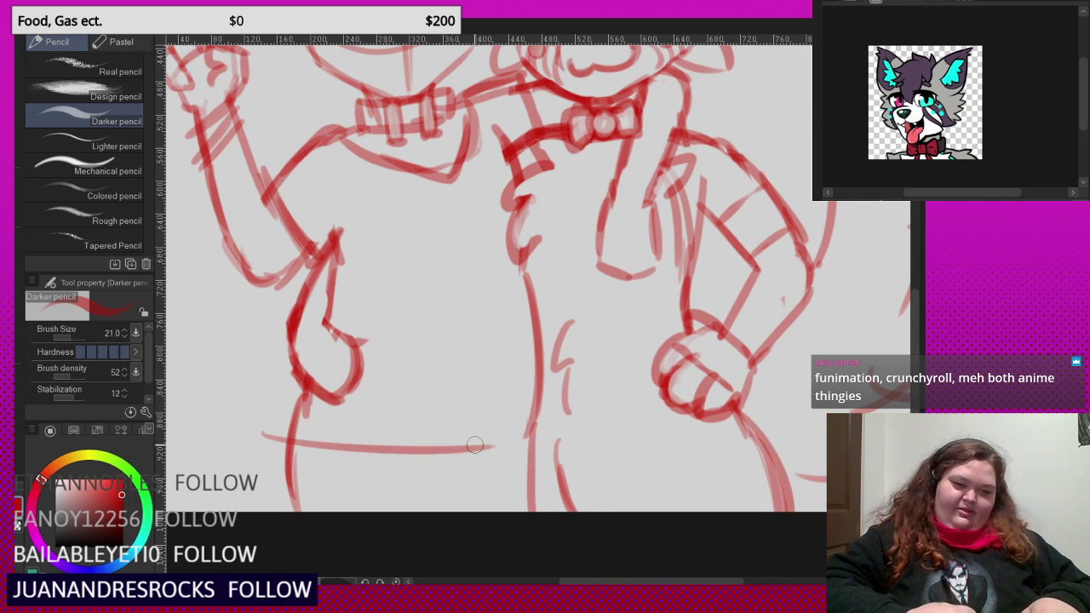
- Redraw the plain-headed figure's waistline as a curve from the outer hip to the line between the torsos, trimming the overhang
drag(334, 452, 548, 439)
key(ctrl+z)
key(ctrl+z)
drag(258, 410, 475, 452)
drag(332, 439, 545, 444)
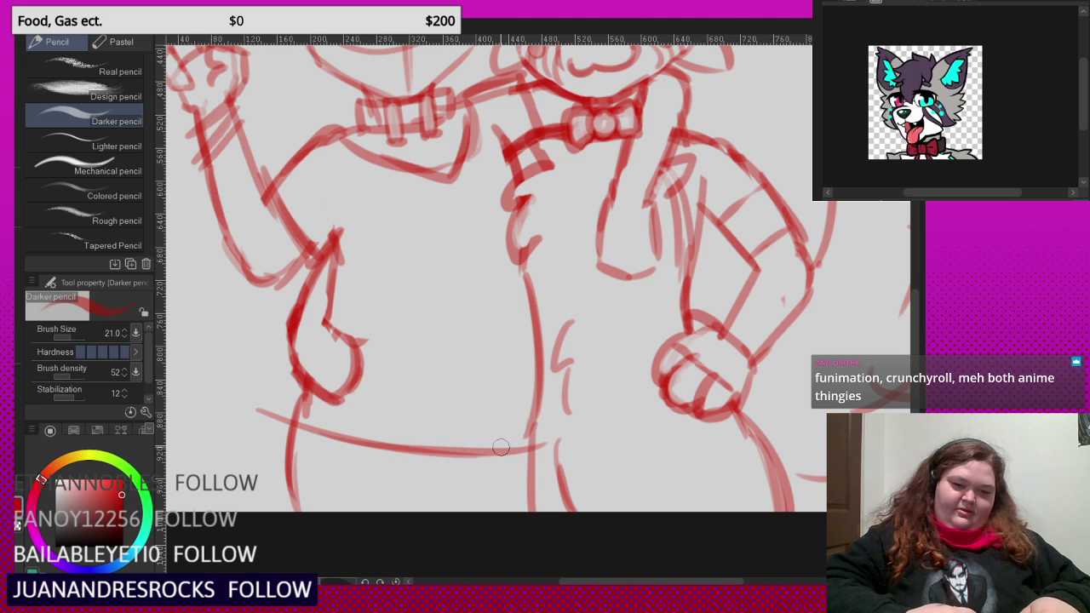
drag(418, 454, 553, 438)
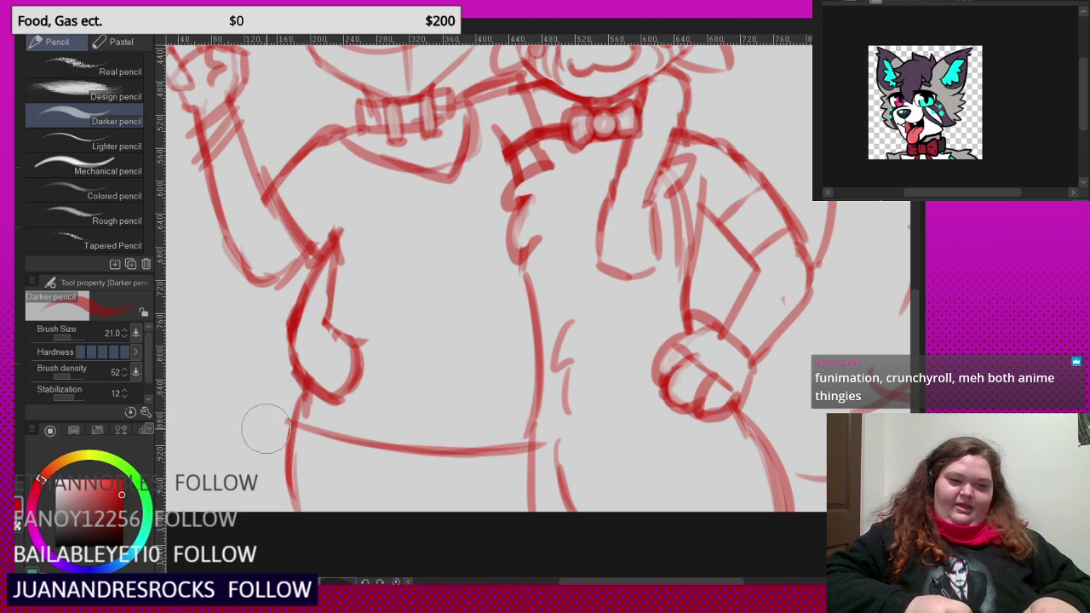
- Draw rounded, curled fingers on the plain-headed figure's hand resting at the hip
scroll(285, 413, up, 2)
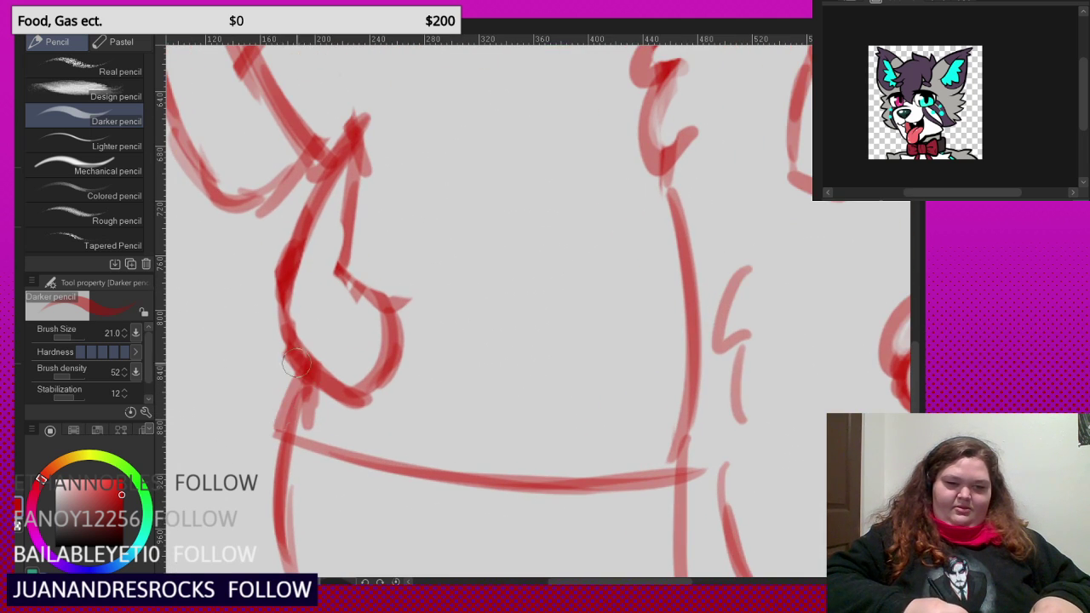
scroll(336, 358, up, 2)
drag(333, 338, 464, 317)
mouse_move(342, 255)
mouse_down()
mouse_move(364, 275)
mouse_move(377, 402)
mouse_move(457, 454)
mouse_move(460, 390)
mouse_up()
key(ctrl+z)
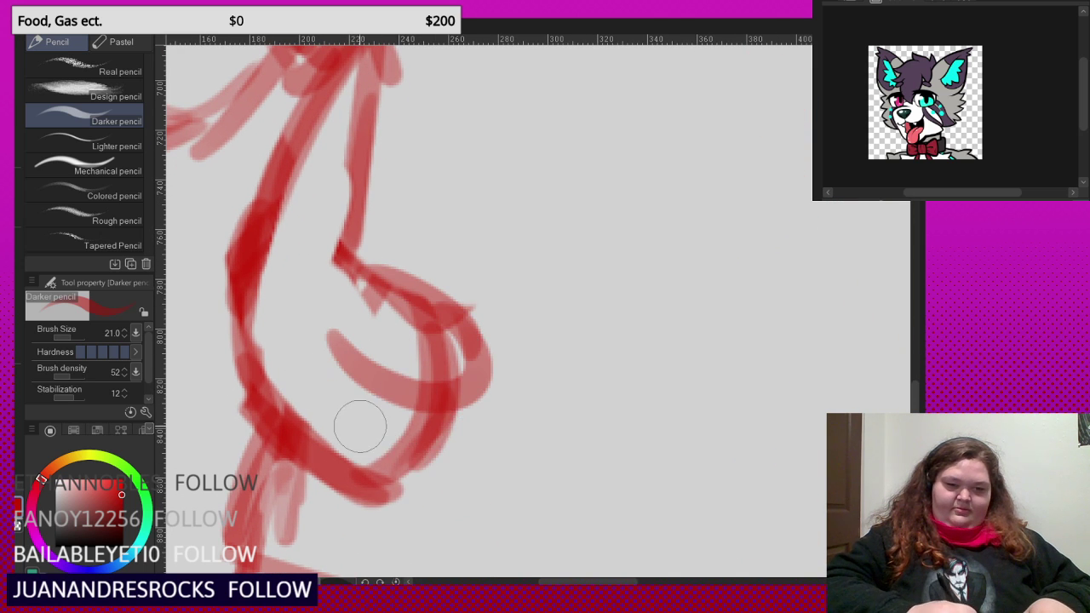
mouse_move(311, 413)
mouse_down()
mouse_move(448, 458)
mouse_move(456, 394)
mouse_up()
- Erase overlapping lines in the plain-headed figure's hip hand and redraw its lower finger and outer contour
key(c)
mouse_move(262, 417)
mouse_down()
mouse_move(392, 478)
mouse_move(348, 490)
mouse_move(275, 399)
mouse_move(366, 487)
mouse_up()
drag(366, 487, 271, 383)
mouse_move(267, 345)
mouse_down()
mouse_move(284, 404)
mouse_move(333, 463)
mouse_move(302, 454)
mouse_move(265, 320)
mouse_move(315, 462)
mouse_up()
mouse_move(266, 319)
mouse_down()
mouse_move(274, 240)
mouse_move(239, 350)
mouse_move(287, 469)
mouse_move(383, 504)
mouse_move(318, 428)
mouse_move(452, 419)
mouse_move(377, 441)
mouse_up()
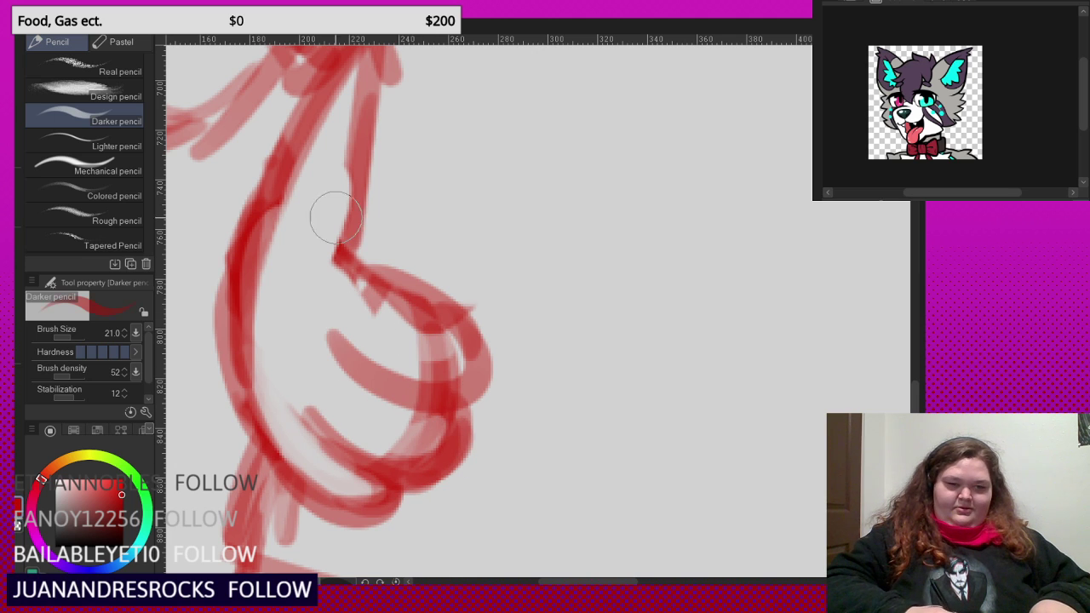
- Add a rounded thumb above the fingers of the plain-headed figure's hip hand and erase the old lines inside it
mouse_move(324, 213)
mouse_down()
mouse_move(401, 198)
mouse_move(401, 230)
mouse_move(400, 206)
mouse_move(350, 226)
mouse_move(362, 177)
mouse_move(342, 213)
mouse_move(360, 237)
mouse_move(350, 240)
mouse_move(363, 243)
mouse_move(350, 244)
mouse_move(361, 322)
mouse_move(432, 336)
mouse_move(438, 361)
mouse_move(344, 275)
mouse_move(435, 364)
mouse_move(379, 306)
mouse_move(440, 330)
mouse_up()
key(c)
key(c)
mouse_move(382, 280)
mouse_down()
mouse_move(472, 353)
mouse_move(457, 326)
mouse_move(417, 392)
mouse_move(422, 429)
mouse_up()
scroll(401, 425, down, 3)
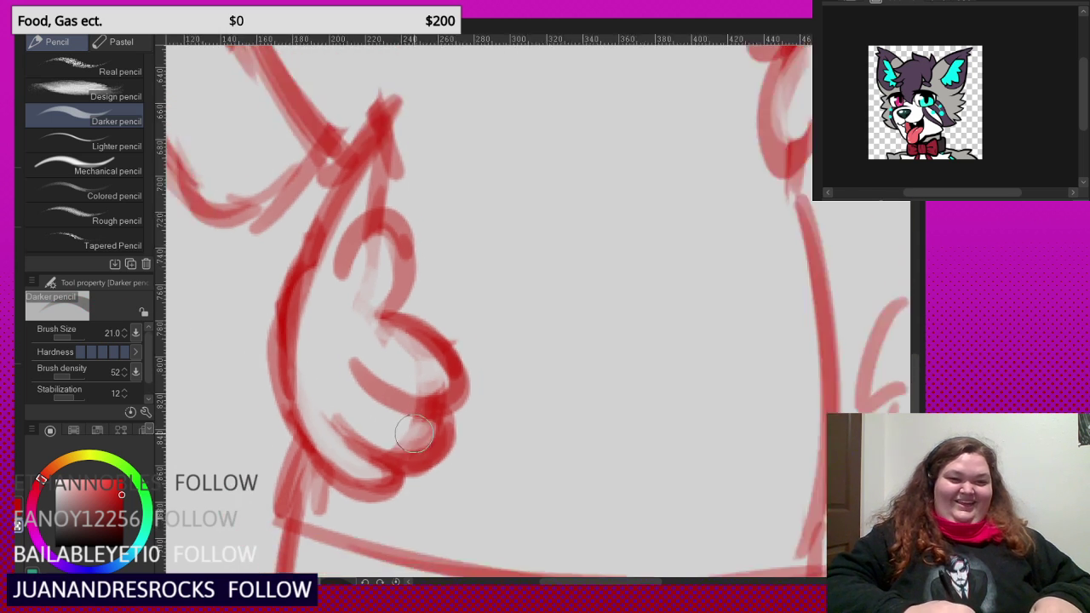
scroll(386, 308, up, 2)
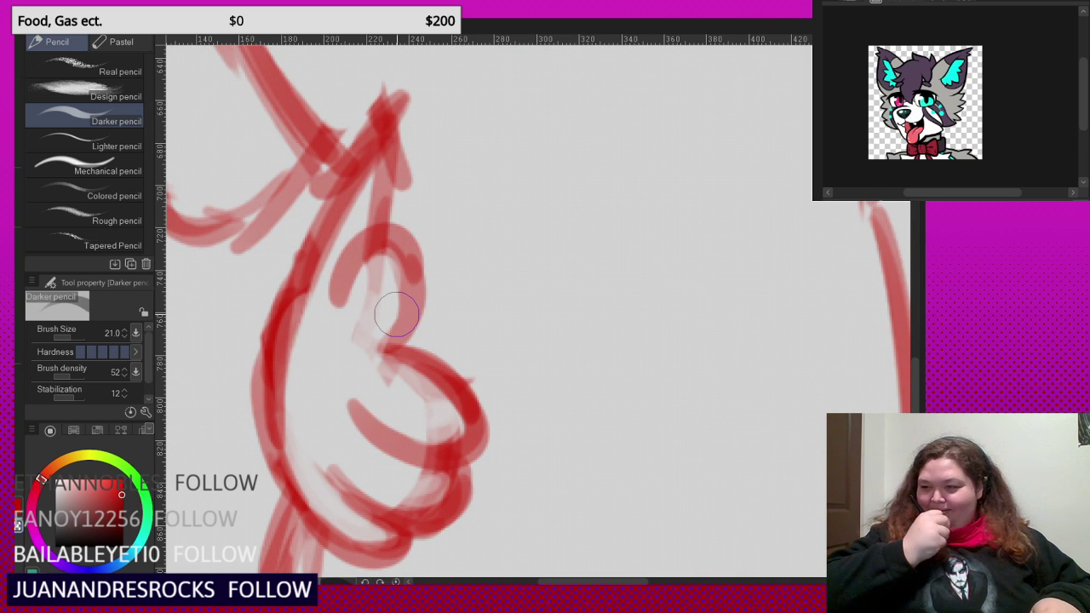
scroll(391, 307, up, 2)
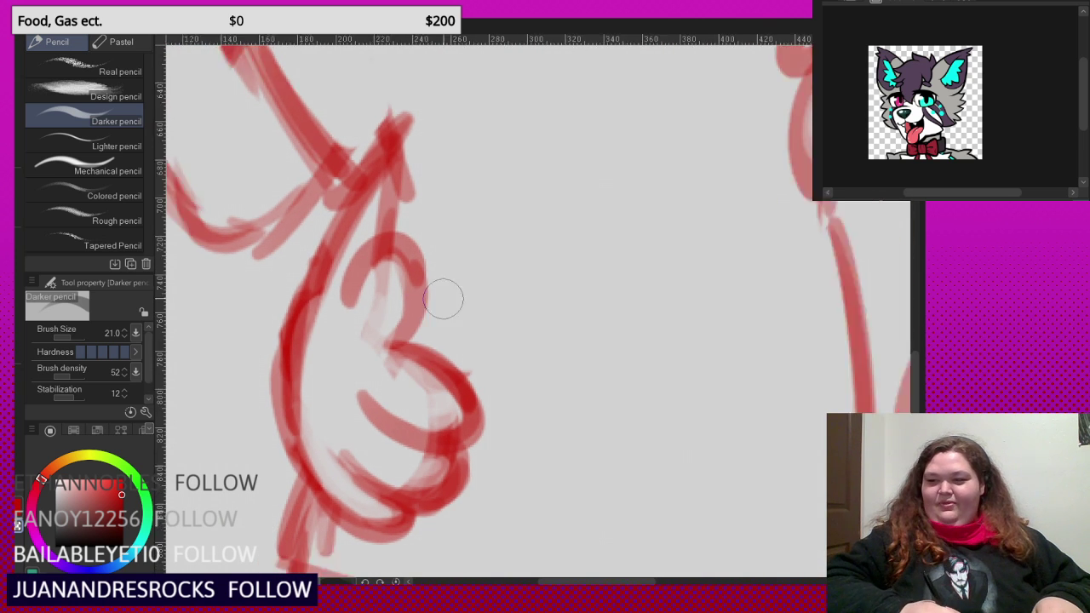
mouse_move(390, 203)
mouse_down()
mouse_move(426, 277)
mouse_move(384, 230)
mouse_move(430, 286)
mouse_move(437, 339)
mouse_move(402, 457)
mouse_up()
scroll(403, 458, down, 7)
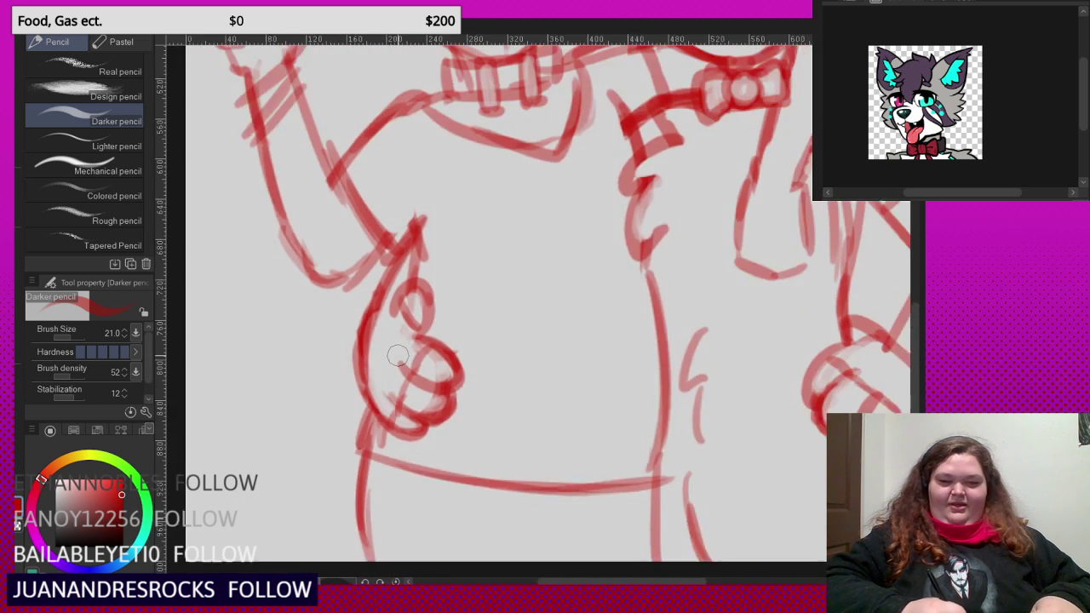
scroll(488, 172, up, 1)
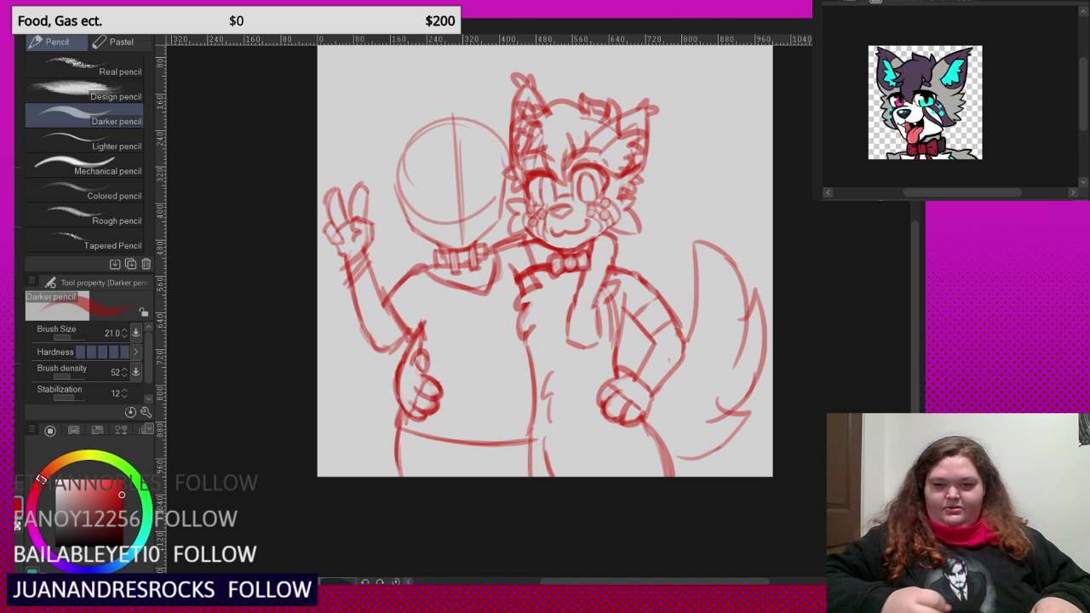
- Draw curved stripe lines across the upper part of the tail, just below its tip
scroll(710, 316, up, 3)
mouse_move(683, 275)
mouse_down()
mouse_move(721, 287)
mouse_move(710, 290)
mouse_move(779, 291)
mouse_move(679, 277)
mouse_move(767, 291)
mouse_up()
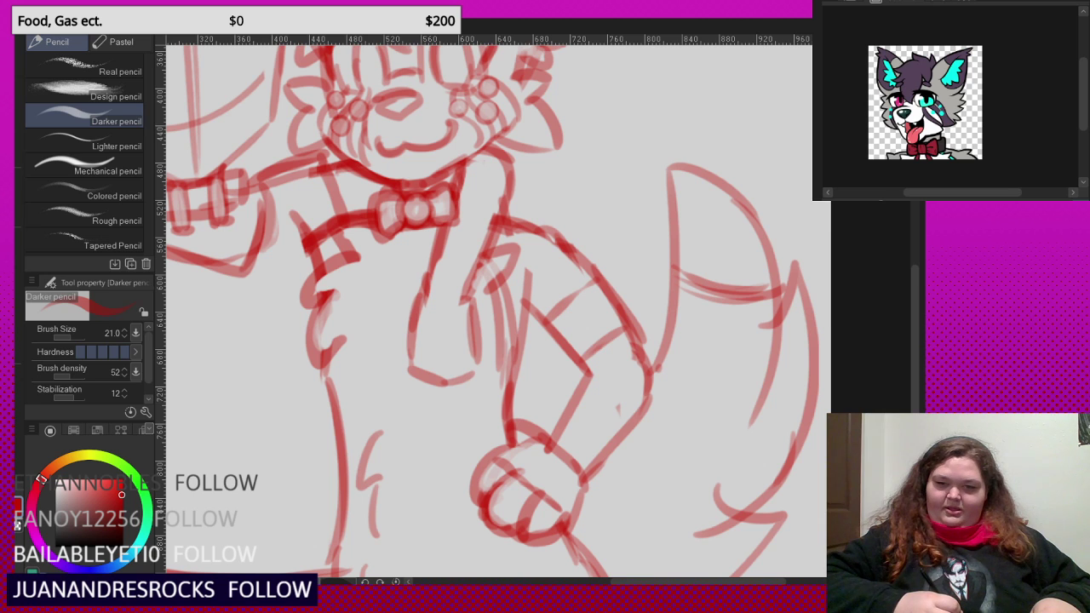
drag(673, 305, 777, 315)
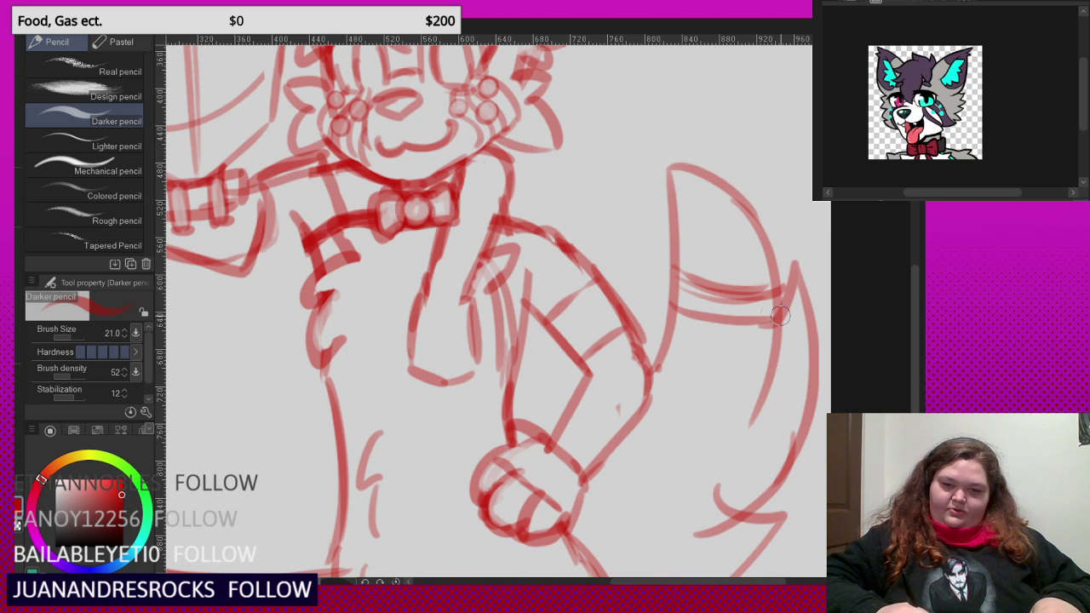
key(ctrl+z)
drag(674, 296, 767, 310)
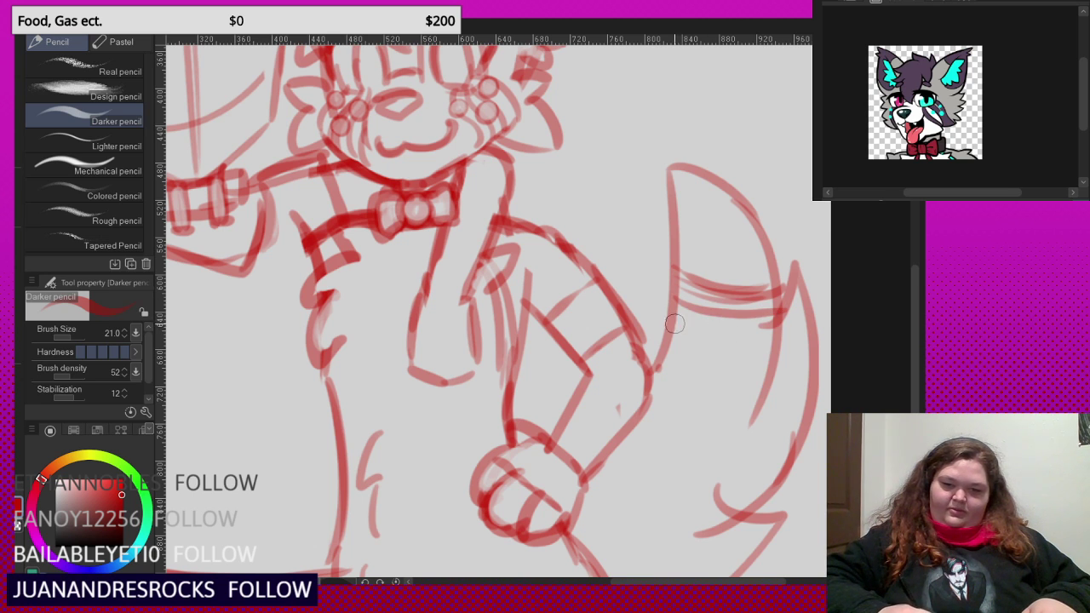
mouse_move(670, 329)
mouse_down()
mouse_move(746, 336)
mouse_move(805, 314)
mouse_up()
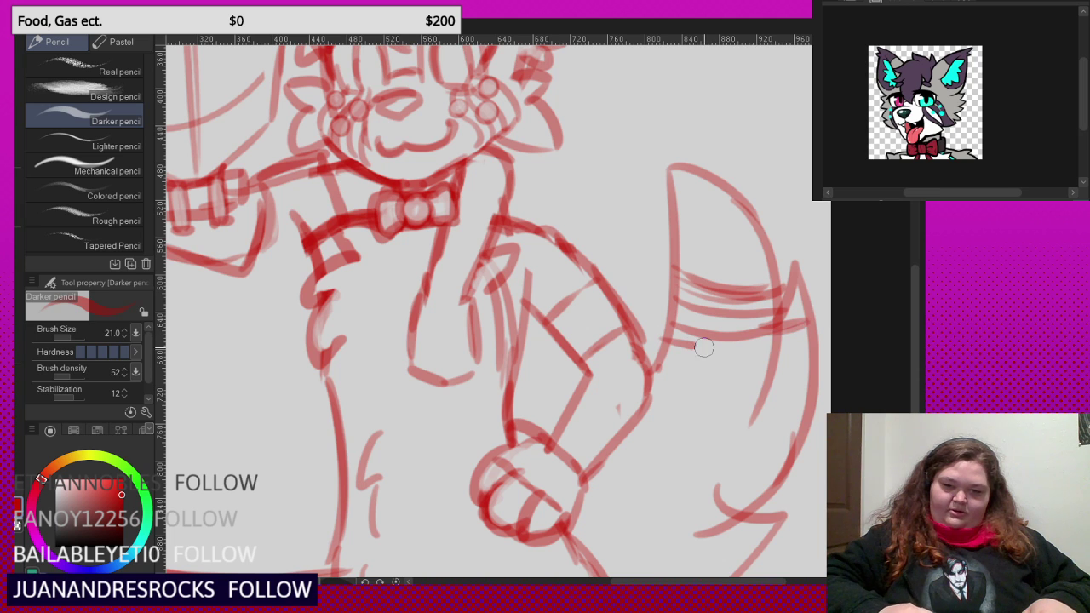
drag(662, 345, 792, 332)
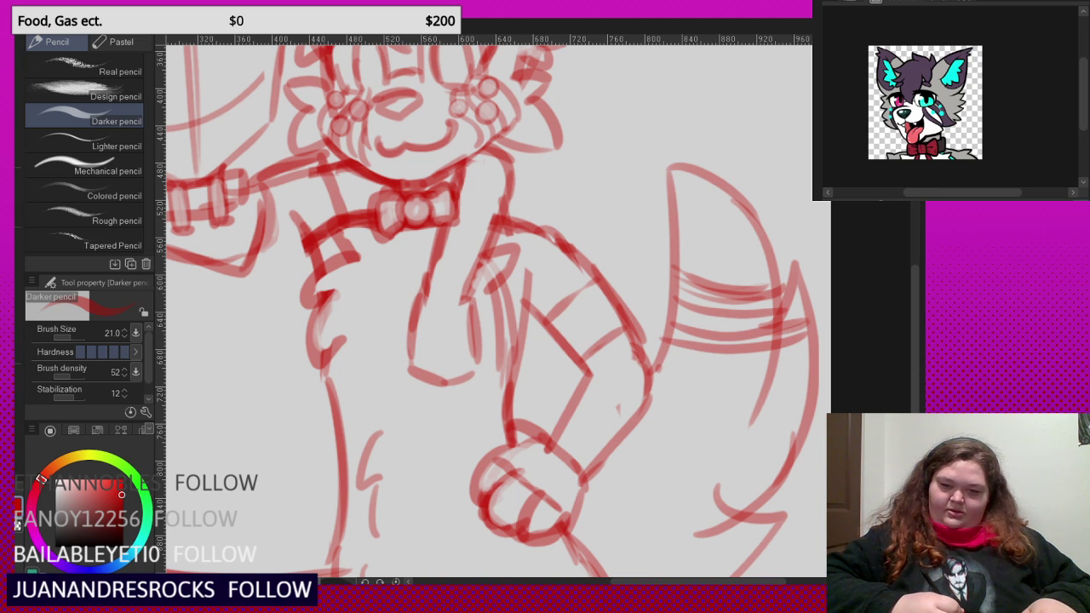
- Continue the curved stripe lines in pairs across the middle and lower part of the tail
mouse_move(657, 366)
mouse_down()
mouse_move(772, 386)
mouse_move(805, 376)
mouse_up()
key(ctrl+z)
drag(659, 366, 816, 366)
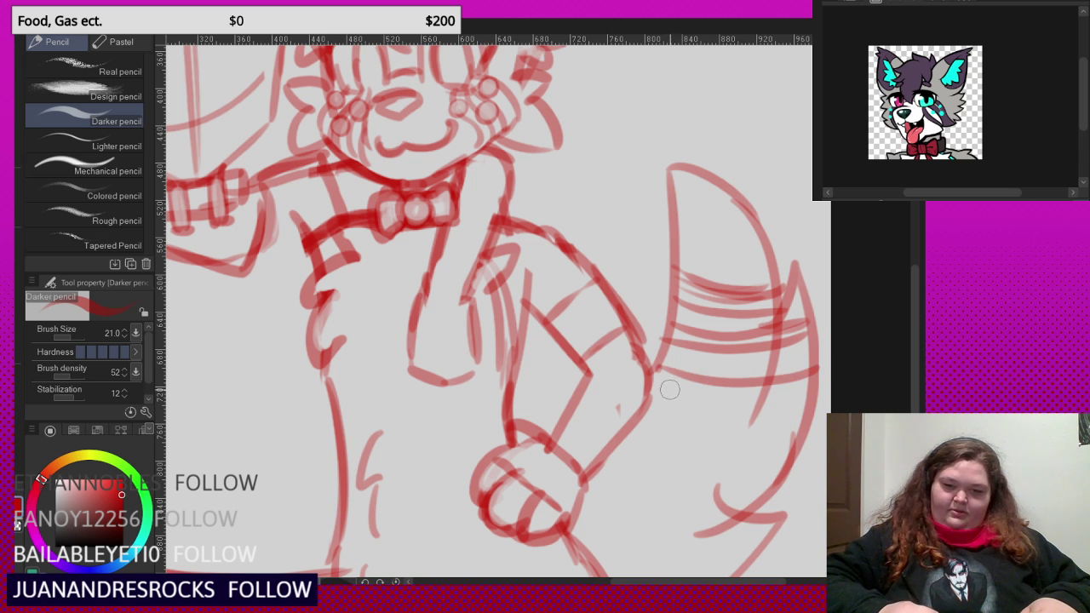
drag(669, 389, 813, 381)
mouse_move(642, 400)
mouse_down()
mouse_move(719, 433)
mouse_move(804, 425)
mouse_up()
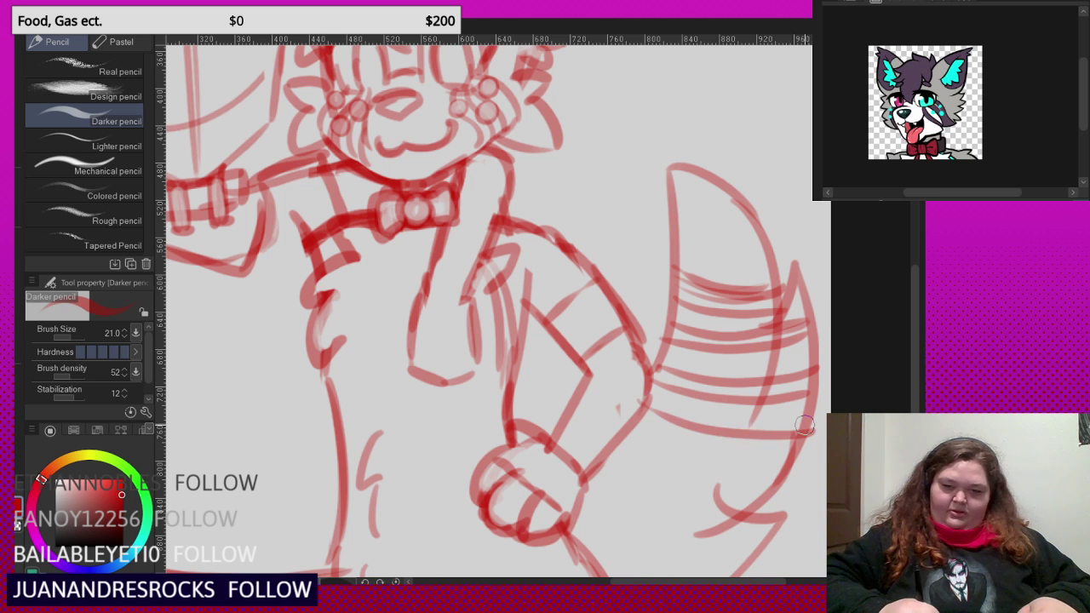
mouse_move(645, 415)
mouse_down()
mouse_move(671, 433)
mouse_move(808, 451)
mouse_up()
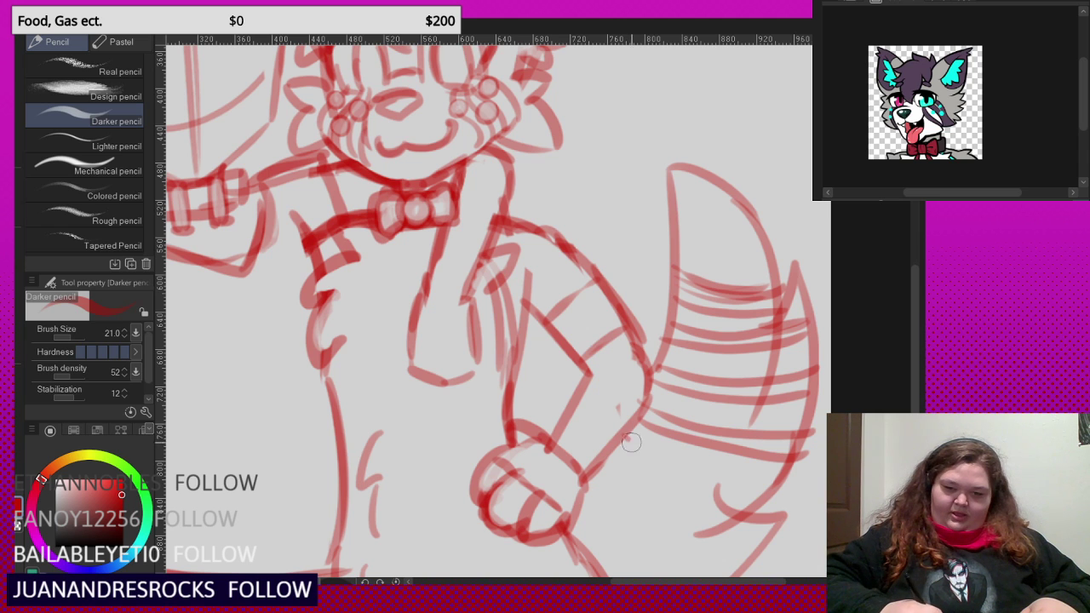
mouse_move(631, 442)
mouse_down()
mouse_move(782, 493)
mouse_move(717, 507)
mouse_up()
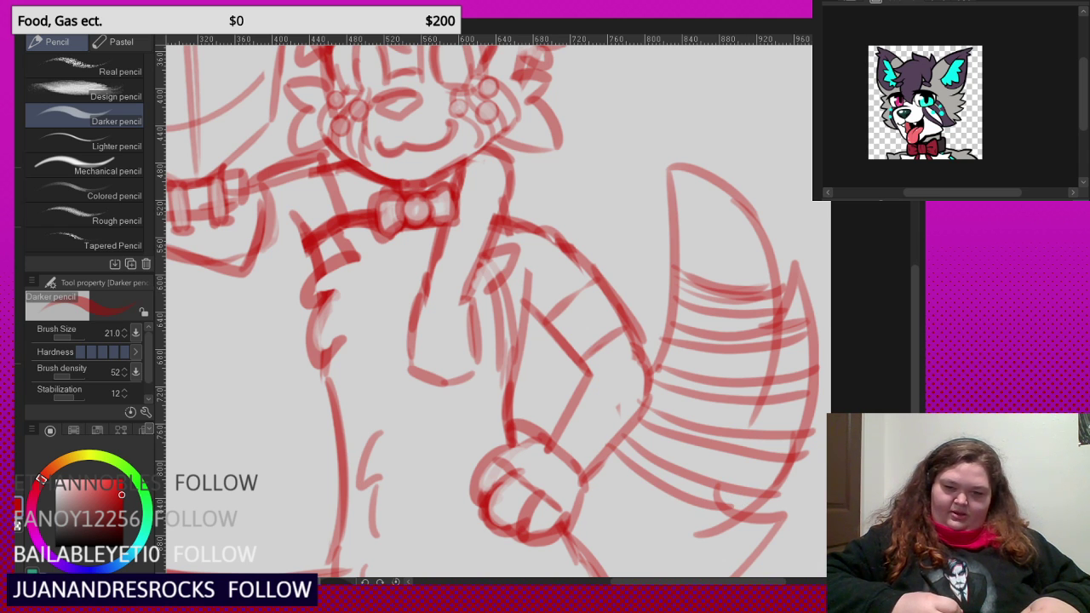
- Draw diagonal stripe lines across the tail's base beside the animal-eared figure's hip hand
scroll(616, 470, down, 3)
scroll(606, 471, up, 2)
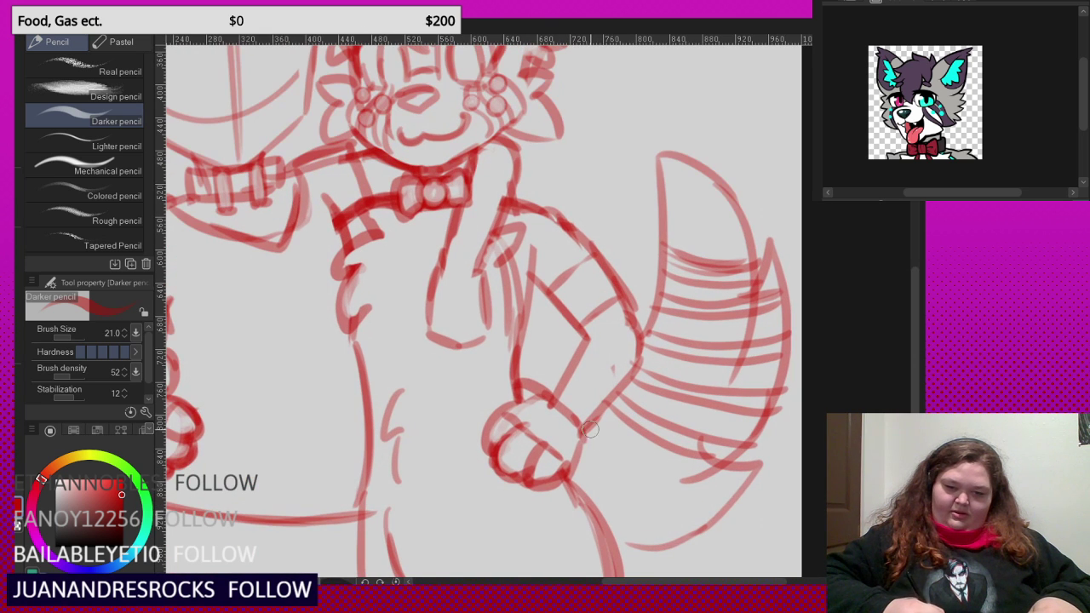
mouse_move(590, 430)
mouse_down()
mouse_move(683, 531)
mouse_move(663, 528)
mouse_up()
drag(572, 457, 656, 548)
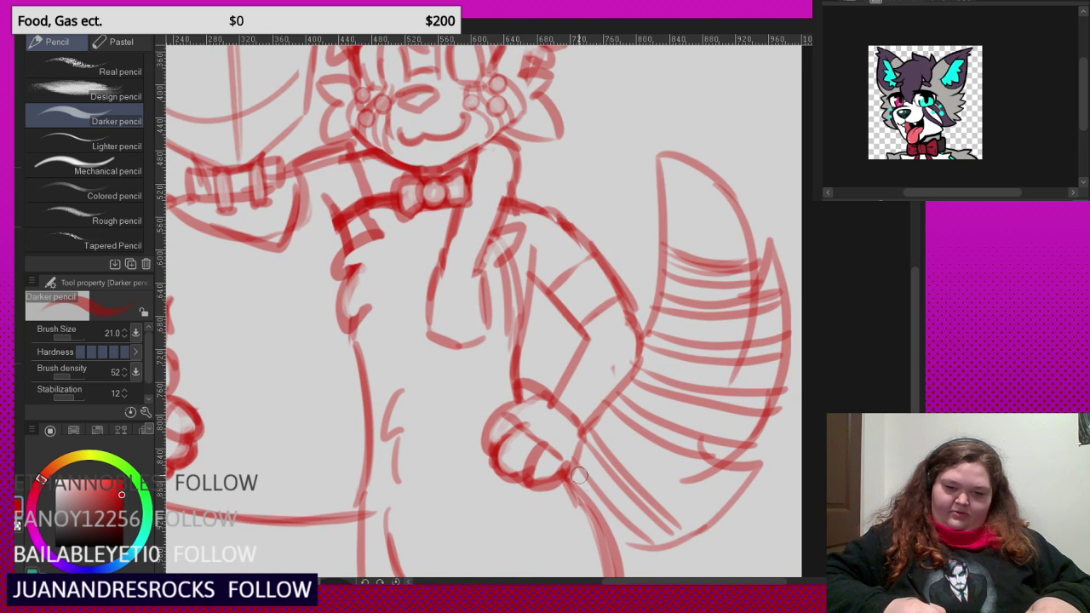
drag(580, 476, 645, 545)
scroll(678, 364, down, 3)
scroll(678, 363, down, 2)
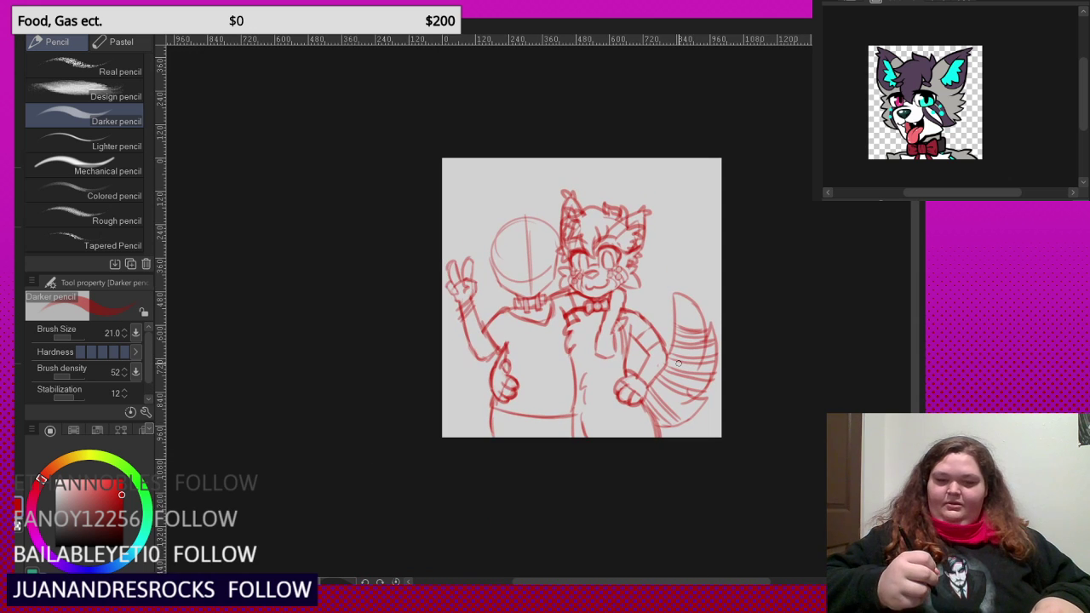
scroll(679, 363, up, 3)
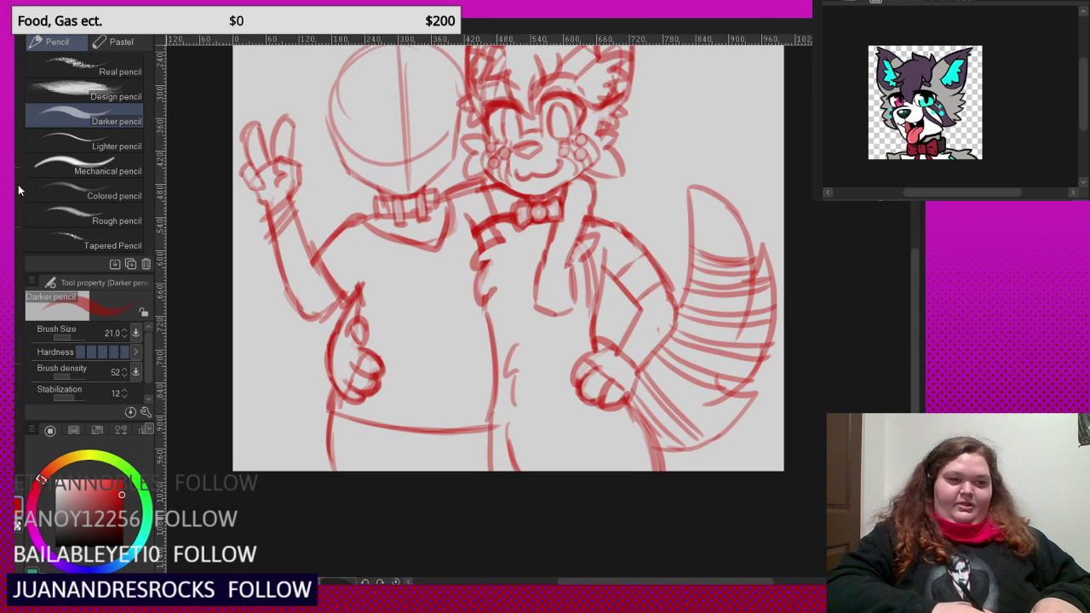
- Lasso the striped tail, rotate it counterclockwise and move it up beside the elbow, then apply the transform and deselect
key(m)
mouse_move(695, 178)
mouse_down()
mouse_move(682, 213)
mouse_move(684, 260)
mouse_up()
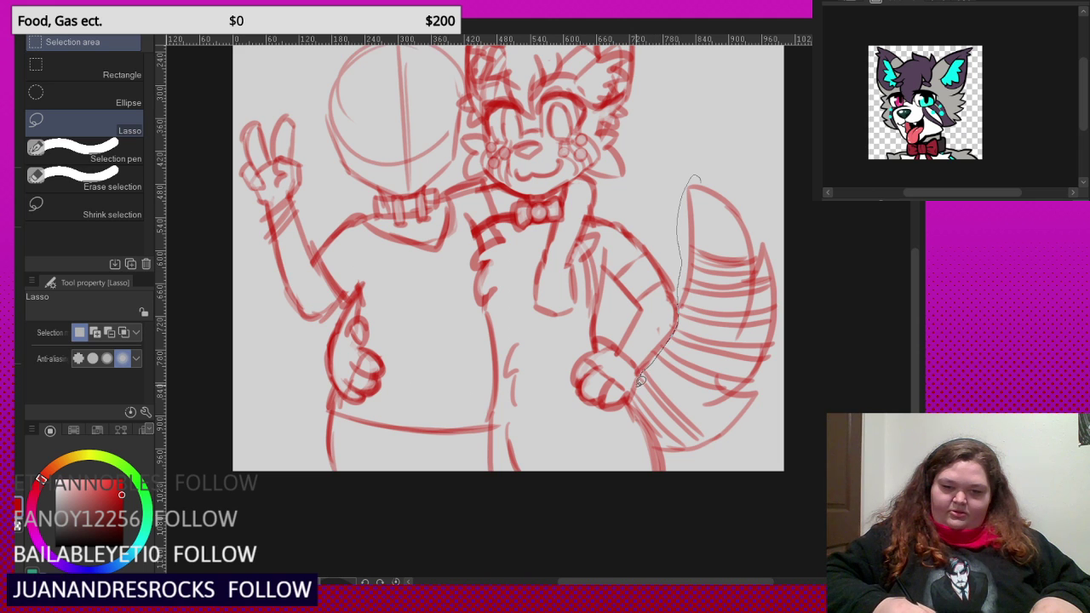
mouse_move(650, 419)
mouse_down()
mouse_move(793, 358)
mouse_move(699, 181)
mouse_up()
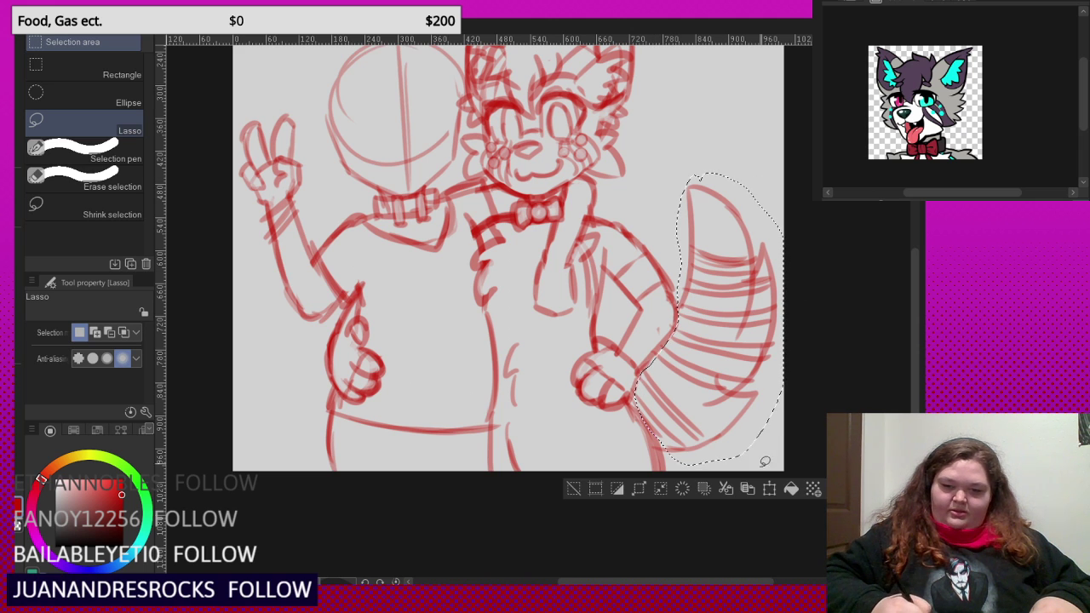
click(769, 488)
drag(814, 310, 808, 268)
drag(731, 372, 725, 333)
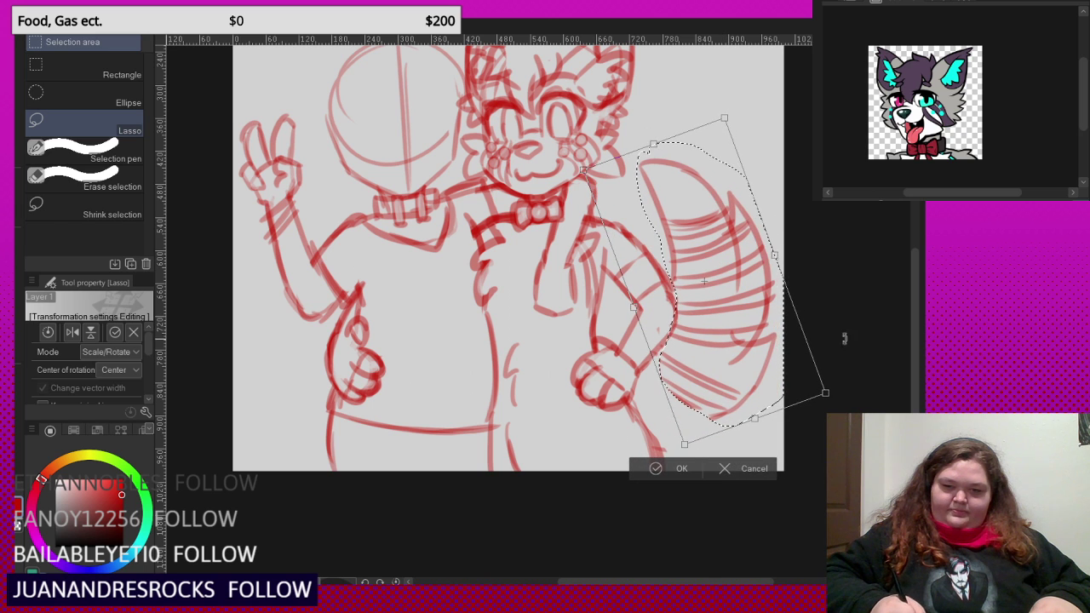
drag(844, 338, 832, 341)
click(668, 467)
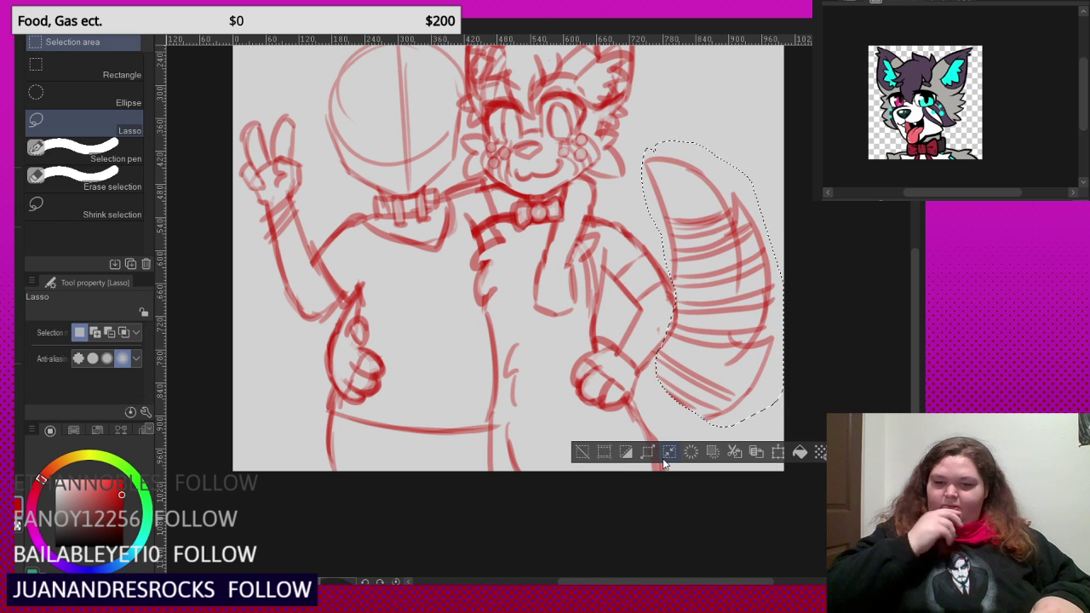
key(ctrl+d)
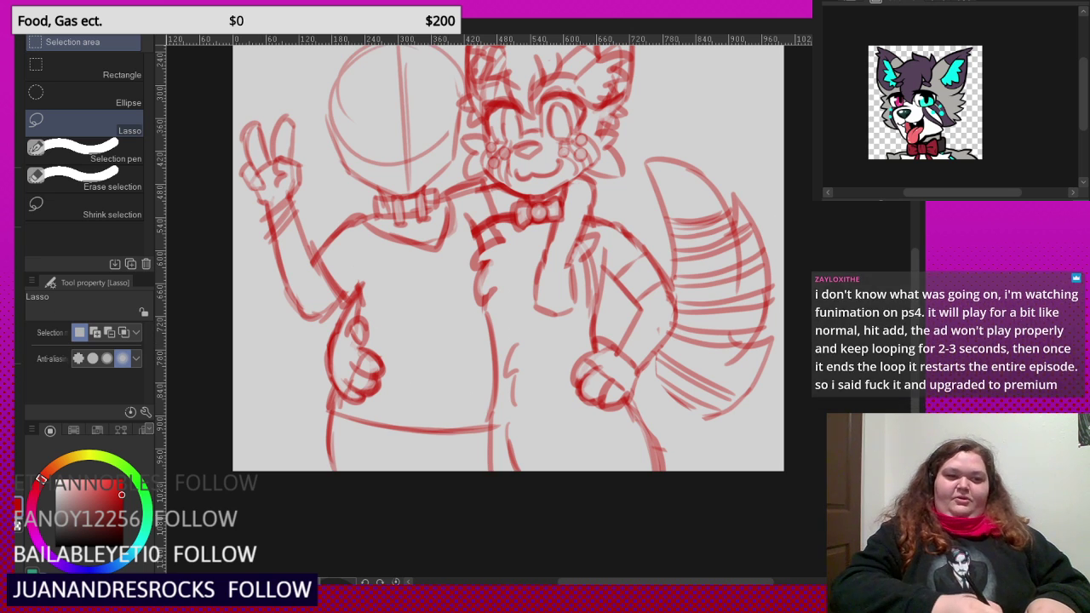
- Draw the tail's base behind the hip hand and add a pointed fur tuft joining its lower edge to the hip
key(p)
scroll(723, 437, up, 7)
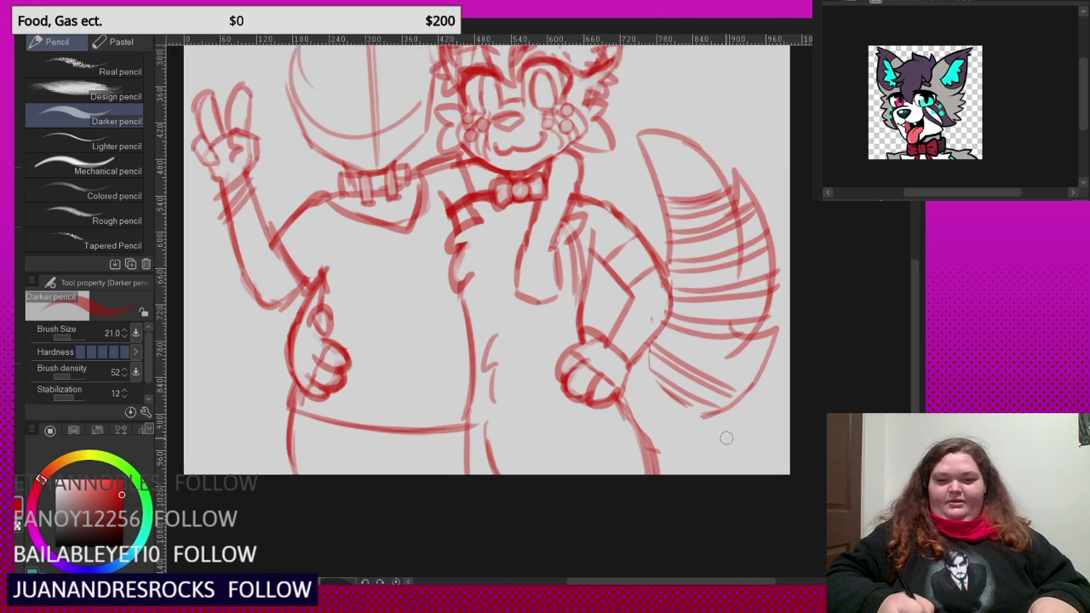
drag(639, 288, 595, 386)
drag(615, 326, 593, 432)
mouse_move(733, 443)
mouse_down()
mouse_move(771, 459)
mouse_move(651, 503)
mouse_up()
drag(652, 501, 713, 493)
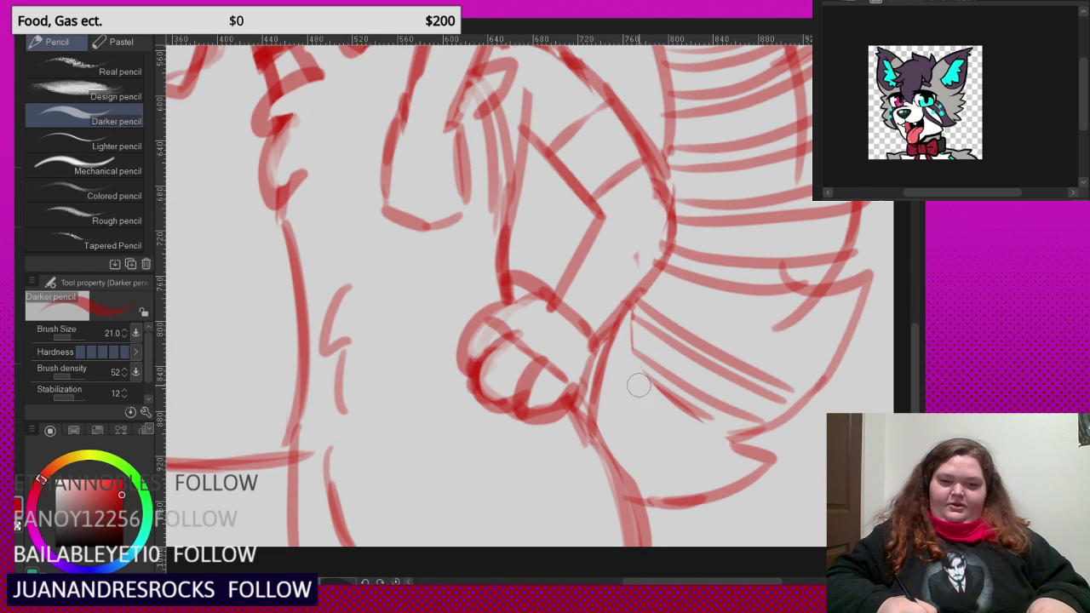
- Draw and clean up the lowest stripe lines so they span from the wrist to the tail's lower fur tuft
drag(609, 347, 735, 427)
drag(658, 395, 738, 440)
drag(600, 339, 760, 421)
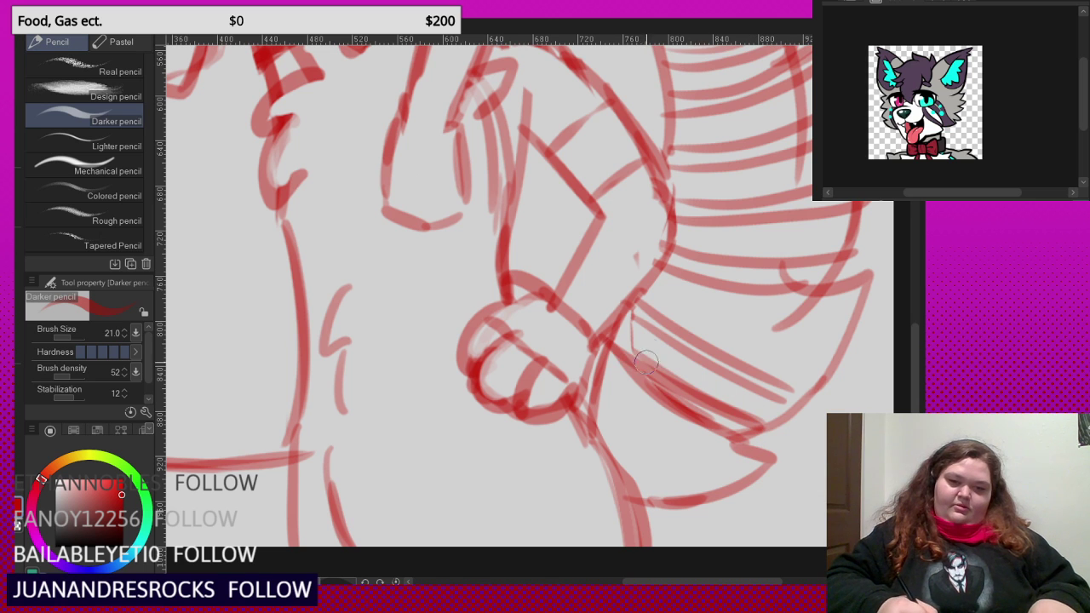
key(c)
mouse_move(619, 353)
mouse_down()
mouse_move(731, 418)
mouse_move(725, 426)
mouse_move(689, 389)
mouse_move(752, 420)
mouse_move(740, 434)
mouse_up()
key(c)
scroll(715, 410, down, 2)
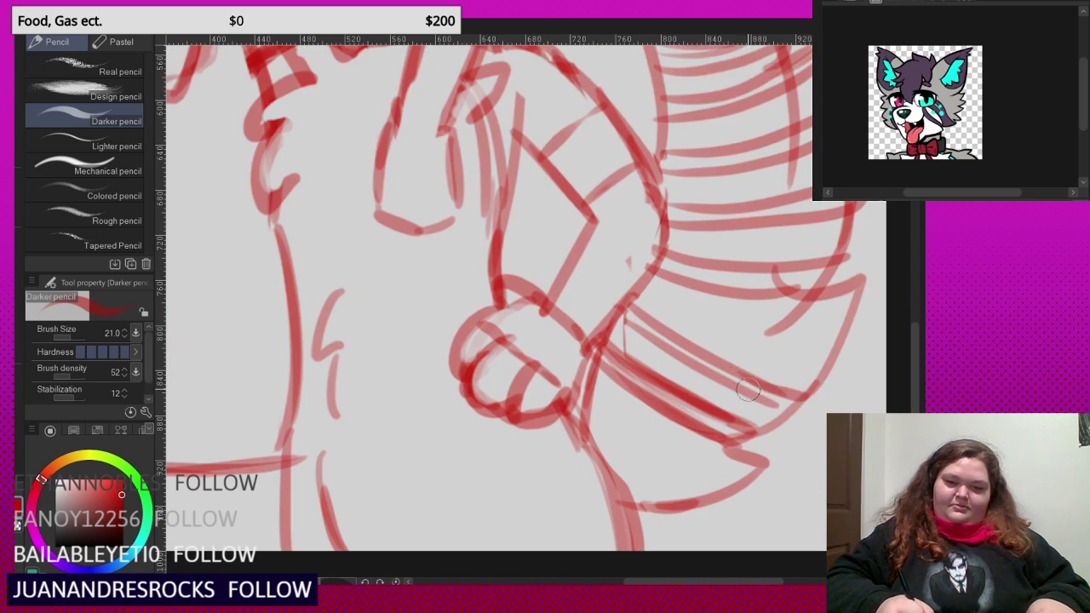
- Erase the stray curved fur mark among the tail's lower stripes
scroll(720, 406, down, 3)
scroll(785, 476, up, 2)
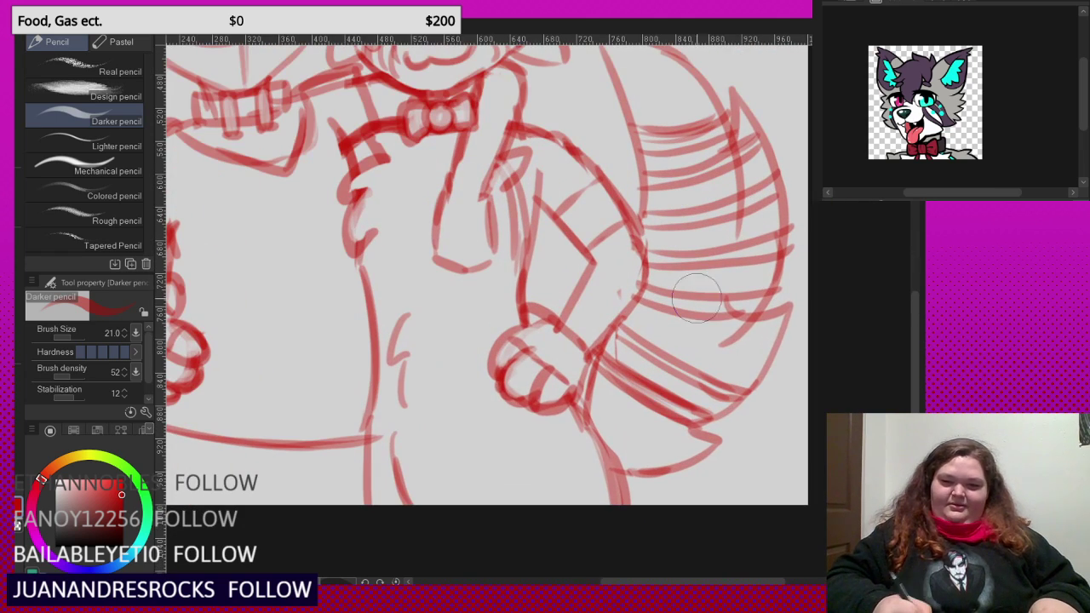
scroll(733, 306, down, 2)
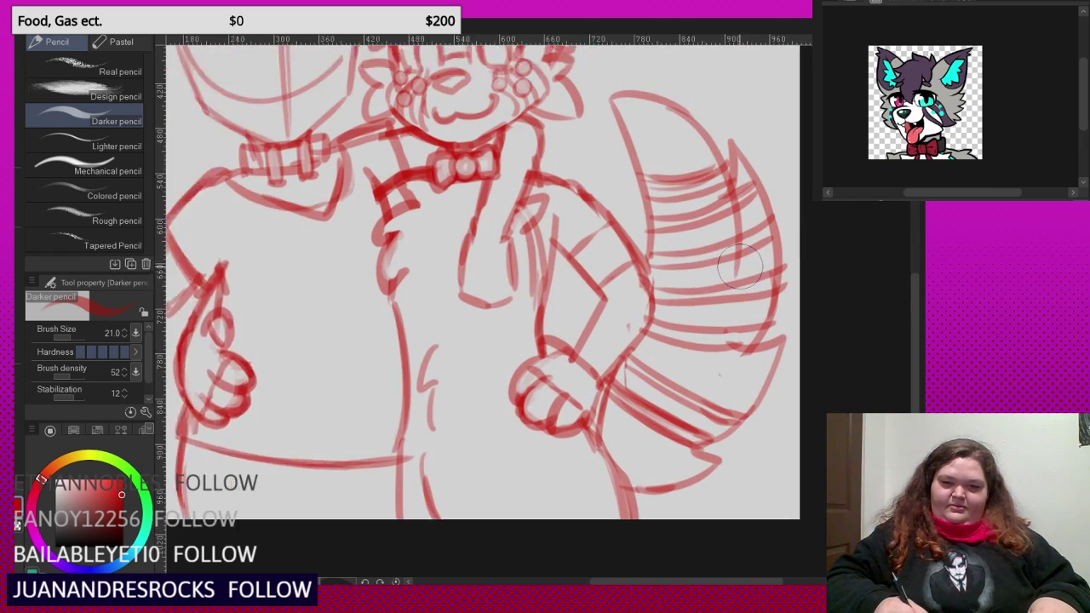
scroll(739, 266, down, 2)
scroll(736, 273, down, 4)
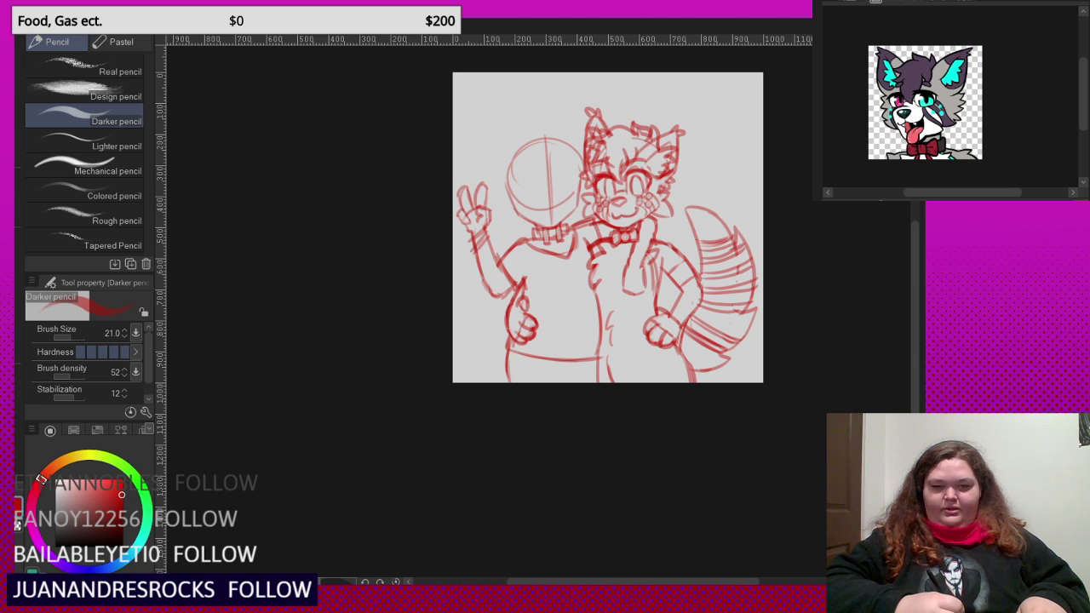
- Draw the fox figure's curved belly fur line from beneath the hip hand down to the canvas's lower edge
scroll(639, 375, up, 5)
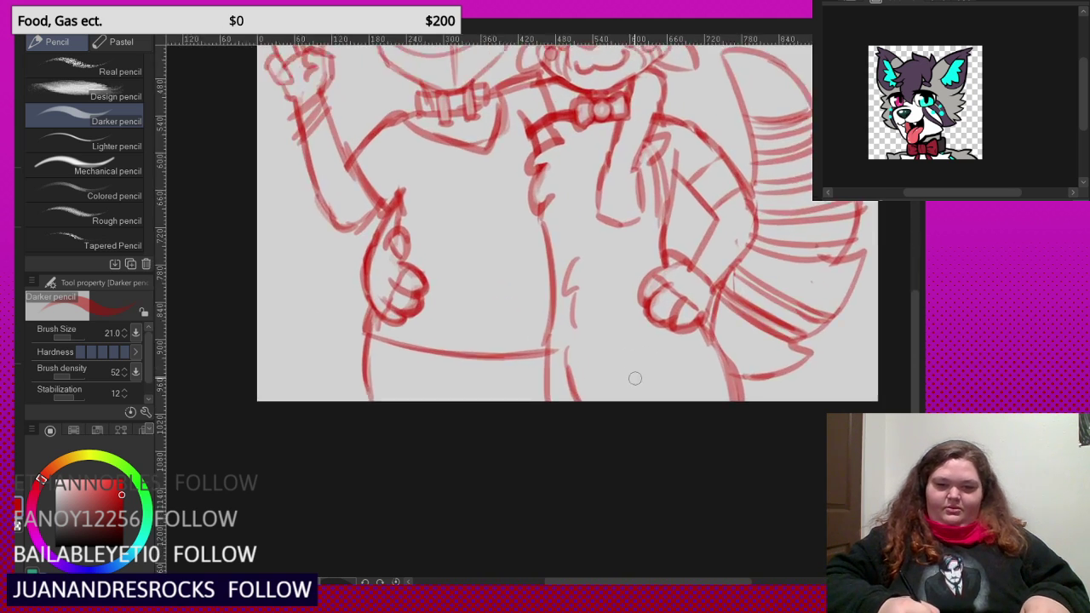
drag(644, 400, 673, 294)
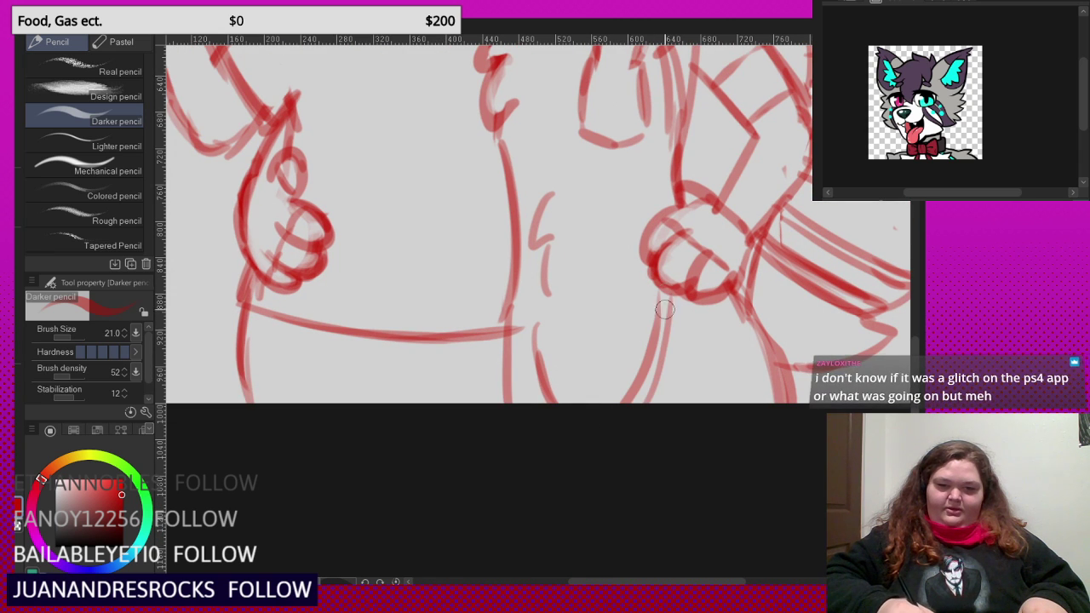
mouse_move(641, 200)
mouse_down()
mouse_move(642, 122)
mouse_move(653, 218)
mouse_up()
key(ctrl+z)
drag(671, 137, 666, 214)
scroll(666, 213, down, 8)
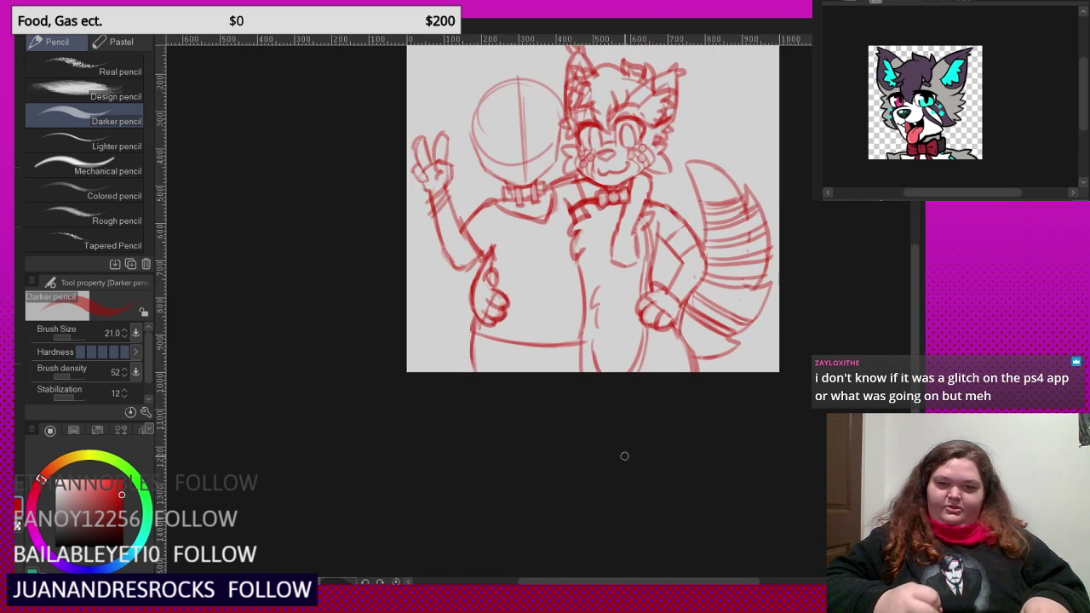
- Erase the vertical and curved construction guidelines from inside the left figure's blank head, leaving its outline
scroll(635, 277, up, 2)
scroll(635, 276, up, 1)
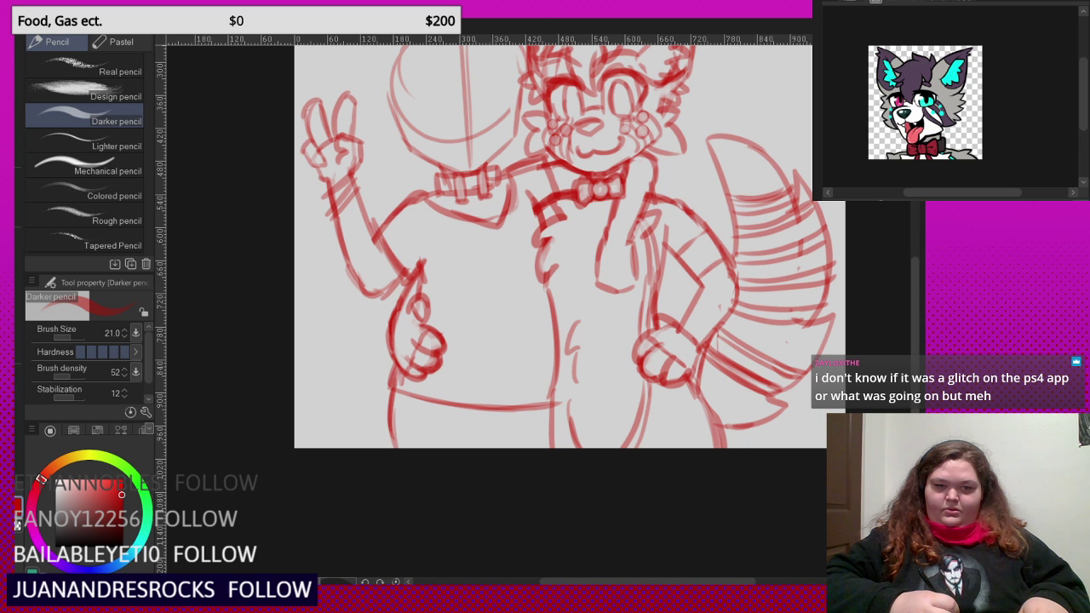
scroll(513, 428, down, 3)
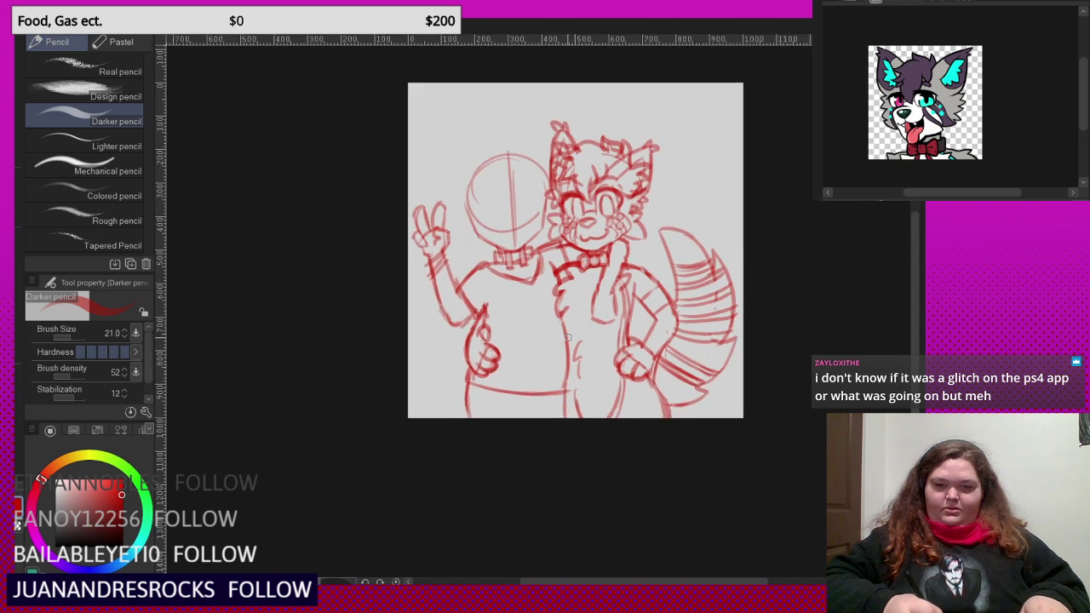
scroll(569, 317, up, 1)
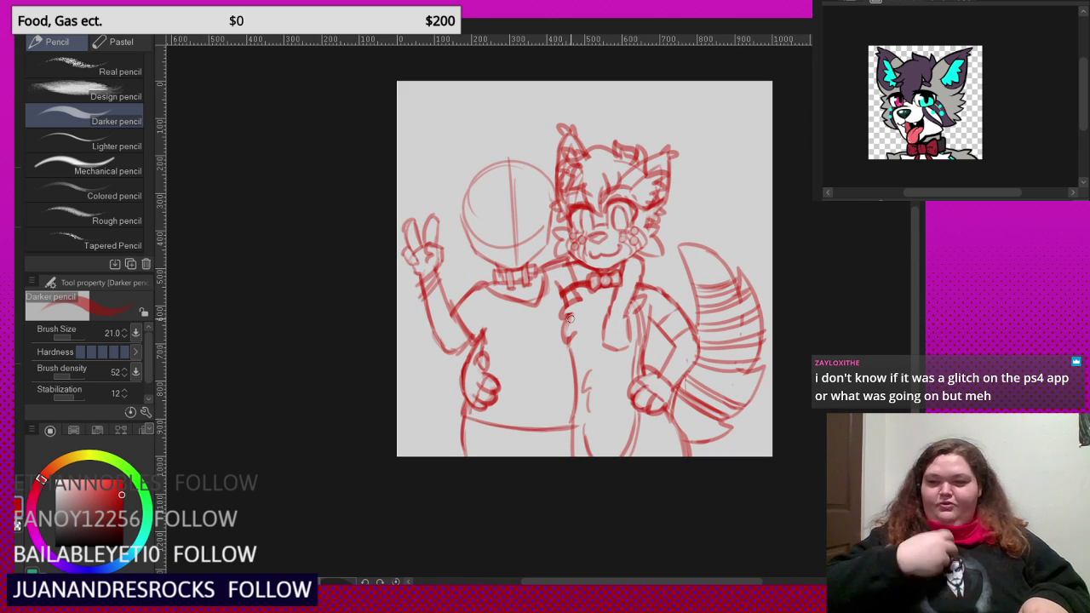
scroll(492, 291, up, 1)
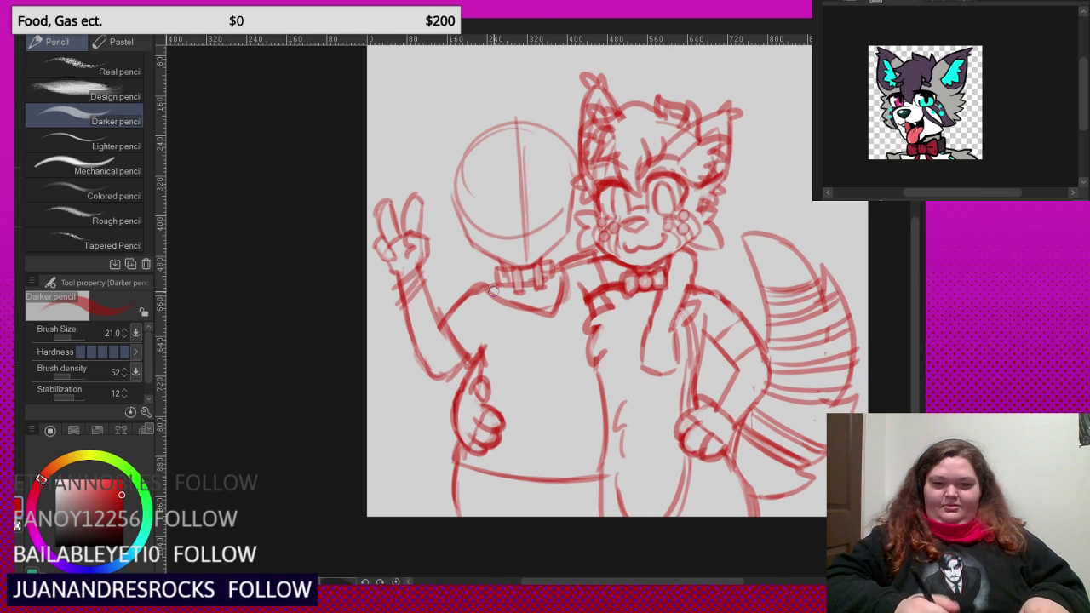
scroll(492, 291, up, 5)
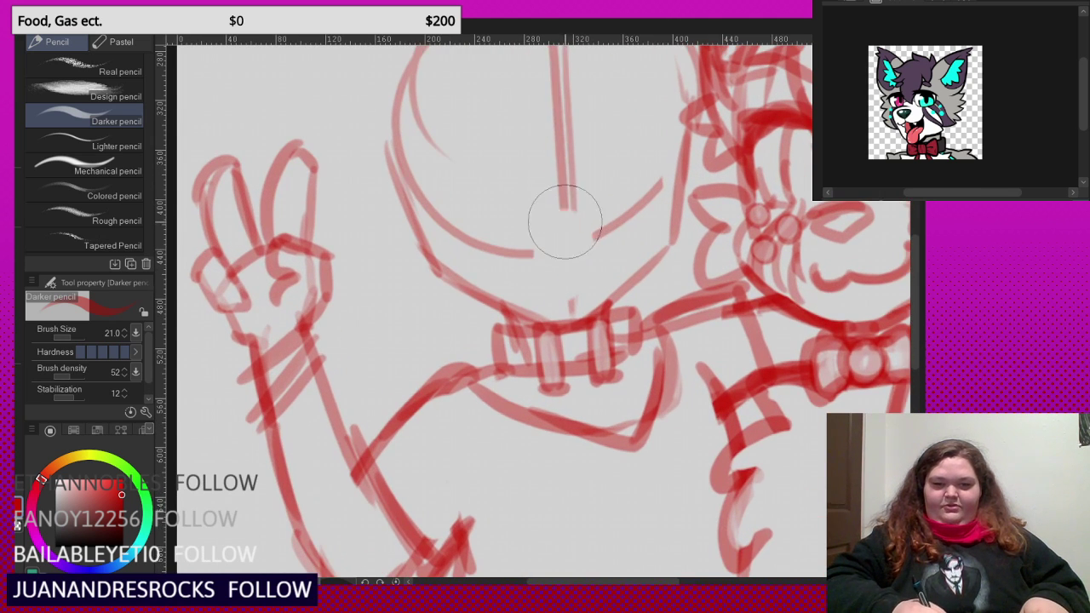
scroll(528, 225, down, 1)
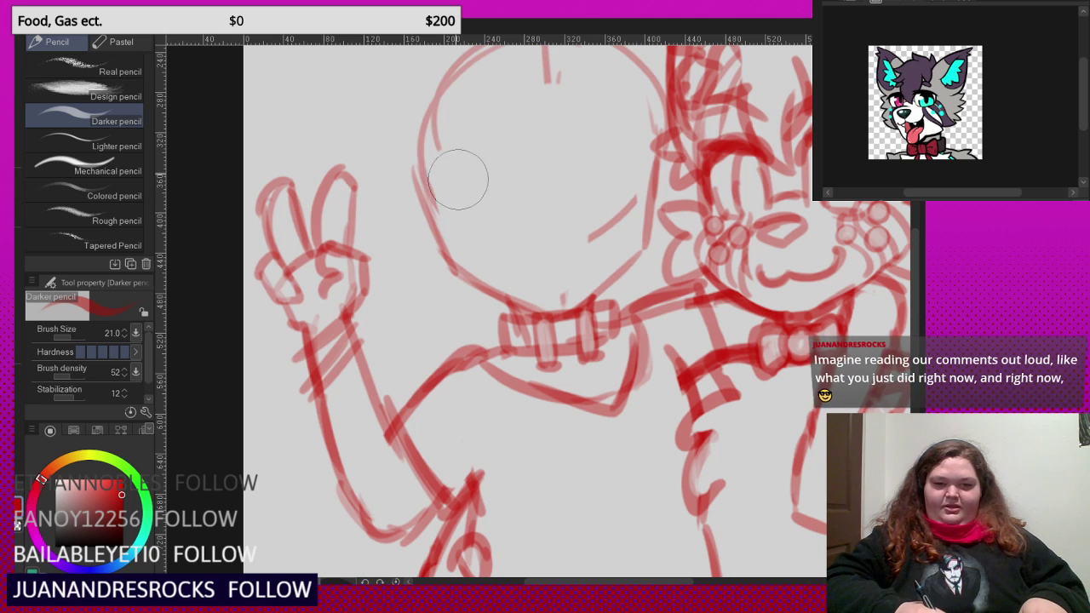
mouse_move(557, 274)
mouse_down()
mouse_move(597, 242)
mouse_move(610, 166)
mouse_move(577, 154)
mouse_move(552, 91)
mouse_up()
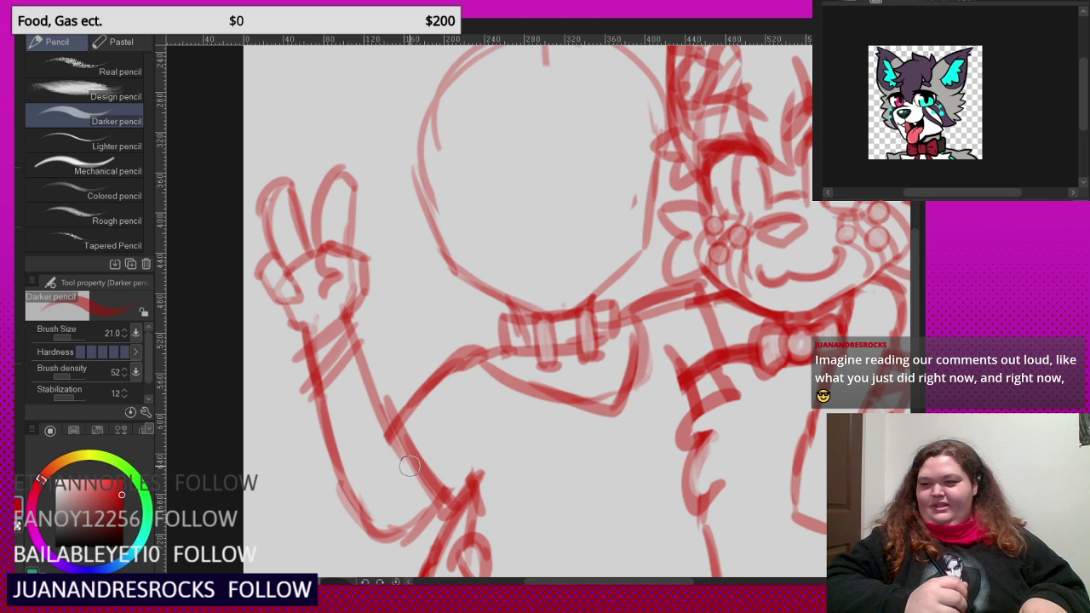
scroll(409, 465, down, 3)
scroll(586, 342, up, 2)
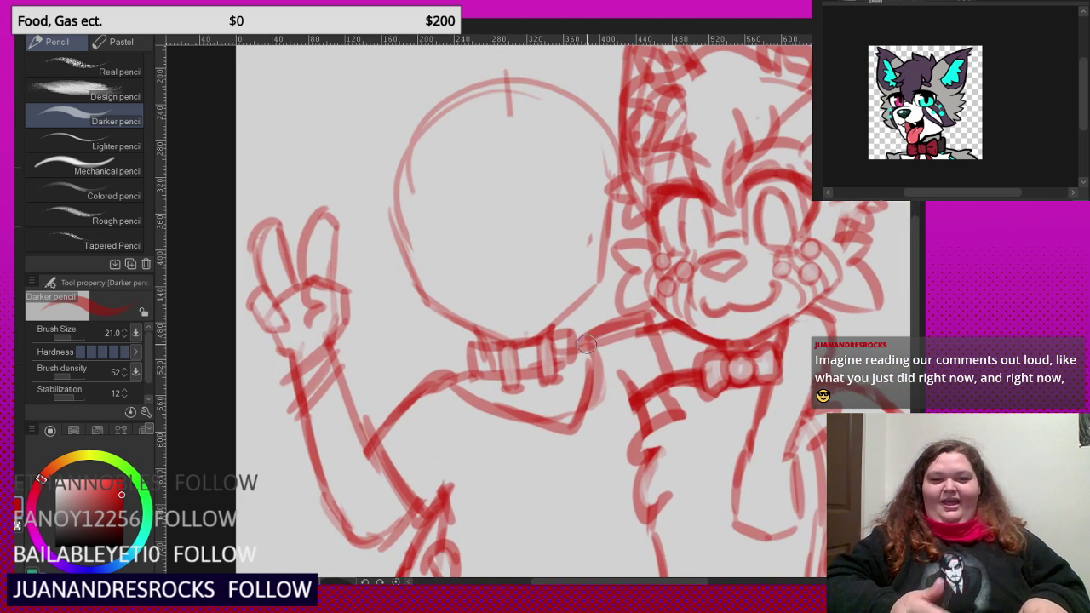
drag(575, 238, 584, 225)
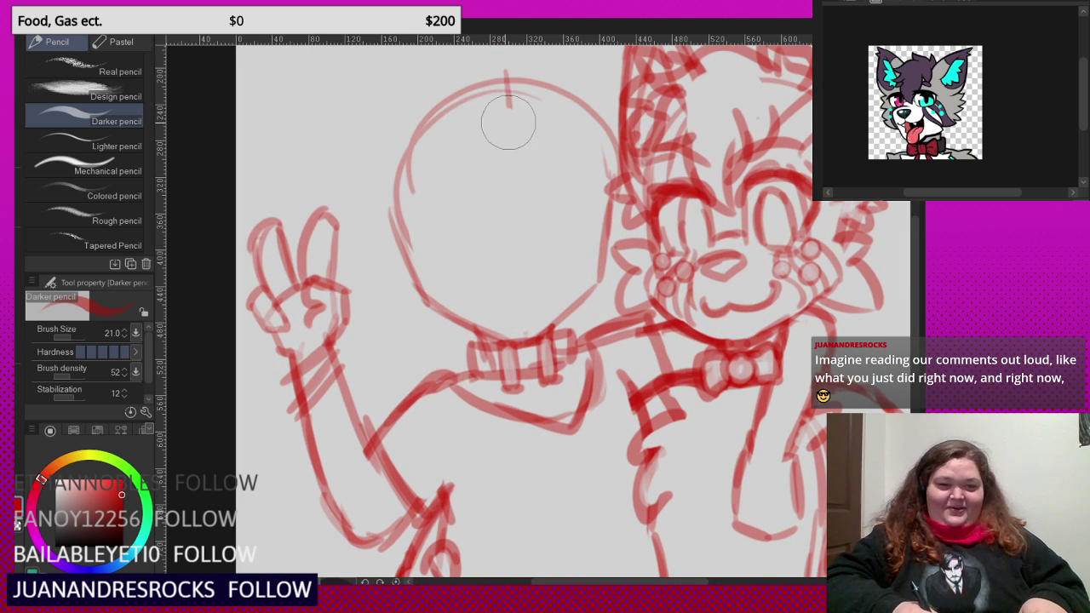
drag(509, 122, 516, 106)
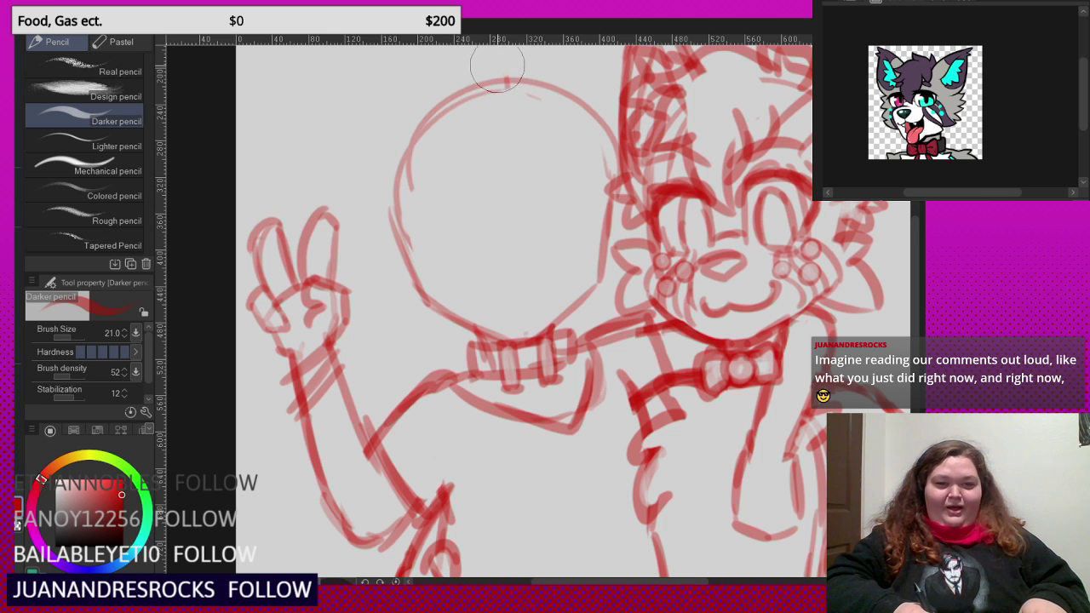
- Sketch a small cat-like W-shaped mouth low on the left figure's blank face
scroll(499, 170, down, 1)
scroll(500, 161, up, 2)
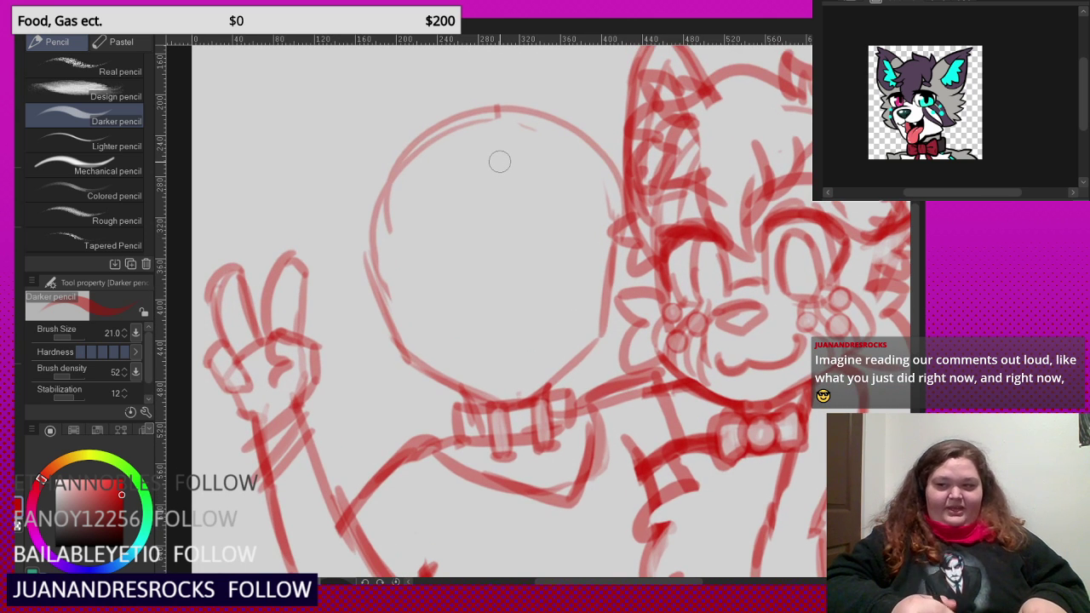
scroll(490, 222, down, 1)
scroll(511, 219, up, 2)
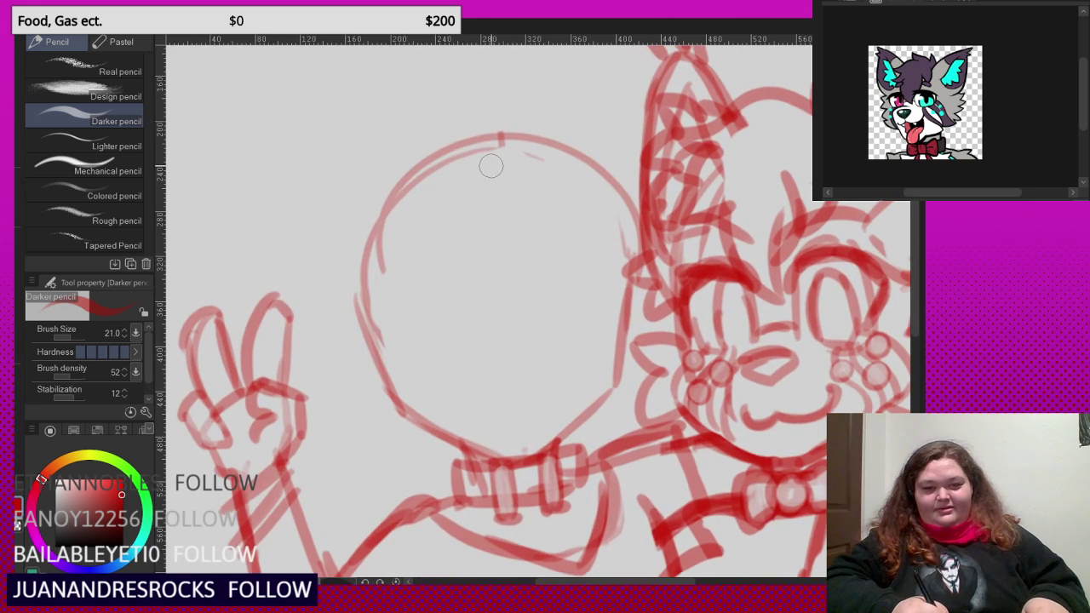
scroll(476, 188, down, 1)
scroll(465, 248, up, 2)
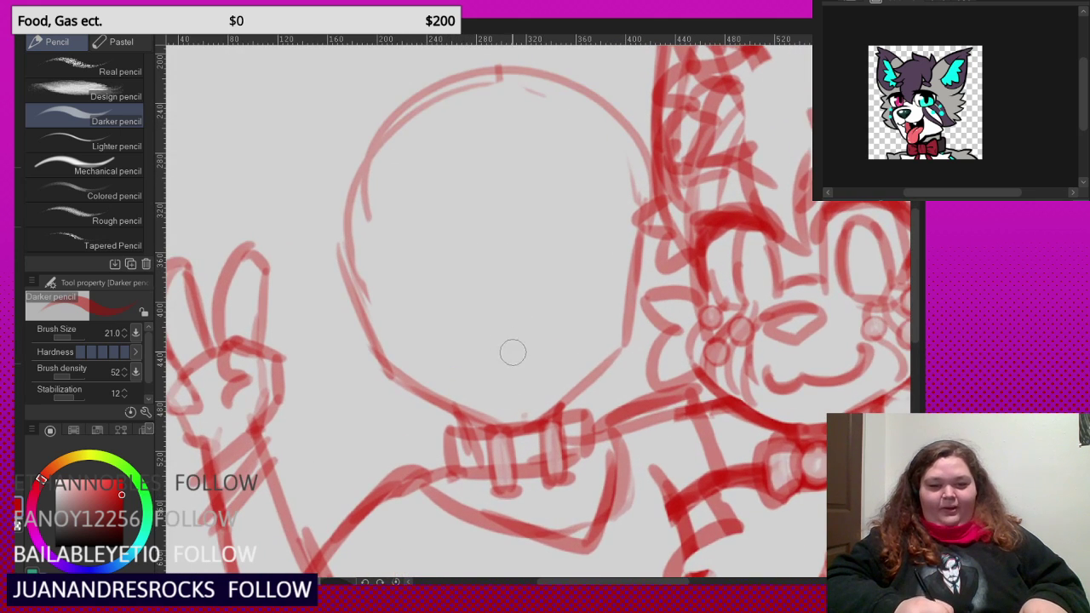
scroll(474, 351, up, 1)
scroll(474, 352, up, 1)
mouse_move(446, 343)
mouse_down()
mouse_move(474, 384)
mouse_move(558, 367)
mouse_move(604, 336)
mouse_up()
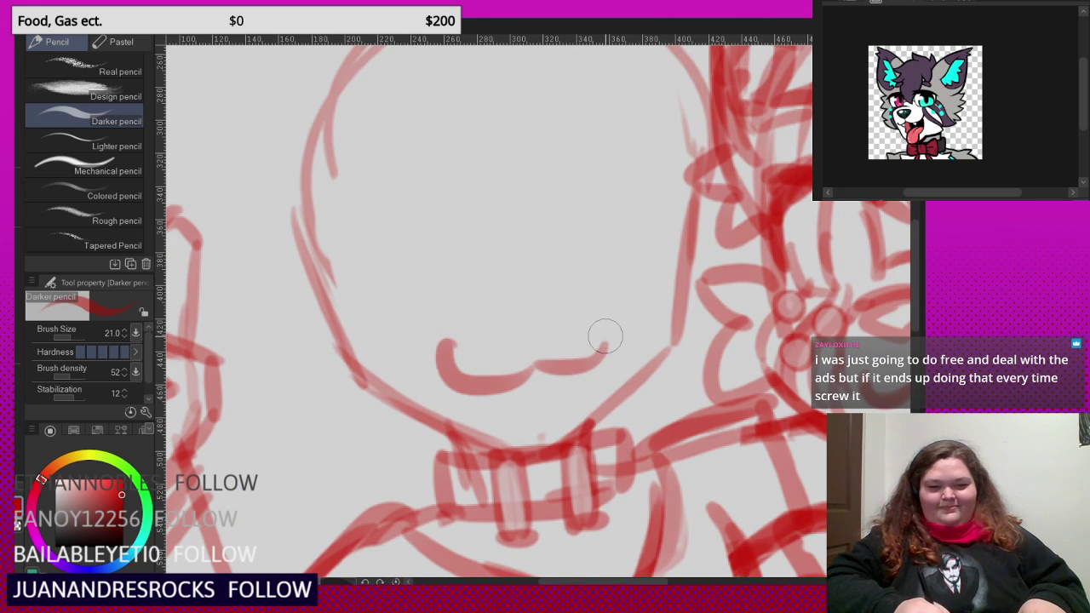
key(ctrl+z)
mouse_move(457, 338)
mouse_down()
mouse_move(540, 362)
mouse_move(583, 344)
mouse_up()
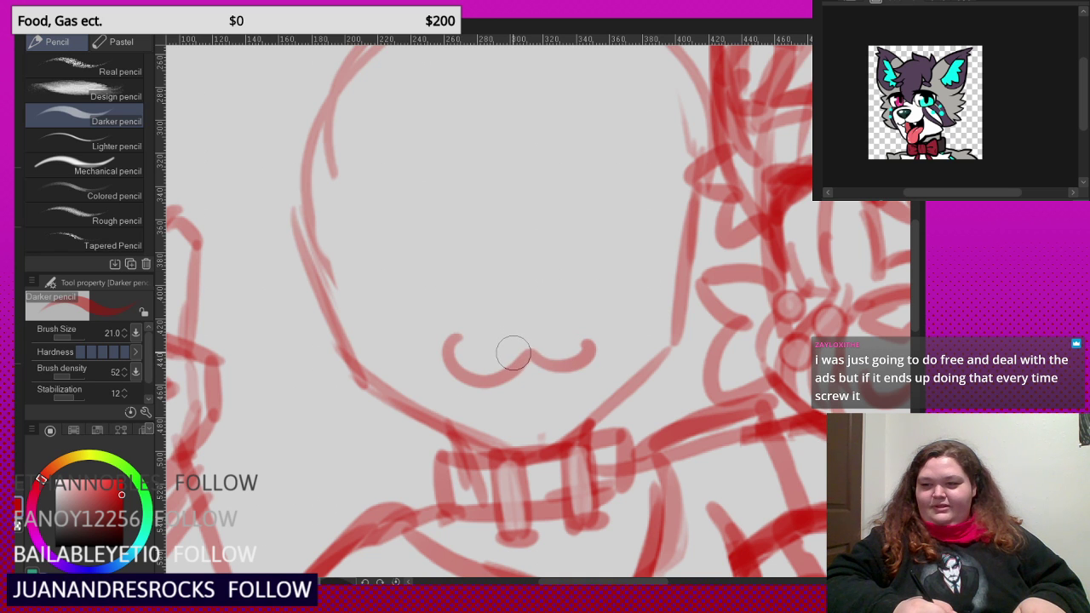
- Draw thick arched upper lash lines for both of the left figure's eyes and a lower line beneath one eye
scroll(512, 340, down, 2)
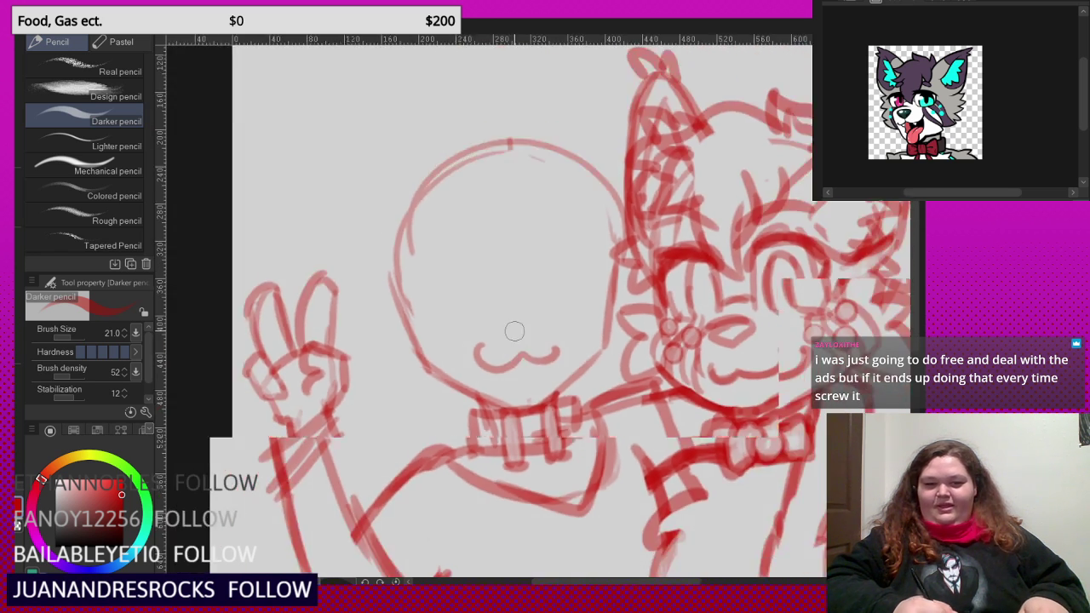
scroll(476, 256, up, 1)
mouse_move(472, 279)
mouse_down()
mouse_move(417, 302)
mouse_move(472, 282)
mouse_move(457, 282)
mouse_move(499, 286)
mouse_move(501, 302)
mouse_move(496, 291)
mouse_move(426, 302)
mouse_up()
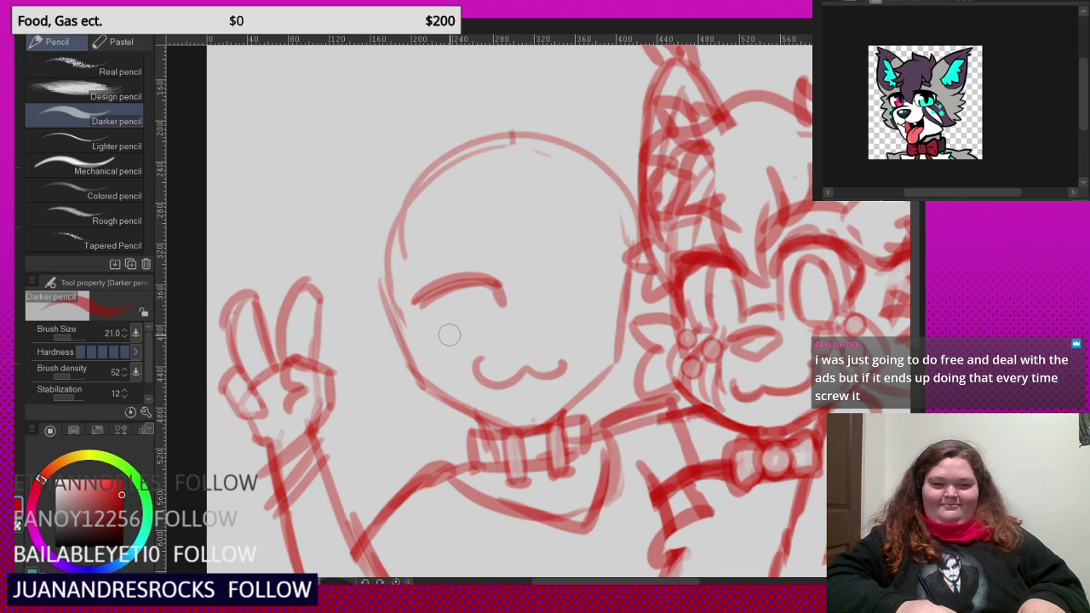
drag(535, 276, 609, 259)
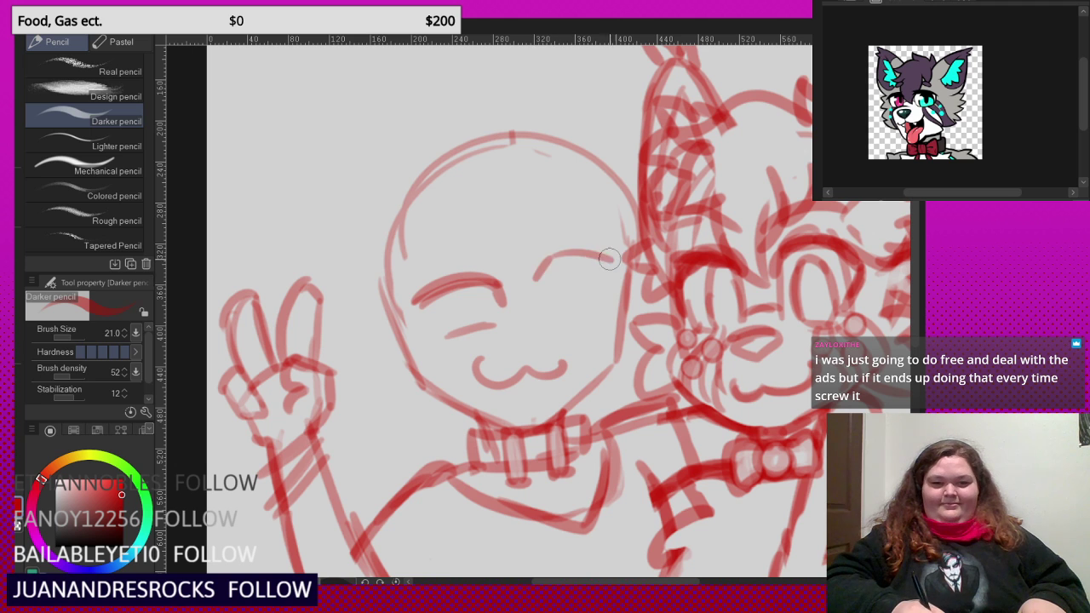
key(ctrl+z)
mouse_move(532, 280)
mouse_down()
mouse_move(601, 281)
mouse_move(561, 265)
mouse_move(534, 288)
mouse_move(601, 283)
mouse_up()
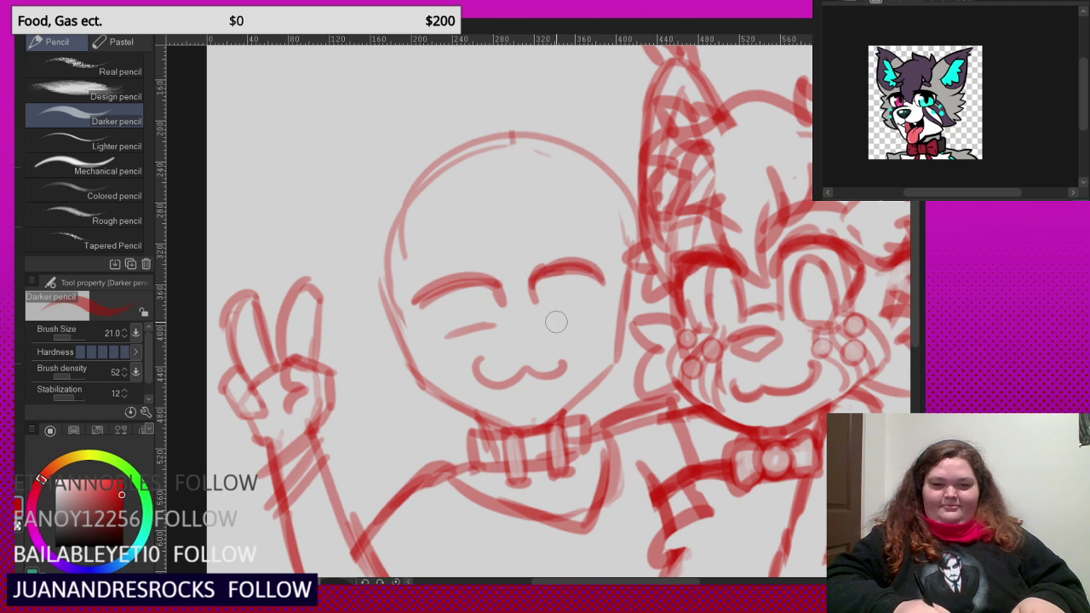
- Draw the sides of the irises beneath both upper lash lines and add the second eye's short lower line
scroll(487, 300, up, 2)
mouse_move(483, 279)
mouse_down()
mouse_move(493, 320)
mouse_move(496, 282)
mouse_move(499, 309)
mouse_move(487, 294)
mouse_move(484, 330)
mouse_up()
key(ctrl+z)
key(ctrl+z)
drag(460, 280, 471, 330)
drag(595, 267, 596, 310)
drag(629, 268, 628, 315)
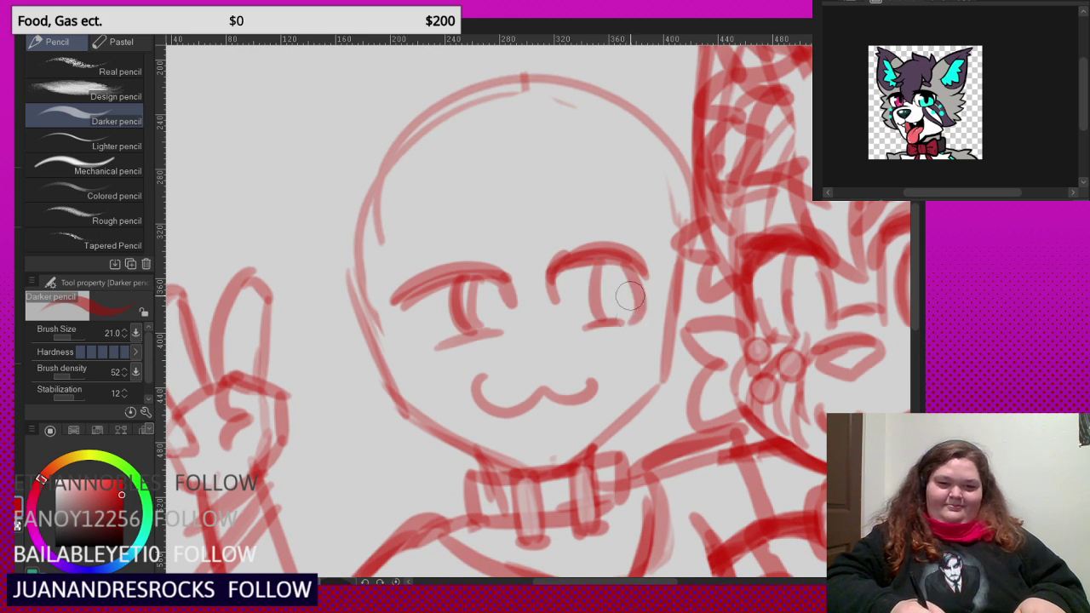
drag(591, 267, 597, 315)
- Remove the small cat-like mouth from the left figure's face
scroll(520, 280, down, 2)
scroll(520, 281, down, 3)
scroll(510, 290, up, 4)
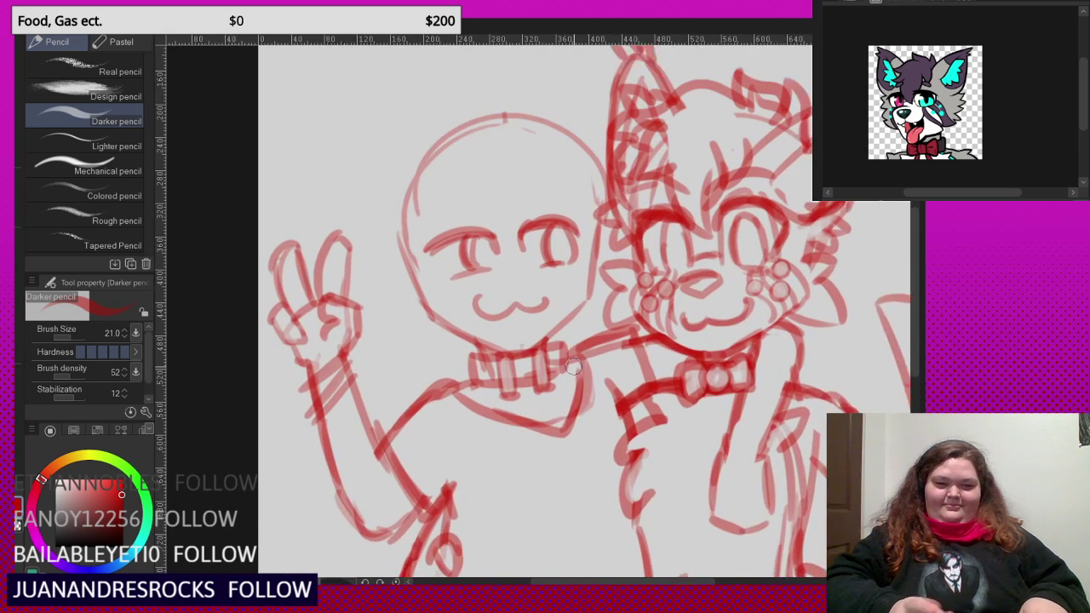
key(ctrl+z)
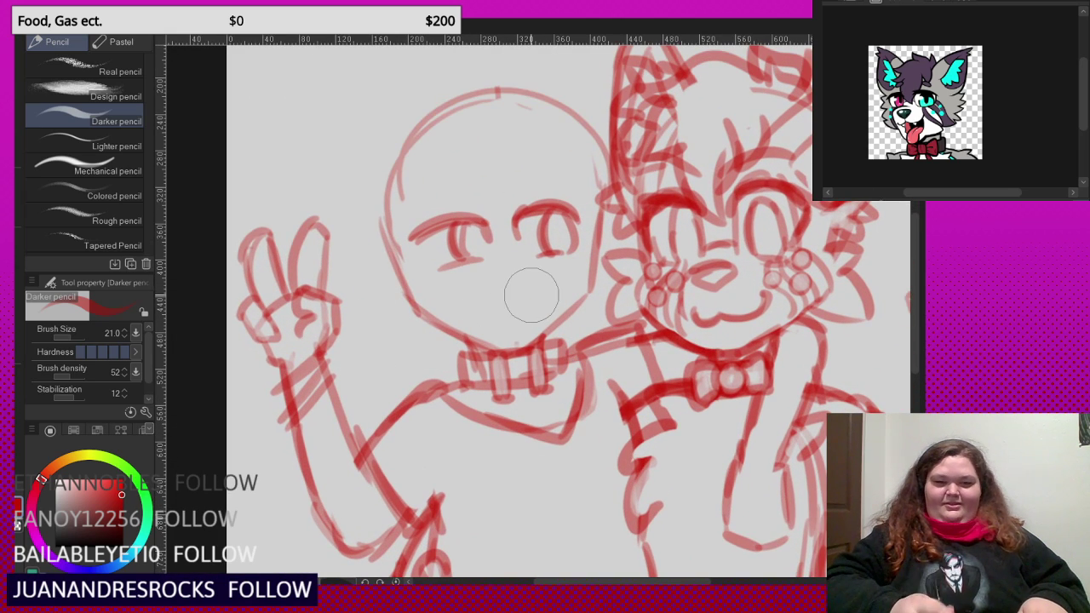
scroll(530, 295, up, 3)
mouse_move(549, 280)
mouse_down()
mouse_move(502, 304)
mouse_move(488, 300)
mouse_move(527, 293)
mouse_move(550, 263)
mouse_move(525, 292)
mouse_move(494, 300)
mouse_move(436, 275)
mouse_move(459, 313)
mouse_move(429, 285)
mouse_move(543, 312)
mouse_up()
key(ctrl+z)
scroll(515, 321, up, 1)
key(ctrl+z)
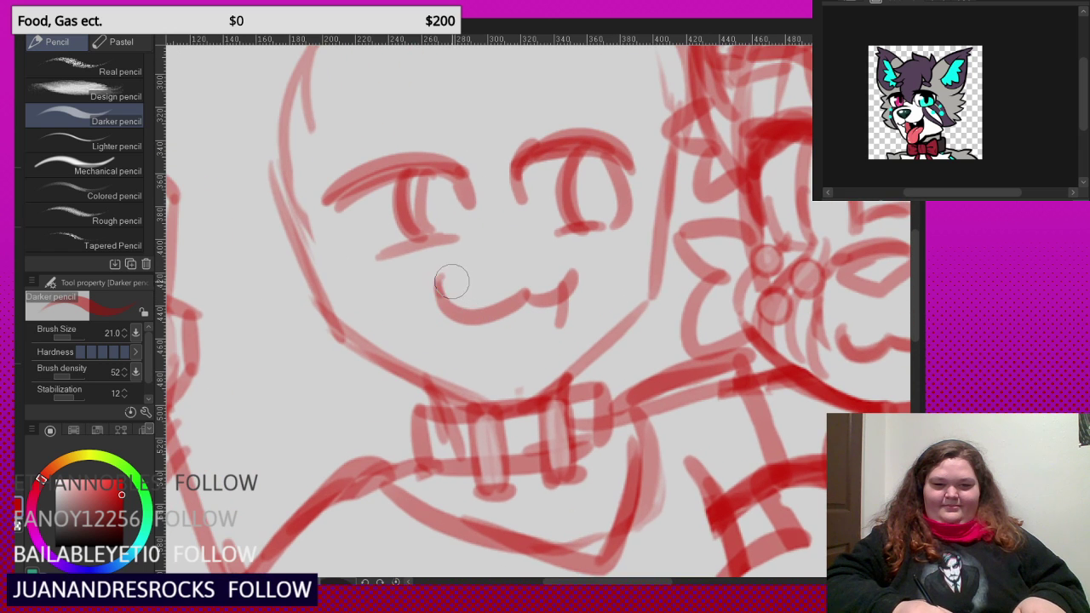
drag(443, 286, 558, 366)
key(ctrl+z)
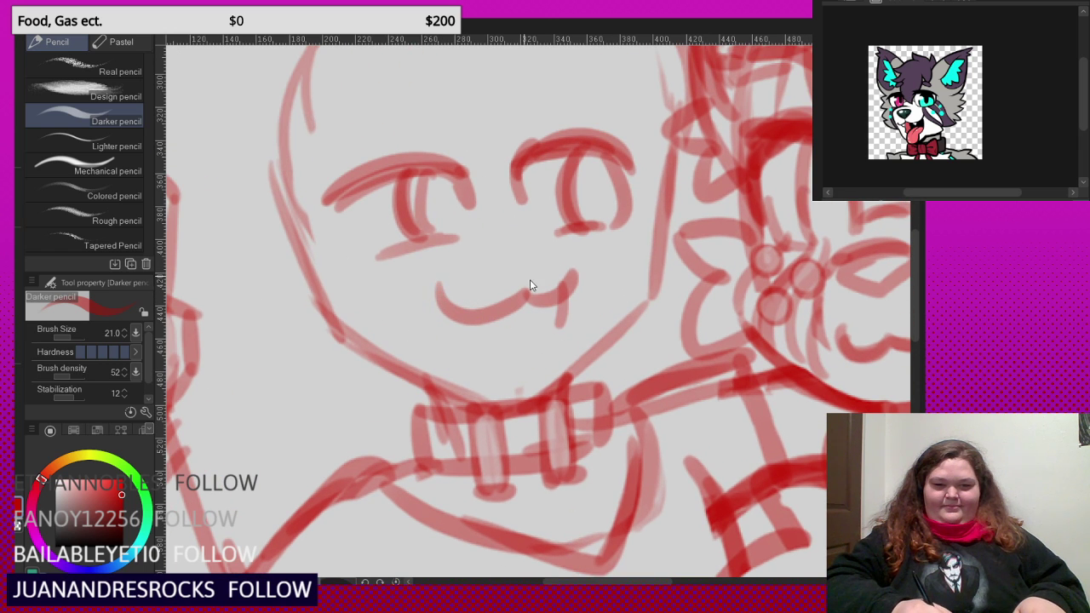
key(ctrl+z)
key(ctrl+z)
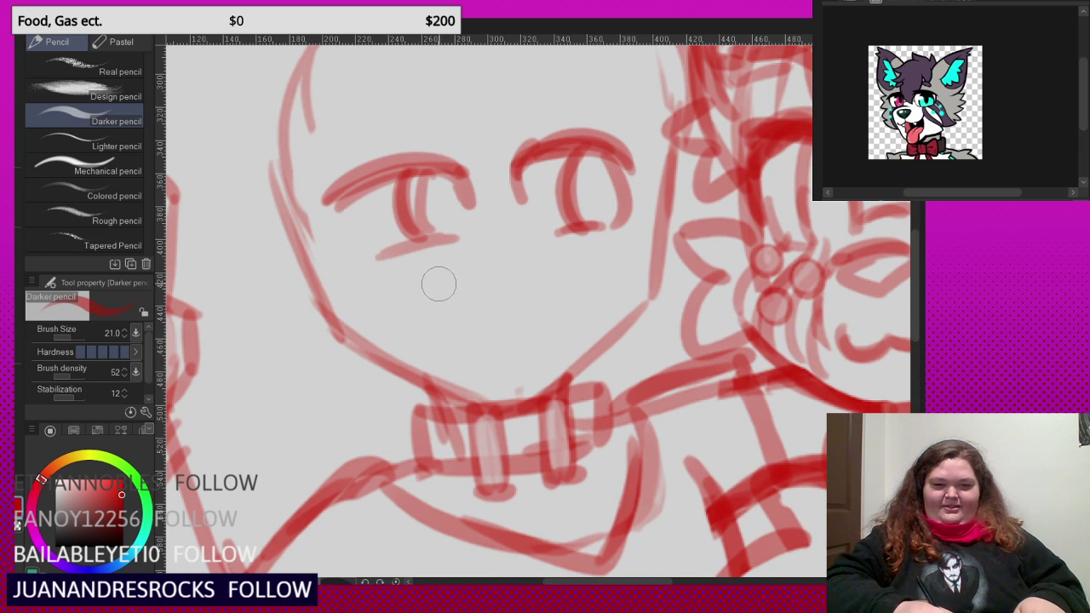
- Draw a wider W-shaped upper lip on the left figure with an open-mouth curve joining its ends below
mouse_move(431, 300)
mouse_down()
mouse_move(489, 306)
mouse_move(441, 317)
mouse_move(495, 311)
mouse_move(510, 294)
mouse_move(540, 313)
mouse_move(579, 286)
mouse_up()
key(ctrl+z)
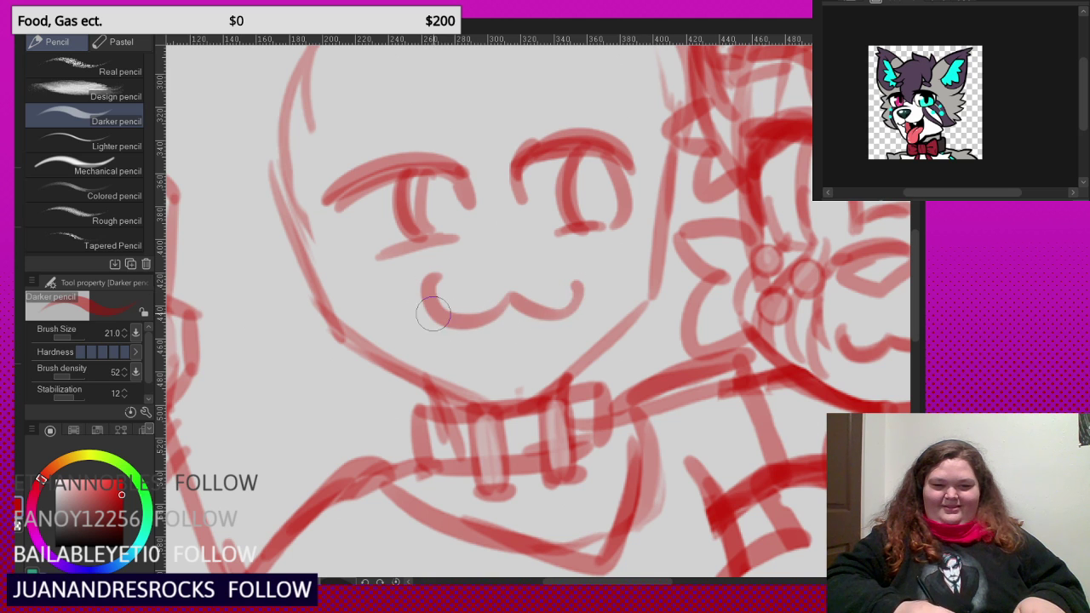
mouse_move(431, 313)
mouse_down()
mouse_move(495, 373)
mouse_move(565, 322)
mouse_move(554, 347)
mouse_move(518, 366)
mouse_move(413, 343)
mouse_move(413, 287)
mouse_move(437, 281)
mouse_move(448, 357)
mouse_up()
key(ctrl+z)
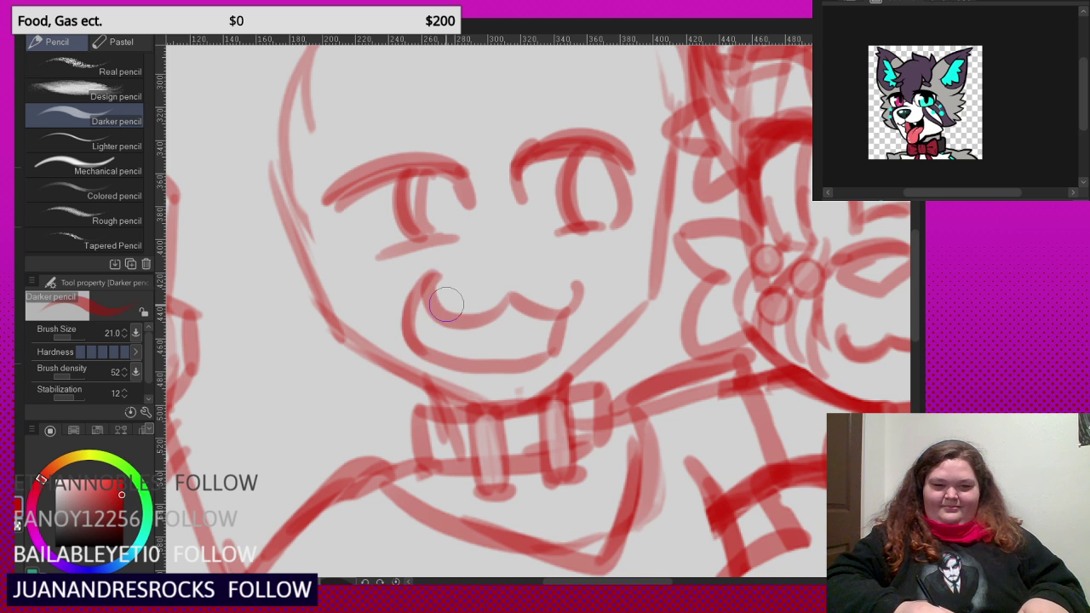
- Erase the left side of the open mouth and redraw its outer curve, upper lip and corner crease
drag(454, 304, 487, 309)
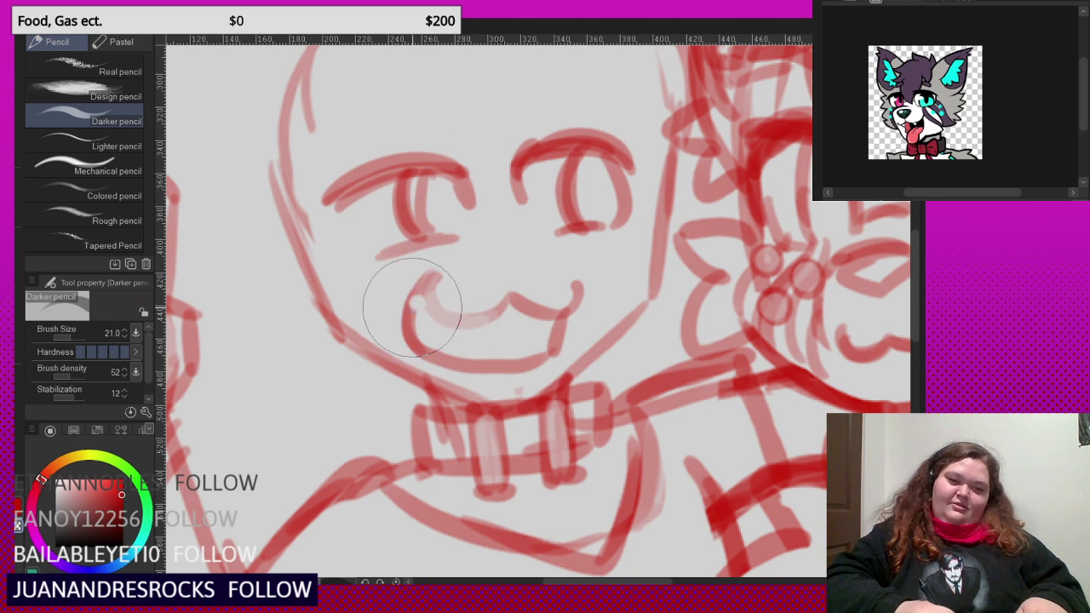
mouse_move(412, 306)
mouse_down()
mouse_move(428, 334)
mouse_move(434, 311)
mouse_move(482, 318)
mouse_up()
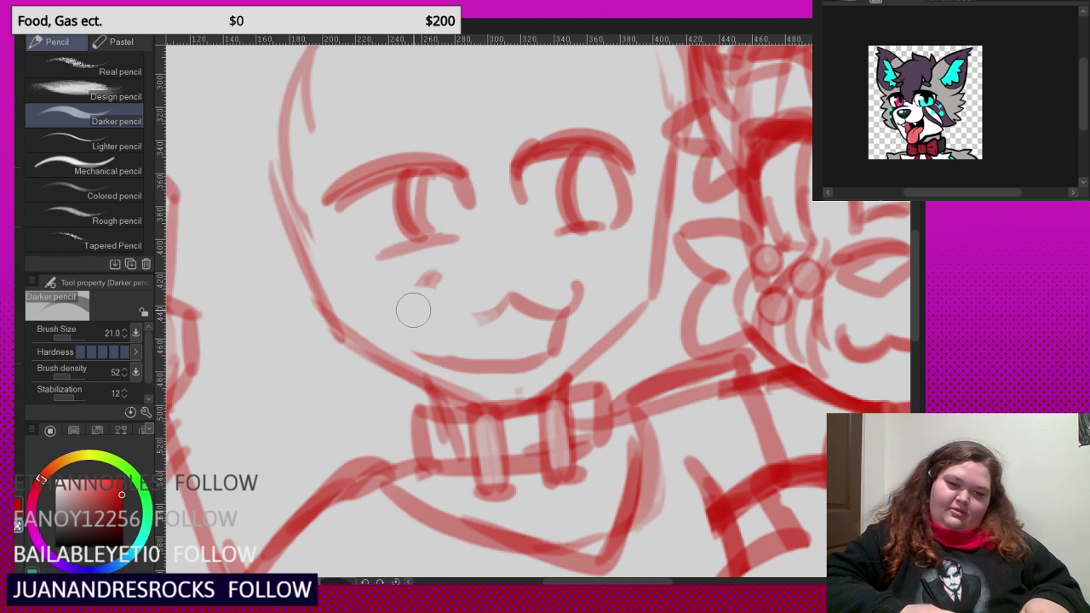
drag(426, 281, 463, 362)
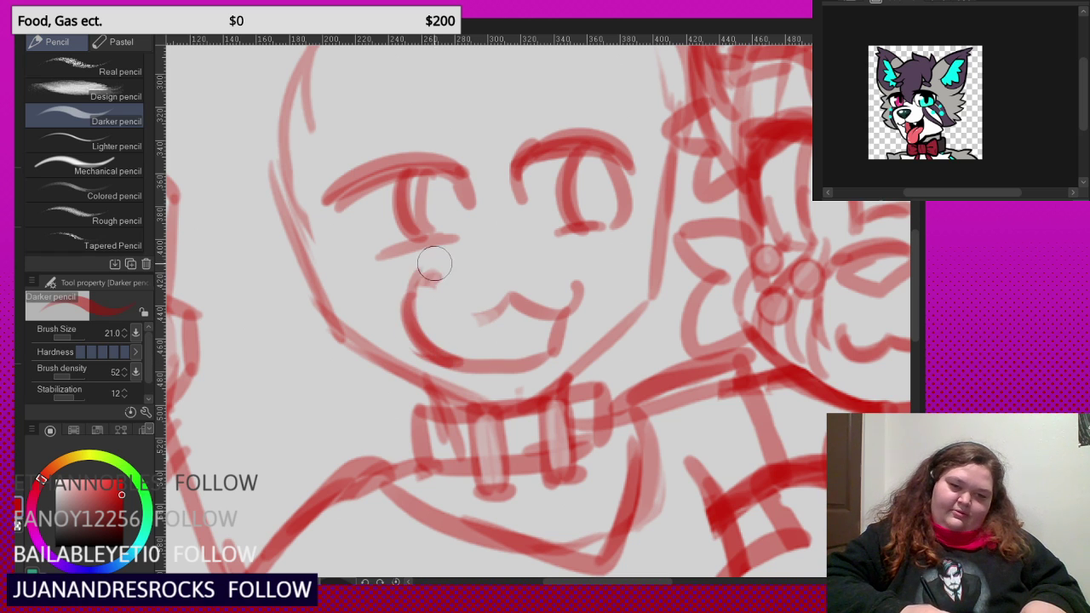
mouse_move(397, 277)
mouse_down()
mouse_move(432, 271)
mouse_move(449, 311)
mouse_move(436, 299)
mouse_move(513, 296)
mouse_up()
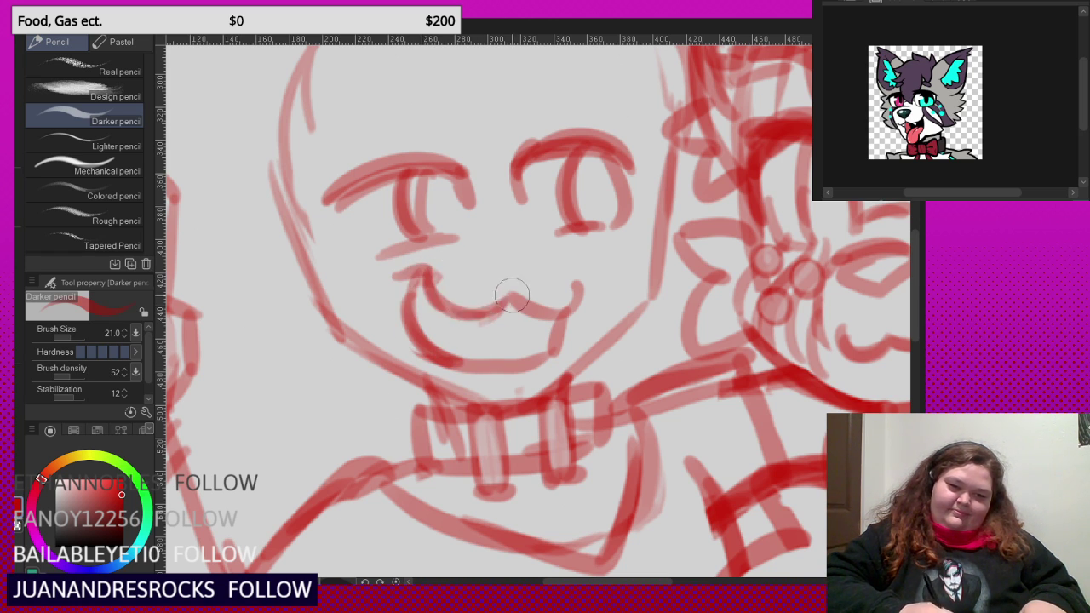
scroll(502, 310, down, 1)
scroll(496, 308, down, 4)
scroll(455, 297, up, 5)
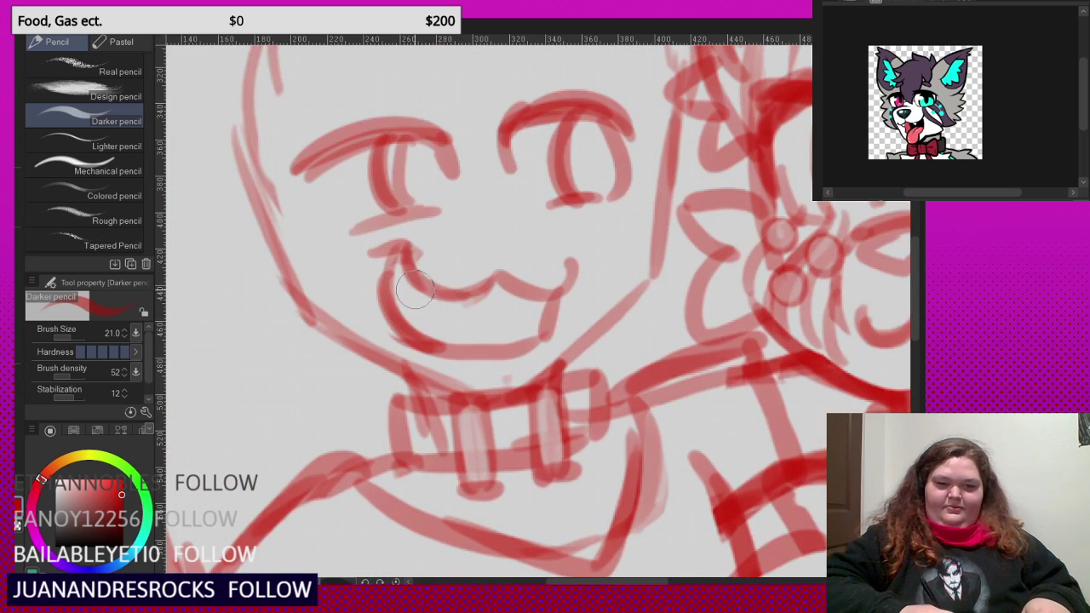
- Add zigzag teeth beneath the left figure's upper lip and a curved tongue line inside the open mouth
mouse_move(416, 286)
mouse_down()
mouse_move(428, 313)
mouse_move(451, 298)
mouse_move(465, 316)
mouse_move(482, 298)
mouse_move(500, 315)
mouse_move(540, 303)
mouse_up()
scroll(504, 321, down, 2)
scroll(477, 314, down, 3)
scroll(478, 314, down, 2)
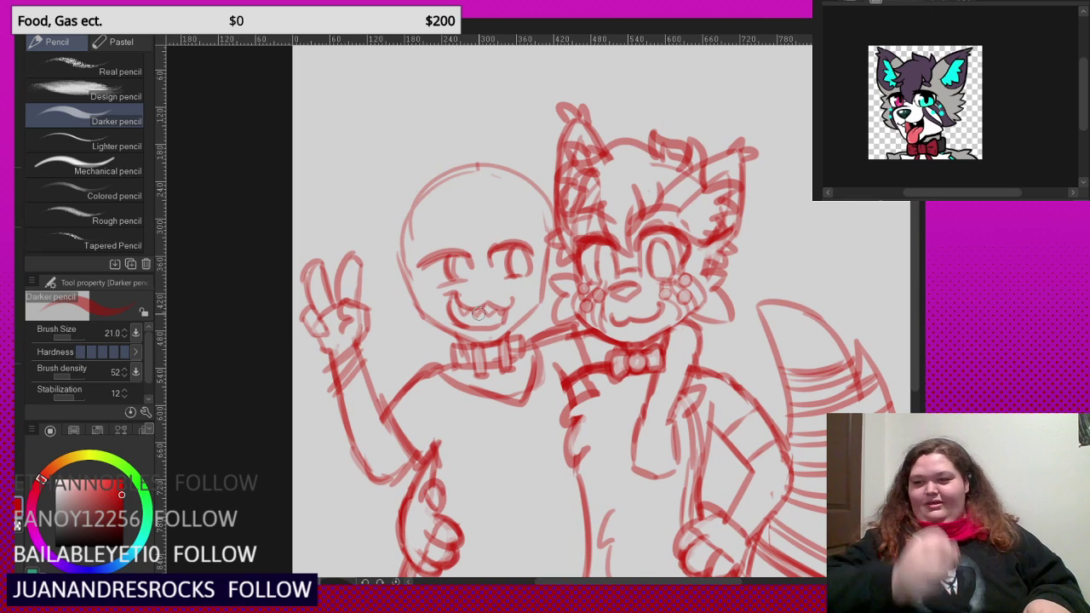
scroll(527, 295, up, 2)
scroll(478, 311, up, 4)
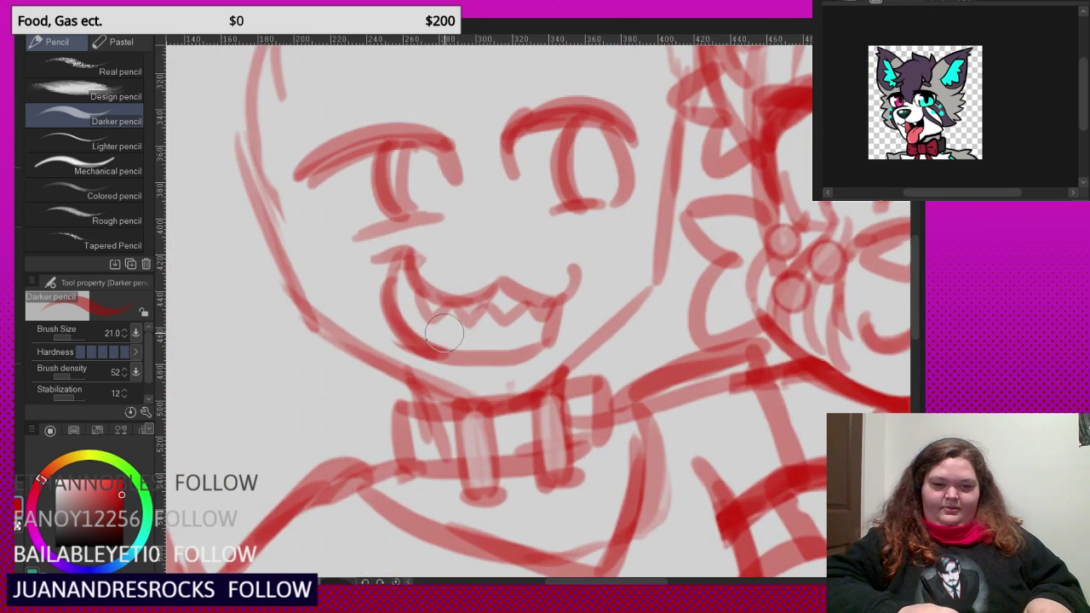
drag(434, 341, 507, 342)
- Draw a low slanted eyebrow over the left figure's first eye and a high arched eyebrow over the second
scroll(512, 336, down, 2)
scroll(515, 334, up, 3)
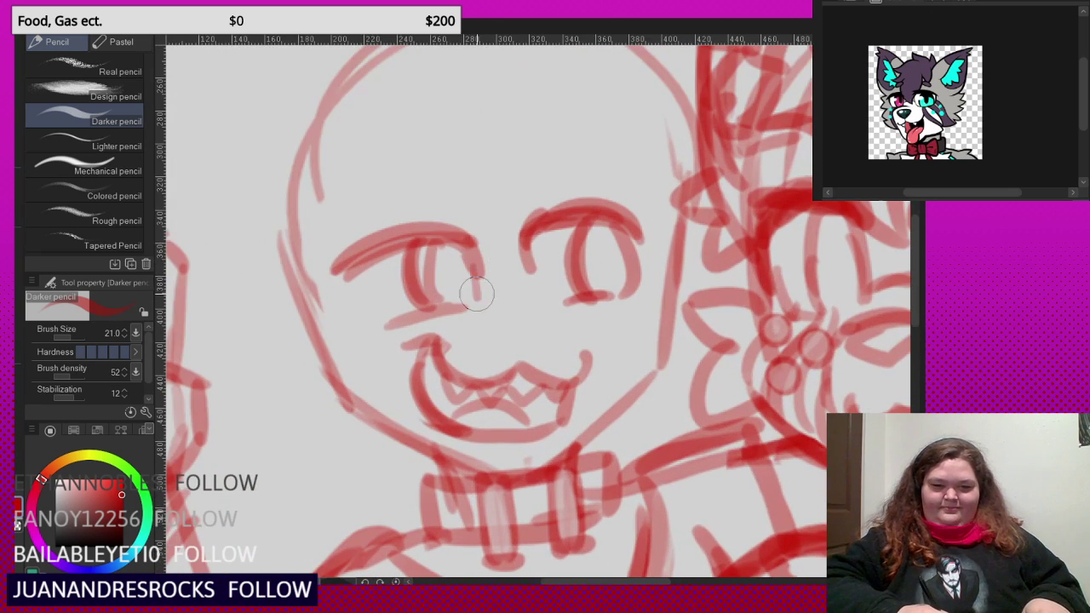
drag(466, 239, 368, 210)
drag(516, 201, 629, 156)
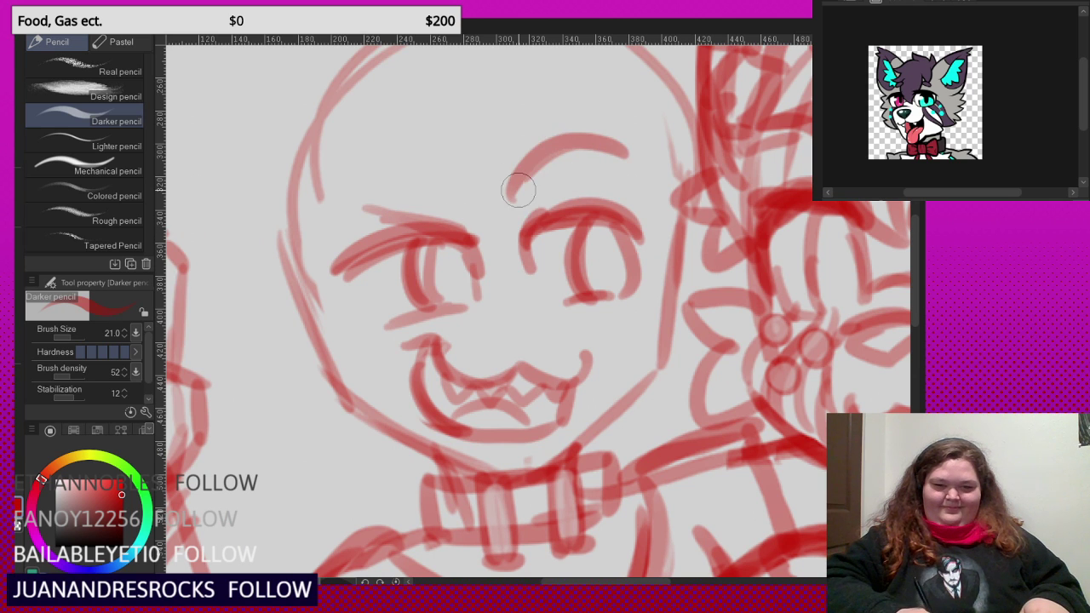
- Erase the upper part of the left figure's second eye and redraw its upper lash line as a higher, rounder arch
drag(521, 267, 625, 214)
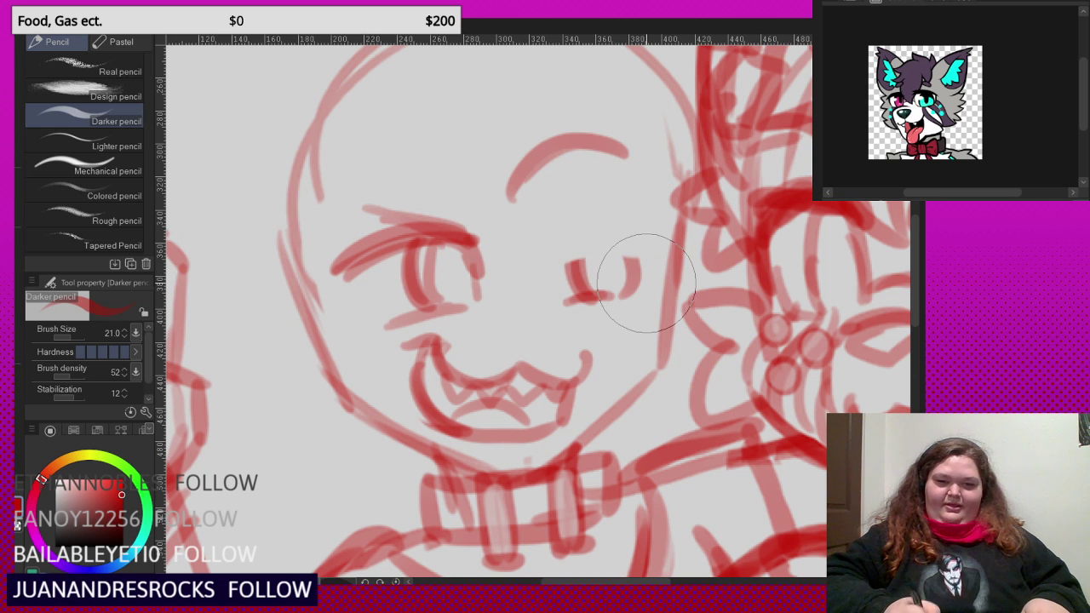
mouse_move(541, 246)
mouse_down()
mouse_move(590, 186)
mouse_move(640, 199)
mouse_move(622, 203)
mouse_move(646, 208)
mouse_move(647, 252)
mouse_up()
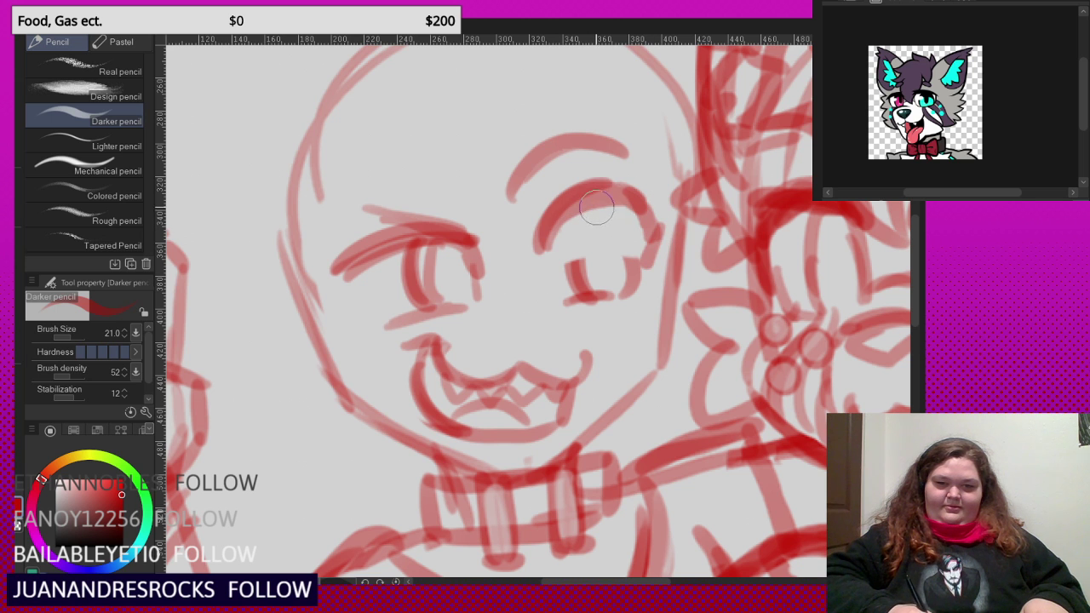
- Sketch the iris outline of the wide-open eye on the left character's face
mouse_move(594, 206)
mouse_down()
mouse_move(579, 265)
mouse_move(590, 291)
mouse_move(605, 264)
mouse_move(573, 220)
mouse_move(622, 205)
mouse_move(619, 291)
mouse_up()
scroll(602, 220, down, 1)
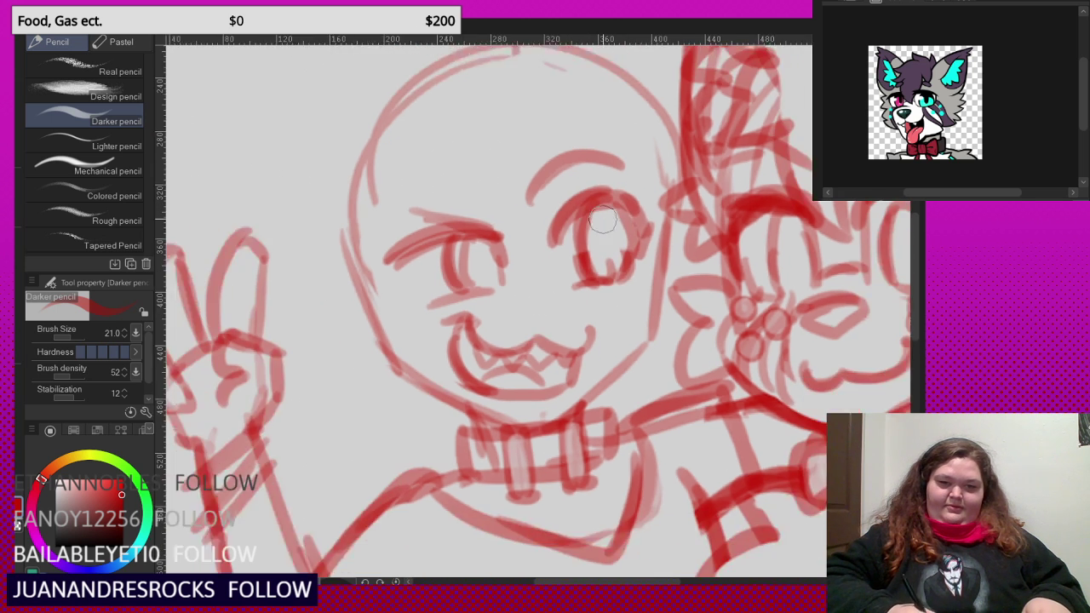
scroll(545, 243, down, 3)
scroll(479, 227, up, 3)
- Add an angled brow above the left character's narrowed eye and a small nose mark above the mouth
drag(542, 227, 461, 241)
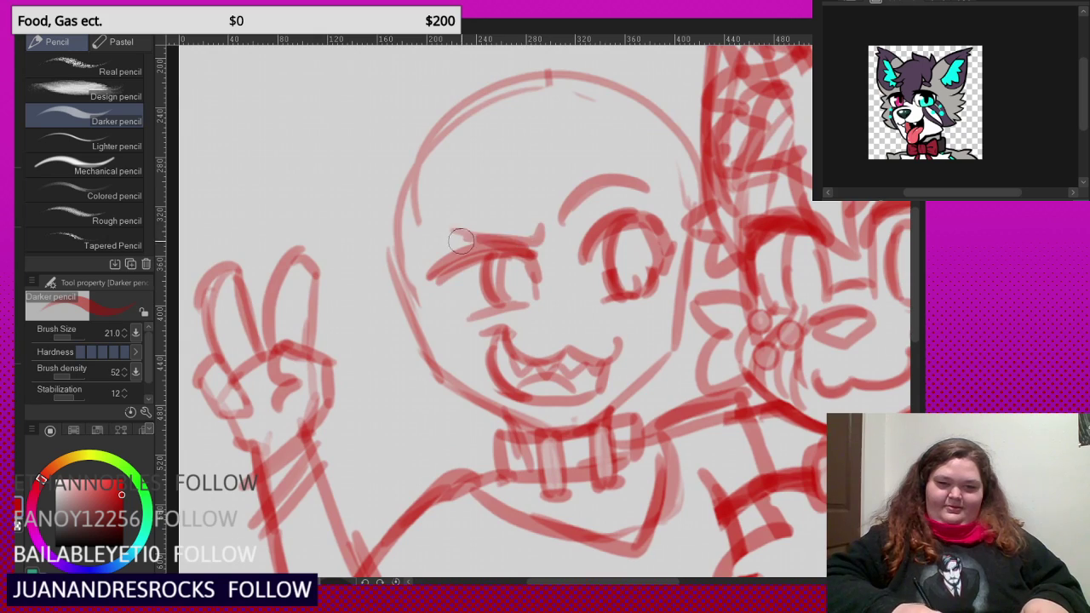
scroll(461, 241, down, 2)
scroll(550, 275, up, 2)
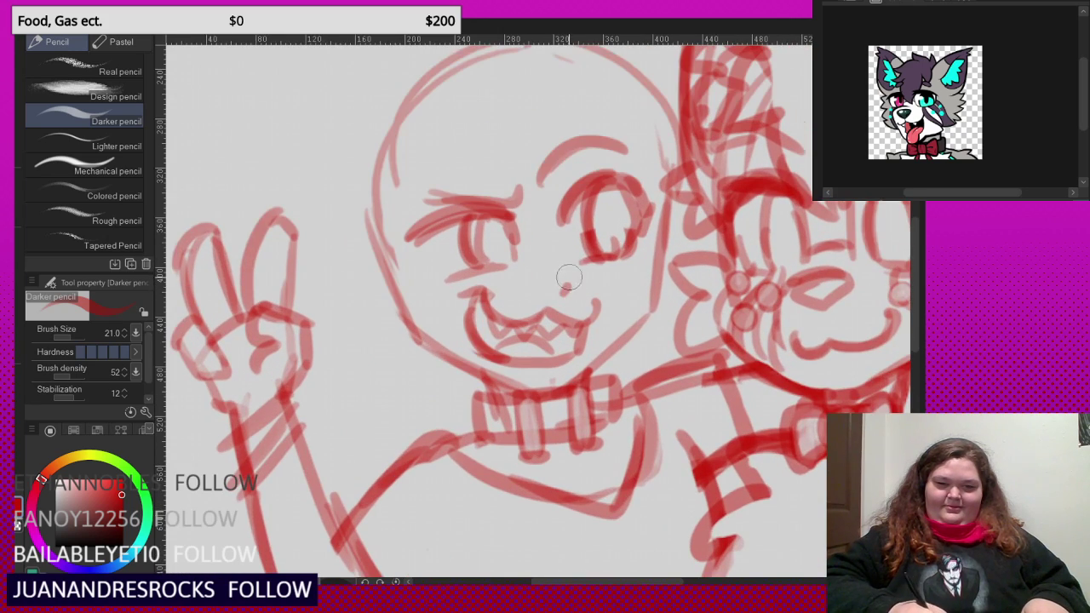
scroll(569, 277, down, 4)
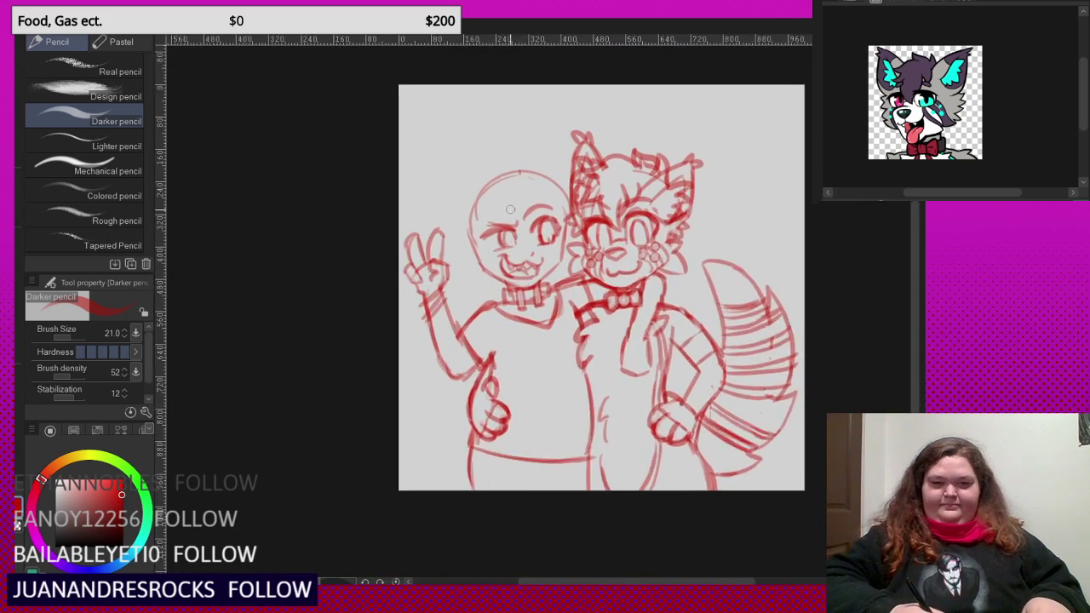
- Sketch long pointed bangs falling from the left character's forehead down between the eyes
scroll(511, 209, up, 4)
mouse_move(520, 166)
mouse_down()
mouse_move(496, 188)
mouse_move(564, 320)
mouse_up()
mouse_move(502, 215)
mouse_down()
mouse_move(531, 287)
mouse_move(568, 327)
mouse_move(555, 212)
mouse_up()
drag(561, 251, 552, 167)
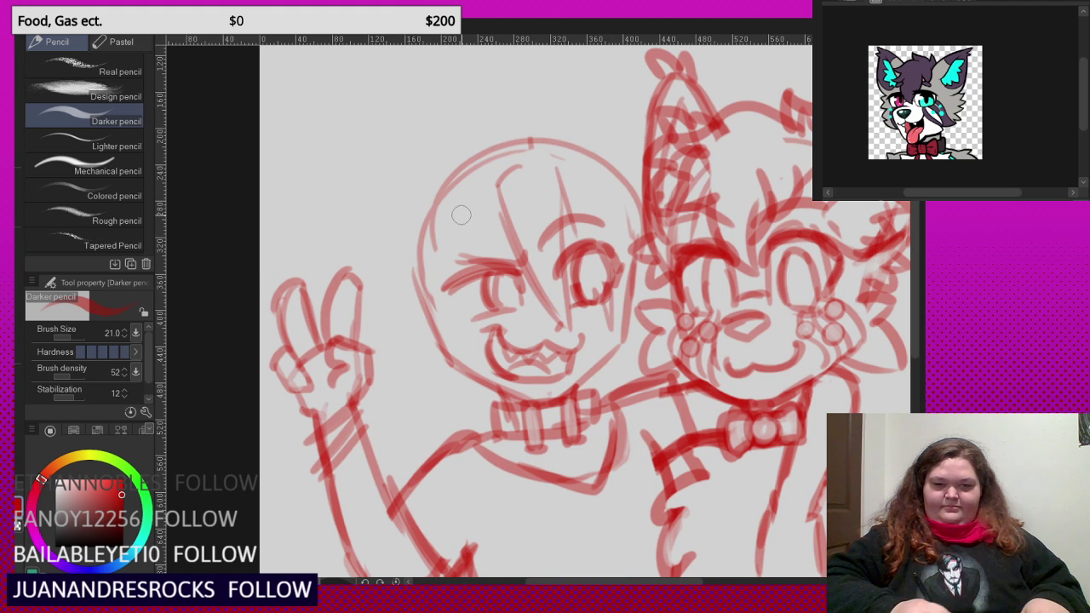
- Sketch the side bangs and a cheek-framing hair lock beside the left character's narrowed eye
scroll(460, 214, up, 2)
drag(456, 199, 453, 243)
mouse_move(451, 323)
mouse_down()
mouse_move(500, 319)
mouse_move(467, 362)
mouse_move(509, 365)
mouse_up()
mouse_move(509, 366)
mouse_down()
mouse_move(475, 421)
mouse_move(447, 421)
mouse_move(378, 257)
mouse_up()
drag(388, 299, 429, 393)
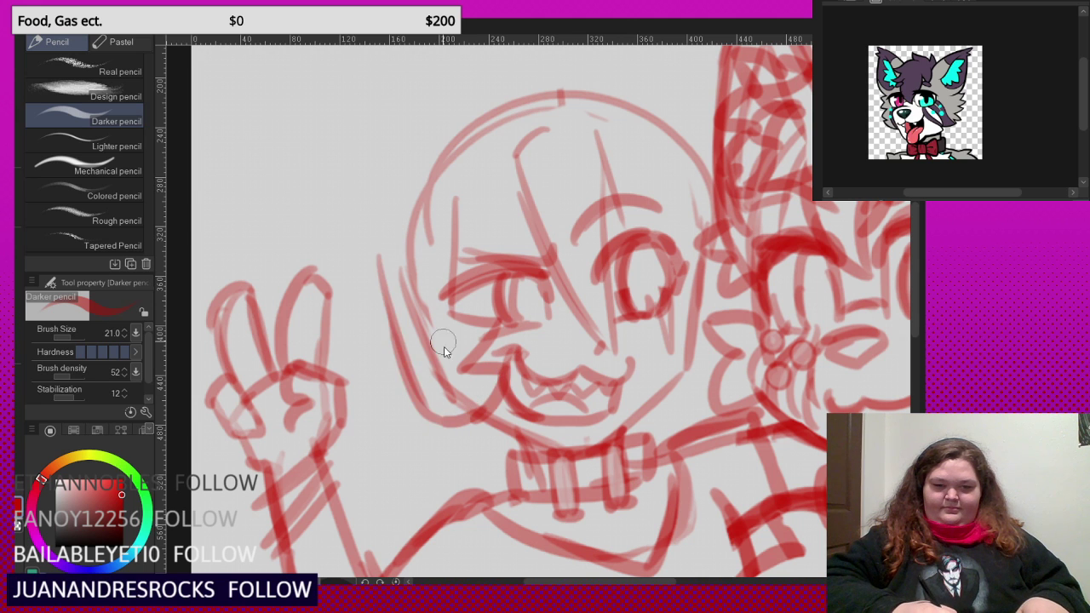
- Undo the last three hair strokes and redraw the lower edge of the cheek-framing lock
key(ctrl+z)
key(ctrl+z)
key(ctrl+z)
mouse_move(488, 325)
mouse_down()
mouse_move(476, 369)
mouse_move(502, 381)
mouse_move(434, 397)
mouse_move(397, 255)
mouse_up()
scroll(445, 241, down, 2)
scroll(666, 313, up, 1)
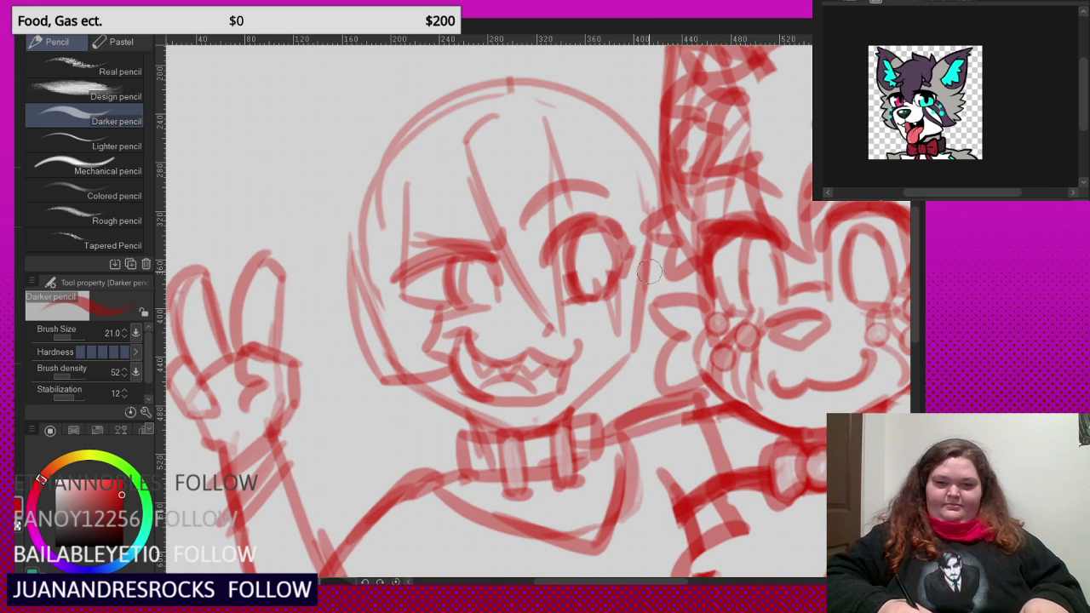
- Sketch a pointed hair strand beside the left character's open eye along the edge of the face
drag(621, 331, 649, 214)
scroll(642, 327, down, 2)
scroll(508, 202, up, 1)
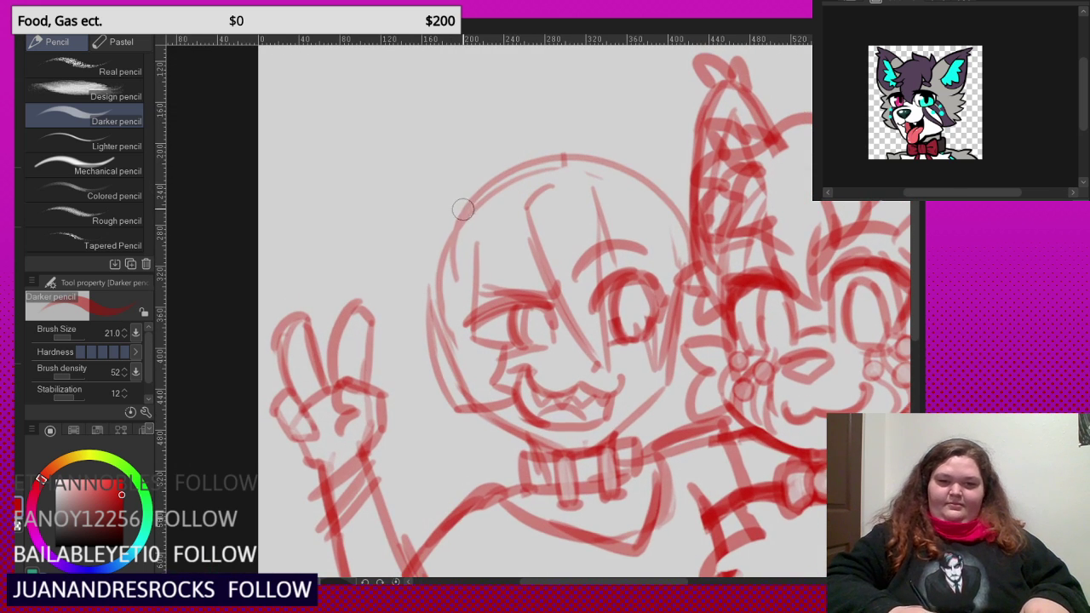
- Outline the raised hair crown above the left character's head and the flared outer hair near the raised hand
mouse_move(461, 217)
mouse_down()
mouse_move(463, 156)
mouse_move(542, 122)
mouse_move(571, 129)
mouse_up()
key(ctrl+z)
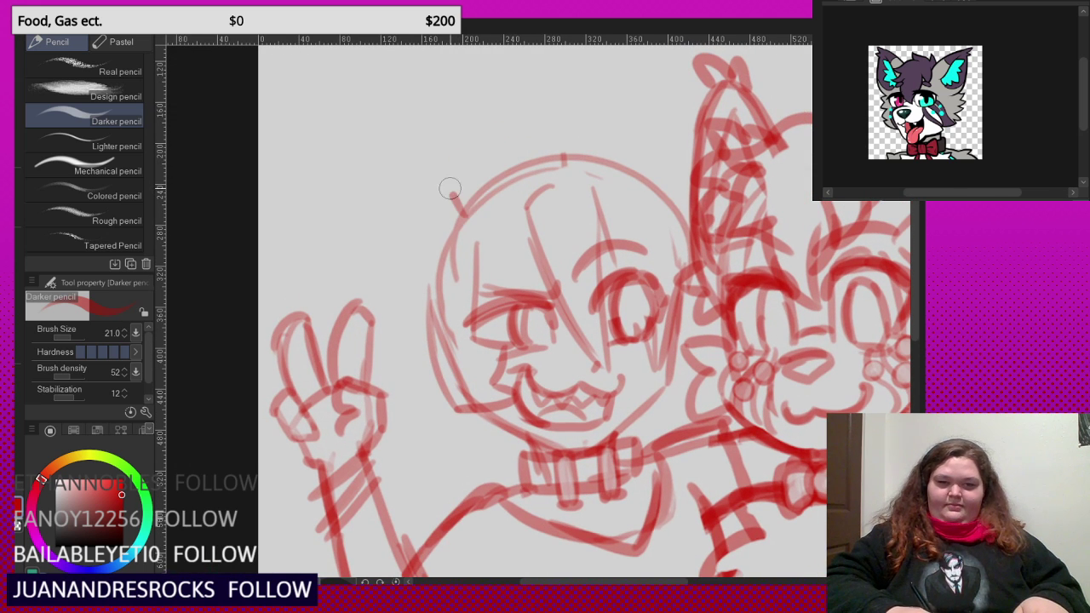
mouse_move(449, 188)
mouse_down()
mouse_move(455, 162)
mouse_move(571, 120)
mouse_move(602, 139)
mouse_move(669, 122)
mouse_move(669, 185)
mouse_move(686, 223)
mouse_up()
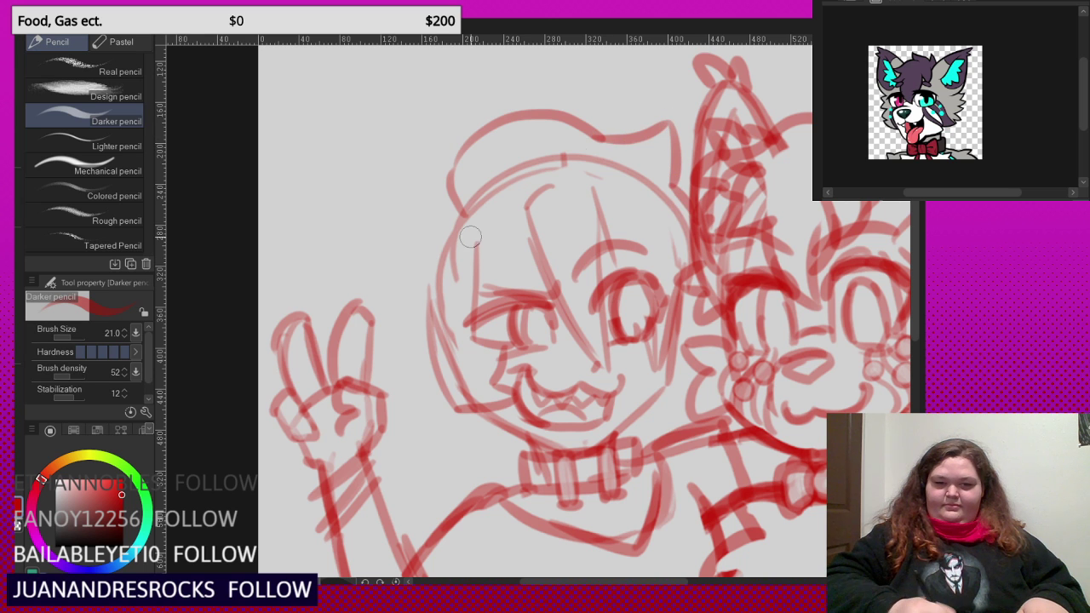
mouse_move(463, 219)
mouse_down()
mouse_move(401, 306)
mouse_move(426, 367)
mouse_move(424, 413)
mouse_up()
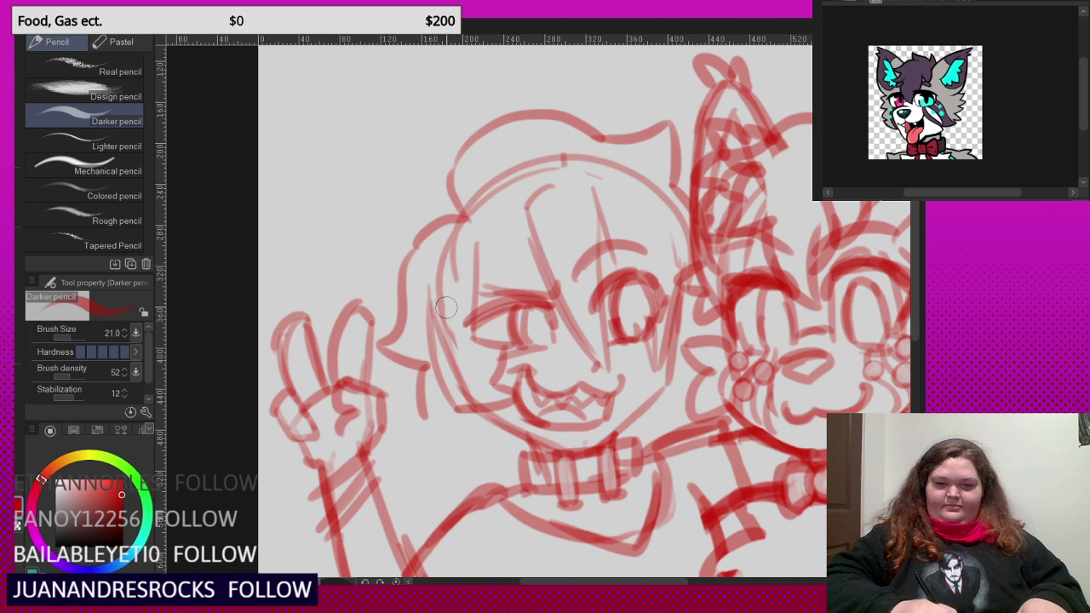
- Sketch a long tapered hair lock running from beside the left character's neck down over the chest
scroll(486, 179, down, 2)
scroll(487, 220, down, 1)
scroll(481, 331, up, 3)
mouse_move(483, 302)
mouse_down()
mouse_move(484, 347)
mouse_move(525, 404)
mouse_move(564, 572)
mouse_up()
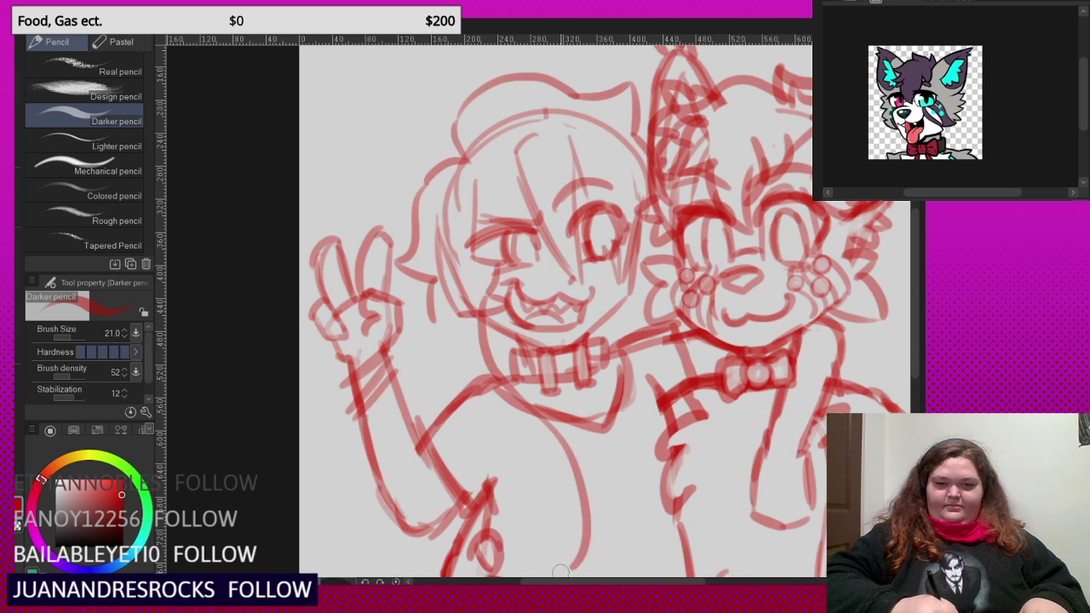
scroll(486, 278, down, 3)
scroll(486, 278, up, 1)
mouse_move(473, 282)
mouse_down()
mouse_move(480, 361)
mouse_move(533, 428)
mouse_move(545, 489)
mouse_up()
scroll(606, 242, down, 1)
scroll(603, 243, up, 2)
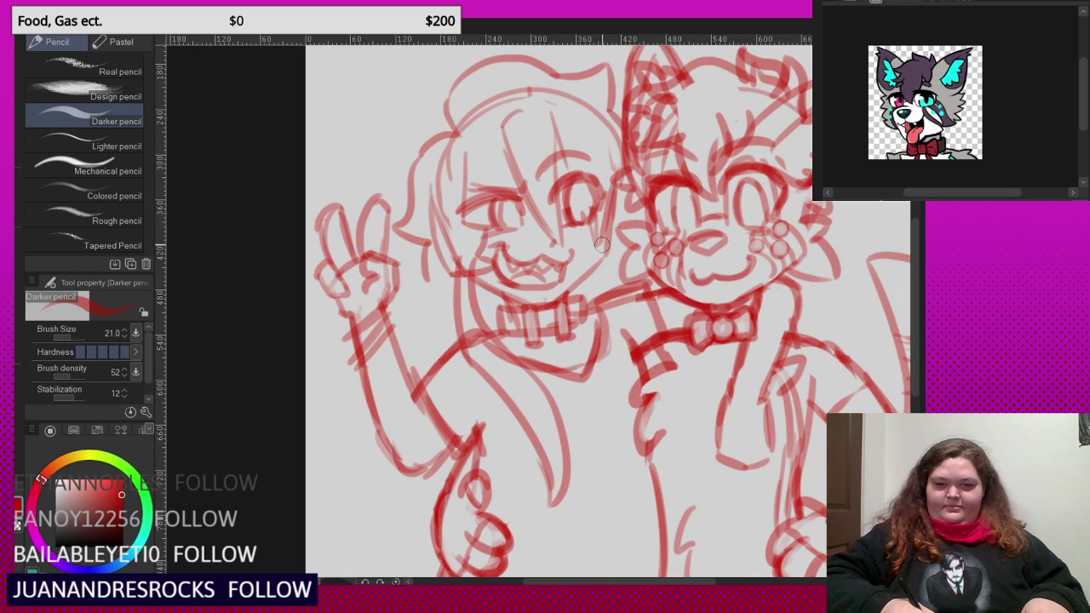
mouse_move(609, 331)
mouse_down()
mouse_move(627, 476)
mouse_move(632, 324)
mouse_up()
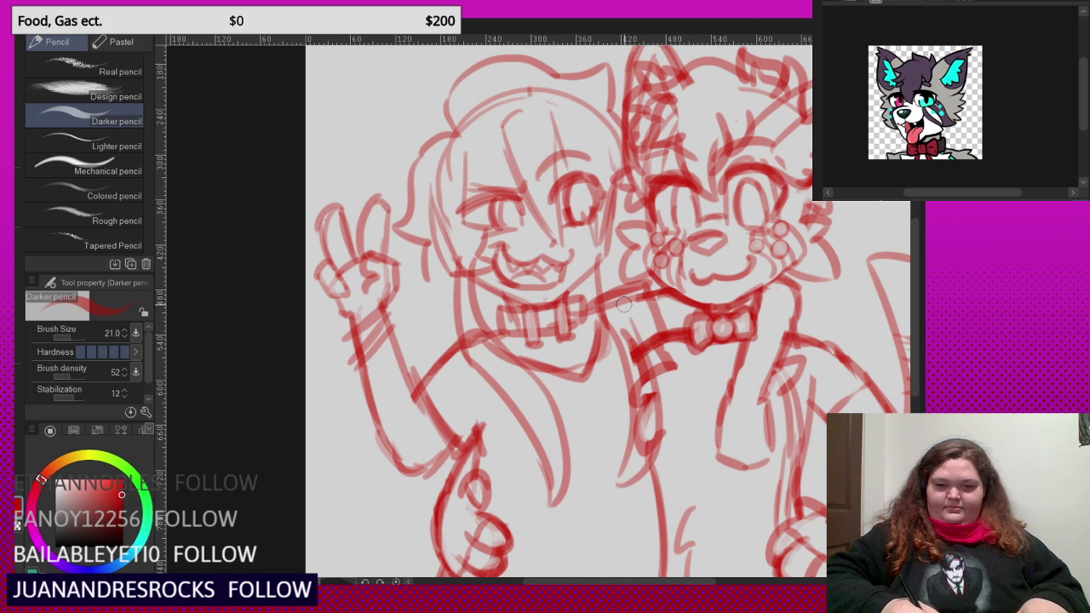
key(ctrl+z)
key(ctrl+z)
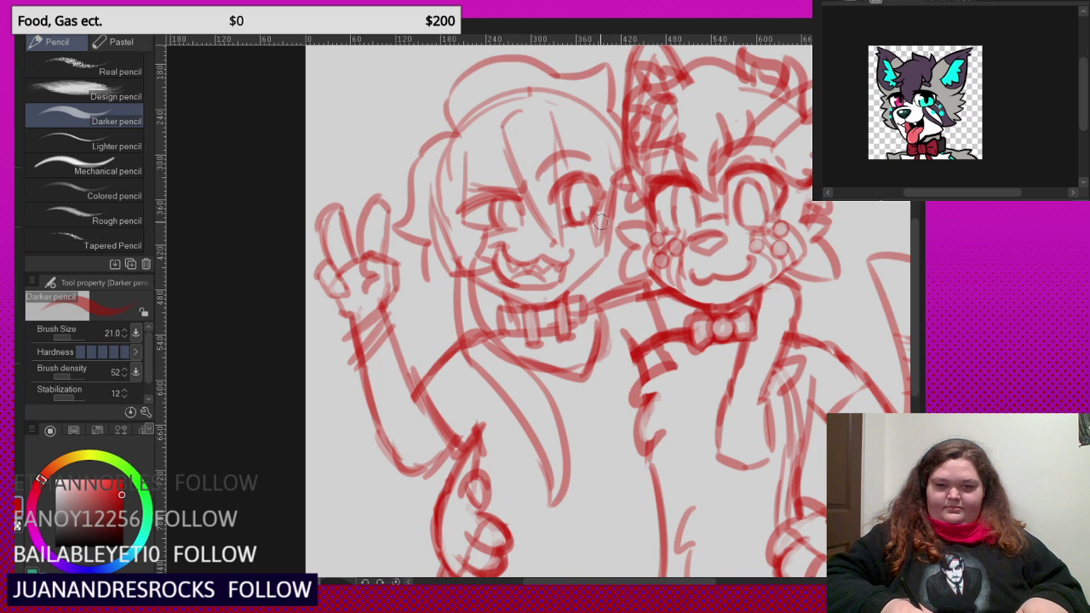
- Sketch a pointed tuft sticking up from the outer side of the left character's hair crown
scroll(610, 233, up, 1)
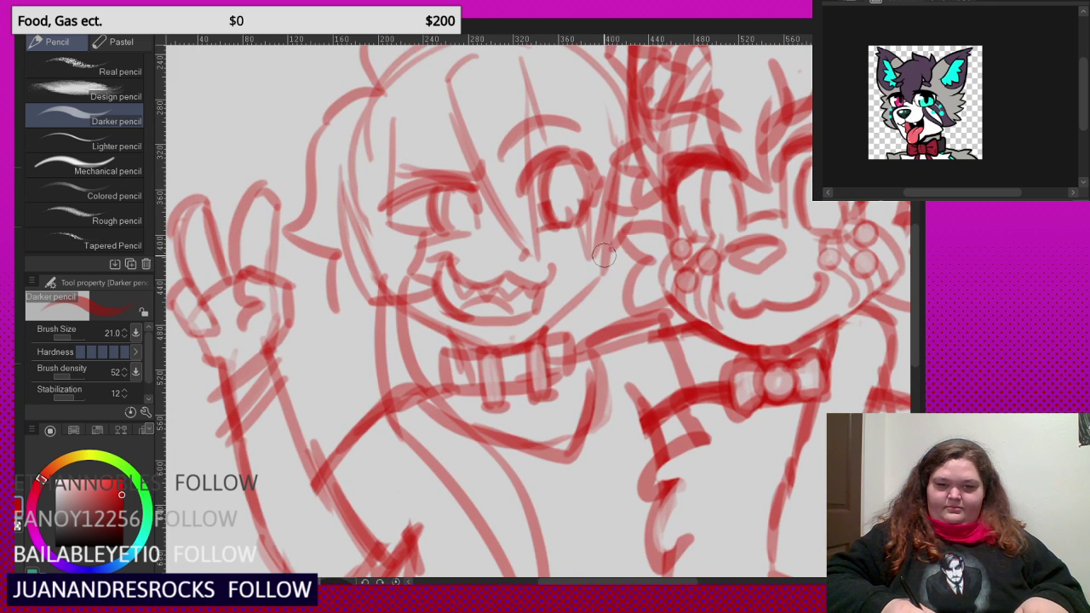
scroll(590, 278, down, 3)
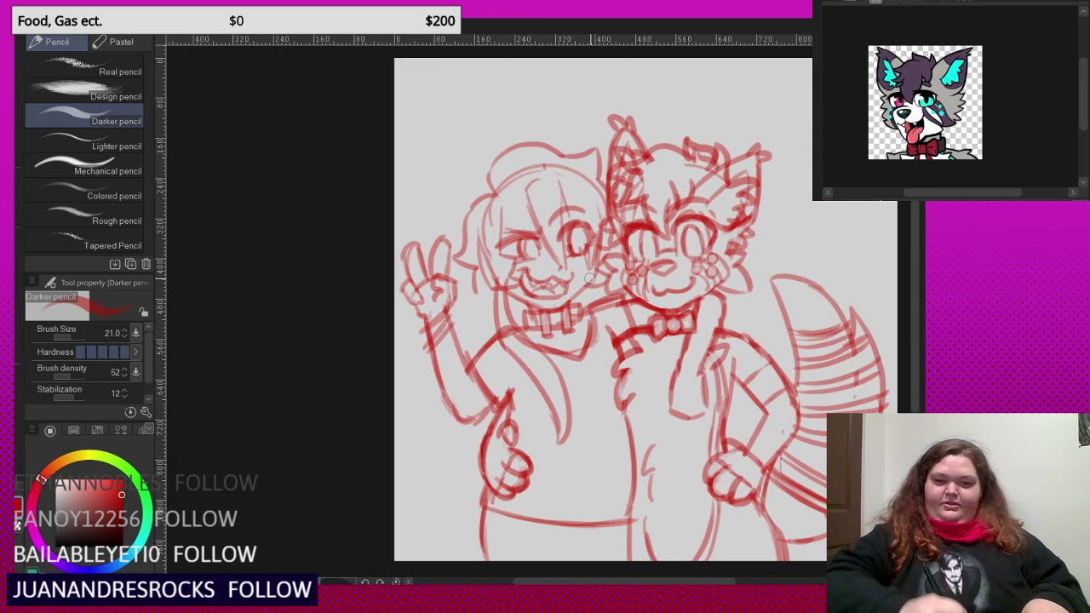
scroll(589, 278, up, 3)
mouse_move(523, 220)
mouse_down()
mouse_move(445, 122)
mouse_move(504, 191)
mouse_up()
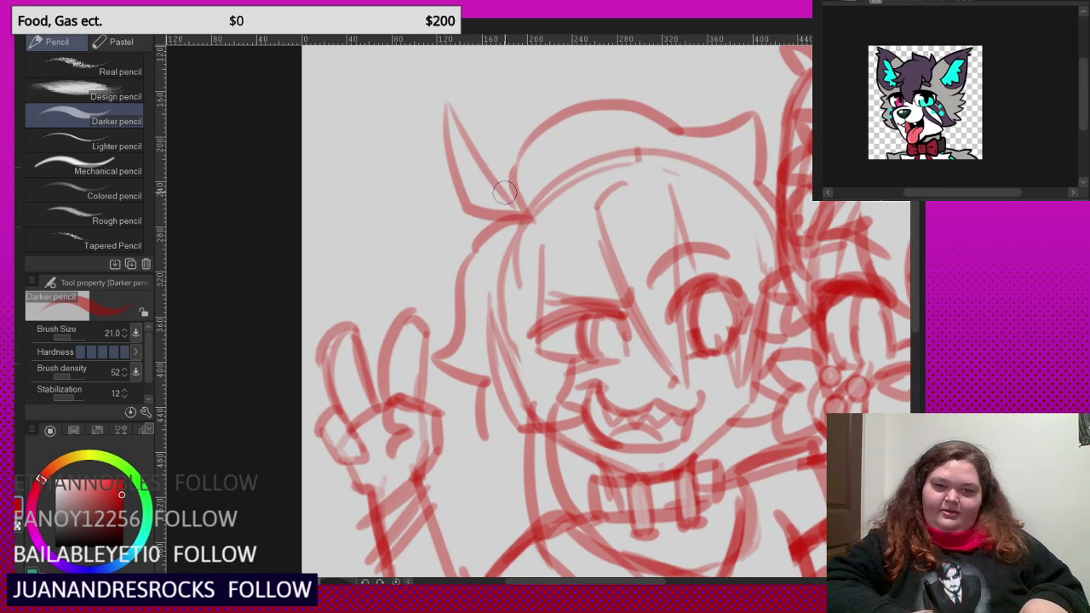
scroll(504, 192, down, 3)
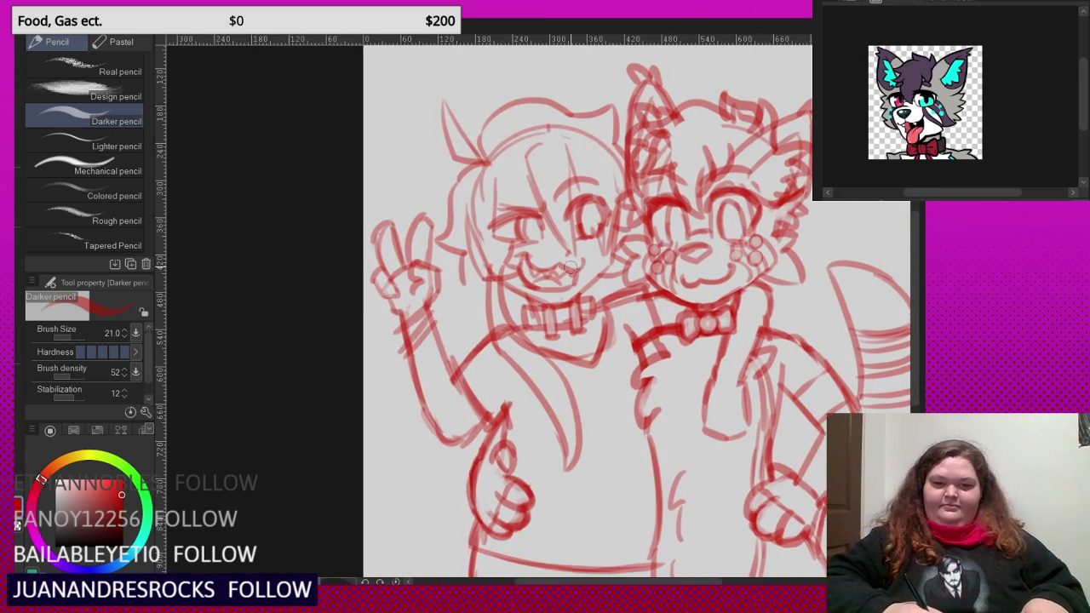
- Add short vertical blush lines under both of the left character's eyes
scroll(571, 267, up, 3)
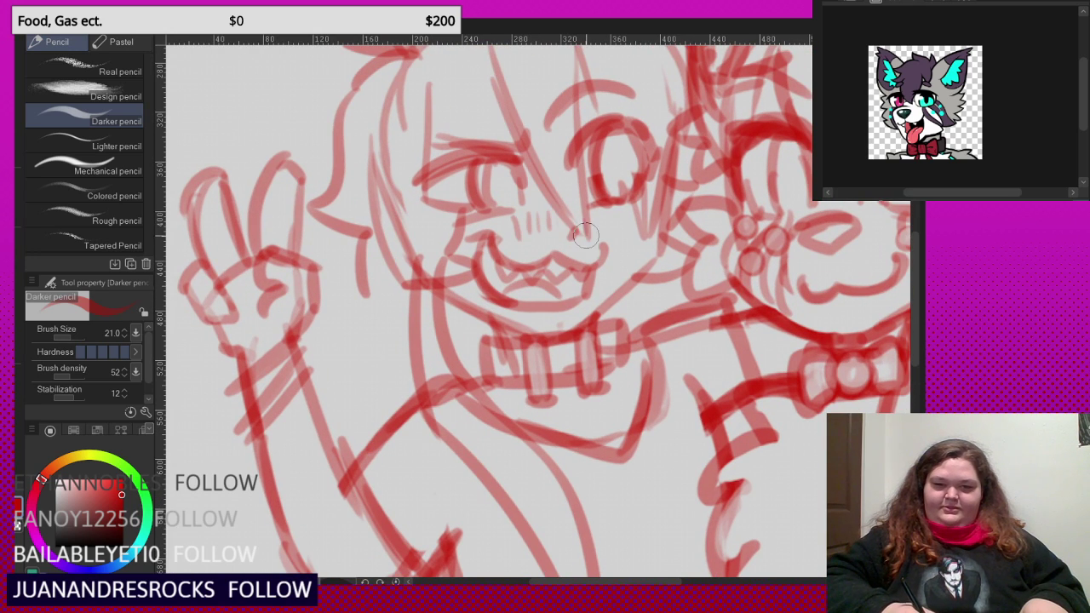
scroll(617, 231, down, 3)
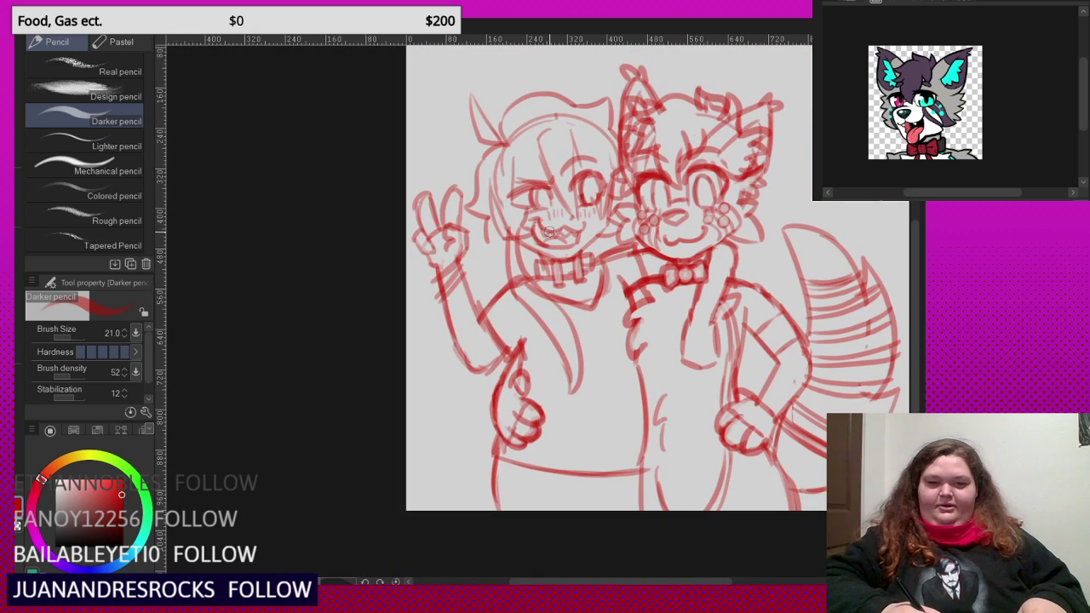
scroll(524, 216, down, 1)
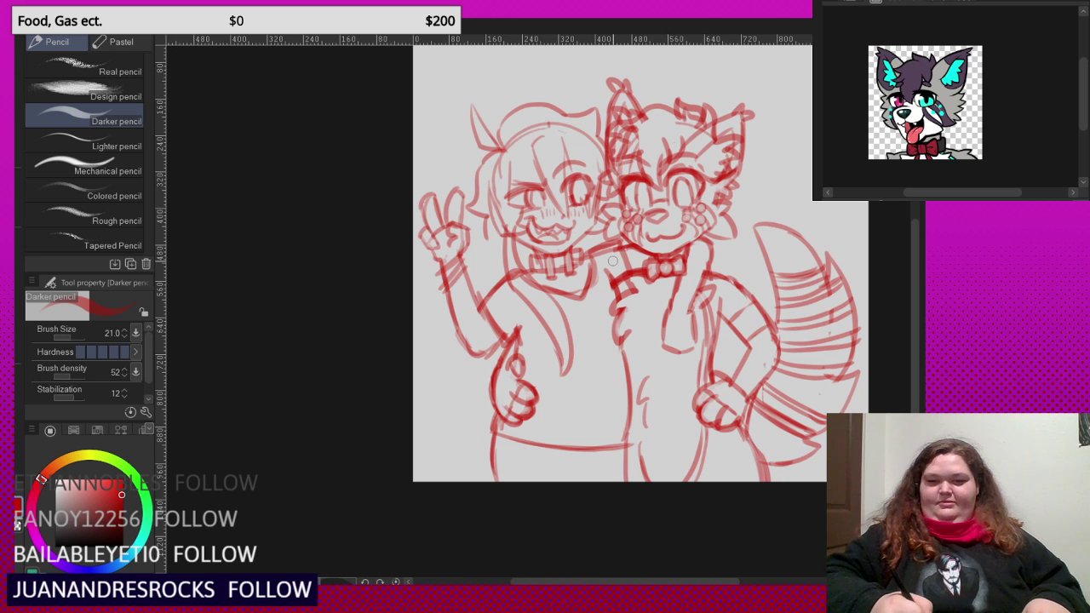
- Sketch the fingers of the hand hanging over the furry character's chest at the end of the draped arm
scroll(689, 356, up, 4)
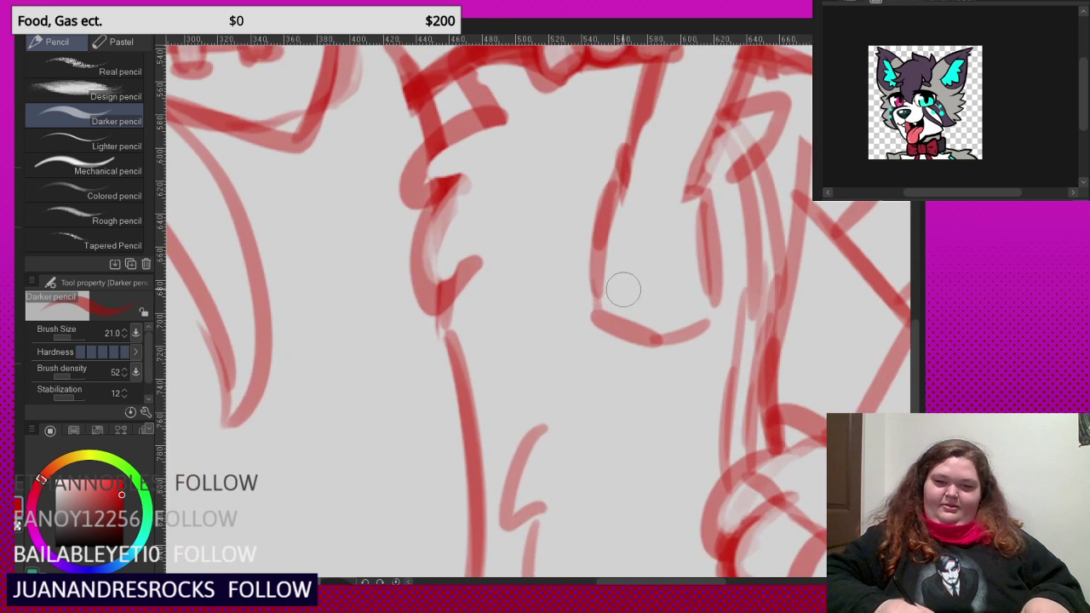
mouse_move(603, 242)
mouse_down()
mouse_move(584, 278)
mouse_move(577, 354)
mouse_up()
mouse_move(583, 306)
mouse_down()
mouse_move(567, 382)
mouse_move(621, 313)
mouse_move(603, 377)
mouse_move(617, 298)
mouse_move(653, 320)
mouse_move(633, 389)
mouse_move(674, 297)
mouse_move(688, 312)
mouse_move(694, 361)
mouse_move(718, 319)
mouse_move(724, 391)
mouse_move(730, 344)
mouse_up()
scroll(643, 304, down, 1)
scroll(613, 275, up, 2)
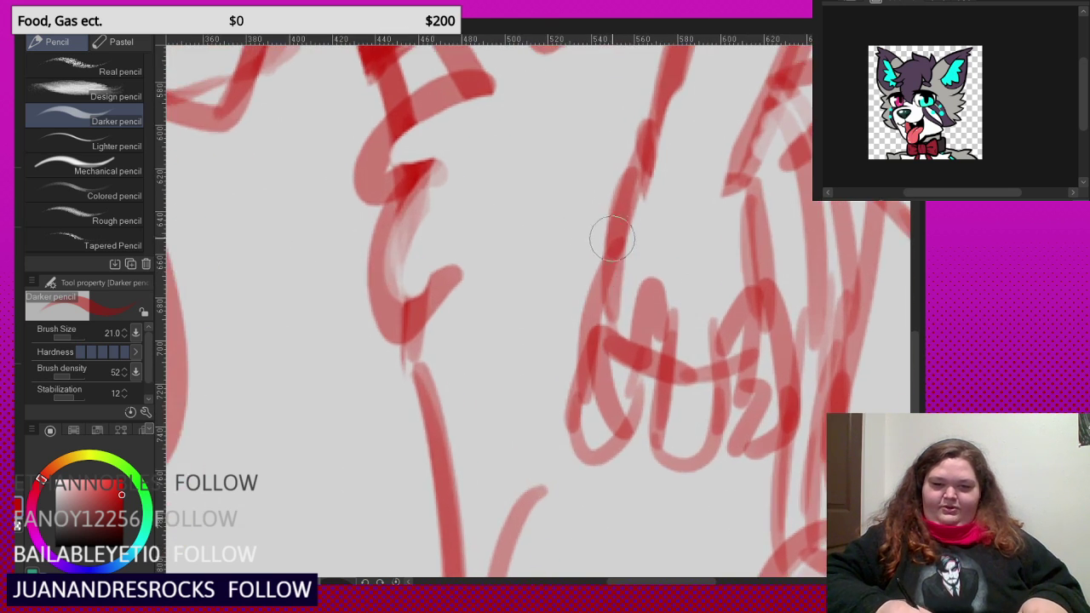
- Add the thumb to the hanging hand and draw a band around its wrist
mouse_move(612, 241)
mouse_down()
mouse_move(536, 305)
mouse_move(552, 348)
mouse_move(545, 301)
mouse_move(597, 293)
mouse_move(681, 304)
mouse_up()
scroll(590, 372, down, 3)
scroll(645, 260, up, 2)
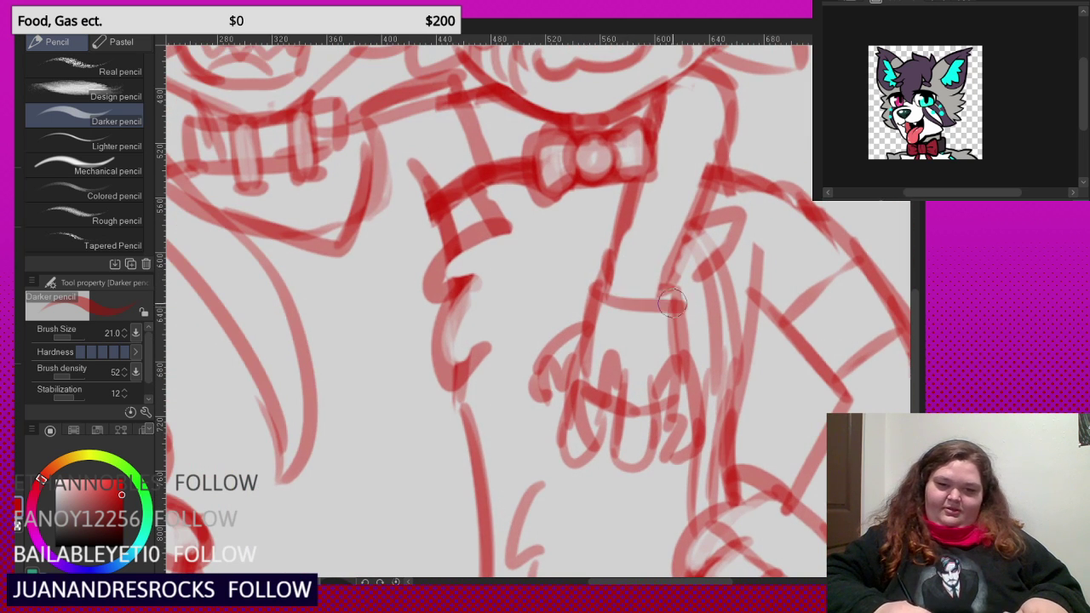
drag(606, 268, 681, 289)
mouse_move(607, 258)
mouse_down()
mouse_move(660, 264)
mouse_move(630, 229)
mouse_up()
scroll(663, 313, down, 5)
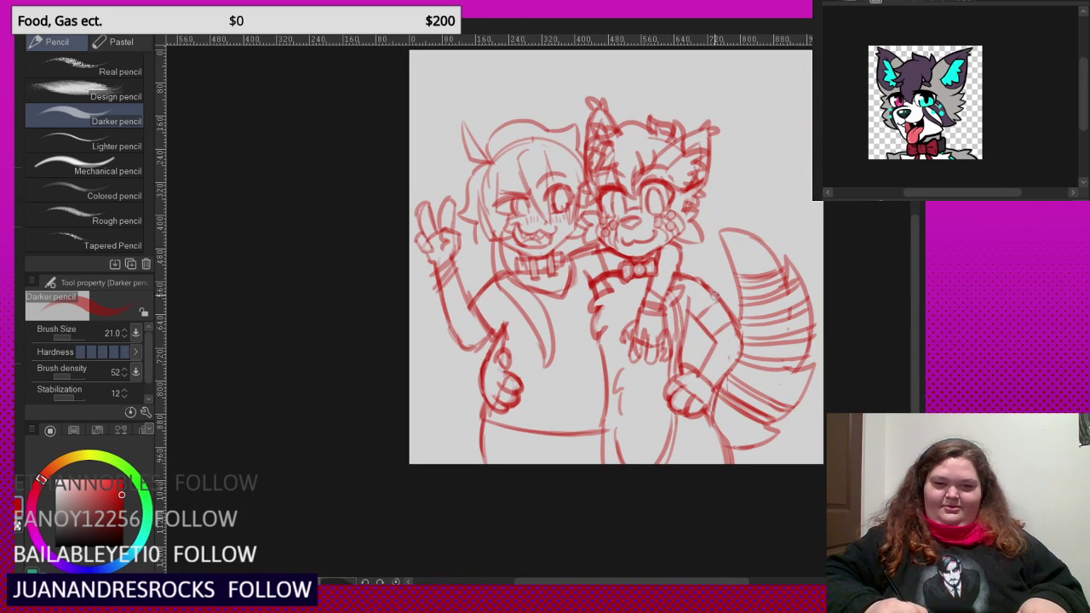
- Add bang strands over the narrowed eye's brow and extend the left character's outer hair below the raised hand
scroll(495, 203, up, 2)
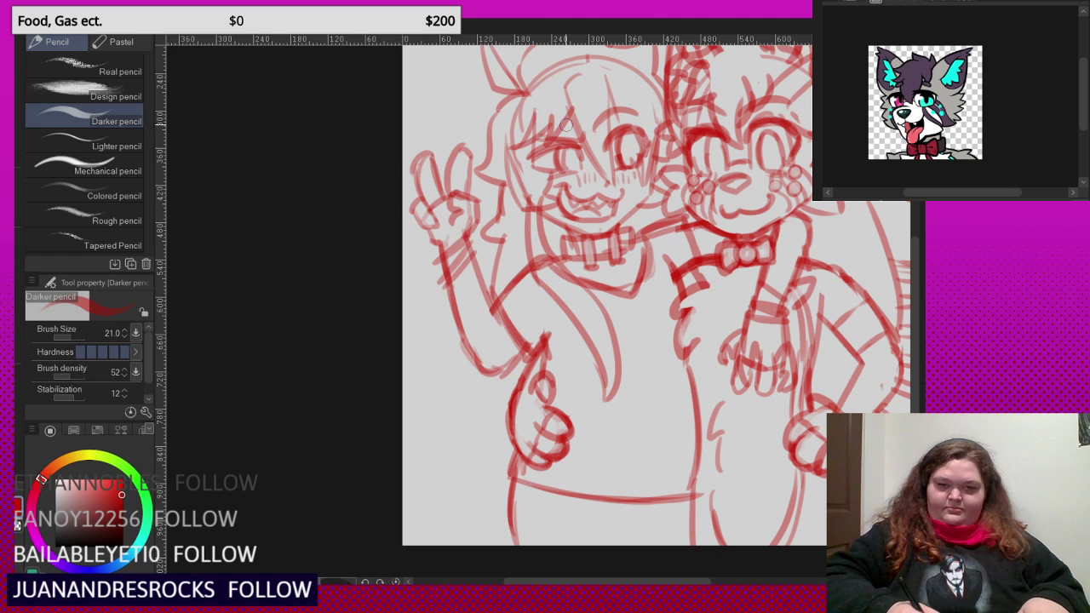
scroll(521, 270, down, 2)
scroll(493, 358, up, 2)
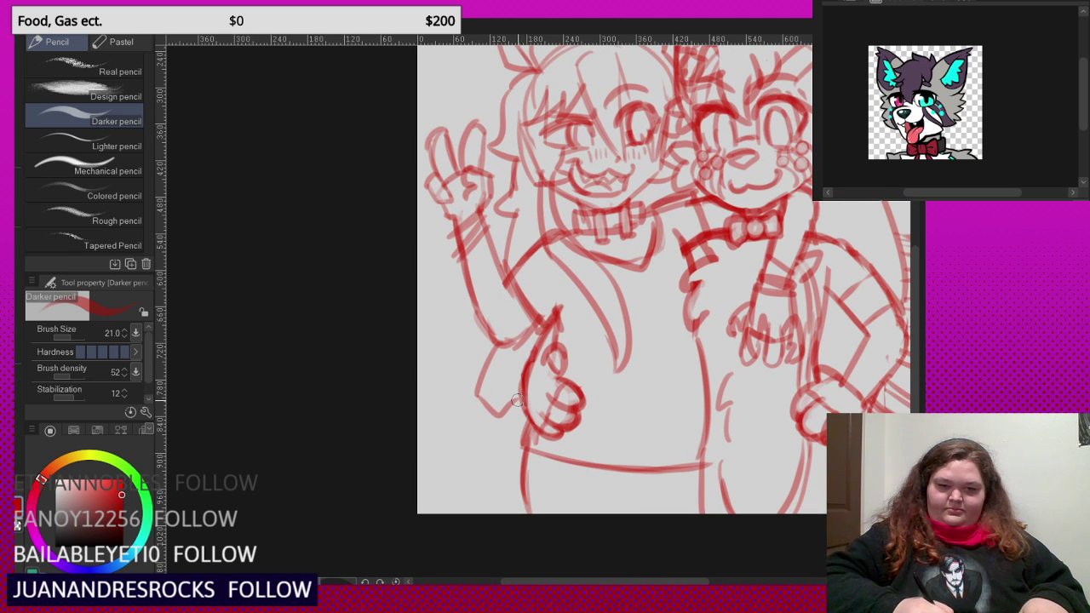
- Sketch the pointed hair ends showing behind the left character's bent elbow
mouse_move(466, 402)
mouse_down()
mouse_move(508, 408)
mouse_move(525, 425)
mouse_up()
scroll(528, 406, down, 3)
scroll(553, 375, up, 1)
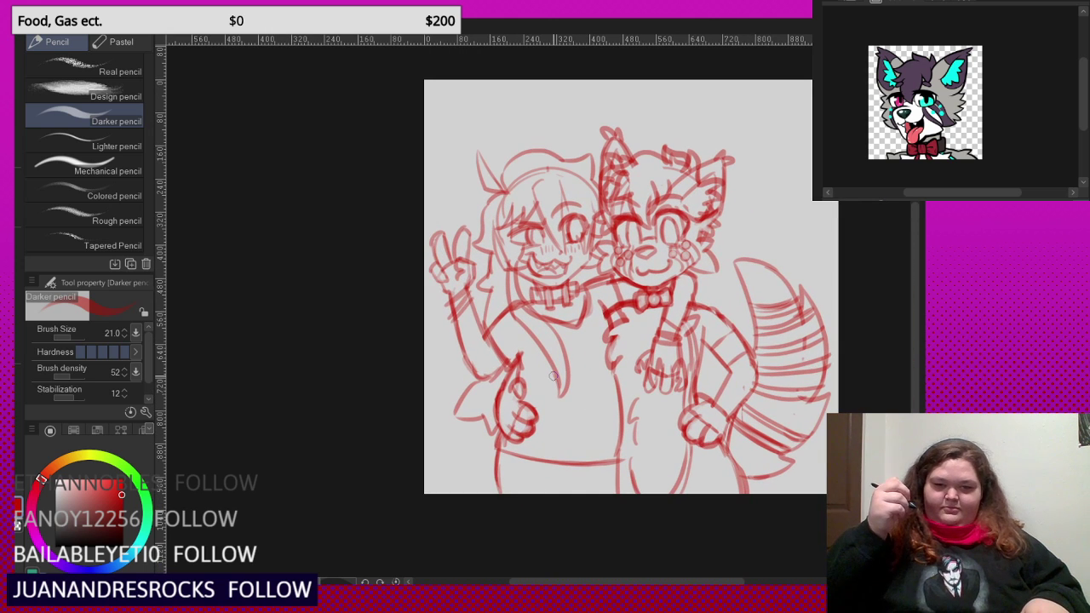
- Sketch a second long tapered hair lock down the chest between the left character's collar and the furry character
scroll(586, 270, up, 3)
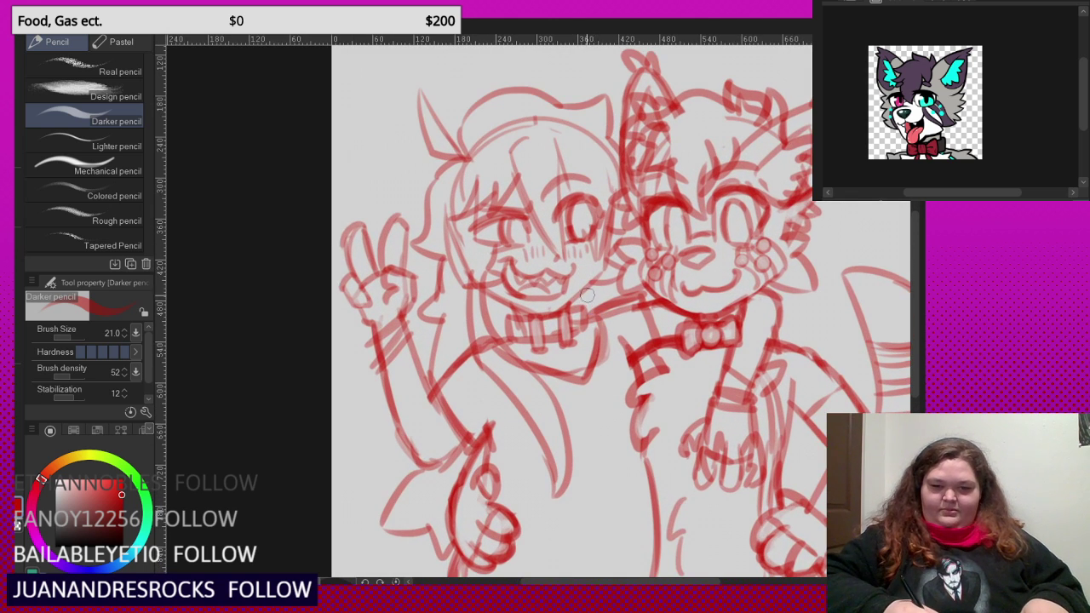
mouse_move(588, 291)
mouse_down()
mouse_move(596, 398)
mouse_move(620, 477)
mouse_move(607, 335)
mouse_move(621, 416)
mouse_up()
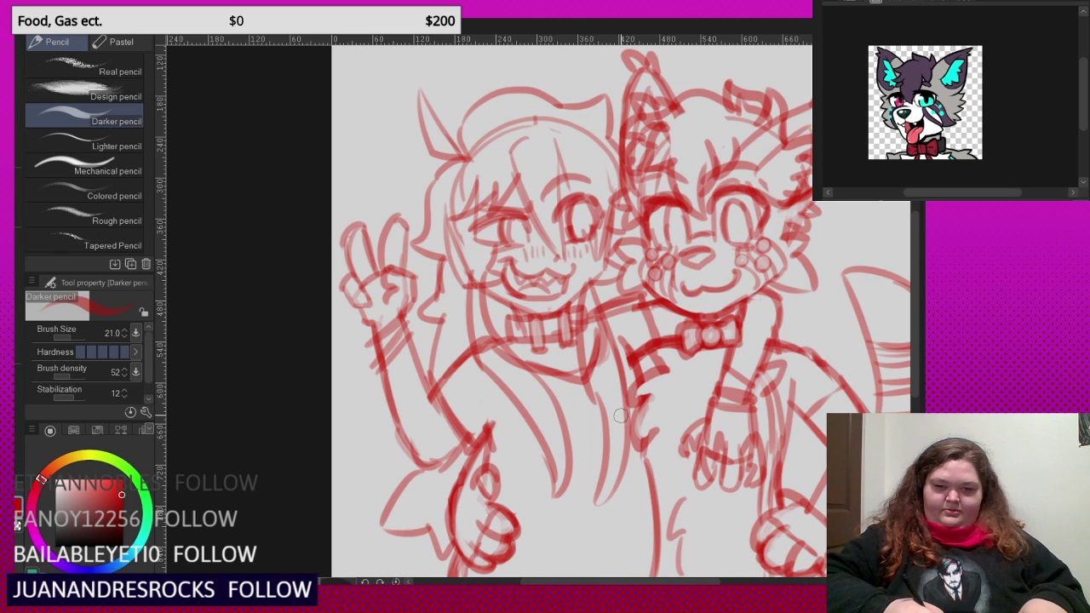
drag(579, 339, 602, 466)
drag(596, 407, 587, 498)
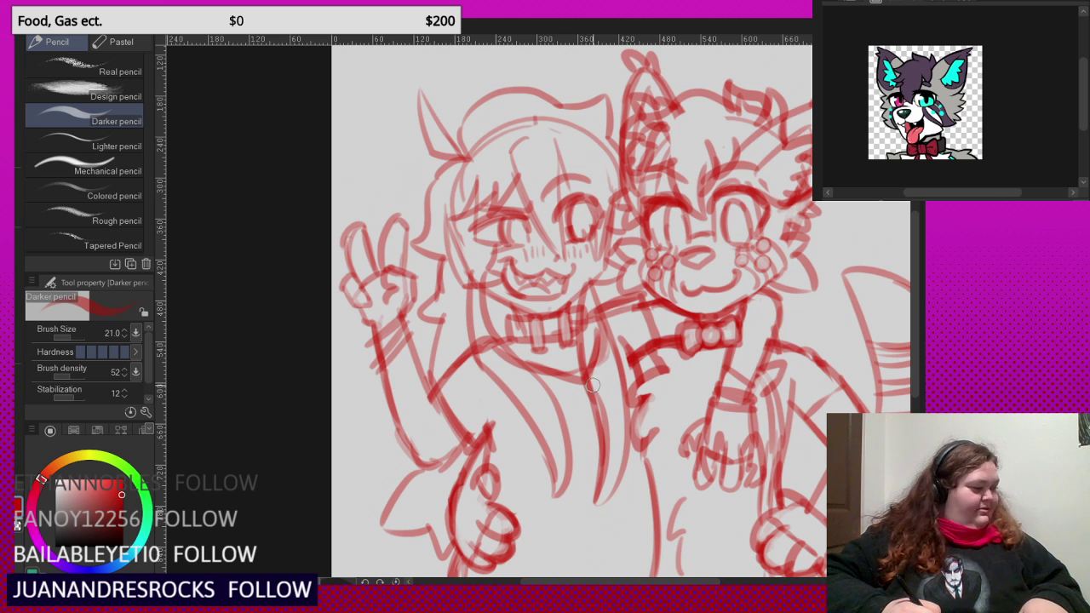
- Erase the overlapping collar and shoulder lines inside the new hair lock and reinforce the hair edge beside the jaw
scroll(593, 386, up, 3)
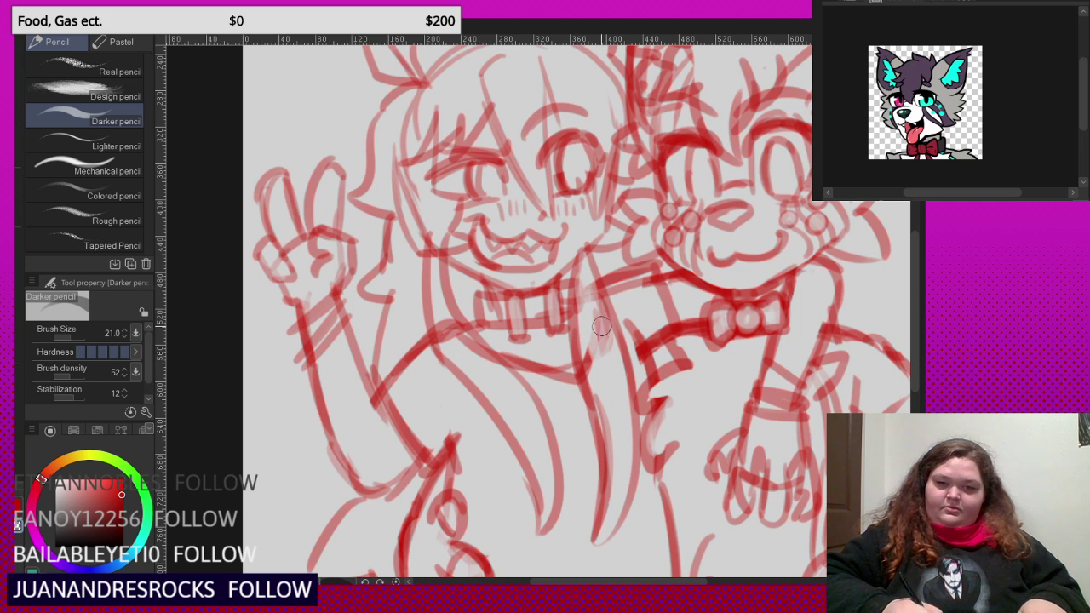
scroll(601, 326, up, 2)
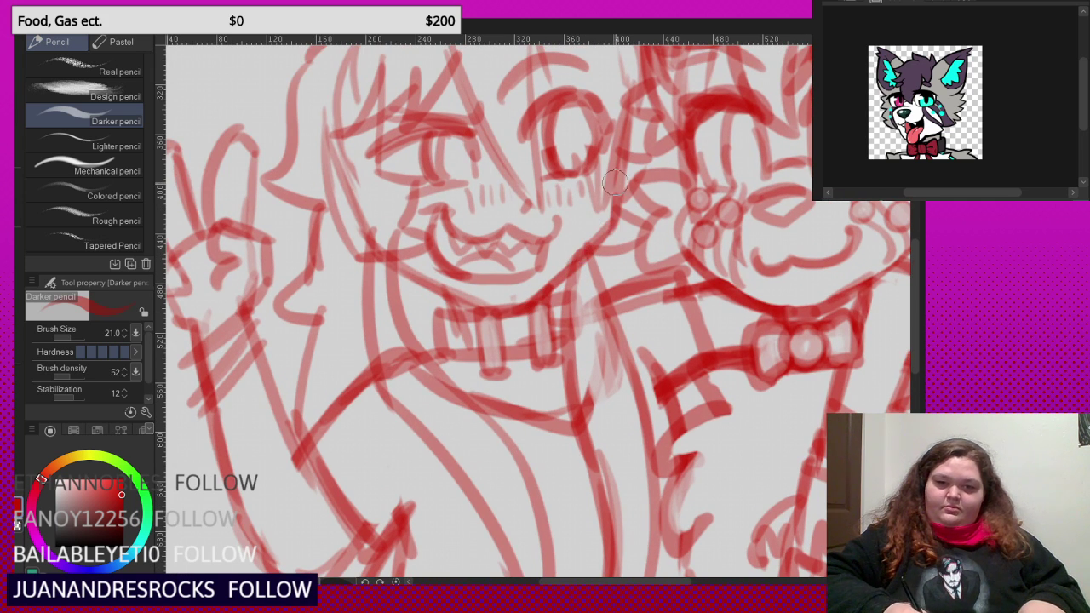
scroll(613, 188, down, 4)
scroll(610, 339, up, 2)
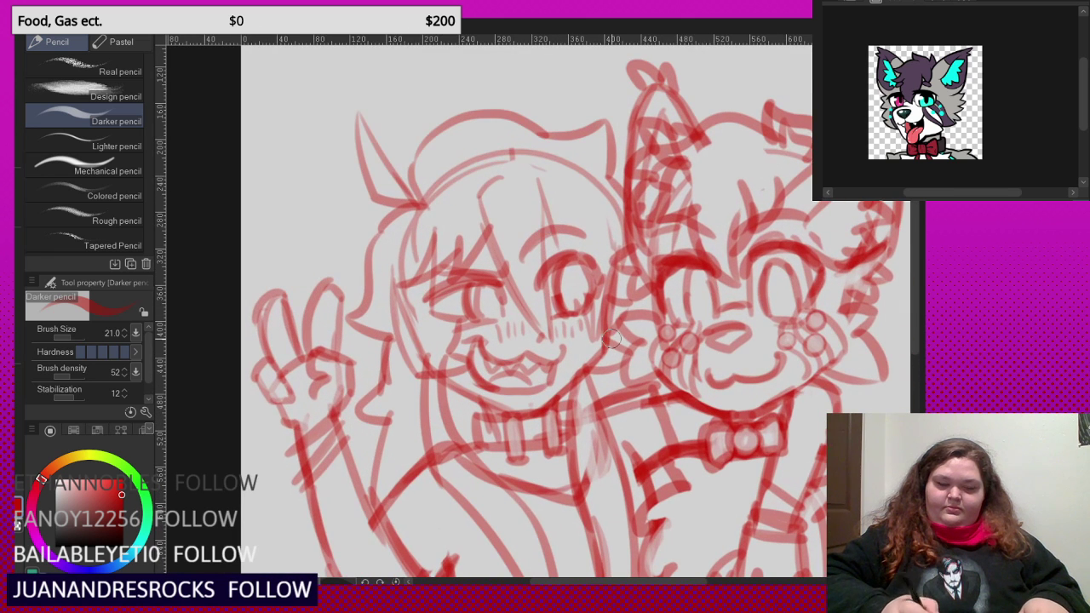
- Erase the head guideline across the left character's forehead and the old face and shoulder lines overlapping the side hair
mouse_move(456, 187)
mouse_down()
mouse_move(505, 150)
mouse_move(576, 174)
mouse_move(607, 215)
mouse_up()
mouse_move(413, 242)
mouse_down()
mouse_move(409, 327)
mouse_move(431, 354)
mouse_up()
mouse_move(400, 291)
mouse_down()
mouse_move(404, 261)
mouse_move(440, 230)
mouse_move(433, 259)
mouse_move(446, 228)
mouse_move(395, 279)
mouse_move(434, 376)
mouse_up()
scroll(434, 376, down, 1)
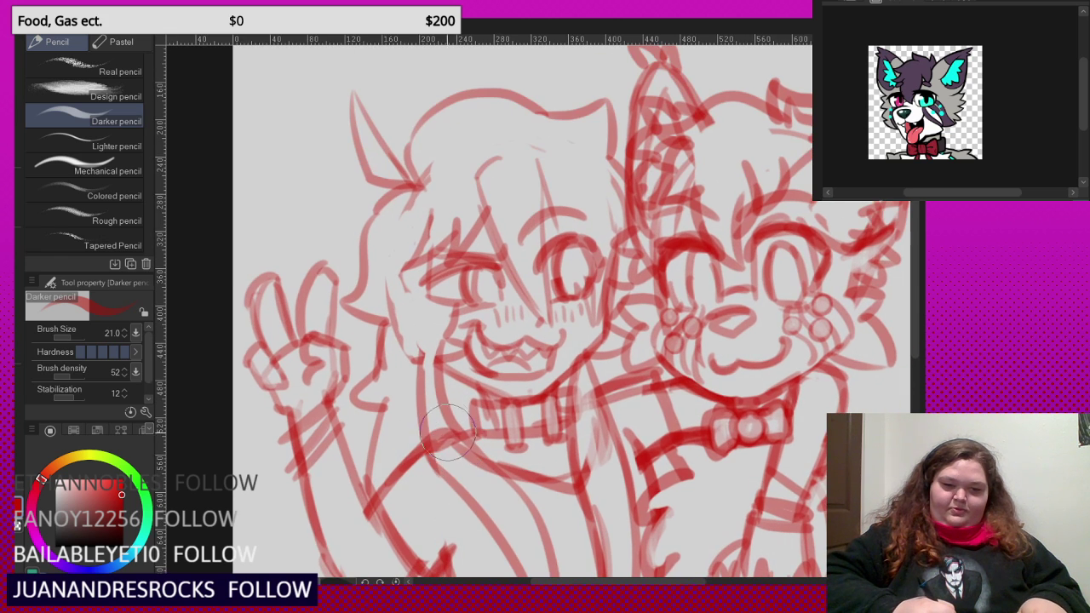
drag(443, 432, 460, 446)
scroll(414, 267, down, 5)
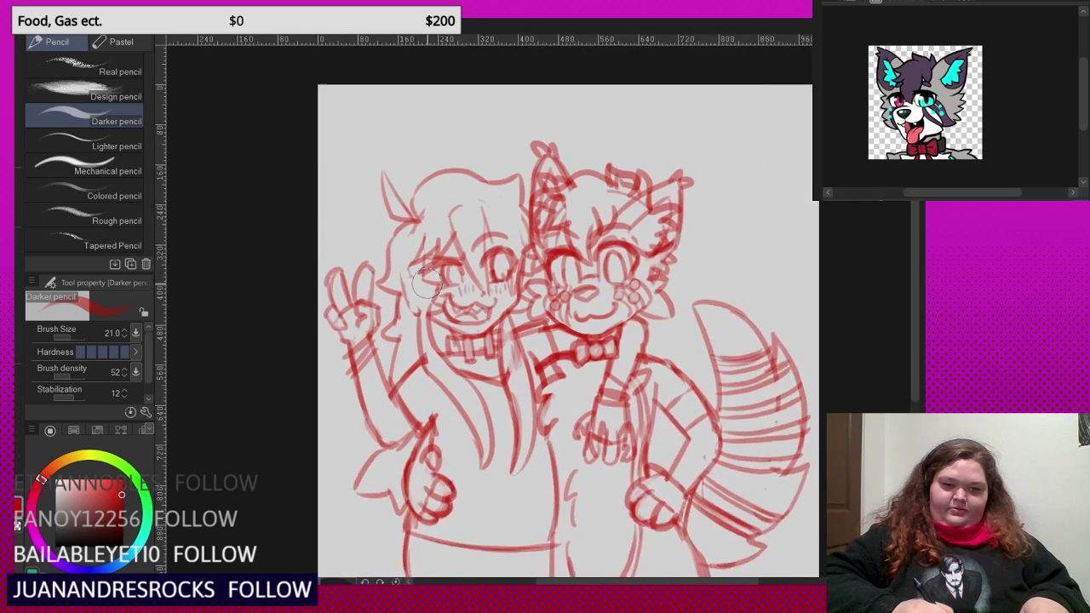
scroll(414, 288, up, 5)
scroll(414, 288, up, 1)
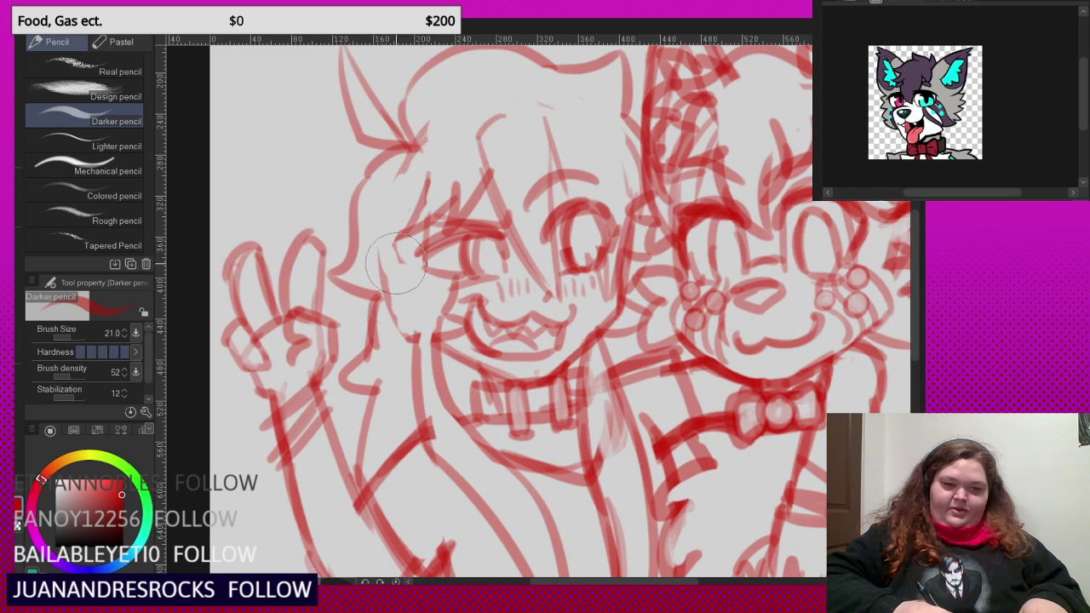
scroll(367, 239, up, 1)
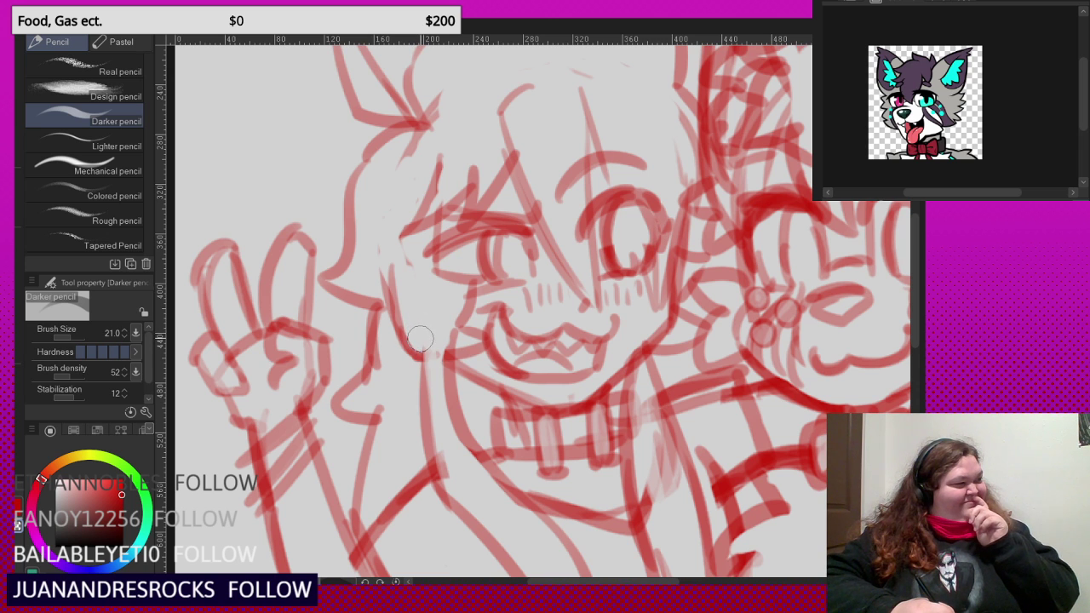
- Examine the proportions and poses of both characters across the full sketch
scroll(438, 325, down, 4)
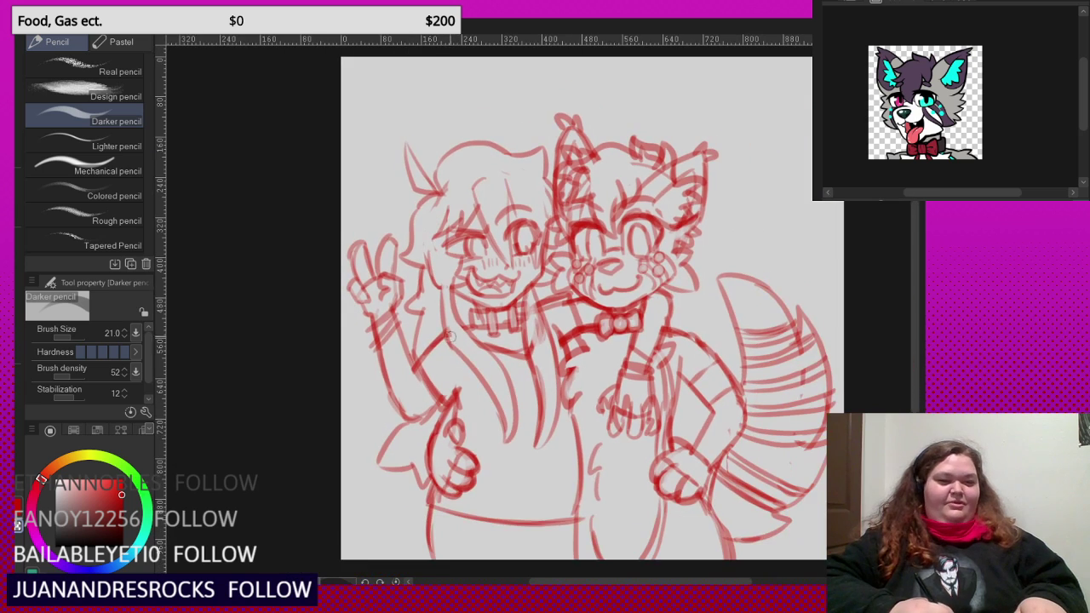
scroll(508, 417, down, 1)
scroll(528, 426, up, 2)
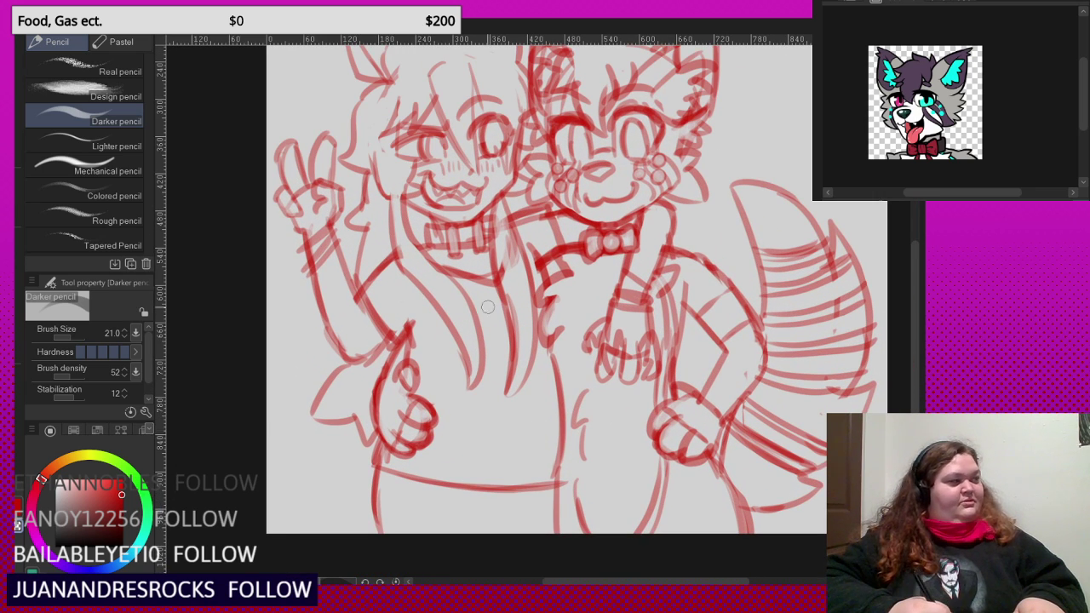
scroll(488, 306, down, 3)
scroll(481, 290, up, 2)
scroll(475, 275, down, 1)
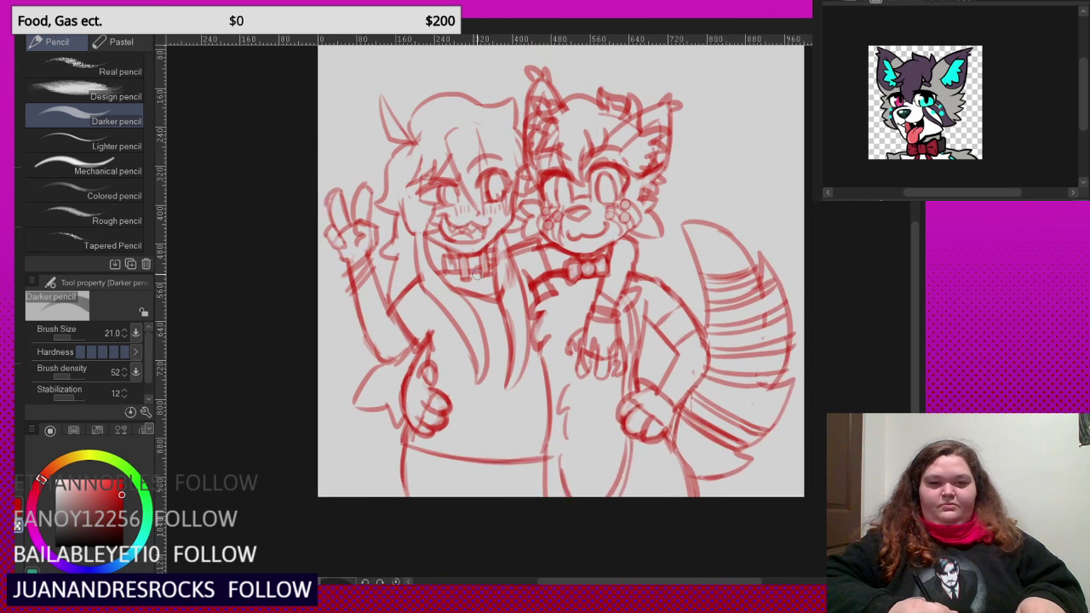
scroll(478, 274, up, 1)
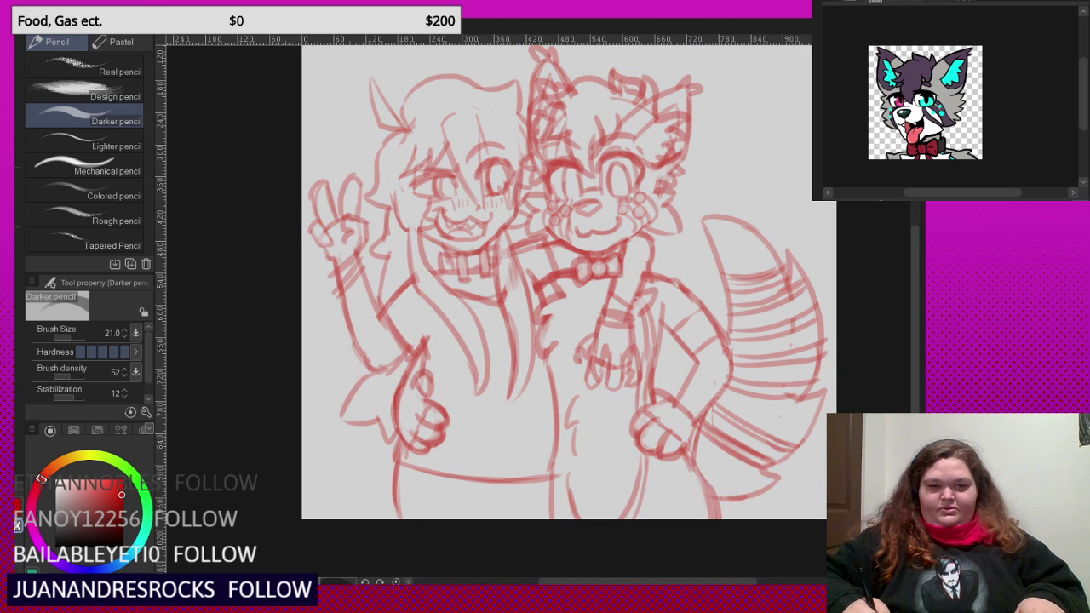
scroll(649, 351, down, 1)
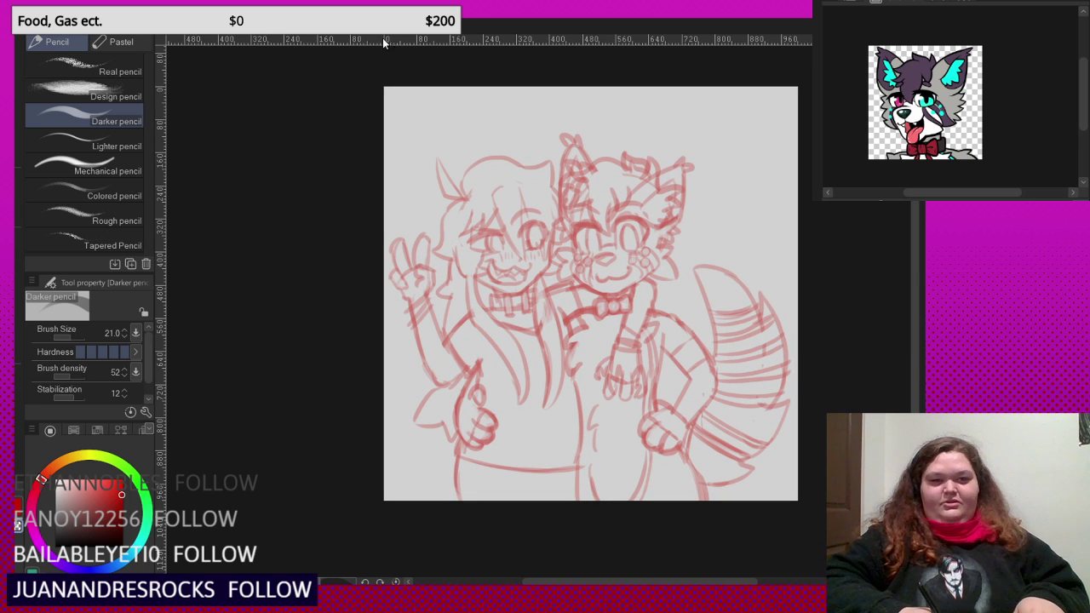
- Transform the whole sketch layer to nudge it slightly toward the canvas's right edge
key(ctrl+t)
drag(523, 250, 525, 249)
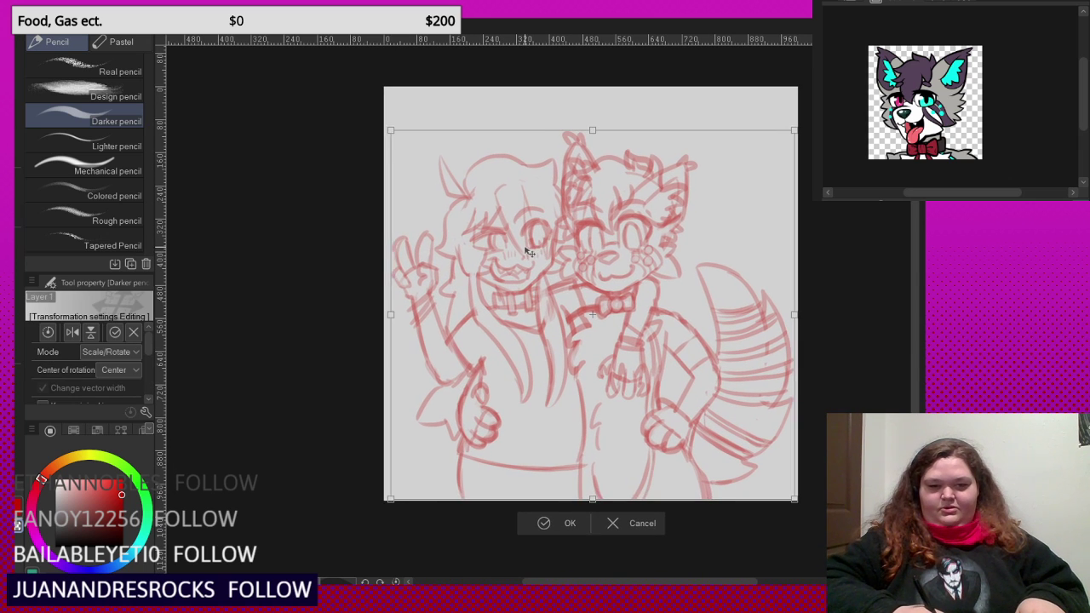
click(531, 524)
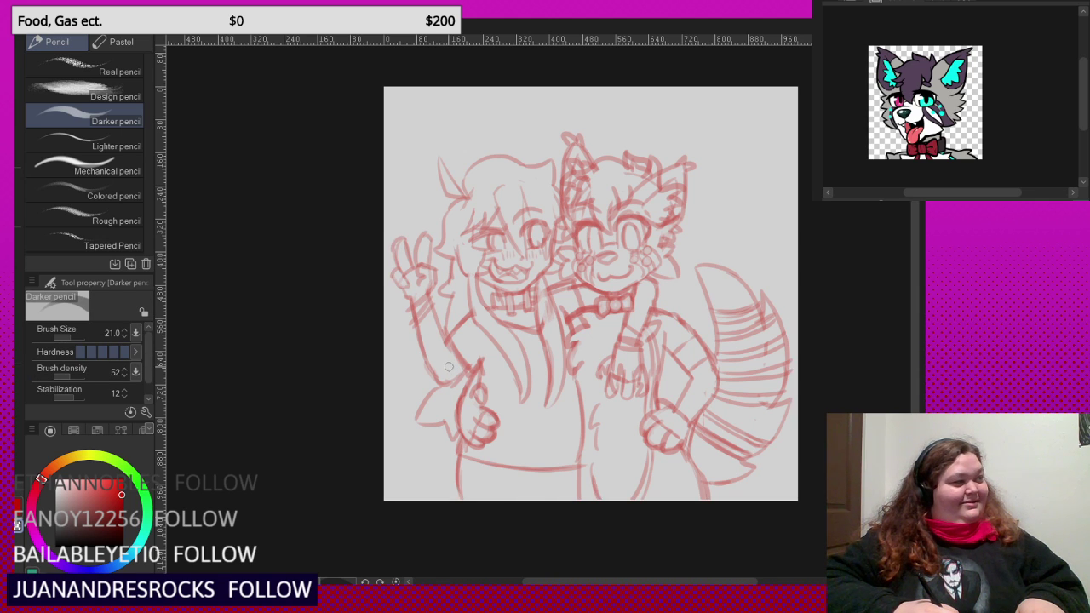
- Sketch fur tufts on the furry character's shoulder and bent elbow, and erase the overlapping lines around them and at the wrist
scroll(449, 366, down, 1)
scroll(448, 364, up, 1)
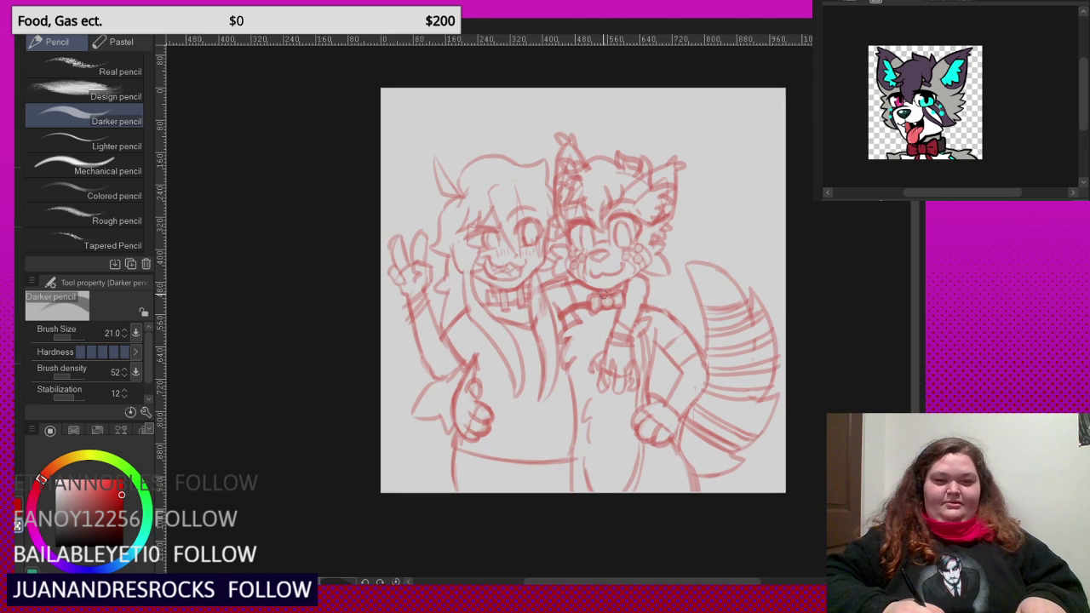
scroll(617, 304, up, 1)
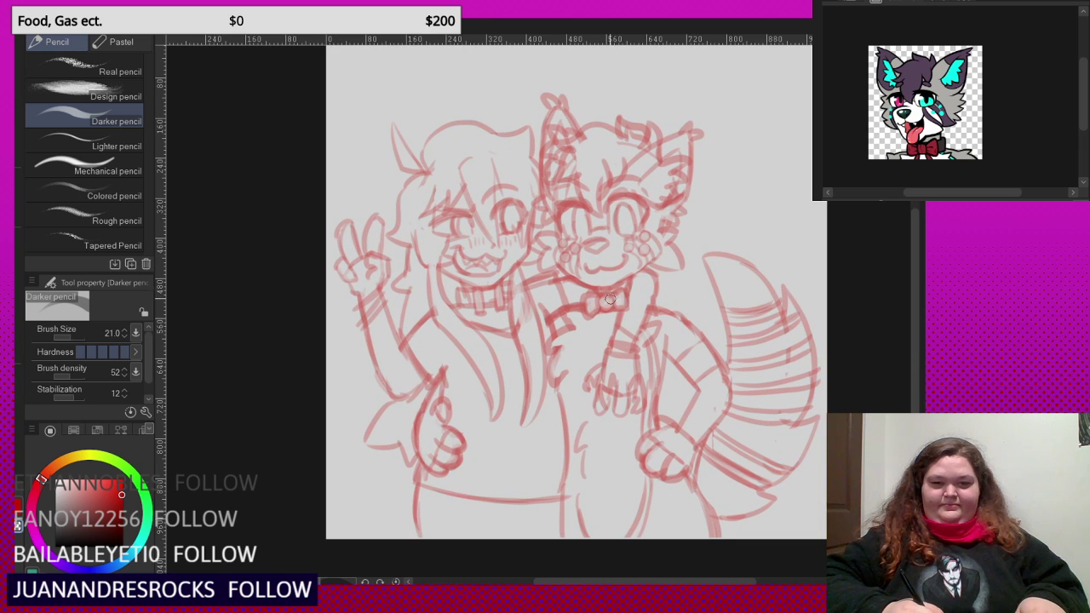
scroll(608, 293, up, 1)
scroll(608, 293, down, 2)
scroll(597, 278, up, 1)
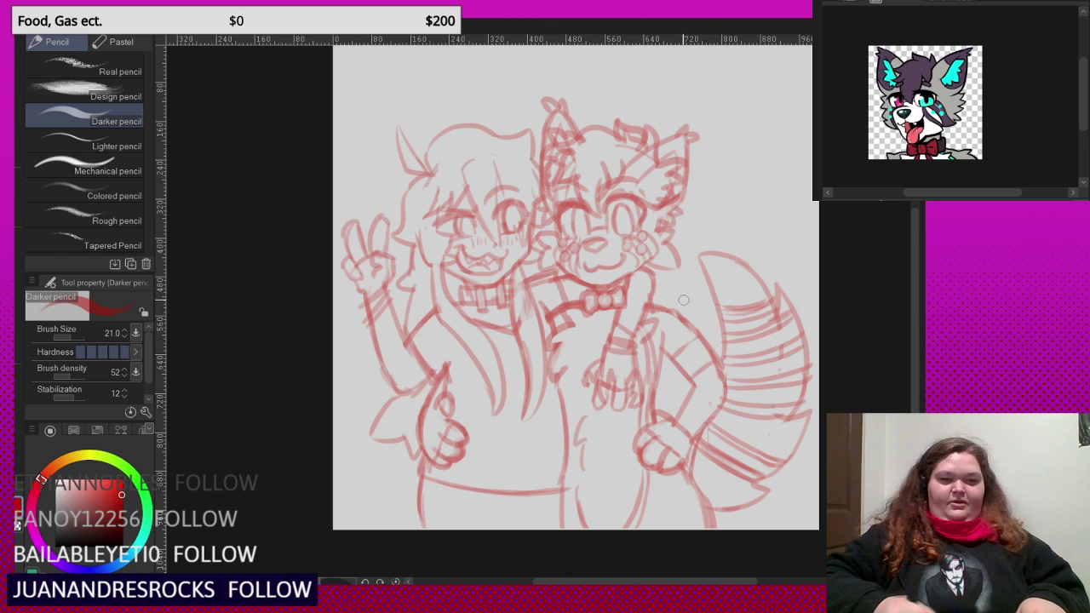
scroll(681, 294, up, 4)
mouse_move(650, 346)
mouse_down()
mouse_move(764, 420)
mouse_move(743, 421)
mouse_up()
scroll(660, 245, down, 5)
scroll(720, 398, up, 4)
mouse_move(747, 420)
mouse_down()
mouse_move(734, 462)
mouse_move(720, 437)
mouse_move(718, 402)
mouse_up()
scroll(735, 423, up, 2)
key(c)
scroll(751, 400, down, 3)
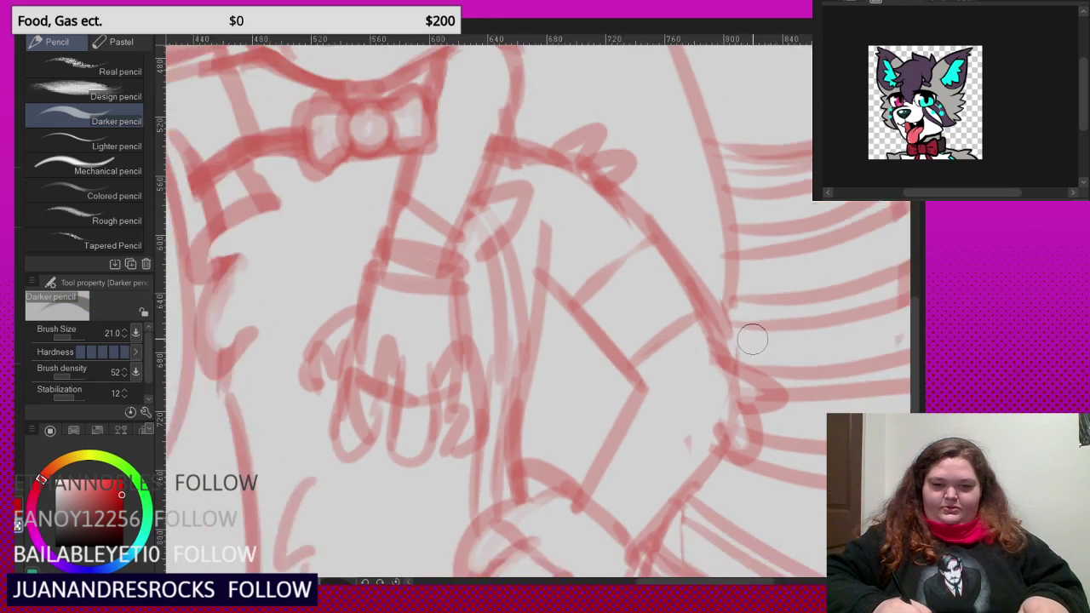
scroll(687, 288, down, 2)
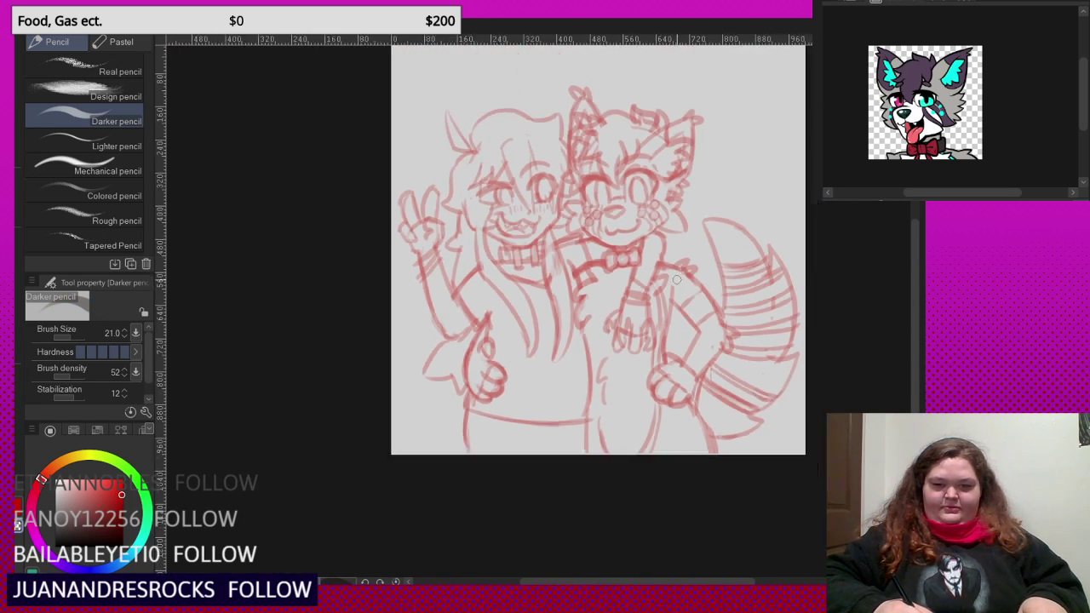
scroll(759, 458, up, 4)
scroll(759, 458, down, 1)
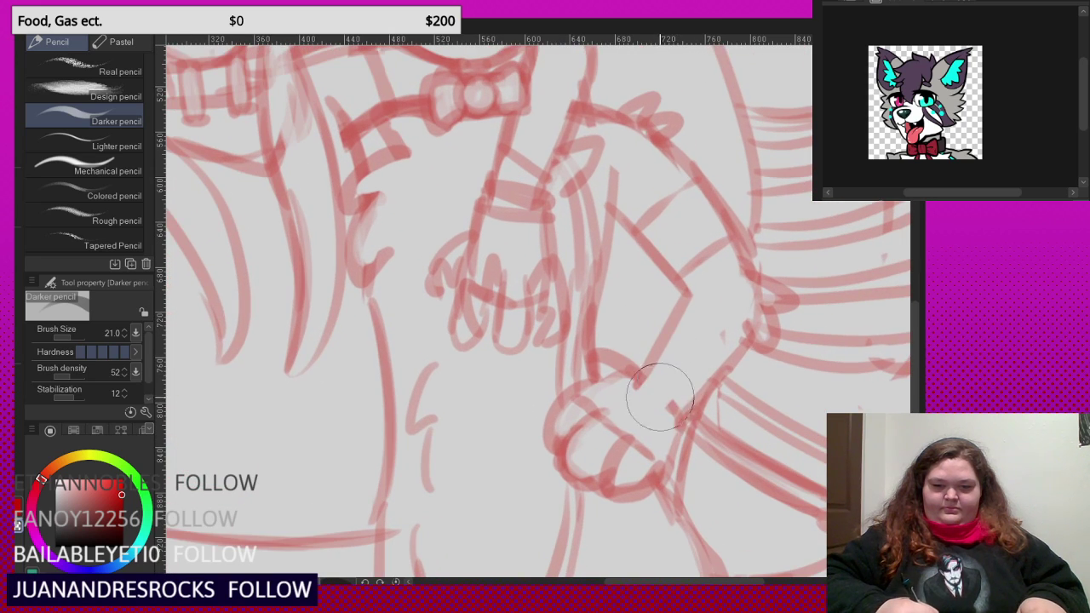
- Check how the sketch sits within the canvas and how much empty space surrounds the characters
scroll(634, 374, down, 2)
scroll(631, 368, down, 3)
scroll(579, 198, up, 4)
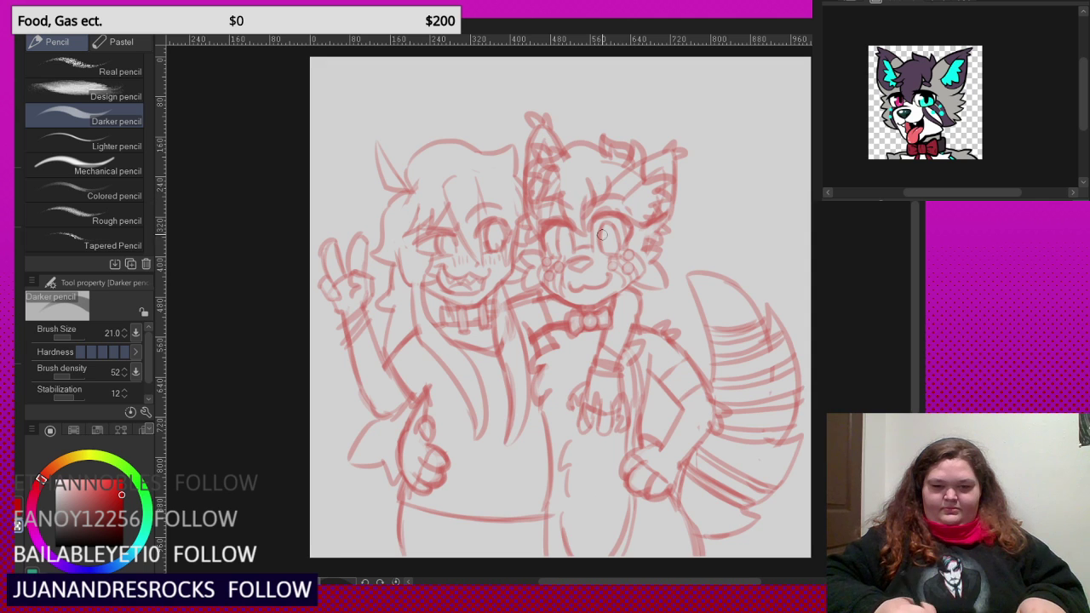
scroll(601, 235, down, 1)
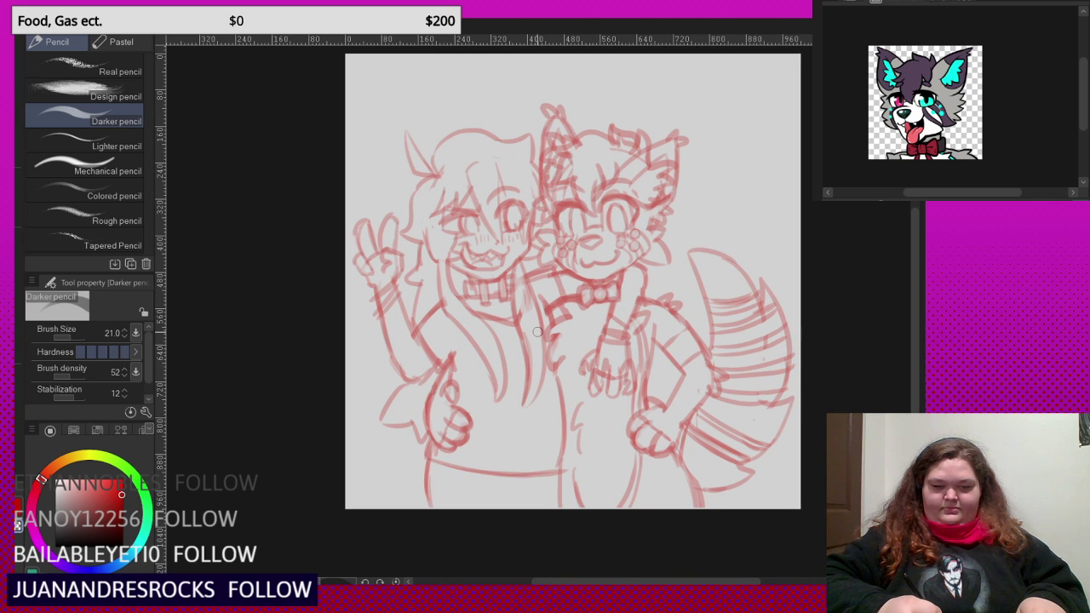
scroll(537, 332, down, 1)
scroll(497, 440, up, 2)
scroll(510, 459, down, 2)
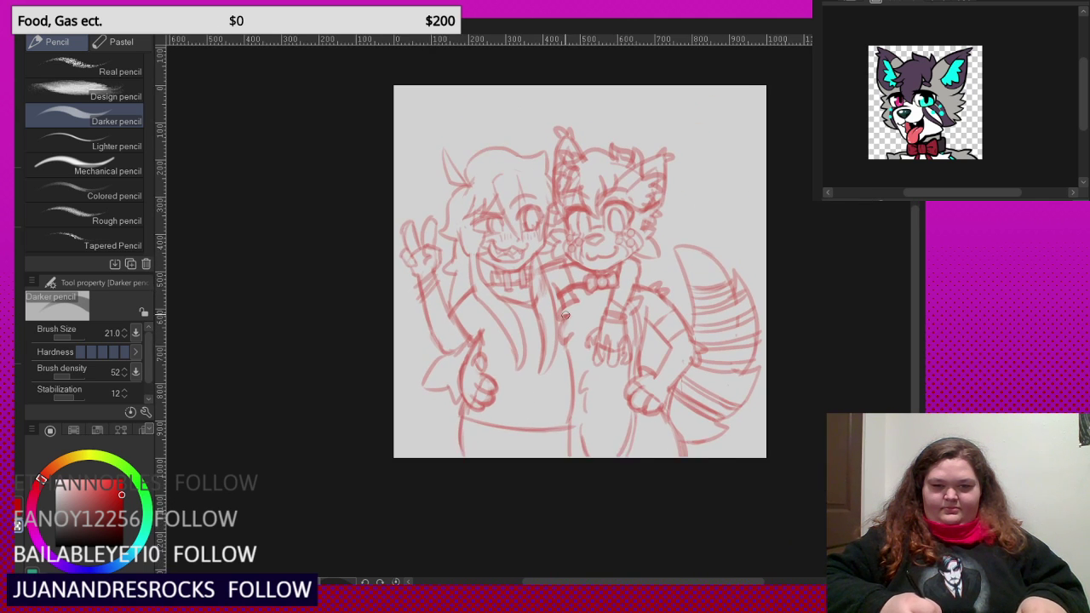
scroll(565, 315, up, 1)
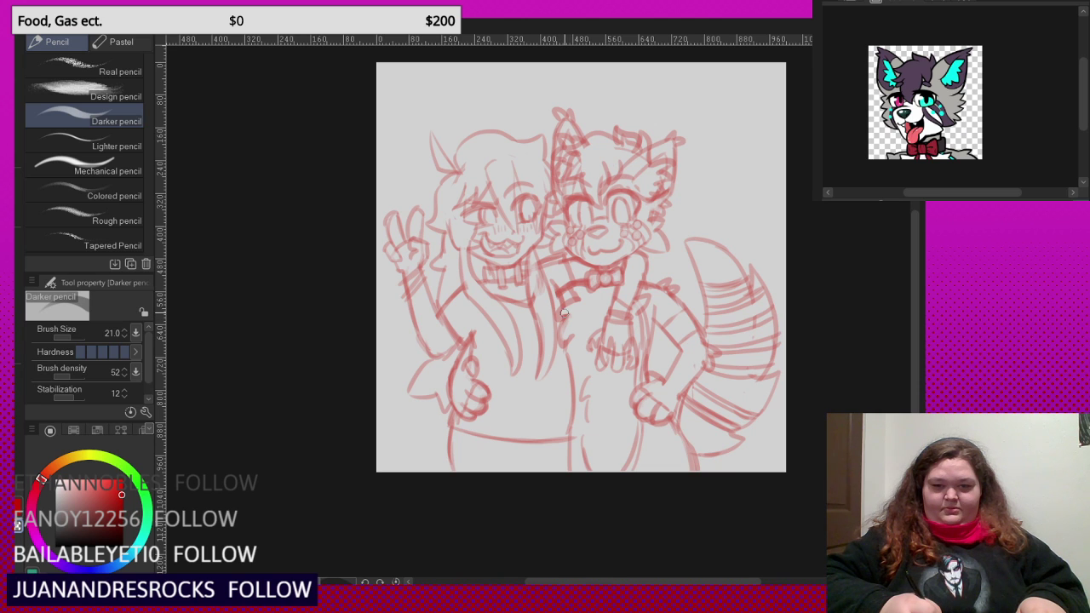
- Scale the whole sketch down slightly while keeping its base on the canvas's lower edge
key(ctrl+t)
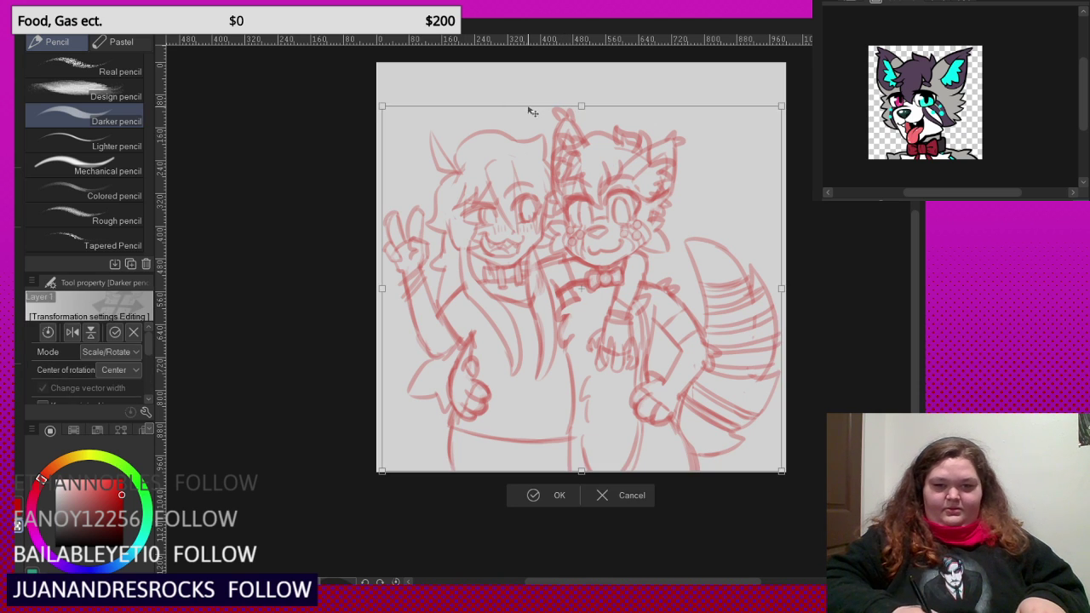
drag(579, 106, 581, 120)
click(530, 493)
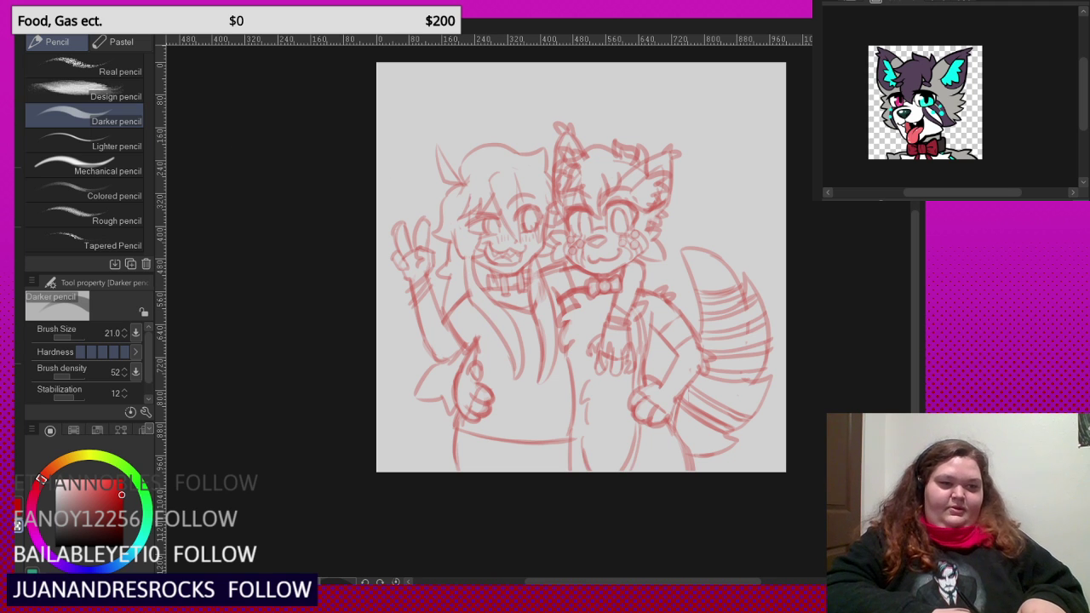
- Select a full-width rectangle around both characters and crop the canvas to it, removing the empty strip above their heads
key(m)
click(35, 74)
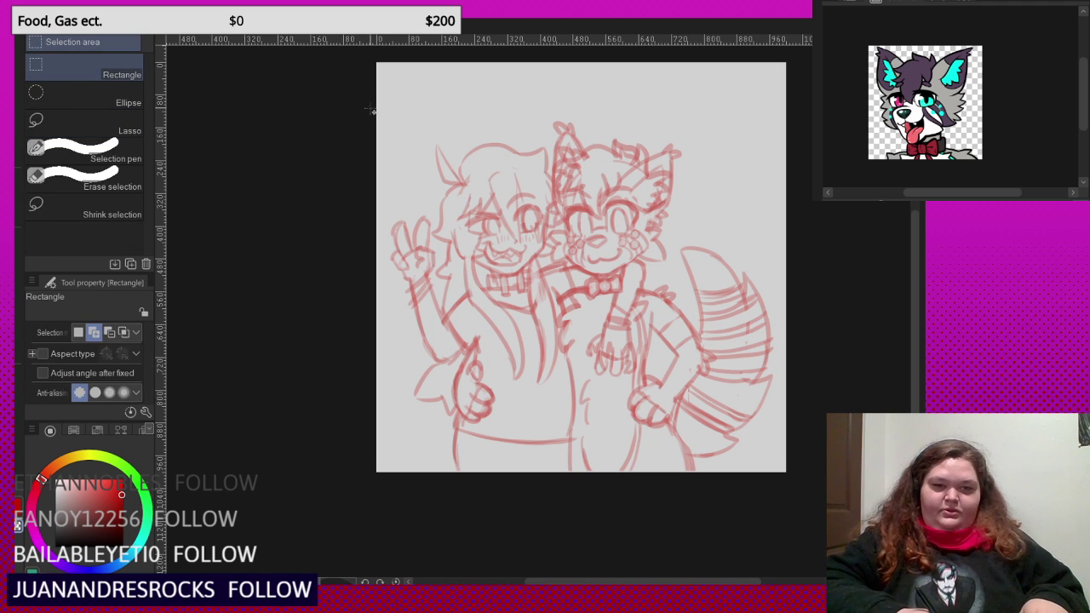
mouse_move(361, 98)
mouse_down()
mouse_move(689, 292)
mouse_move(748, 452)
mouse_move(792, 478)
mouse_up()
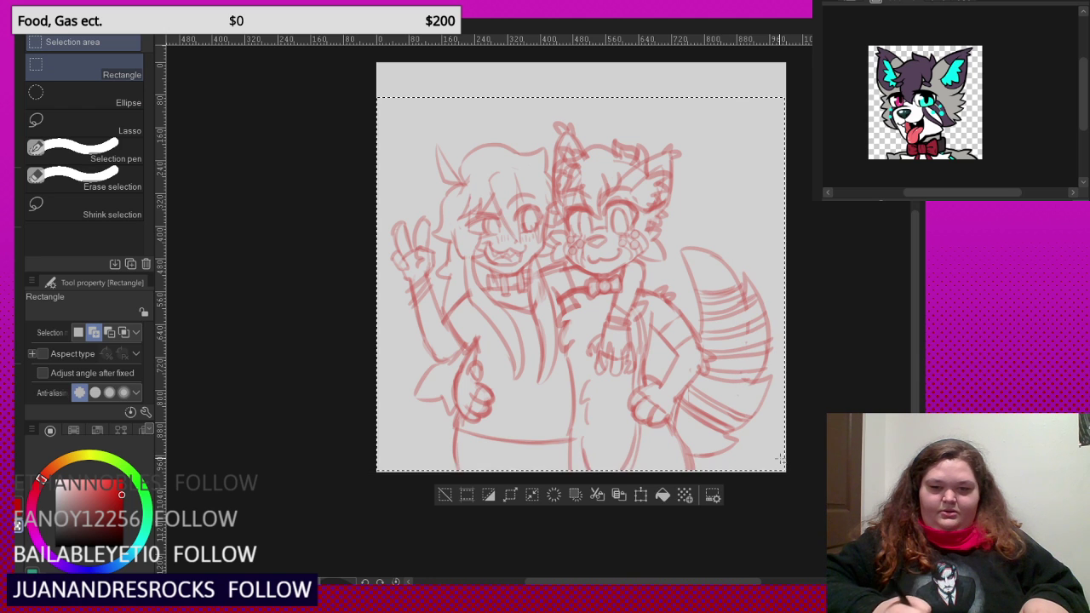
click(468, 496)
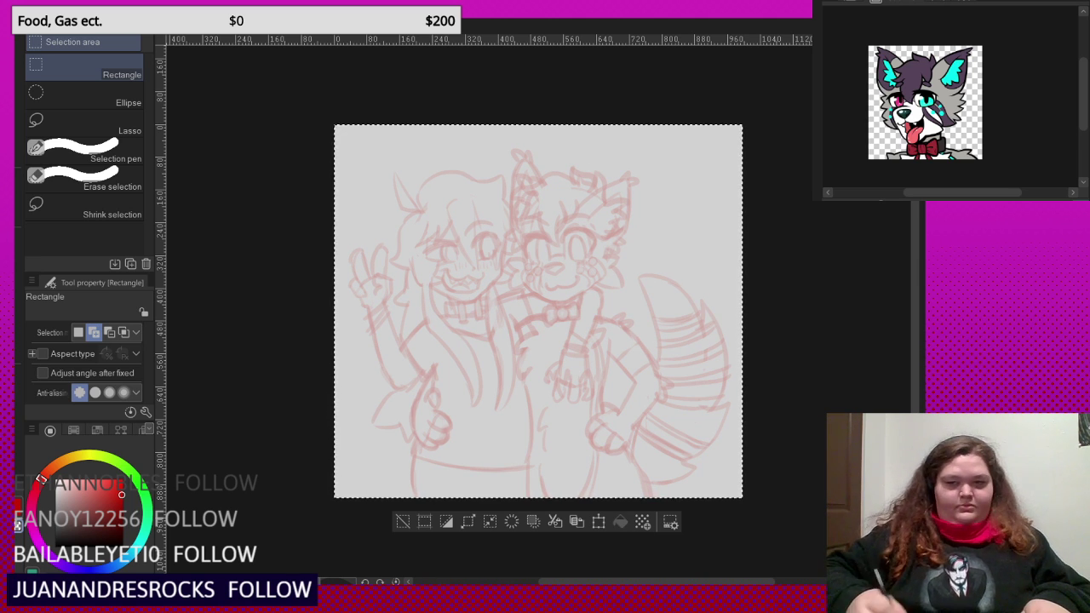
- Switch to the G-pen 2 brush for inking, with size 20 and black as the drawing color
key(p)
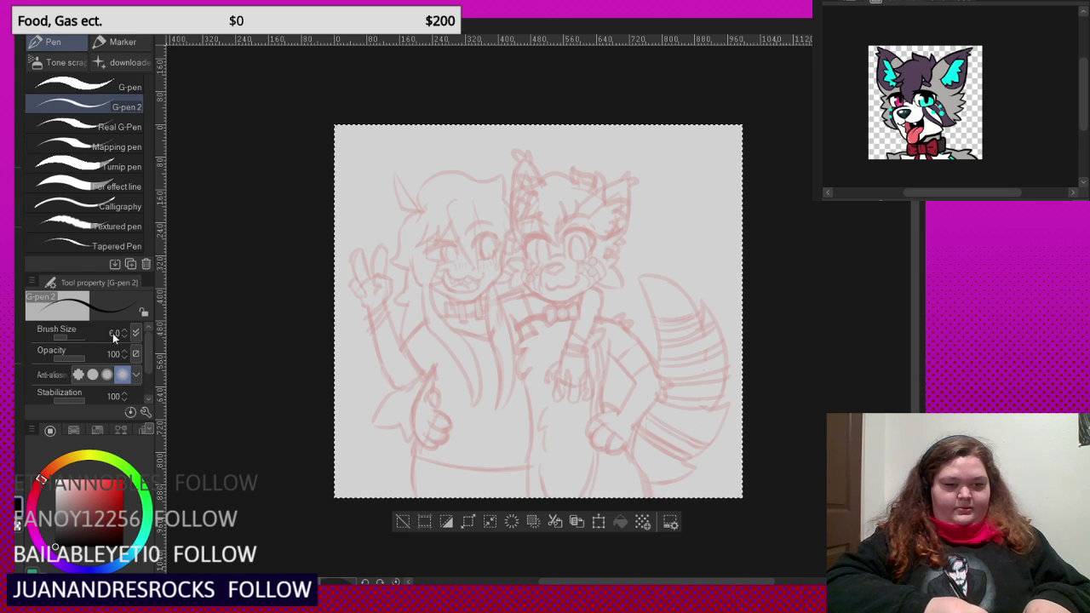
key(bracketright)
key(bracketright)
key(bracketright)
key(bracketright)
key(bracketright)
key(bracketright)
key(bracketright)
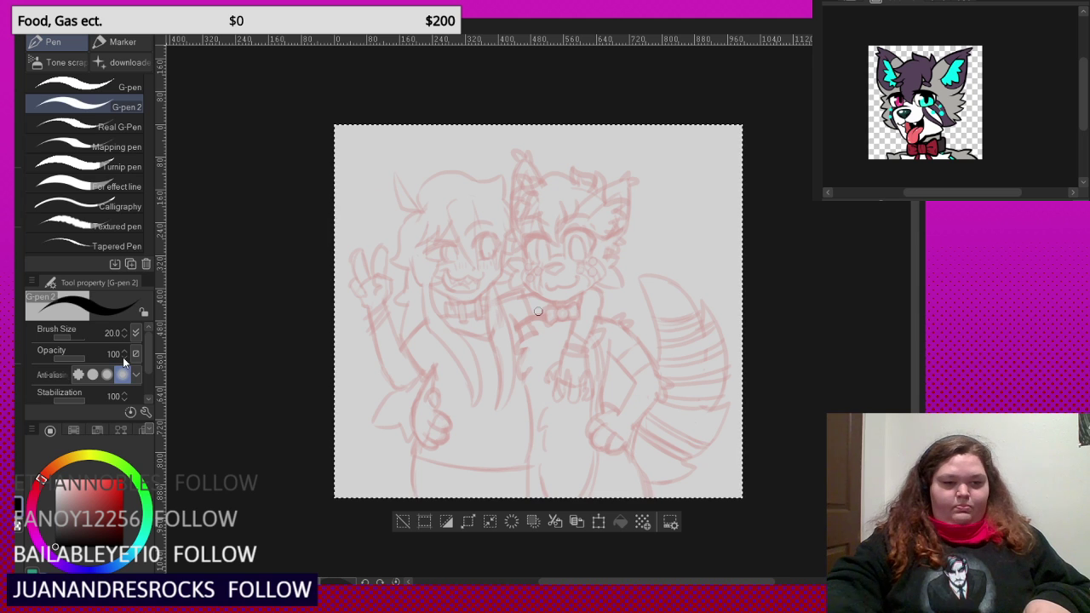
key(x)
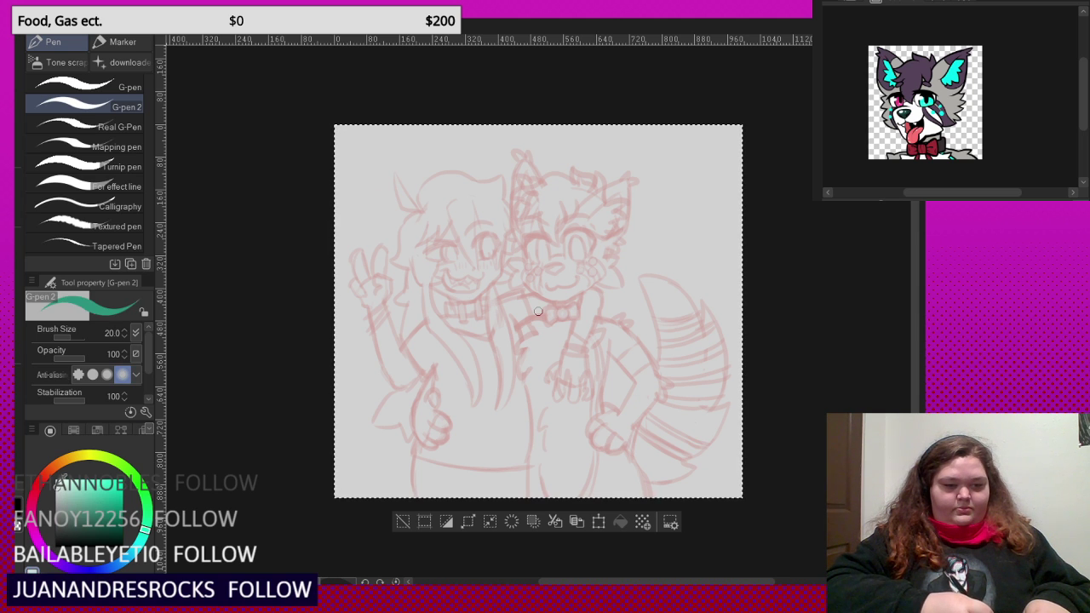
key(x)
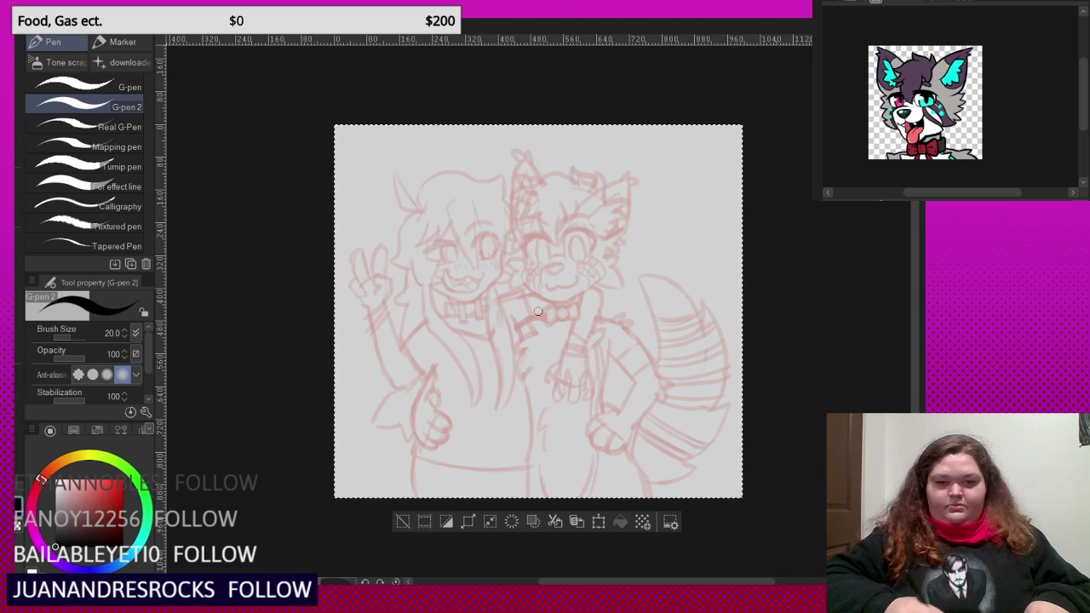
- Ink the furry character's nose outline in black over the faded sketch
scroll(538, 312, up, 6)
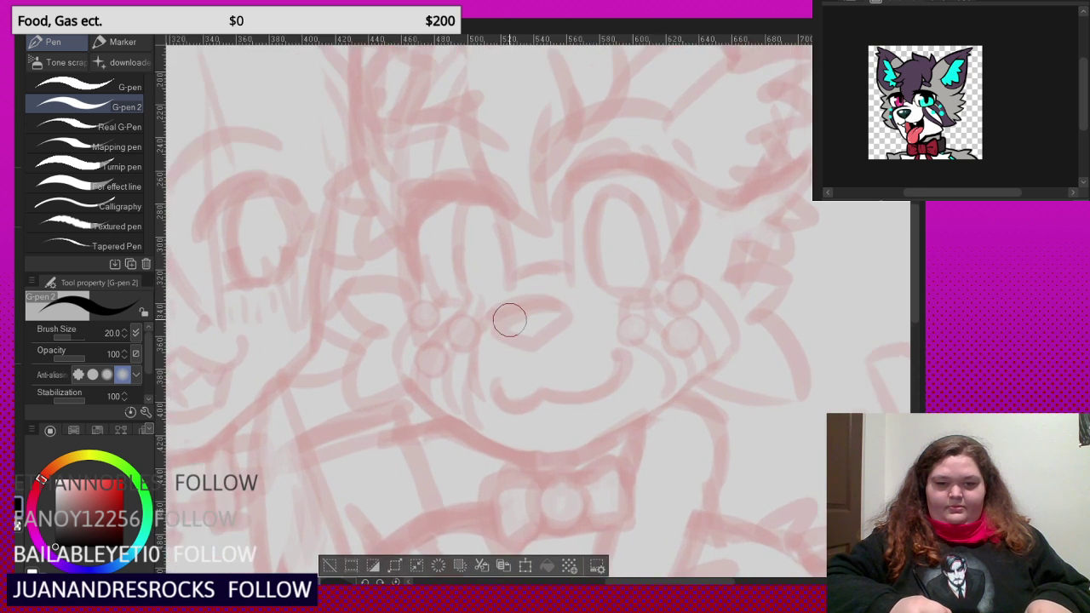
scroll(509, 319, up, 3)
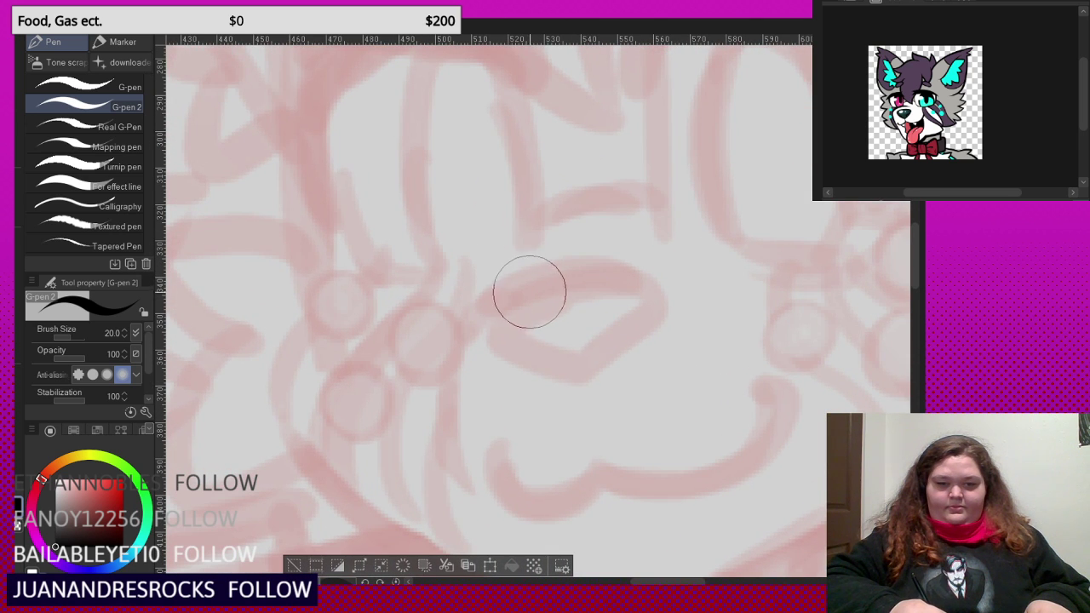
mouse_move(527, 356)
mouse_down()
mouse_move(583, 368)
mouse_move(653, 295)
mouse_move(606, 277)
mouse_move(551, 277)
mouse_move(513, 291)
mouse_move(483, 323)
mouse_up()
scroll(539, 293, up, 2)
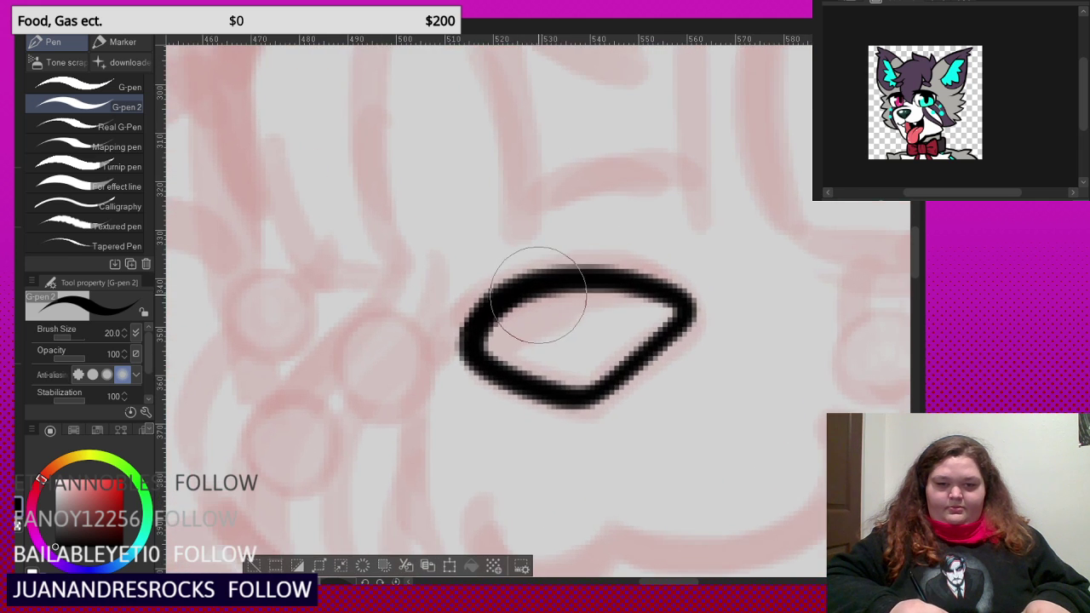
- Ink the furry character's curved smiling mouth below the nose
scroll(470, 250, down, 4)
scroll(557, 354, up, 1)
mouse_move(475, 372)
mouse_down()
mouse_move(463, 404)
mouse_move(494, 442)
mouse_move(551, 415)
mouse_move(568, 393)
mouse_move(578, 405)
mouse_move(654, 420)
mouse_move(736, 386)
mouse_move(715, 316)
mouse_up()
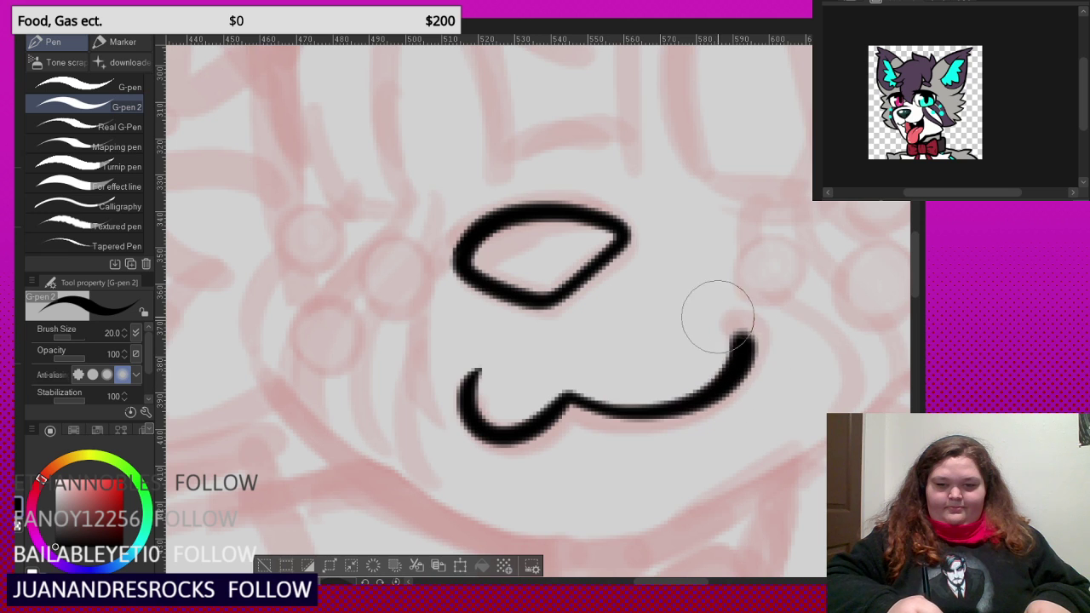
scroll(487, 365, down, 2)
scroll(593, 259, down, 1)
scroll(469, 348, up, 2)
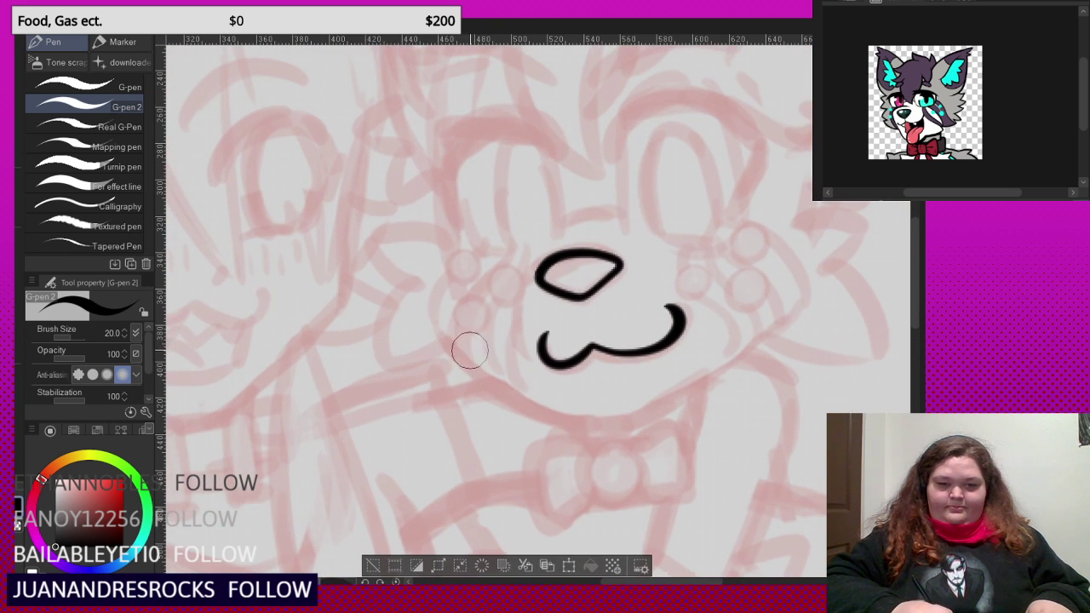
- Ink the furry character's jawline as one wide black curve under the mouth, replacing the first attempt
mouse_move(441, 337)
mouse_down()
mouse_move(493, 391)
mouse_move(577, 430)
mouse_move(608, 428)
mouse_move(732, 345)
mouse_up()
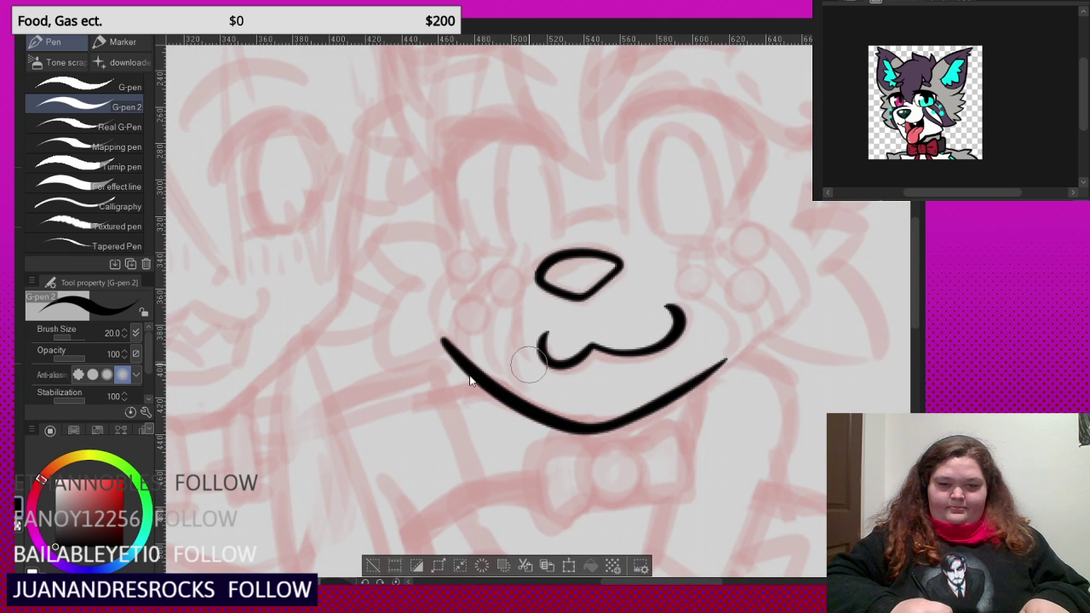
key(ctrl+z)
scroll(452, 355, up, 1)
mouse_move(430, 331)
mouse_down()
mouse_move(582, 420)
mouse_move(644, 432)
mouse_move(753, 391)
mouse_move(835, 336)
mouse_move(896, 260)
mouse_up()
scroll(545, 282, down, 1)
scroll(494, 342, down, 1)
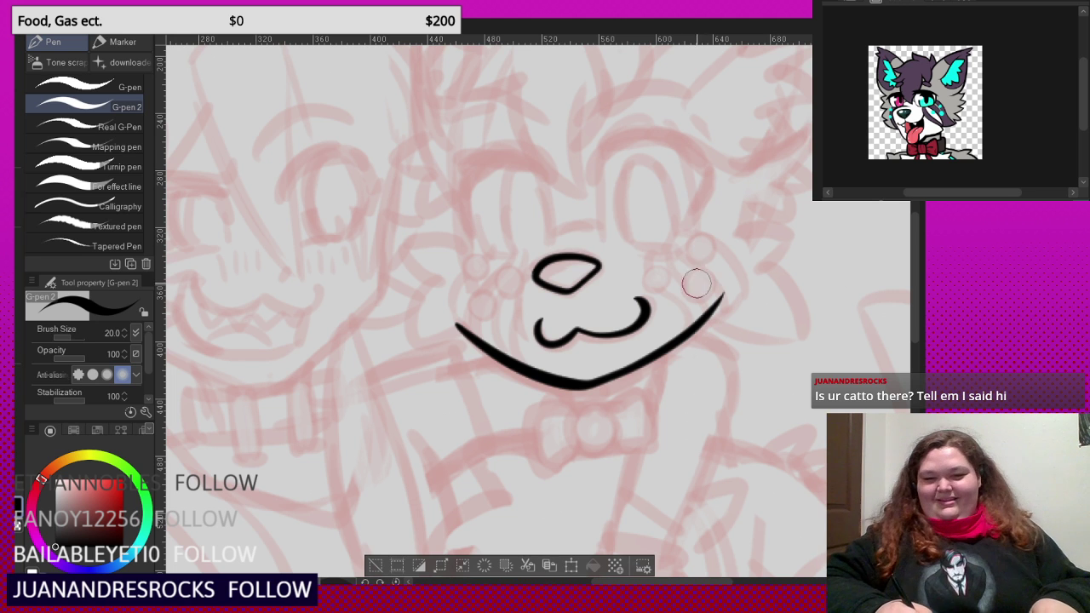
- Ink the pointed fur tufts of the furry character's right-hand cheek, extending outward and up from the jawline
scroll(712, 343, up, 3)
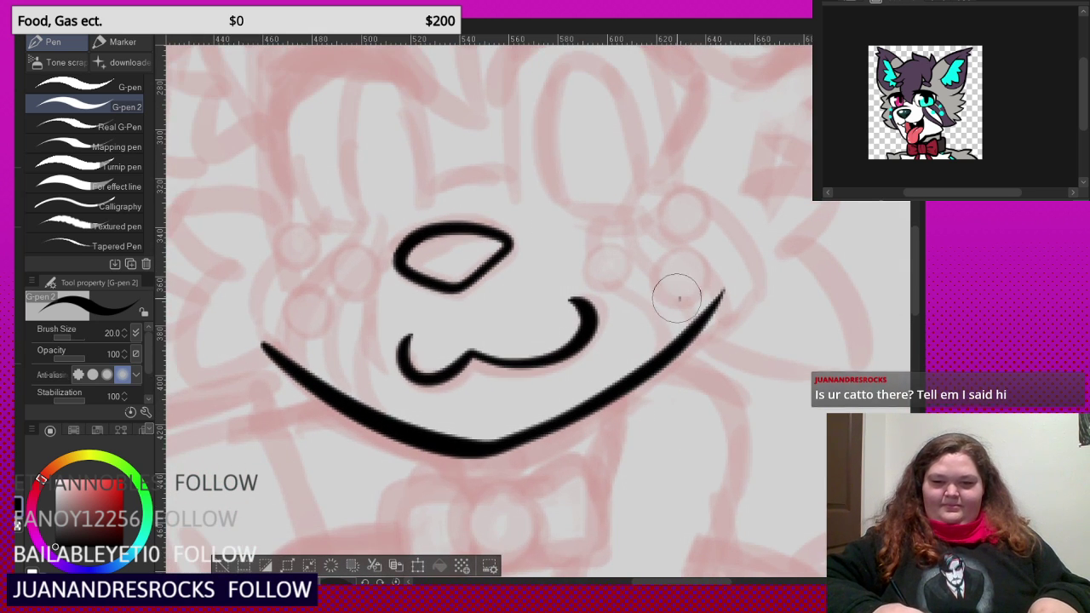
drag(676, 292, 907, 390)
scroll(712, 292, up, 3)
mouse_move(807, 366)
mouse_down()
mouse_move(822, 325)
mouse_move(770, 235)
mouse_move(724, 215)
mouse_up()
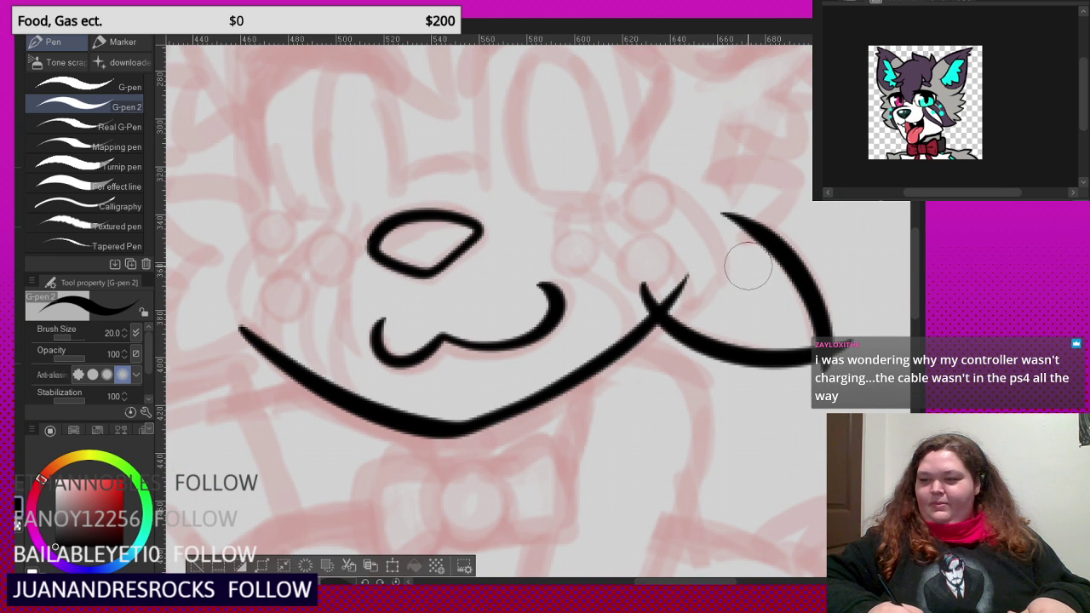
scroll(741, 275, down, 3)
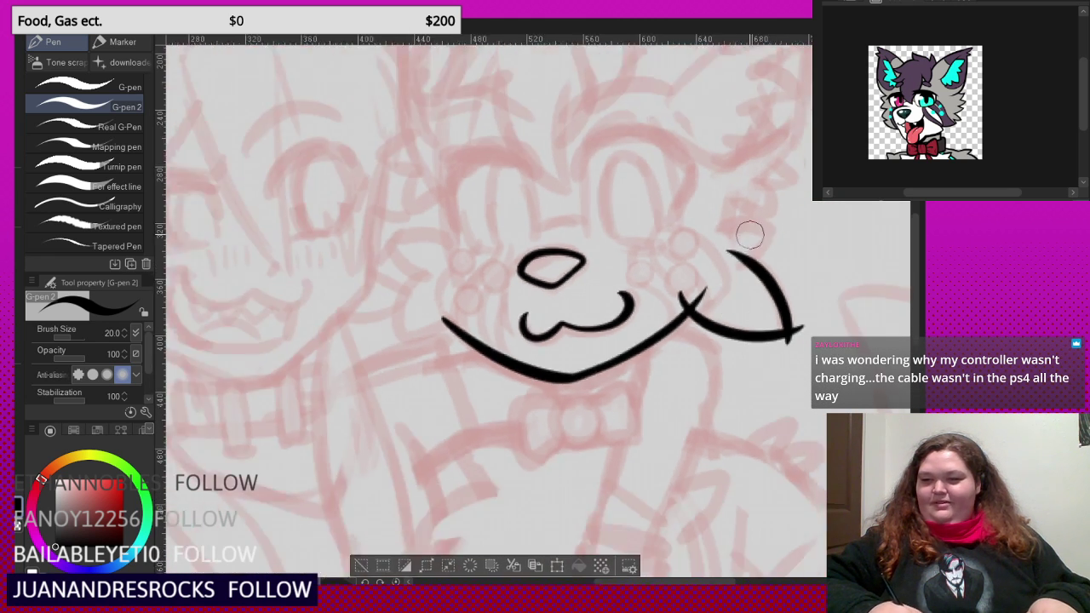
scroll(749, 235, up, 4)
drag(708, 313, 813, 212)
mouse_move(824, 250)
mouse_down()
mouse_move(733, 197)
mouse_move(669, 201)
mouse_up()
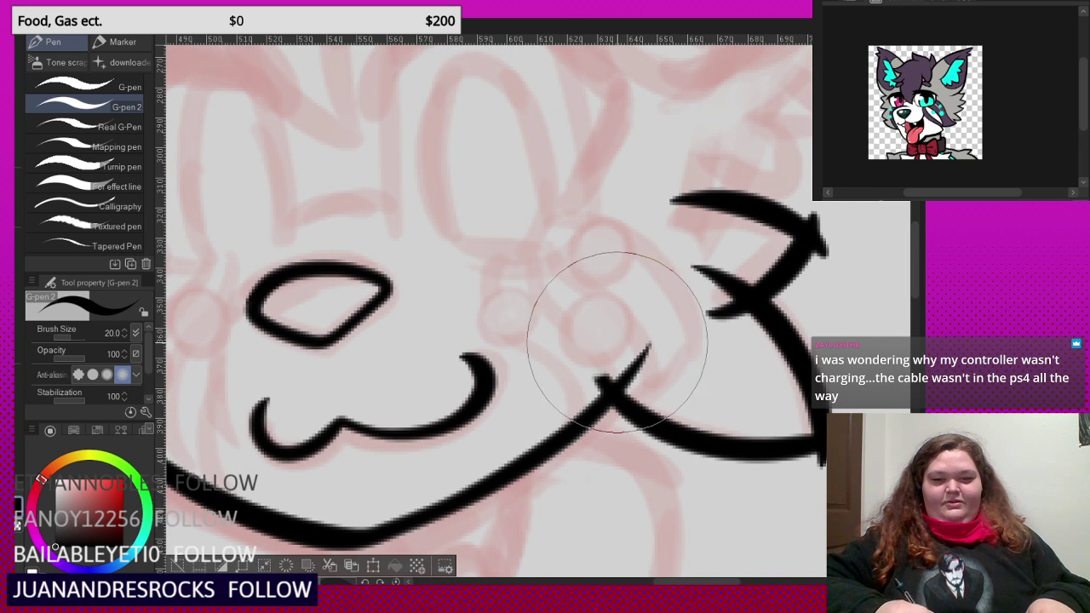
- Erase the overshooting line ends on the right-hand cheek tufts so the corners are clean points
drag(618, 342, 645, 350)
mouse_move(647, 309)
mouse_down()
mouse_move(737, 274)
mouse_move(699, 302)
mouse_move(778, 314)
mouse_move(815, 248)
mouse_move(808, 221)
mouse_move(819, 271)
mouse_up()
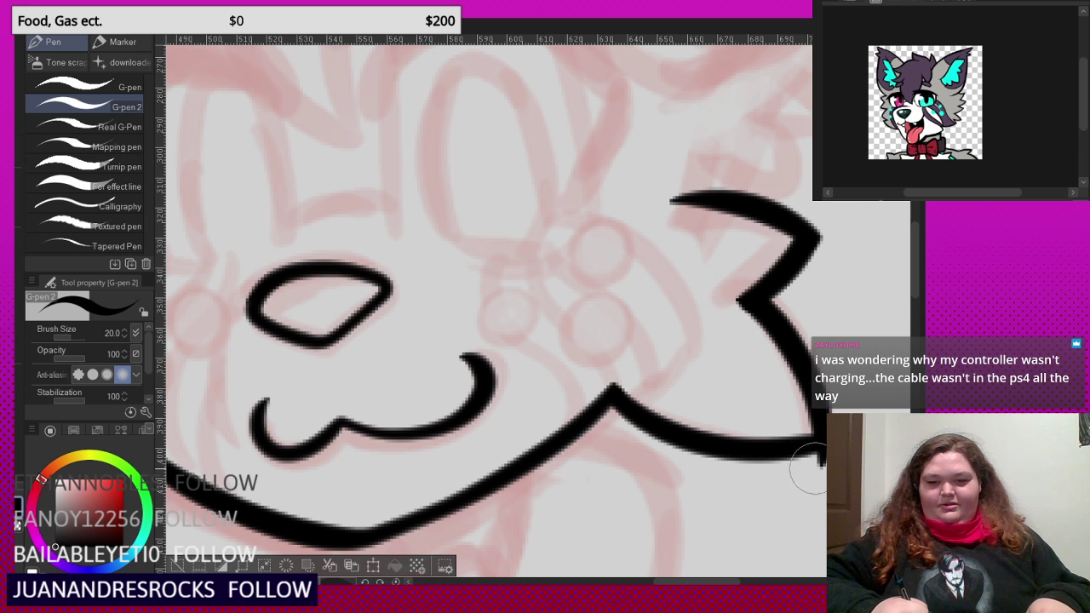
scroll(815, 407, down, 4)
scroll(815, 407, up, 2)
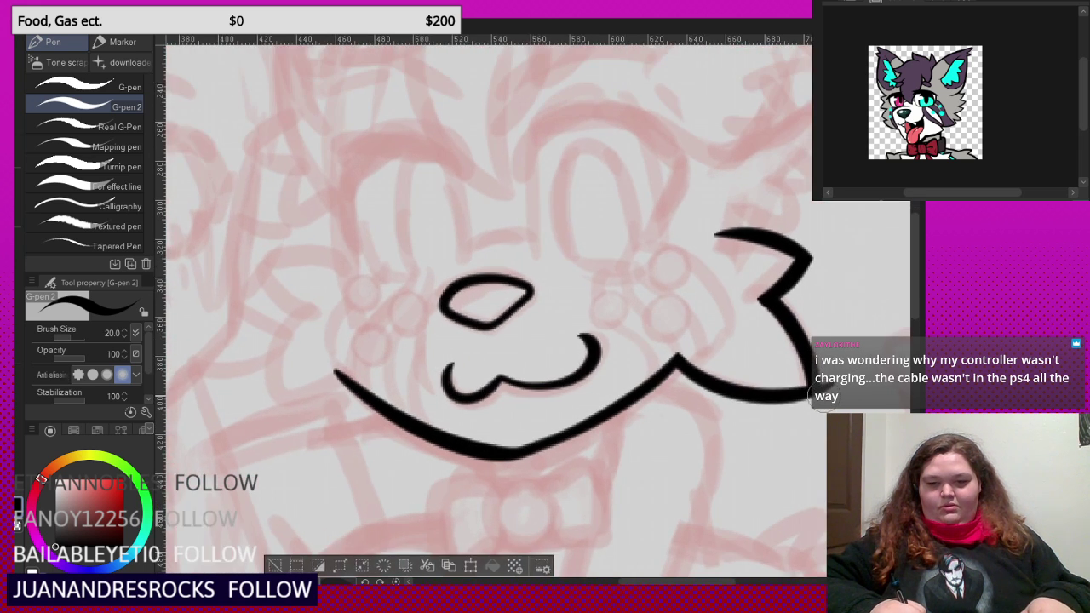
scroll(815, 407, down, 4)
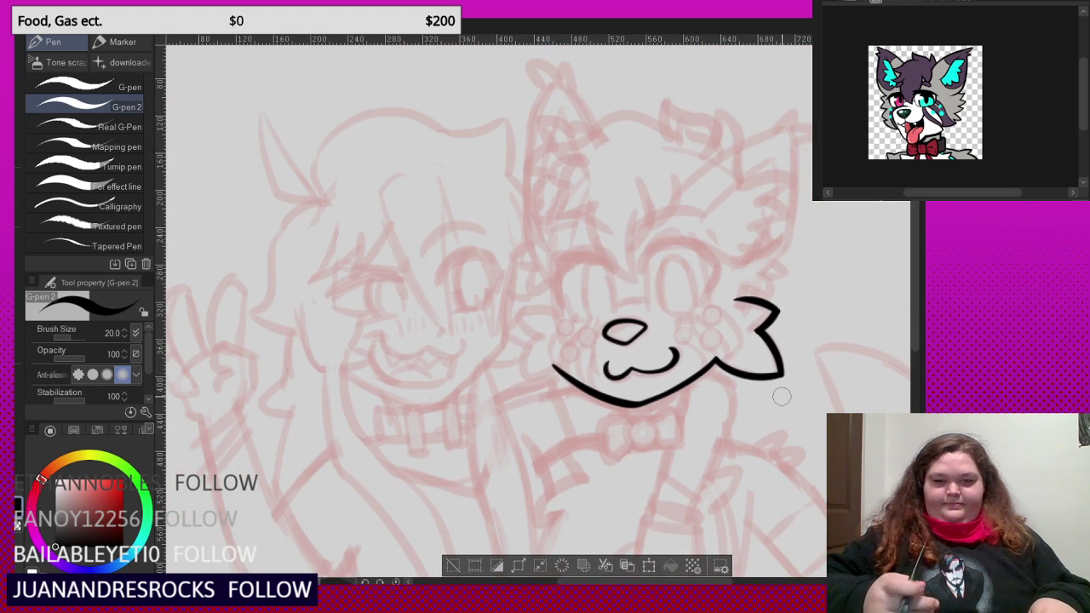
- Ink the lower pointed fur tuft on the left-hand cheek from the jawline's end, redrawing its outer edge
scroll(549, 349, up, 1)
scroll(549, 349, up, 6)
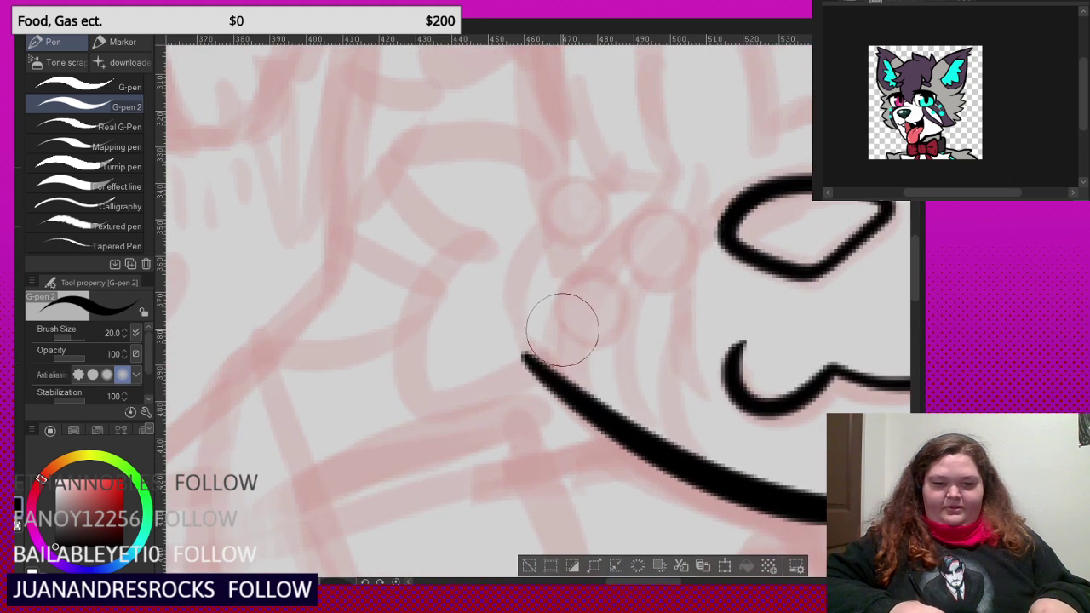
drag(562, 331, 476, 393)
drag(412, 402, 359, 390)
mouse_move(390, 428)
mouse_down()
mouse_move(482, 221)
mouse_move(500, 190)
mouse_up()
scroll(472, 387, down, 1)
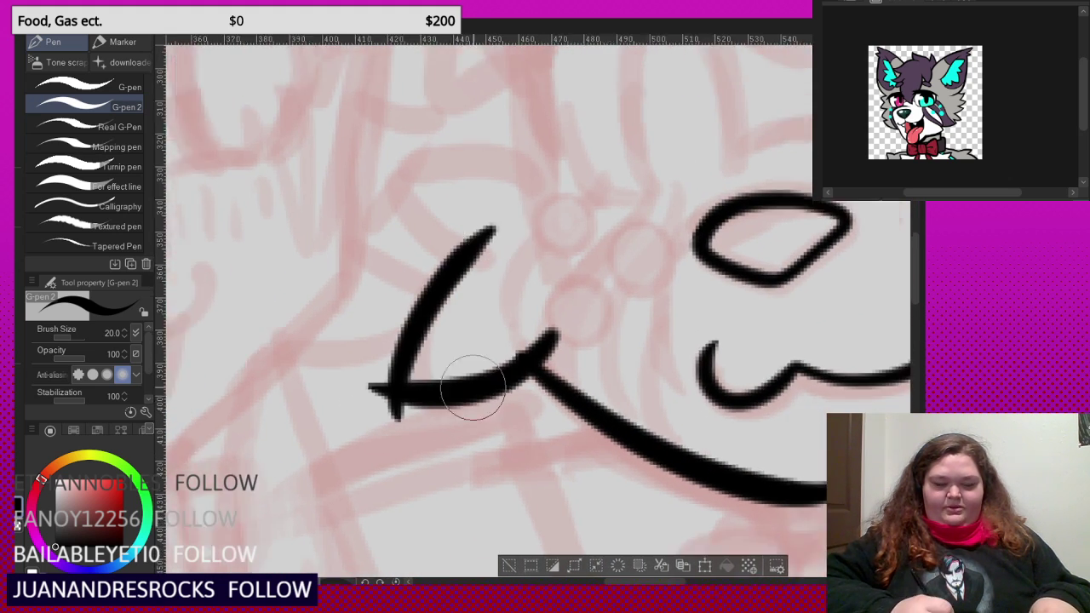
key(ctrl+z)
scroll(460, 340, up, 2)
mouse_move(365, 482)
mouse_down()
mouse_move(450, 264)
mouse_move(536, 223)
mouse_up()
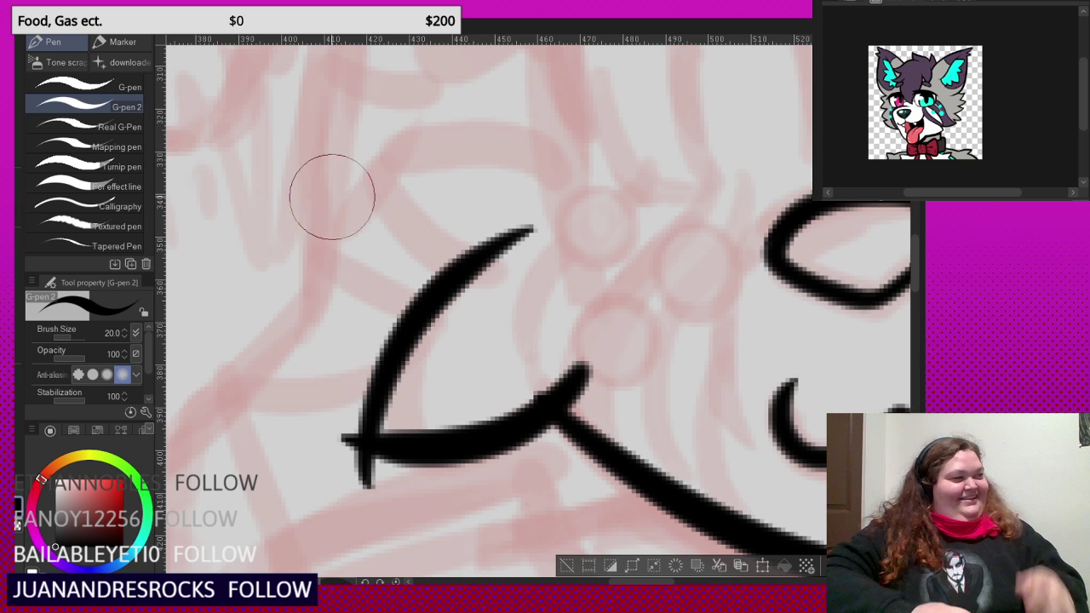
- Ink the upper pointed tuft of the left-hand cheek above the lower one
scroll(398, 294, down, 1)
scroll(410, 269, up, 1)
mouse_move(453, 320)
mouse_down()
mouse_move(422, 310)
mouse_move(321, 180)
mouse_move(325, 147)
mouse_up()
drag(301, 214, 506, 184)
drag(417, 170, 532, 204)
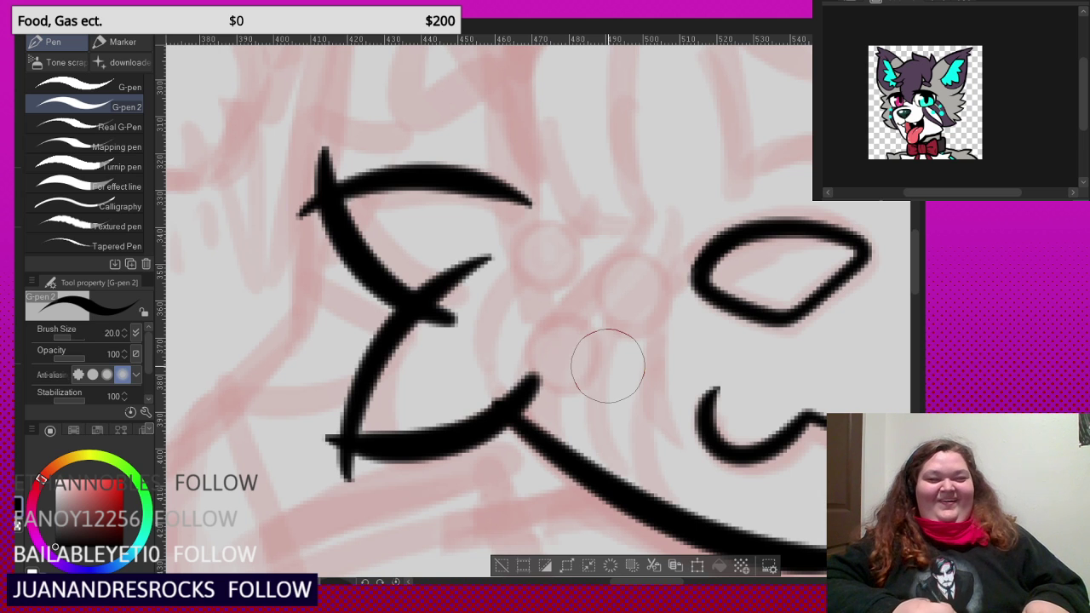
- Erase the stray line ends where the left-hand cheek tufts cross each other and the jawline
scroll(353, 182, up, 1)
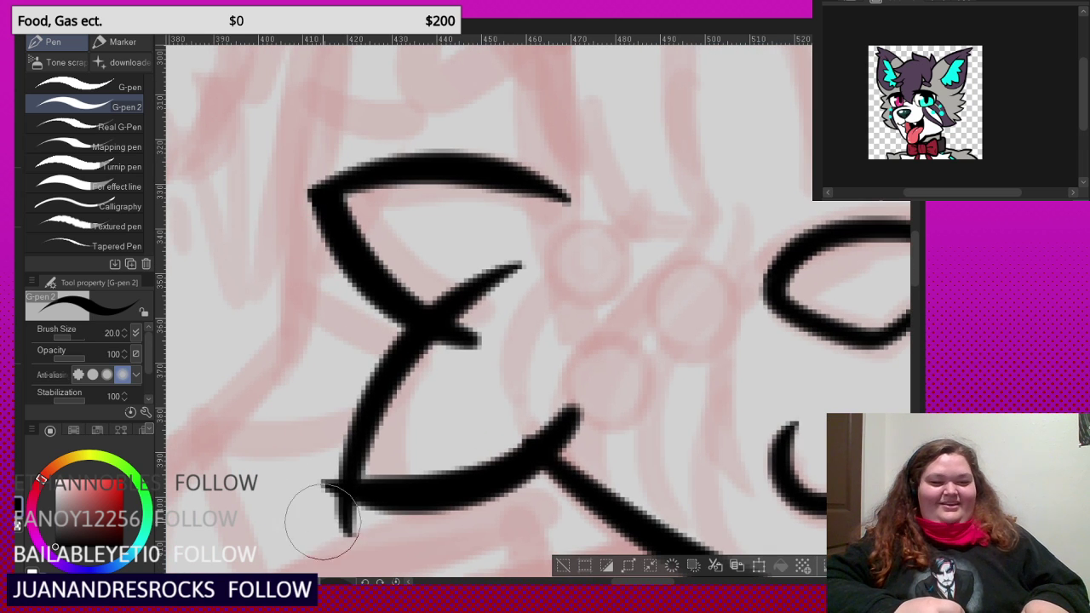
drag(323, 521, 365, 540)
mouse_move(546, 418)
mouse_down()
mouse_move(581, 436)
mouse_move(569, 417)
mouse_up()
mouse_move(472, 369)
mouse_down()
mouse_move(489, 307)
mouse_move(515, 299)
mouse_up()
scroll(450, 328, down, 4)
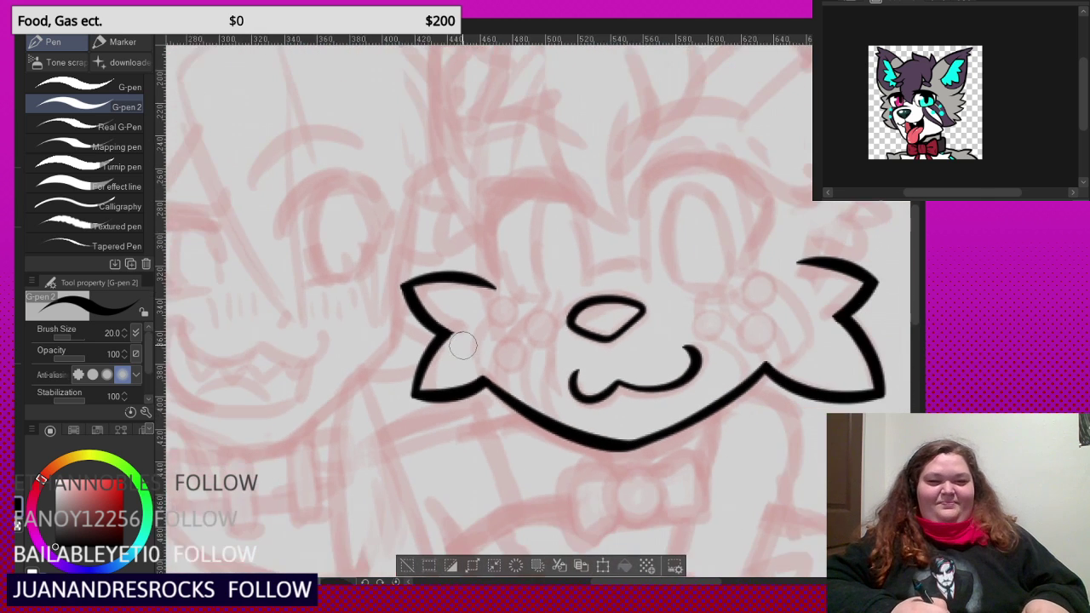
- Ink the smaller zigzag fur tufts on the left side of the head, above the cheek tufts
scroll(477, 349, down, 1)
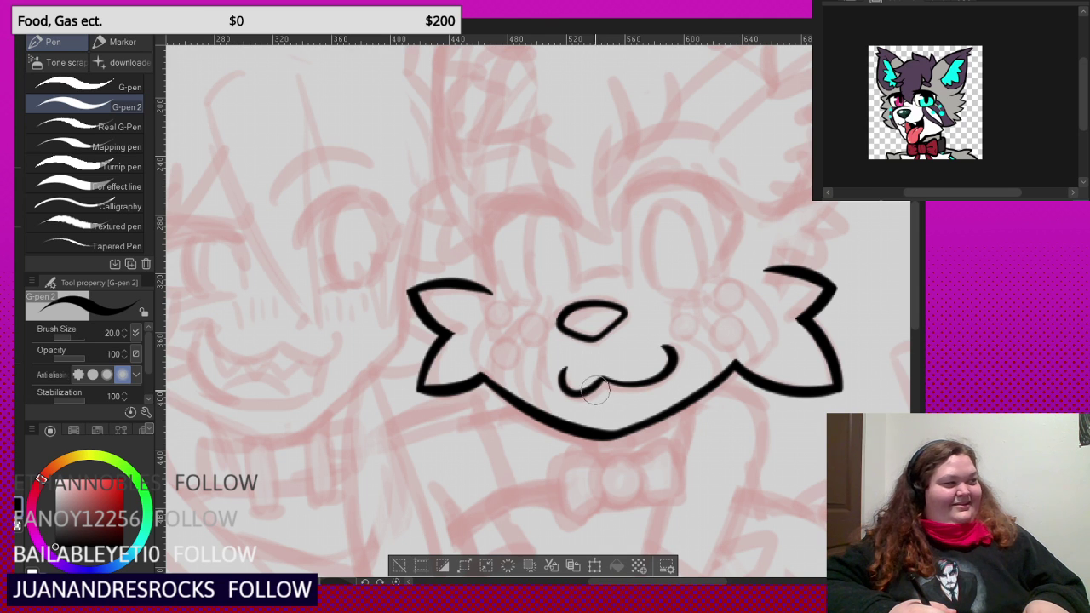
scroll(455, 283, down, 2)
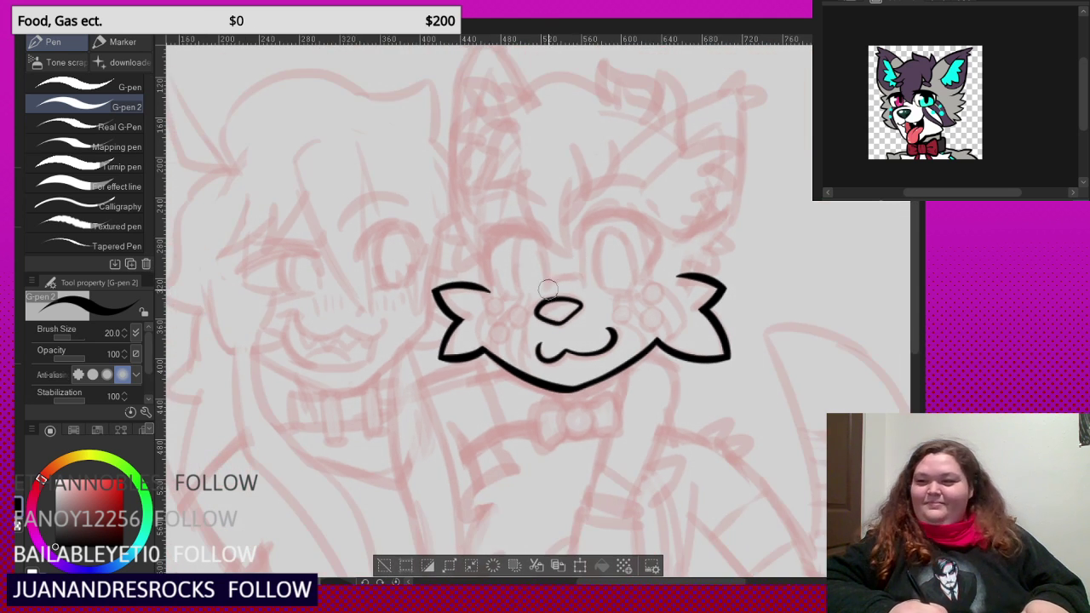
scroll(504, 225, down, 1)
scroll(504, 225, up, 3)
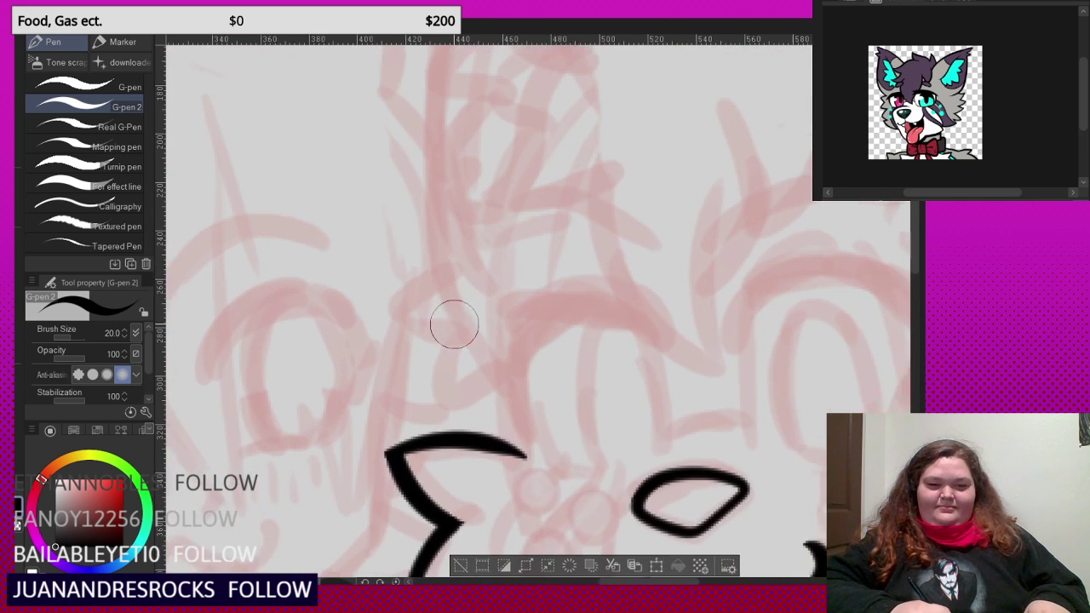
mouse_move(489, 249)
mouse_down()
mouse_move(433, 266)
mouse_move(391, 344)
mouse_up()
mouse_move(377, 300)
mouse_down()
mouse_move(451, 333)
mouse_move(481, 331)
mouse_move(431, 405)
mouse_move(509, 380)
mouse_up()
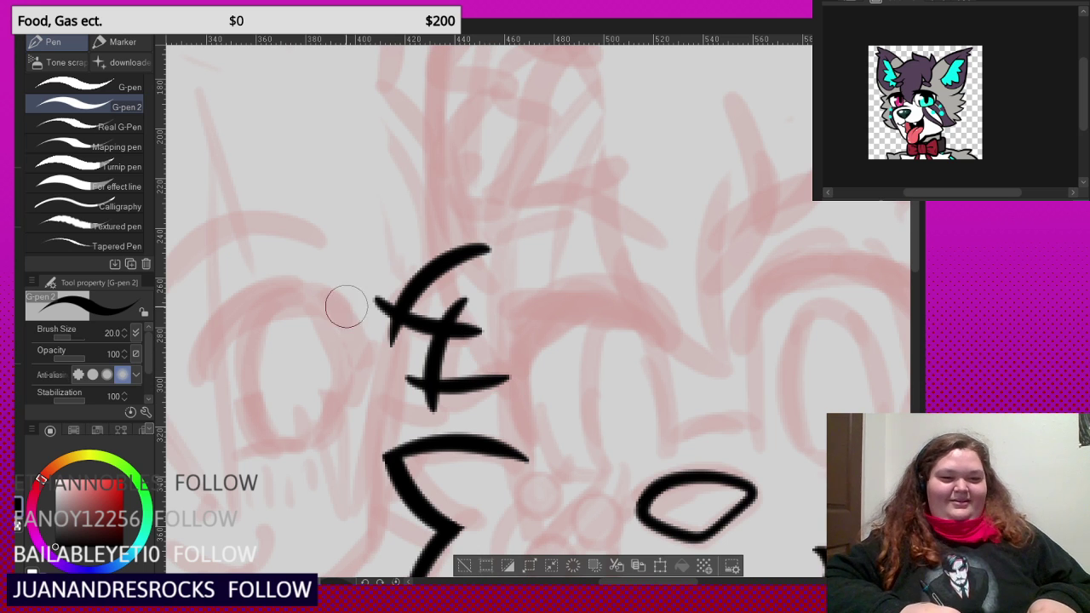
- Erase the overlapping ends of the upper left-hand tufts and connect them to the cheek fur with a short line
mouse_move(375, 285)
mouse_down()
mouse_move(372, 324)
mouse_move(398, 344)
mouse_up()
drag(452, 298, 479, 345)
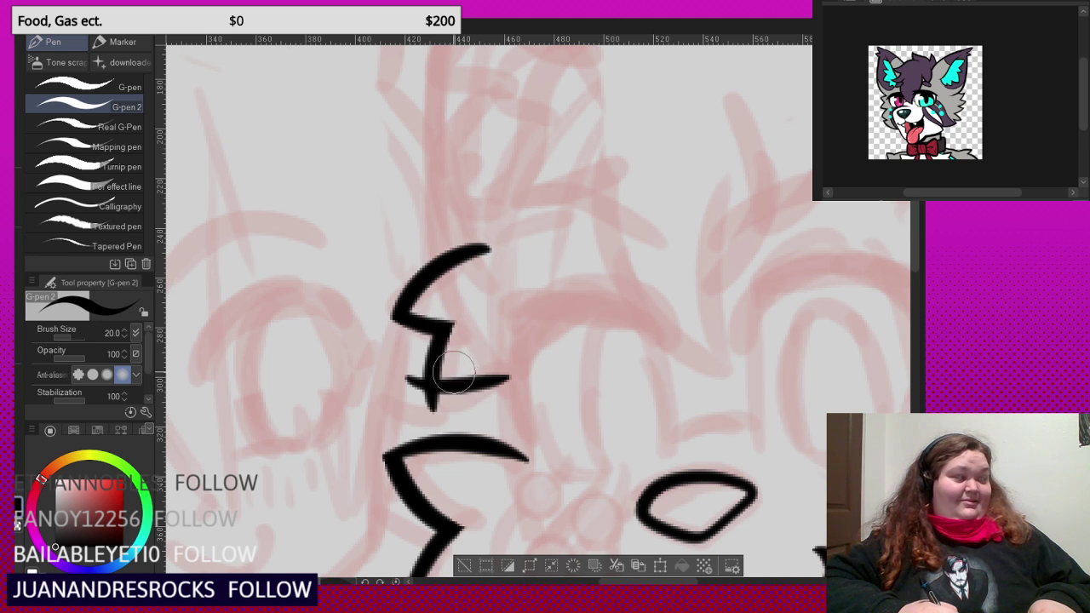
drag(430, 375, 449, 401)
scroll(418, 308, down, 2)
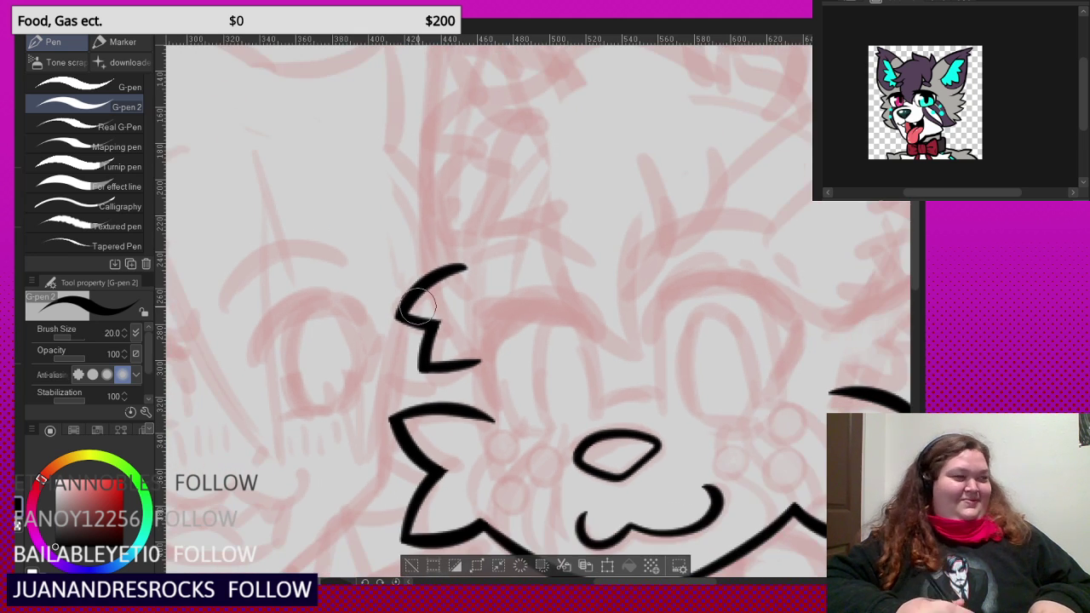
scroll(453, 388, up, 2)
mouse_move(484, 458)
mouse_down()
mouse_move(471, 421)
mouse_move(468, 292)
mouse_move(487, 312)
mouse_move(480, 352)
mouse_move(494, 460)
mouse_up()
scroll(510, 349, down, 2)
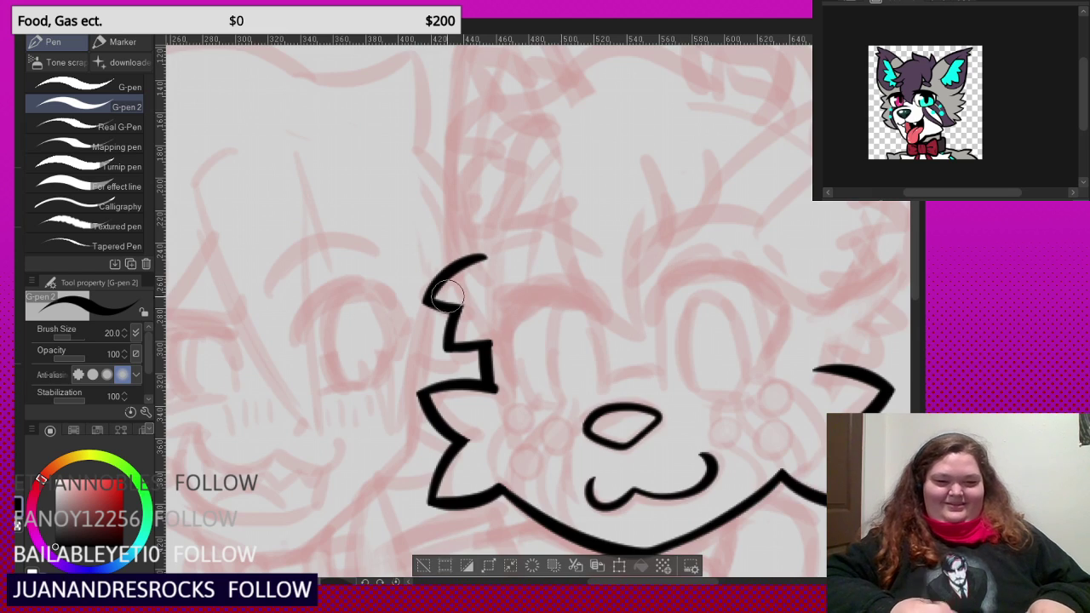
scroll(447, 295, up, 2)
scroll(452, 231, down, 2)
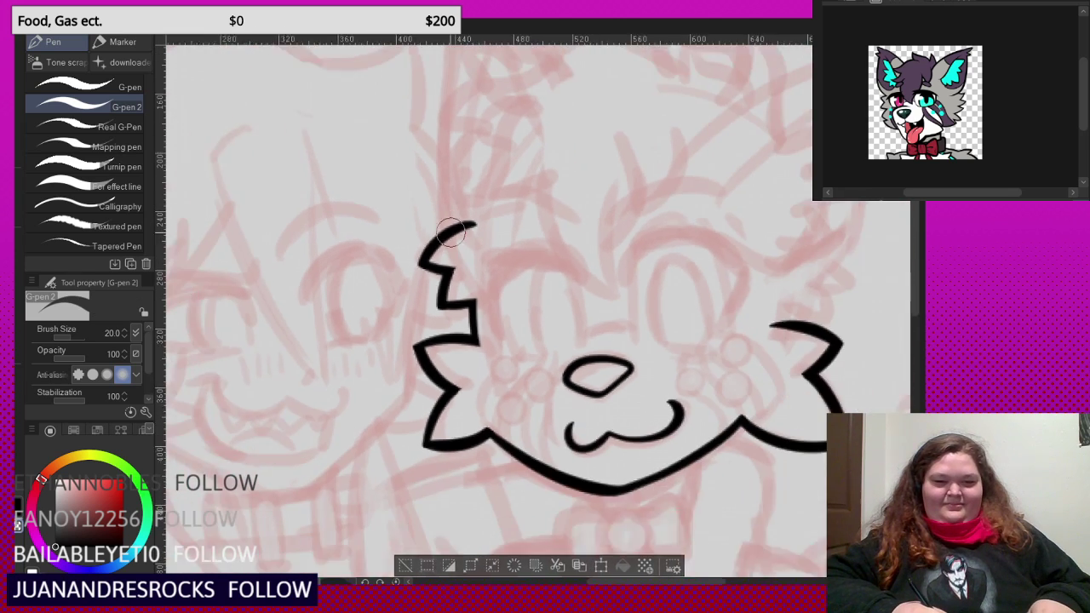
- Ink matching smaller zigzag fur tufts above the right-hand cheek, undoing the strokes that do not fit
scroll(452, 232, down, 2)
scroll(749, 281, up, 4)
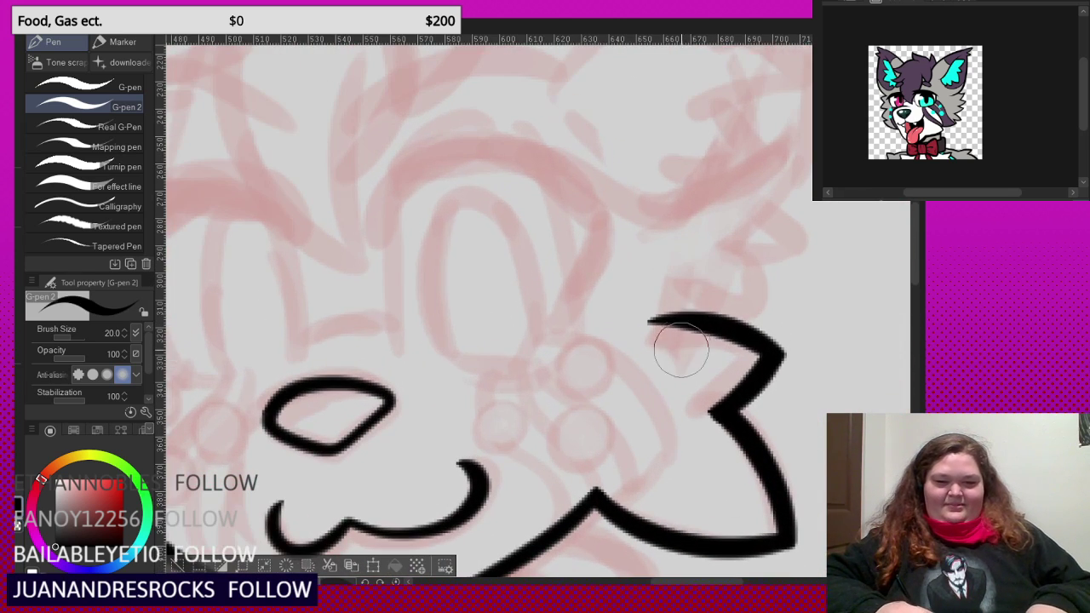
mouse_move(681, 349)
mouse_down()
mouse_move(692, 310)
mouse_move(690, 223)
mouse_up()
mouse_move(662, 259)
mouse_down()
mouse_move(693, 283)
mouse_move(780, 290)
mouse_move(757, 281)
mouse_move(726, 217)
mouse_up()
mouse_move(714, 256)
mouse_down()
mouse_move(818, 223)
mouse_move(812, 241)
mouse_move(717, 196)
mouse_up()
scroll(711, 265, up, 2)
drag(690, 360, 654, 361)
mouse_move(663, 279)
mouse_down()
mouse_move(657, 216)
mouse_move(717, 247)
mouse_move(700, 258)
mouse_up()
key(ctrl+z)
key(ctrl+z)
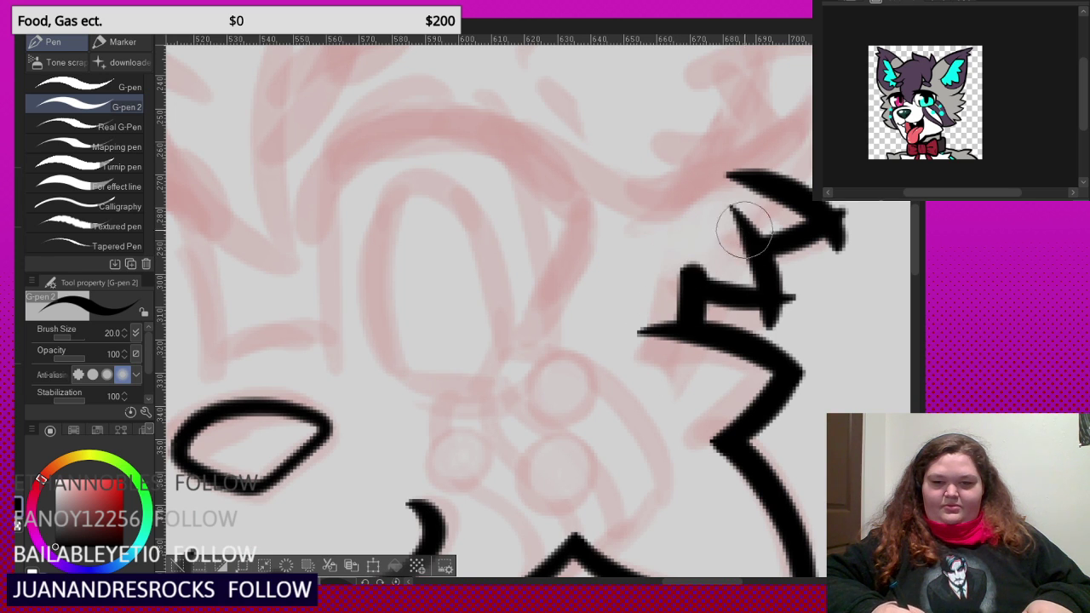
- Erase the overshooting line ends on the upper right-hand tufts to leave sharp corners
drag(689, 218, 693, 281)
mouse_move(747, 247)
mouse_down()
mouse_move(652, 254)
mouse_move(687, 250)
mouse_move(655, 285)
mouse_up()
drag(755, 319, 805, 329)
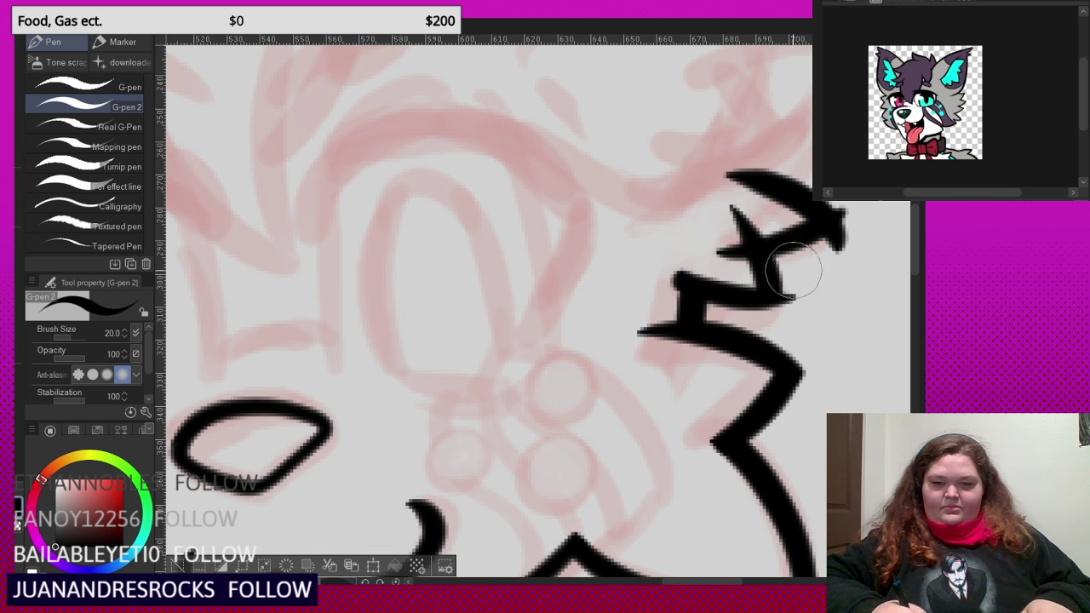
mouse_move(767, 228)
mouse_down()
mouse_move(705, 239)
mouse_move(746, 273)
mouse_up()
mouse_move(833, 239)
mouse_down()
mouse_move(842, 200)
mouse_move(858, 230)
mouse_up()
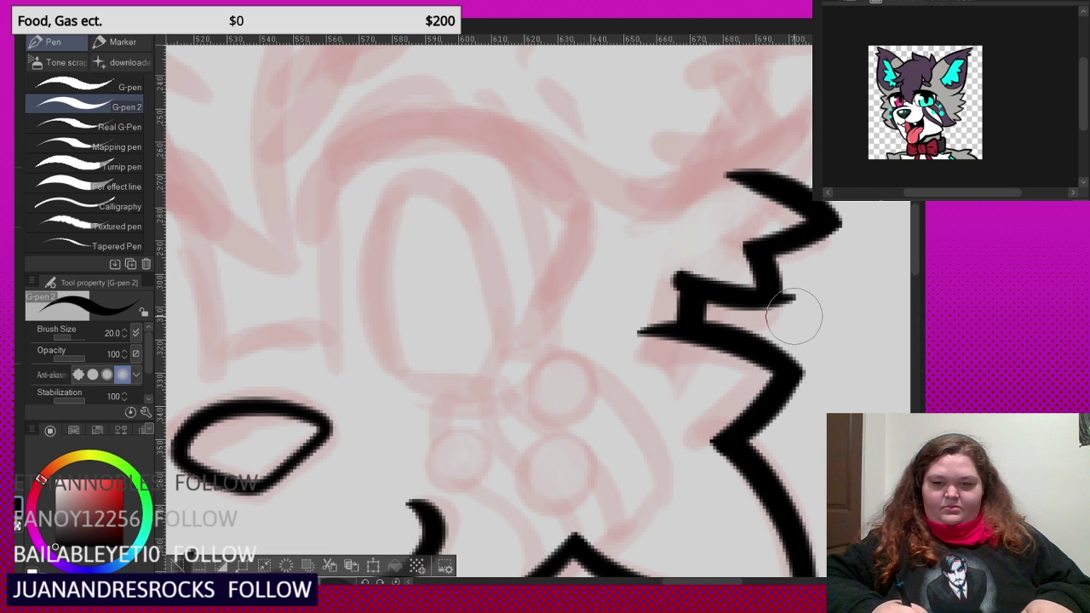
drag(794, 316, 798, 316)
scroll(669, 312, up, 1)
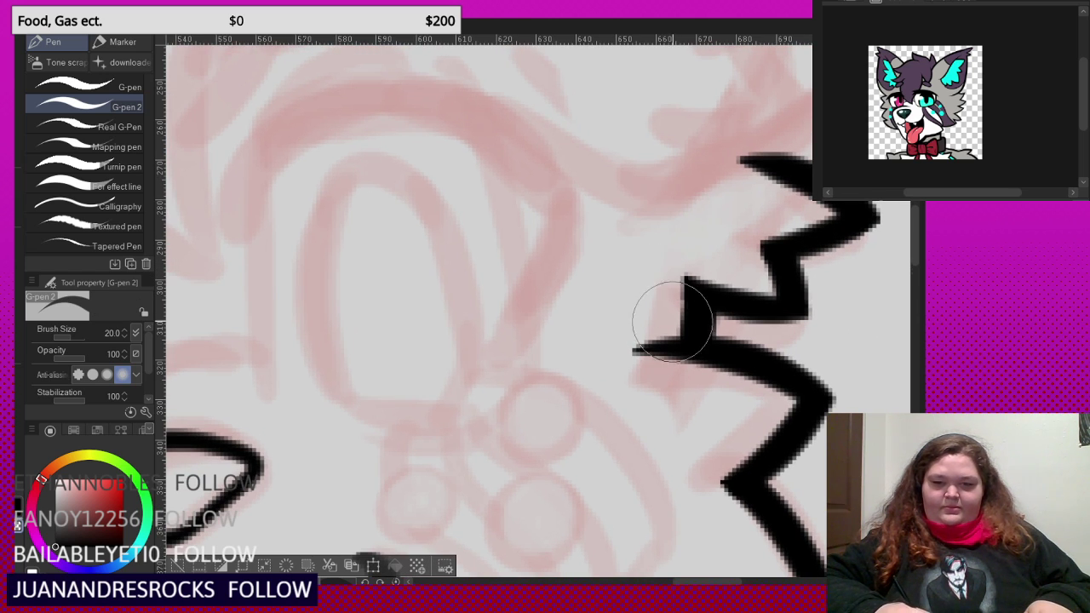
scroll(669, 221, down, 6)
scroll(770, 260, down, 2)
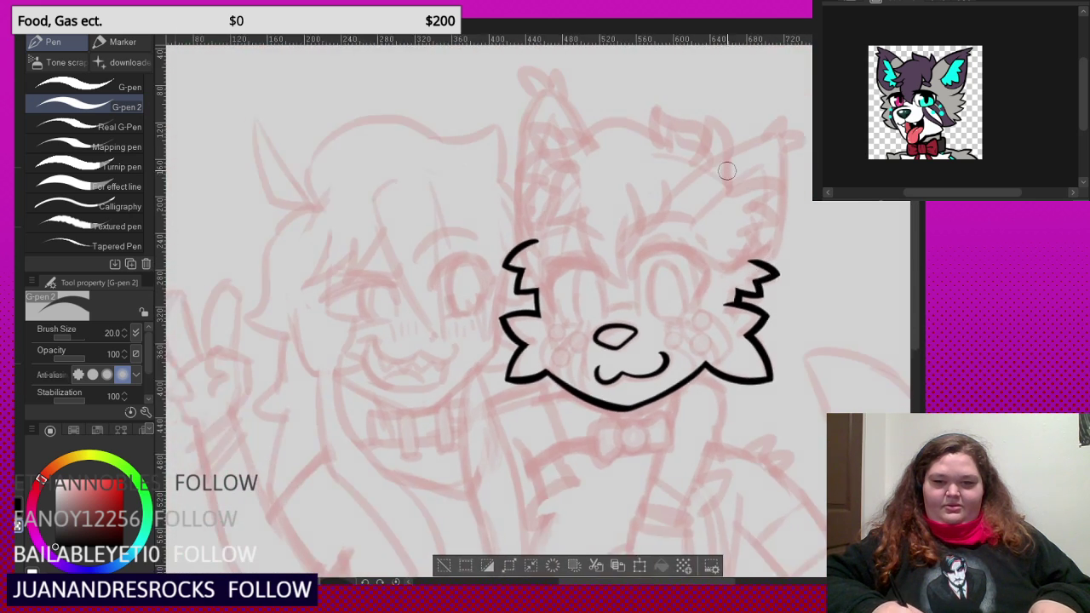
- Ink the right-hand ear's curved upper edge, redrawing it once, and its outer edge down to the side fur
scroll(722, 170, up, 4)
mouse_move(614, 248)
mouse_down()
mouse_move(736, 127)
mouse_move(808, 94)
mouse_up()
scroll(689, 110, down, 1)
key(ctrl+z)
drag(611, 246, 784, 108)
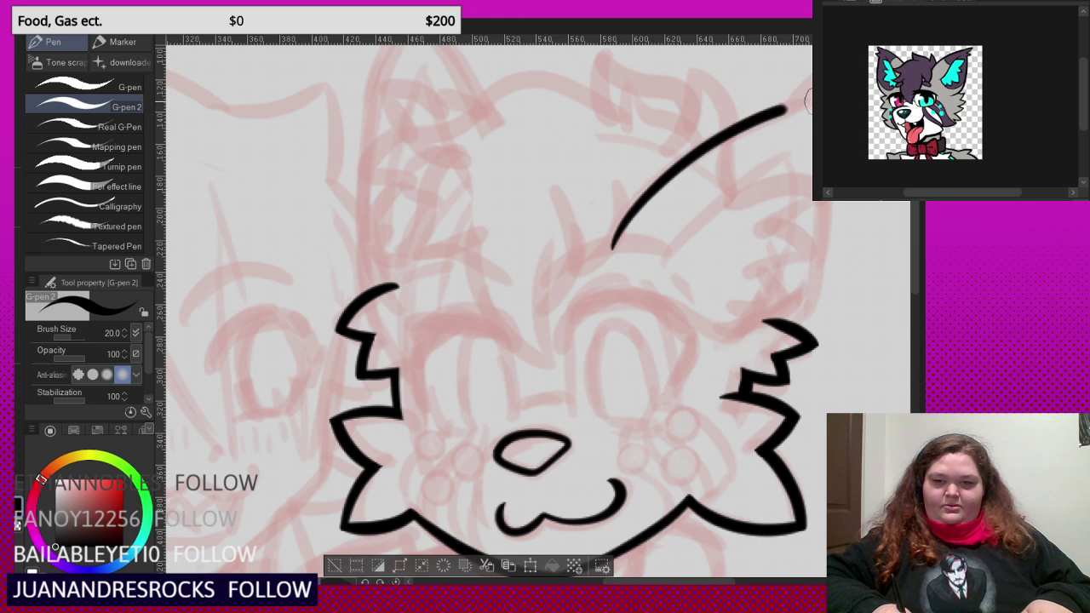
drag(766, 341, 826, 204)
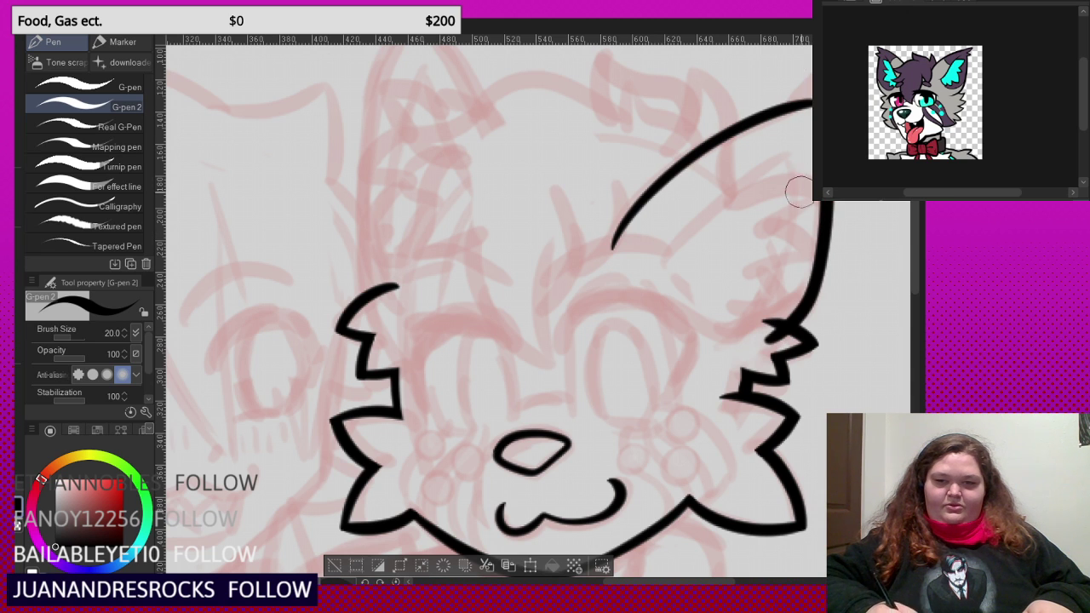
scroll(708, 241, up, 1)
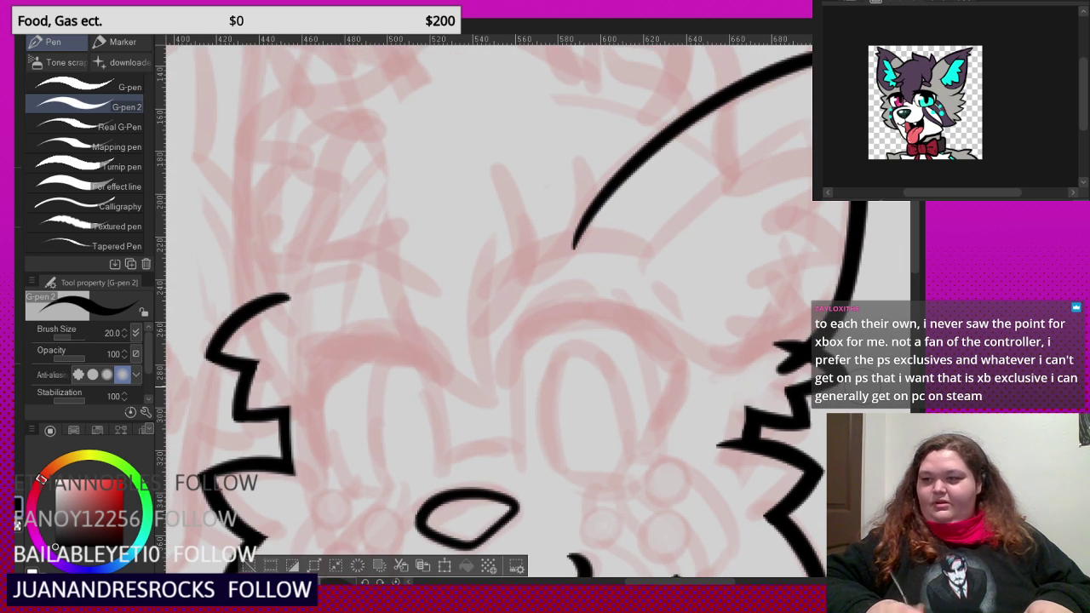
scroll(686, 261, down, 2)
scroll(751, 168, up, 1)
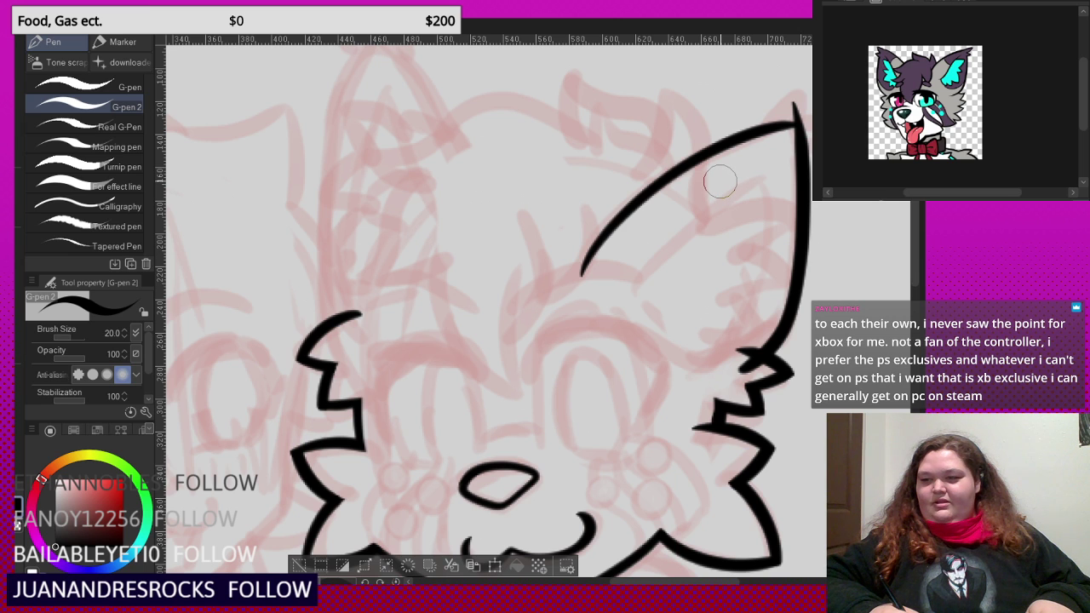
scroll(715, 287, down, 1)
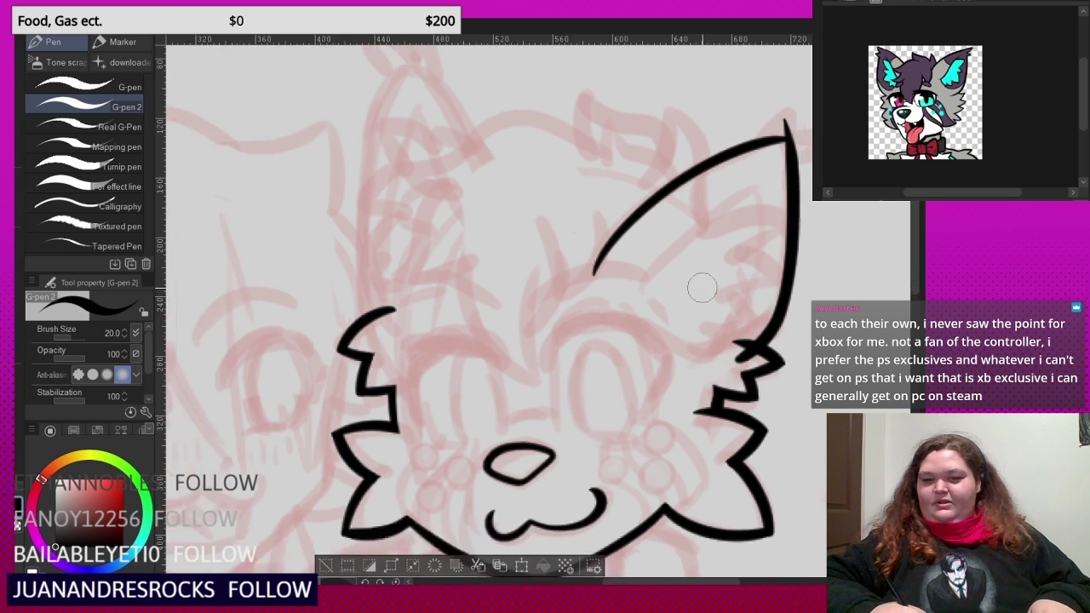
- Ink a pointed fur tuft rising from the right-hand ear's tip and erase the overlapping line ends at its base
scroll(770, 127, up, 5)
mouse_move(742, 226)
mouse_down()
mouse_move(821, 82)
mouse_move(800, 143)
mouse_move(803, 90)
mouse_move(790, 197)
mouse_move(739, 264)
mouse_up()
scroll(734, 203, down, 3)
scroll(815, 122, up, 4)
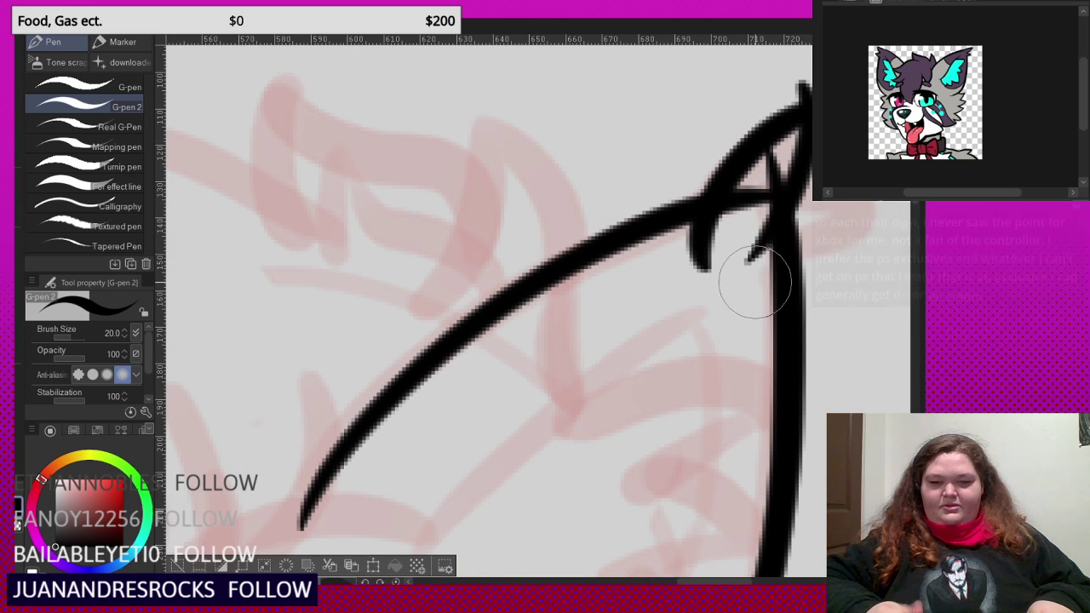
mouse_move(759, 204)
mouse_down()
mouse_move(774, 166)
mouse_move(750, 258)
mouse_move(684, 267)
mouse_up()
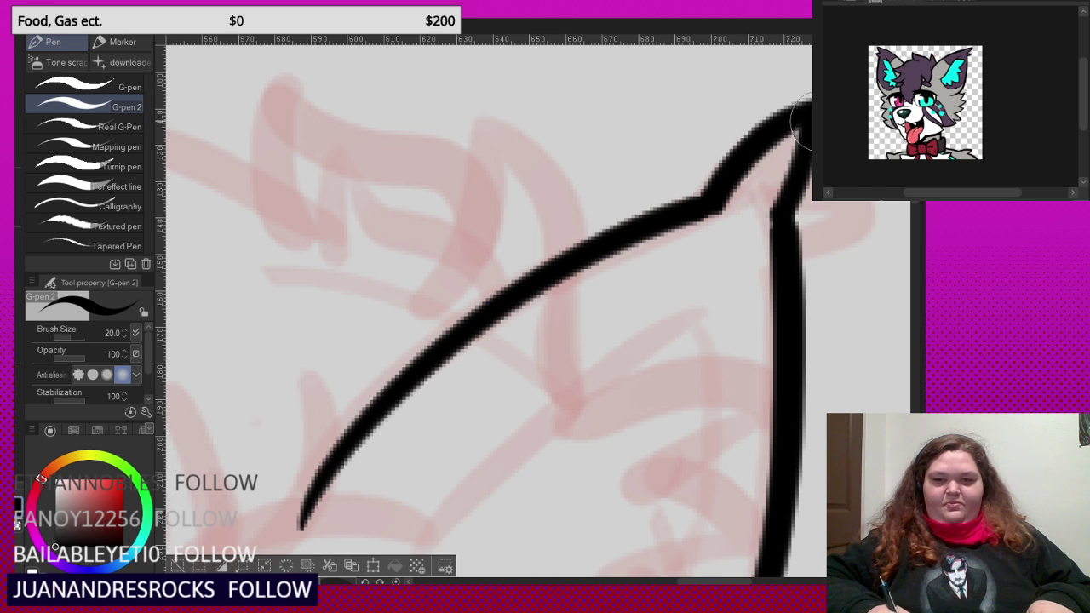
scroll(726, 196, down, 2)
scroll(728, 195, up, 2)
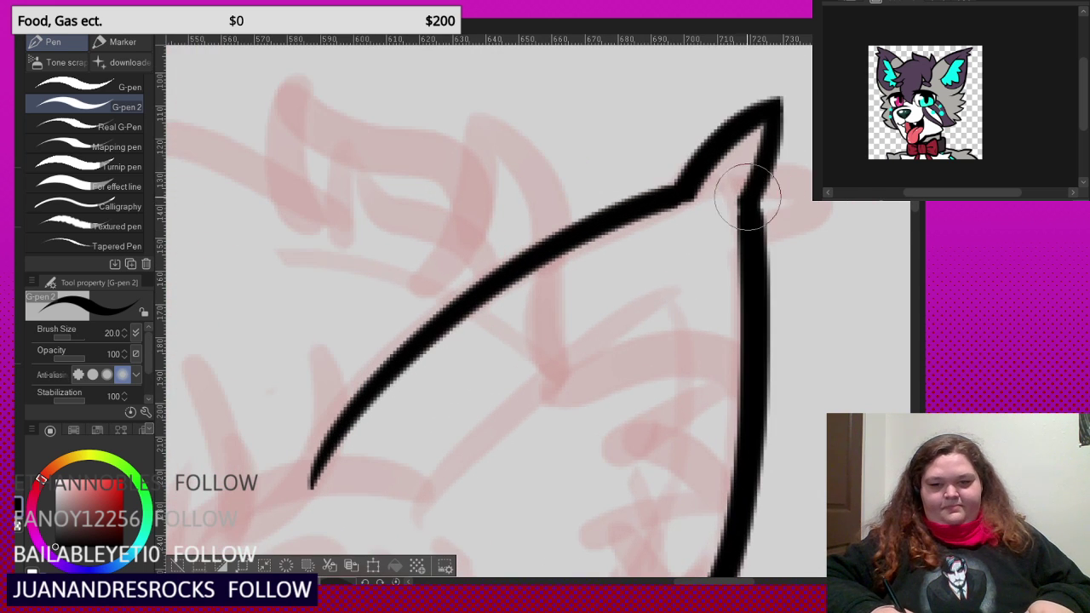
- Ink a second tuft pointing outward from the ear tip and erase the line ends that cross inside the ear
mouse_move(710, 212)
mouse_down()
mouse_move(860, 201)
mouse_move(723, 274)
mouse_move(749, 276)
mouse_up()
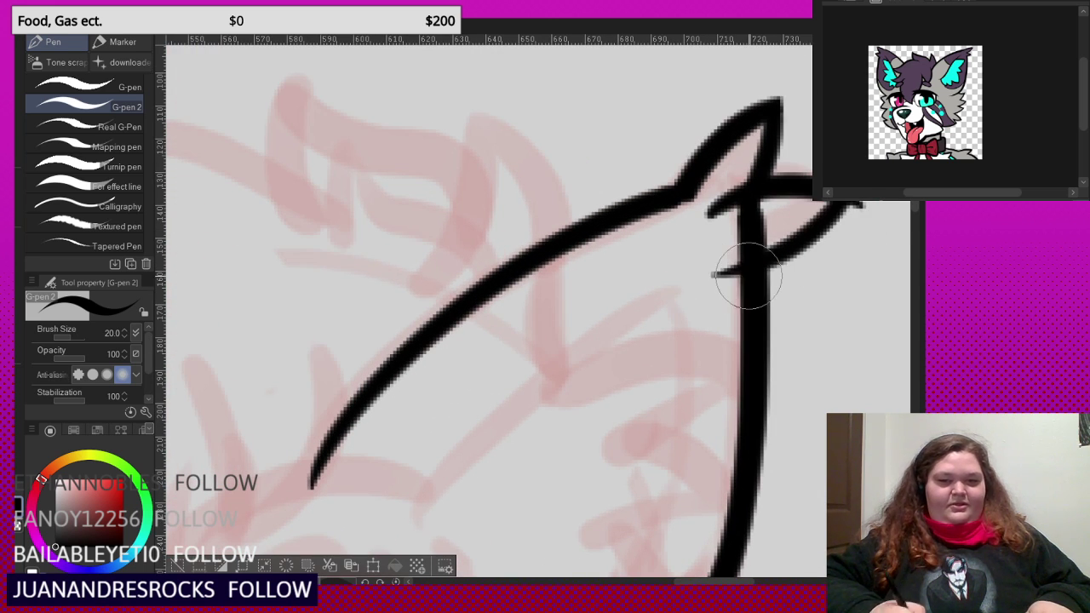
scroll(748, 275, up, 1)
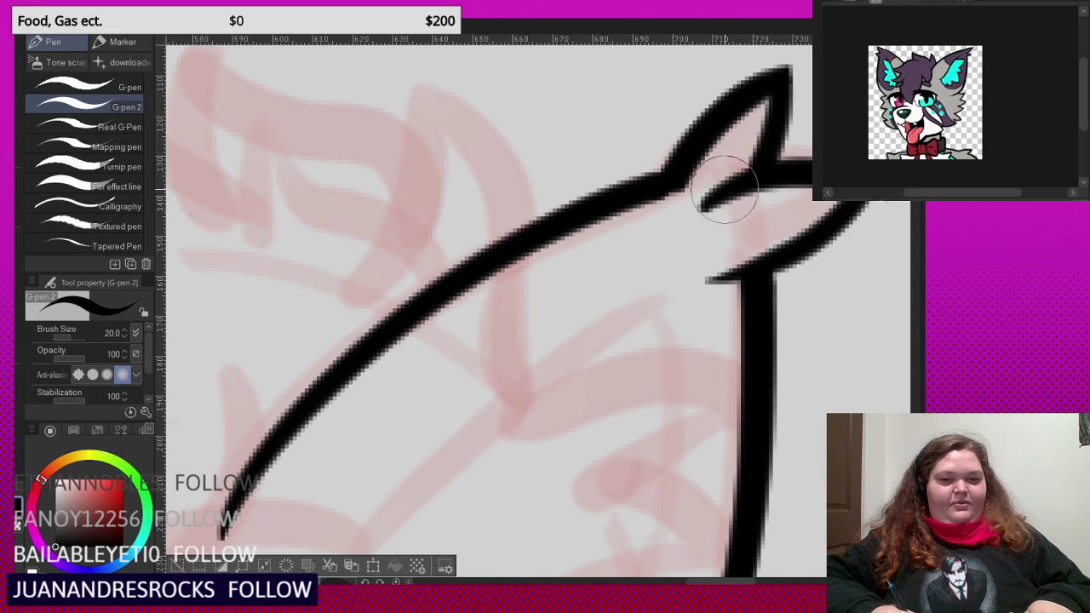
key(ctrl+z)
scroll(859, 313, down, 7)
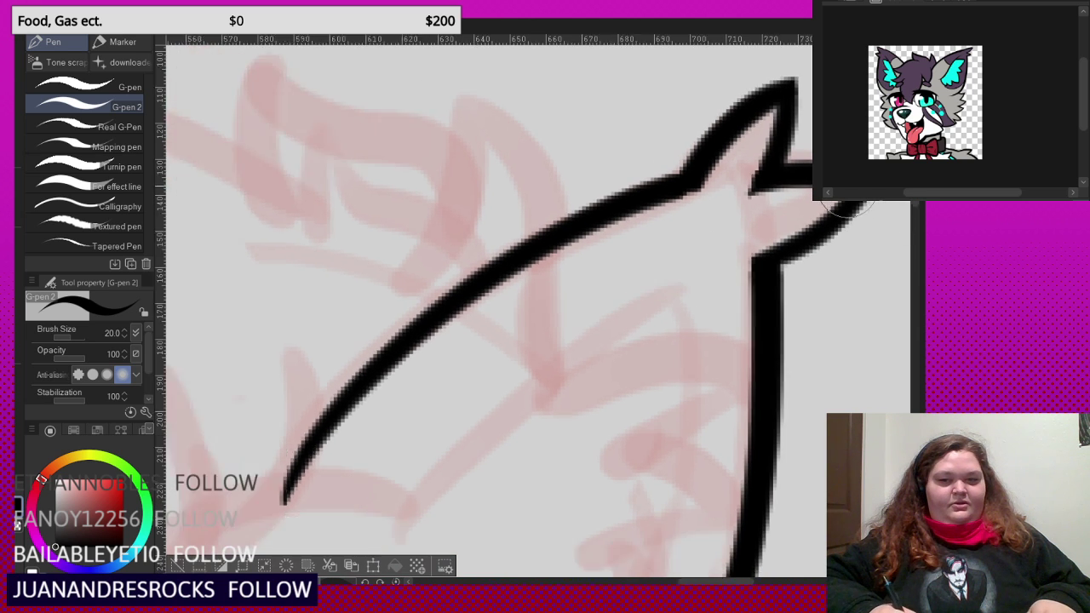
- Ink the upper edge of the right-hand inner ear parallel to the outer edge, undoing strokes that do not fit
scroll(859, 314, up, 5)
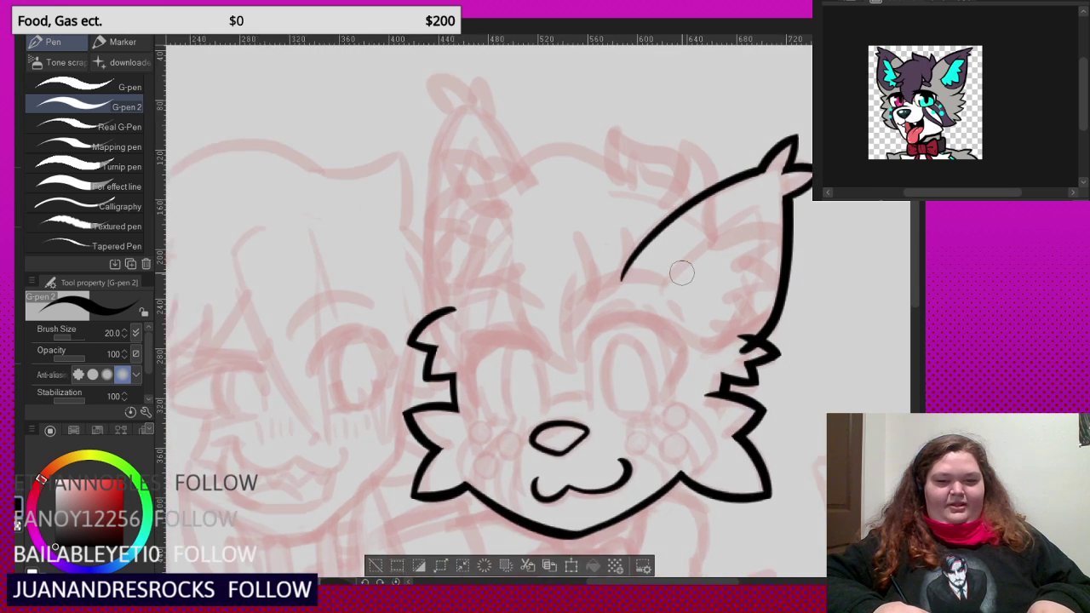
drag(645, 257, 704, 348)
scroll(694, 280, down, 1)
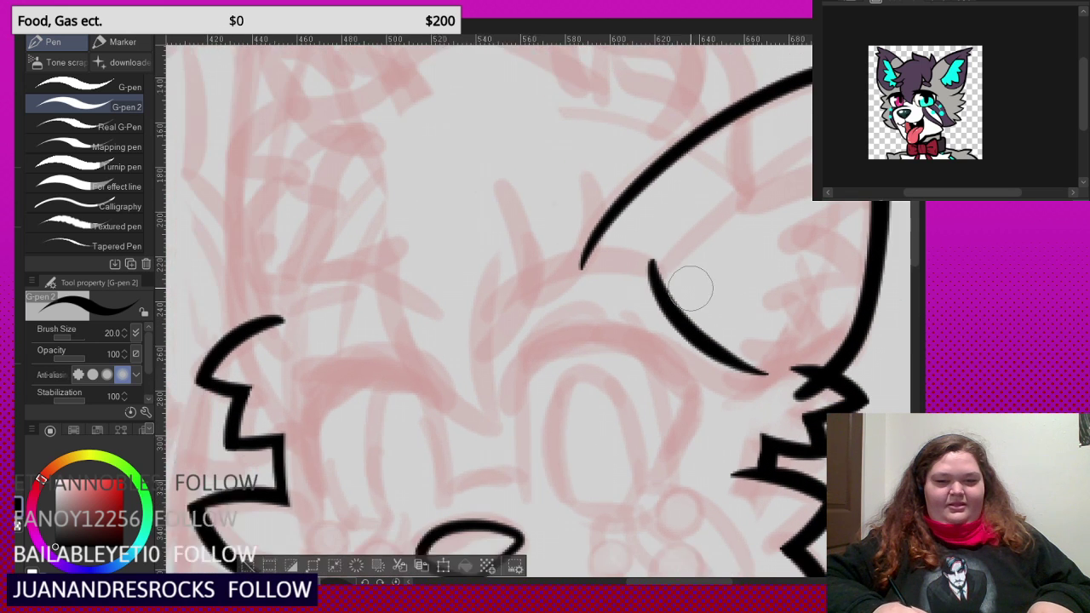
key(ctrl+z)
mouse_move(649, 298)
mouse_down()
mouse_move(746, 180)
mouse_move(791, 155)
mouse_up()
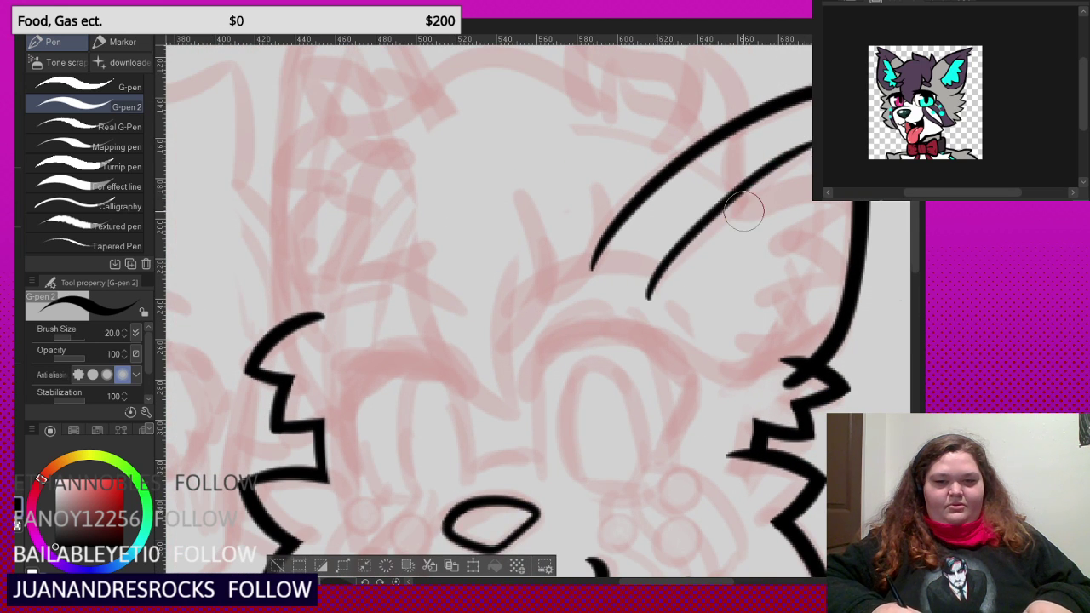
key(ctrl+z)
scroll(745, 215, up, 1)
mouse_move(638, 318)
mouse_down()
mouse_move(813, 143)
mouse_move(830, 140)
mouse_up()
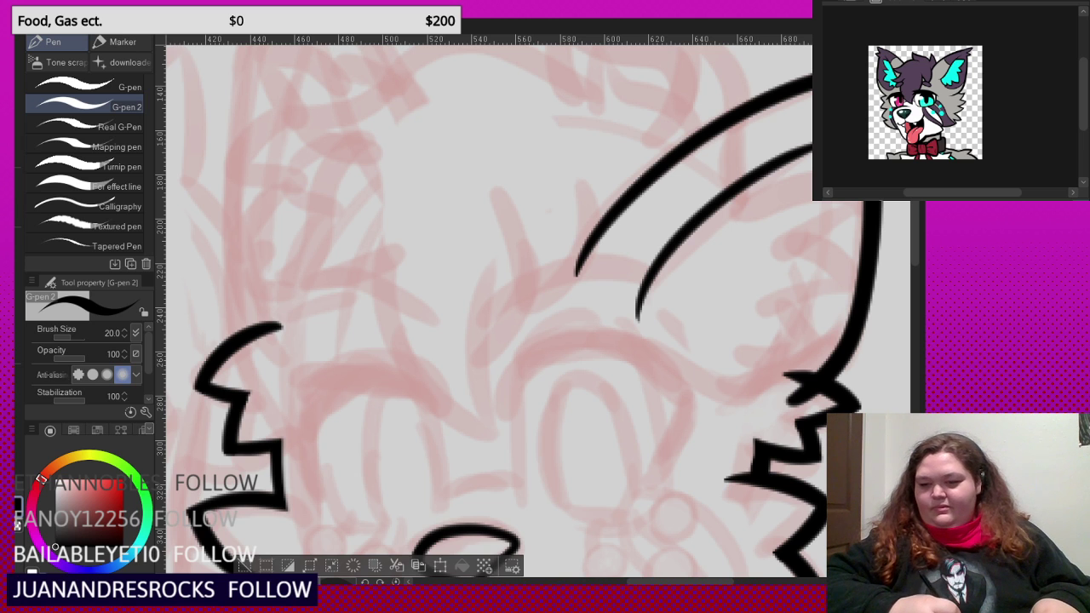
scroll(578, 255, down, 4)
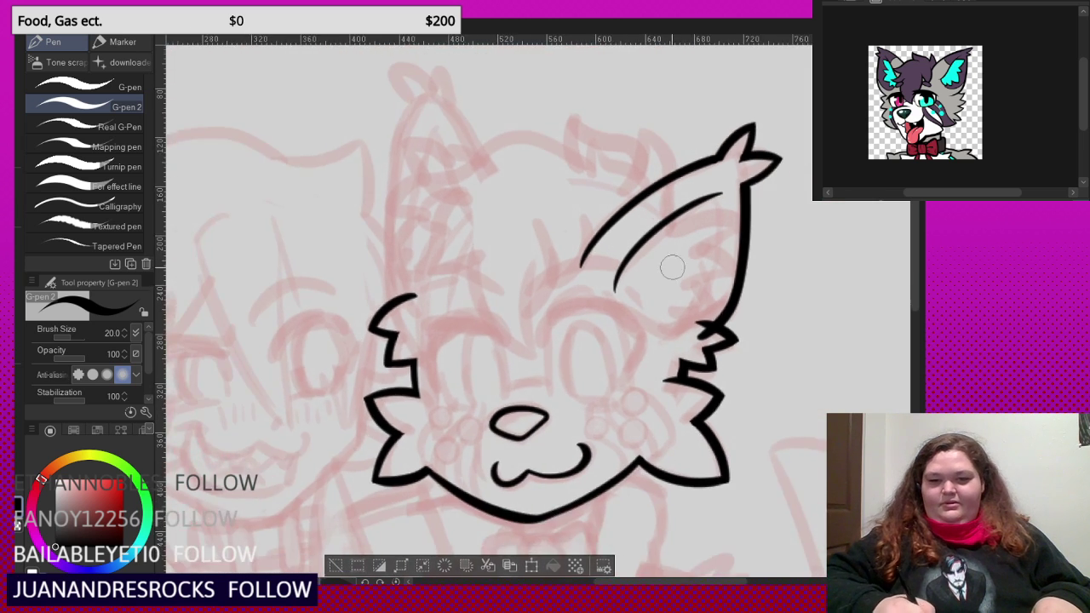
- Ink the inner ear's curved lower edge, redrawing it once, and erase the crossing ends at its inner corner
scroll(670, 270, up, 6)
scroll(611, 288, up, 1)
drag(554, 251, 727, 348)
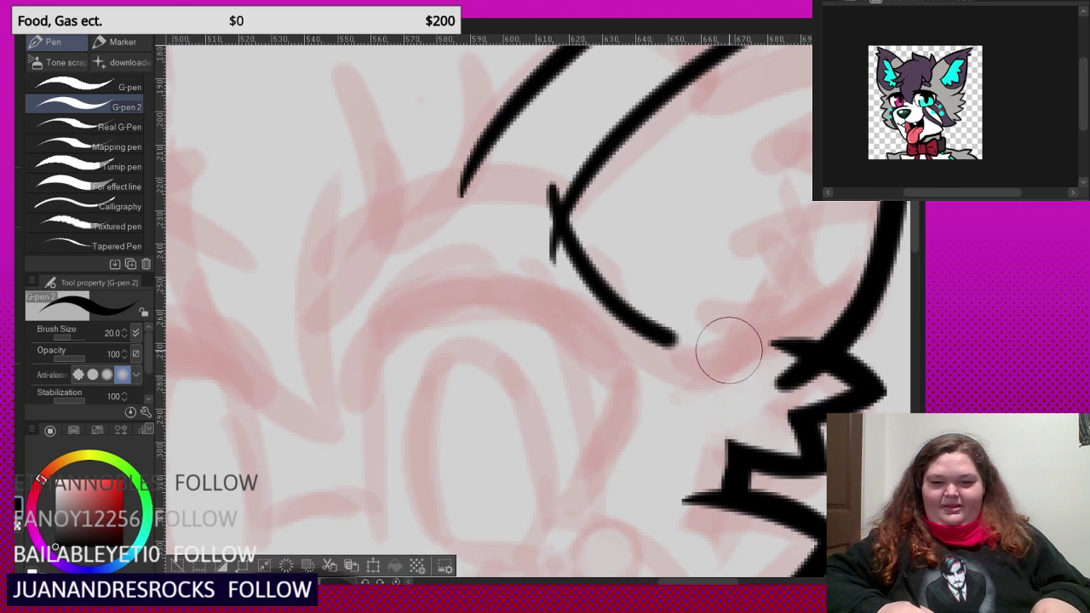
key(ctrl+z)
mouse_move(564, 183)
mouse_down()
mouse_move(592, 271)
mouse_move(742, 329)
mouse_up()
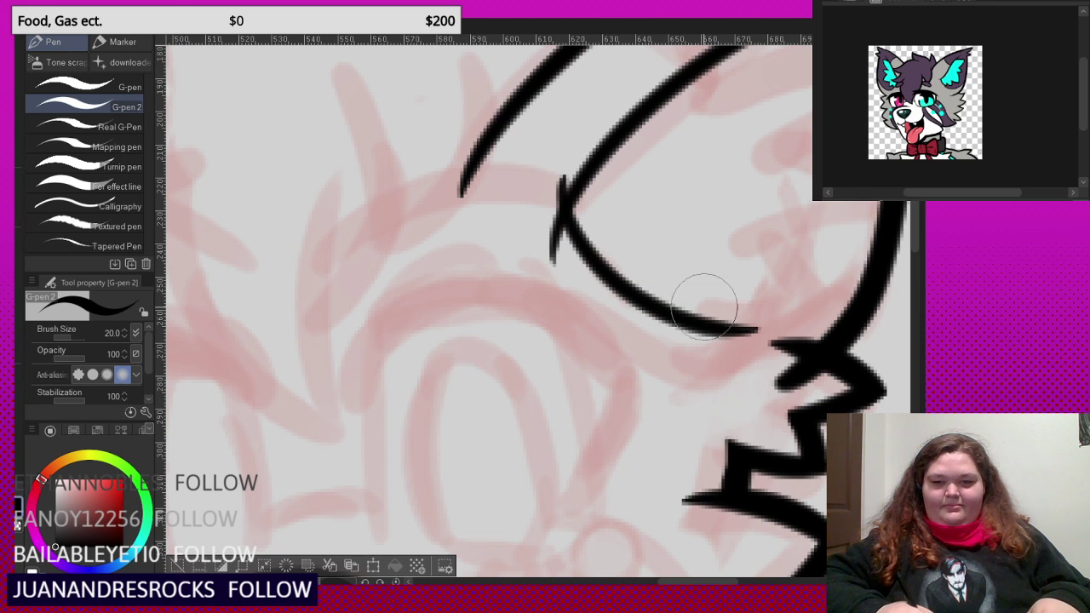
drag(571, 159, 550, 193)
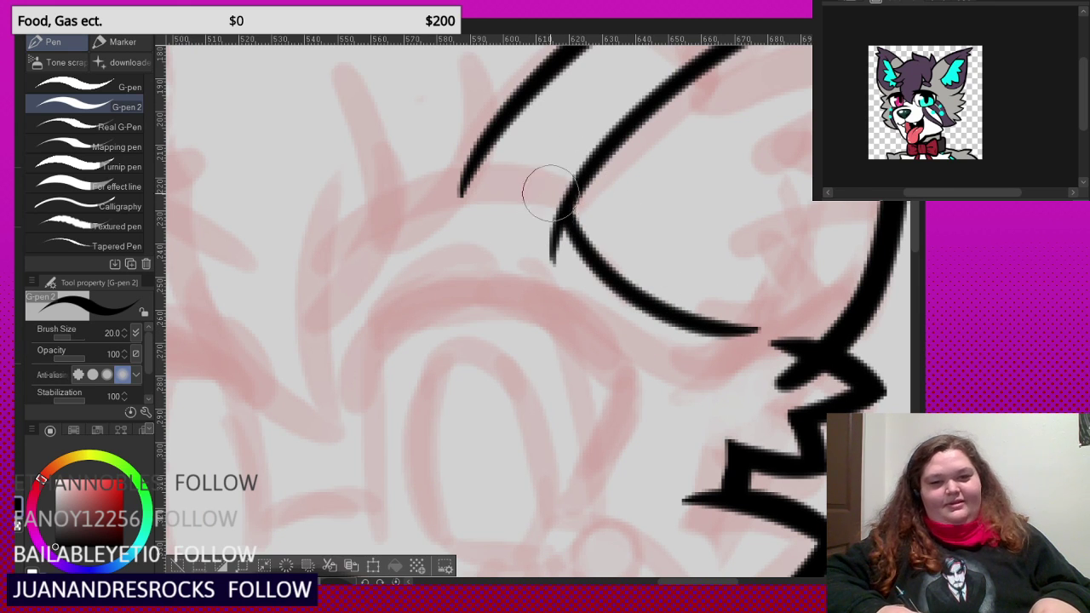
drag(546, 242, 559, 262)
scroll(534, 333, down, 2)
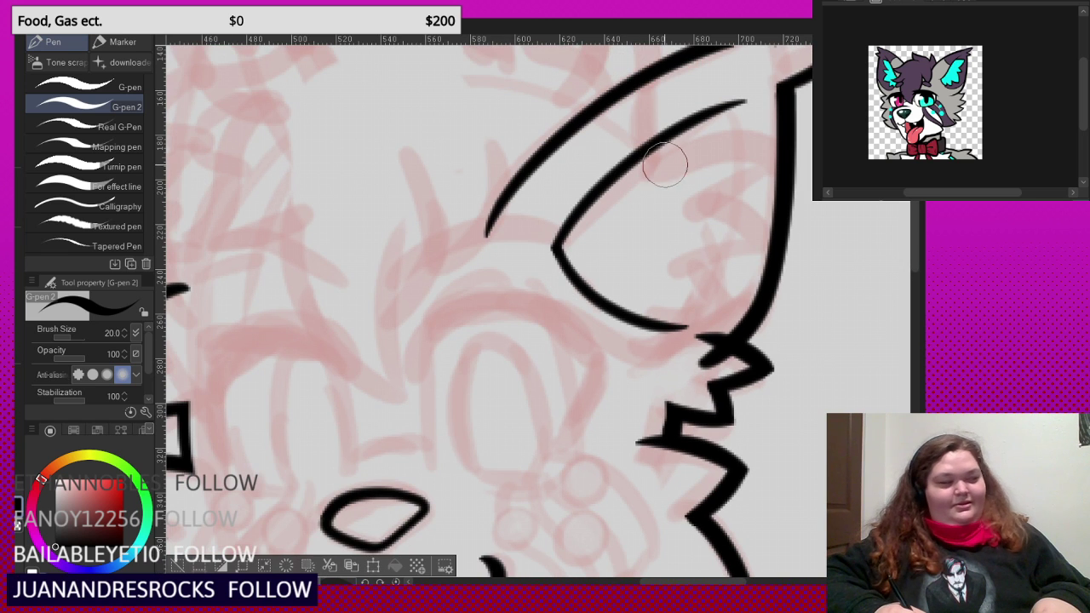
- Close the inner ear with a curved outer side and trim the overshooting line ends there and at the ear's base
scroll(670, 163, up, 3)
mouse_move(728, 73)
mouse_down()
mouse_move(745, 198)
mouse_move(712, 332)
mouse_move(665, 404)
mouse_move(725, 431)
mouse_up()
mouse_move(647, 407)
mouse_down()
mouse_move(681, 394)
mouse_move(705, 353)
mouse_up()
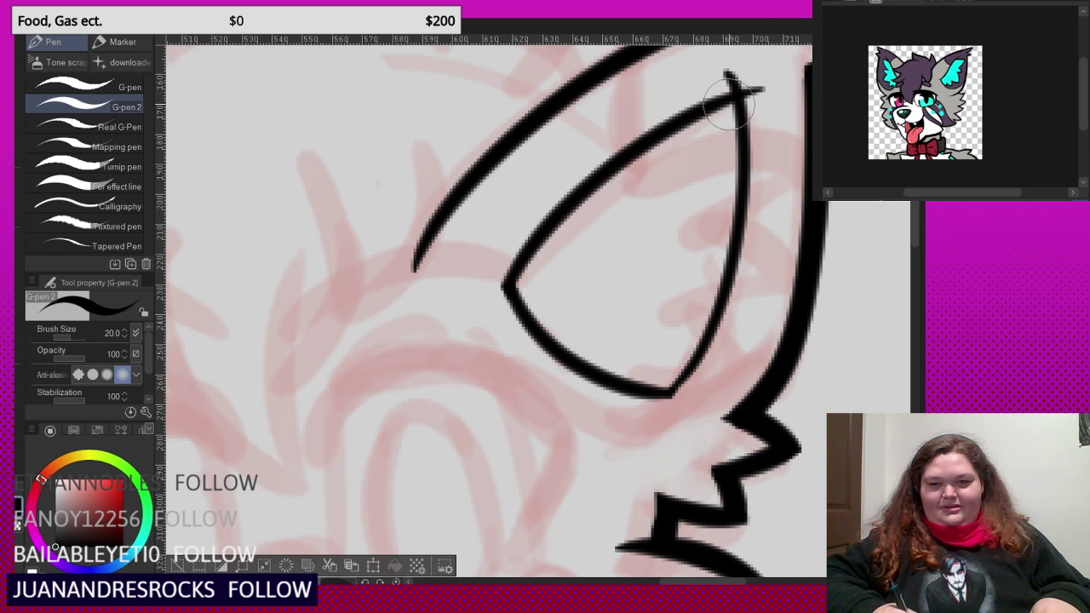
drag(730, 101, 759, 93)
scroll(653, 234, down, 2)
scroll(721, 171, up, 2)
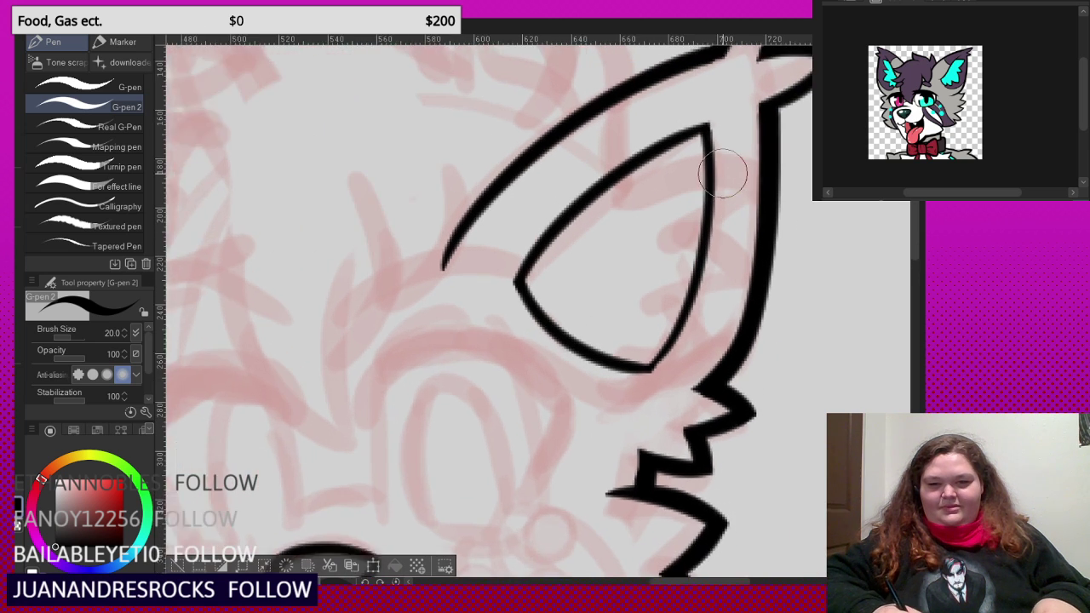
- Ink zigzag fur tufts along the inner ear's outer side and erase the overlapping ends and old edge line between them
mouse_move(769, 180)
mouse_down()
mouse_move(718, 230)
mouse_move(661, 246)
mouse_move(712, 273)
mouse_move(749, 311)
mouse_move(619, 314)
mouse_move(693, 382)
mouse_move(689, 394)
mouse_move(573, 360)
mouse_up()
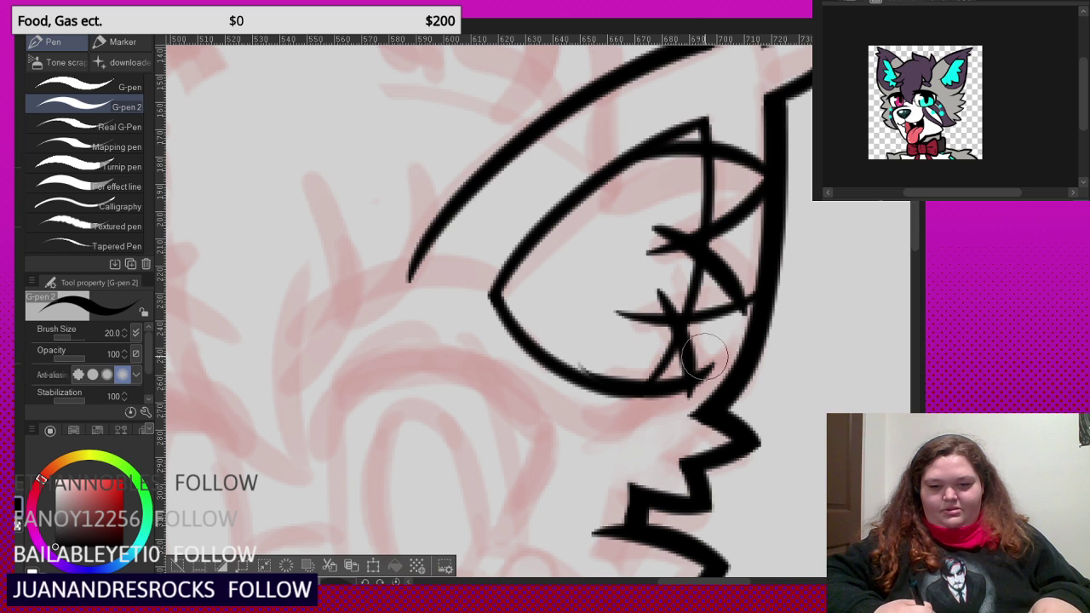
scroll(705, 358, up, 2)
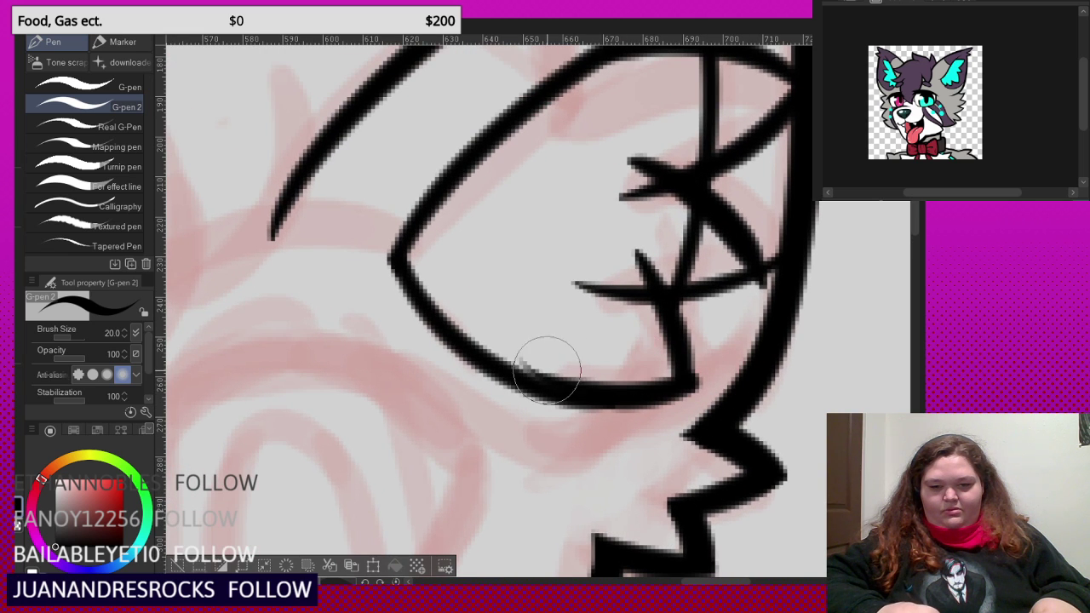
drag(547, 370, 586, 362)
mouse_move(596, 288)
mouse_down()
mouse_move(663, 258)
mouse_move(724, 256)
mouse_move(764, 275)
mouse_move(761, 292)
mouse_move(777, 264)
mouse_move(662, 159)
mouse_move(648, 247)
mouse_up()
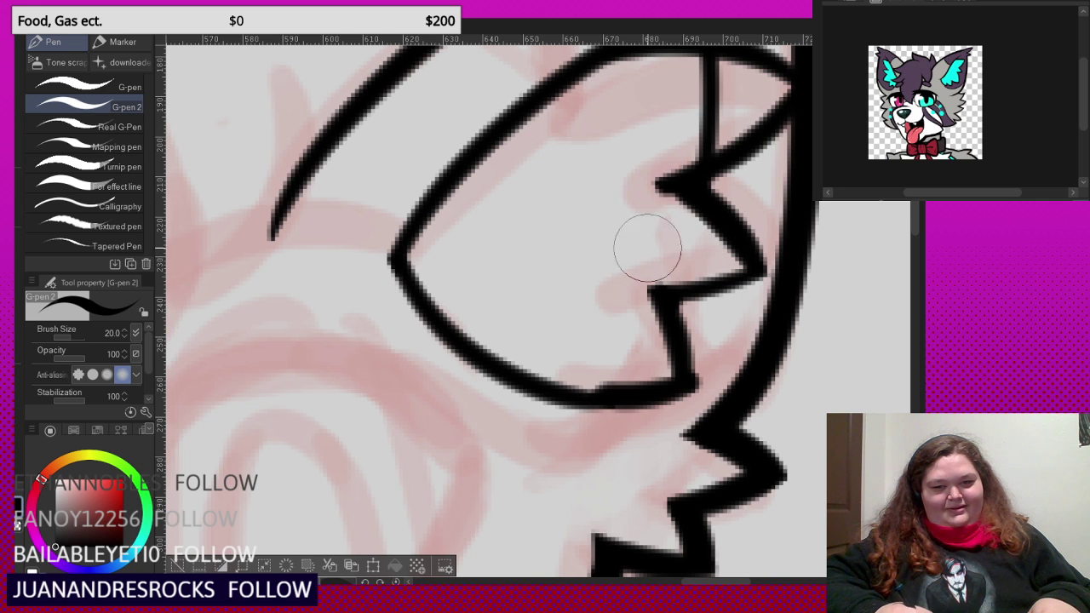
scroll(678, 247, down, 2)
scroll(698, 187, up, 1)
drag(693, 145, 701, 218)
scroll(691, 250, up, 2)
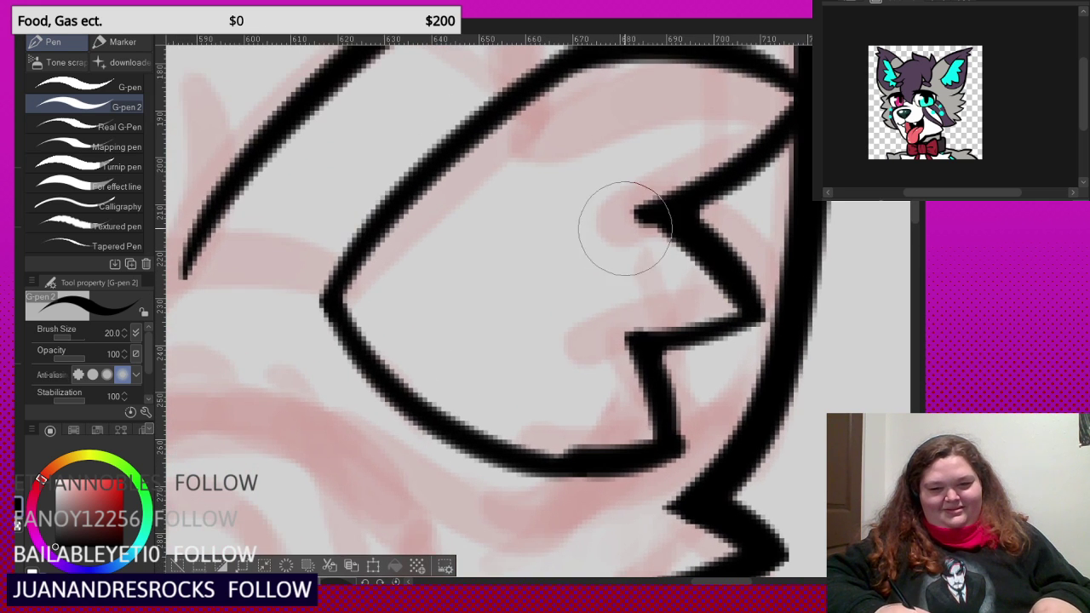
- Smooth the joint in the inner ear's lower line and clean its lower outer corner, alternating ink and transparent color
key(c)
scroll(661, 236, down, 1)
scroll(571, 398, up, 2)
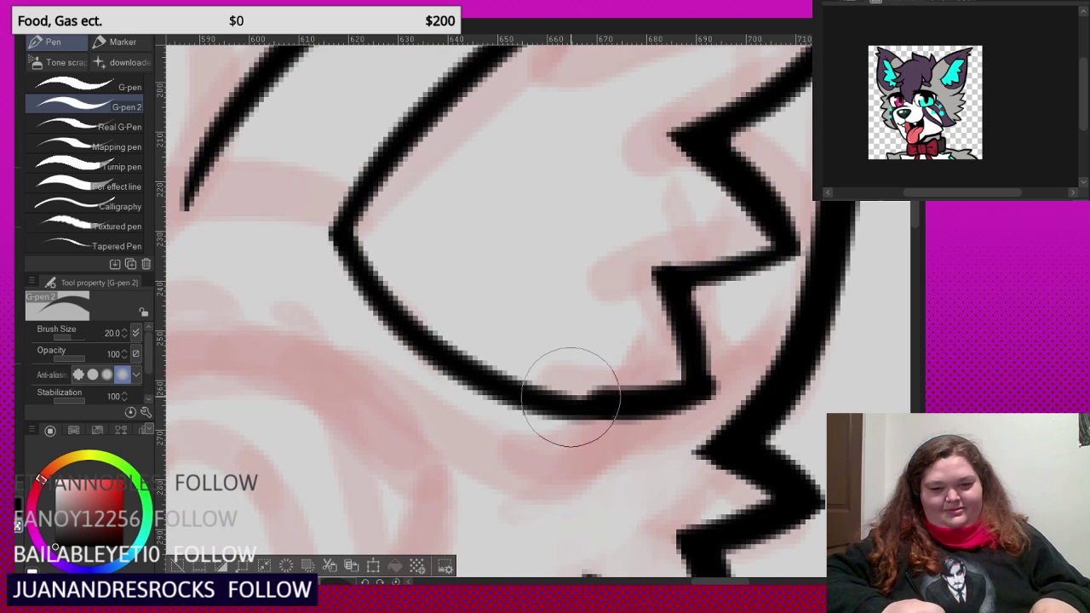
key(c)
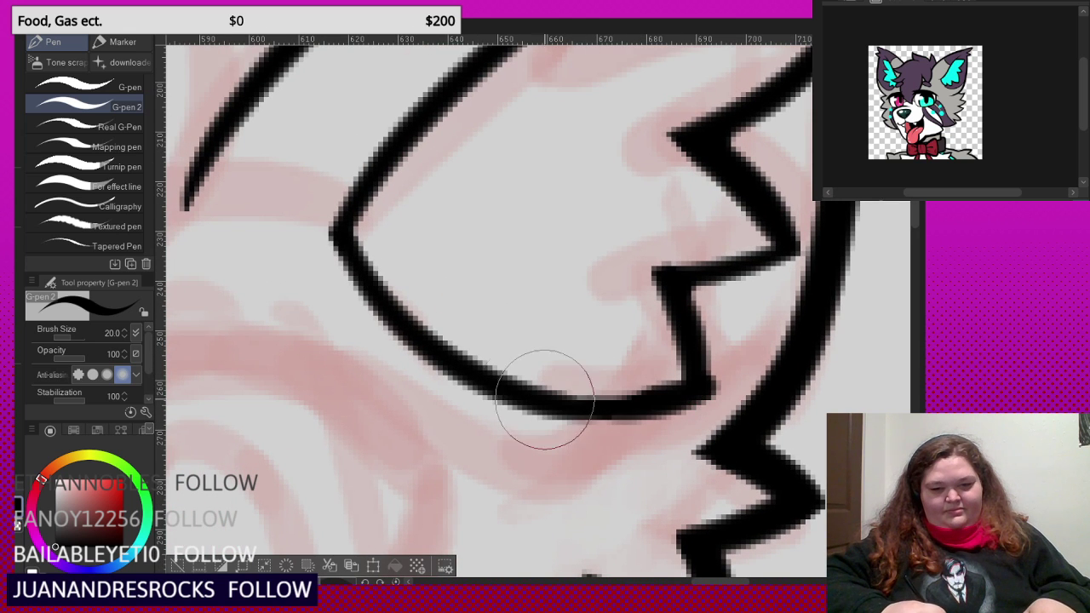
key(c)
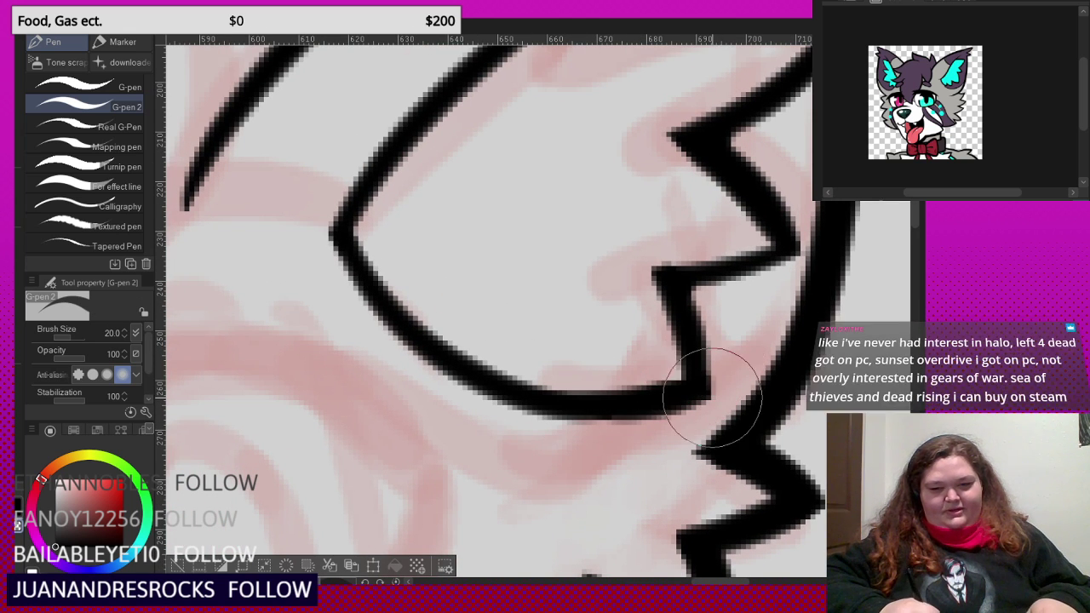
scroll(712, 399, down, 2)
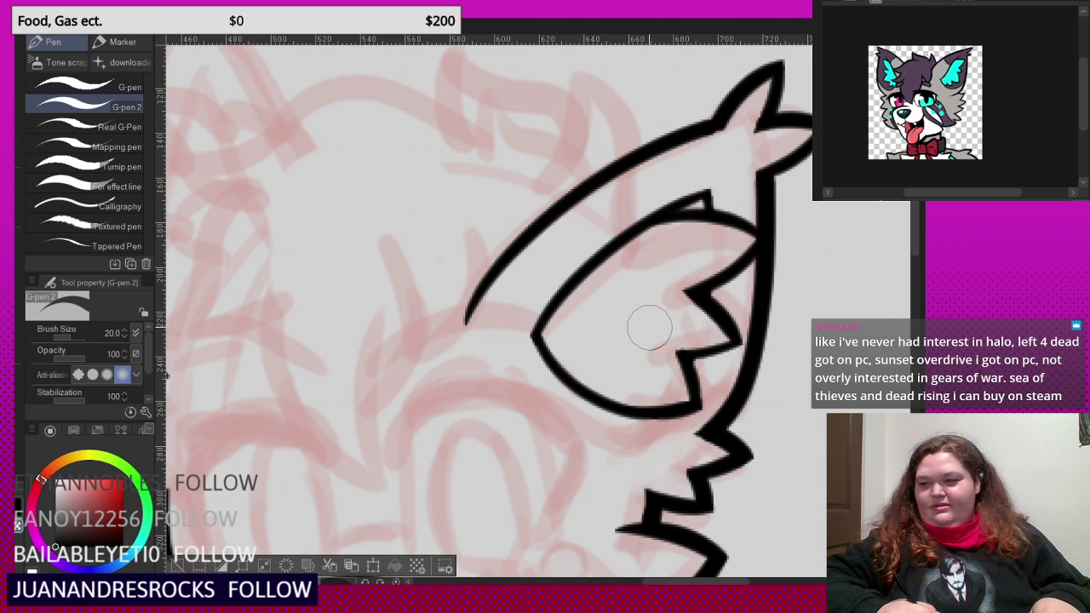
scroll(609, 83, up, 3)
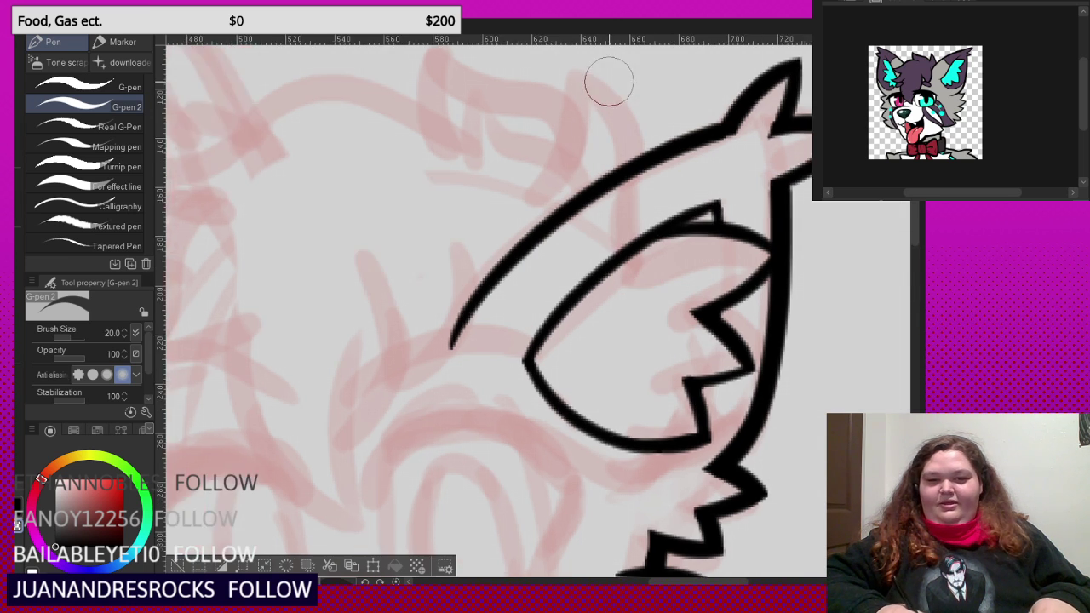
- Ink a short curved marking line between the ear's outer edge and the inner ear, trimming its overshooting ends
mouse_move(656, 310)
mouse_down()
mouse_move(612, 189)
mouse_move(631, 126)
mouse_up()
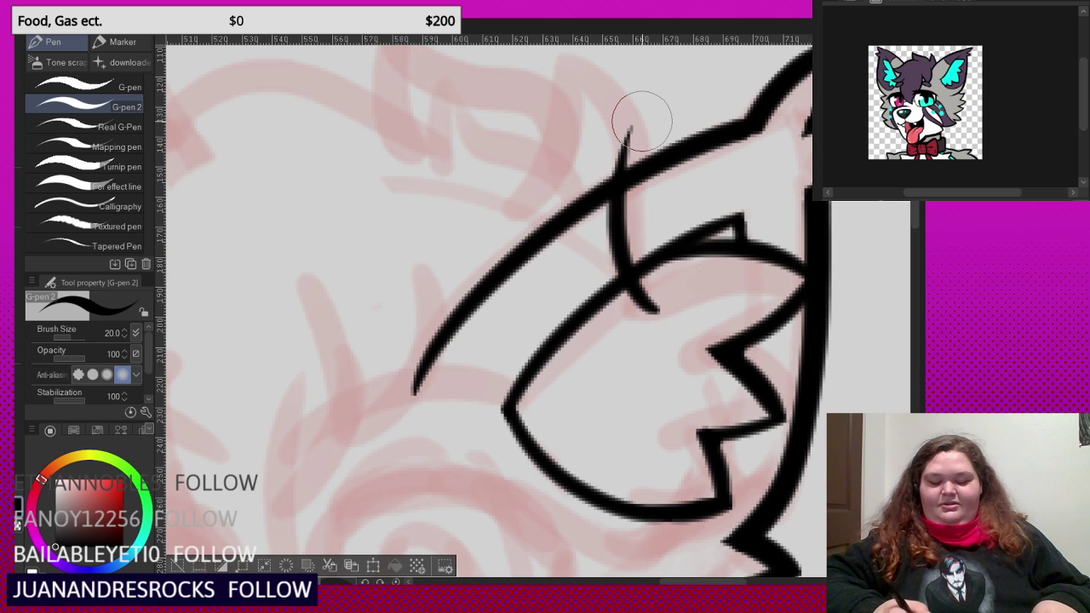
scroll(640, 231, down, 6)
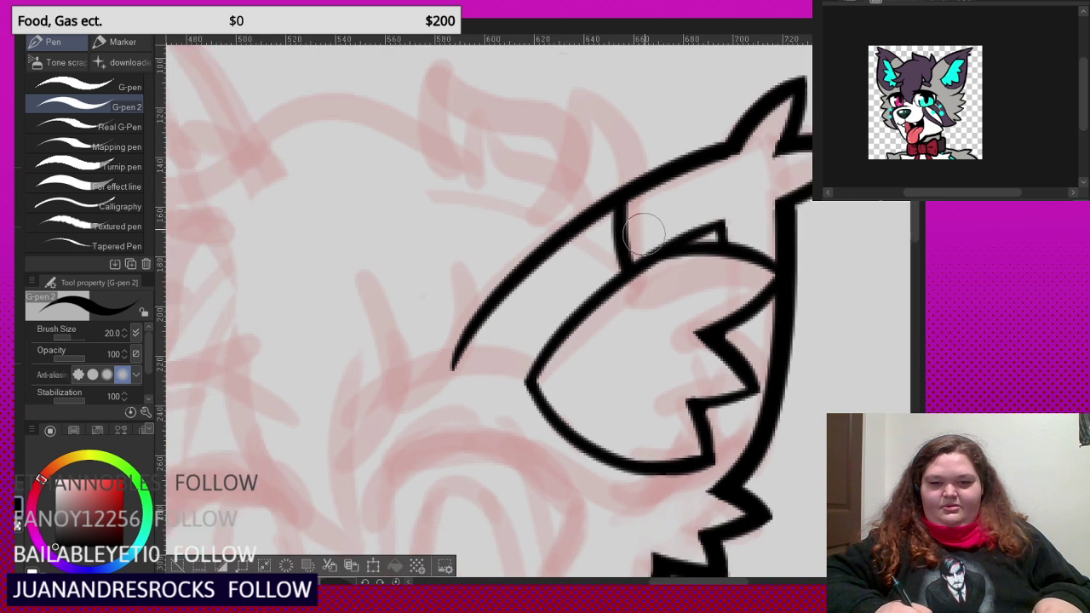
scroll(645, 167, down, 2)
scroll(653, 289, up, 6)
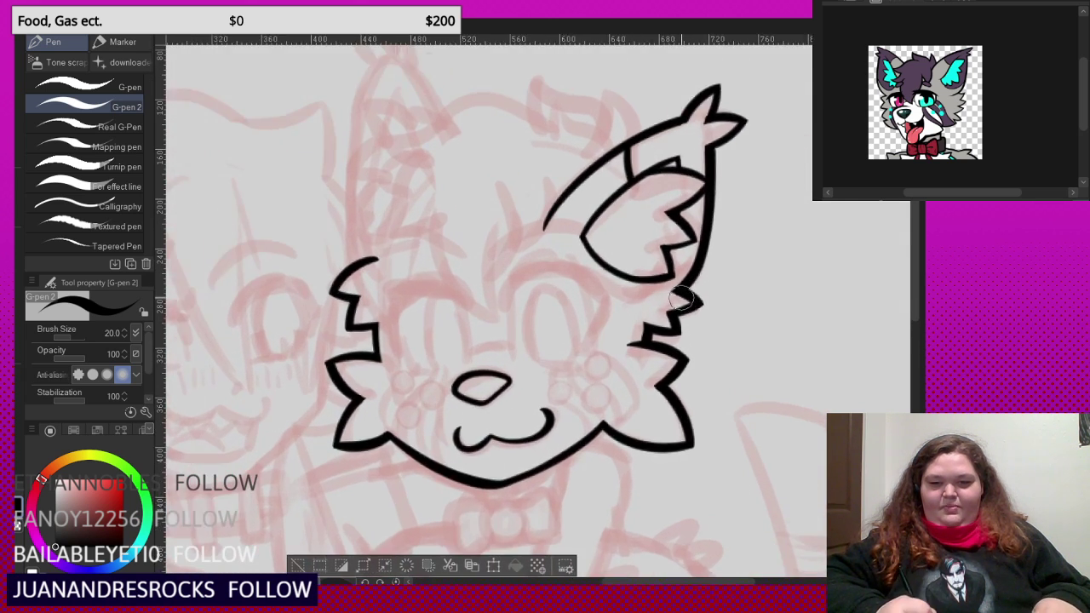
- Extend the inner ear's lower line in a curve below the fur tufts to meet the ear's outer edge
scroll(652, 289, up, 1)
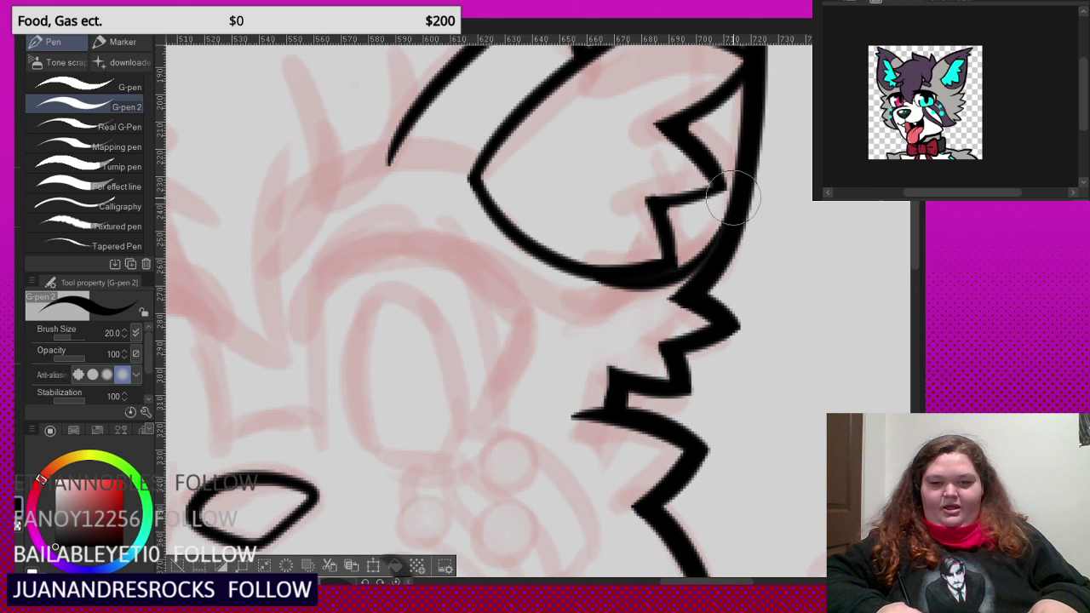
drag(669, 260, 762, 166)
scroll(702, 242, down, 6)
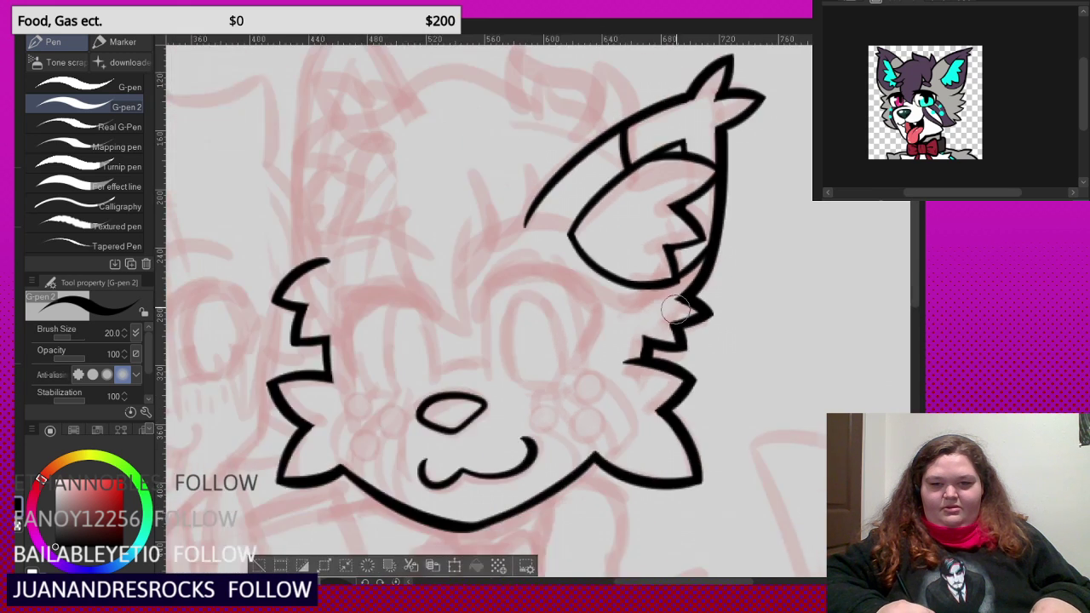
scroll(702, 242, up, 2)
scroll(630, 298, down, 1)
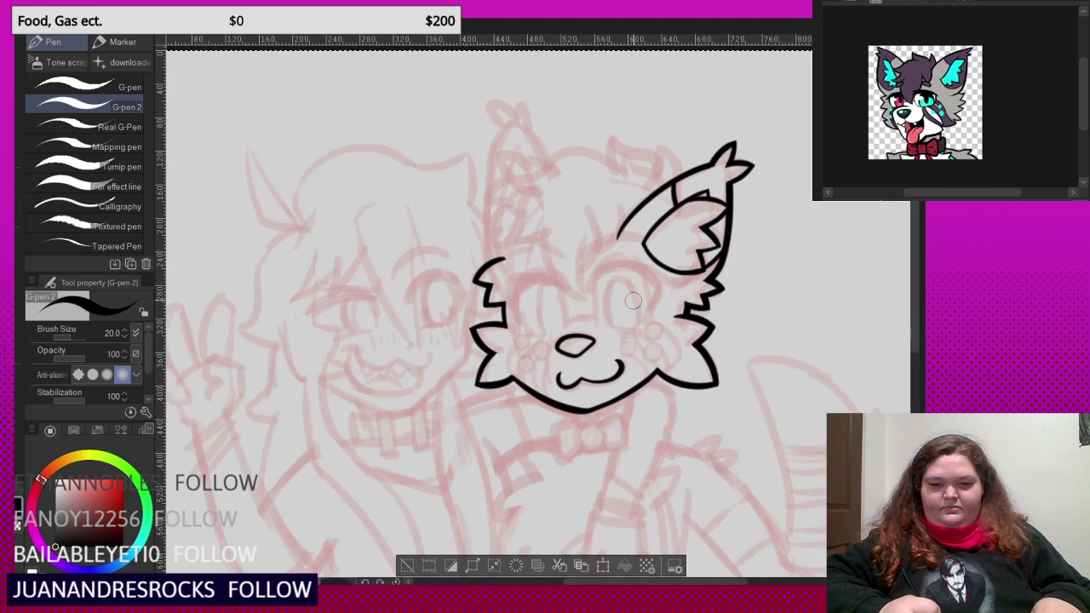
scroll(615, 325, up, 1)
scroll(613, 328, up, 4)
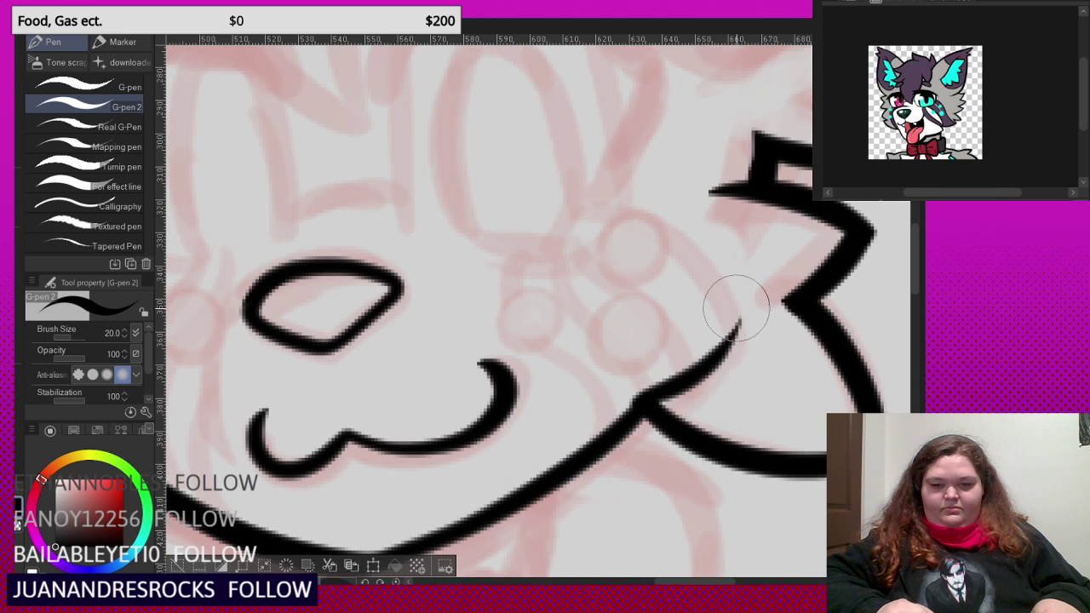
key(ctrl+z)
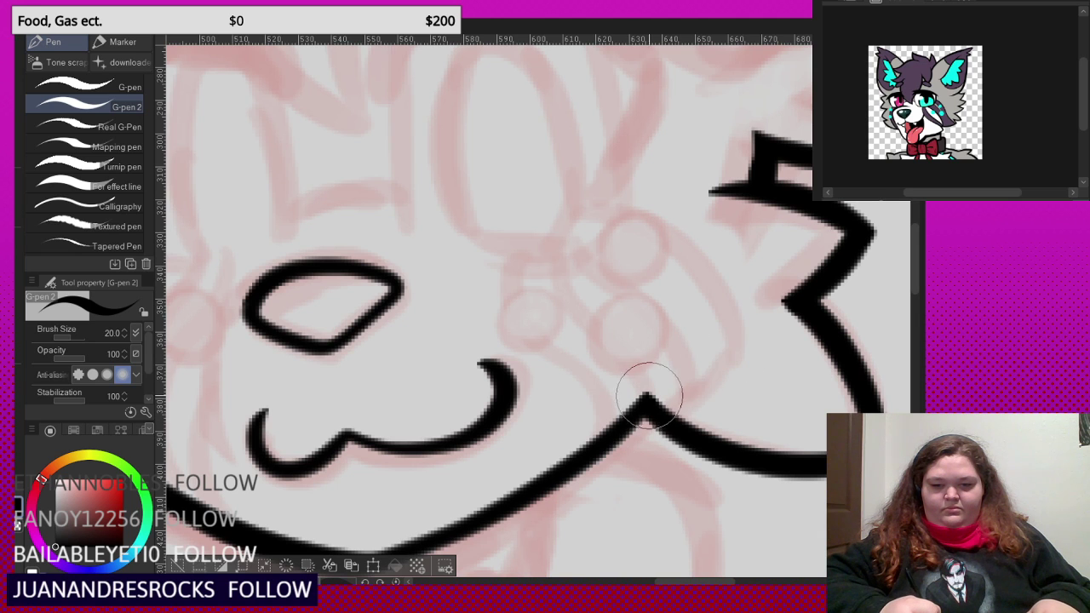
scroll(644, 389, down, 2)
scroll(704, 362, up, 2)
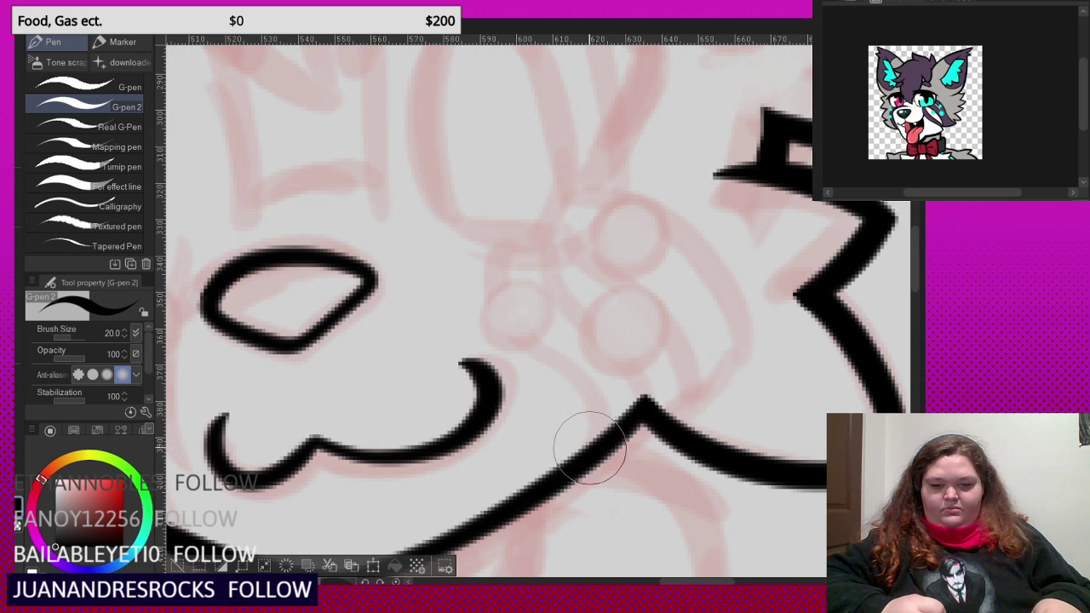
drag(647, 398, 745, 266)
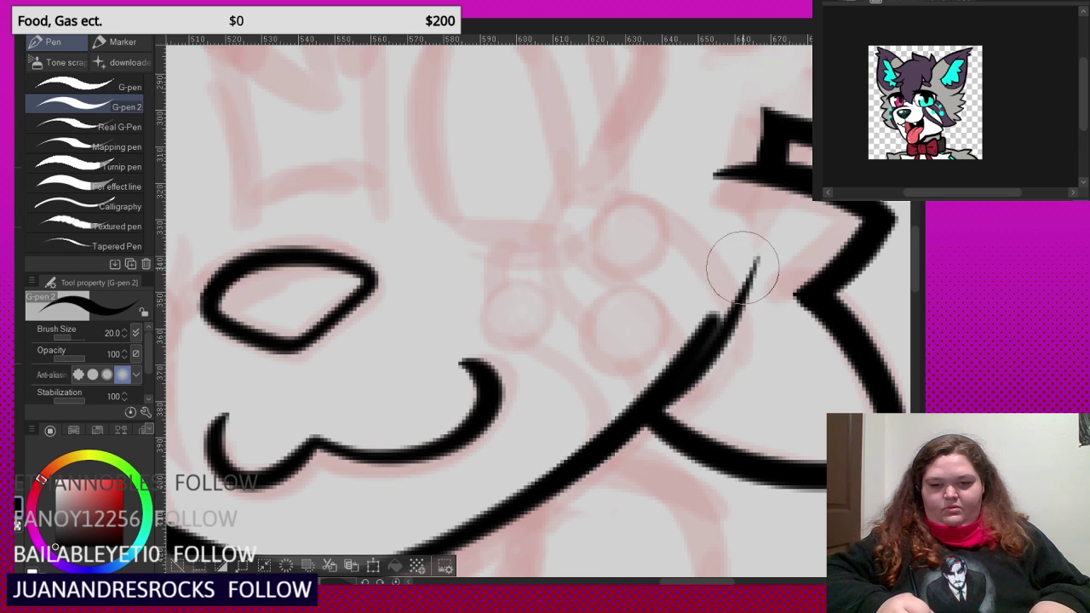
mouse_move(747, 244)
mouse_down()
mouse_move(683, 357)
mouse_move(590, 454)
mouse_up()
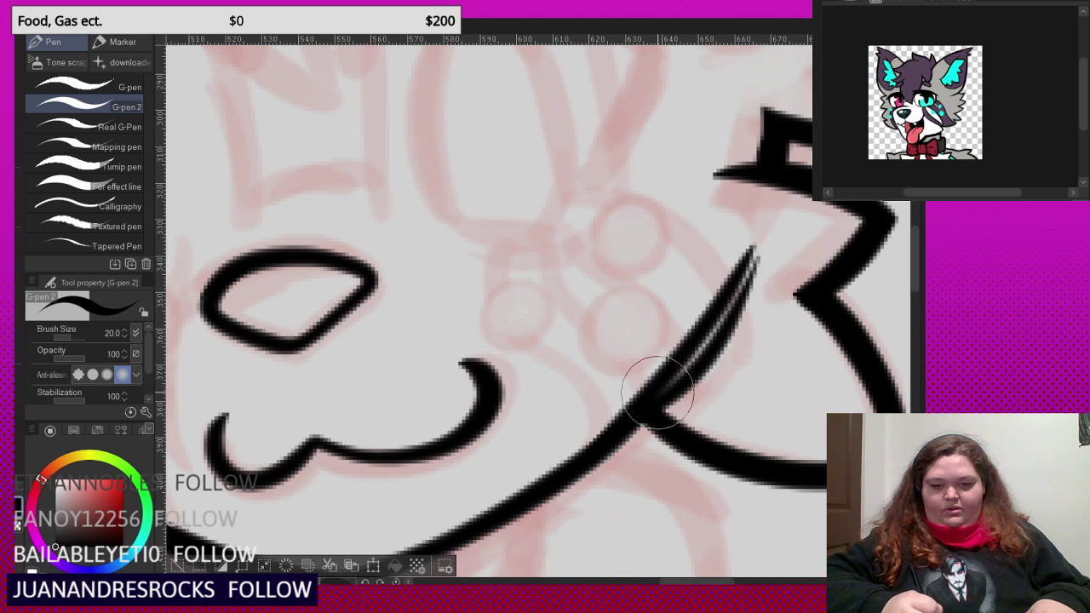
key(ctrl+z)
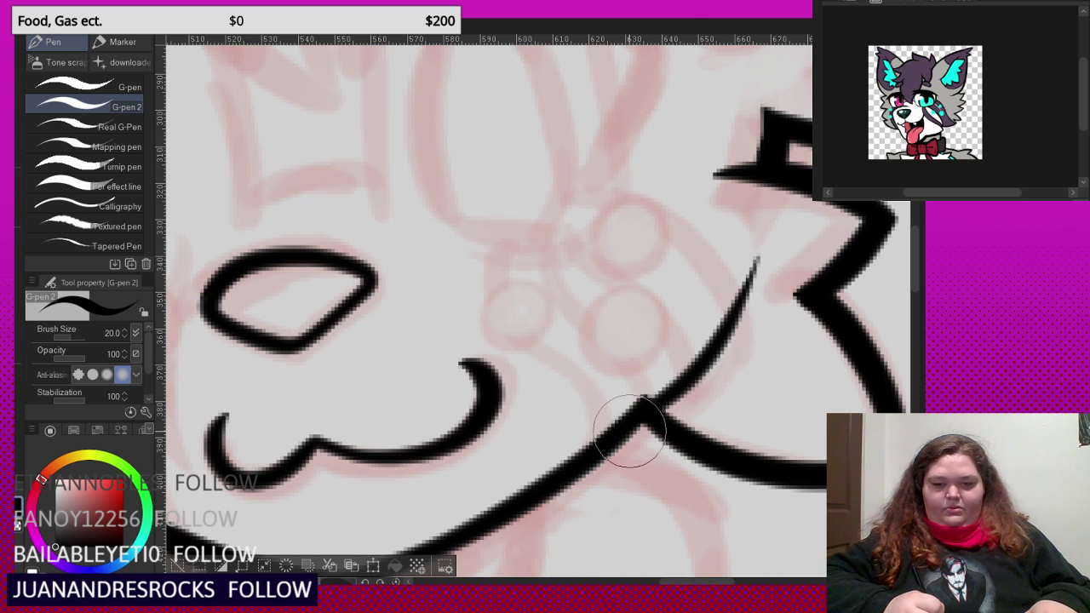
key(ctrl+z)
scroll(615, 441, up, 2)
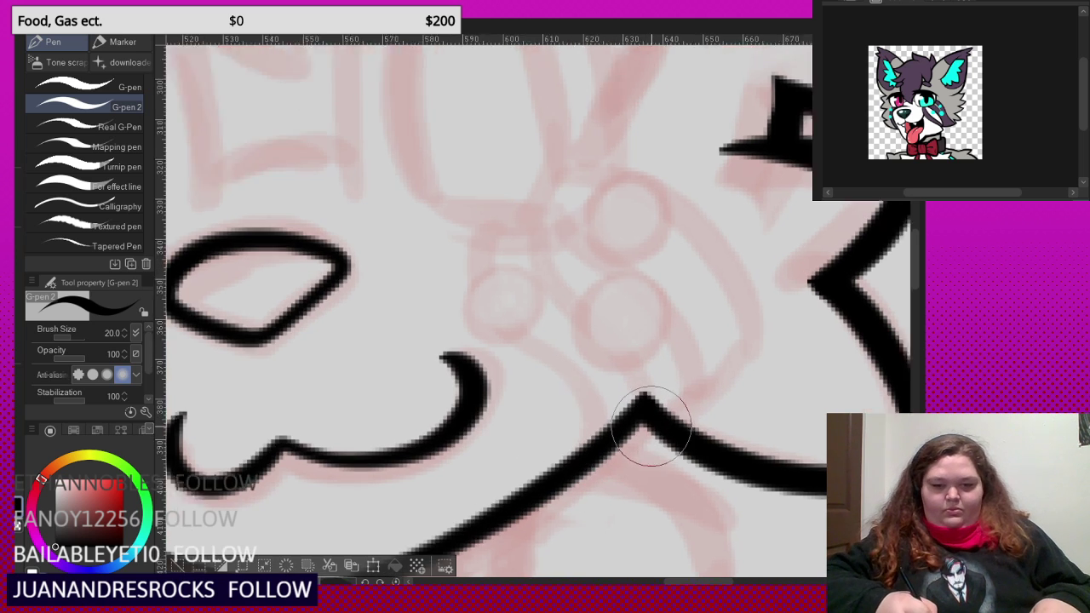
drag(741, 277, 773, 205)
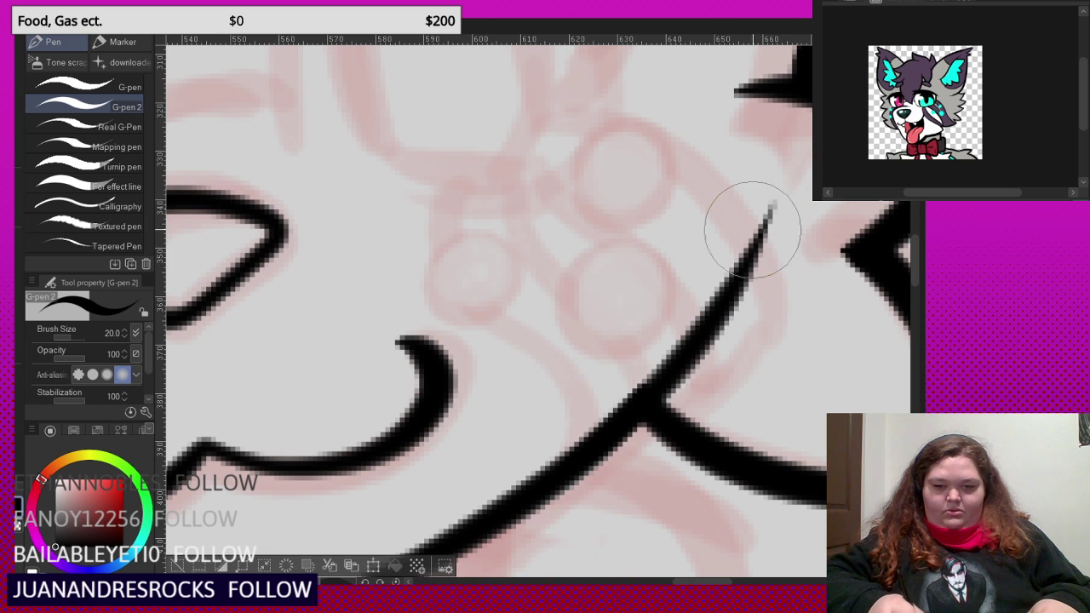
key(ctrl+z)
mouse_move(644, 390)
mouse_down()
mouse_move(731, 254)
mouse_move(771, 152)
mouse_up()
scroll(678, 345, down, 3)
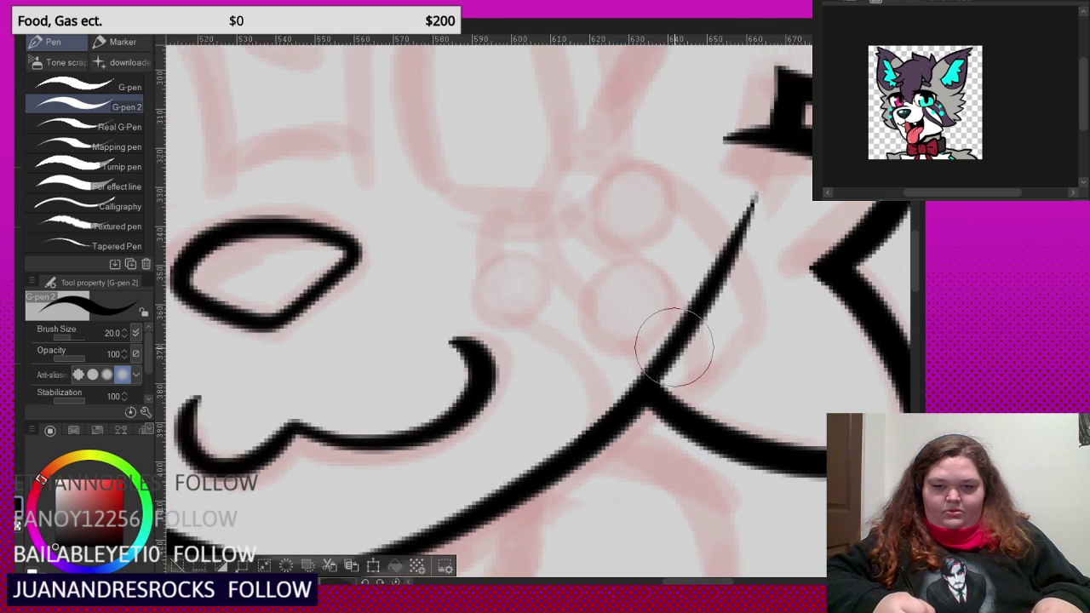
key(ctrl+z)
scroll(649, 386, up, 2)
drag(670, 367, 781, 193)
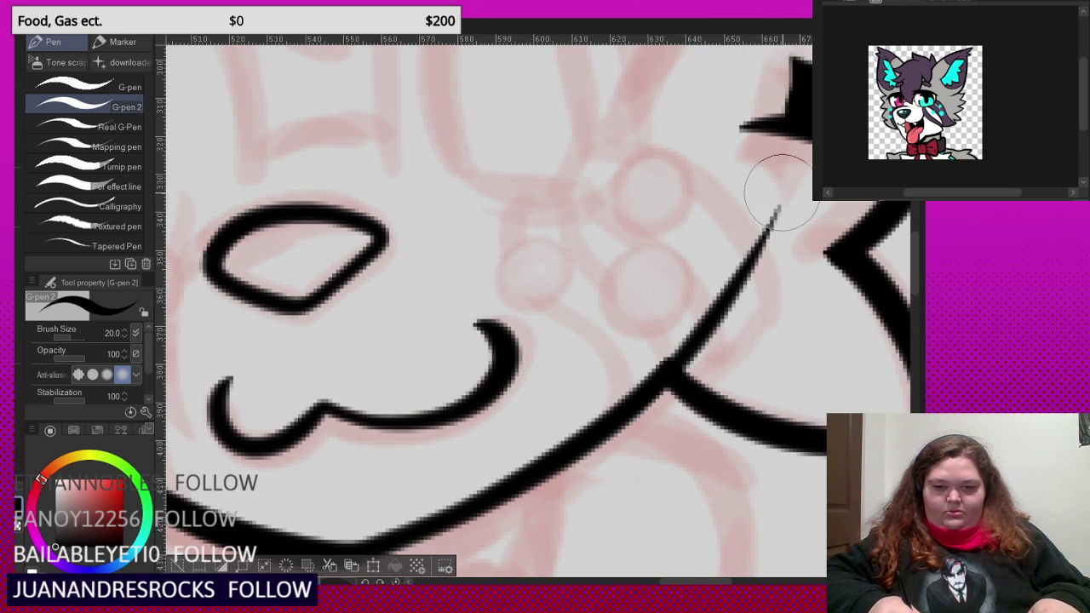
scroll(721, 315, down, 3)
key(ctrl+z)
- Ink a tapered cheek line rising from each end of the jaw line inside the furry character's cheek fur
scroll(675, 365, up, 3)
mouse_move(688, 344)
mouse_down()
mouse_move(773, 174)
mouse_move(801, 152)
mouse_up()
scroll(722, 304, down, 4)
scroll(515, 352, up, 5)
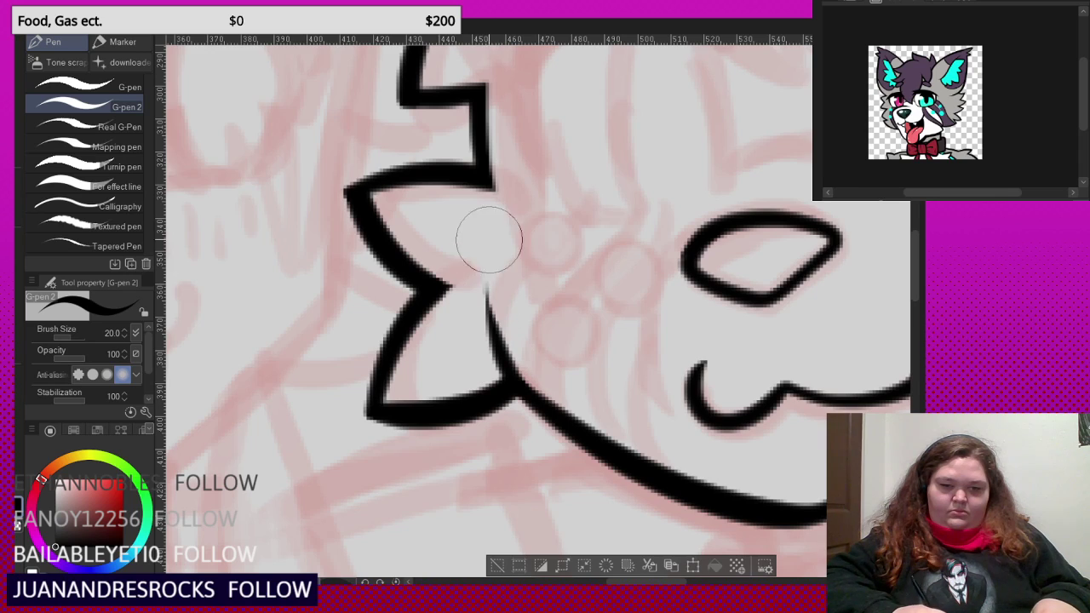
scroll(477, 256, down, 5)
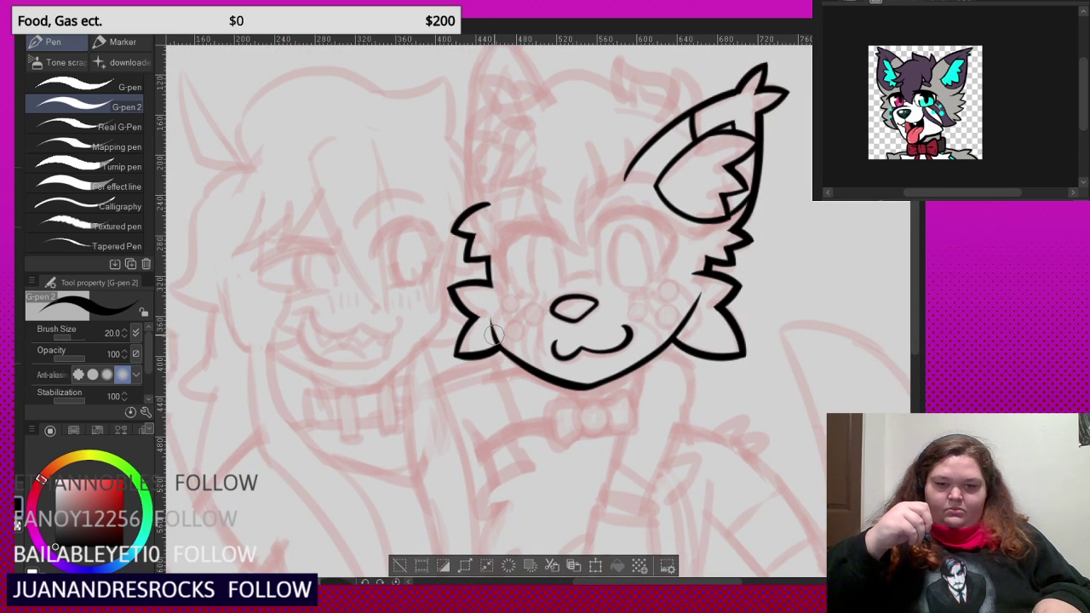
scroll(596, 102, up, 3)
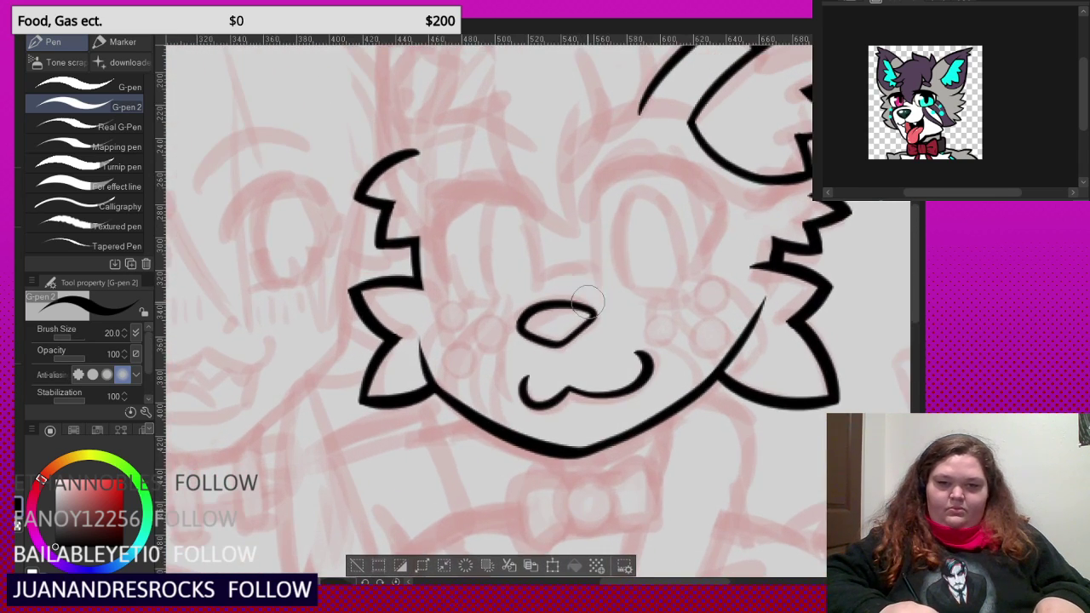
- Ink the pointed outer outline of the furry character's left-hand ear and trim its overshooting lower end at the cheek fur
scroll(560, 190, down, 2)
scroll(559, 190, down, 2)
scroll(554, 170, up, 4)
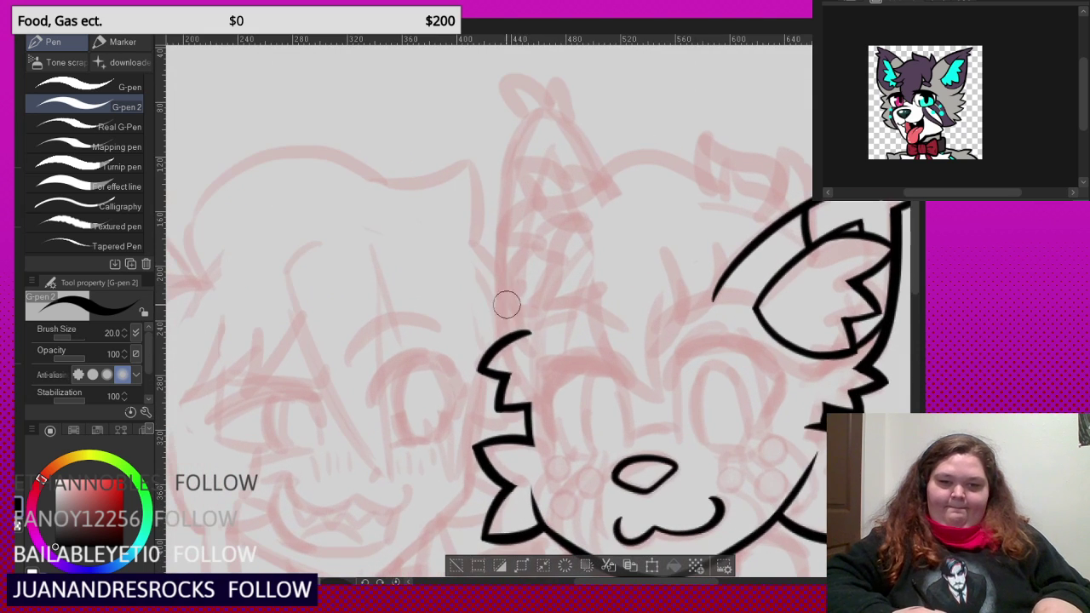
mouse_move(508, 328)
mouse_down()
mouse_move(489, 271)
mouse_move(500, 187)
mouse_move(534, 104)
mouse_move(571, 136)
mouse_move(625, 246)
mouse_up()
scroll(594, 261, down, 3)
scroll(593, 259, up, 3)
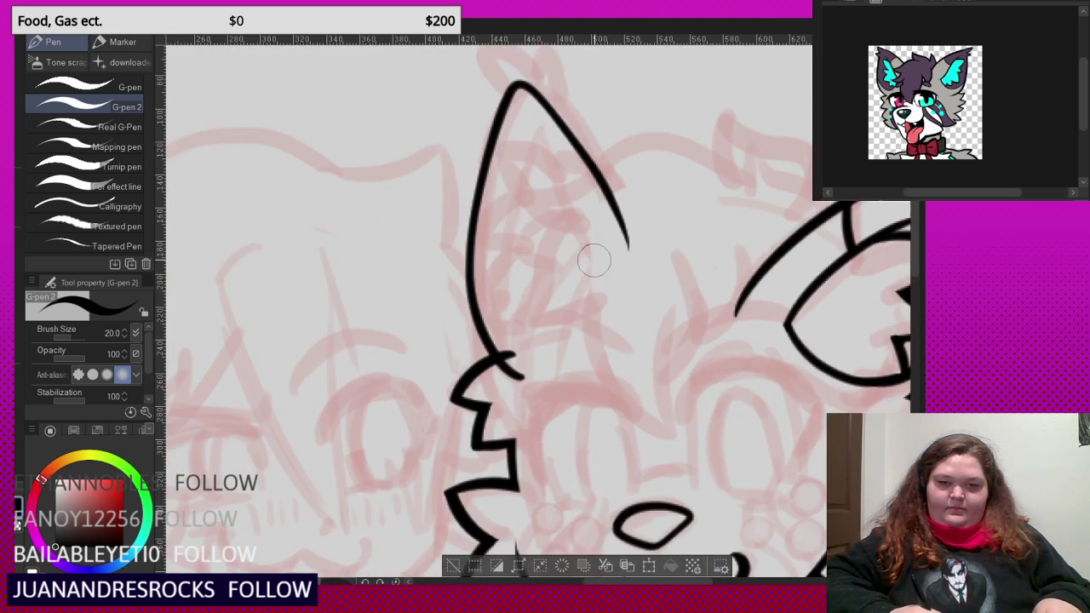
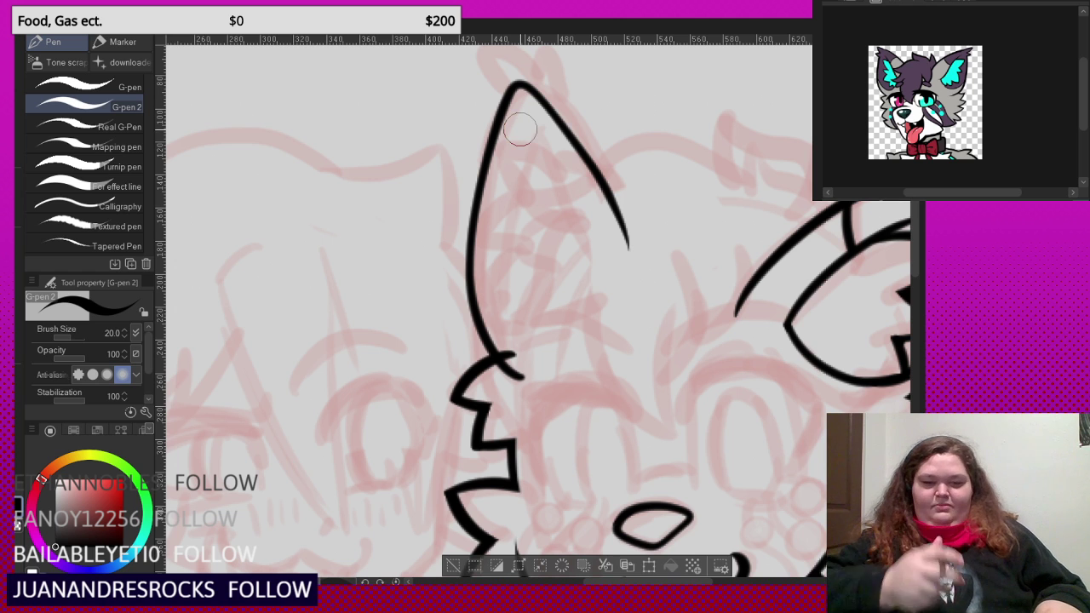
scroll(498, 374, up, 2)
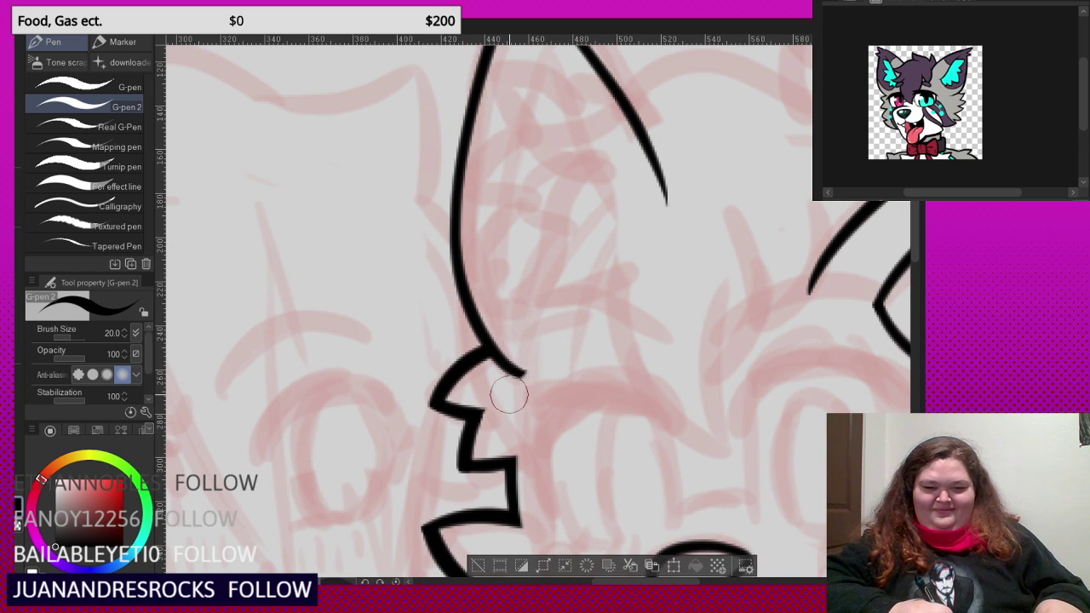
scroll(537, 404, down, 3)
- Ink the inner ear shape inside the left-hand ear, with a narrow rounded peak and an angled lower edge
scroll(562, 289, up, 3)
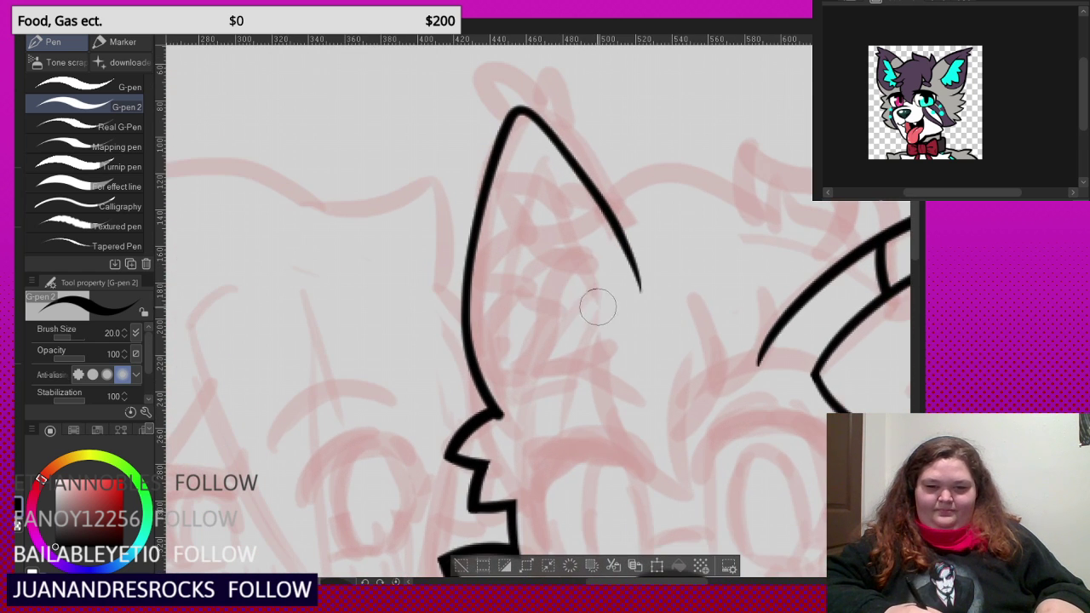
mouse_move(602, 319)
mouse_down()
mouse_move(565, 228)
mouse_move(522, 164)
mouse_move(501, 214)
mouse_move(508, 352)
mouse_up()
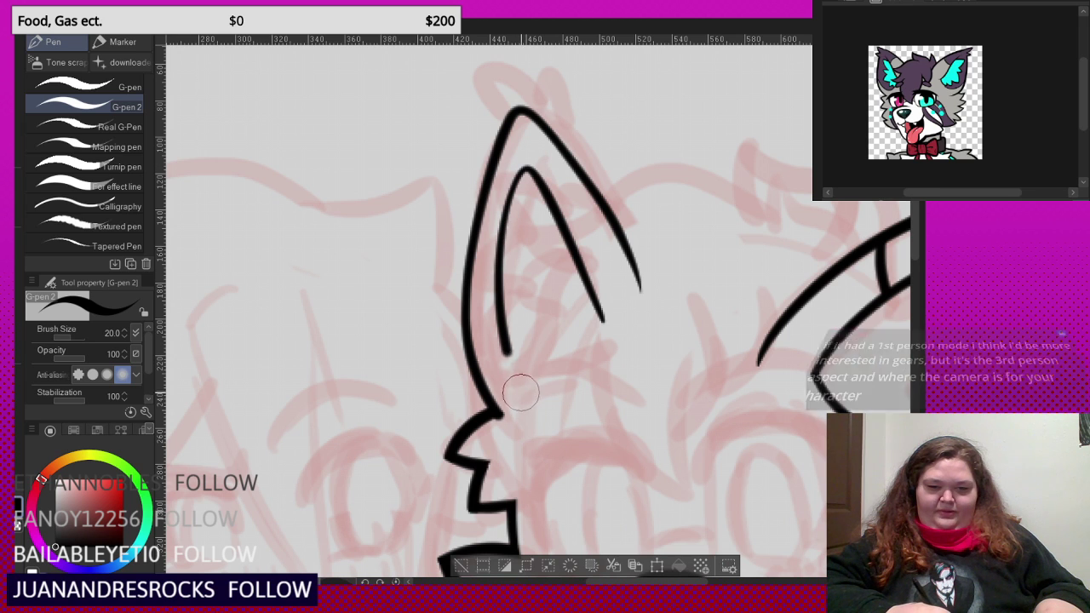
drag(521, 392, 607, 328)
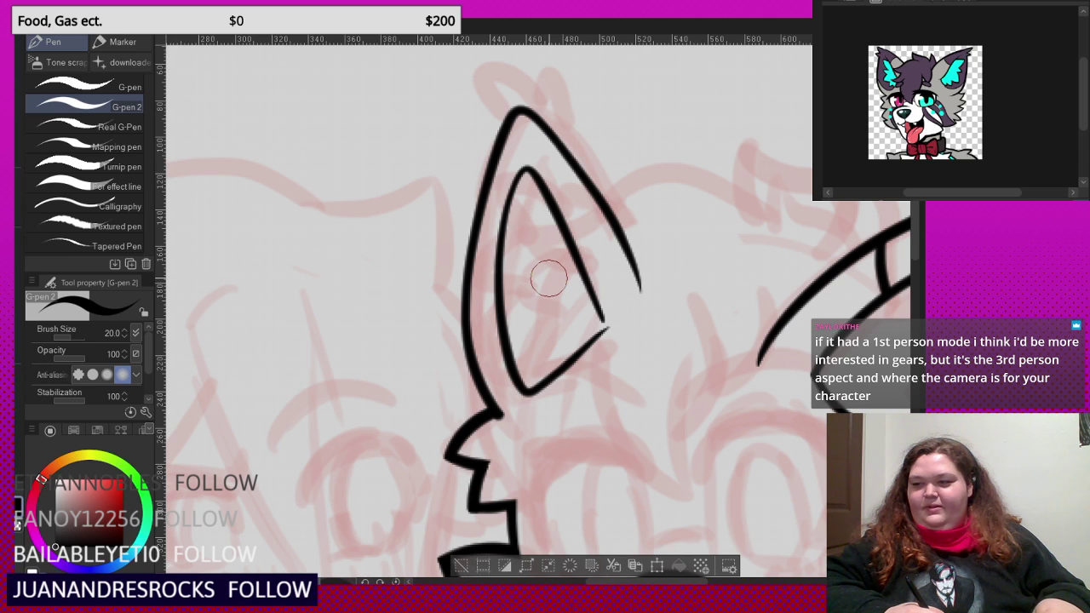
- Ink zigzag fur tufts across the outer side of the left-hand inner ear, redoing the lowest strokes
scroll(542, 263, up, 3)
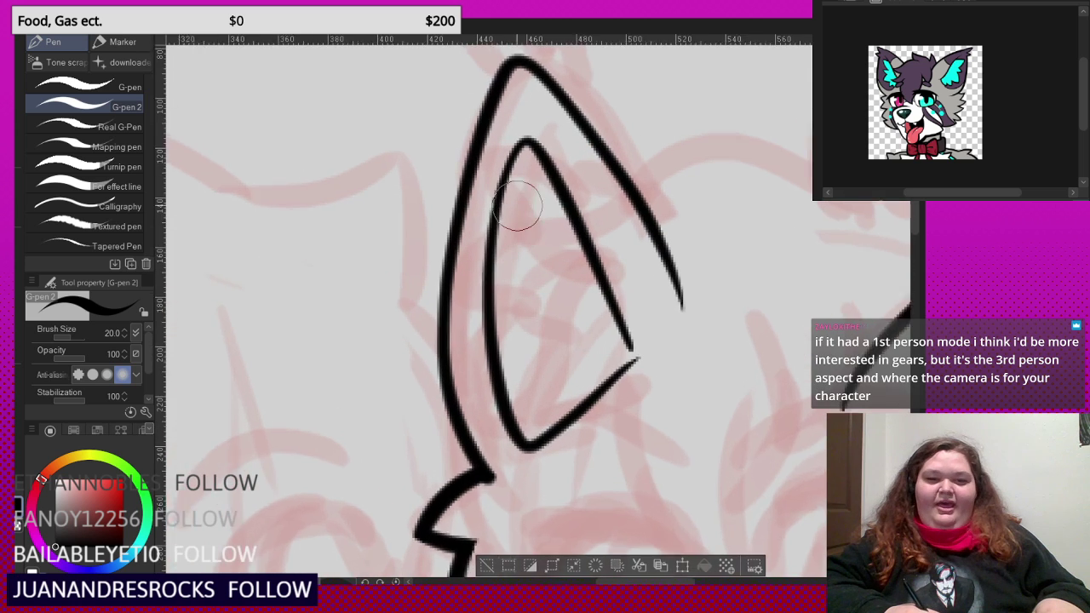
mouse_move(566, 189)
mouse_down()
mouse_move(512, 173)
mouse_move(458, 189)
mouse_move(549, 277)
mouse_move(430, 349)
mouse_move(434, 365)
mouse_move(560, 382)
mouse_move(521, 505)
mouse_up()
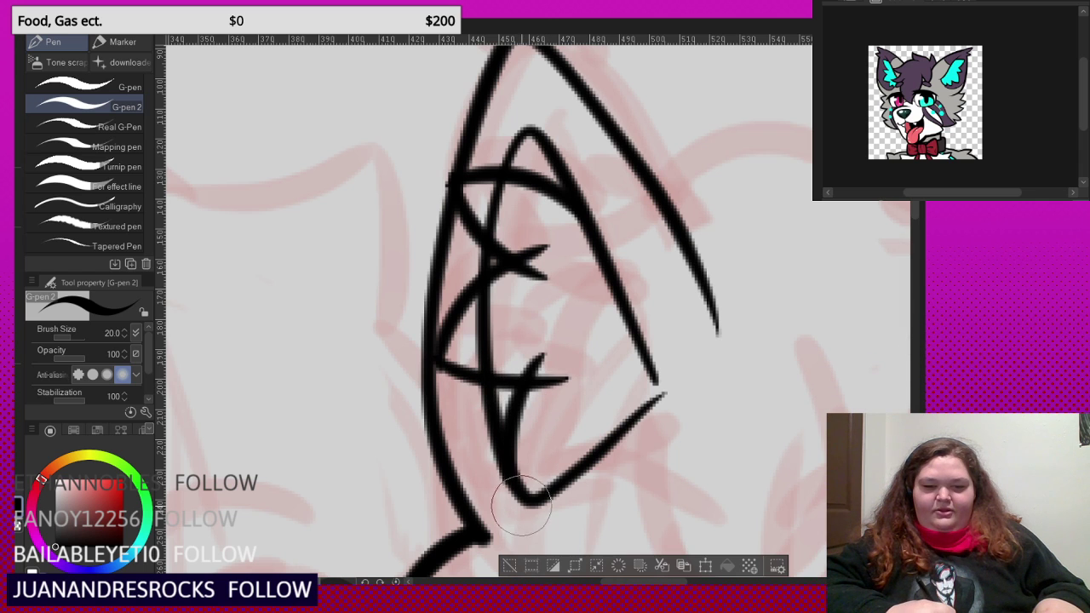
key(ctrl+z)
mouse_move(546, 358)
mouse_down()
mouse_move(494, 401)
mouse_move(484, 496)
mouse_move(569, 456)
mouse_up()
key(ctrl+z)
mouse_move(462, 449)
mouse_down()
mouse_move(541, 472)
mouse_move(607, 453)
mouse_up()
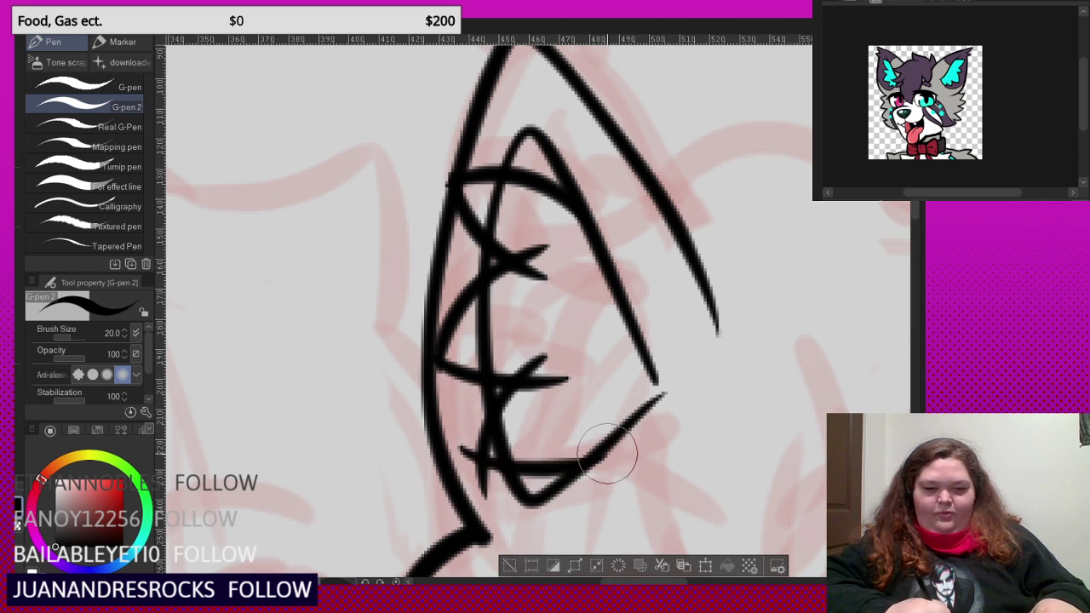
- Erase the overshooting tuft ends and the old inner-ear edge line between the tufts of the left-hand ear
mouse_move(532, 355)
mouse_down()
mouse_move(564, 366)
mouse_move(541, 390)
mouse_up()
drag(502, 346, 518, 315)
mouse_move(552, 276)
mouse_down()
mouse_move(559, 270)
mouse_move(513, 209)
mouse_up()
key(ctrl+z)
key(ctrl+z)
key(ctrl+z)
key(ctrl+z)
key(ctrl+z)
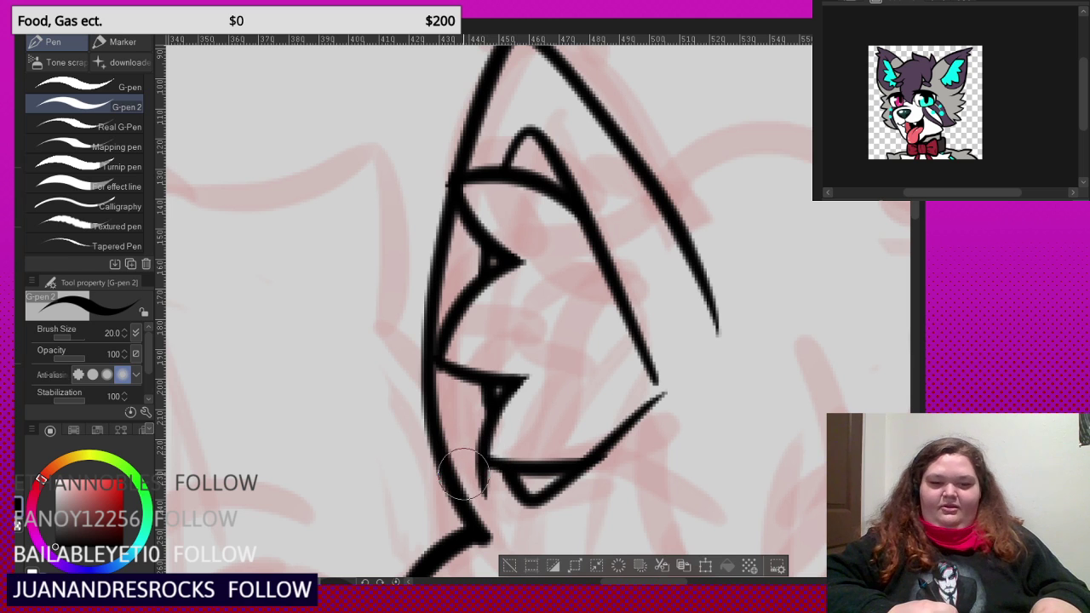
scroll(564, 280, down, 4)
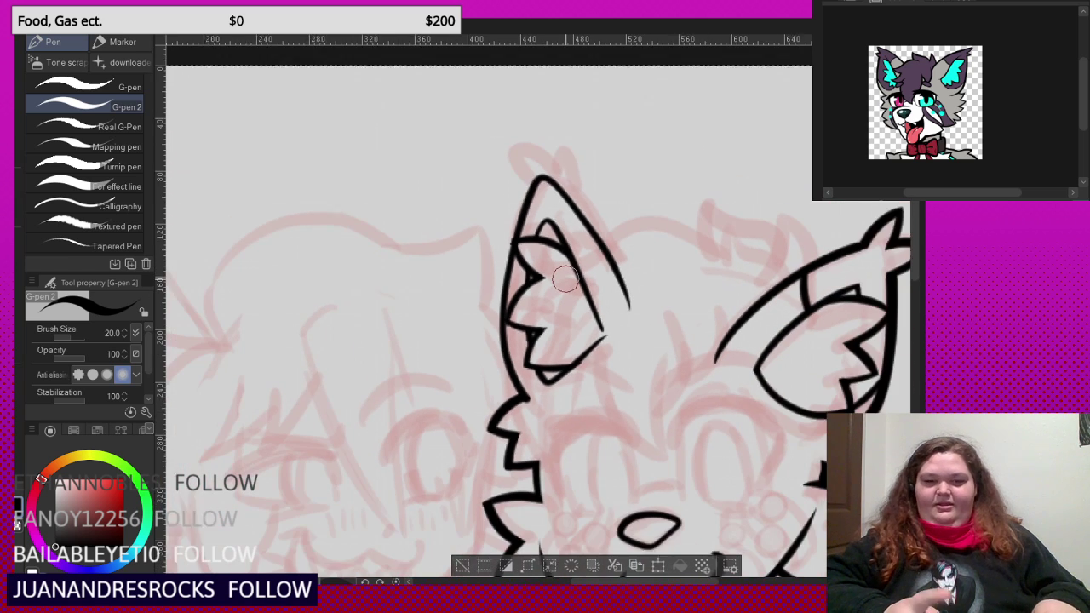
- Ink a two-pointed fur tuft on the left-hand ear's tip, then erase the old tip and clean its overlapping corners and notch
key(ctrl+plus)
key(ctrl+plus)
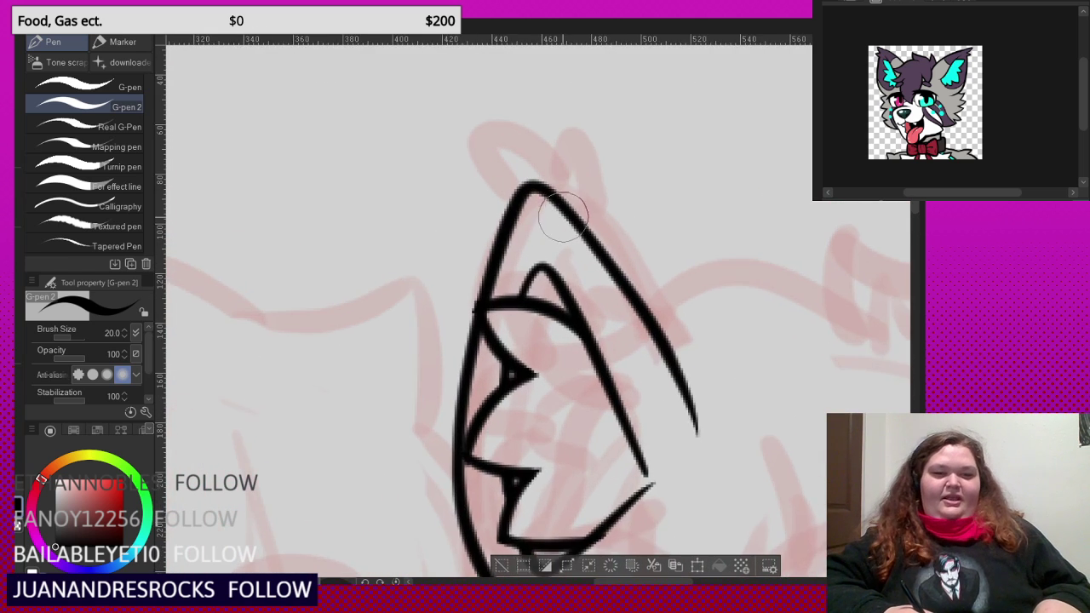
mouse_move(558, 229)
mouse_down()
mouse_move(564, 203)
mouse_move(556, 104)
mouse_move(542, 94)
mouse_move(564, 100)
mouse_move(532, 136)
mouse_move(524, 219)
mouse_move(540, 158)
mouse_move(546, 206)
mouse_move(535, 170)
mouse_move(448, 112)
mouse_move(454, 119)
mouse_move(469, 100)
mouse_move(484, 204)
mouse_move(526, 241)
mouse_move(528, 183)
mouse_move(524, 193)
mouse_move(541, 224)
mouse_move(544, 168)
mouse_move(536, 202)
mouse_up()
scroll(528, 190, up, 1)
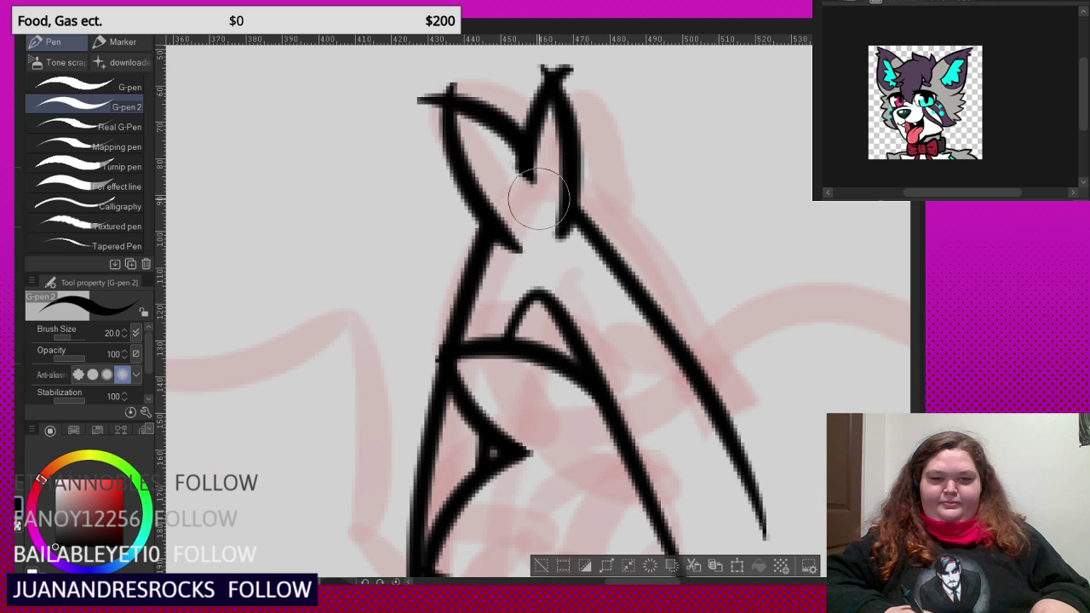
mouse_move(460, 92)
mouse_down()
mouse_move(432, 84)
mouse_move(419, 117)
mouse_up()
mouse_move(522, 75)
mouse_down()
mouse_move(562, 47)
mouse_move(580, 117)
mouse_up()
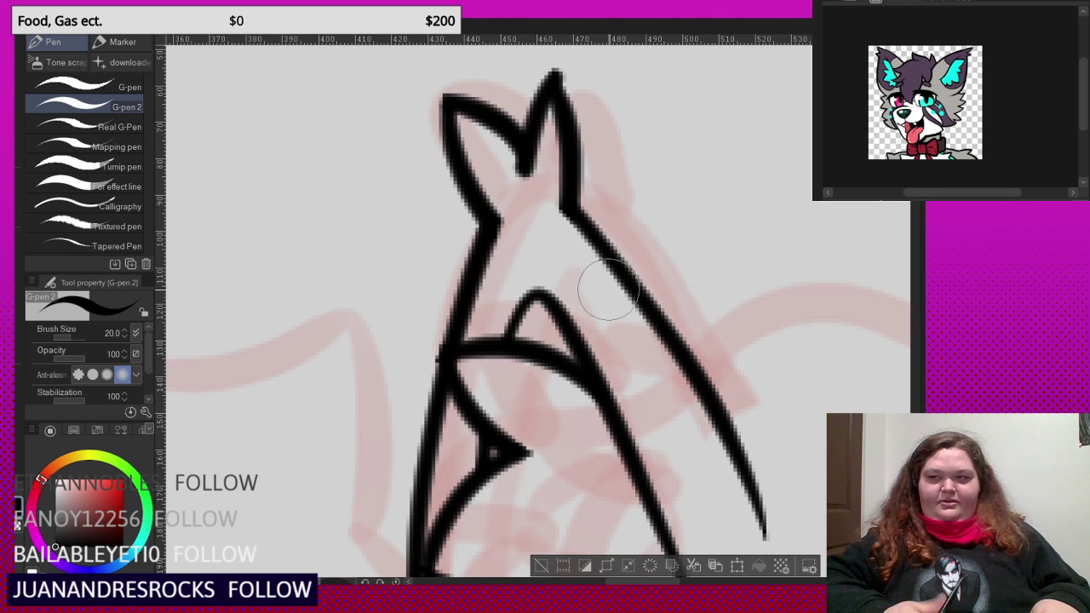
scroll(514, 164, up, 1)
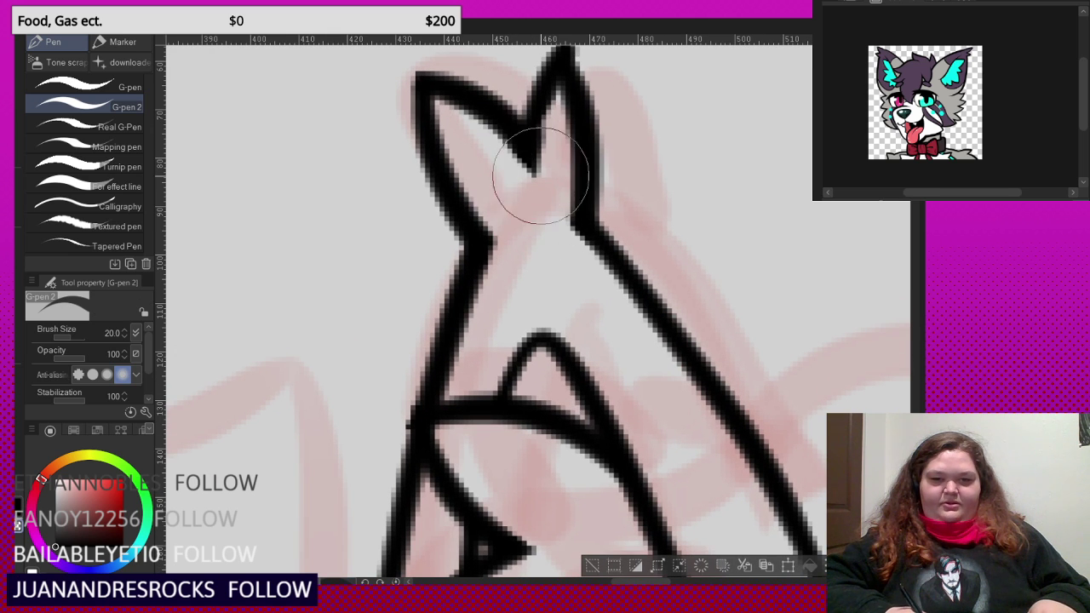
scroll(524, 204, down, 2)
scroll(567, 119, down, 1)
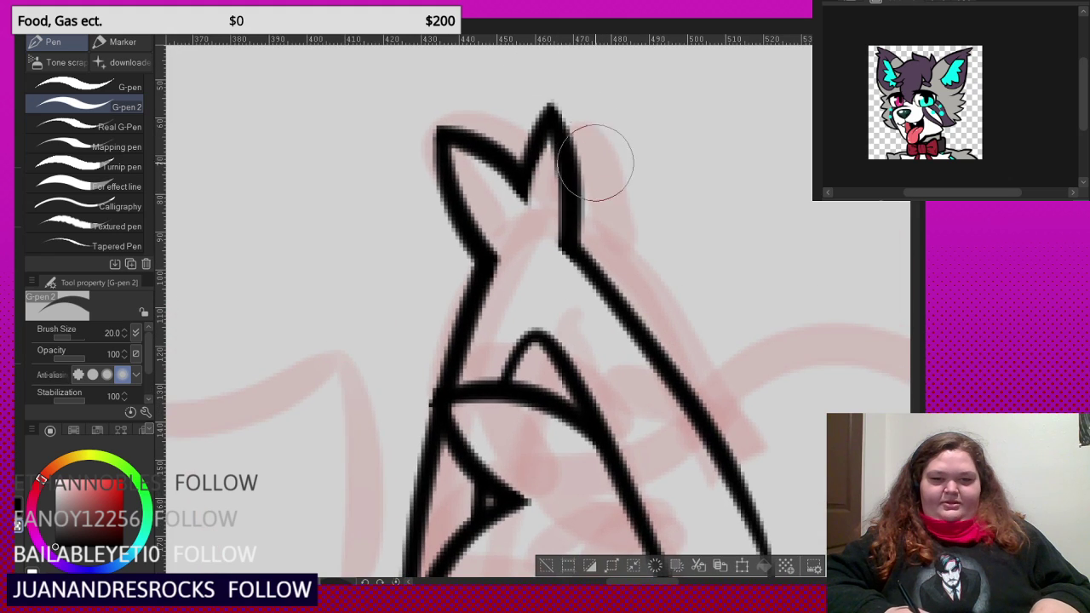
scroll(544, 111, down, 3)
scroll(516, 118, down, 2)
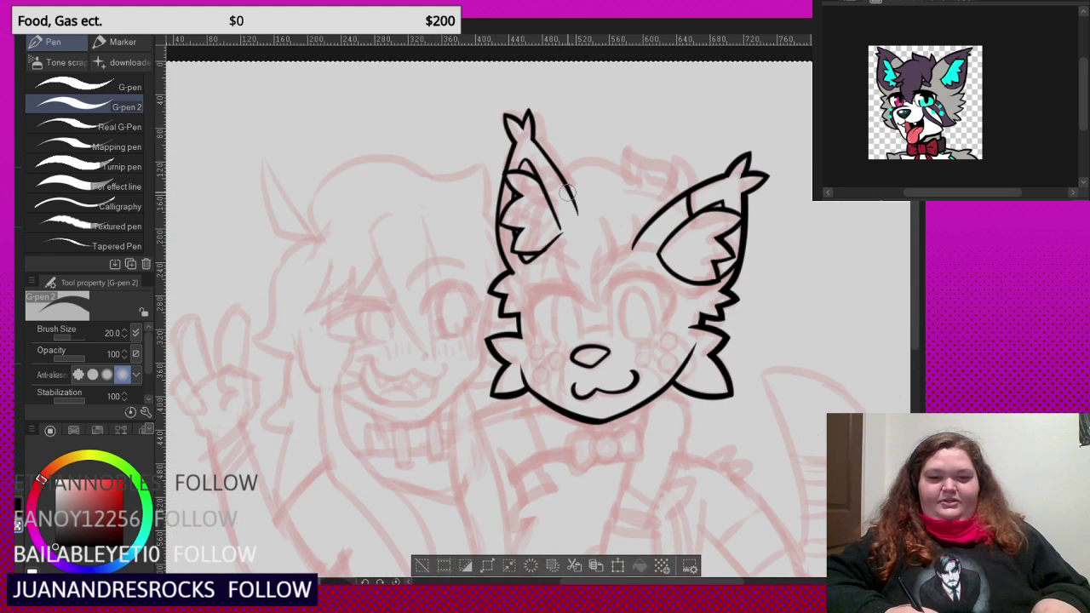
- Ink three tapered hair strands over the forehead between the ears, converging toward a point above the nose
scroll(561, 174, up, 3)
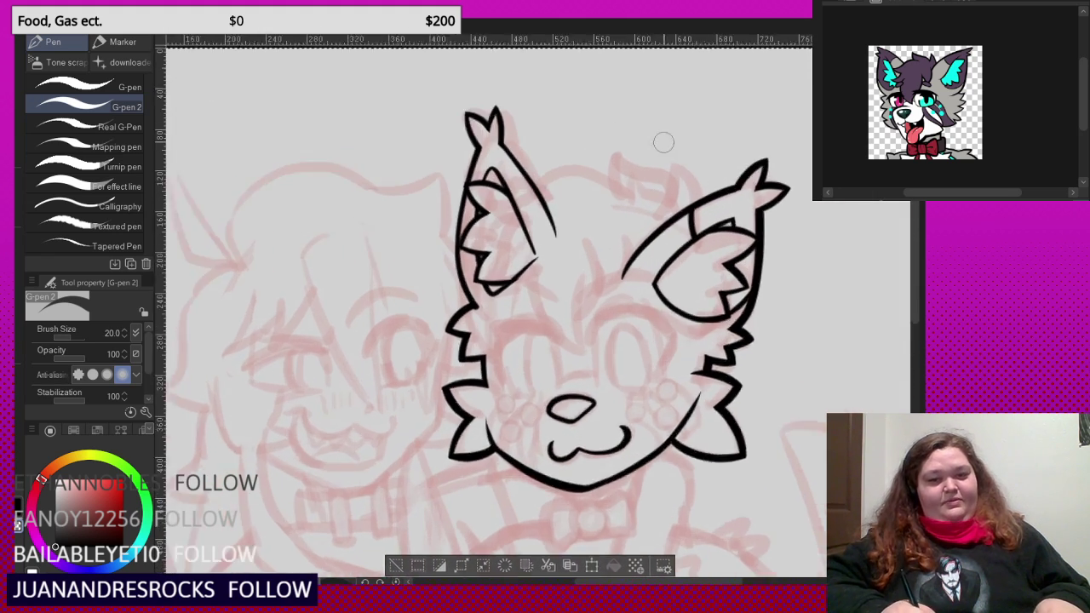
scroll(549, 60, down, 2)
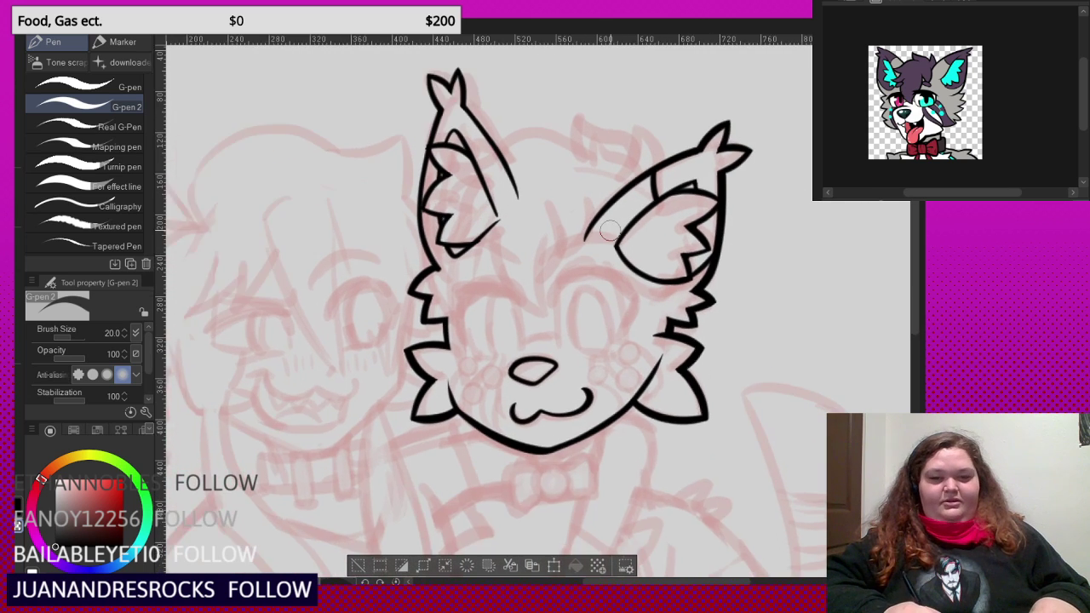
scroll(494, 246, up, 3)
mouse_move(489, 160)
mouse_down()
mouse_move(477, 361)
mouse_move(568, 402)
mouse_move(579, 396)
mouse_move(556, 402)
mouse_move(530, 184)
mouse_up()
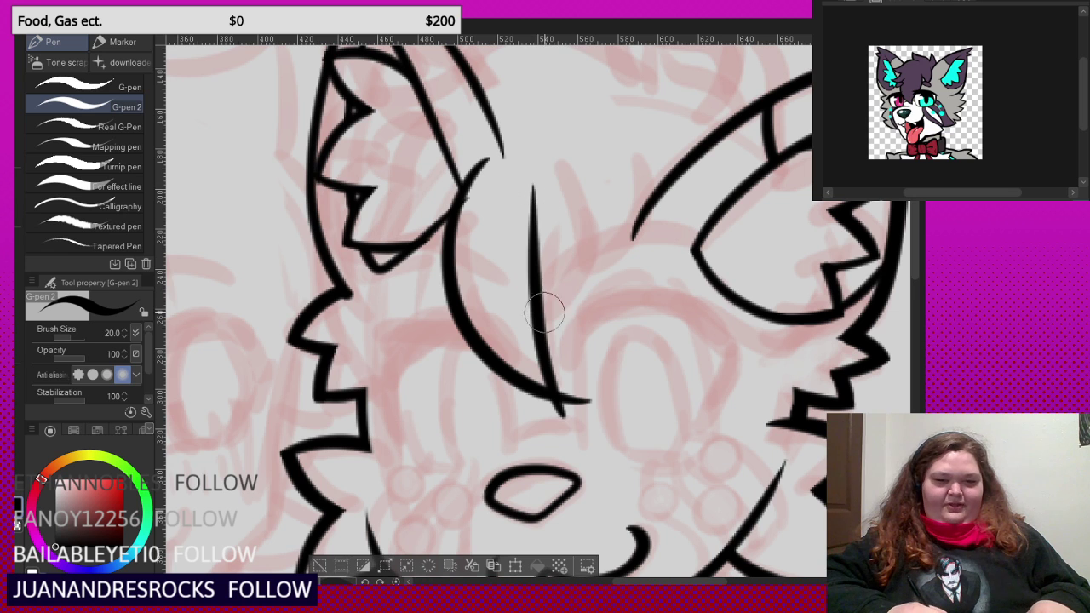
mouse_move(521, 344)
mouse_down()
mouse_move(583, 275)
mouse_move(587, 161)
mouse_up()
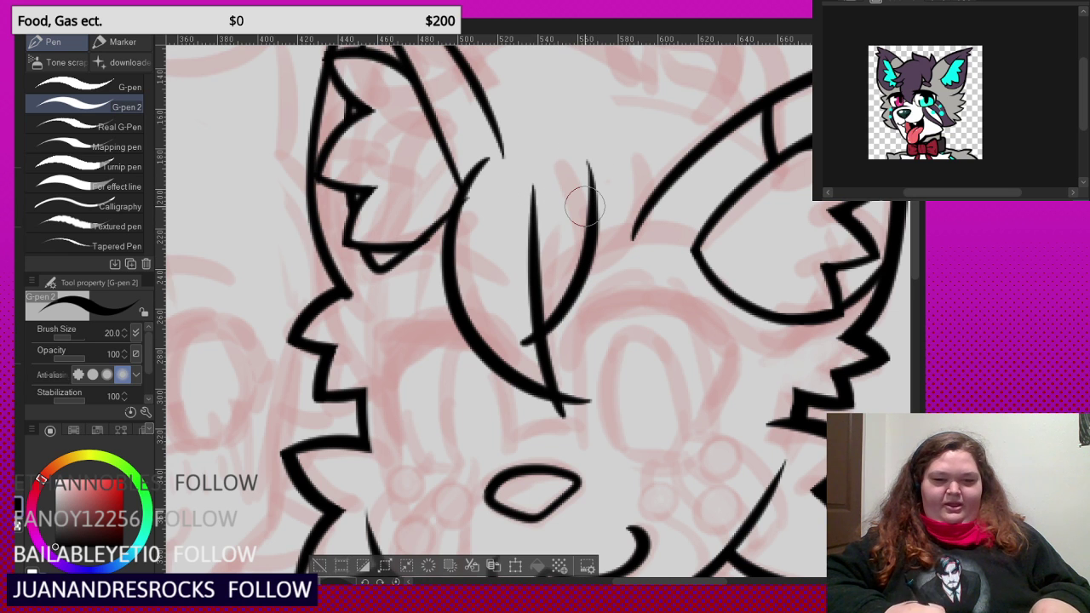
- Trim the overshooting ends where the hair strands meet and sharpen their joints with transparent color
scroll(546, 341, up, 1)
scroll(577, 336, down, 2)
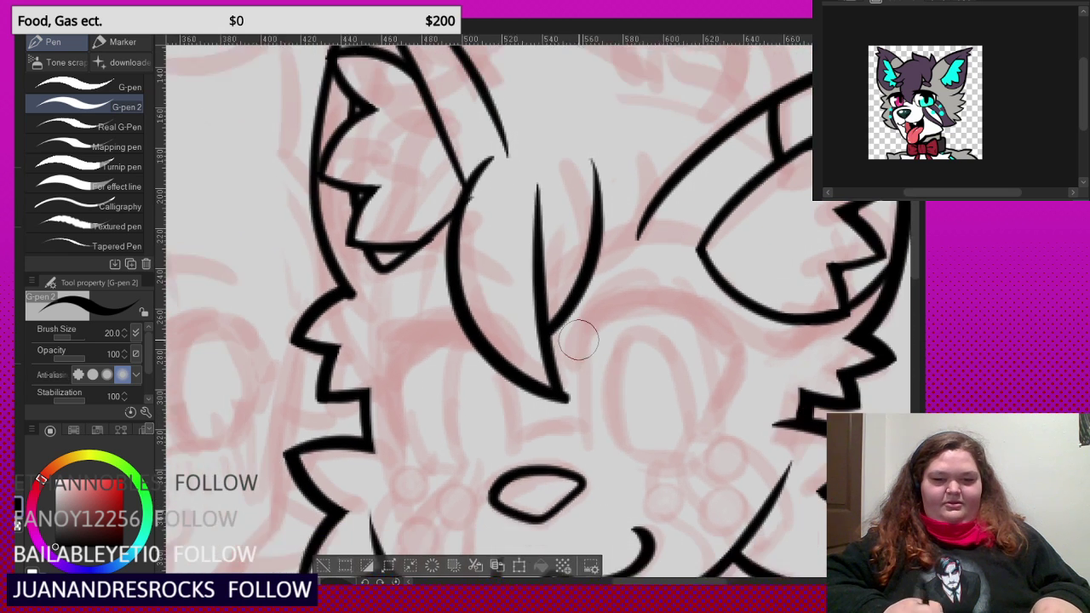
scroll(579, 340, up, 2)
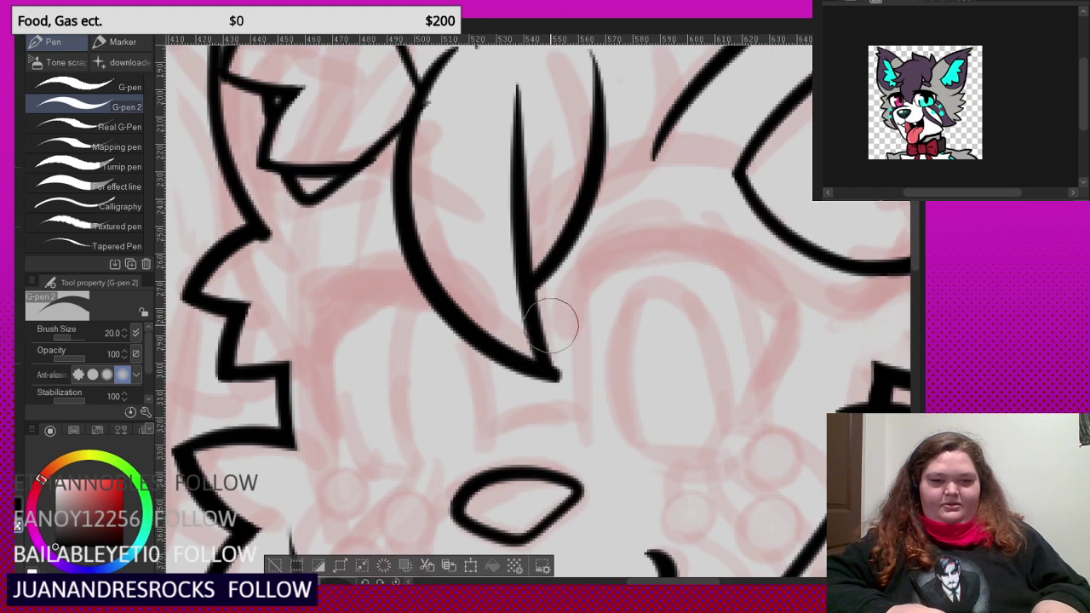
scroll(545, 375, down, 1)
scroll(569, 322, down, 3)
scroll(621, 232, up, 2)
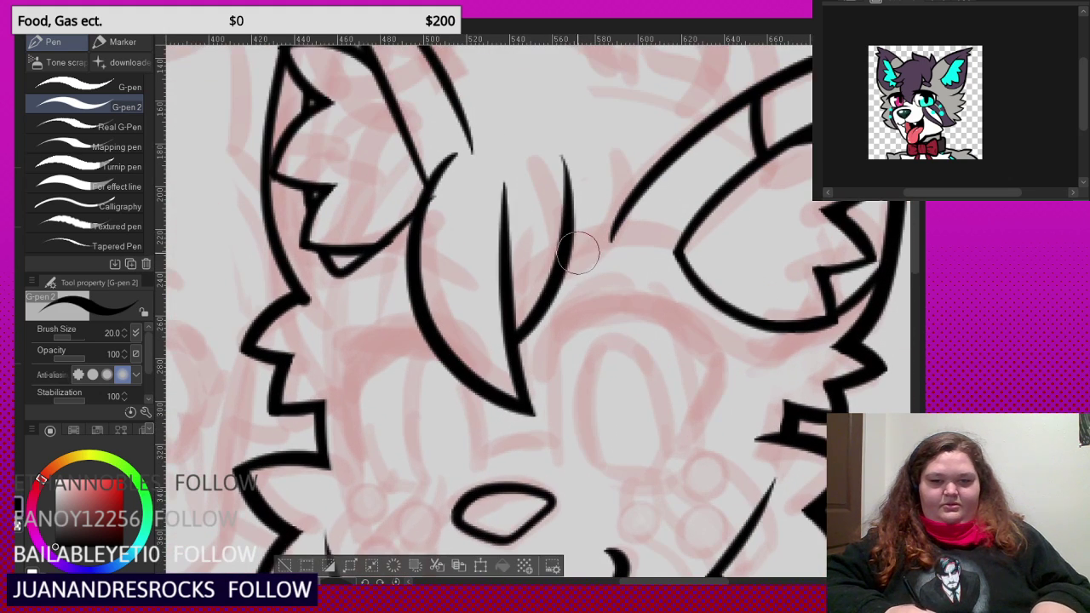
- Ink a short pointed hair tuft between the forehead strands and the right-hand ear, then erase its overshooting ends
mouse_move(549, 207)
mouse_down()
mouse_move(590, 246)
mouse_move(605, 307)
mouse_move(646, 151)
mouse_move(631, 142)
mouse_up()
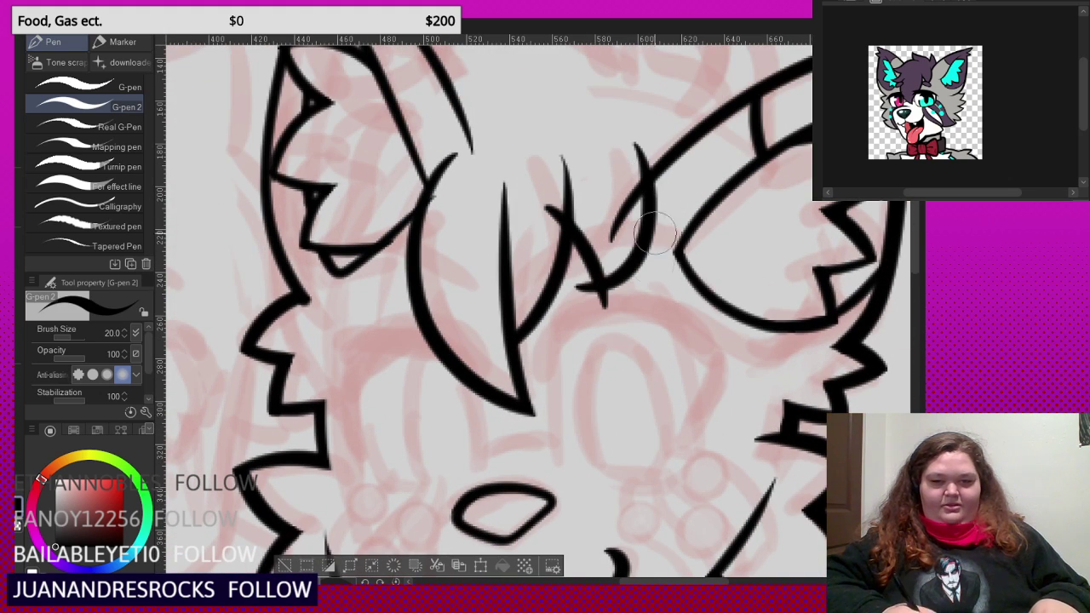
key(ctrl+z)
mouse_move(605, 288)
mouse_down()
mouse_move(651, 159)
mouse_move(634, 138)
mouse_up()
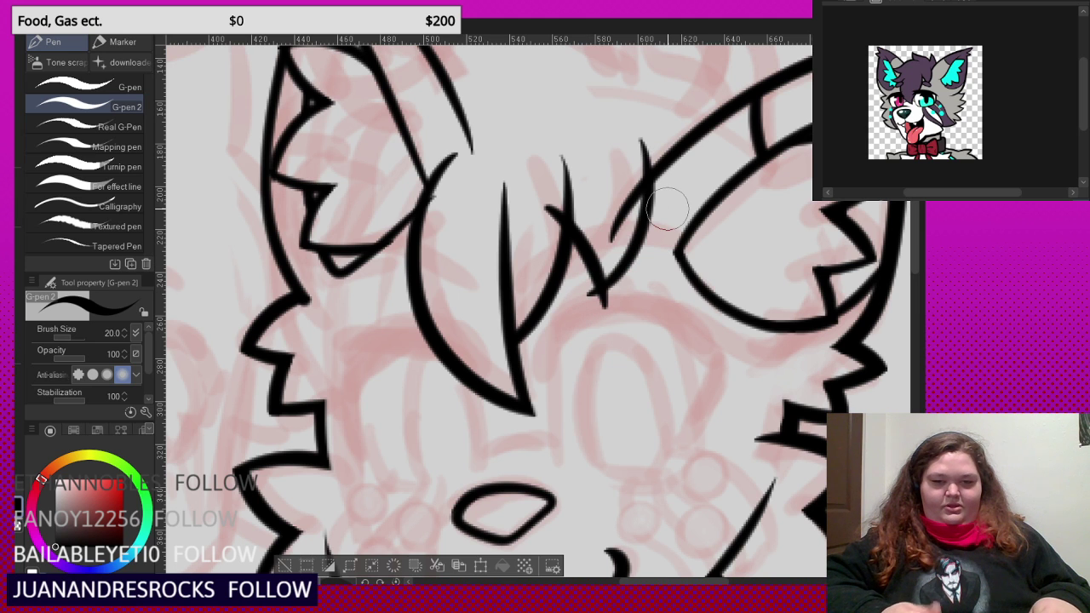
scroll(667, 207, up, 2)
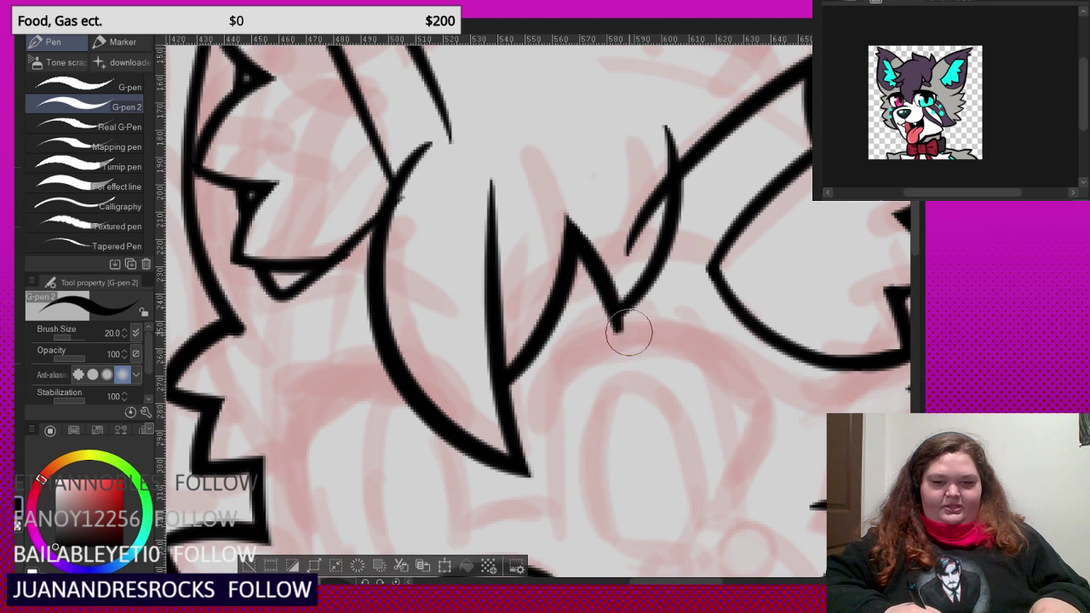
drag(671, 156, 634, 315)
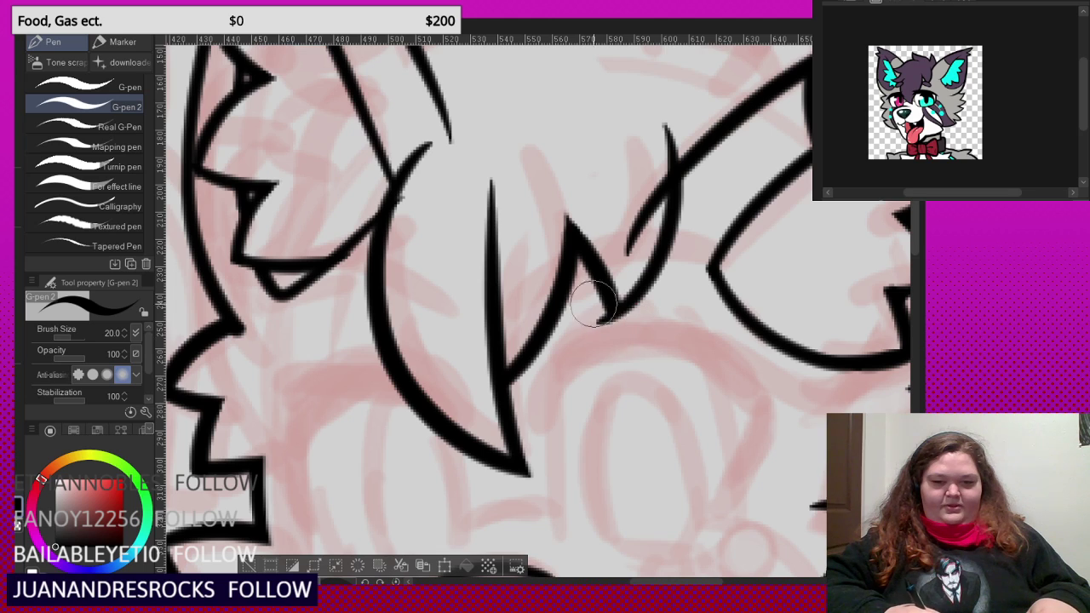
- Ink the spiky crown of the hair beside the right-hand ear, with two upward points joined by a curved line
scroll(639, 182, down, 3)
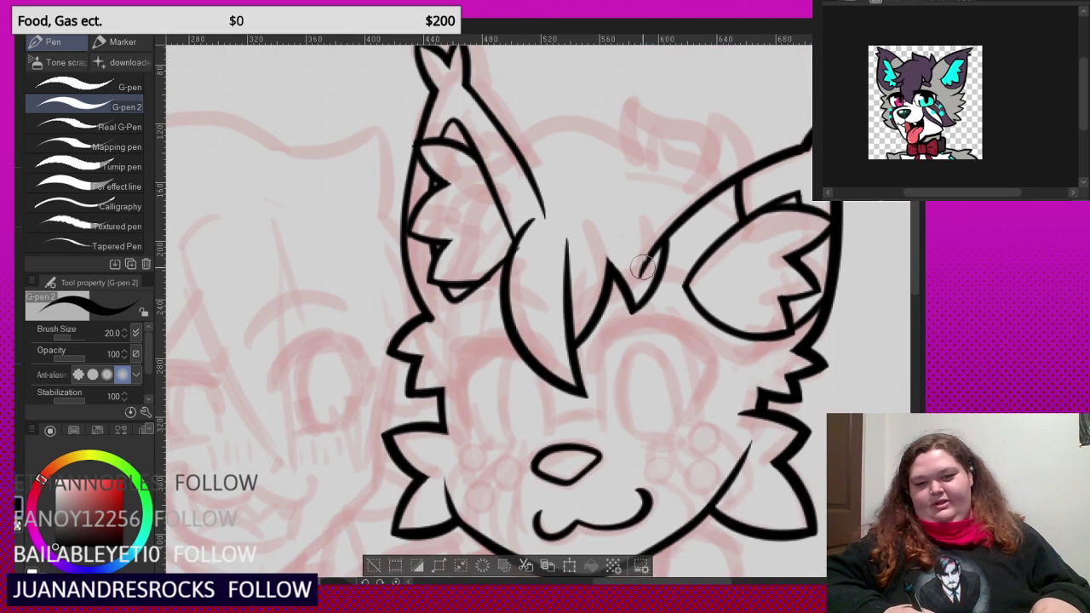
scroll(633, 259, down, 3)
scroll(497, 181, up, 3)
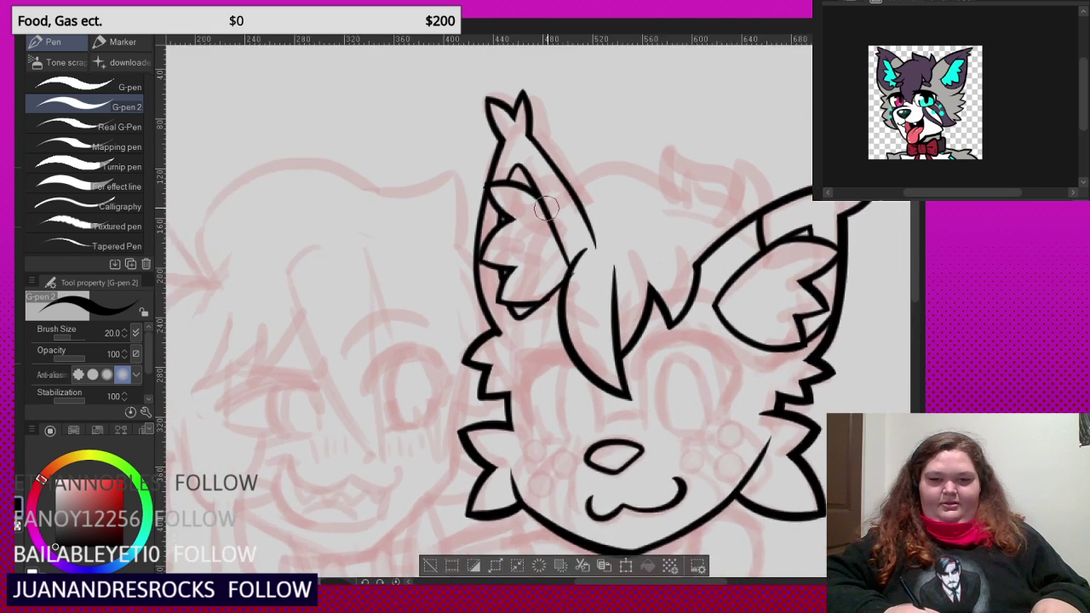
scroll(497, 181, down, 3)
scroll(583, 162, down, 2)
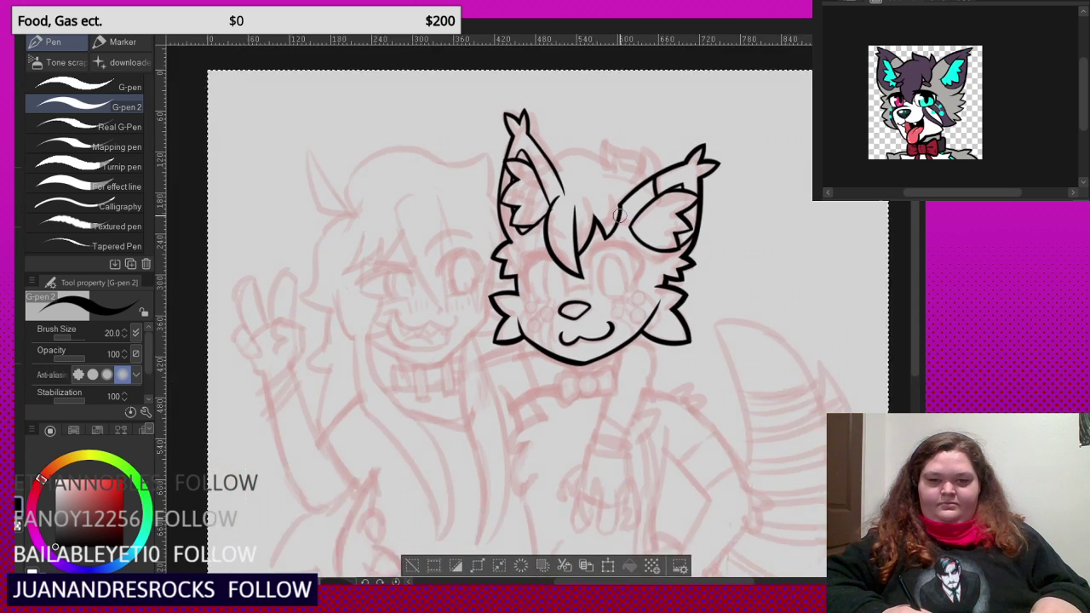
scroll(643, 185, up, 3)
scroll(643, 186, up, 3)
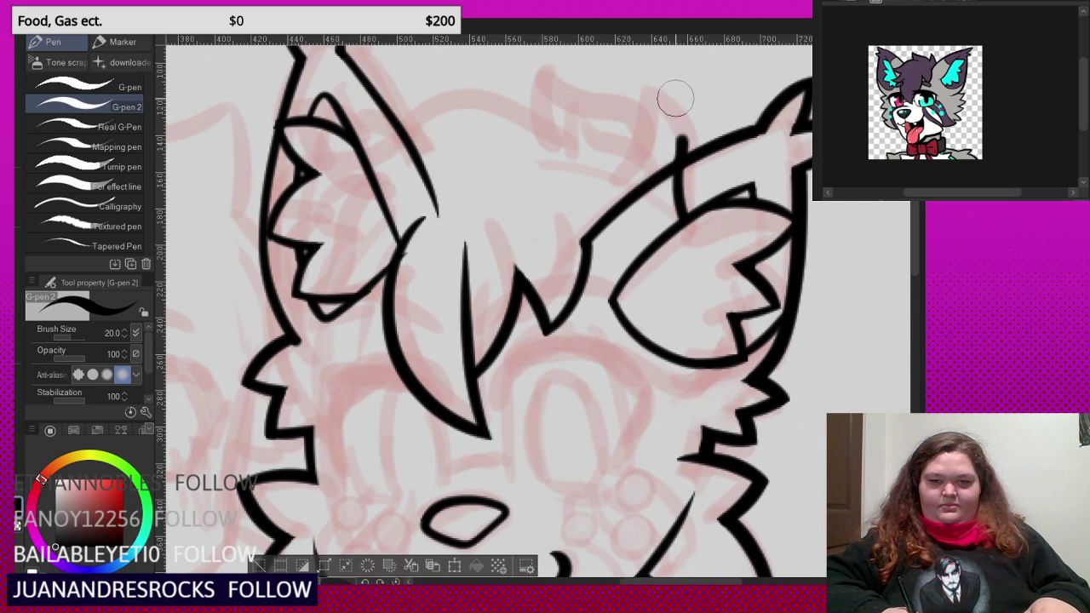
mouse_move(675, 98)
mouse_down()
mouse_move(639, 67)
mouse_move(621, 98)
mouse_move(627, 162)
mouse_move(609, 200)
mouse_move(631, 183)
mouse_move(619, 147)
mouse_move(515, 113)
mouse_move(487, 64)
mouse_up()
scroll(622, 136, down, 2)
scroll(646, 106, up, 3)
scroll(616, 175, down, 2)
scroll(633, 181, up, 2)
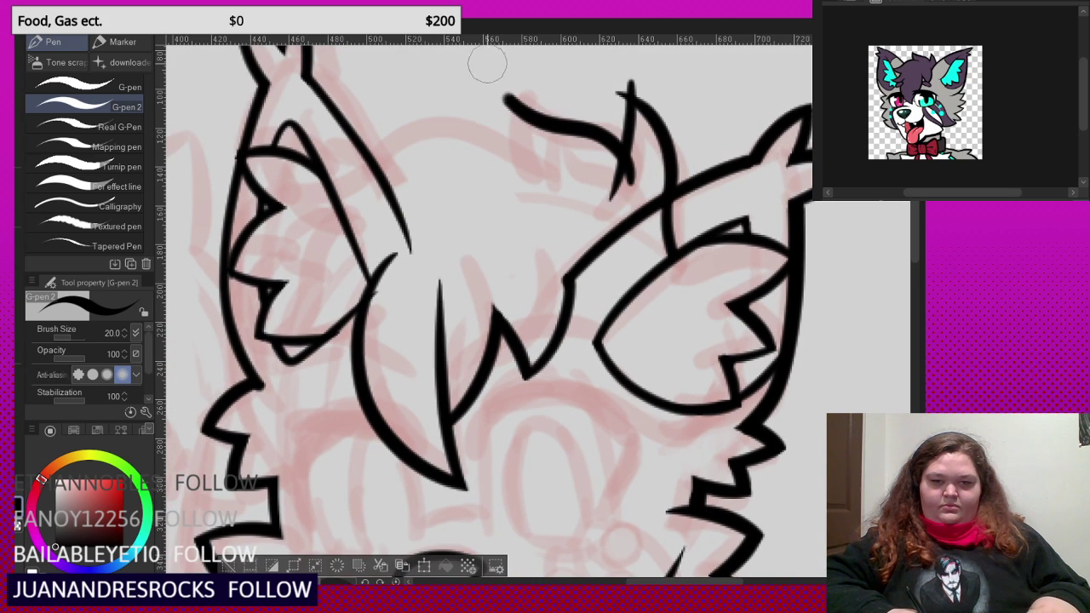
scroll(511, 183, down, 2)
scroll(547, 122, up, 2)
mouse_move(521, 107)
mouse_down()
mouse_move(519, 220)
mouse_move(549, 248)
mouse_up()
scroll(535, 124, up, 2)
- Trim the overshooting ends at the crown's hair points and the notch between them with transparent color
key(c)
mouse_move(538, 114)
mouse_down()
mouse_move(528, 97)
mouse_move(514, 102)
mouse_up()
scroll(736, 138, up, 3)
drag(748, 138, 713, 163)
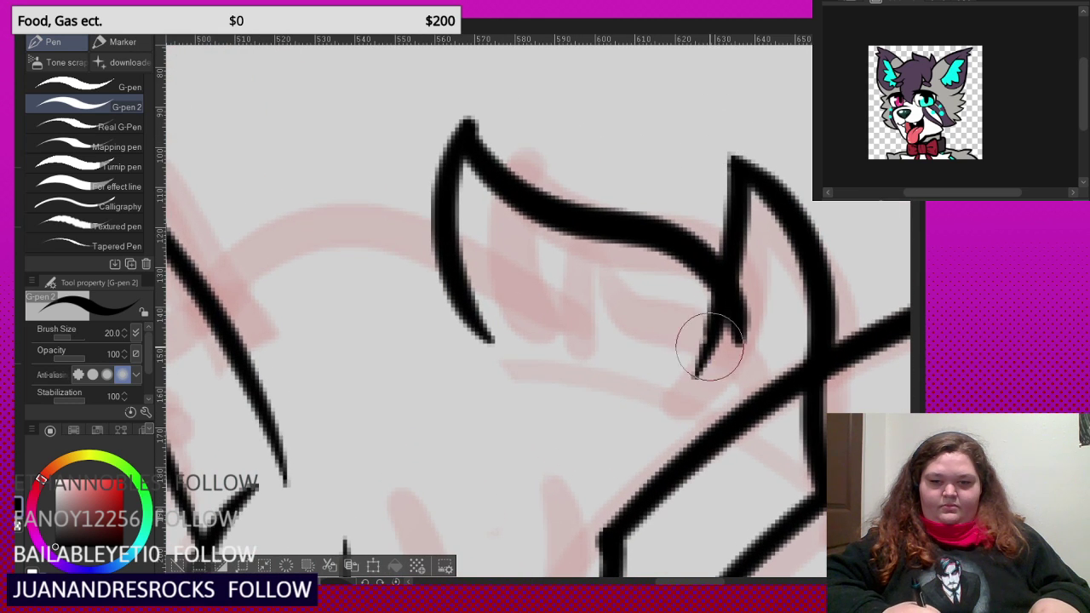
drag(710, 346, 746, 316)
scroll(699, 251, down, 2)
scroll(677, 204, down, 3)
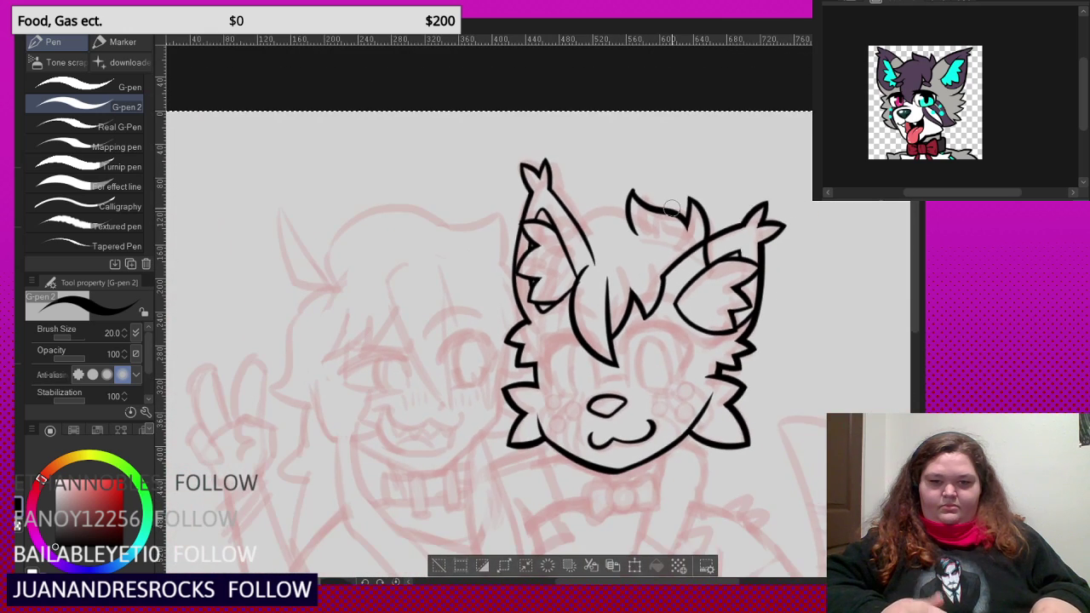
- Ink the hair's top outline from the crown spike over the left-hand ear, ending in a pointed side tuft
scroll(645, 232, up, 2)
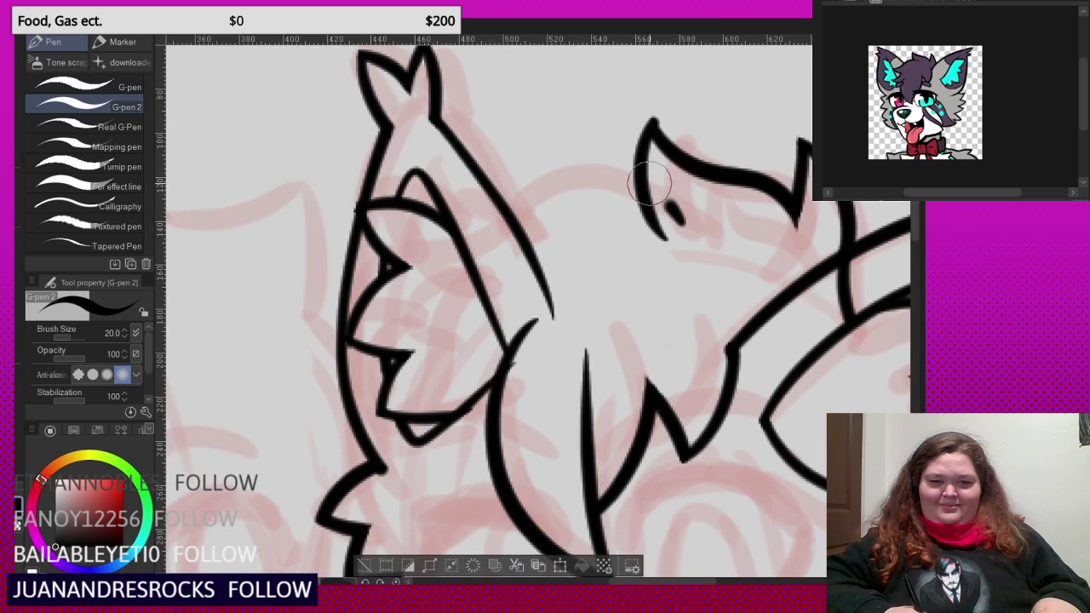
mouse_move(649, 183)
mouse_down()
mouse_move(571, 165)
mouse_move(472, 240)
mouse_move(421, 263)
mouse_move(401, 252)
mouse_move(521, 292)
mouse_up()
scroll(543, 200, down, 3)
scroll(479, 238, up, 1)
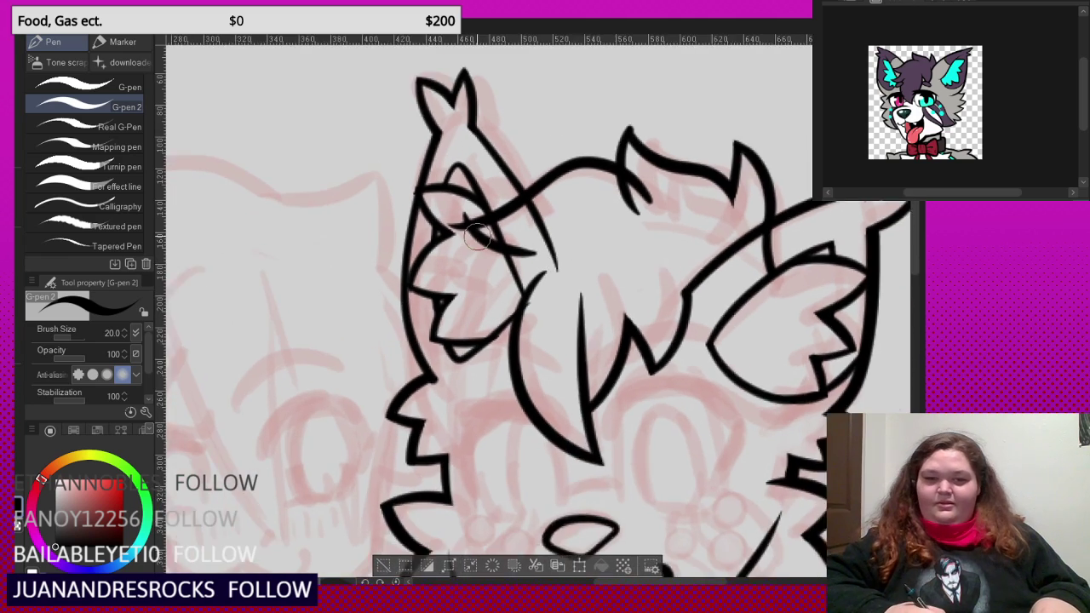
scroll(473, 231, up, 1)
scroll(511, 205, down, 3)
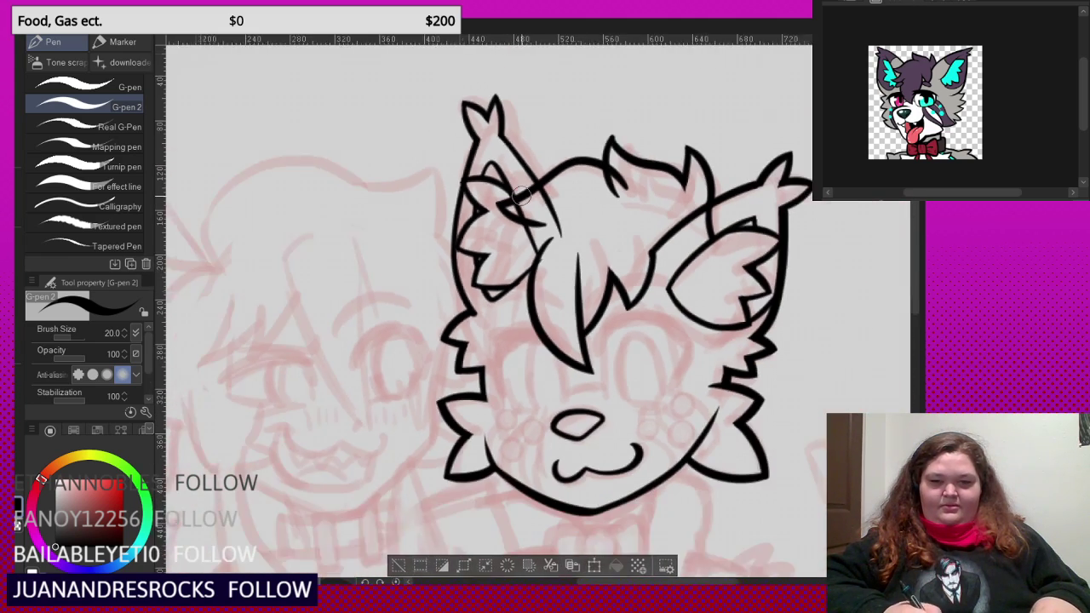
scroll(521, 196, down, 1)
scroll(508, 235, up, 3)
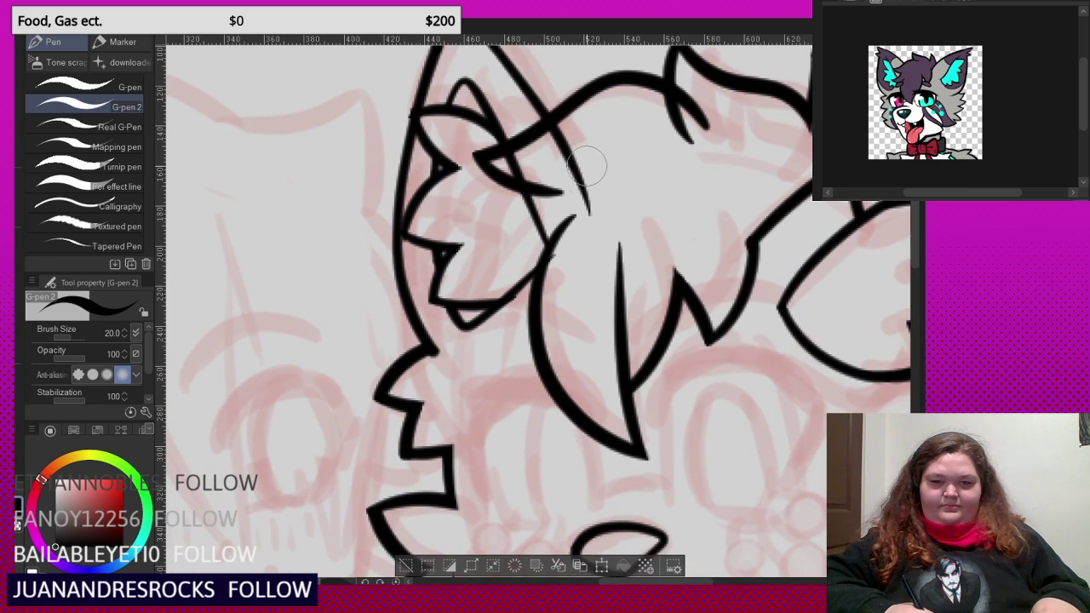
- Ink a second, longer pointed side lock below the first tuft, curving over the left-hand ear to the forehead strand
mouse_move(578, 156)
mouse_down()
mouse_move(510, 201)
mouse_move(491, 269)
mouse_move(468, 294)
mouse_move(449, 296)
mouse_move(513, 332)
mouse_move(580, 317)
mouse_up()
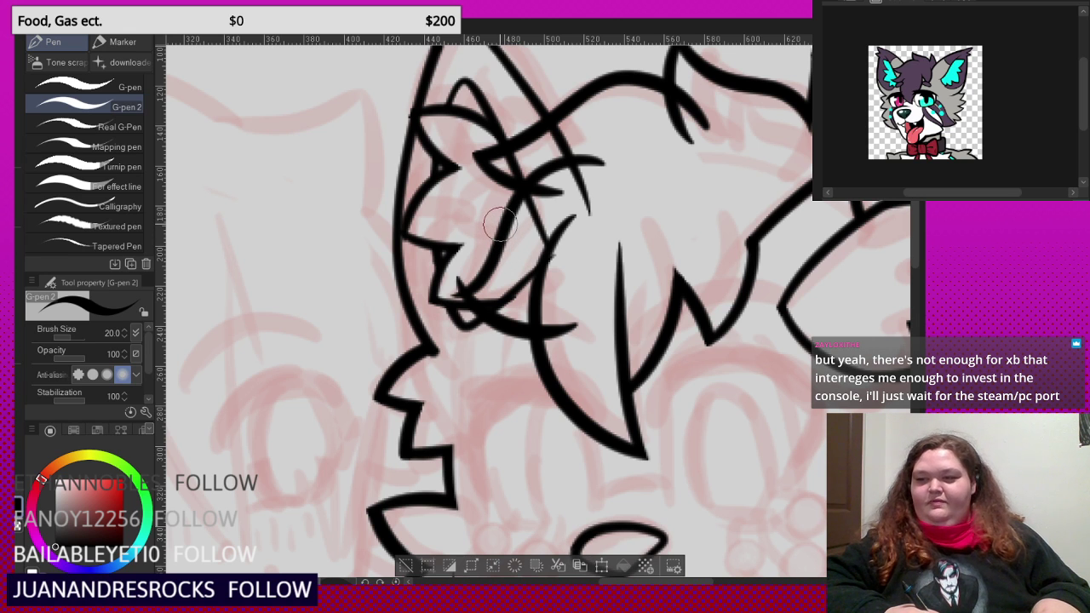
- Erase the left-hand ear lines crossing the side lock and the lock's overshooting end past the forehead strand
scroll(492, 226, up, 3)
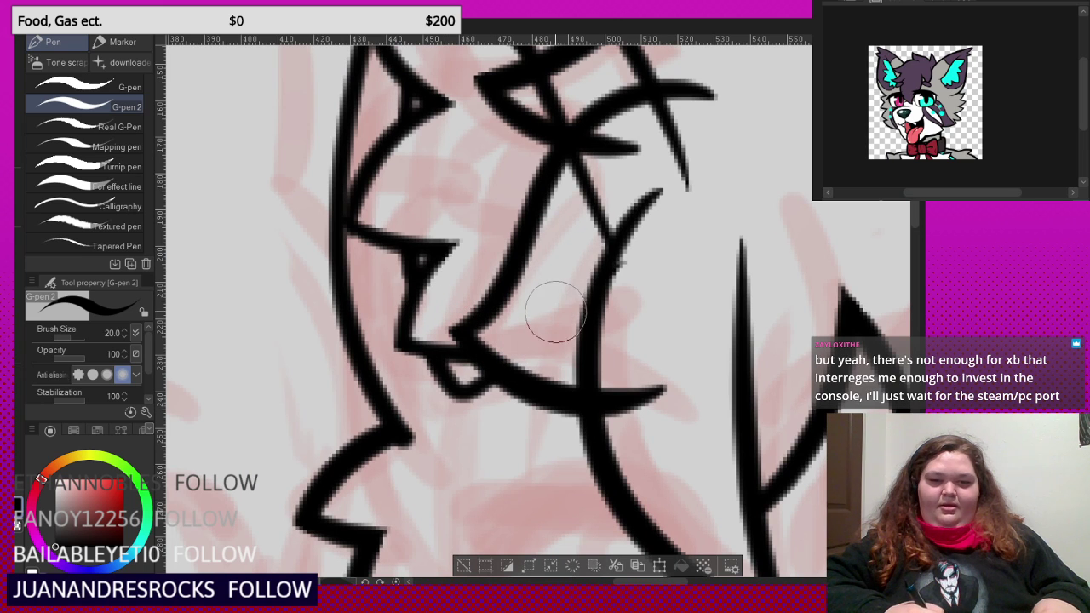
key(ctrl+z)
key(ctrl+z)
key(ctrl+z)
key(ctrl+z)
key(ctrl+z)
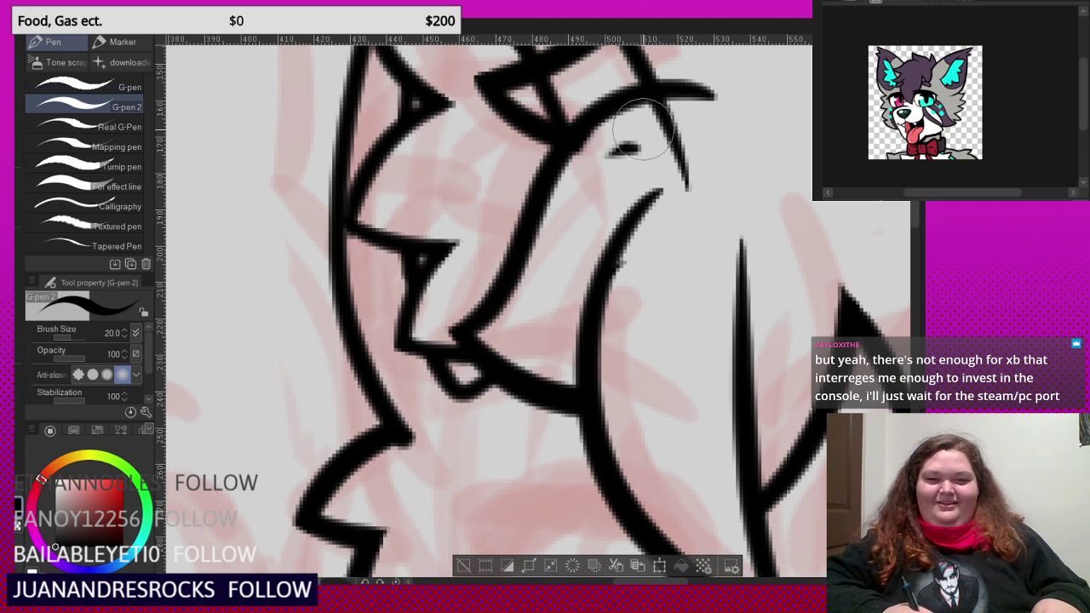
scroll(563, 281, down, 2)
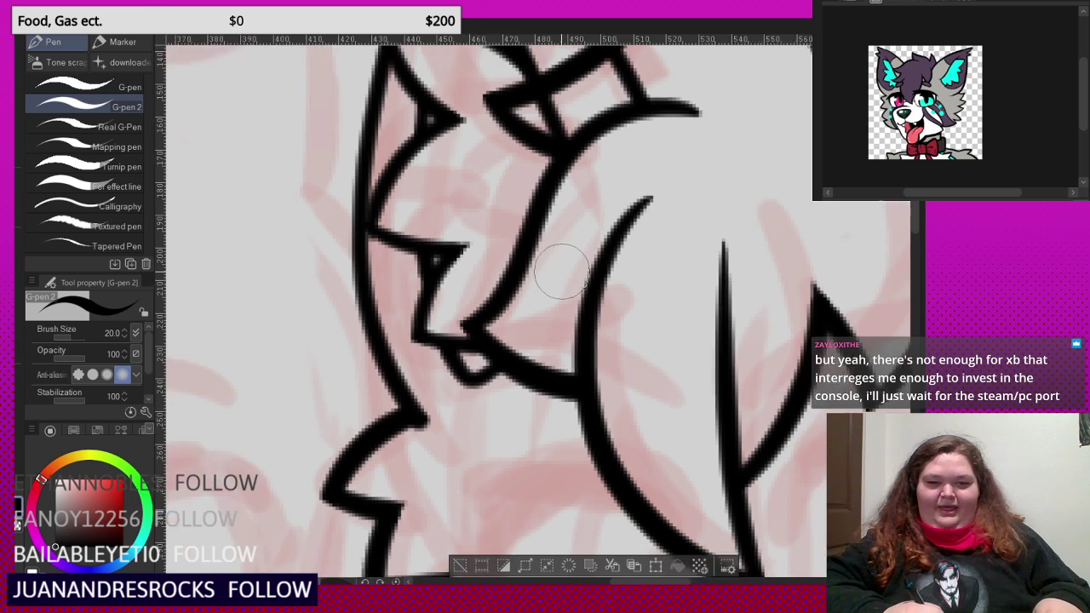
- Clean up the joint between the two side locks and erase the crown spike's overshooting end inside the hair
drag(550, 142, 562, 162)
drag(611, 122, 644, 114)
scroll(645, 113, down, 2)
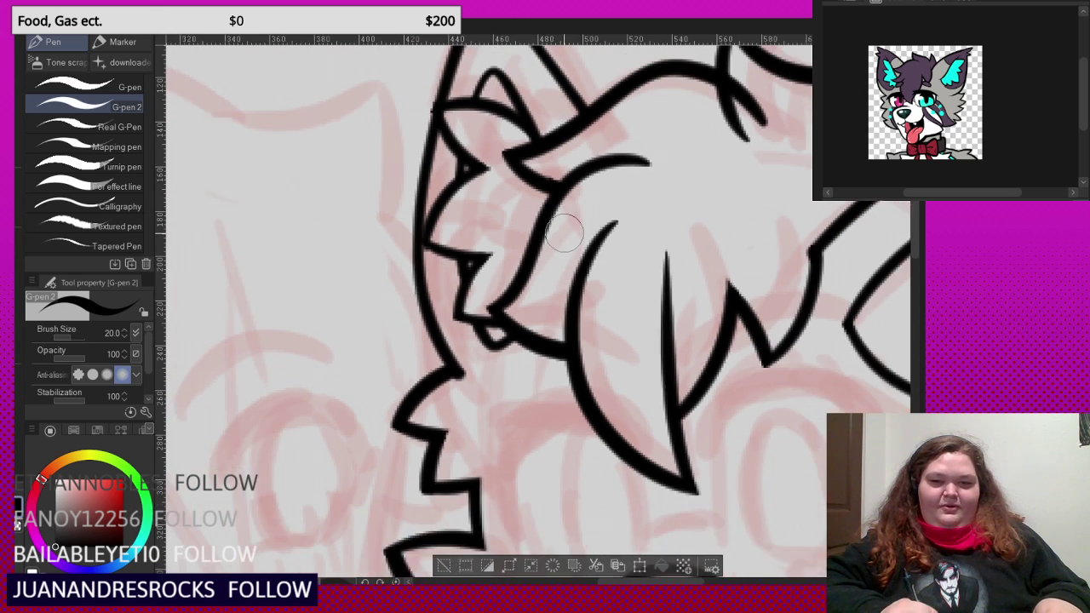
drag(736, 98, 750, 153)
scroll(637, 176, down, 5)
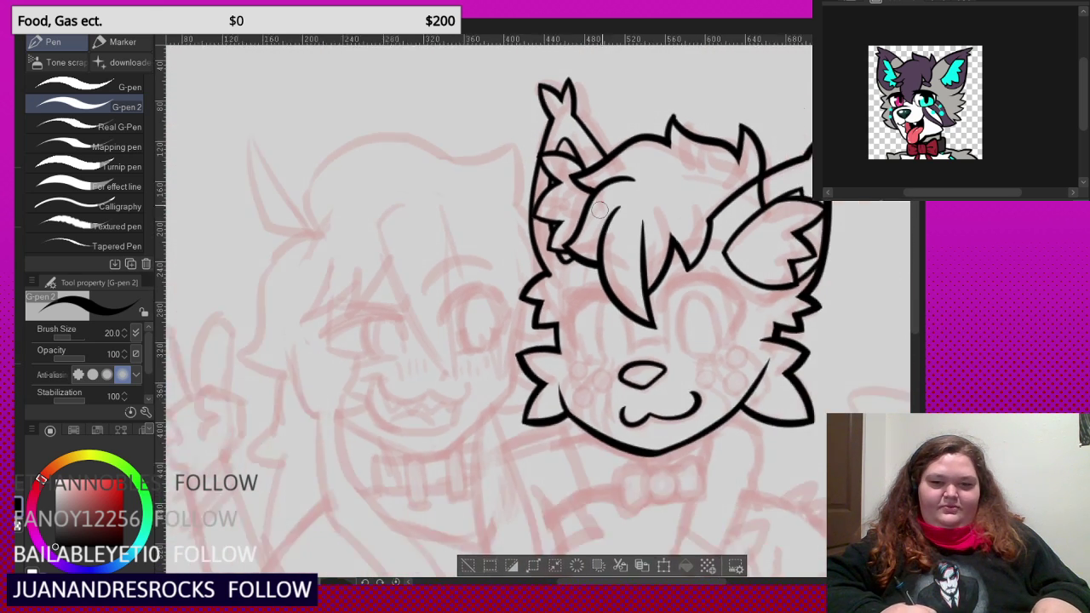
scroll(635, 276, up, 4)
key(ctrl+z)
key(ctrl+y)
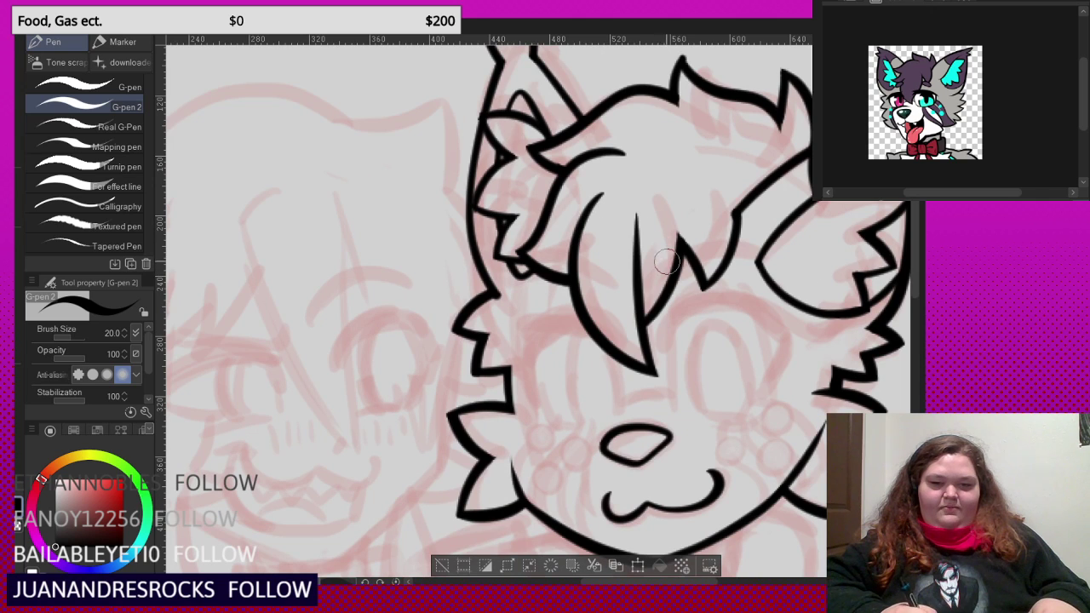
- Ink the missing inner-ear curves of the left-hand ear, above the side tuft and below the lower fur tufts
scroll(603, 200, down, 1)
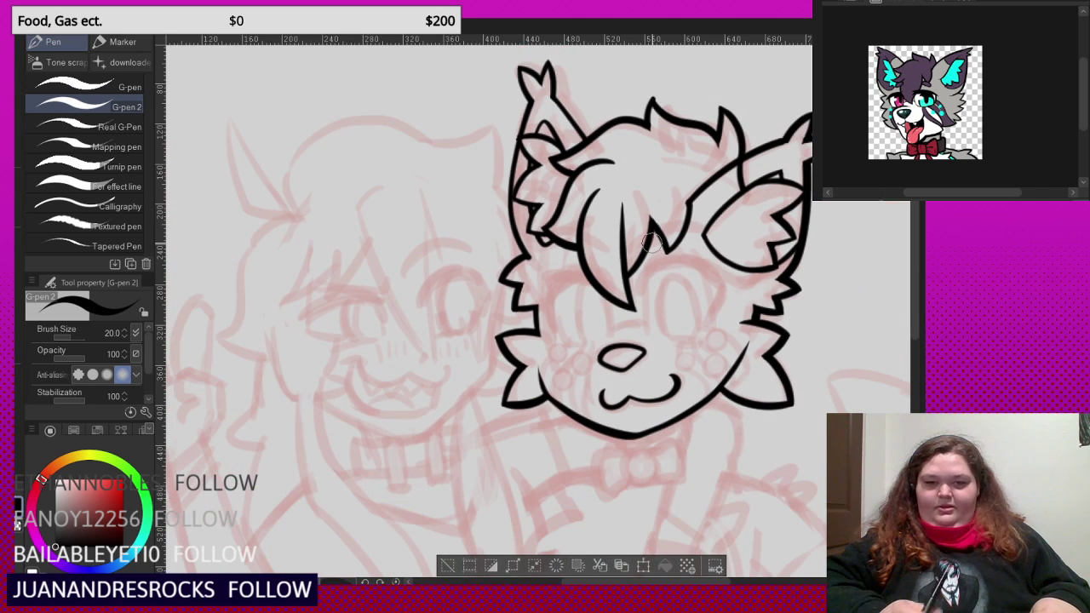
scroll(537, 202, down, 1)
scroll(588, 195, up, 3)
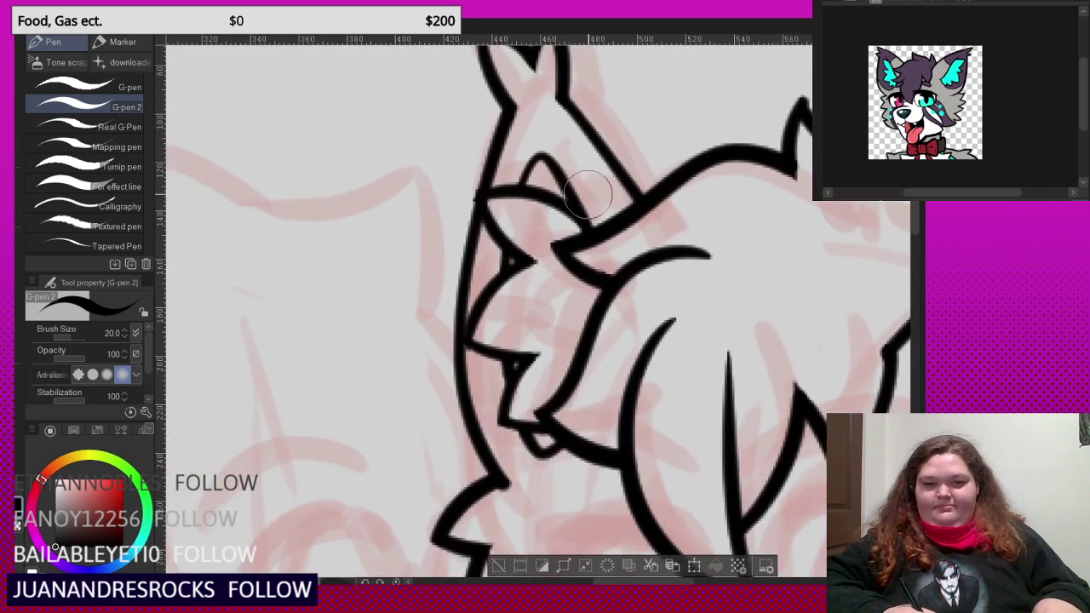
drag(619, 195, 640, 205)
scroll(549, 198, down, 3)
scroll(538, 351, up, 3)
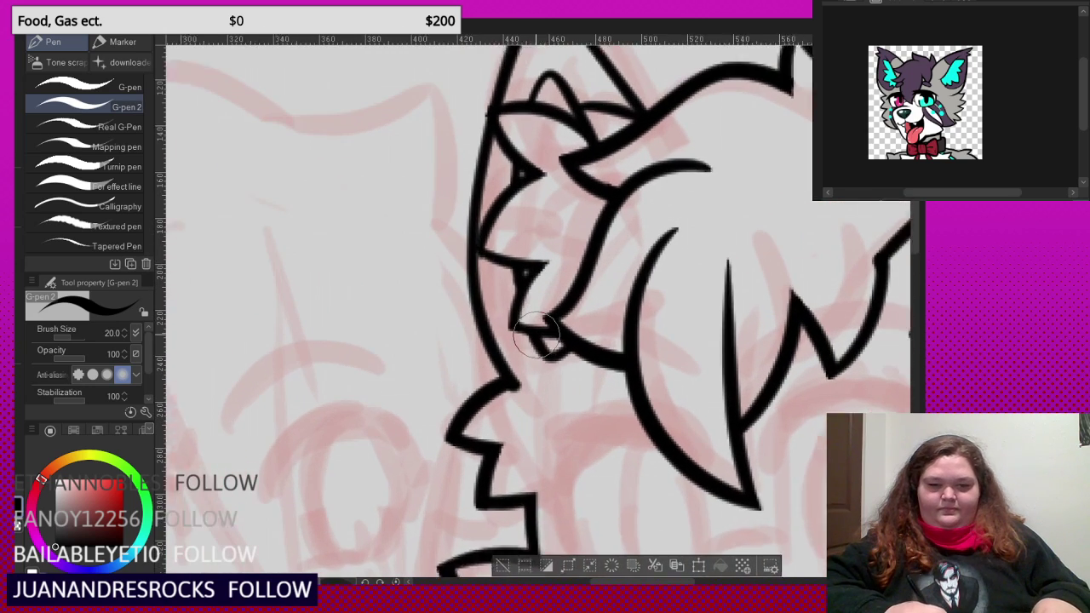
mouse_move(549, 357)
mouse_down()
mouse_move(519, 346)
mouse_move(478, 296)
mouse_move(468, 263)
mouse_up()
scroll(471, 180, down, 4)
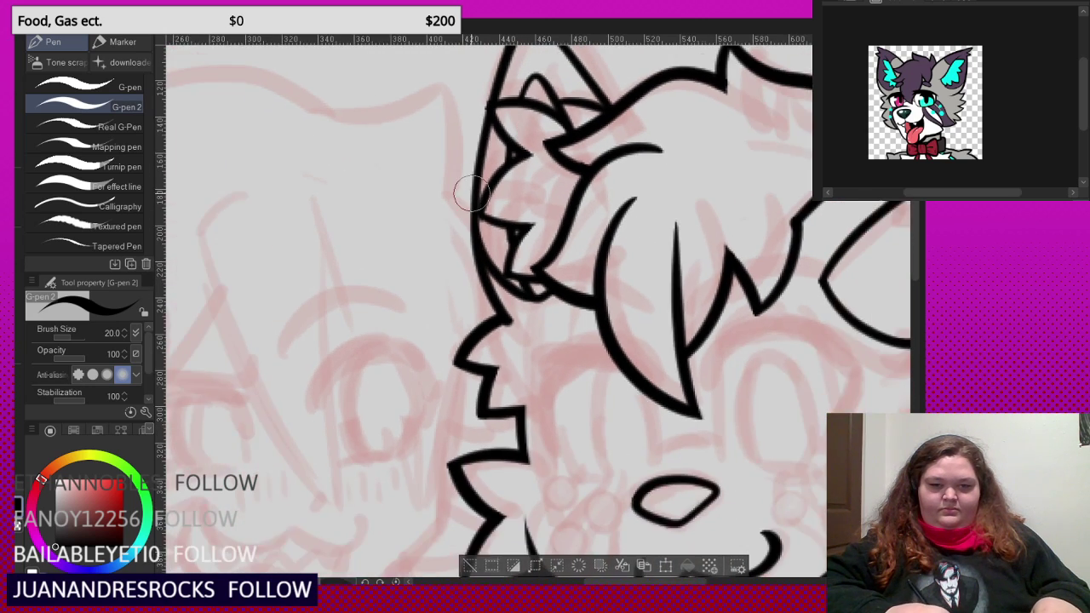
- Ink a thin, slightly curved lower lid line for the right-hand eye above the nose
scroll(459, 182, down, 2)
scroll(500, 214, down, 1)
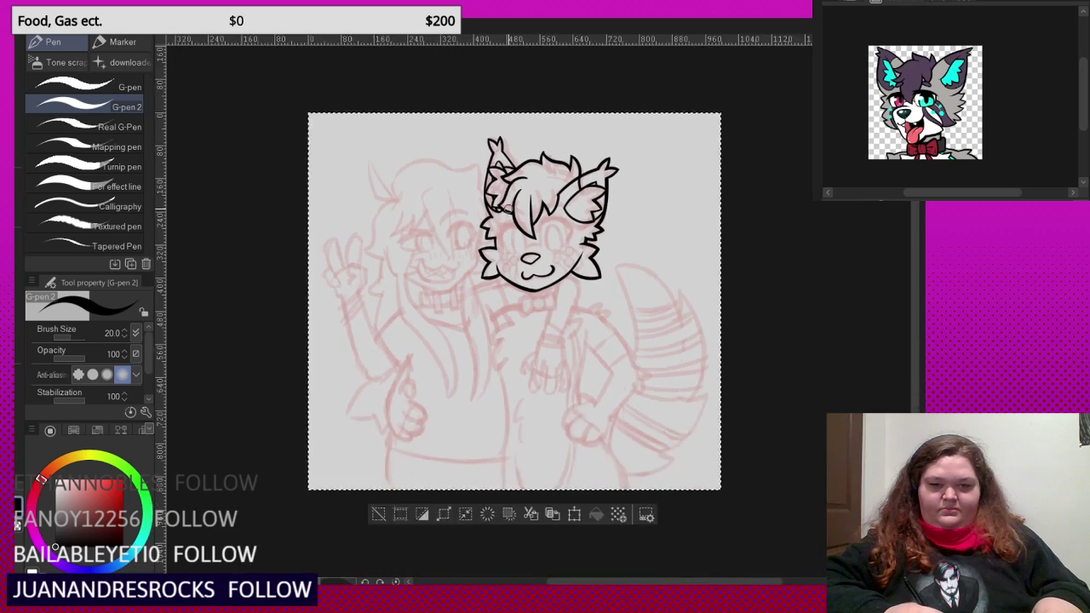
scroll(530, 235, up, 1)
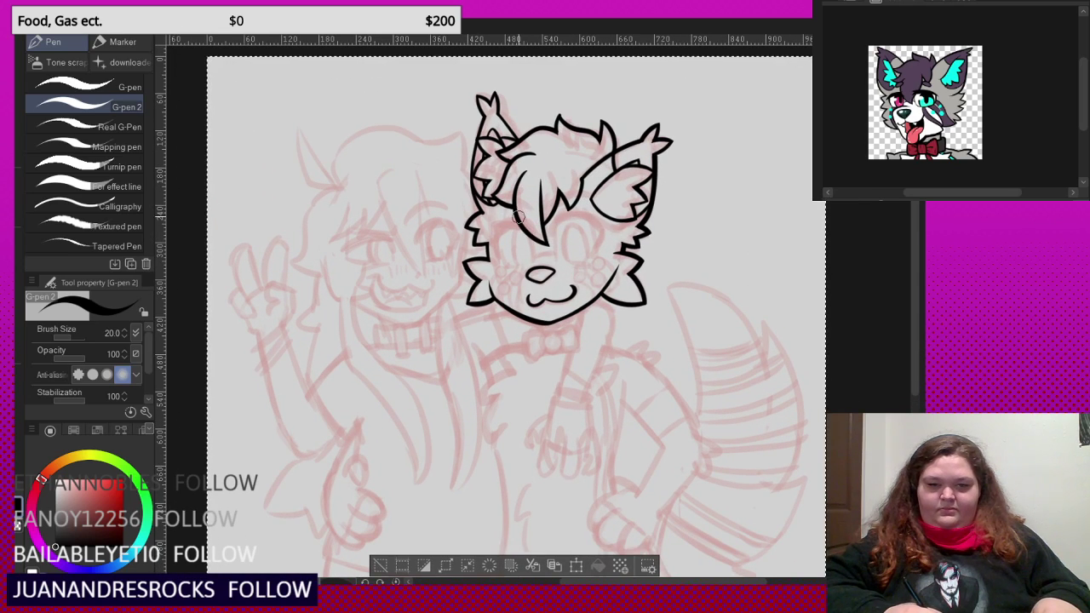
scroll(523, 219, up, 4)
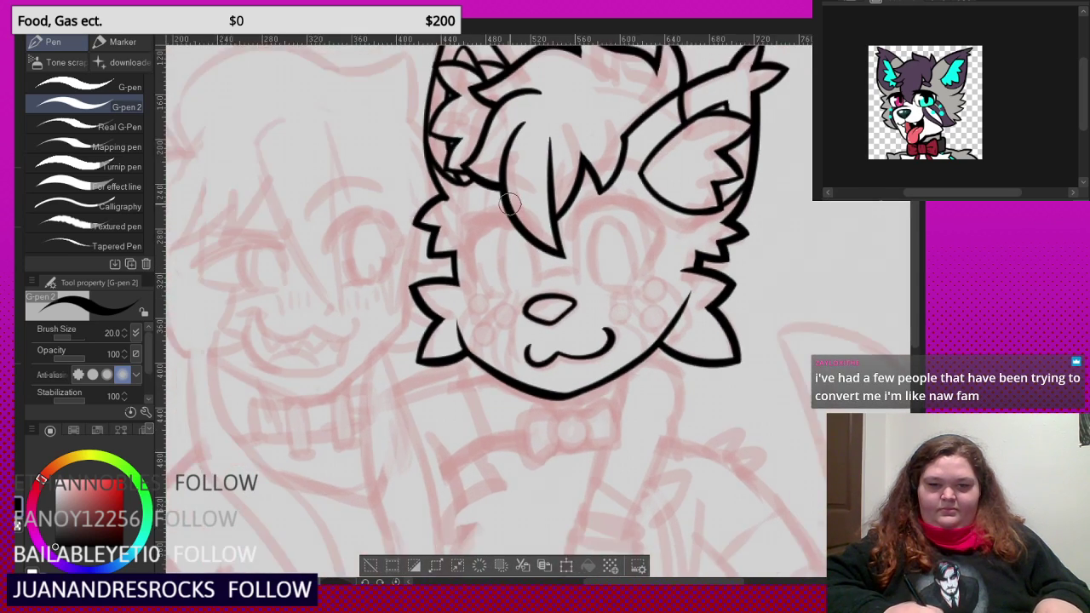
scroll(546, 274, up, 2)
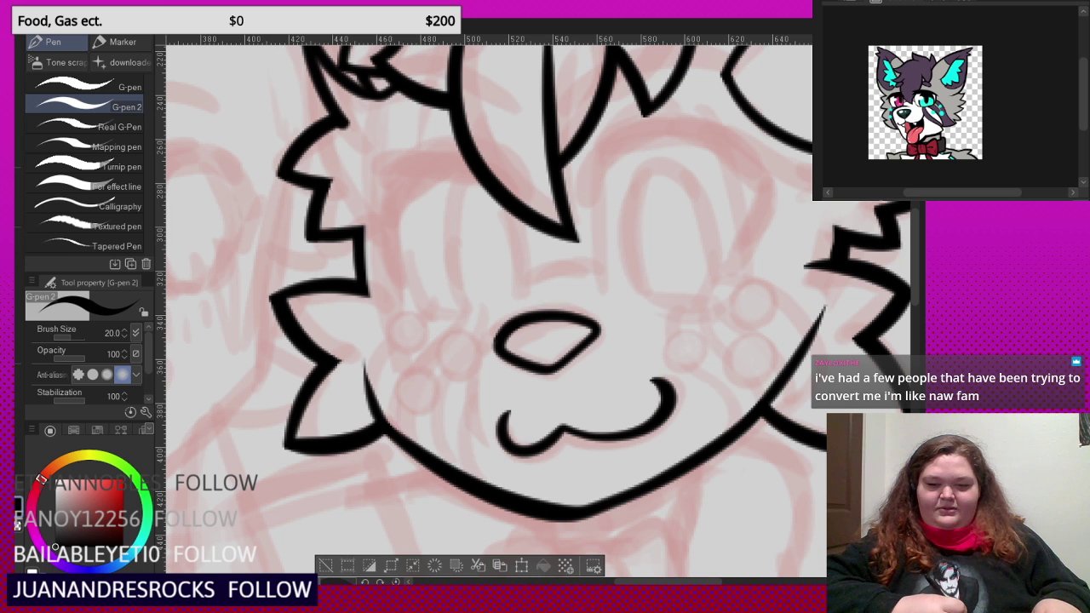
scroll(612, 276, down, 2)
scroll(608, 233, up, 3)
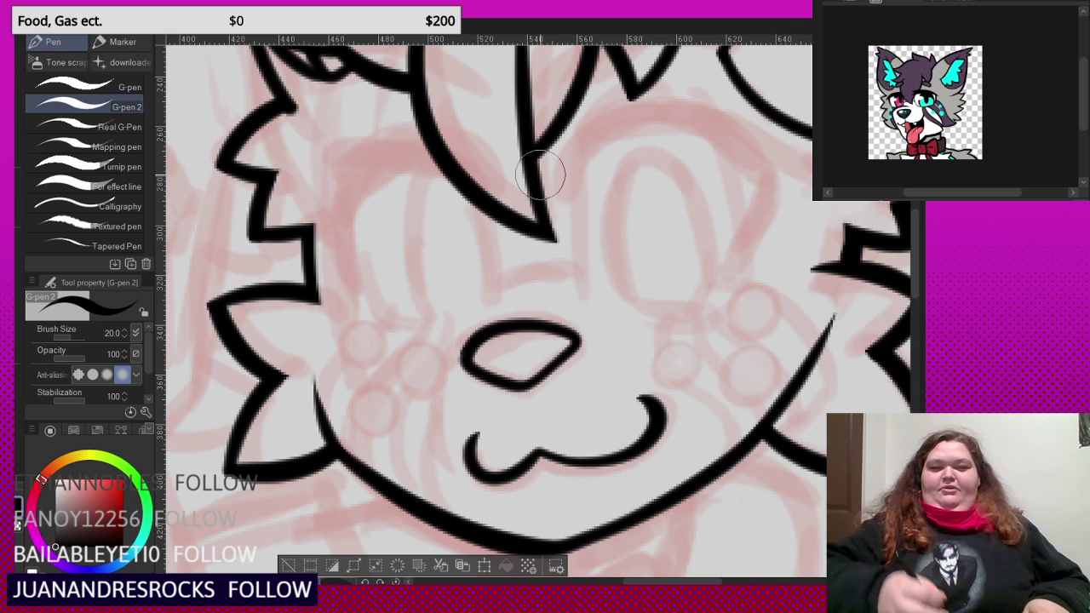
drag(567, 302, 746, 298)
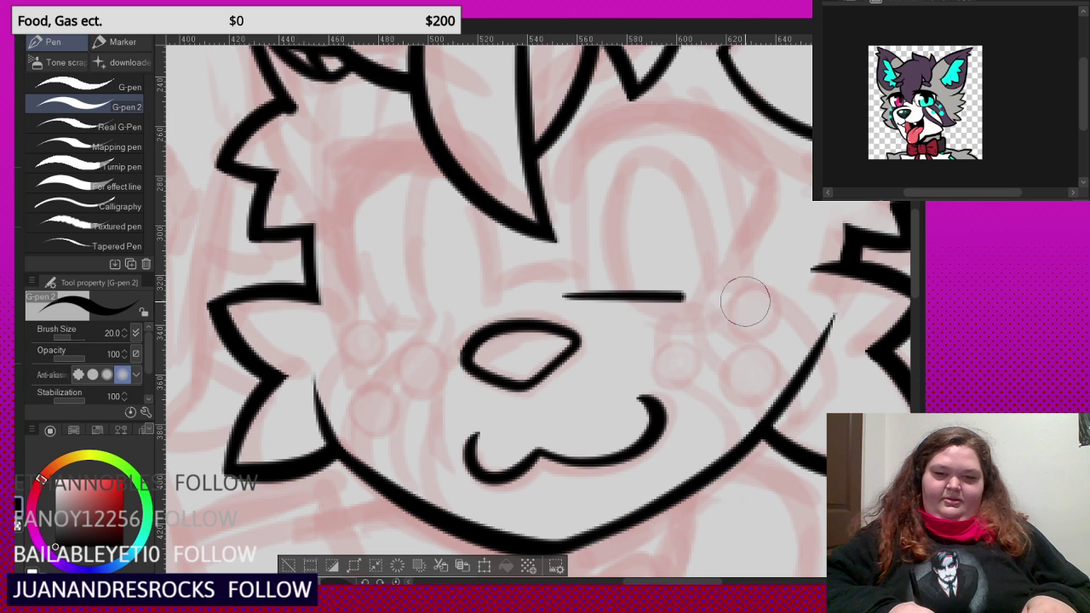
key(ctrl+z)
mouse_move(560, 302)
mouse_down()
mouse_move(665, 300)
mouse_move(744, 315)
mouse_up()
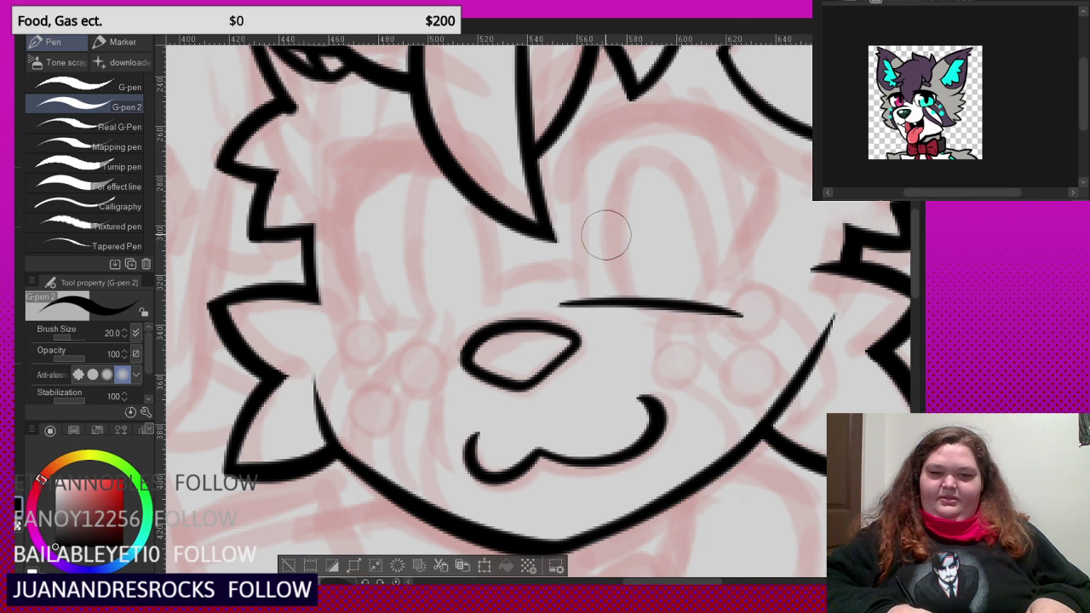
scroll(607, 235, up, 1)
mouse_move(587, 348)
mouse_down()
mouse_move(565, 222)
mouse_move(566, 112)
mouse_up()
key(ctrl+z)
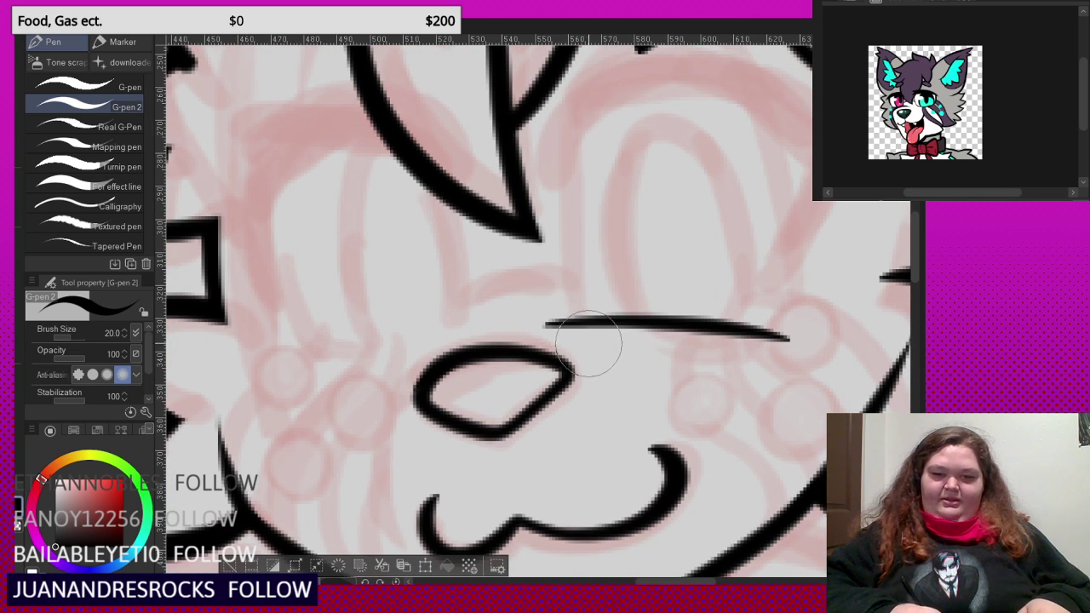
mouse_move(588, 343)
mouse_down()
mouse_move(566, 156)
mouse_move(579, 96)
mouse_move(671, 75)
mouse_move(770, 116)
mouse_move(797, 147)
mouse_up()
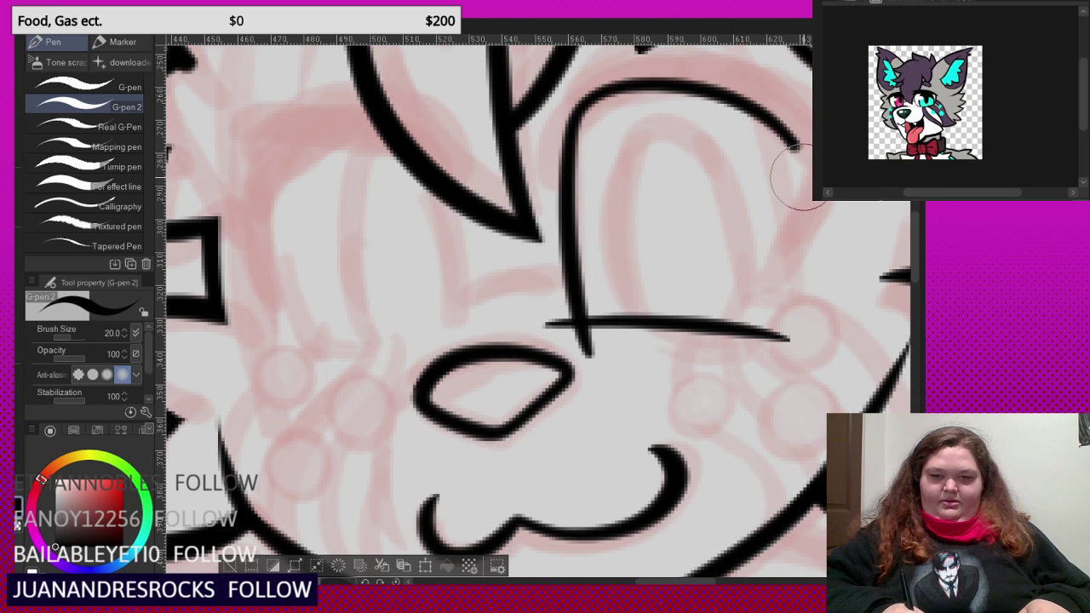
key(ctrl+z)
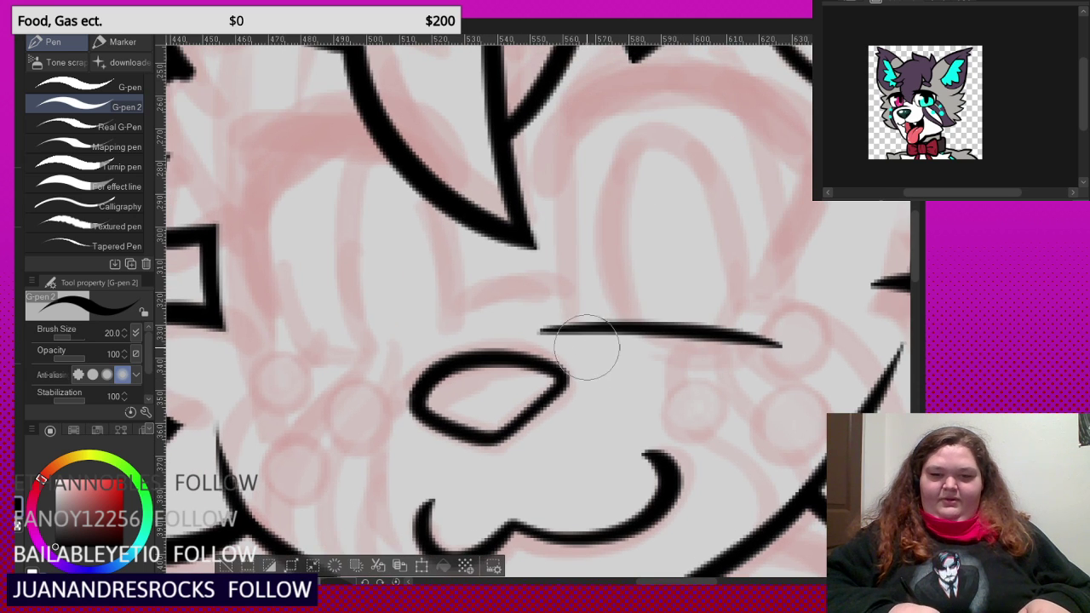
- Ink the right-hand eye's rounded outline up from the lower lid and back down, erasing its ends below the lid line
mouse_move(587, 353)
mouse_down()
mouse_move(557, 214)
mouse_move(564, 141)
mouse_move(596, 106)
mouse_move(727, 95)
mouse_move(810, 158)
mouse_move(804, 226)
mouse_up()
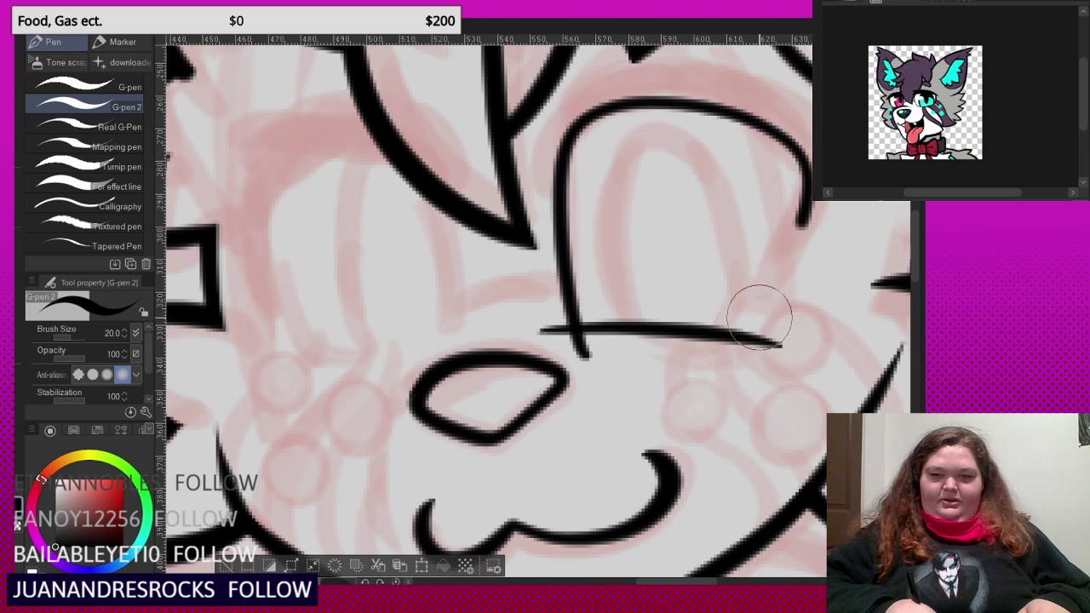
drag(759, 316, 699, 366)
scroll(611, 302, down, 3)
scroll(579, 204, up, 2)
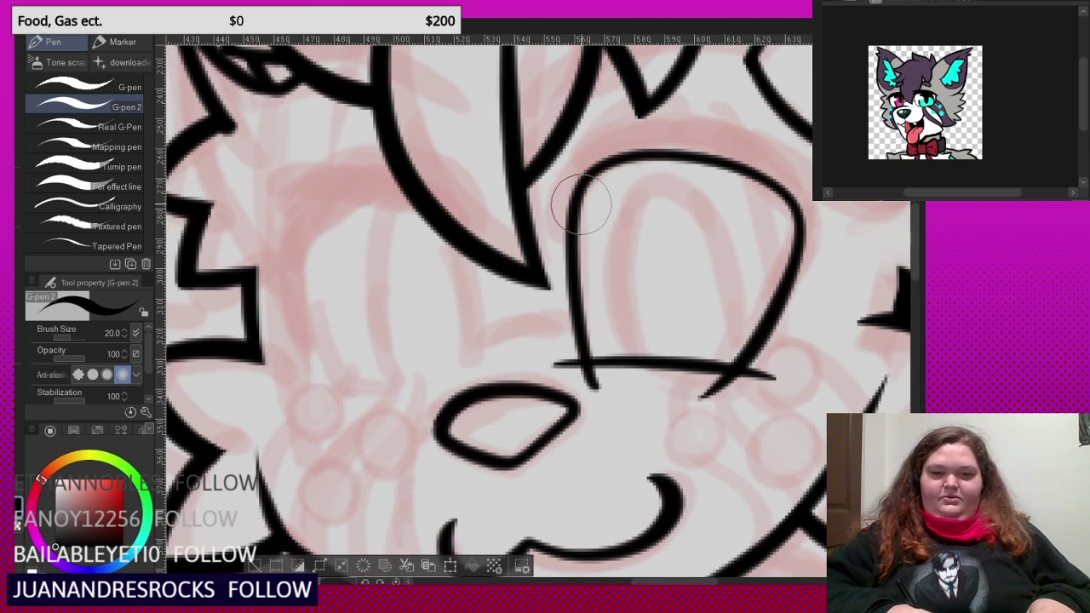
mouse_move(582, 376)
mouse_down()
mouse_move(756, 398)
mouse_move(739, 397)
mouse_up()
scroll(587, 194, down, 1)
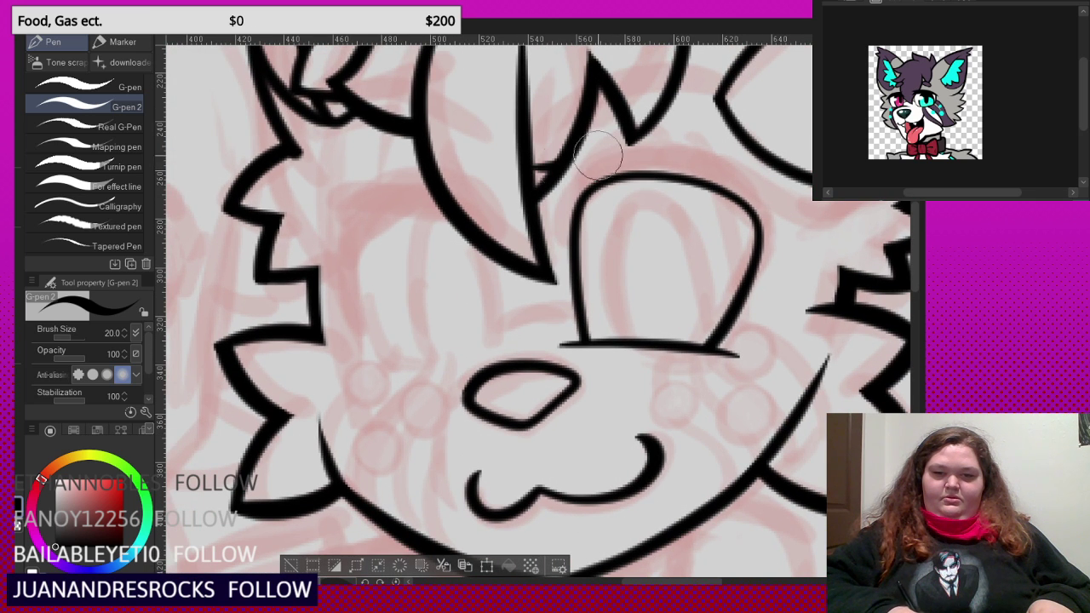
mouse_move(598, 156)
mouse_down()
mouse_move(722, 158)
mouse_move(810, 239)
mouse_up()
key(ctrl+z)
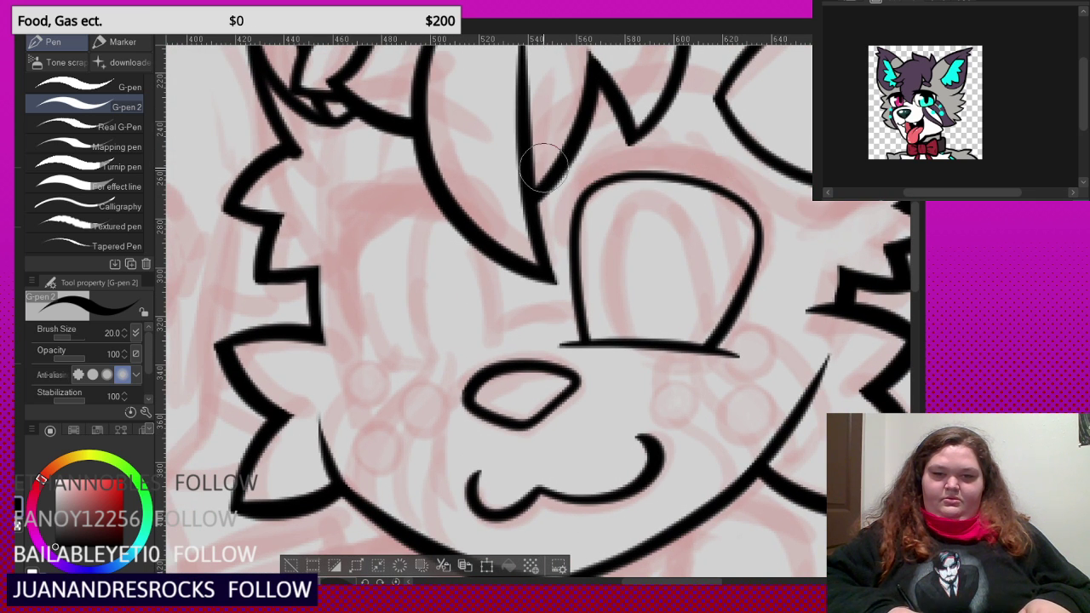
mouse_move(543, 166)
mouse_down()
mouse_move(655, 141)
mouse_move(778, 198)
mouse_move(792, 241)
mouse_move(700, 356)
mouse_up()
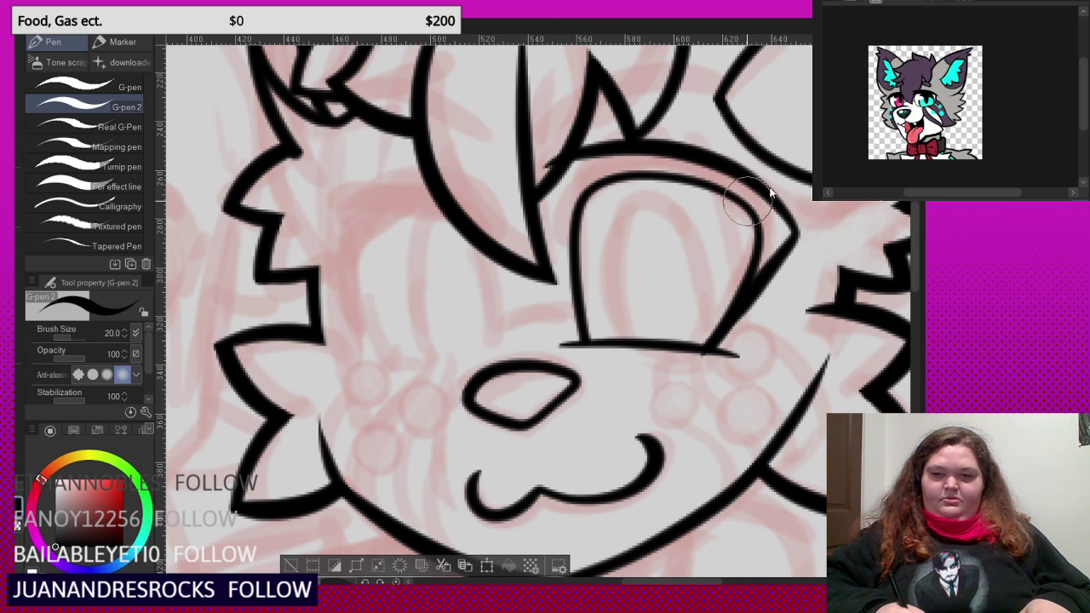
key(ctrl+z)
- Ink the right-hand eye's outer lash contour from the forehead strand over the eye to the lower lid's outer end
mouse_move(538, 179)
mouse_down()
mouse_move(703, 143)
mouse_move(775, 193)
mouse_move(798, 232)
mouse_move(707, 355)
mouse_up()
scroll(720, 288, down, 2)
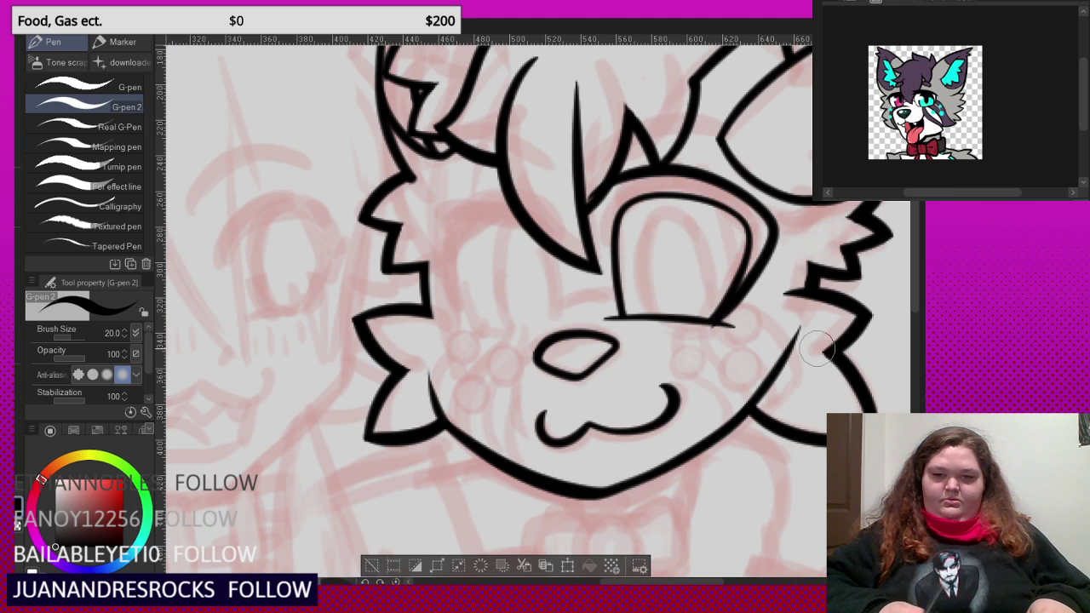
scroll(721, 332, up, 2)
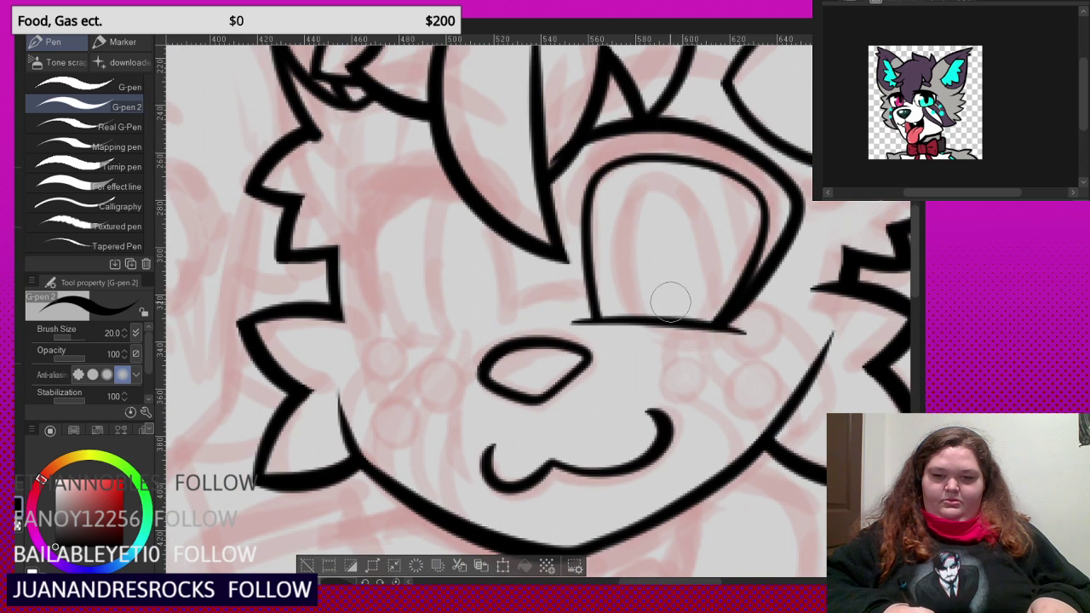
scroll(671, 302, down, 4)
scroll(643, 238, up, 4)
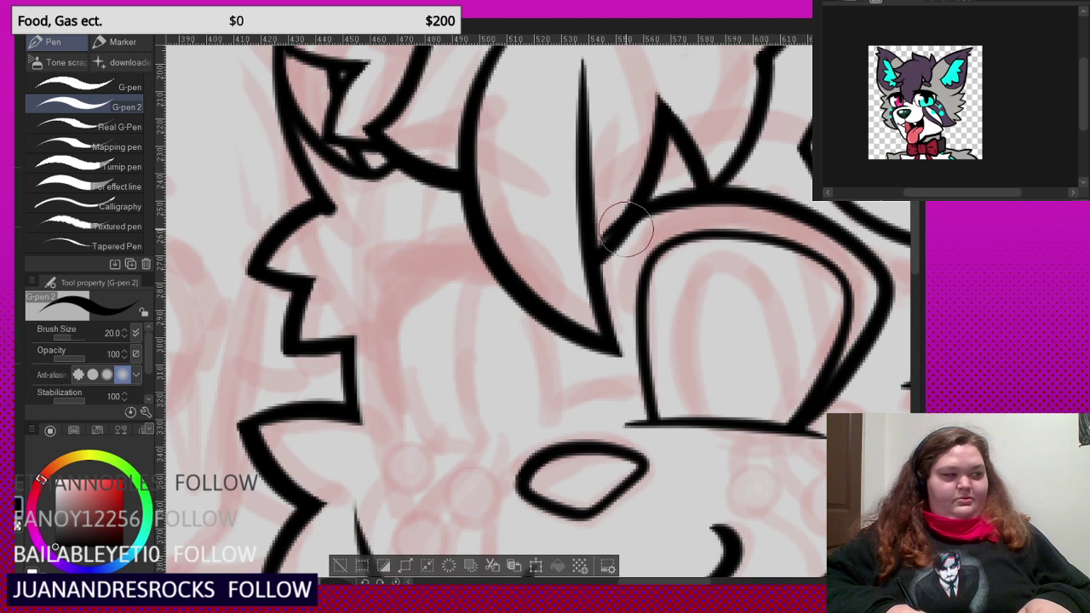
- Add short lash spikes at the right-hand eye's inner corner and fill the upper lash band solid black
drag(630, 246, 560, 261)
mouse_move(643, 232)
mouse_down()
mouse_move(602, 287)
mouse_move(641, 273)
mouse_up()
scroll(630, 266, down, 2)
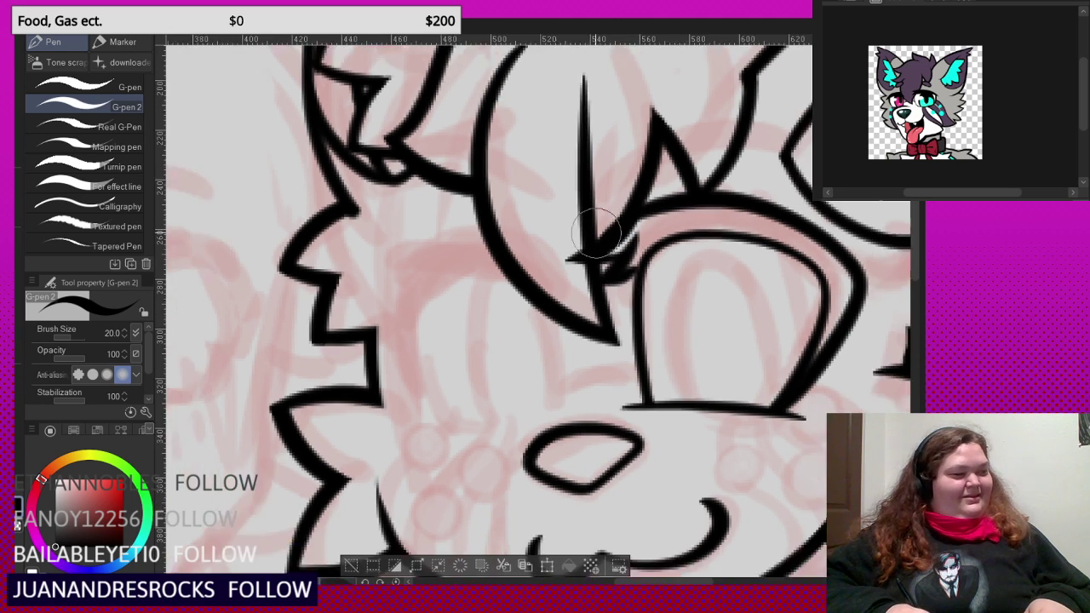
scroll(609, 262, up, 2)
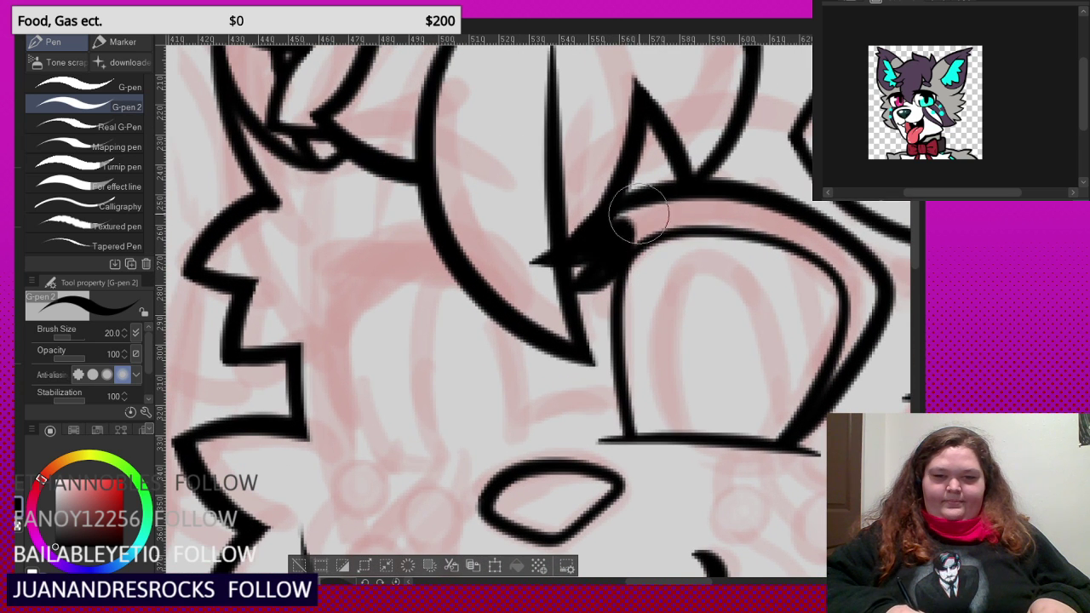
mouse_move(676, 212)
mouse_down()
mouse_move(623, 222)
mouse_move(714, 209)
mouse_move(642, 194)
mouse_move(576, 200)
mouse_move(705, 214)
mouse_move(624, 218)
mouse_move(648, 219)
mouse_move(716, 202)
mouse_move(820, 260)
mouse_move(841, 303)
mouse_move(813, 360)
mouse_move(825, 275)
mouse_up()
scroll(577, 201, down, 2)
scroll(624, 218, up, 2)
scroll(652, 190, down, 5)
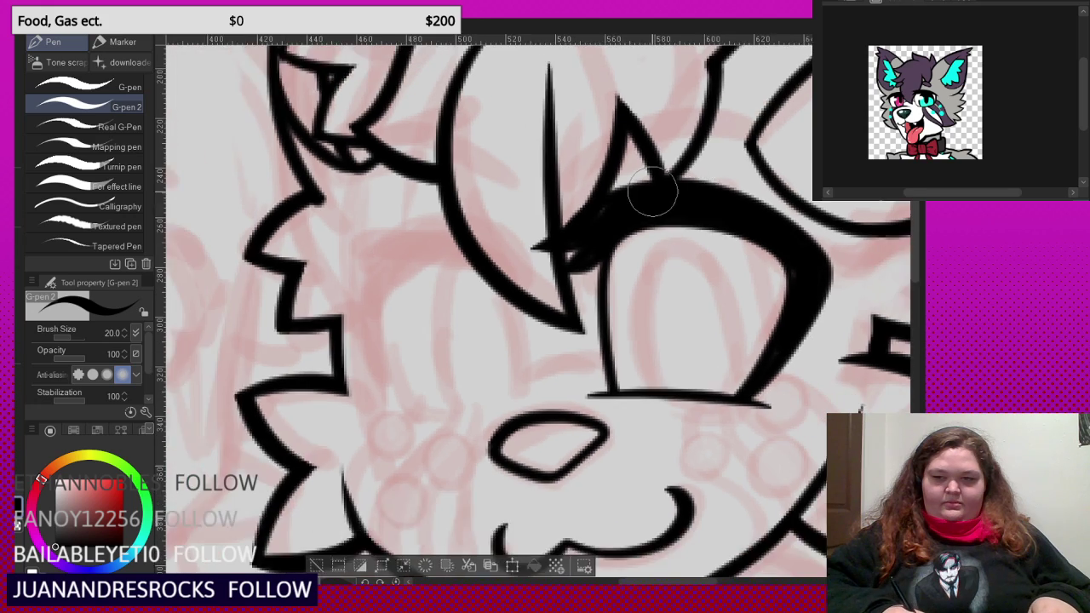
scroll(681, 239, up, 1)
- Ink the tall oval iris of the right-hand eye with two curves running down to the lower lid
scroll(681, 239, up, 4)
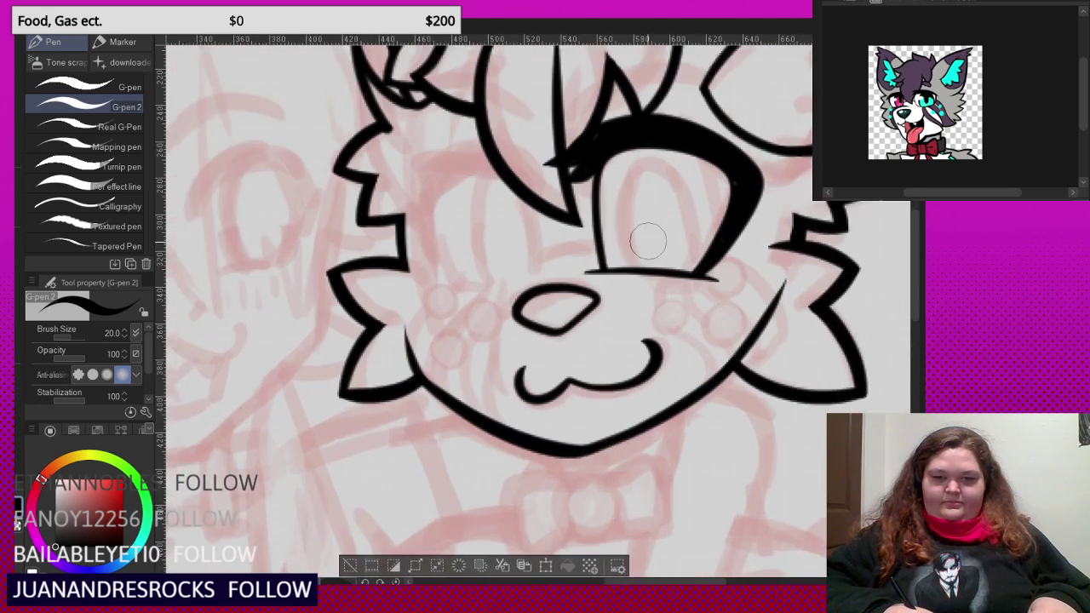
mouse_move(631, 302)
mouse_down()
mouse_move(614, 271)
mouse_move(620, 119)
mouse_up()
mouse_move(664, 76)
mouse_down()
mouse_move(719, 124)
mouse_move(743, 231)
mouse_move(673, 312)
mouse_up()
scroll(673, 311, down, 4)
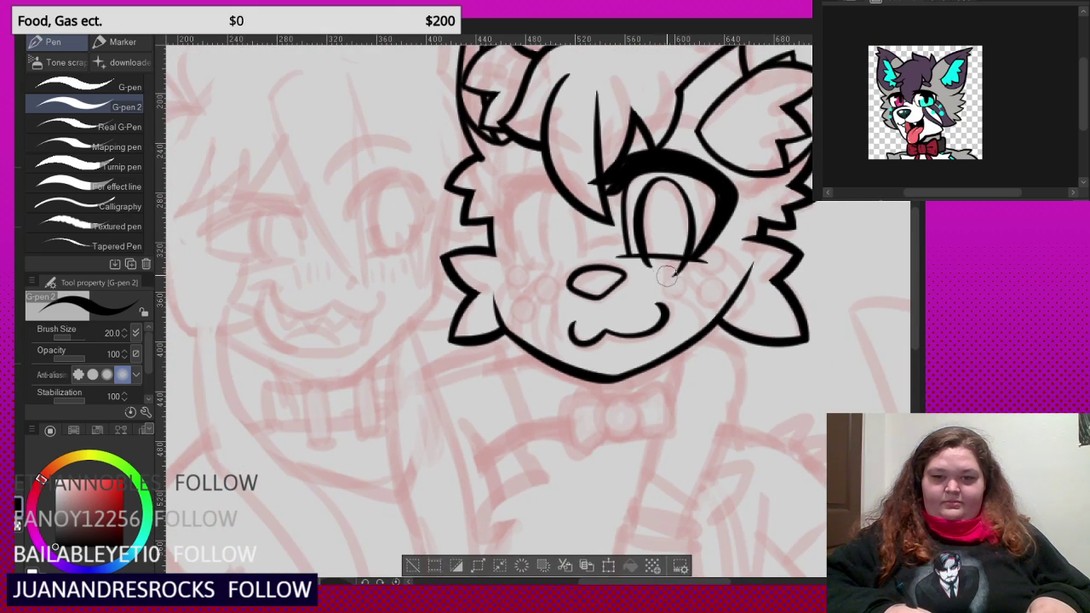
scroll(631, 249, down, 2)
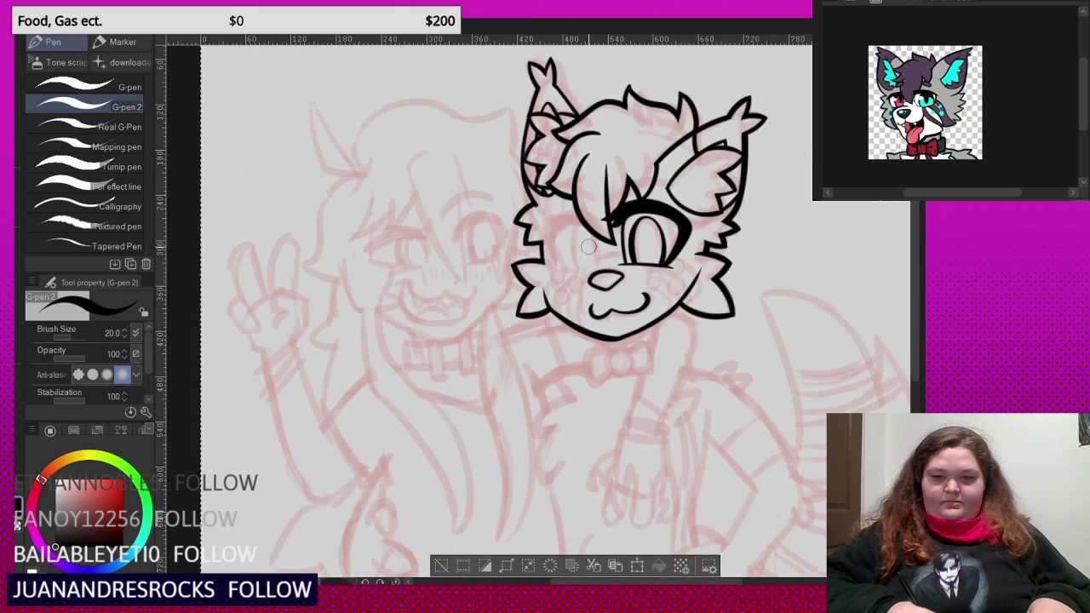
- Ink the left-hand eye's outline and lower lid, erasing the parts that cross into the forehead hair strand
scroll(565, 231, up, 1)
scroll(565, 231, up, 4)
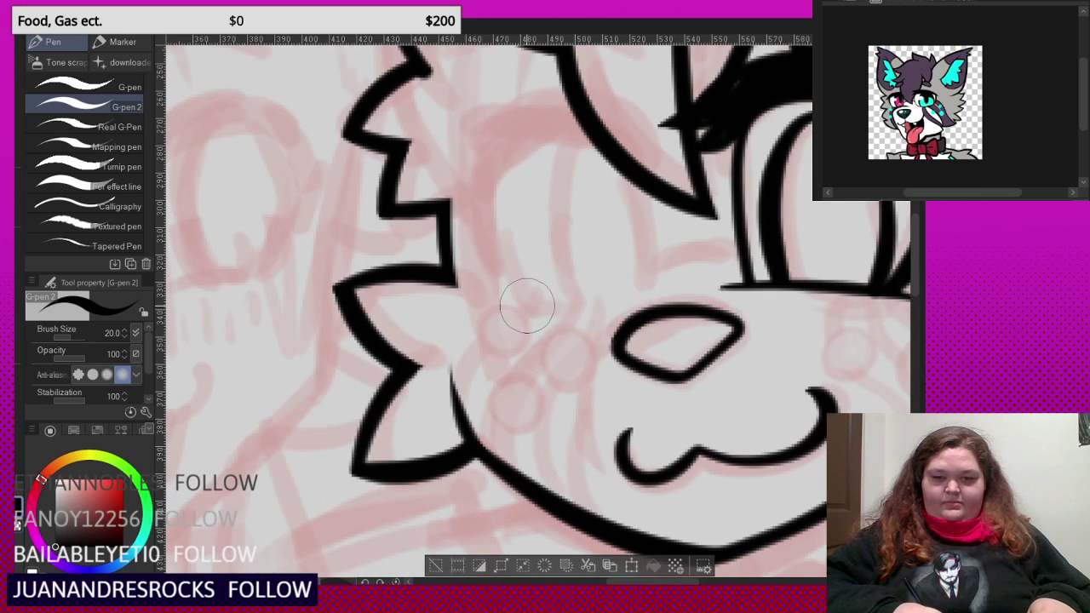
mouse_move(523, 307)
mouse_down()
mouse_move(570, 307)
mouse_move(650, 274)
mouse_move(624, 117)
mouse_up()
scroll(604, 134, down, 1)
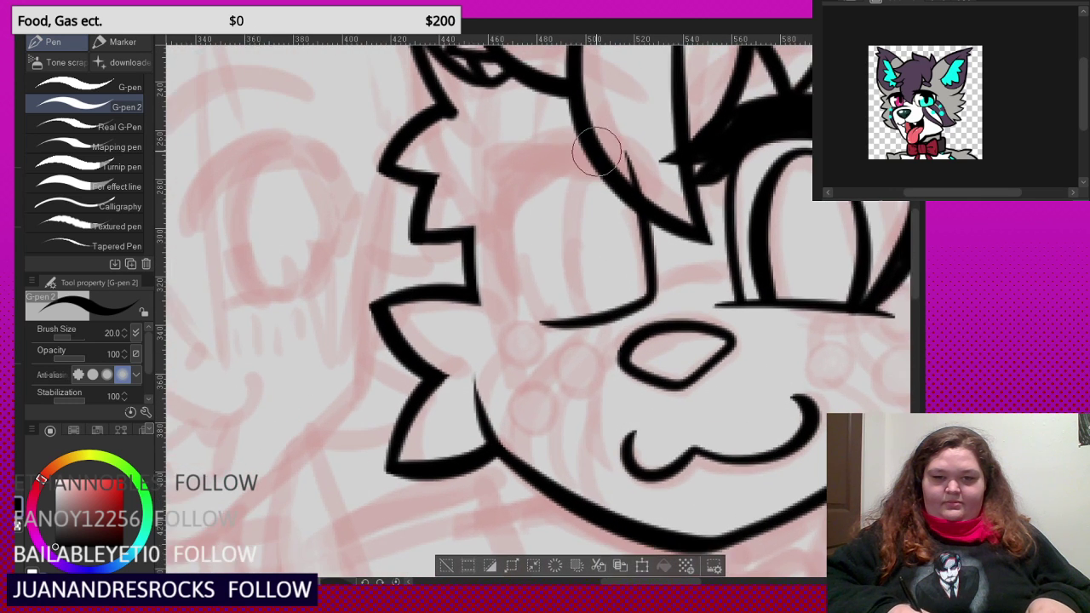
mouse_move(613, 164)
mouse_down()
mouse_move(549, 164)
mouse_move(503, 197)
mouse_move(494, 220)
mouse_move(509, 276)
mouse_move(555, 327)
mouse_up()
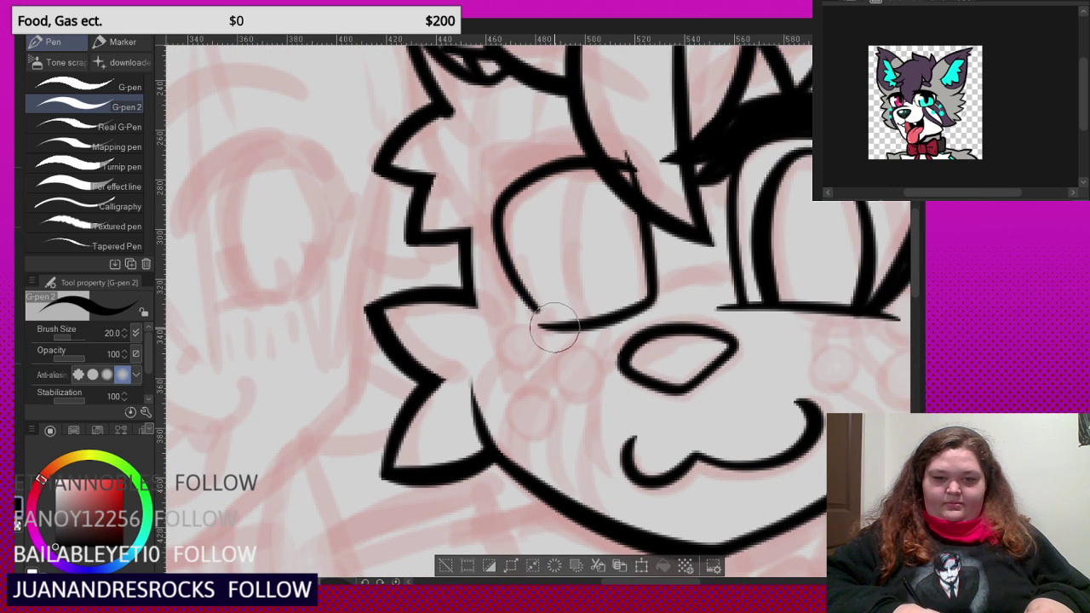
scroll(575, 230, down, 2)
scroll(608, 197, up, 1)
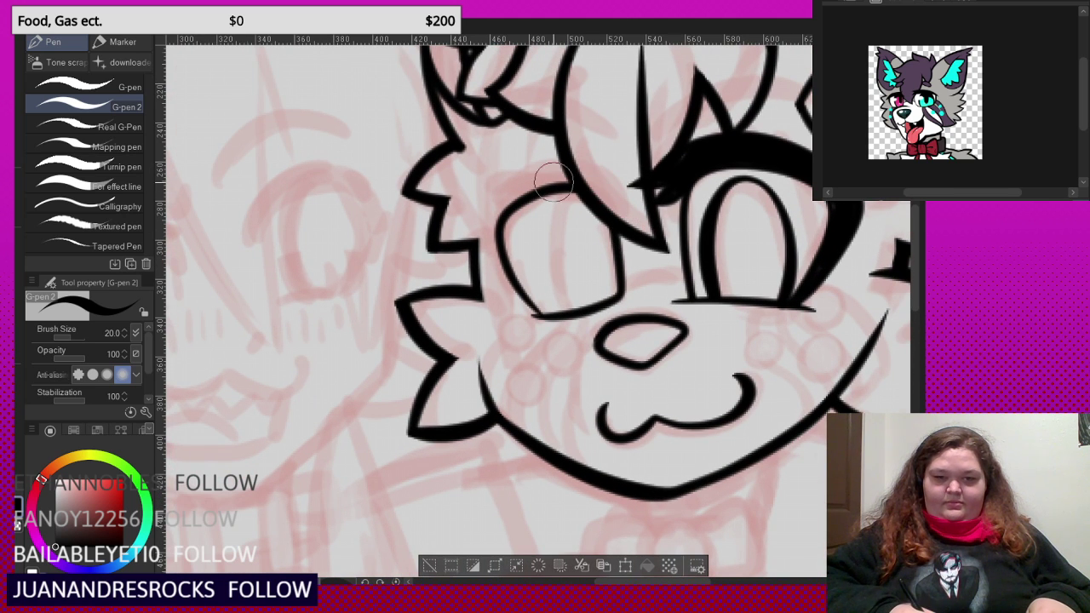
- Ink the left-hand eye's outer lash contour from the hair strand to the lower lid and fill the band solid black
scroll(554, 181, up, 2)
mouse_move(563, 162)
mouse_down()
mouse_move(466, 193)
mouse_move(449, 217)
mouse_move(467, 276)
mouse_move(532, 348)
mouse_up()
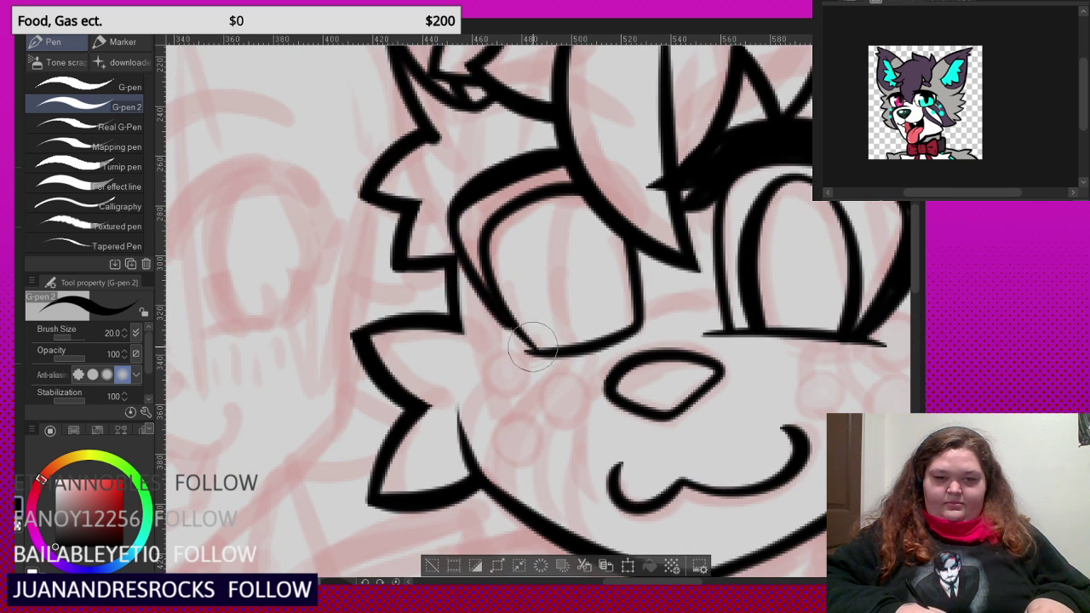
scroll(536, 170, up, 1)
mouse_move(577, 165)
mouse_down()
mouse_move(489, 204)
mouse_move(460, 230)
mouse_move(500, 197)
mouse_move(453, 220)
mouse_move(466, 276)
mouse_move(475, 220)
mouse_move(474, 289)
mouse_move(458, 257)
mouse_move(462, 270)
mouse_move(483, 224)
mouse_move(458, 256)
mouse_move(482, 314)
mouse_up()
key(ctrl+z)
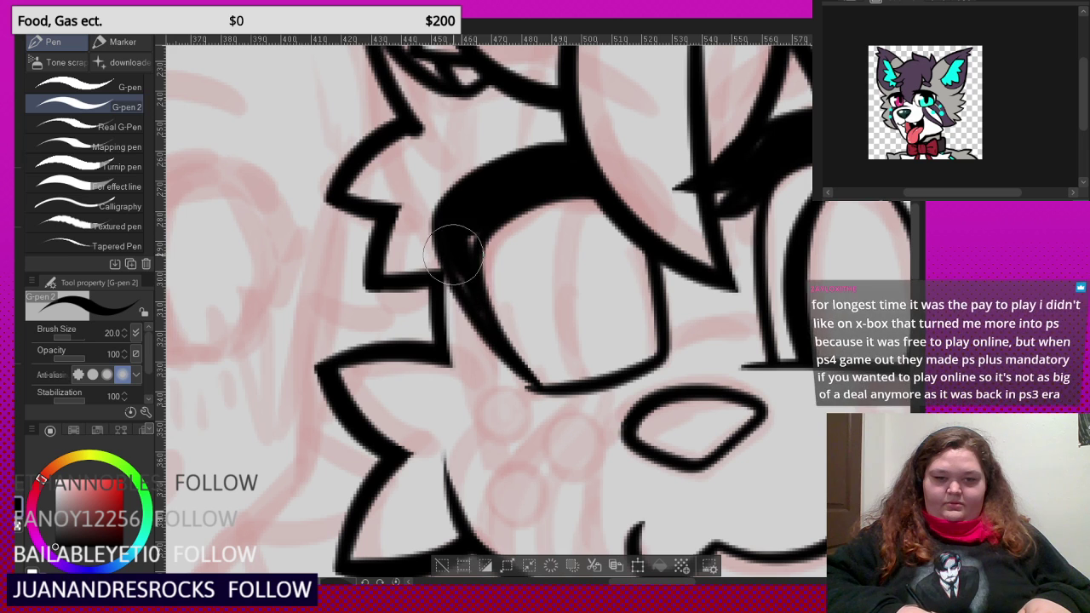
scroll(499, 246, down, 1)
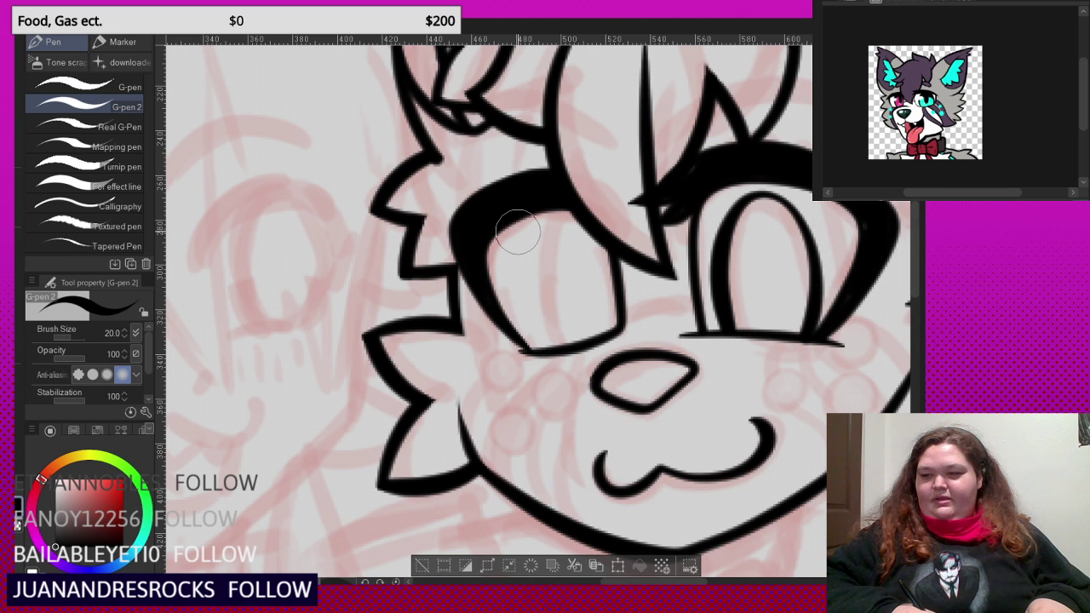
scroll(558, 241, down, 3)
scroll(564, 238, up, 5)
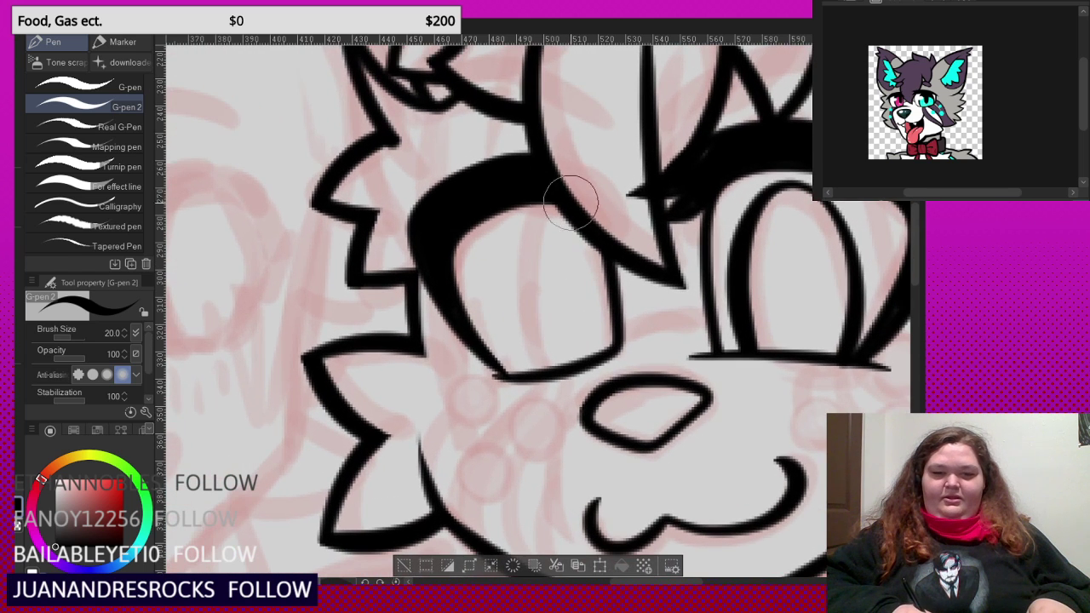
mouse_move(572, 202)
mouse_down()
mouse_move(528, 224)
mouse_move(526, 316)
mouse_move(563, 370)
mouse_up()
key(ctrl+z)
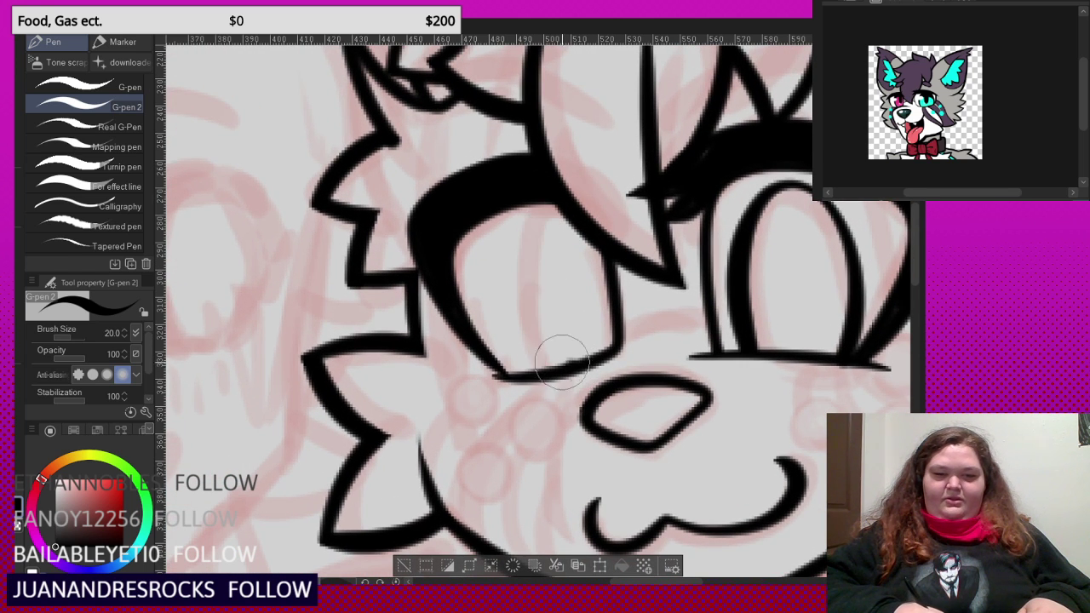
scroll(520, 207, down, 2)
scroll(553, 183, down, 2)
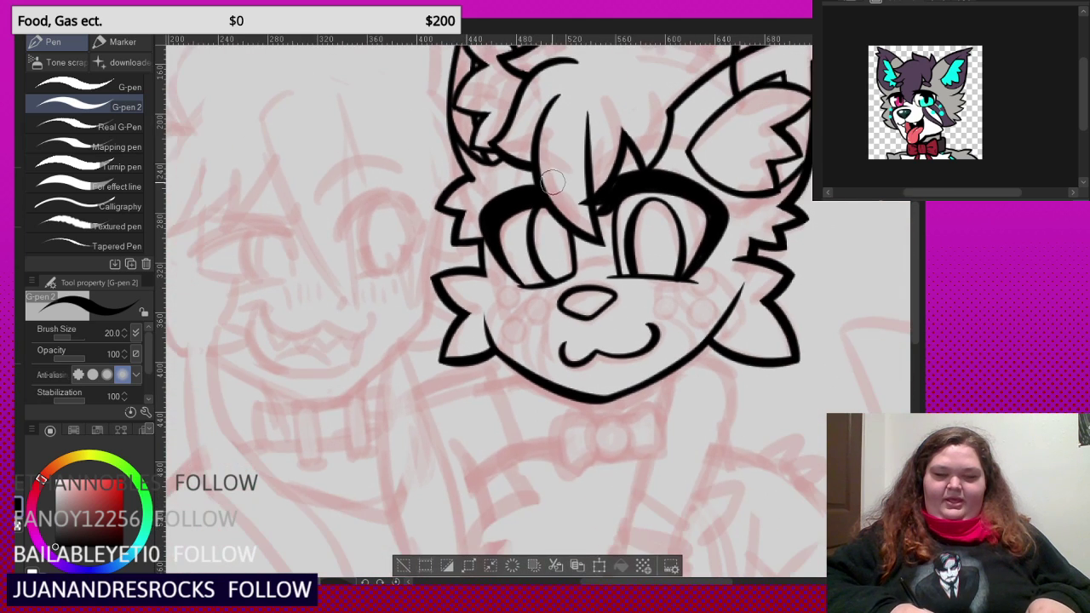
scroll(554, 184, up, 4)
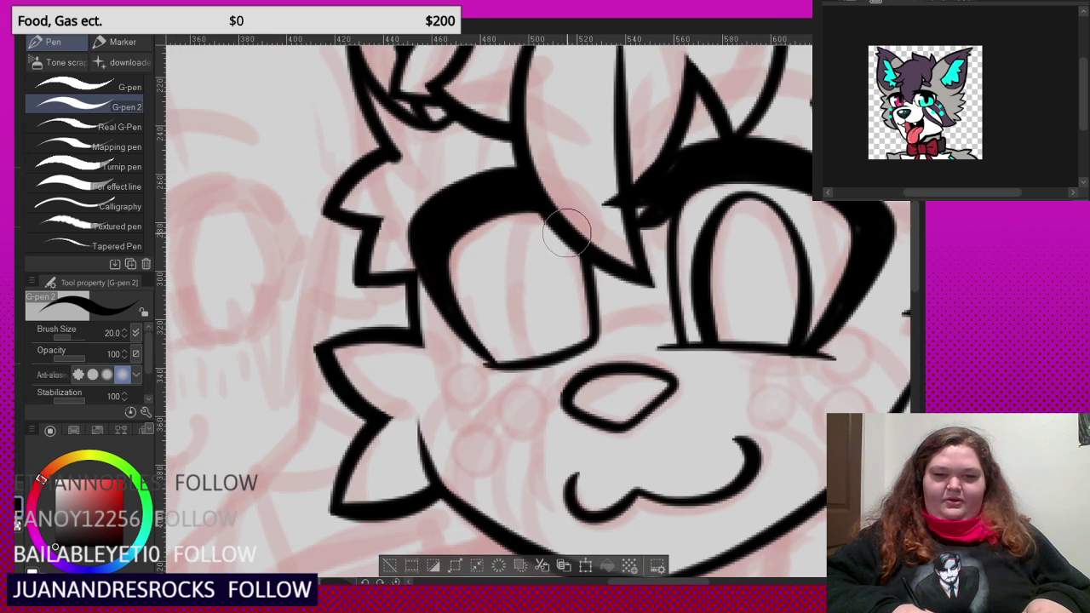
scroll(566, 231, down, 2)
scroll(545, 256, up, 2)
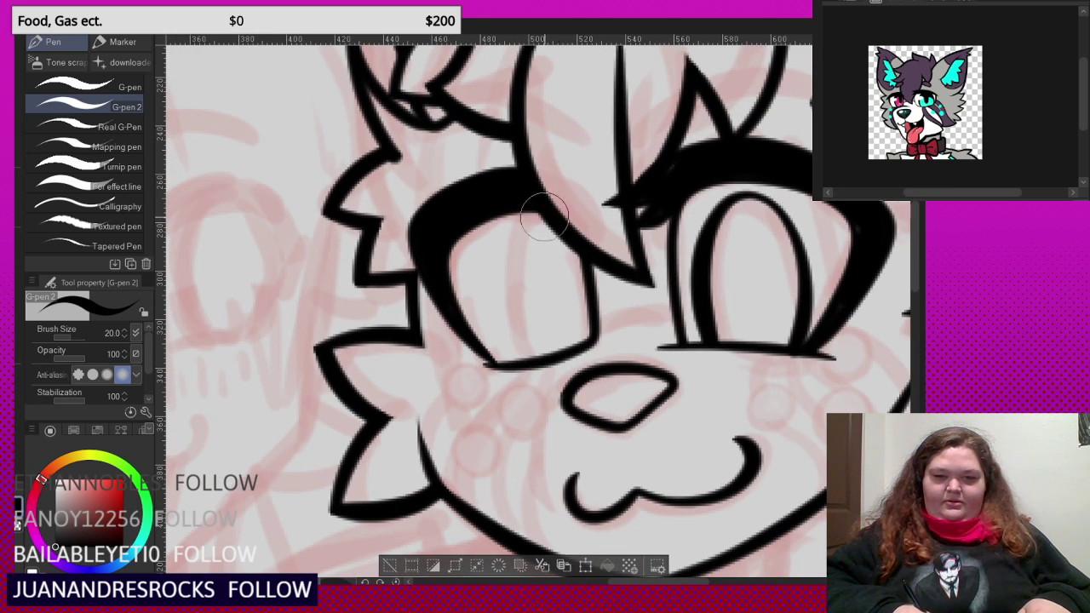
scroll(545, 217, down, 2)
scroll(550, 241, up, 2)
- Ink the left-hand eye's iris curve from the hair strand to the lower lid and erase the overshooting ends around both lids
mouse_move(553, 227)
mouse_down()
mouse_move(515, 271)
mouse_move(544, 387)
mouse_up()
scroll(552, 275, down, 2)
scroll(562, 353, up, 3)
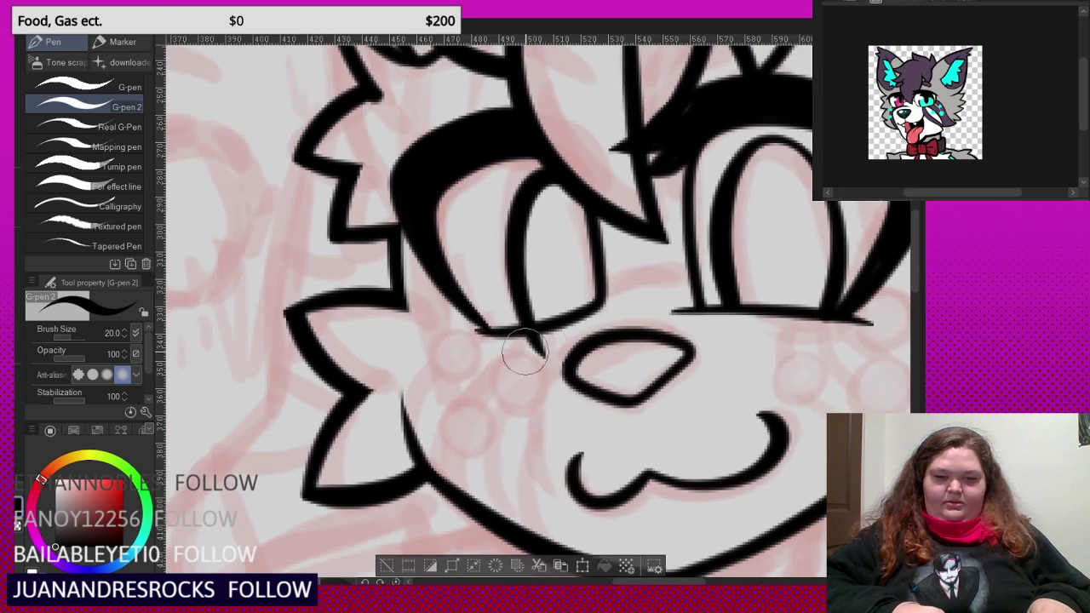
scroll(485, 340, down, 4)
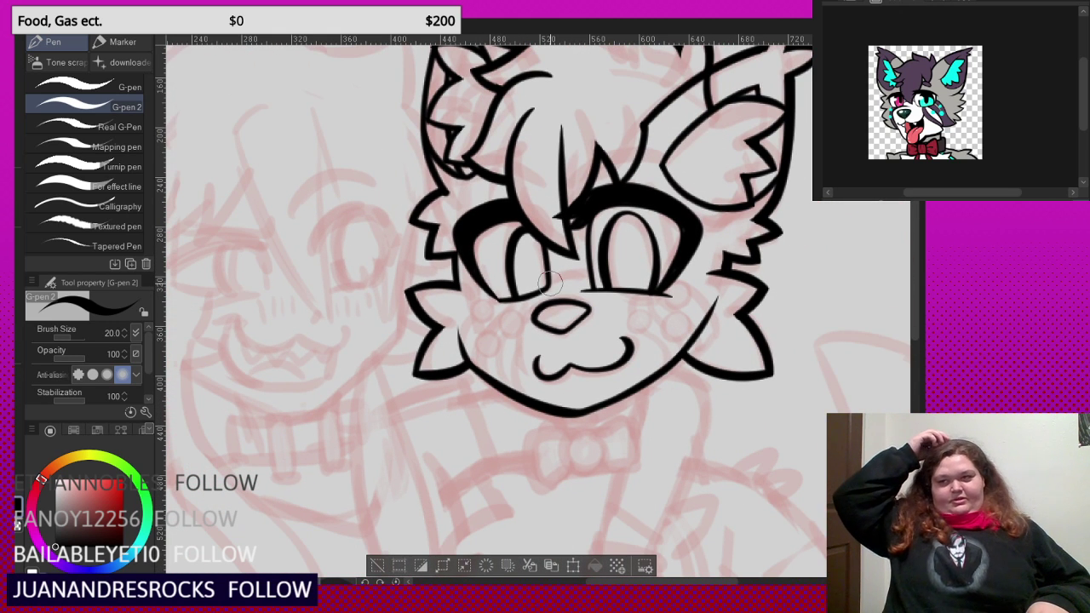
scroll(549, 281, up, 3)
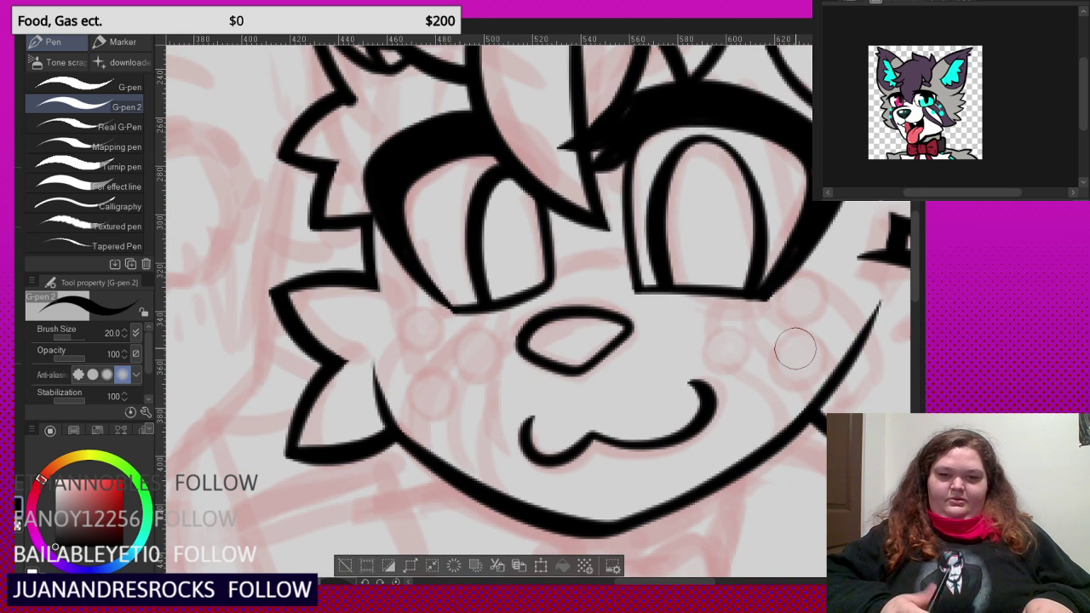
- Ink a slightly curved bridge line between the two eyes above the nose and erase its end inside the left-hand eye
scroll(554, 255, up, 3)
mouse_move(517, 271)
mouse_down()
mouse_move(609, 243)
mouse_move(697, 251)
mouse_move(688, 254)
mouse_move(664, 211)
mouse_move(691, 254)
mouse_up()
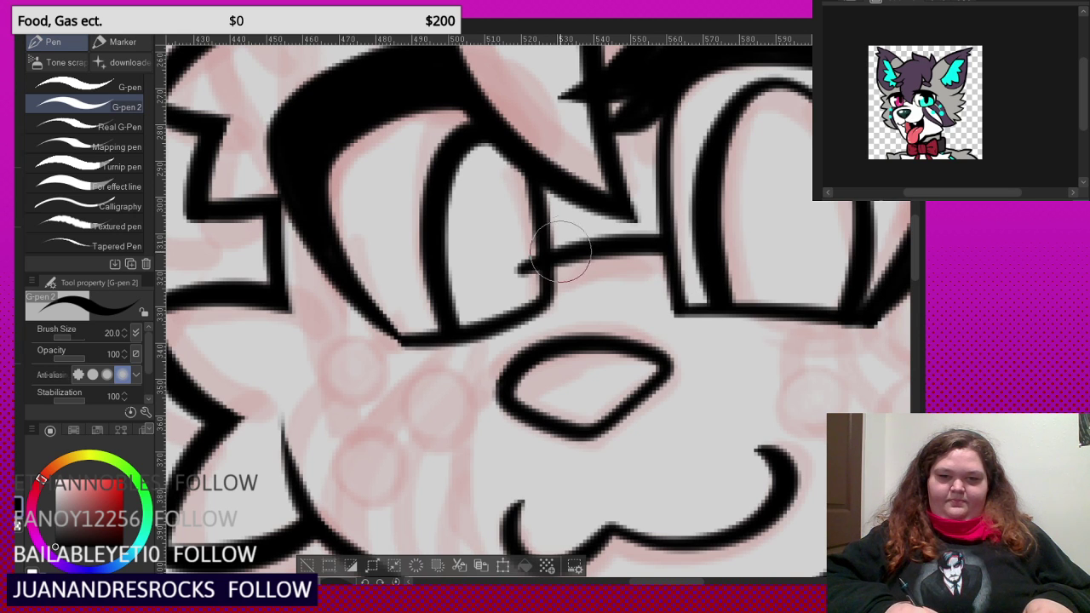
scroll(526, 281, down, 3)
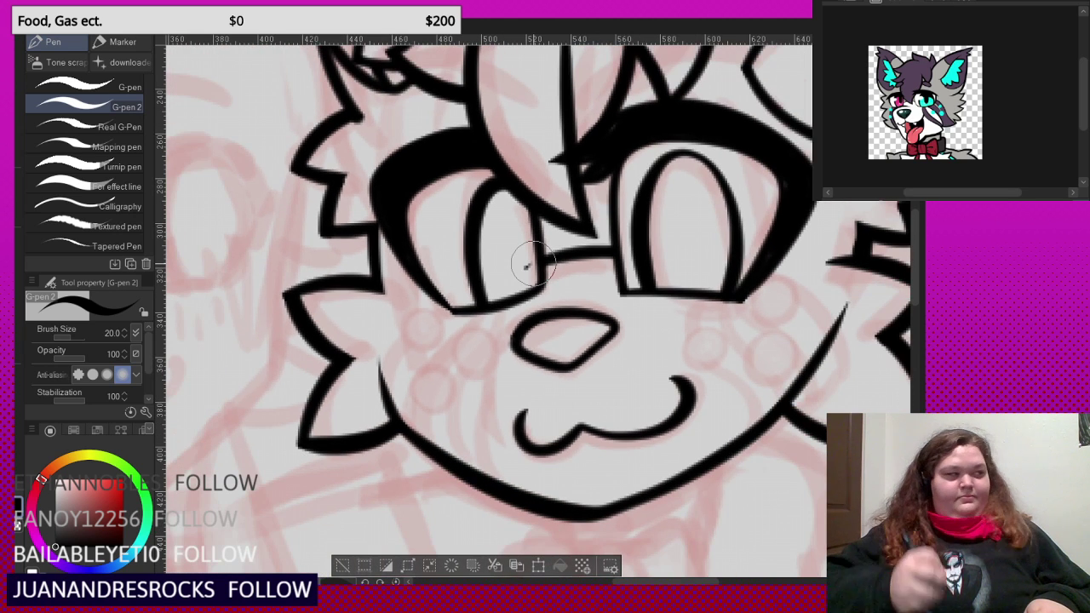
scroll(526, 268, up, 2)
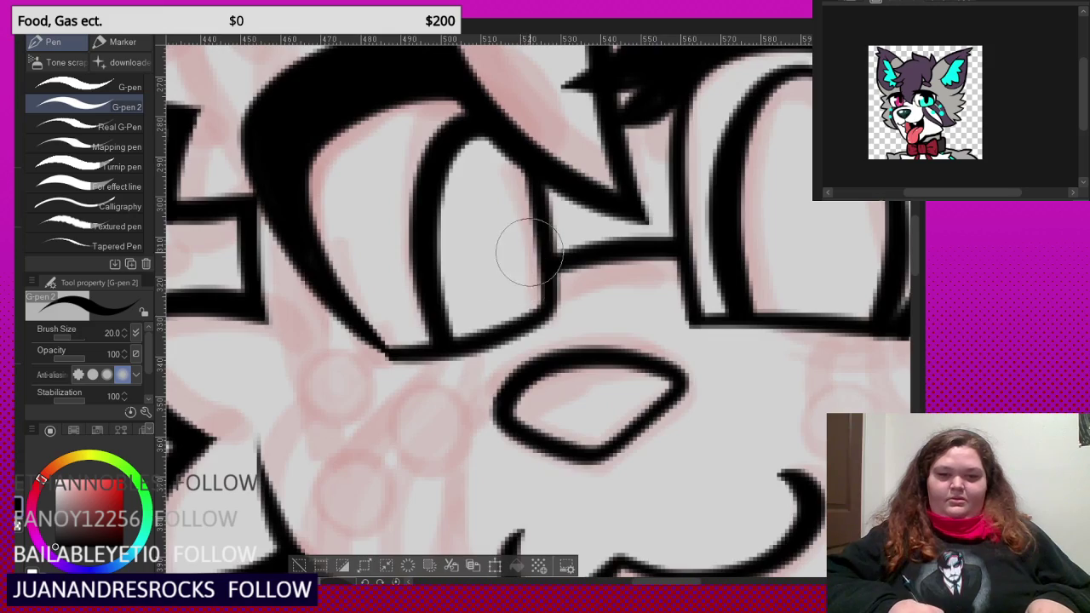
- Ink four curved marking lines on the right-hand cheek, running from the eye's lower lid and outer corner down to the jawline
scroll(528, 253, down, 4)
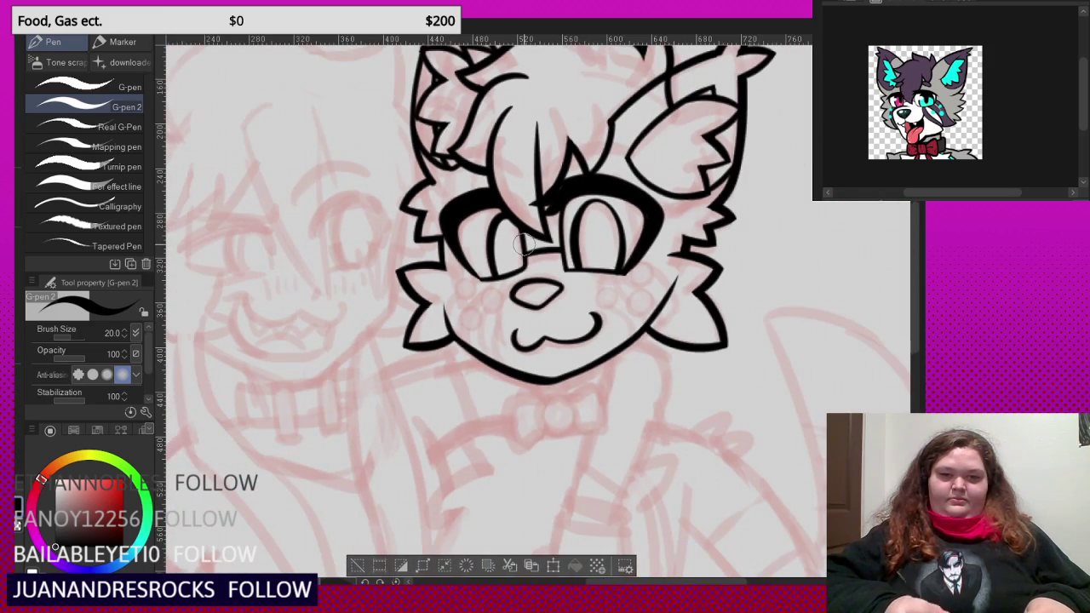
scroll(528, 245, down, 2)
scroll(582, 275, up, 6)
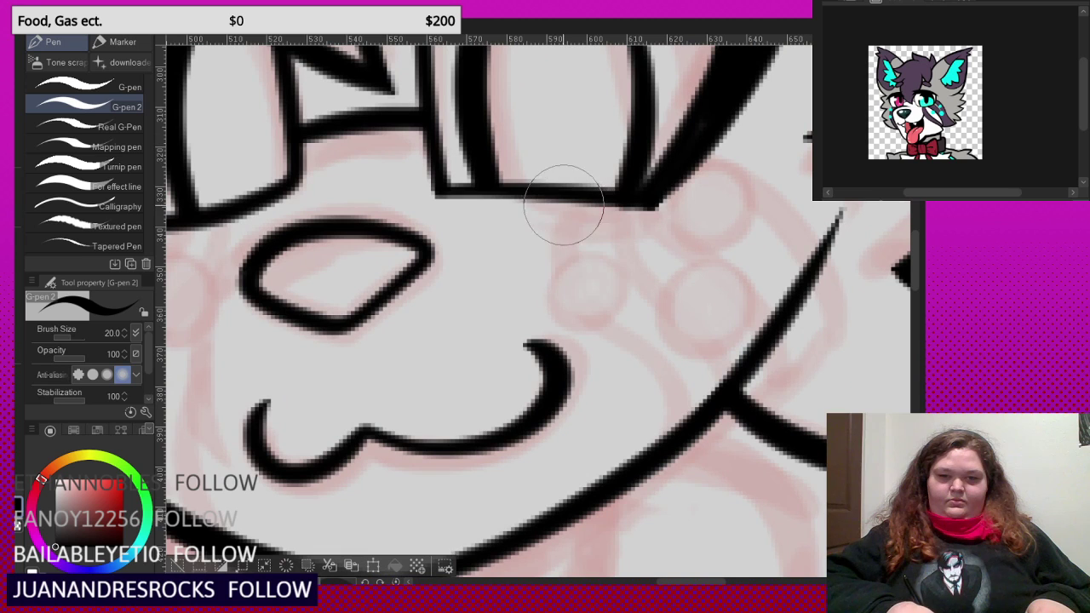
mouse_move(563, 204)
mouse_down()
mouse_move(547, 301)
mouse_move(639, 354)
mouse_move(671, 392)
mouse_move(681, 426)
mouse_up()
mouse_move(624, 201)
mouse_down()
mouse_move(723, 403)
mouse_move(652, 208)
mouse_move(751, 364)
mouse_up()
mouse_move(689, 164)
mouse_down()
mouse_move(790, 209)
mouse_move(795, 282)
mouse_up()
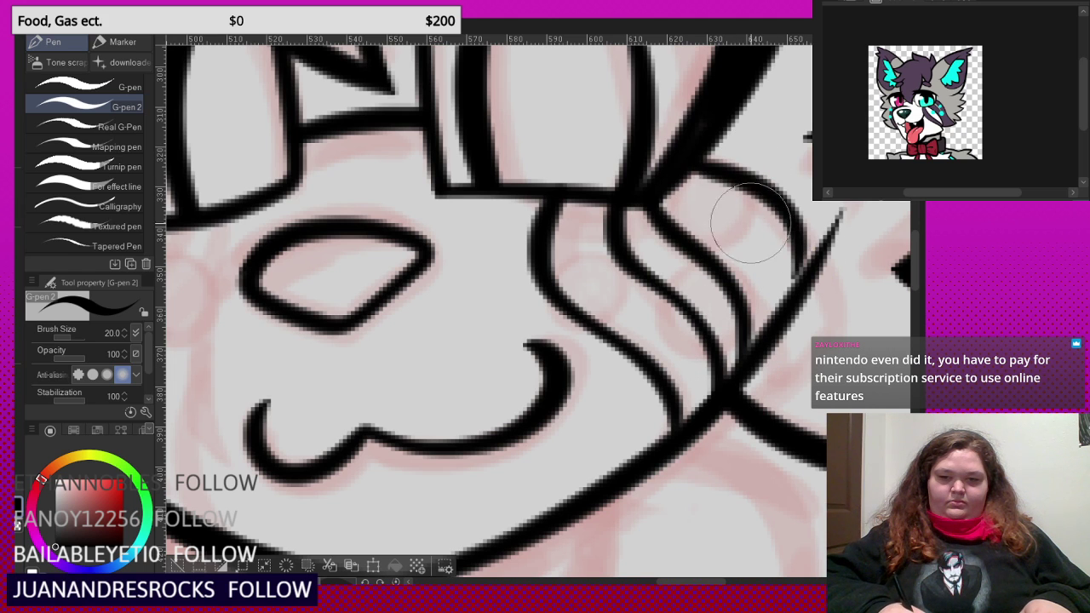
key(ctrl+z)
mouse_move(691, 153)
mouse_down()
mouse_move(751, 187)
mouse_move(812, 274)
mouse_up()
drag(689, 203, 766, 257)
drag(764, 254, 714, 205)
scroll(691, 209, up, 3)
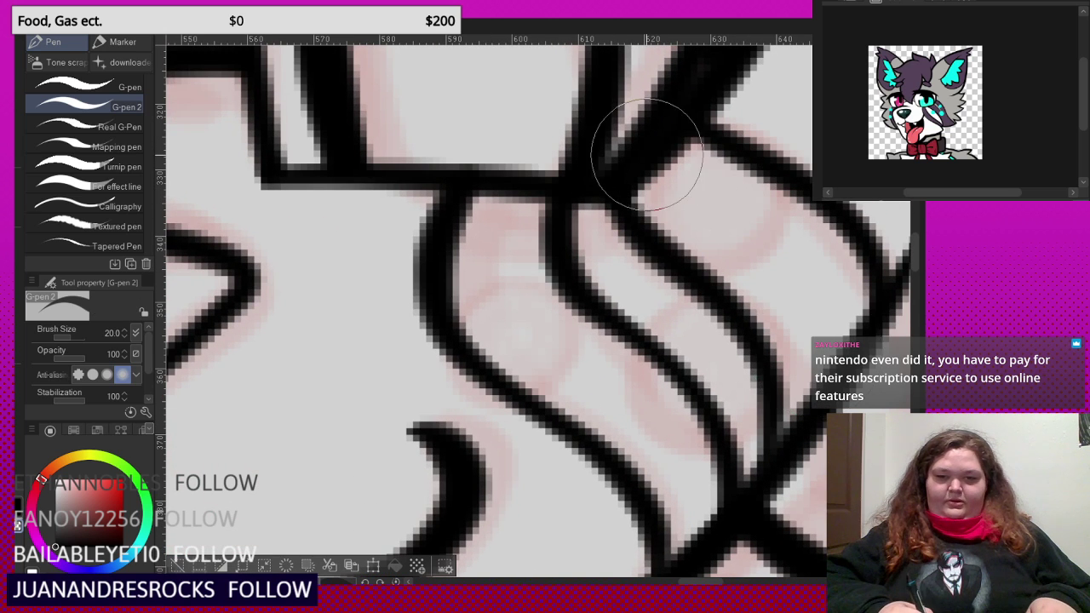
scroll(747, 328, down, 2)
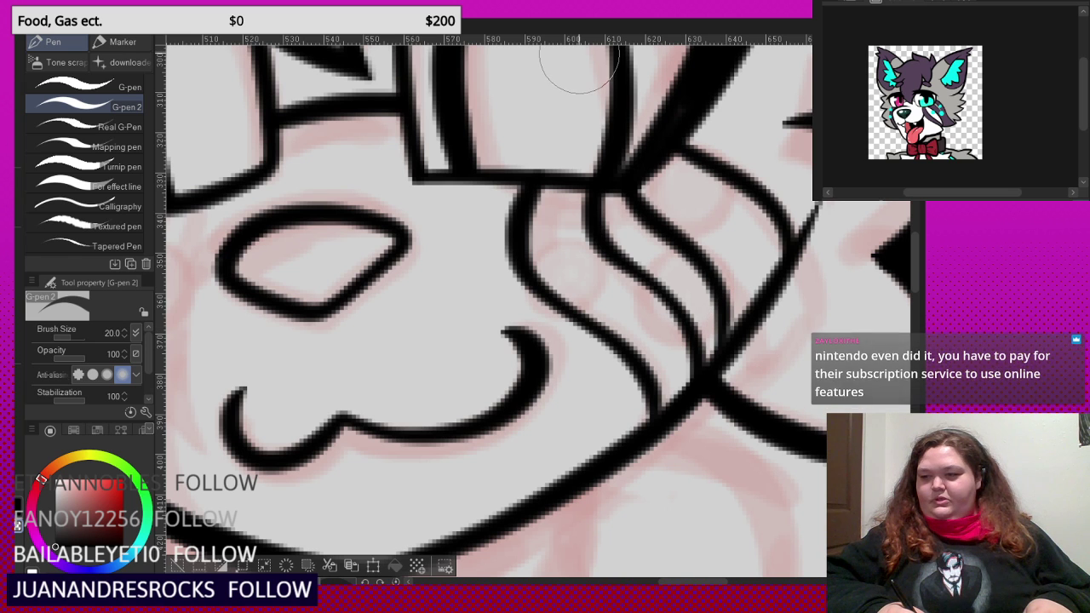
- Ink two small round spots over the right-hand cheek markings, one beside the inner stripe and one below the eye's outer corner
scroll(557, 209, up, 1)
scroll(554, 211, up, 2)
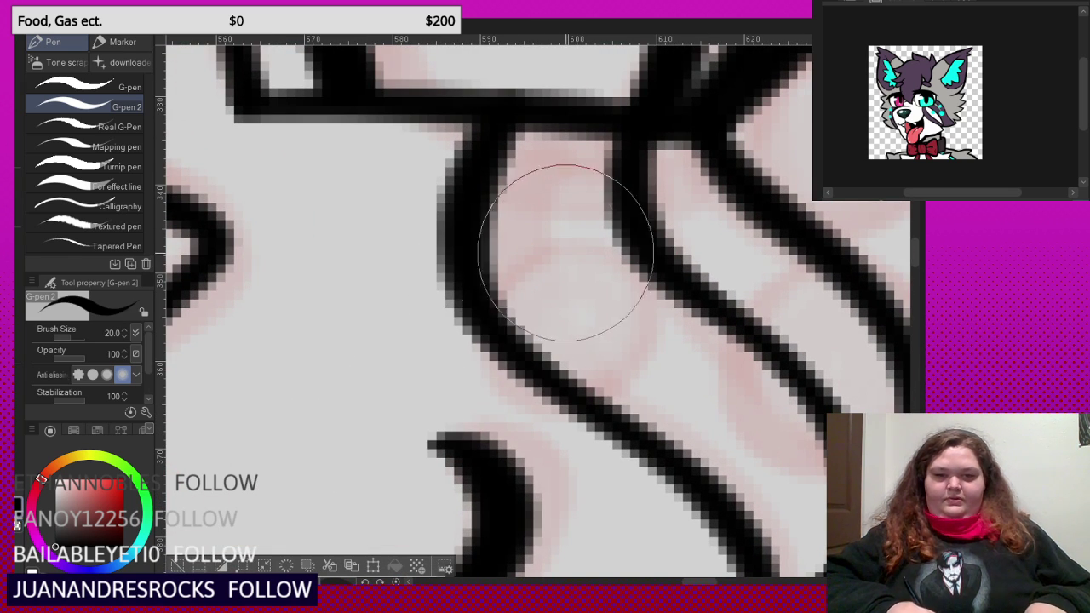
mouse_move(567, 252)
mouse_down()
mouse_move(501, 317)
mouse_move(581, 402)
mouse_move(661, 355)
mouse_move(644, 265)
mouse_move(586, 242)
mouse_move(536, 251)
mouse_move(513, 281)
mouse_up()
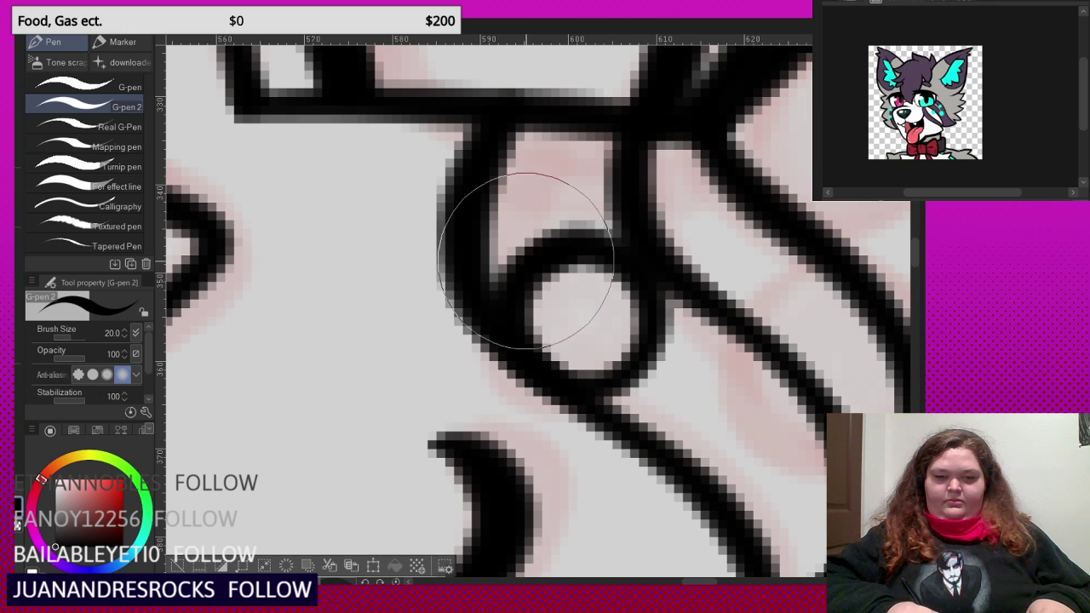
scroll(527, 254, down, 5)
scroll(667, 190, up, 2)
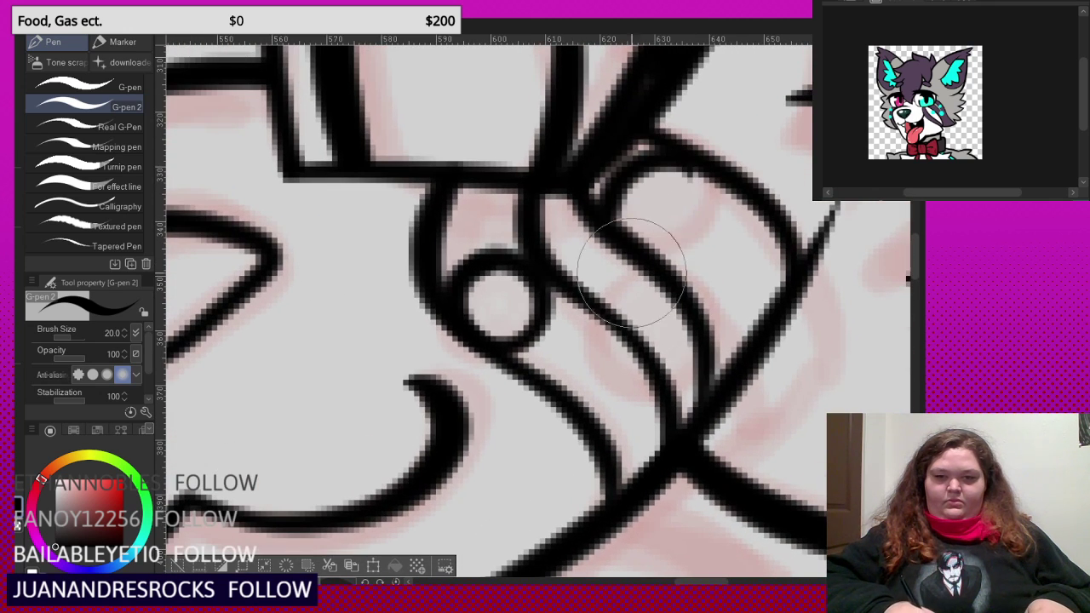
scroll(690, 170, up, 1)
mouse_move(686, 162)
mouse_down()
mouse_move(597, 206)
mouse_move(694, 272)
mouse_move(723, 200)
mouse_move(683, 168)
mouse_move(644, 178)
mouse_up()
scroll(645, 179, down, 3)
scroll(654, 299, up, 1)
scroll(654, 301, up, 1)
- Ink a third, larger round spot lower on the right-hand cheek and clear the stripe lines crossing inside it
mouse_move(658, 246)
mouse_down()
mouse_move(620, 250)
mouse_move(721, 305)
mouse_move(668, 248)
mouse_move(582, 285)
mouse_move(710, 283)
mouse_move(614, 236)
mouse_move(599, 259)
mouse_up()
key(ctrl+z)
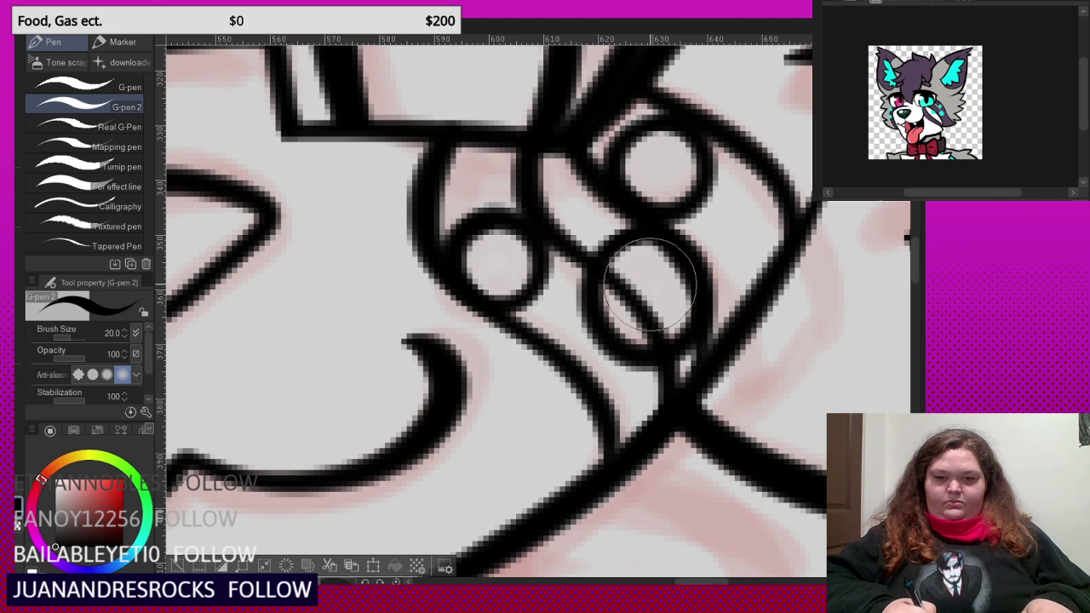
key(ctrl+z)
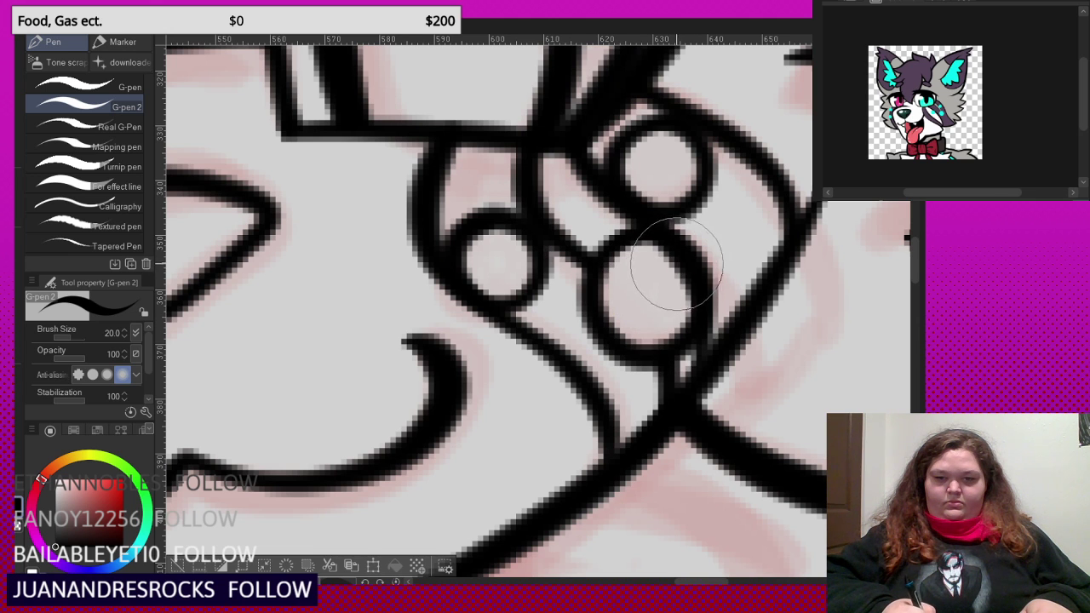
scroll(659, 272, down, 4)
scroll(645, 311, down, 3)
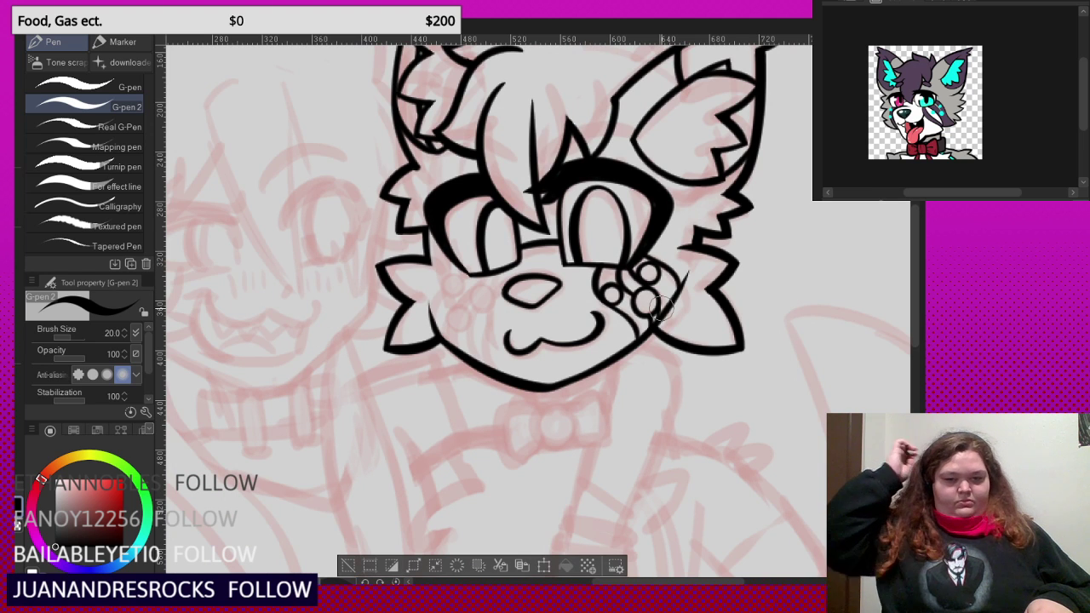
scroll(494, 281, up, 3)
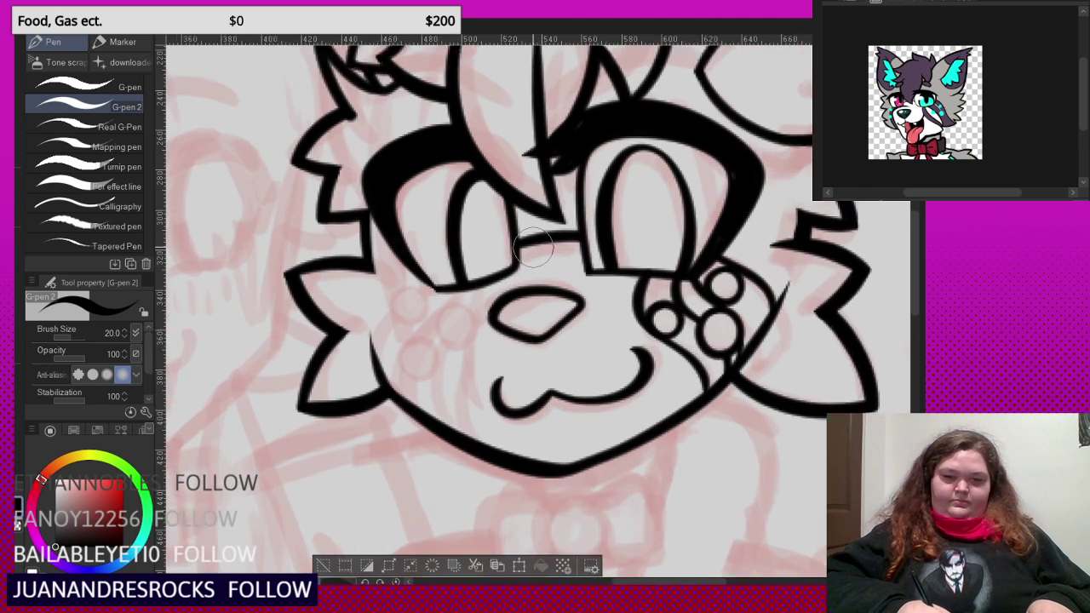
drag(443, 311, 427, 421)
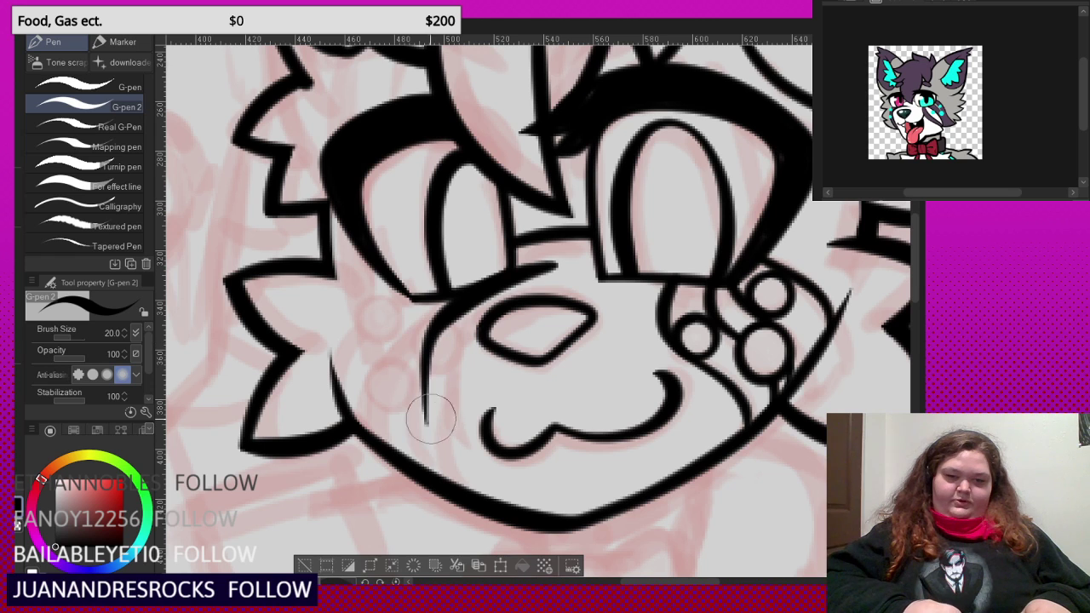
key(ctrl+z)
drag(535, 273, 453, 321)
key(ctrl+z)
mouse_move(536, 270)
mouse_down()
mouse_move(440, 320)
mouse_move(429, 418)
mouse_move(442, 432)
mouse_move(459, 365)
mouse_up()
key(ctrl+z)
scroll(461, 366, up, 1)
mouse_move(470, 478)
mouse_down()
mouse_move(421, 314)
mouse_move(430, 252)
mouse_move(534, 182)
mouse_move(598, 178)
mouse_up()
scroll(519, 230, down, 2)
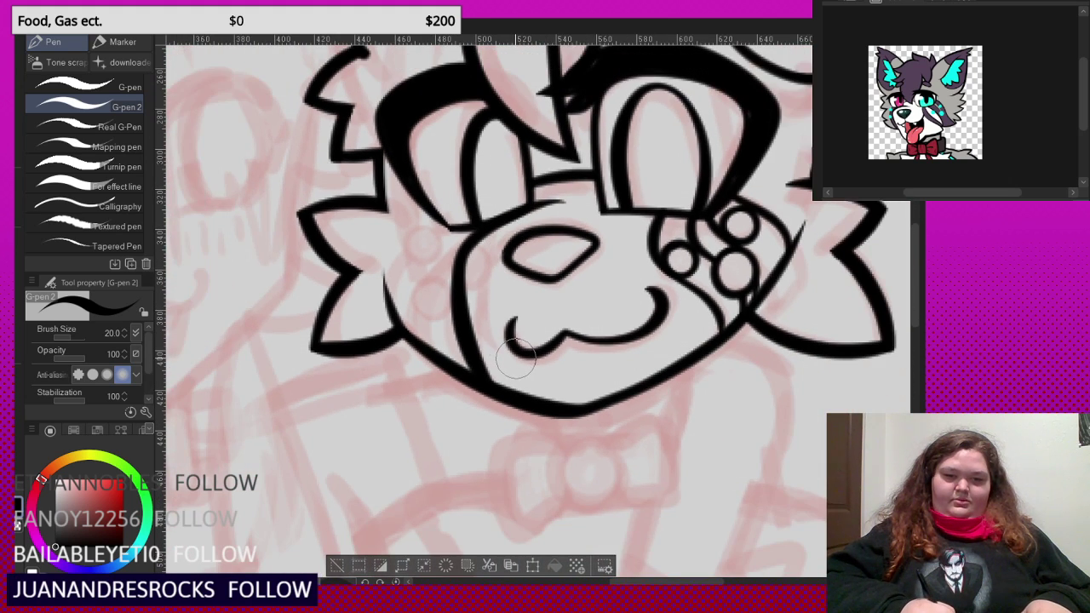
scroll(516, 357, up, 1)
mouse_move(519, 164)
mouse_down()
mouse_move(445, 218)
mouse_move(445, 303)
mouse_move(484, 393)
mouse_move(530, 420)
mouse_move(652, 377)
mouse_up()
scroll(528, 302, down, 1)
scroll(553, 247, up, 2)
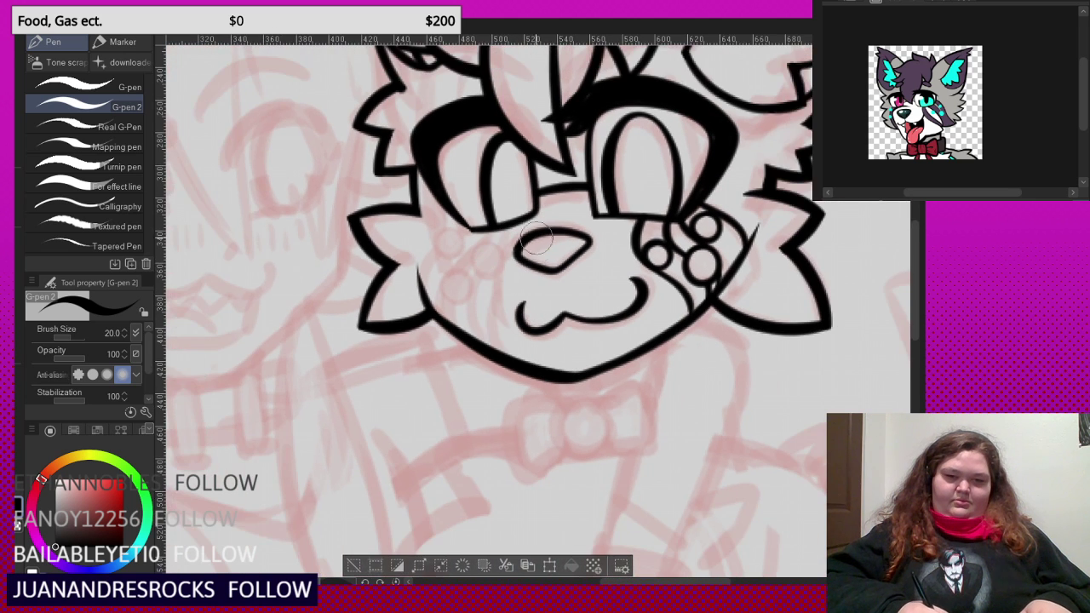
mouse_move(594, 203)
mouse_down()
mouse_move(505, 201)
mouse_move(457, 237)
mouse_move(442, 294)
mouse_up()
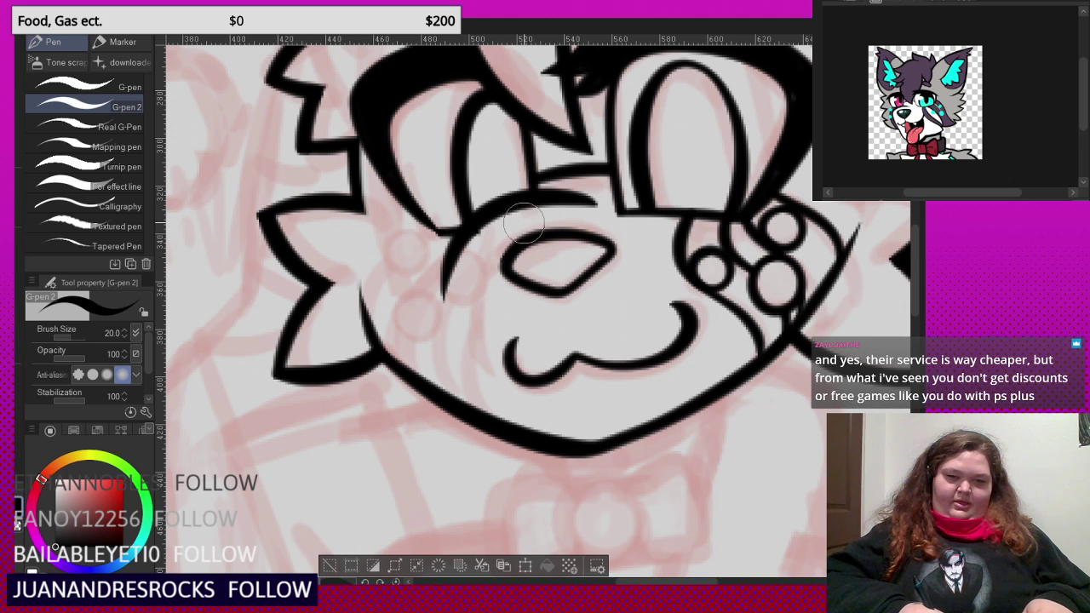
scroll(485, 311, down, 3)
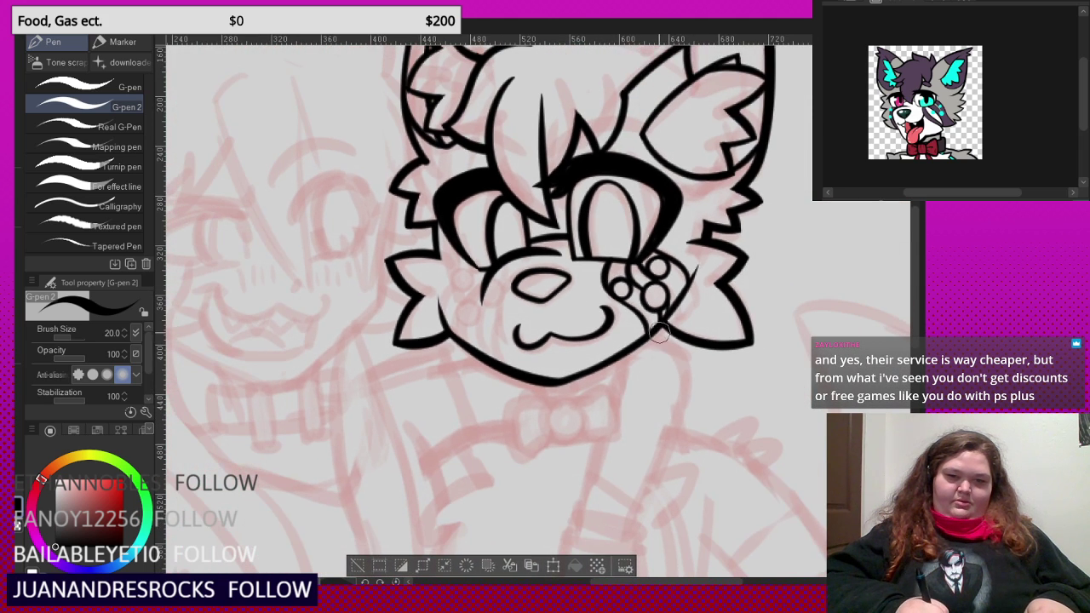
scroll(575, 273, down, 2)
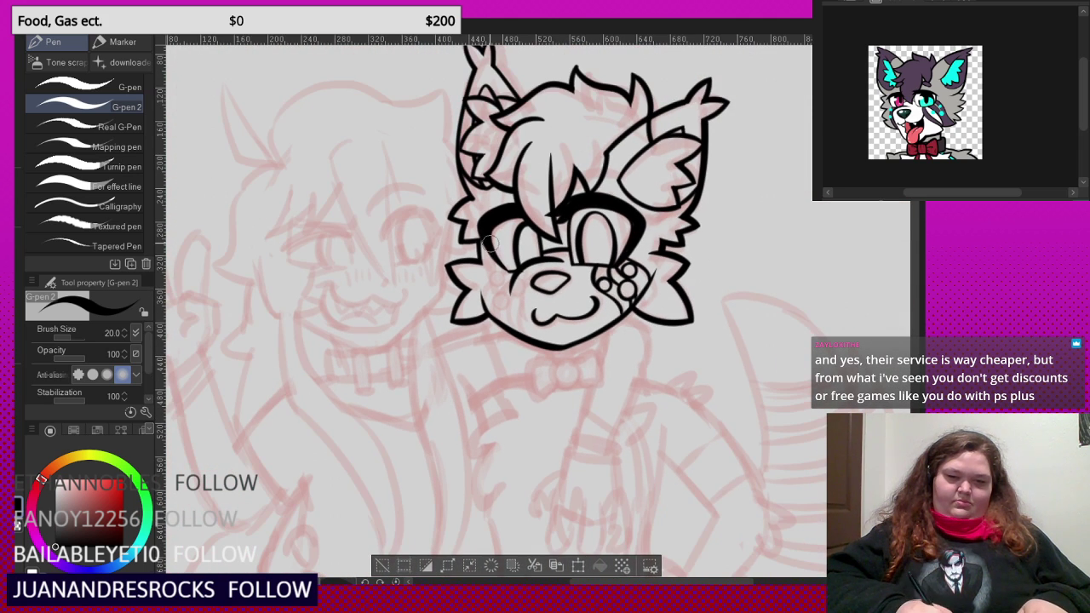
scroll(491, 244, up, 5)
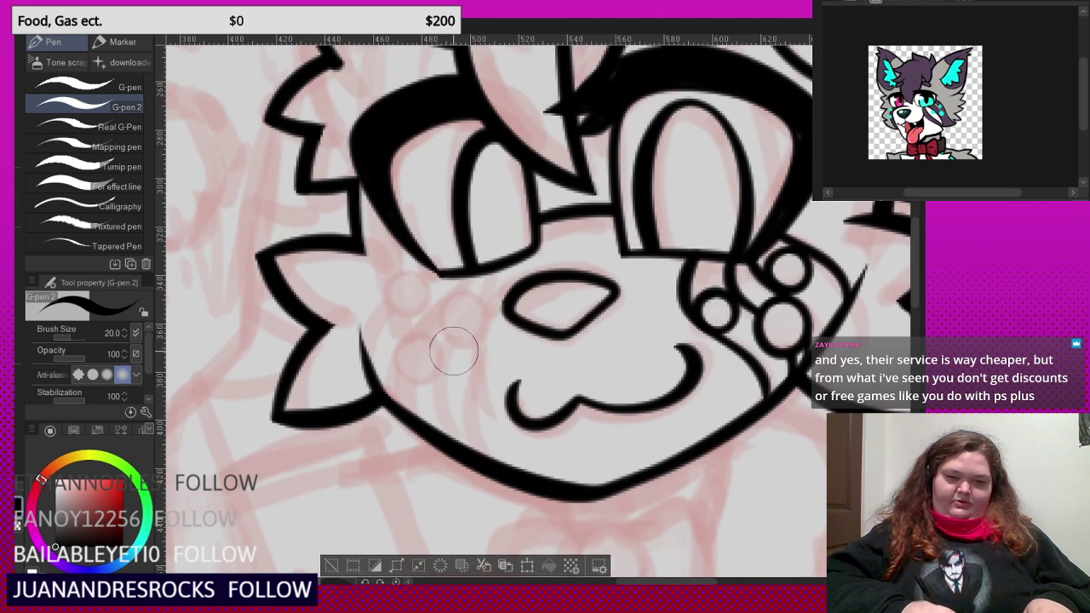
drag(462, 371, 463, 293)
key(ctrl+z)
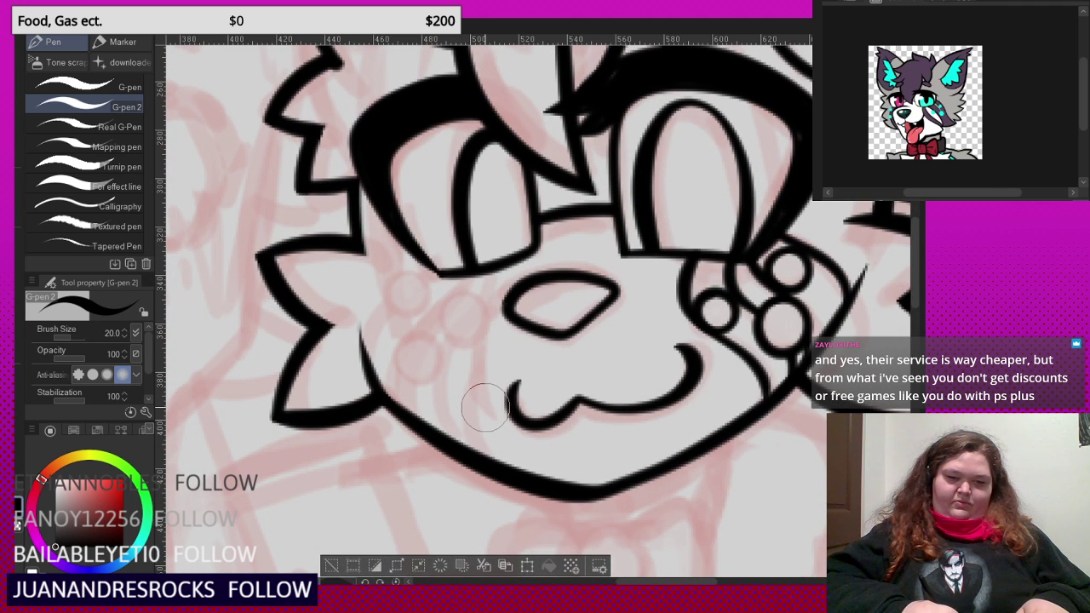
mouse_move(484, 408)
mouse_down()
mouse_move(466, 314)
mouse_move(479, 265)
mouse_move(546, 230)
mouse_move(575, 233)
mouse_move(502, 259)
mouse_move(463, 301)
mouse_move(451, 341)
mouse_move(464, 426)
mouse_up()
key(ctrl+z)
scroll(491, 244, down, 2)
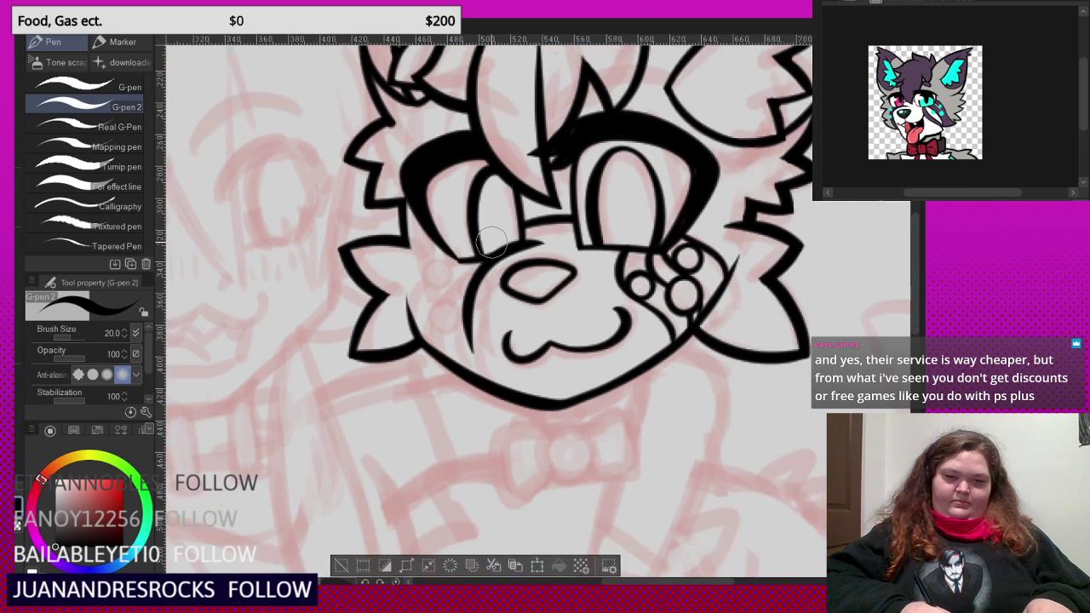
scroll(492, 245, up, 2)
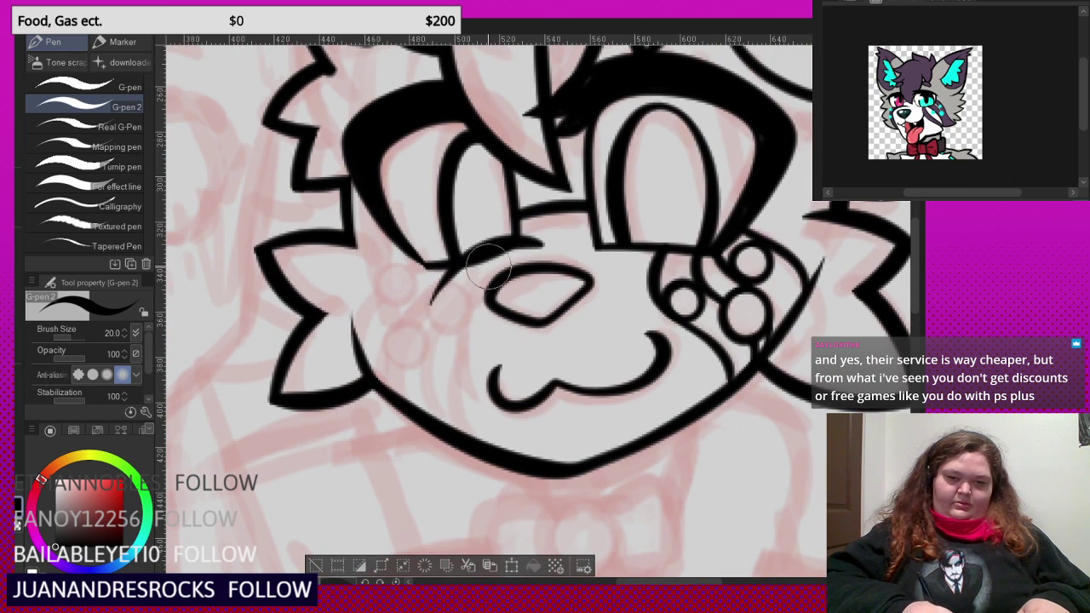
key(ctrl+z)
drag(567, 239, 515, 236)
drag(455, 274, 442, 404)
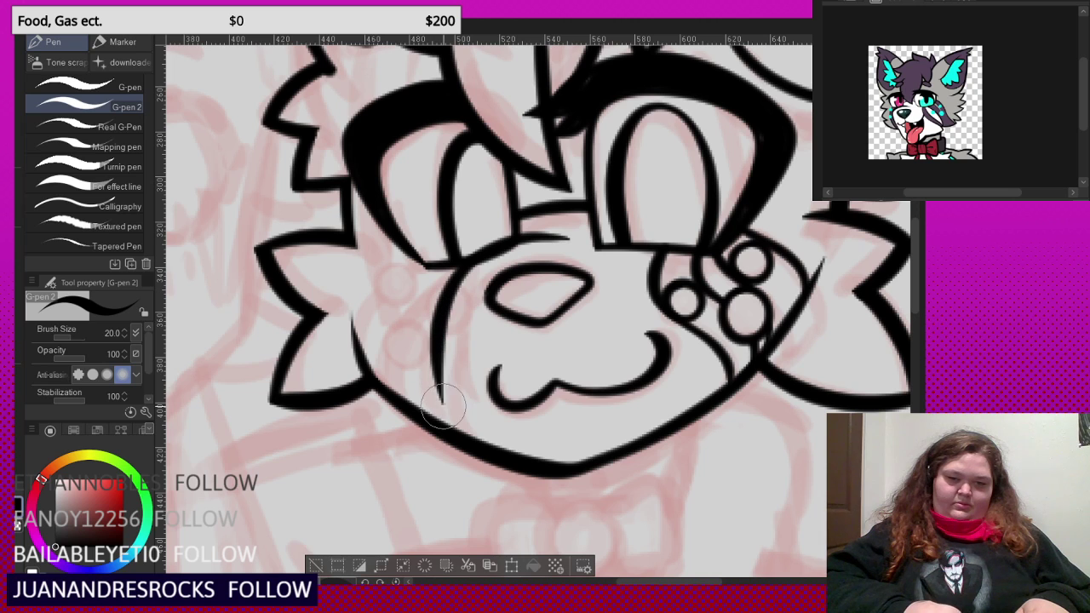
key(ctrl+z)
key(ctrl+z)
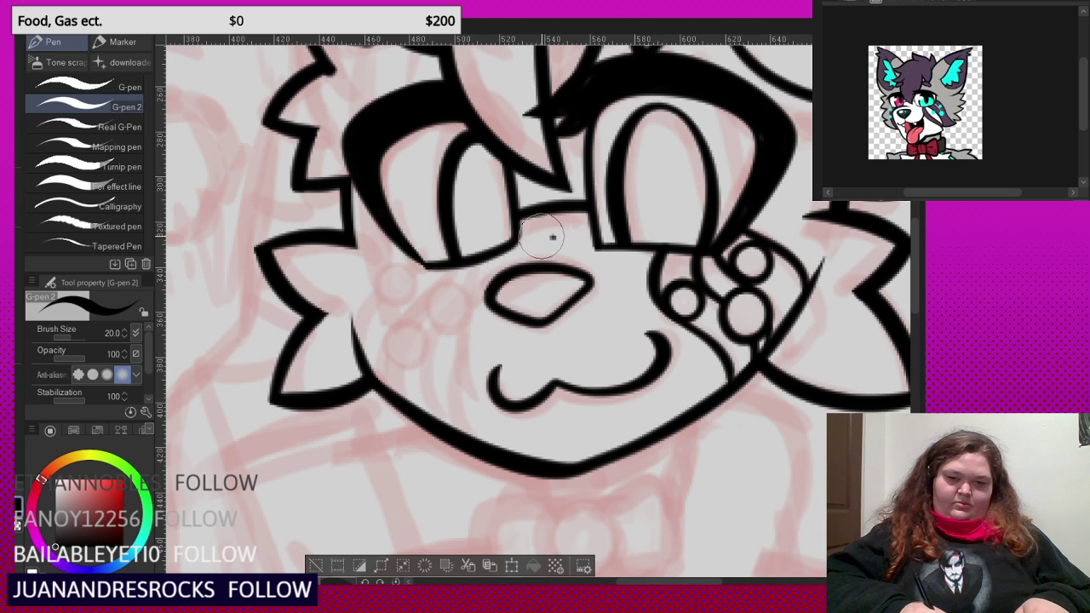
- Ink the muzzle's upper curve from below the bridge, past the left-hand eye's lower lid and partway down the cheek
drag(450, 271, 437, 320)
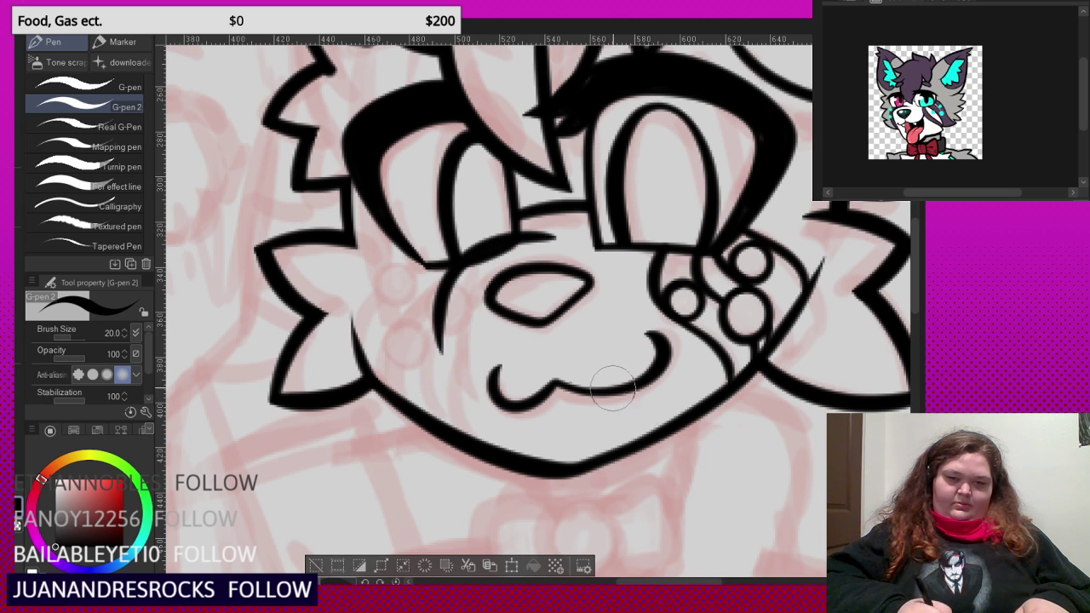
scroll(654, 417, up, 1)
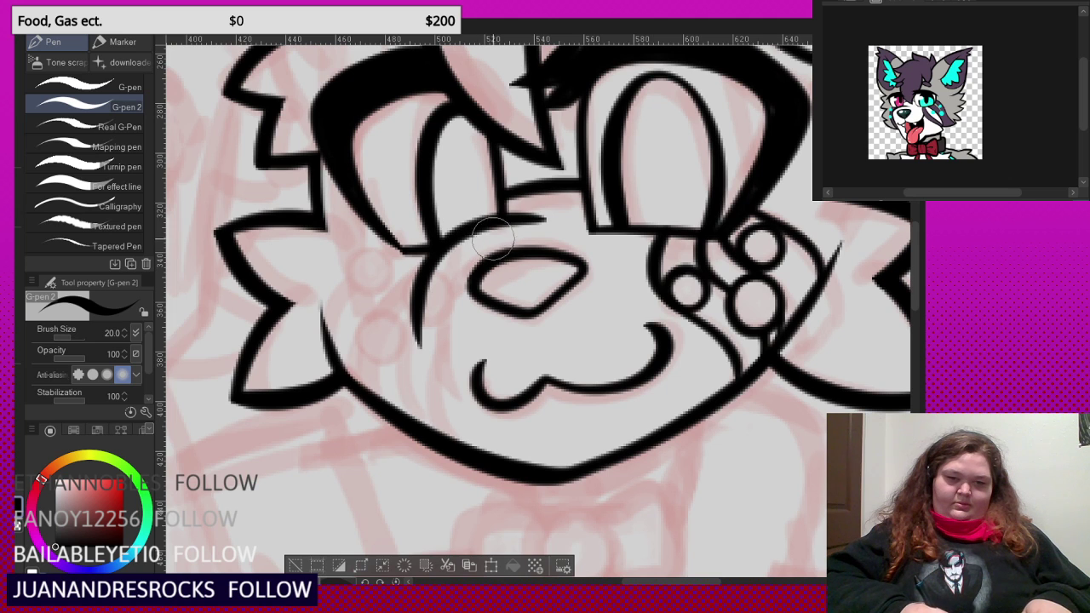
scroll(492, 237, down, 5)
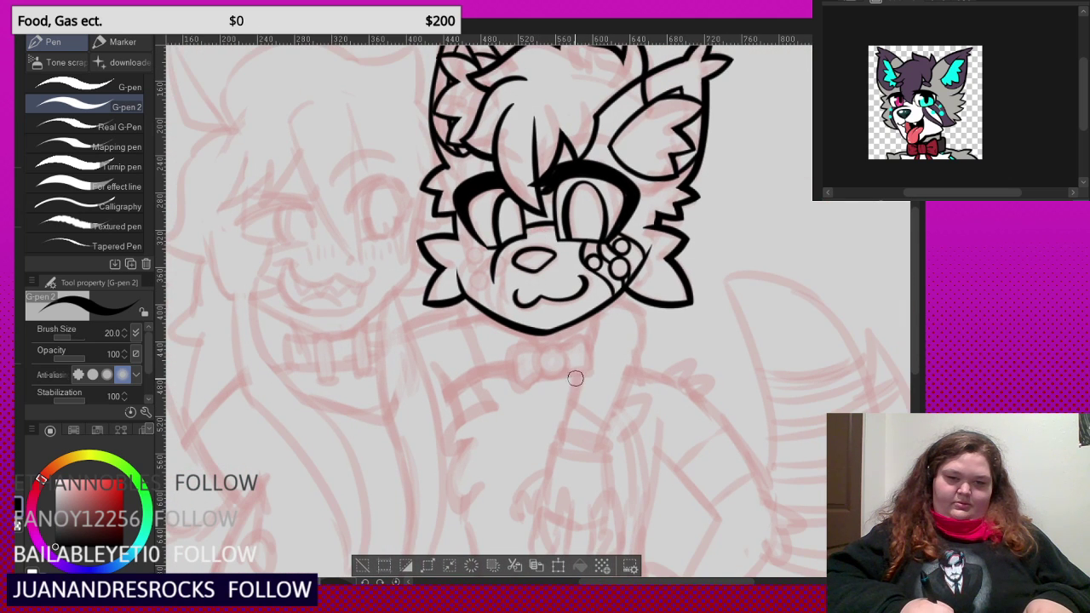
scroll(570, 357, up, 2)
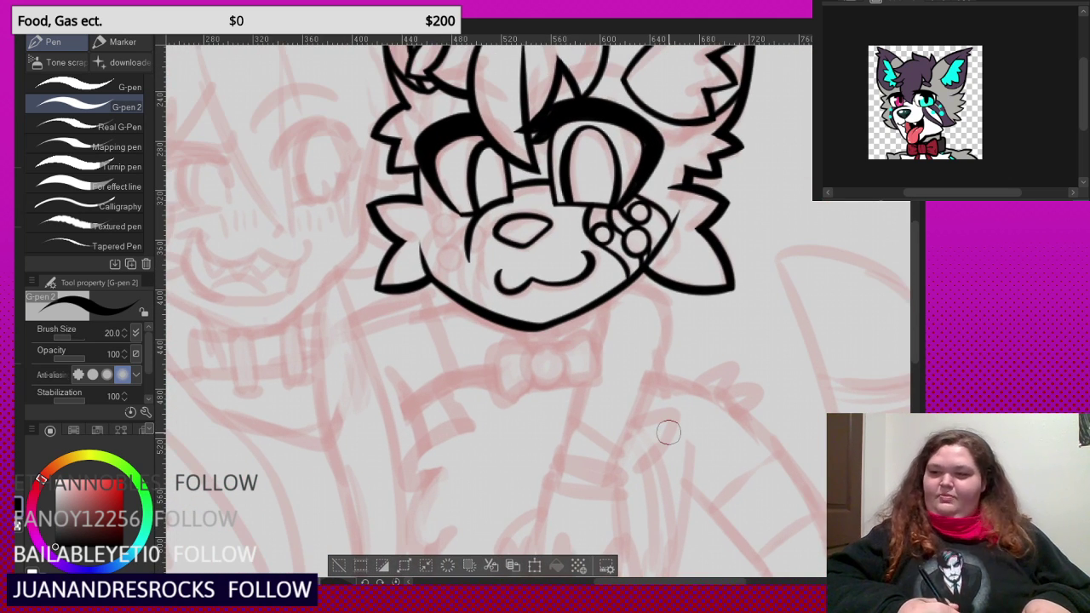
scroll(481, 268, down, 3)
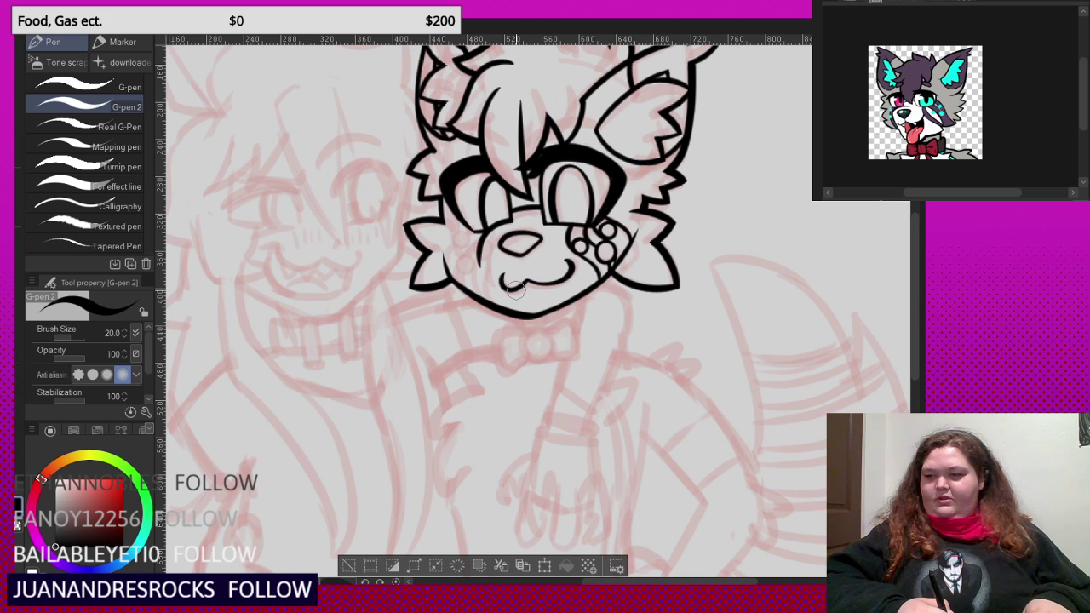
- Extend the muzzle line to the jaw and ink curved stripes across the left-hand cheek from the eye down to the jawline
scroll(469, 269, up, 5)
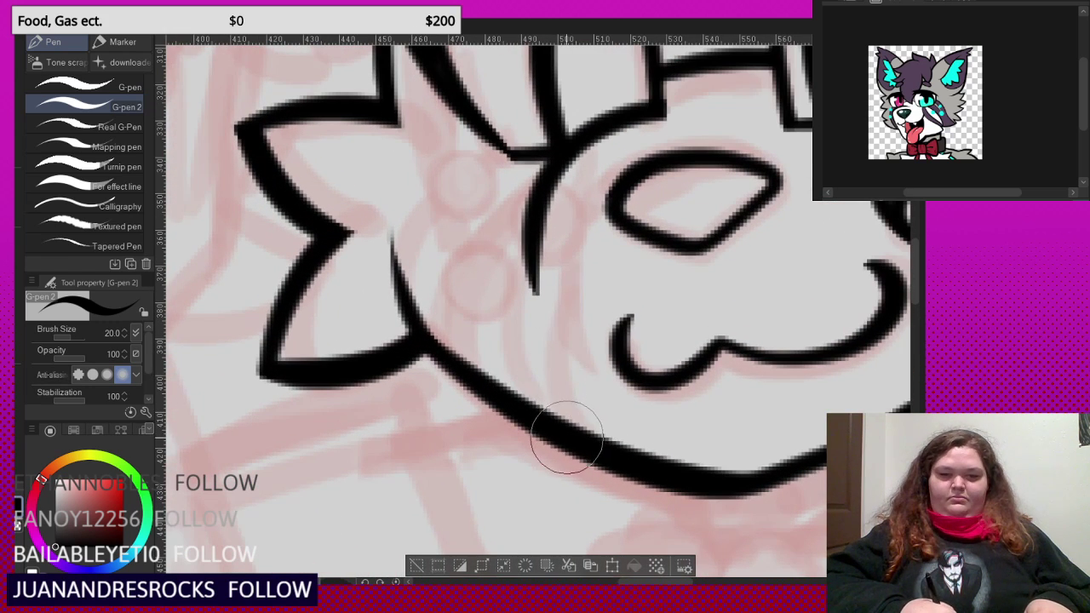
mouse_move(566, 437)
mouse_down()
mouse_move(570, 401)
mouse_move(526, 268)
mouse_move(534, 225)
mouse_up()
mouse_move(543, 182)
mouse_down()
mouse_move(495, 264)
mouse_move(530, 412)
mouse_move(488, 328)
mouse_move(462, 364)
mouse_move(464, 244)
mouse_move(526, 175)
mouse_up()
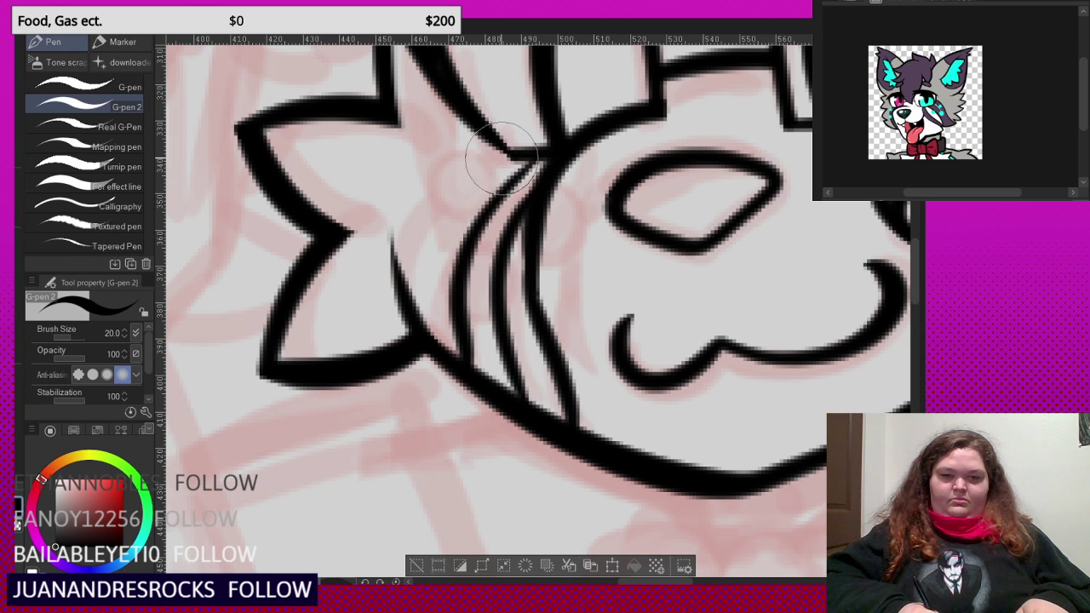
mouse_move(461, 165)
mouse_down()
mouse_move(395, 238)
mouse_move(396, 287)
mouse_up()
scroll(458, 298, down, 2)
scroll(470, 200, up, 3)
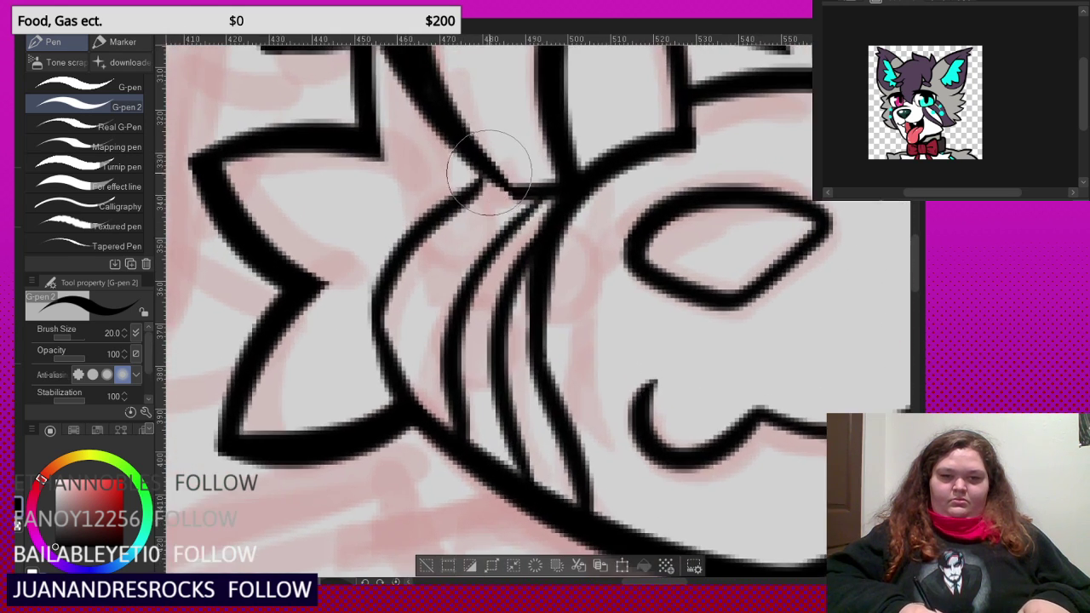
key(ctrl+z)
mouse_move(492, 170)
mouse_down()
mouse_move(402, 238)
mouse_move(384, 284)
mouse_move(389, 356)
mouse_move(411, 409)
mouse_up()
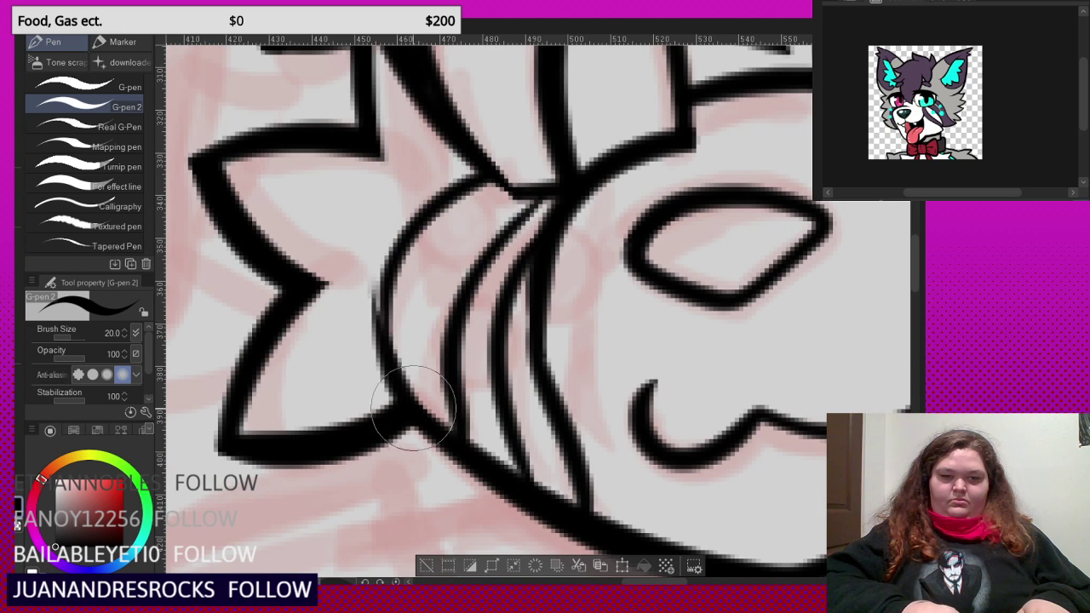
scroll(455, 300, down, 2)
scroll(467, 243, down, 4)
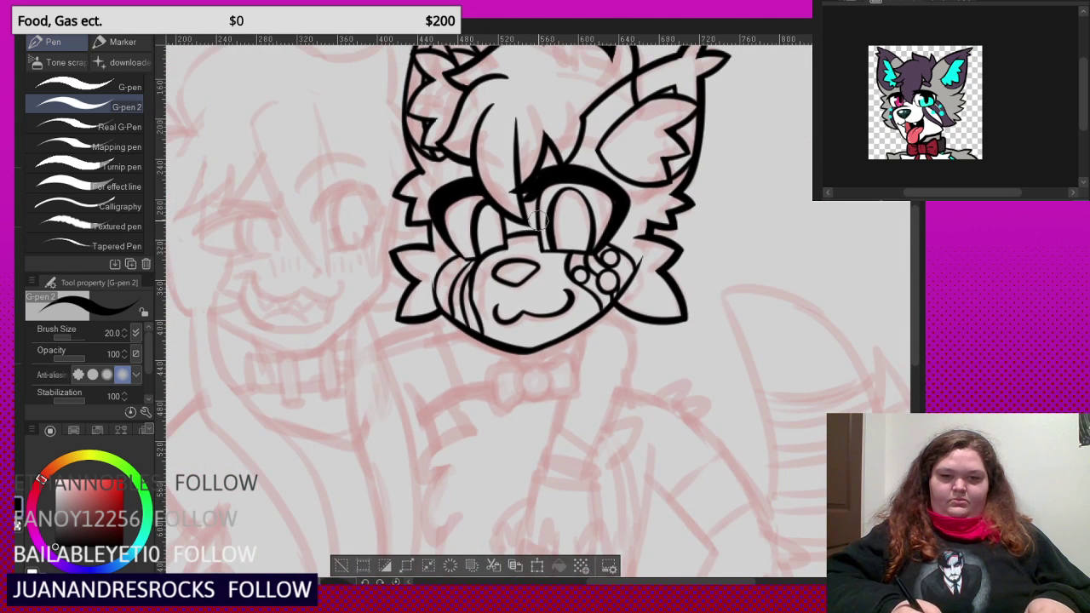
scroll(481, 312, down, 3)
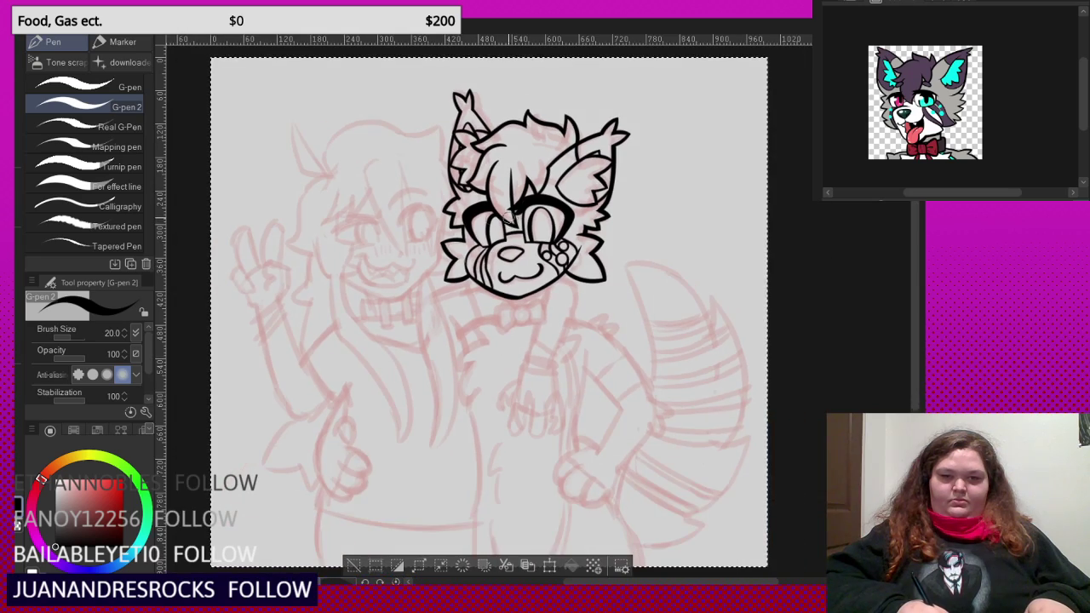
- Ink a round spot on the left-hand cheek below the eye's outer corner and a small spot between the inner stripes
scroll(472, 280, up, 5)
scroll(471, 280, up, 6)
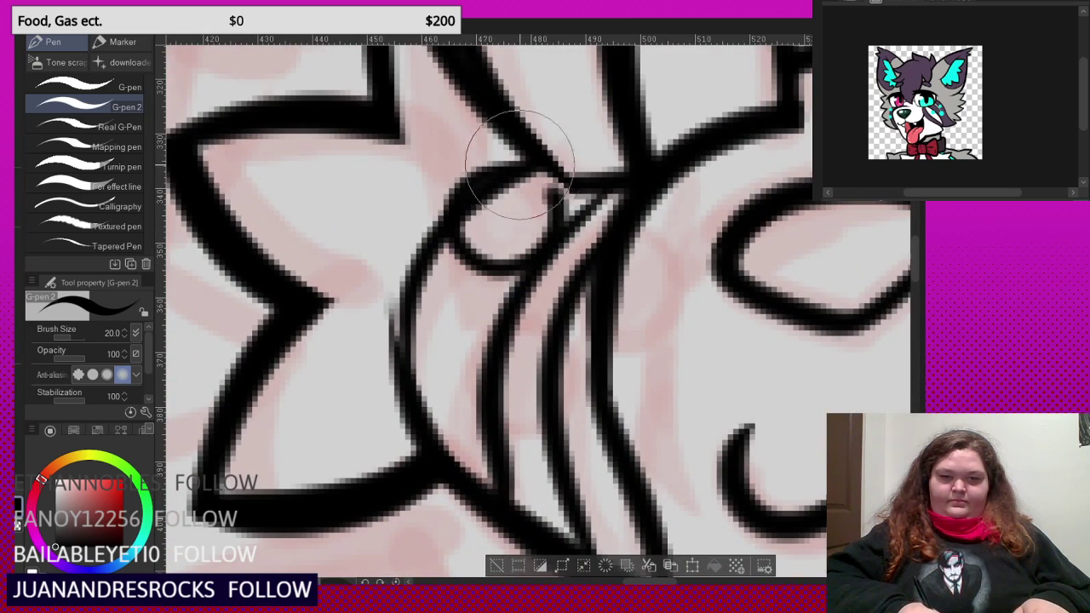
scroll(483, 236, up, 1)
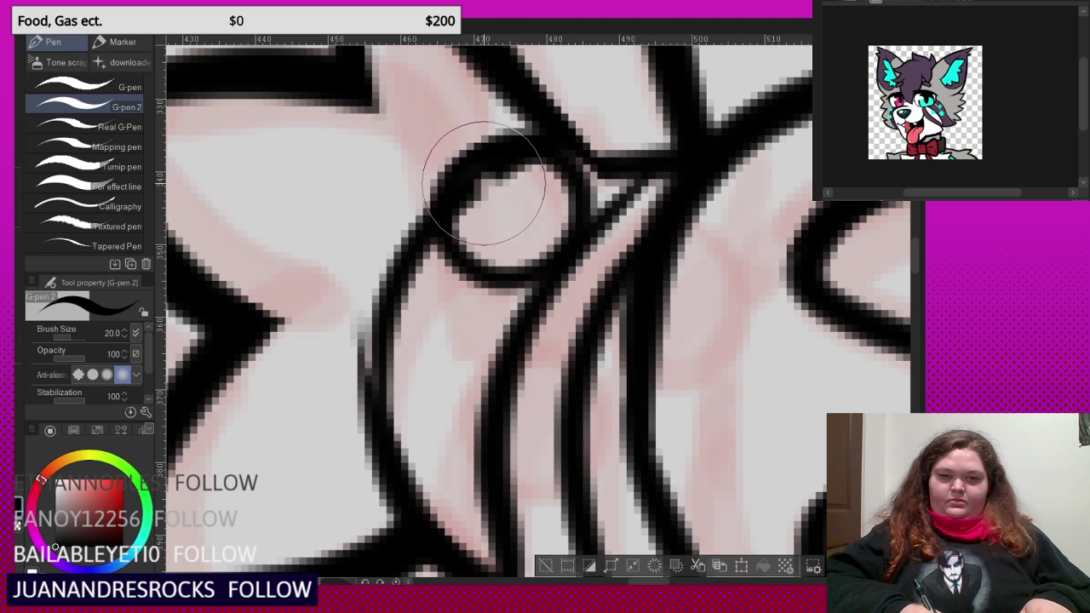
scroll(478, 171, down, 1)
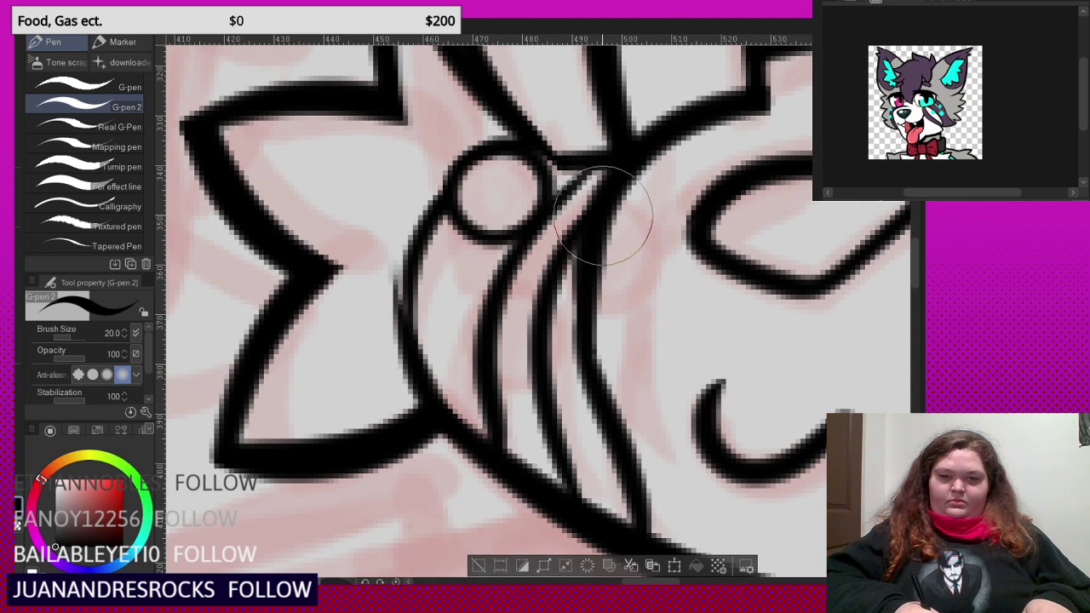
scroll(582, 269, up, 1)
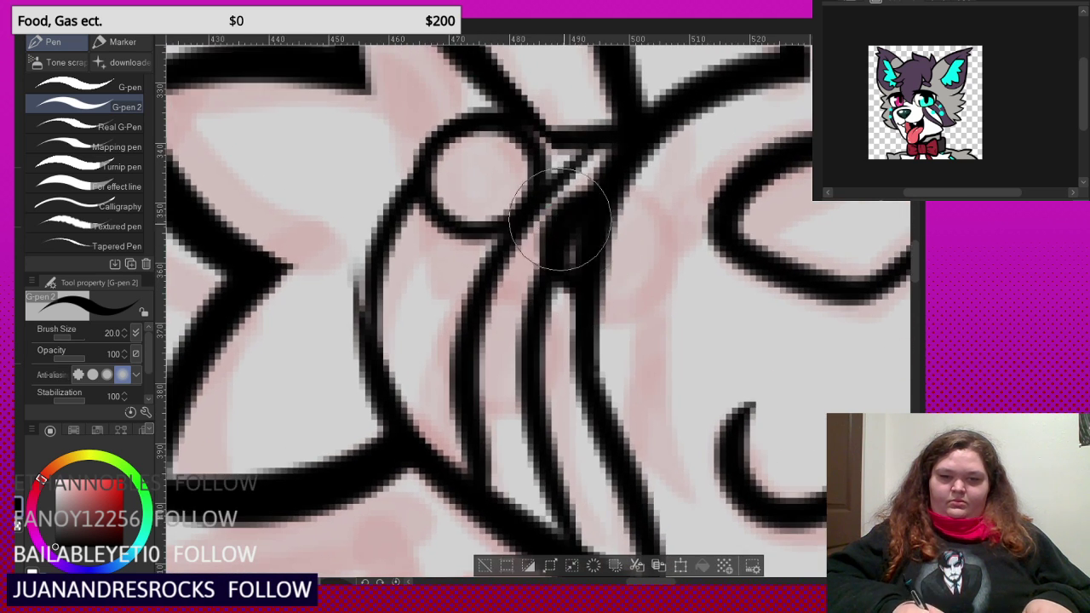
scroll(568, 247, down, 4)
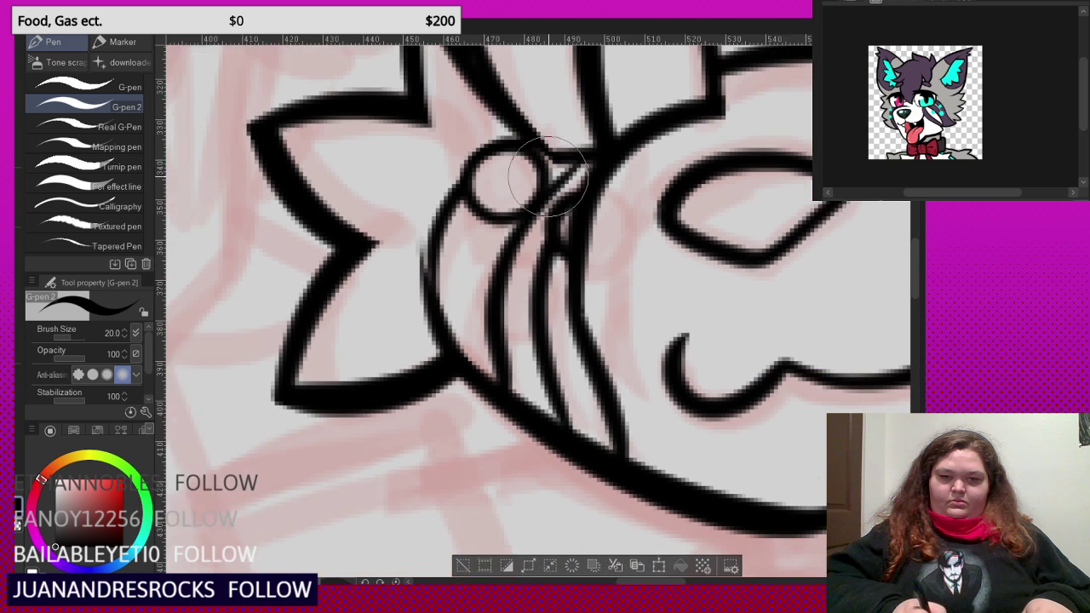
- Ink a third round spot lower on the left-hand cheek and clear the stripe line crossing inside it
scroll(508, 251, up, 4)
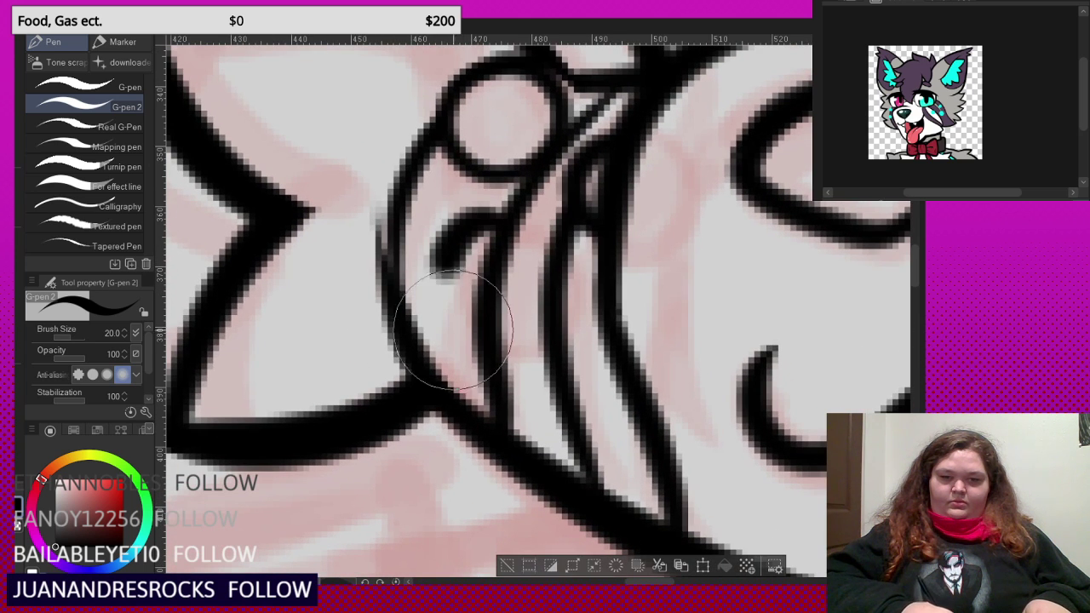
mouse_move(452, 330)
mouse_down()
mouse_move(537, 350)
mouse_move(553, 256)
mouse_up()
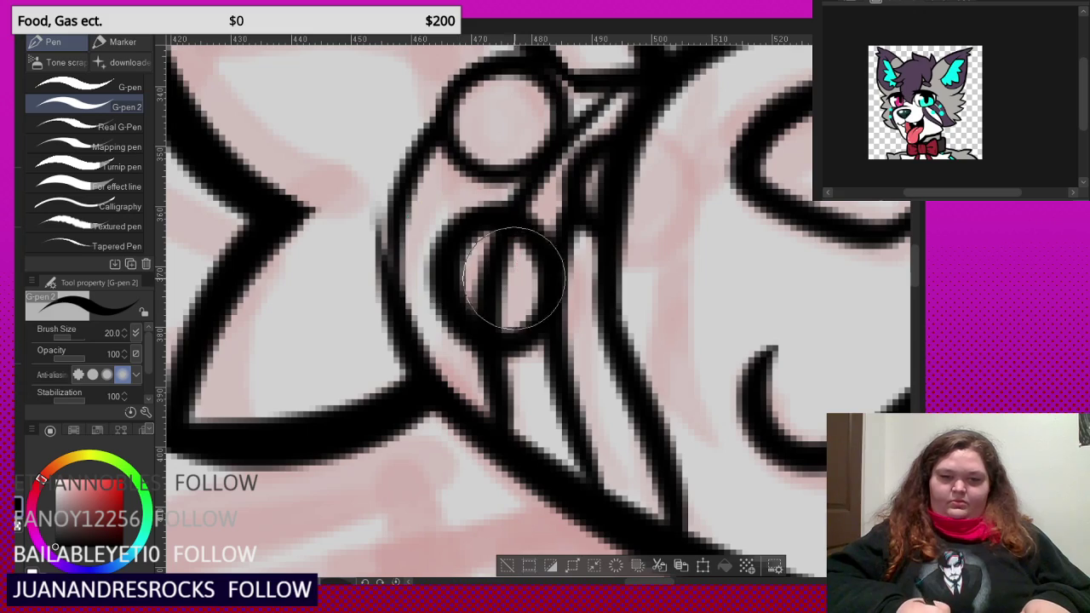
key(ctrl+z)
scroll(509, 293, down, 4)
scroll(475, 266, up, 3)
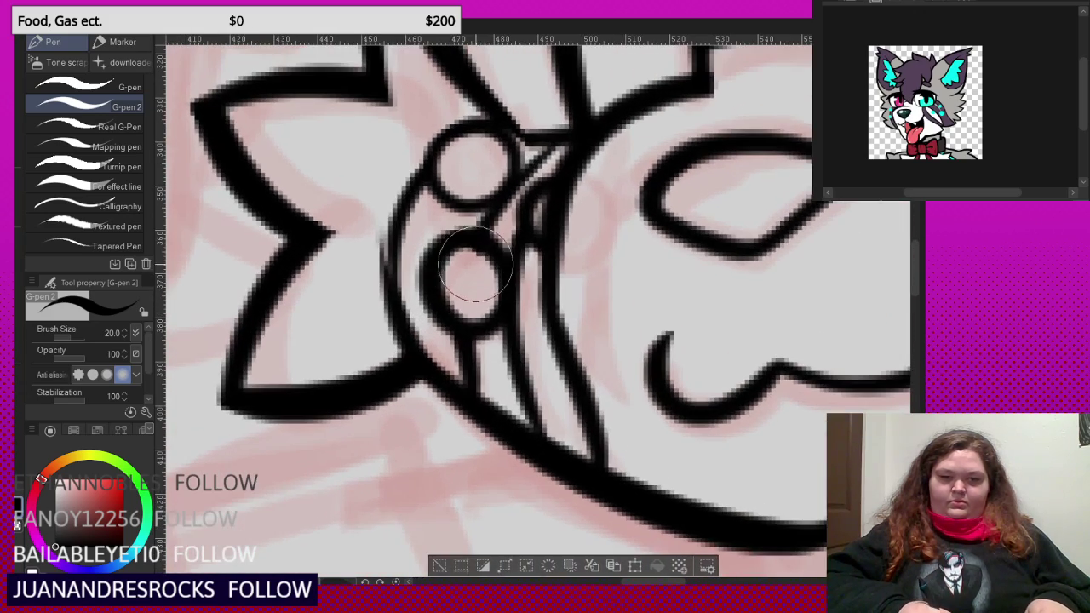
scroll(465, 252, down, 5)
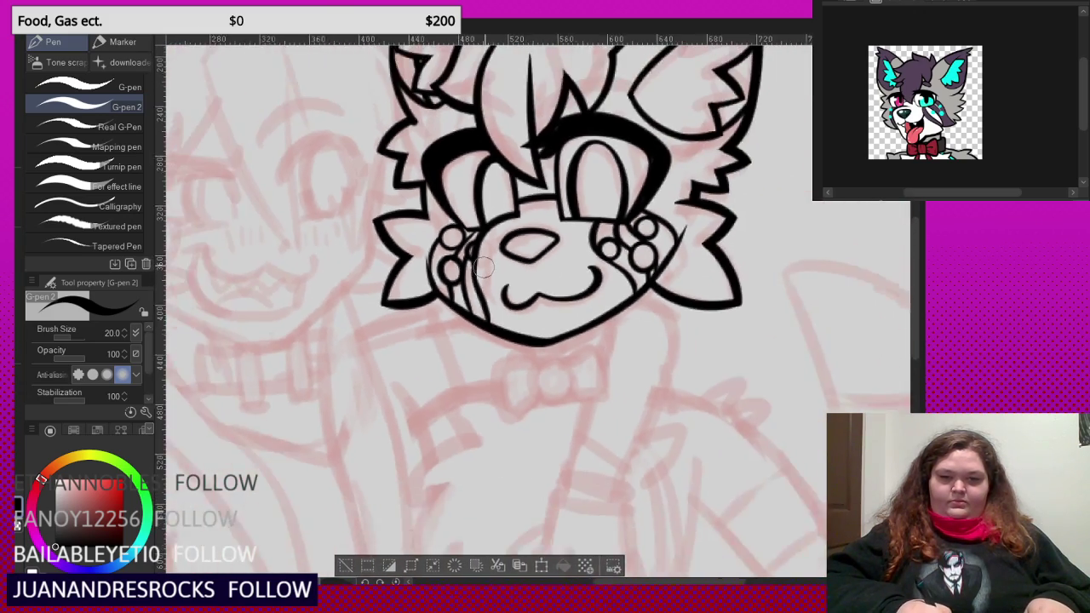
scroll(541, 271, down, 3)
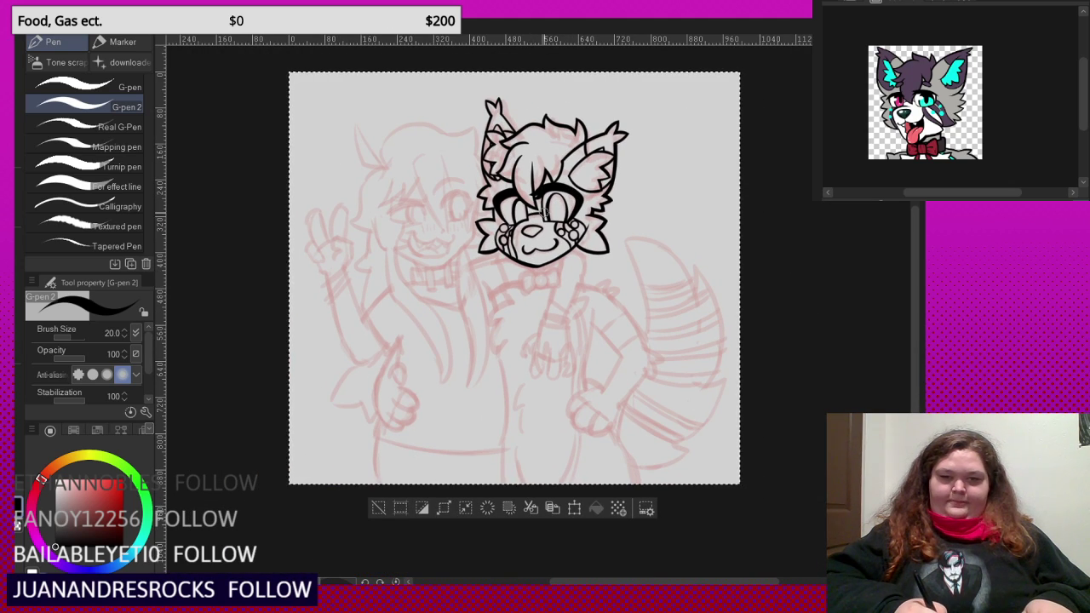
- Ink a filled black oval pupil inside the left-hand eye's iris, redoing the first version
scroll(543, 213, up, 5)
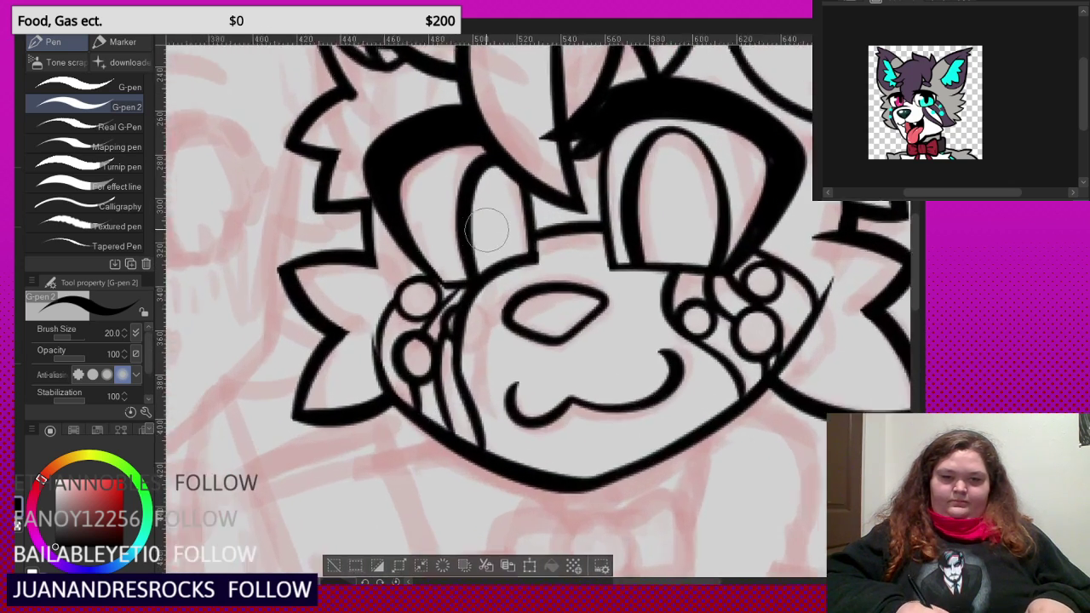
scroll(486, 228, up, 2)
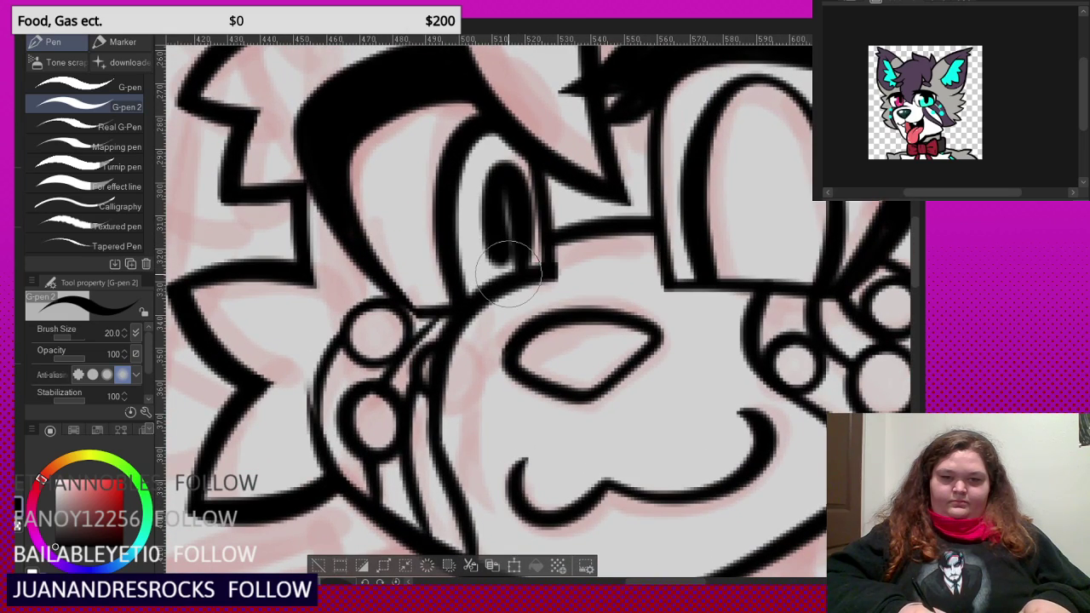
scroll(514, 197, down, 4)
scroll(524, 201, up, 4)
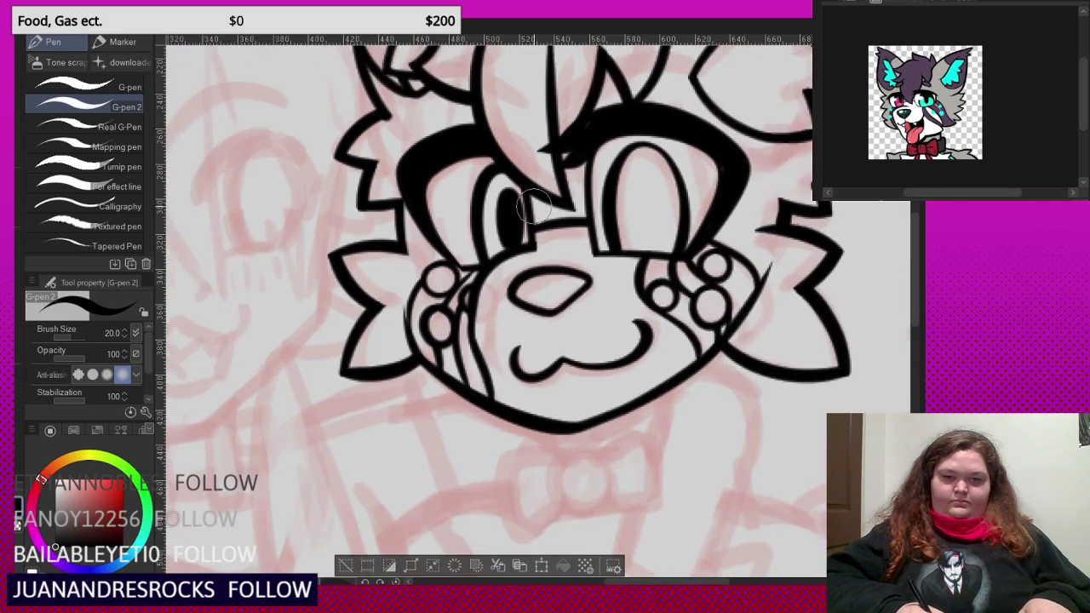
key(ctrl+z)
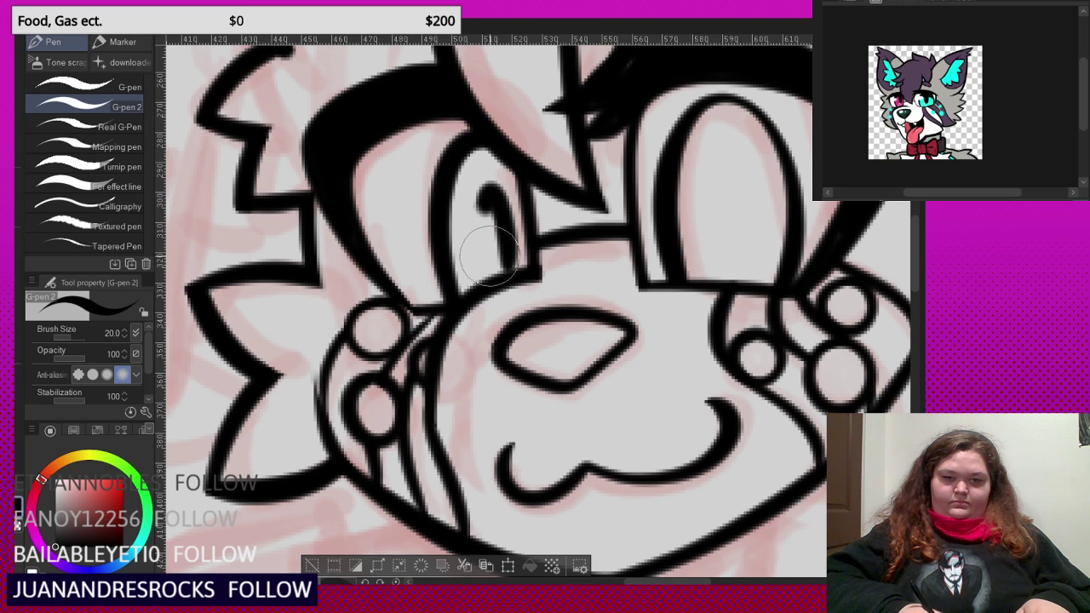
scroll(507, 255, down, 3)
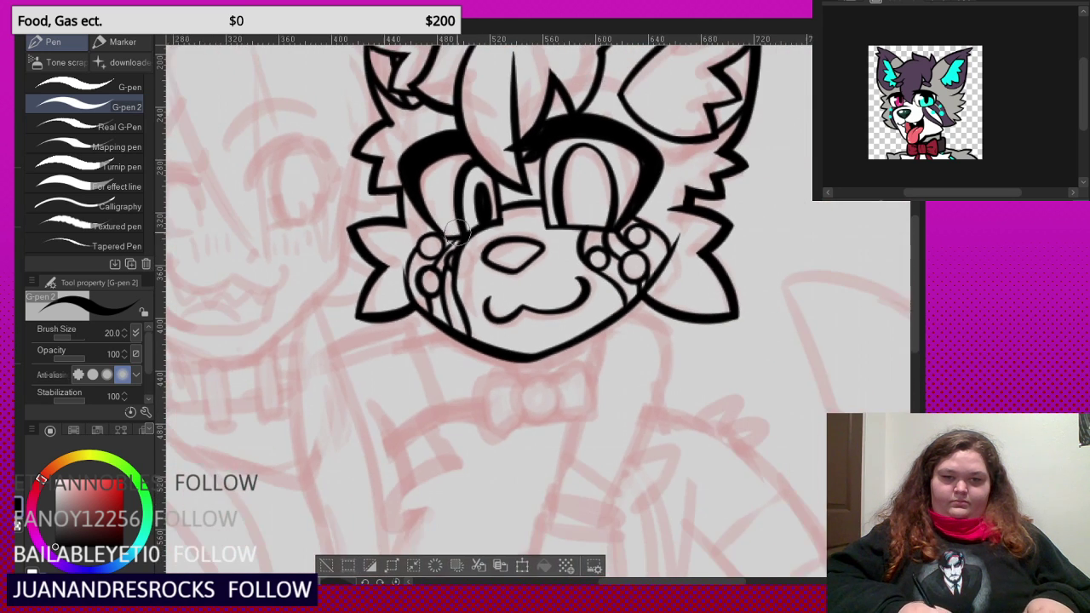
- Ink a matching filled black oval pupil inside the right-hand eye's iris
scroll(572, 213, up, 3)
scroll(572, 213, up, 2)
mouse_move(598, 165)
mouse_down()
mouse_move(592, 109)
mouse_move(582, 199)
mouse_move(603, 266)
mouse_move(621, 212)
mouse_move(594, 135)
mouse_up()
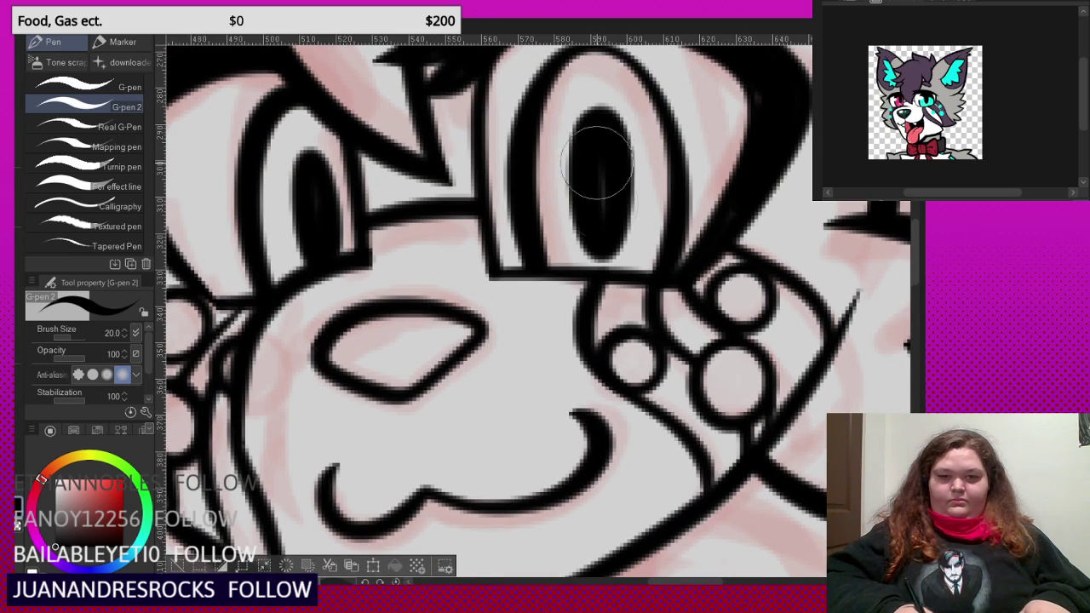
scroll(596, 162, down, 6)
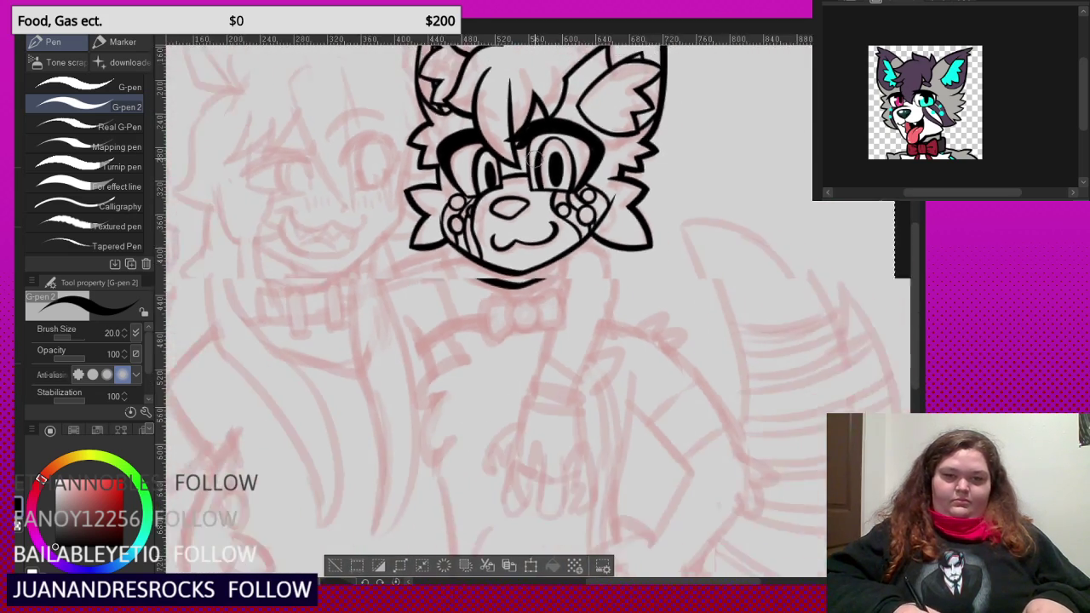
scroll(535, 157, up, 1)
- Switch the pen to white and paint a short horizontal highlight across the lower left edge of each iris
key(x)
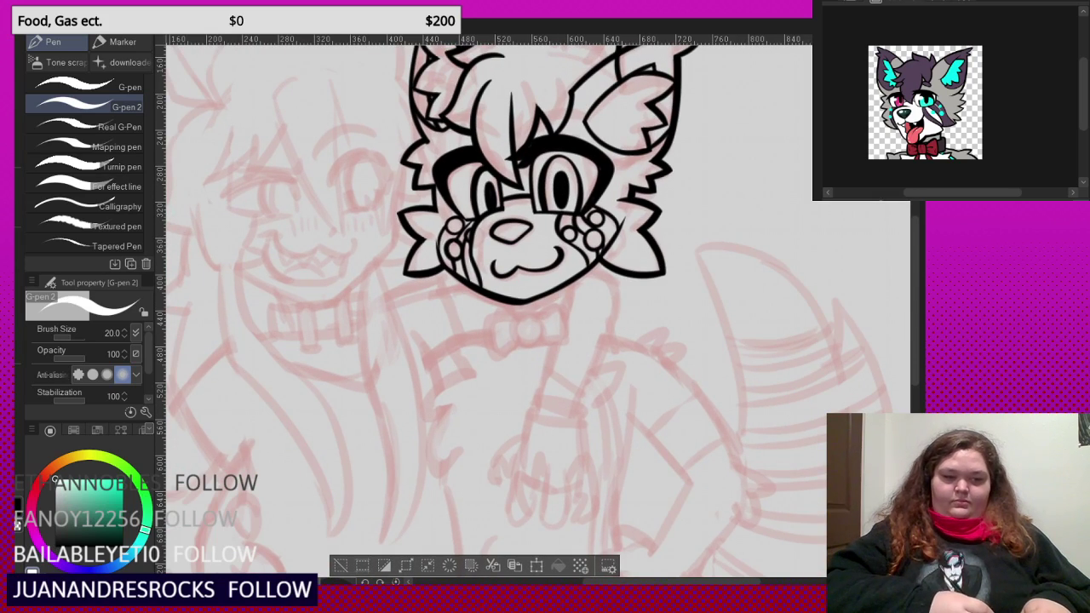
scroll(464, 205, up, 4)
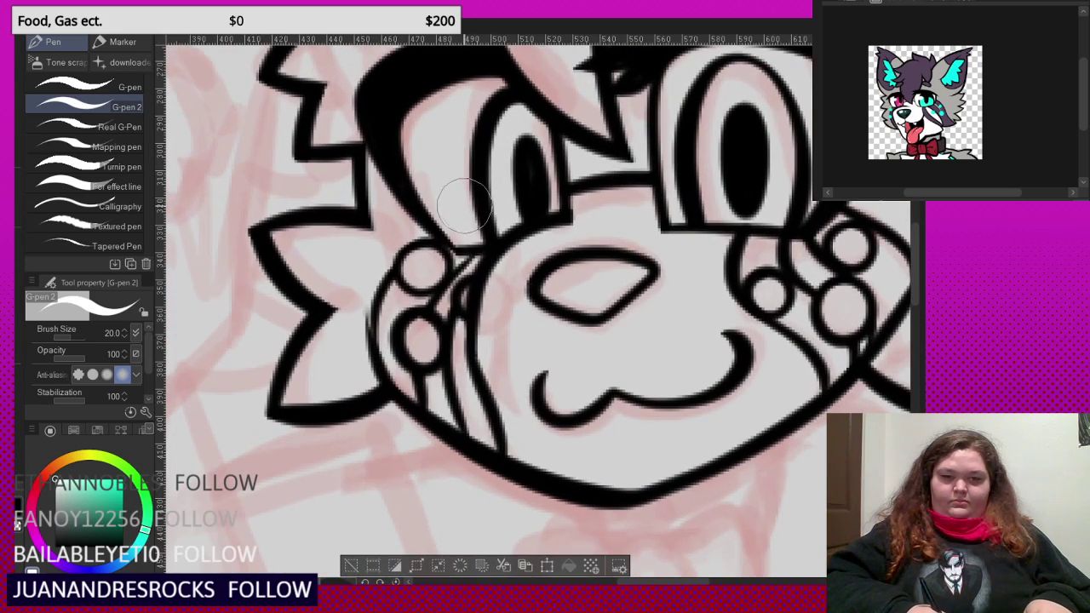
scroll(464, 205, down, 2)
scroll(426, 213, up, 4)
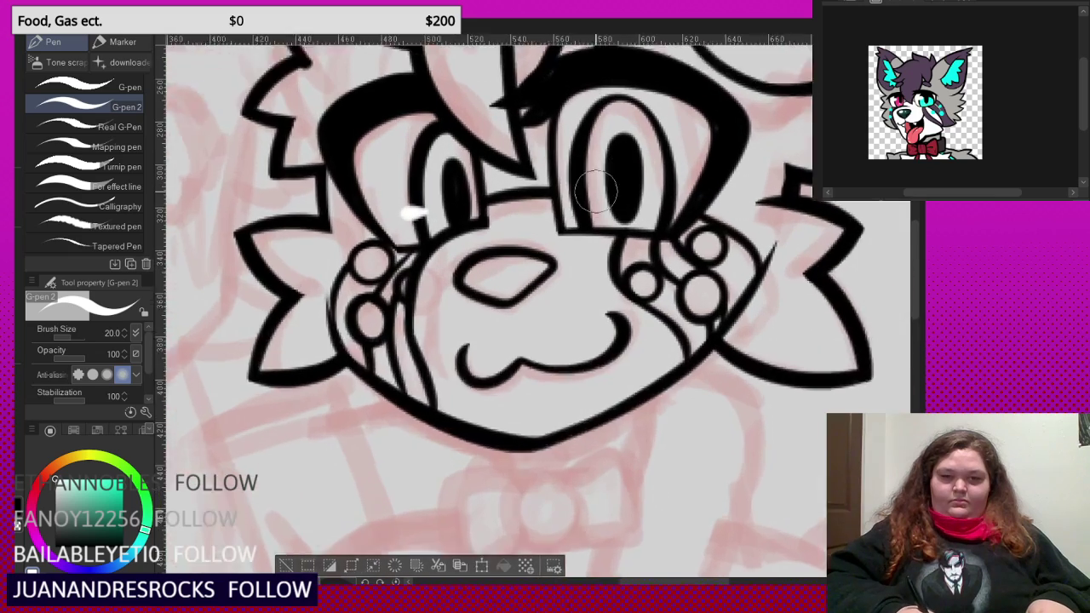
drag(562, 198, 582, 196)
scroll(588, 196, down, 3)
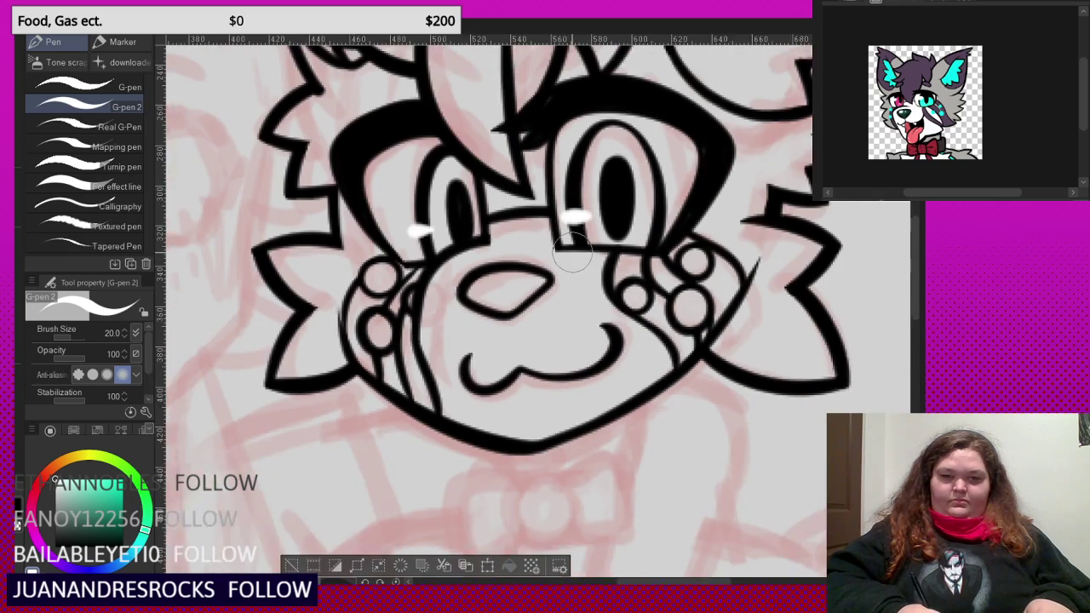
- Paint a large round white highlight on each iris's upper left edge and a small white dot beside each pupil's right side
scroll(449, 175, up, 2)
scroll(448, 176, up, 1)
mouse_move(449, 176)
mouse_down()
mouse_move(438, 165)
mouse_move(425, 176)
mouse_move(440, 170)
mouse_move(423, 162)
mouse_move(430, 177)
mouse_up()
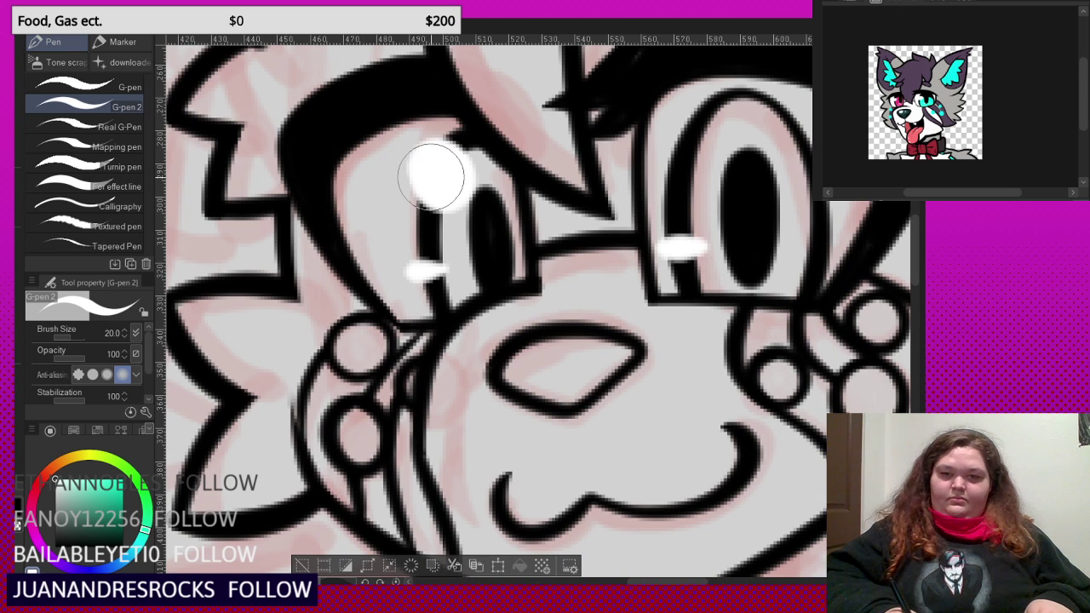
mouse_move(720, 130)
mouse_down()
mouse_move(690, 149)
mouse_move(725, 158)
mouse_move(725, 121)
mouse_move(696, 119)
mouse_up()
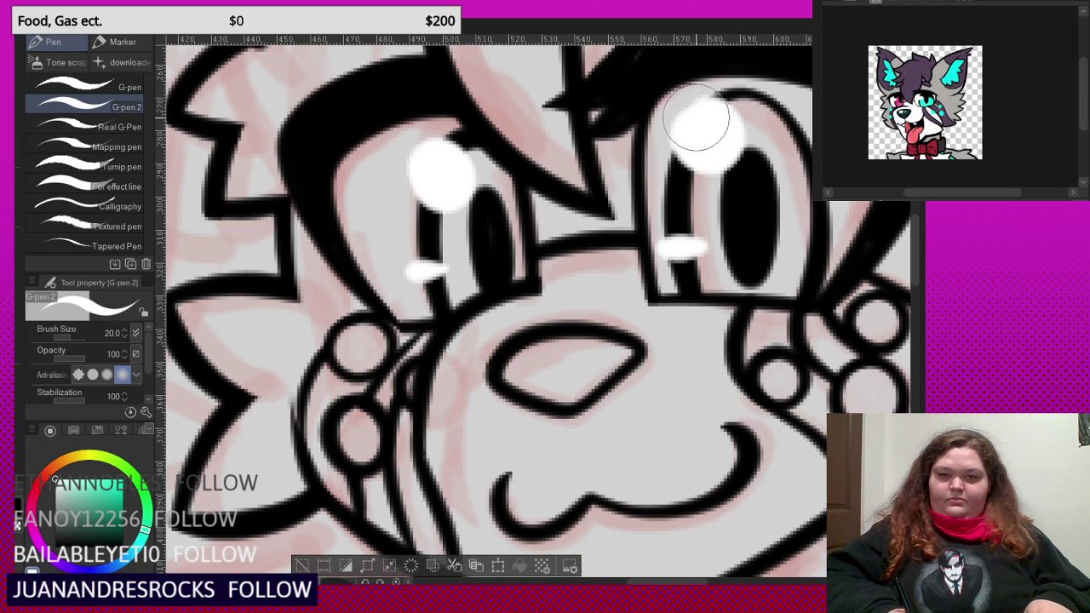
click(790, 239)
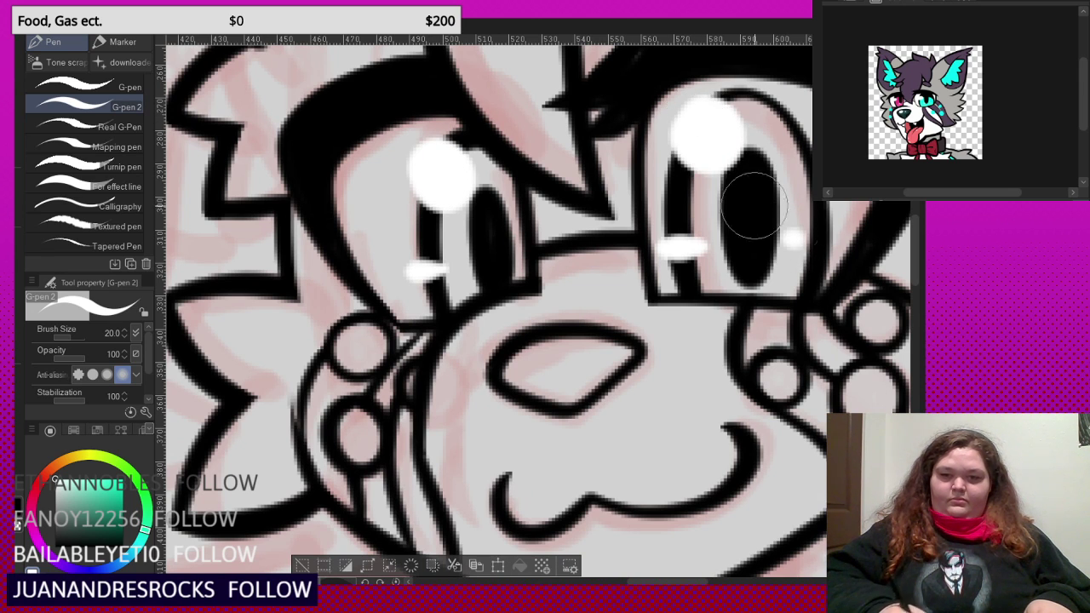
click(511, 244)
scroll(507, 238, down, 1)
scroll(496, 223, down, 5)
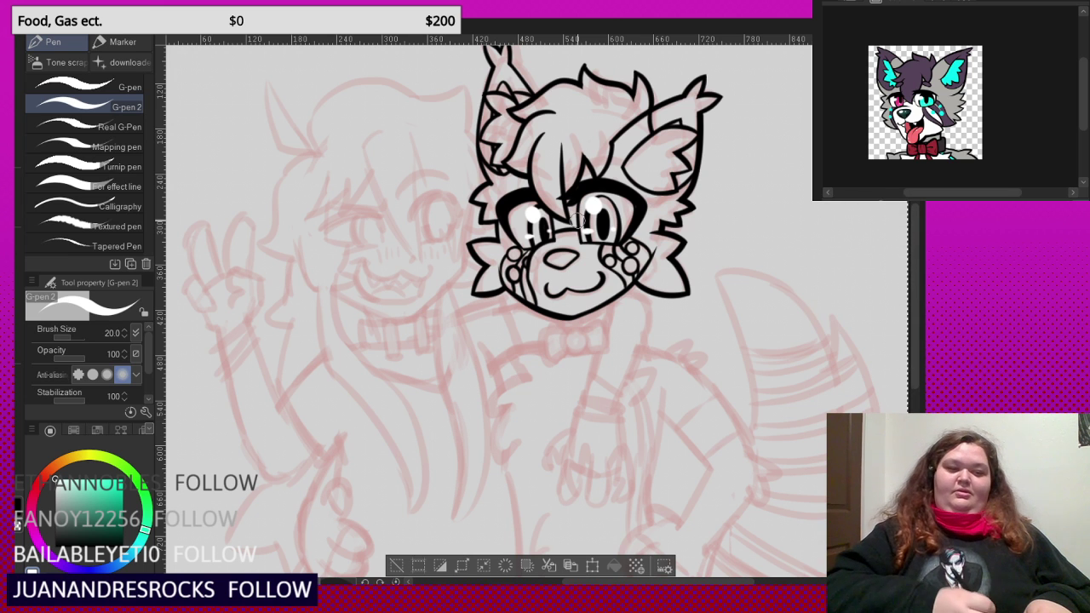
- Switch the pen colour back to black for inking the neck below the chin
key(x)
scroll(553, 336, up, 3)
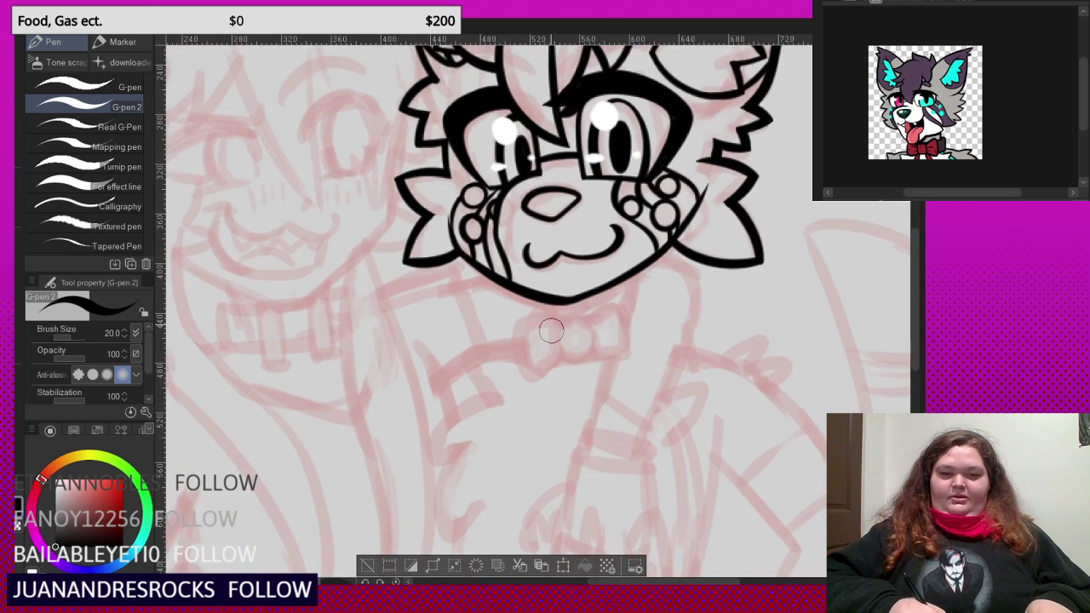
scroll(551, 331, up, 2)
drag(532, 296, 549, 373)
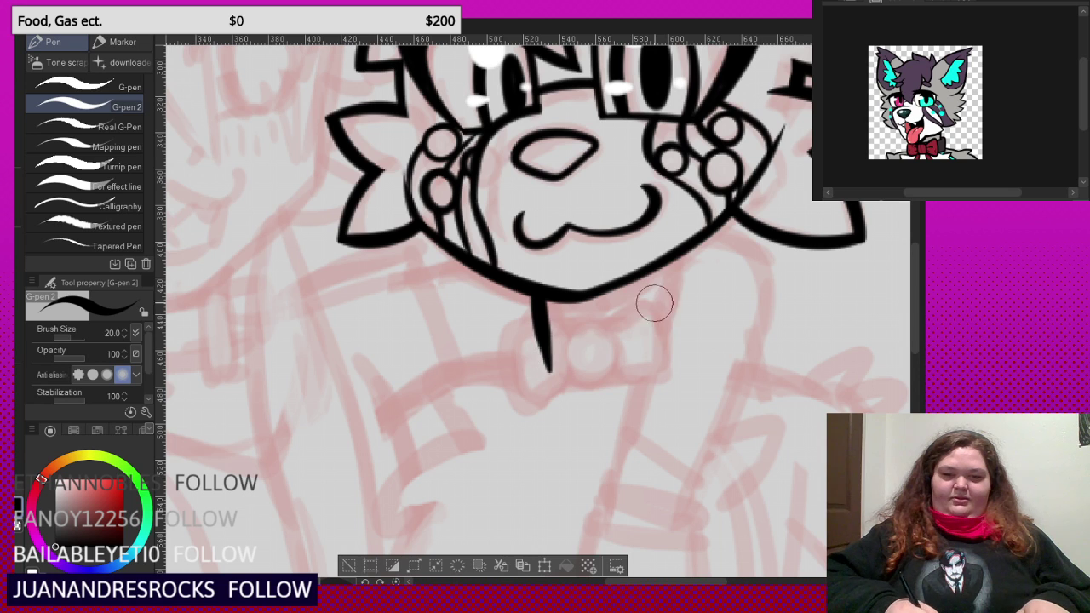
scroll(655, 286, up, 1)
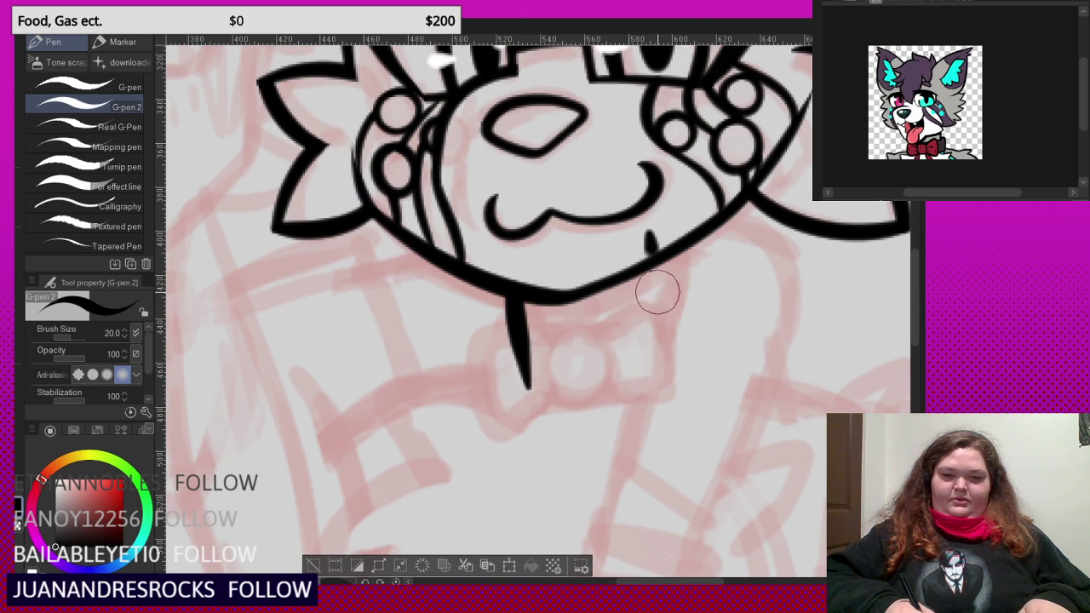
drag(657, 292, 657, 350)
key(ctrl+z)
key(ctrl+z)
- Ink the two neck lines down from the jaw and clear the ends that overshoot into the face
drag(511, 261, 524, 383)
drag(653, 274, 654, 351)
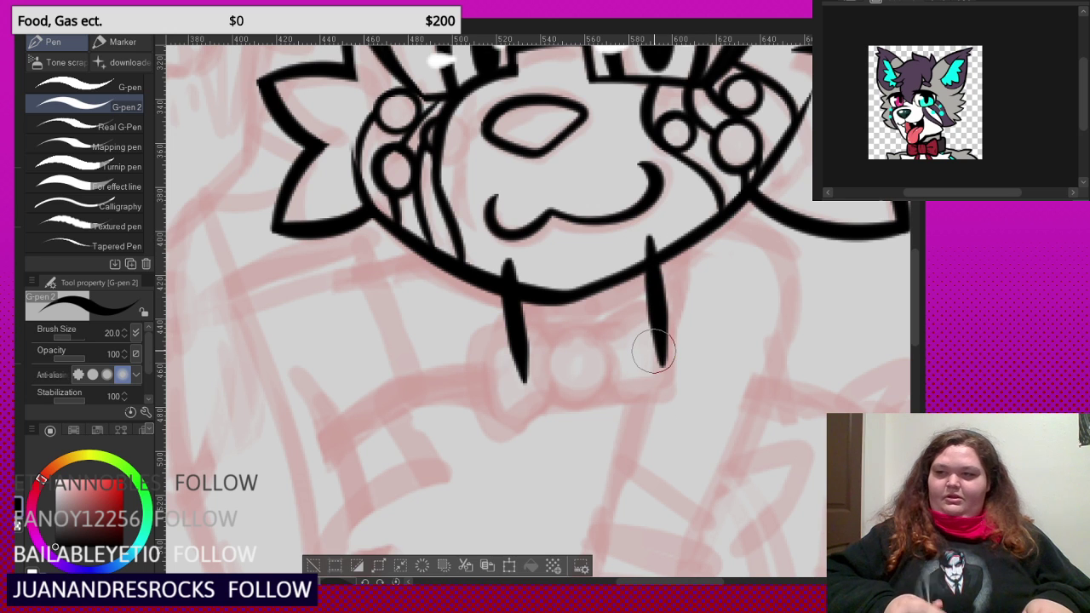
scroll(554, 277, up, 1)
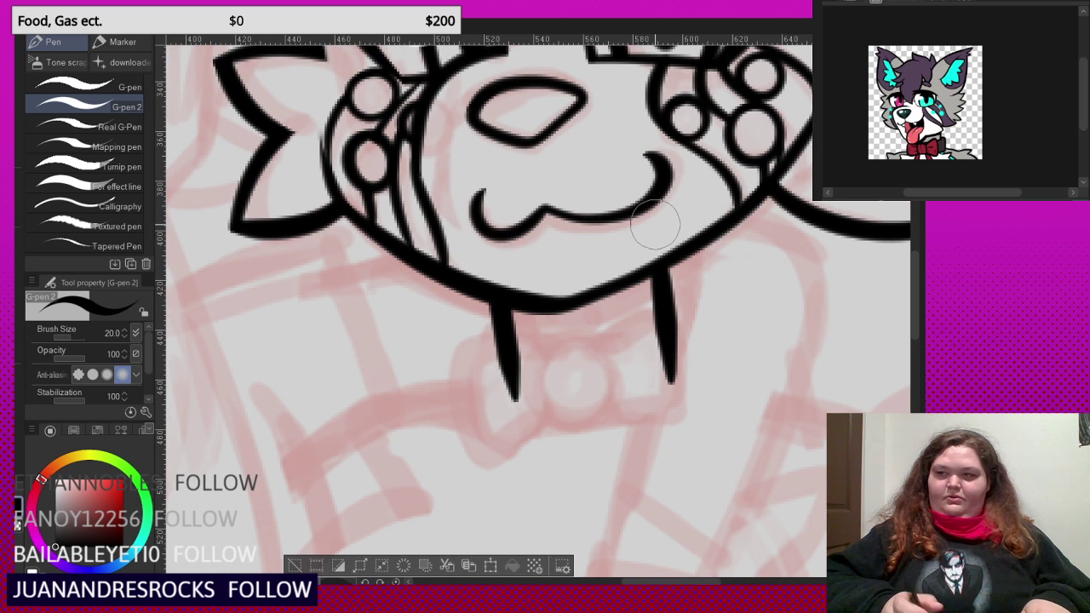
scroll(545, 370, up, 3)
mouse_move(615, 311)
mouse_down()
mouse_move(571, 301)
mouse_move(518, 433)
mouse_move(642, 461)
mouse_move(657, 358)
mouse_up()
key(ctrl+z)
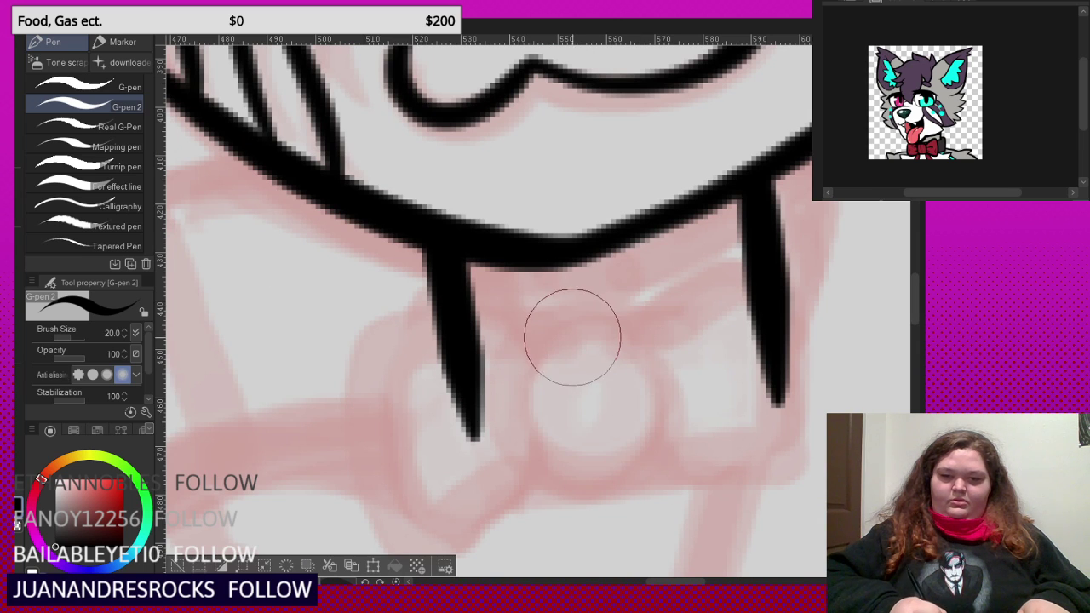
mouse_move(569, 317)
mouse_down()
mouse_move(542, 321)
mouse_move(603, 433)
mouse_up()
key(ctrl+z)
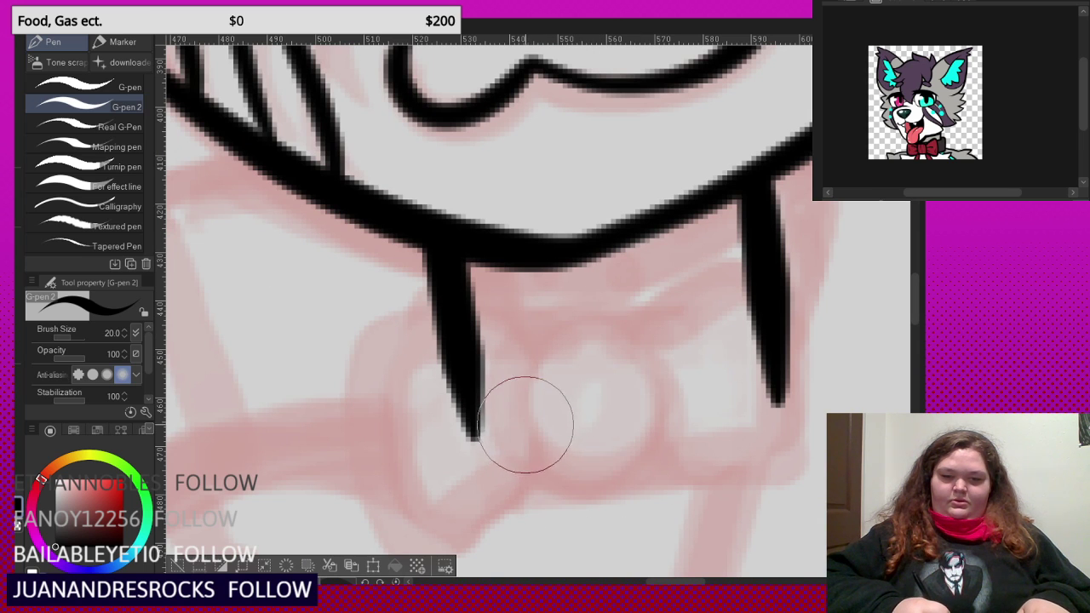
- Ink the bow tie below the chin with a round centre knot and a flared loop on each side
mouse_move(518, 417)
mouse_down()
mouse_move(629, 486)
mouse_move(646, 356)
mouse_up()
mouse_move(578, 319)
mouse_down()
mouse_move(516, 372)
mouse_move(515, 442)
mouse_move(550, 469)
mouse_up()
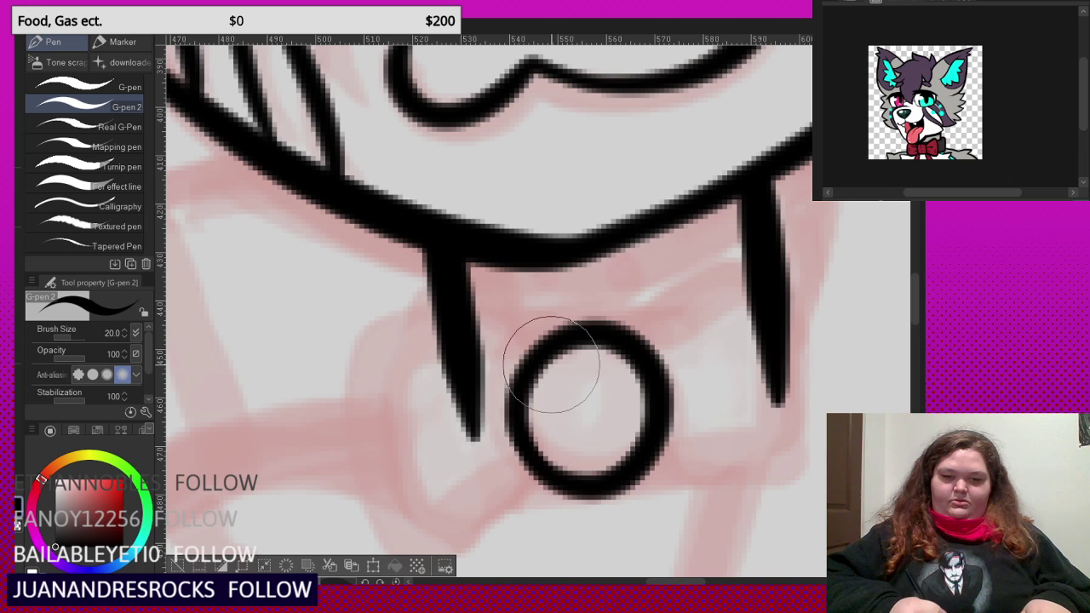
scroll(545, 332, down, 2)
scroll(604, 335, up, 1)
mouse_move(560, 338)
mouse_down()
mouse_move(673, 247)
mouse_move(734, 401)
mouse_move(621, 414)
mouse_move(577, 383)
mouse_move(552, 385)
mouse_move(557, 334)
mouse_up()
drag(665, 310, 684, 336)
scroll(648, 288, down, 3)
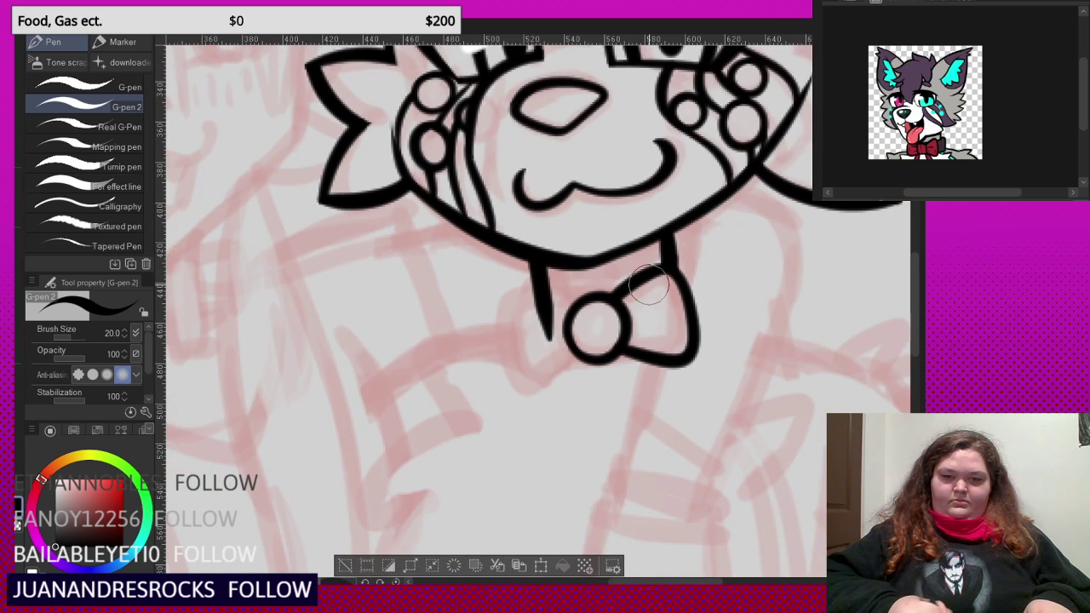
scroll(647, 289, up, 3)
mouse_move(537, 258)
mouse_down()
mouse_move(407, 256)
mouse_move(408, 349)
mouse_move(449, 460)
mouse_move(509, 464)
mouse_move(616, 401)
mouse_move(634, 374)
mouse_up()
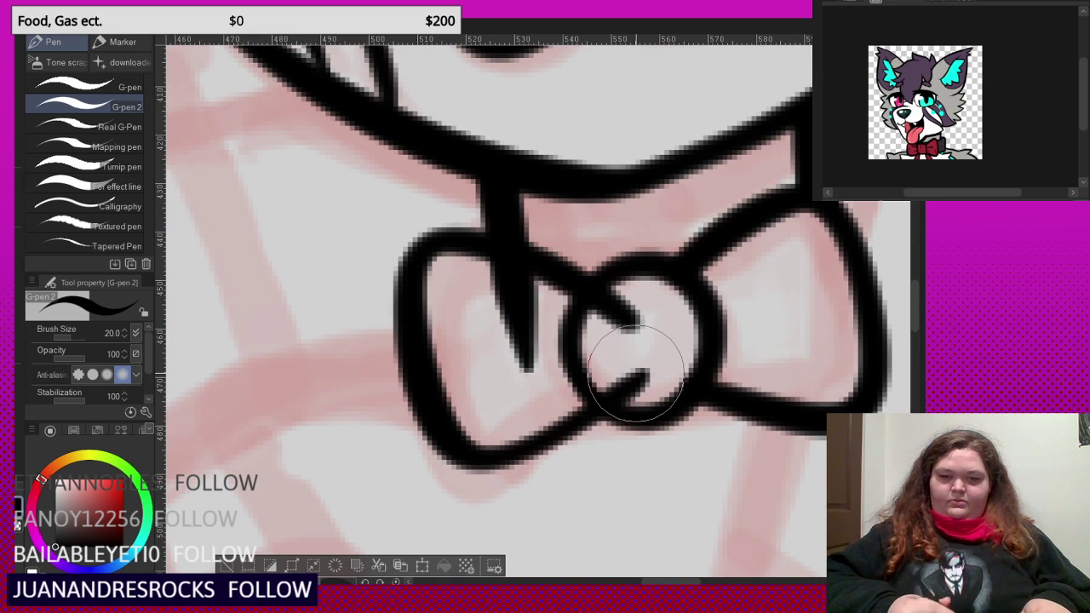
- Erase the neck line and loop ends that overshoot into the bow tie's loop and centre knot
drag(502, 317, 526, 321)
drag(635, 334, 628, 366)
scroll(562, 273, down, 3)
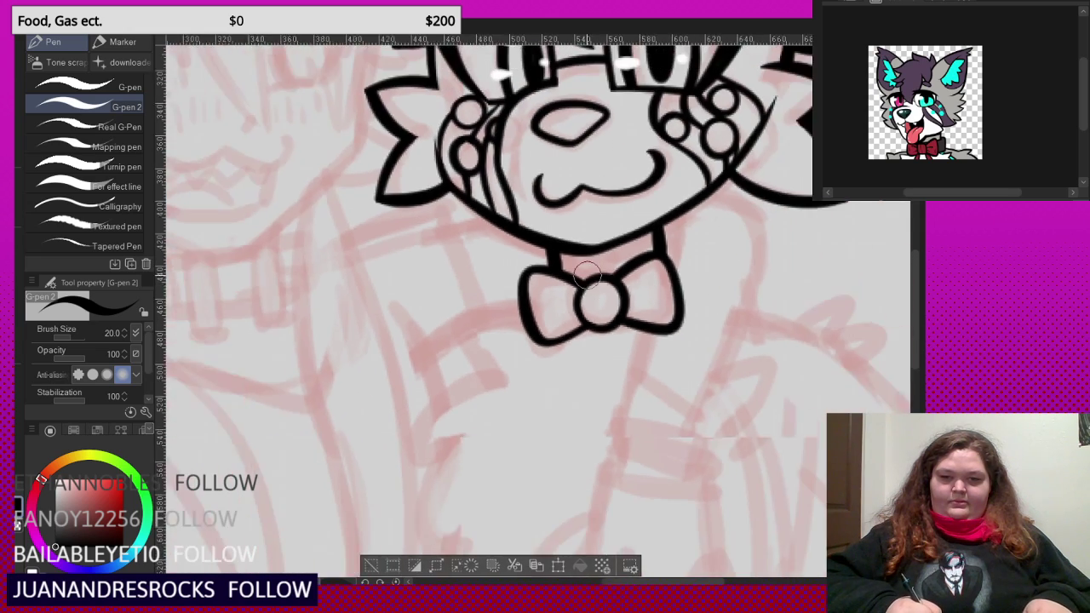
scroll(586, 273, down, 4)
scroll(593, 382, down, 3)
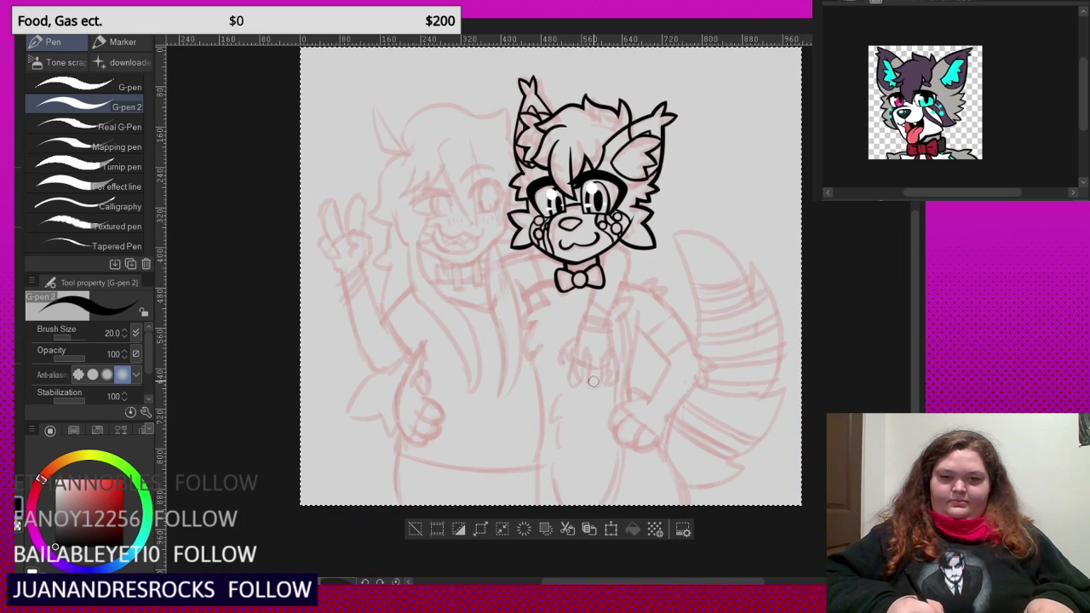
- Ink the index finger of the hand hanging below the bow tie, with the pointed gap beside it
scroll(593, 382, up, 2)
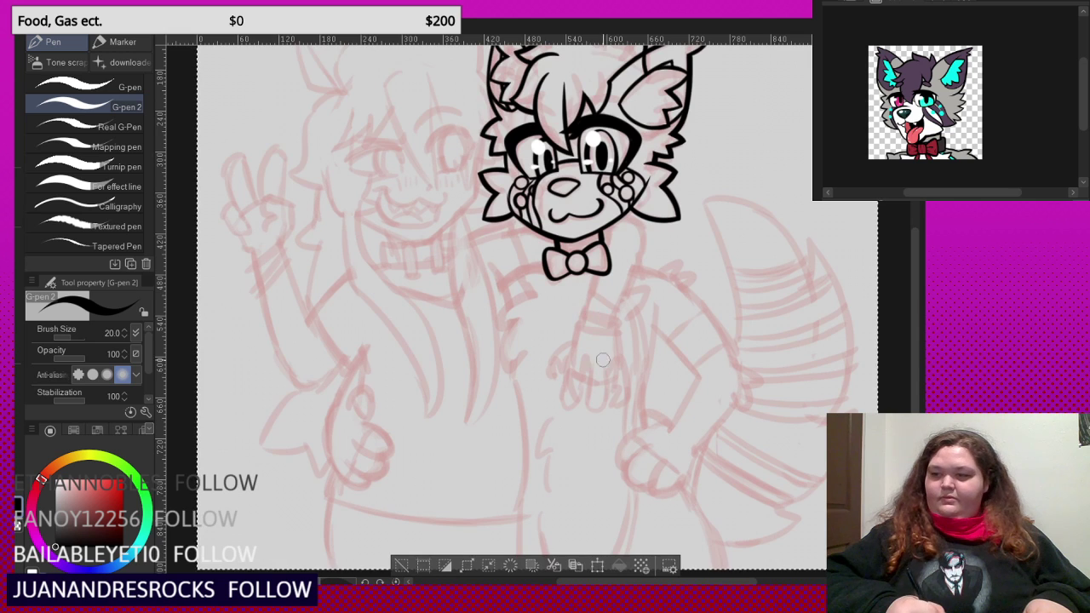
scroll(602, 360, up, 5)
scroll(552, 338, up, 2)
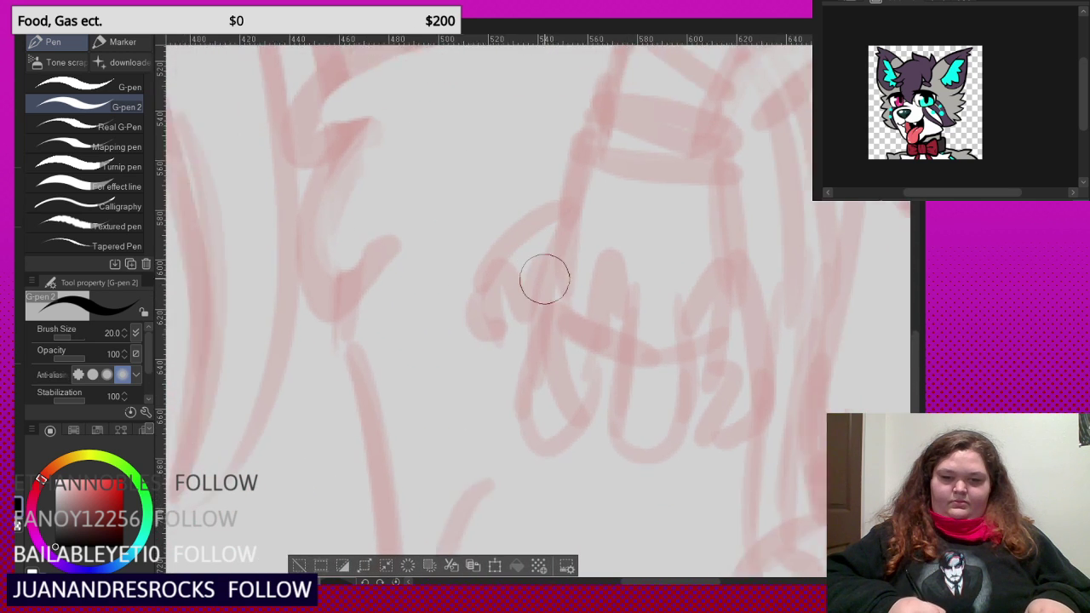
scroll(544, 279, up, 2)
scroll(539, 287, down, 2)
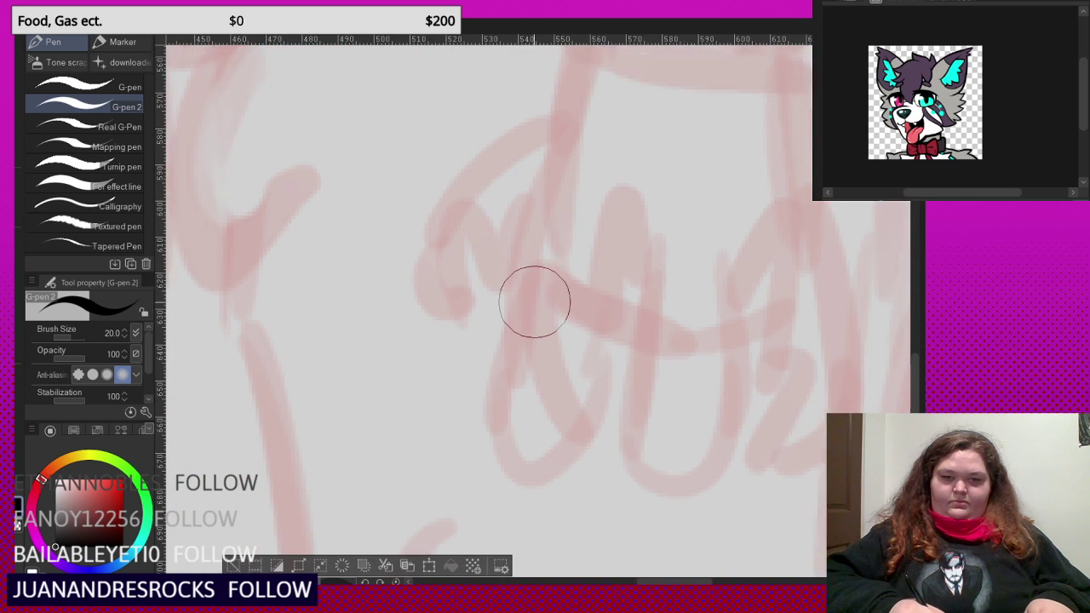
mouse_move(546, 189)
mouse_down()
mouse_move(508, 296)
mouse_move(495, 383)
mouse_move(518, 448)
mouse_move(554, 452)
mouse_move(594, 315)
mouse_up()
scroll(584, 383, up, 1)
mouse_move(578, 430)
mouse_down()
mouse_move(532, 311)
mouse_move(536, 245)
mouse_move(637, 307)
mouse_move(595, 284)
mouse_move(591, 309)
mouse_move(592, 229)
mouse_move(625, 152)
mouse_move(649, 222)
mouse_move(648, 300)
mouse_up()
scroll(647, 298, up, 1)
mouse_move(584, 401)
mouse_down()
mouse_move(585, 467)
mouse_move(587, 388)
mouse_move(615, 406)
mouse_move(578, 293)
mouse_move(617, 320)
mouse_move(627, 252)
mouse_move(631, 429)
mouse_move(668, 438)
mouse_up()
scroll(578, 304, down, 1)
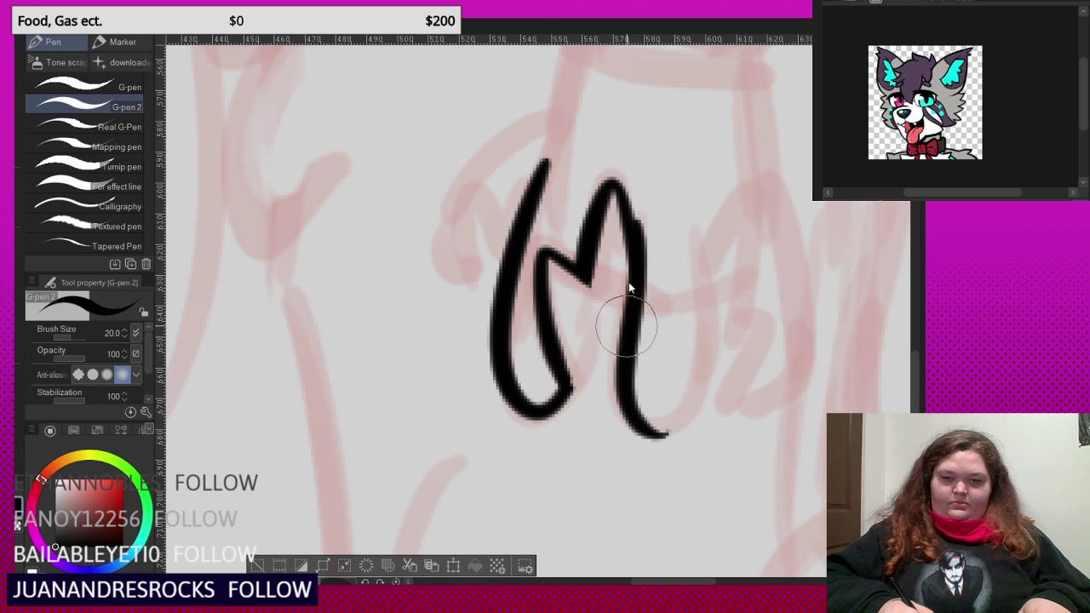
key(ctrl+z)
drag(632, 260, 619, 421)
mouse_move(620, 366)
mouse_down()
mouse_move(715, 343)
mouse_move(700, 198)
mouse_up()
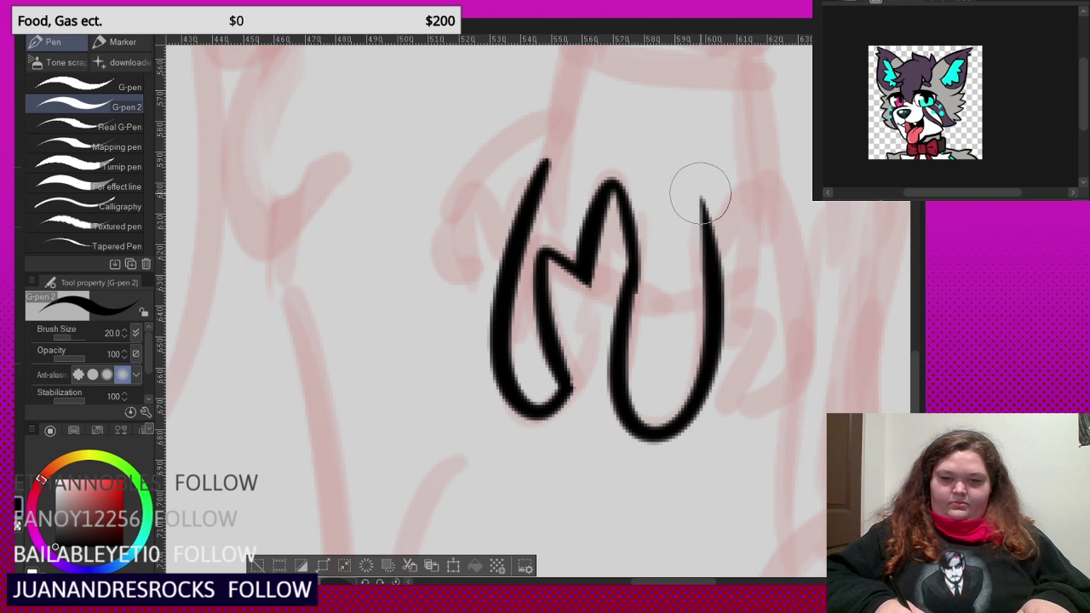
key(ctrl+z)
key(ctrl+z)
mouse_move(635, 279)
mouse_down()
mouse_move(635, 438)
mouse_move(661, 430)
mouse_up()
key(ctrl+z)
- Ink the middle finger as a long U shape, add the angular gap beside it and trim the overshoot where they meet
mouse_move(633, 275)
mouse_down()
mouse_move(628, 407)
mouse_move(694, 414)
mouse_move(724, 316)
mouse_move(703, 178)
mouse_up()
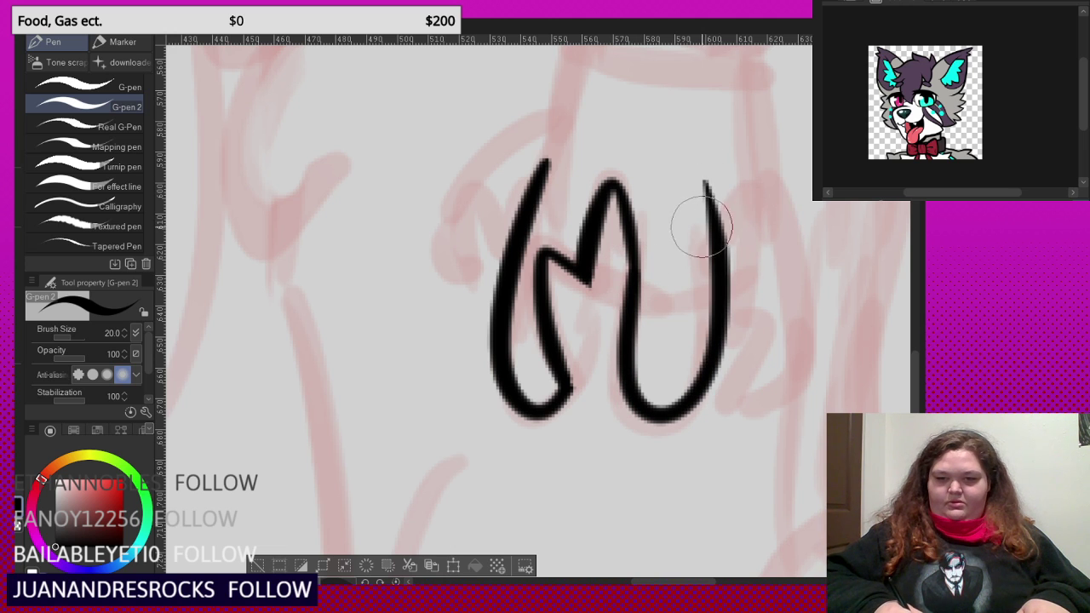
mouse_move(701, 227)
mouse_down()
mouse_move(762, 257)
mouse_move(740, 318)
mouse_move(740, 292)
mouse_move(762, 299)
mouse_move(762, 361)
mouse_move(718, 418)
mouse_up()
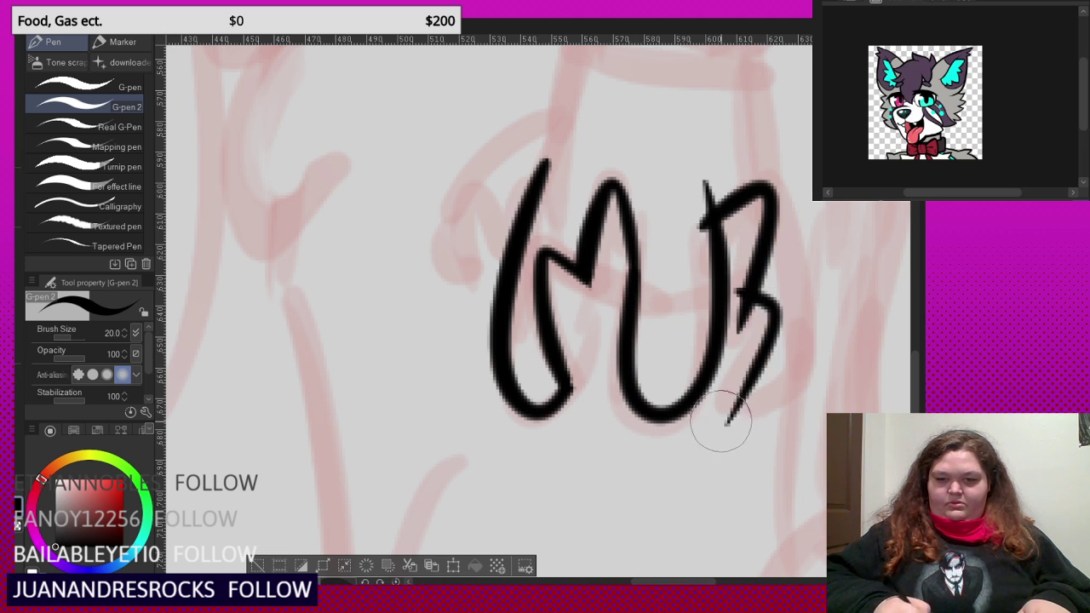
scroll(717, 418, up, 2)
click(701, 134)
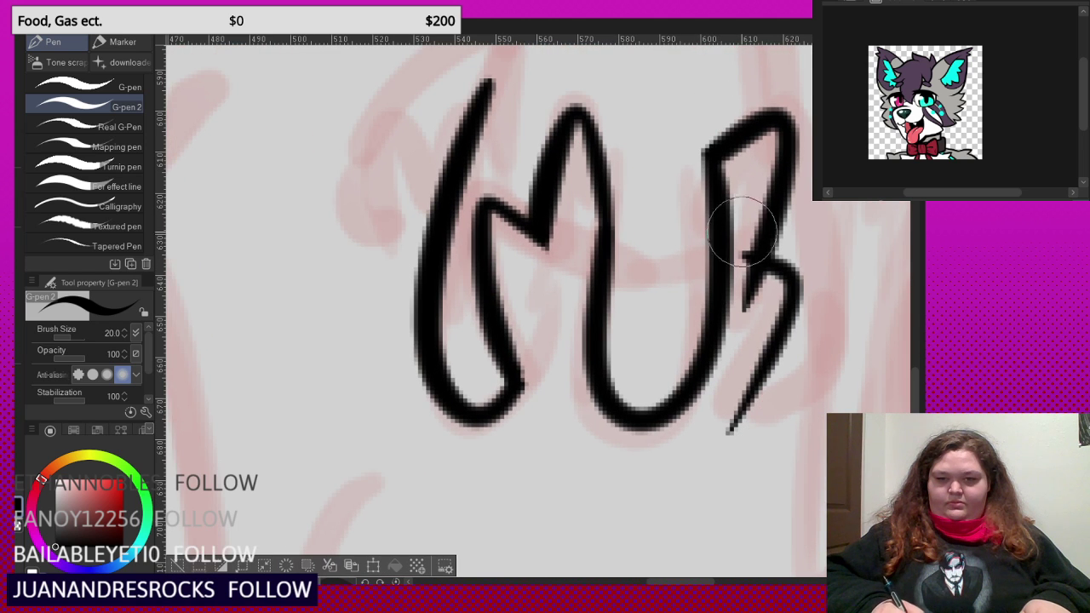
- Ink the last finger's outer edge from its tip up to the wrist and clear the stray tail below the fingertip
scroll(693, 287, down, 5)
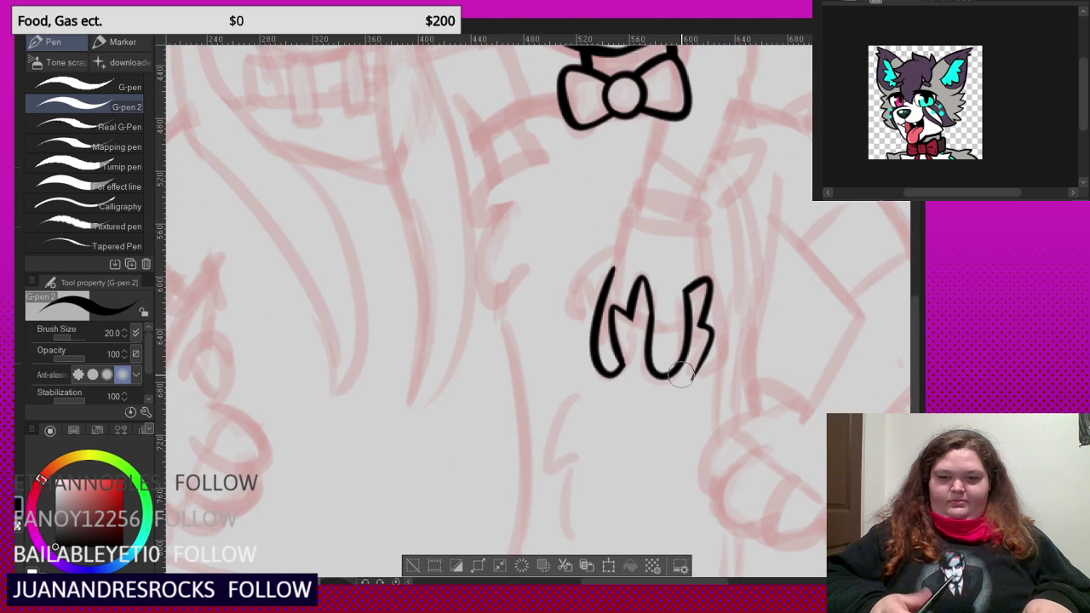
scroll(736, 320, up, 3)
mouse_move(677, 387)
mouse_down()
mouse_move(676, 359)
mouse_move(703, 390)
mouse_move(728, 280)
mouse_move(658, 45)
mouse_up()
scroll(707, 345, down, 2)
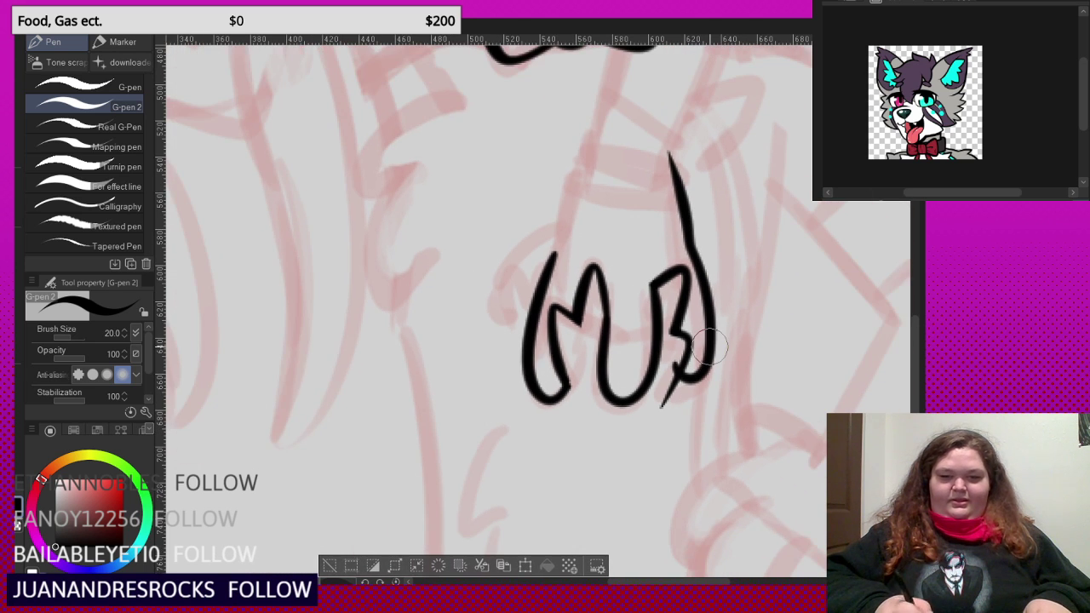
scroll(709, 345, up, 2)
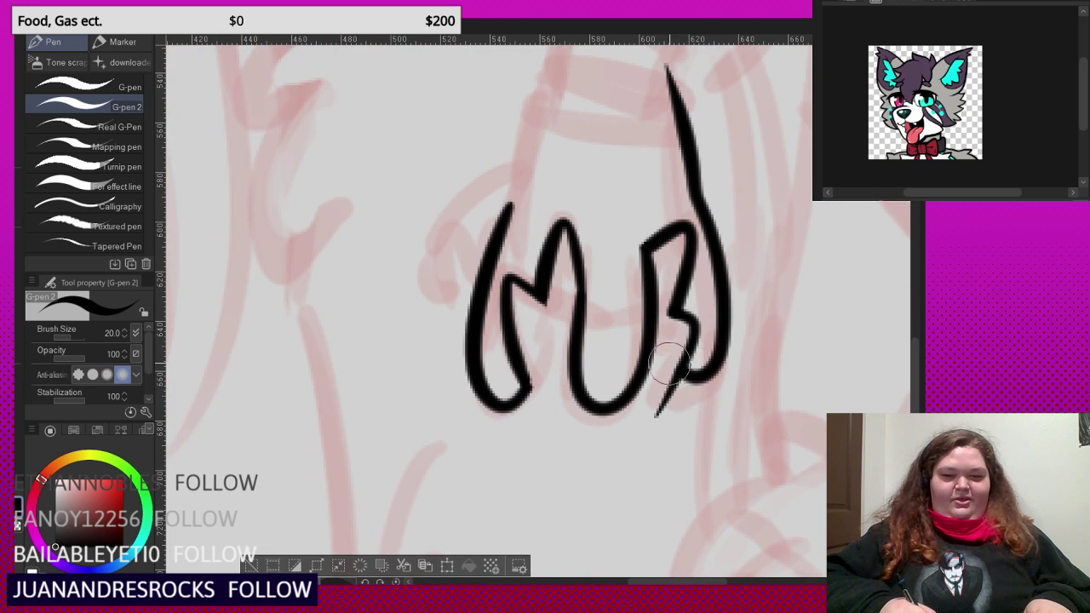
scroll(699, 418, down, 4)
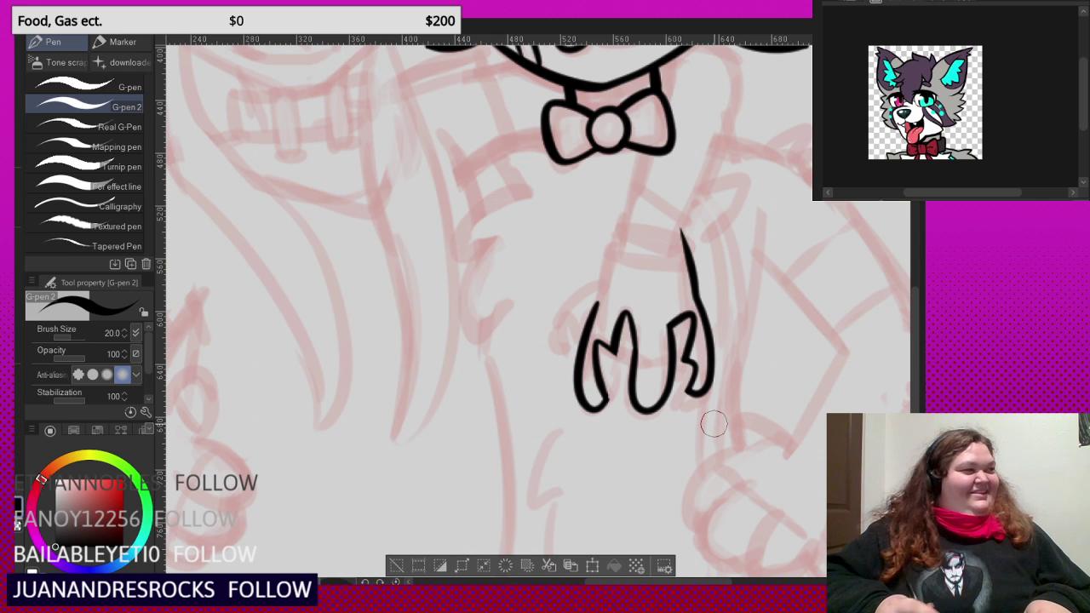
- Ink the hand's thumb with a zigzag inner edge and a rounded outer curve, cleaning up where the lines join
scroll(554, 341, up, 7)
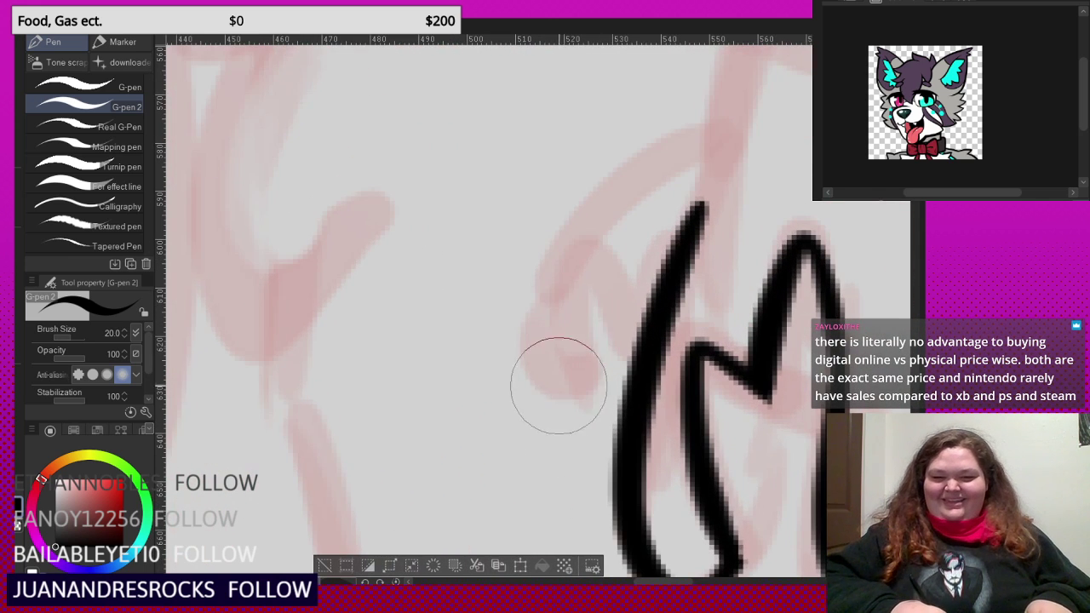
mouse_move(558, 385)
mouse_down()
mouse_move(616, 297)
mouse_move(664, 284)
mouse_move(694, 225)
mouse_up()
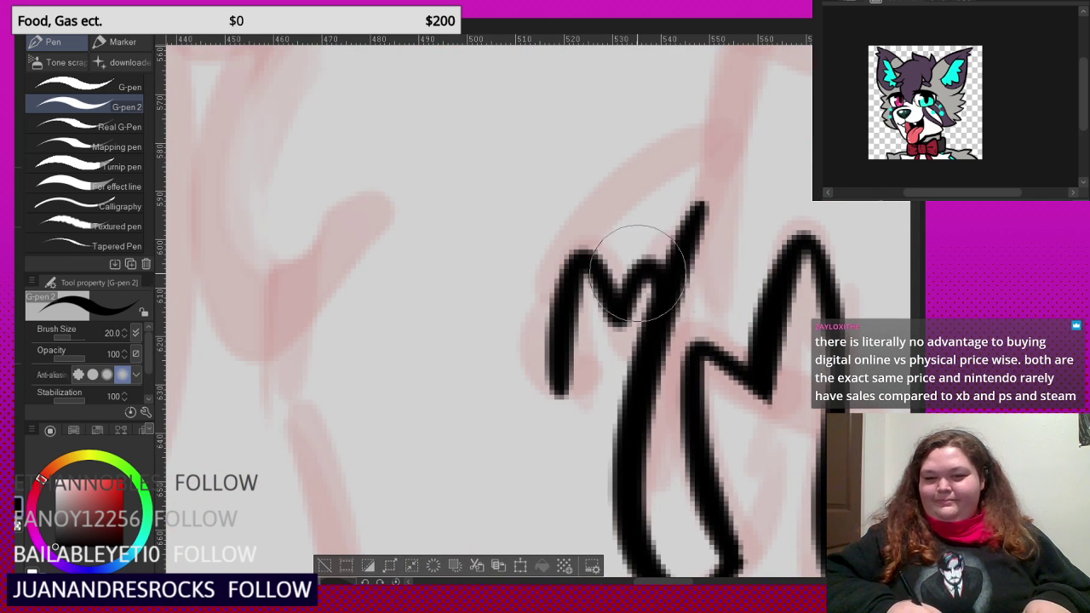
scroll(586, 336, down, 2)
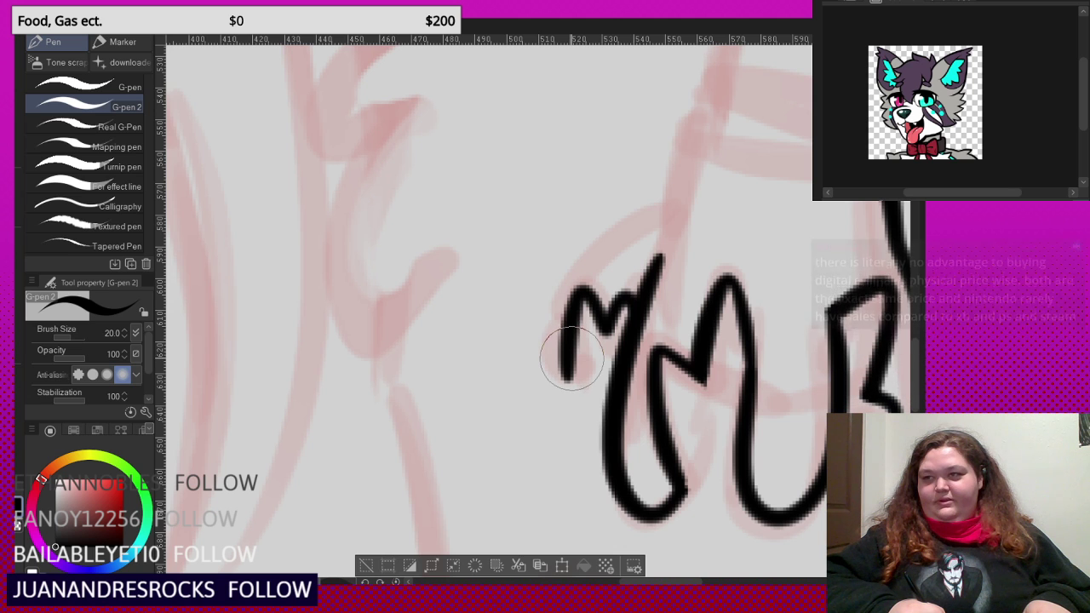
drag(494, 295, 508, 317)
scroll(508, 317, up, 1)
mouse_move(617, 400)
mouse_down()
mouse_move(559, 403)
mouse_move(510, 307)
mouse_move(670, 196)
mouse_move(749, 175)
mouse_up()
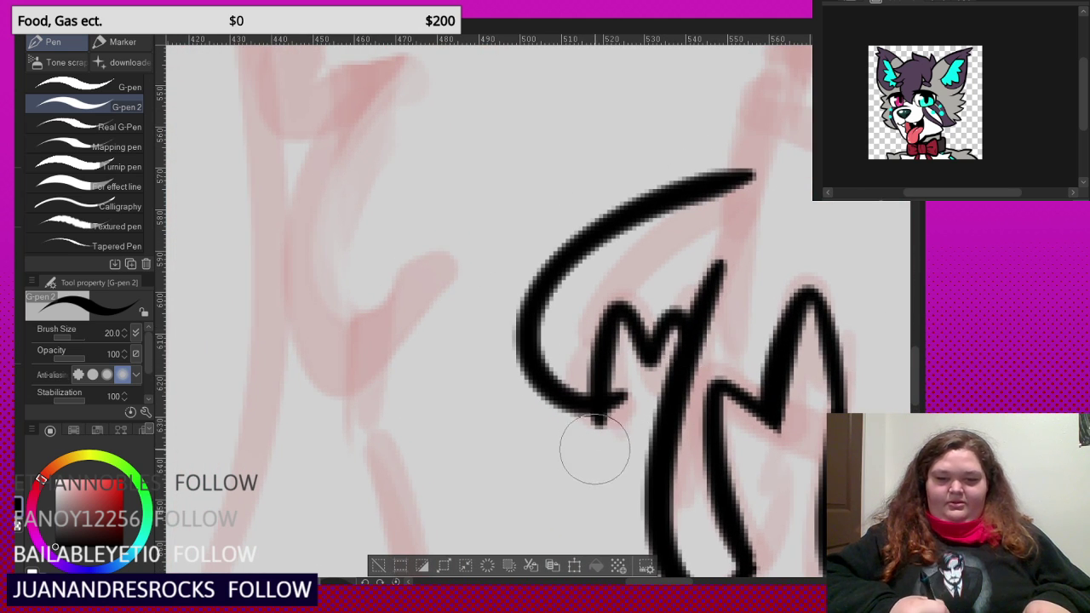
scroll(596, 434, down, 2)
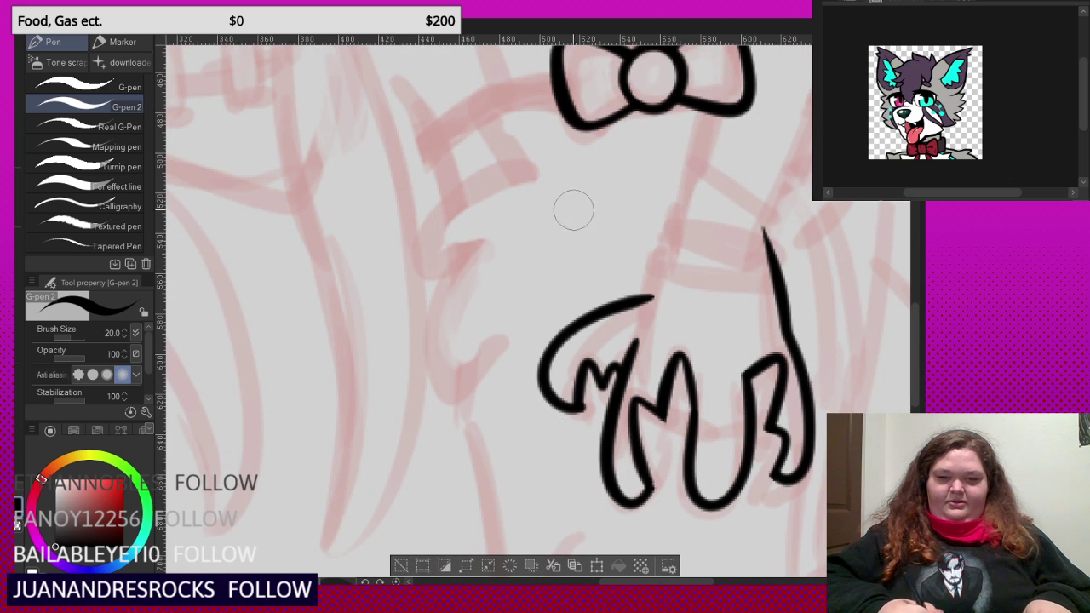
- Ink the slanted wrist line rising from the thumb's upper end and clear the overlap at the joint
scroll(573, 210, up, 1)
mouse_move(625, 340)
mouse_down()
mouse_move(639, 265)
mouse_move(707, 163)
mouse_up()
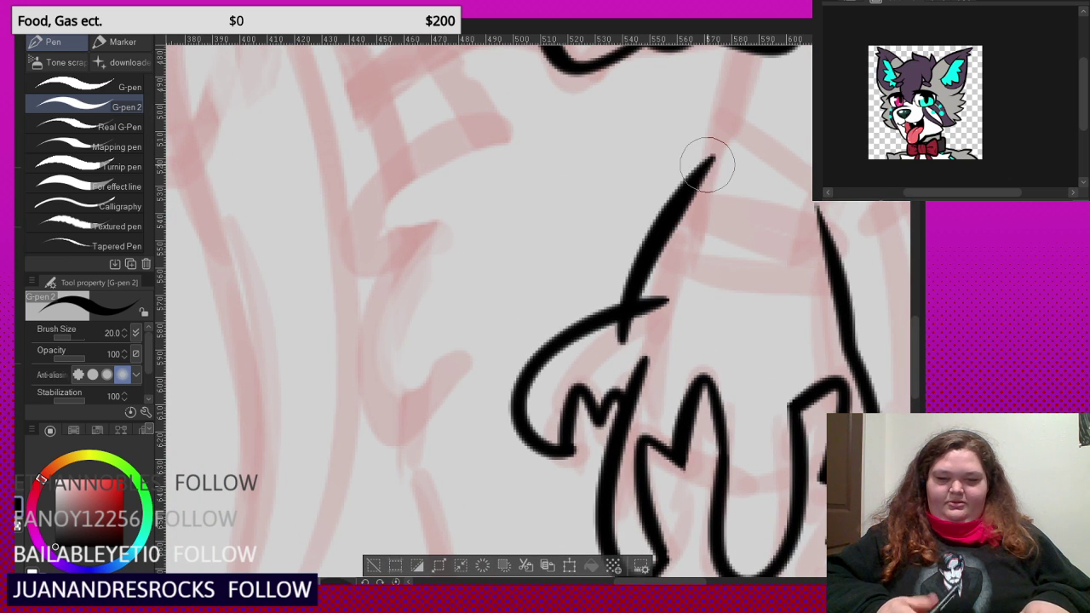
key(ctrl+z)
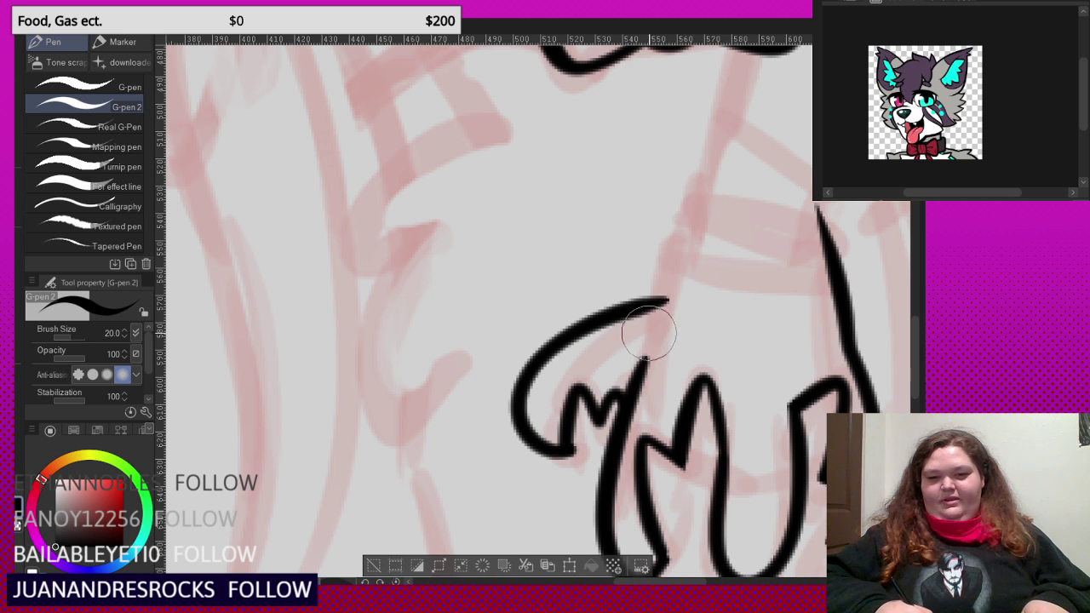
mouse_move(638, 331)
mouse_down()
mouse_move(696, 205)
mouse_move(730, 164)
mouse_up()
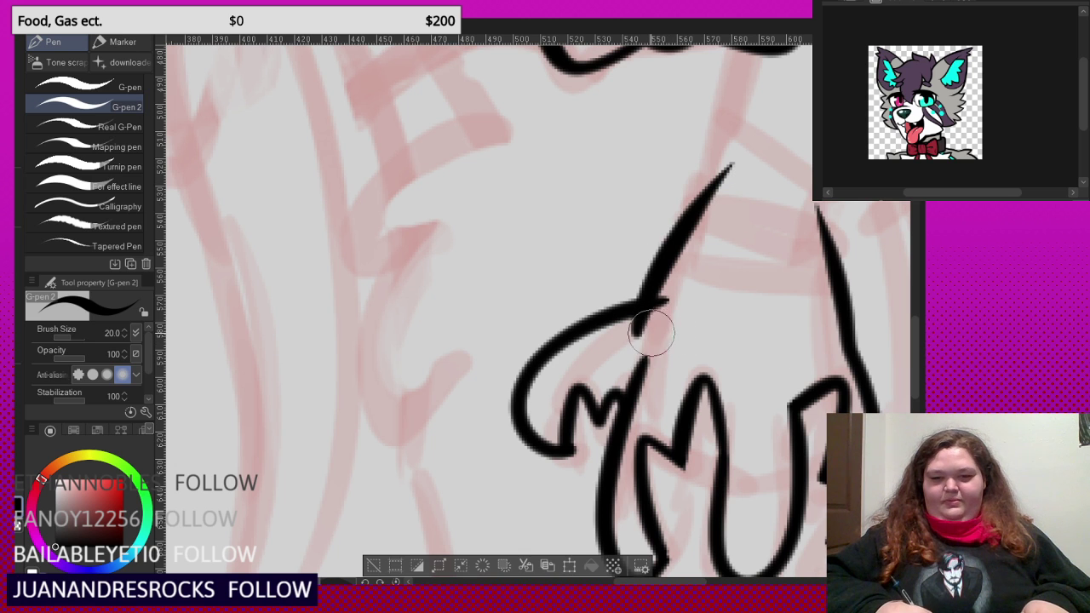
scroll(579, 289, down, 2)
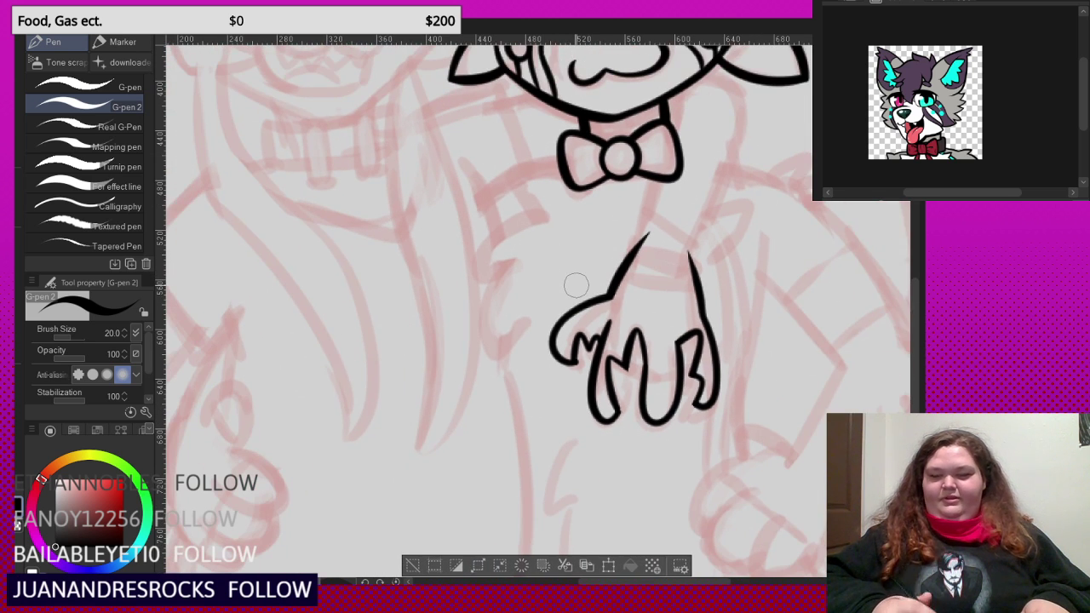
- Ink the forearm line from the wrist up to the bow tie and erase the ends that cross other lines
scroll(630, 224, up, 2)
drag(627, 372, 672, 141)
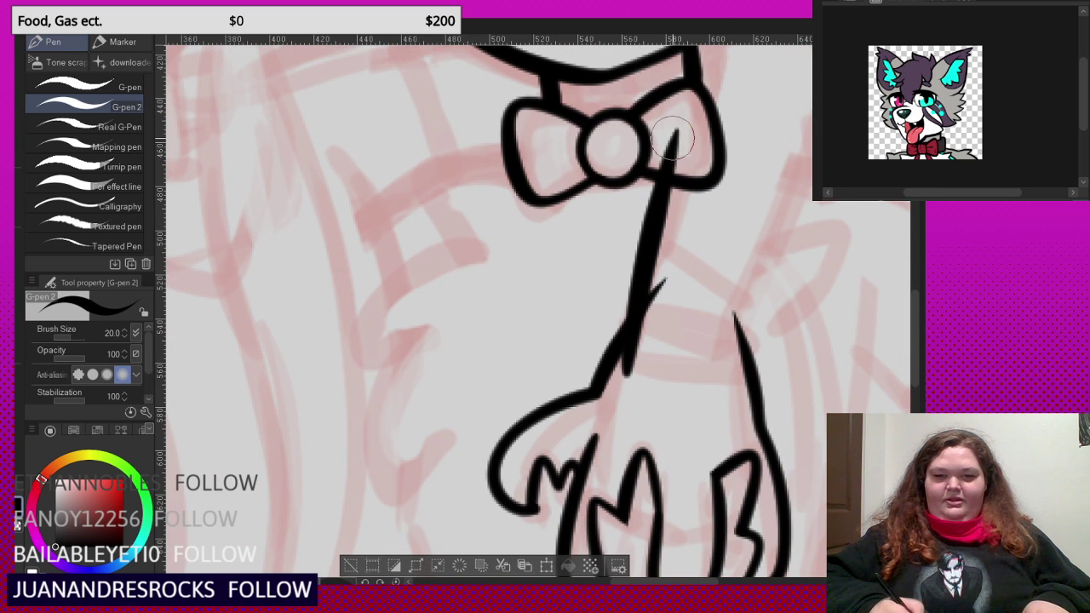
click(625, 368)
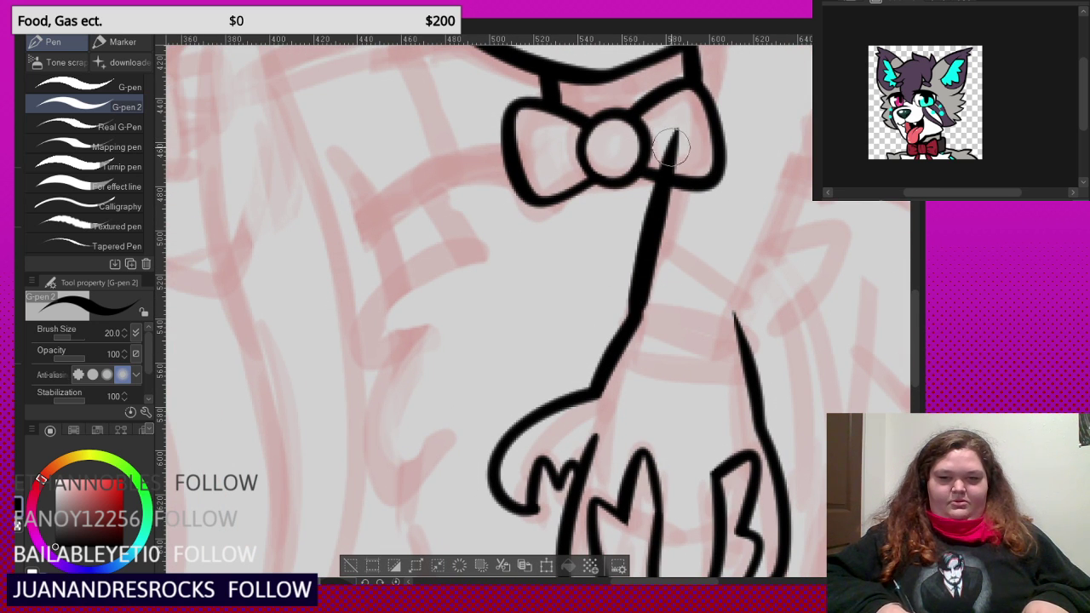
scroll(626, 357, down, 5)
scroll(624, 361, up, 2)
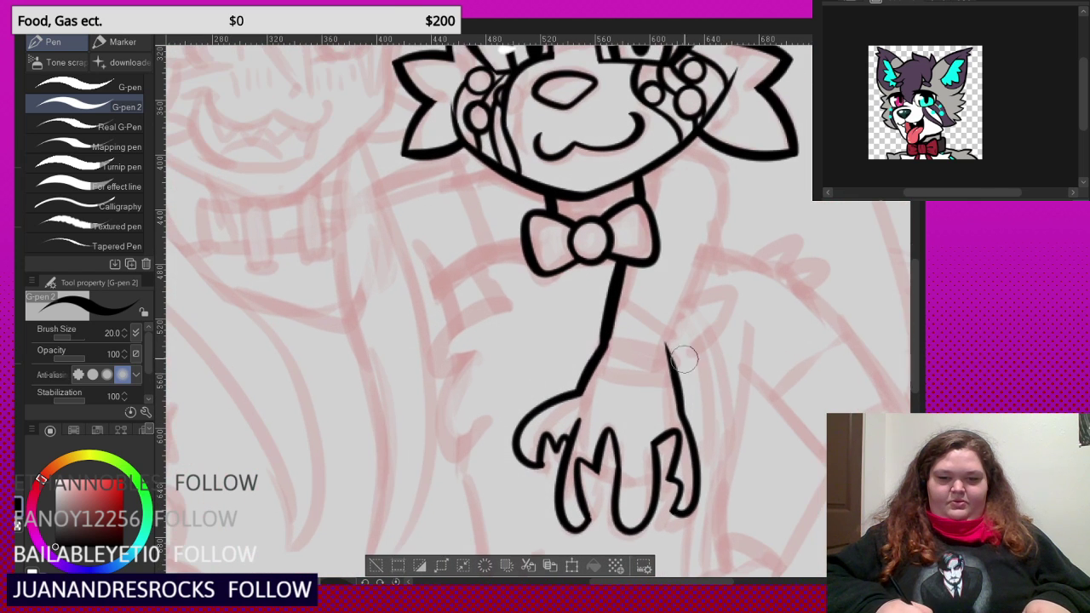
- Ink the arm's outer line from the wrist up over the bend to the jaw and clear the overshoot at the wrist
mouse_move(662, 399)
mouse_down()
mouse_move(723, 200)
mouse_move(731, 158)
mouse_move(715, 135)
mouse_up()
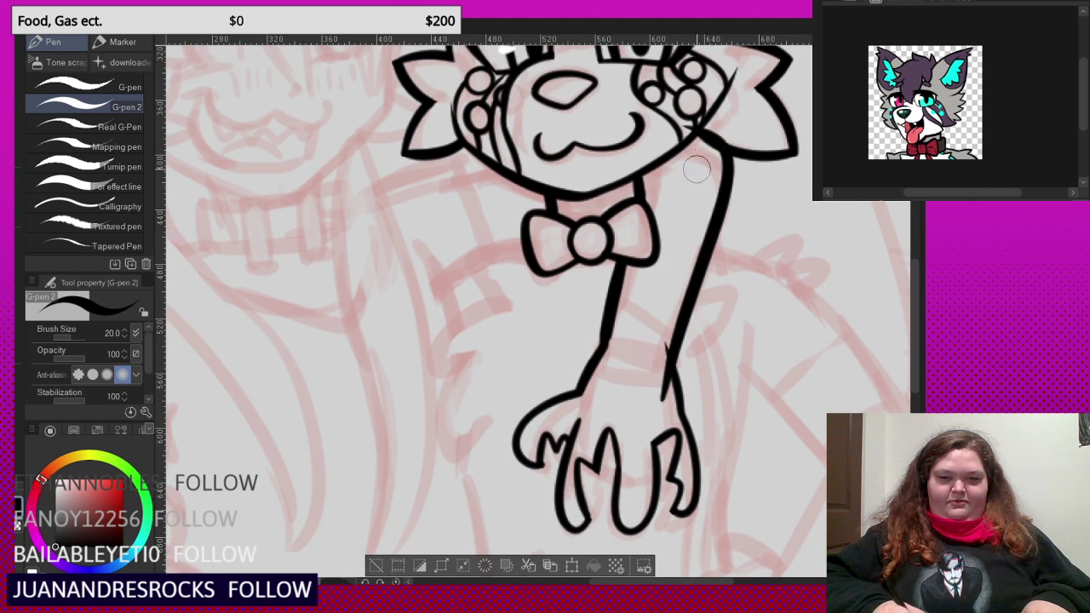
key(ctrl+z)
scroll(696, 169, up, 2)
drag(658, 432, 722, 153)
key(ctrl+z)
drag(650, 483, 692, 348)
mouse_move(660, 419)
mouse_down()
mouse_move(724, 158)
mouse_move(684, 119)
mouse_up()
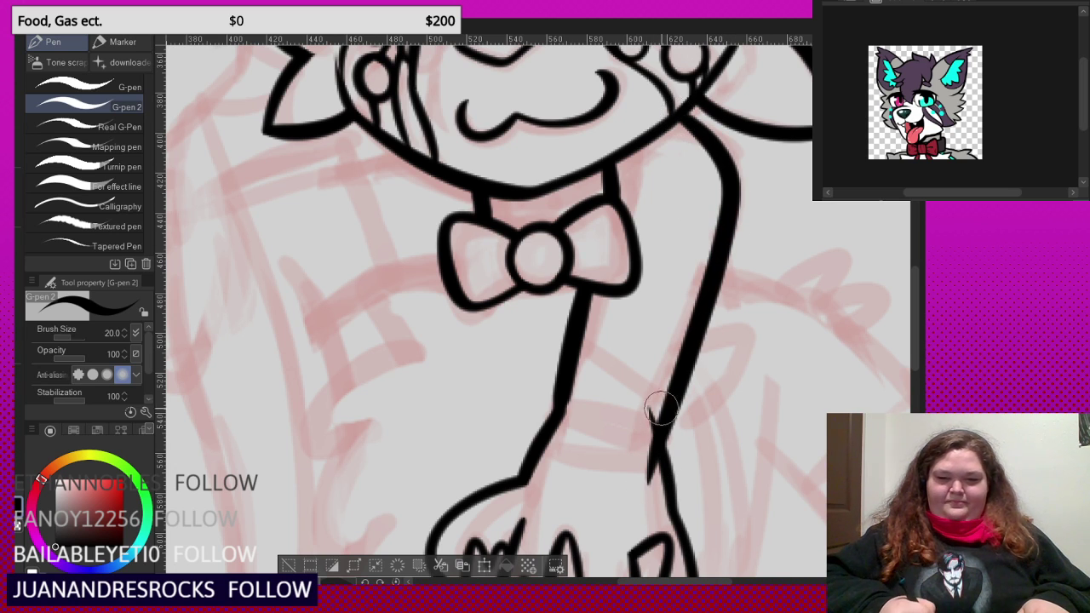
scroll(651, 440, down, 4)
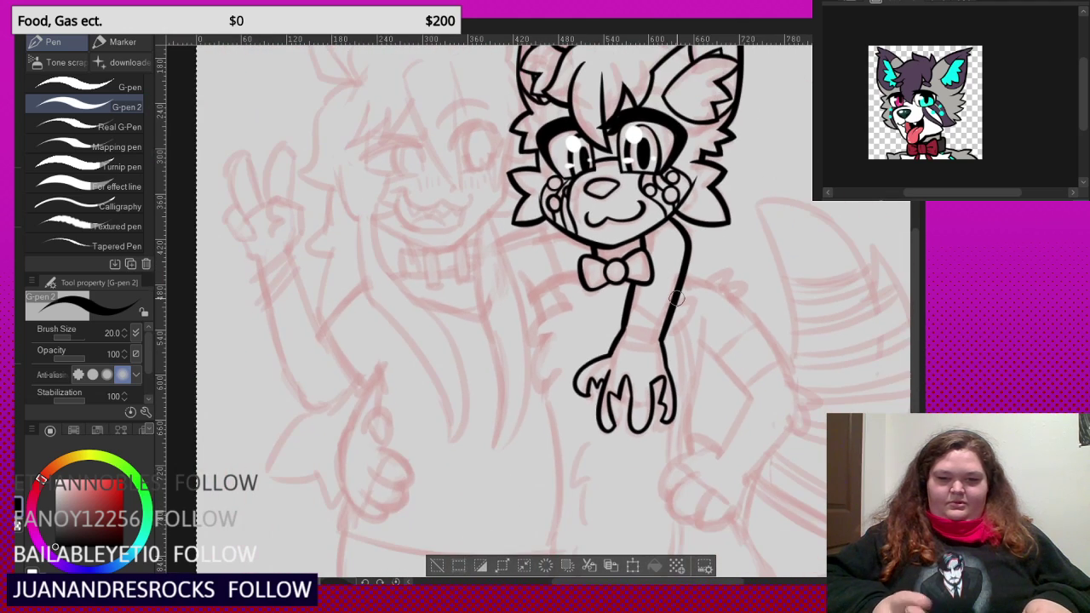
- Ink six curved bracelet bands across the forearm just above the wrist, extending past both arm lines
scroll(675, 297, up, 5)
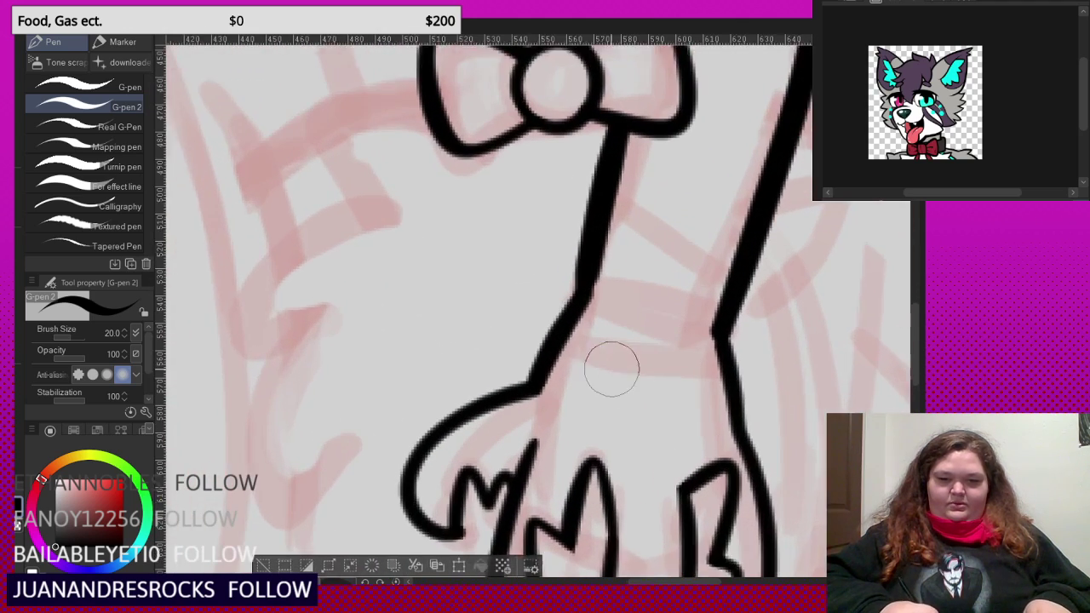
mouse_move(505, 313)
mouse_down()
mouse_move(685, 389)
mouse_move(805, 372)
mouse_up()
mouse_move(509, 276)
mouse_down()
mouse_move(754, 355)
mouse_move(798, 355)
mouse_up()
mouse_move(528, 236)
mouse_down()
mouse_move(667, 334)
mouse_move(800, 345)
mouse_up()
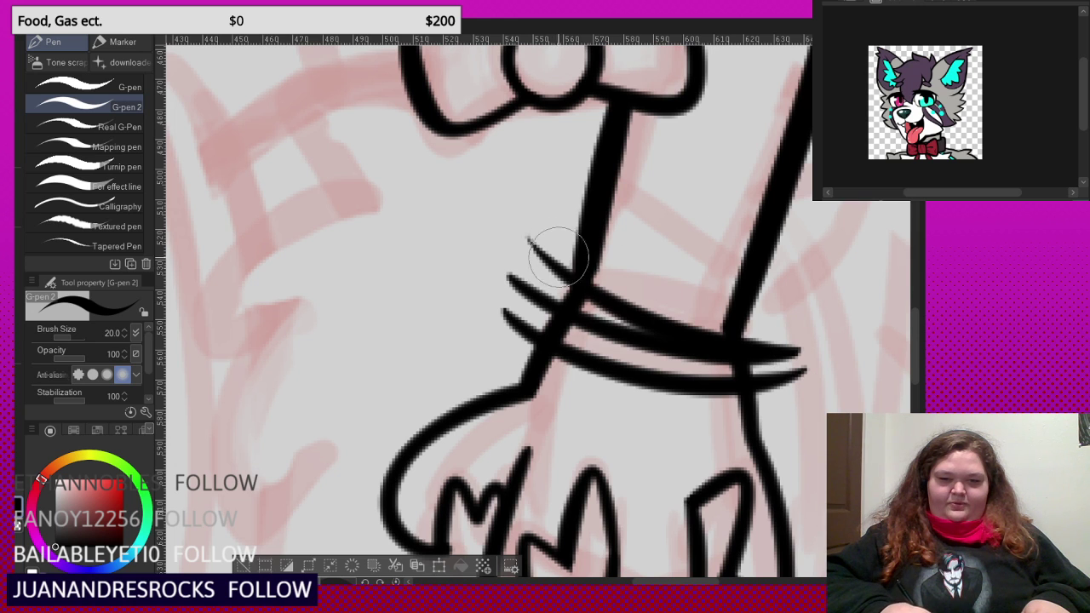
drag(596, 254, 807, 332)
mouse_move(545, 183)
mouse_down()
mouse_move(810, 309)
mouse_move(840, 312)
mouse_up()
mouse_move(554, 133)
mouse_down()
mouse_move(653, 189)
mouse_move(839, 265)
mouse_up()
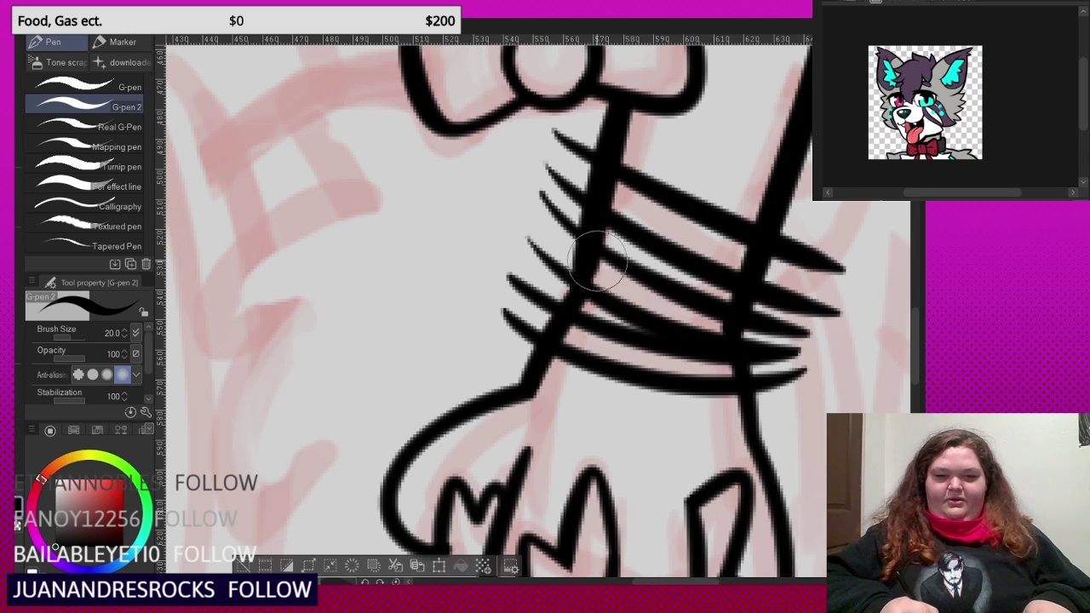
- Ink the bracelets' outer edges along both sides of the forearm, just outside the arm lines
scroll(558, 322, up, 2)
mouse_move(516, 359)
mouse_down()
mouse_move(549, 248)
mouse_move(562, 250)
mouse_move(554, 278)
mouse_move(587, 134)
mouse_move(561, 246)
mouse_move(567, 302)
mouse_up()
scroll(577, 409, down, 3)
scroll(598, 178, up, 2)
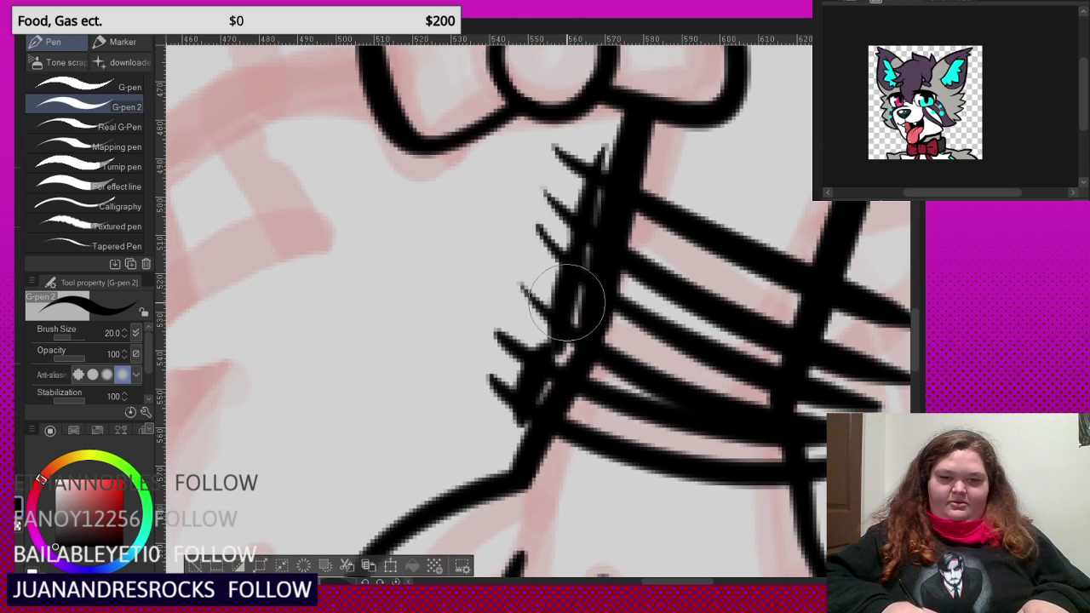
scroll(567, 175, down, 3)
scroll(765, 308, up, 2)
mouse_move(776, 222)
mouse_down()
mouse_move(724, 360)
mouse_move(759, 437)
mouse_up()
- Erase the arm lines running through the inside of the bracelet bands along both sides of the wrist
scroll(489, 336, up, 2)
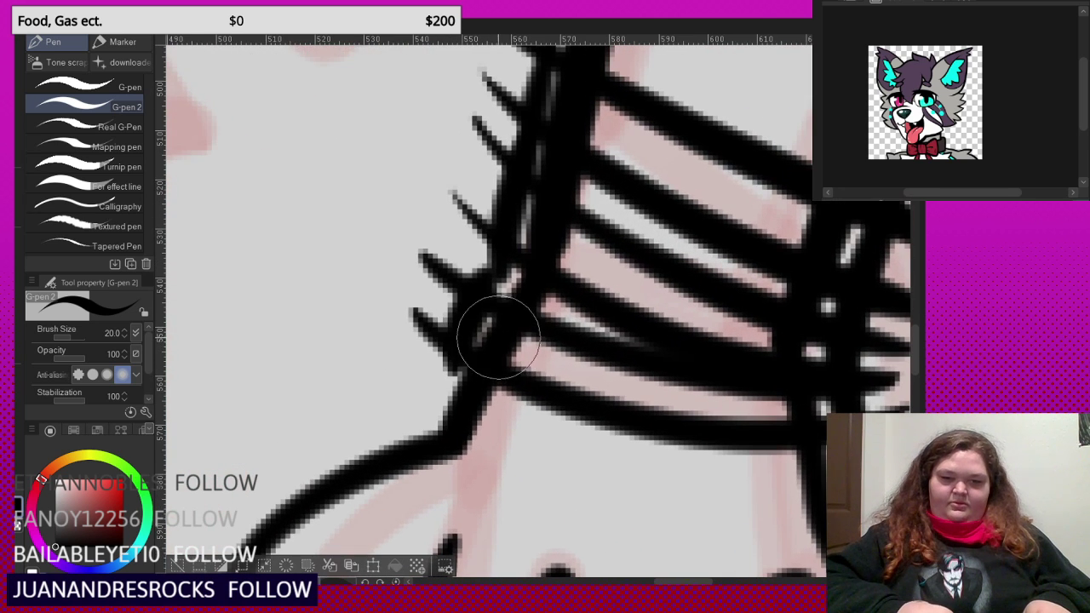
mouse_move(498, 338)
mouse_down()
mouse_move(571, 297)
mouse_move(573, 246)
mouse_move(603, 183)
mouse_move(579, 110)
mouse_up()
scroll(496, 281, down, 1)
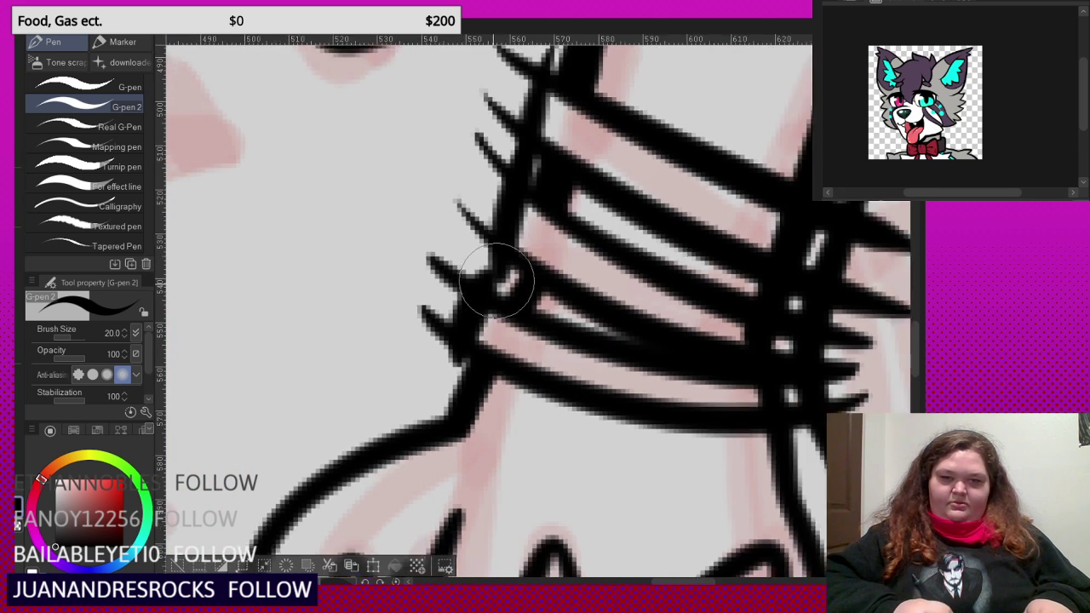
scroll(496, 281, down, 3)
scroll(699, 328, up, 3)
drag(683, 374, 707, 381)
drag(684, 334, 699, 330)
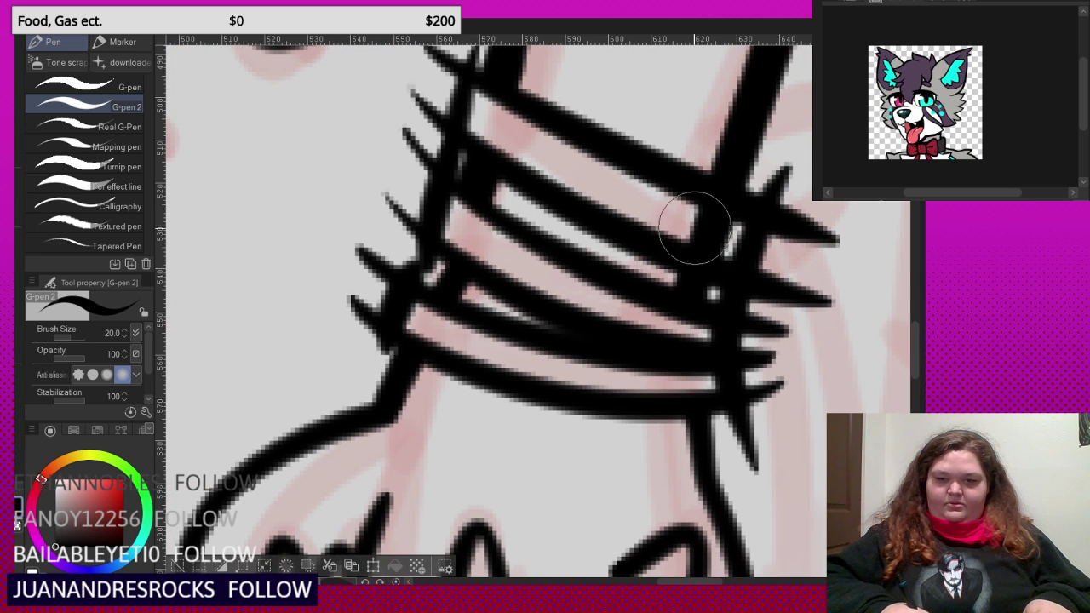
- Erase the band ends sticking out past the bracelets' outer side and open a notch between the upper two bracelets there
mouse_move(694, 228)
mouse_down()
mouse_move(723, 271)
mouse_move(809, 209)
mouse_move(778, 172)
mouse_move(810, 189)
mouse_move(794, 300)
mouse_move(779, 311)
mouse_move(791, 408)
mouse_up()
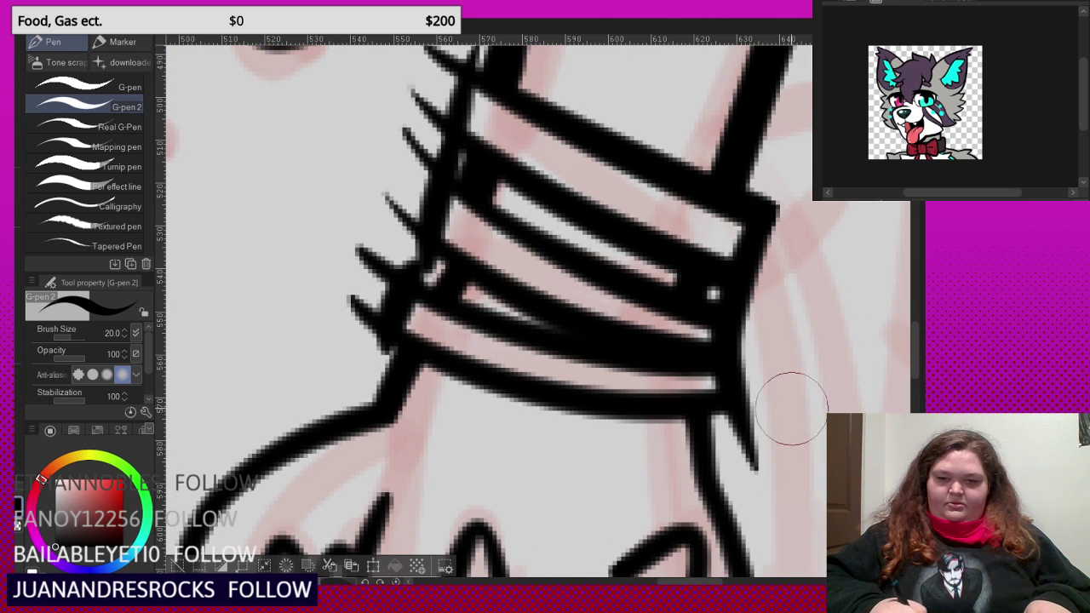
mouse_move(726, 293)
mouse_down()
mouse_move(770, 317)
mouse_move(766, 378)
mouse_up()
drag(760, 217, 739, 299)
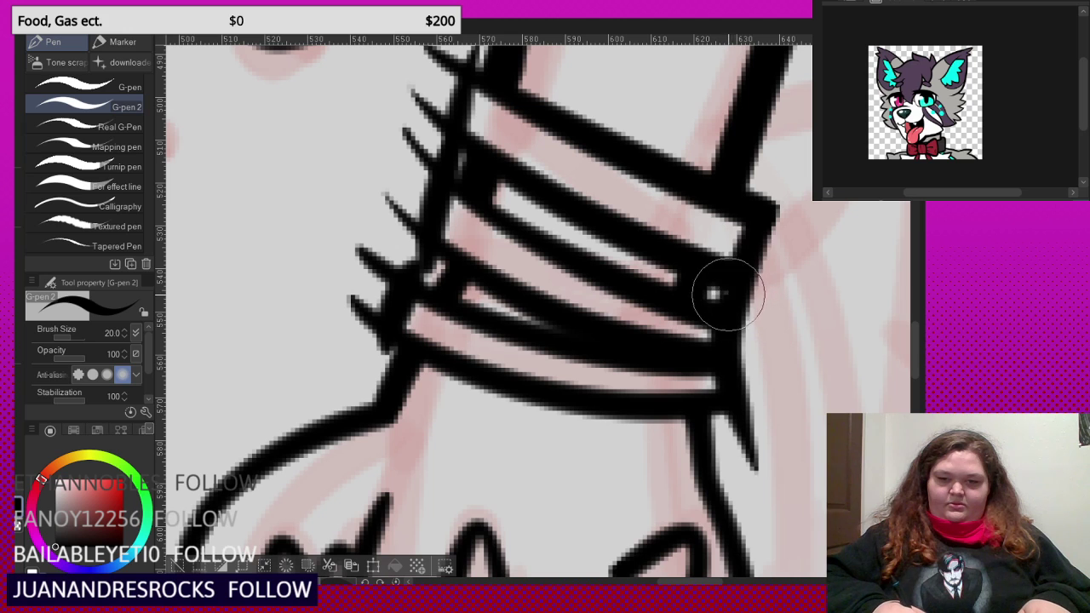
key(ctrl+z)
drag(760, 216, 731, 301)
key(ctrl+z)
drag(761, 217, 737, 295)
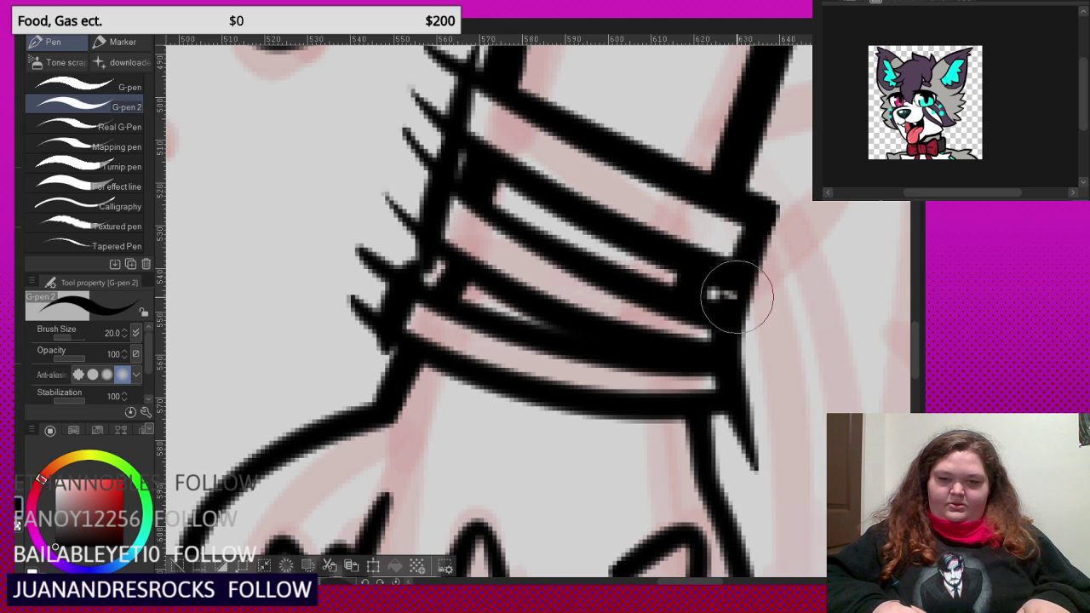
key(ctrl+z)
drag(762, 216, 740, 301)
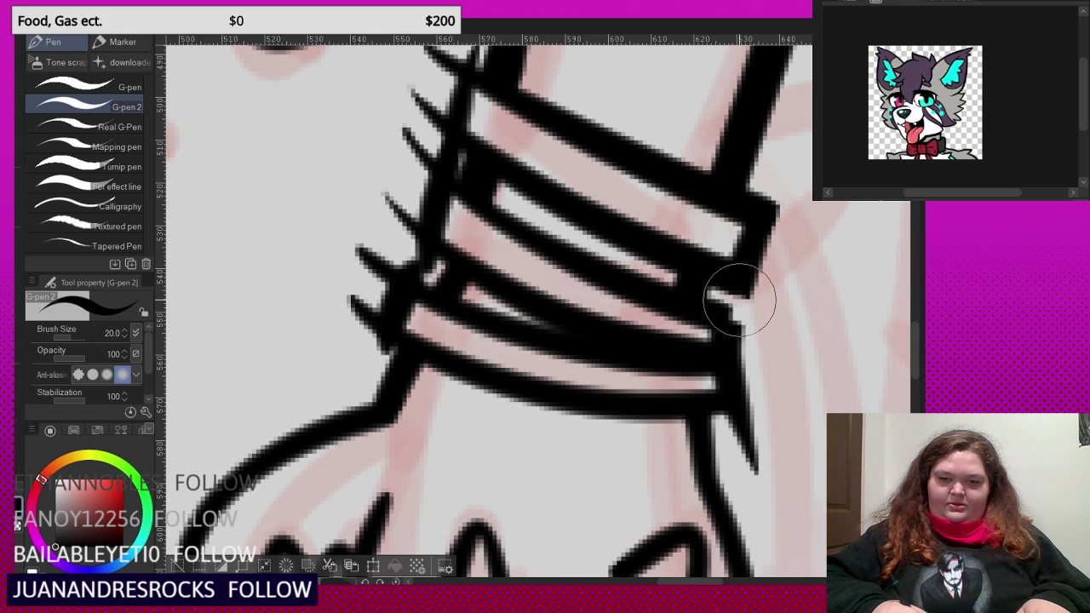
key(ctrl+z)
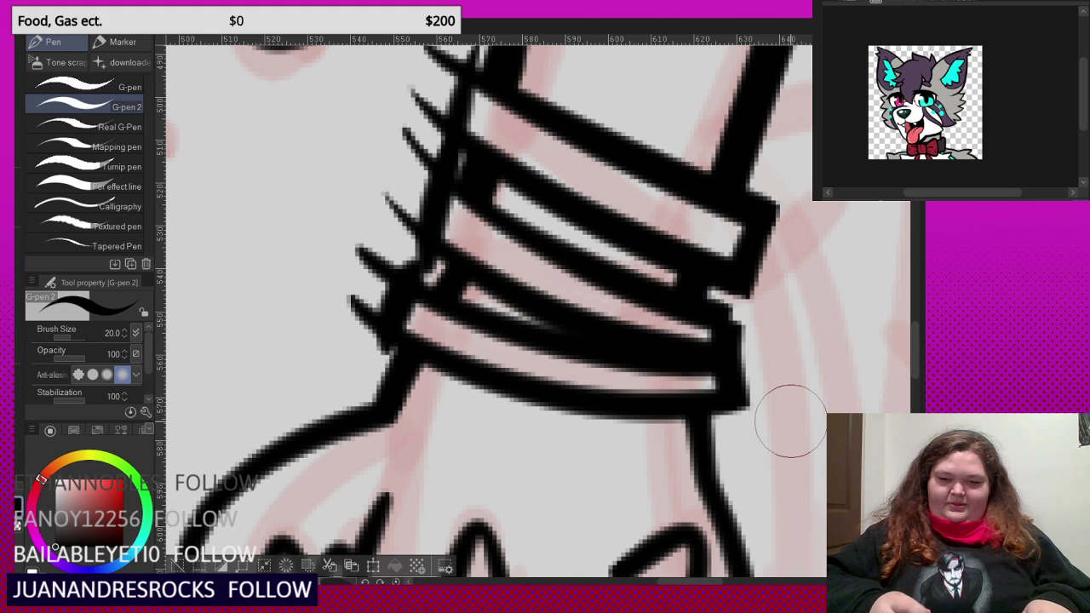
scroll(741, 361, up, 2)
drag(719, 295, 727, 332)
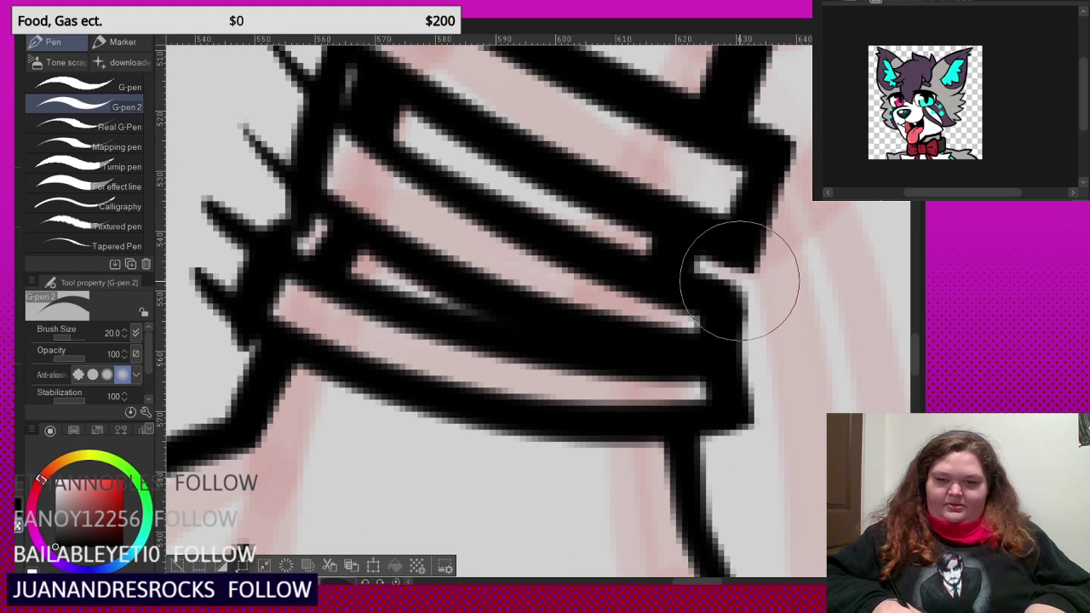
- Erase the protruding band ends and the edge line between the bracelets along the forearm's inner side
scroll(766, 463, down, 4)
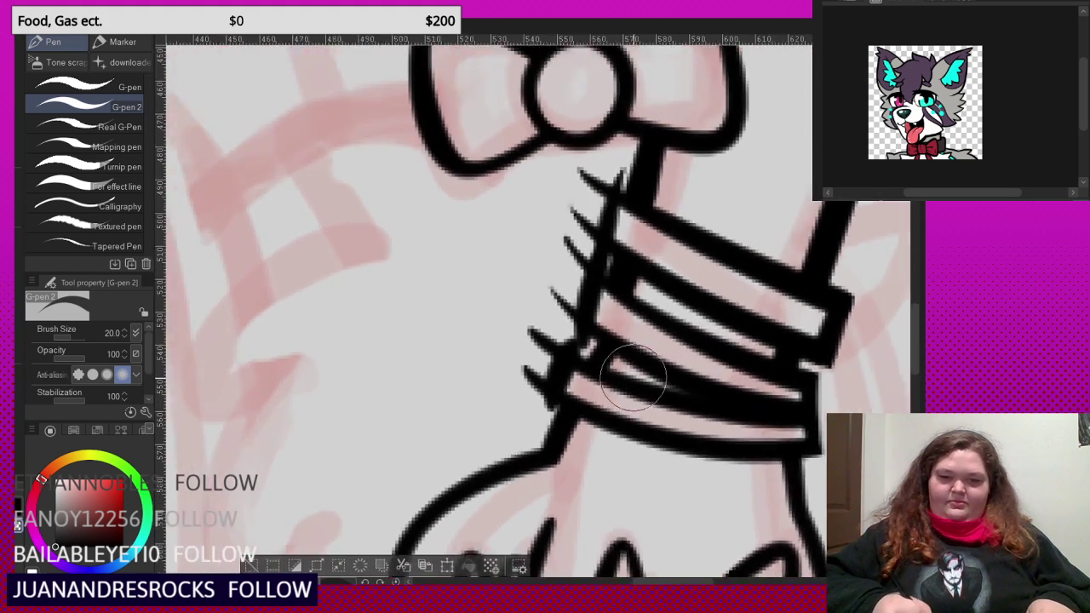
scroll(633, 375, up, 1)
drag(566, 337, 579, 311)
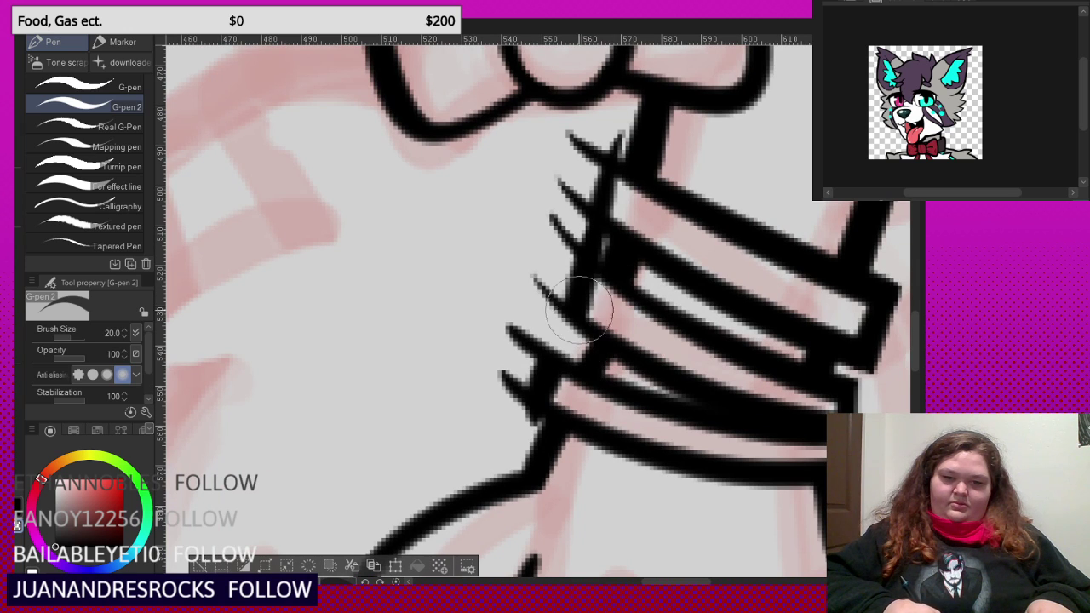
mouse_move(614, 131)
mouse_down()
mouse_move(571, 178)
mouse_move(488, 360)
mouse_move(486, 403)
mouse_move(507, 362)
mouse_move(509, 397)
mouse_up()
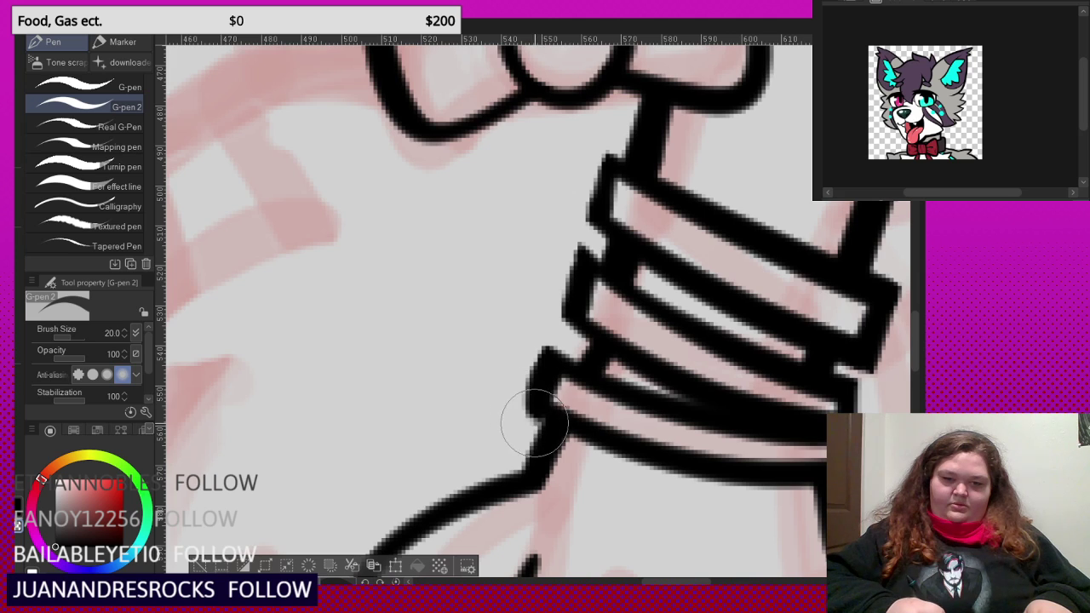
- Ink the curved shoulder line out from the bow tie with a slanted line across its end, and erase the overshooting tips
scroll(538, 340, down, 10)
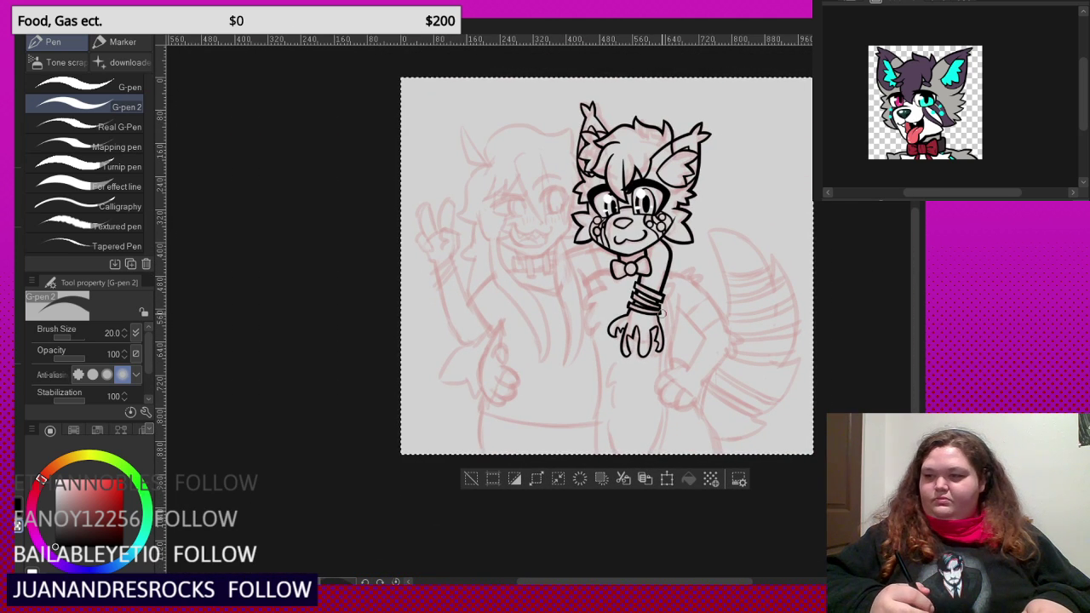
scroll(663, 313, up, 5)
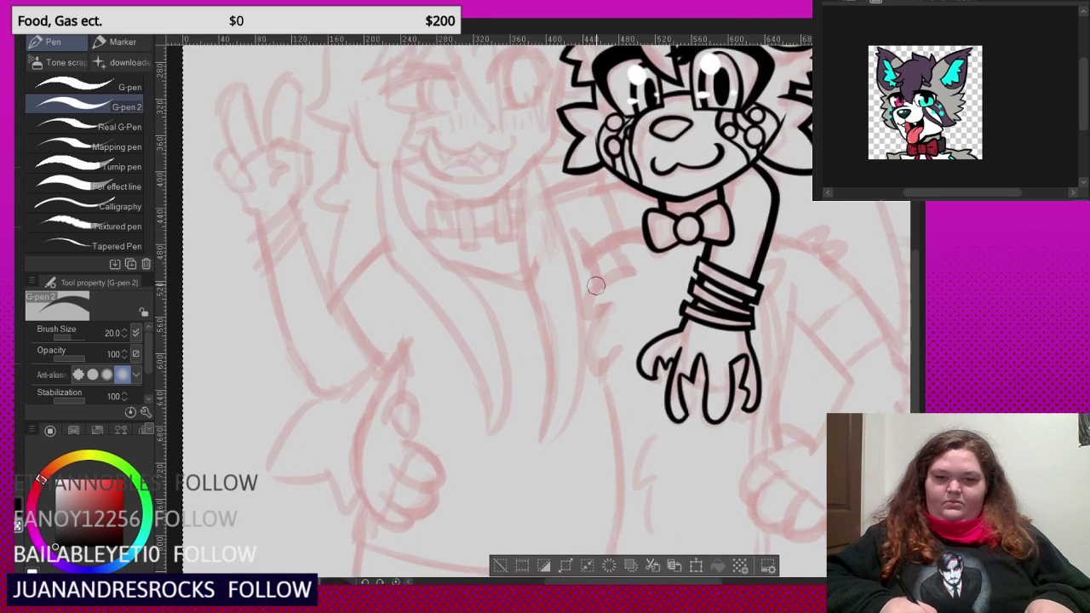
scroll(595, 285, up, 3)
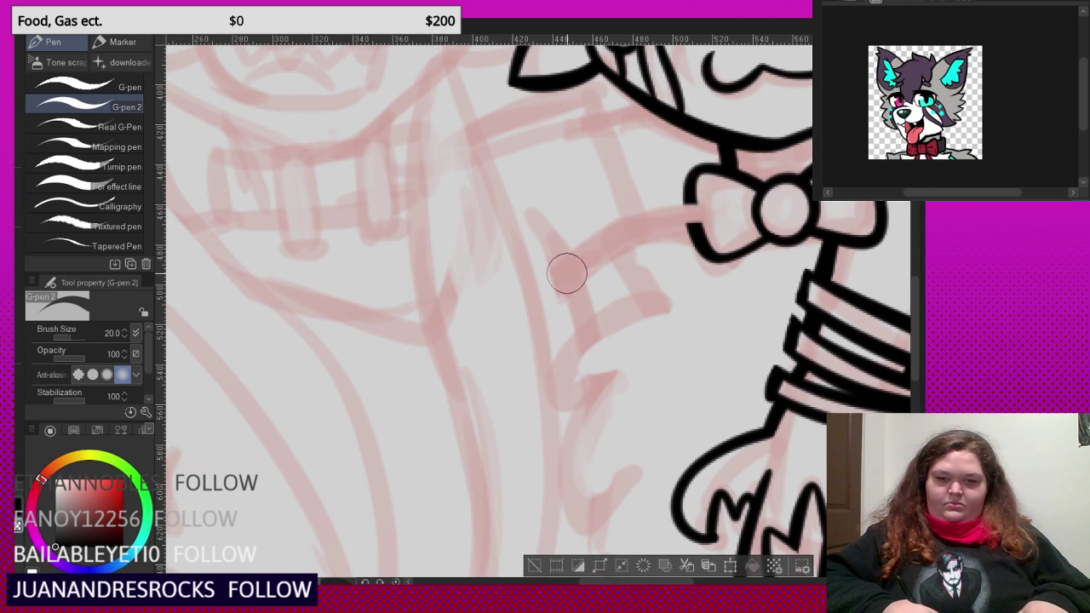
key(c)
mouse_move(731, 211)
mouse_down()
mouse_move(653, 221)
mouse_move(575, 266)
mouse_move(549, 300)
mouse_up()
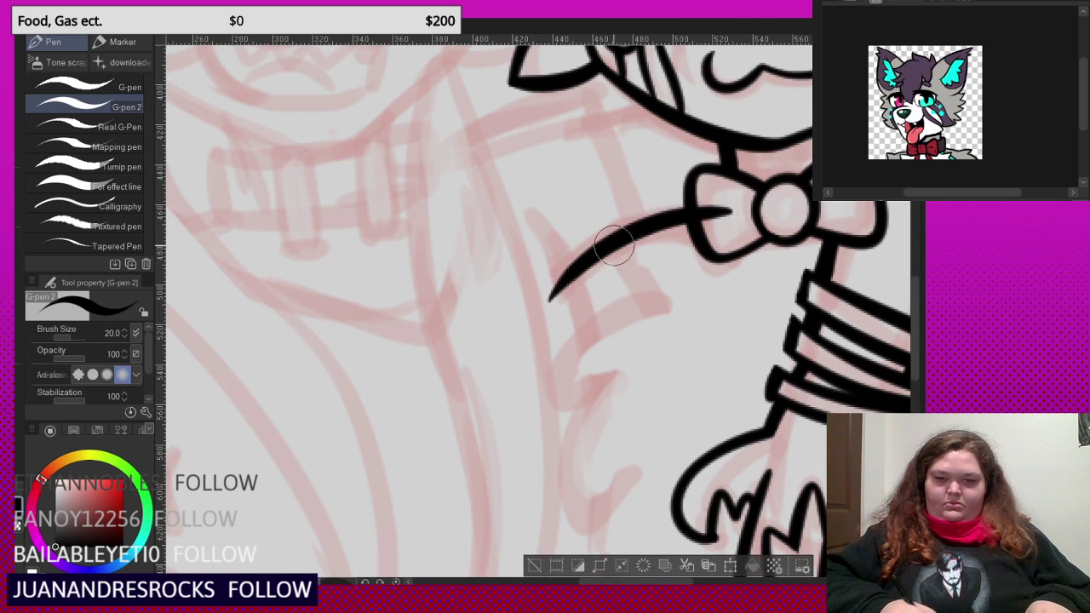
scroll(614, 245, down, 2)
scroll(582, 271, up, 1)
drag(572, 197, 640, 375)
scroll(638, 316, down, 2)
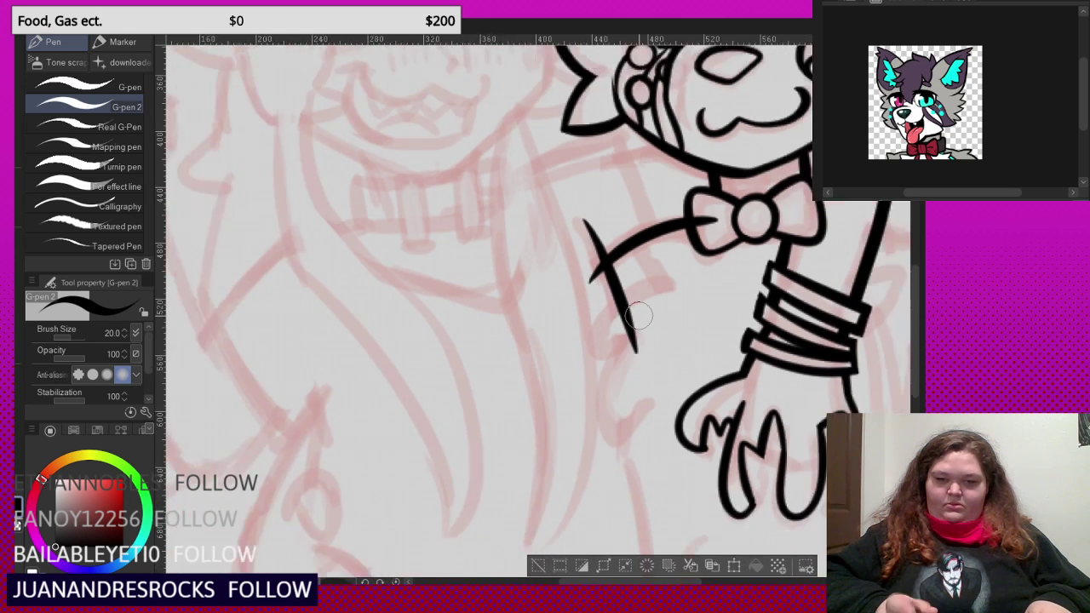
scroll(639, 316, up, 2)
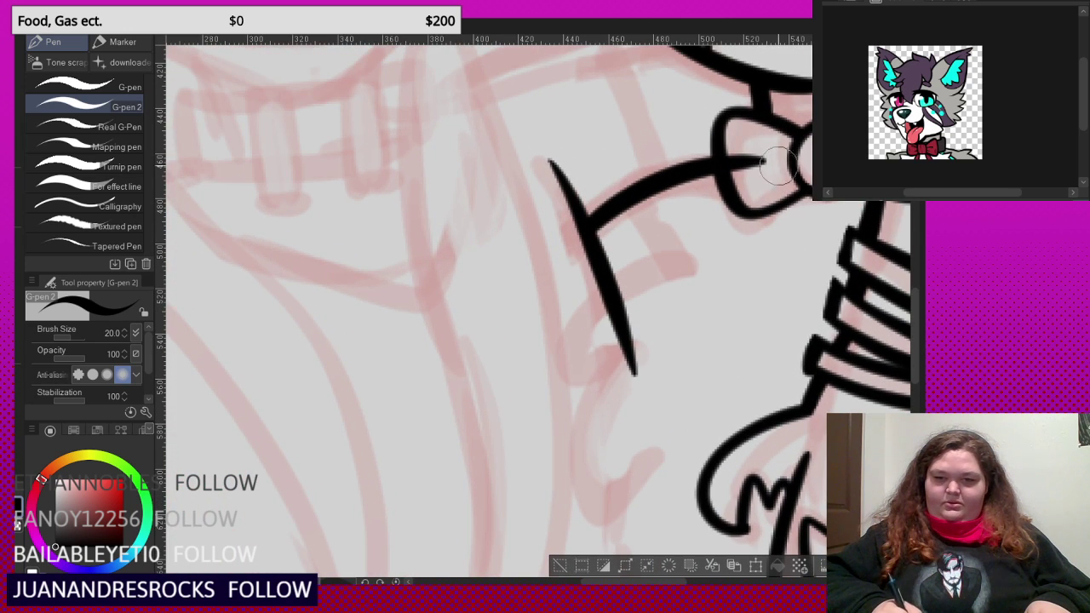
scroll(778, 164, down, 3)
scroll(694, 269, up, 3)
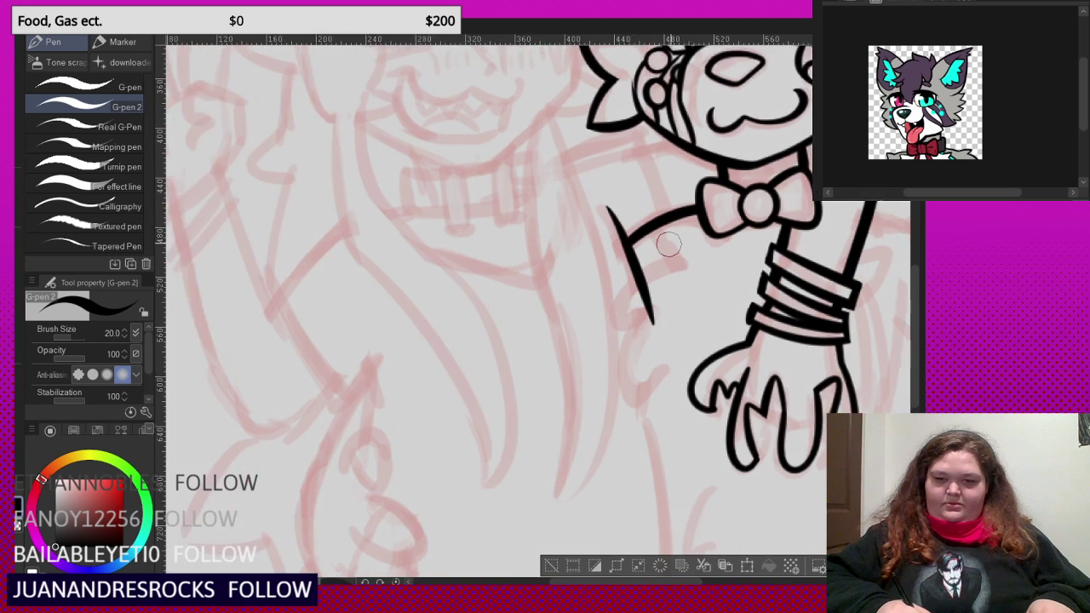
- Ink the small band section and first fur tuft below the shoulder line, and erase the stroke ends that cross
mouse_move(722, 230)
mouse_down()
mouse_move(650, 212)
mouse_move(606, 220)
mouse_move(662, 321)
mouse_move(614, 289)
mouse_move(536, 418)
mouse_move(530, 394)
mouse_move(652, 396)
mouse_up()
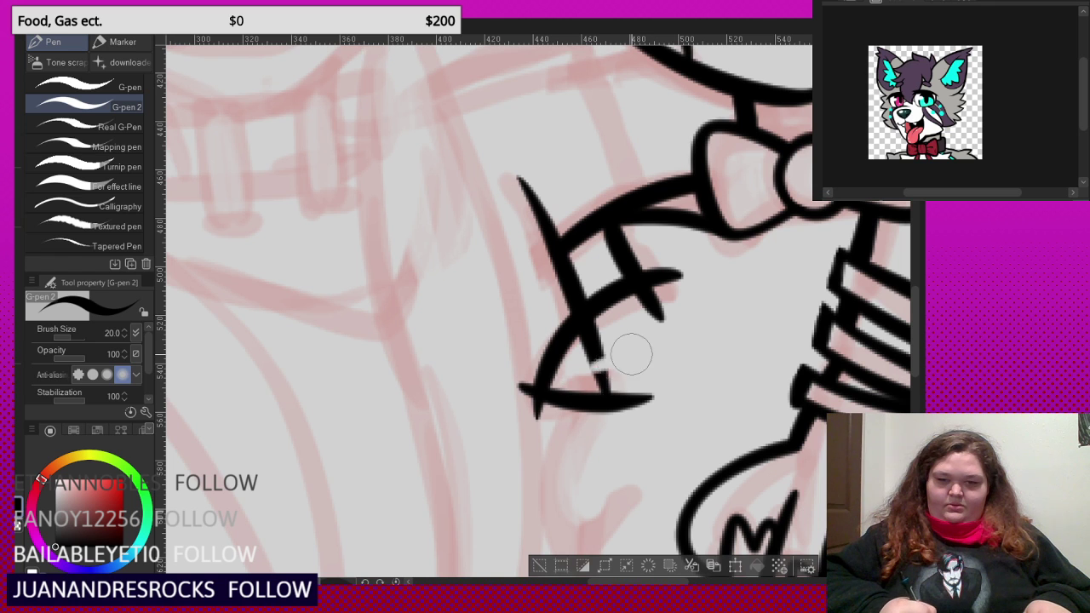
drag(631, 354, 637, 348)
mouse_move(666, 257)
mouse_down()
mouse_move(694, 309)
mouse_move(630, 327)
mouse_up()
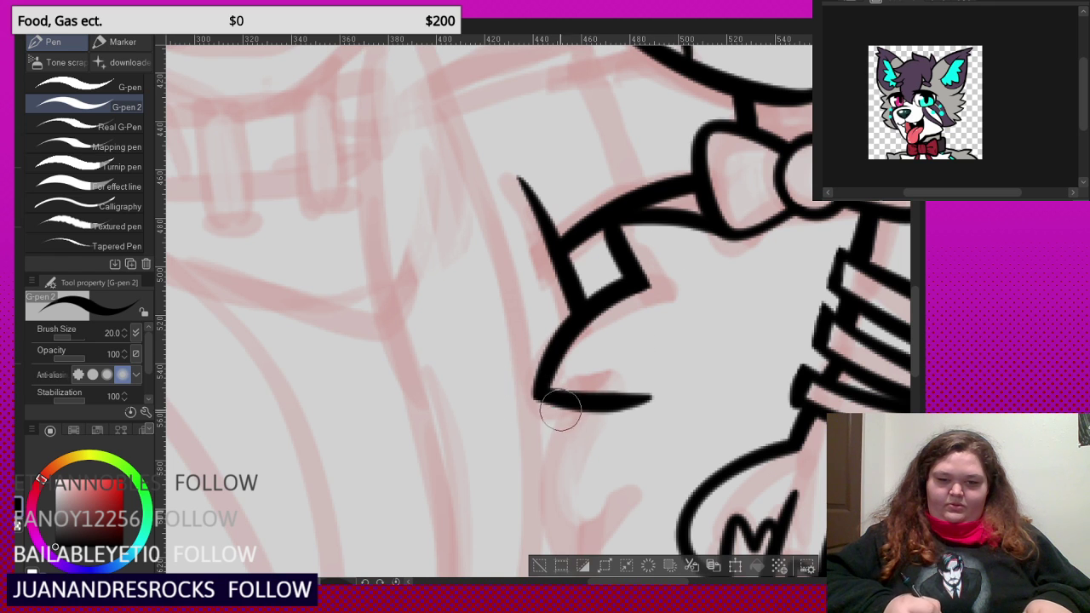
- Ink the second, longer fur tuft below the first, ending in an upward flick
scroll(586, 175, down, 4)
scroll(608, 350, up, 5)
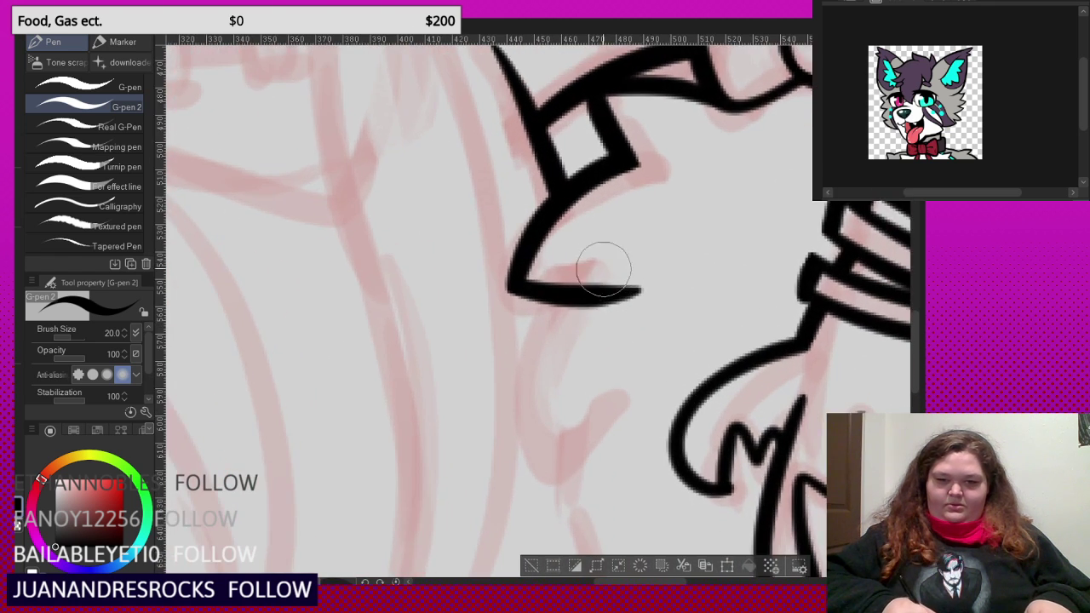
mouse_move(616, 260)
mouse_down()
mouse_move(525, 420)
mouse_move(539, 498)
mouse_move(631, 381)
mouse_up()
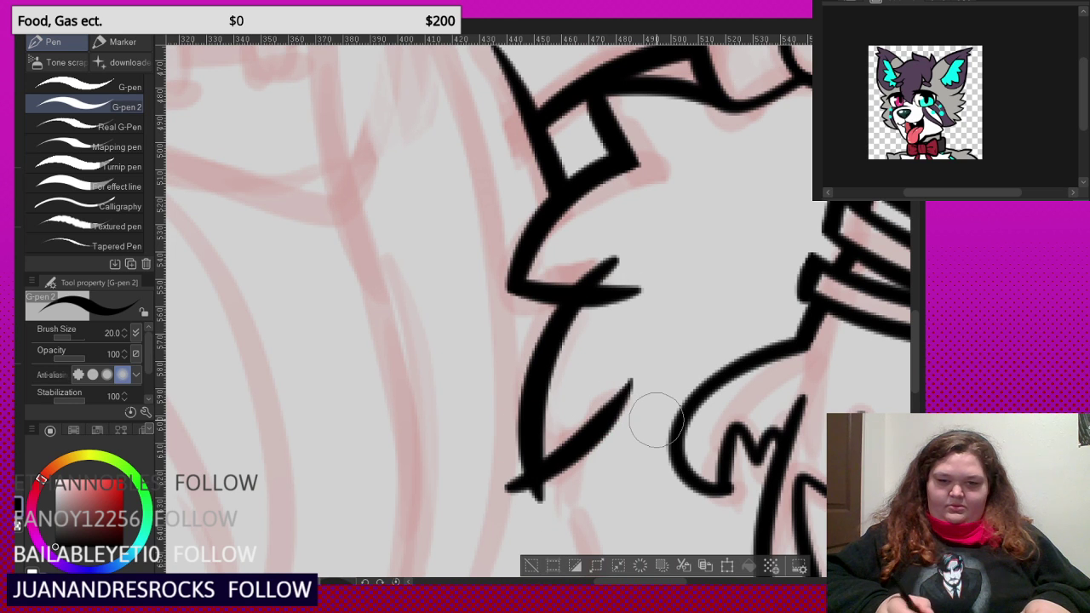
- Erase the crossing stroke ends at the fur tufts' corners so they meet in clean points
scroll(628, 275, up, 2)
mouse_move(583, 258)
mouse_down()
mouse_move(625, 282)
mouse_move(632, 232)
mouse_up()
scroll(610, 253, down, 2)
key(ctrl+z)
scroll(601, 300, up, 2)
scroll(632, 218, down, 3)
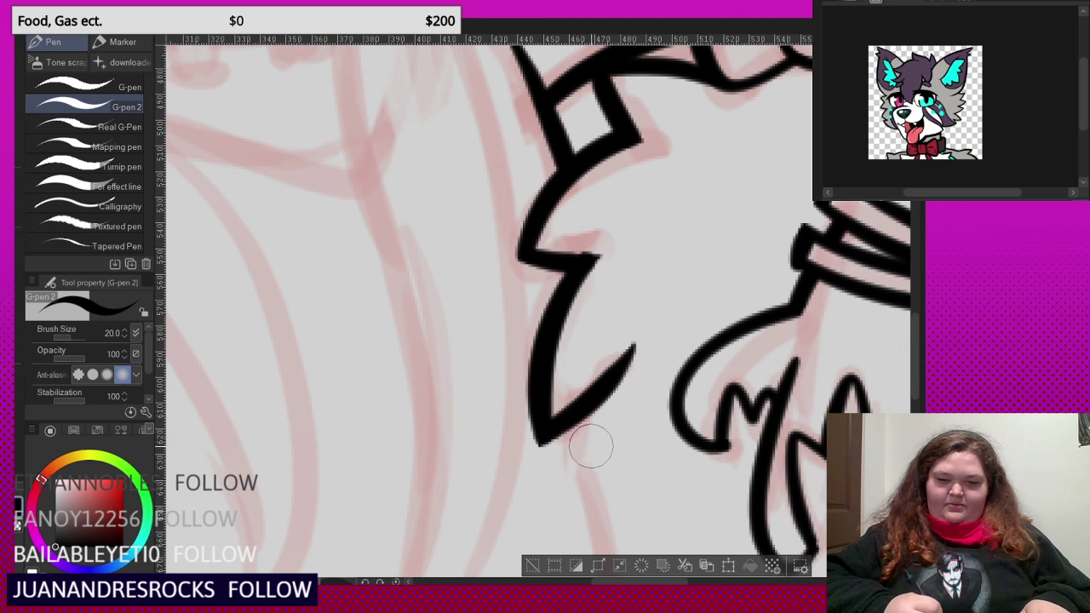
scroll(622, 354, up, 4)
key(c)
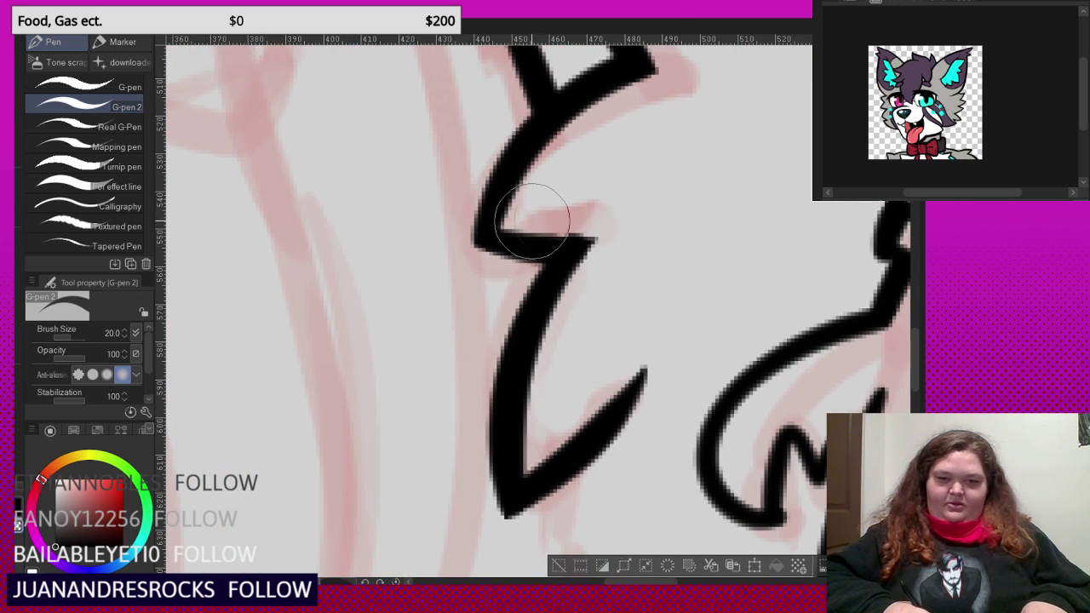
drag(516, 223, 600, 231)
- Ink the long curved side of the torso from the lower fur tuft to the waist and erase its overlap with the tuft
scroll(640, 226, down, 1)
scroll(619, 213, down, 5)
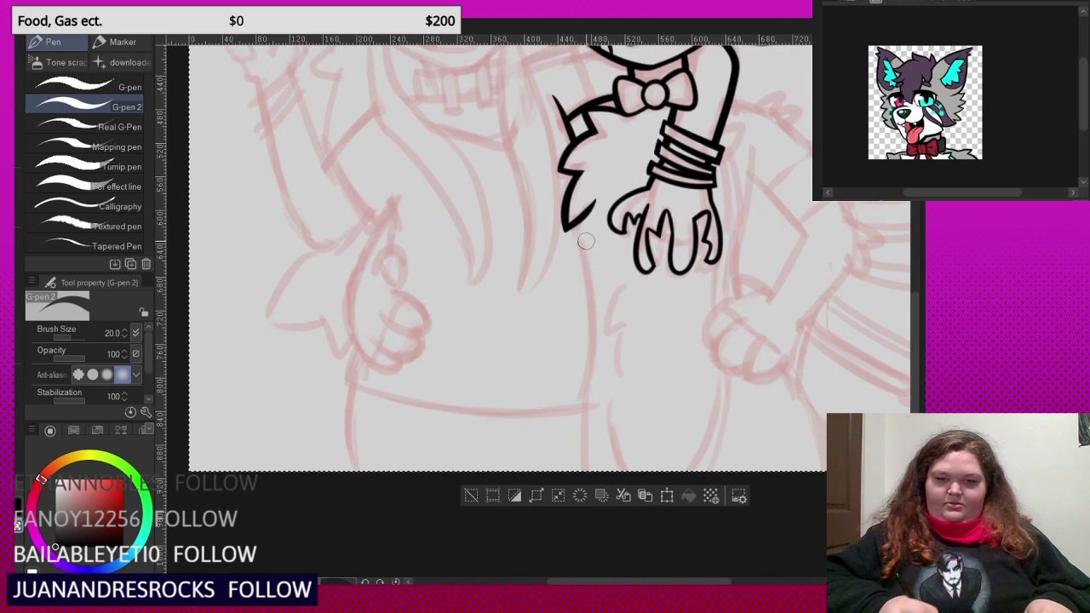
drag(596, 273, 579, 434)
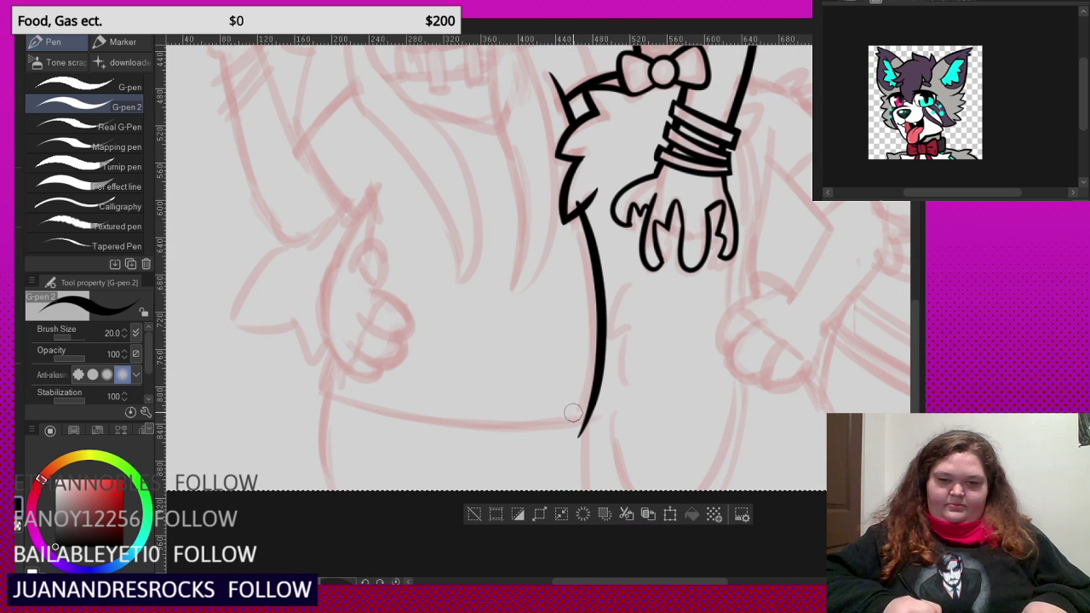
scroll(589, 300, up, 3)
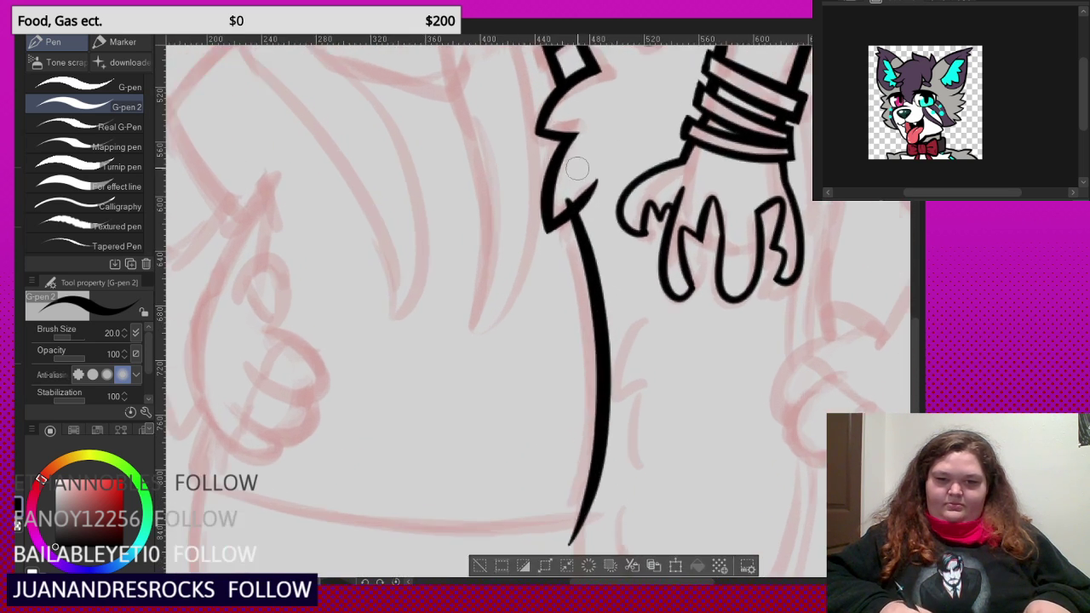
scroll(579, 186, down, 5)
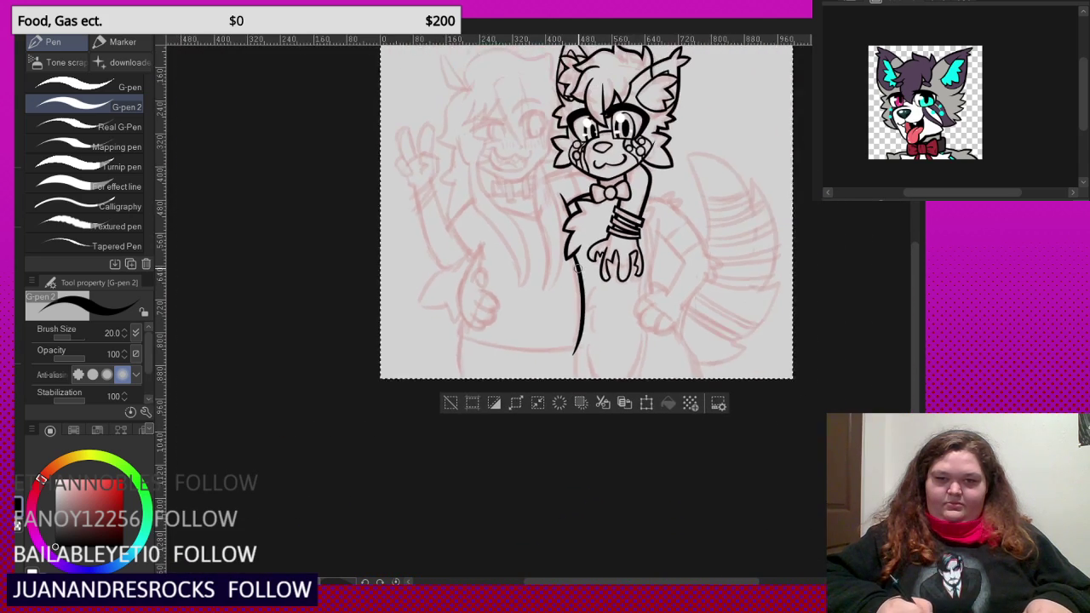
- Ink a small pointed fur tuft beside the bracelets on the arm's outer side and erase its crossing tips
scroll(577, 268, up, 6)
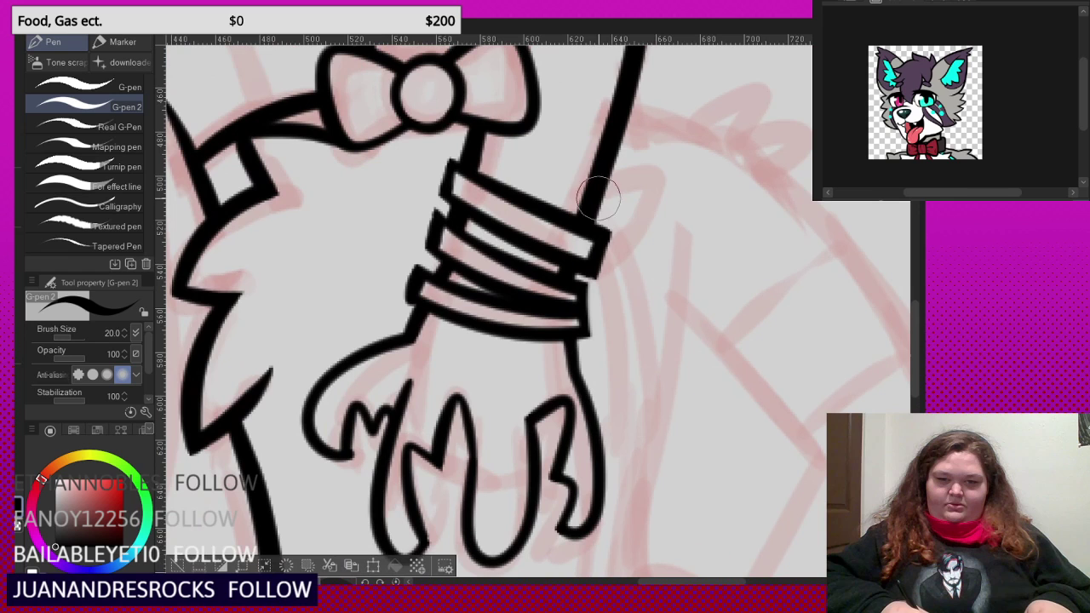
mouse_move(598, 198)
mouse_down()
mouse_move(669, 175)
mouse_move(698, 192)
mouse_move(639, 236)
mouse_move(596, 291)
mouse_up()
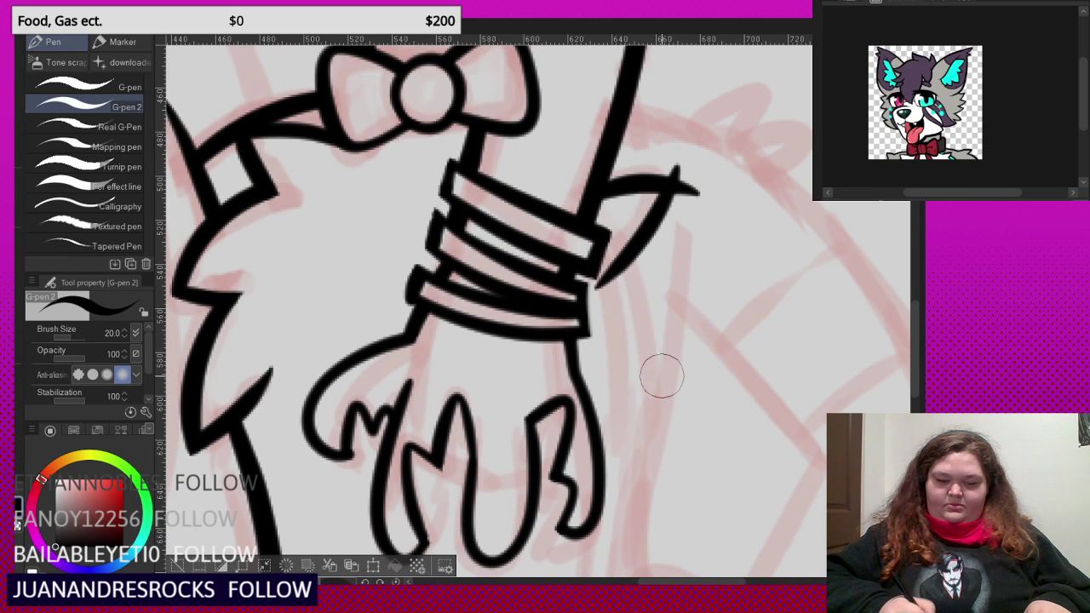
scroll(679, 225, down, 2)
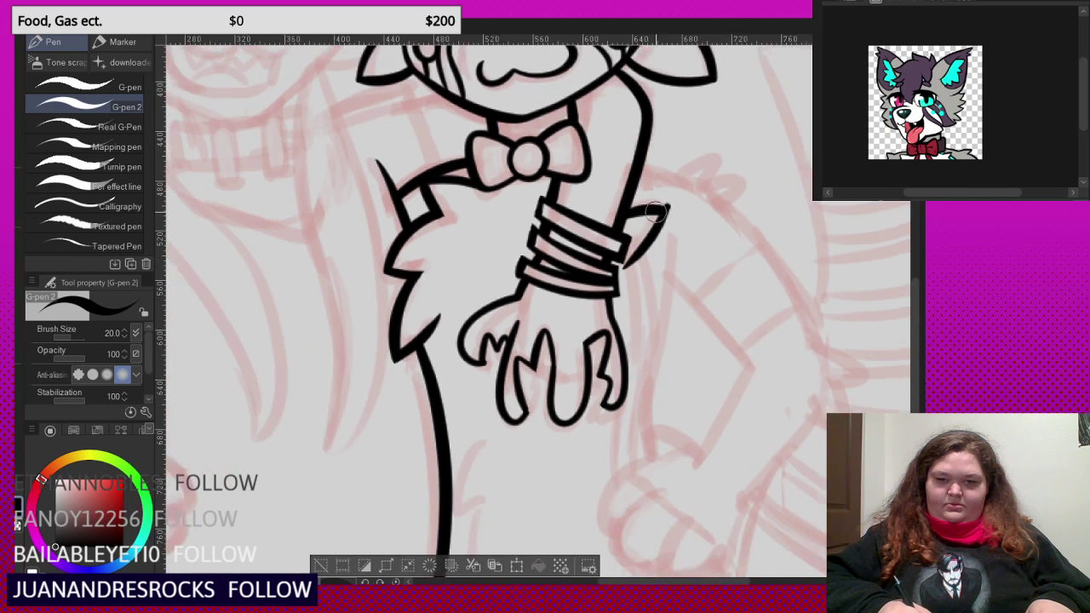
scroll(667, 228, down, 3)
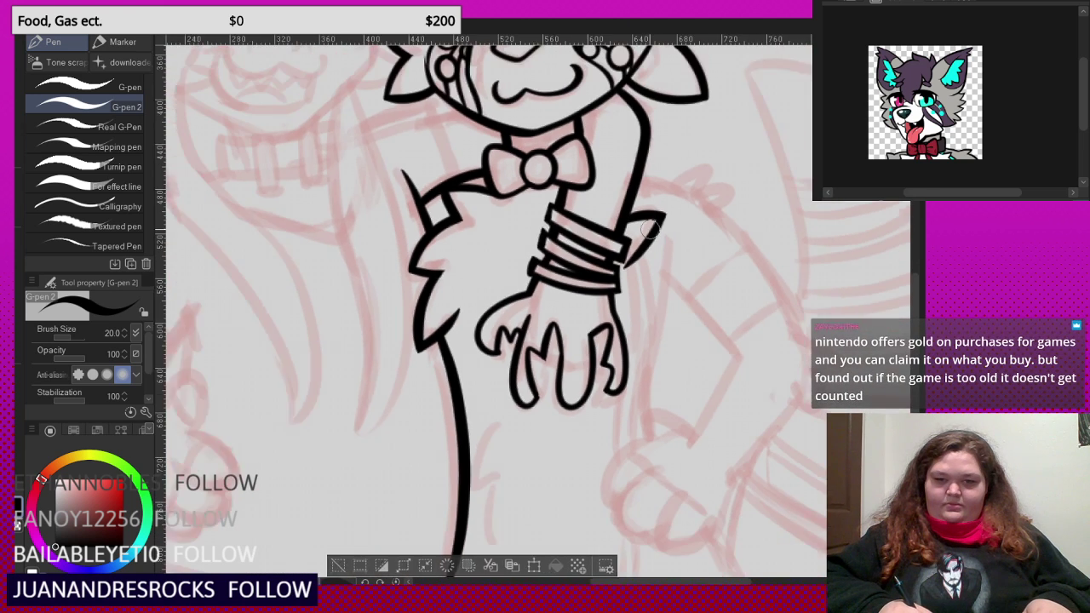
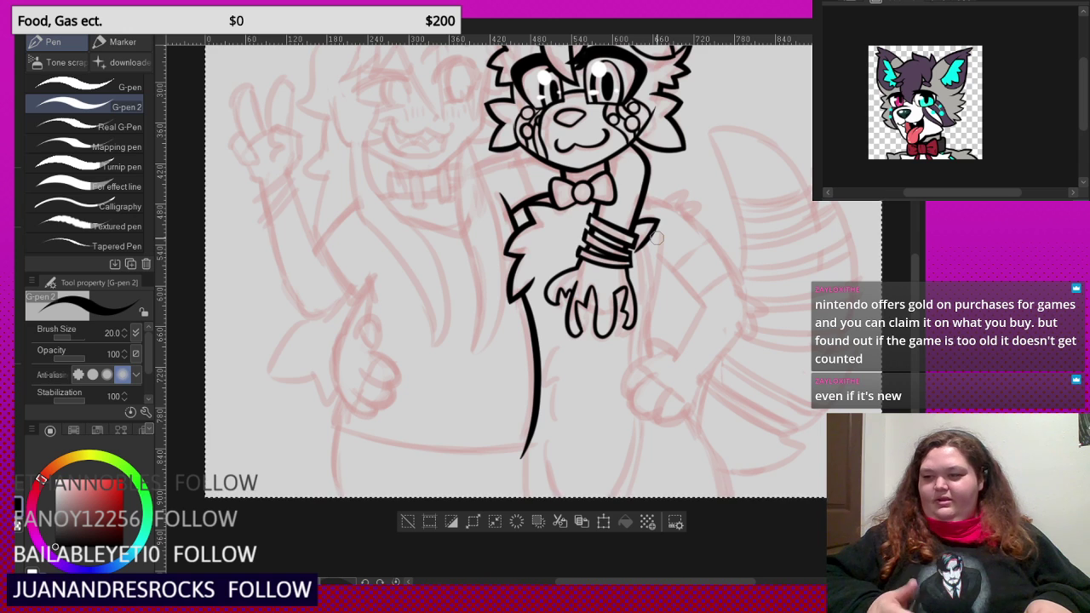
- Ink the curved outer edge of the fist resting on the furry character's hip
scroll(656, 239, down, 2)
scroll(596, 358, up, 6)
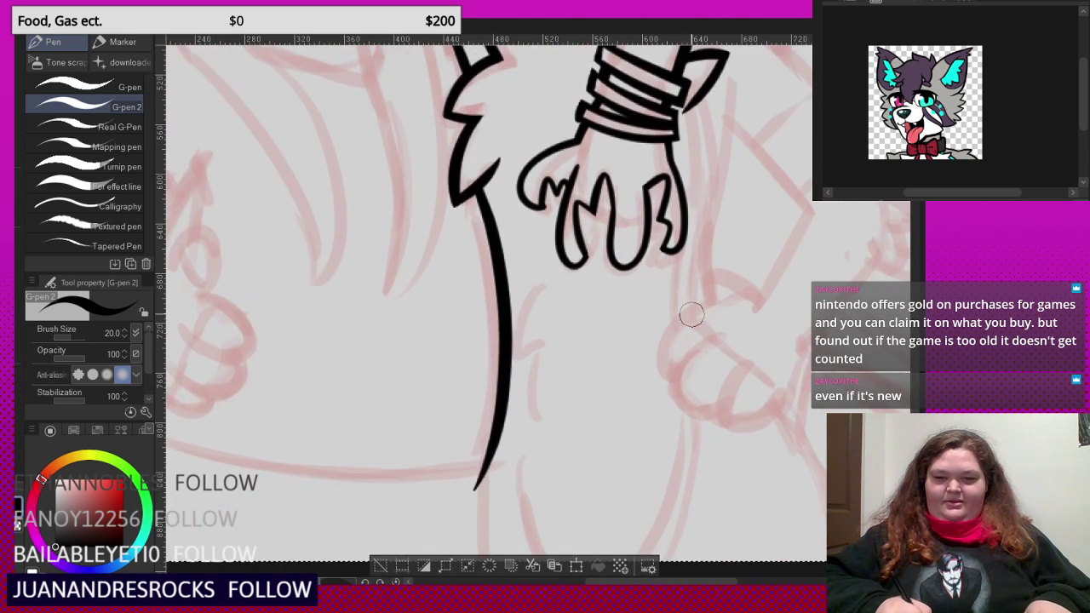
scroll(712, 308, up, 2)
mouse_move(683, 305)
mouse_down()
mouse_move(628, 347)
mouse_move(615, 417)
mouse_move(646, 448)
mouse_move(683, 438)
mouse_up()
scroll(677, 256, down, 2)
scroll(732, 374, up, 2)
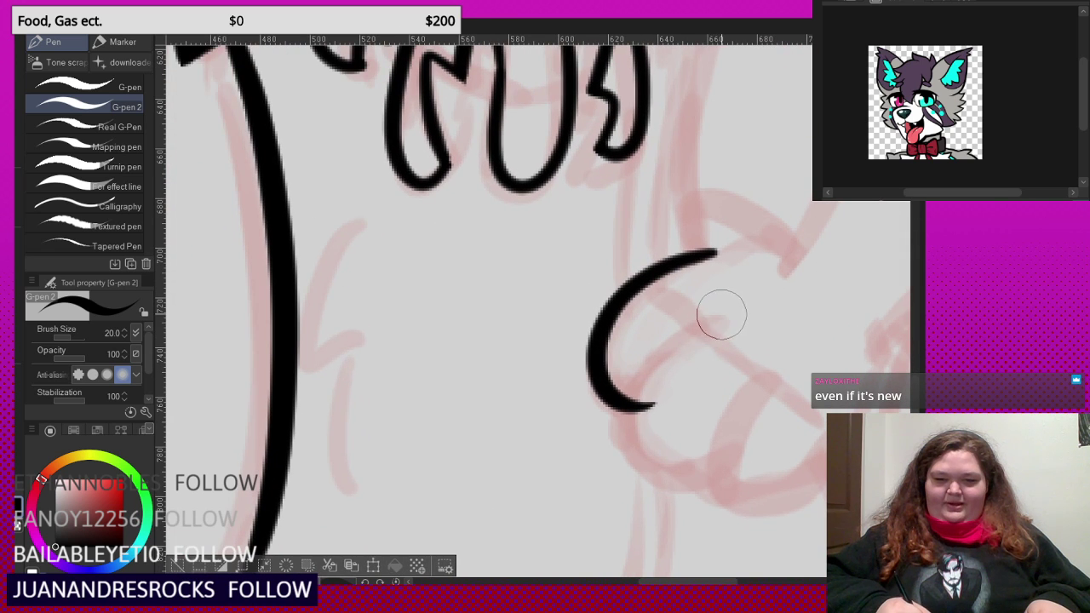
- Ink the remaining two rounded fingers of the fox character's paw on the hip, following the red sketch
mouse_move(721, 314)
mouse_down()
mouse_move(633, 370)
mouse_move(623, 437)
mouse_move(681, 479)
mouse_move(724, 452)
mouse_up()
scroll(720, 315, down, 2)
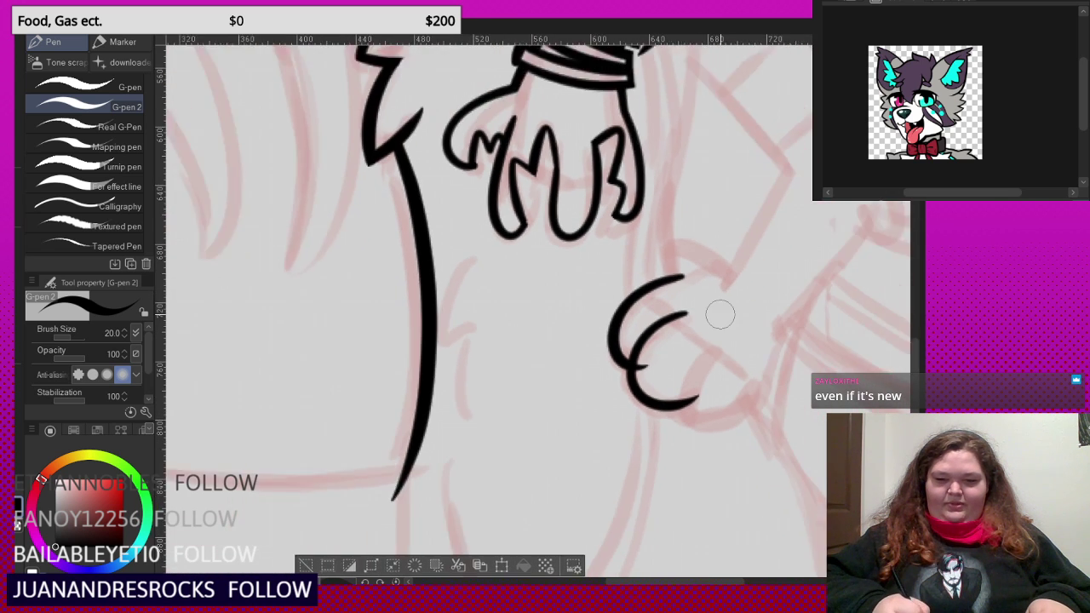
scroll(719, 315, up, 2)
mouse_move(681, 350)
mouse_down()
mouse_move(697, 449)
mouse_move(769, 392)
mouse_move(795, 315)
mouse_move(790, 272)
mouse_up()
scroll(793, 430, up, 2)
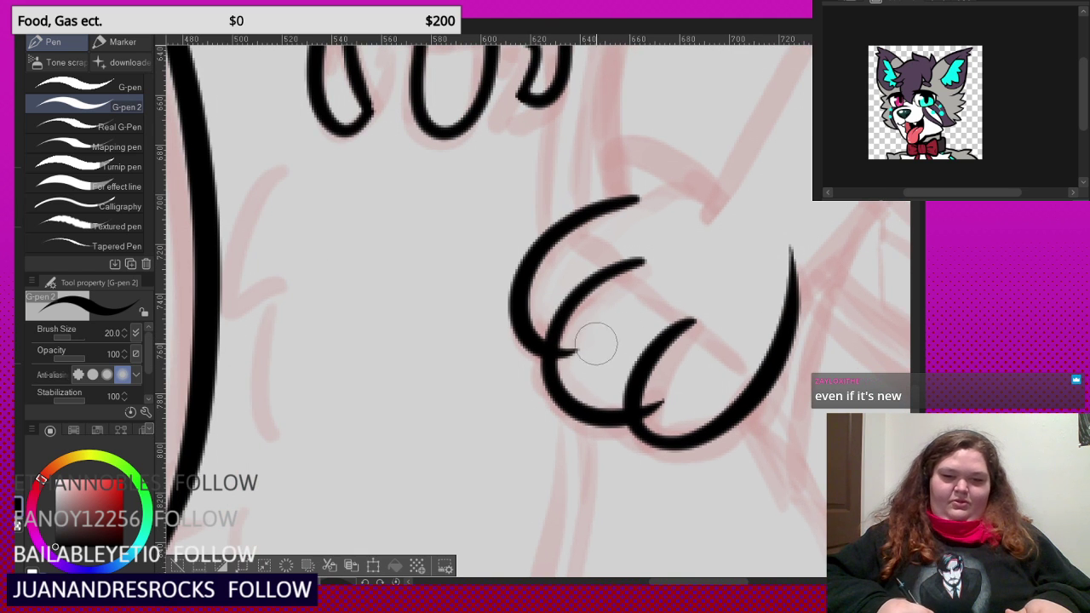
scroll(656, 421, down, 3)
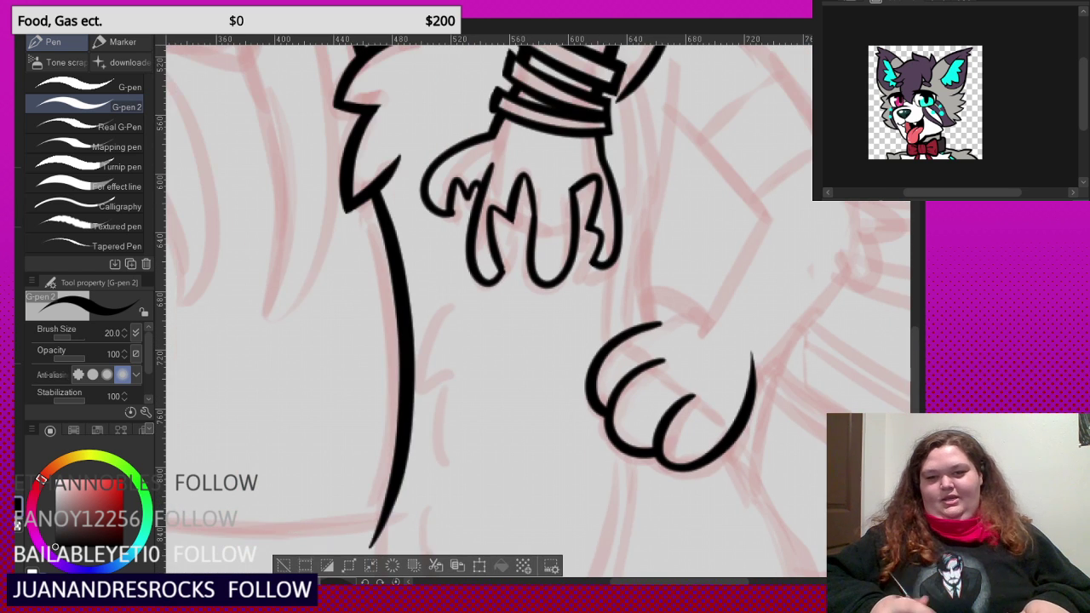
scroll(689, 382, down, 1)
- Ink the fox character's side as one long line rising from the hip paw towards the armpit
scroll(655, 364, up, 3)
mouse_move(665, 403)
mouse_down()
mouse_move(656, 333)
mouse_move(694, 80)
mouse_move(681, 21)
mouse_up()
scroll(679, 453, down, 3)
scroll(679, 454, up, 3)
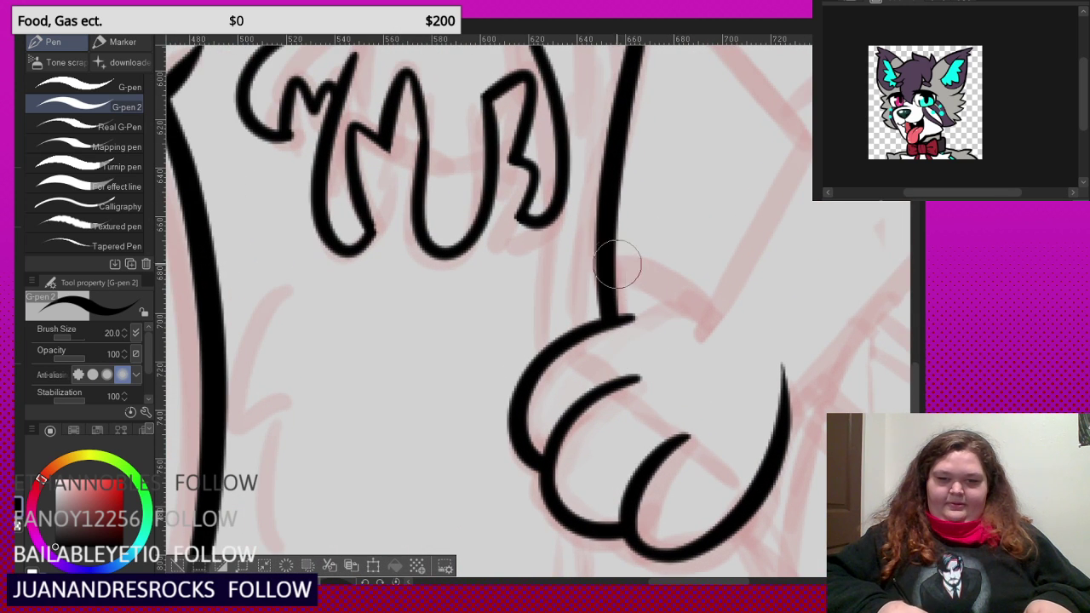
- Ink the wrist edge and the inner forearm and upper-arm lines, closing the angular gap between the bent arm and the body
mouse_move(618, 265)
mouse_down()
mouse_move(672, 282)
mouse_move(706, 324)
mouse_move(684, 348)
mouse_move(779, 188)
mouse_up()
scroll(690, 349, down, 3)
scroll(684, 354, up, 2)
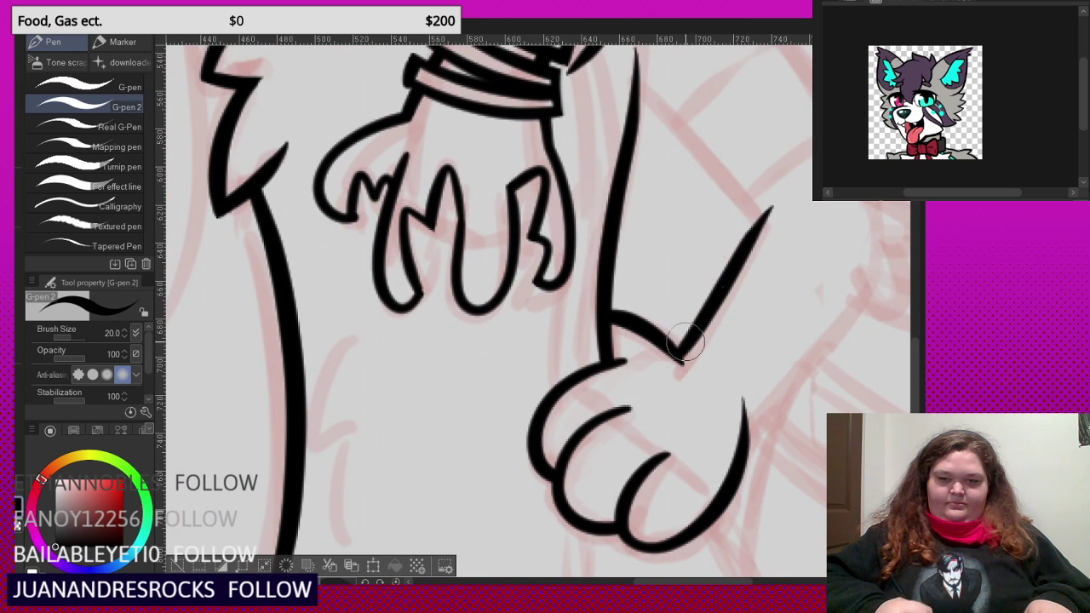
scroll(698, 185, down, 2)
scroll(643, 189, up, 2)
drag(689, 245, 773, 349)
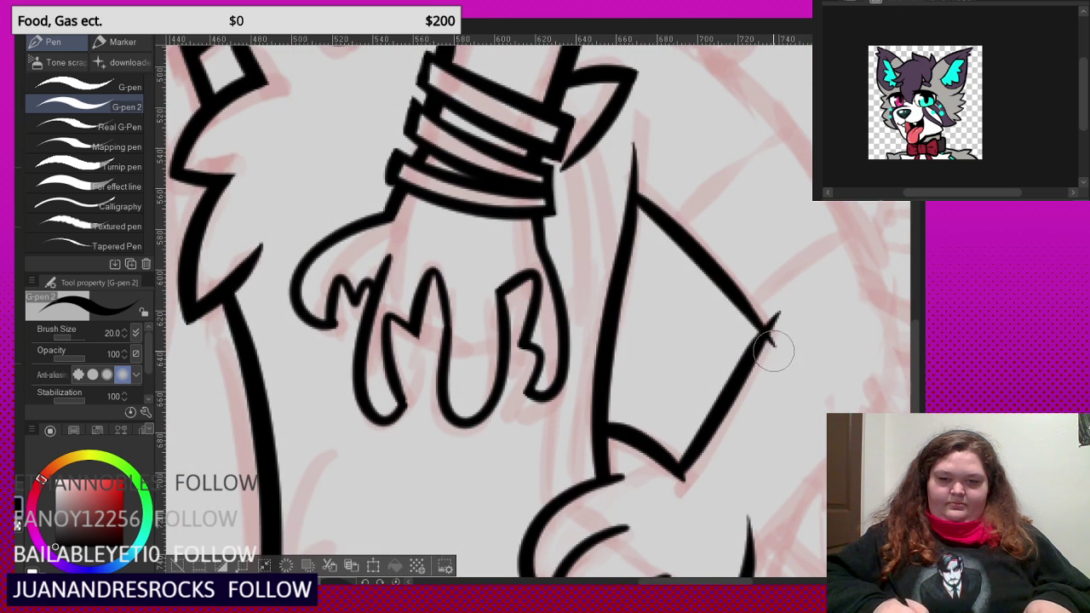
scroll(763, 372, down, 5)
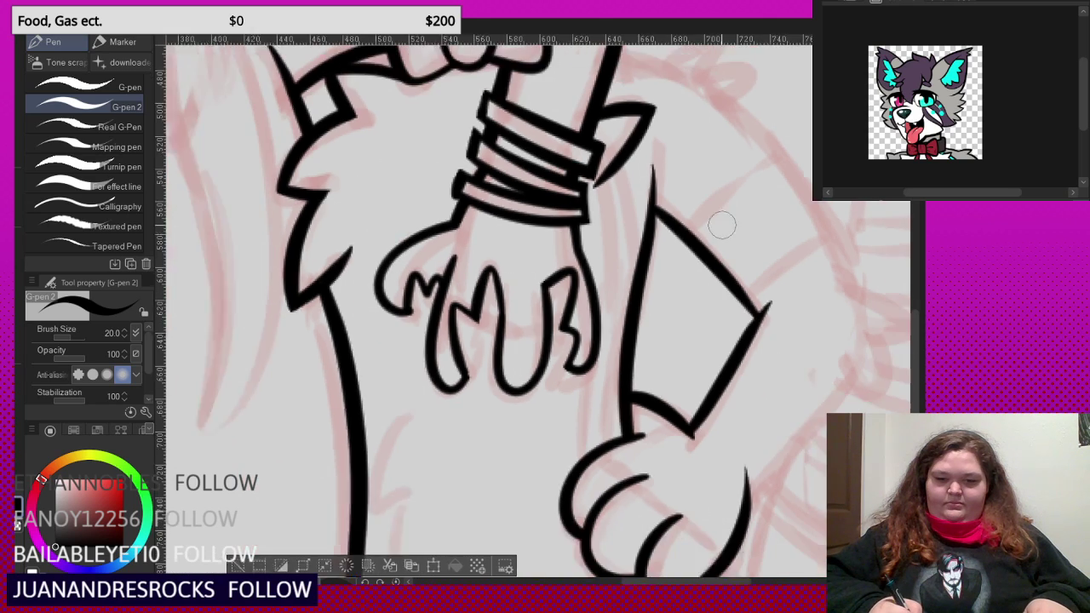
scroll(630, 279, down, 2)
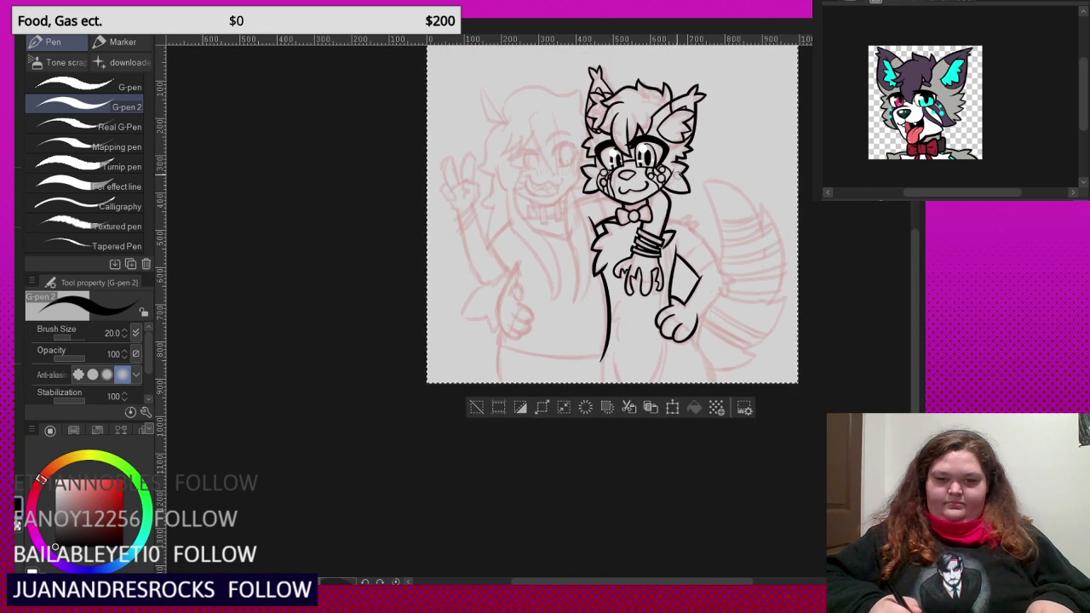
- Ink the jagged fur marking along the edge of the fox character's belly
scroll(622, 289, up, 6)
scroll(616, 297, up, 2)
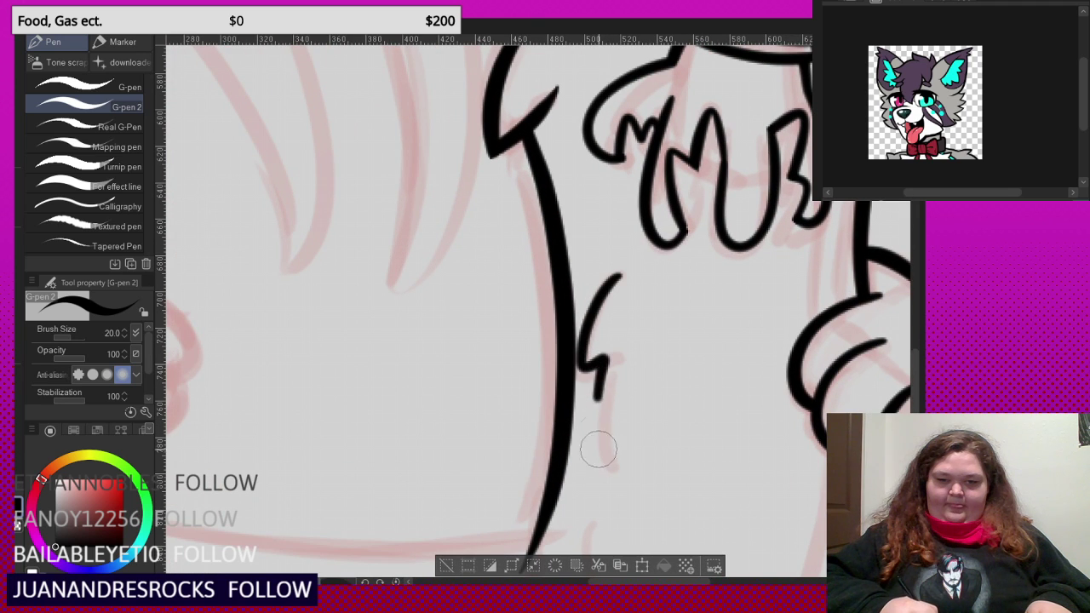
drag(596, 399, 606, 473)
scroll(604, 460, down, 4)
scroll(590, 398, up, 3)
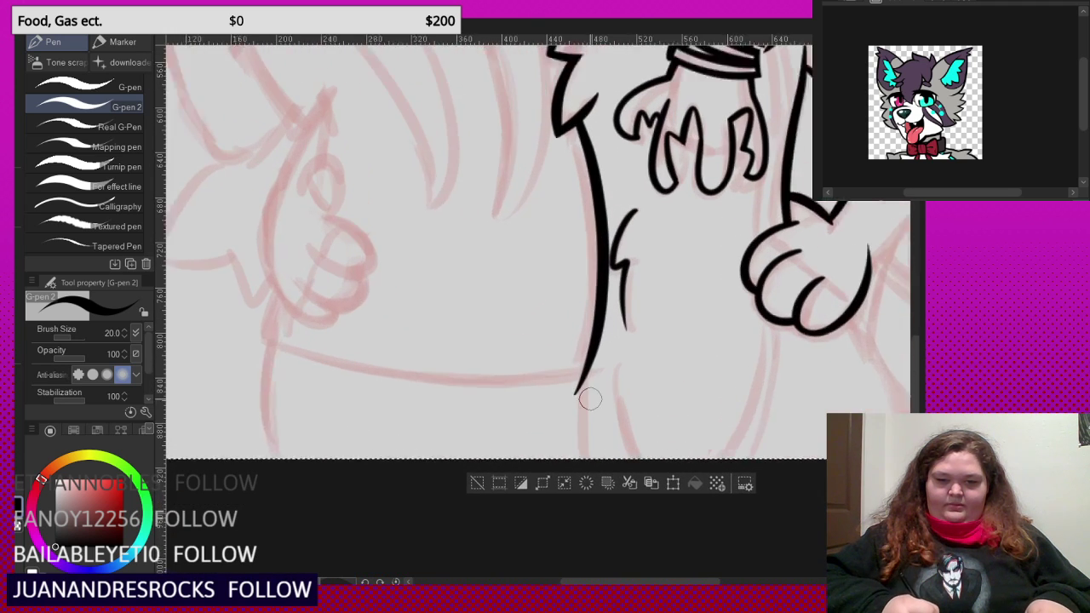
- Ink the curved shirt hem of the sketched companion up to the fox's torso line and trim the overlapping ends at that corner
scroll(590, 396, up, 1)
scroll(614, 408, down, 4)
scroll(431, 383, up, 3)
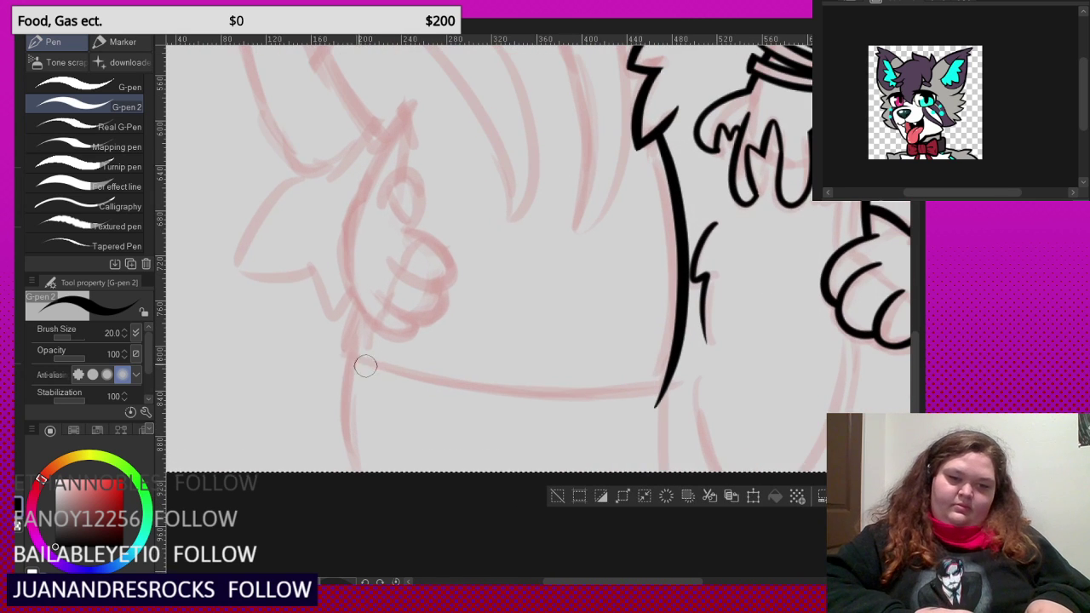
mouse_move(322, 345)
mouse_down()
mouse_move(578, 393)
mouse_move(692, 381)
mouse_up()
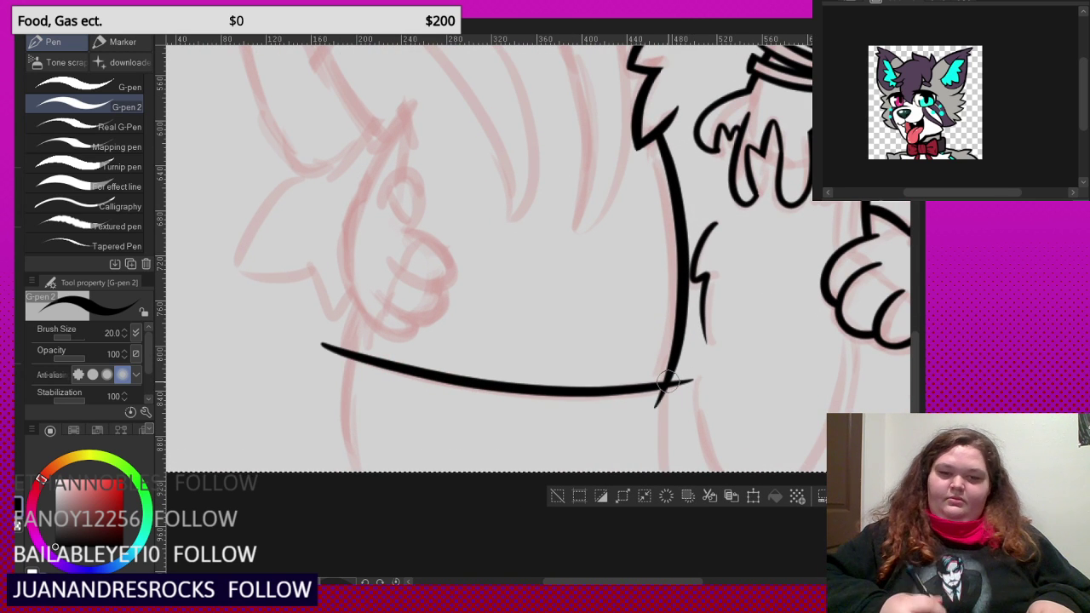
scroll(670, 400, up, 1)
scroll(672, 425, down, 3)
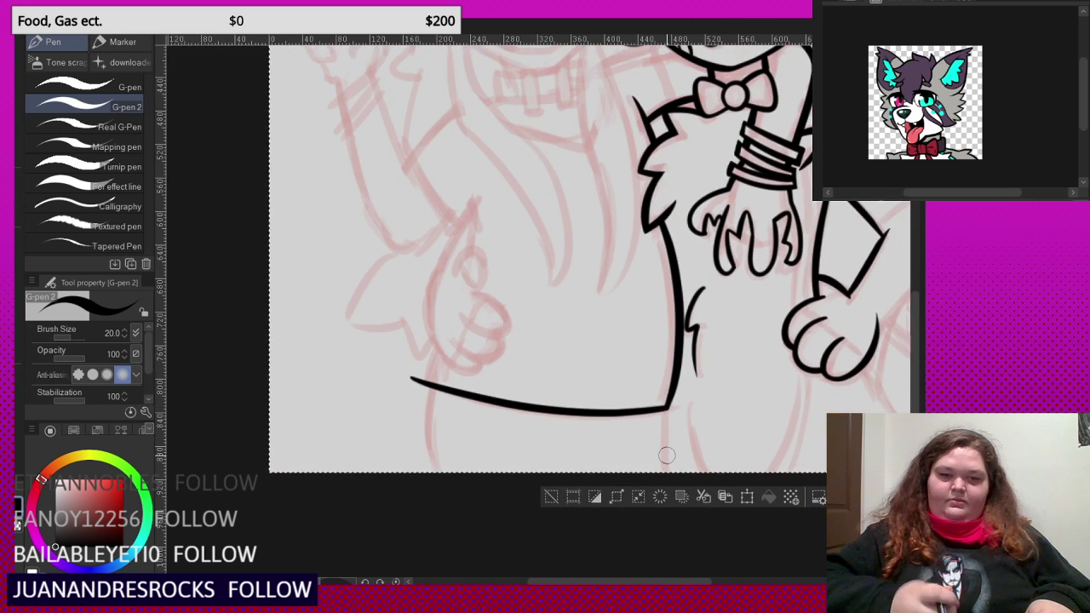
- Ink the companion's shirt edge rising from the hem's outer end below the fist, and clean the crossing lines into a sharp corner
scroll(417, 387, up, 4)
scroll(426, 390, up, 1)
mouse_move(411, 426)
mouse_down()
mouse_move(426, 340)
mouse_move(461, 258)
mouse_up()
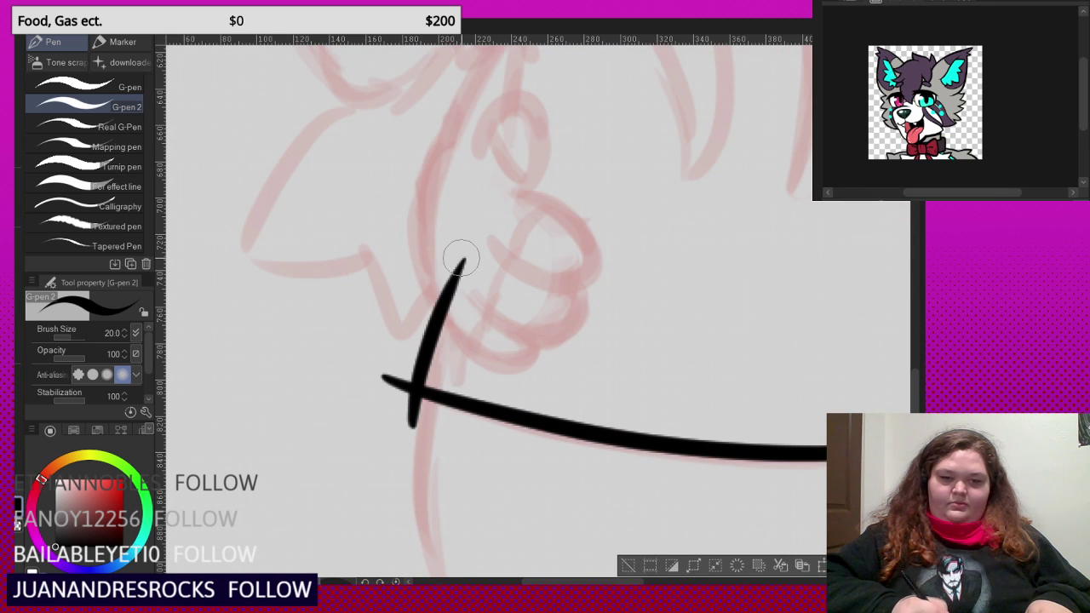
drag(391, 373, 416, 422)
scroll(453, 414, down, 4)
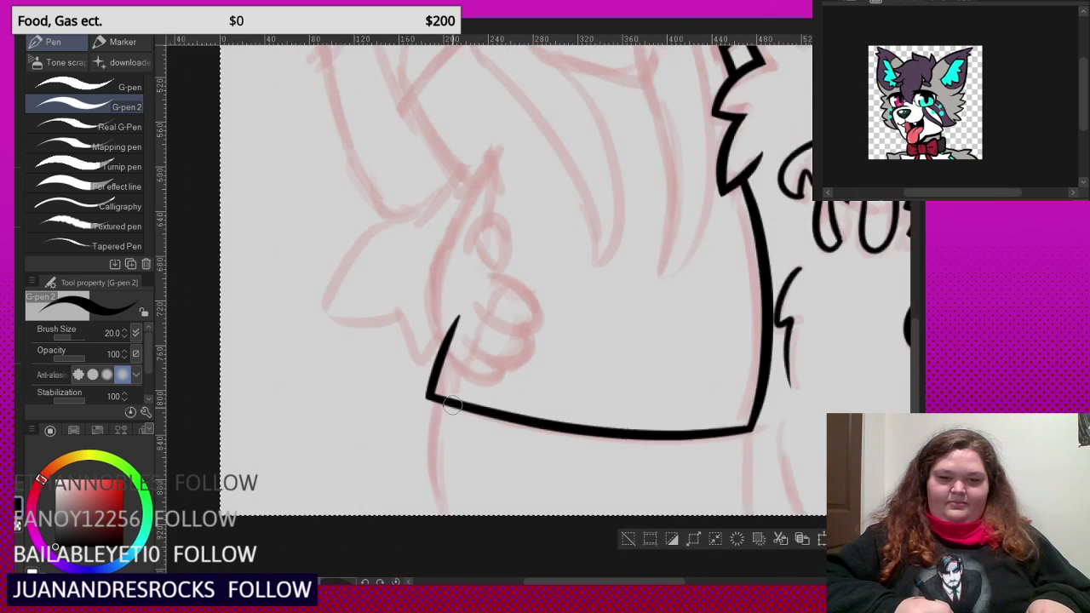
- Ink the leg line running from the hem corner beside the fox down to the canvas edge
scroll(588, 400, up, 5)
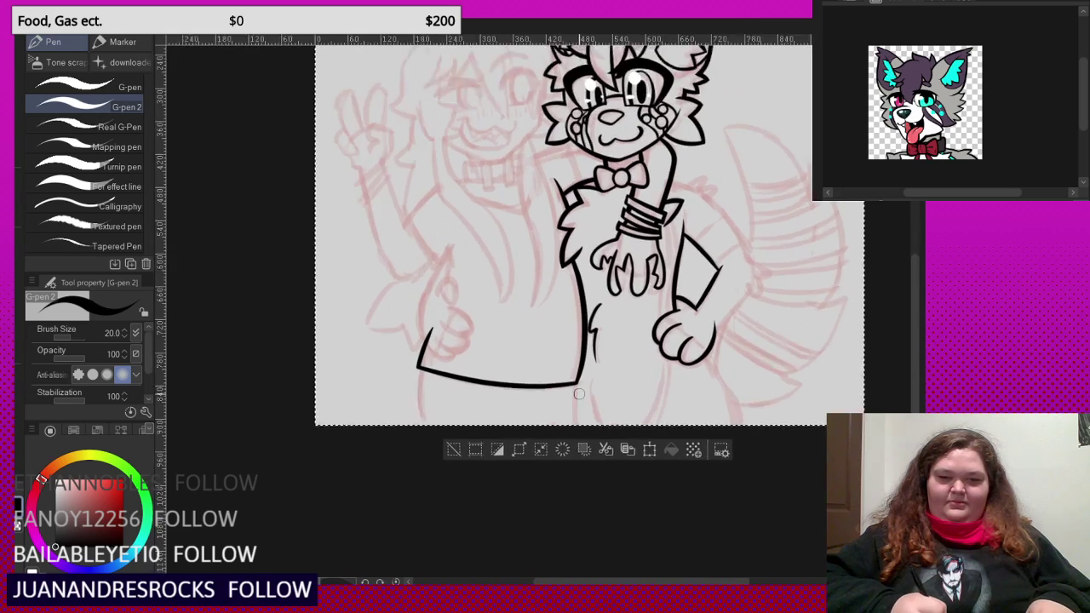
drag(565, 371, 552, 481)
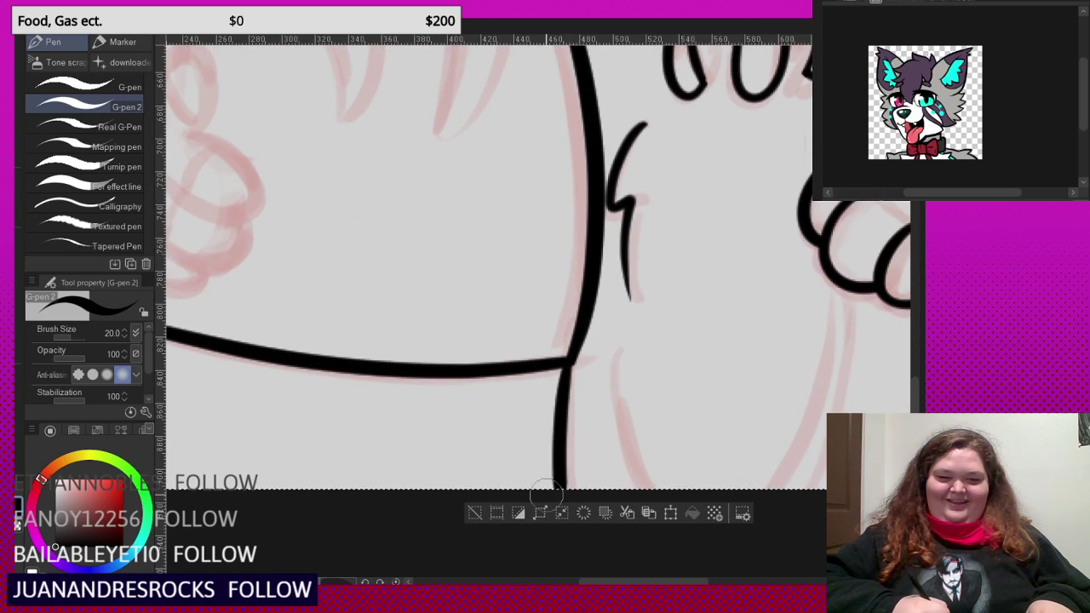
scroll(595, 357, down, 5)
scroll(594, 357, up, 3)
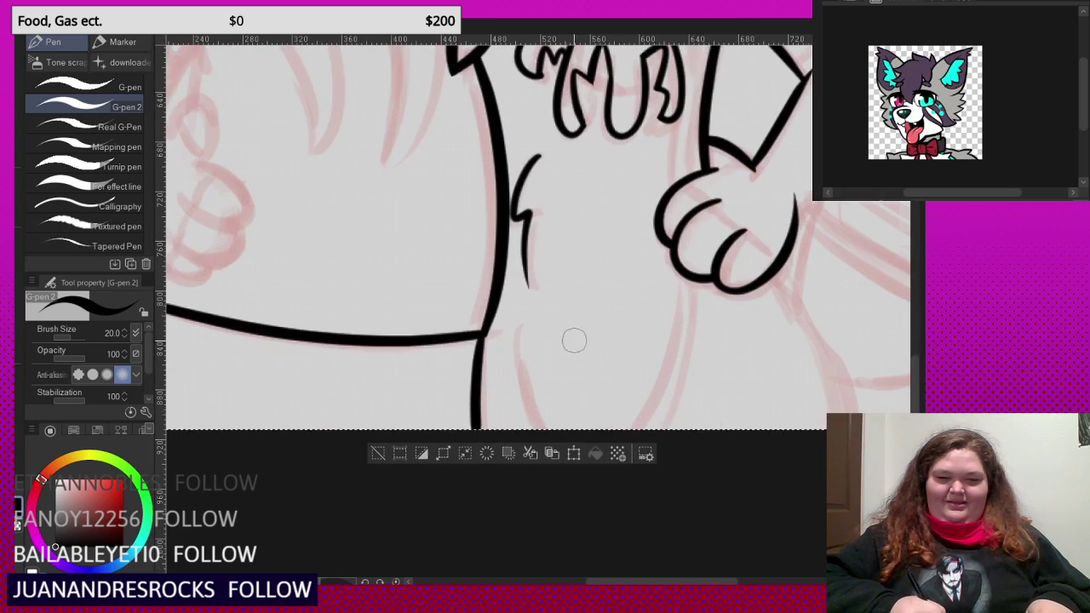
- Ink two parallel curved lines from beneath the hip paw to the canvas edge and remove the overlap inside the paw
scroll(698, 298, up, 2)
mouse_move(672, 251)
mouse_down()
mouse_move(637, 438)
mouse_move(615, 470)
mouse_up()
mouse_move(687, 228)
mouse_down()
mouse_move(685, 388)
mouse_move(628, 521)
mouse_up()
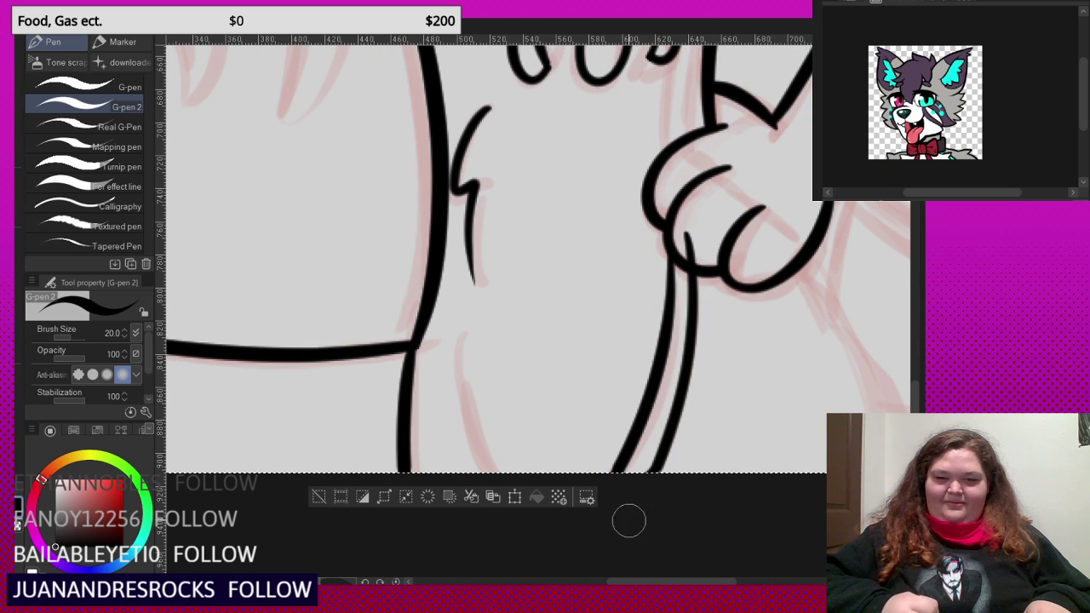
scroll(688, 209, up, 4)
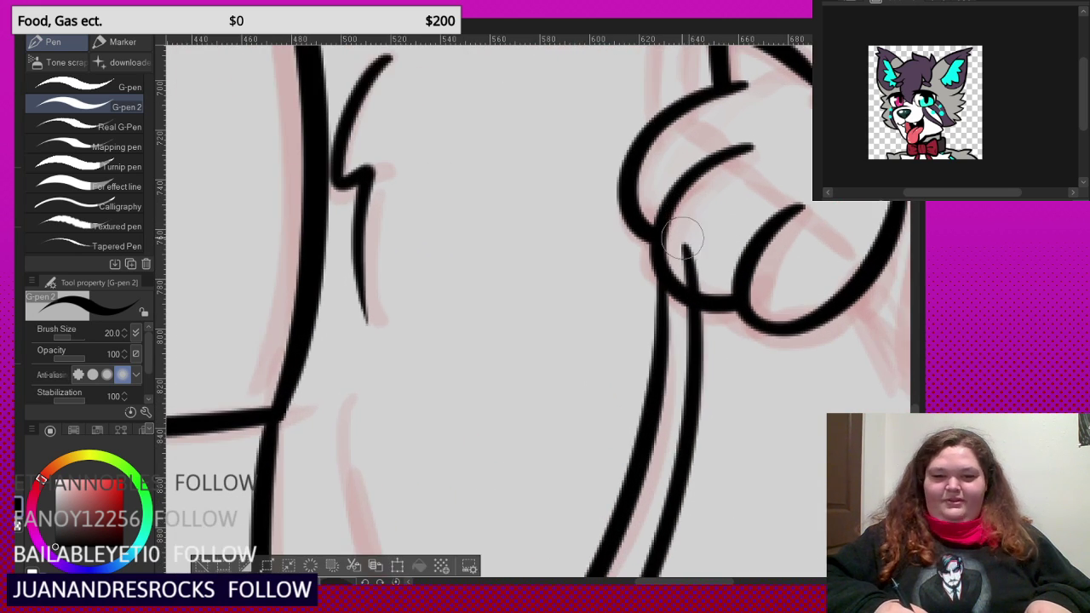
scroll(596, 264, down, 3)
- Ink the fox's outer hip and thigh line from beneath the paw to the canvas edge, trimming the end inside the paw
mouse_move(684, 236)
mouse_down()
mouse_move(688, 271)
mouse_move(771, 445)
mouse_up()
scroll(584, 266, down, 2)
scroll(710, 283, up, 1)
scroll(710, 252, up, 2)
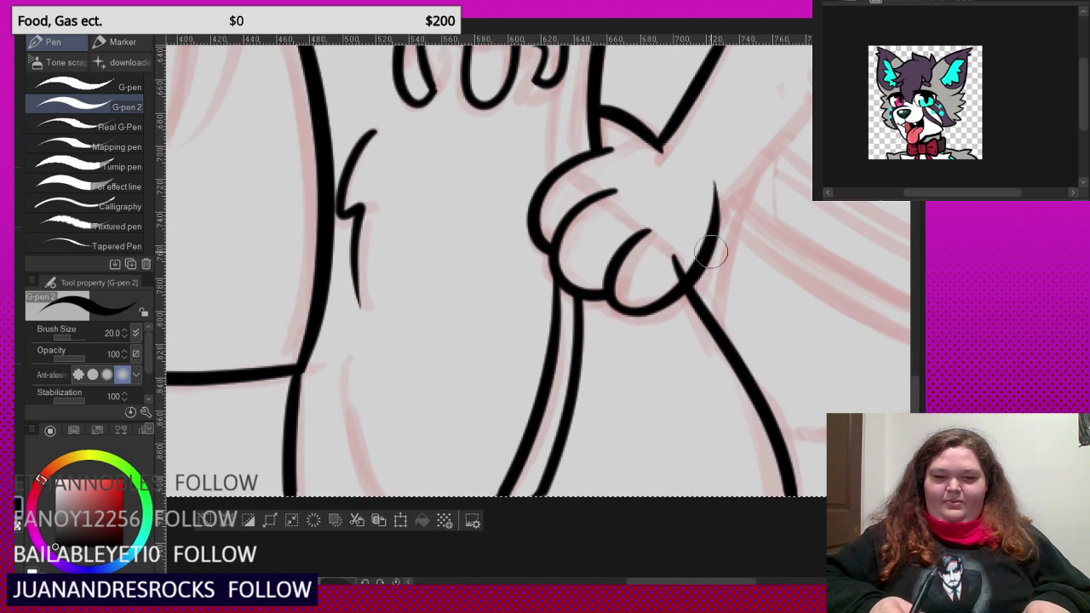
scroll(655, 317, down, 5)
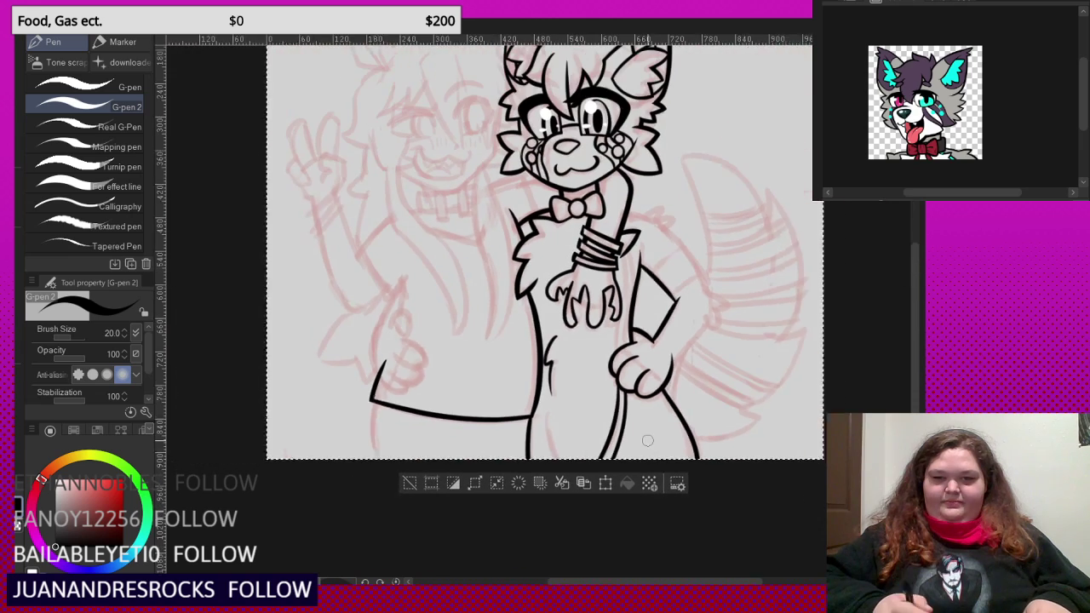
- Ink two parallel lines down the fox's chest from the wristbands to the hip paw and clean up their overlapping ends
scroll(646, 272, up, 5)
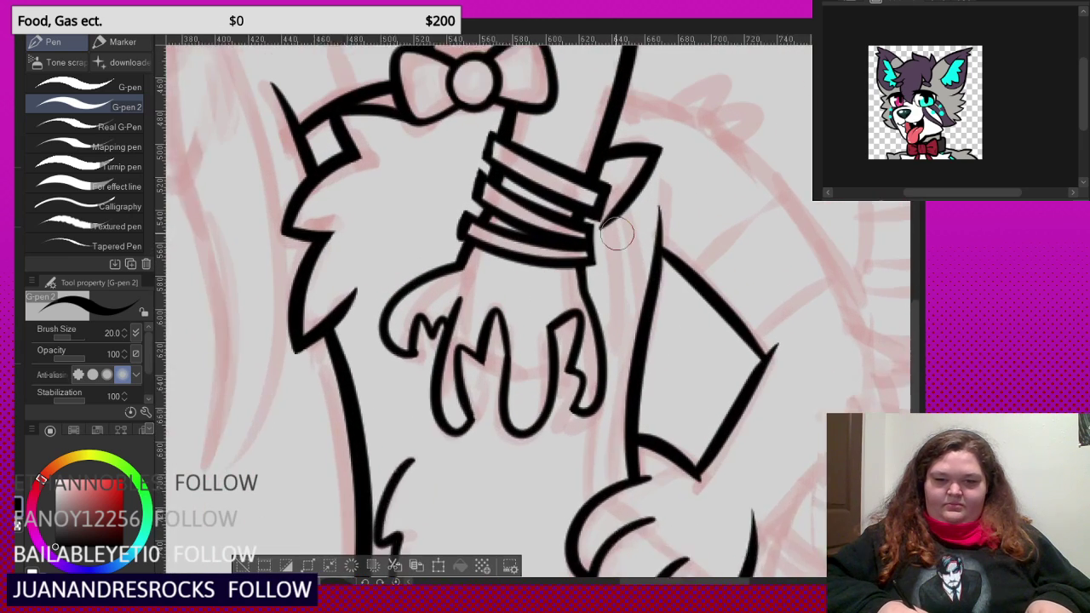
mouse_move(621, 296)
mouse_down()
mouse_move(621, 381)
mouse_move(590, 534)
mouse_up()
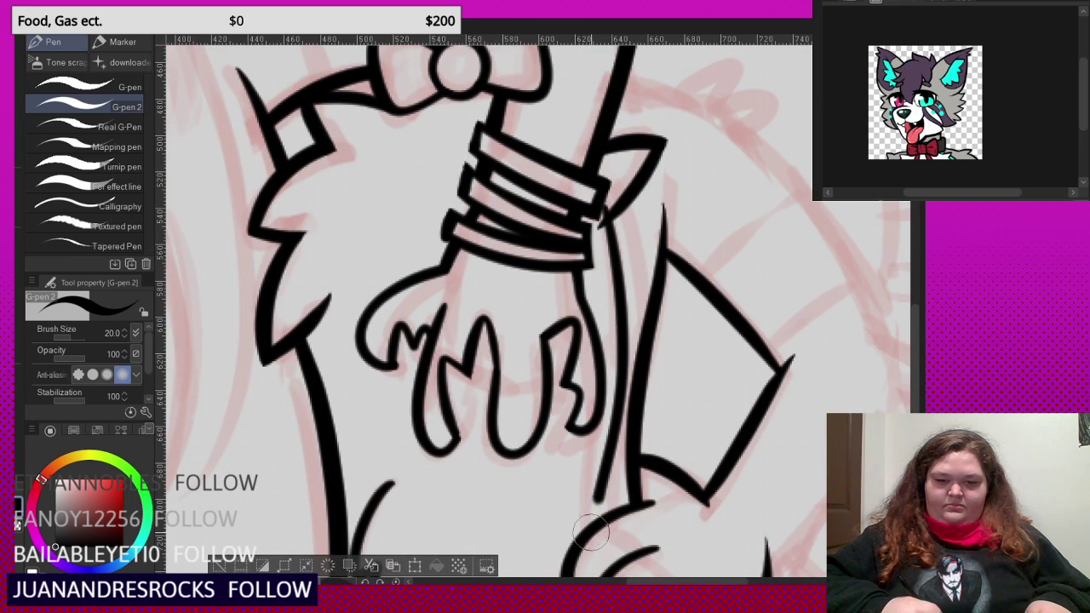
drag(625, 209, 632, 364)
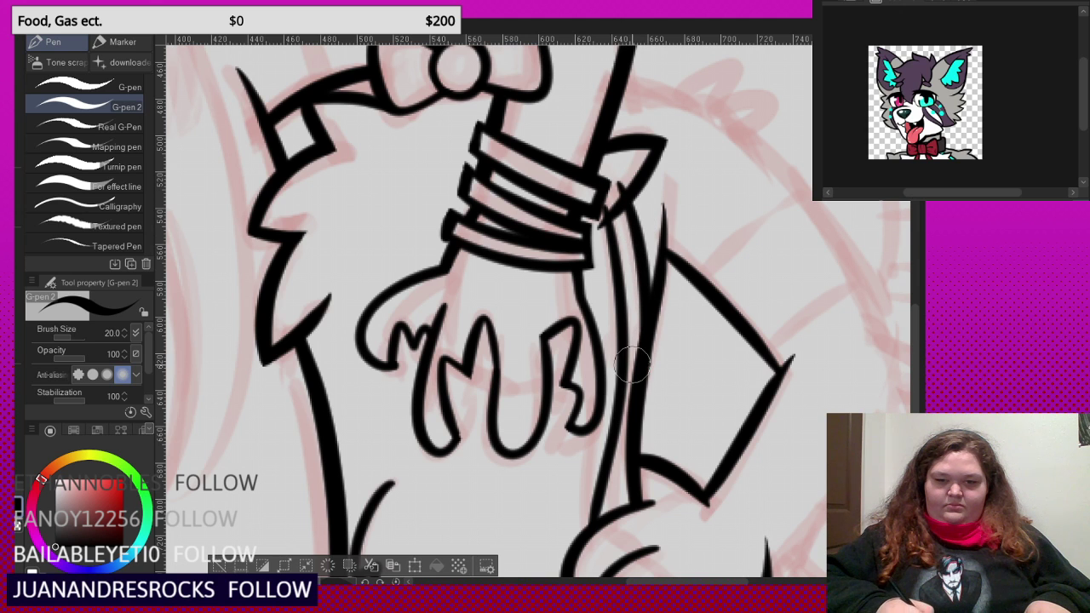
scroll(634, 364, up, 3)
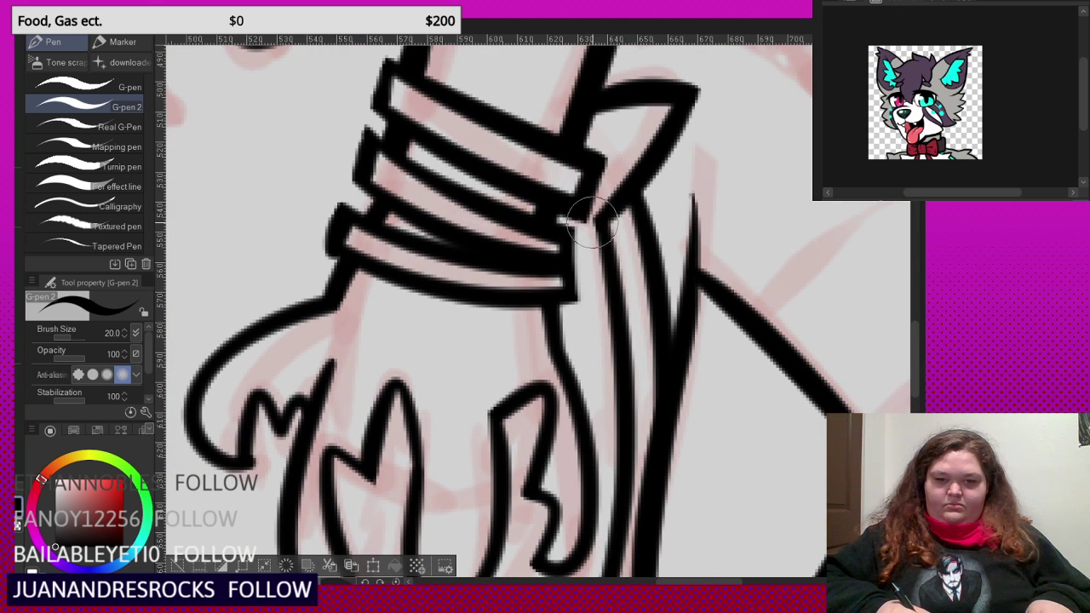
scroll(590, 220, down, 4)
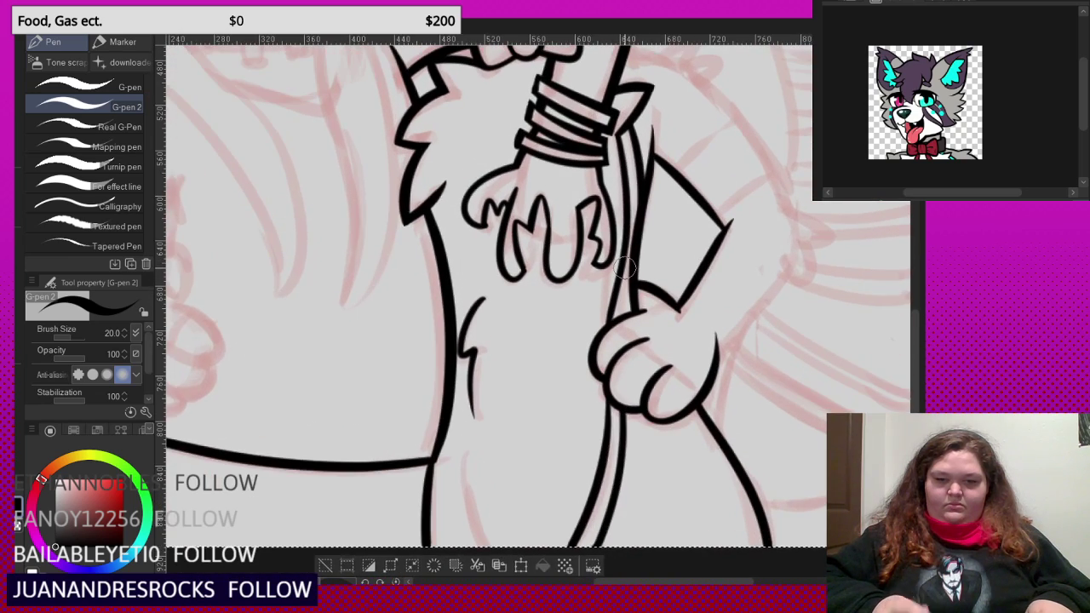
scroll(624, 268, up, 4)
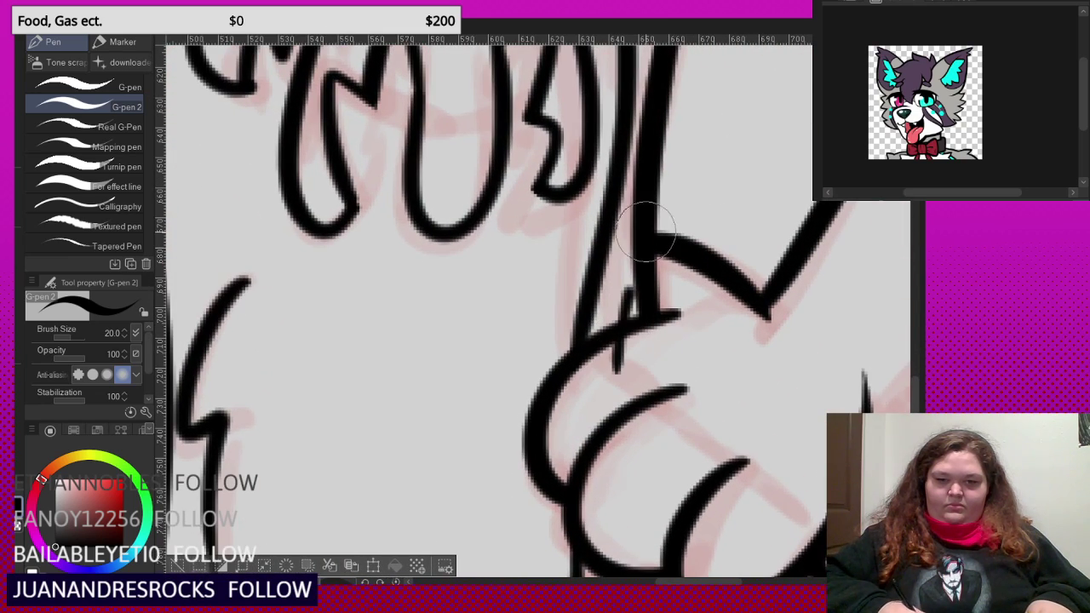
scroll(618, 375, down, 6)
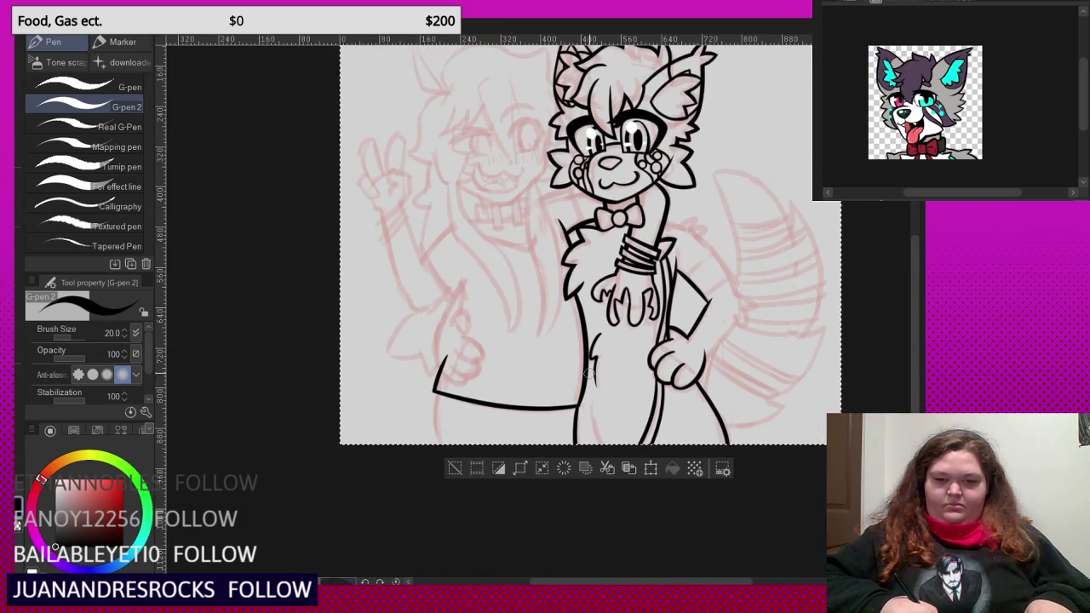
- Ink the short curved line on the lower belly down to the canvas edge and clear the selection
scroll(596, 387, up, 5)
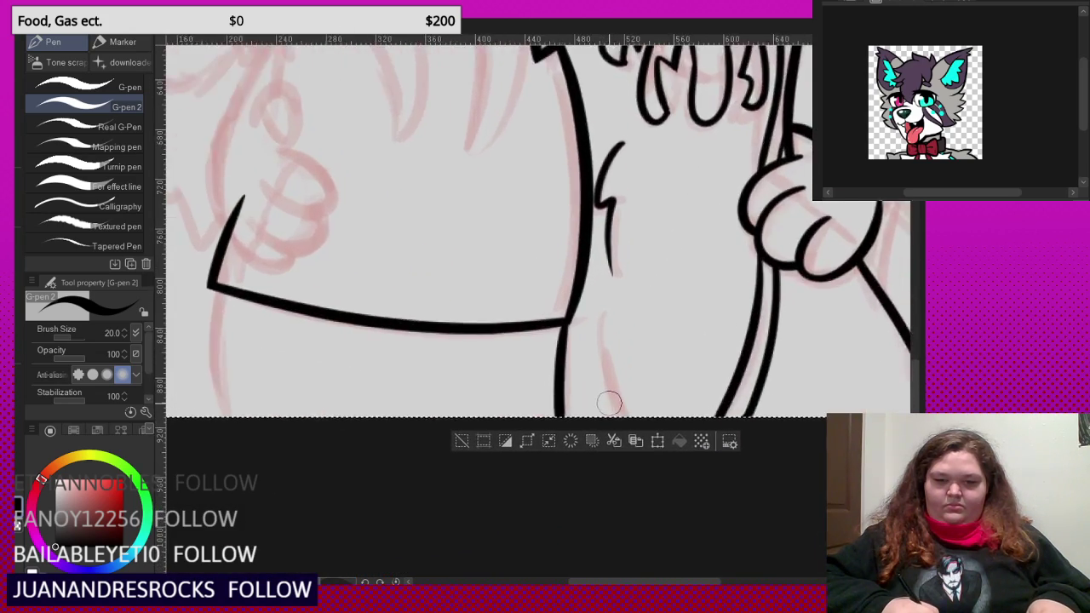
scroll(610, 403, up, 2)
drag(596, 332, 597, 347)
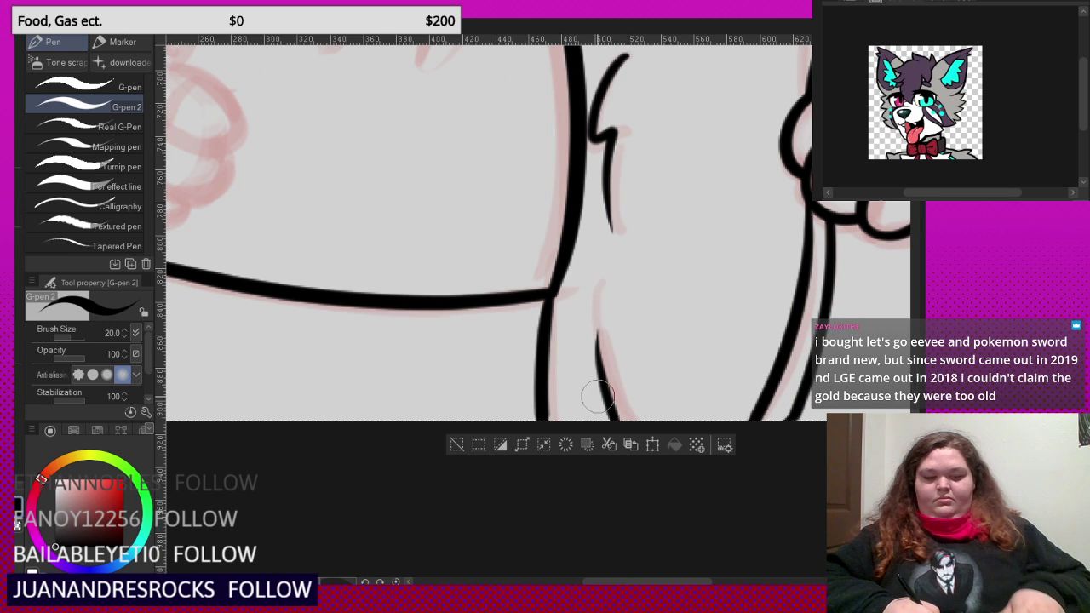
key(ctrl+d)
scroll(605, 409, down, 6)
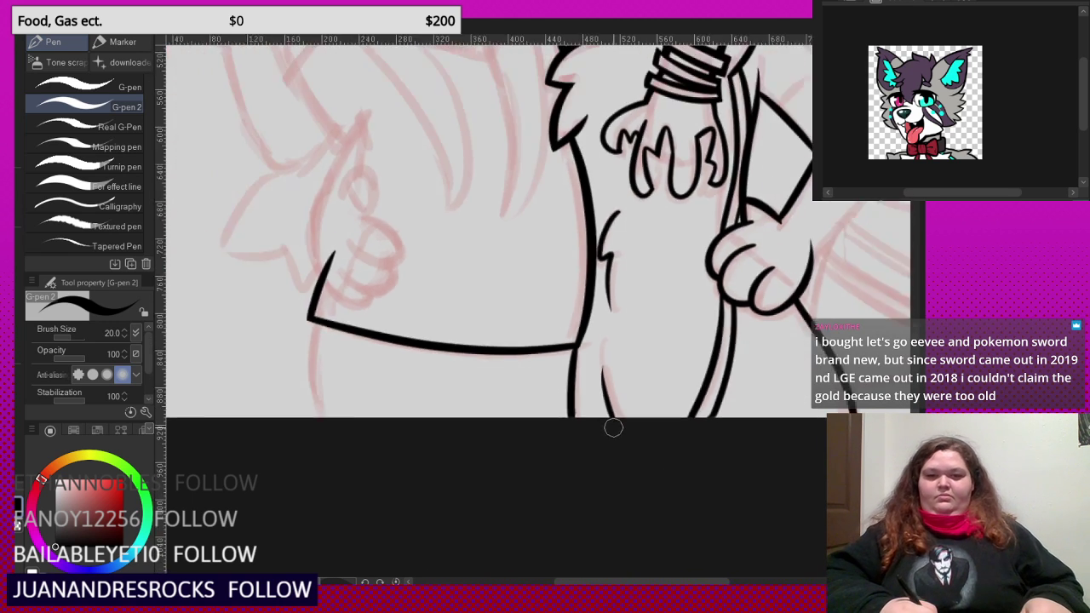
- Ink the fox's shoulder and the outer contour of the bent arm down to the paw on the hip
scroll(631, 151, up, 1)
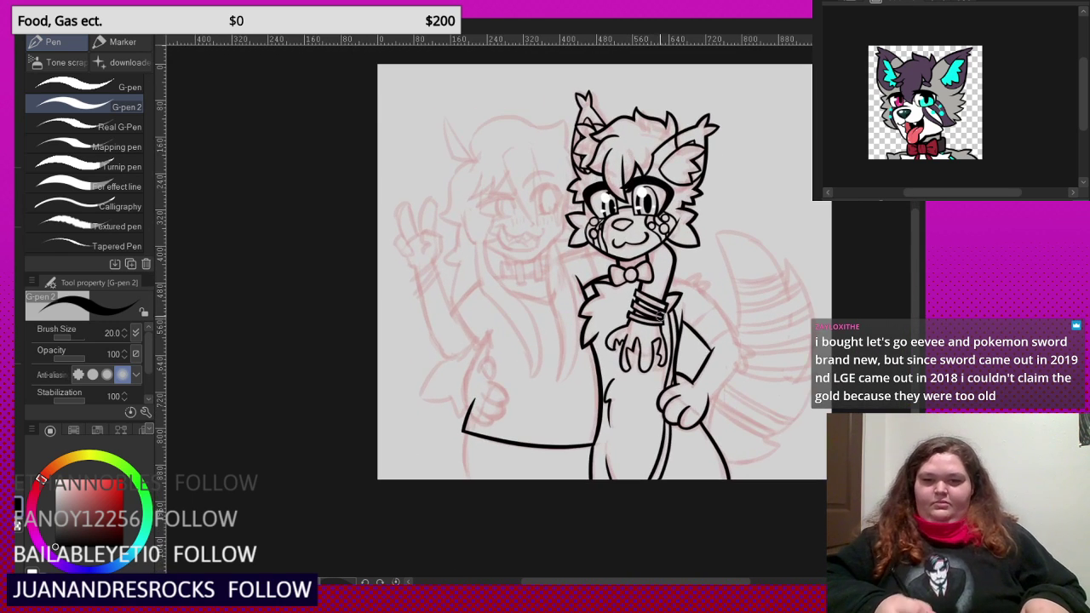
scroll(688, 271, up, 5)
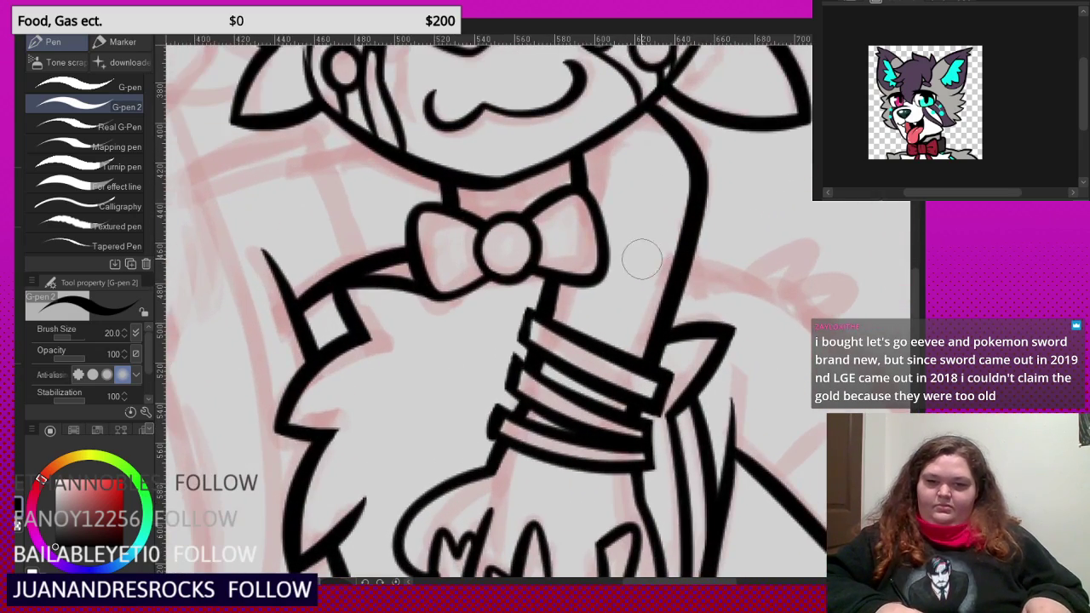
scroll(641, 260, down, 4)
scroll(656, 252, up, 2)
mouse_move(677, 255)
mouse_down()
mouse_move(800, 375)
mouse_move(824, 458)
mouse_up()
scroll(609, 384, down, 3)
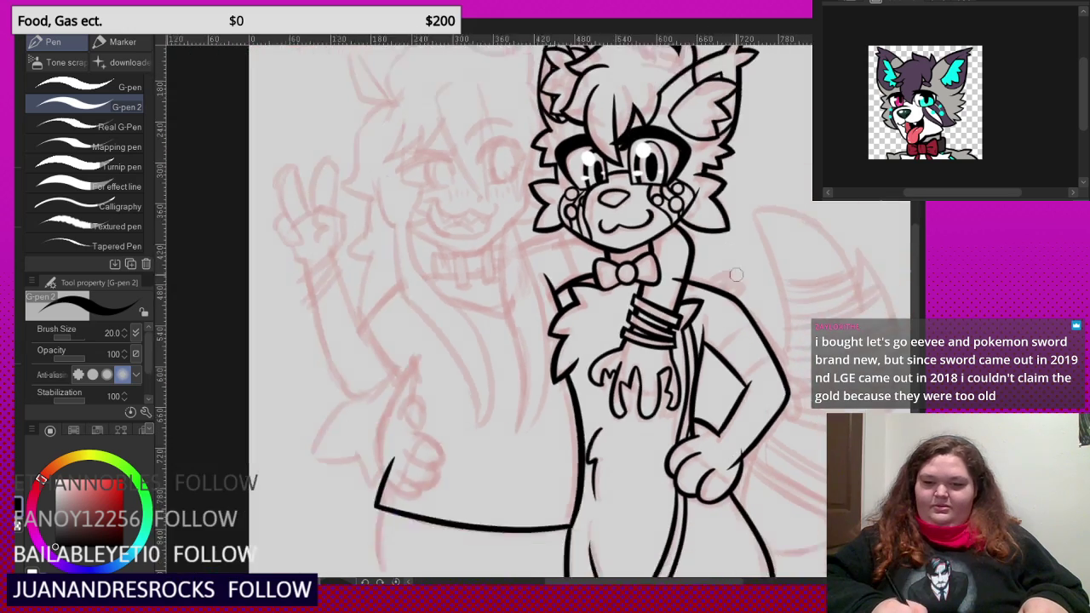
- Ink the pointed fur tuft on top of the fox's shoulder and erase the shoulder line running beneath it
scroll(608, 384, up, 3)
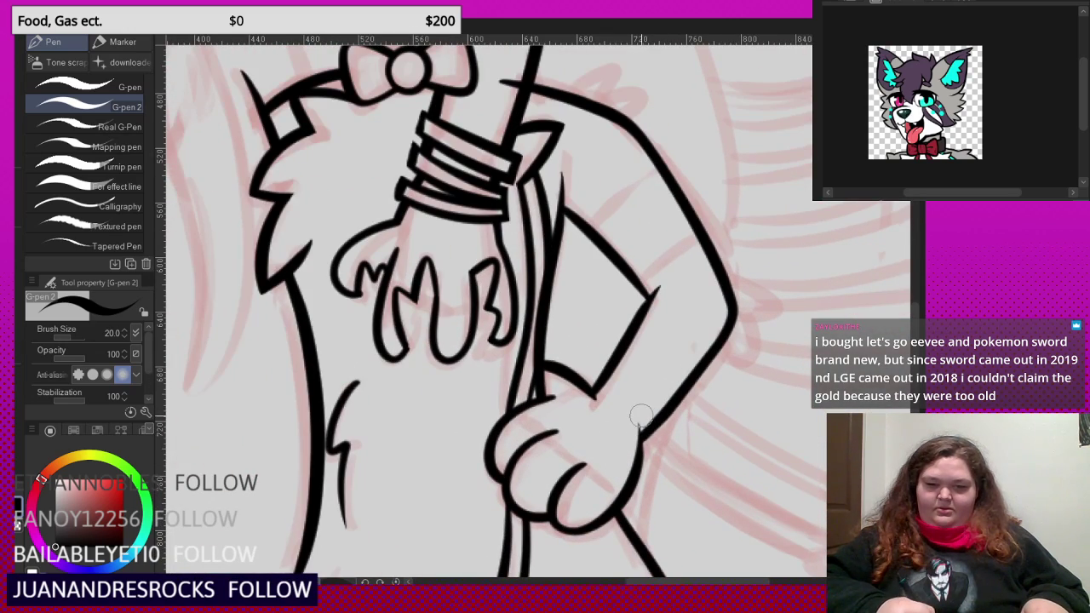
scroll(647, 414, down, 3)
scroll(647, 190, up, 2)
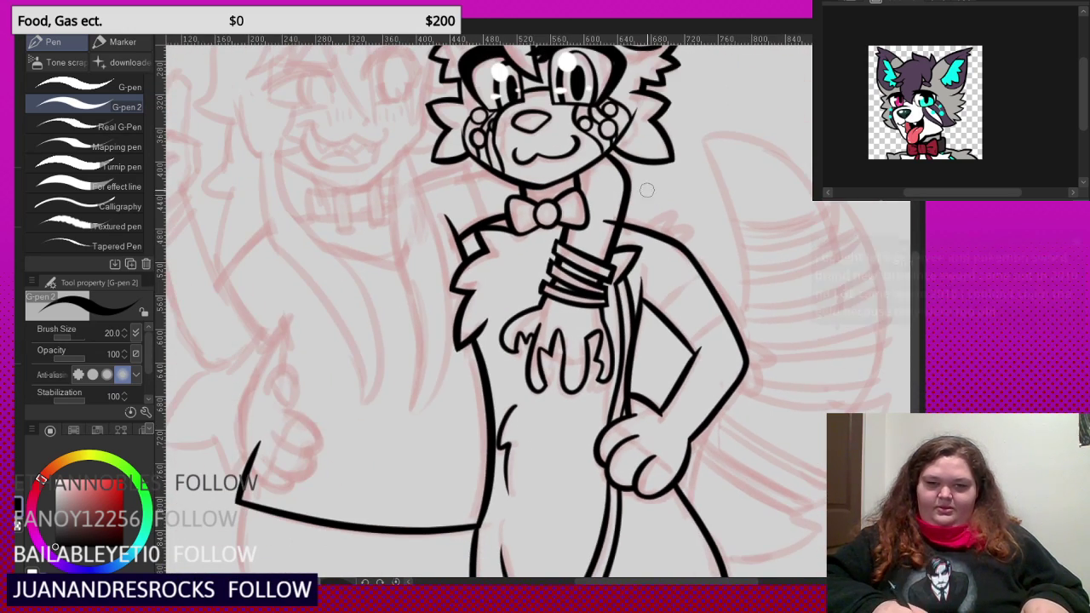
scroll(609, 209, down, 3)
scroll(652, 283, up, 4)
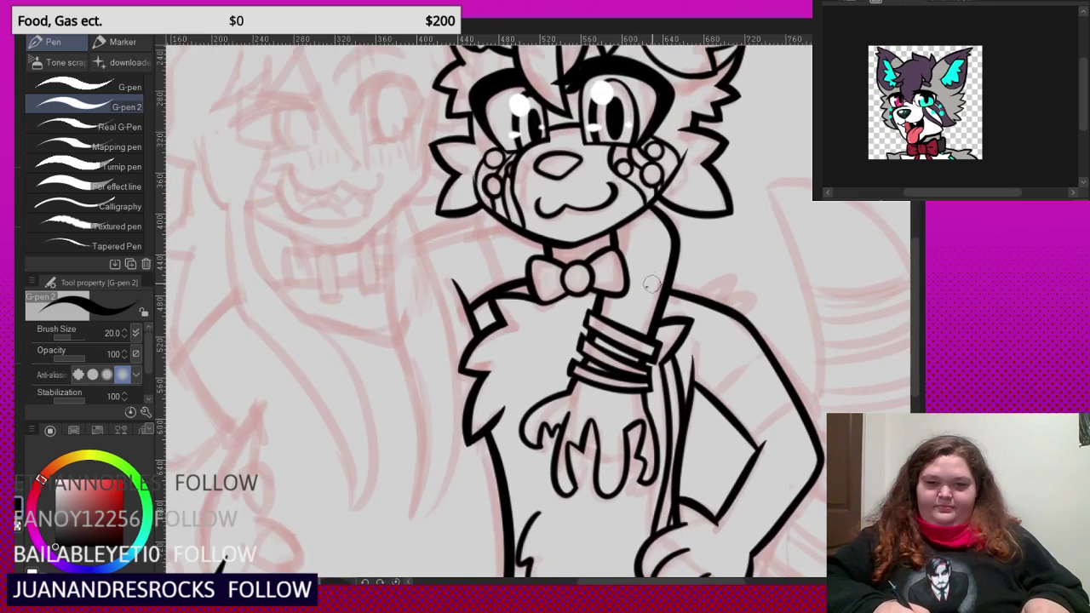
scroll(658, 298, down, 3)
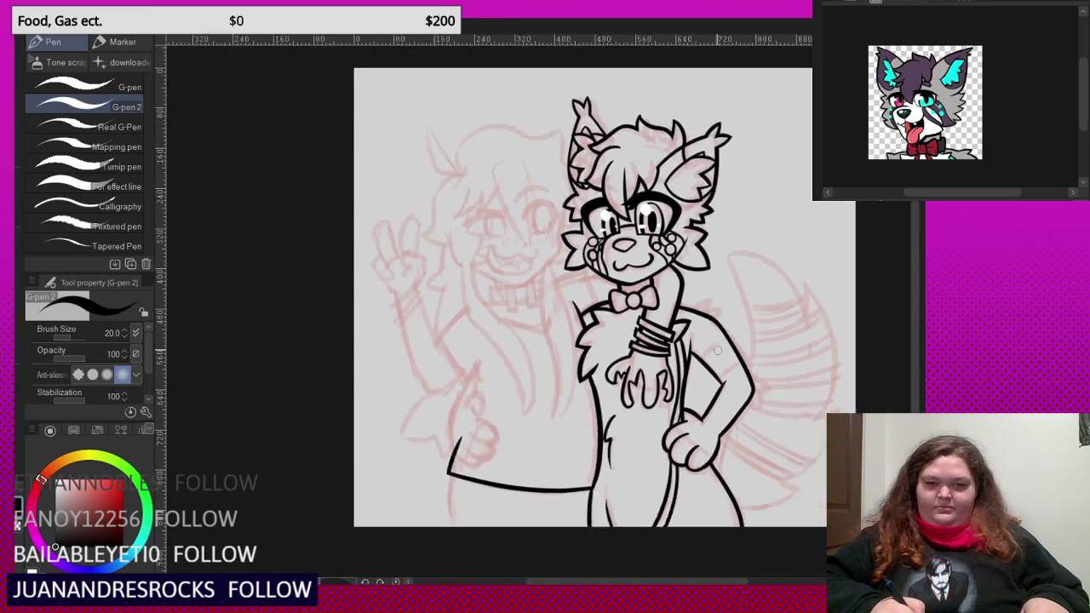
scroll(727, 357, up, 5)
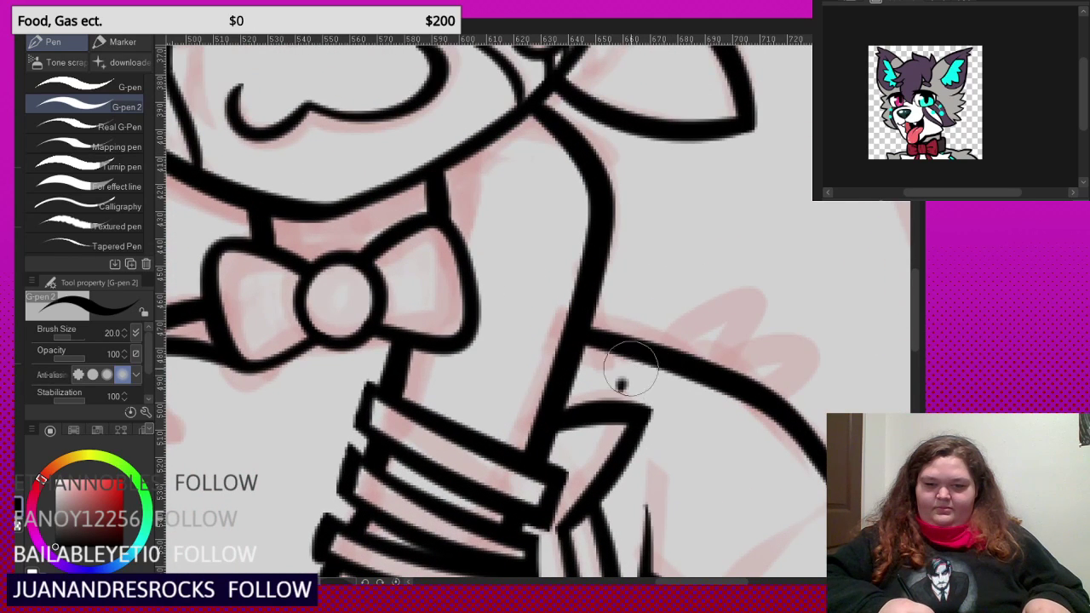
drag(620, 385, 762, 300)
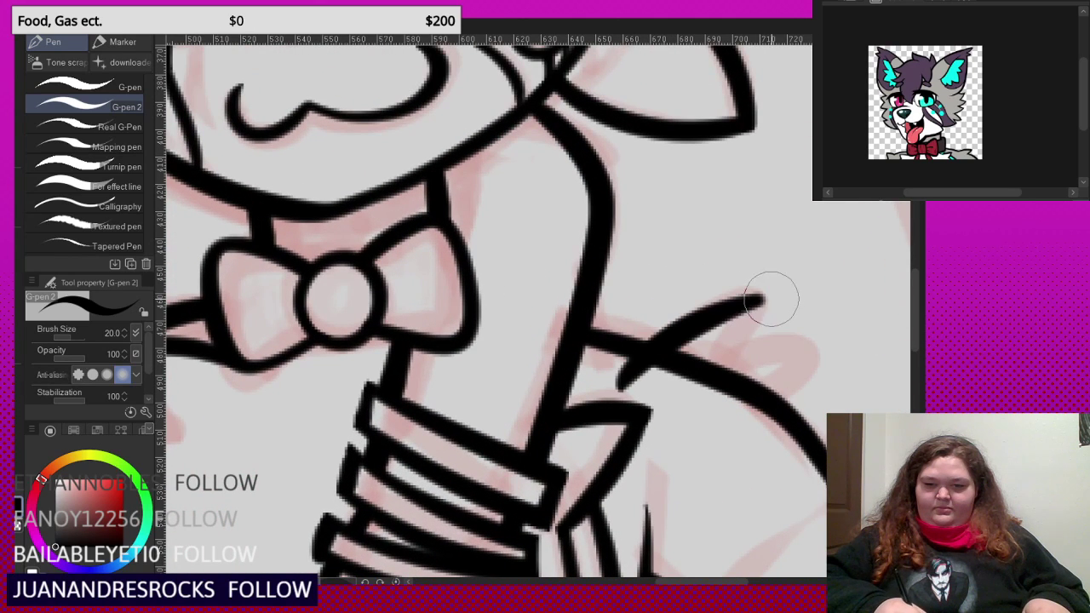
mouse_move(750, 345)
mouse_down()
mouse_move(749, 407)
mouse_move(730, 402)
mouse_up()
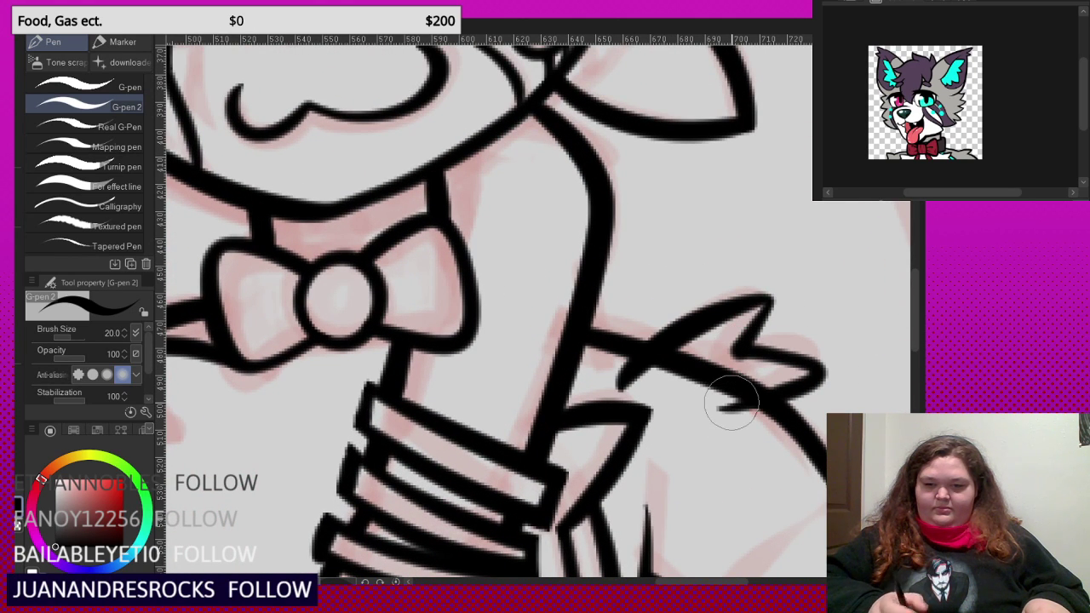
mouse_move(705, 352)
mouse_down()
mouse_move(682, 386)
mouse_move(632, 374)
mouse_move(719, 397)
mouse_move(742, 418)
mouse_up()
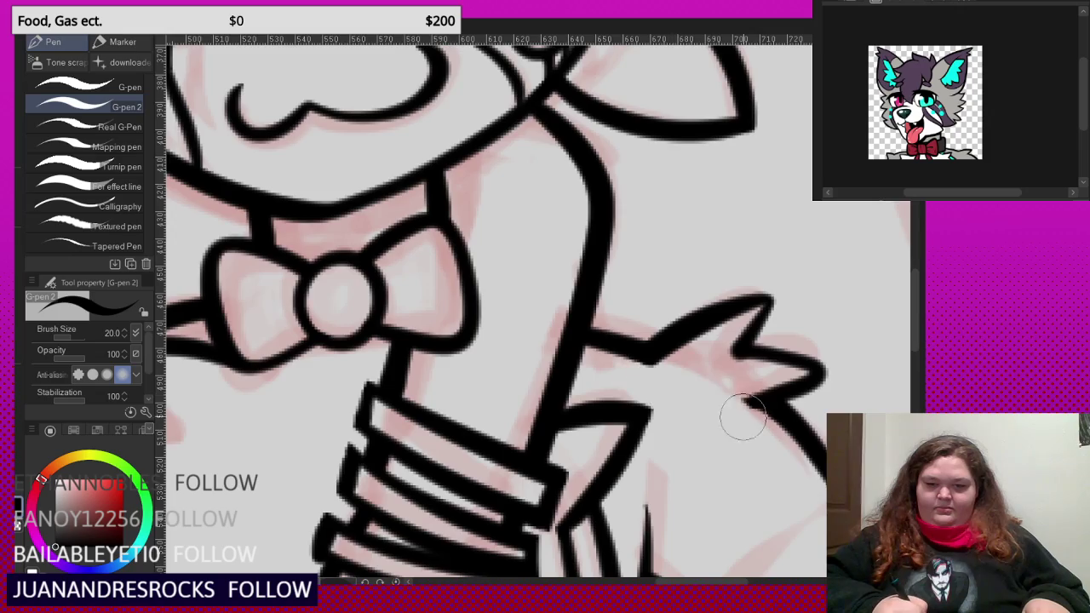
- Ink two curved marking lines across the fox's upper arm, between the shoulder tuft and the elbow
scroll(705, 328, down, 3)
scroll(713, 303, down, 3)
scroll(785, 409, up, 3)
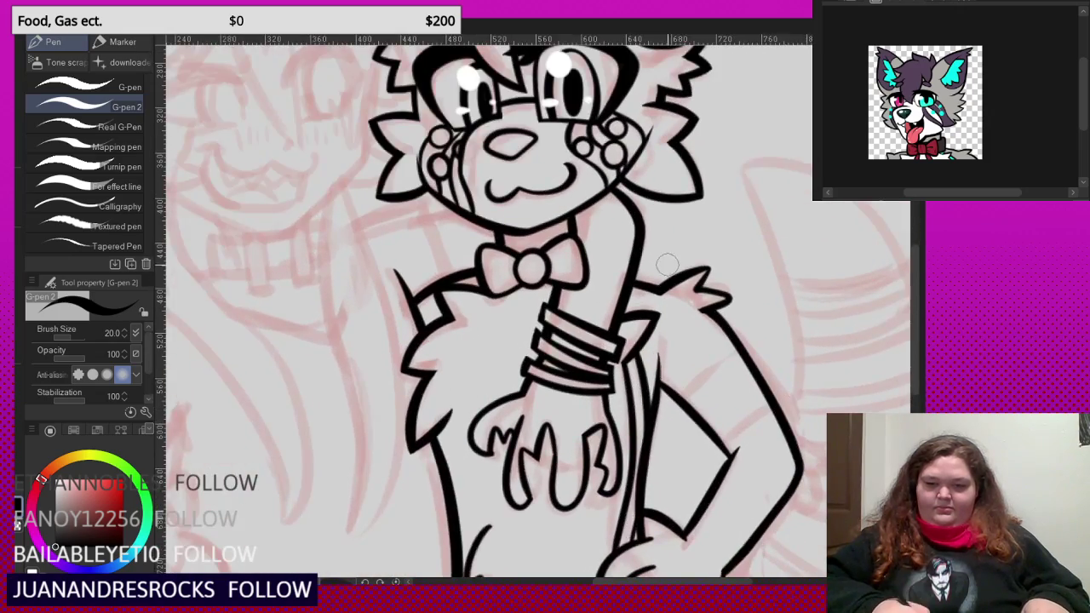
scroll(667, 265, up, 5)
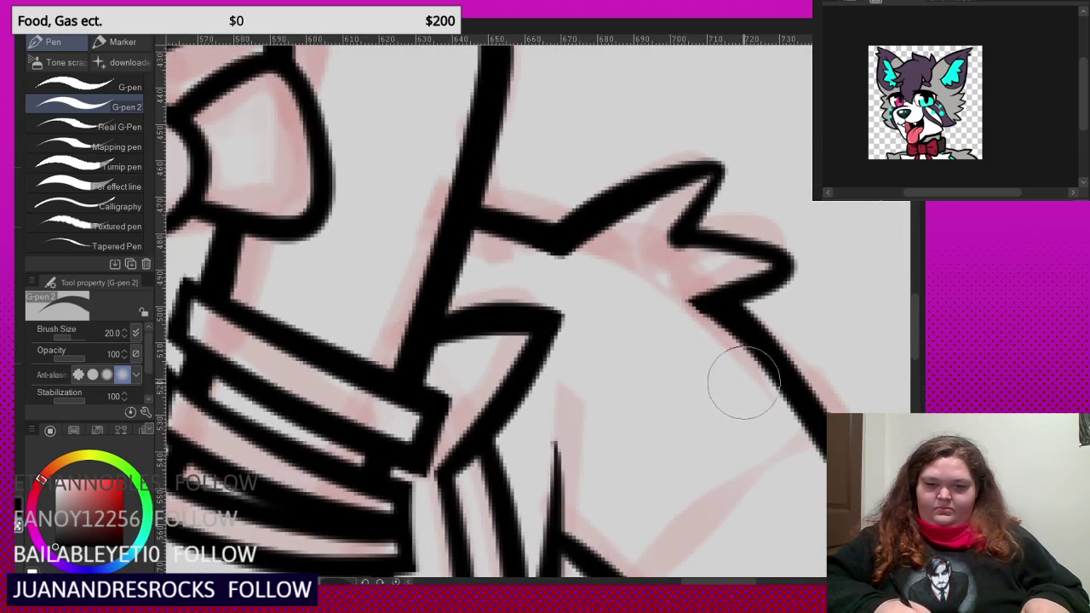
scroll(738, 384, down, 3)
scroll(734, 366, up, 3)
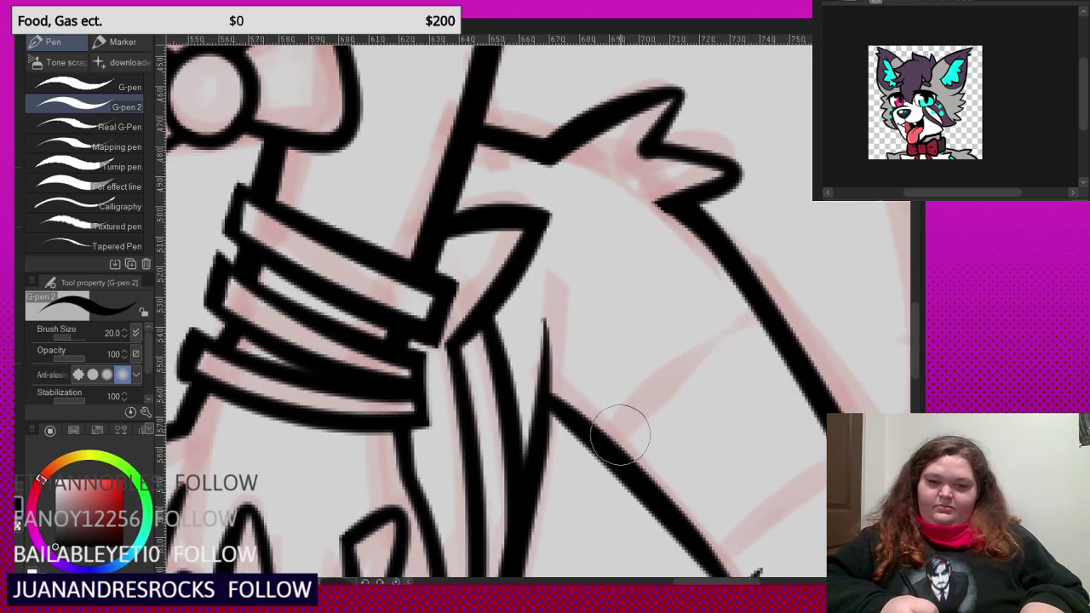
mouse_move(606, 438)
mouse_down()
mouse_move(742, 304)
mouse_move(729, 255)
mouse_up()
scroll(730, 389, down, 3)
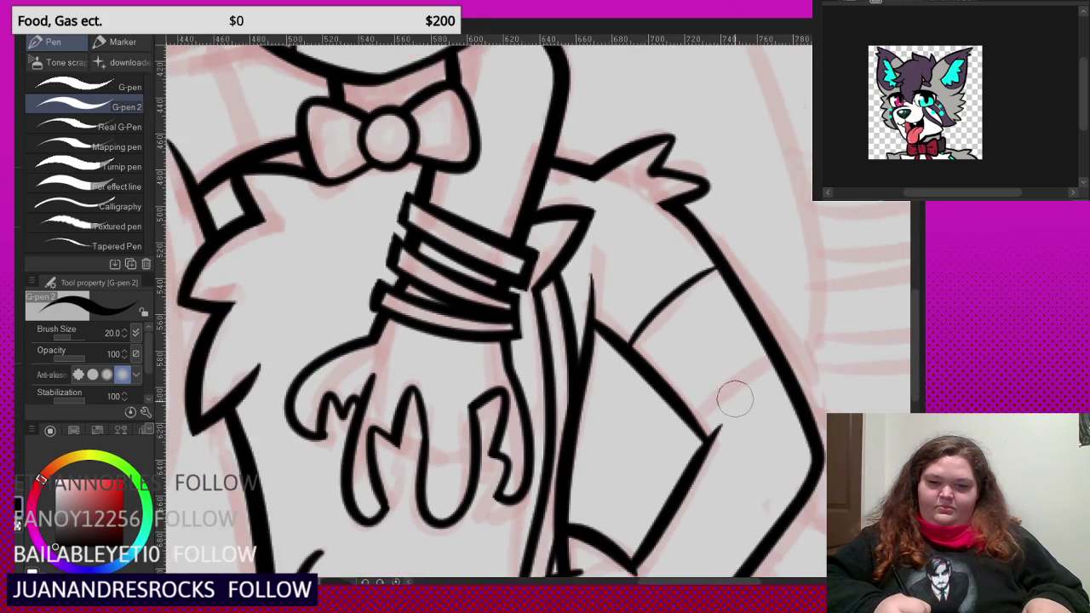
scroll(690, 423, up, 3)
scroll(755, 315, down, 6)
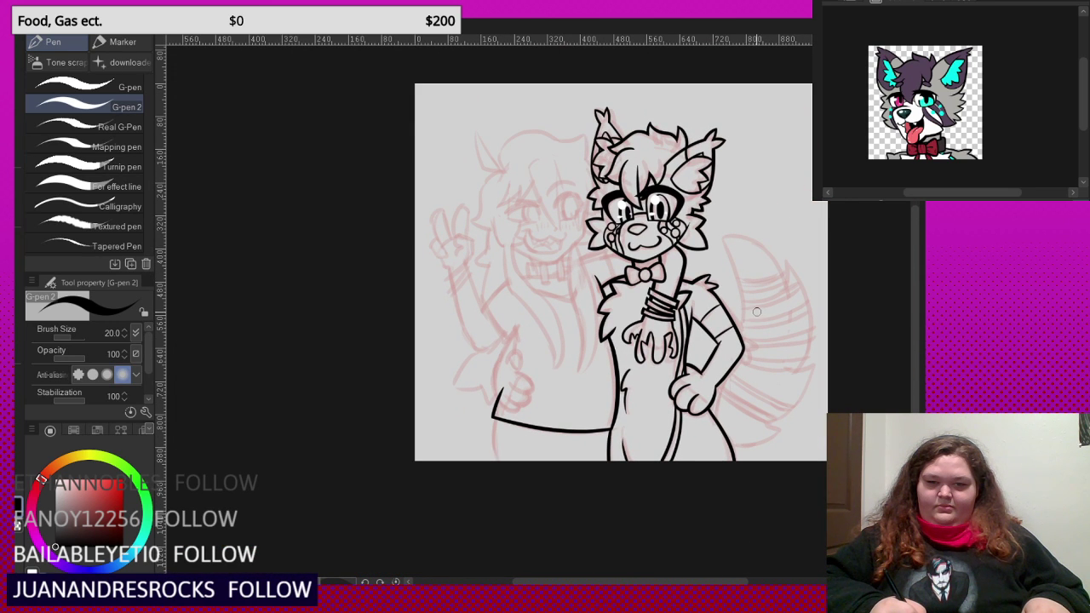
- Ink the tail's inner edge and its upper edge from the tip to the first notch, undoing the outer curve
scroll(747, 280, up, 4)
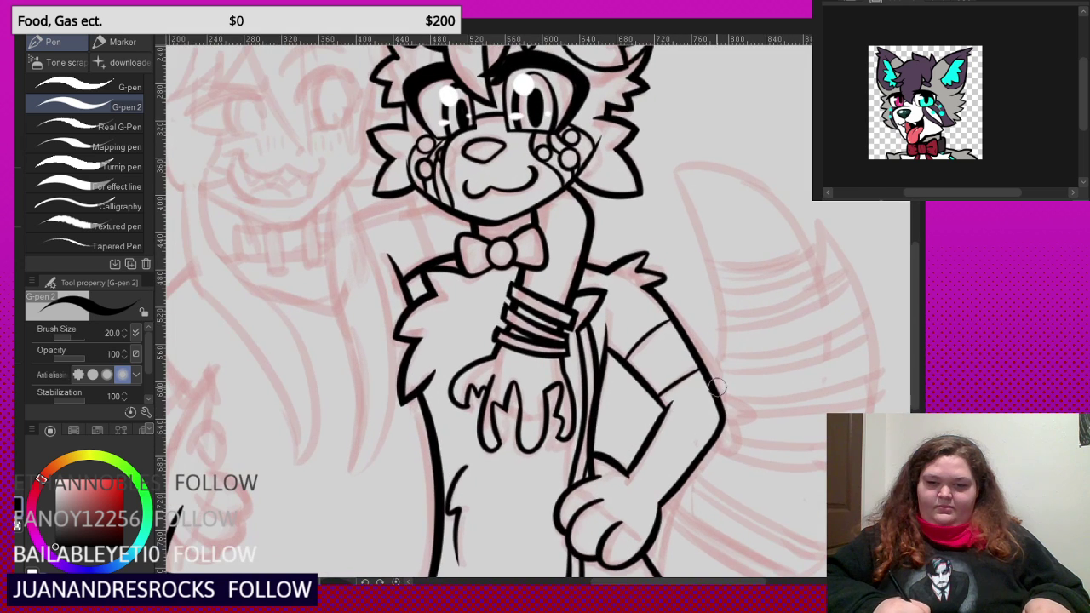
drag(709, 245, 670, 151)
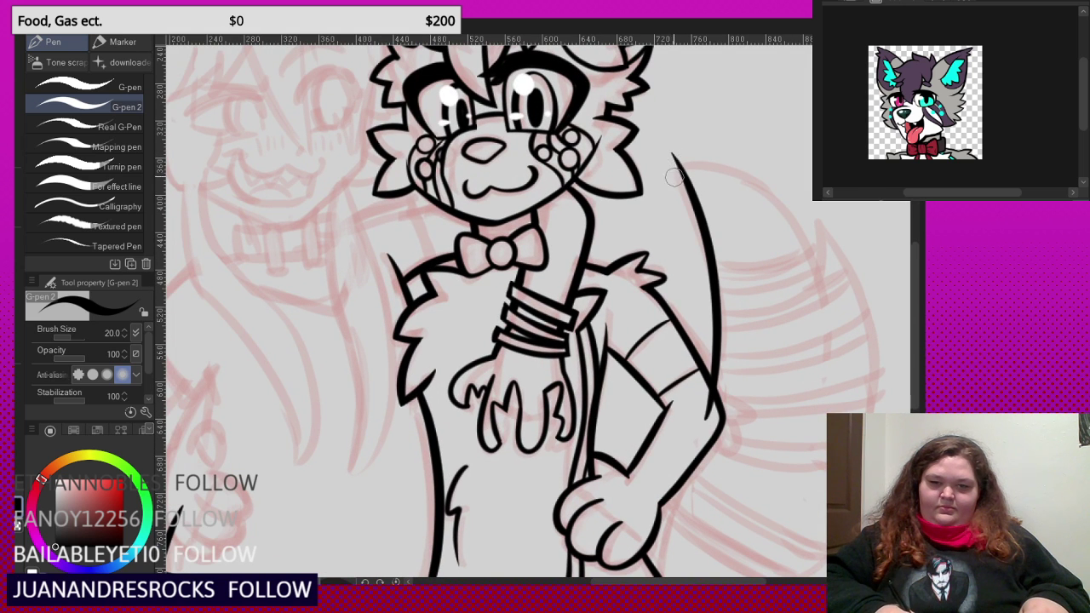
mouse_move(761, 187)
mouse_down()
mouse_move(817, 253)
mouse_move(823, 295)
mouse_move(818, 189)
mouse_up()
scroll(798, 161, down, 2)
scroll(799, 170, up, 1)
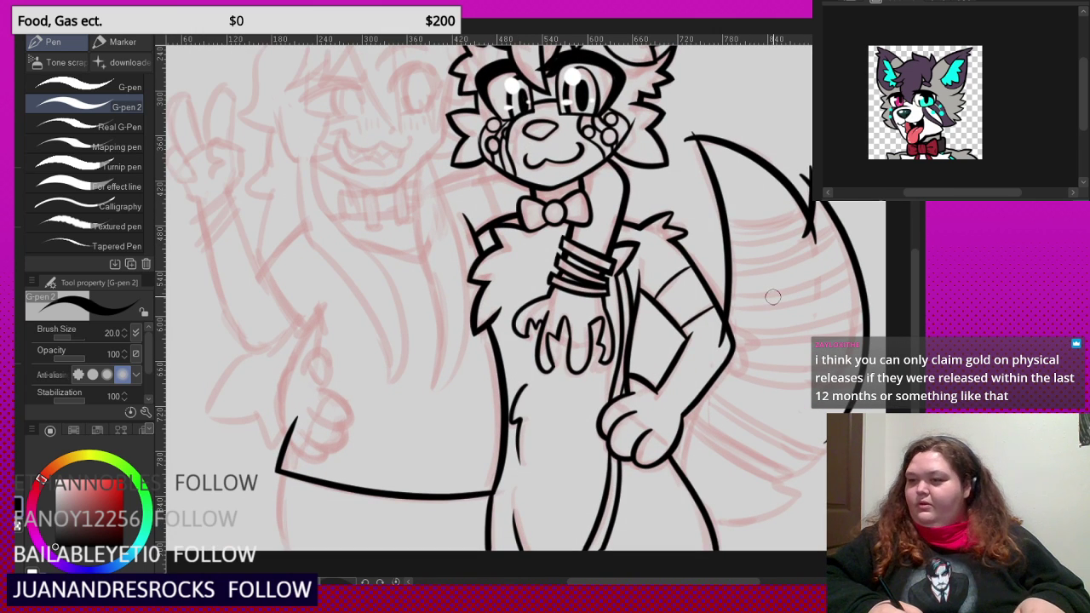
key(ctrl+z)
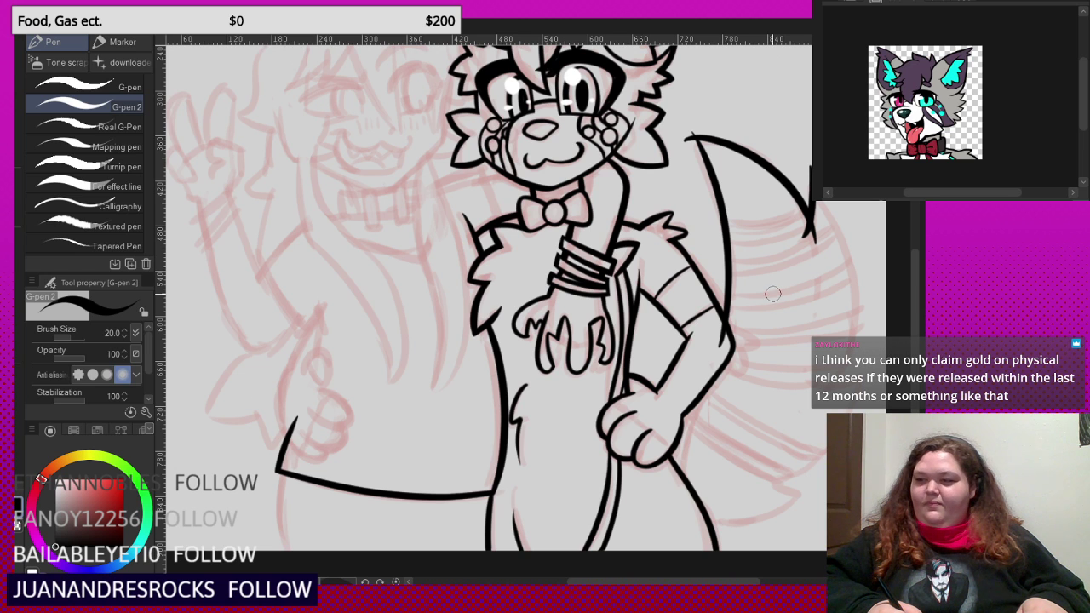
- Redraw the tail's long outer curve and trim the overlapping line ends at the elbow and the first notch
scroll(773, 294, down, 2)
scroll(808, 311, up, 3)
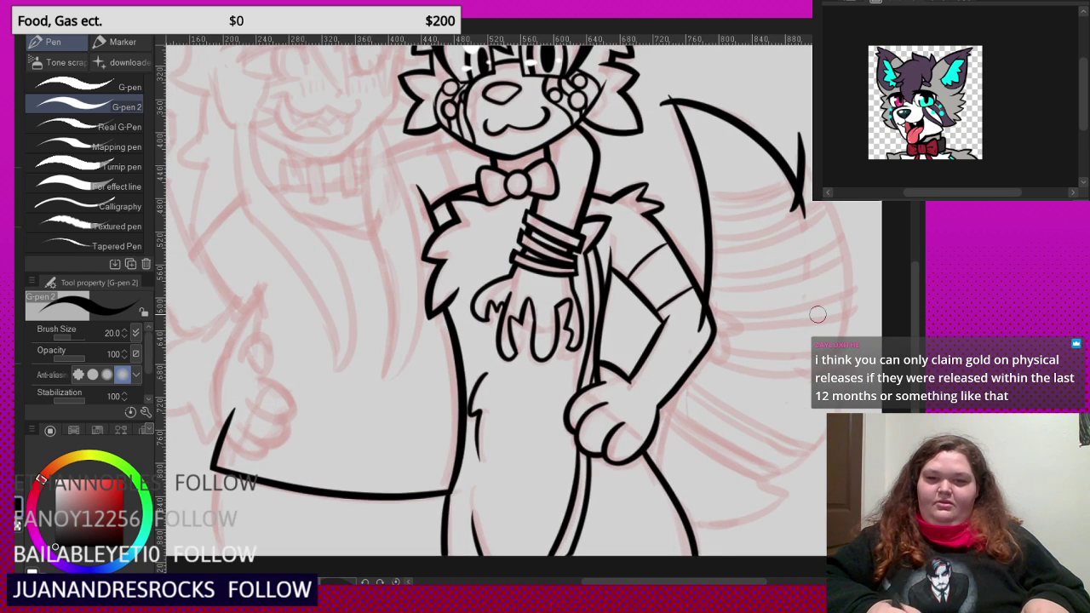
scroll(665, 94, up, 2)
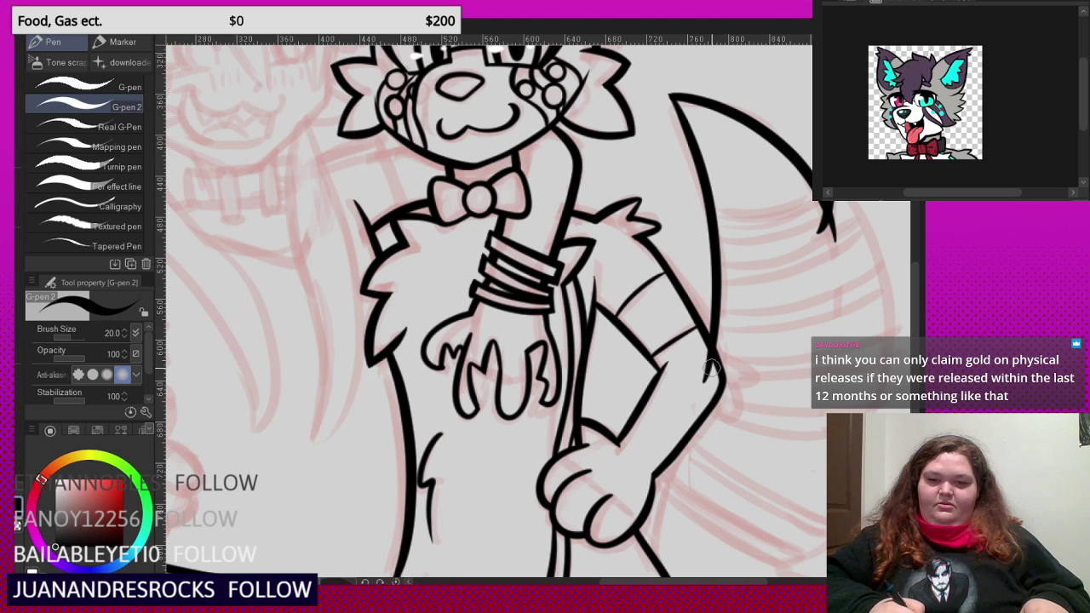
scroll(694, 313, down, 2)
scroll(678, 216, up, 2)
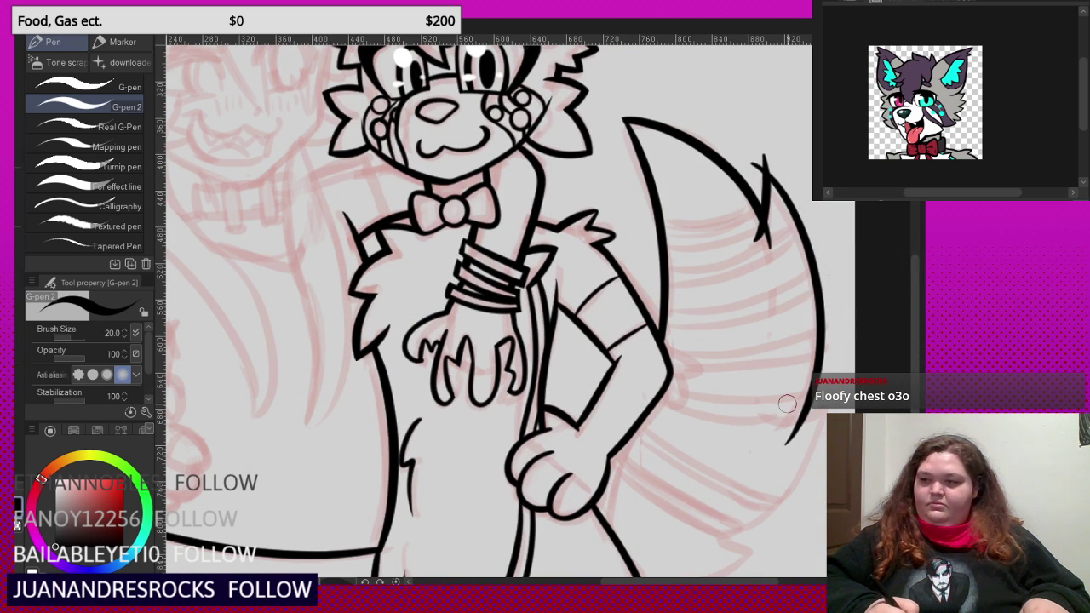
scroll(739, 244, up, 2)
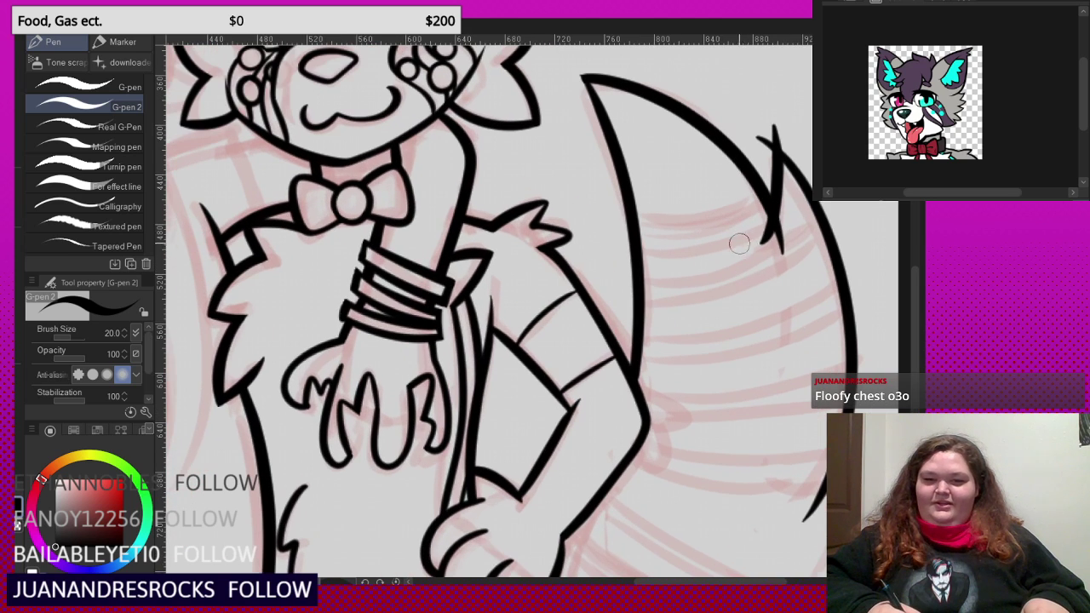
scroll(787, 138, down, 3)
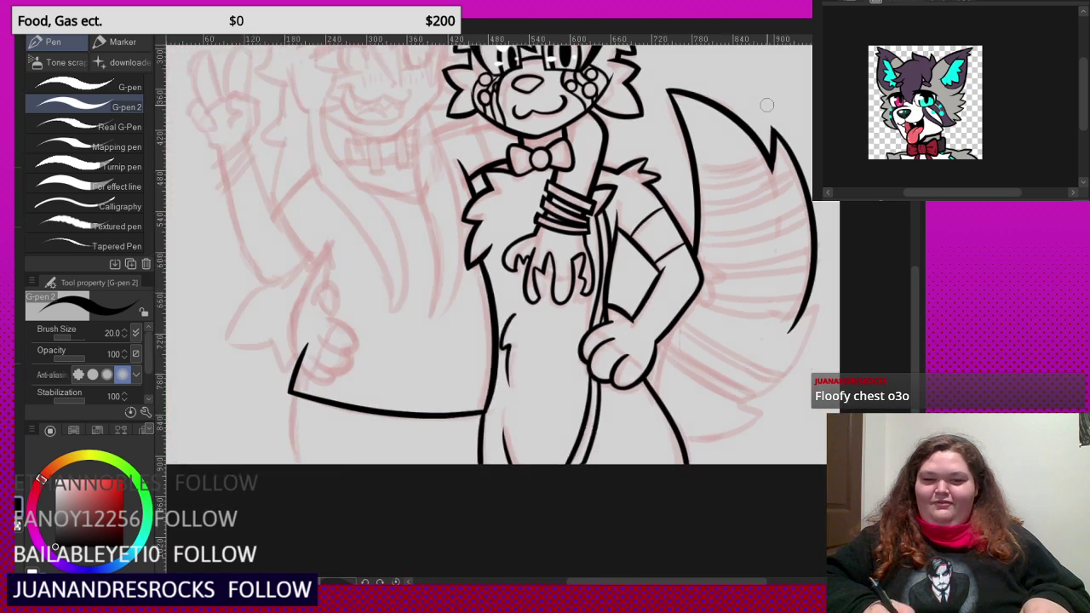
- Ink the tail's lower outline with its two pointed tufts down to the hip and clean up the crossing line ends
scroll(771, 254, up, 3)
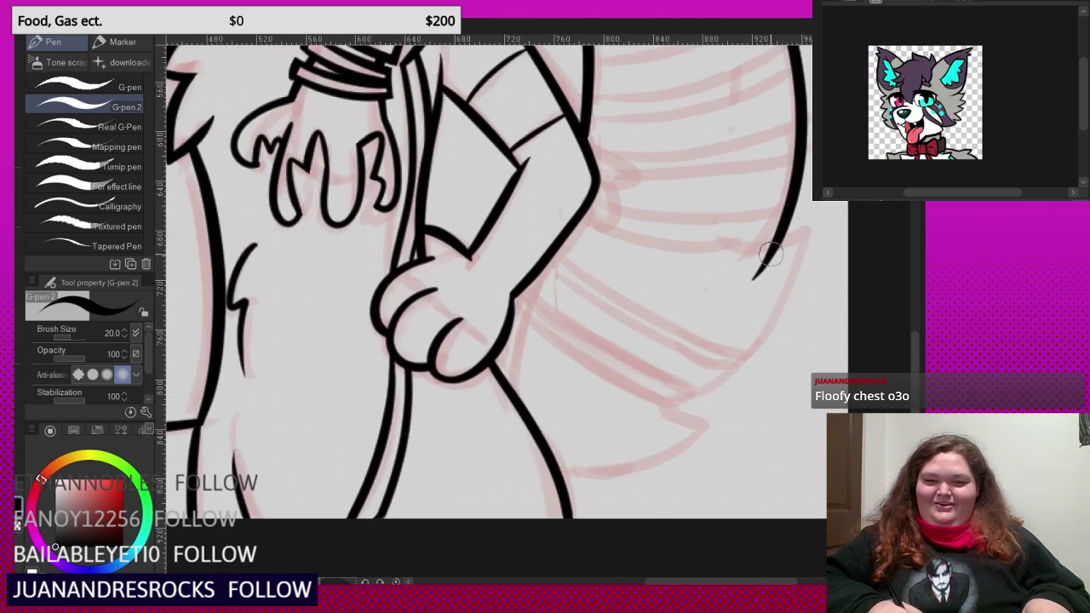
mouse_move(811, 213)
mouse_down()
mouse_move(745, 349)
mouse_move(665, 400)
mouse_move(627, 404)
mouse_move(728, 424)
mouse_move(721, 454)
mouse_move(505, 463)
mouse_move(536, 481)
mouse_up()
key(ctrl+z)
drag(650, 379, 634, 411)
drag(721, 433, 711, 456)
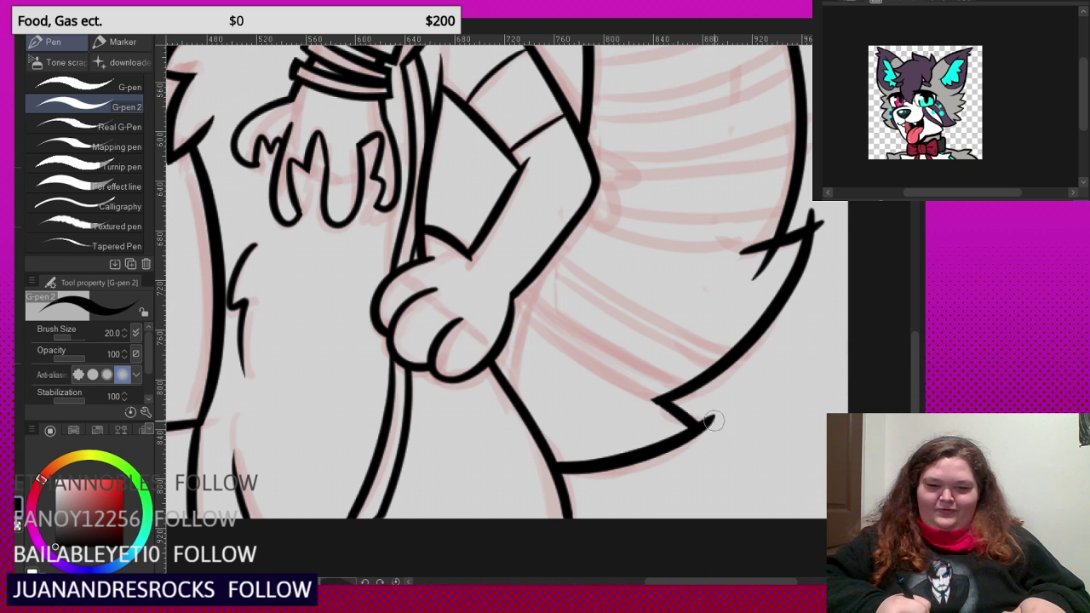
scroll(764, 274, up, 2)
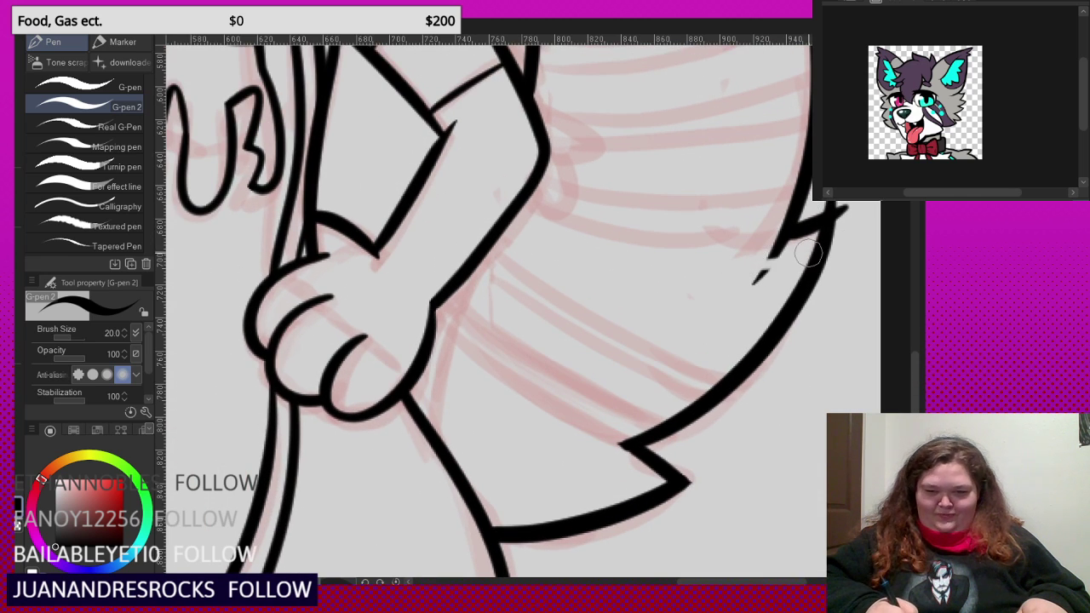
scroll(803, 324, down, 5)
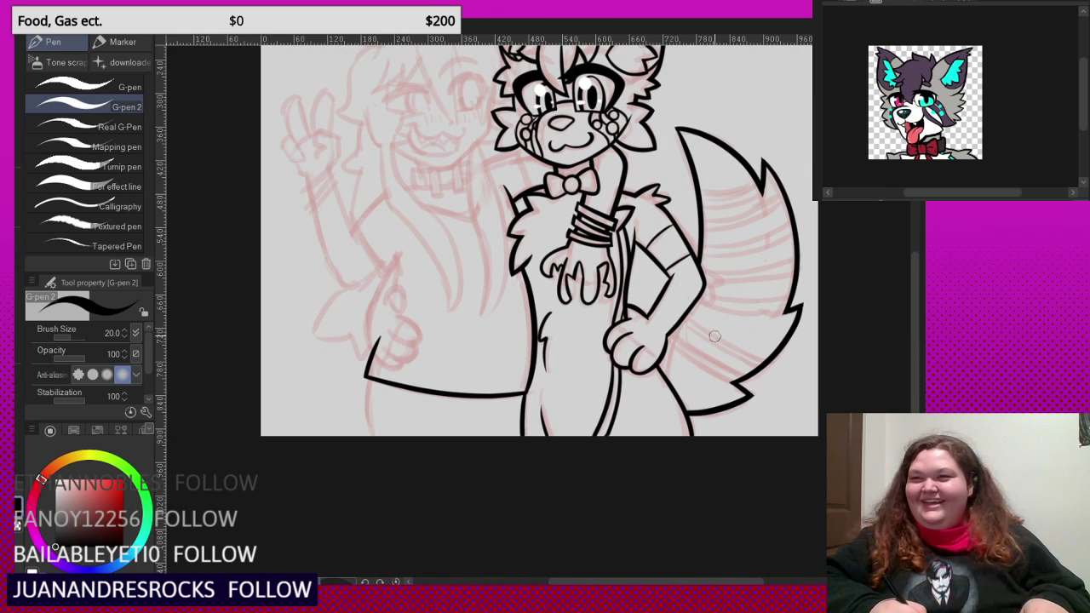
- Ink the thumb and the first two curled fingers of the other character's lowered fist above the shirt hem
scroll(714, 337, down, 3)
scroll(659, 237, up, 3)
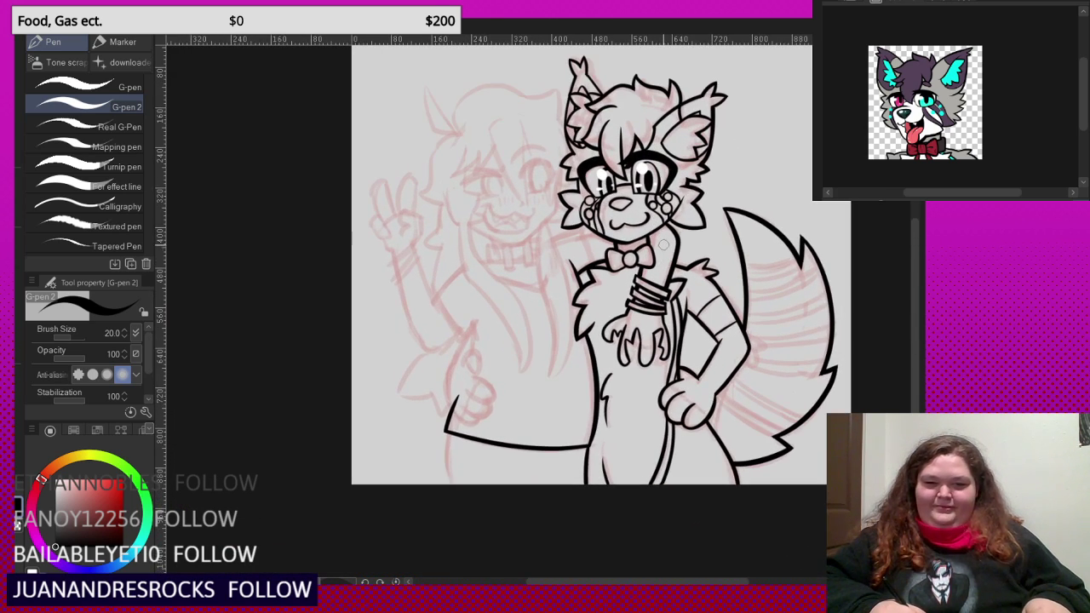
scroll(471, 355, up, 5)
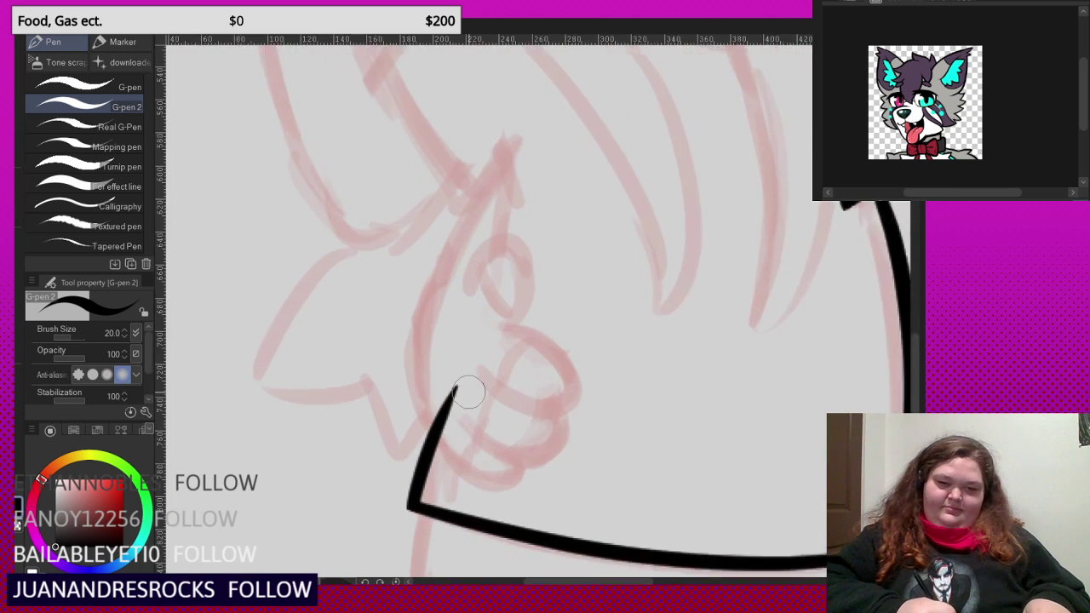
mouse_move(474, 348)
mouse_down()
mouse_move(608, 414)
mouse_move(615, 347)
mouse_move(547, 293)
mouse_move(507, 278)
mouse_move(553, 257)
mouse_move(539, 290)
mouse_move(527, 285)
mouse_move(562, 254)
mouse_move(537, 155)
mouse_move(474, 182)
mouse_move(439, 255)
mouse_up()
scroll(447, 358, up, 2)
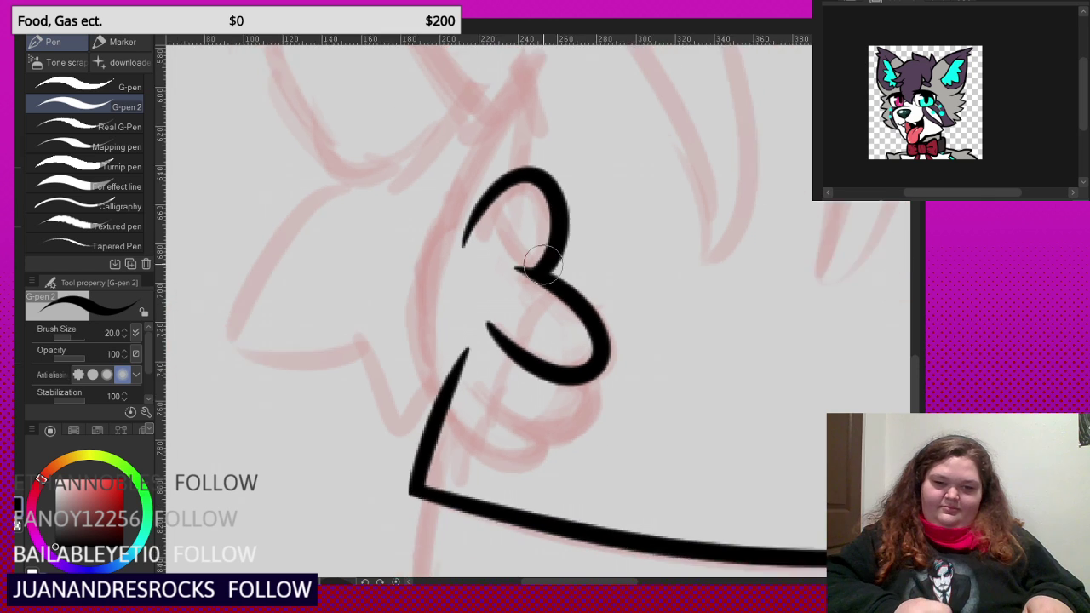
mouse_move(444, 357)
mouse_down()
mouse_move(589, 440)
mouse_move(641, 383)
mouse_move(637, 316)
mouse_up()
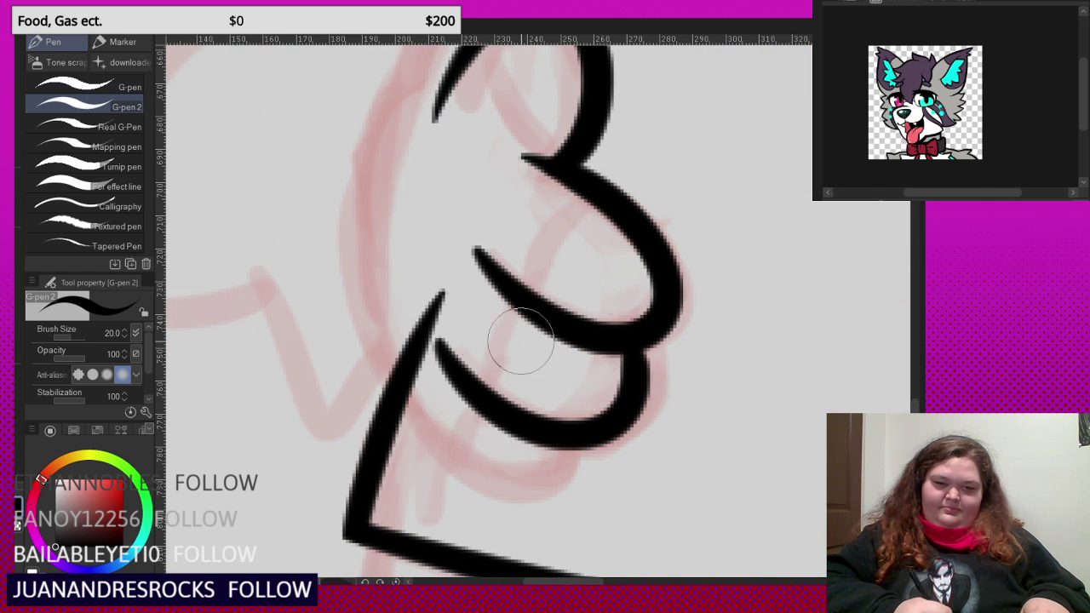
scroll(524, 347, down, 3)
scroll(542, 139, up, 1)
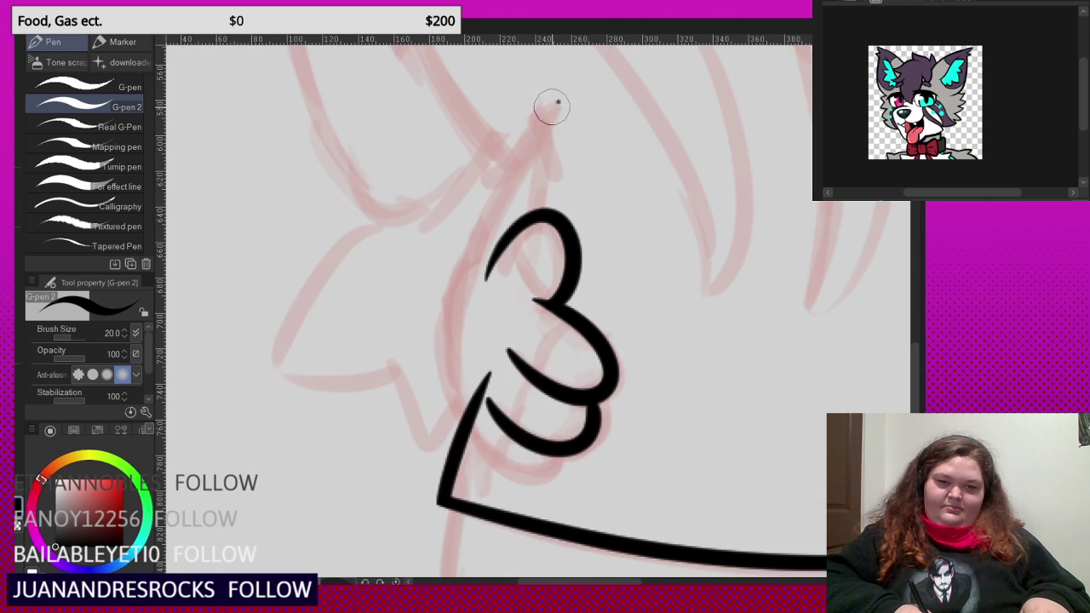
- Ink the fist's long outer curve down to the last finger, trim the shirt edge inside it, and ink the line above the thumb
mouse_move(551, 106)
mouse_down()
mouse_move(476, 206)
mouse_move(434, 322)
mouse_move(447, 405)
mouse_move(496, 464)
mouse_move(555, 457)
mouse_up()
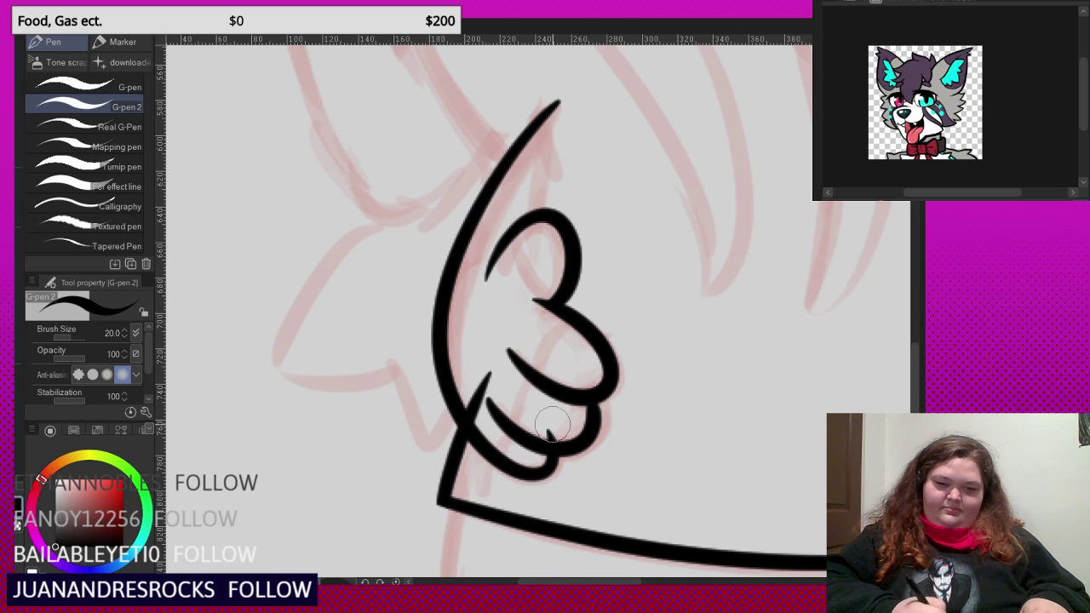
scroll(549, 432, up, 1)
drag(481, 379, 473, 375)
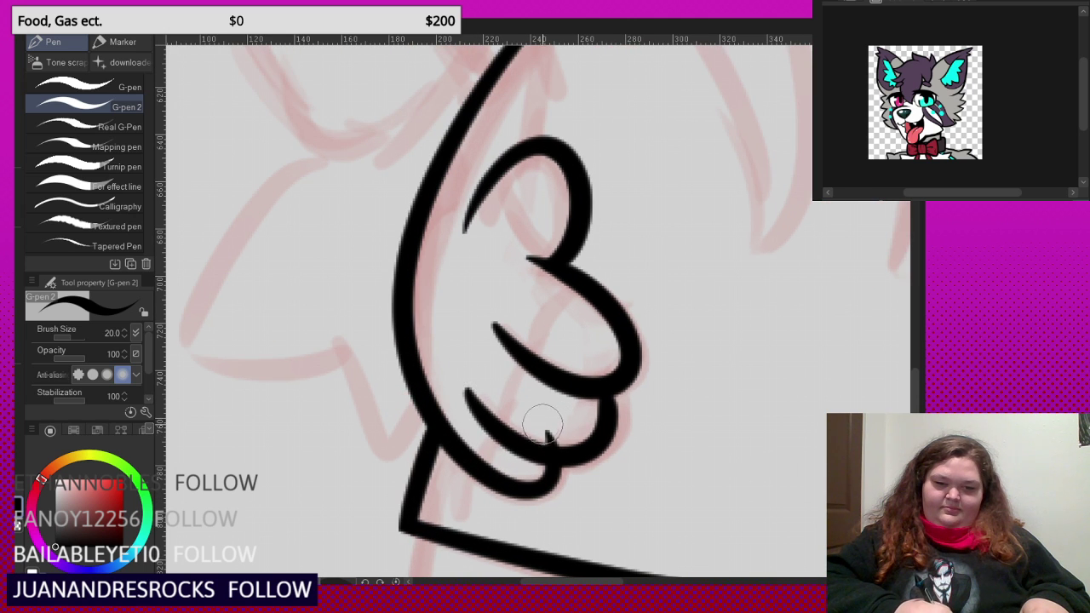
scroll(546, 436, down, 2)
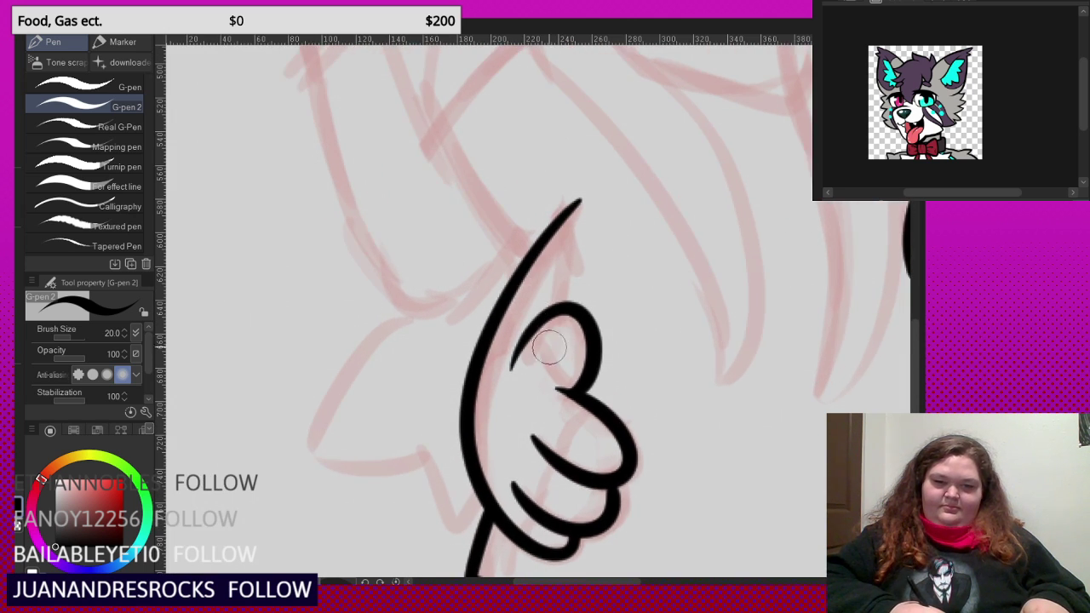
mouse_move(548, 347)
mouse_down()
mouse_move(575, 207)
mouse_move(574, 134)
mouse_up()
scroll(584, 177, up, 3)
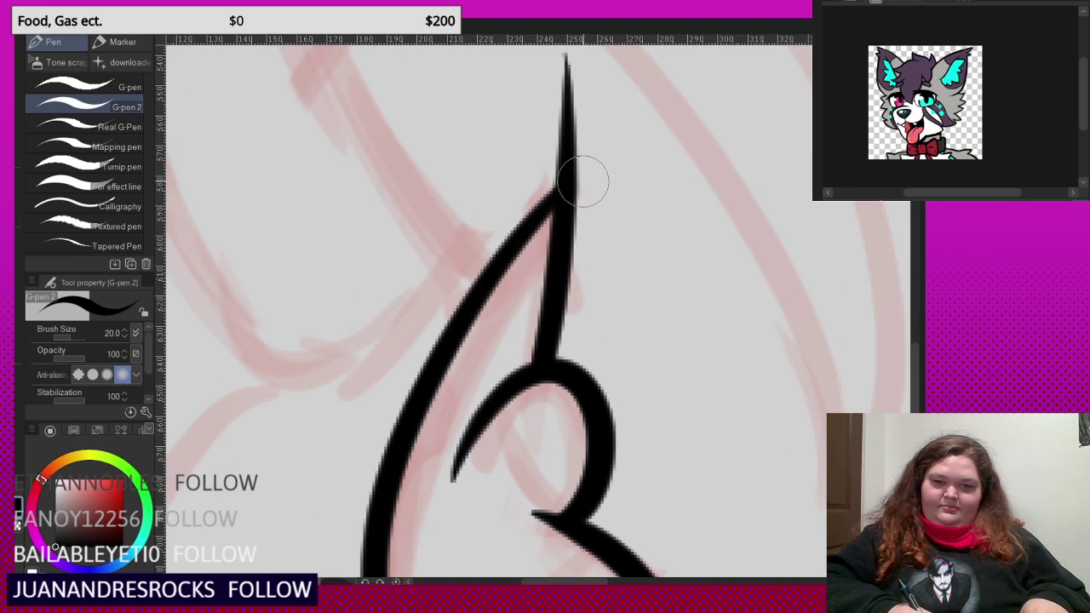
- Ink short curved dividing lines across the thumb and each curled finger of the lowered fist
scroll(584, 181, down, 3)
scroll(586, 150, up, 2)
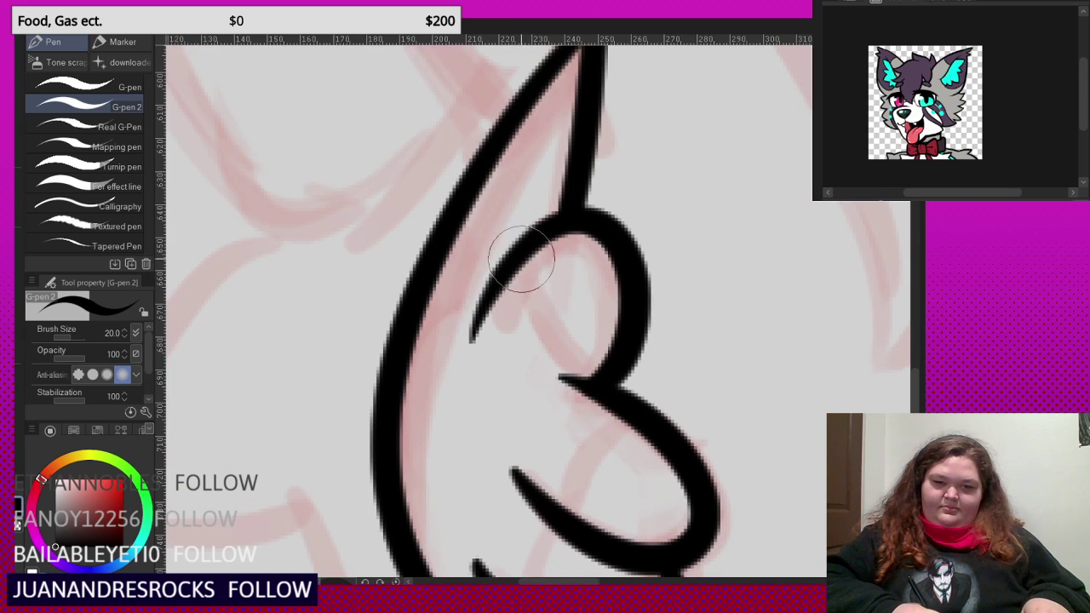
scroll(535, 194, down, 1)
scroll(572, 400, up, 2)
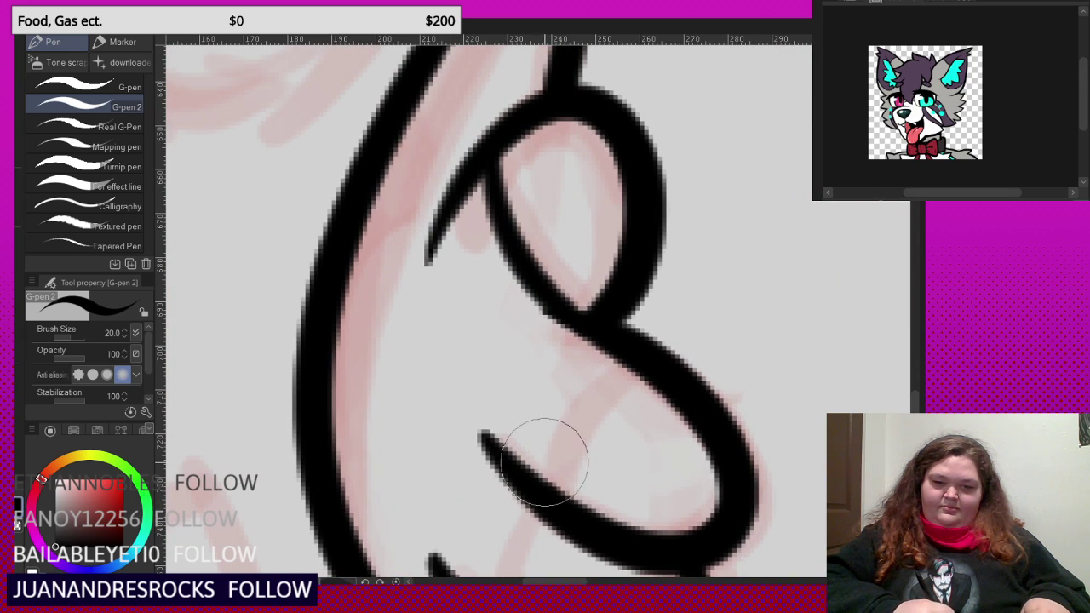
scroll(571, 190, down, 2)
scroll(540, 425, up, 2)
drag(539, 467, 547, 348)
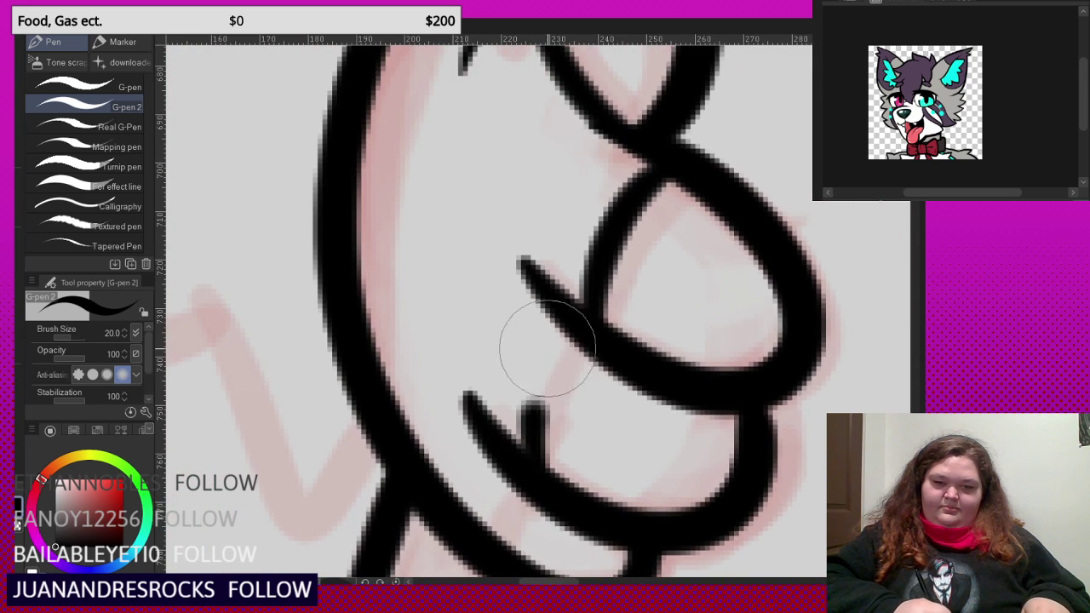
scroll(581, 278, down, 2)
scroll(537, 410, up, 2)
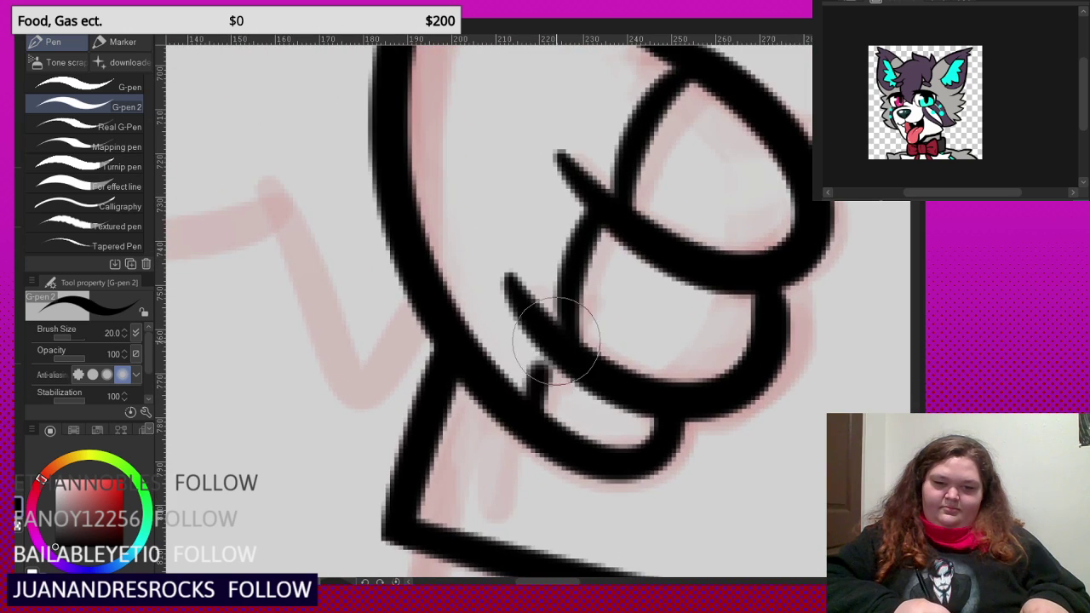
scroll(556, 341, down, 3)
scroll(485, 428, down, 3)
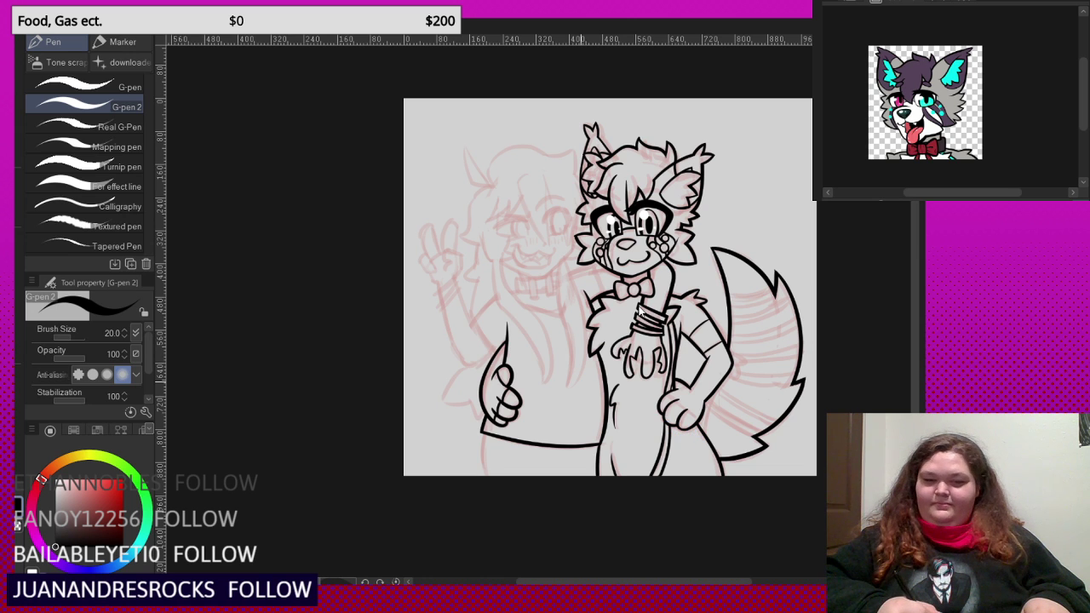
- Ink matching curved dividing lines across the three fingers of the fox's hand on its hip
scroll(686, 413, up, 6)
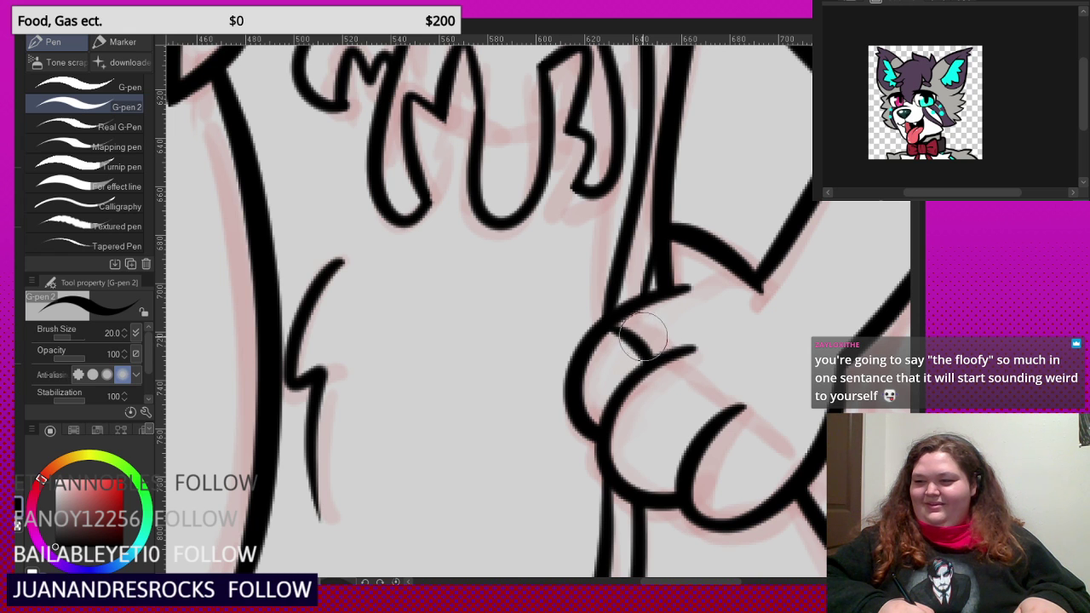
scroll(632, 288, down, 2)
scroll(643, 382, up, 3)
mouse_move(619, 285)
mouse_down()
mouse_move(683, 313)
mouse_move(710, 387)
mouse_move(767, 396)
mouse_move(821, 478)
mouse_up()
scroll(651, 375, down, 2)
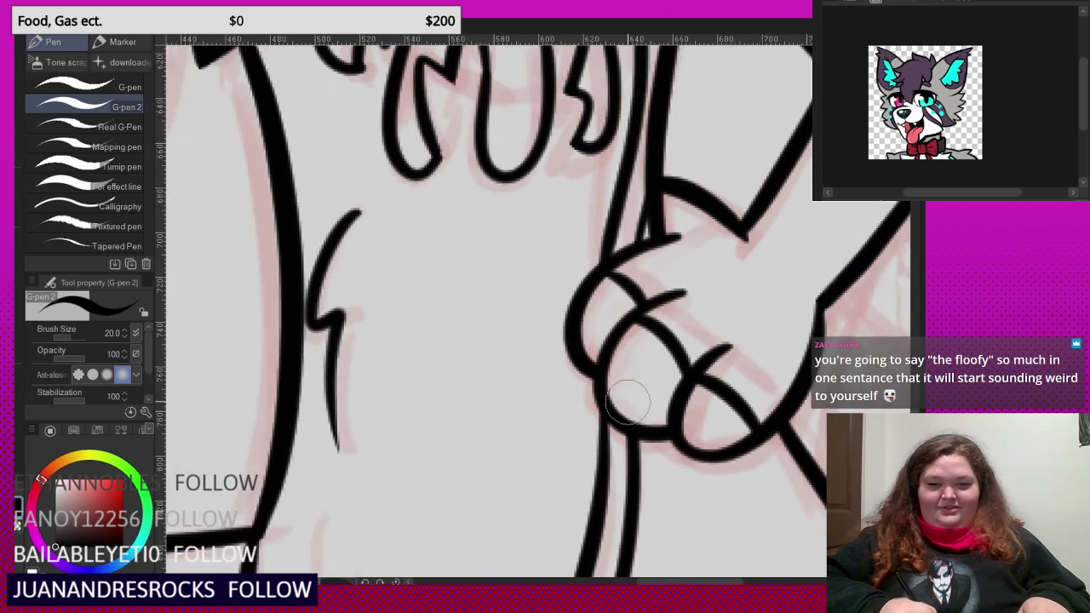
scroll(628, 400, down, 6)
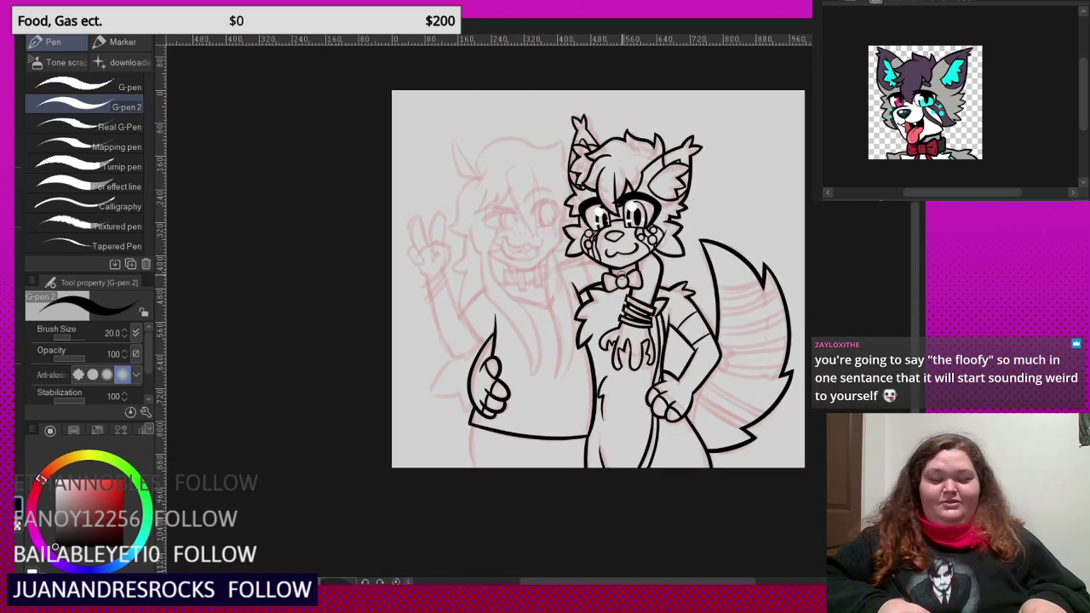
- Ink the second character's outer leg line from the shirt hem down to the canvas edge
scroll(527, 399, up, 6)
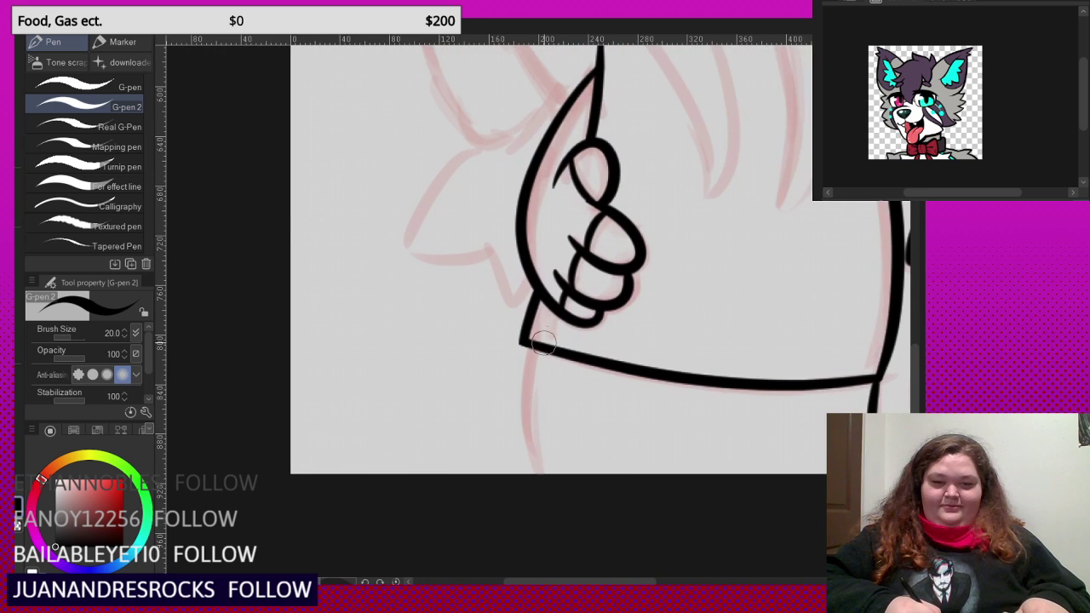
drag(534, 356, 535, 529)
scroll(540, 339, up, 2)
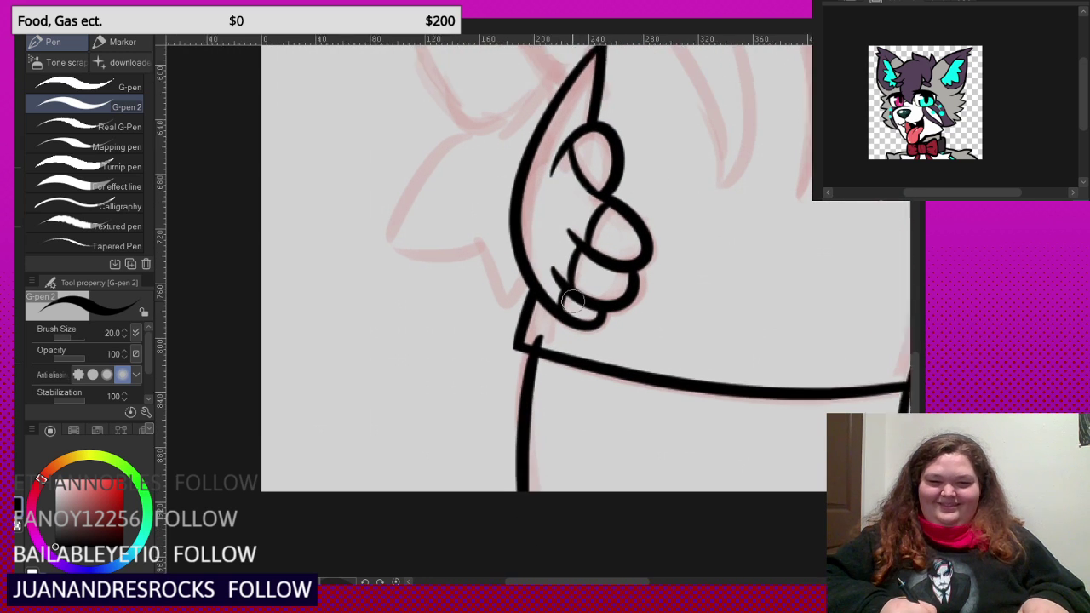
scroll(584, 483, down, 8)
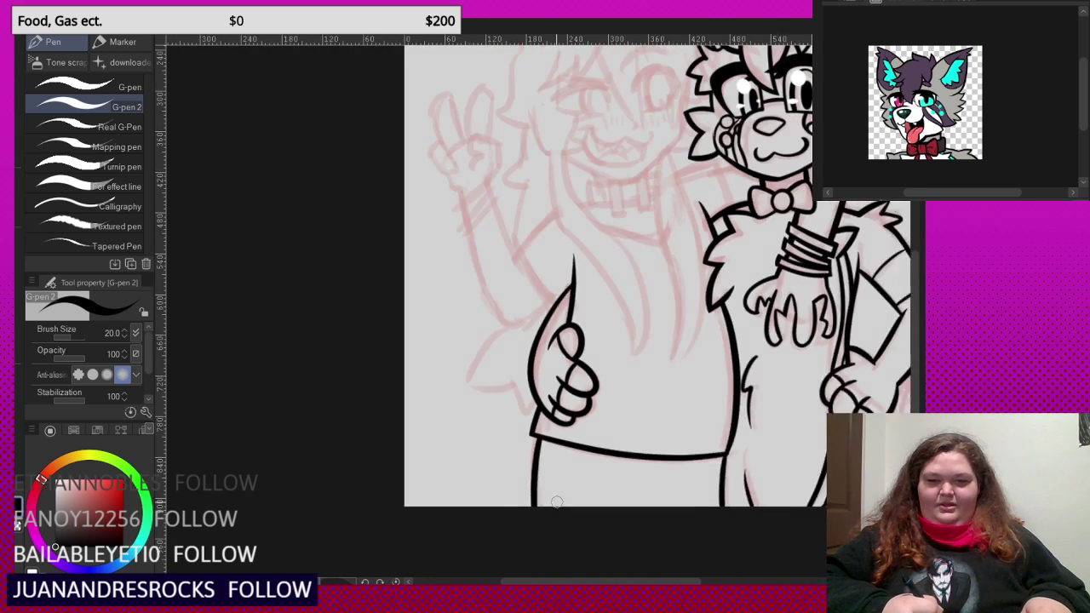
- Ink the two lines of the lowest tail stripe from the fox's wrist to the tail's lower tuft, cleaning up the ends over the arm
scroll(592, 252, up, 6)
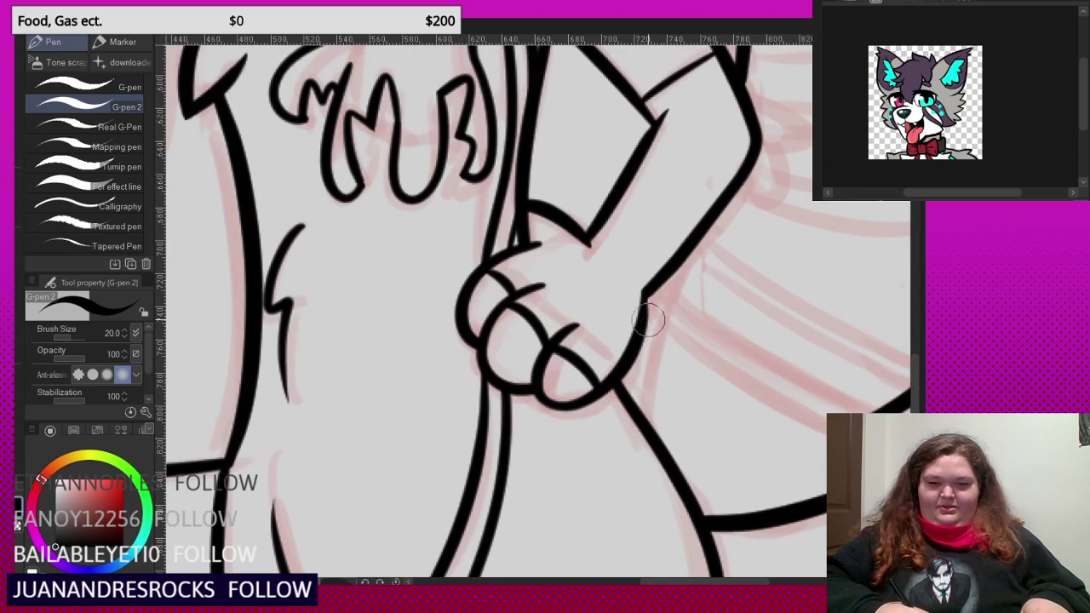
mouse_move(616, 284)
mouse_down()
mouse_move(659, 329)
mouse_move(847, 458)
mouse_up()
scroll(635, 298, down, 2)
scroll(654, 306, up, 2)
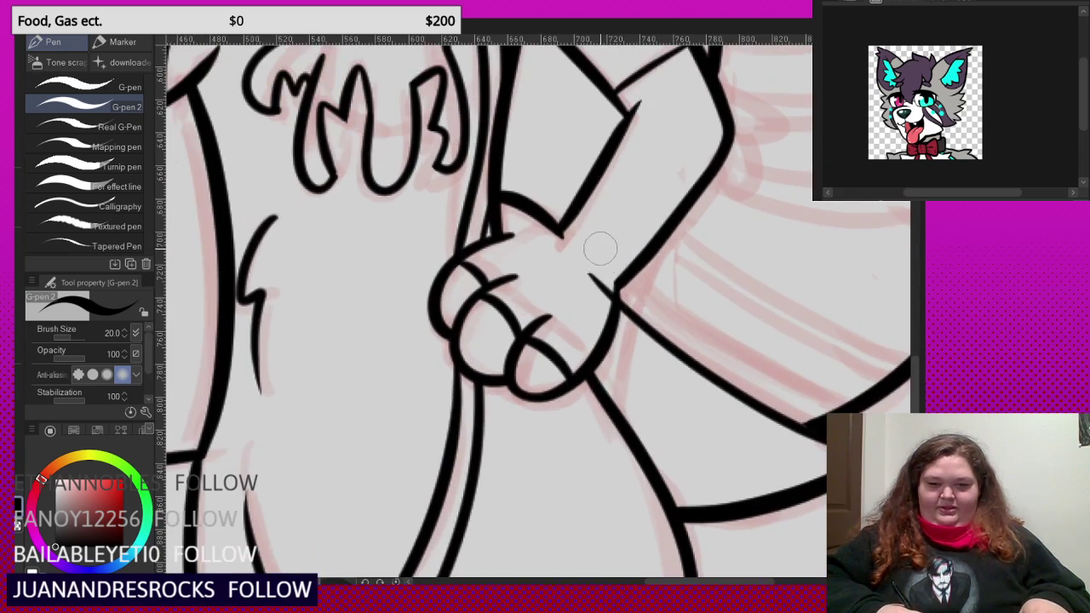
drag(599, 247, 828, 415)
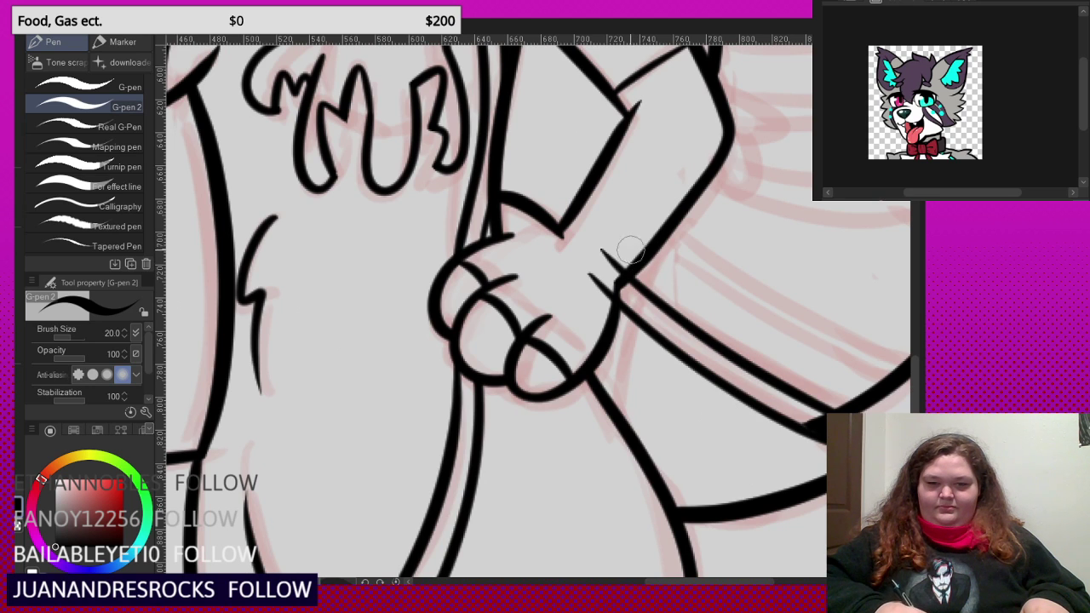
key(ctrl+z)
scroll(660, 364, down, 3)
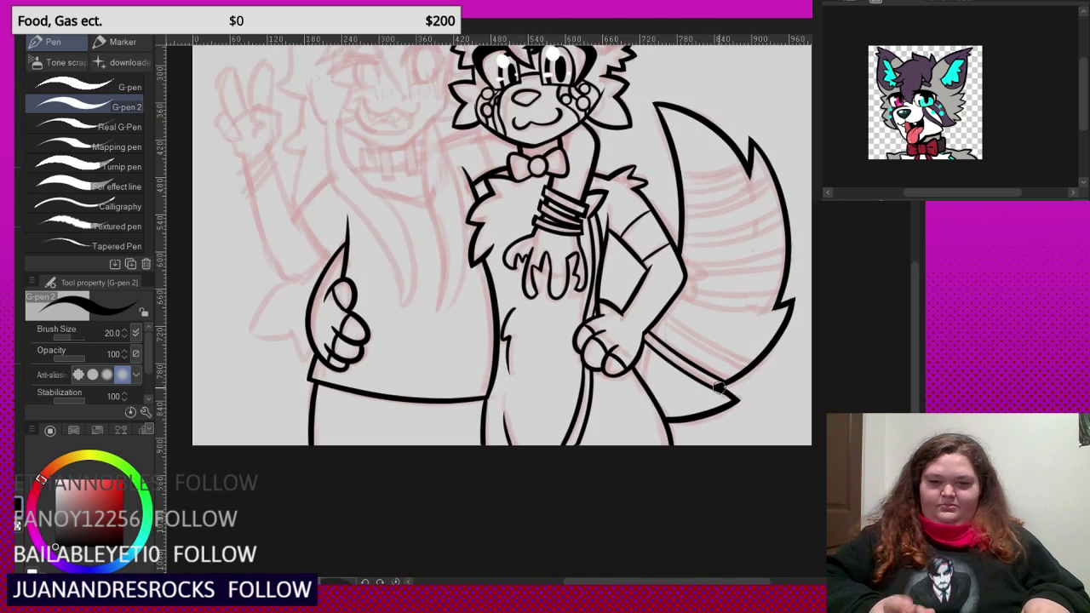
scroll(719, 387, up, 4)
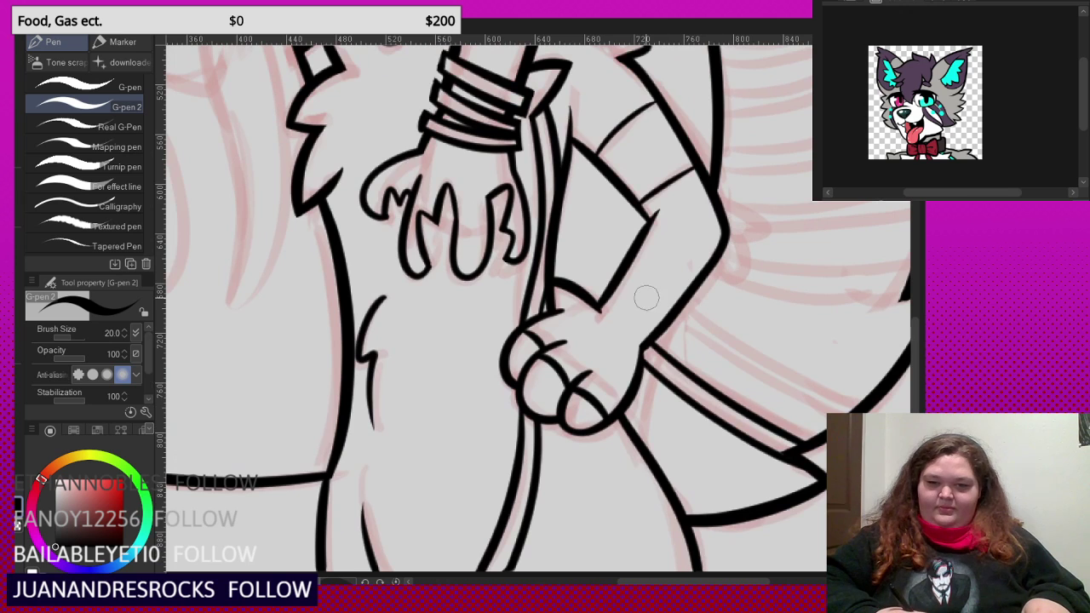
- Ink the two lines of the next tail stripe from the fox's forearm to the tail's outer edge
drag(646, 297, 800, 397)
mouse_move(660, 282)
mouse_down()
mouse_move(728, 330)
mouse_move(874, 404)
mouse_up()
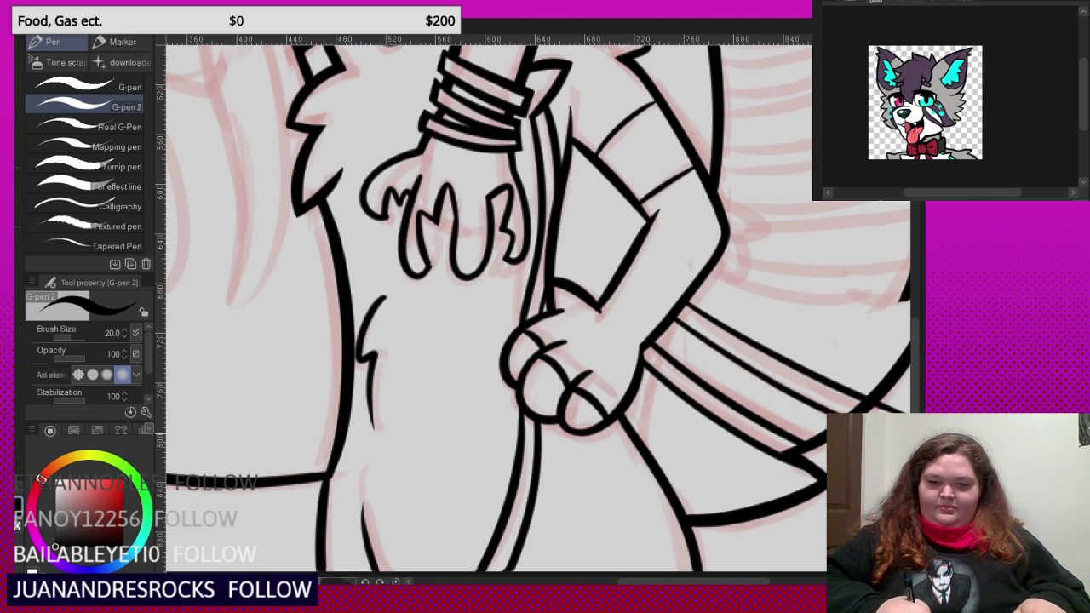
scroll(890, 393, down, 4)
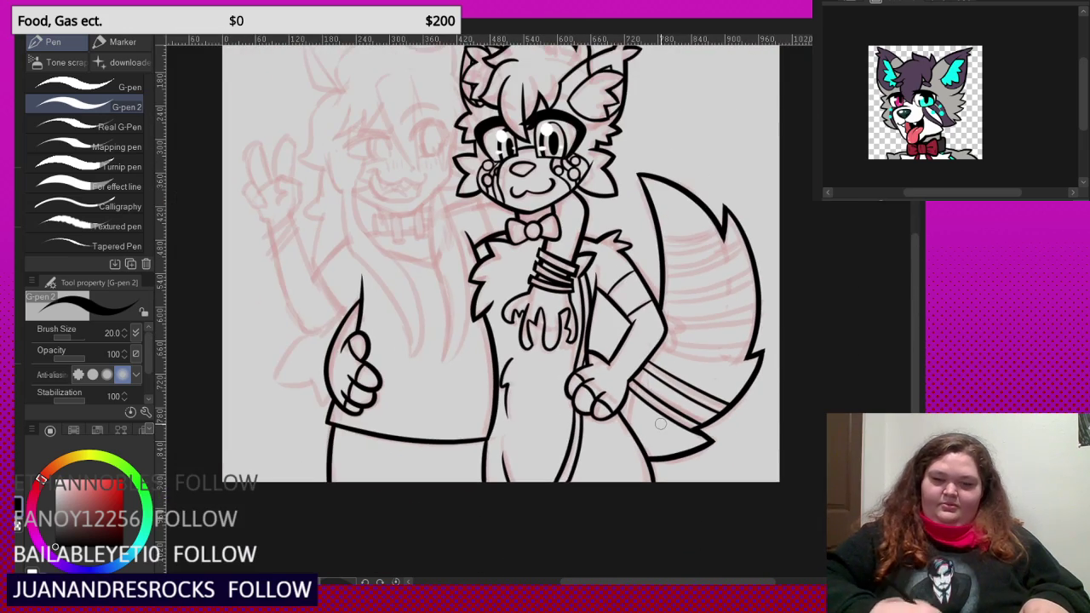
scroll(660, 423, up, 4)
scroll(608, 366, up, 4)
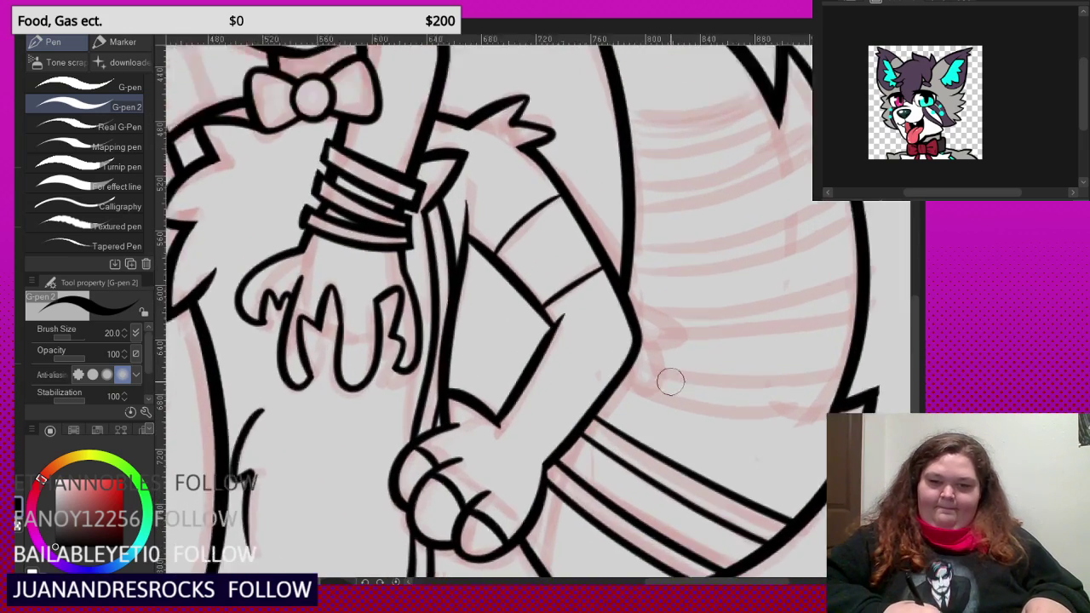
drag(575, 332, 627, 377)
drag(661, 368, 657, 439)
mouse_move(662, 325)
mouse_down()
mouse_move(726, 337)
mouse_move(710, 311)
mouse_move(670, 327)
mouse_up()
key(ctrl+z)
mouse_move(579, 337)
mouse_down()
mouse_move(663, 432)
mouse_move(669, 338)
mouse_move(725, 307)
mouse_move(672, 259)
mouse_move(543, 214)
mouse_up()
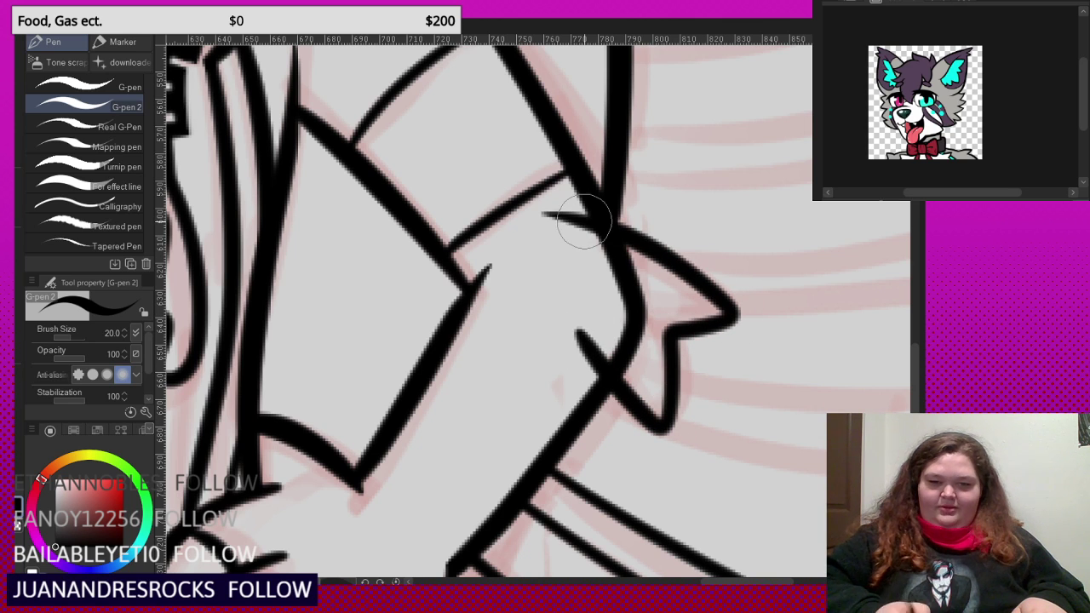
drag(603, 313, 628, 298)
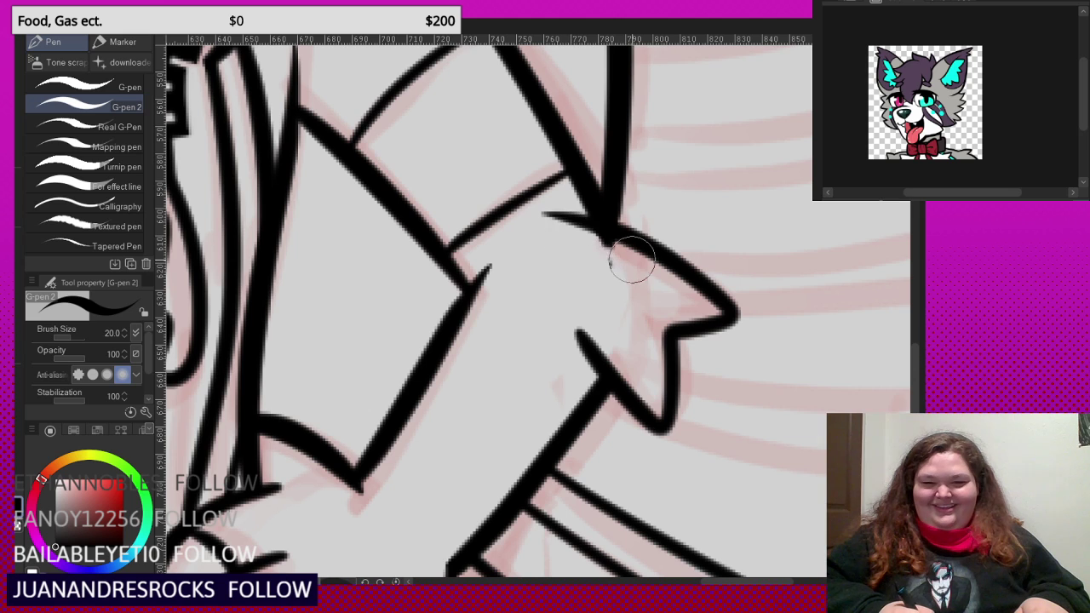
mouse_move(614, 256)
mouse_down()
mouse_move(611, 248)
mouse_move(622, 250)
mouse_move(555, 223)
mouse_up()
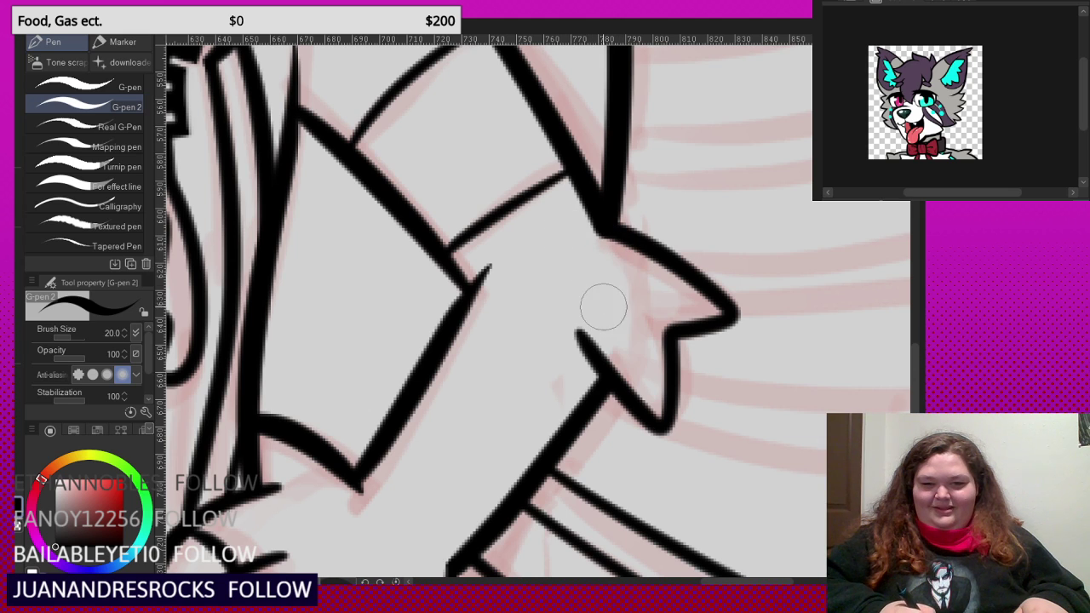
drag(585, 338, 572, 362)
scroll(569, 365, down, 6)
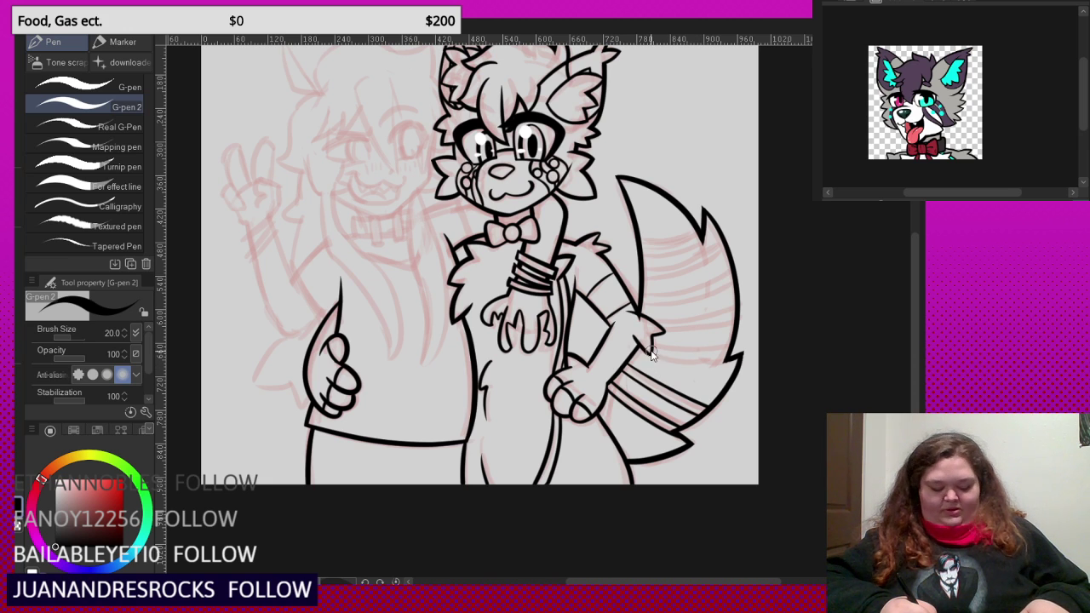
- Ink a small two-pointed fur tuft on the fox's elbow, then erase the arm outline and stray line ends inside it
scroll(648, 351, up, 6)
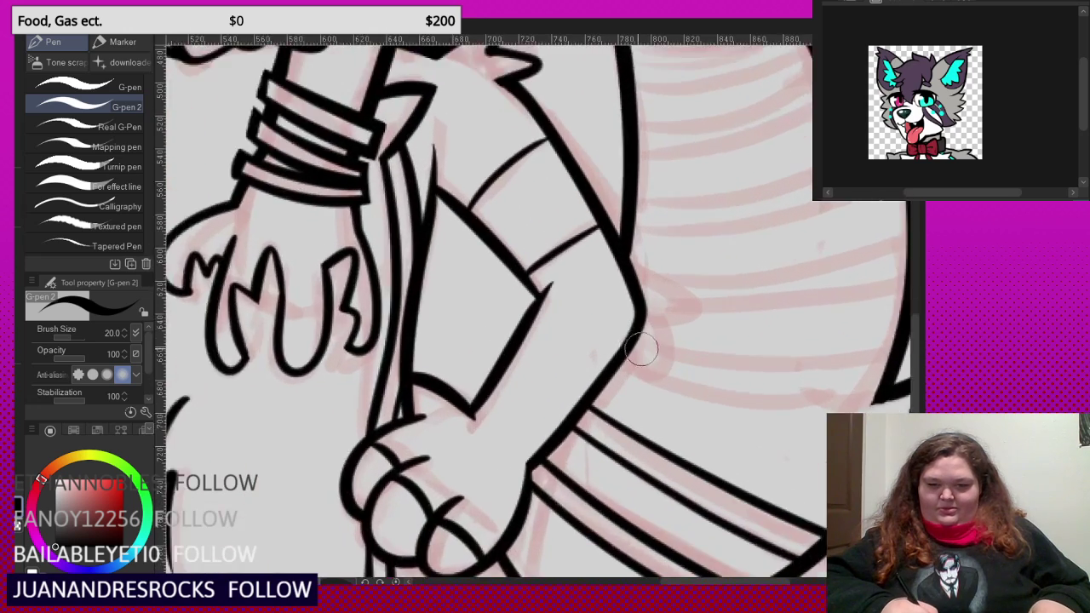
scroll(641, 349, up, 3)
mouse_move(603, 295)
mouse_down()
mouse_move(672, 418)
mouse_move(684, 303)
mouse_move(746, 294)
mouse_move(726, 244)
mouse_move(657, 198)
mouse_move(569, 182)
mouse_up()
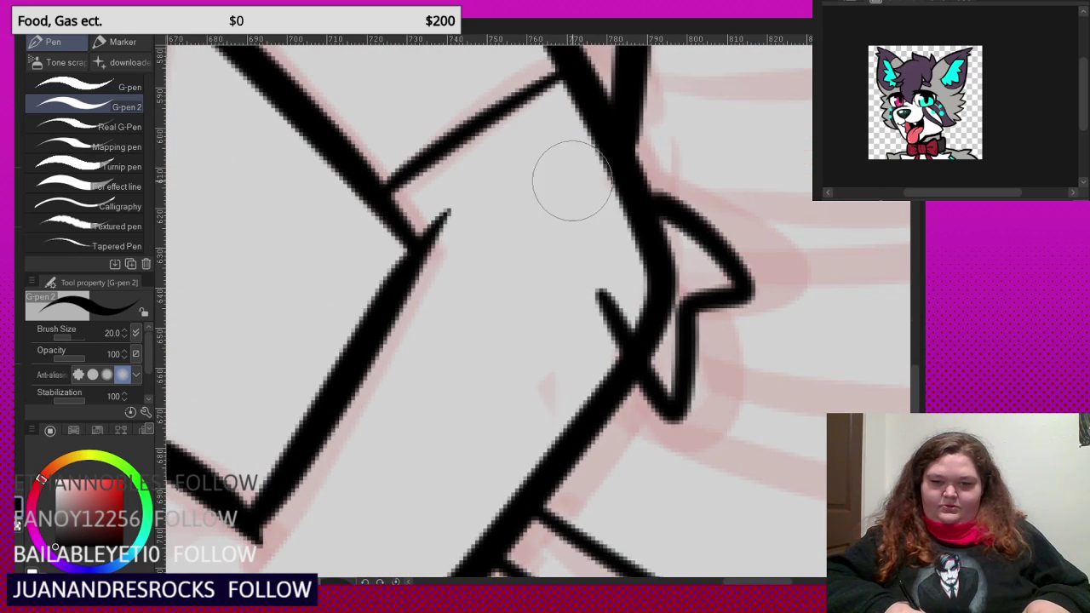
drag(645, 274, 638, 236)
click(597, 186)
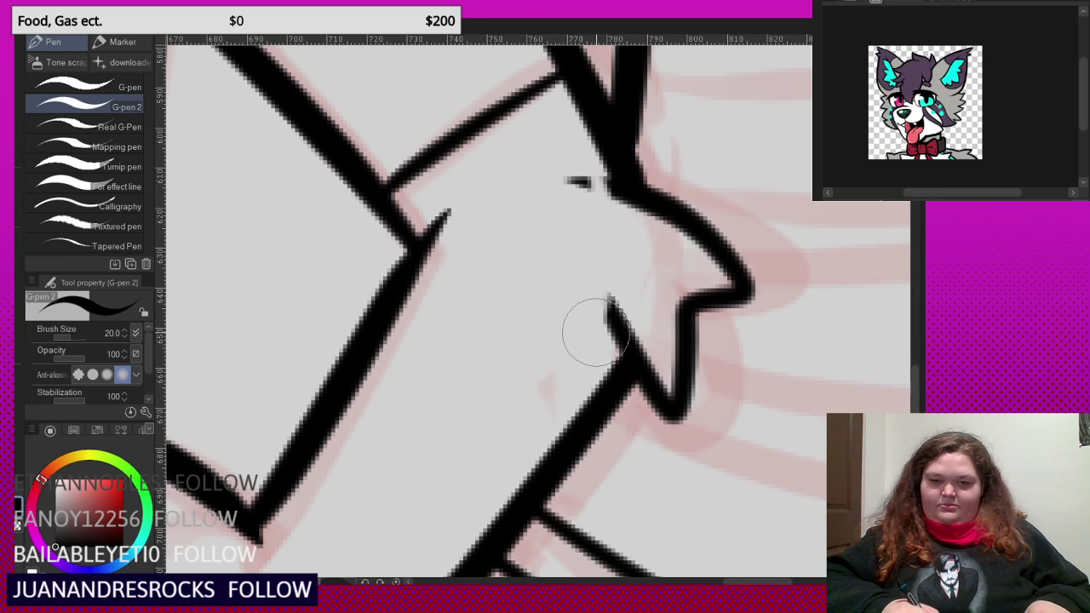
drag(593, 332, 607, 306)
scroll(584, 304, down, 6)
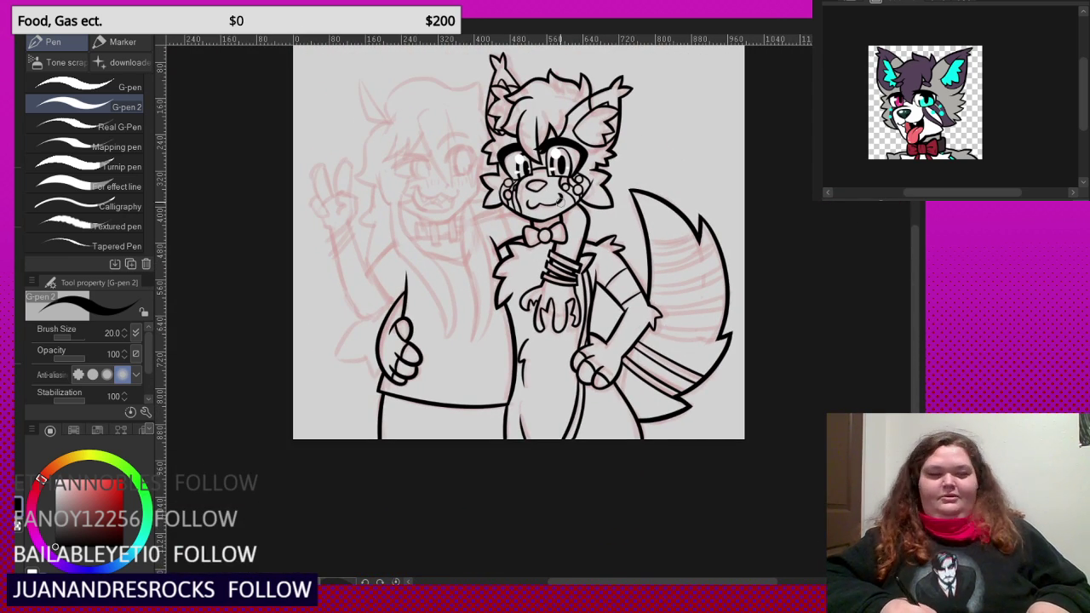
- Ink the two lines of the tail stripe below the fox's elbow tuft out to the tail's edge, then erase the overshooting ends
scroll(662, 334, up, 5)
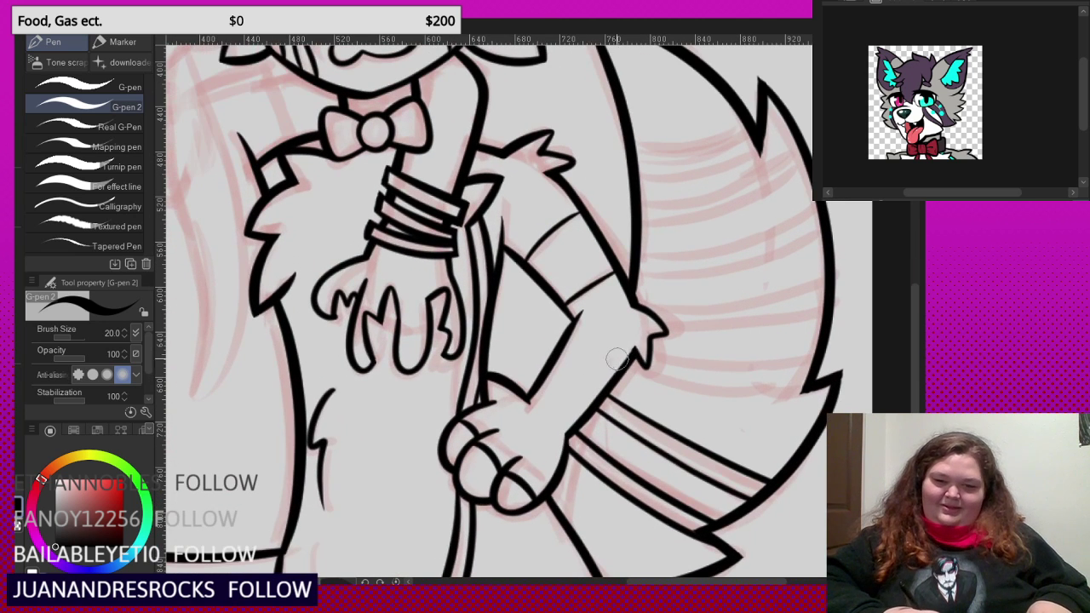
drag(606, 350, 724, 387)
drag(800, 393, 853, 390)
mouse_move(615, 345)
mouse_down()
mouse_move(688, 357)
mouse_move(853, 362)
mouse_up()
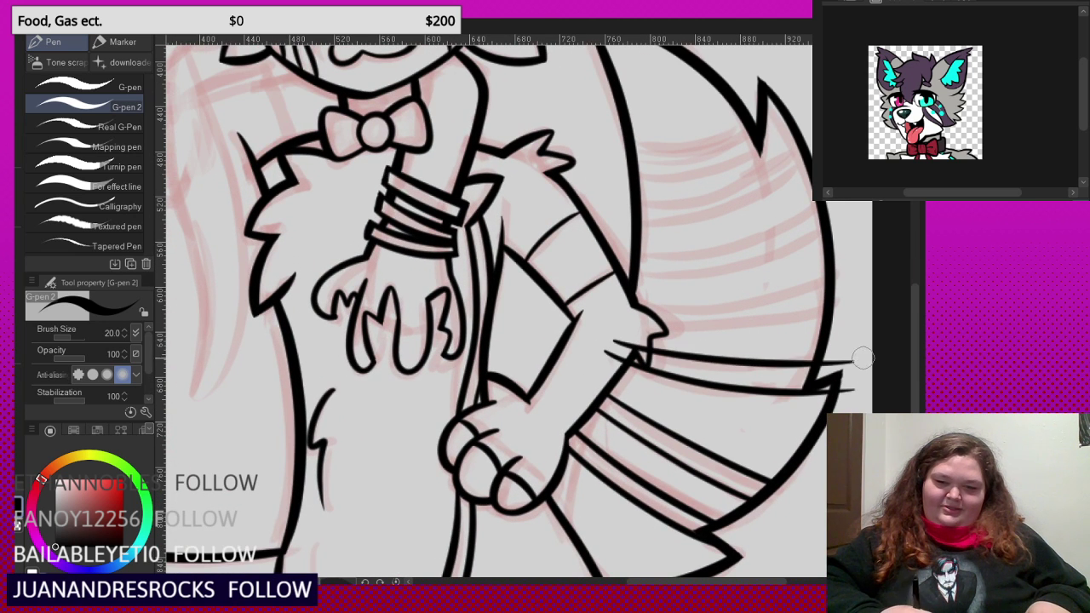
key(ctrl+z)
mouse_move(619, 339)
mouse_down()
mouse_move(827, 369)
mouse_move(855, 364)
mouse_up()
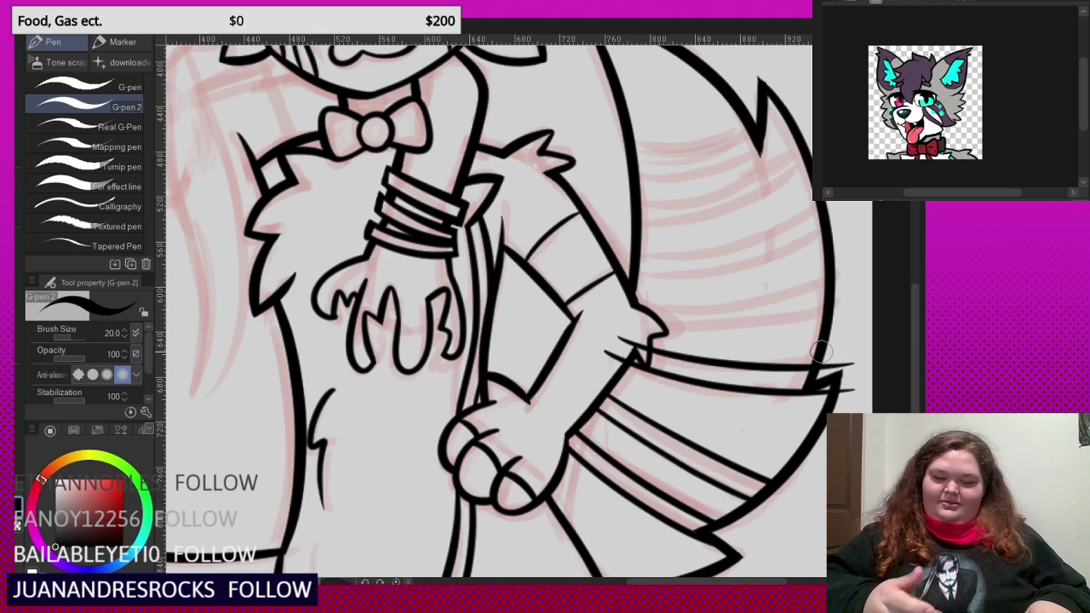
scroll(616, 335, up, 1)
scroll(615, 335, up, 1)
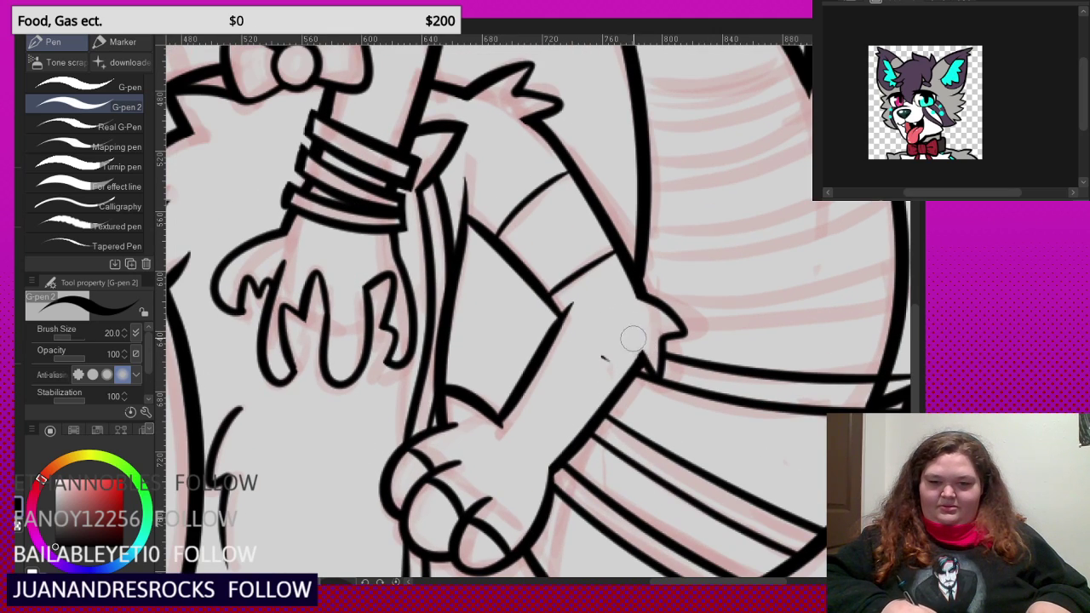
scroll(641, 362, down, 3)
scroll(745, 338, up, 3)
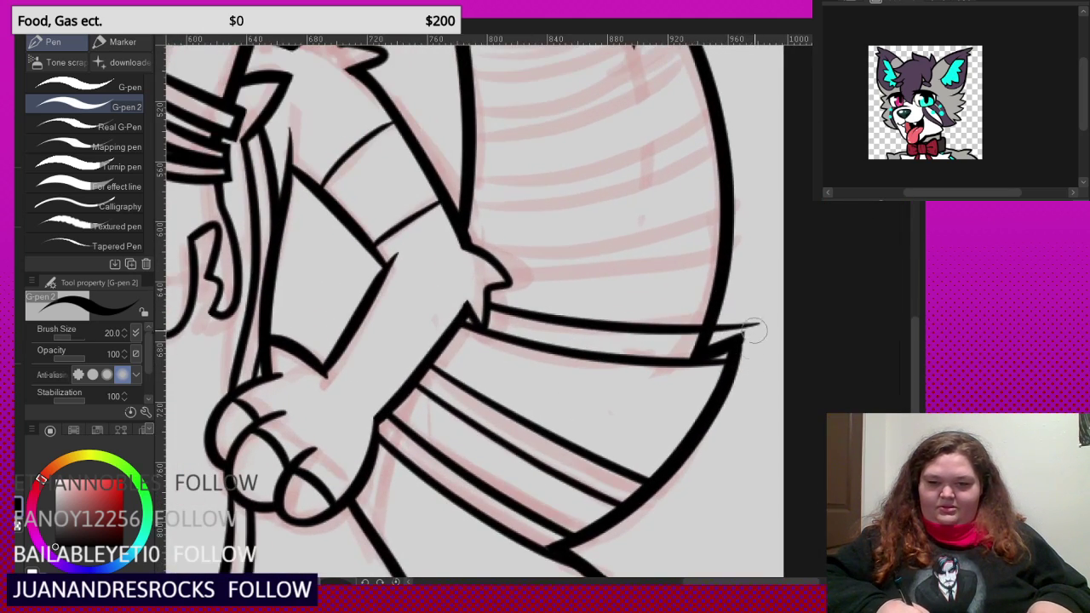
scroll(745, 338, down, 2)
scroll(487, 324, up, 2)
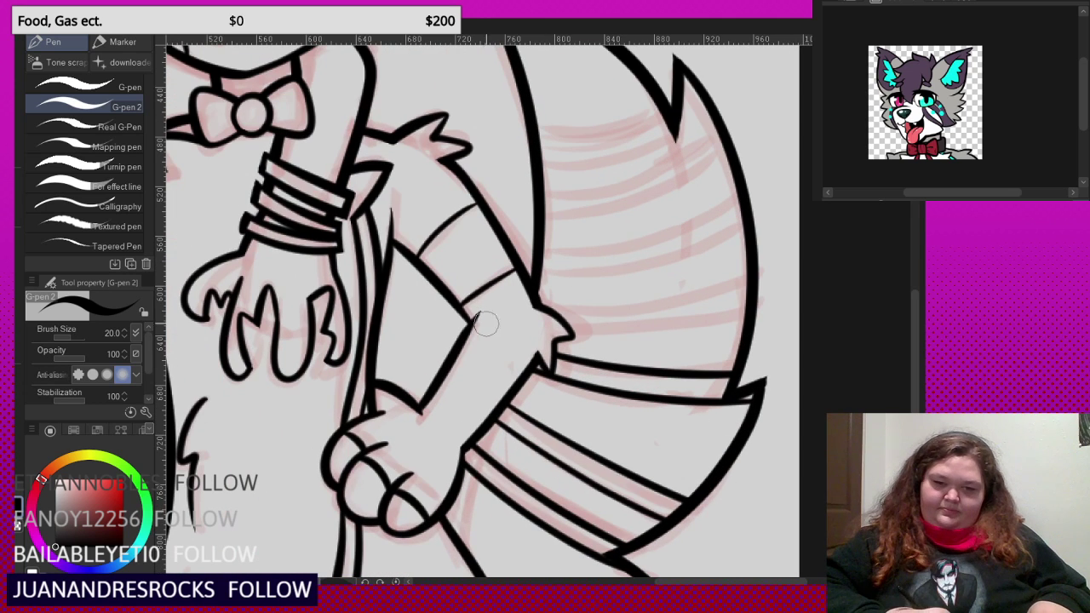
- Ink the two lines of the next tail stripe from the elbow tuft to the tail's outer edge, then erase the ends that overshoot
drag(545, 322, 783, 329)
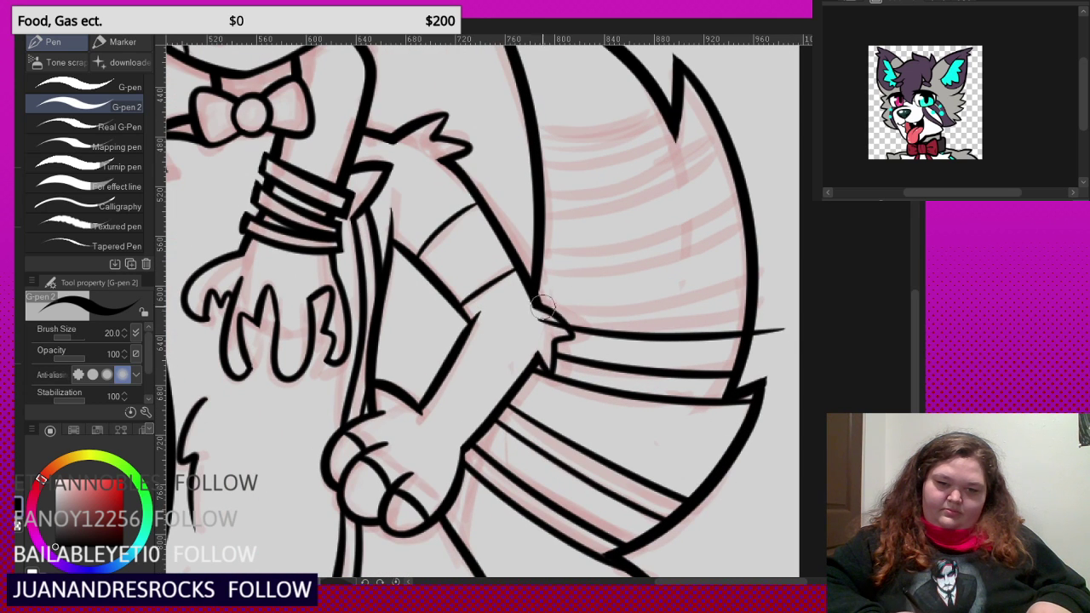
drag(536, 300, 791, 302)
scroll(523, 309, up, 2)
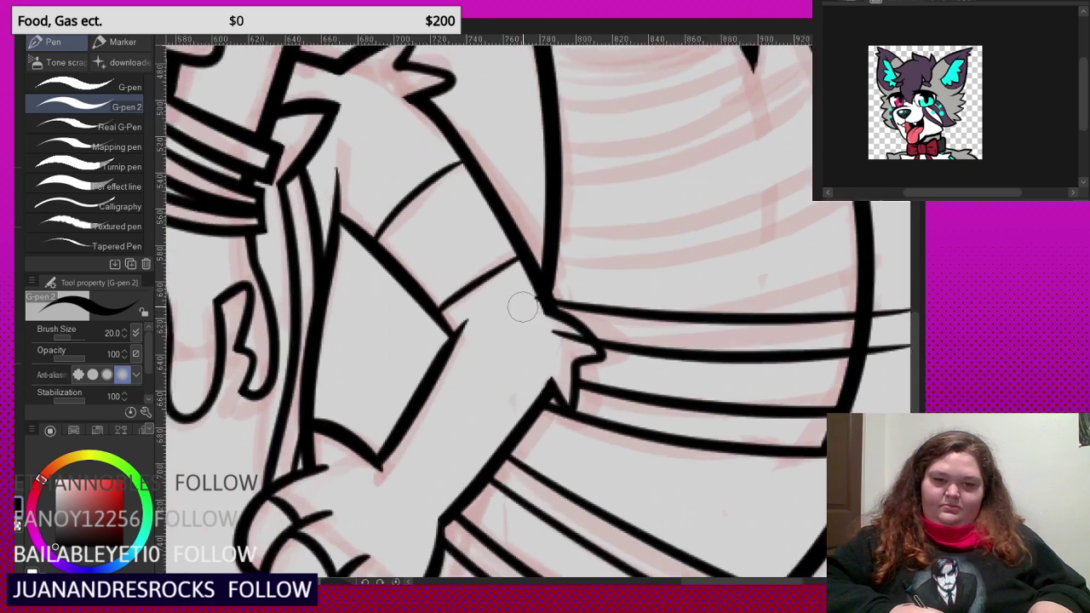
scroll(524, 328, down, 2)
scroll(524, 327, down, 3)
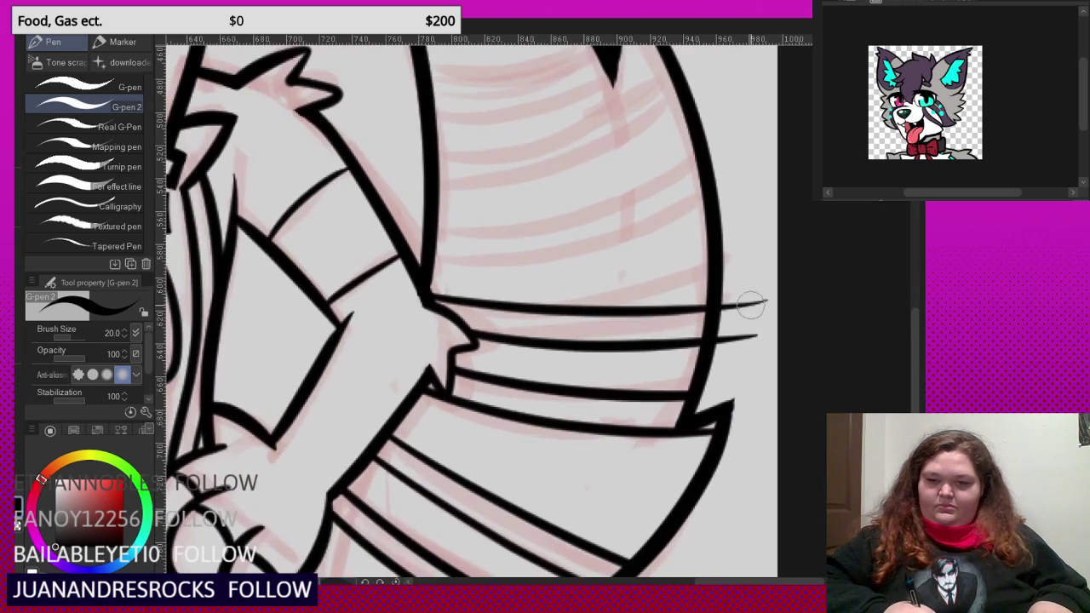
scroll(598, 279, up, 2)
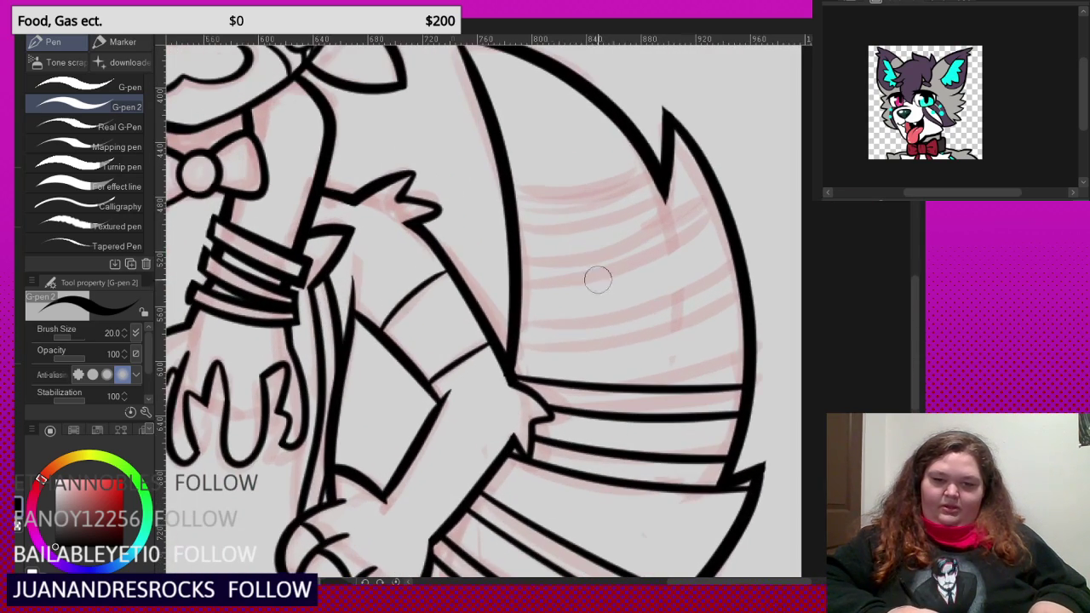
- Ink the six curved lines of the three upper tail stripes, following the red sketch across the tail from inner to outer edge
mouse_move(492, 328)
mouse_down()
mouse_move(669, 334)
mouse_move(779, 315)
mouse_up()
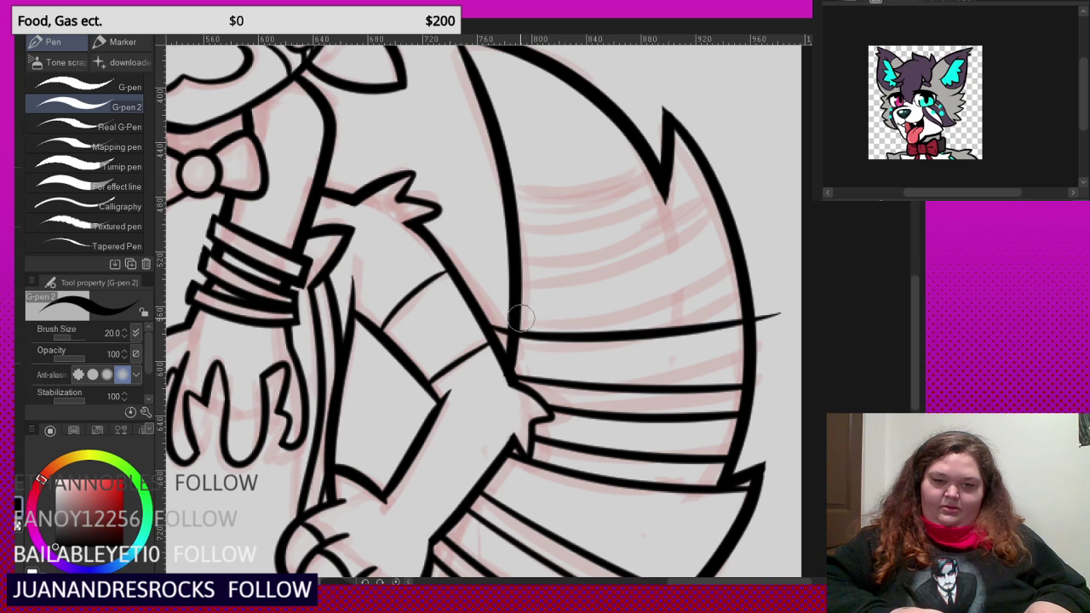
mouse_move(492, 315)
mouse_down()
mouse_move(739, 293)
mouse_move(772, 279)
mouse_up()
drag(489, 290, 667, 254)
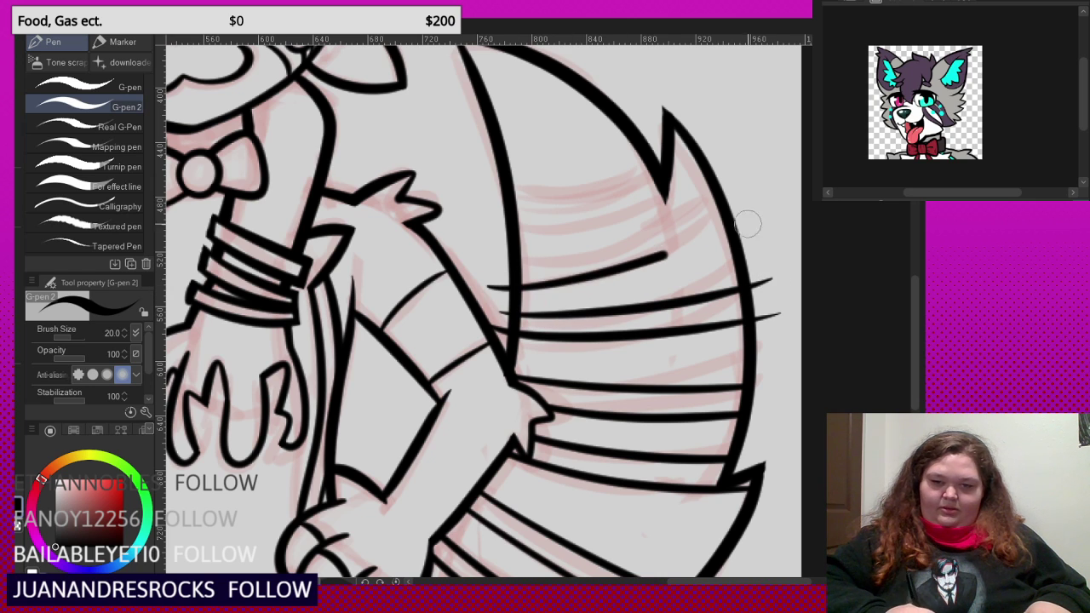
drag(747, 223, 657, 253)
mouse_move(504, 256)
mouse_down()
mouse_move(706, 204)
mouse_move(737, 176)
mouse_up()
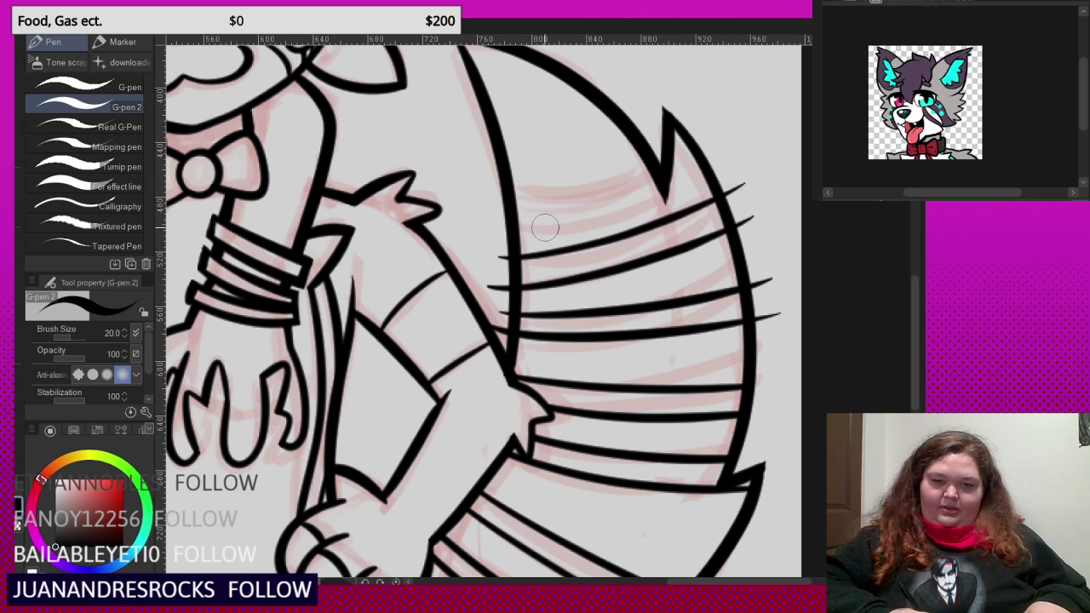
drag(548, 227, 735, 152)
mouse_move(490, 203)
mouse_down()
mouse_move(573, 191)
mouse_move(725, 122)
mouse_up()
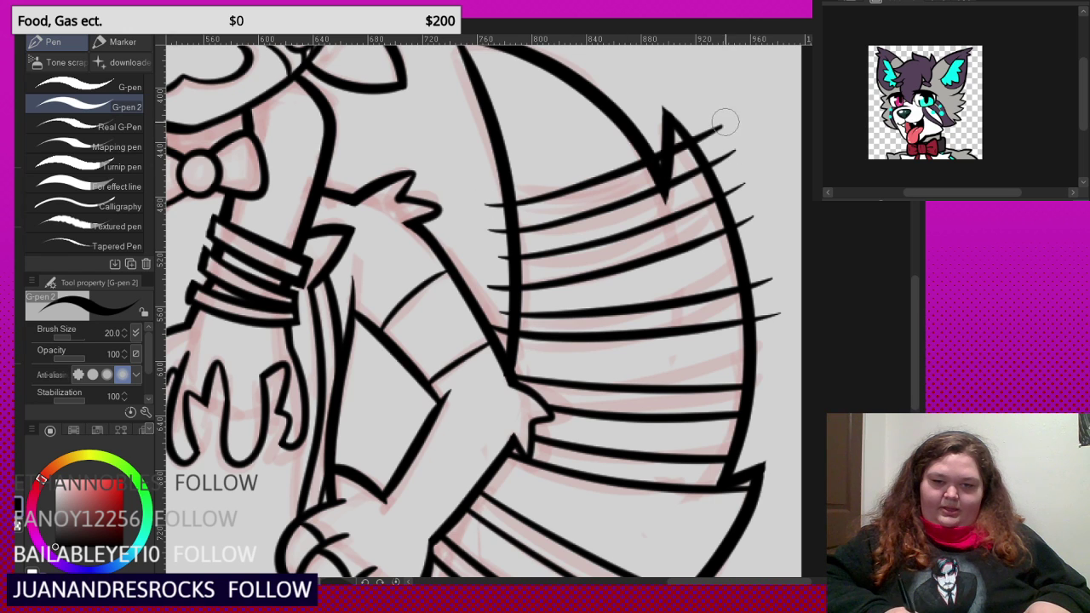
- Erase the upper stripe ends that overshoot the tail's inner and outer outlines and cross the gap at the notched fur tip
drag(491, 204, 503, 339)
mouse_move(692, 112)
mouse_down()
mouse_move(761, 234)
mouse_move(762, 333)
mouse_up()
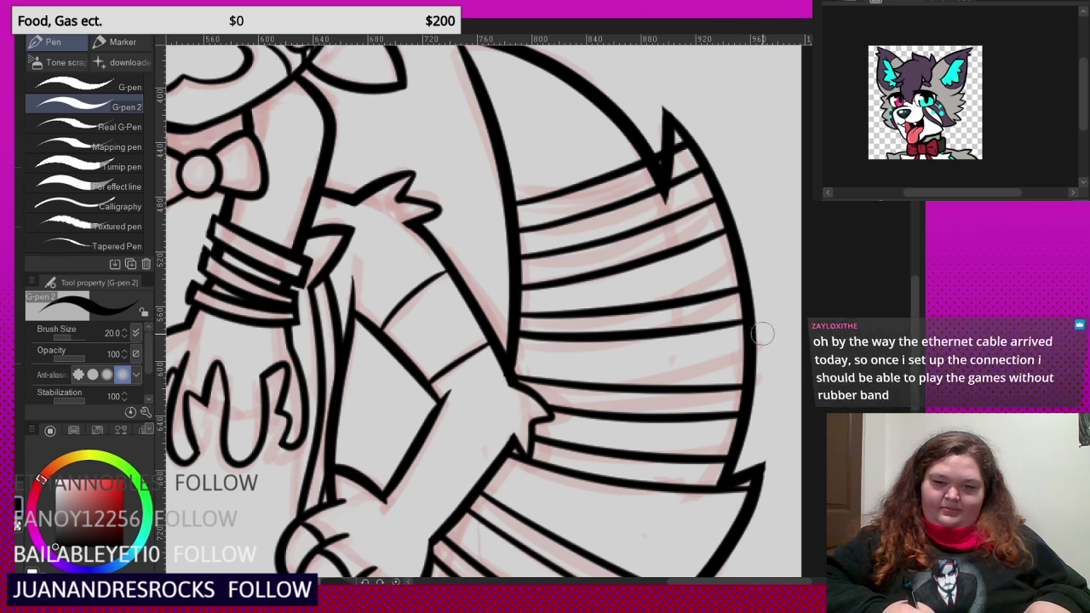
drag(666, 150, 657, 160)
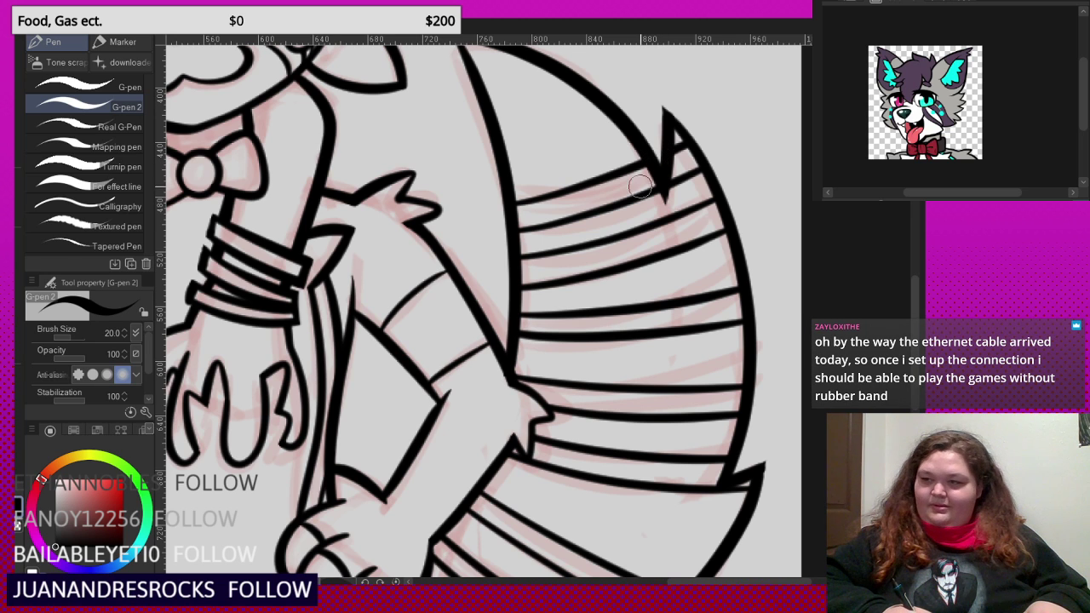
scroll(640, 185, down, 5)
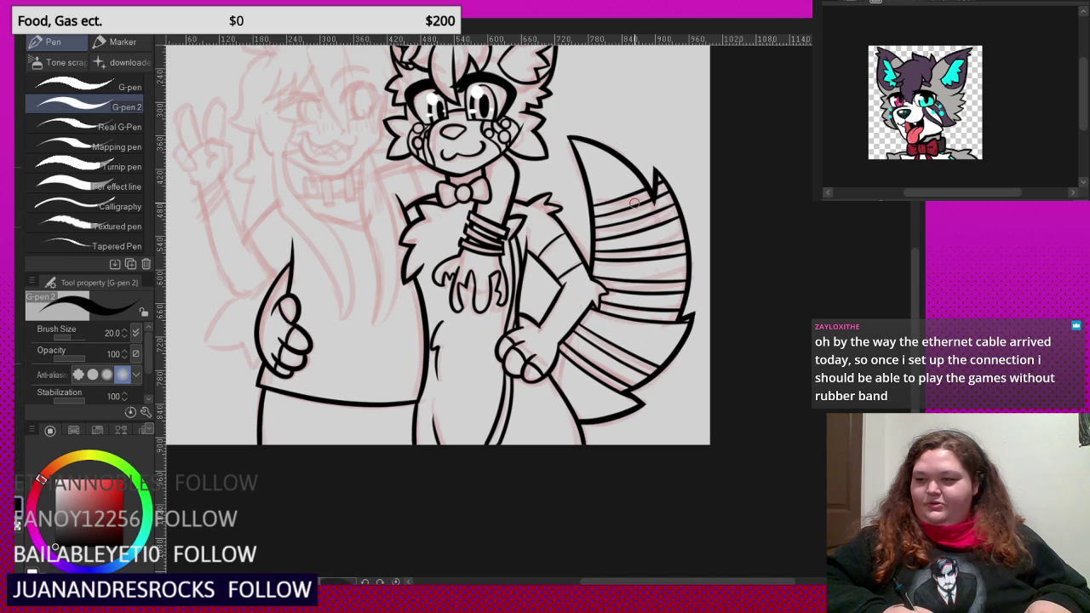
scroll(636, 237, down, 4)
scroll(576, 211, up, 5)
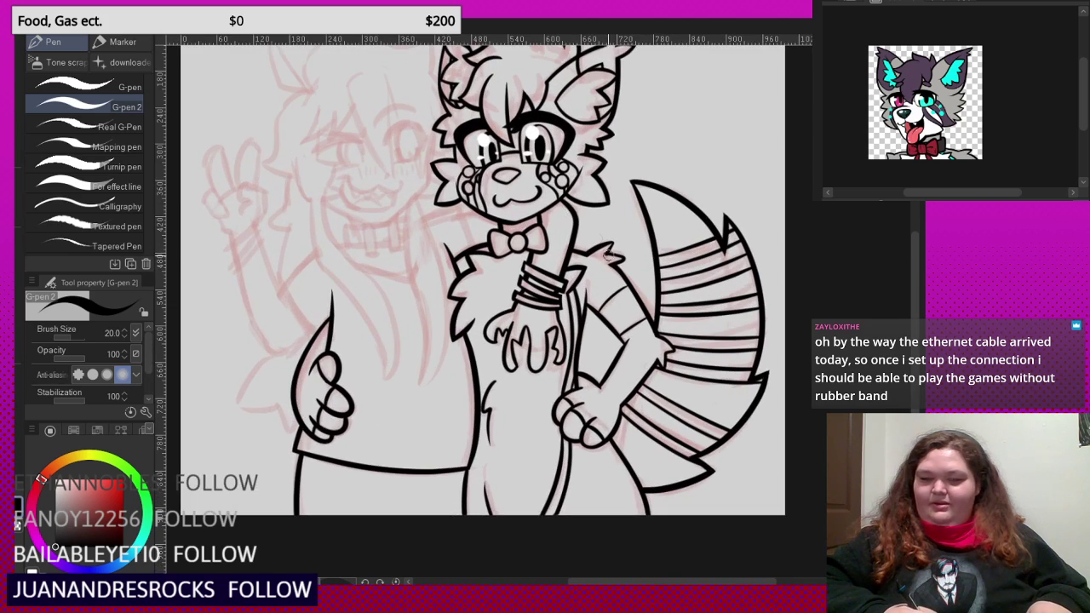
scroll(608, 263, down, 2)
scroll(593, 232, up, 1)
scroll(656, 281, down, 3)
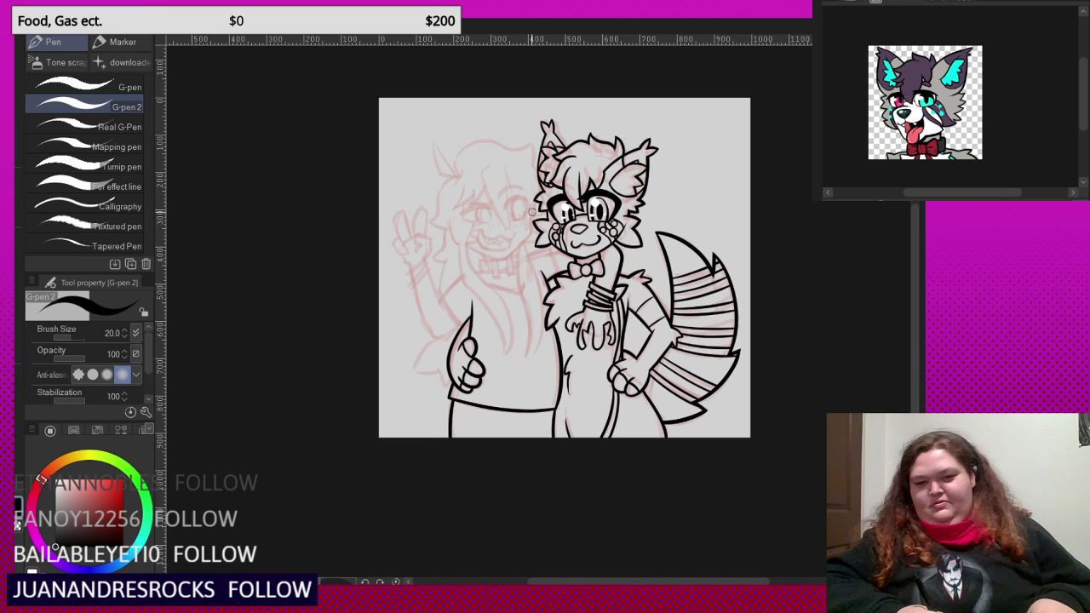
scroll(532, 212, up, 5)
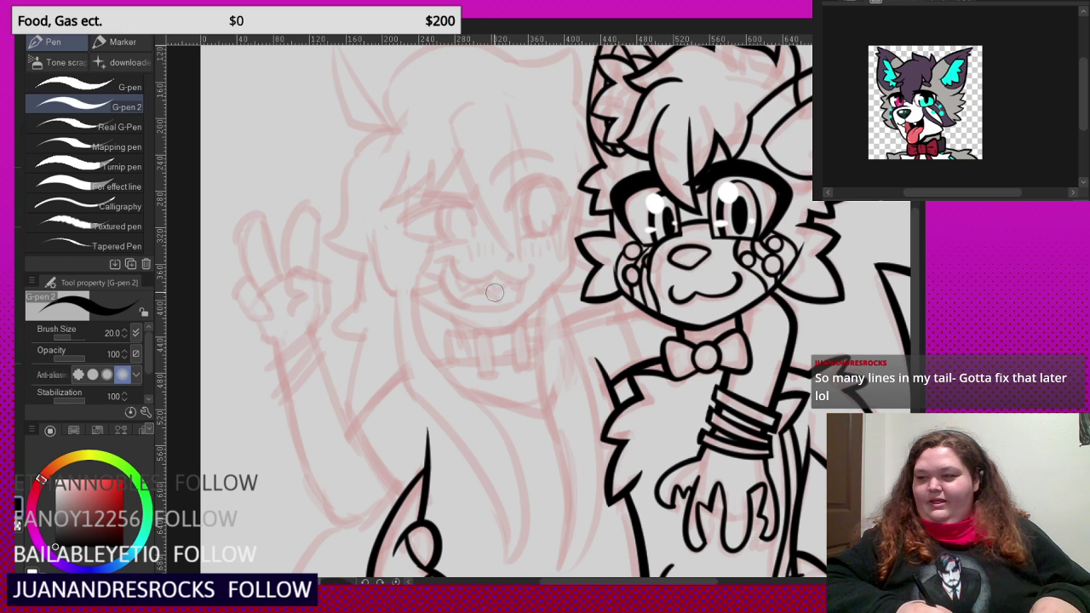
scroll(489, 290, down, 5)
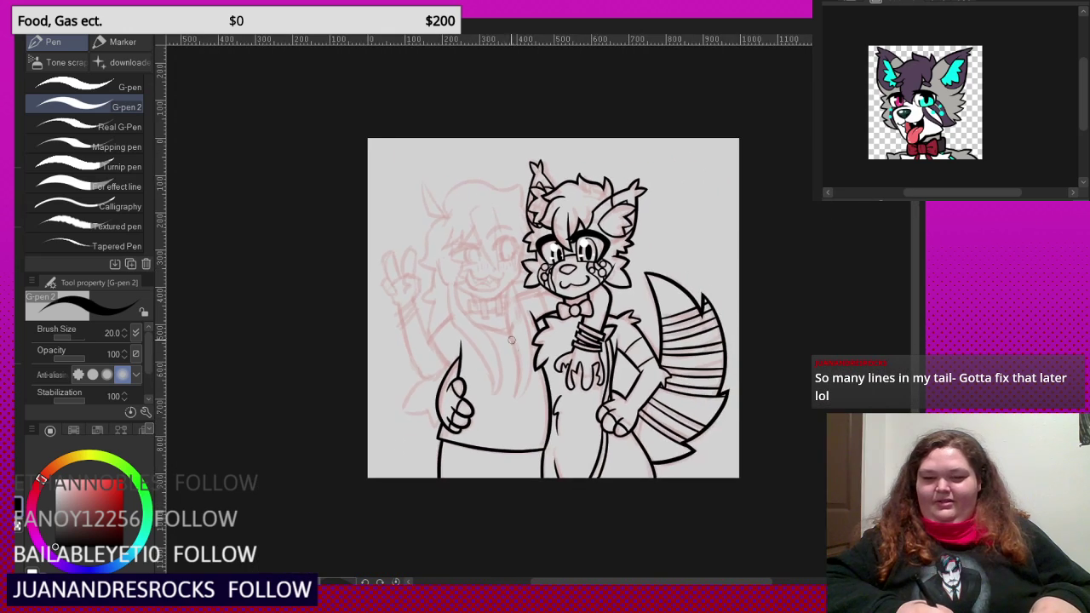
scroll(486, 301, down, 1)
scroll(515, 336, up, 1)
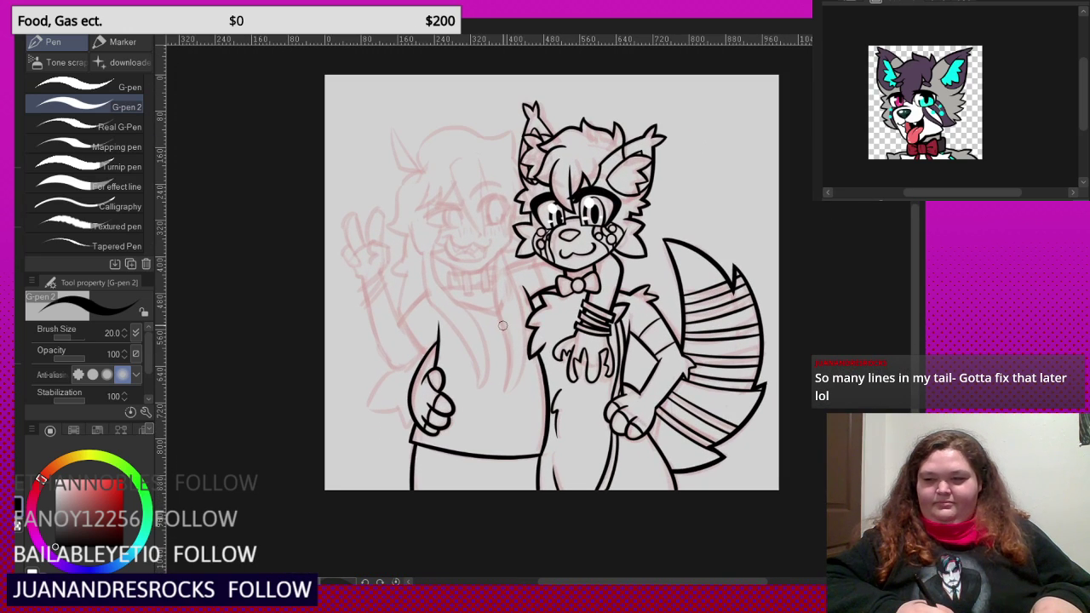
scroll(502, 330, down, 2)
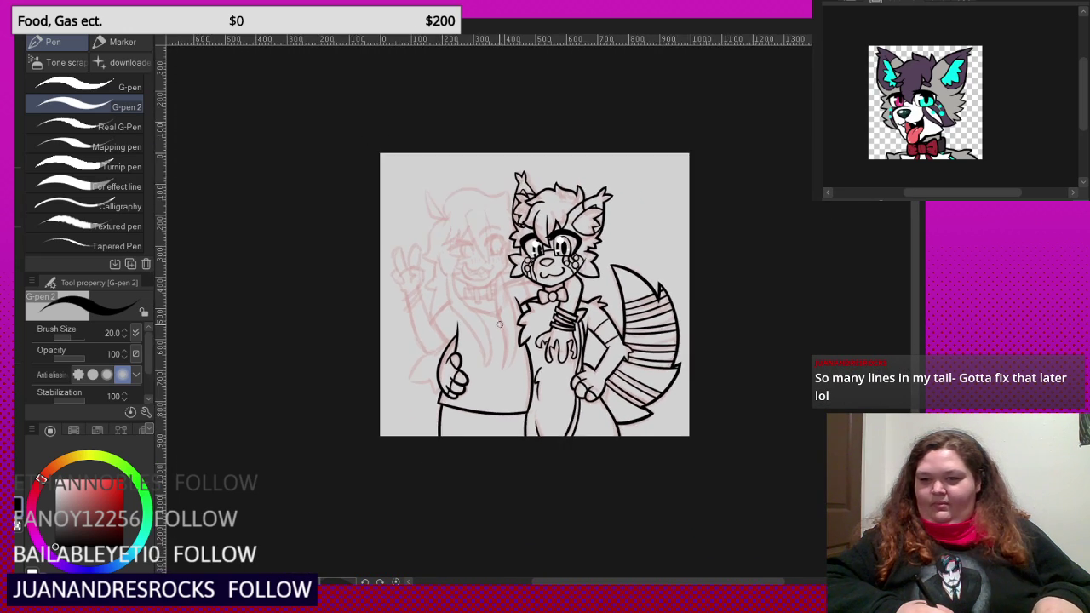
scroll(464, 260, up, 2)
scroll(461, 264, down, 1)
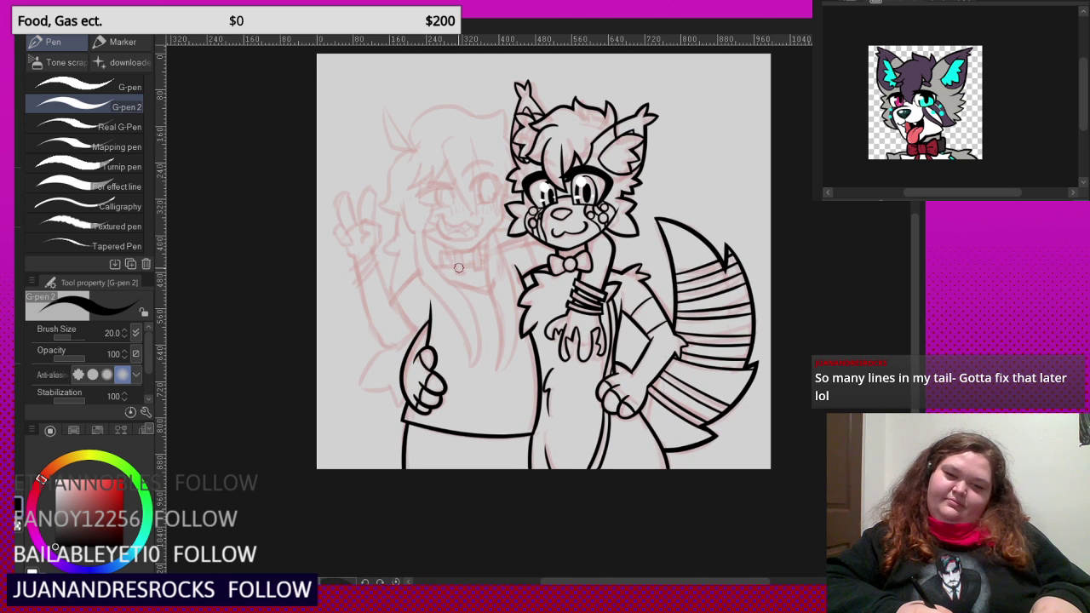
scroll(458, 264, down, 1)
scroll(457, 265, up, 1)
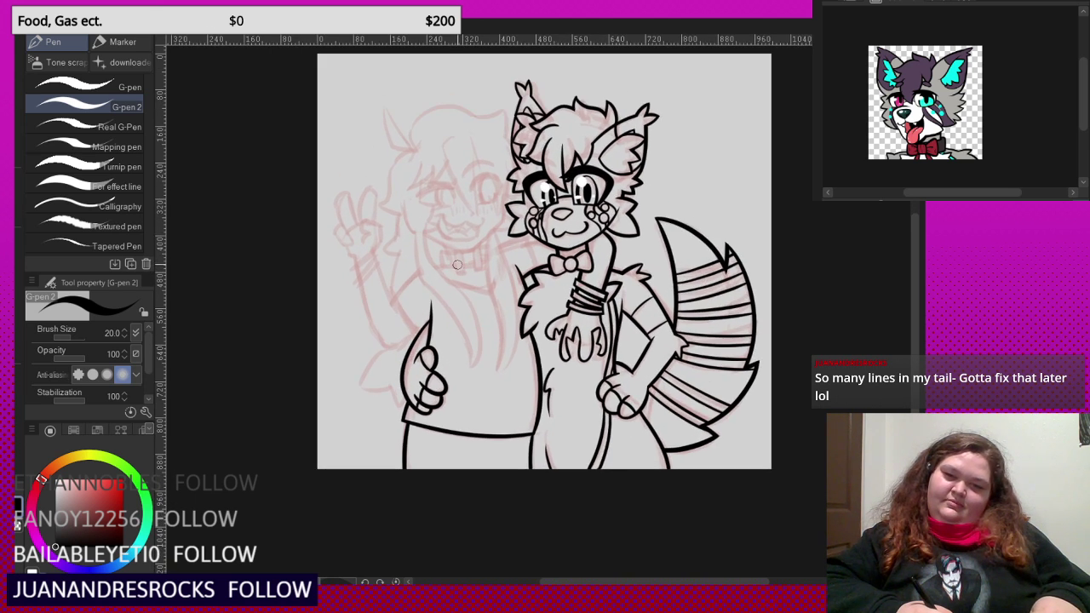
scroll(457, 264, down, 1)
- Ink the second character's jawline from the far cheek around the chin and up to the fox's cheek fur, redoing unsatisfactory strokes
scroll(468, 221, up, 4)
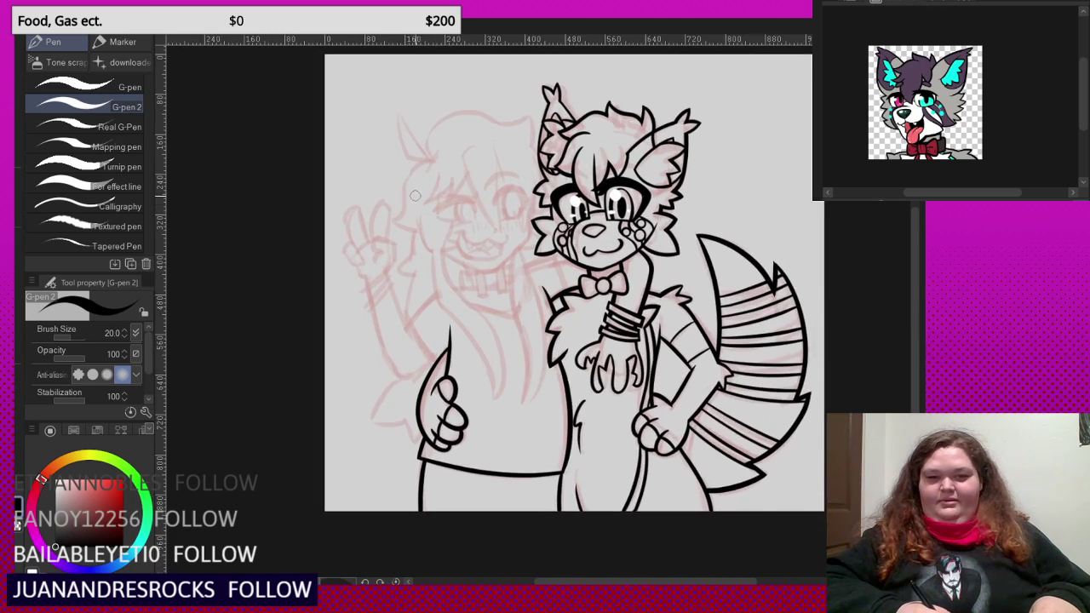
scroll(485, 173, down, 1)
scroll(477, 153, up, 3)
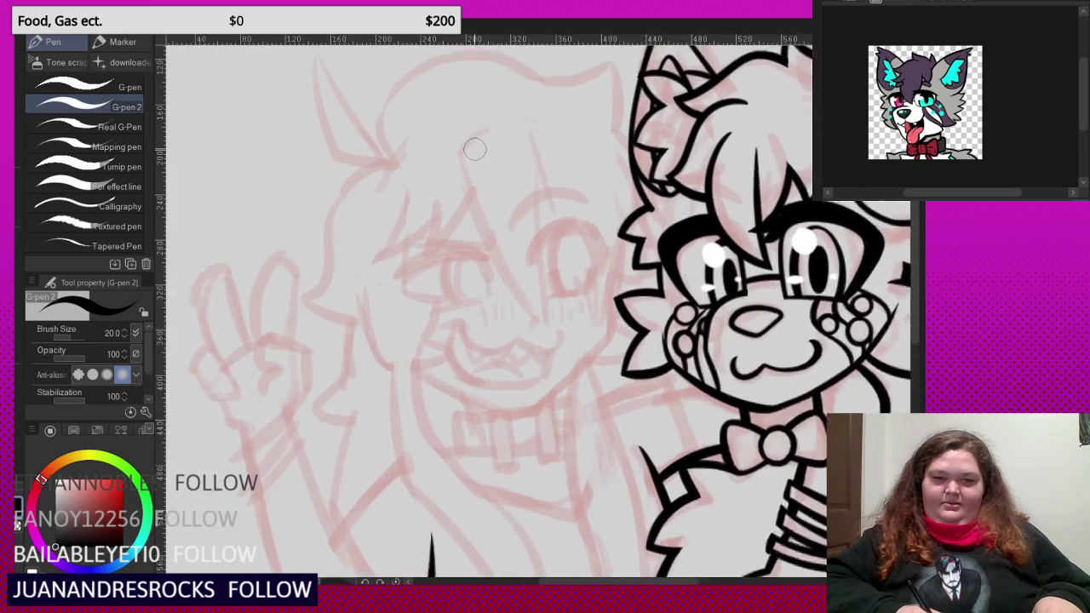
scroll(441, 401, up, 2)
mouse_move(379, 303)
mouse_down()
mouse_move(447, 393)
mouse_move(591, 424)
mouse_move(617, 412)
mouse_move(744, 301)
mouse_move(785, 80)
mouse_up()
scroll(662, 219, down, 1)
key(ctrl+z)
mouse_move(784, 140)
mouse_down()
mouse_move(767, 288)
mouse_move(650, 419)
mouse_move(634, 428)
mouse_move(502, 405)
mouse_up()
mouse_move(440, 366)
mouse_down()
mouse_move(574, 419)
mouse_move(634, 425)
mouse_move(725, 353)
mouse_move(765, 303)
mouse_move(782, 132)
mouse_up()
key(ctrl+z)
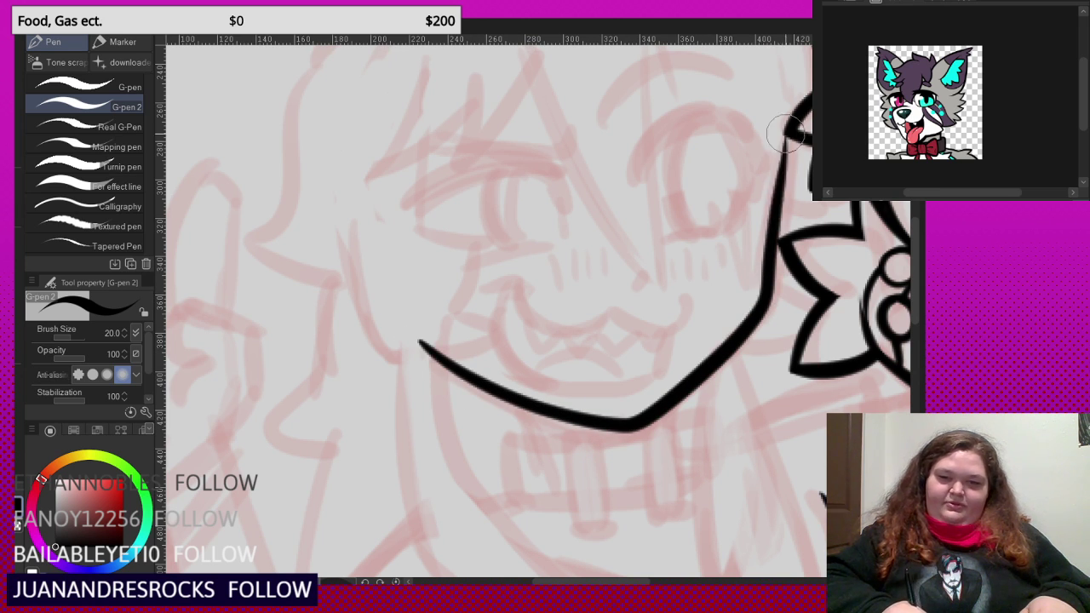
scroll(605, 245, down, 2)
scroll(605, 244, down, 4)
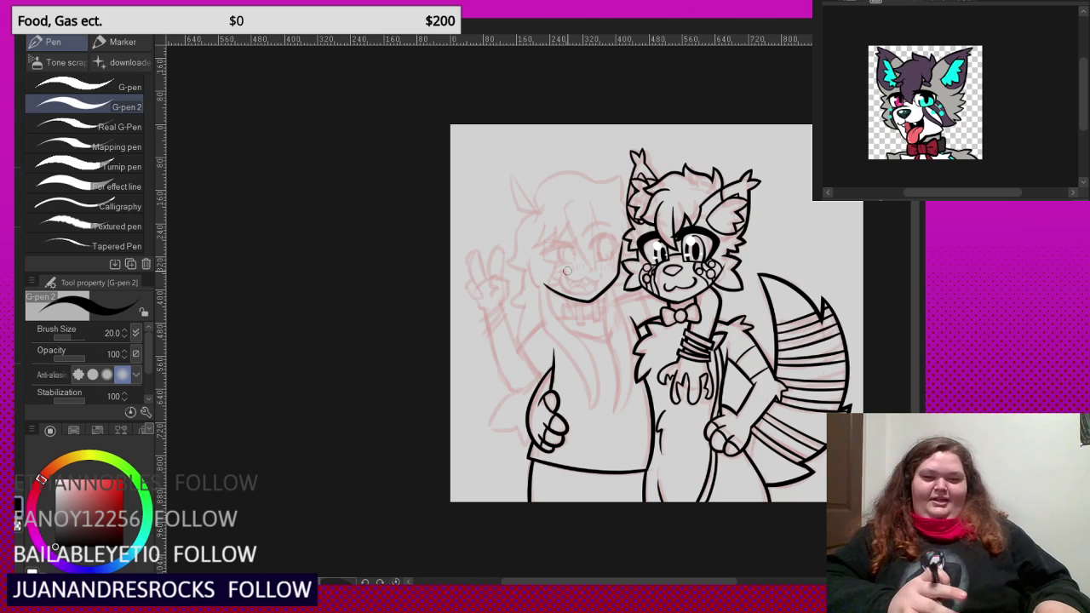
- Ink the second character's arched eyebrow over the eye nearest the fox, and try a thick upper lash line beneath it
scroll(561, 147, up, 5)
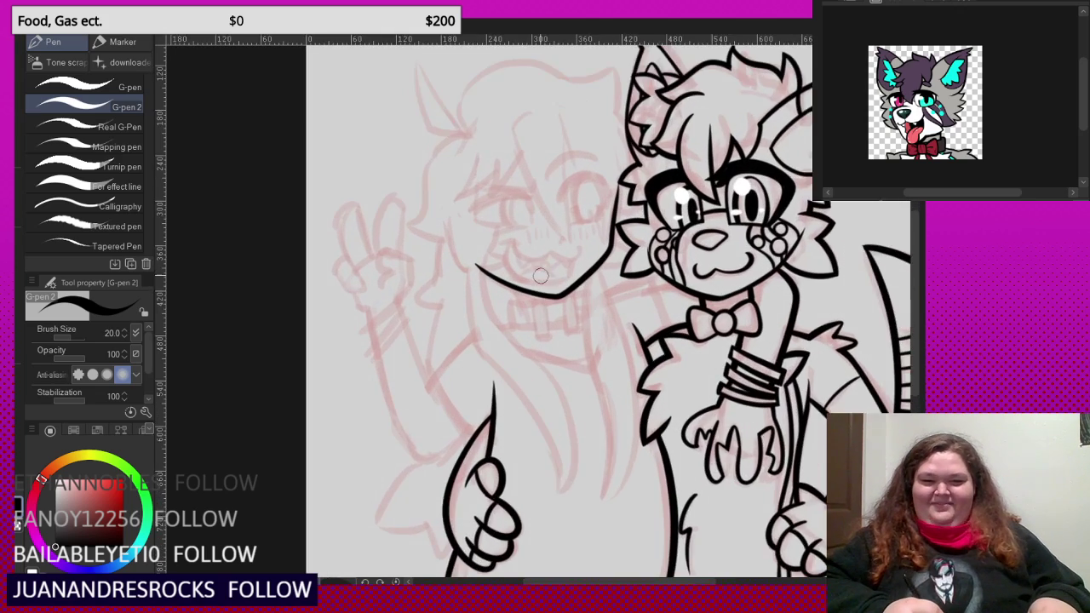
scroll(561, 148, up, 4)
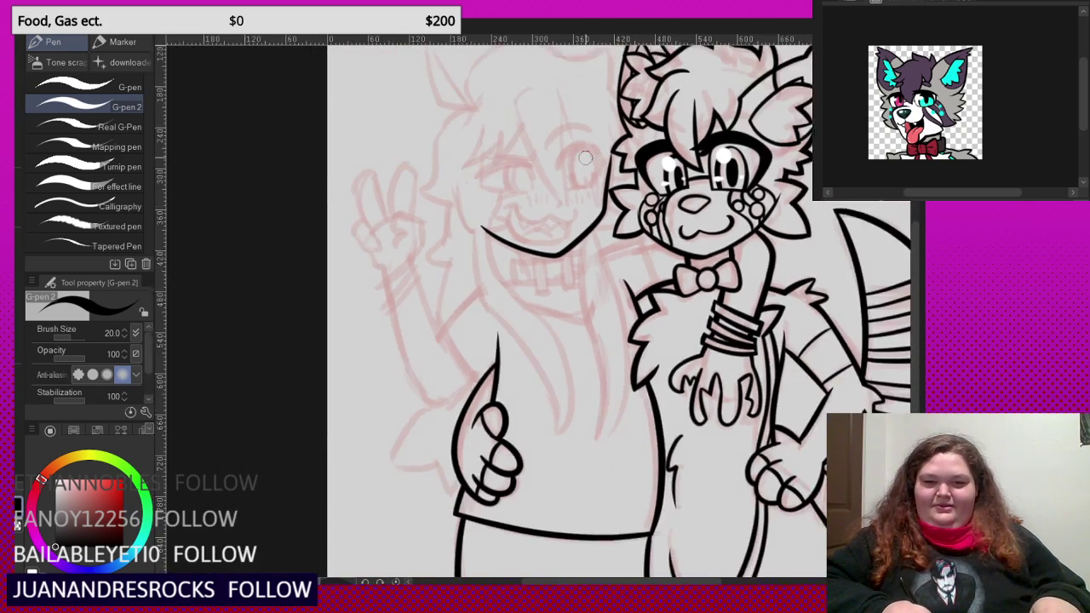
scroll(533, 129, up, 2)
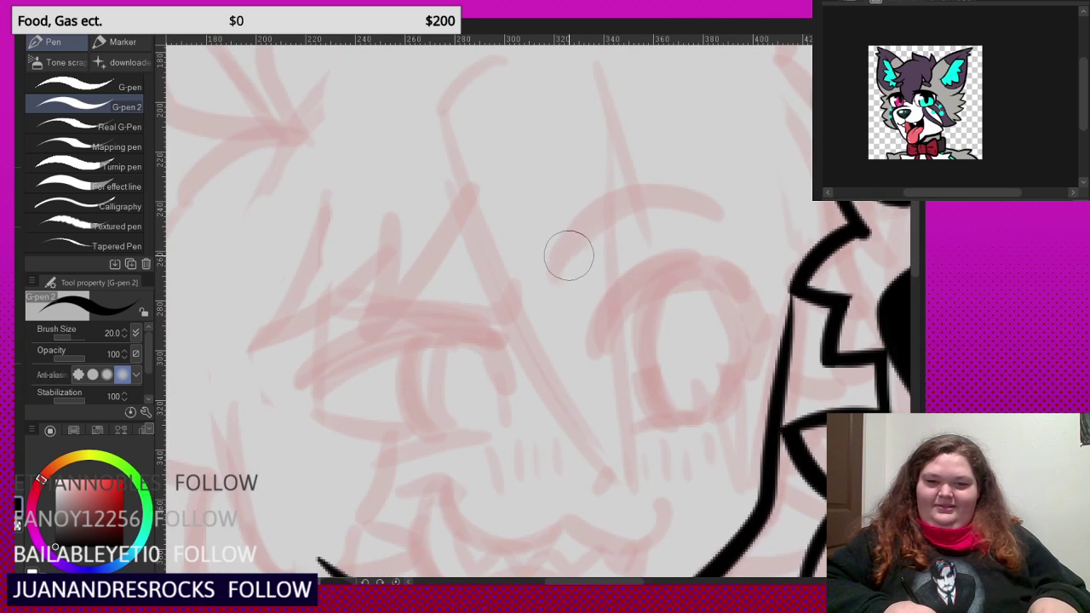
mouse_move(554, 270)
mouse_down()
mouse_move(591, 204)
mouse_move(719, 207)
mouse_up()
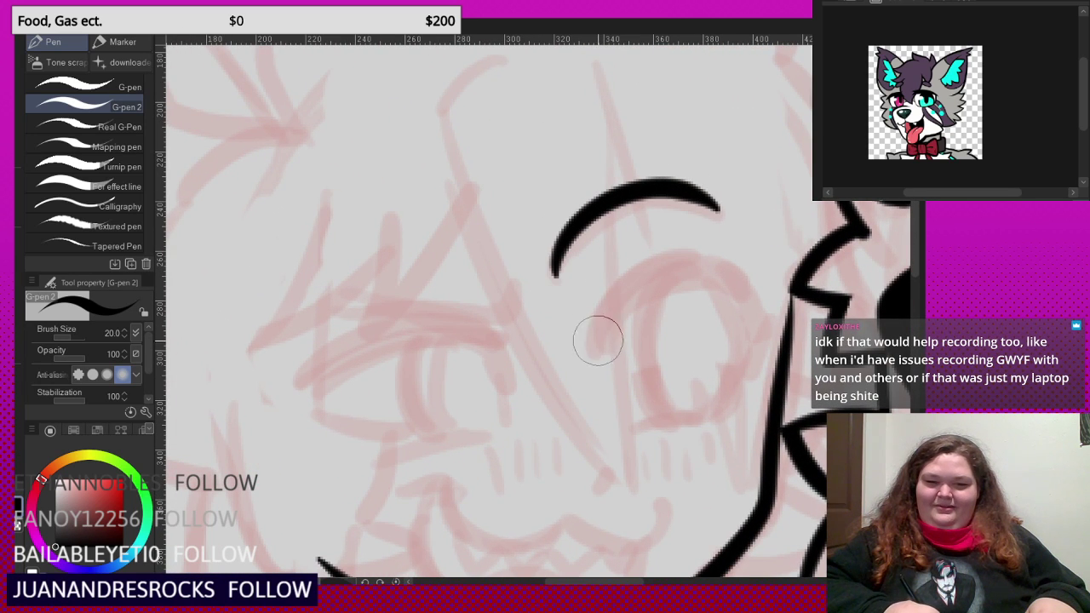
mouse_move(596, 362)
mouse_down()
mouse_move(632, 272)
mouse_move(727, 259)
mouse_move(770, 322)
mouse_up()
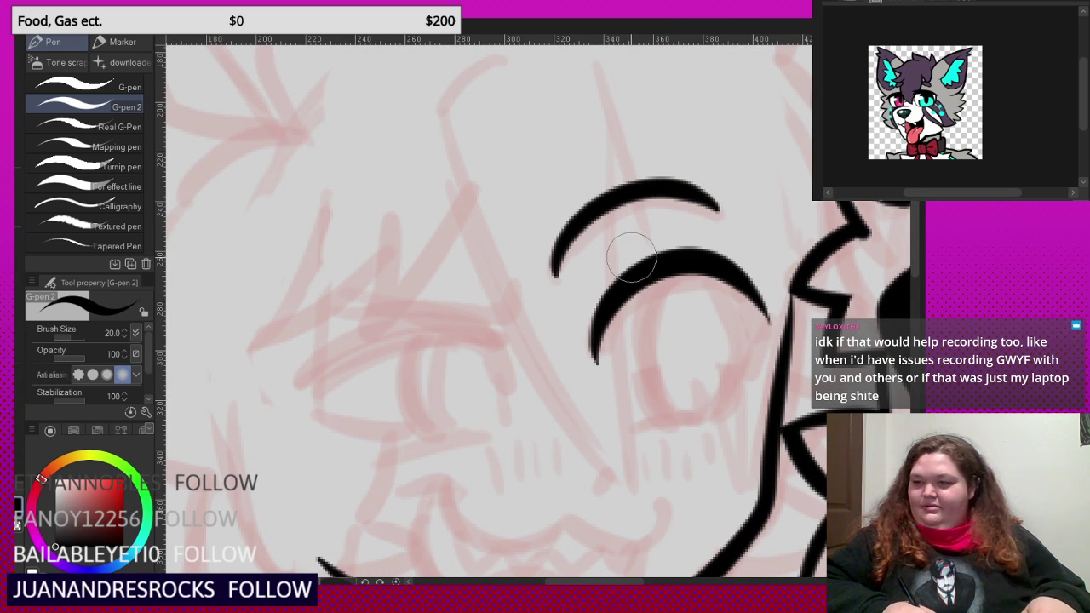
scroll(634, 249, down, 5)
scroll(603, 227, up, 1)
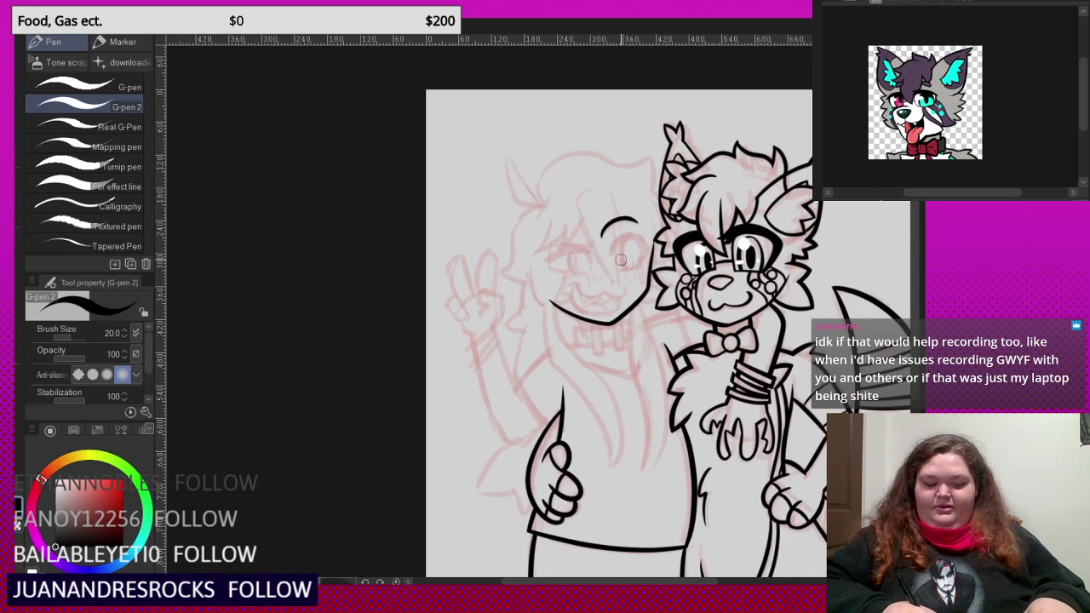
- Flip the canvas view horizontally and ink the second character's wavy upper lip, ending in a pointed crease at the mouth corner
key(m)
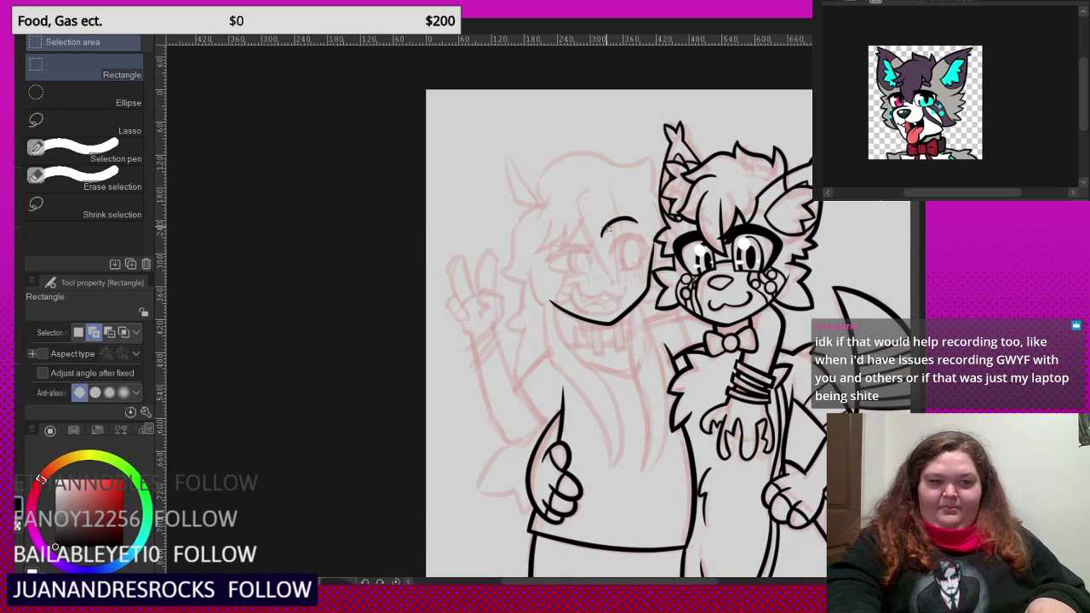
key(h)
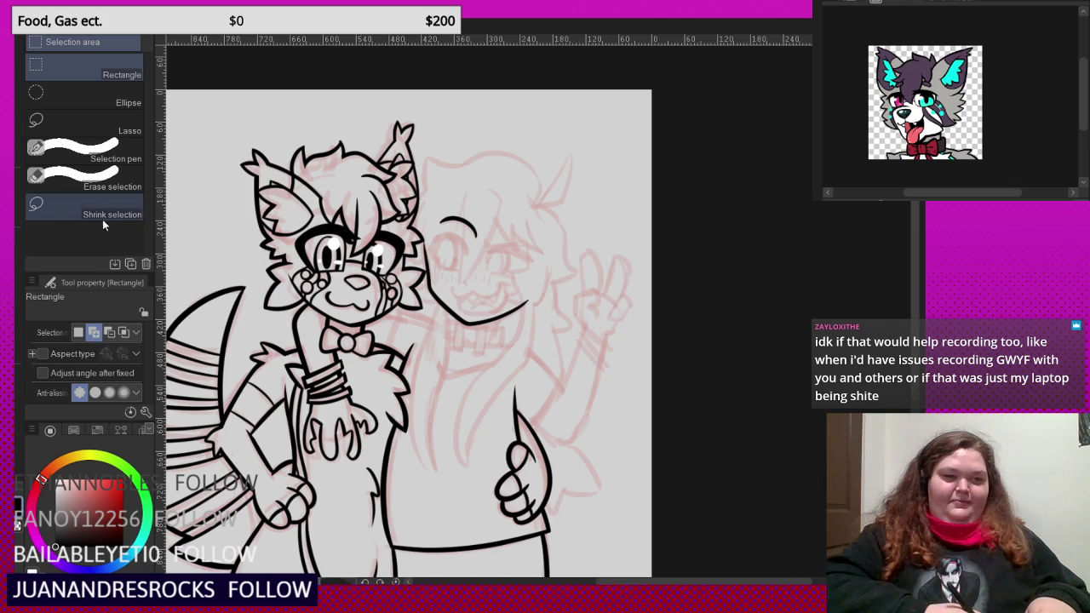
click(17, 185)
scroll(584, 239, down, 1)
scroll(579, 238, up, 6)
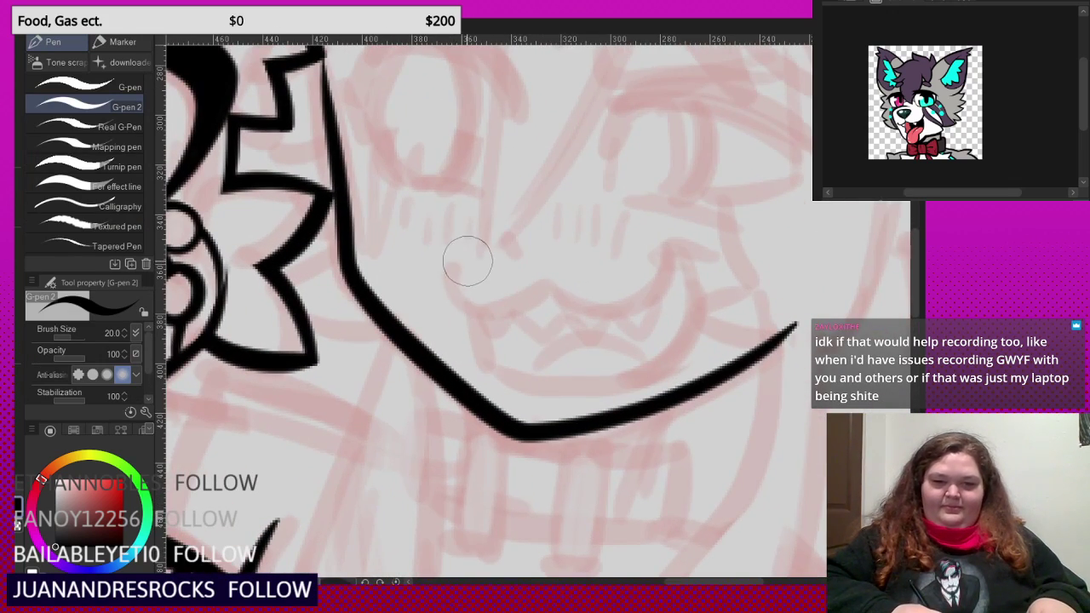
mouse_move(464, 262)
mouse_down()
mouse_move(470, 306)
mouse_move(508, 302)
mouse_move(537, 273)
mouse_move(625, 292)
mouse_up()
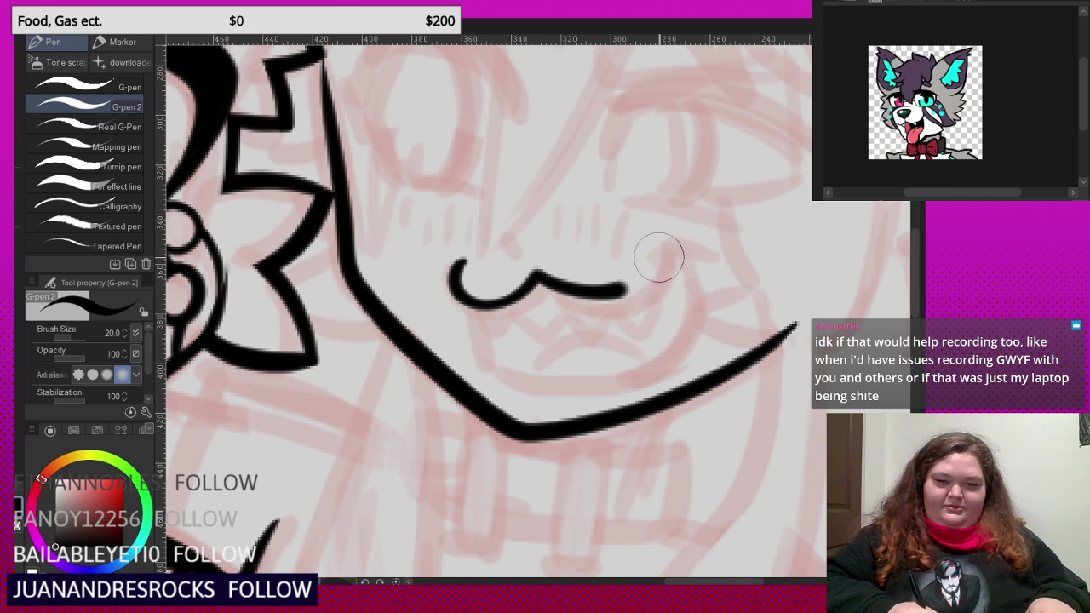
mouse_move(658, 257)
mouse_down()
mouse_move(657, 228)
mouse_move(705, 248)
mouse_up()
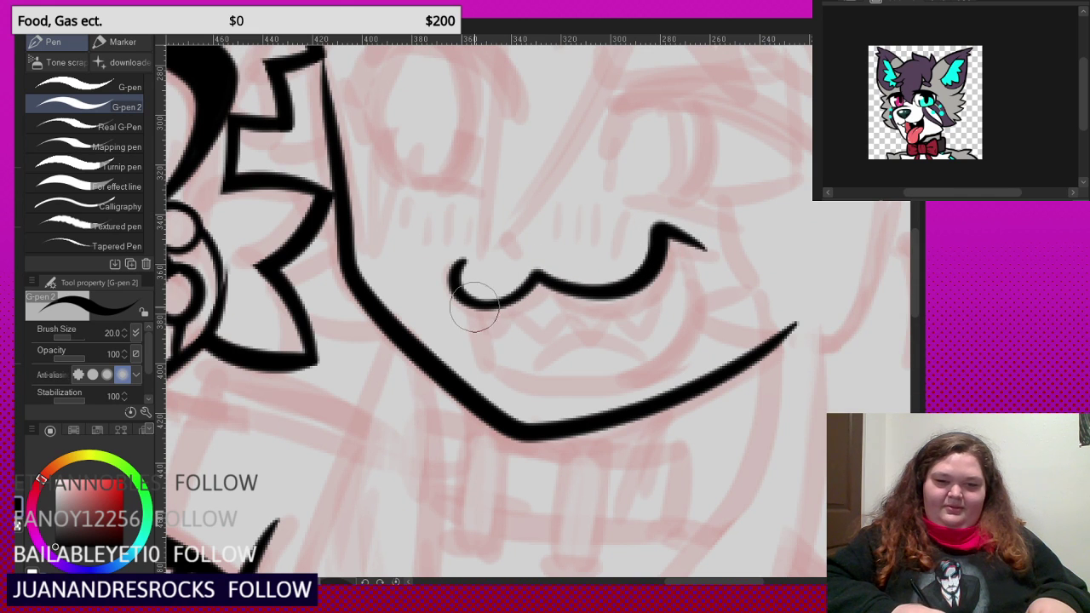
- Ink the open mouth's lower outline from the upper lip around to the creased corner, redoing the first attempt, and erase the overshooting ends
mouse_move(474, 308)
mouse_down()
mouse_move(496, 366)
mouse_move(598, 380)
mouse_move(689, 320)
mouse_move(696, 258)
mouse_move(681, 231)
mouse_up()
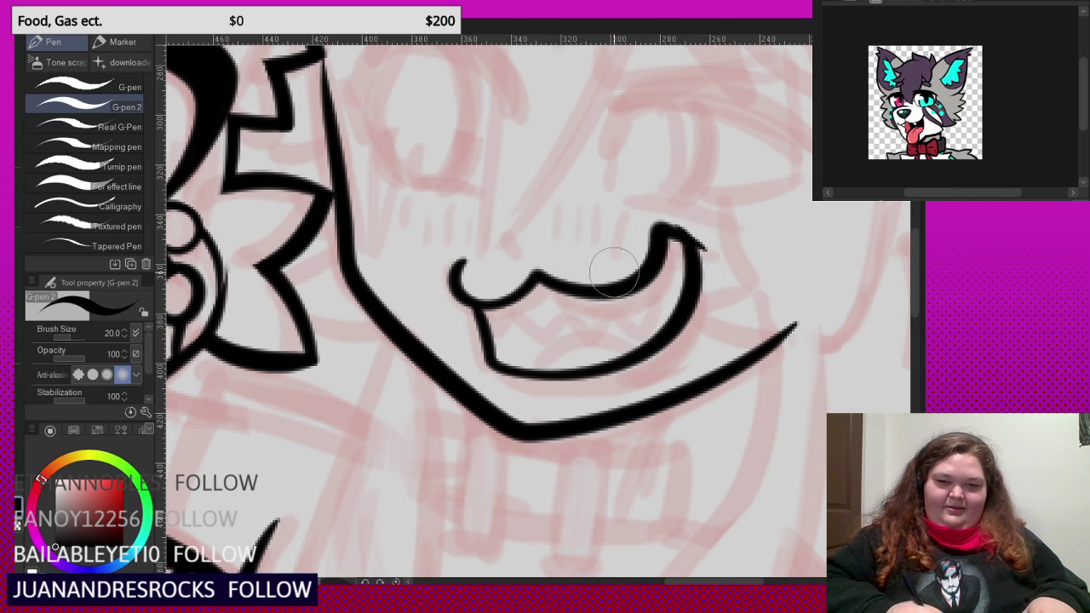
key(ctrl+z)
mouse_move(464, 268)
mouse_down()
mouse_move(486, 368)
mouse_move(468, 333)
mouse_move(594, 384)
mouse_move(674, 312)
mouse_up()
drag(673, 265, 658, 230)
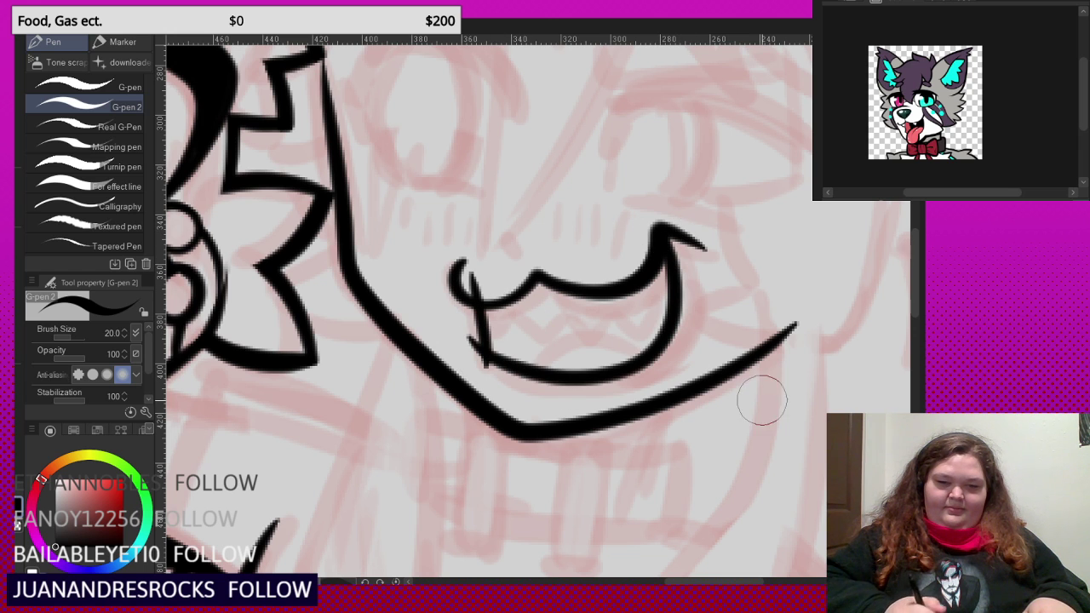
scroll(464, 354, up, 2)
drag(465, 360, 498, 379)
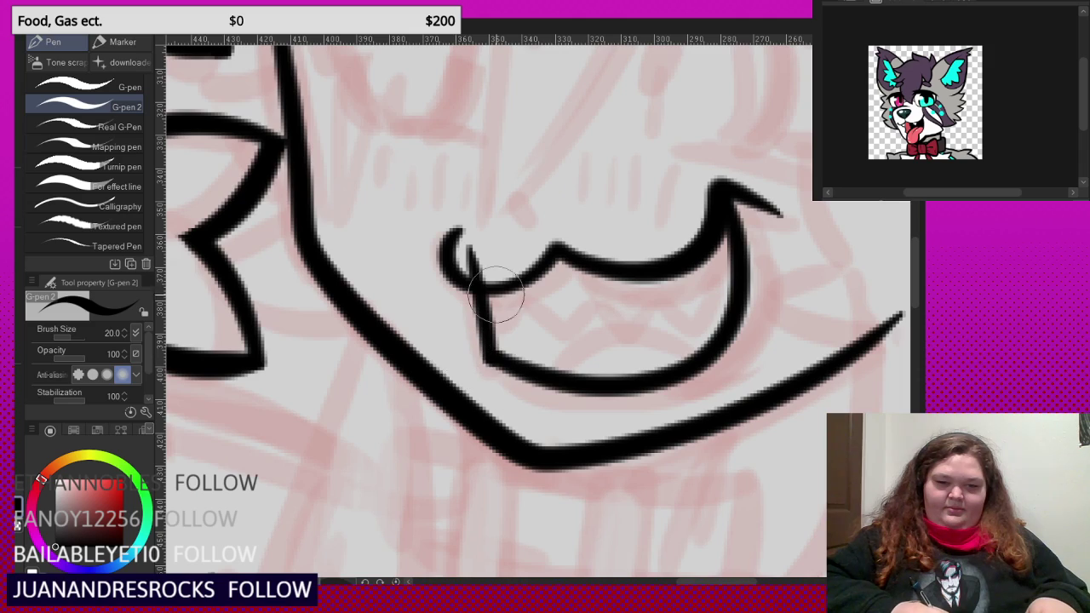
drag(481, 244, 489, 264)
scroll(597, 287, down, 6)
scroll(597, 291, down, 2)
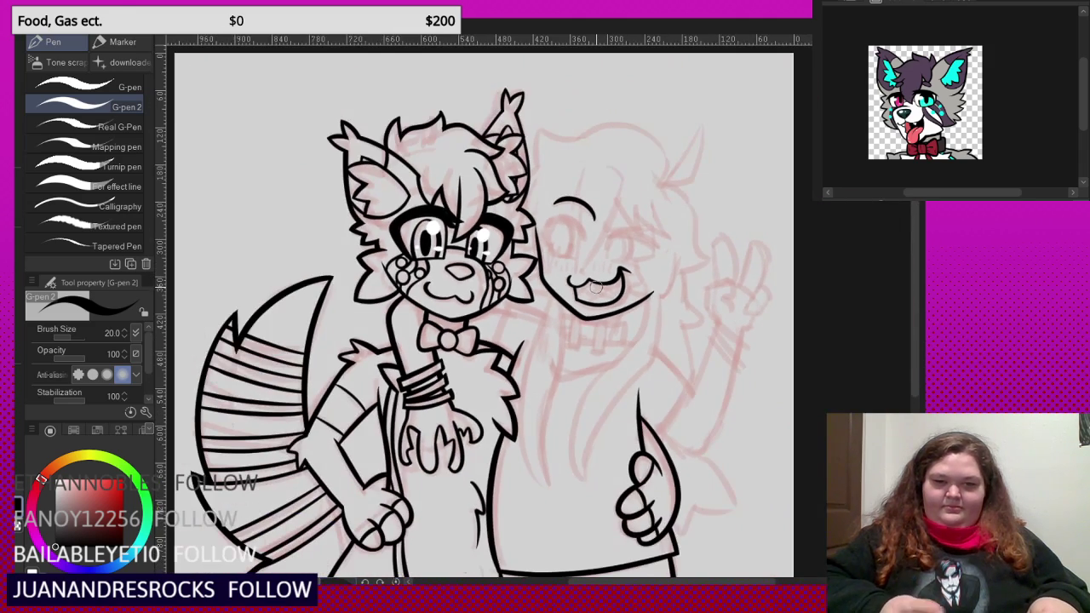
scroll(576, 215, down, 2)
scroll(576, 215, up, 1)
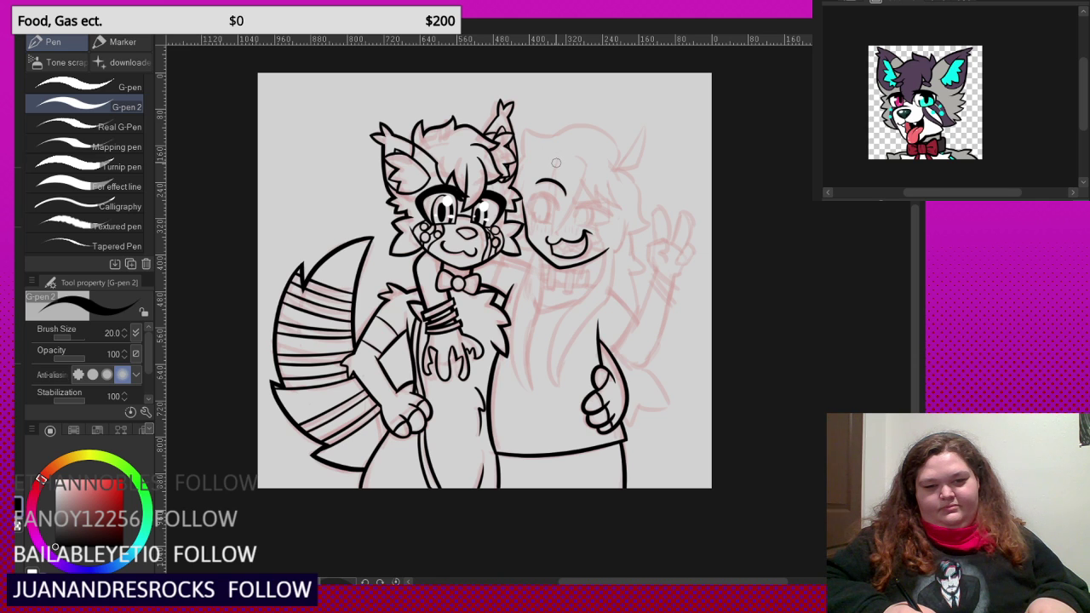
- Flip the canvas view back and ink a zigzag row of pointed teeth inside the mouth, erasing the overshoot at the first tooth's tip
key(h)
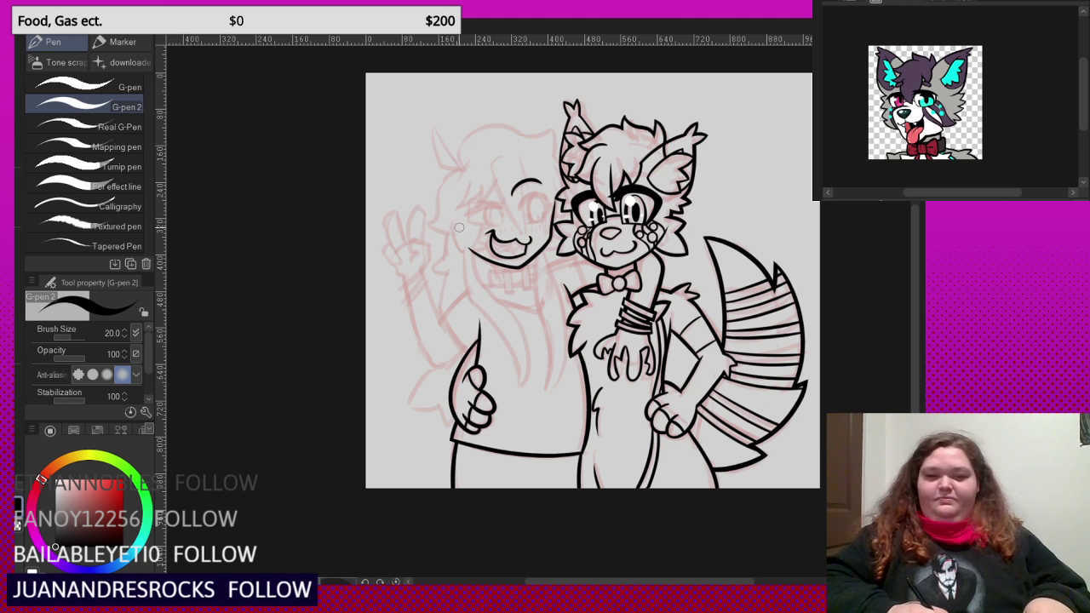
scroll(459, 228, up, 10)
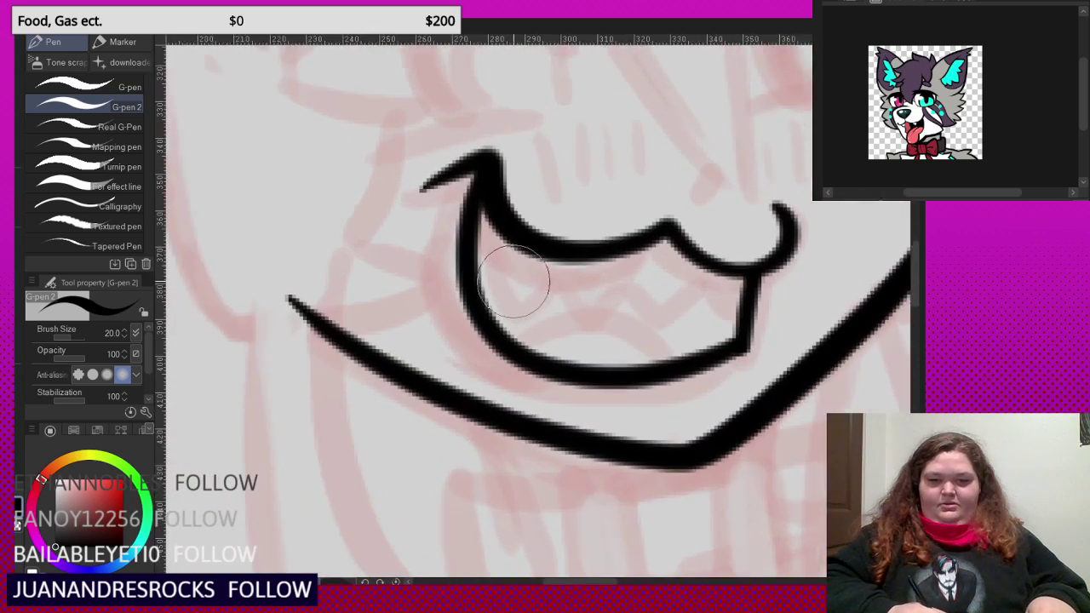
scroll(515, 281, up, 2)
mouse_move(474, 194)
mouse_down()
mouse_move(516, 263)
mouse_move(536, 287)
mouse_move(545, 281)
mouse_up()
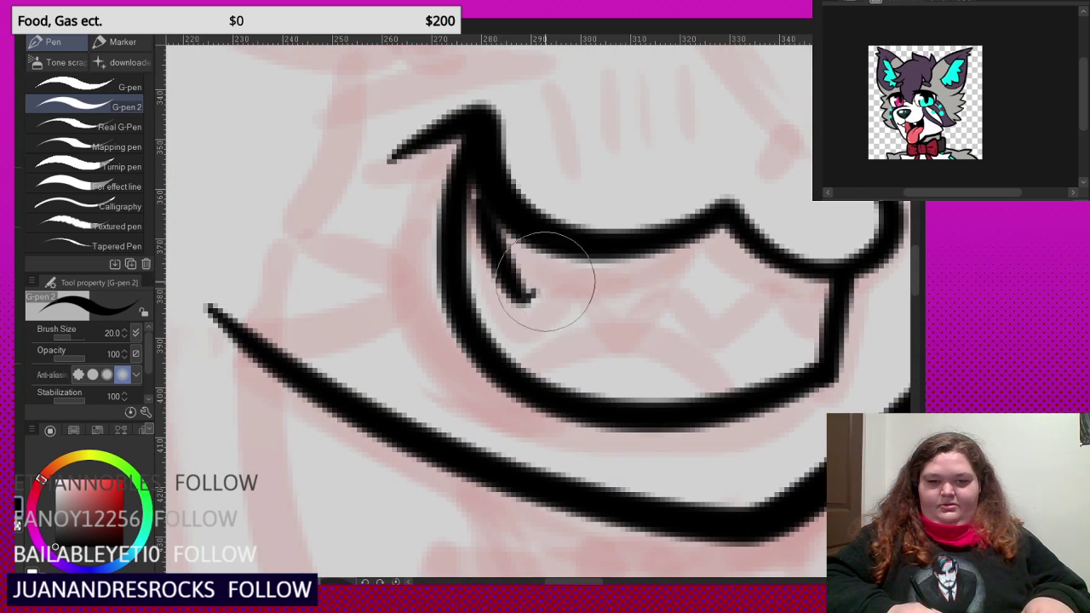
key(ctrl+z)
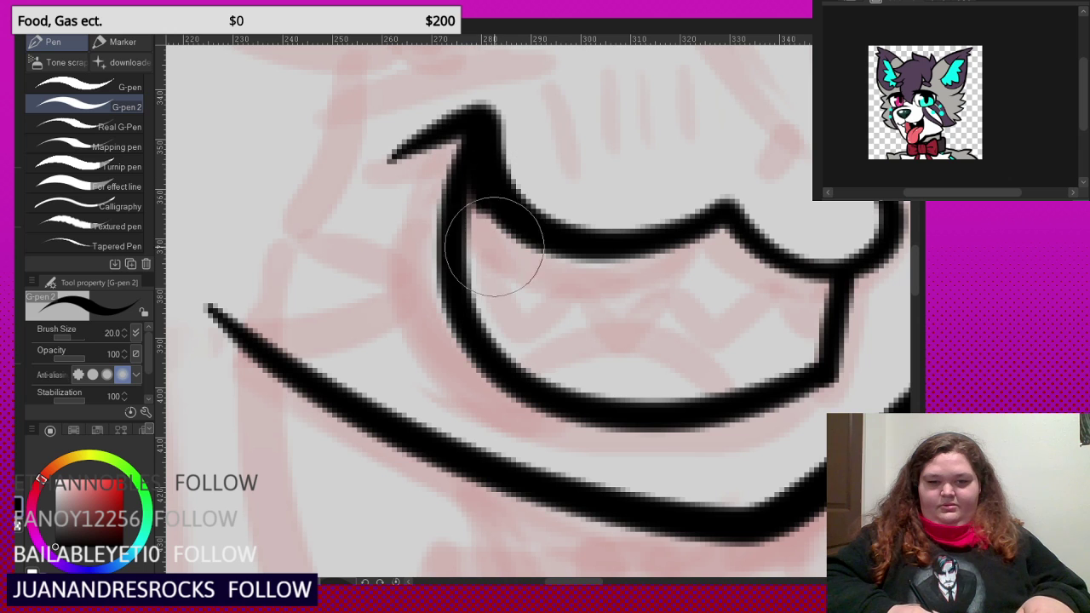
mouse_move(491, 211)
mouse_down()
mouse_move(531, 340)
mouse_move(502, 314)
mouse_move(602, 256)
mouse_move(592, 258)
mouse_move(649, 332)
mouse_move(643, 323)
mouse_move(704, 264)
mouse_move(690, 272)
mouse_move(746, 332)
mouse_move(743, 323)
mouse_move(792, 280)
mouse_move(781, 285)
mouse_move(825, 325)
mouse_move(800, 348)
mouse_up()
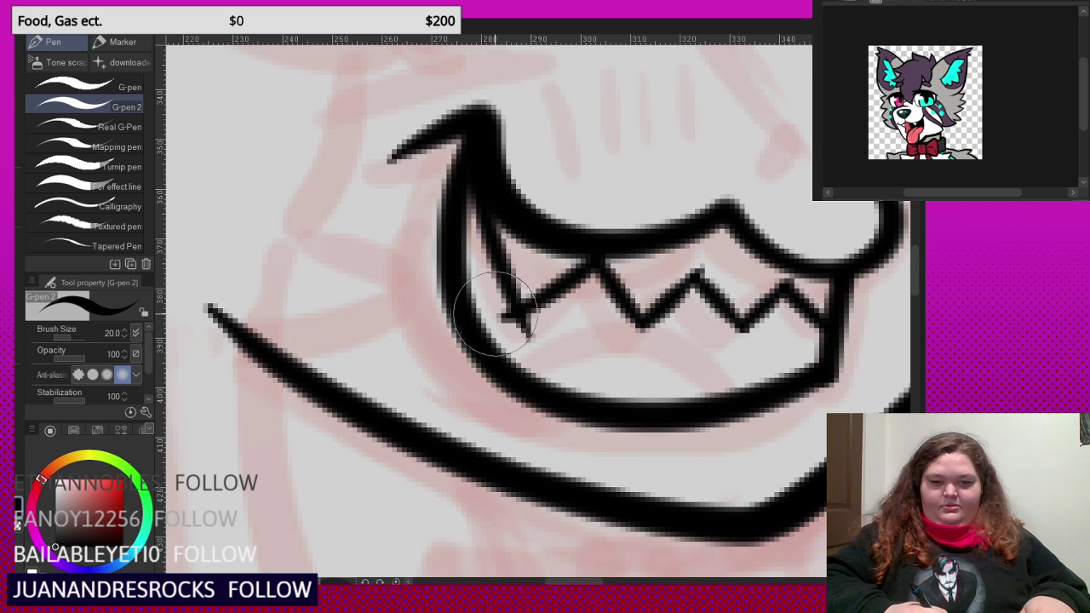
drag(500, 318, 545, 329)
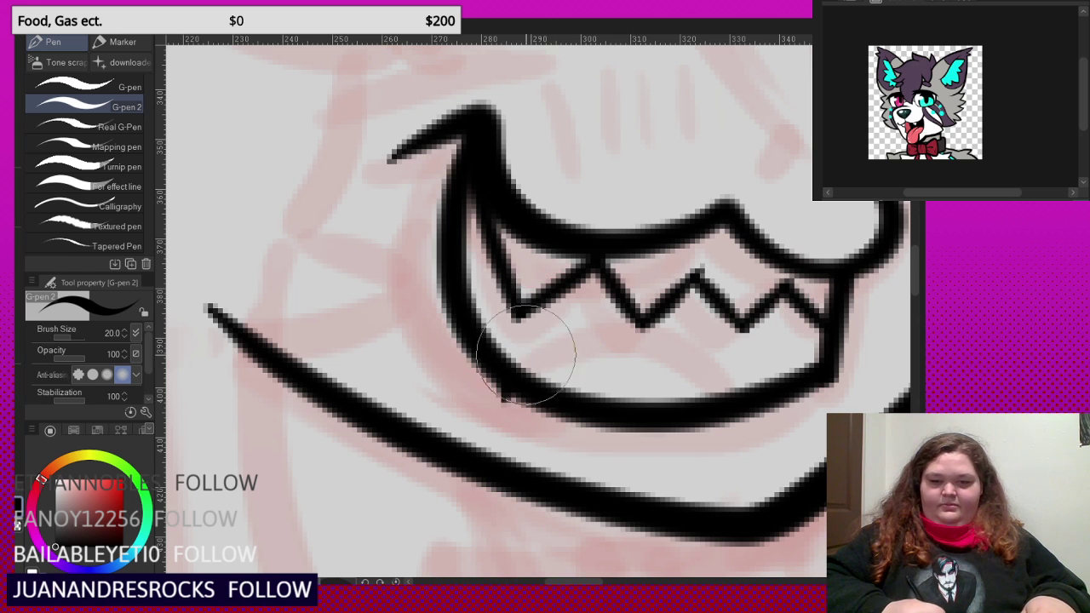
- Ink the tongue's arc along the mouth's lower edge and erase the end that overshoots the lower outline
mouse_move(509, 375)
mouse_down()
mouse_move(711, 363)
mouse_move(737, 439)
mouse_up()
scroll(729, 418, up, 1)
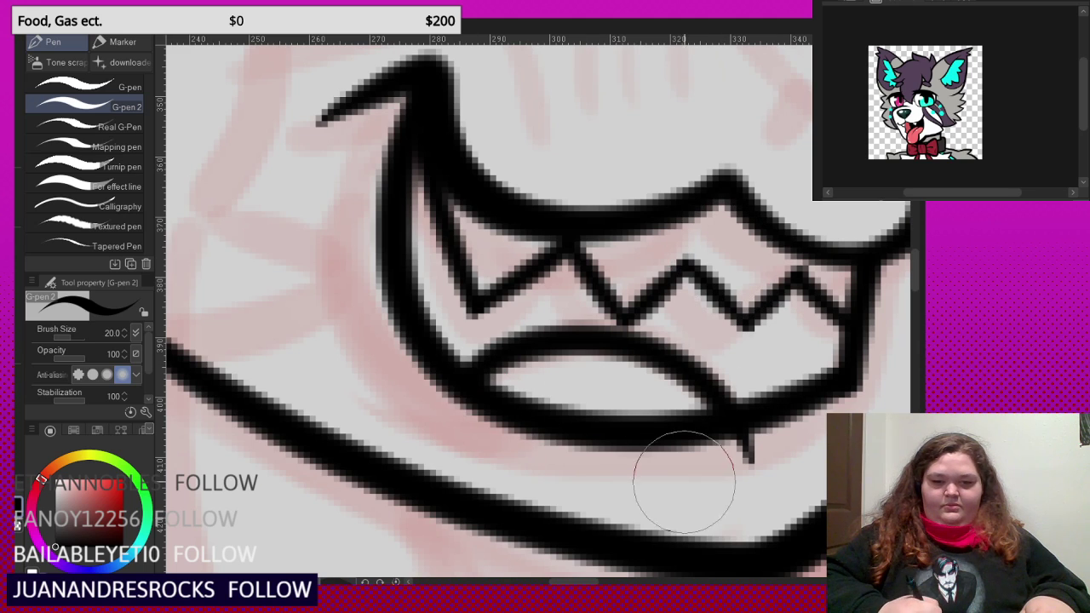
scroll(686, 418, down, 6)
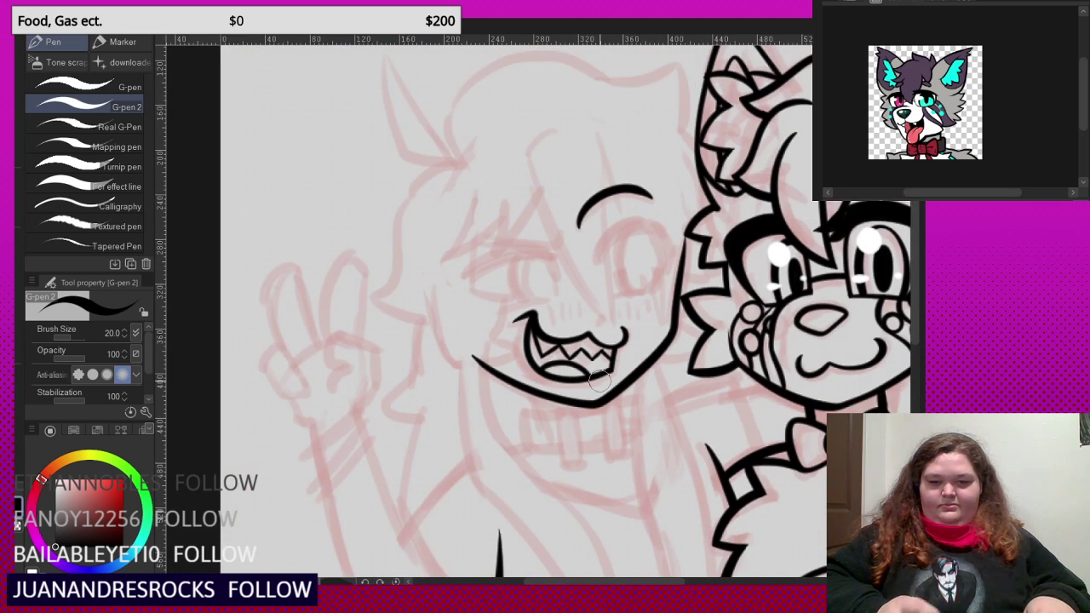
- Ink the eye nearest the fox with a short lower lid line, a thick arched upper lash line and a tall oval iris
scroll(572, 253, up, 4)
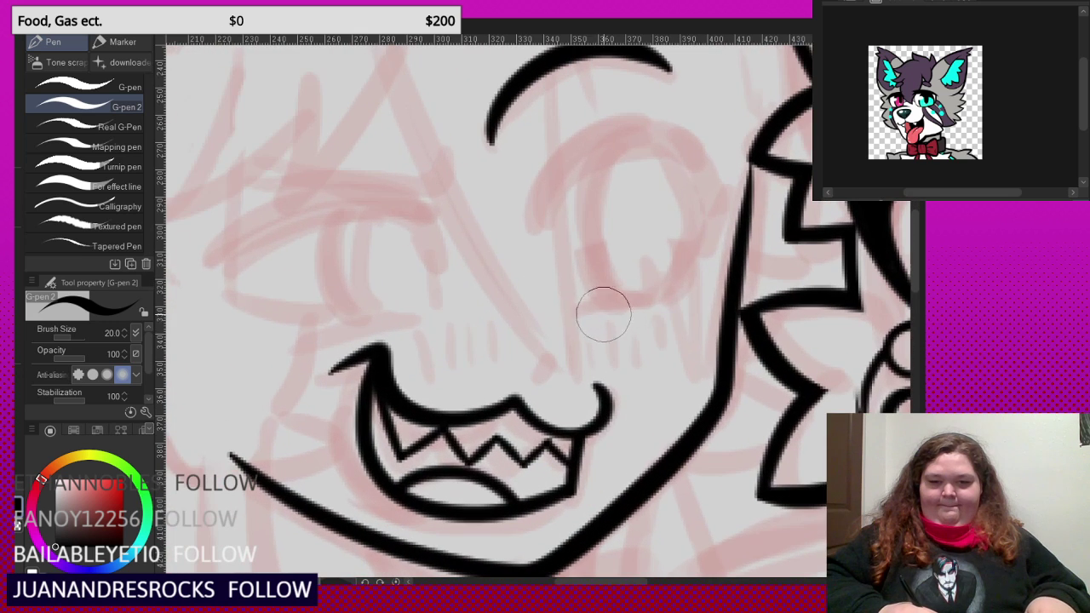
mouse_move(575, 317)
mouse_down()
mouse_move(666, 293)
mouse_move(722, 306)
mouse_up()
scroll(564, 166, up, 1)
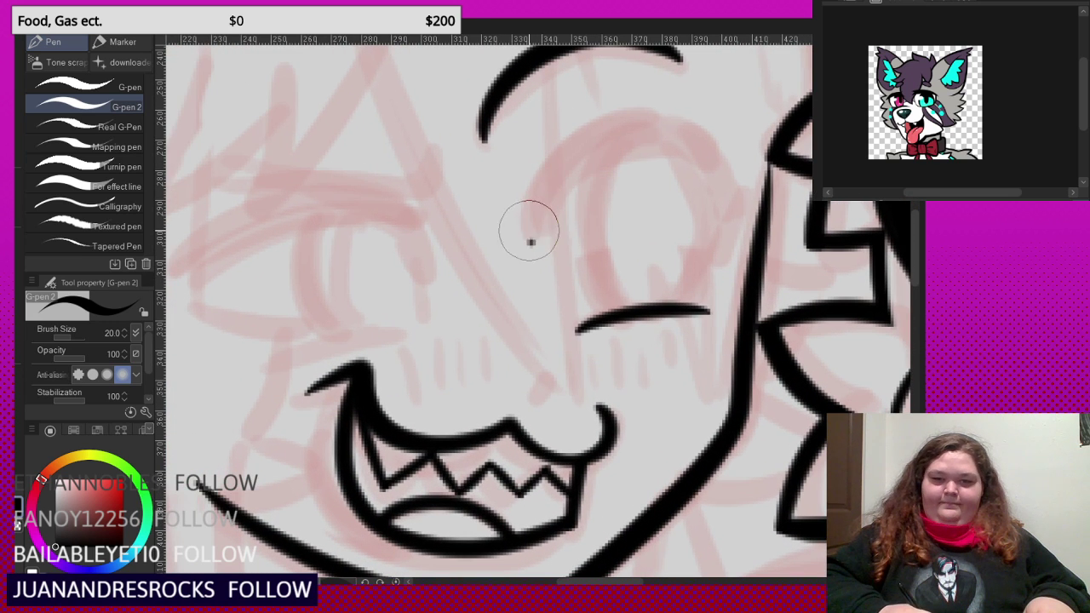
mouse_move(528, 227)
mouse_down()
mouse_move(590, 124)
mouse_move(686, 138)
mouse_move(727, 213)
mouse_move(691, 262)
mouse_up()
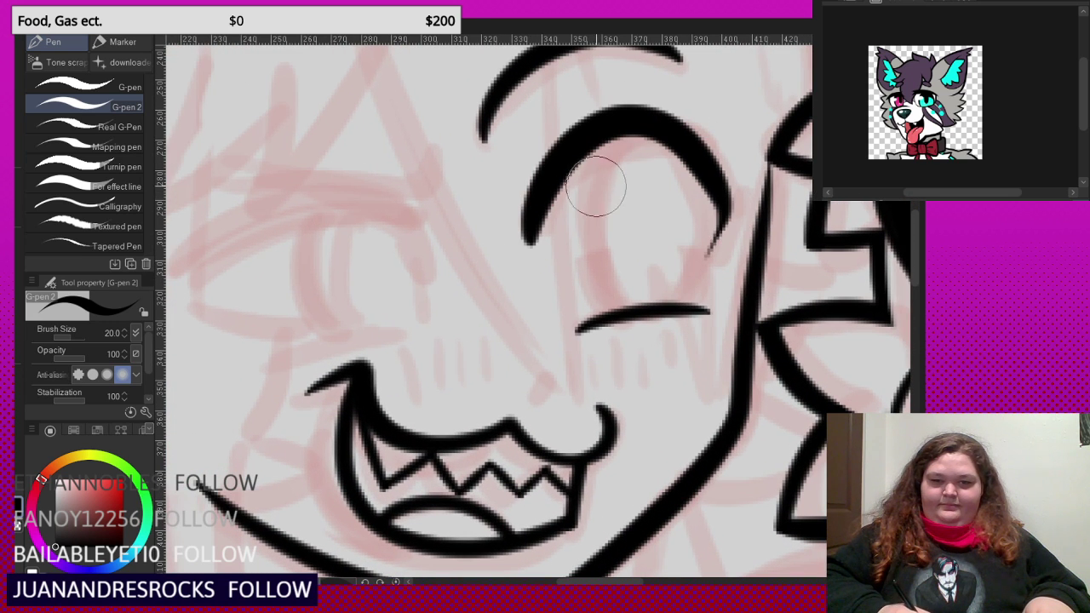
mouse_move(636, 128)
mouse_down()
mouse_move(593, 279)
mouse_move(617, 318)
mouse_move(653, 312)
mouse_move(689, 269)
mouse_move(688, 185)
mouse_move(674, 140)
mouse_move(647, 130)
mouse_up()
key(ctrl+z)
mouse_move(636, 311)
mouse_down()
mouse_move(591, 172)
mouse_move(631, 124)
mouse_move(677, 173)
mouse_move(693, 253)
mouse_move(685, 317)
mouse_up()
scroll(662, 228, down, 5)
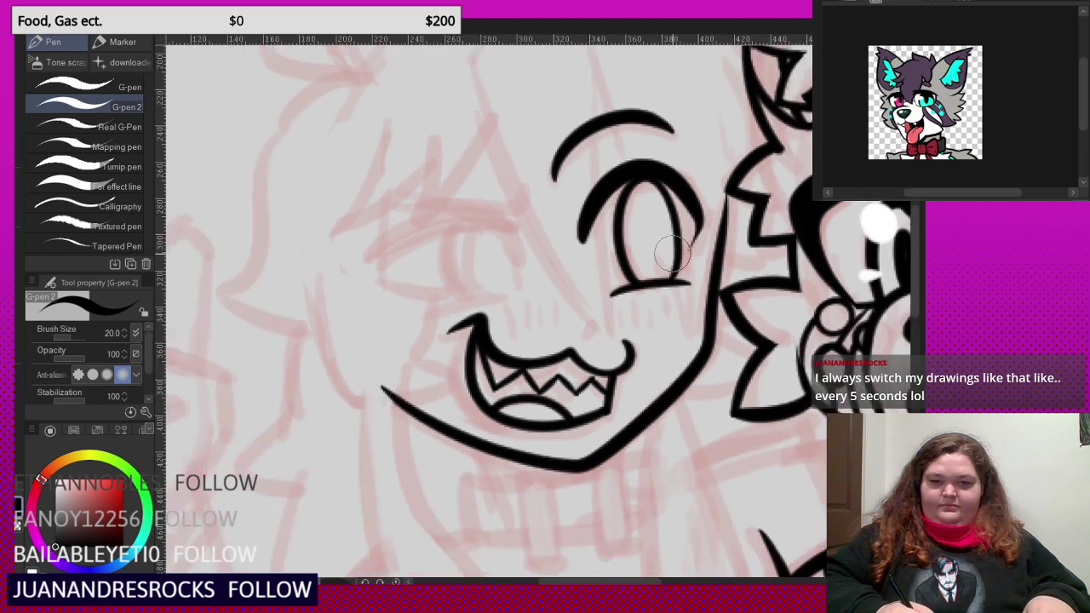
- Add pointed eyelash flicks at both ends of the upper lash line on the eye nearest the fox, cleaning up the inner tips
scroll(677, 204, up, 5)
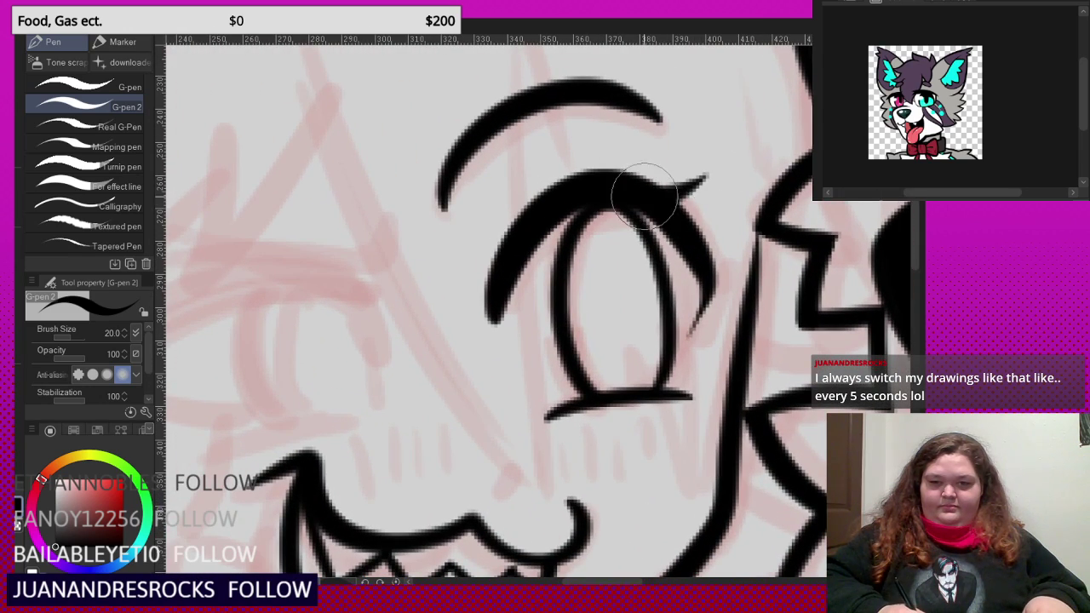
scroll(710, 213, down, 5)
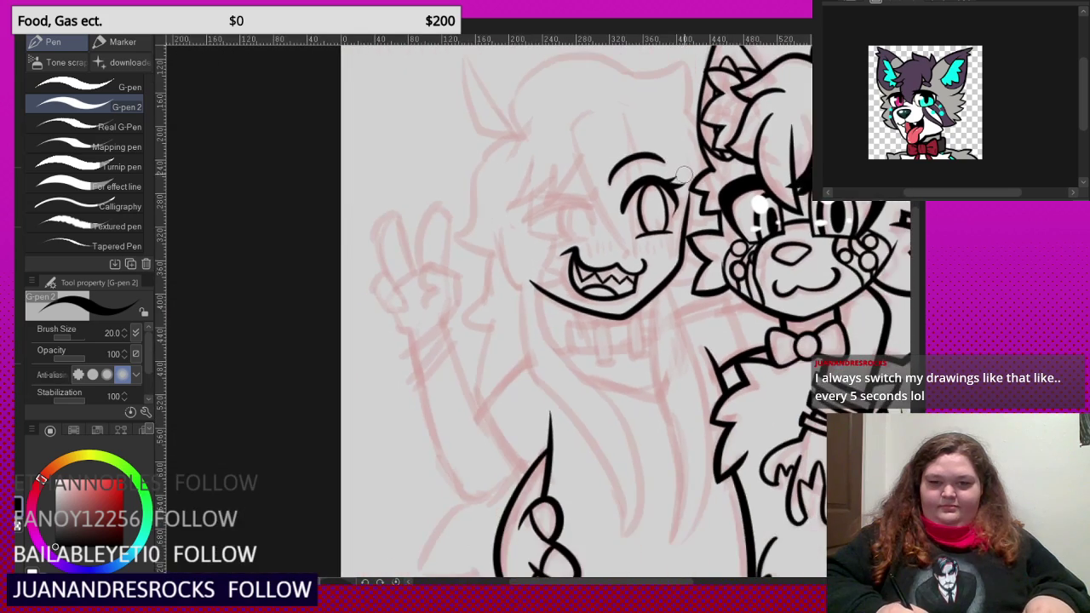
scroll(628, 175, up, 6)
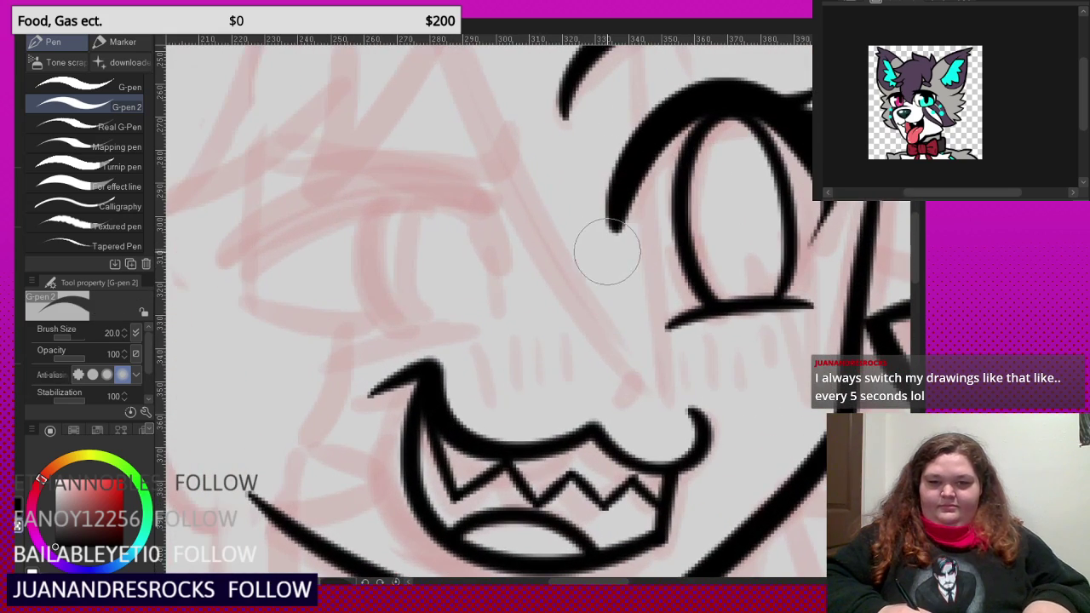
scroll(627, 182, up, 3)
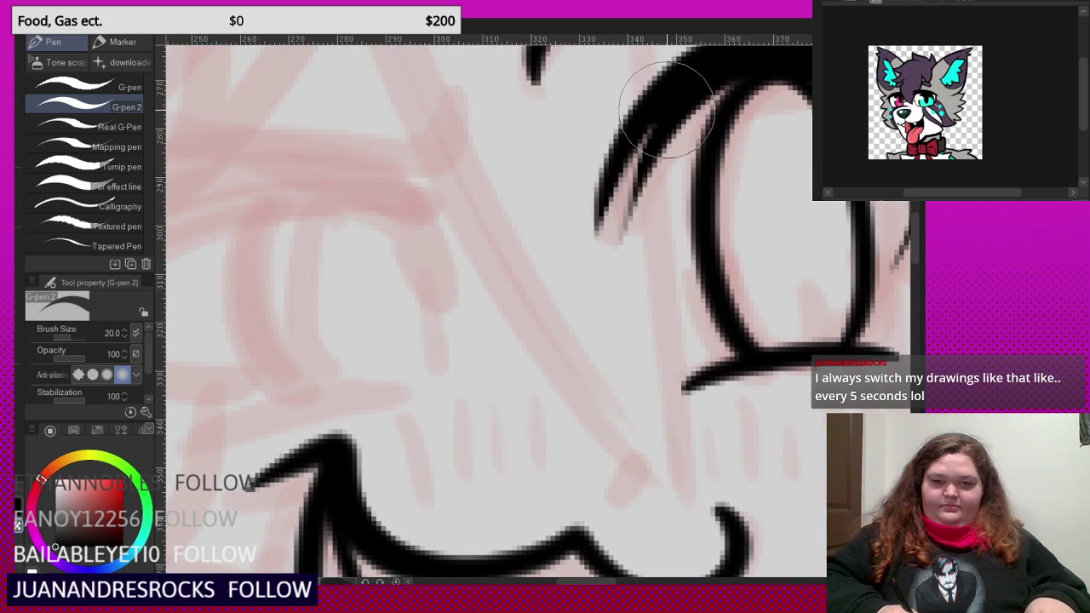
key(x)
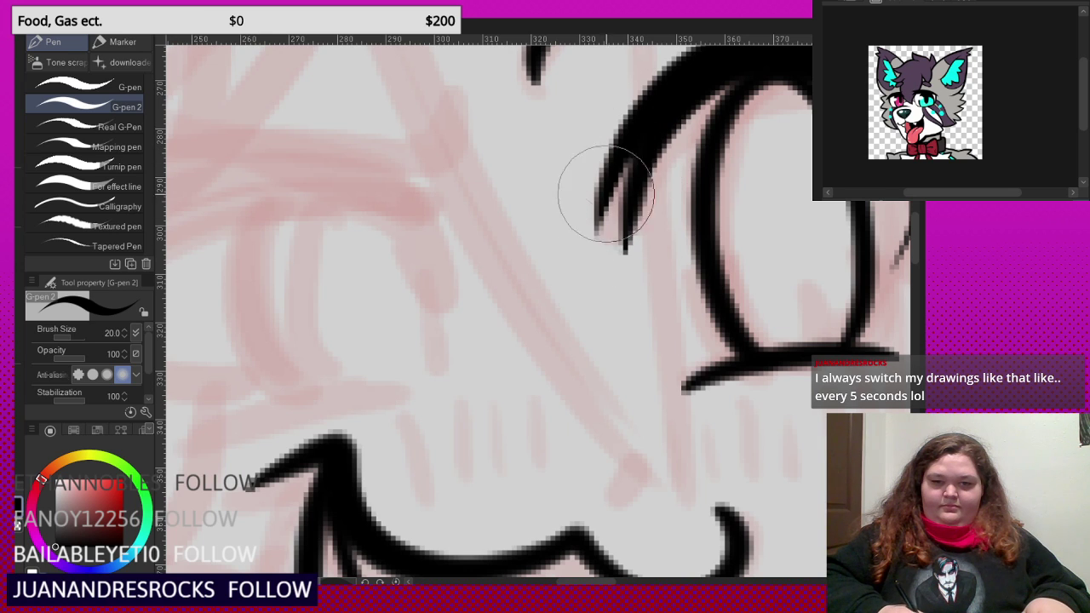
scroll(548, 165, down, 6)
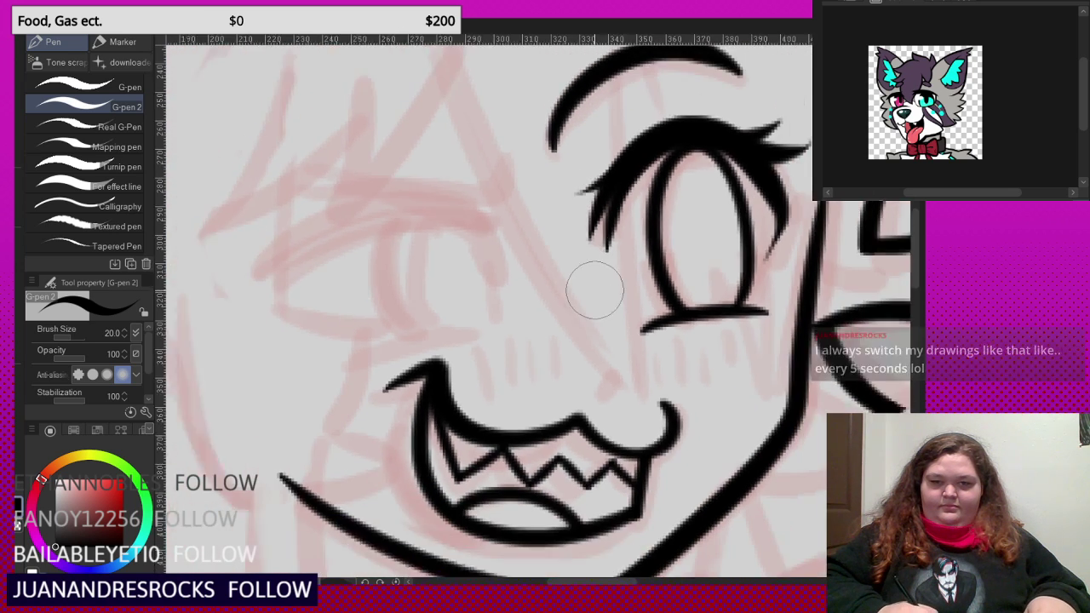
scroll(648, 144, up, 1)
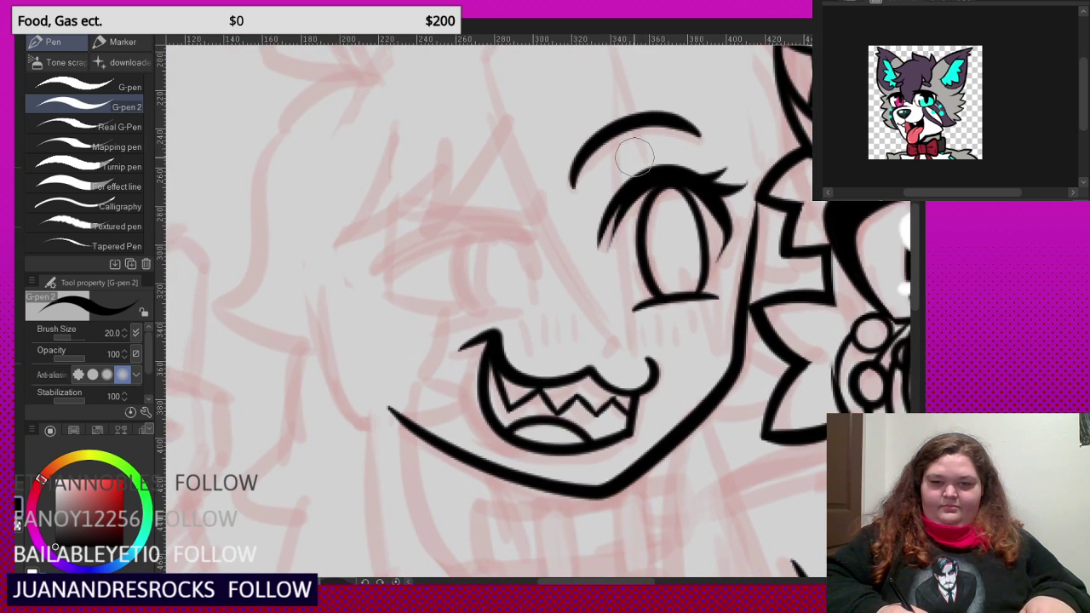
- Erase the stray outer lash strokes on the eye nearest the fox and redraw that corner as a clean two-pointed tip
scroll(635, 156, up, 4)
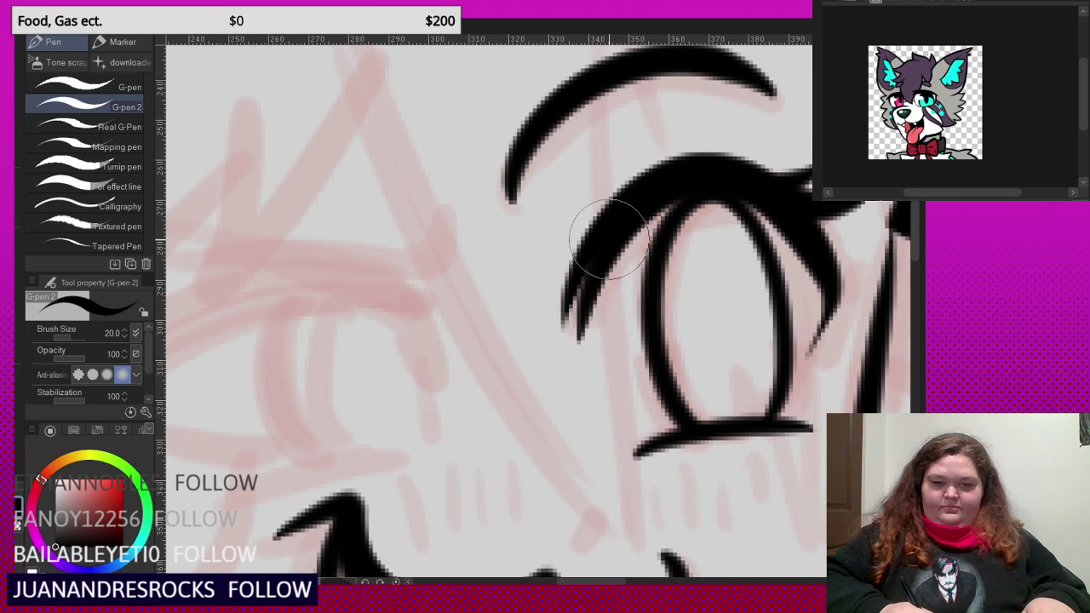
key(c)
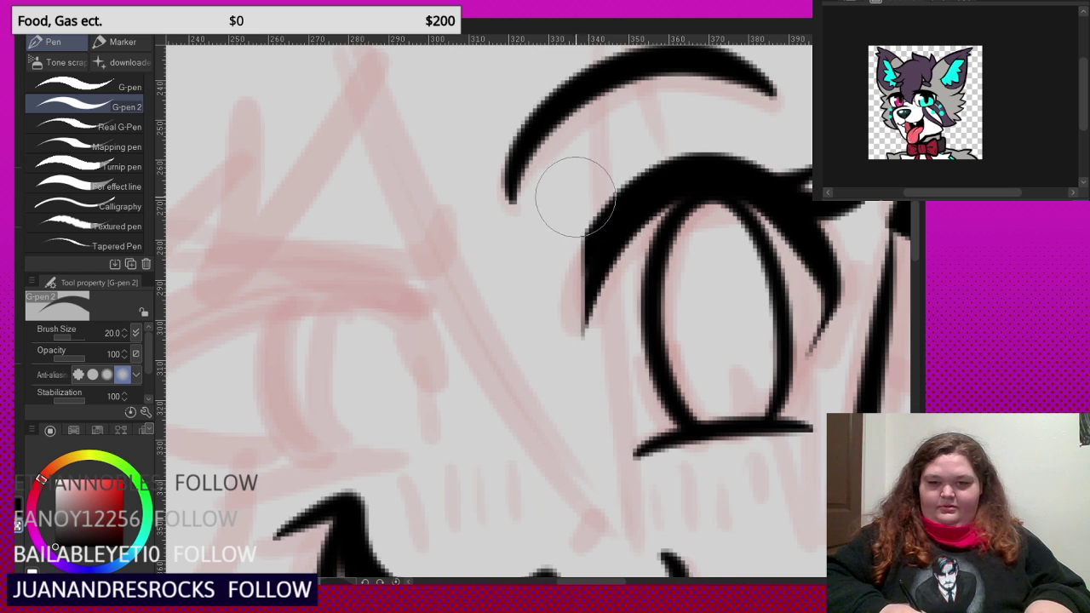
key(c)
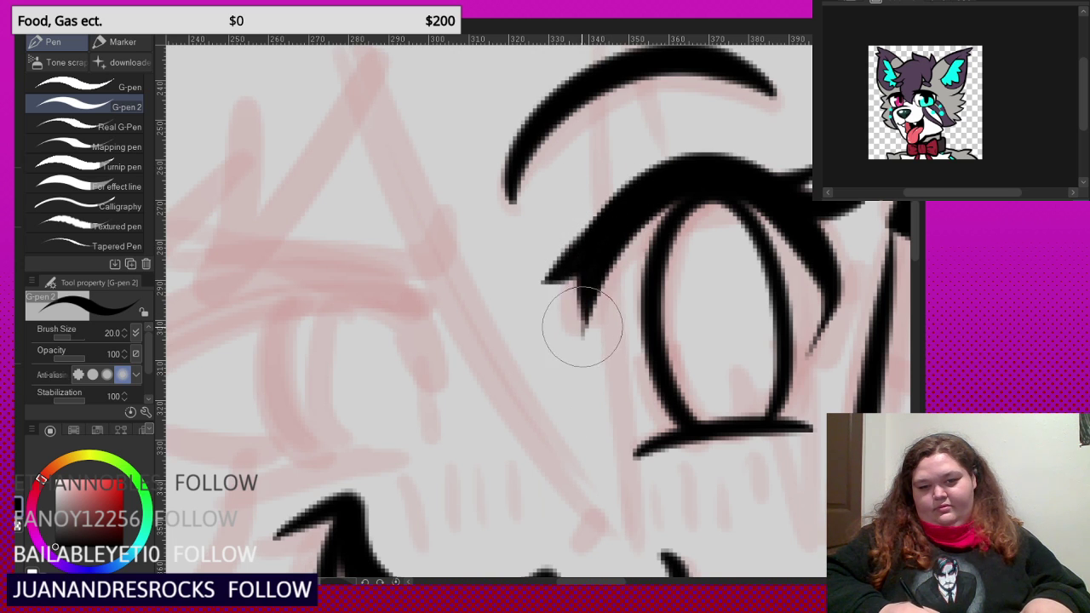
scroll(596, 219, down, 5)
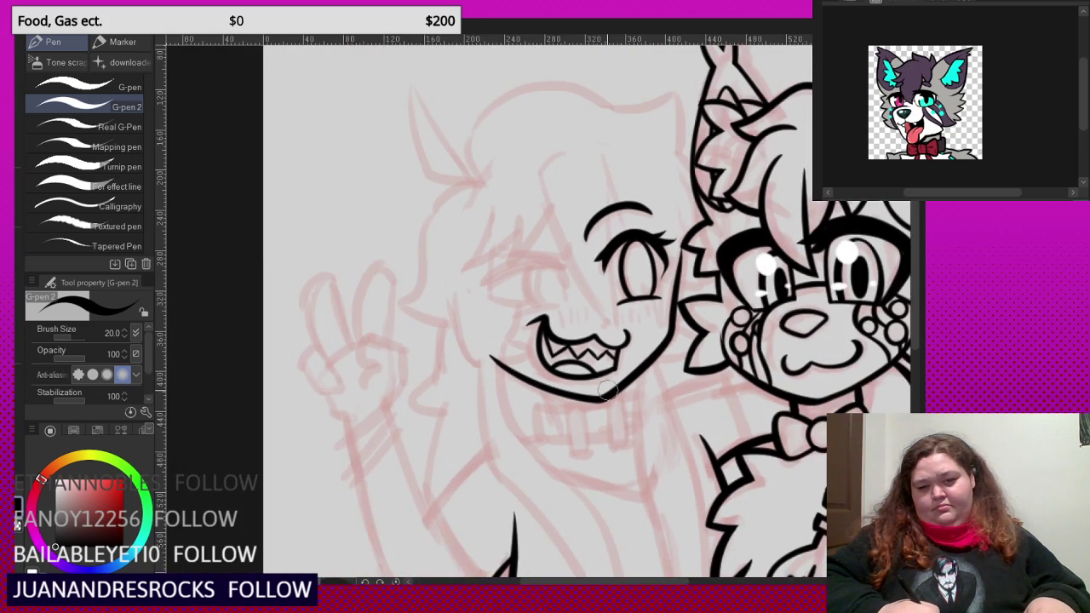
scroll(606, 271, up, 5)
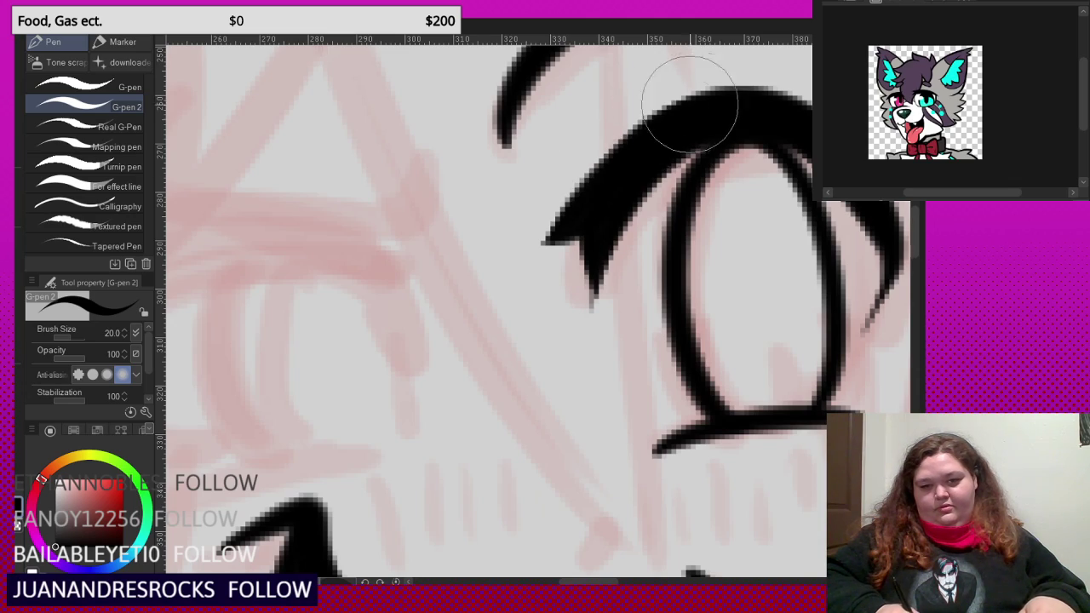
scroll(626, 132, down, 7)
scroll(654, 338, up, 6)
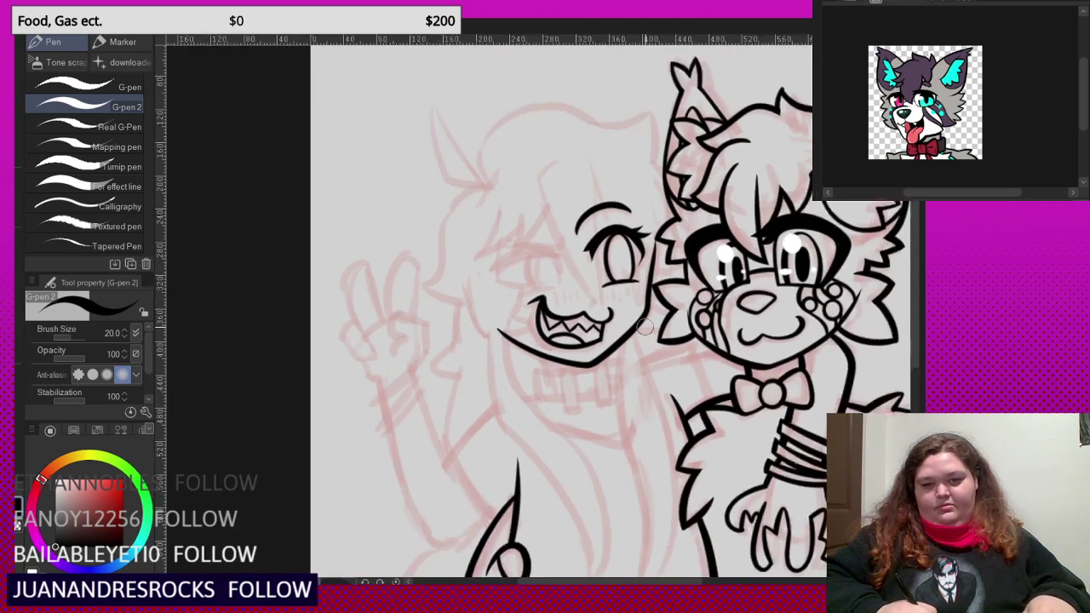
scroll(555, 288, up, 1)
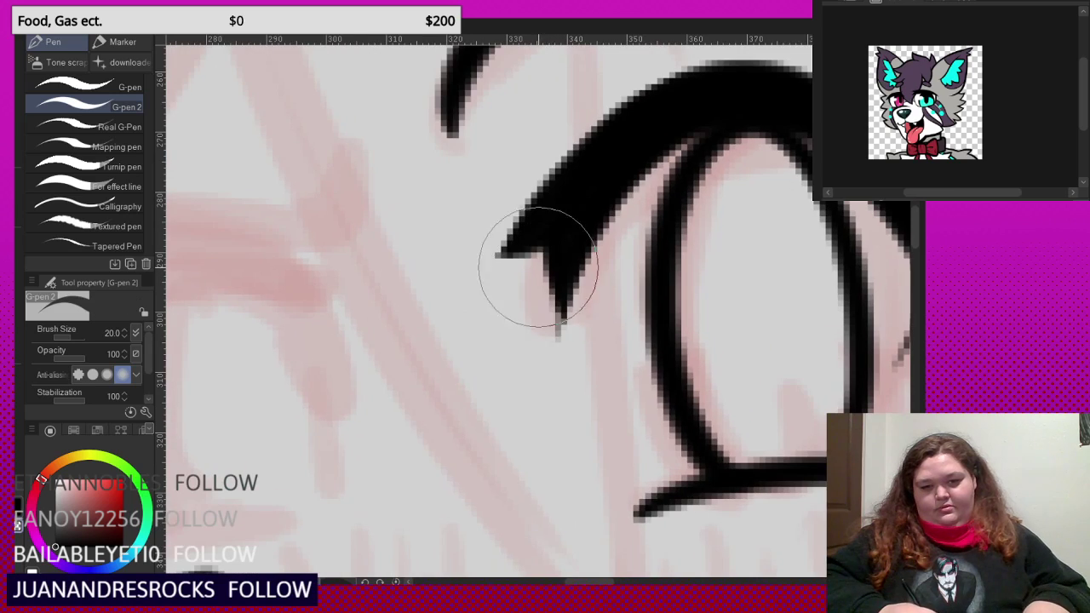
scroll(571, 239, down, 6)
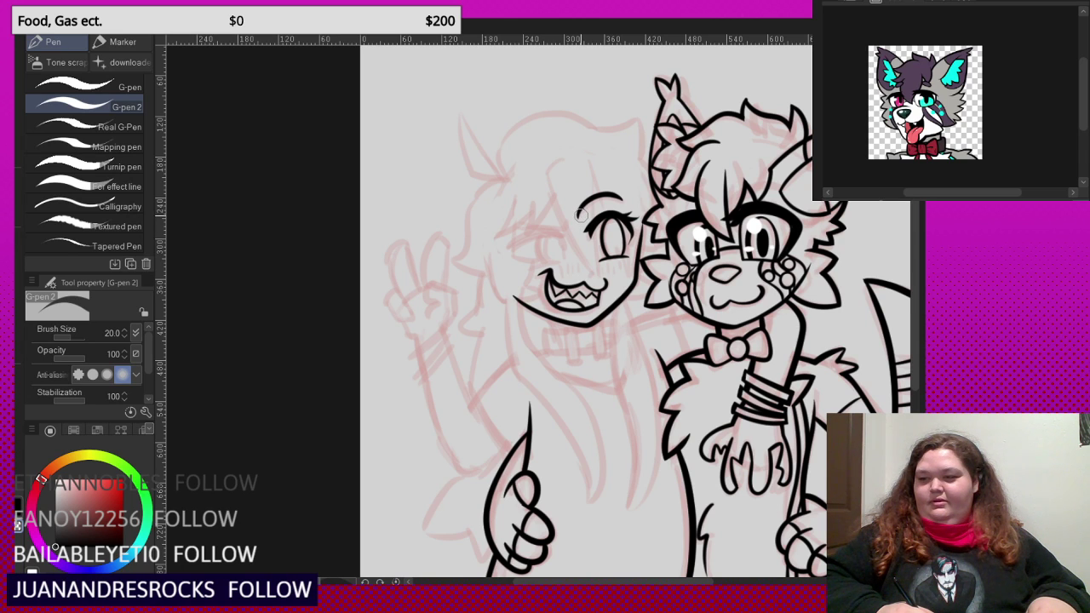
- Ink a thick arched upper lash line on the eye farther from the fox, thickening it above the first stroke
scroll(580, 213, down, 3)
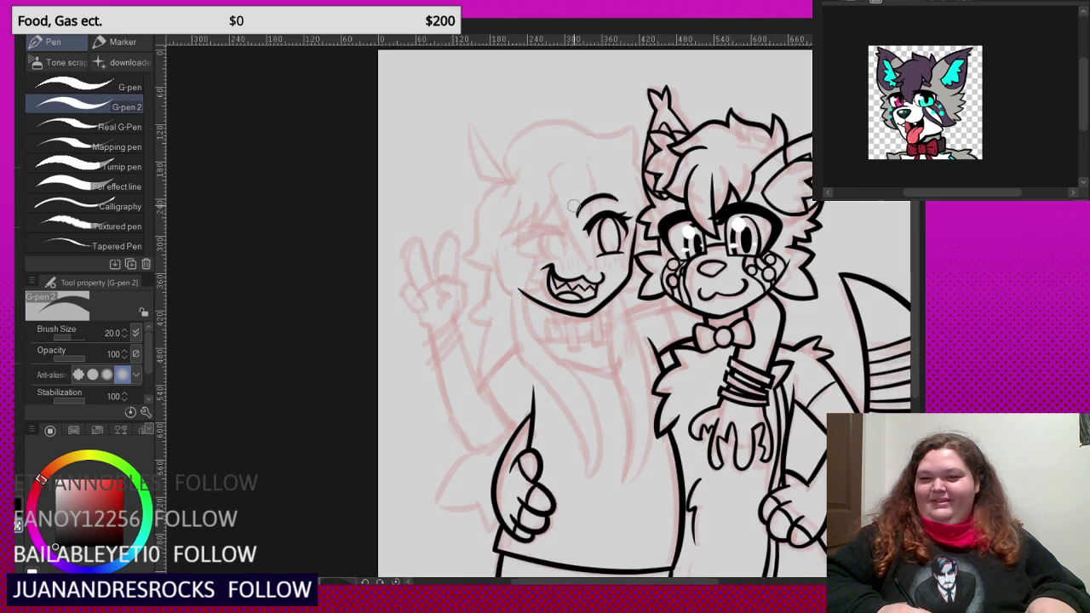
scroll(561, 196, up, 4)
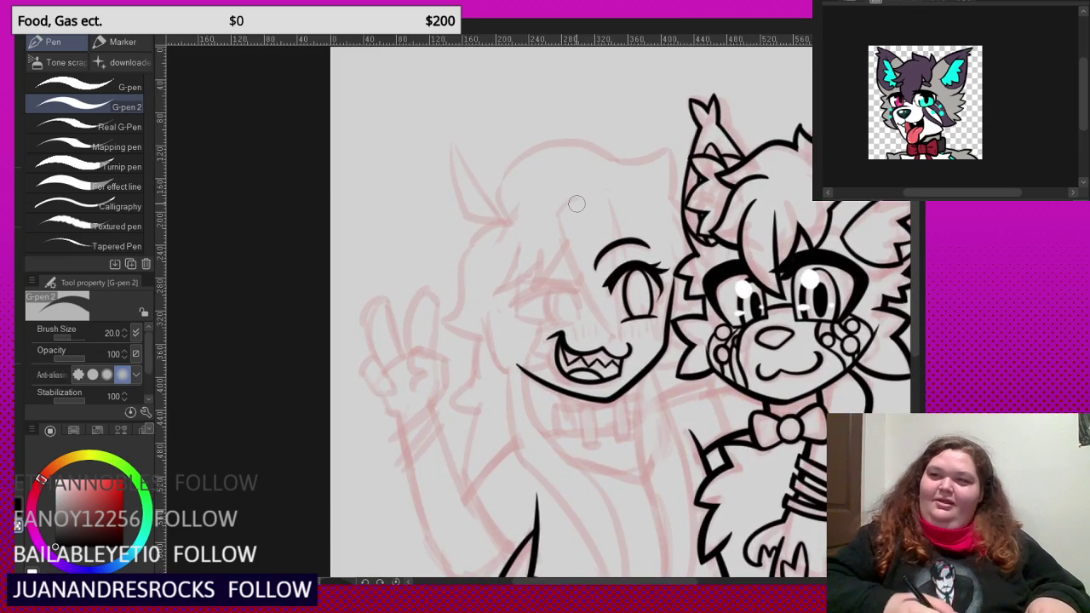
scroll(577, 203, up, 4)
scroll(496, 236, down, 2)
scroll(527, 260, up, 1)
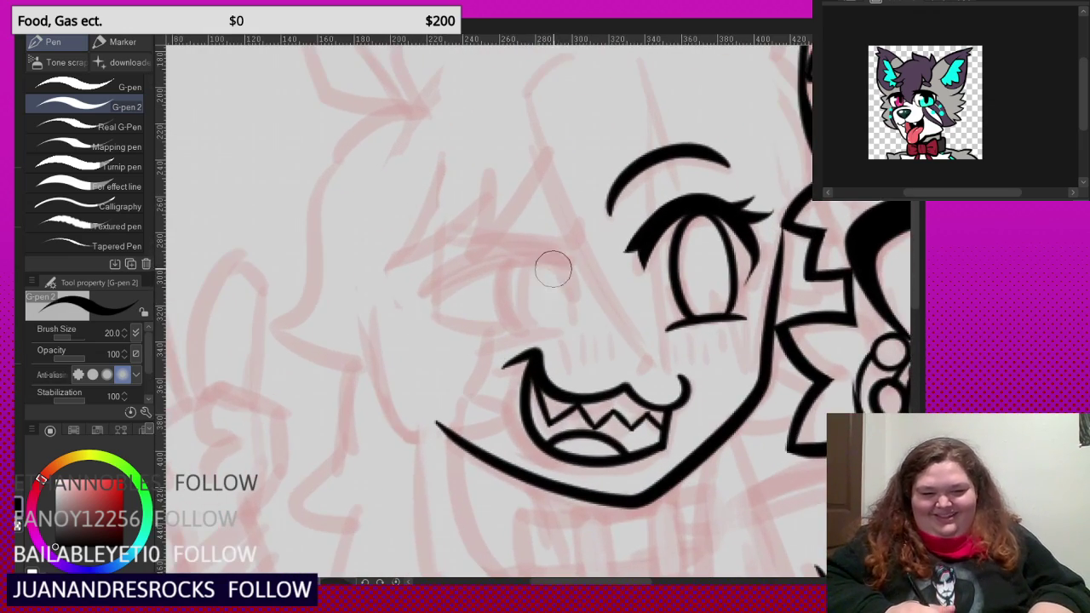
scroll(480, 192, up, 2)
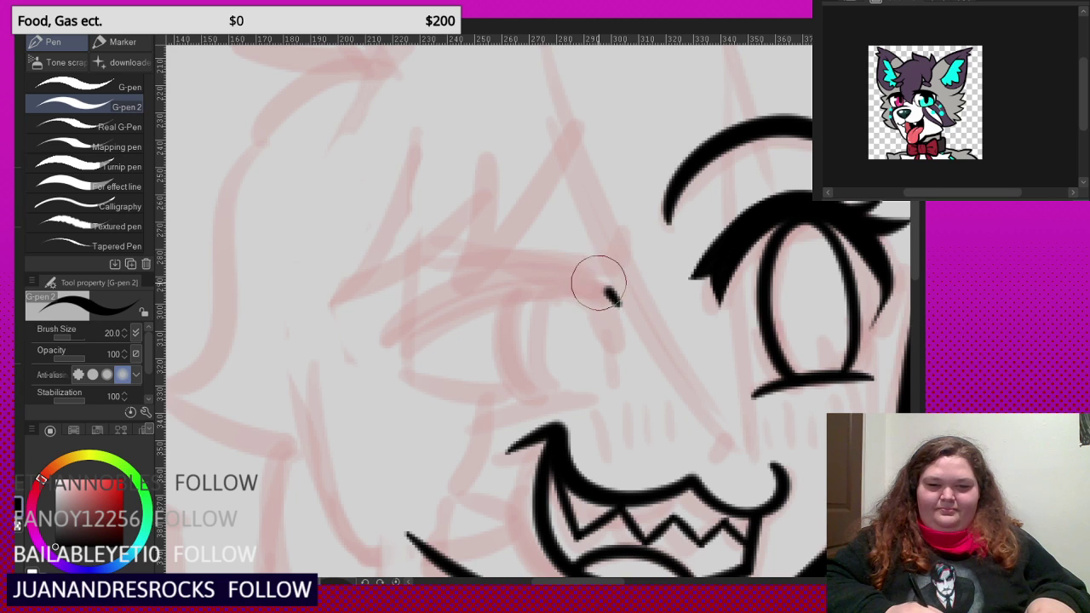
mouse_move(599, 282)
mouse_down()
mouse_move(527, 275)
mouse_move(407, 299)
mouse_up()
key(ctrl+z)
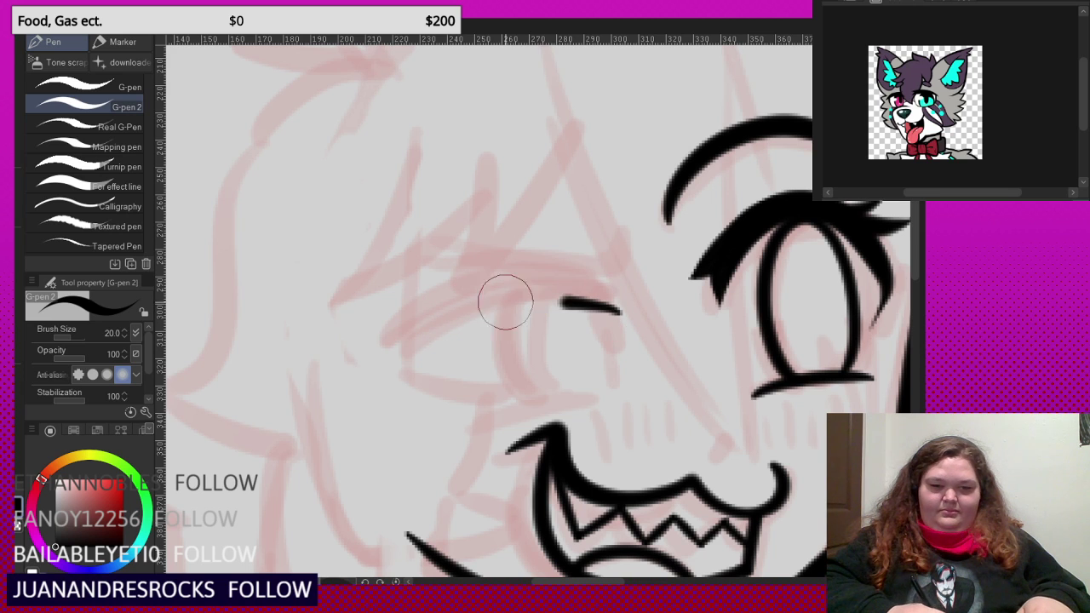
mouse_move(505, 303)
mouse_down()
mouse_move(425, 328)
mouse_move(384, 365)
mouse_up()
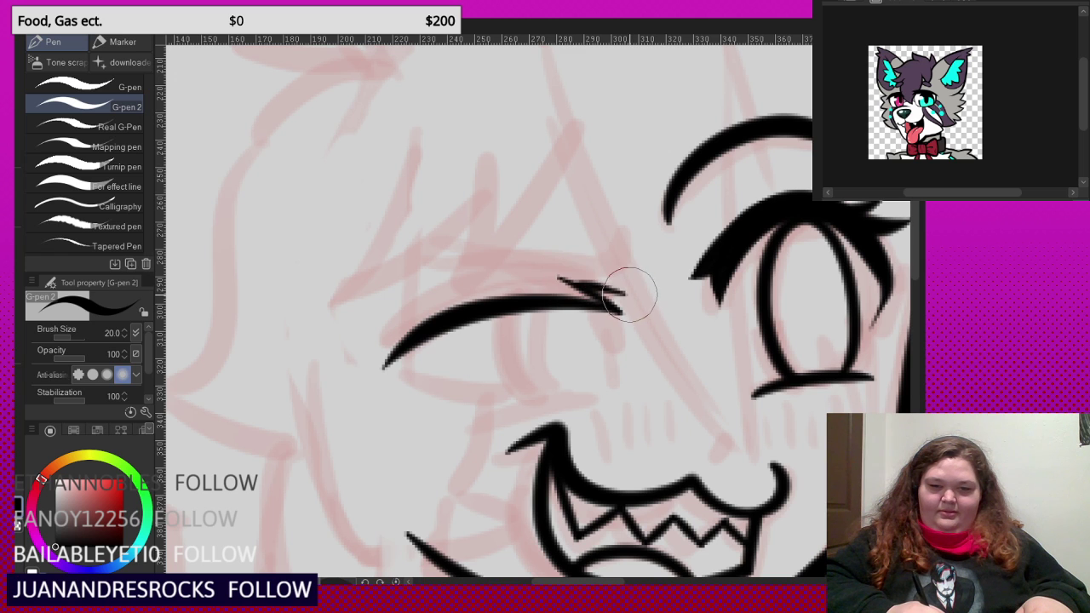
mouse_move(470, 285)
mouse_down()
mouse_move(411, 325)
mouse_move(382, 365)
mouse_up()
- Fill and trim the forked inner tips of the lash line on the eye farther from the fox
scroll(486, 297, up, 2)
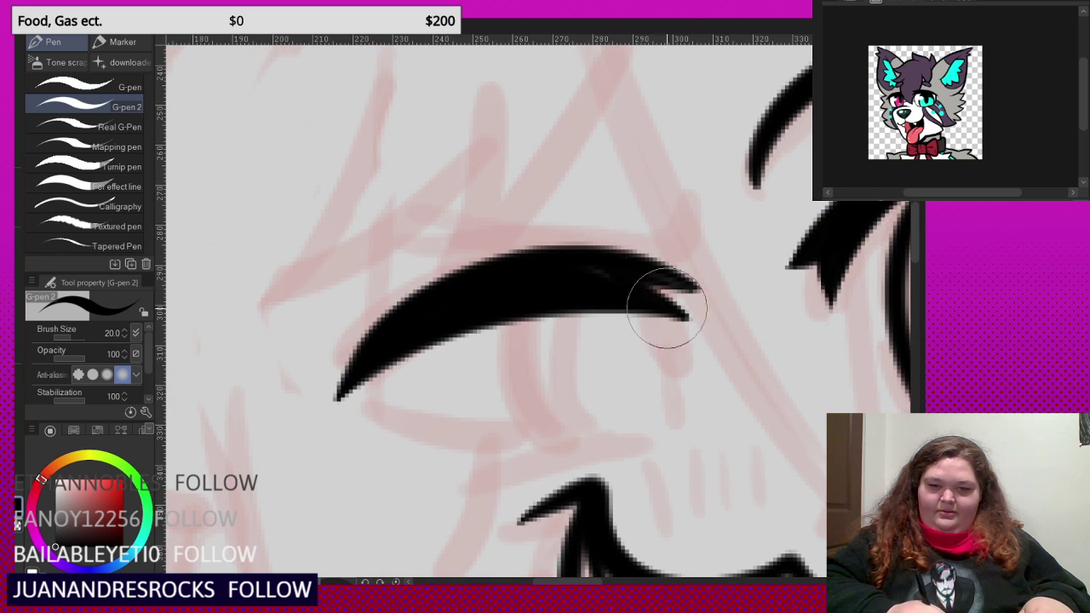
scroll(662, 302, up, 2)
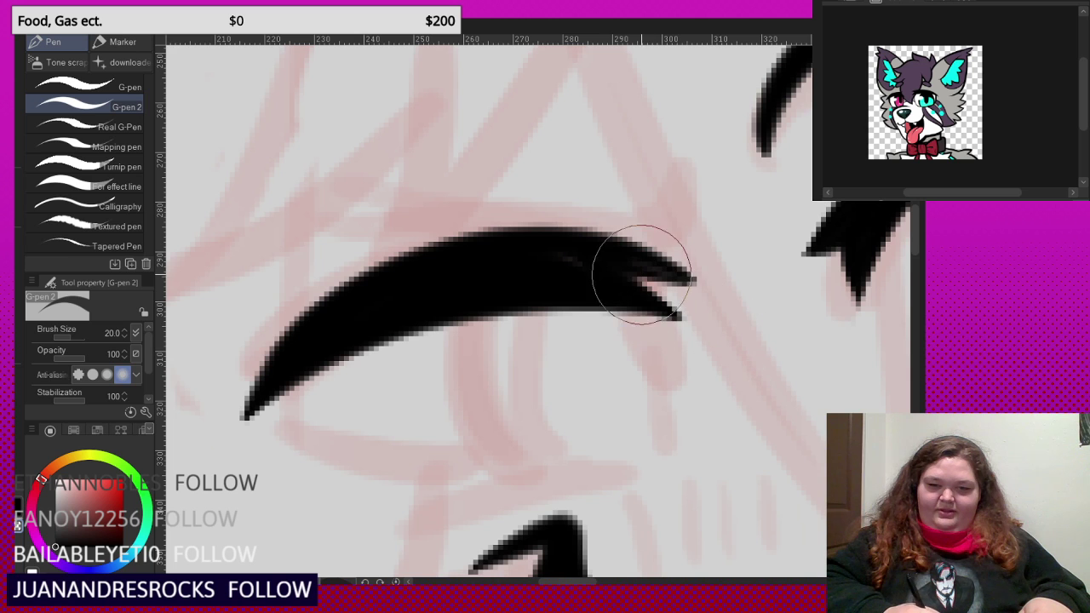
drag(642, 275, 710, 292)
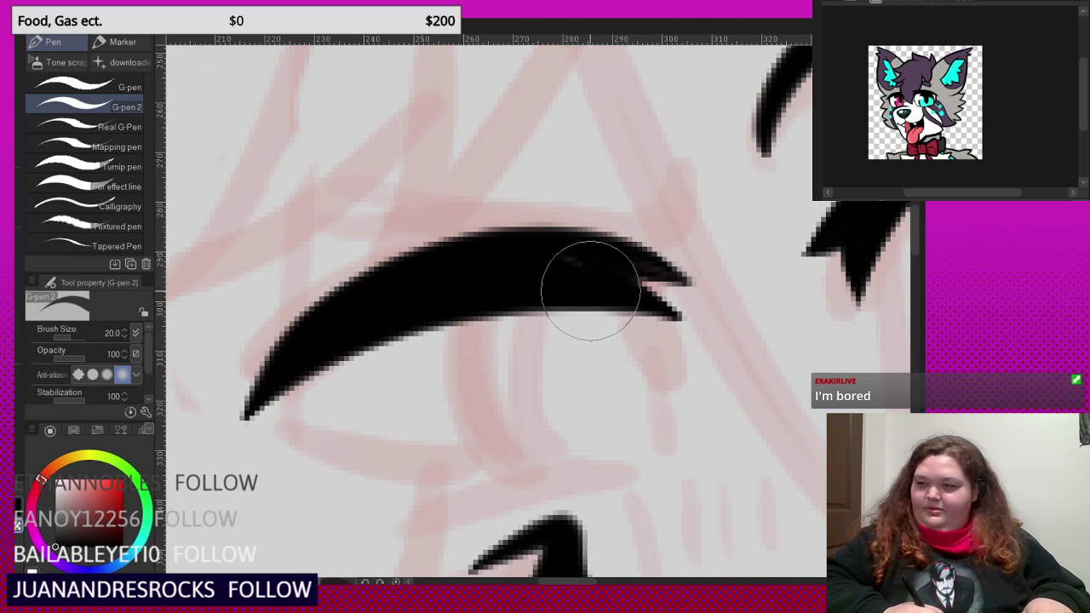
scroll(590, 289, down, 5)
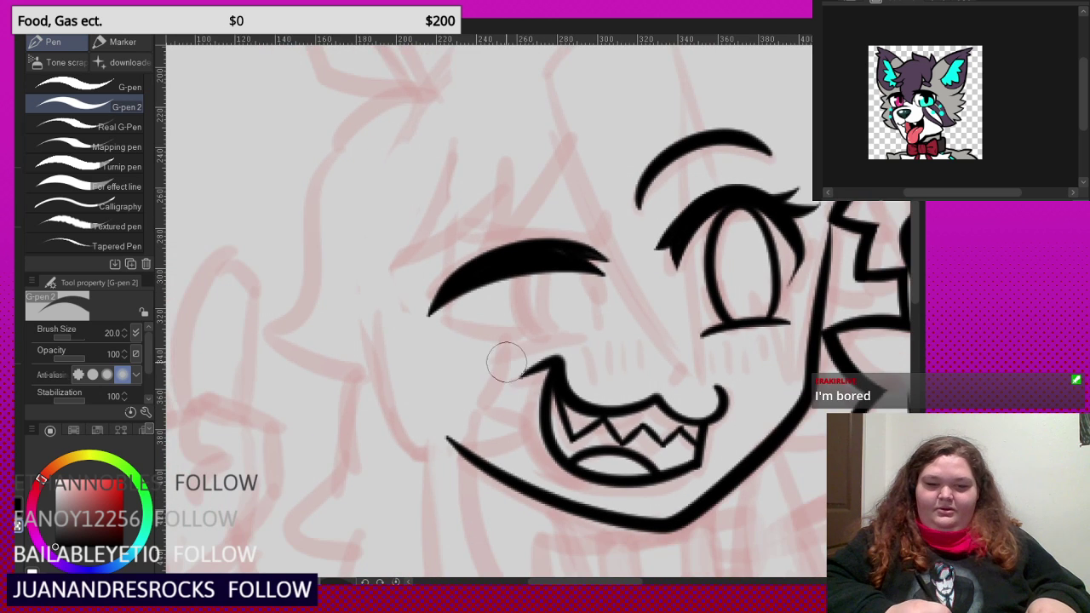
- Ink a short, gently arched lower lid line beneath the eye farther from the fox
scroll(506, 362, up, 5)
drag(474, 359, 703, 350)
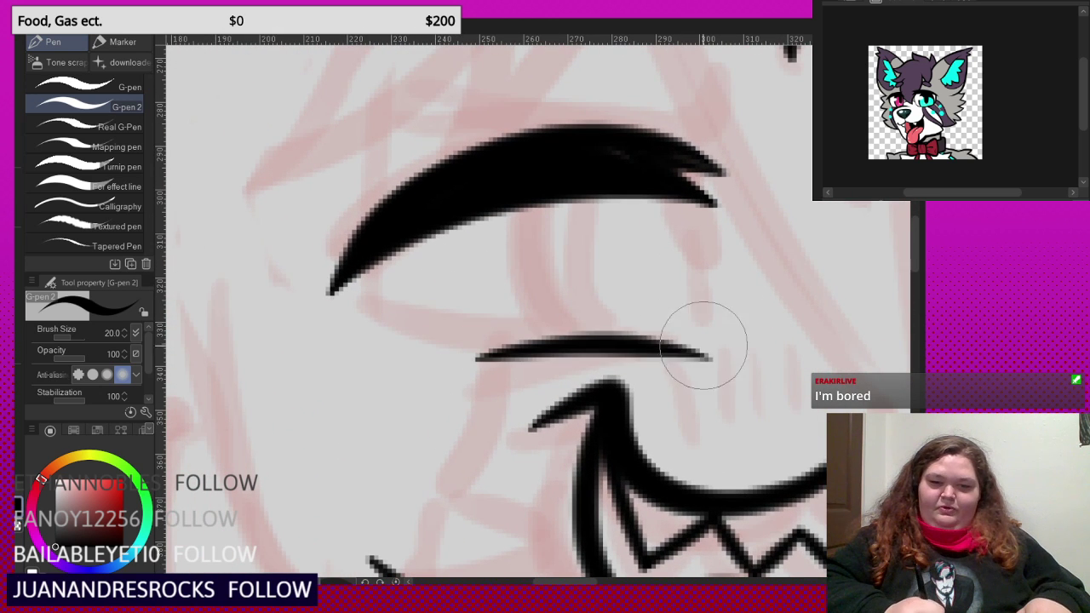
key(ctrl+z)
mouse_move(473, 372)
mouse_down()
mouse_move(556, 344)
mouse_move(690, 344)
mouse_up()
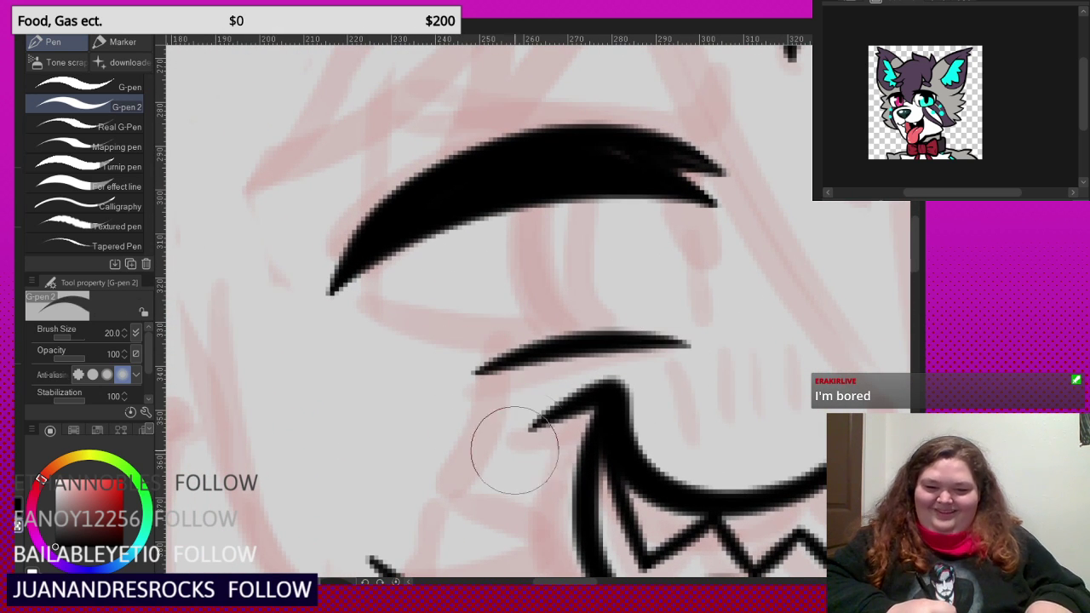
- Erase the peaked mouth corner below the half-lidded eye and redraw it as a lower, rounded cheek curve
key(ctrl+z)
mouse_move(628, 385)
mouse_down()
mouse_move(532, 431)
mouse_move(657, 382)
mouse_move(510, 432)
mouse_move(621, 393)
mouse_move(532, 436)
mouse_move(618, 402)
mouse_move(650, 409)
mouse_up()
key(ctrl+z)
key(ctrl+z)
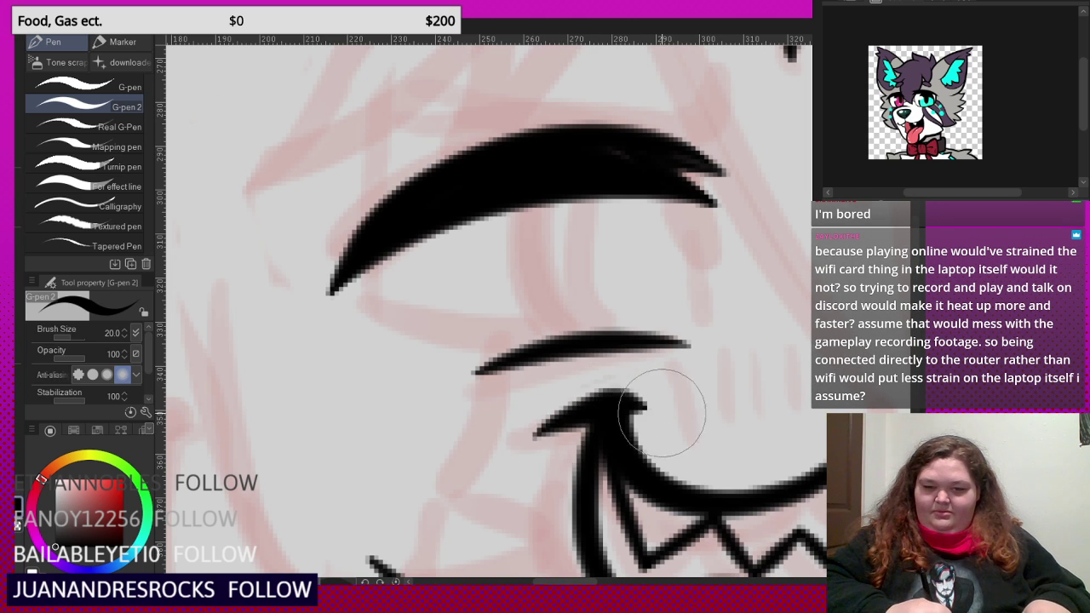
scroll(661, 414, down, 4)
scroll(522, 381, down, 3)
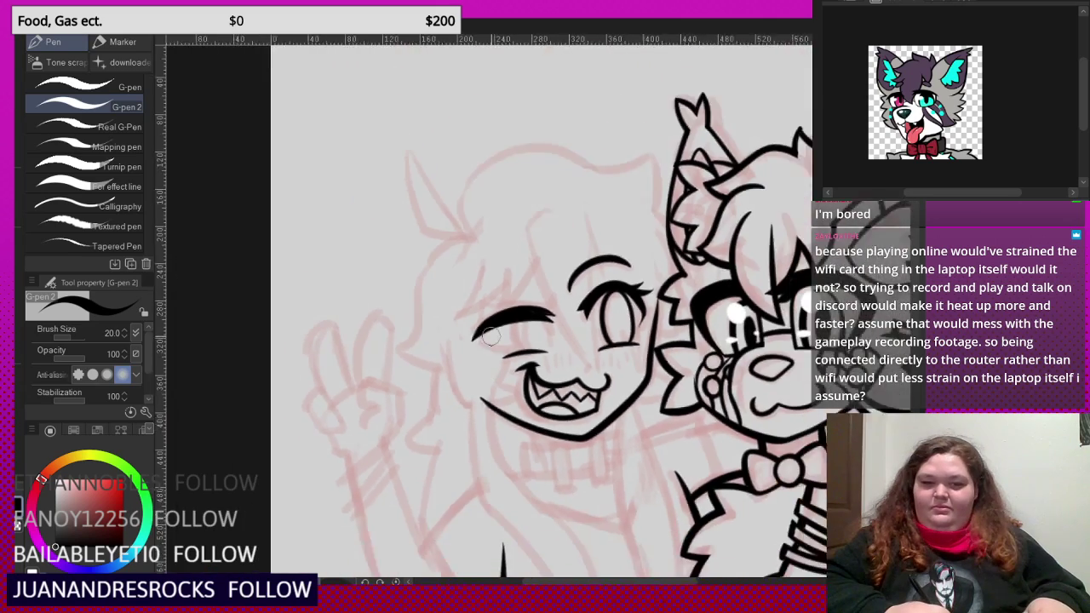
- Ink the iris's two curved sides between the upper lash and lower lid of the eye farther from the fox
scroll(495, 262, up, 4)
scroll(440, 173, up, 2)
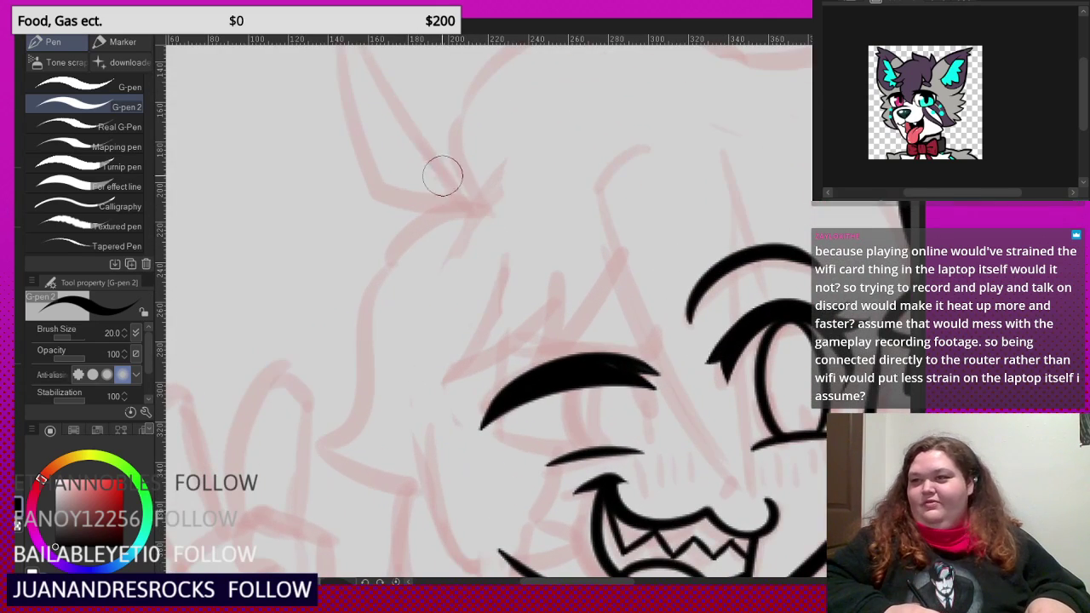
scroll(439, 165, down, 2)
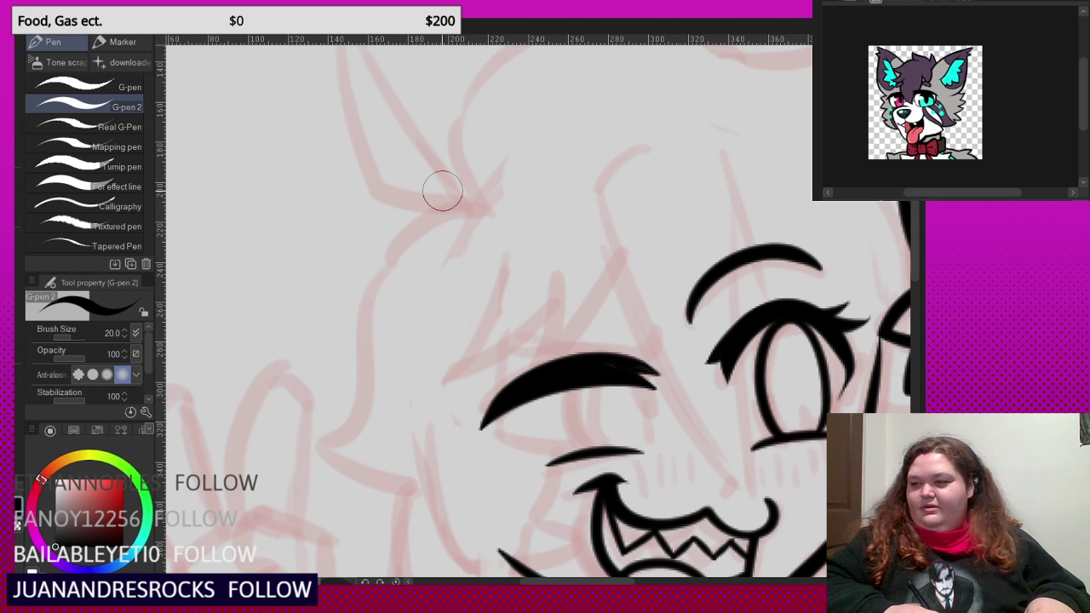
scroll(445, 189, down, 3)
scroll(571, 341, up, 6)
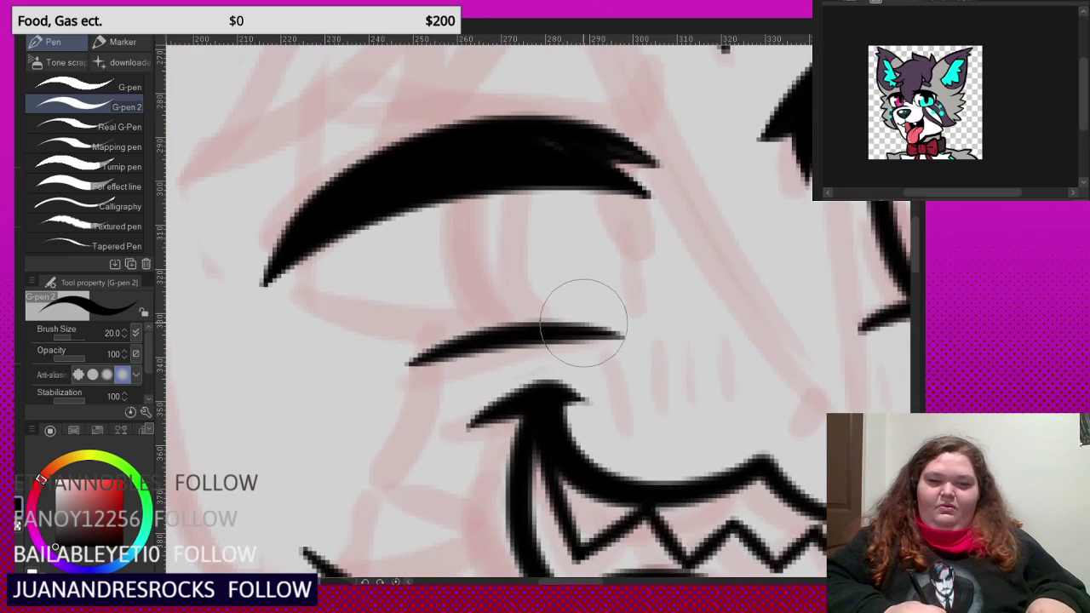
mouse_move(559, 329)
mouse_down()
mouse_move(620, 237)
mouse_move(599, 172)
mouse_move(579, 158)
mouse_move(519, 185)
mouse_move(524, 151)
mouse_move(461, 220)
mouse_move(466, 334)
mouse_up()
scroll(476, 289, down, 6)
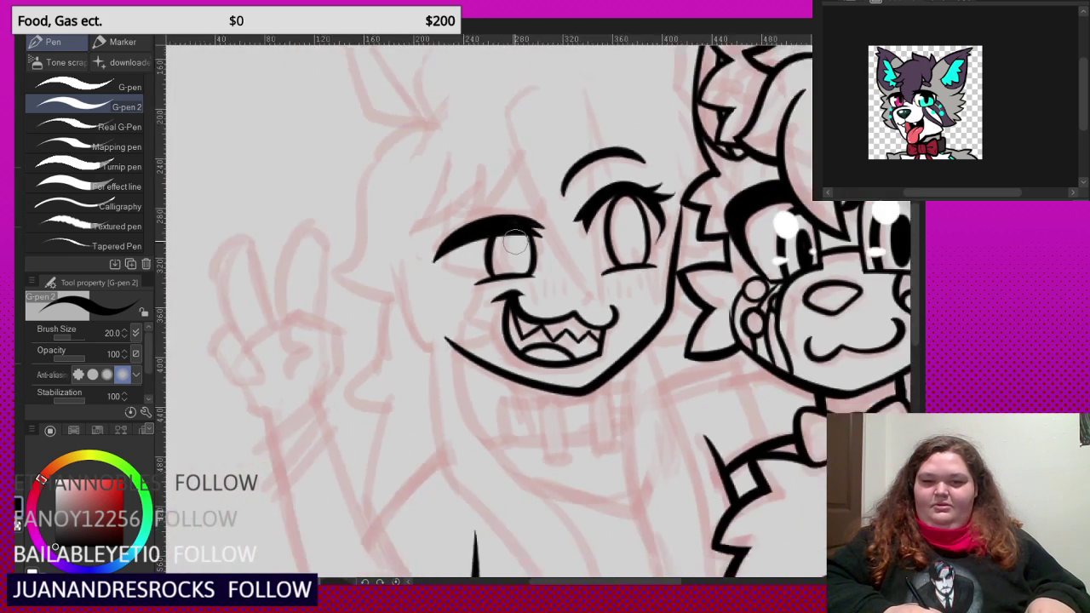
- Try a narrow oval pupil hanging from the lash line inside the half-lidded eye's iris
scroll(520, 207, up, 7)
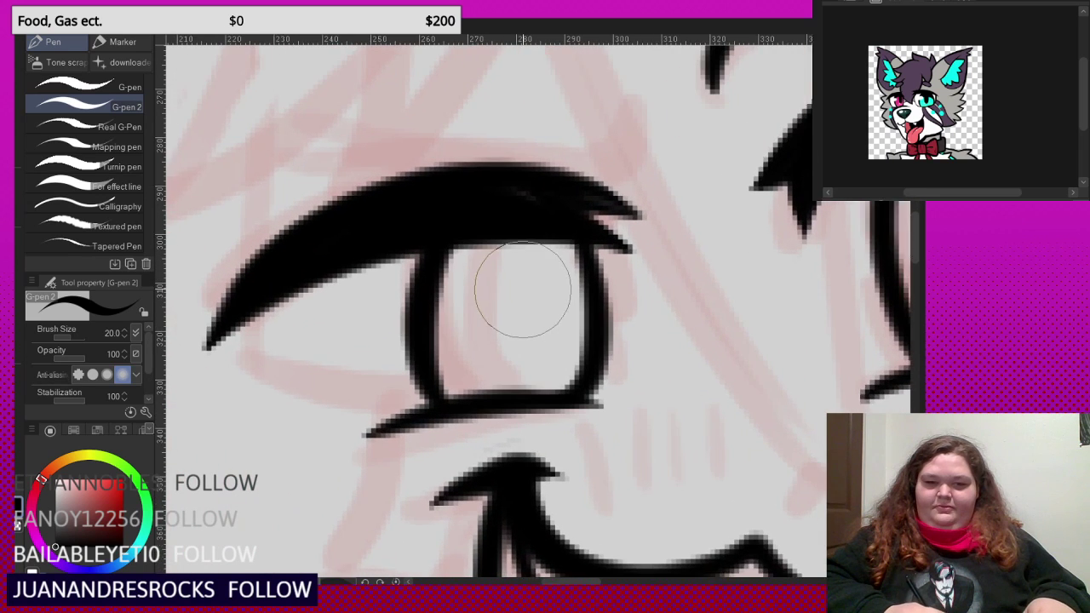
mouse_move(523, 219)
mouse_down()
mouse_move(511, 365)
mouse_move(540, 250)
mouse_move(511, 213)
mouse_move(501, 245)
mouse_up()
mouse_move(439, 276)
mouse_down()
mouse_move(490, 247)
mouse_move(467, 250)
mouse_up()
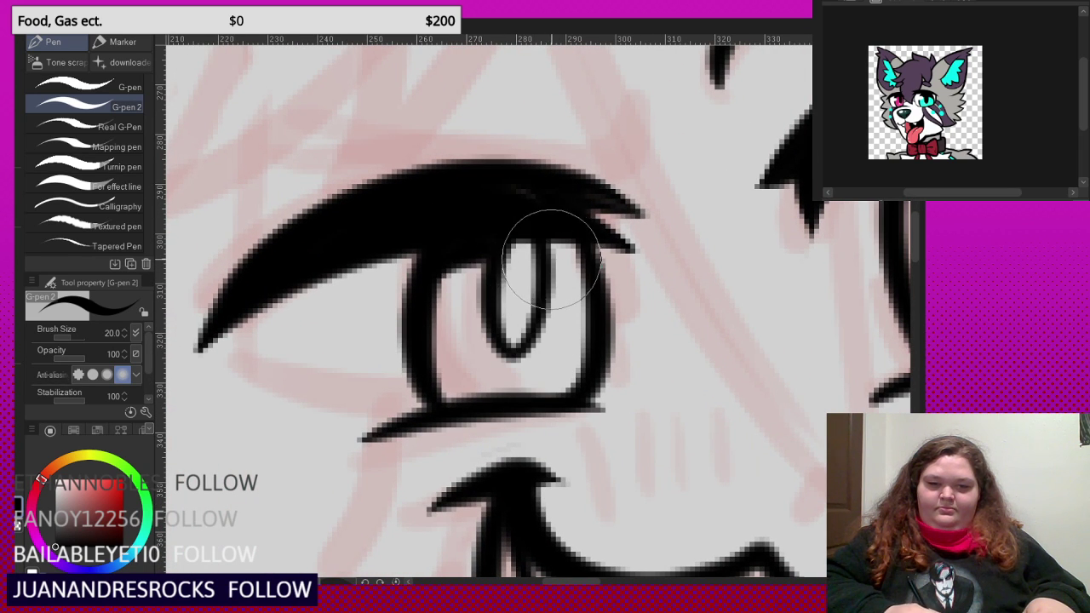
drag(554, 262, 591, 264)
drag(591, 263, 552, 249)
scroll(522, 231, down, 8)
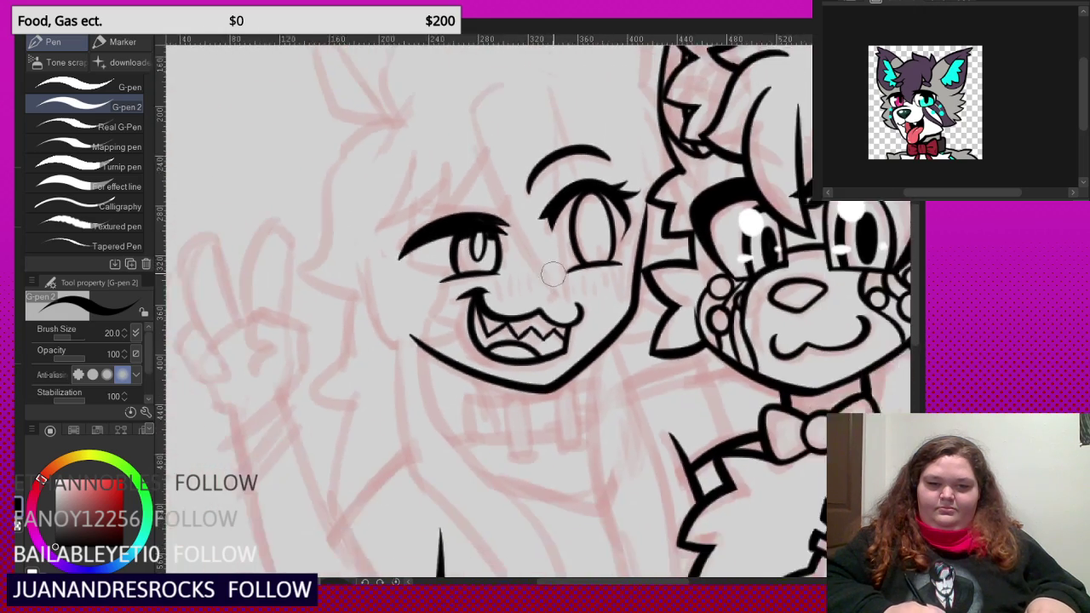
- Try a narrow oval pupil in the eye nearest the fox and a redrawn pupil in the half-lidded eye
scroll(593, 230, up, 6)
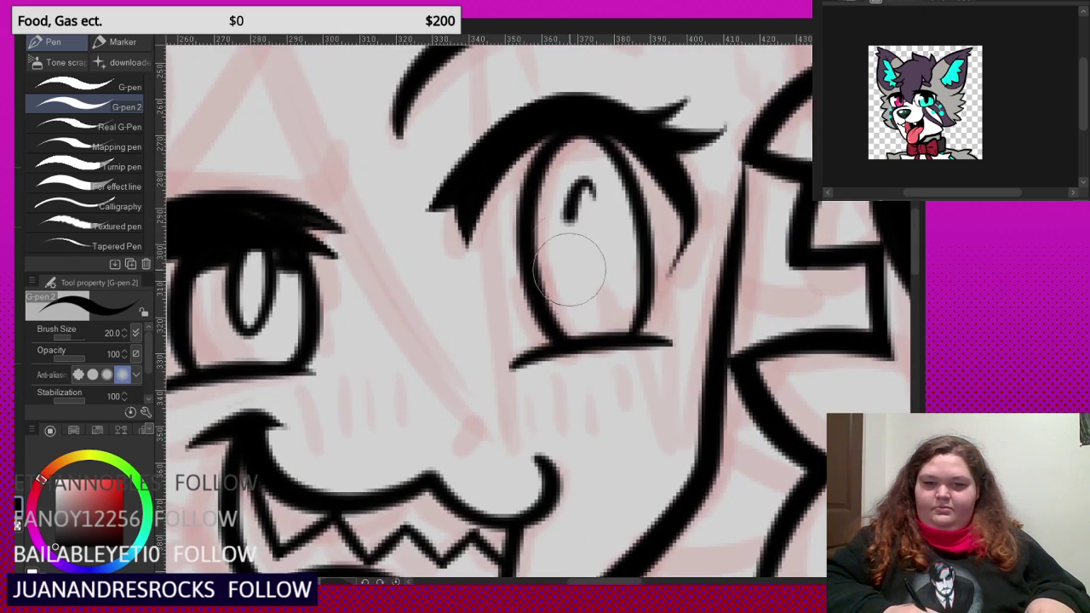
scroll(582, 170, down, 6)
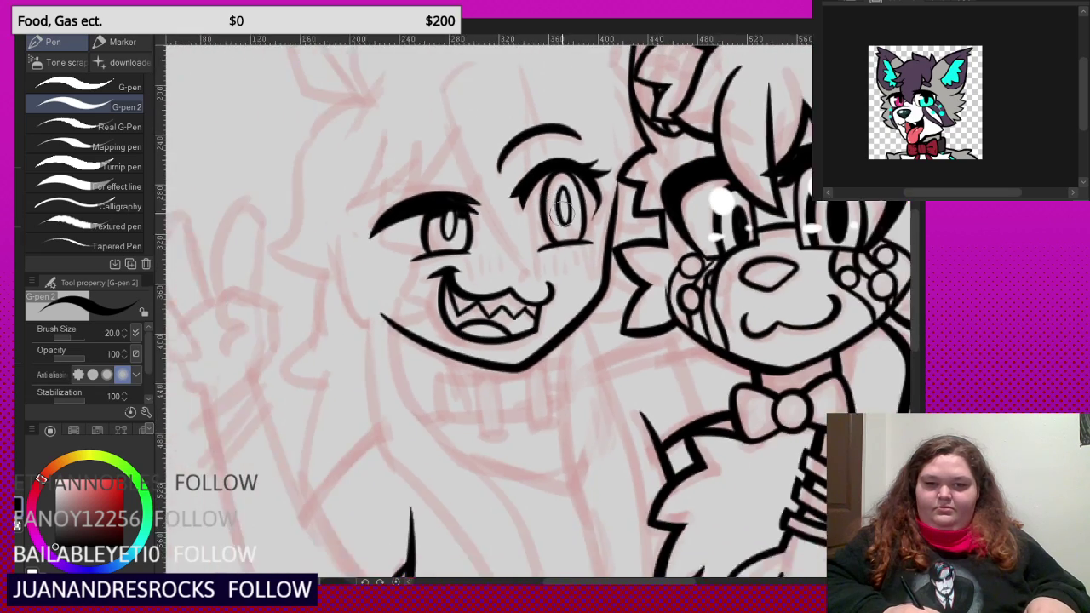
scroll(517, 232, up, 1)
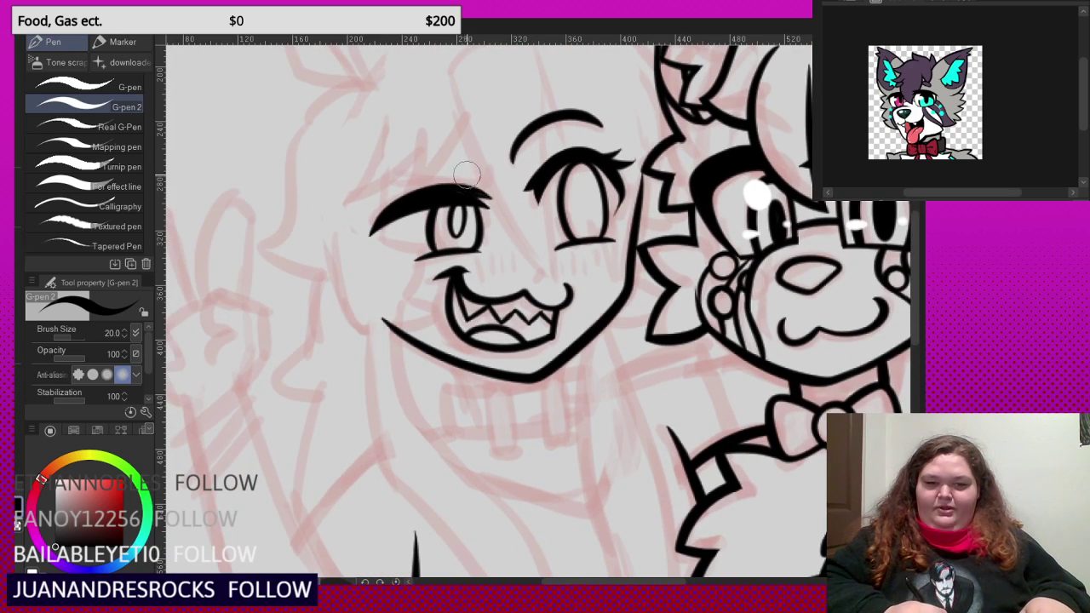
scroll(467, 175, up, 2)
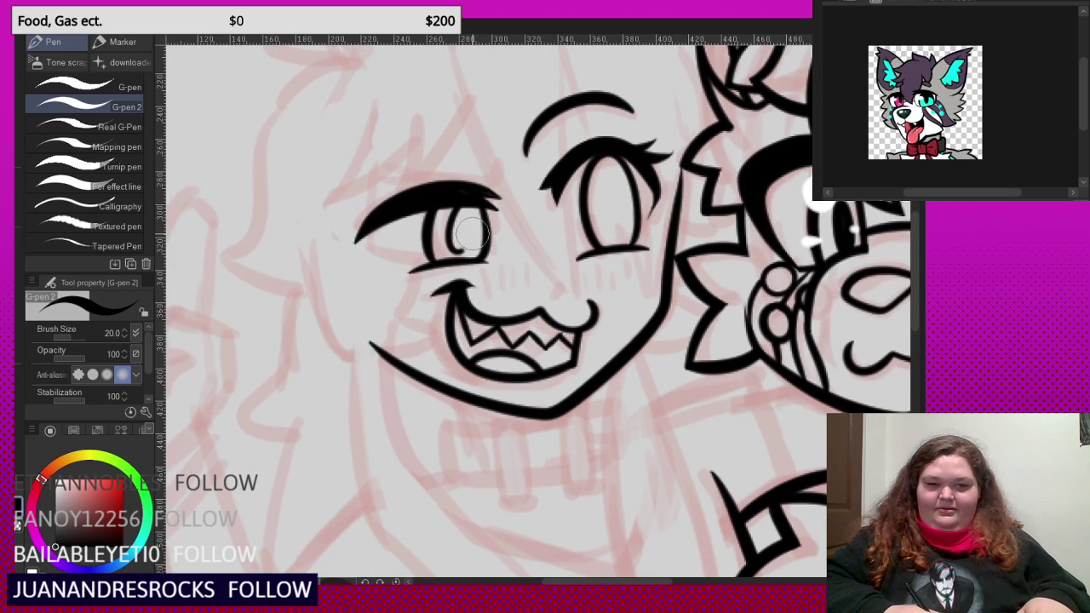
- Remove the trial pupil from the half-lidded eye and fill the upper part of both irises with black shading beneath the lashes
scroll(463, 196, up, 2)
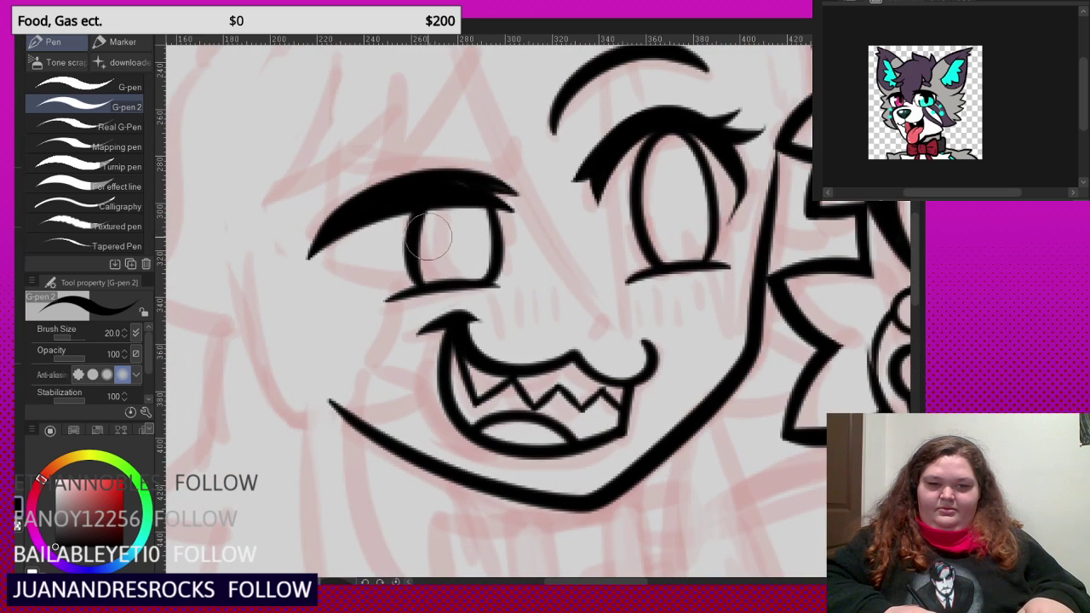
drag(427, 210, 417, 230)
scroll(426, 213, down, 4)
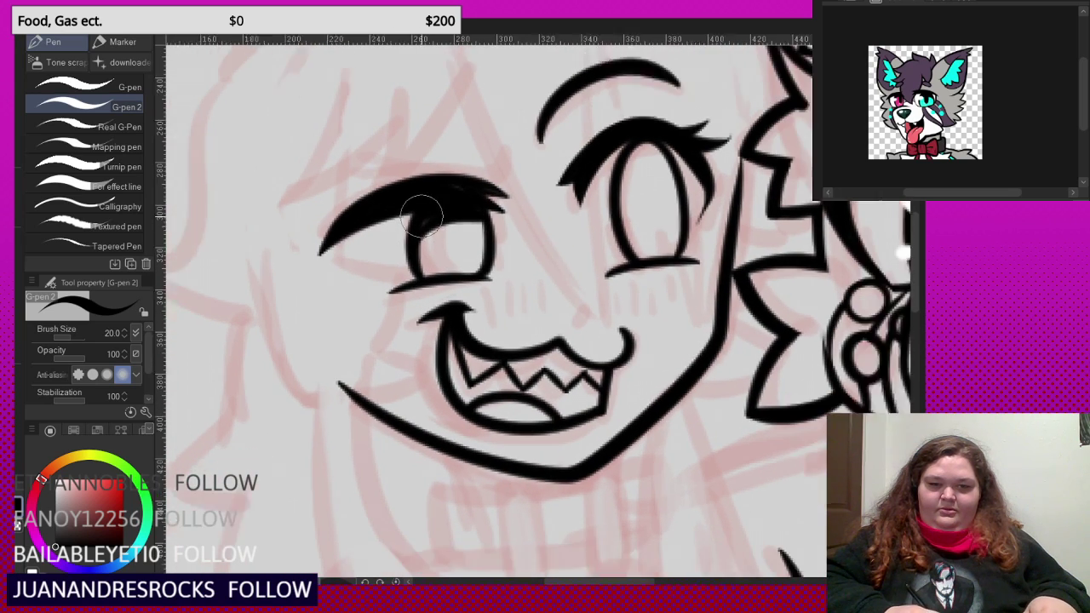
scroll(562, 183, up, 5)
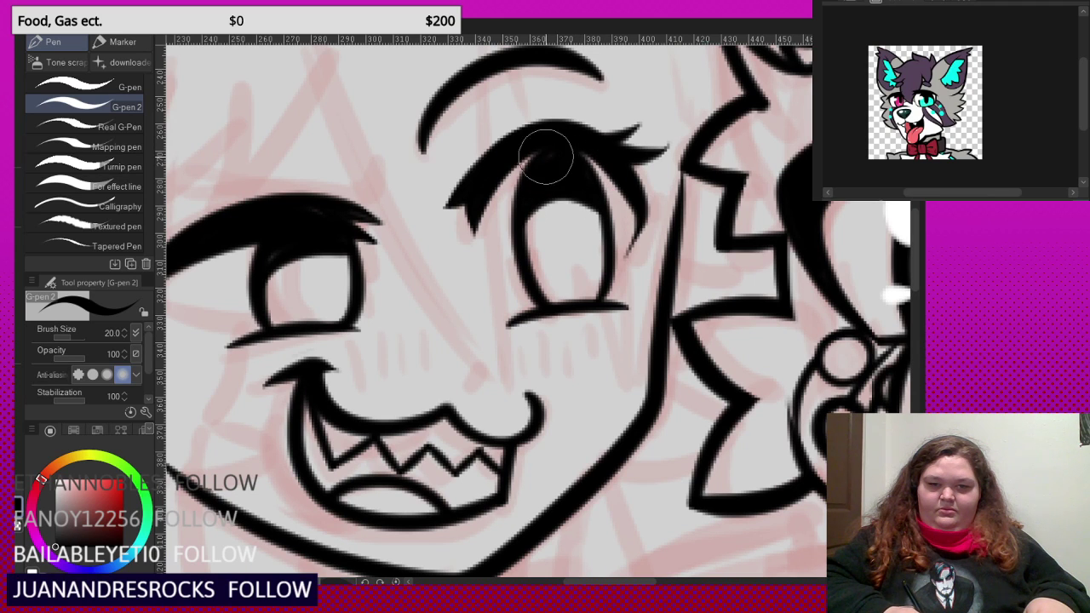
scroll(554, 197, down, 4)
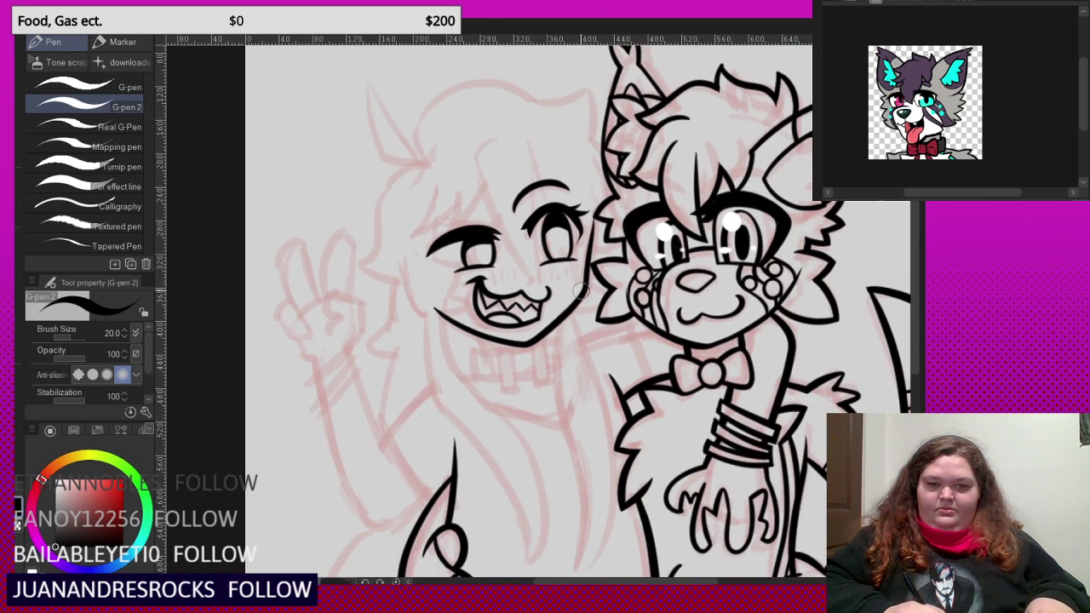
- Try narrow oval pupils hanging from the black shading inside both irises
scroll(557, 225, up, 4)
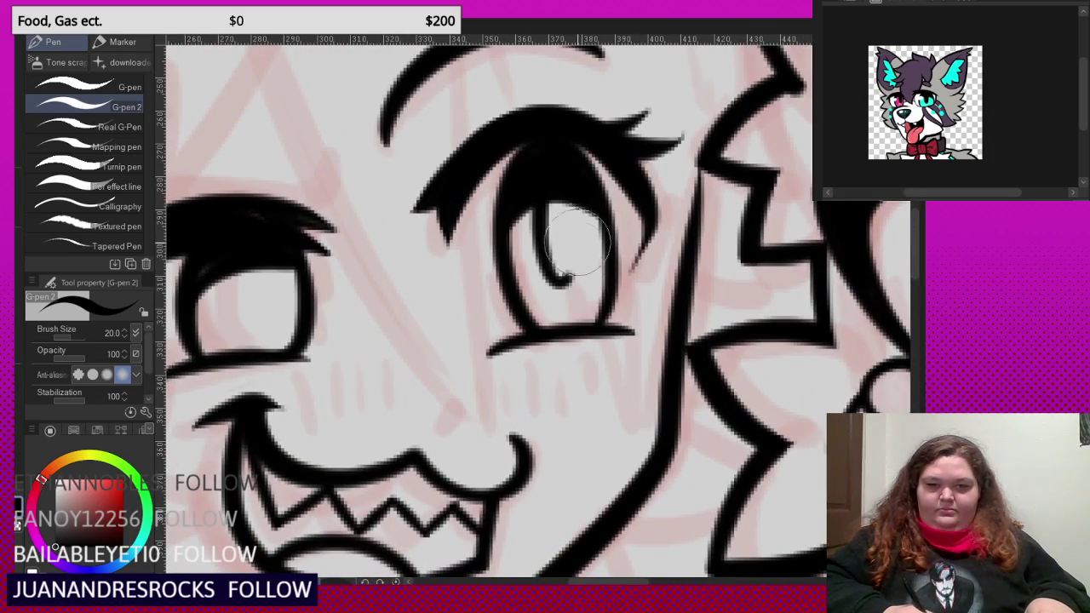
scroll(558, 173, down, 3)
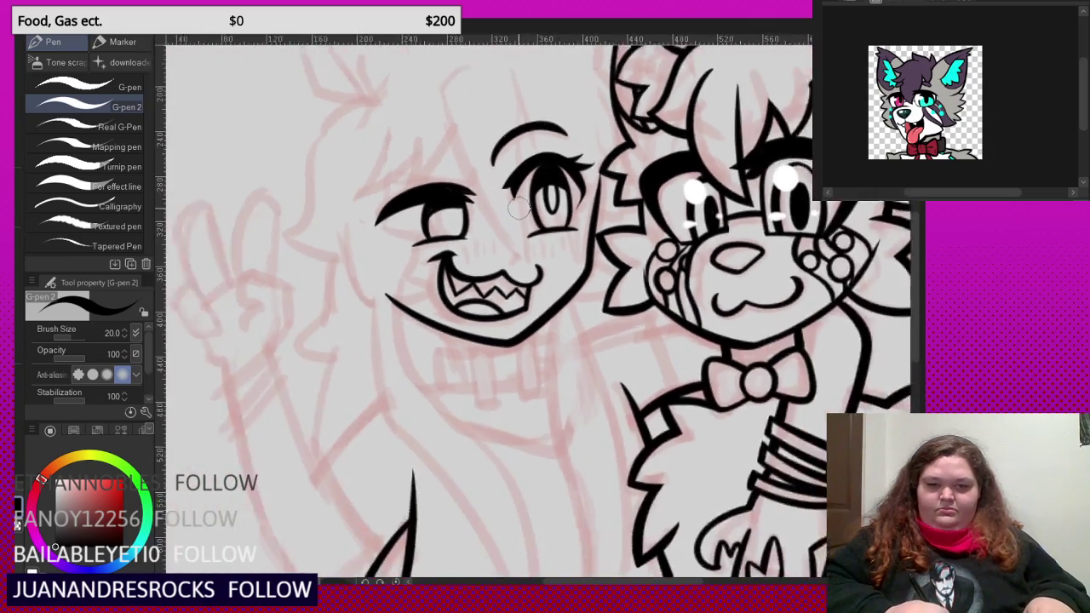
scroll(443, 217, up, 2)
scroll(444, 217, up, 2)
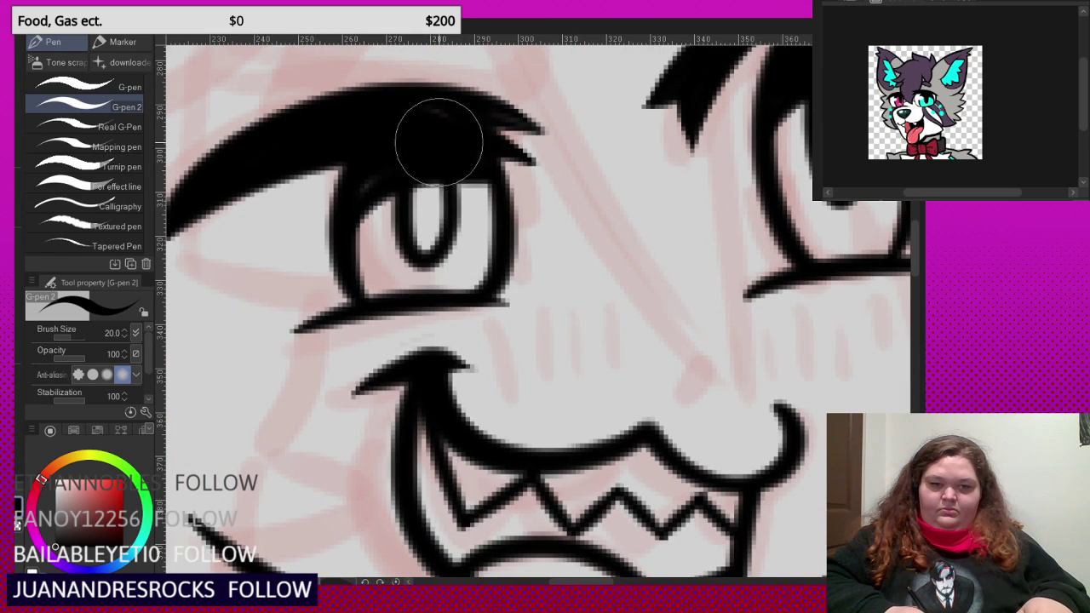
scroll(439, 141, down, 5)
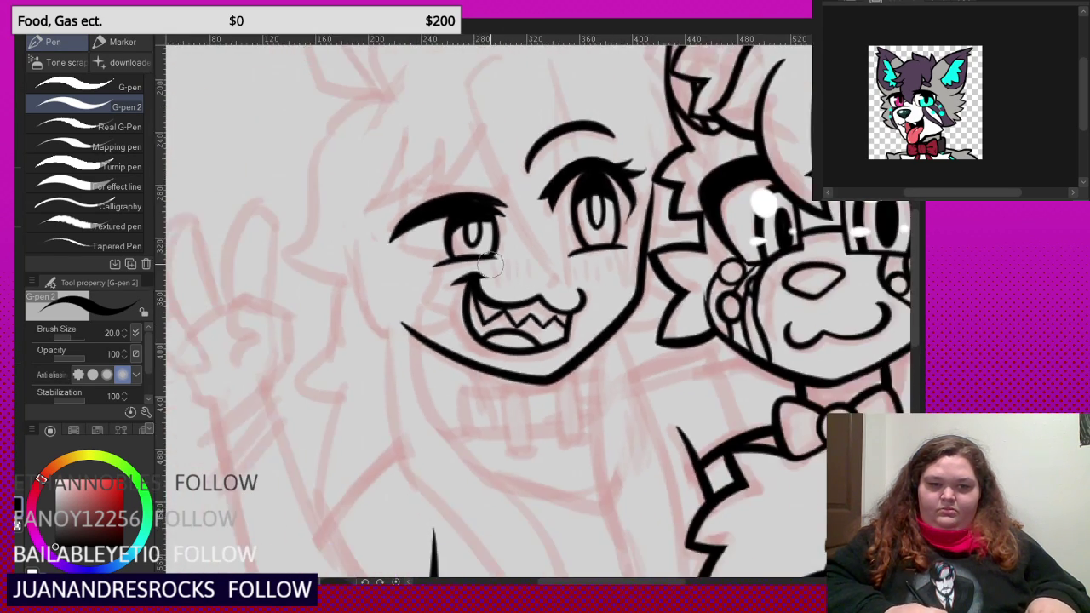
- Ink a short curved line under the outer corner of the half-lidded eye, joining the upper lash's tip
scroll(489, 266, up, 4)
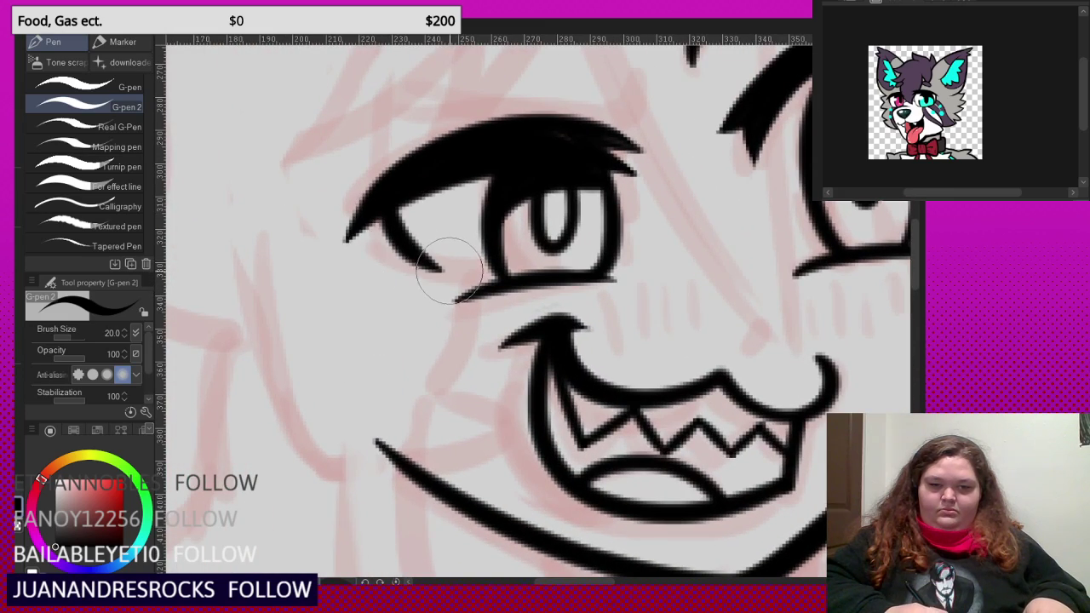
scroll(449, 271, down, 4)
scroll(438, 288, up, 4)
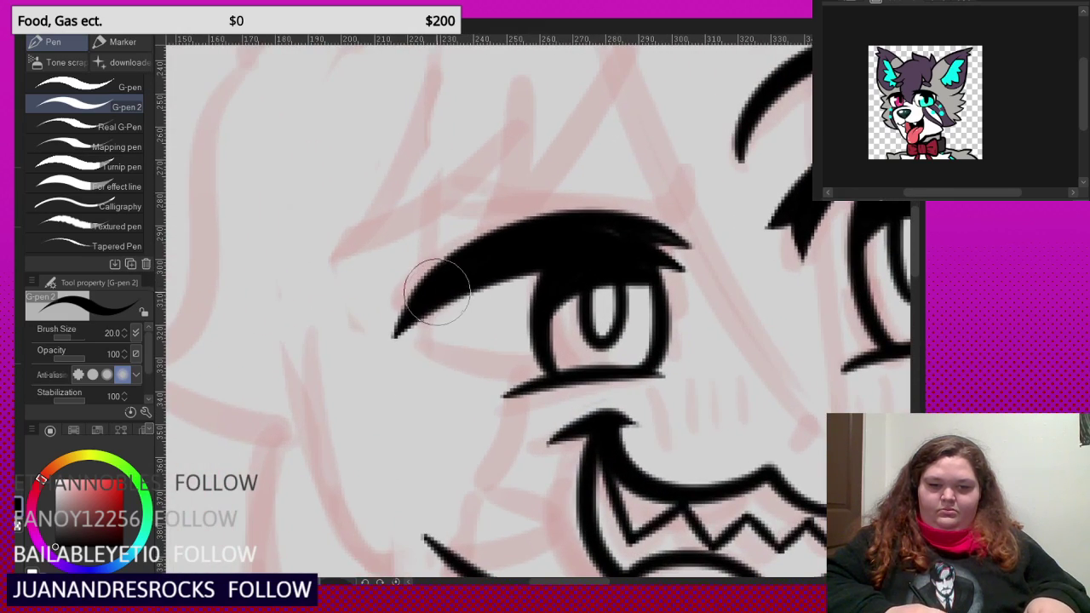
scroll(428, 330, up, 1)
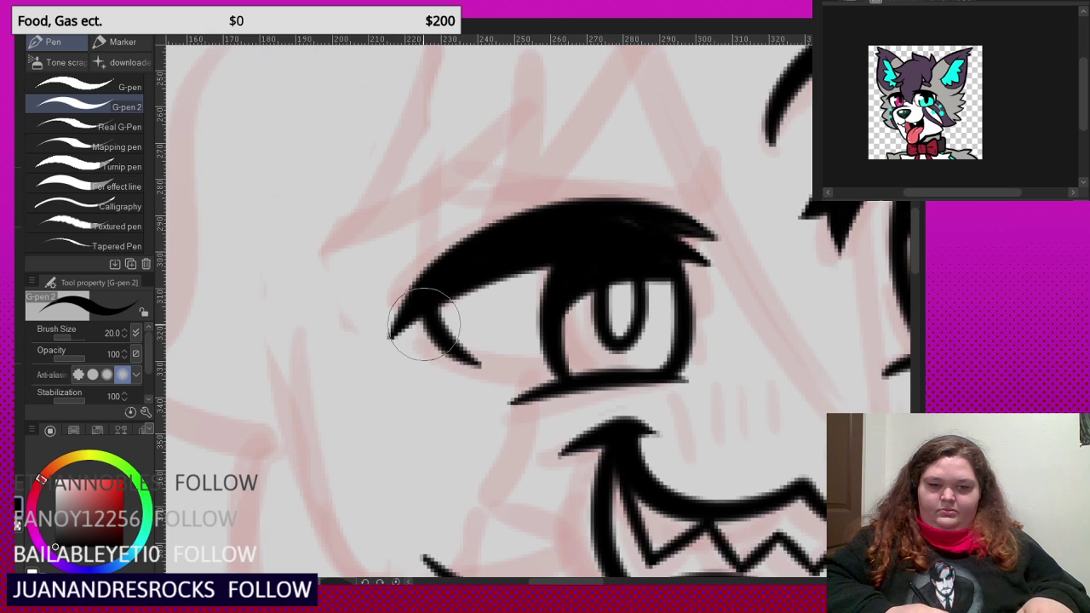
scroll(443, 315, down, 4)
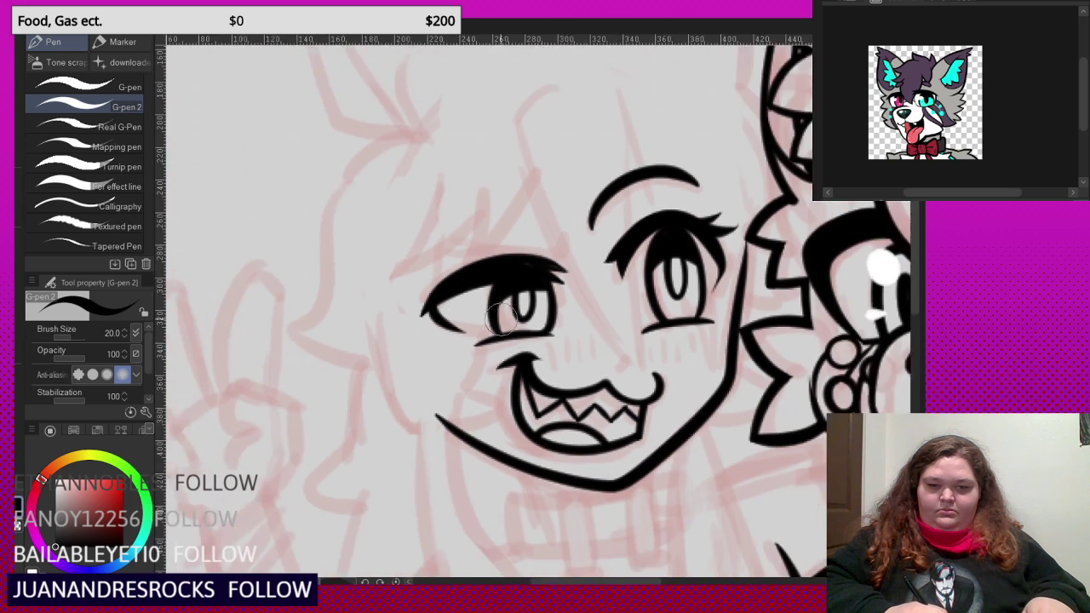
- Ink a slanted eyebrow above the half-lidded eye, tapered at the outer end and hooked upward near the nose
scroll(554, 258, up, 2)
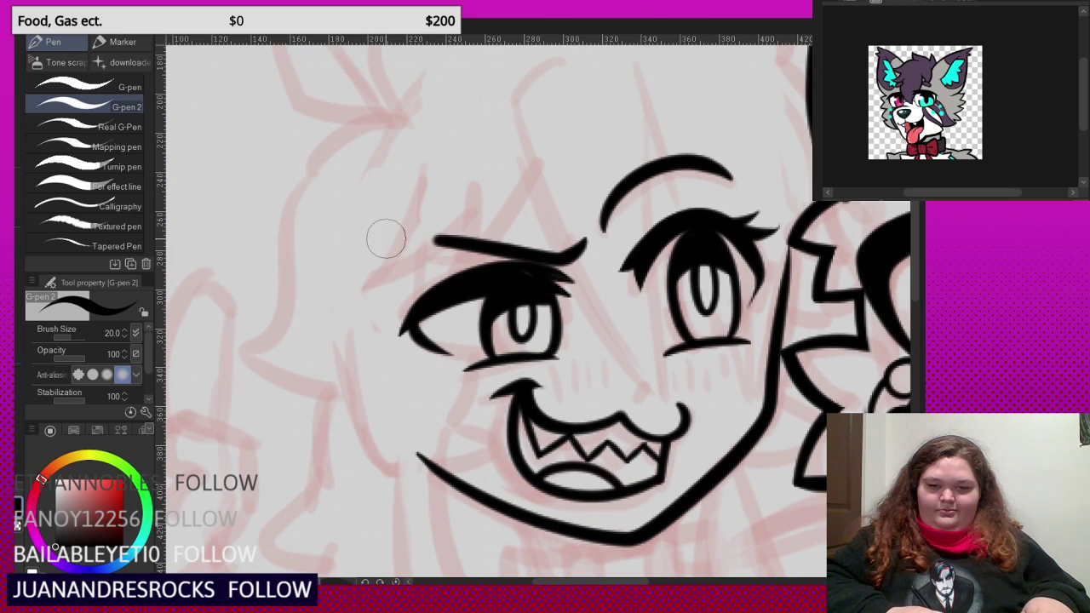
scroll(386, 238, down, 3)
scroll(539, 269, up, 1)
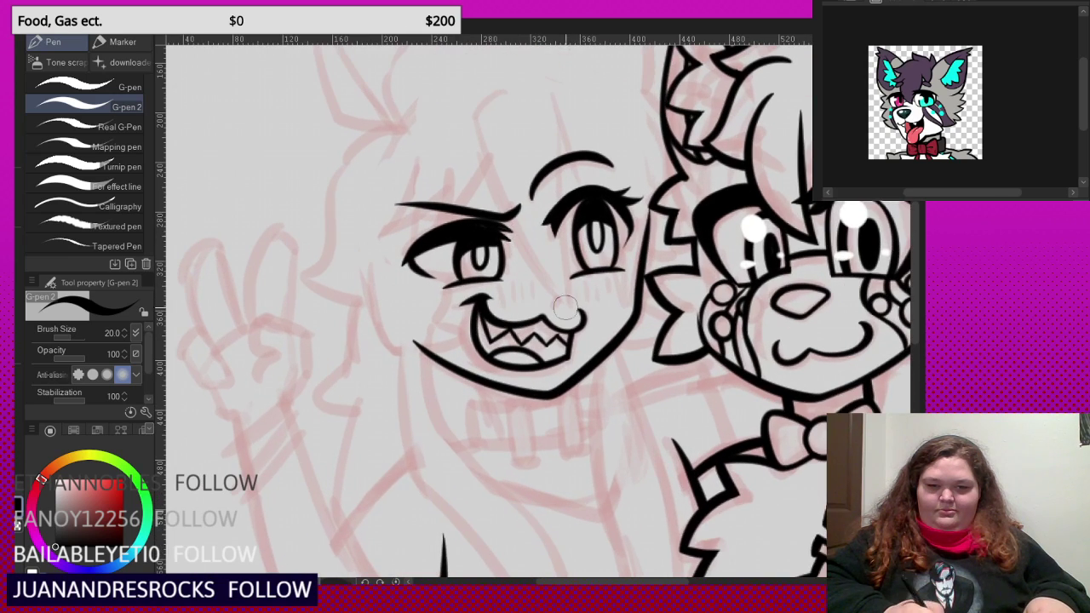
- Remove the narrow oval pupils from both irises, leaving the black upper shading
scroll(481, 262, up, 3)
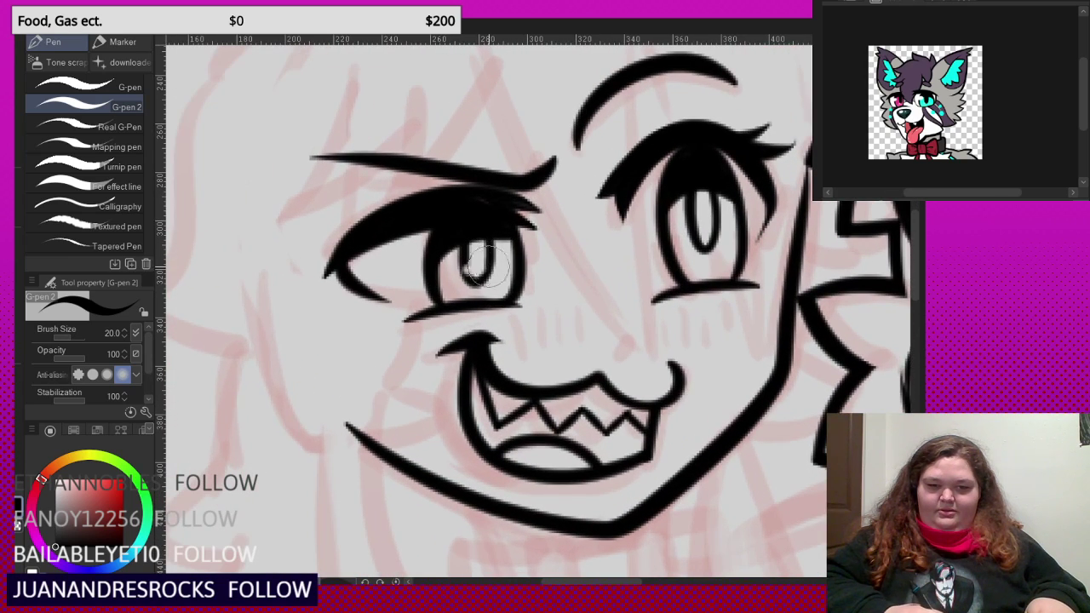
scroll(579, 281, down, 3)
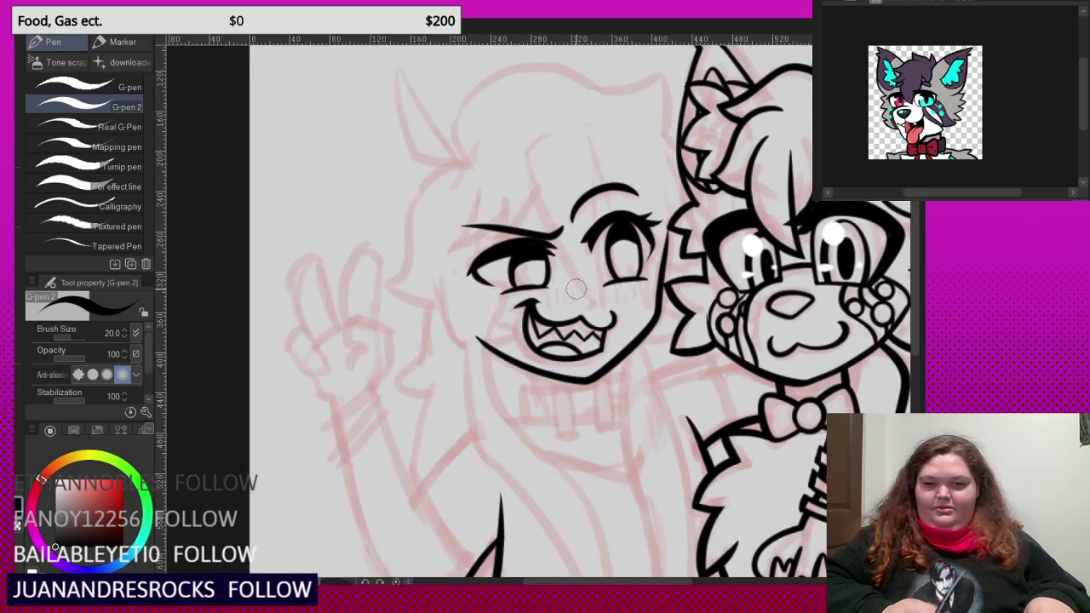
scroll(576, 289, down, 4)
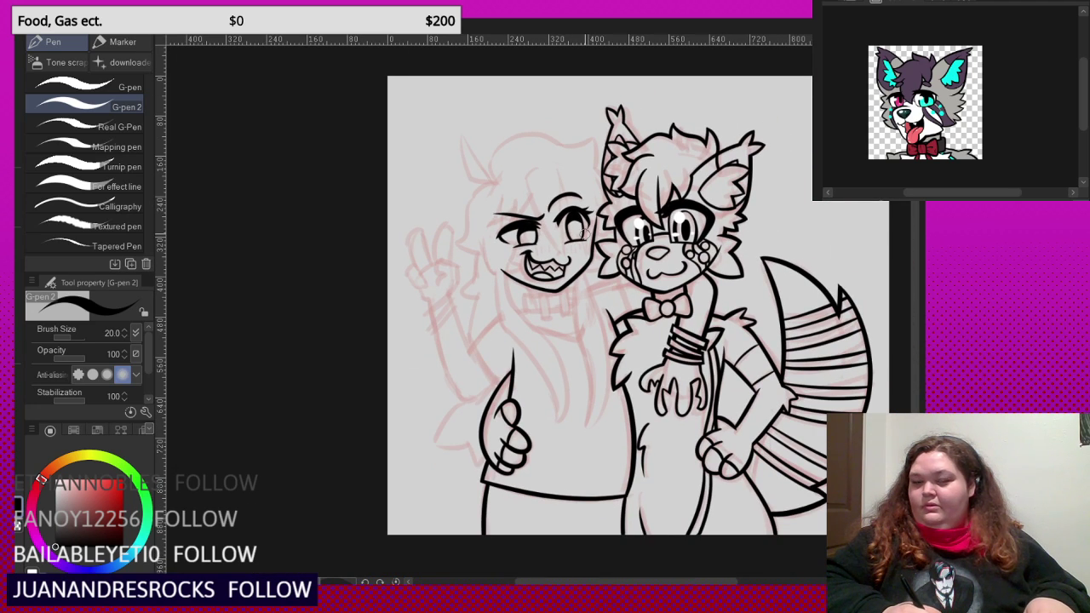
scroll(562, 363, up, 4)
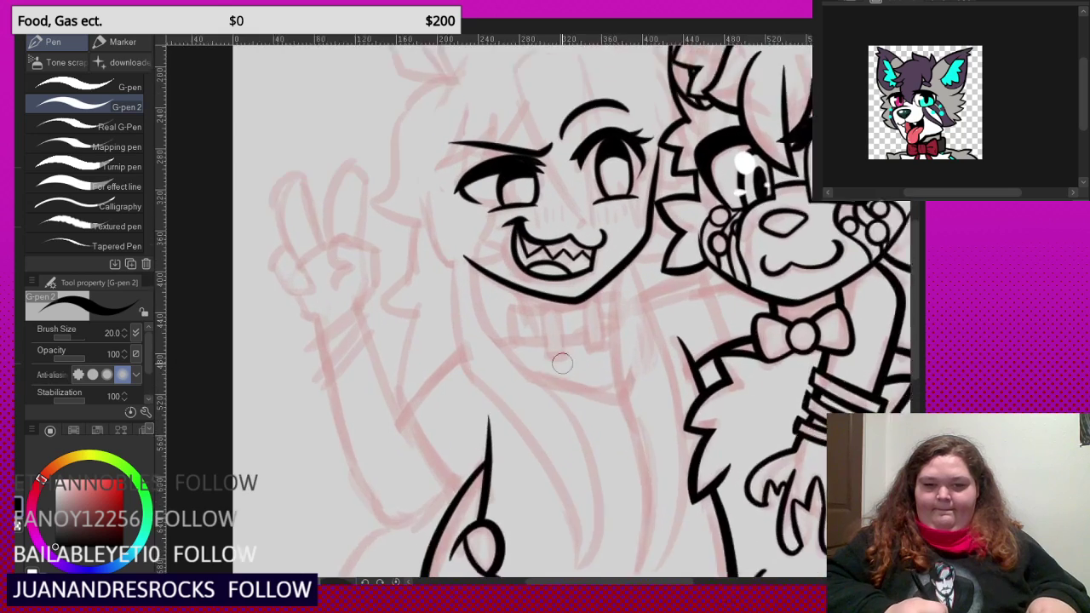
- Ink the long diagonal edge of the central bang from the forehead down between the two eyes
scroll(583, 196, up, 3)
scroll(571, 384, down, 3)
scroll(549, 149, up, 1)
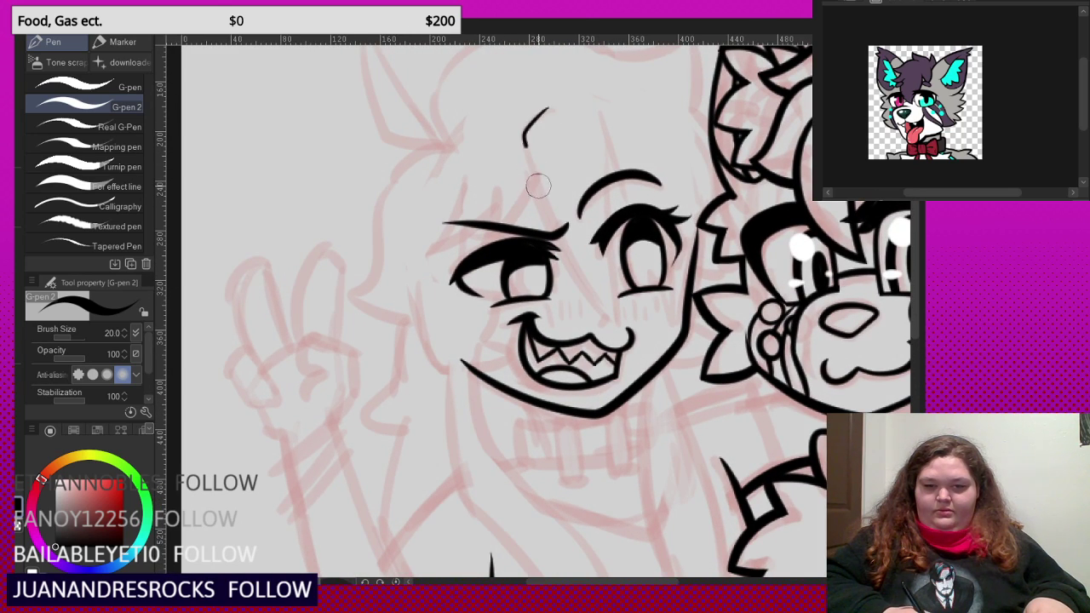
mouse_move(538, 186)
mouse_down()
mouse_move(638, 334)
mouse_move(607, 194)
mouse_move(593, 41)
mouse_up()
scroll(628, 317, up, 2)
scroll(586, 205, down, 2)
scroll(605, 141, up, 1)
scroll(605, 140, up, 1)
- Ink the bang strands crossing the eye nearest the fox and trim the central bang's overshoot to a clean point
mouse_move(566, 83)
mouse_down()
mouse_move(674, 349)
mouse_move(673, 104)
mouse_move(755, 314)
mouse_up()
scroll(694, 215, up, 3)
scroll(749, 317, down, 1)
scroll(616, 128, down, 3)
scroll(588, 281, up, 4)
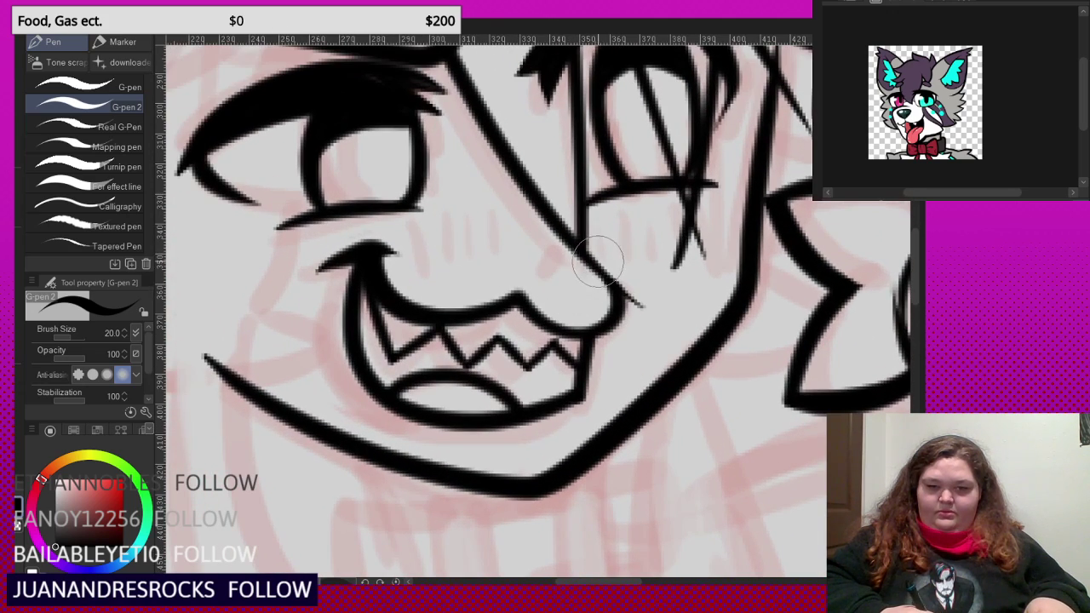
key(ctrl+z)
drag(606, 279, 621, 301)
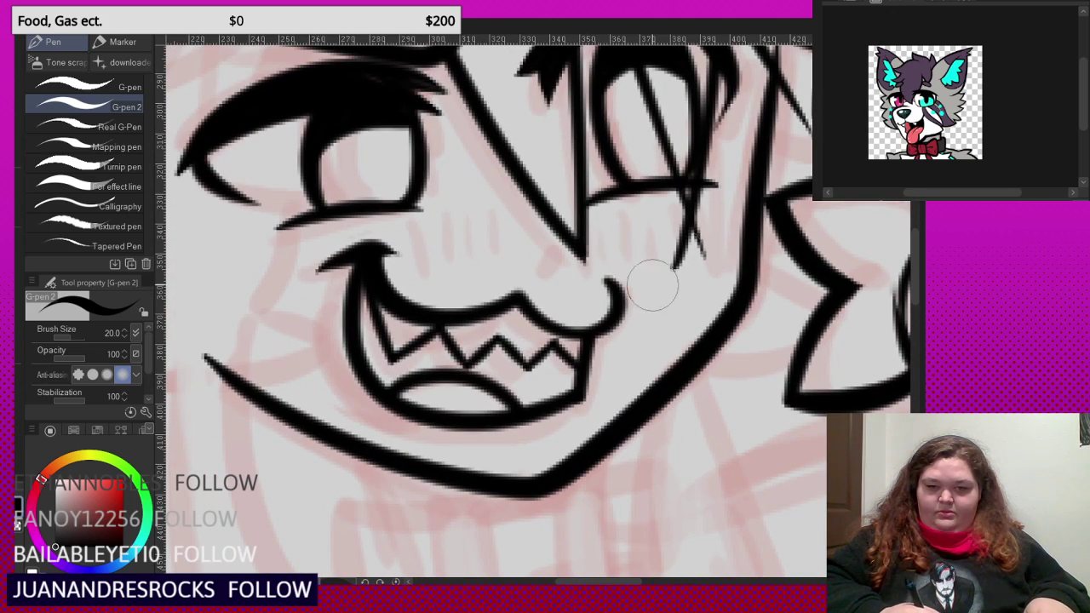
- Clean up the crossed strand ends over the eye nearest the fox, leaving one narrow point below the lower lid
drag(707, 240, 677, 263)
scroll(640, 315, down, 2)
scroll(642, 166, up, 2)
drag(637, 162, 670, 256)
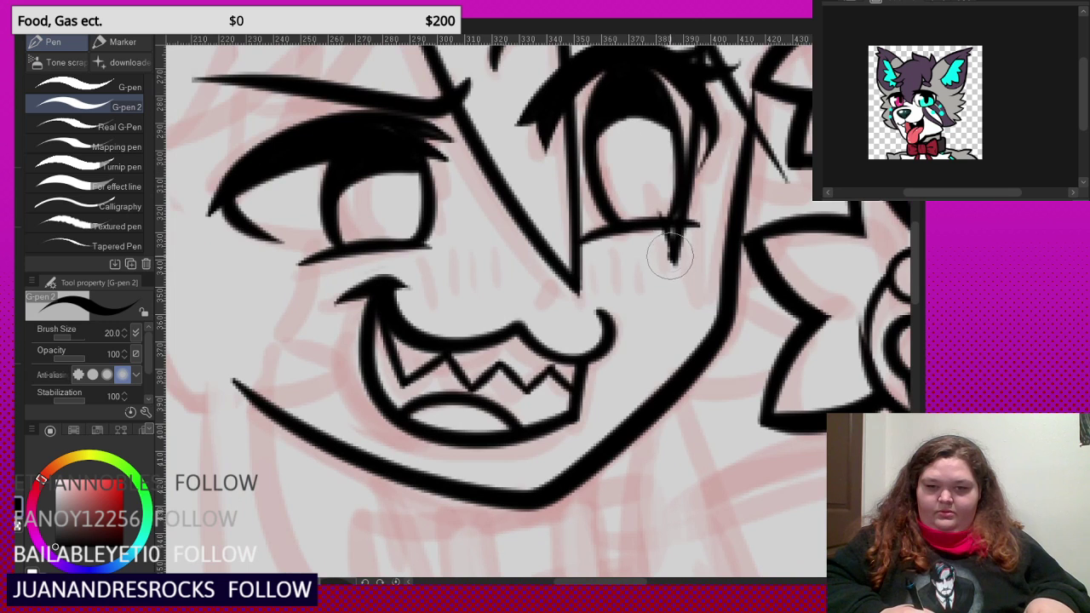
scroll(656, 182, down, 1)
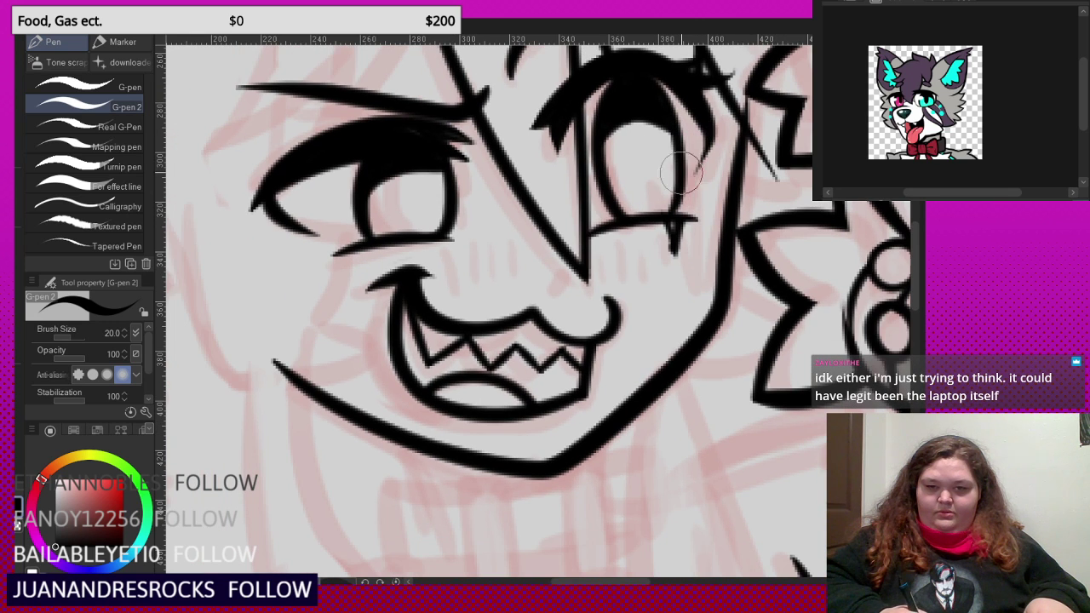
scroll(636, 252, up, 2)
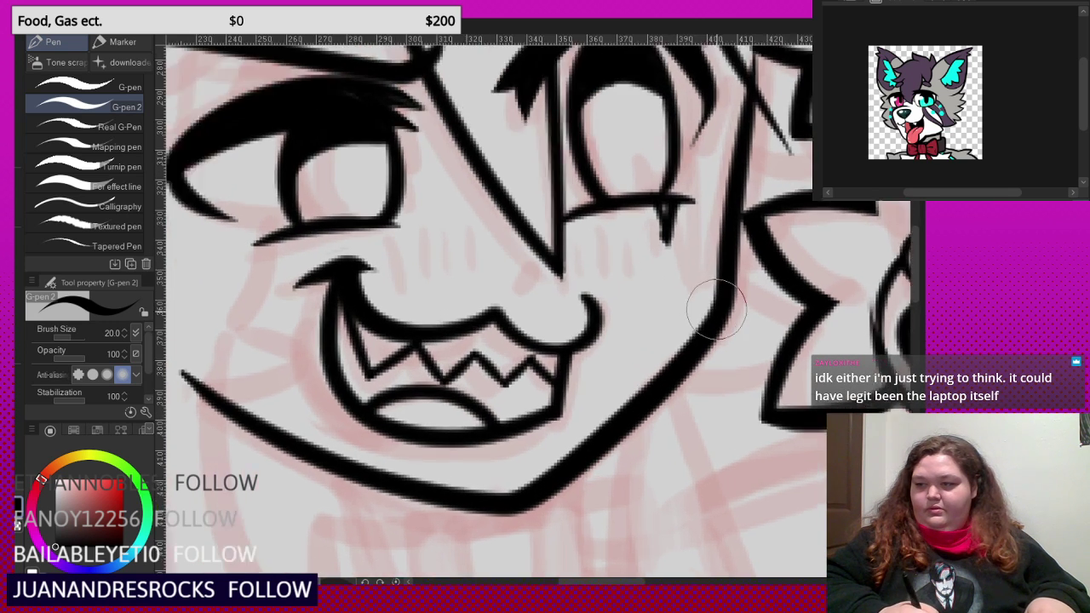
- Trim the crossing upper ends of the bang strands around the raised eyebrow into sharp, thickened points
scroll(622, 289, down, 3)
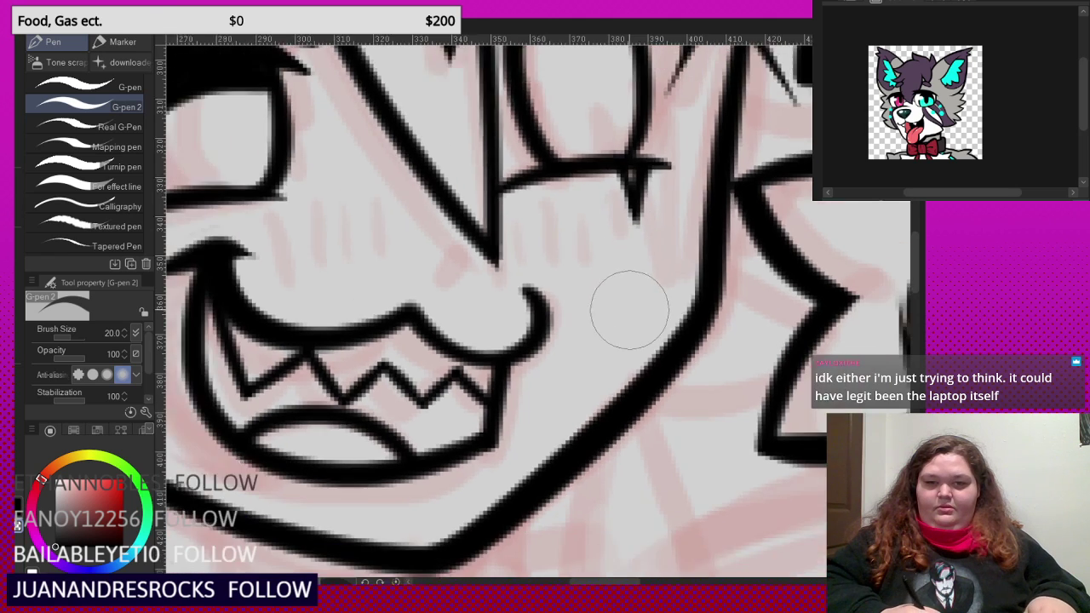
scroll(622, 195, up, 1)
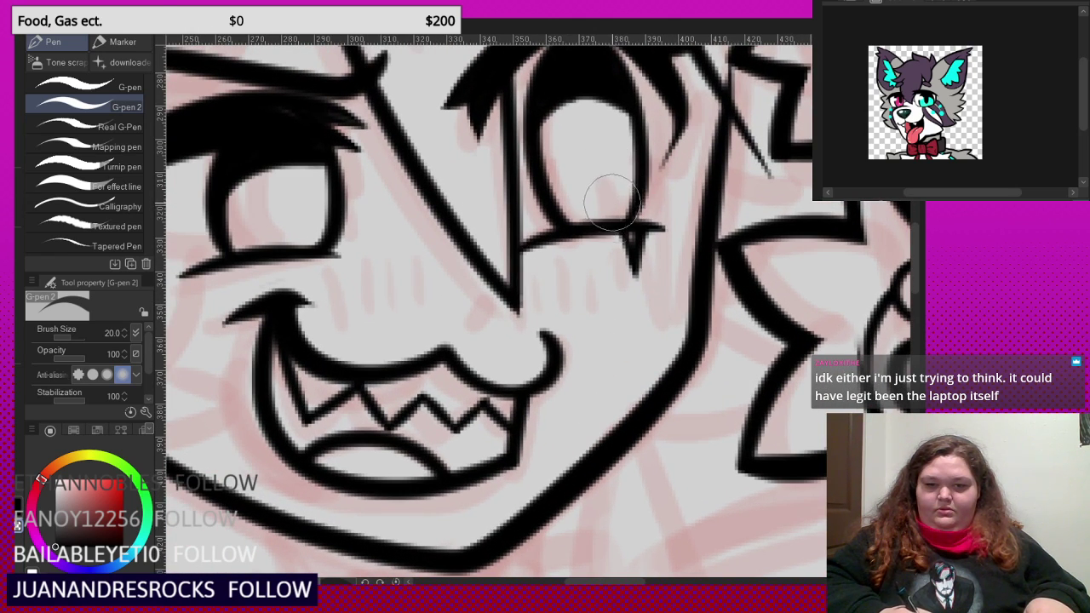
scroll(611, 202, down, 2)
scroll(688, 170, up, 1)
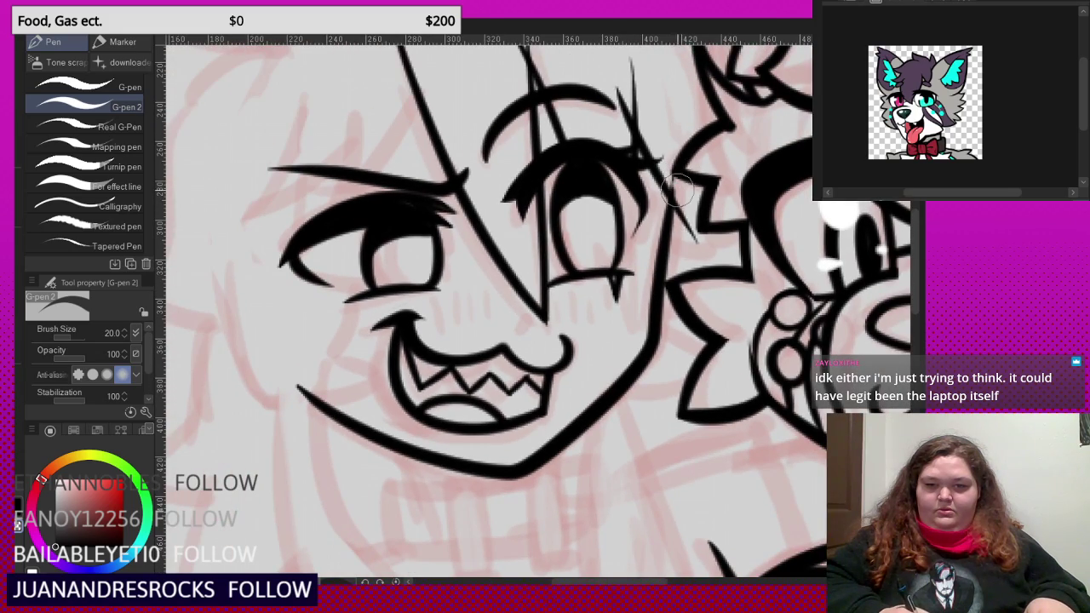
scroll(645, 117, down, 2)
scroll(630, 128, up, 1)
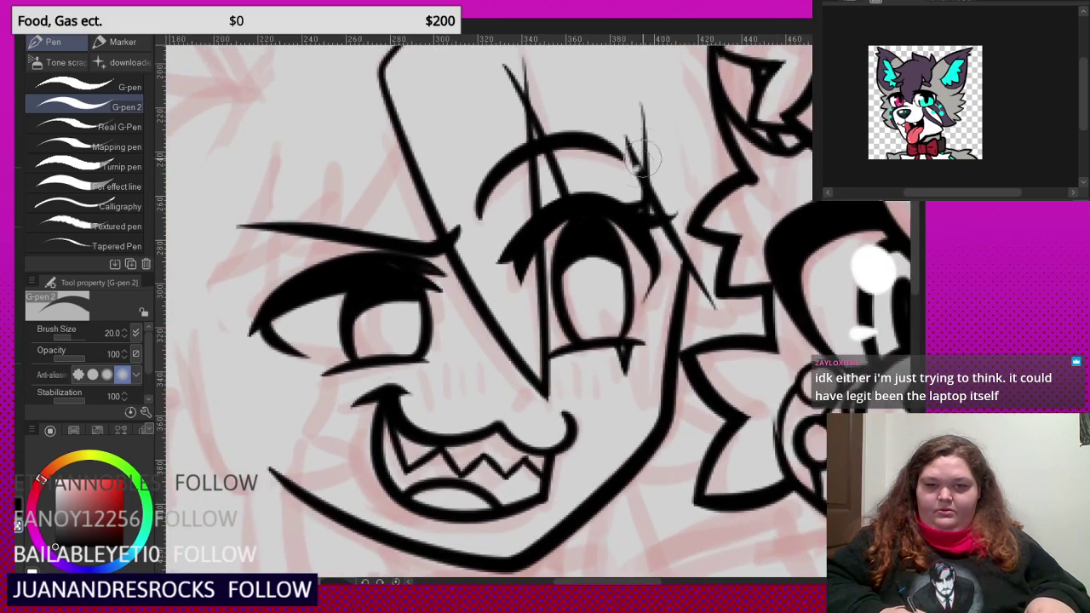
scroll(613, 136, down, 1)
scroll(561, 145, up, 2)
scroll(561, 144, down, 4)
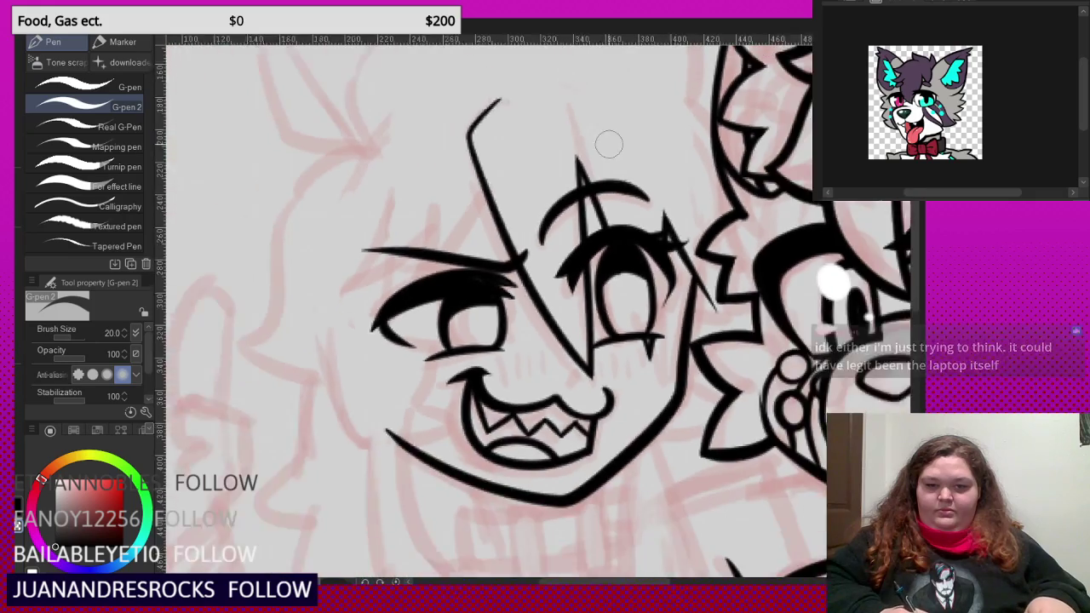
scroll(610, 144, up, 1)
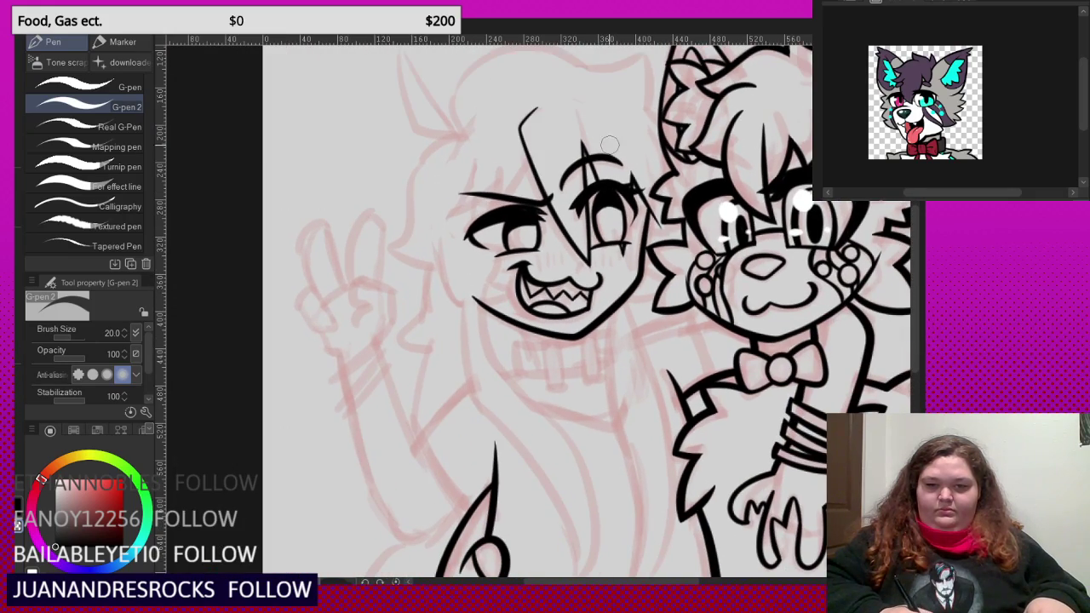
- Ink the hair lines behind the jaw that meet the fox's cheek fur, and trim the end overlapping the cheek
scroll(650, 234, down, 1)
scroll(635, 256, up, 4)
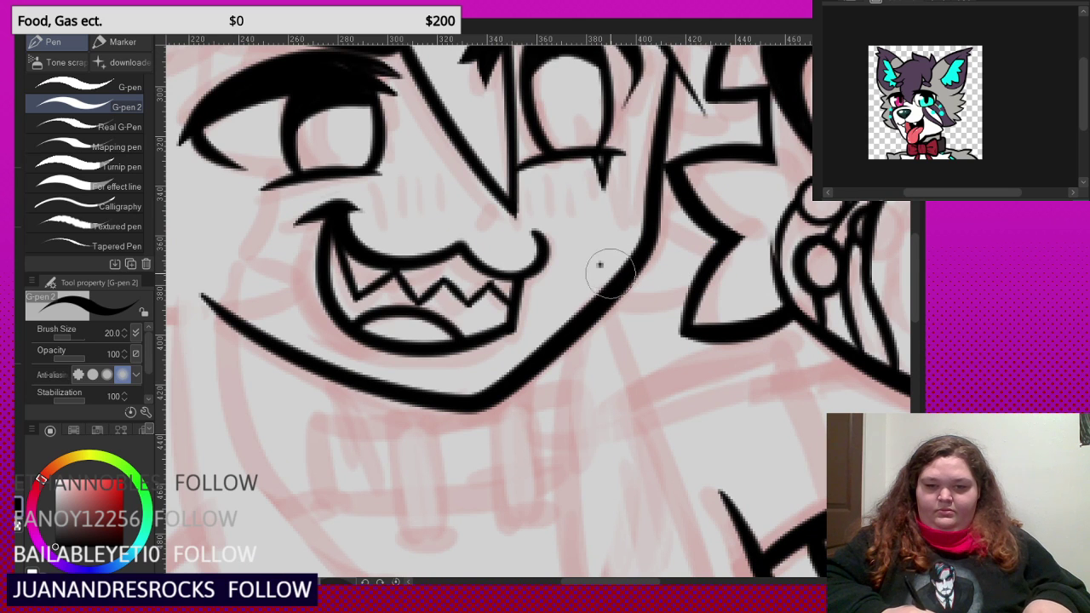
drag(599, 264, 696, 281)
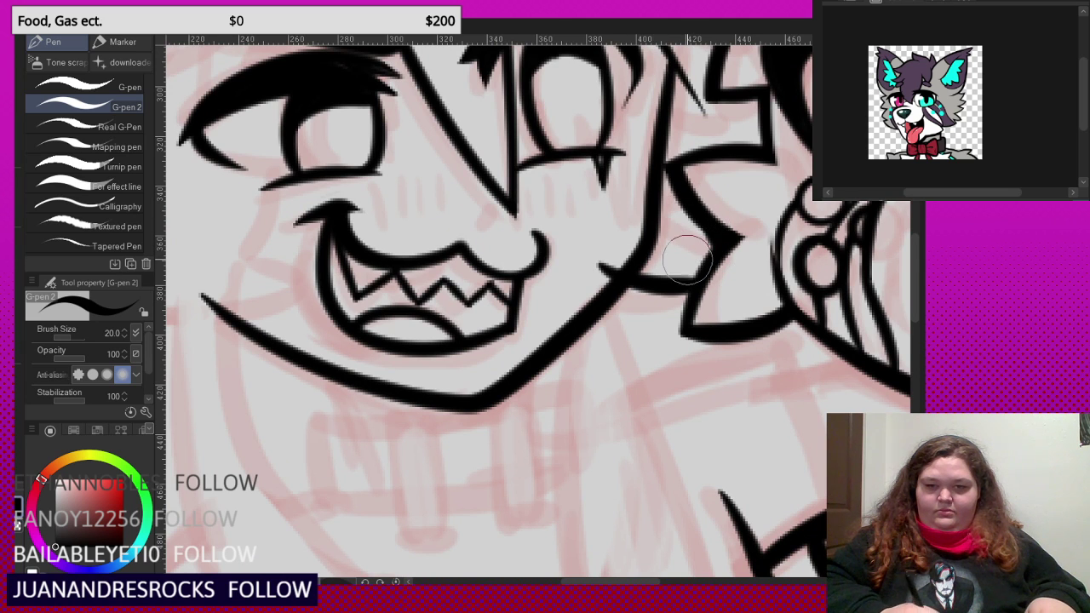
scroll(686, 258, up, 2)
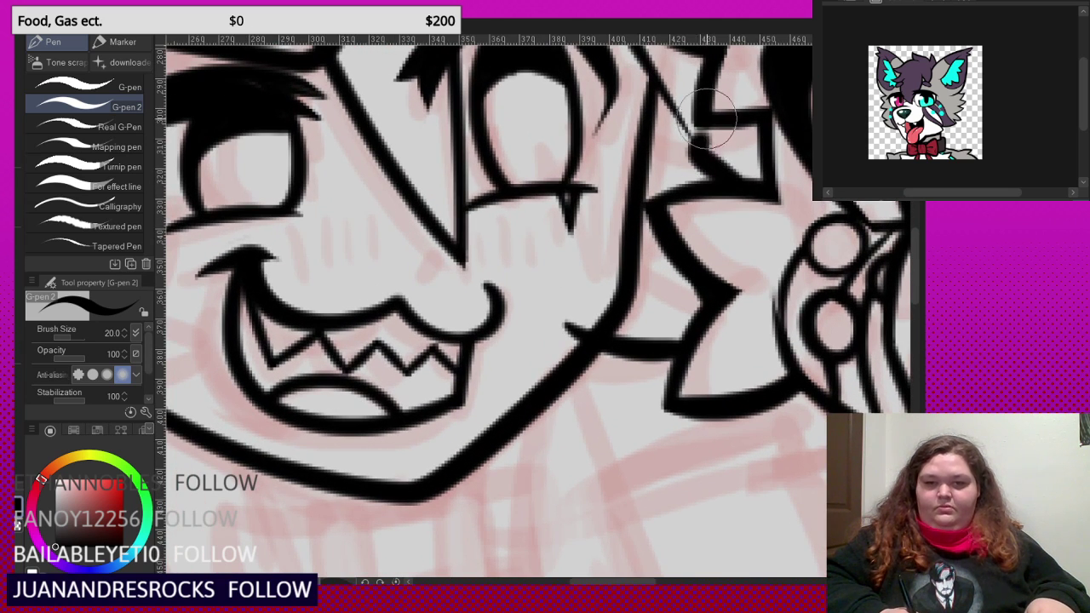
scroll(710, 117, down, 4)
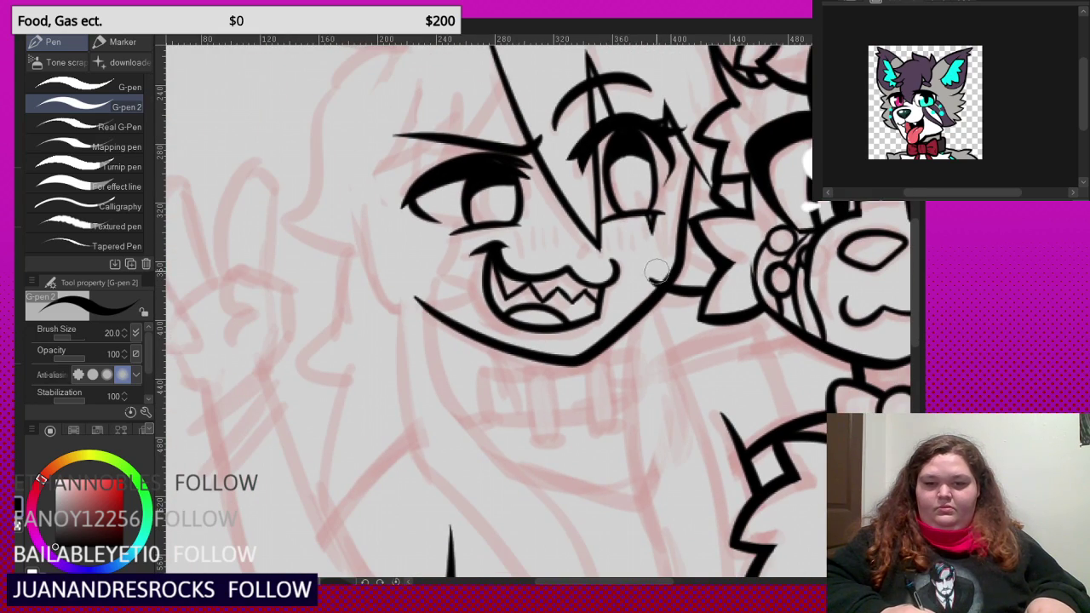
scroll(655, 270, down, 4)
scroll(504, 129, up, 3)
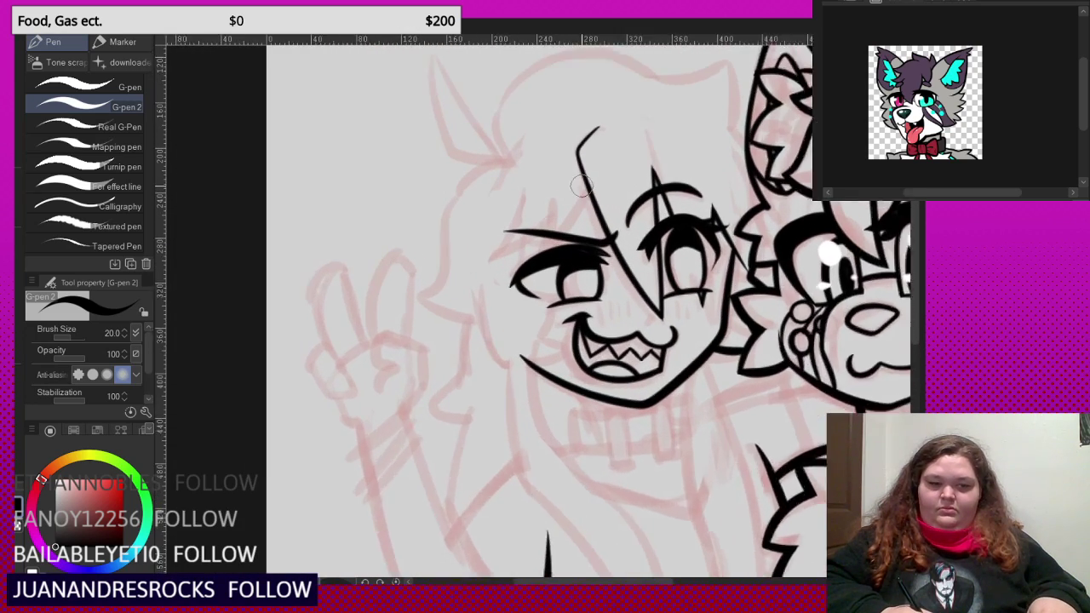
- Ink the short bang strands crossing the lowered eyebrow on the side away from the fox
scroll(609, 199, up, 2)
scroll(610, 200, up, 1)
mouse_move(605, 150)
mouse_down()
mouse_move(542, 242)
mouse_move(476, 281)
mouse_move(436, 287)
mouse_move(453, 303)
mouse_move(508, 155)
mouse_up()
scroll(486, 176, up, 2)
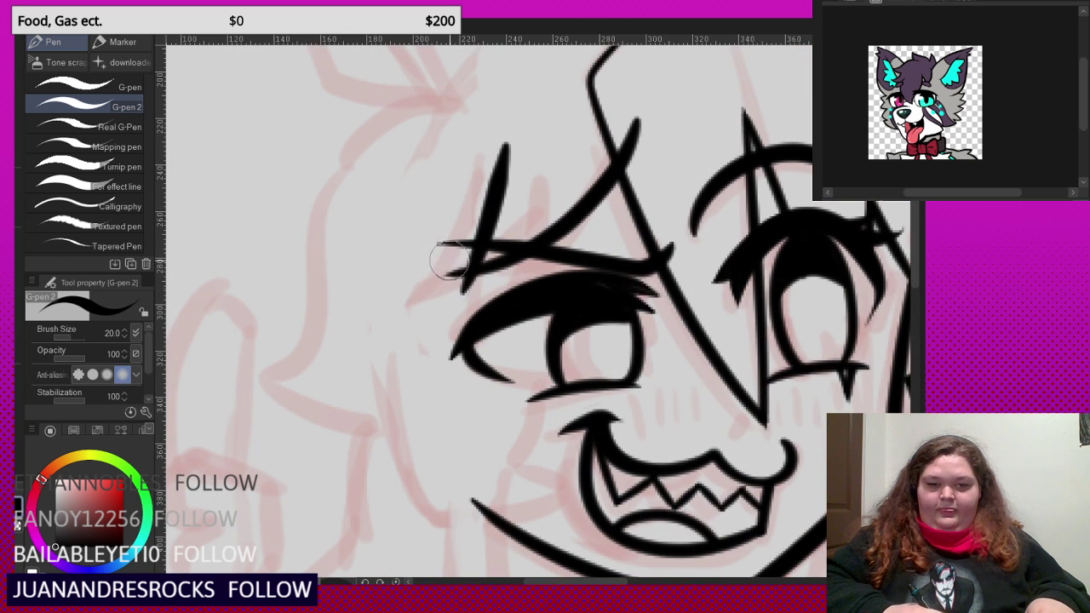
key(ctrl+z)
scroll(462, 267, up, 2)
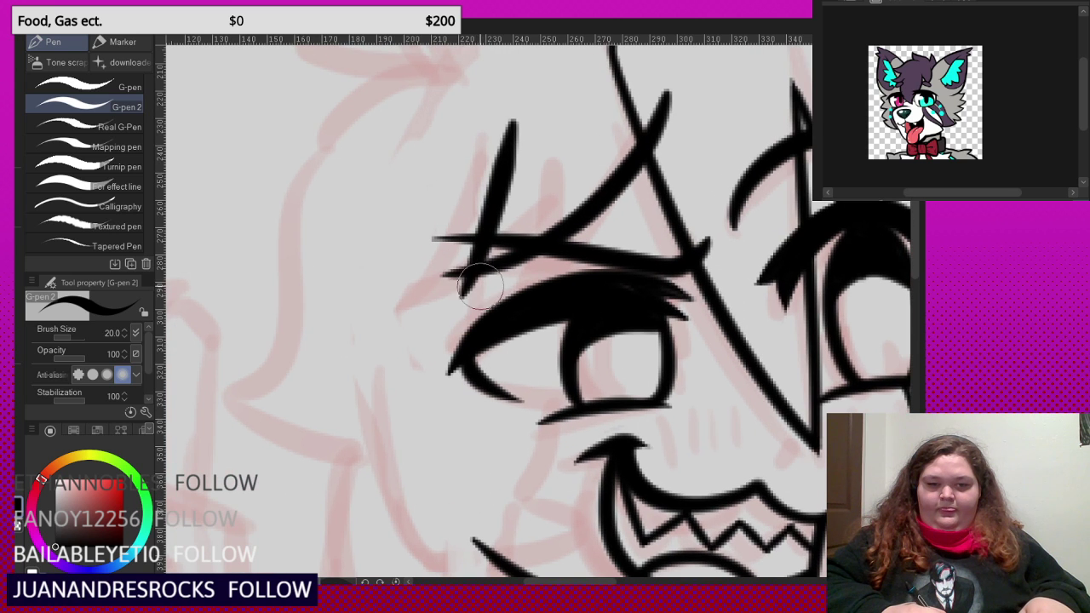
- Trim the overshooting ends of the strands over the lowered eyebrow into a clean tip and a clean join with the central bang
key(ctrl+z)
drag(663, 97, 666, 132)
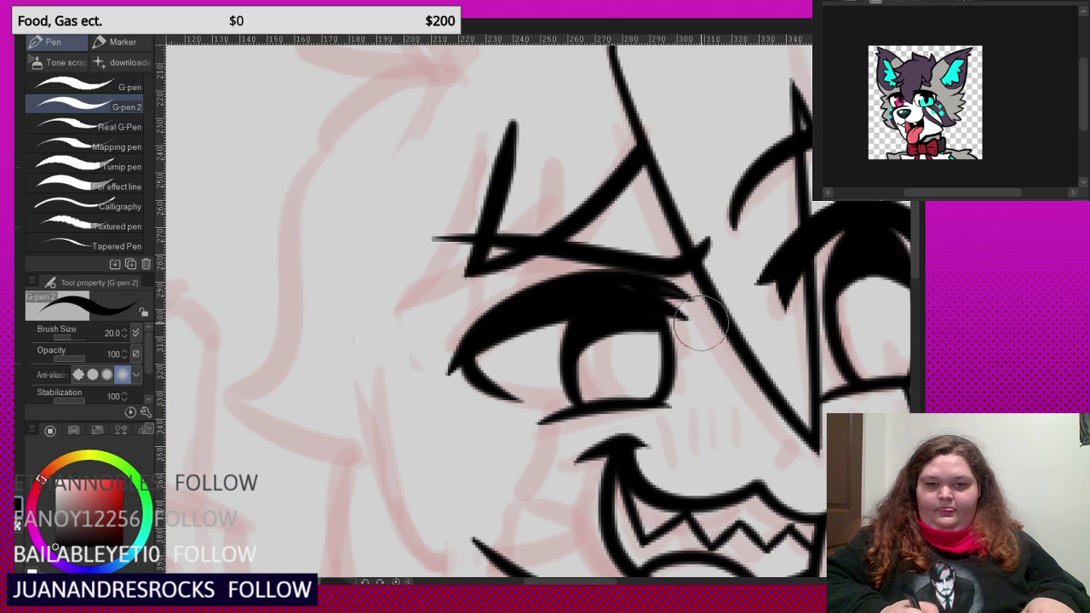
scroll(704, 324, down, 2)
scroll(698, 323, up, 1)
key(c)
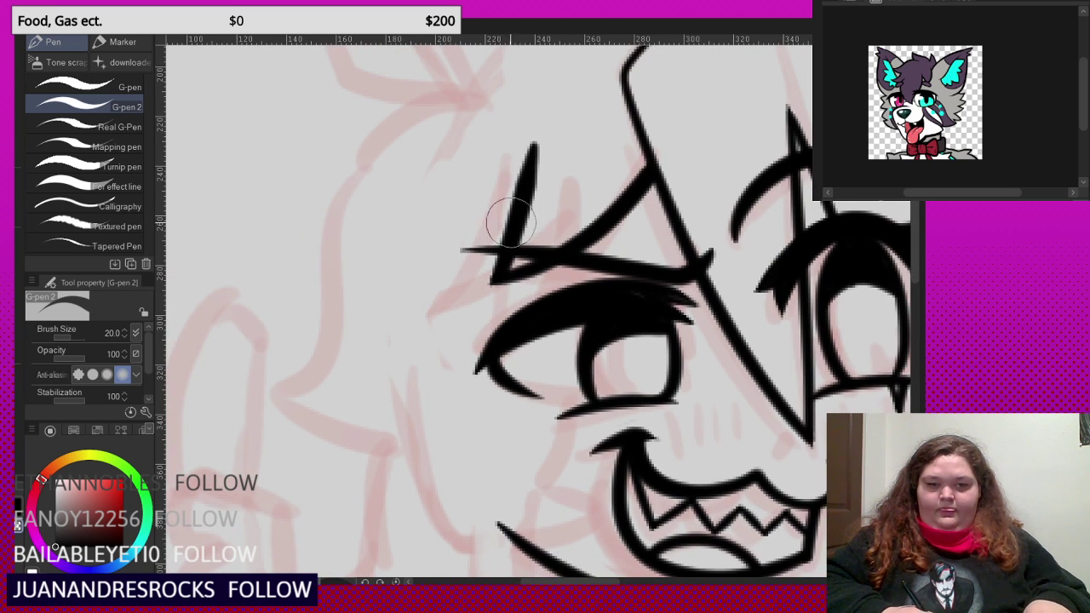
scroll(520, 187, down, 5)
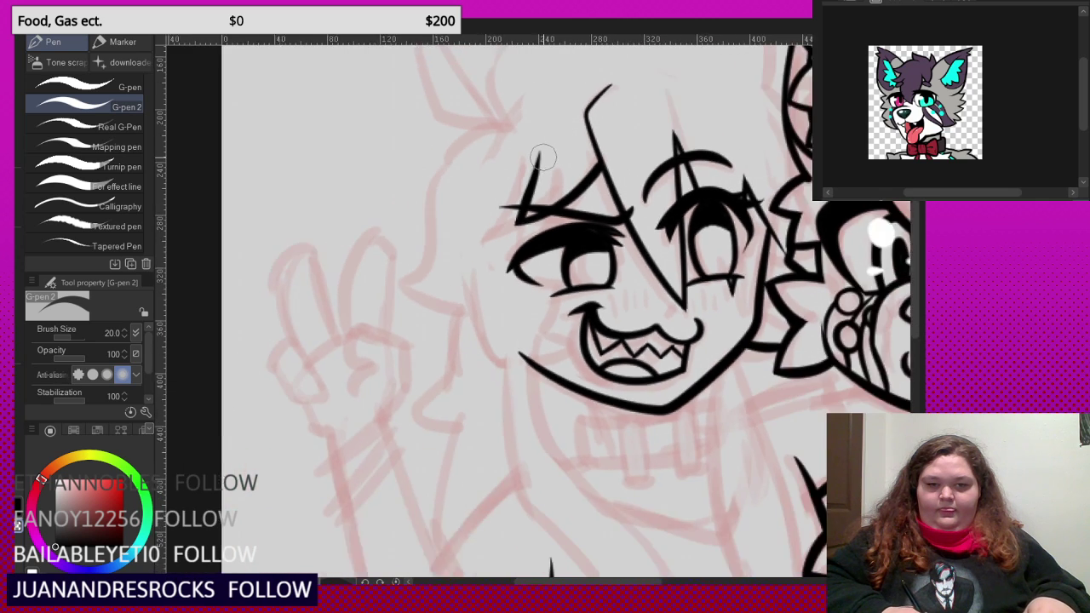
scroll(527, 221, up, 4)
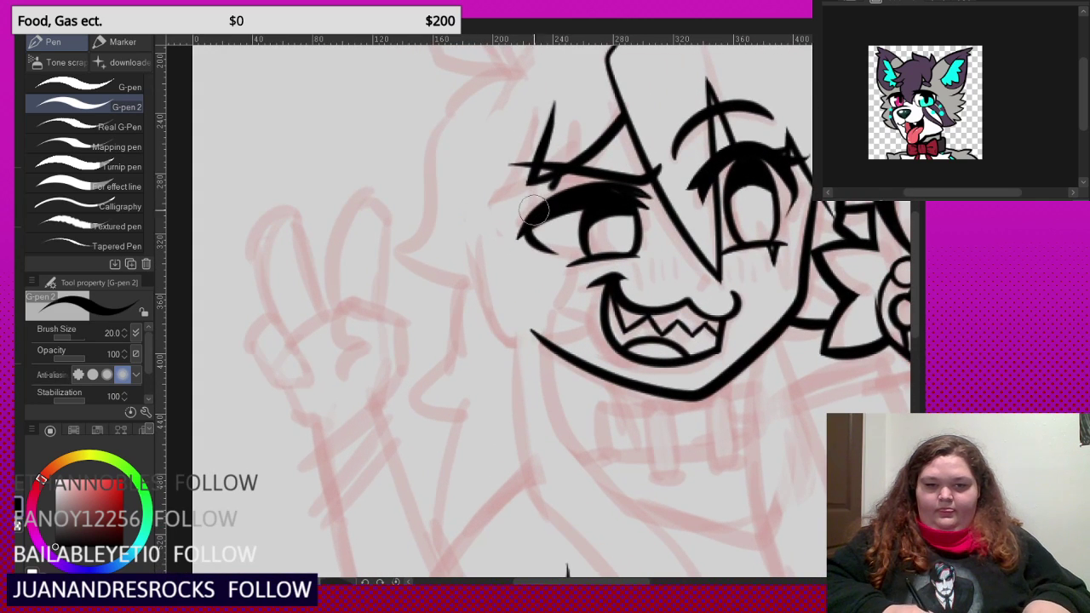
mouse_move(533, 209)
mouse_down()
mouse_move(478, 245)
mouse_move(444, 248)
mouse_move(468, 257)
mouse_move(494, 157)
mouse_up()
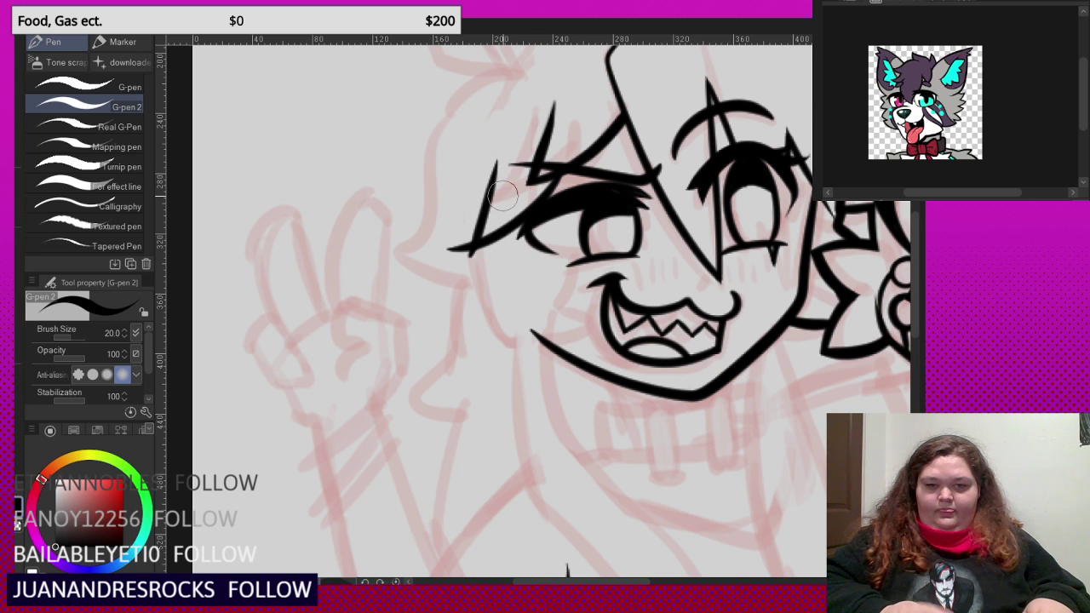
scroll(502, 196, up, 2)
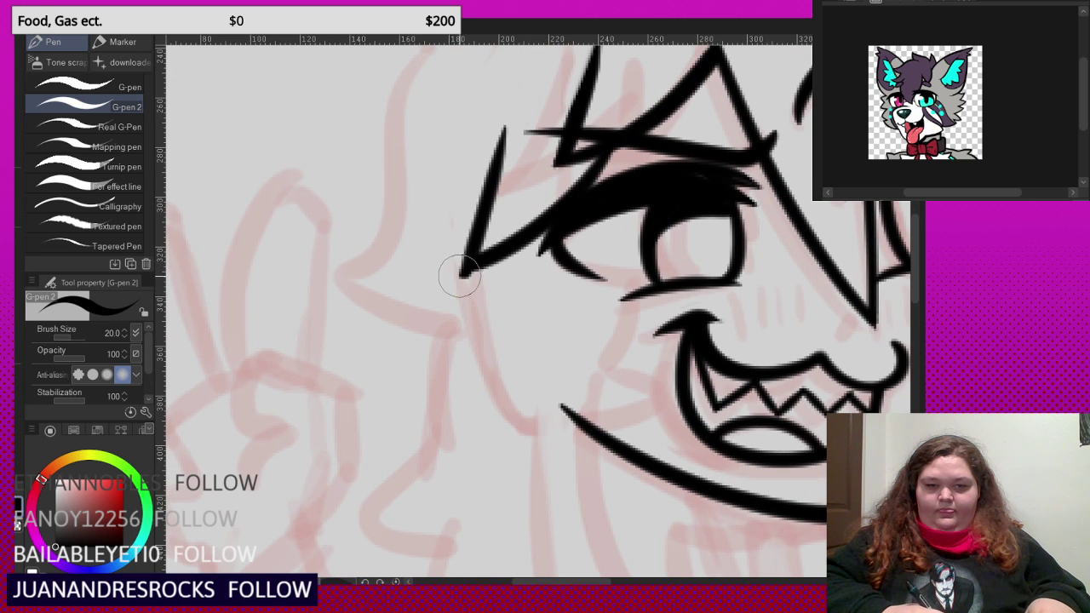
key(ctrl+z)
key(ctrl+z)
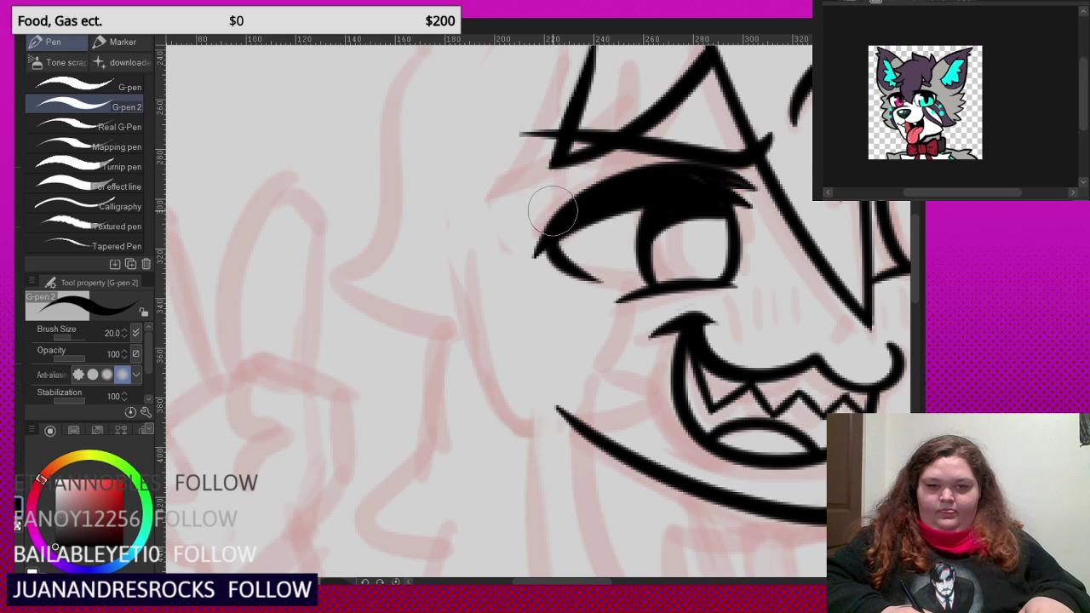
- Ink the side hair lock from the bangs past the lowered-brow eye to the jaw, with jagged inner spikes, and trim its small outer flick
drag(562, 163, 568, 312)
mouse_move(547, 272)
mouse_down()
mouse_move(672, 313)
mouse_move(664, 297)
mouse_move(635, 341)
mouse_move(583, 369)
mouse_move(591, 339)
mouse_move(666, 400)
mouse_move(657, 378)
mouse_move(658, 390)
mouse_move(574, 444)
mouse_move(499, 432)
mouse_move(528, 457)
mouse_move(466, 241)
mouse_move(478, 232)
mouse_move(401, 279)
mouse_move(439, 222)
mouse_move(448, 178)
mouse_up()
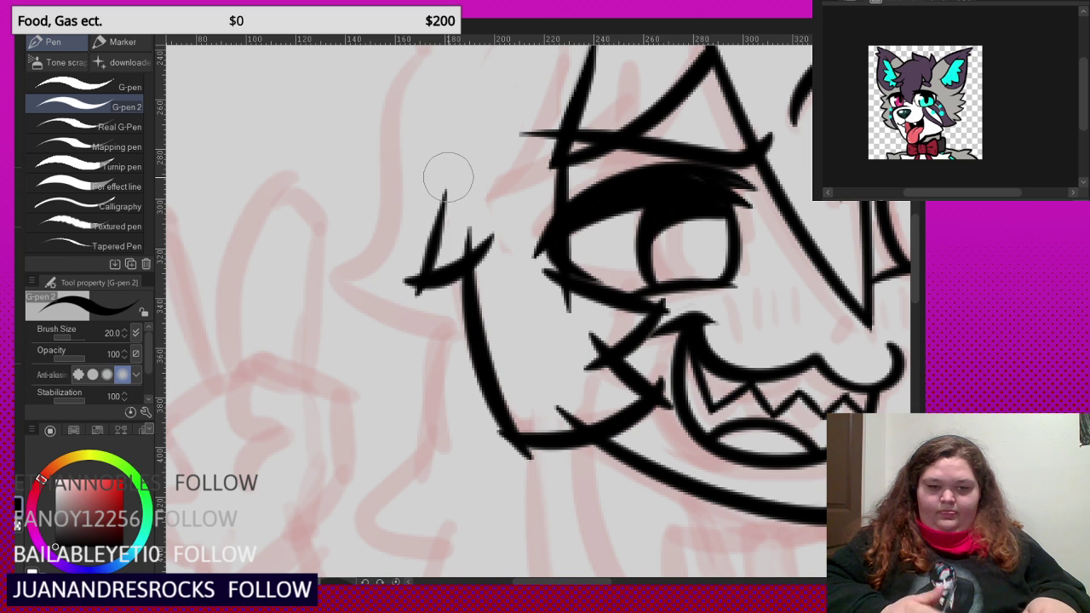
scroll(407, 288, up, 2)
scroll(406, 289, up, 1)
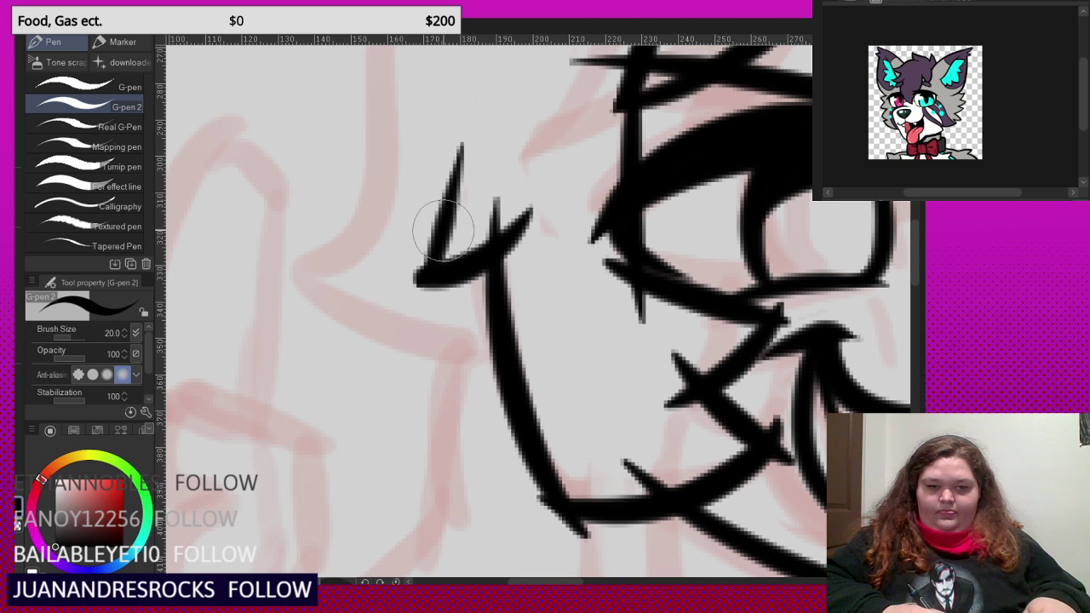
drag(418, 260, 412, 295)
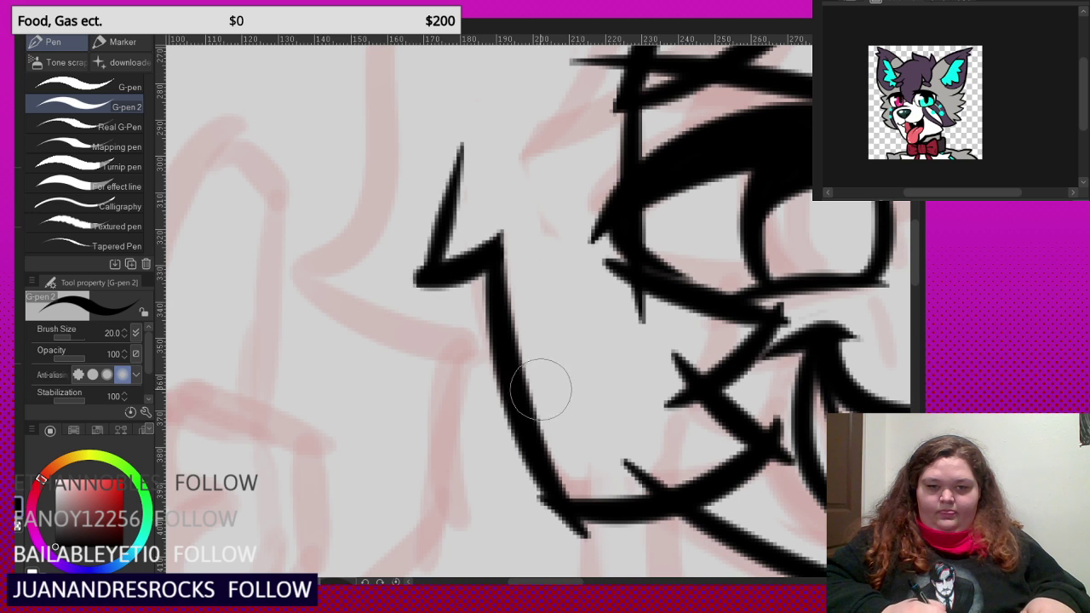
- Trim the crossing line ends at the side lock's lower corner, below the eye and along its jagged inner edge into sharp corners
scroll(538, 384, up, 2)
mouse_move(669, 417)
mouse_down()
mouse_move(696, 348)
mouse_move(707, 357)
mouse_move(669, 305)
mouse_up()
scroll(586, 285, down, 1)
scroll(597, 200, up, 1)
drag(597, 190, 656, 253)
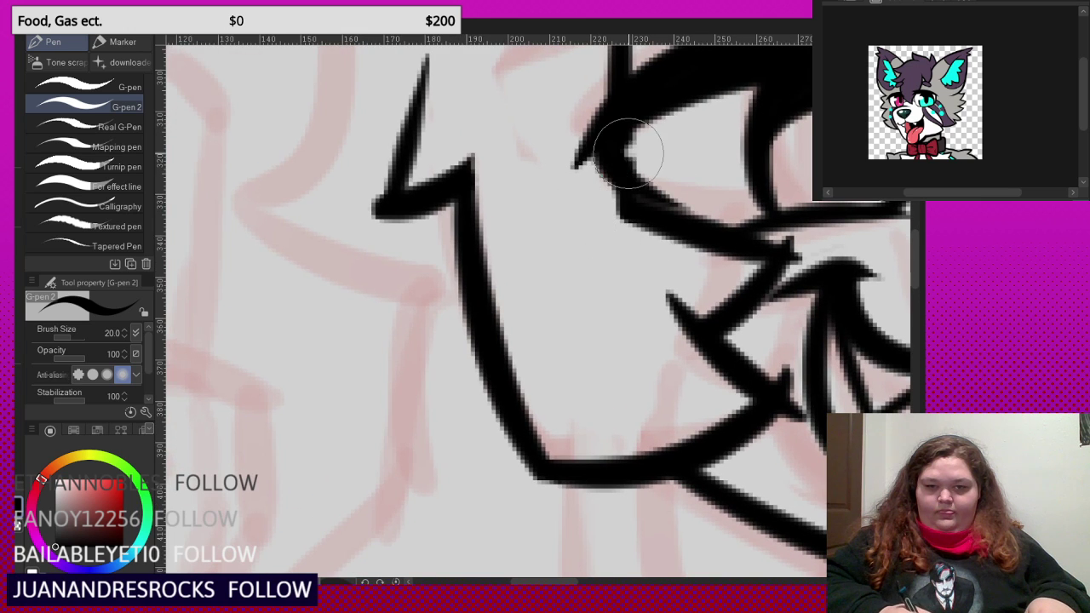
scroll(627, 150, down, 2)
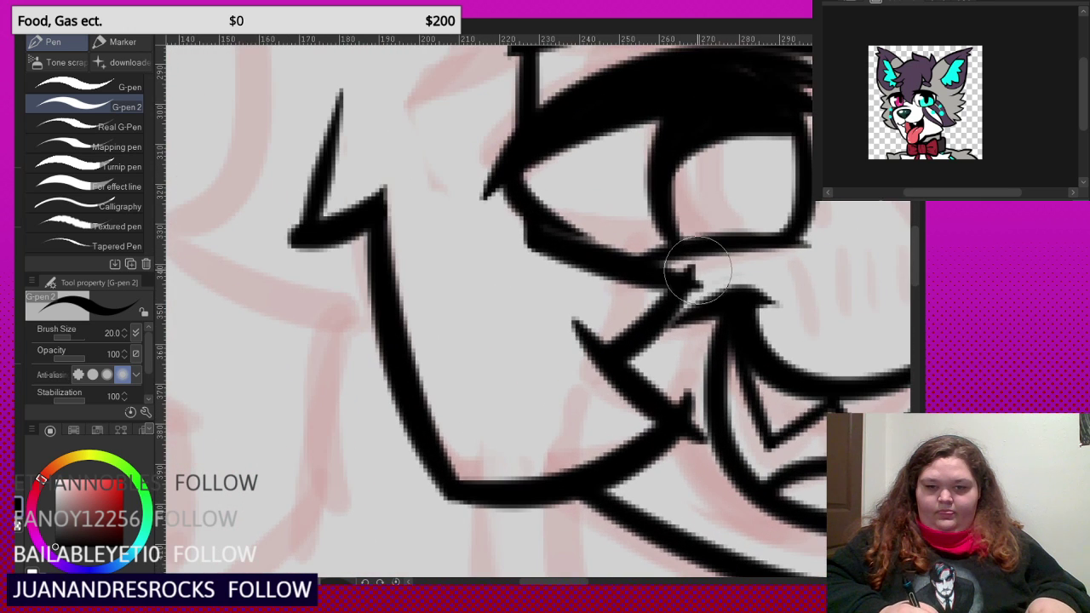
scroll(698, 271, up, 1)
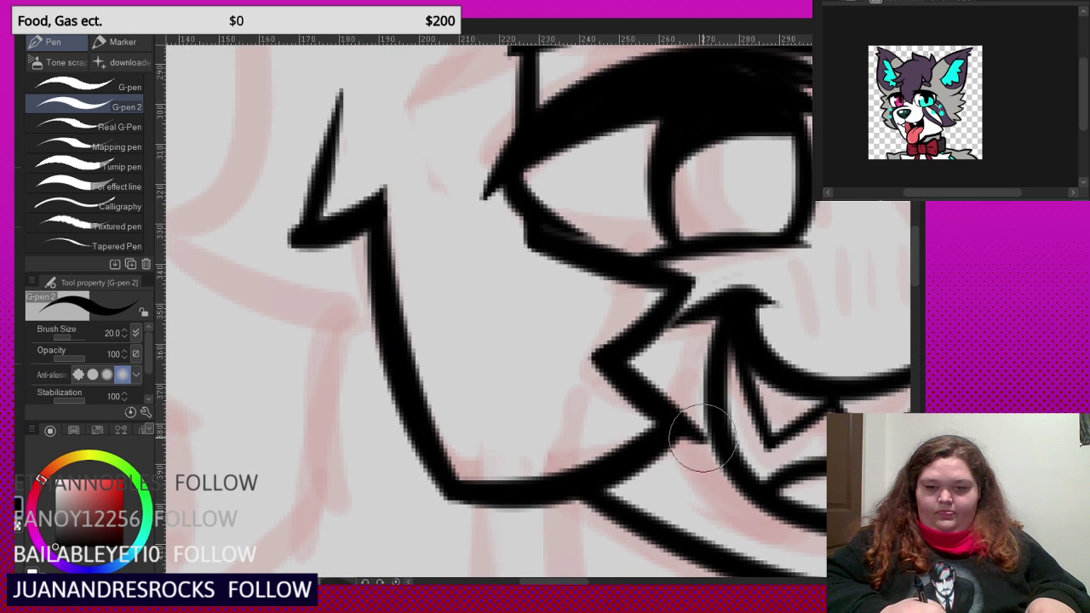
scroll(693, 445, down, 8)
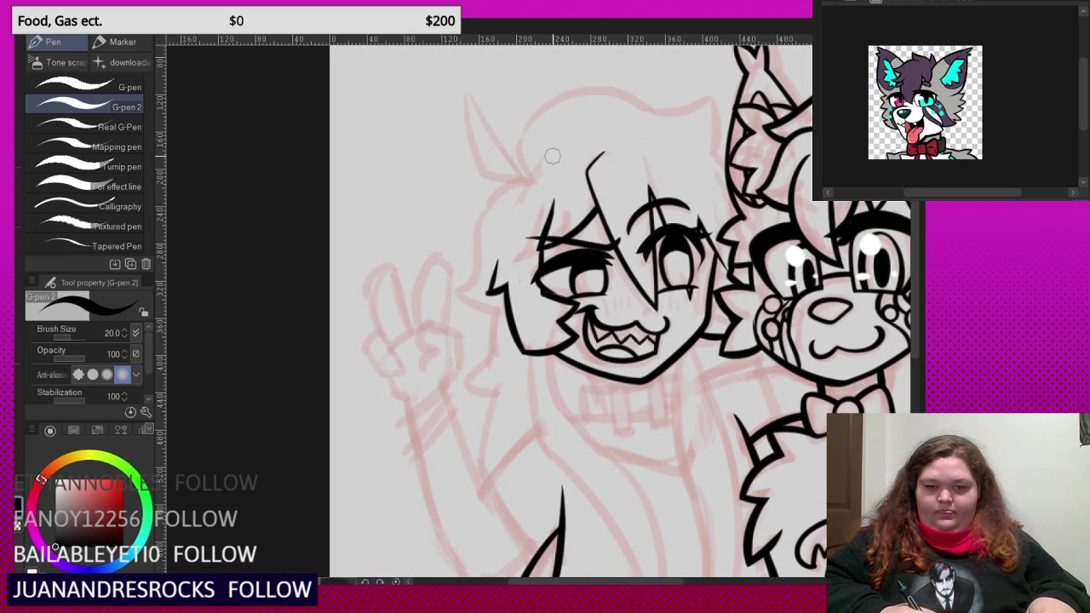
scroll(497, 279, up, 5)
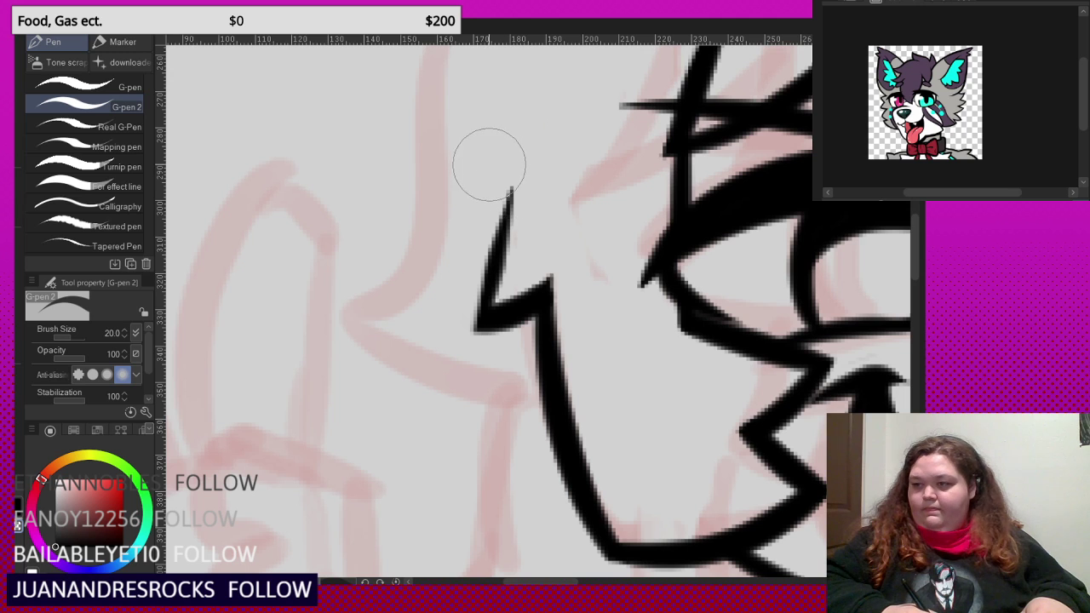
scroll(482, 255, up, 1)
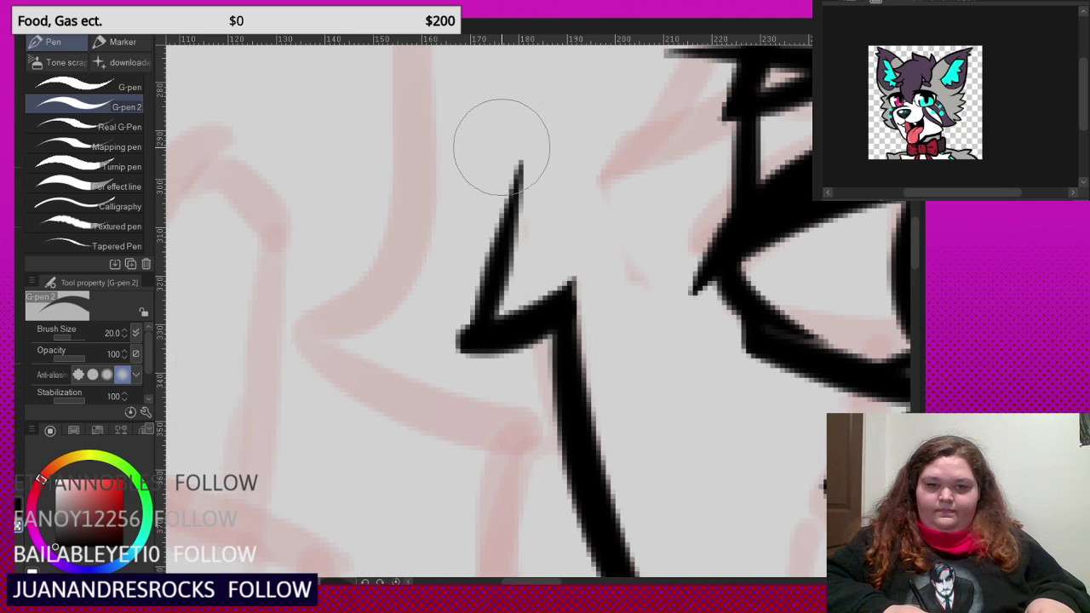
scroll(479, 209, down, 6)
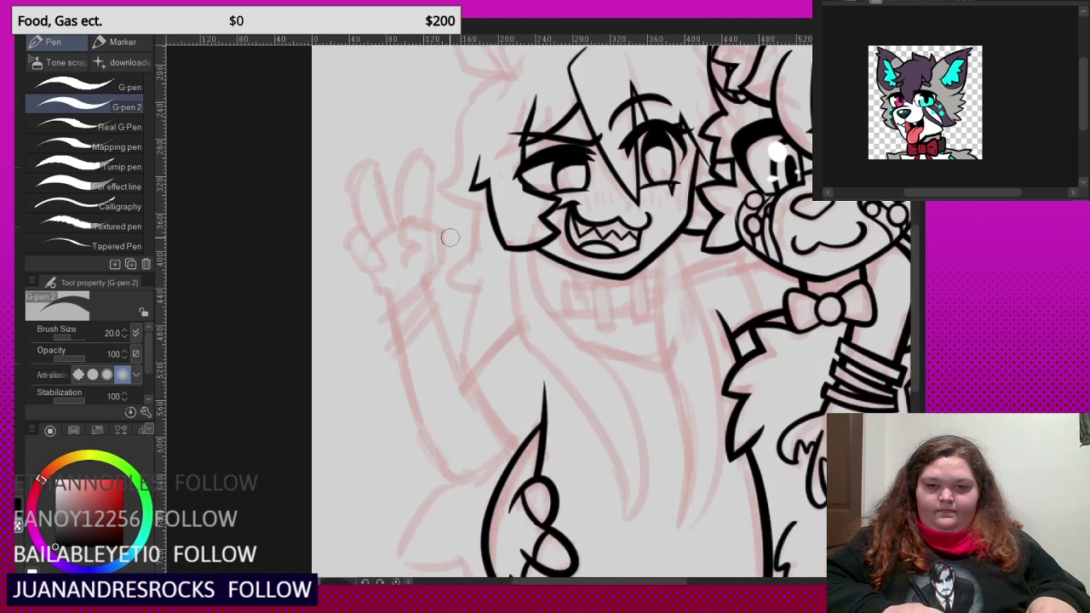
scroll(450, 236, down, 2)
scroll(535, 356, down, 4)
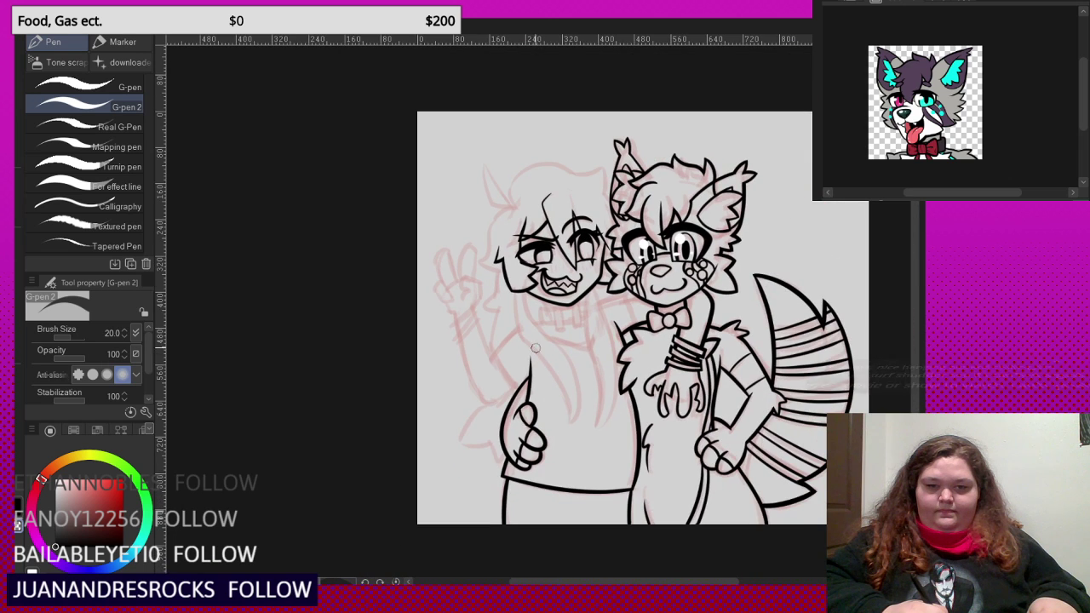
scroll(491, 193, up, 3)
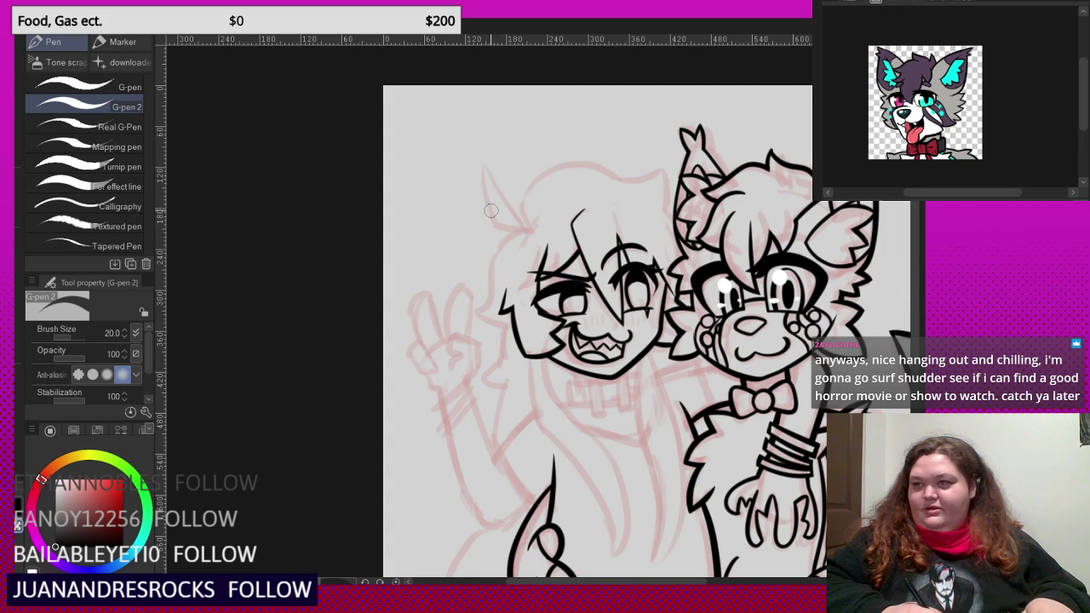
scroll(497, 215, down, 2)
scroll(496, 170, up, 2)
scroll(496, 174, down, 2)
scroll(526, 366, up, 3)
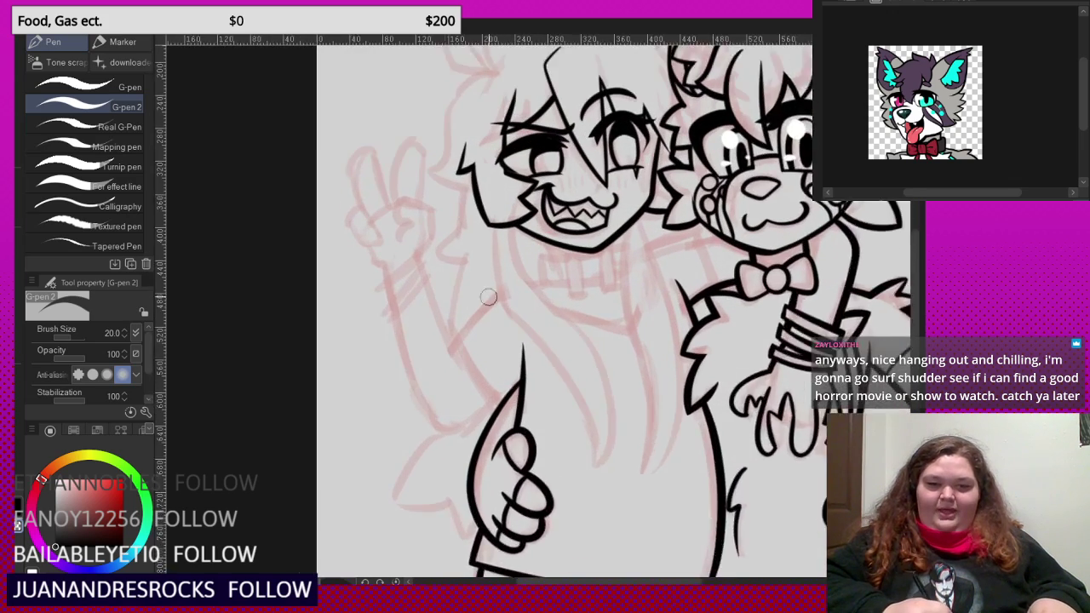
scroll(502, 255, up, 1)
scroll(504, 183, down, 2)
scroll(505, 176, up, 2)
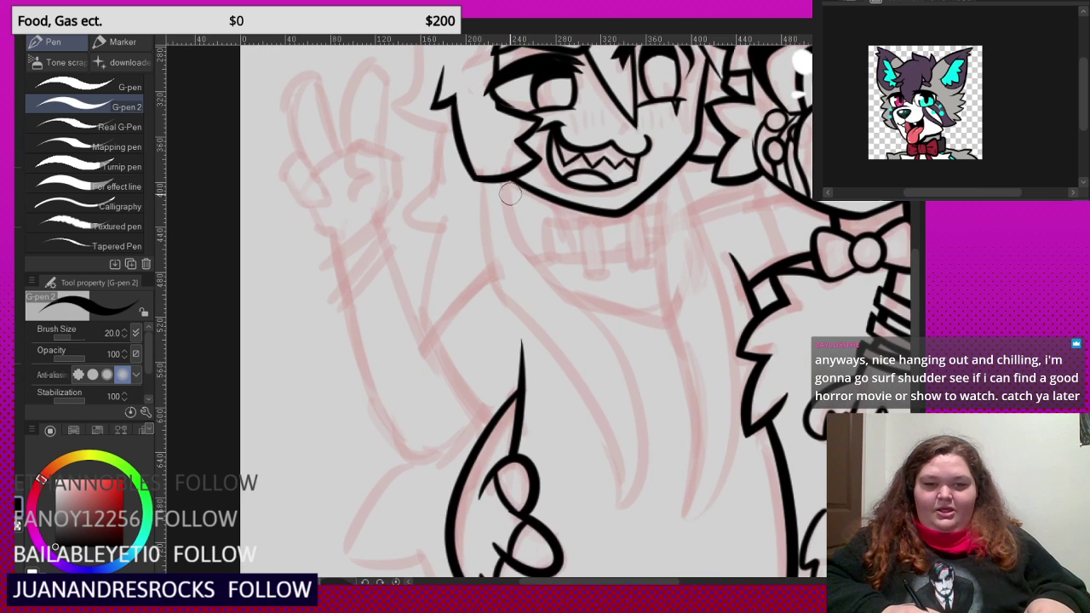
mouse_move(527, 248)
mouse_down()
mouse_move(632, 365)
mouse_move(631, 535)
mouse_up()
key(ctrl+z)
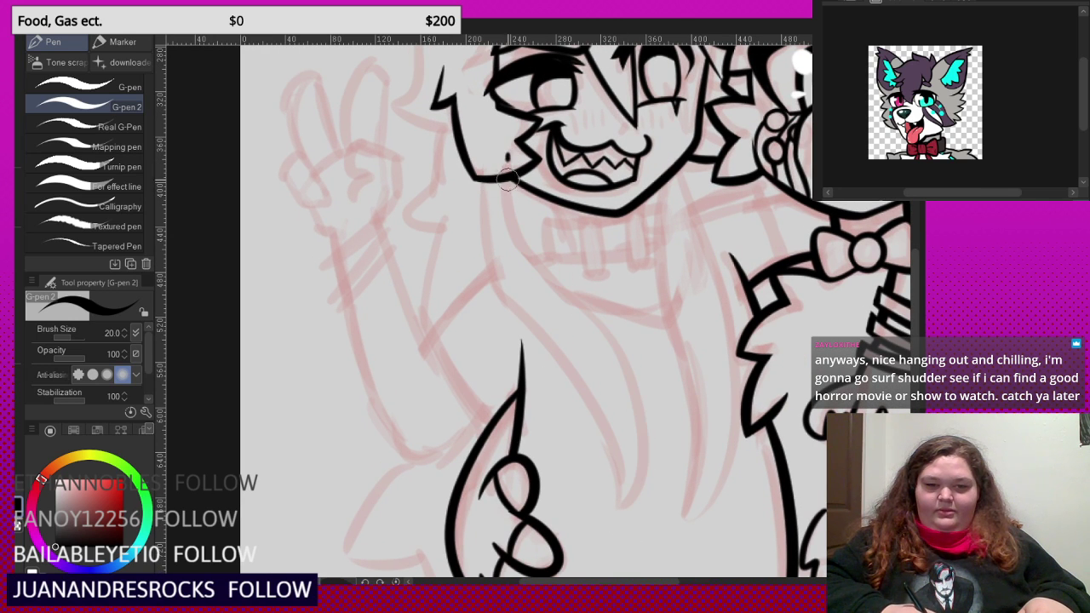
mouse_move(507, 178)
mouse_down()
mouse_move(527, 256)
mouse_move(654, 398)
mouse_move(655, 443)
mouse_move(632, 535)
mouse_up()
key(ctrl+z)
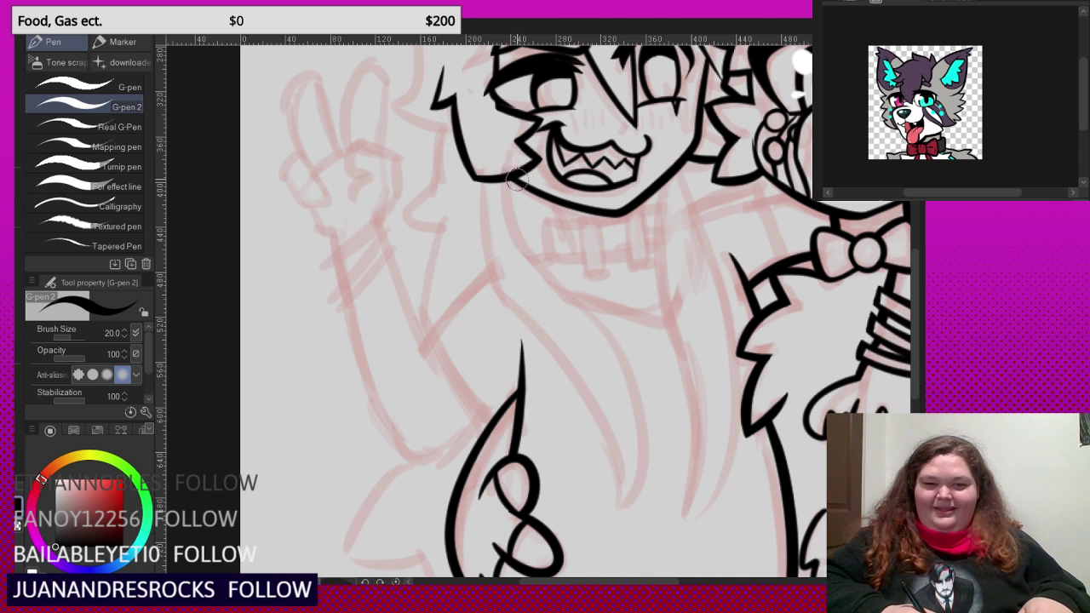
- Ink the long hair strand hanging from the side lock across the chest to a point, and trim its ends cleanly at the jaw and tip
mouse_move(540, 267)
mouse_down()
mouse_move(655, 396)
mouse_move(654, 449)
mouse_move(619, 535)
mouse_up()
mouse_move(487, 204)
mouse_down()
mouse_move(611, 436)
mouse_move(643, 549)
mouse_up()
scroll(526, 256, down, 1)
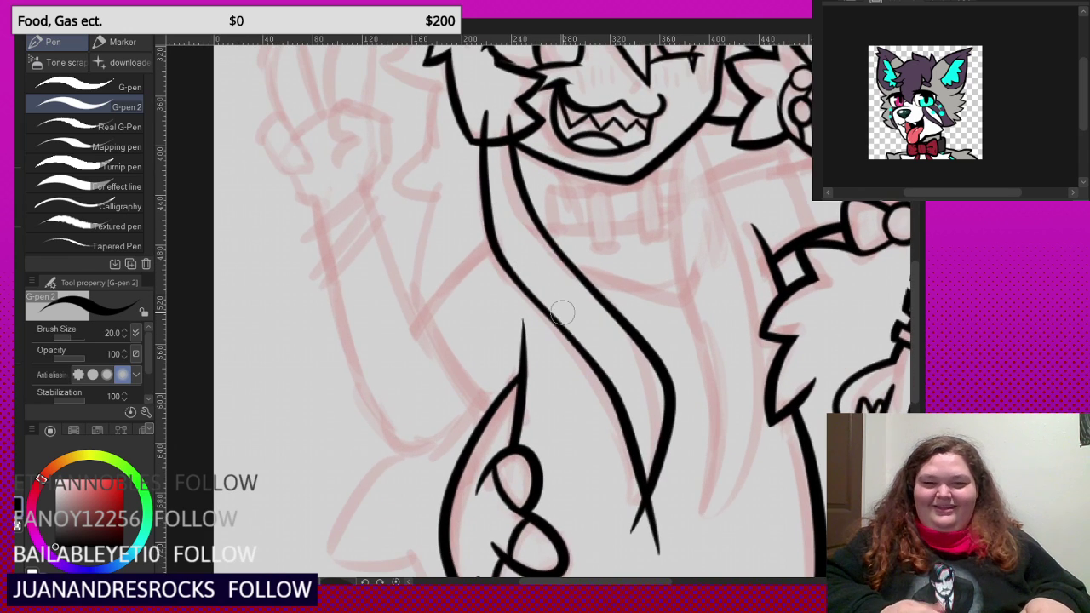
scroll(477, 111, up, 2)
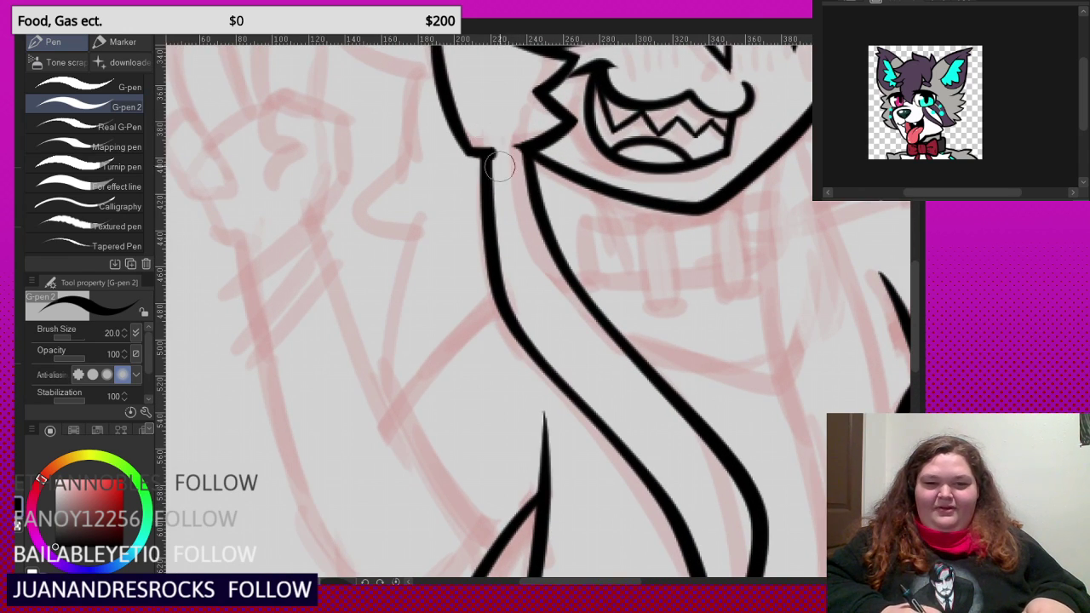
scroll(494, 153, down, 1)
scroll(633, 457, down, 3)
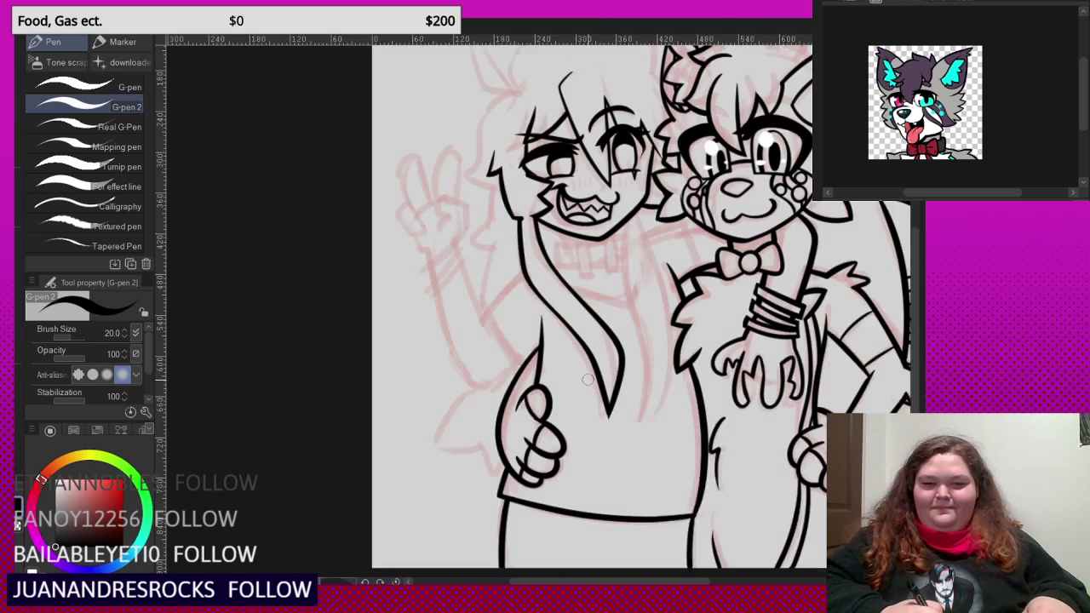
scroll(596, 369, up, 6)
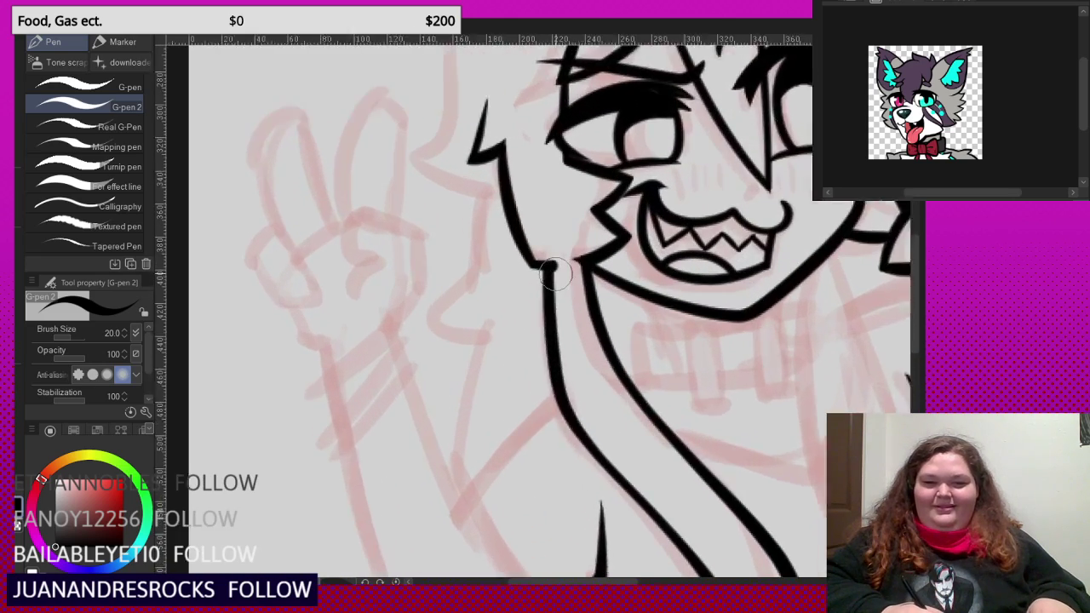
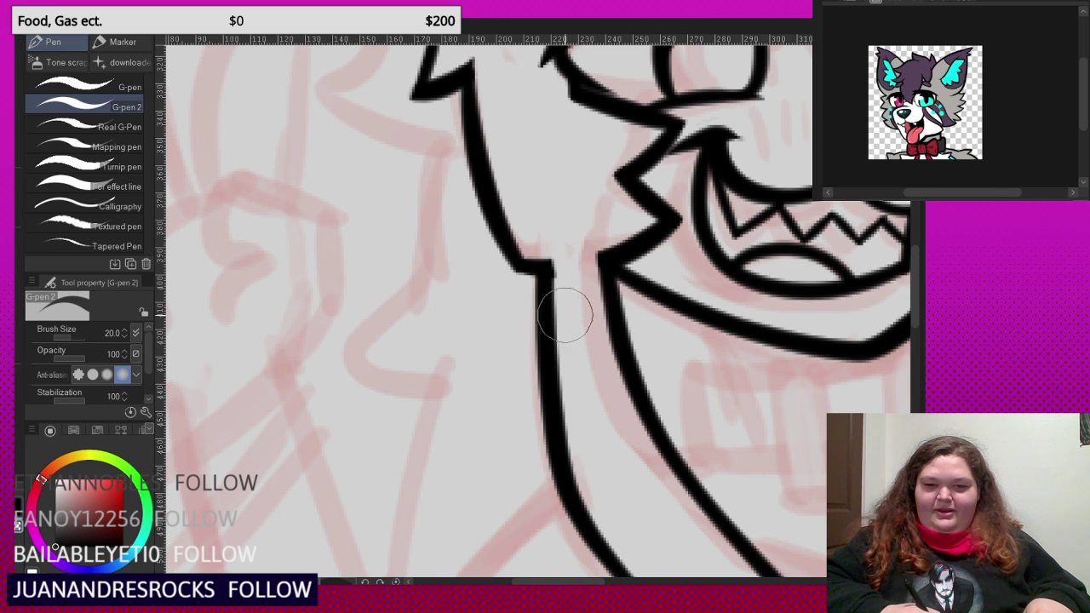
scroll(562, 313, down, 6)
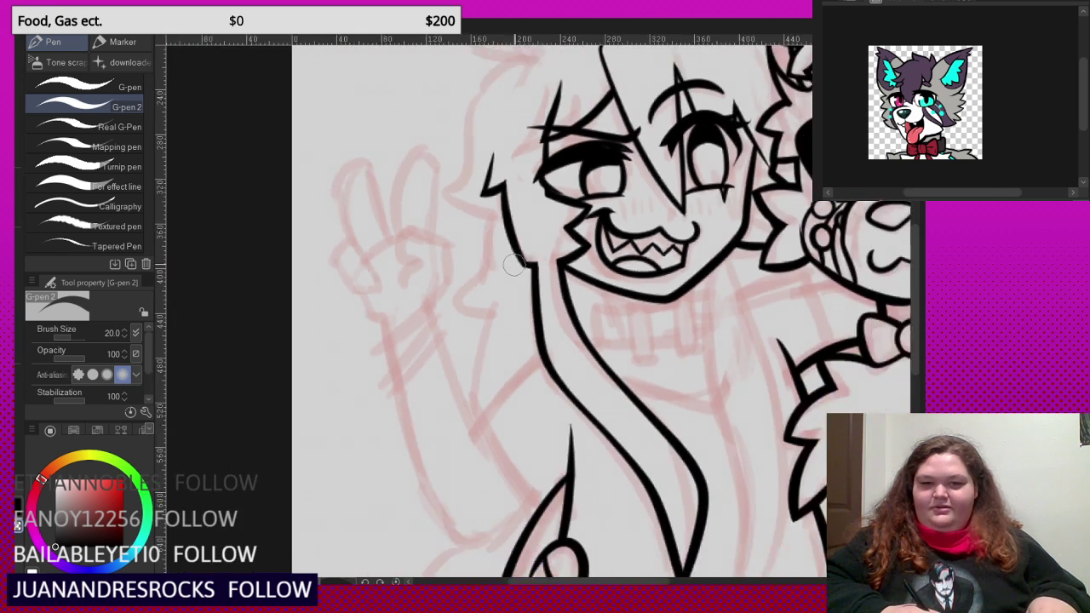
- Ink a small nose dot above the grinning mouth, beside the central bang's tip
scroll(593, 295, up, 8)
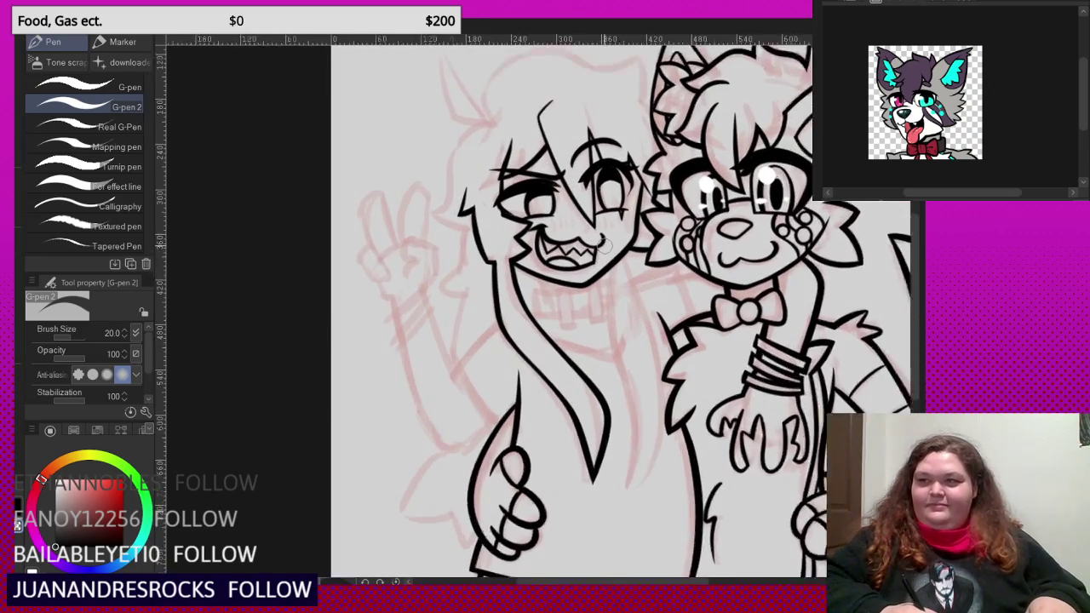
scroll(546, 202, down, 7)
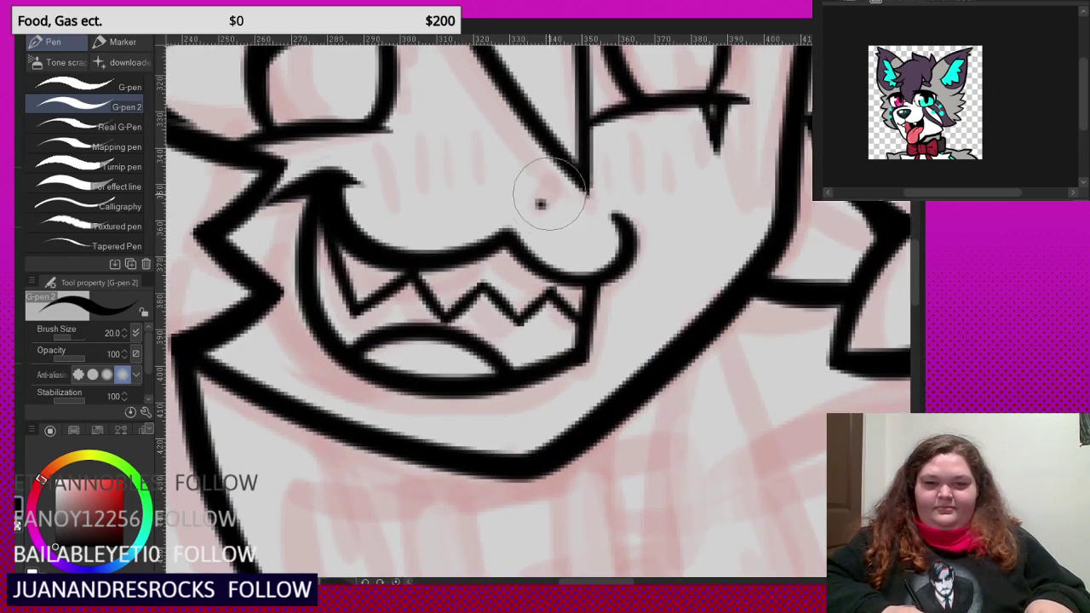
scroll(528, 216, down, 2)
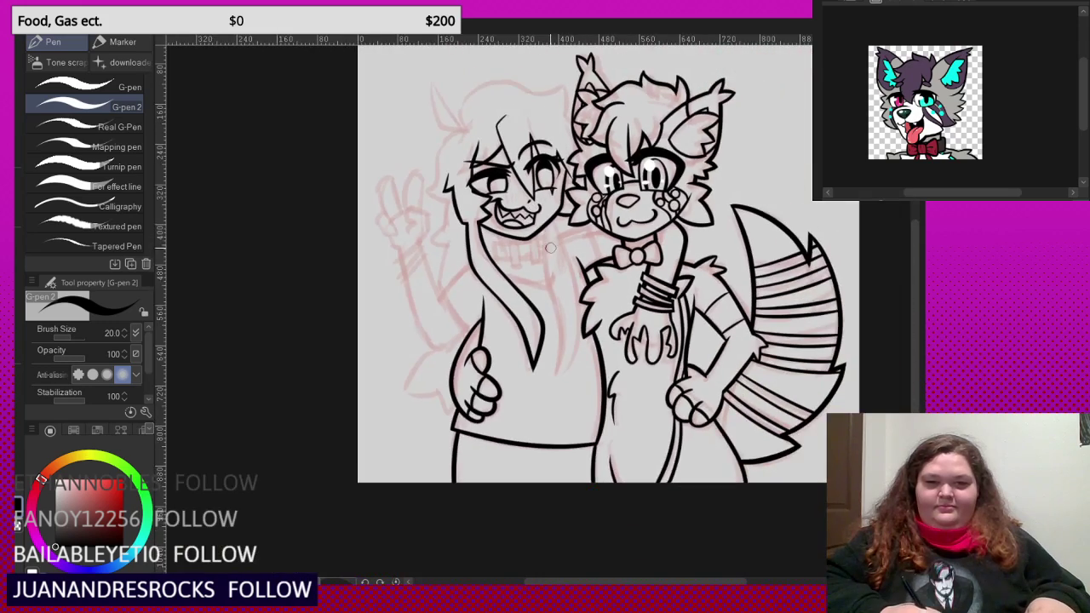
scroll(550, 248, up, 9)
scroll(465, 226, up, 1)
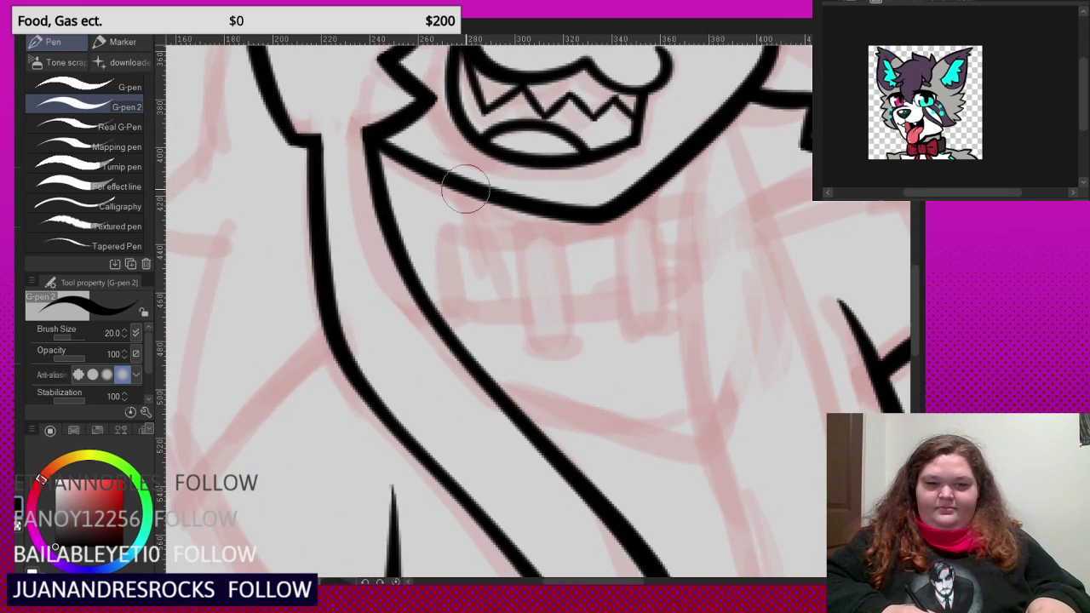
- Ink two short neck lines beneath the jaw and a slightly curved rectangular choker band around the neck
drag(464, 194, 490, 298)
drag(658, 194, 676, 295)
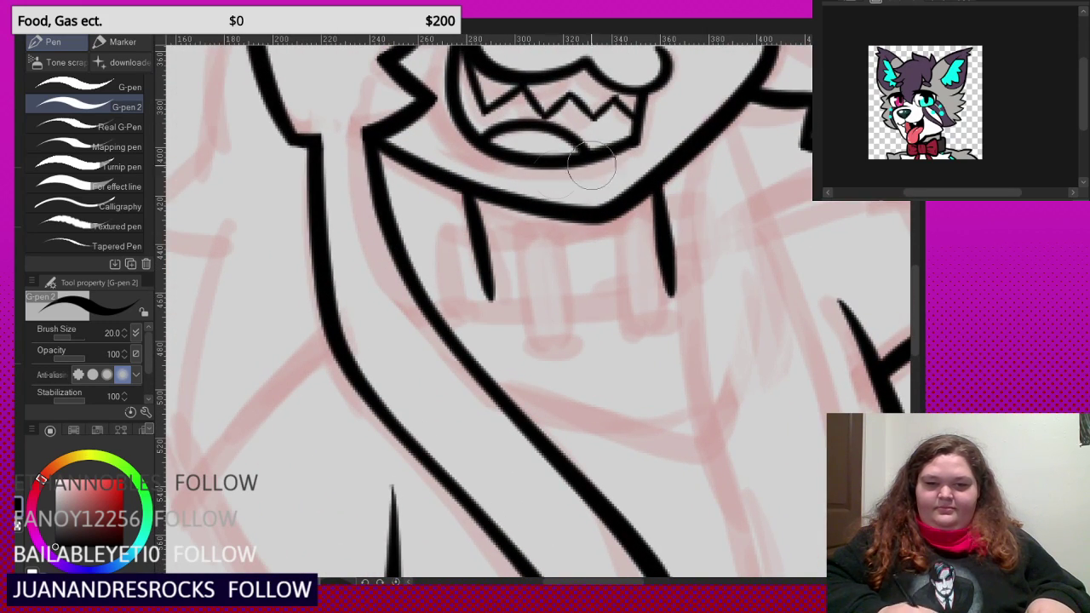
scroll(592, 174, up, 1)
drag(425, 239, 705, 209)
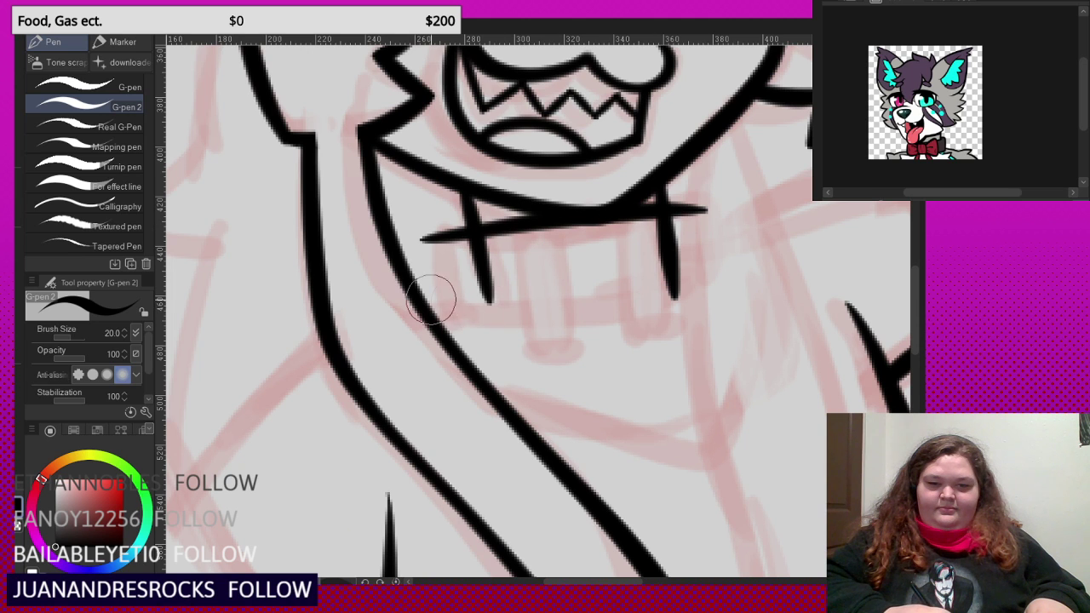
mouse_move(432, 300)
mouse_down()
mouse_move(626, 311)
mouse_move(727, 286)
mouse_up()
drag(685, 187, 701, 340)
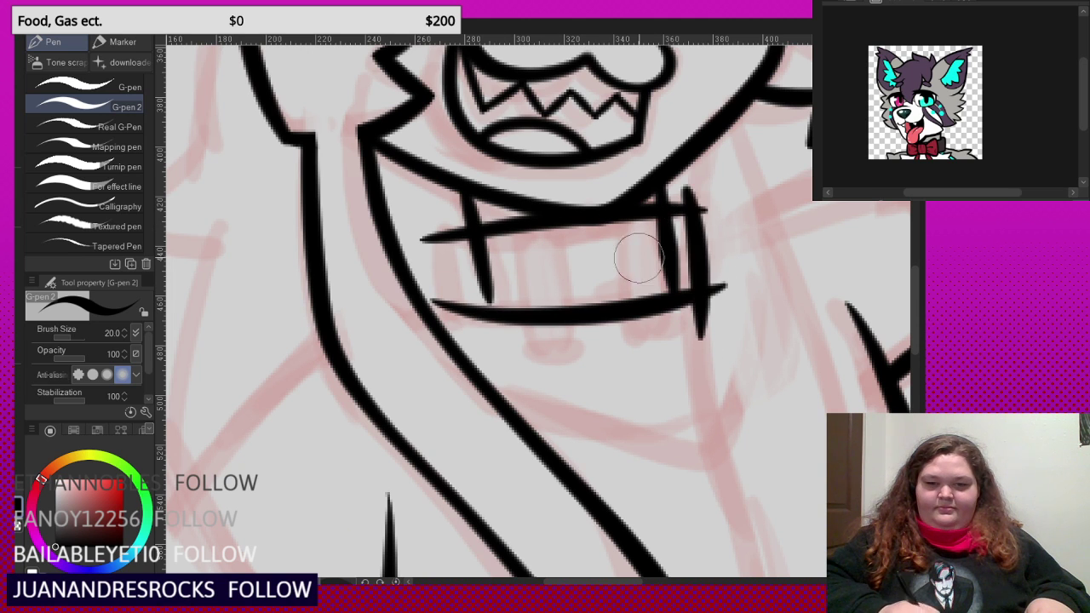
scroll(475, 270, up, 1)
drag(441, 200, 463, 349)
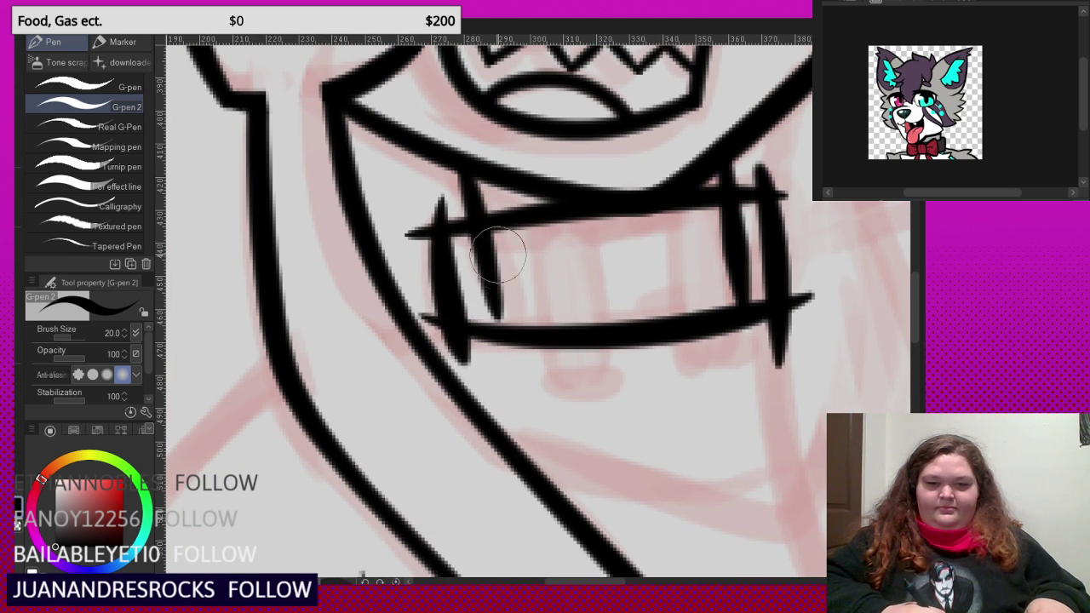
- Erase the neck line inside the choker and trim the overshooting ends at the choker's side nearest the long front hair strand
drag(477, 262, 505, 265)
drag(443, 209, 447, 220)
drag(478, 349, 468, 350)
drag(420, 224, 418, 241)
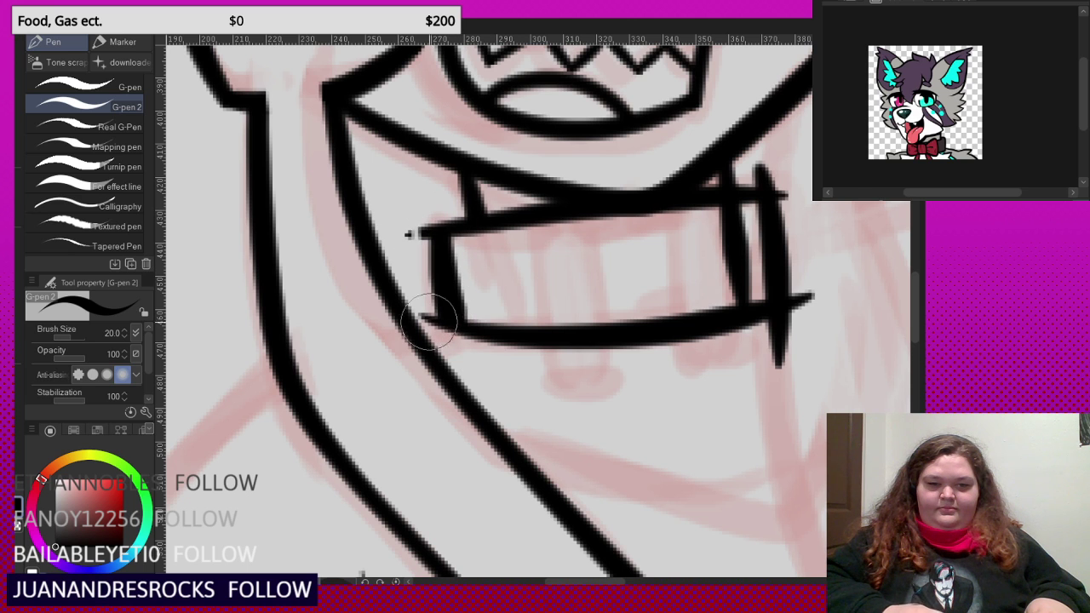
drag(430, 322, 433, 313)
- Erase the other neck line inside the choker and trim the crossing ends at its far side into clean corners
scroll(397, 213, down, 1)
scroll(681, 213, up, 2)
drag(669, 225, 649, 230)
drag(685, 153, 708, 152)
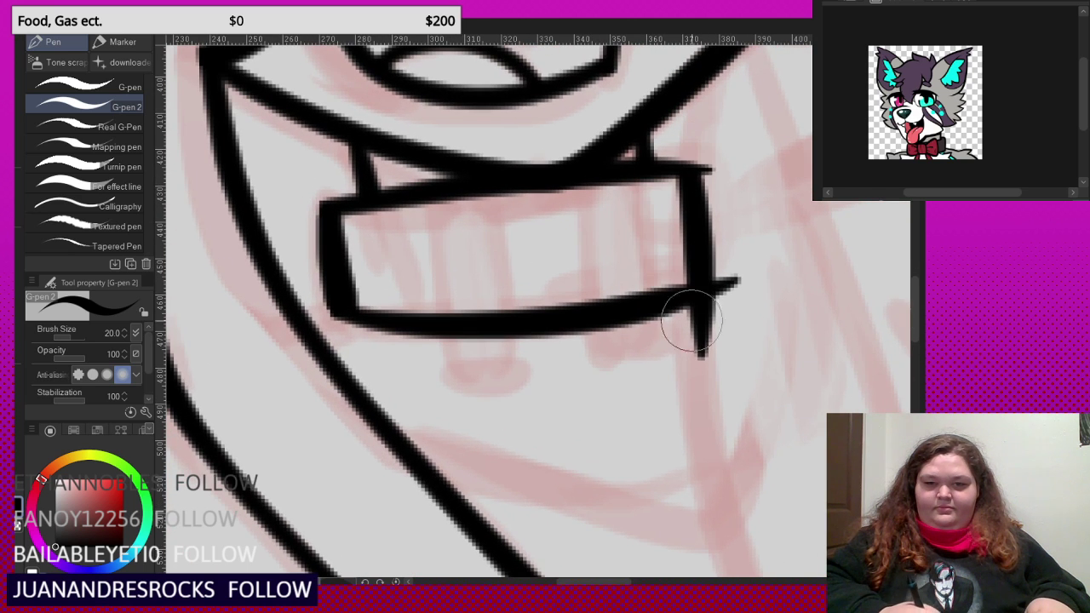
drag(693, 321, 739, 324)
drag(739, 262, 730, 279)
mouse_move(698, 166)
mouse_down()
mouse_move(720, 210)
mouse_move(712, 178)
mouse_up()
scroll(579, 272, down, 6)
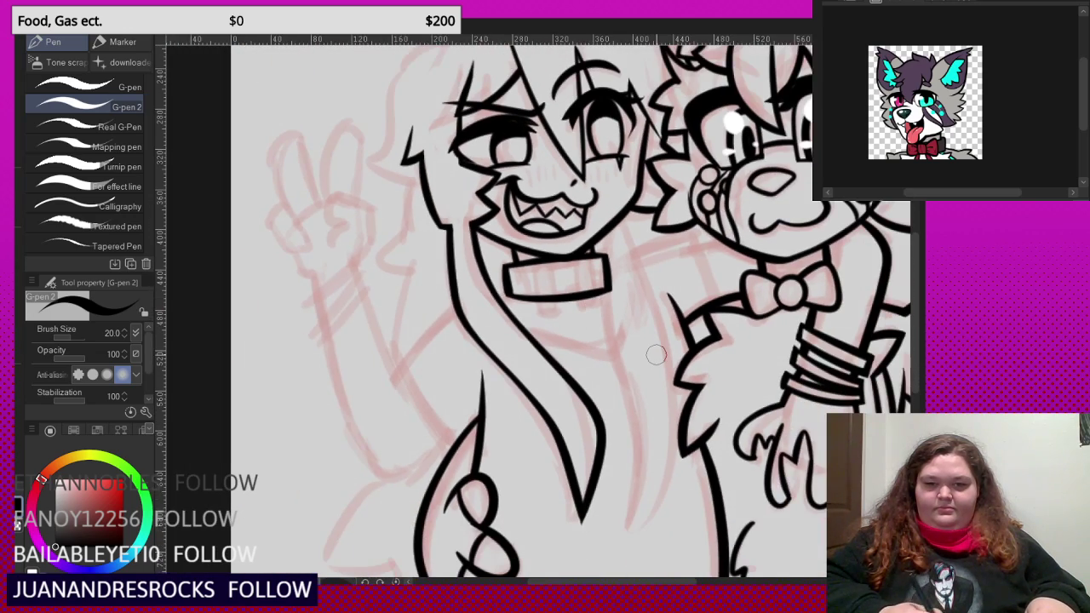
- Ink the second long hair strand falling from the far side of the jaw past the choker toward the furry character's chest
scroll(656, 354, up, 2)
mouse_move(586, 203)
mouse_down()
mouse_move(671, 413)
mouse_move(658, 512)
mouse_up()
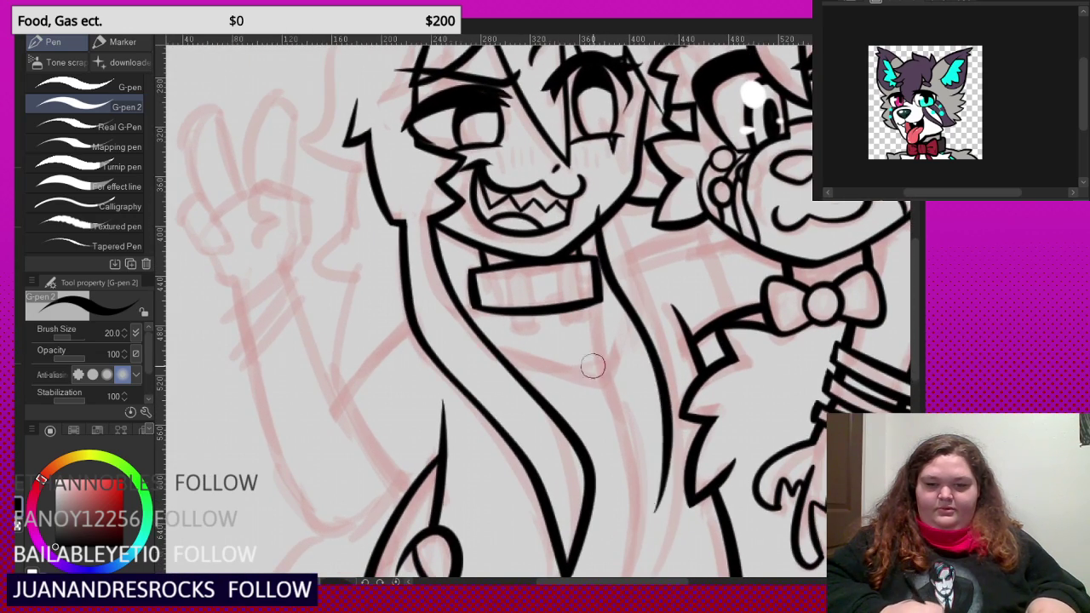
key(ctrl+z)
scroll(588, 341, down, 5)
scroll(596, 323, up, 3)
mouse_move(561, 180)
mouse_down()
mouse_move(628, 432)
mouse_move(617, 432)
mouse_move(632, 269)
mouse_move(565, 155)
mouse_move(556, 66)
mouse_up()
scroll(564, 155, up, 2)
scroll(622, 396, up, 1)
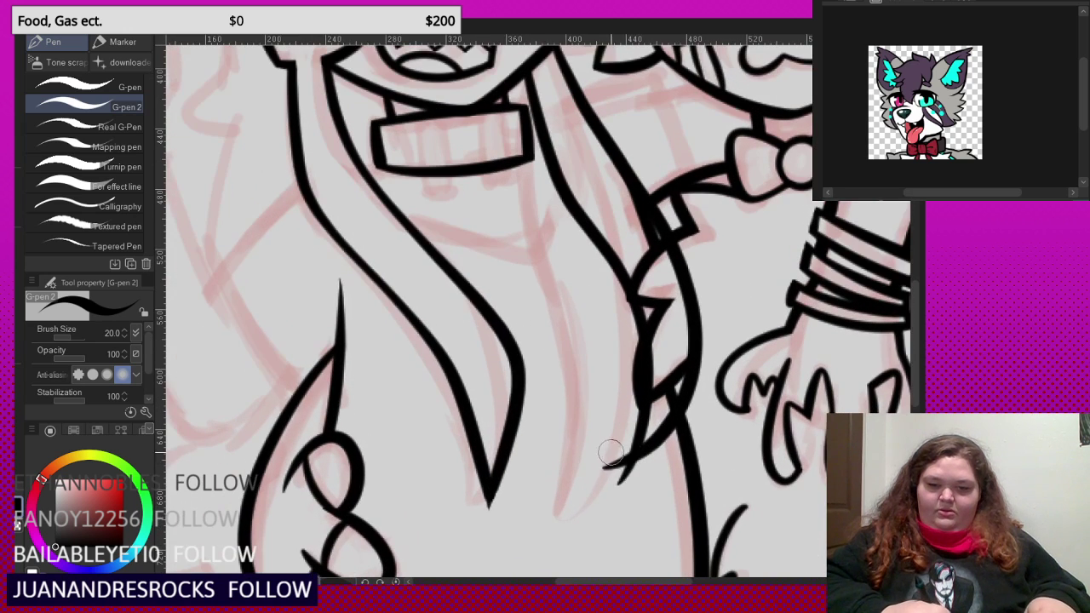
- Erase the second hair strand where it overlaps the furry character's chest fluff, and trim its ends at the arm and fluff
drag(611, 455, 634, 477)
scroll(679, 318, up, 2)
drag(679, 319, 692, 411)
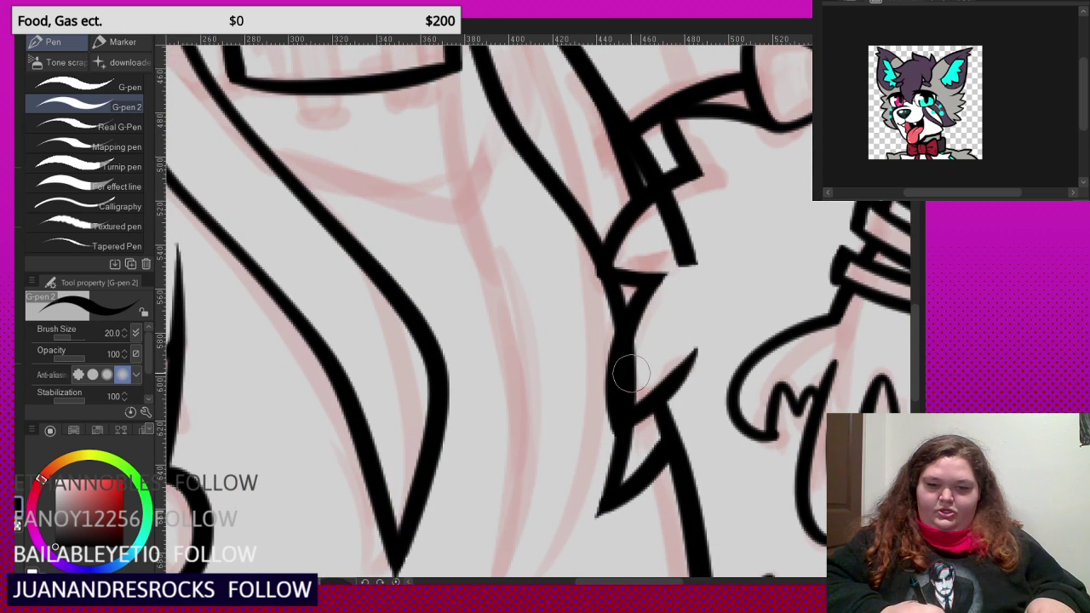
drag(630, 373, 668, 309)
drag(674, 222, 673, 239)
drag(624, 172, 617, 193)
scroll(609, 217, down, 2)
scroll(601, 183, up, 2)
scroll(618, 193, down, 6)
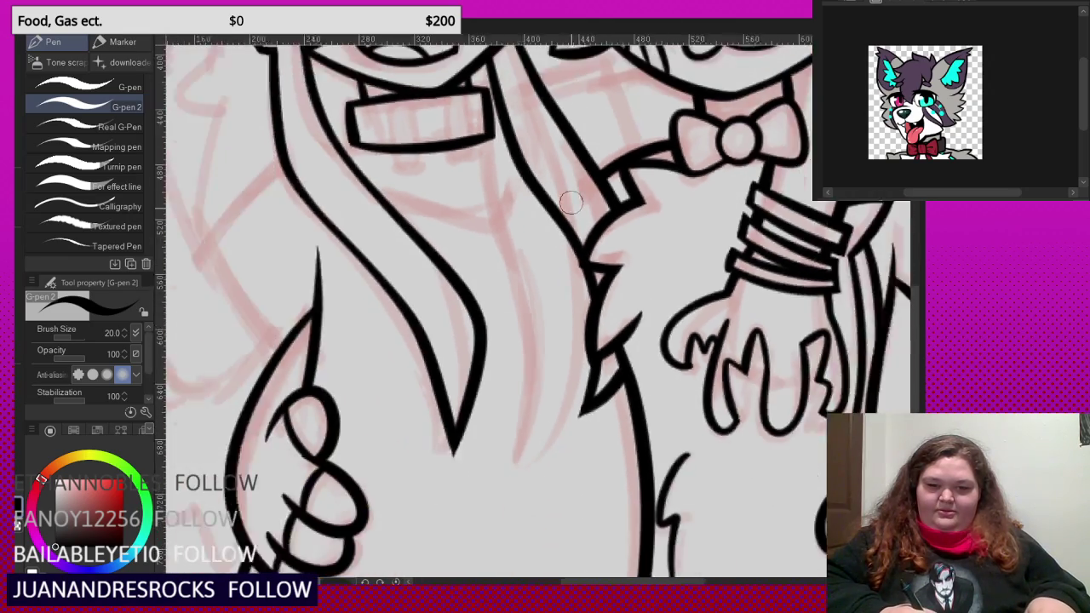
- Ink the upper edge and cuff line of the sleeve between the hair strand and the furry character's cheek, and clean their junctions
scroll(704, 367, up, 6)
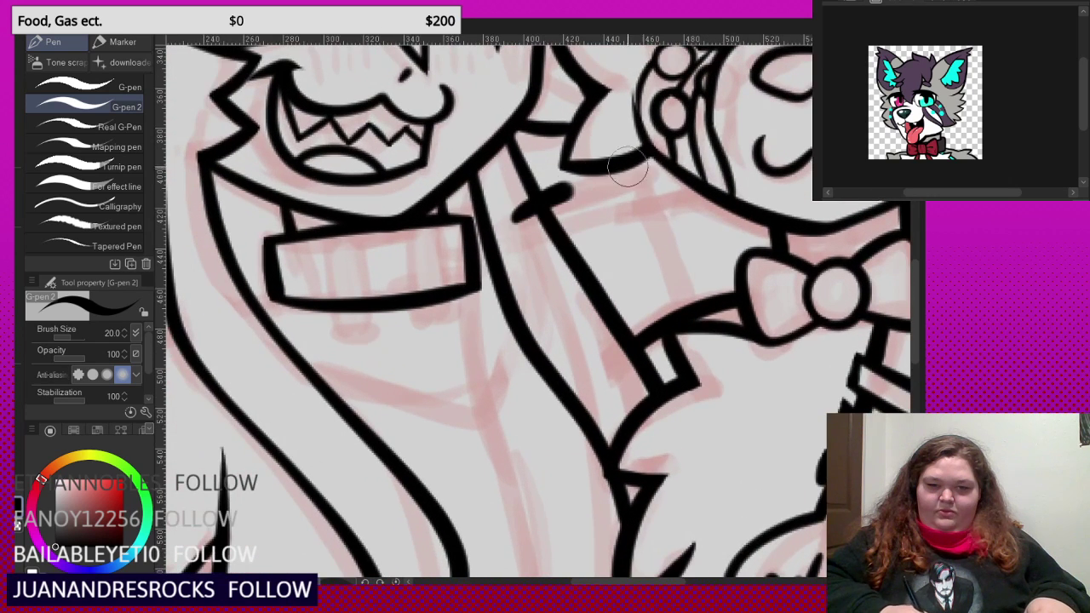
mouse_move(562, 193)
mouse_down()
mouse_move(665, 187)
mouse_move(690, 311)
mouse_up()
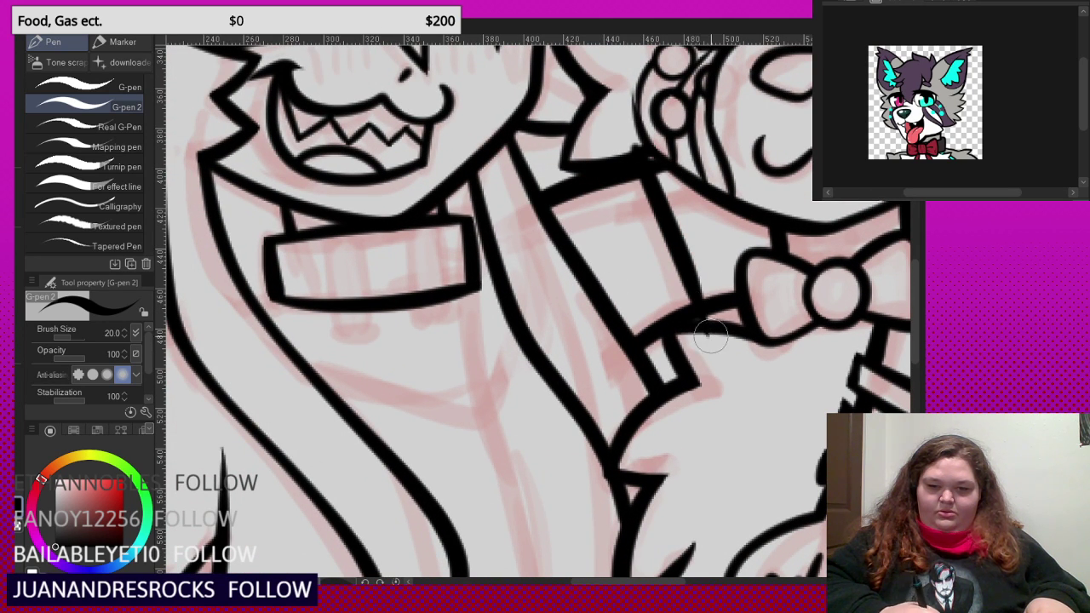
scroll(643, 161, up, 2)
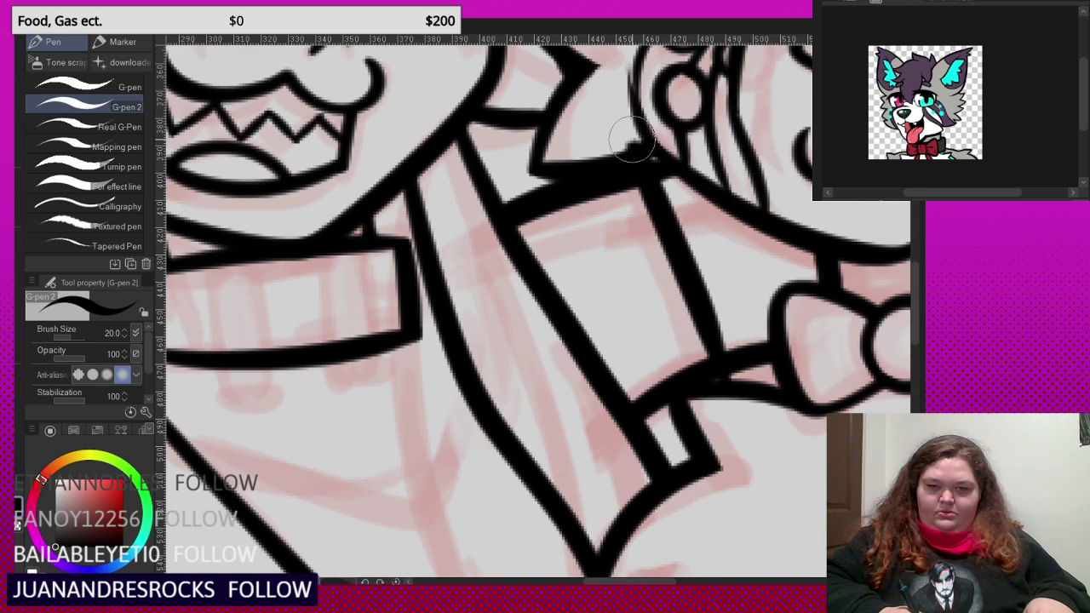
scroll(656, 171, down, 2)
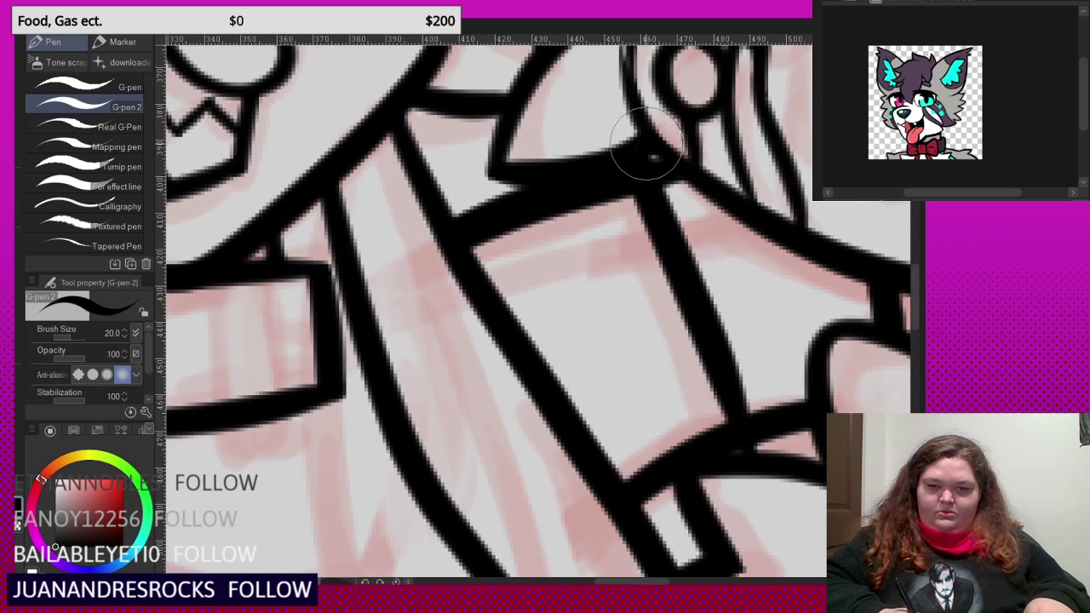
scroll(622, 153, down, 4)
scroll(631, 241, down, 3)
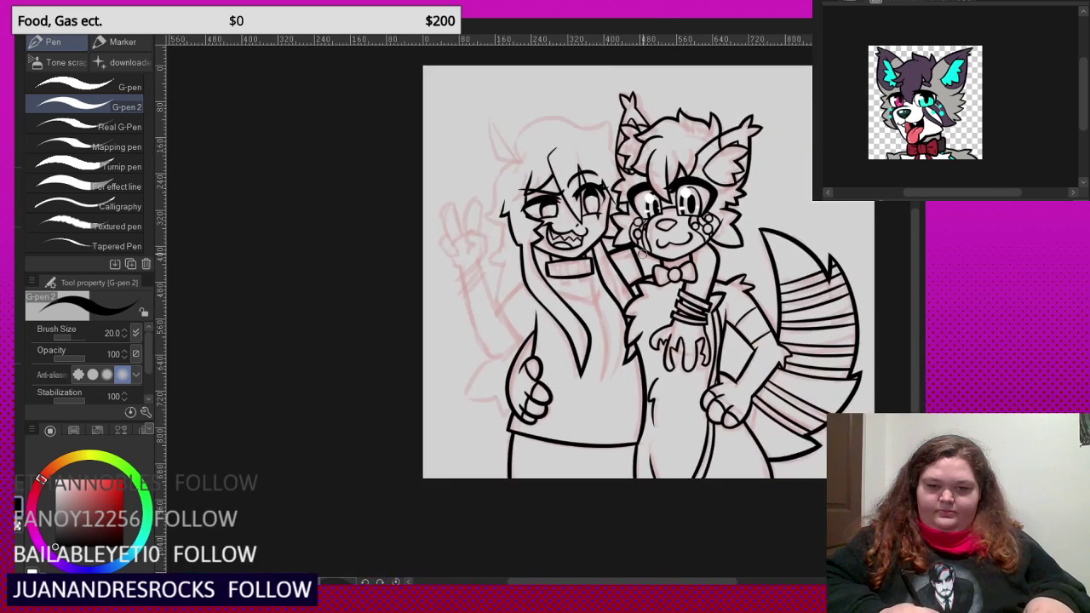
- Ink short lines joining both sides of the choker to the neighbouring hair strands, and trim their overshooting ends
scroll(547, 282, up, 8)
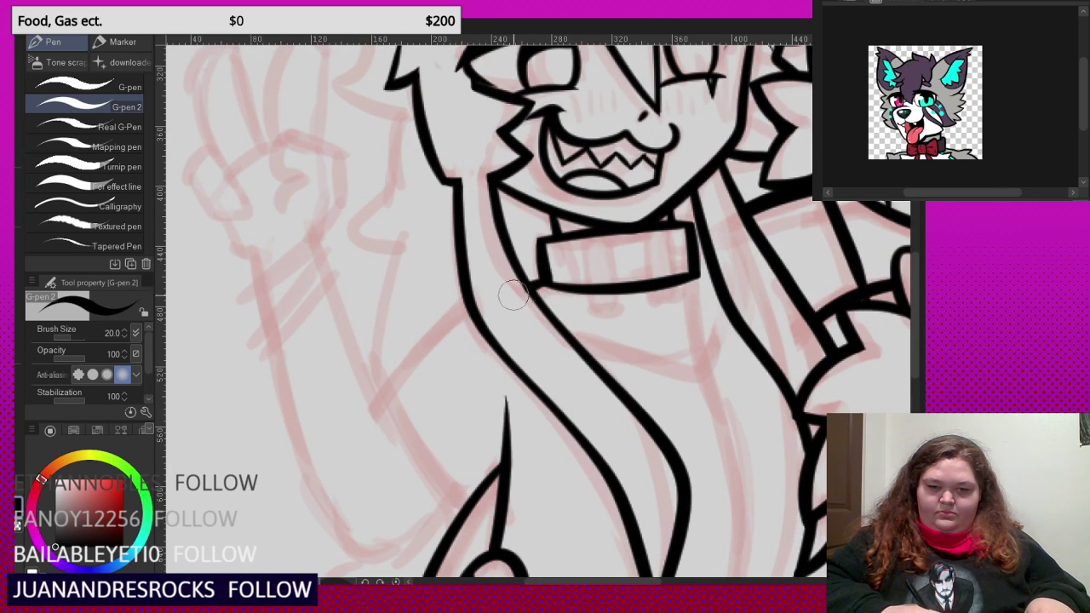
drag(511, 296, 706, 296)
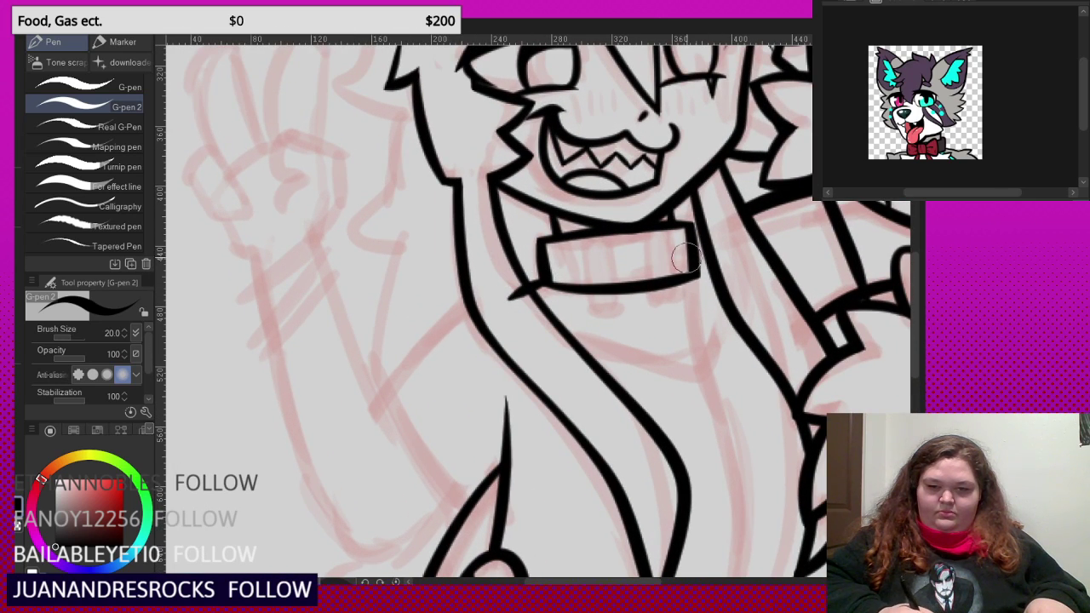
drag(681, 255, 725, 247)
scroll(677, 266, up, 2)
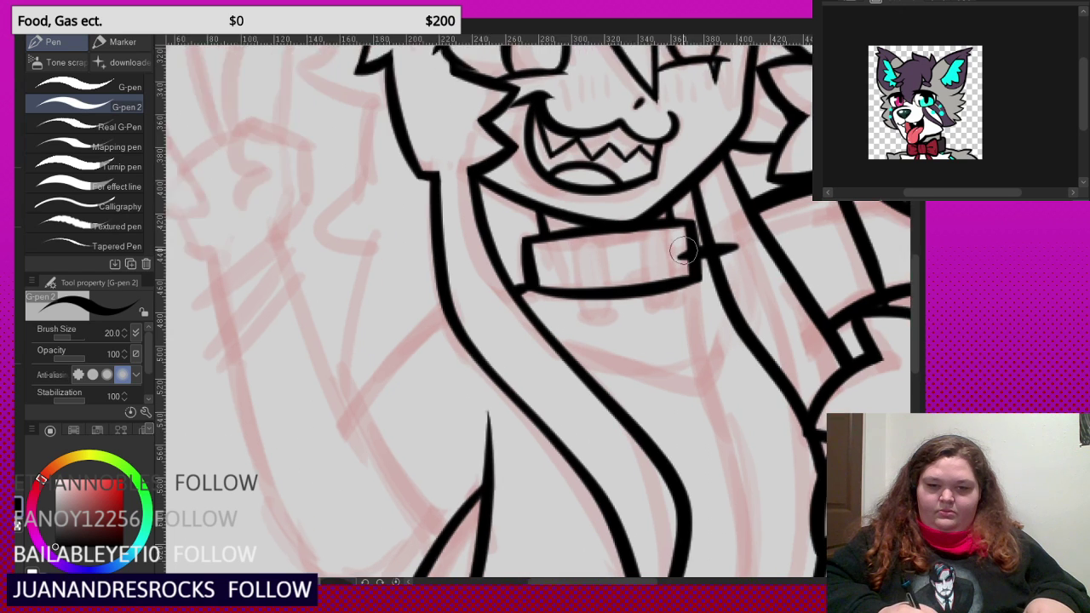
scroll(588, 166, down, 2)
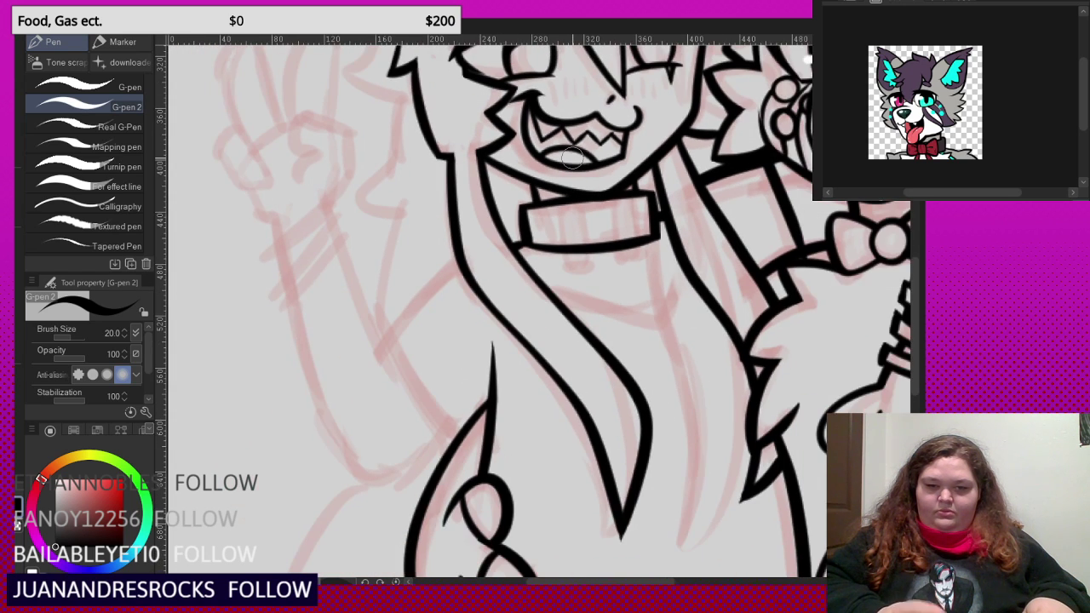
- Ink the shirt's pointed neckline below the choker between the two hair strands, and trim its ends at the hair
scroll(528, 231, up, 1)
mouse_move(525, 289)
mouse_down()
mouse_move(716, 340)
mouse_move(742, 233)
mouse_move(740, 185)
mouse_up()
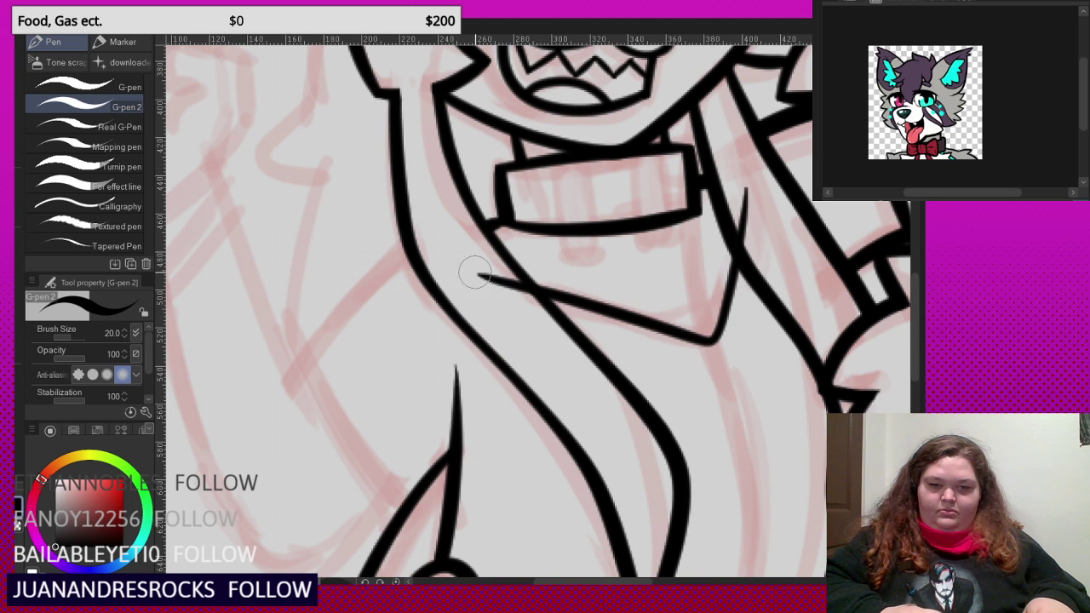
scroll(722, 250, down, 1)
scroll(723, 252, down, 6)
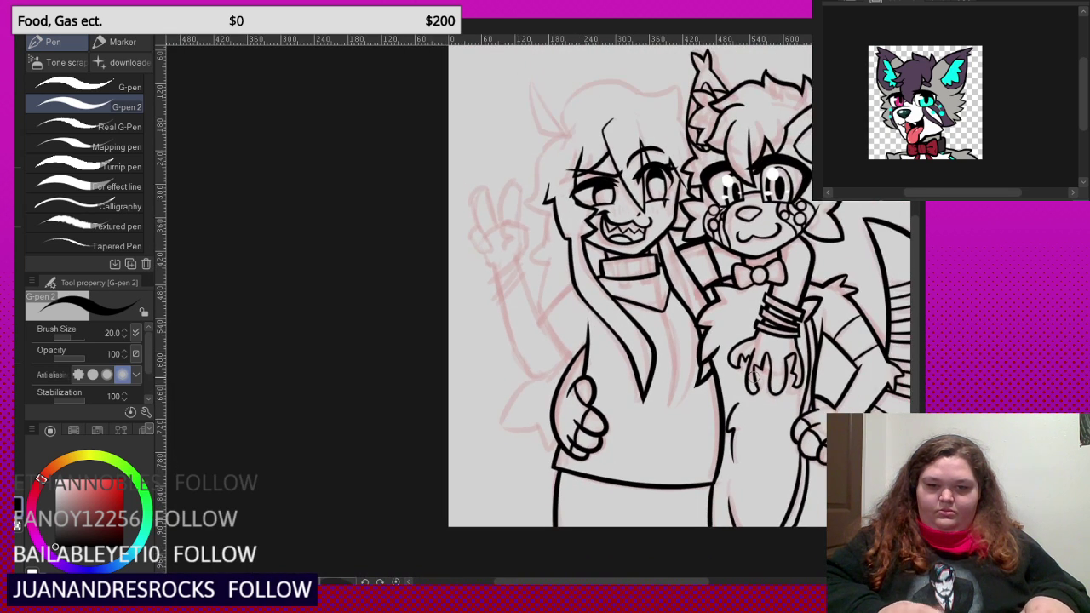
- Ink the shoulder line from the long front hair strand outward and the short sleeve's hem down to the torso
scroll(583, 245, up, 6)
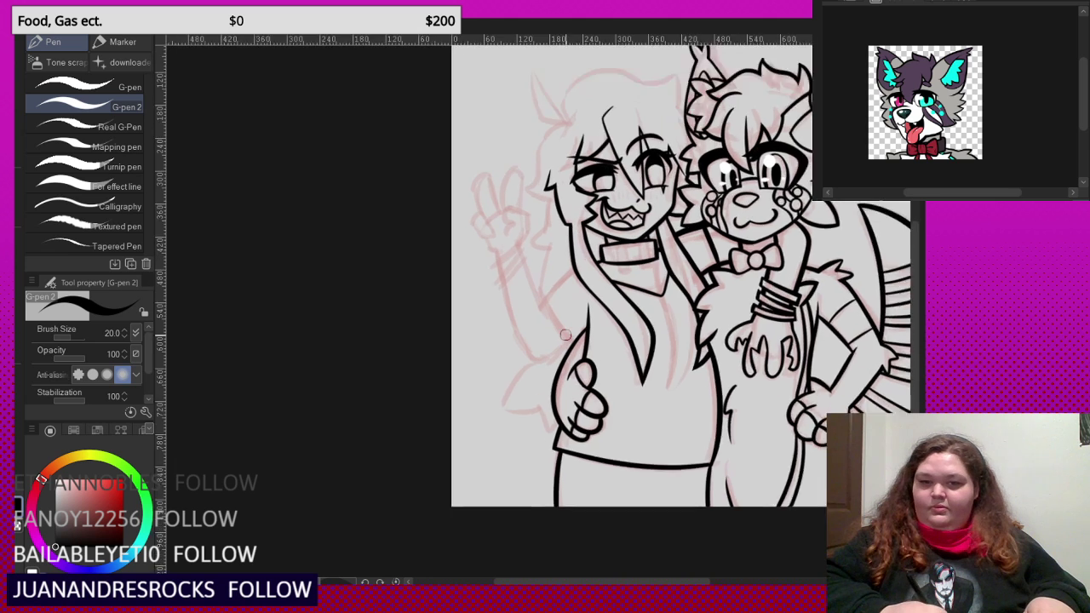
mouse_move(672, 203)
mouse_down()
mouse_move(595, 277)
mouse_move(561, 338)
mouse_up()
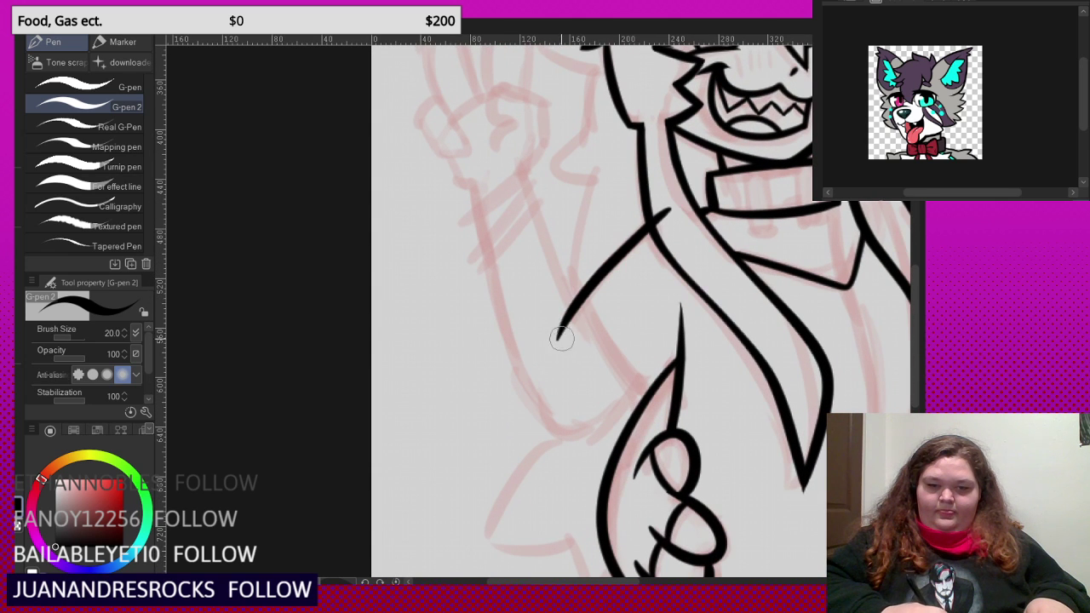
mouse_move(568, 293)
mouse_down()
mouse_move(658, 399)
mouse_move(720, 317)
mouse_up()
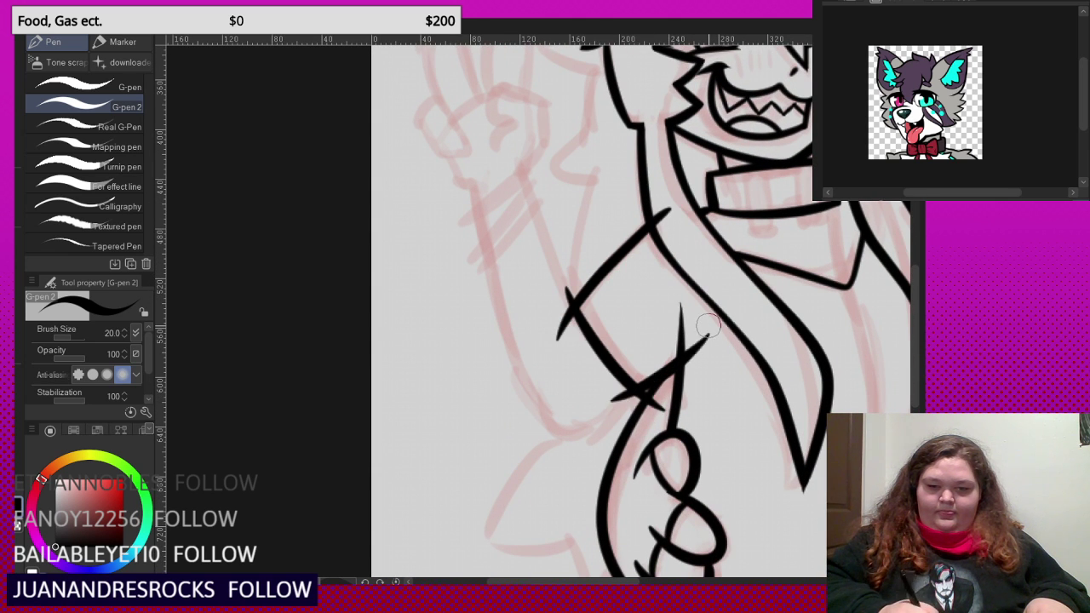
- Redraw the underarm line from the sleeve hem's lower end up to the shirt fold above the gripping hand
scroll(595, 415, up, 3)
key(ctrl+z)
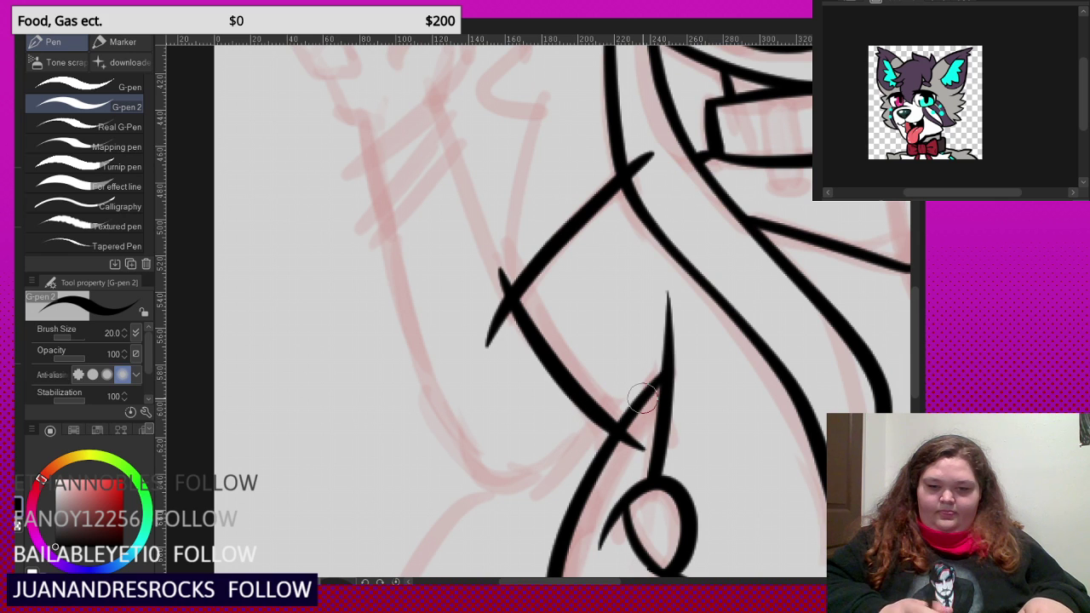
scroll(630, 384, up, 2)
drag(616, 494, 693, 292)
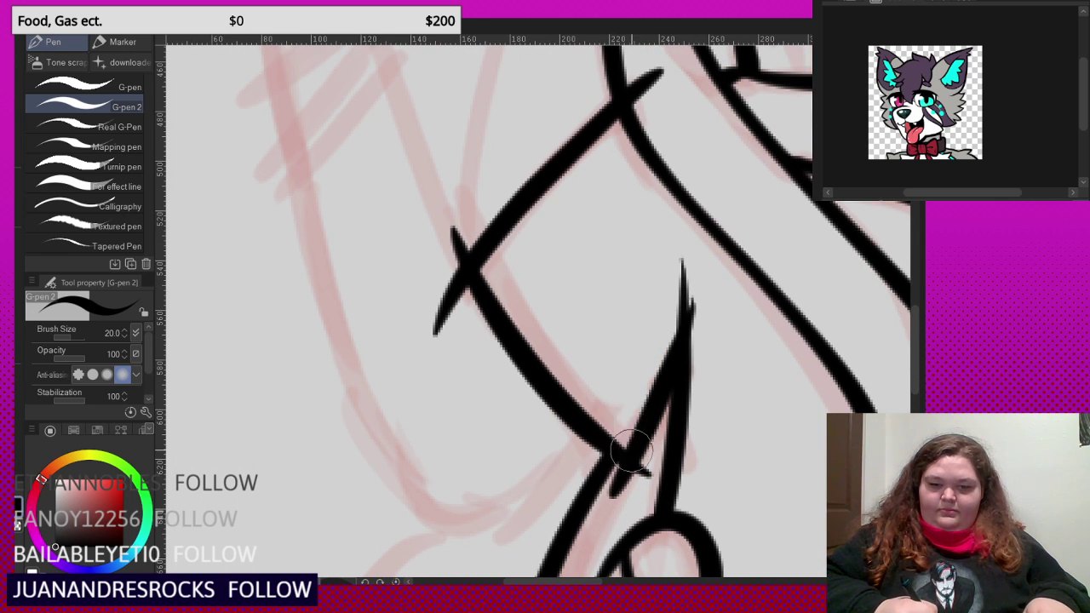
key(ctrl+z)
- Trim the overshooting sleeve lines at the hair strand, the outer hem corner and the underarm into clean corners
scroll(689, 341, down, 3)
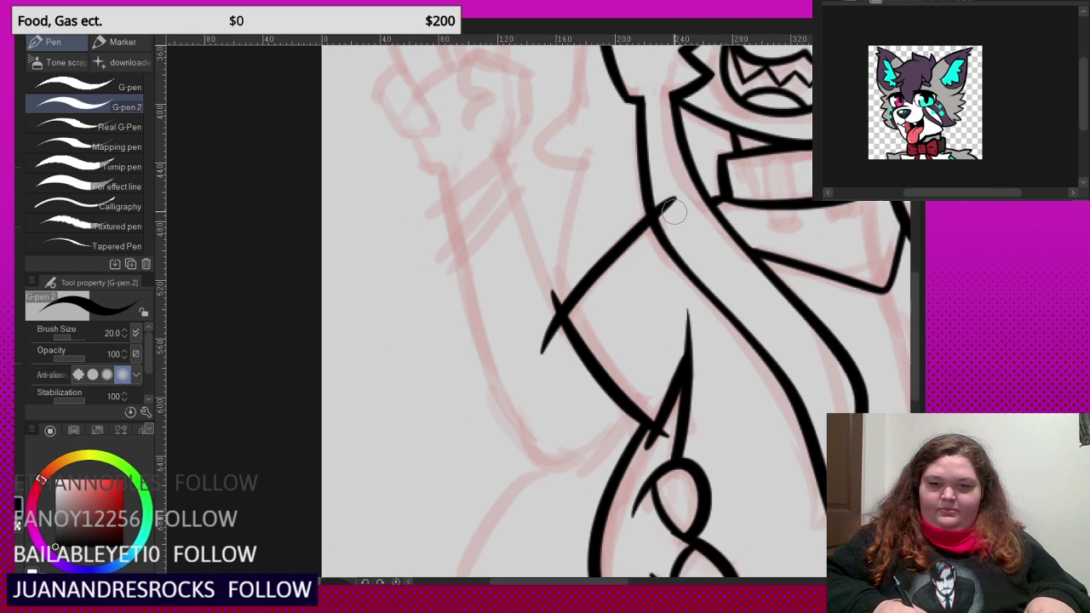
scroll(538, 339, up, 2)
drag(563, 272, 543, 351)
scroll(689, 490, up, 2)
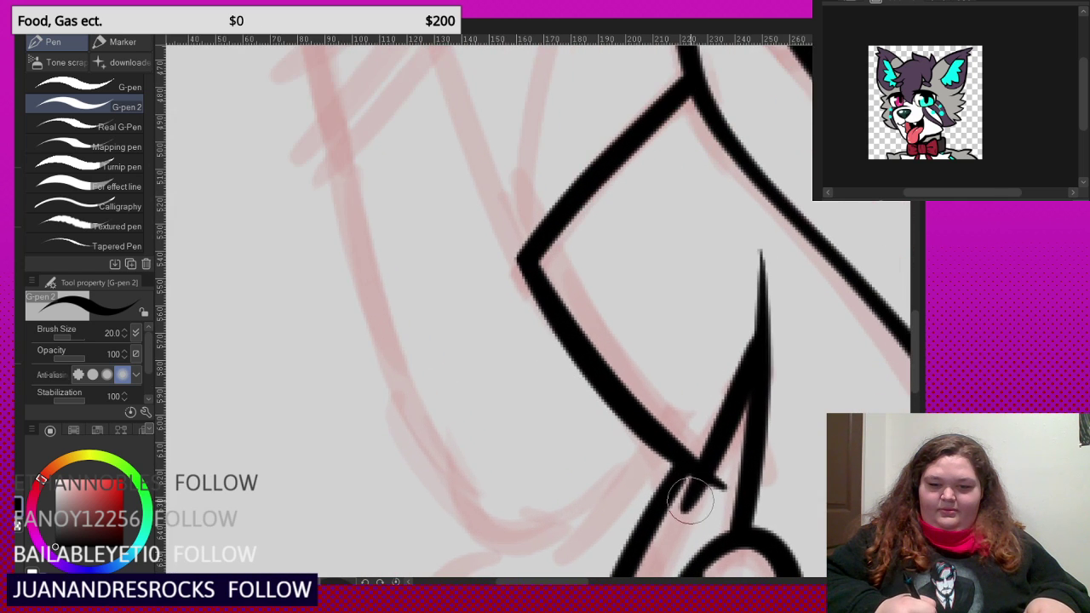
drag(689, 501, 727, 459)
scroll(638, 396, down, 5)
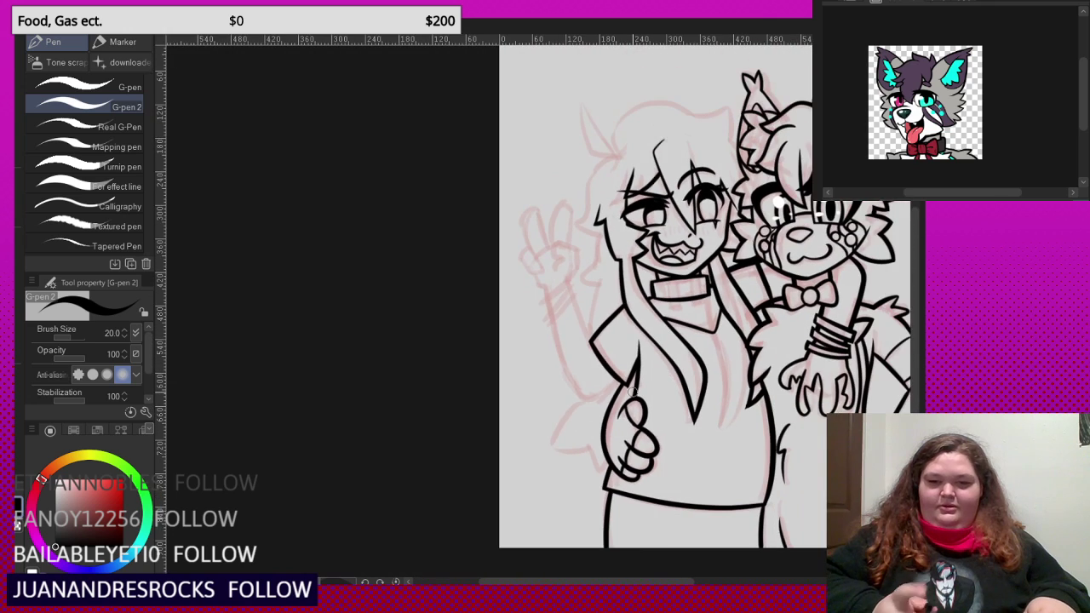
scroll(599, 228, up, 4)
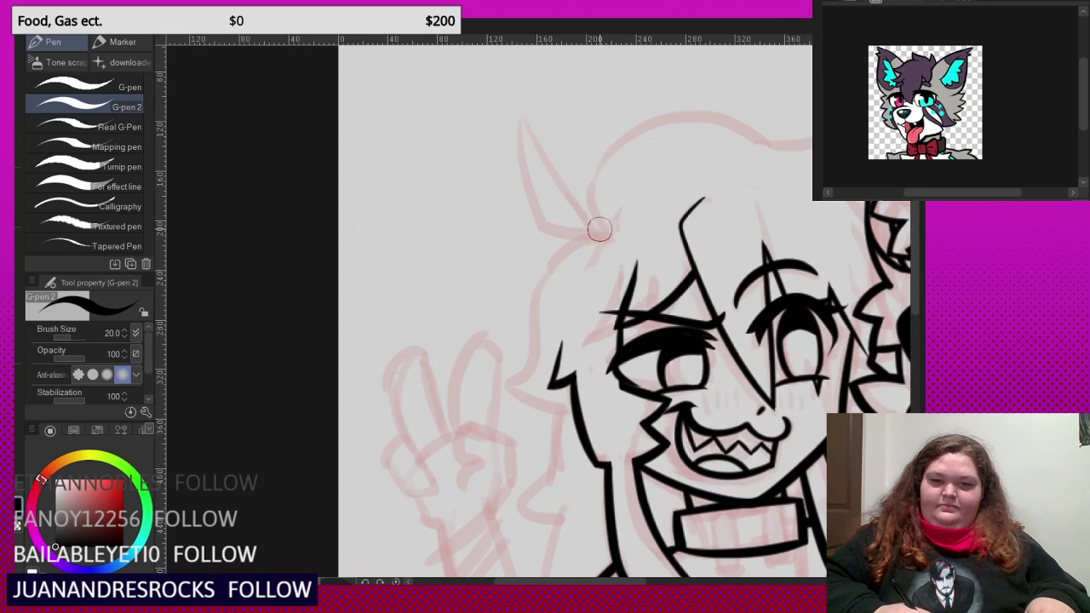
mouse_move(603, 256)
mouse_down()
mouse_move(590, 177)
mouse_move(631, 127)
mouse_move(686, 109)
mouse_move(779, 146)
mouse_up()
key(ctrl+z)
mouse_move(597, 221)
mouse_down()
mouse_move(598, 171)
mouse_move(636, 142)
mouse_move(731, 130)
mouse_move(809, 152)
mouse_up()
key(ctrl+z)
- Ink the hair's outer contour from beside the horn-shaped ear over the crown, and down the far side toward the furry character's ear
mouse_move(607, 248)
mouse_down()
mouse_move(595, 187)
mouse_move(613, 149)
mouse_move(709, 110)
mouse_move(811, 149)
mouse_up()
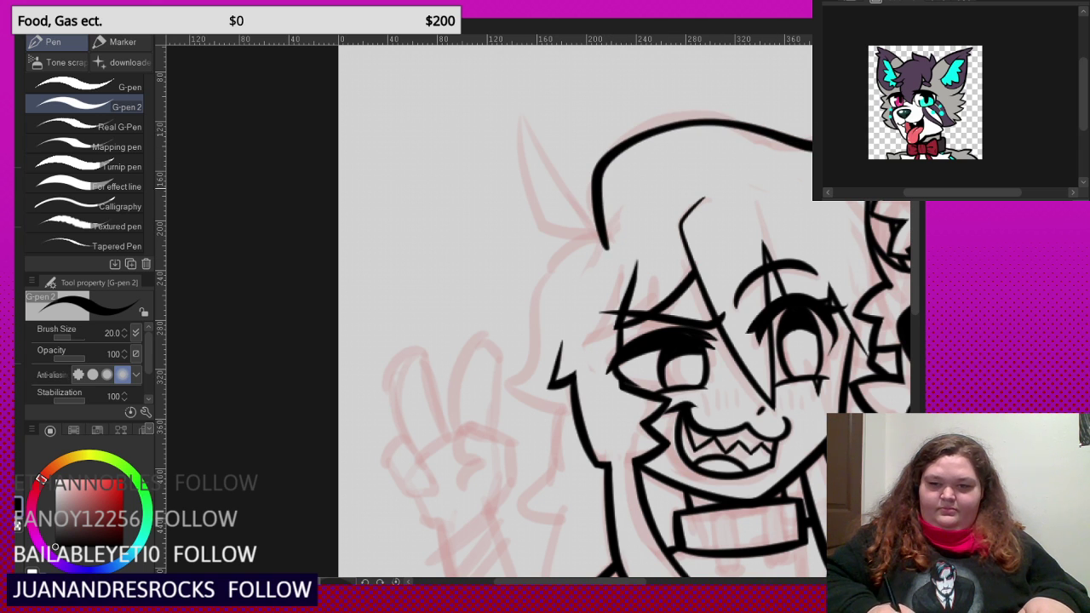
scroll(840, 204, up, 4)
scroll(660, 169, down, 3)
scroll(826, 322, up, 1)
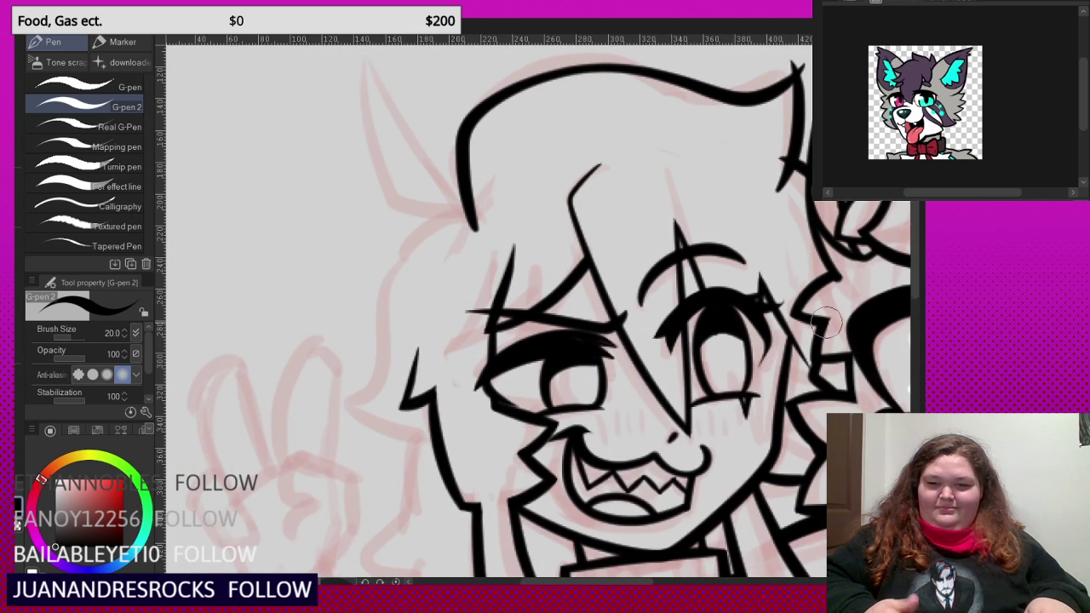
- Trim the overshooting hair contour lines at the crown's far tip and the corner beside the furry character's ear
scroll(824, 322, up, 2)
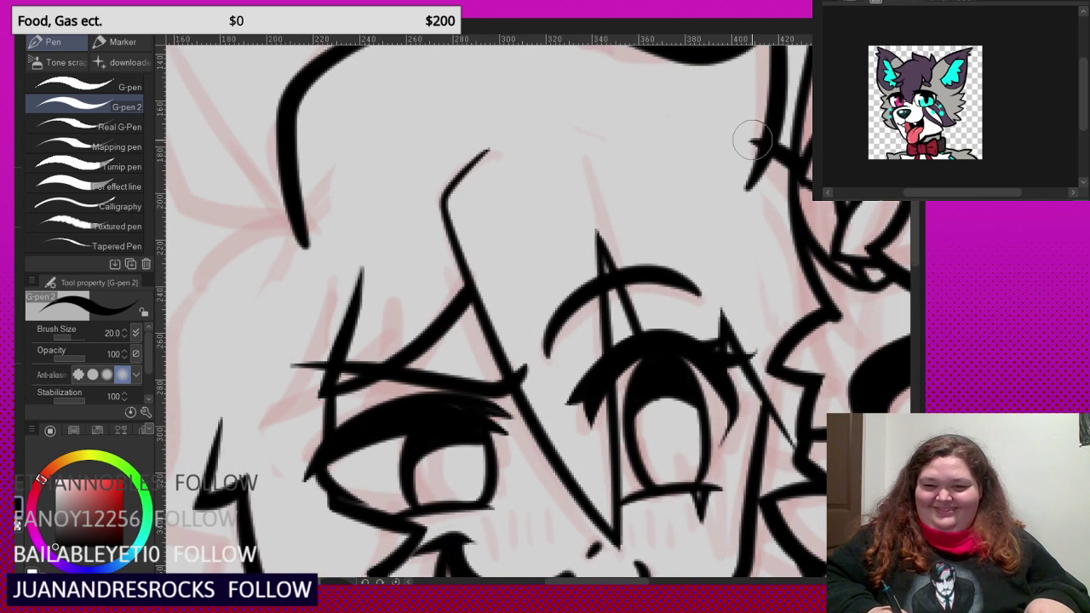
scroll(754, 145, down, 4)
scroll(758, 161, up, 3)
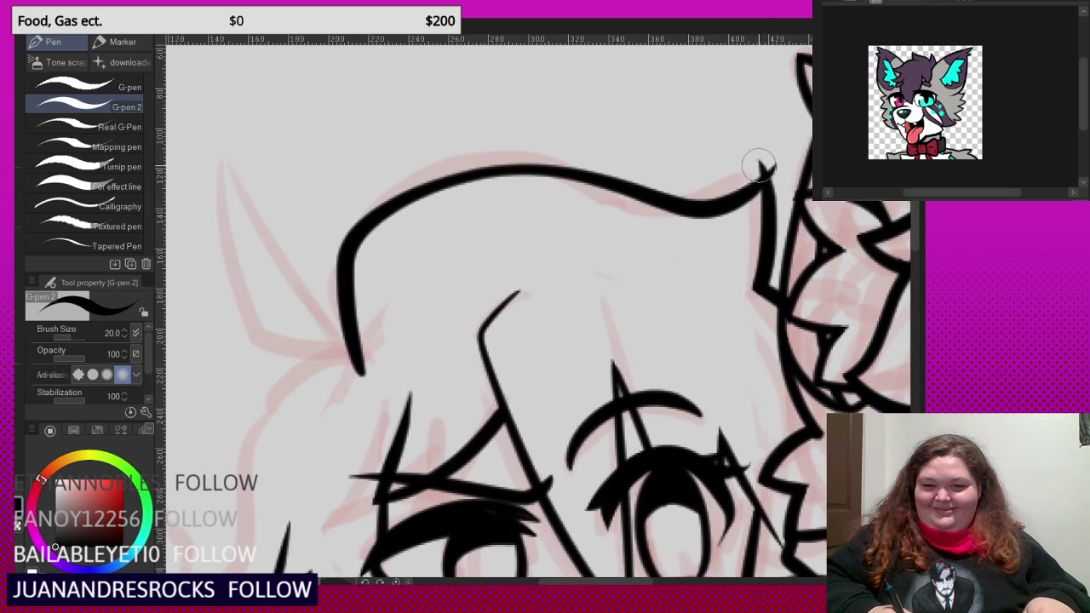
scroll(760, 166, down, 3)
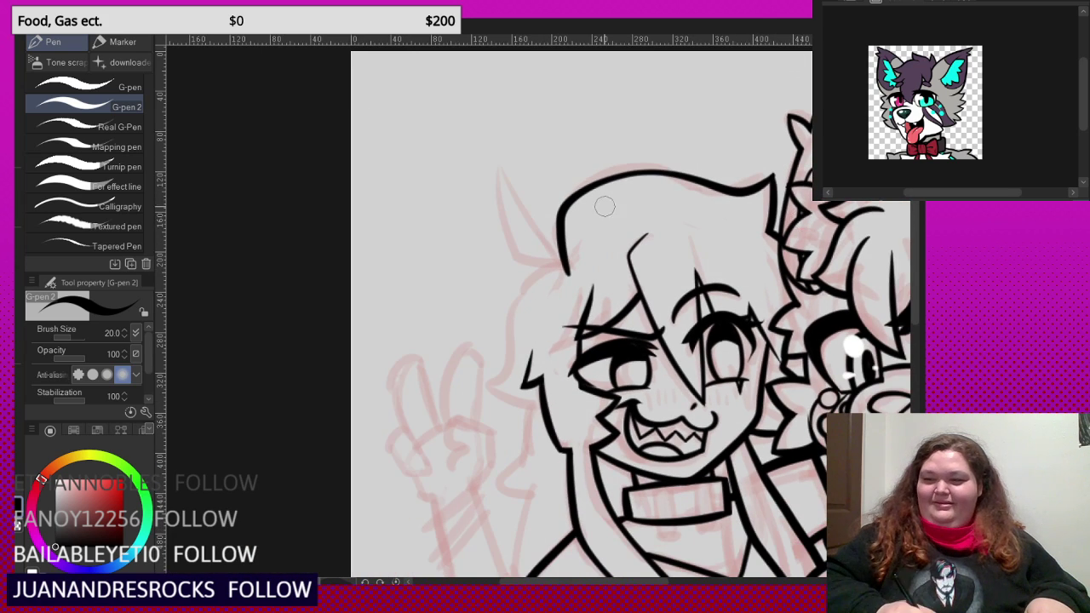
- Ink the hair's outer side from the crown line's lower end outward and down to a pointed tuft beside the raised hand
scroll(519, 182, up, 2)
mouse_move(638, 274)
mouse_down()
mouse_move(561, 296)
mouse_move(526, 424)
mouse_move(490, 433)
mouse_up()
scroll(520, 358, down, 1)
key(ctrl+z)
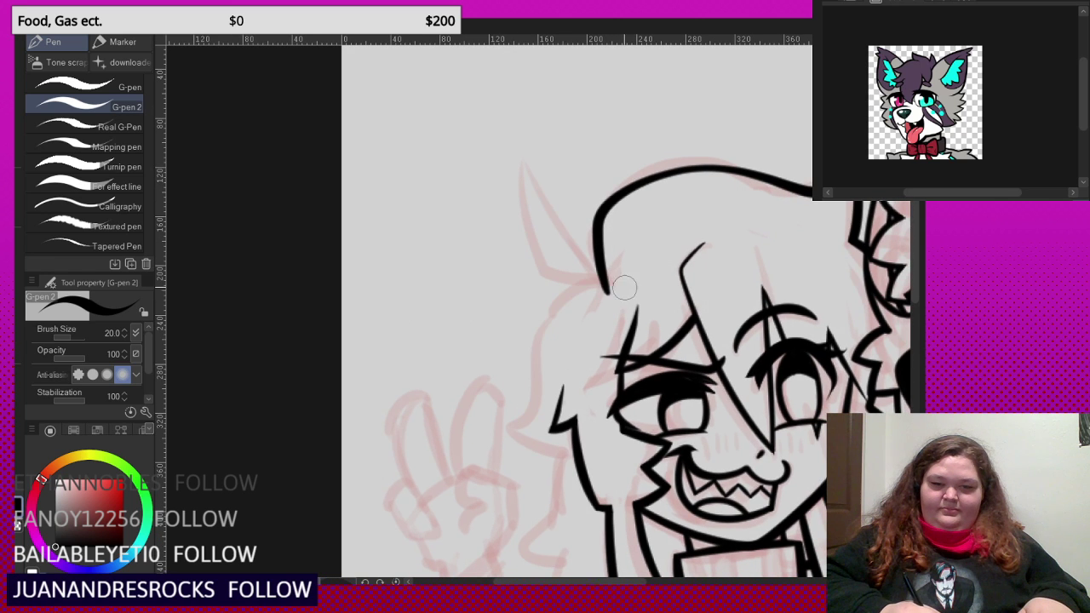
mouse_move(591, 287)
mouse_down()
mouse_move(563, 292)
mouse_move(522, 415)
mouse_move(490, 433)
mouse_up()
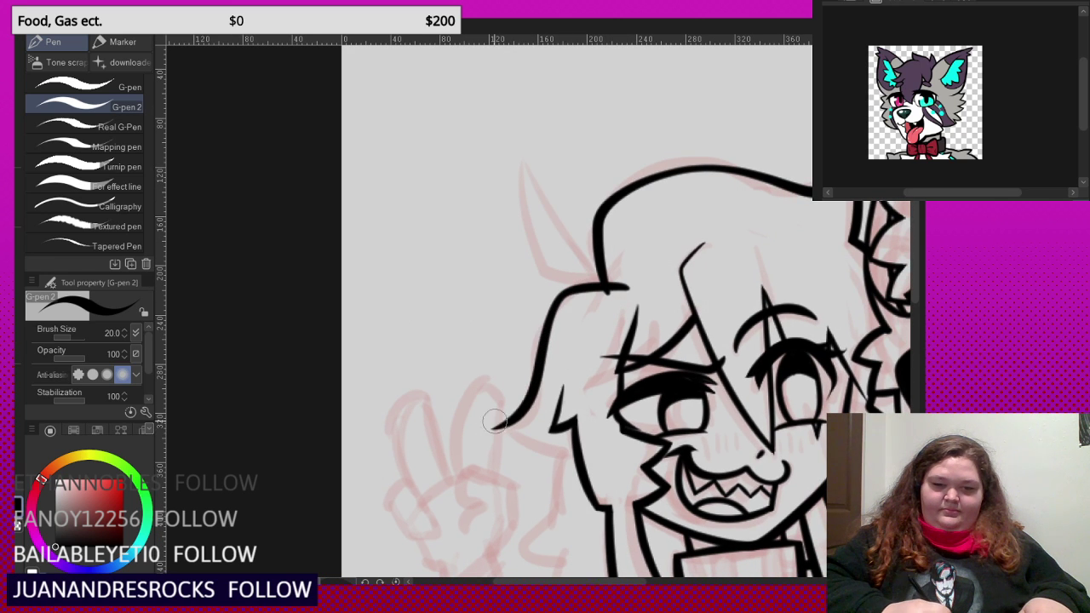
- Ink the pointed tuft's lower edge back toward the face and trim the overshooting ends at the tuft tip and hair corner
scroll(569, 271, down, 1)
scroll(537, 389, up, 3)
mouse_move(504, 365)
mouse_down()
mouse_move(536, 389)
mouse_move(586, 408)
mouse_up()
scroll(571, 340, down, 4)
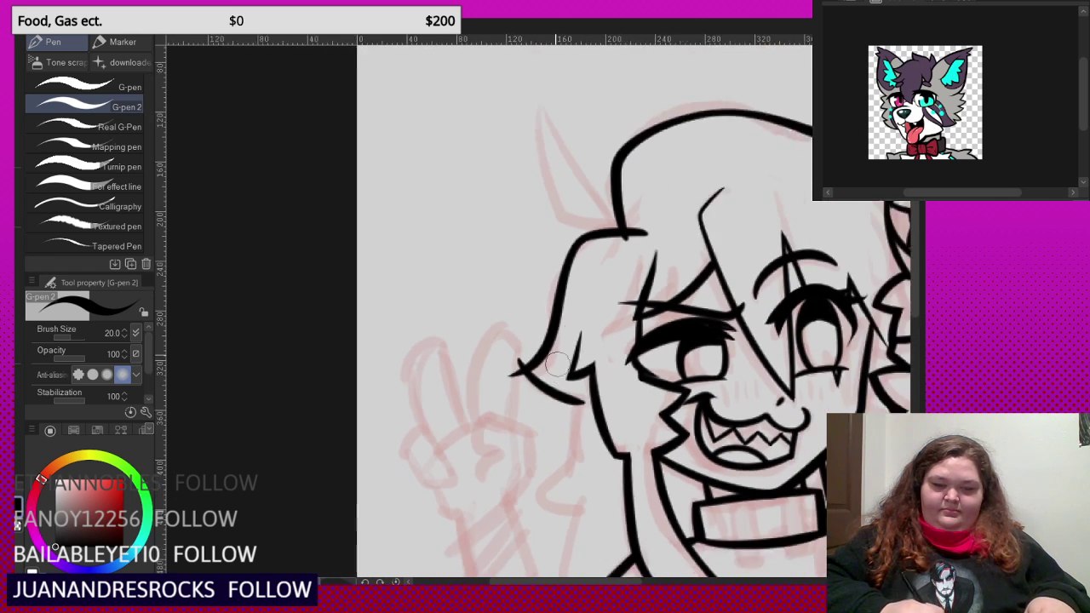
scroll(570, 239, down, 1)
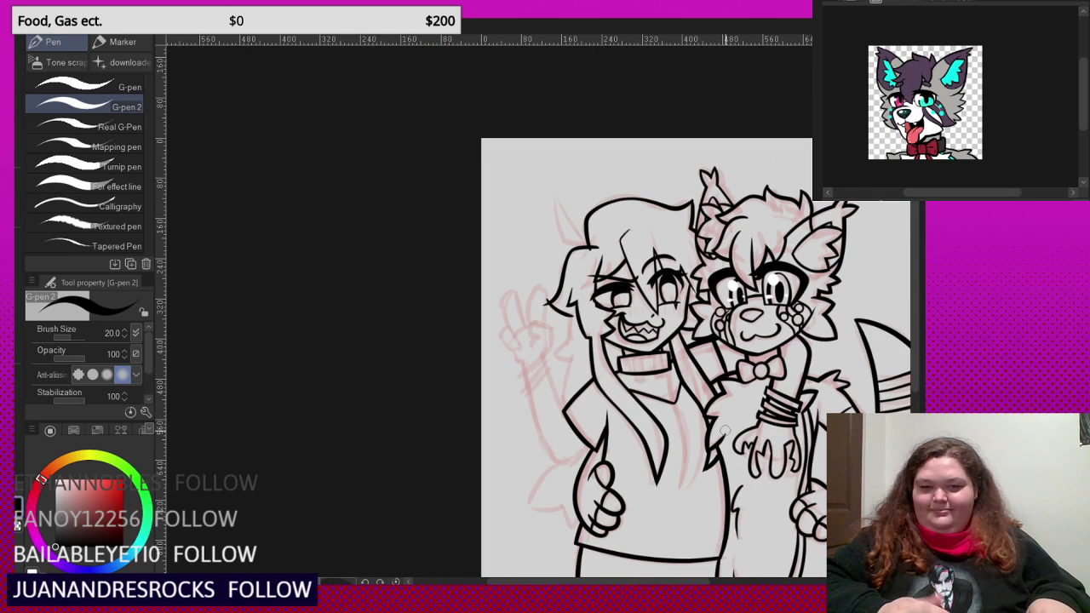
scroll(724, 430, up, 5)
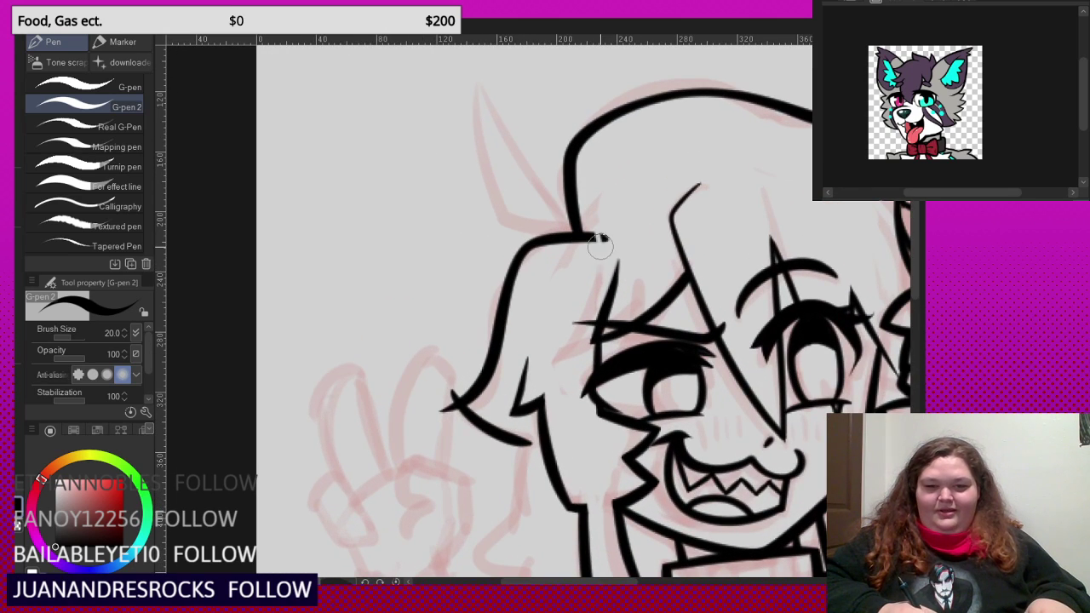
scroll(461, 417, down, 3)
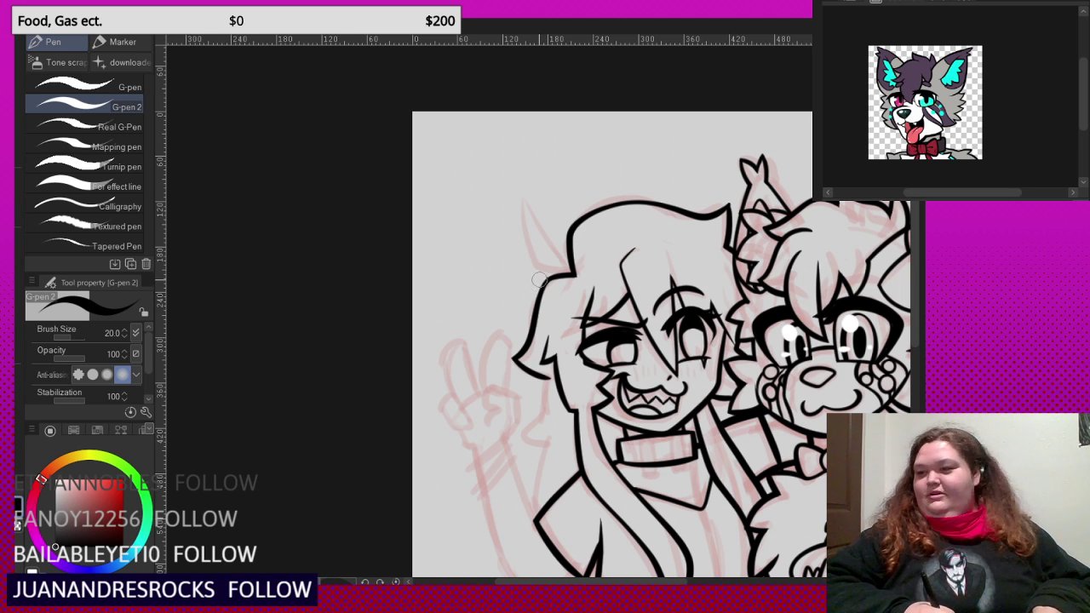
- Ink the horn-shaped ear's outer edge from the hair corner, redrawing the first stroke
scroll(538, 280, up, 6)
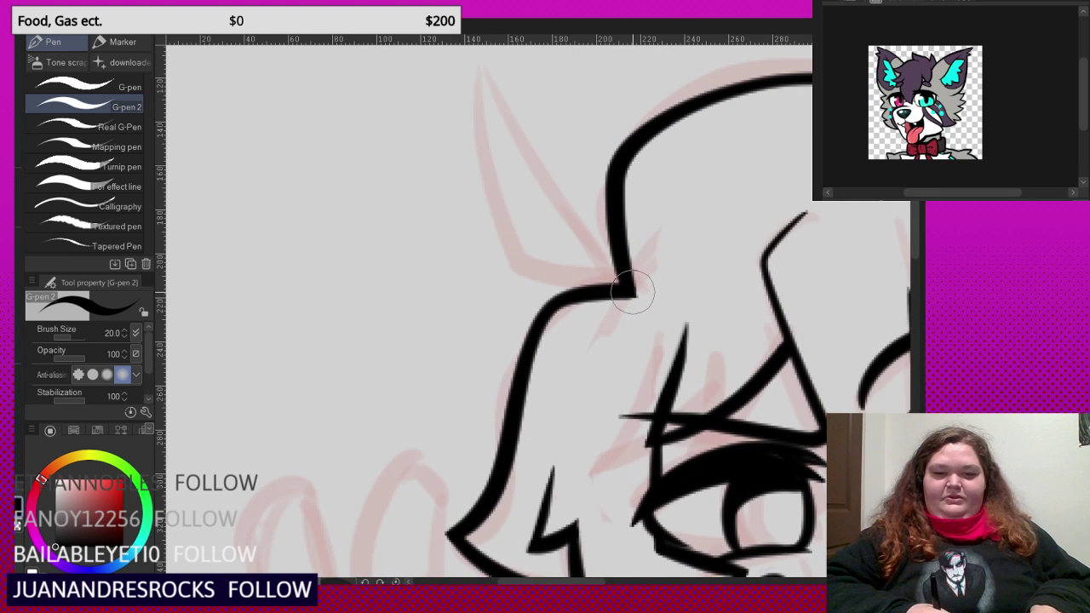
mouse_move(633, 292)
mouse_down()
mouse_move(518, 256)
mouse_move(485, 99)
mouse_move(468, 201)
mouse_move(490, 260)
mouse_up()
scroll(566, 264, down, 2)
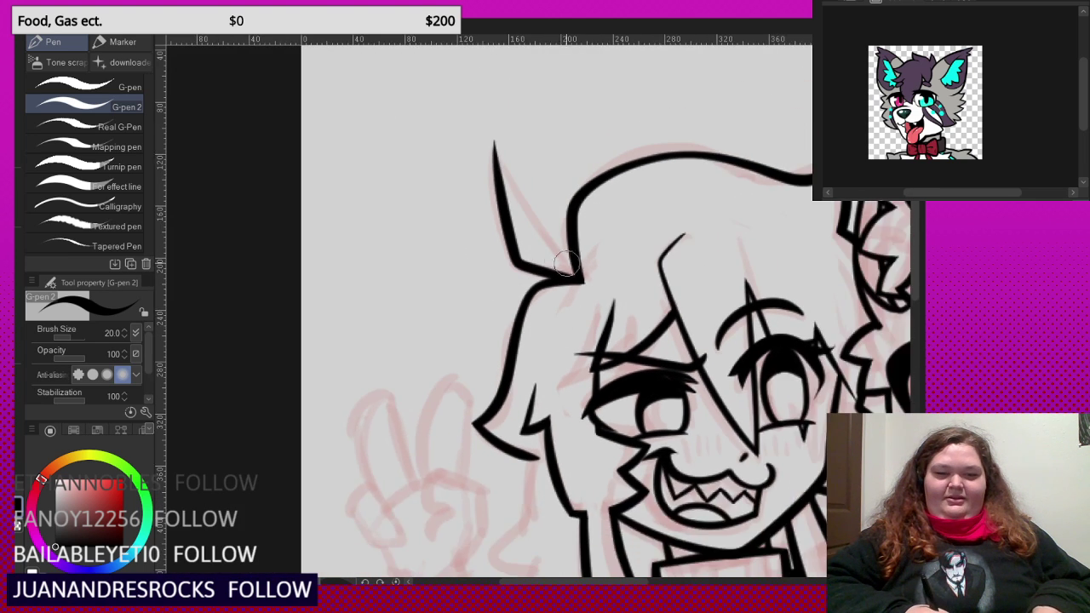
scroll(566, 264, up, 2)
key(ctrl+z)
mouse_move(586, 282)
mouse_down()
mouse_move(508, 275)
mouse_move(491, 247)
mouse_up()
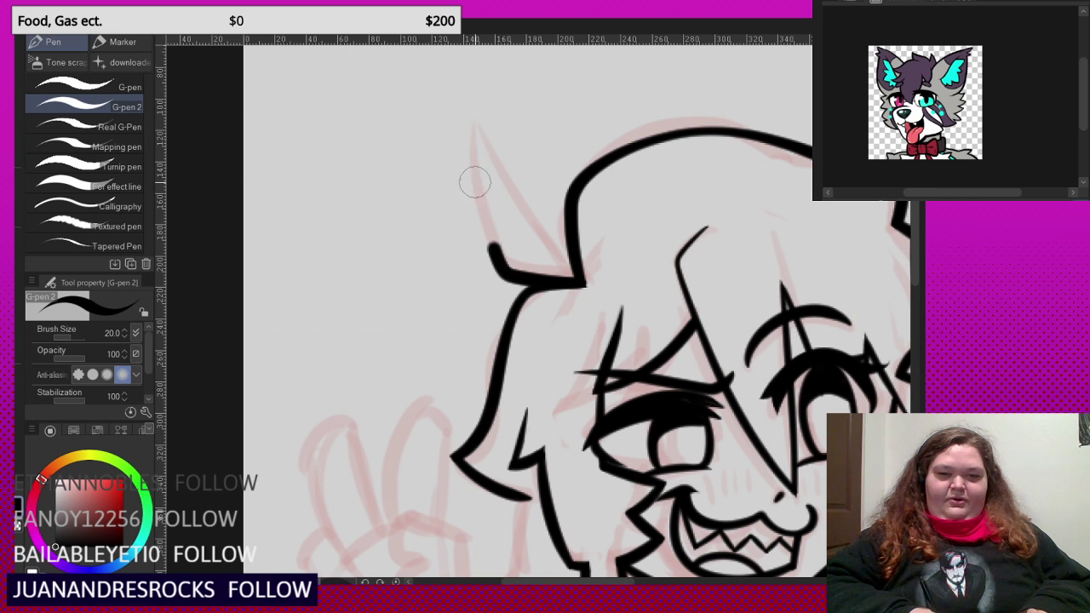
- Ink the horn-shaped ear's inner edge from its tip to the hair corner and trim the crossing ends into clean points
mouse_move(474, 181)
mouse_down()
mouse_move(491, 151)
mouse_move(608, 304)
mouse_up()
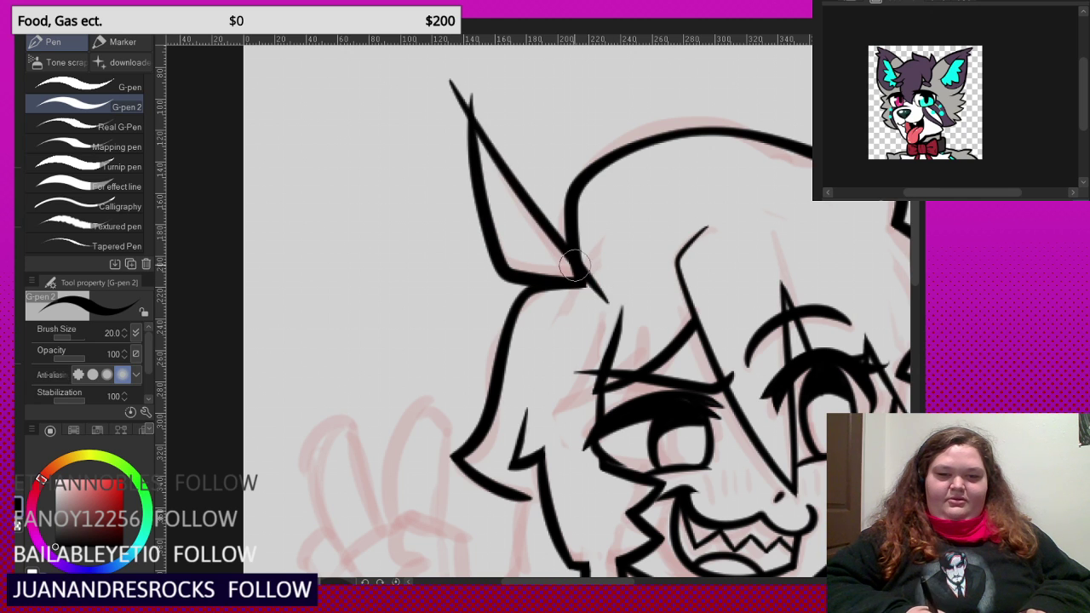
key(ctrl+z)
mouse_move(456, 97)
mouse_down()
mouse_move(540, 240)
mouse_move(575, 274)
mouse_up()
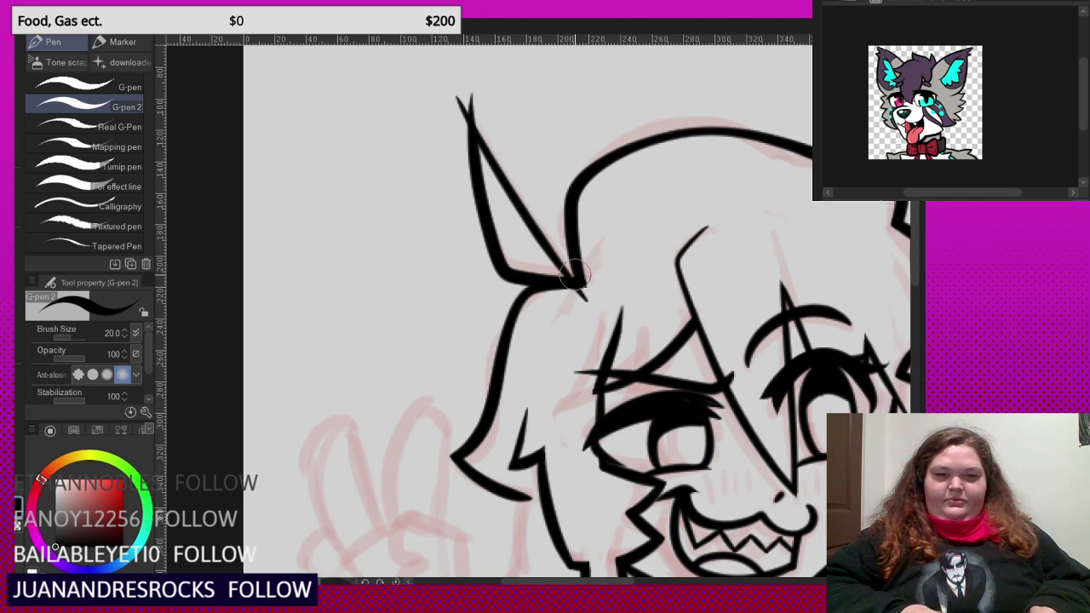
scroll(453, 121, up, 1)
drag(455, 122, 467, 89)
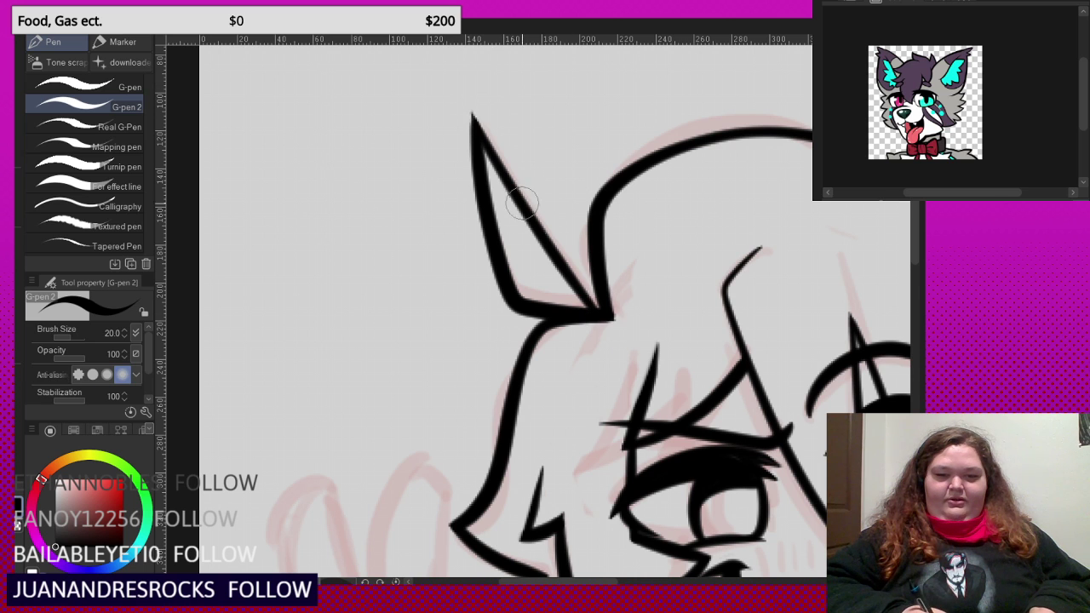
scroll(598, 315, down, 2)
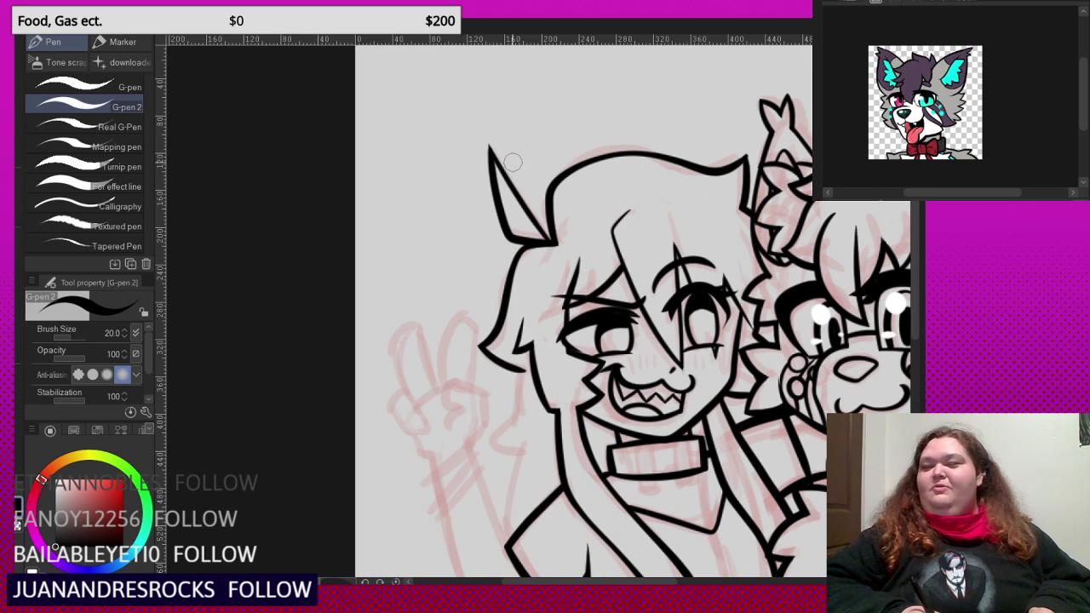
- Ink the hair contour line descending from the upper tuft's lower edge beside the raised hand
scroll(503, 107, down, 1)
scroll(495, 270, up, 3)
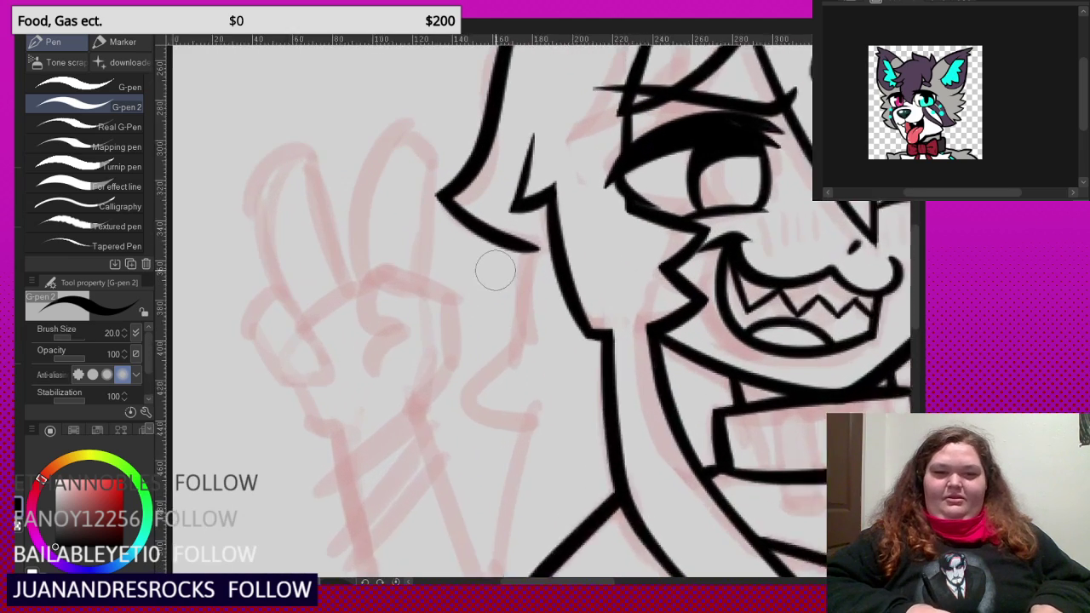
scroll(495, 270, up, 1)
mouse_move(518, 211)
mouse_down()
mouse_move(518, 333)
mouse_move(540, 437)
mouse_up()
- Show the canvas overview in place of the reference image and return the view to the hair beside the raised hand
scroll(474, 160, down, 5)
scroll(478, 255, up, 3)
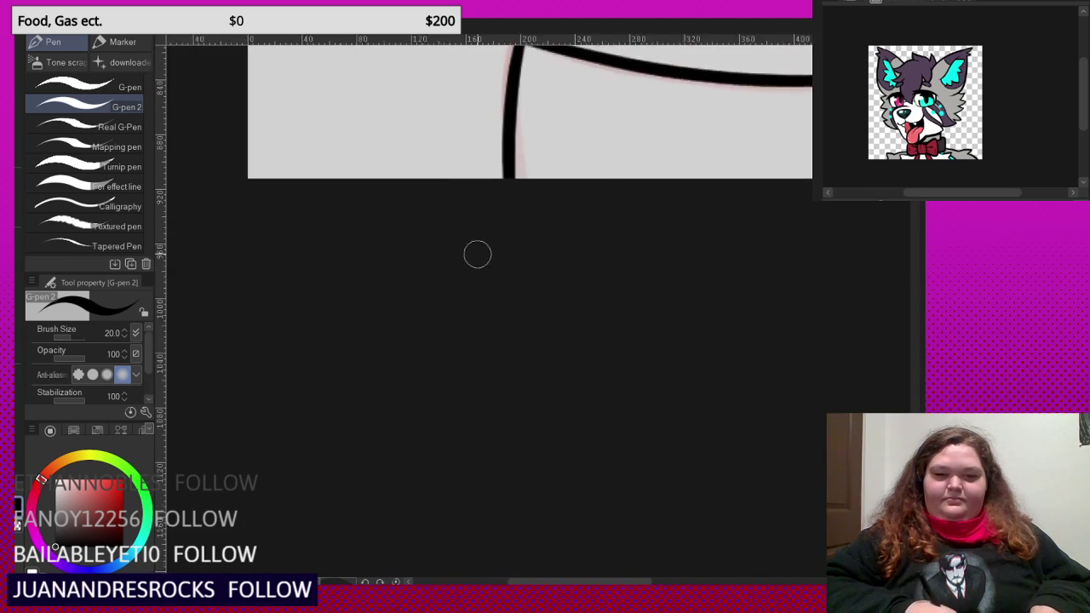
scroll(477, 254, up, 1)
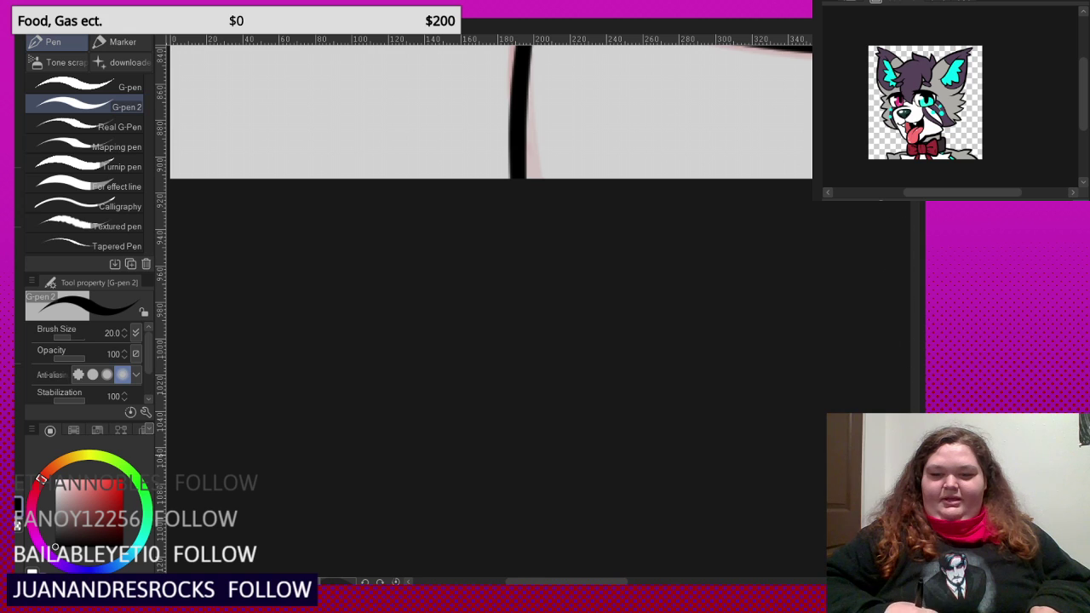
click(848, 3)
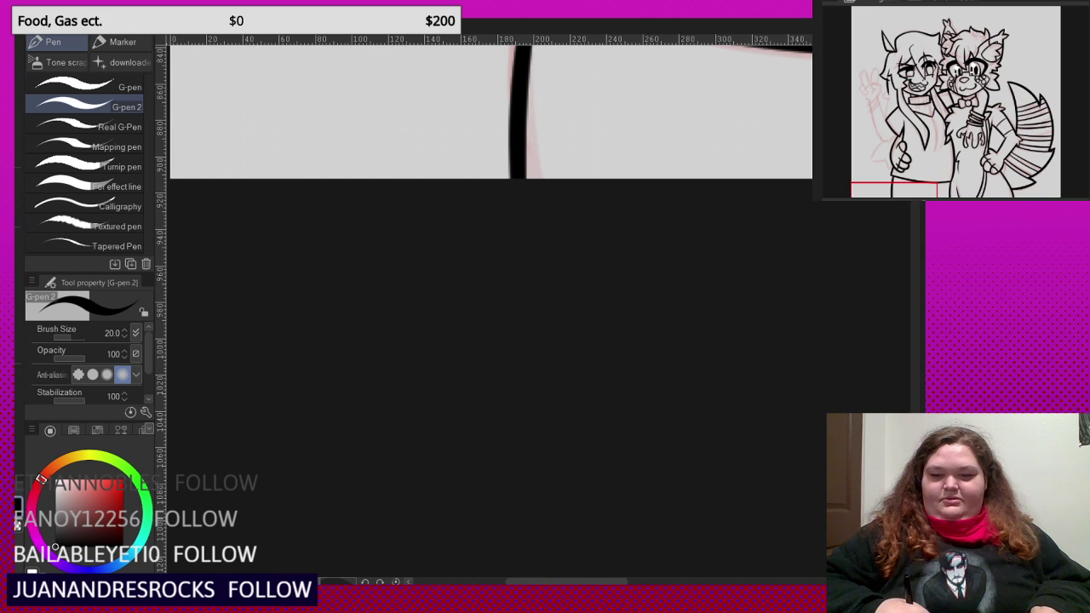
drag(914, 494, 913, 306)
scroll(535, 272, down, 3)
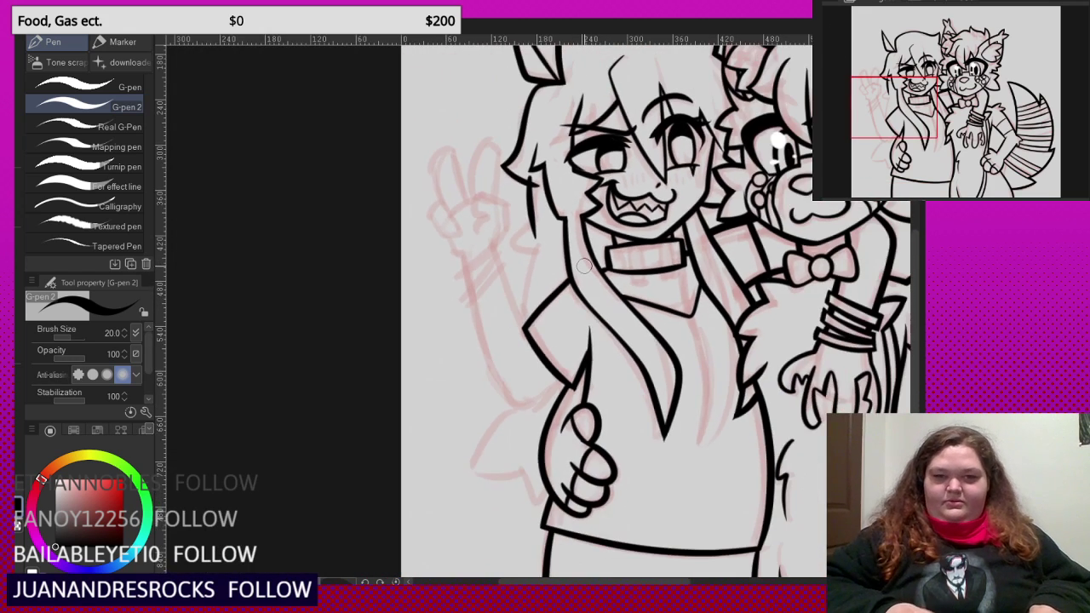
scroll(584, 267, up, 3)
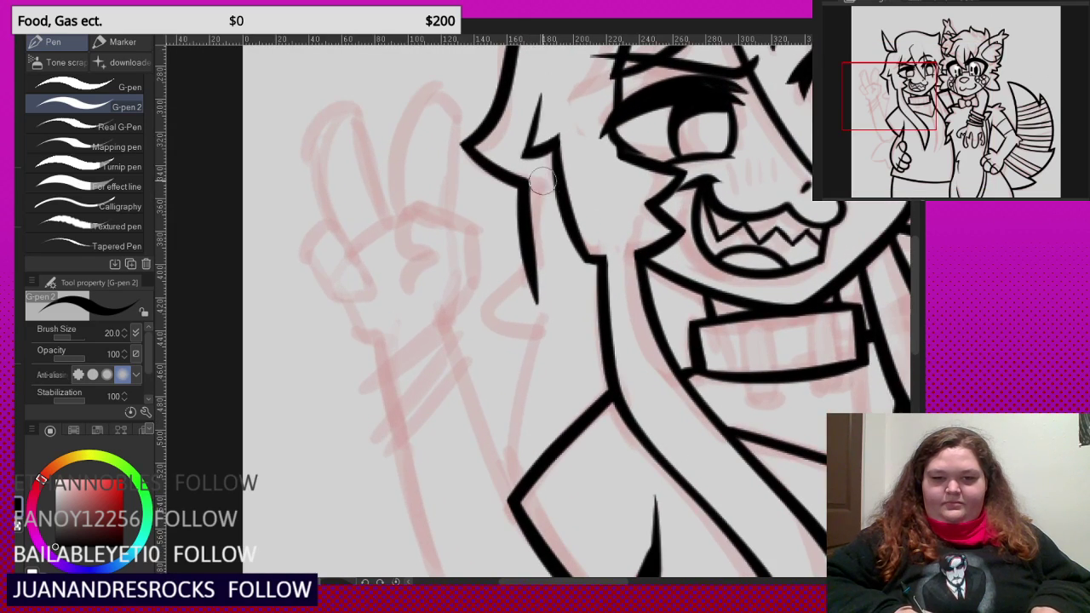
- Ink a second pointed hair tuft below the first with two strokes meeting at its outer tip
scroll(541, 182, down, 2)
scroll(568, 164, up, 2)
mouse_move(562, 224)
mouse_down()
mouse_move(493, 260)
mouse_move(449, 311)
mouse_up()
drag(449, 268, 553, 332)
scroll(554, 332, down, 2)
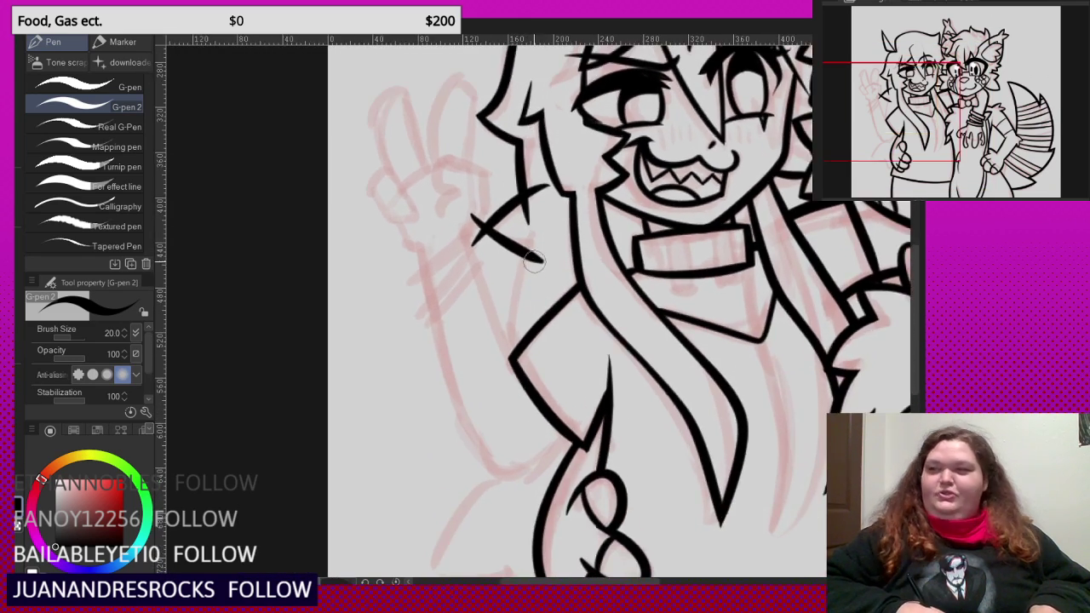
- Ink the hair line from the second tuft down toward the sleeve's outer corner and trim the overshooting tuft ends
scroll(535, 241, up, 2)
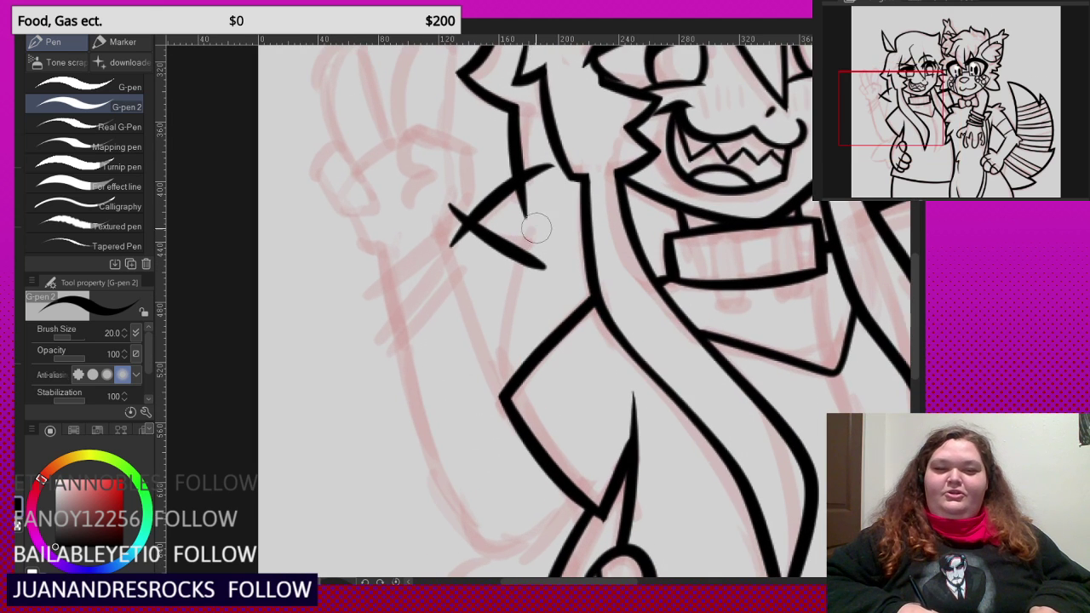
drag(527, 249, 543, 264)
drag(526, 231, 487, 419)
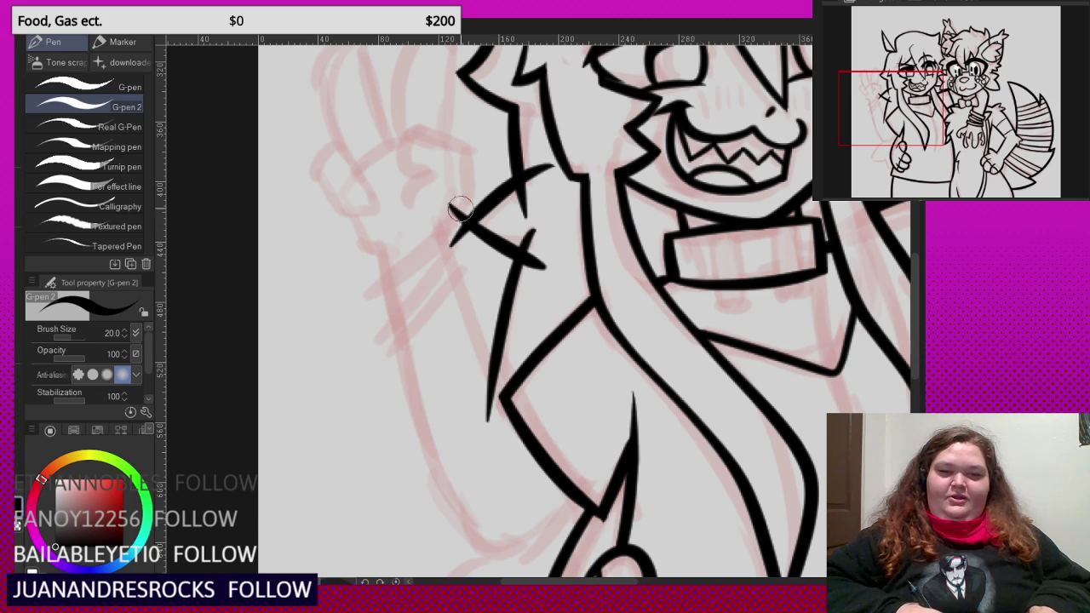
drag(460, 209, 451, 243)
scroll(540, 217, up, 2)
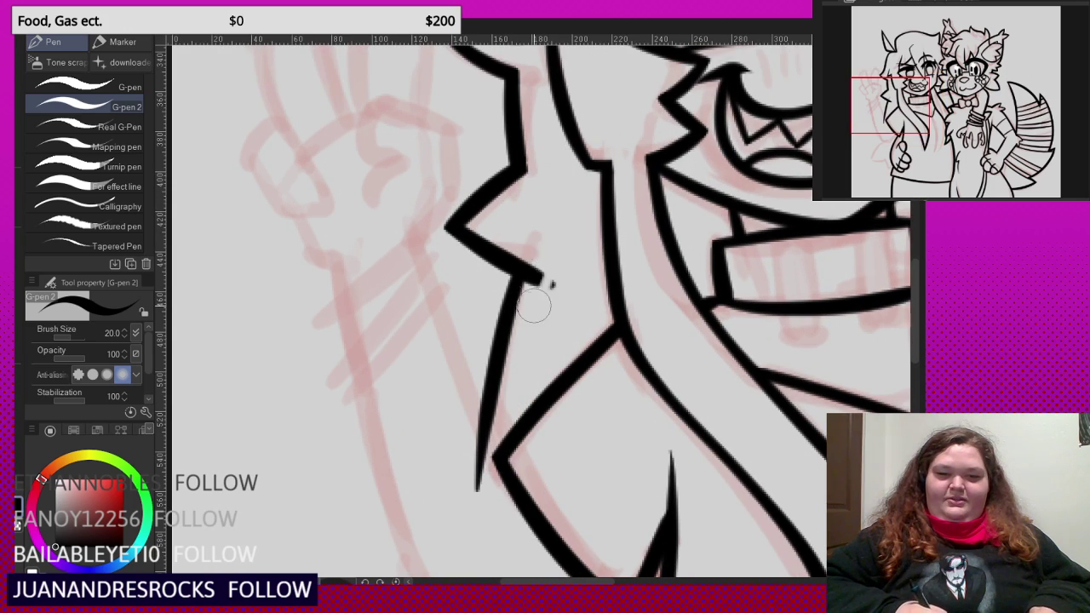
- Ink the raised forearm's inner edge from the wrist down to the sleeve's outer corner, redrawing the first stroke
scroll(533, 305, down, 5)
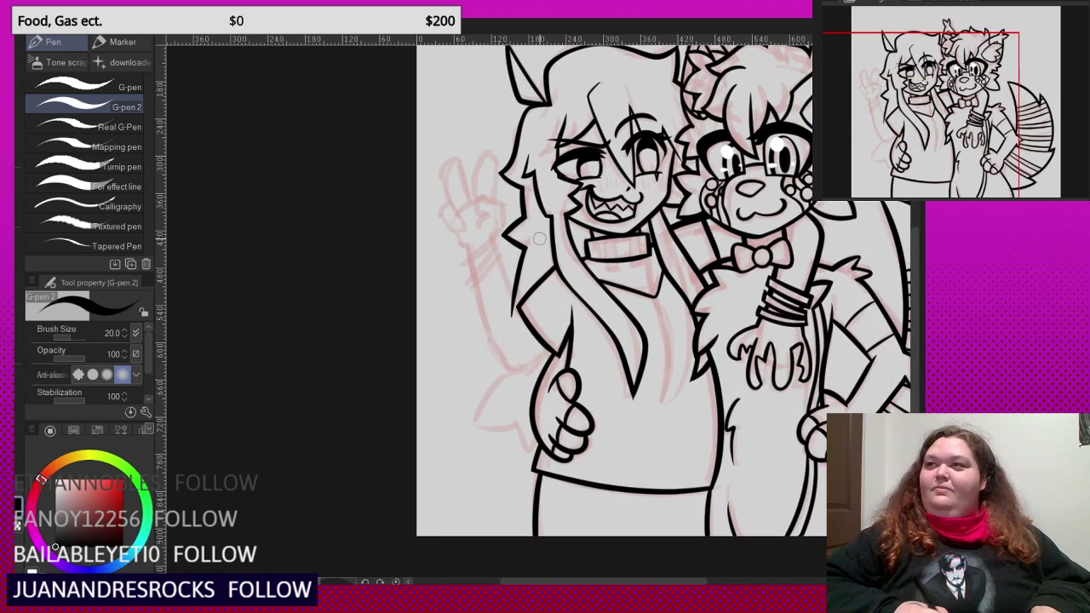
scroll(539, 240, up, 4)
drag(483, 211, 544, 351)
key(ctrl+z)
drag(474, 208, 554, 394)
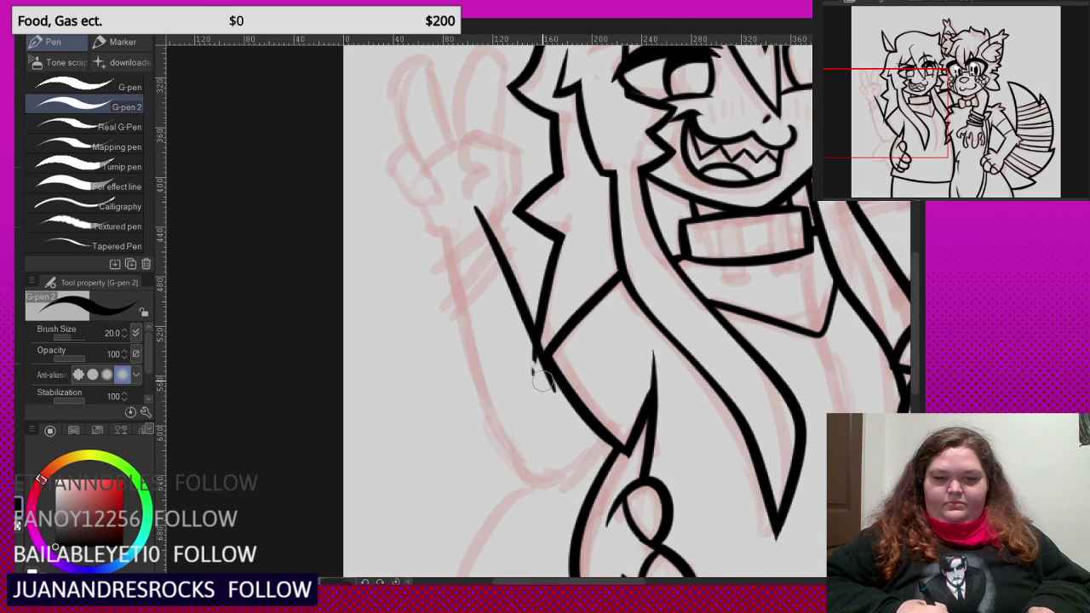
- Clean up the forearm line's overshoot at the sleeve's outer corner and undo the stray stroke across it
scroll(591, 388, up, 3)
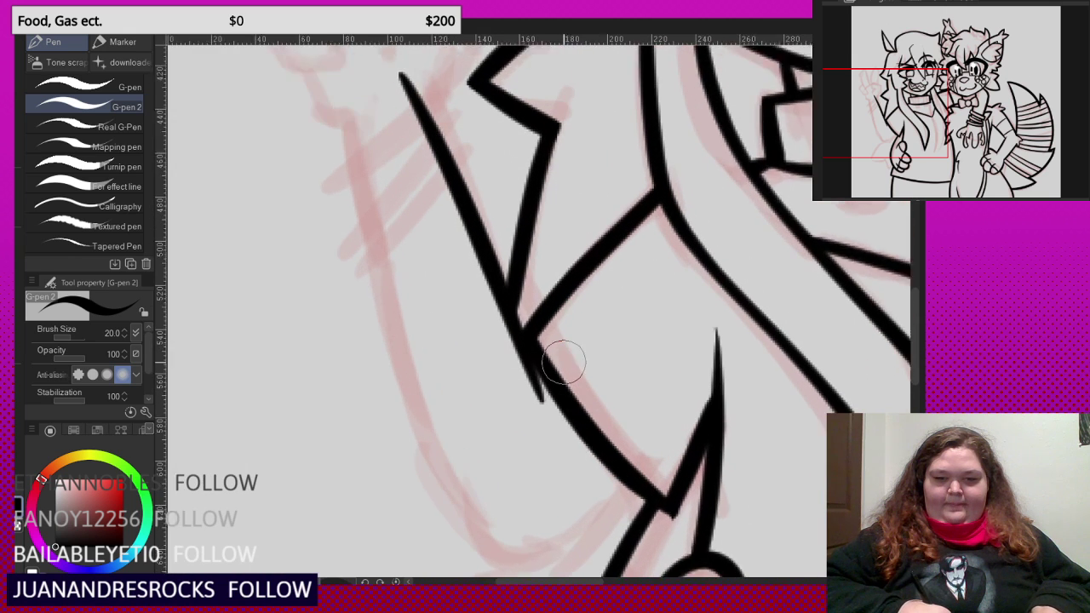
drag(569, 335, 494, 383)
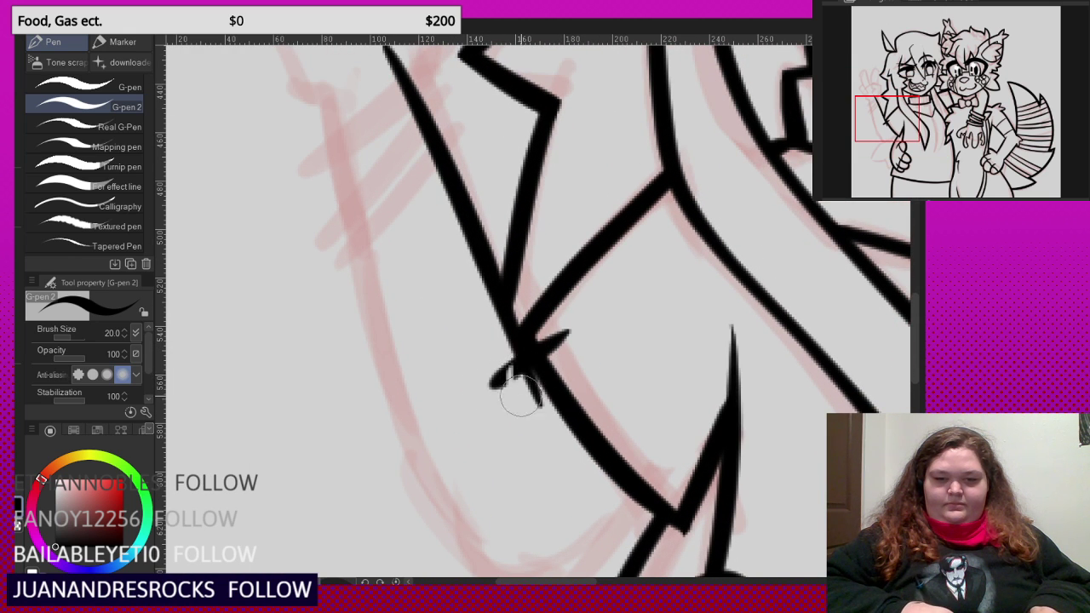
key(ctrl+z)
scroll(558, 341, down, 5)
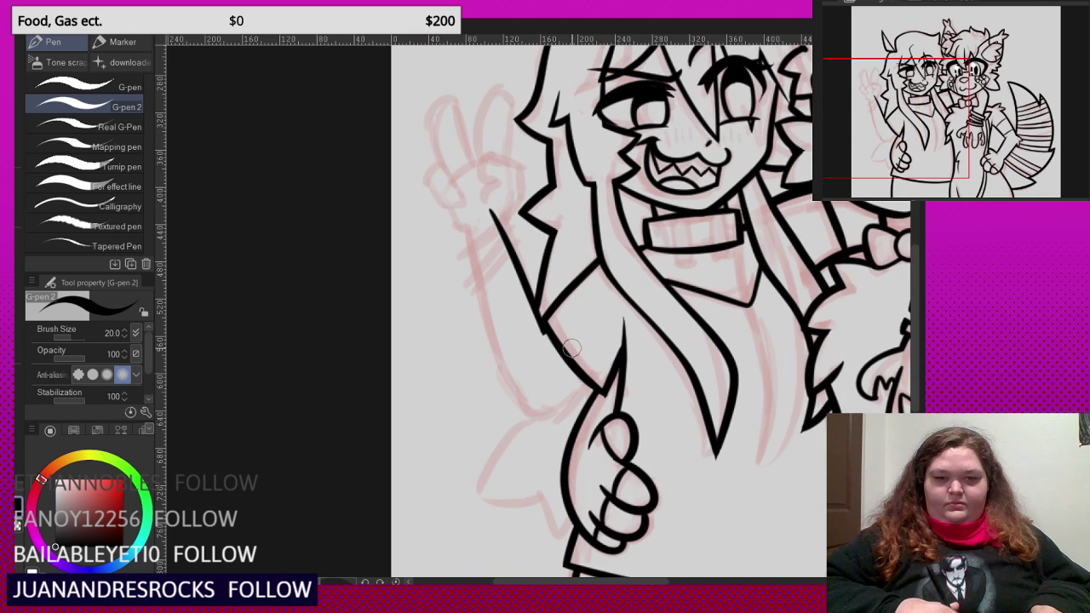
- Ink the raised forearm's outer edge from the wrist around the elbow to the sleeve hem and trim the excess inside the sleeve
scroll(481, 260, up, 2)
mouse_move(450, 199)
mouse_down()
mouse_move(491, 344)
mouse_move(534, 437)
mouse_move(564, 460)
mouse_move(615, 434)
mouse_move(642, 383)
mouse_up()
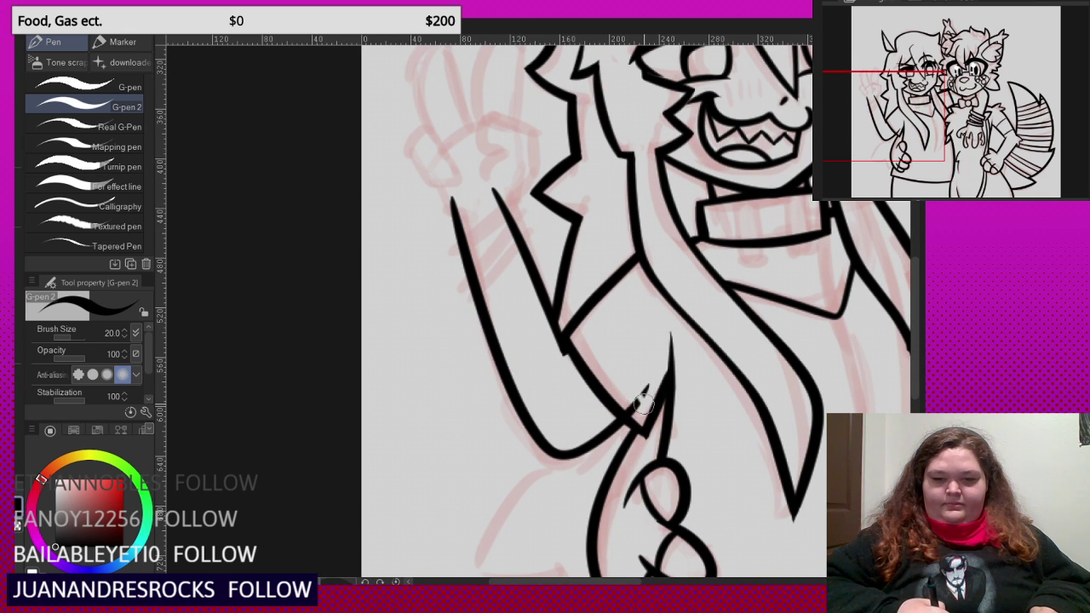
scroll(644, 402, down, 4)
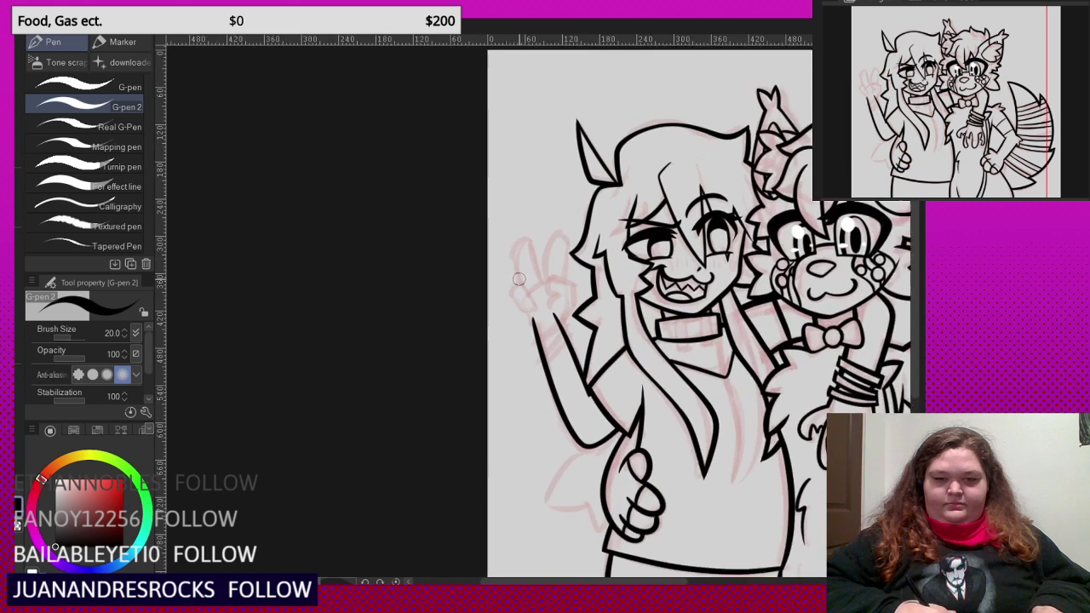
- Ink the raised hand's inner side from the wrist up around the folded finger into the palm, redrawing the rejected curl
scroll(519, 279, up, 3)
mouse_move(555, 339)
mouse_down()
mouse_move(569, 364)
mouse_move(609, 338)
mouse_move(620, 238)
mouse_move(554, 221)
mouse_move(540, 258)
mouse_move(562, 279)
mouse_move(529, 311)
mouse_up()
scroll(570, 310, up, 2)
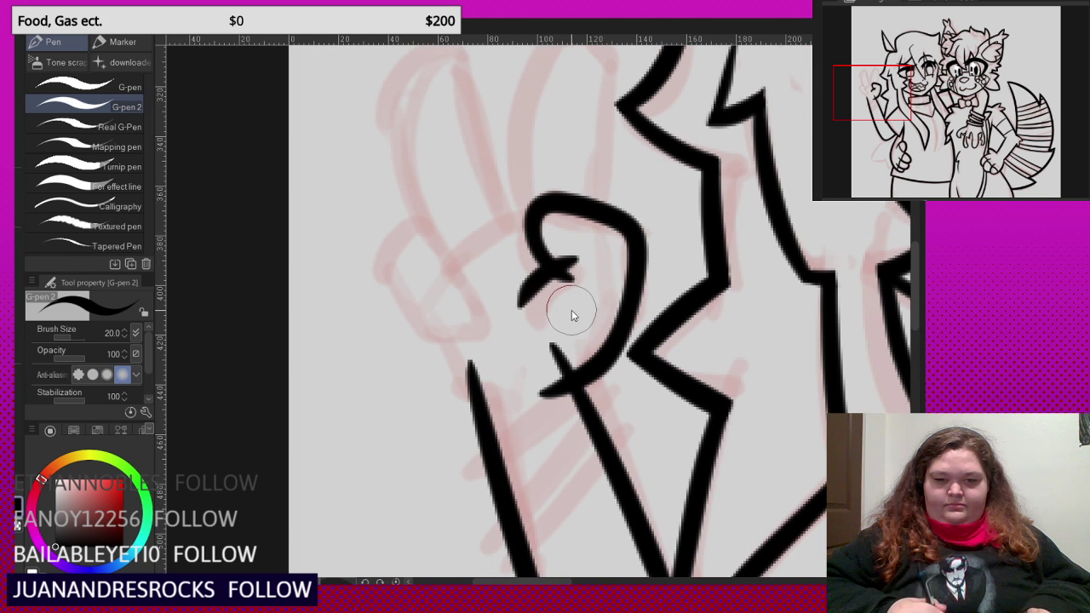
key(ctrl+z)
key(ctrl+z)
key(ctrl+z)
mouse_move(544, 391)
mouse_down()
mouse_move(592, 368)
mouse_move(623, 324)
mouse_move(637, 246)
mouse_move(541, 197)
mouse_move(514, 211)
mouse_move(506, 240)
mouse_move(531, 265)
mouse_move(588, 267)
mouse_move(566, 252)
mouse_move(513, 315)
mouse_up()
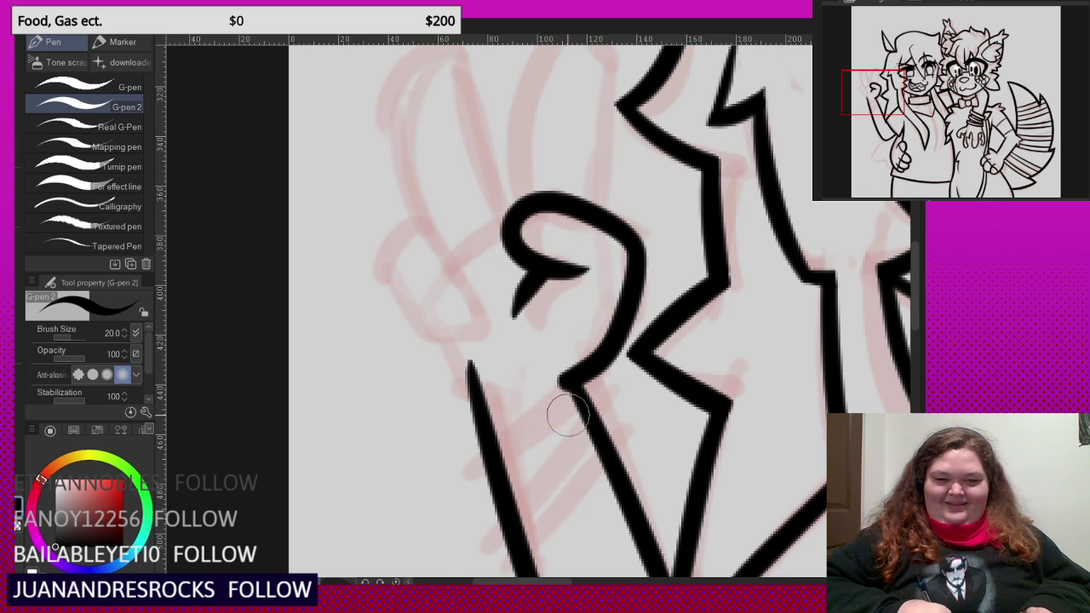
scroll(596, 339, down, 3)
scroll(607, 332, up, 3)
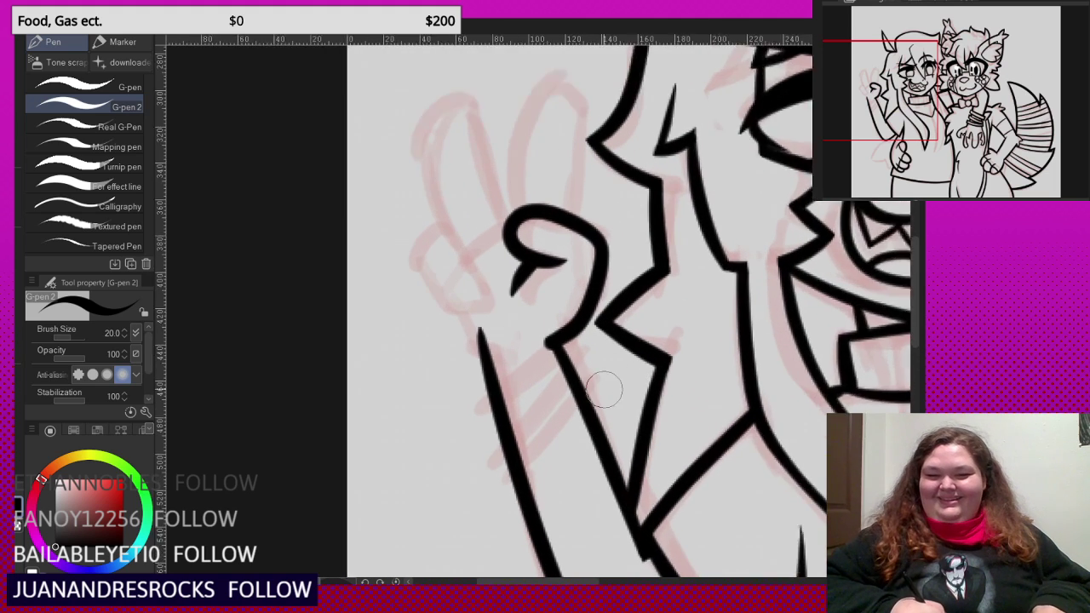
scroll(523, 318, down, 5)
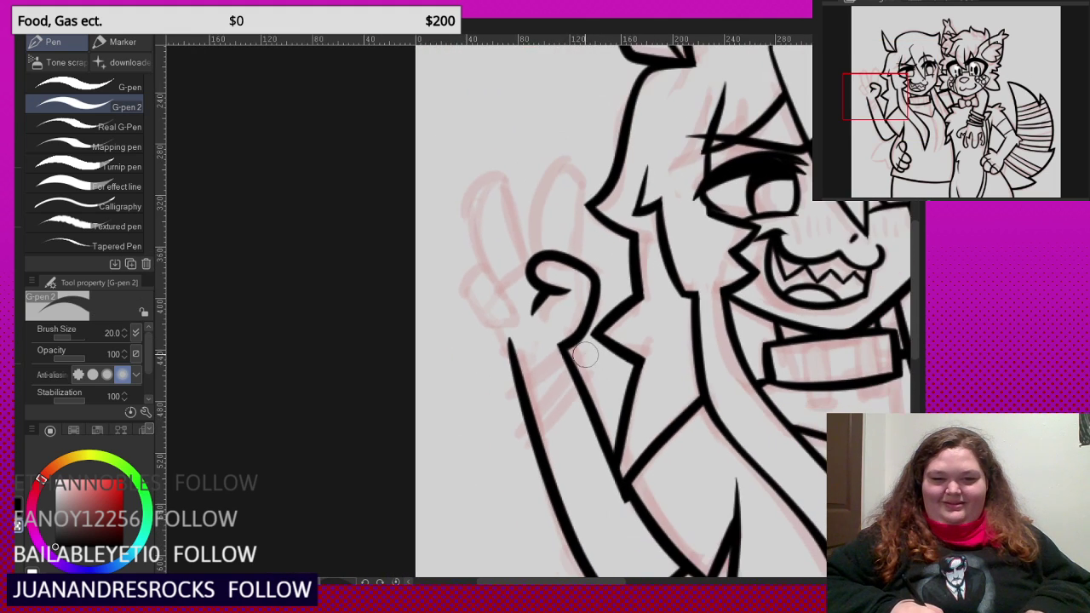
scroll(528, 215, up, 5)
mouse_move(558, 322)
mouse_down()
mouse_move(544, 204)
mouse_move(581, 138)
mouse_move(619, 154)
mouse_move(612, 334)
mouse_up()
key(ctrl+z)
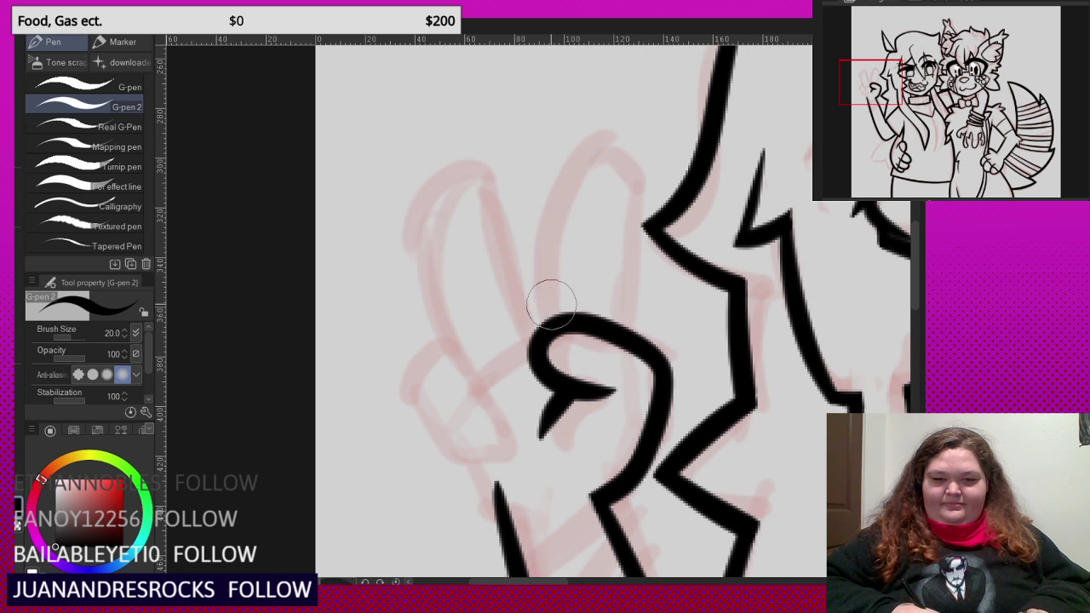
mouse_move(549, 312)
mouse_down()
mouse_move(546, 213)
mouse_move(611, 139)
mouse_move(635, 156)
mouse_move(622, 339)
mouse_move(539, 260)
mouse_move(590, 139)
mouse_move(625, 138)
mouse_move(624, 288)
mouse_up()
key(ctrl+z)
key(ctrl+z)
- Ink the two raised fingers of the peace sign above the folded thumb
mouse_move(547, 308)
mouse_down()
mouse_move(606, 155)
mouse_move(632, 179)
mouse_move(627, 333)
mouse_move(571, 333)
mouse_move(532, 194)
mouse_move(499, 165)
mouse_move(466, 199)
mouse_move(462, 280)
mouse_move(522, 387)
mouse_up()
scroll(608, 271, down, 2)
scroll(608, 270, up, 2)
scroll(515, 379, up, 2)
- Ink the outer folded finger and the palm's outer edge down to the wrist, and erase the overshooting stroke ends
mouse_move(478, 311)
mouse_down()
mouse_move(441, 344)
mouse_move(450, 409)
mouse_move(497, 468)
mouse_move(541, 447)
mouse_move(548, 395)
mouse_move(494, 306)
mouse_move(465, 312)
mouse_move(515, 410)
mouse_move(584, 407)
mouse_up()
scroll(493, 307, down, 2)
scroll(516, 395, up, 2)
scroll(572, 397, up, 2)
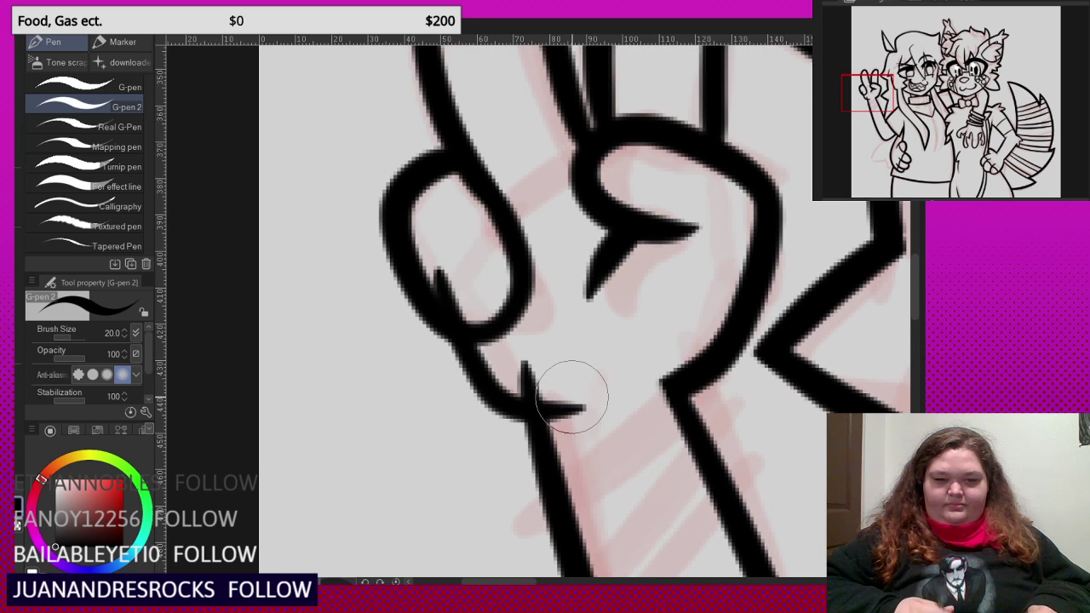
drag(451, 278, 482, 306)
drag(521, 361, 557, 397)
scroll(556, 396, down, 2)
scroll(543, 339, down, 2)
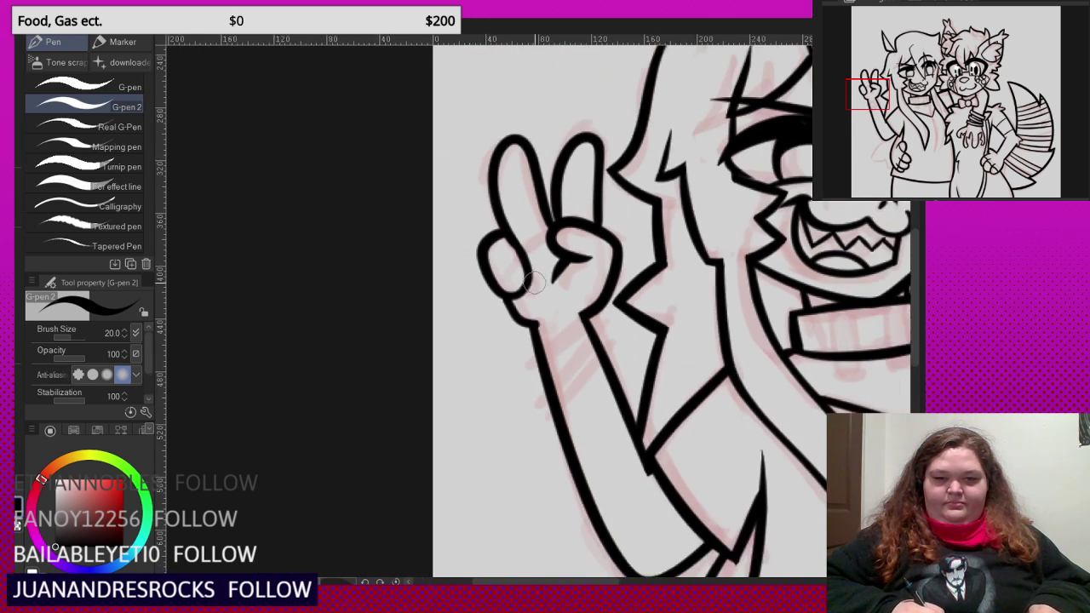
- Ink a short tapered palm line from the base of the raised fingers toward the outer folded finger, redrawing the first stroke
scroll(548, 223, up, 2)
scroll(548, 217, up, 1)
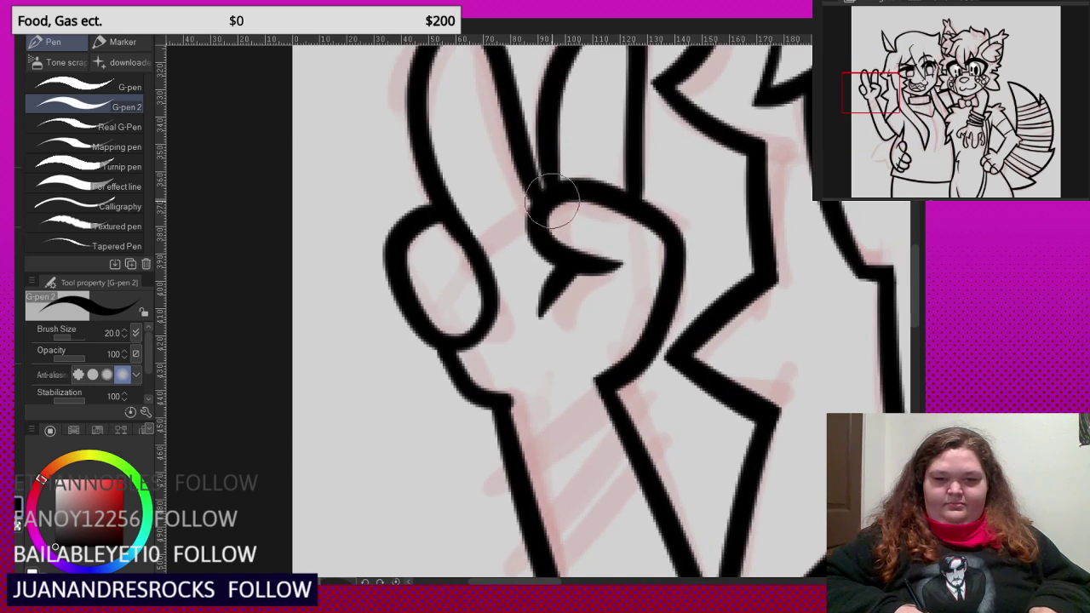
drag(554, 196, 493, 244)
scroll(547, 209, up, 2)
key(ctrl+z)
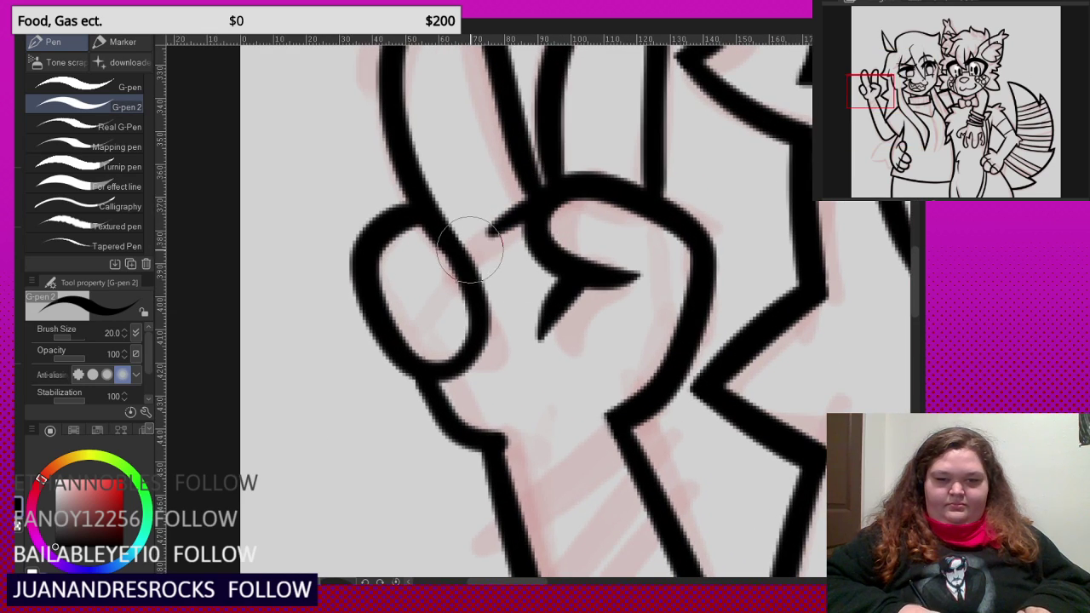
scroll(460, 264, down, 4)
scroll(507, 237, down, 3)
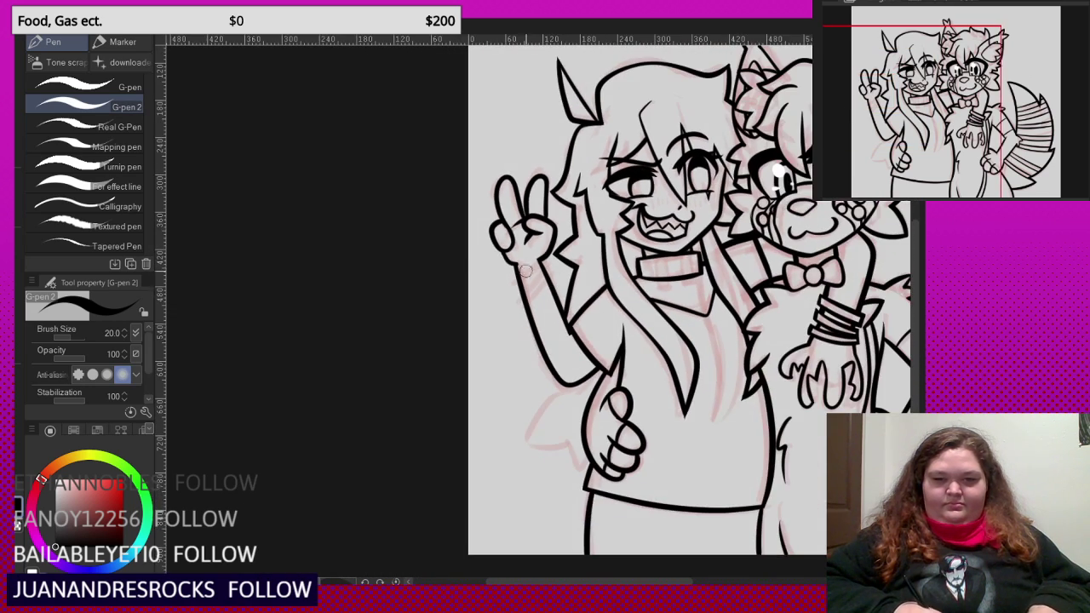
- Ink six slanted bracelet lines across the raised wrist, extending them past both forearm edges
scroll(568, 217, up, 6)
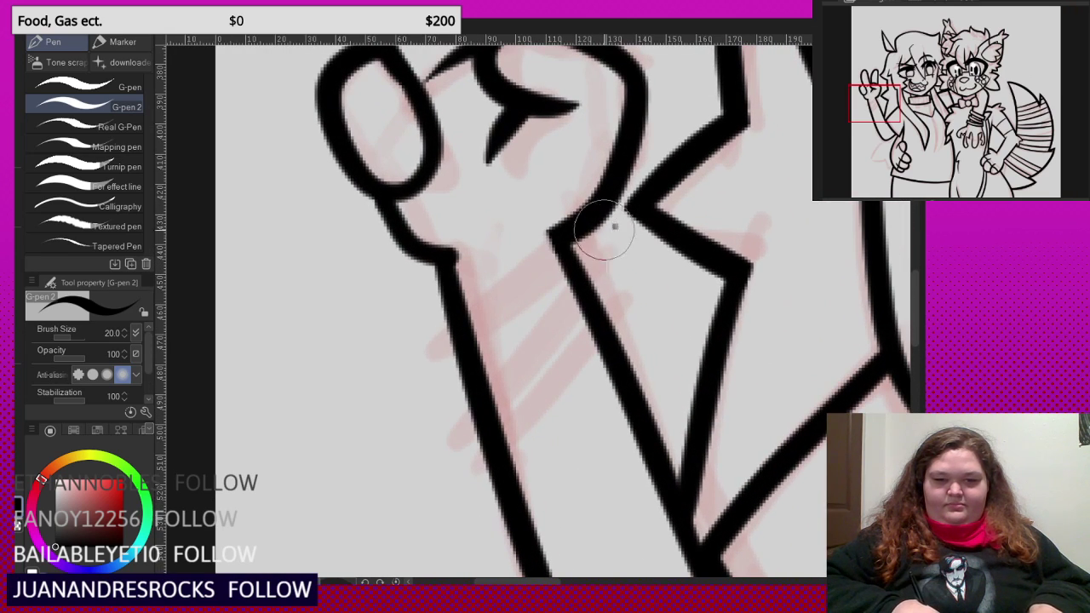
mouse_move(611, 226)
mouse_down()
mouse_move(472, 292)
mouse_move(411, 347)
mouse_up()
mouse_move(615, 226)
mouse_down()
mouse_move(465, 338)
mouse_move(400, 393)
mouse_up()
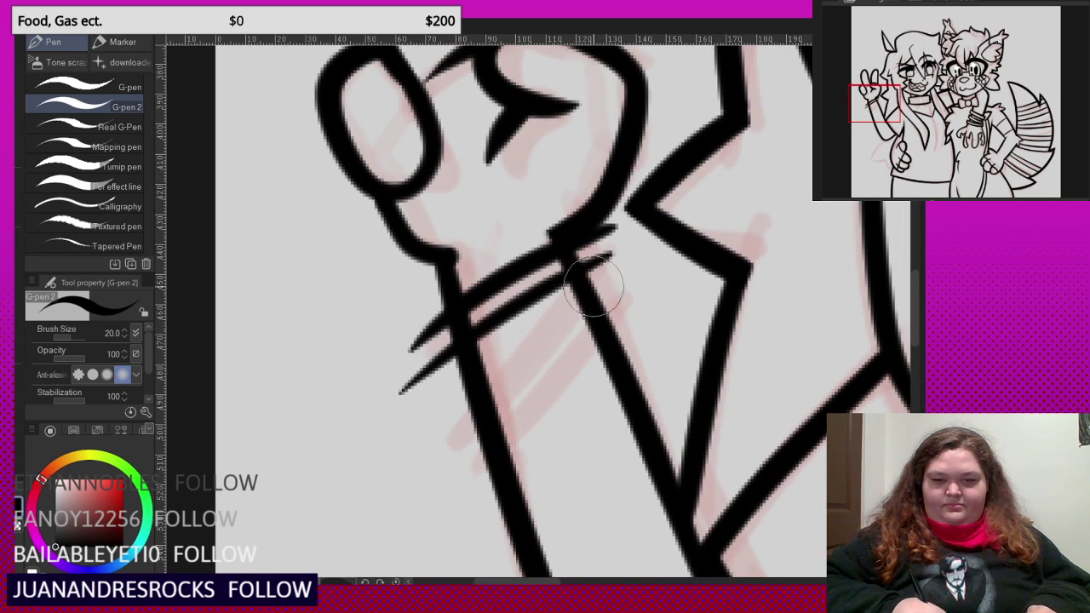
mouse_move(611, 261)
mouse_down()
mouse_move(463, 381)
mouse_move(420, 441)
mouse_up()
drag(629, 278, 438, 467)
scroll(565, 268, down, 1)
scroll(568, 349, up, 2)
scroll(579, 332, up, 1)
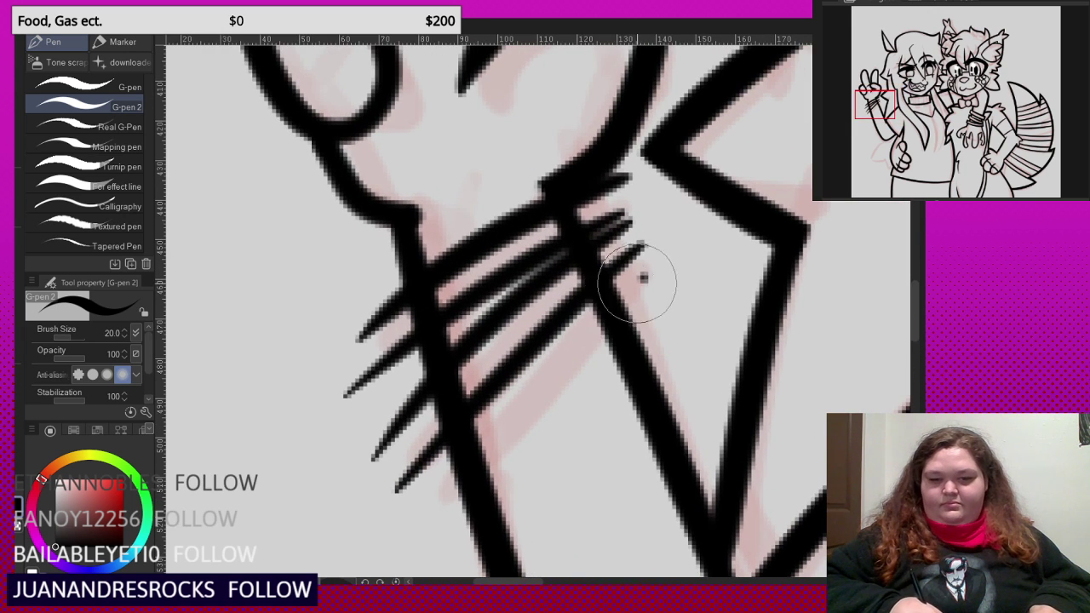
mouse_move(638, 280)
mouse_down()
mouse_move(508, 417)
mouse_move(426, 499)
mouse_up()
mouse_move(661, 309)
mouse_down()
mouse_move(502, 524)
mouse_move(448, 576)
mouse_up()
scroll(549, 302, down, 4)
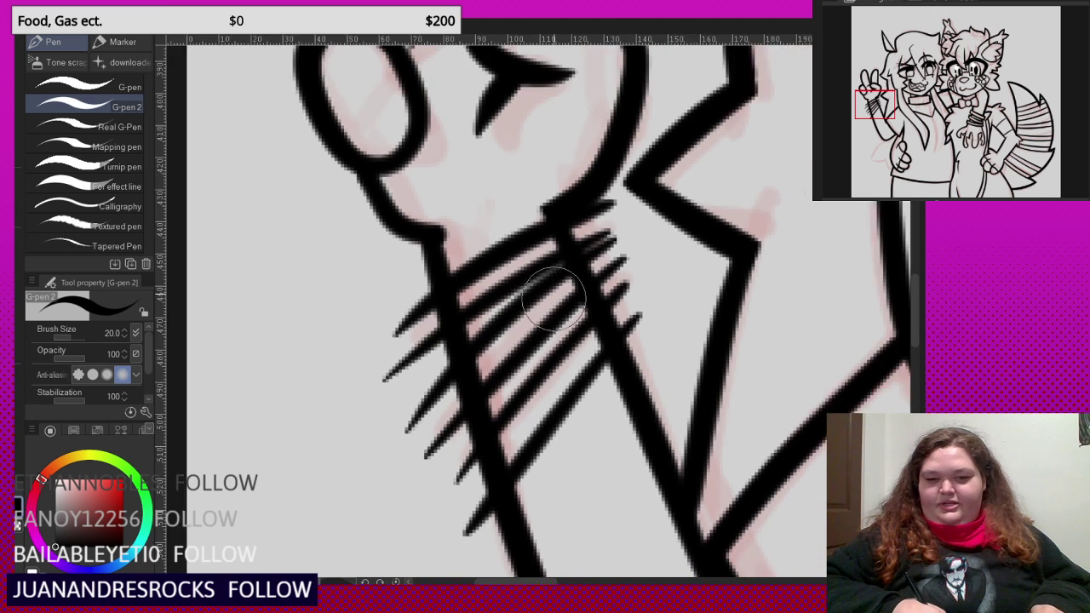
- Ink the bracelets' side edges along both sides of the raised wrist, redrawing the rejected strokes
scroll(588, 278, up, 2)
drag(549, 207, 625, 366)
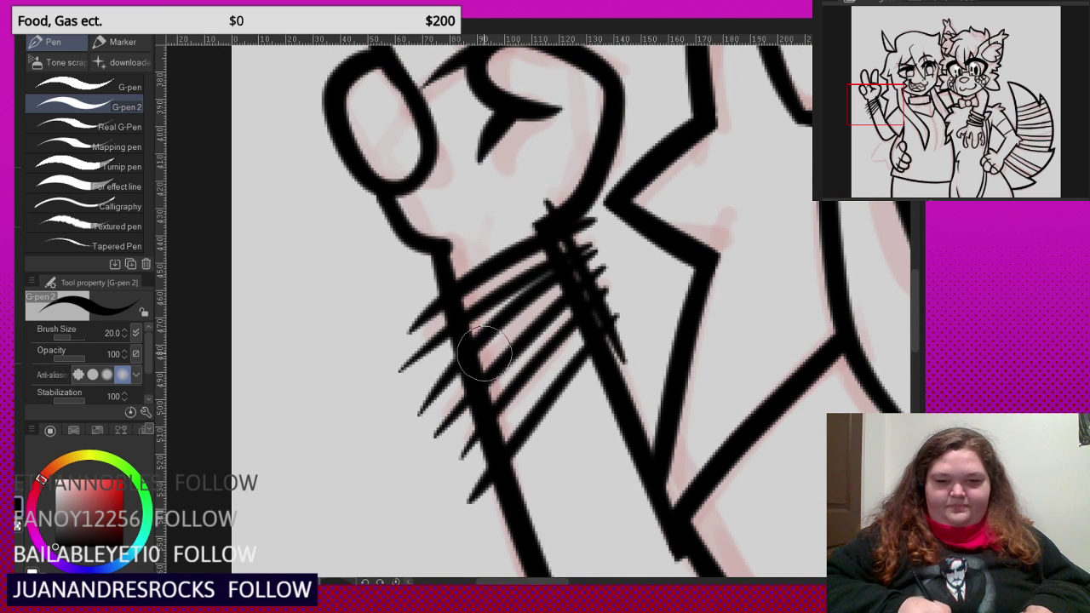
key(ctrl+z)
drag(555, 214, 645, 367)
key(ctrl+z)
drag(552, 198, 627, 364)
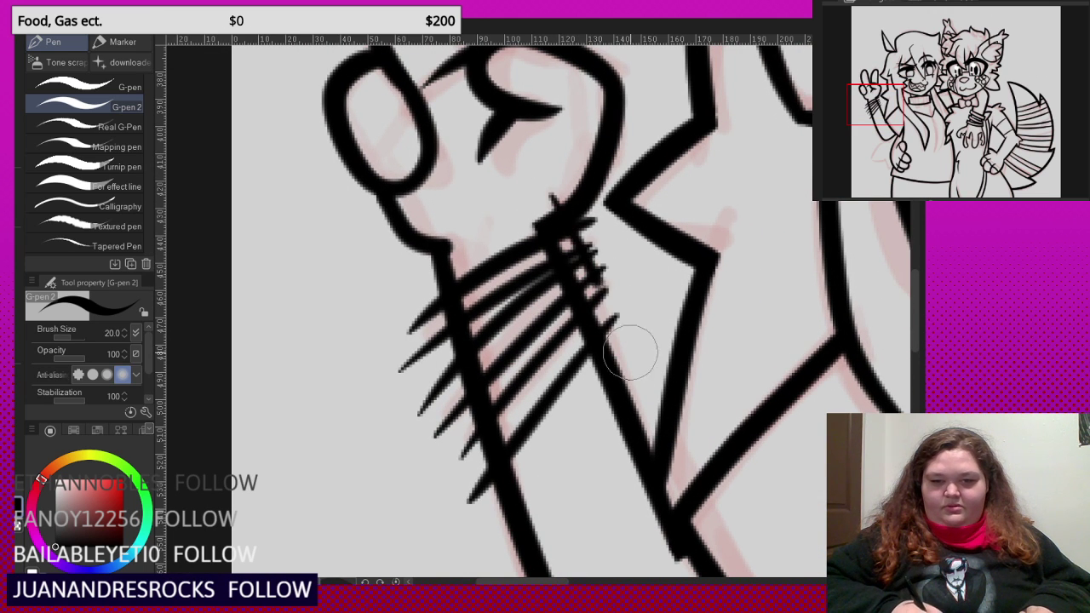
drag(588, 255, 634, 362)
drag(422, 285, 488, 503)
key(ctrl+z)
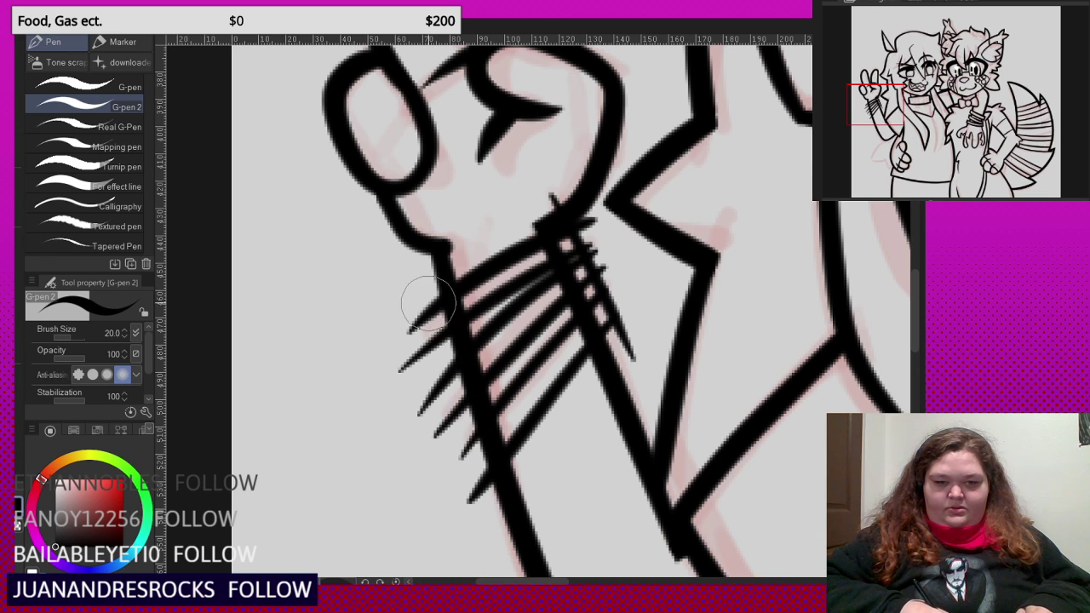
drag(428, 286, 492, 524)
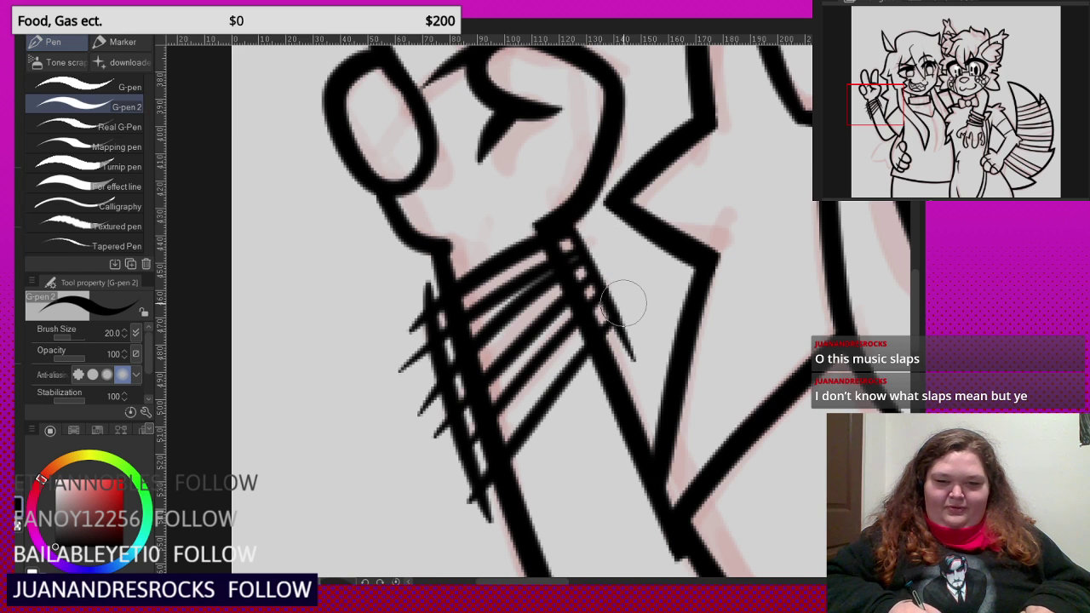
- Erase the overshooting bracelet line ends and the forearm outline inside the bands on both sides of the wrist
mouse_move(627, 327)
mouse_down()
mouse_move(606, 342)
mouse_move(583, 317)
mouse_up()
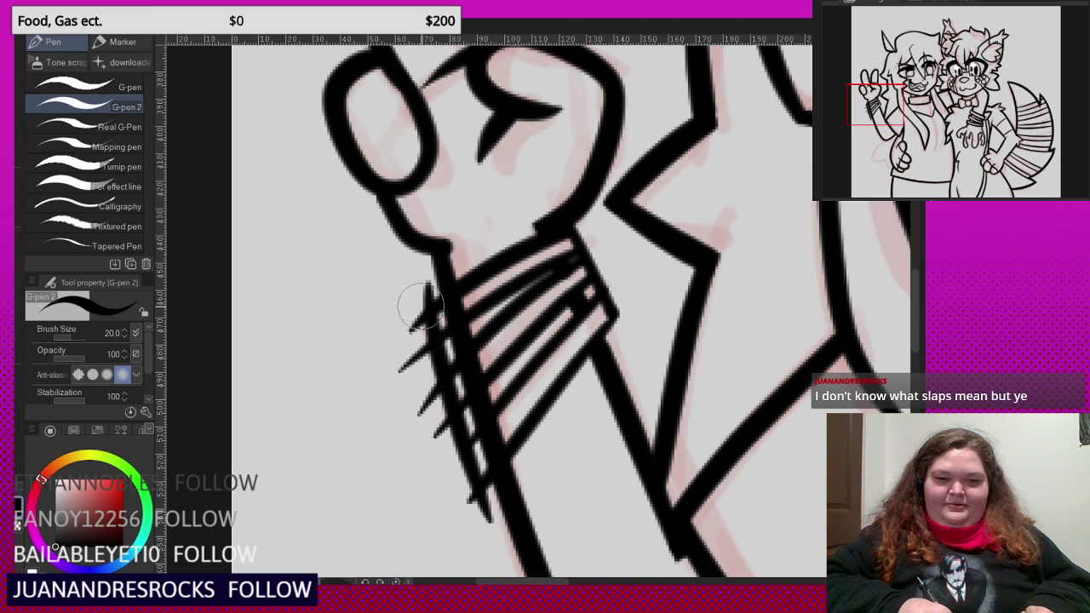
mouse_move(452, 317)
mouse_down()
mouse_move(493, 449)
mouse_move(463, 433)
mouse_move(447, 364)
mouse_up()
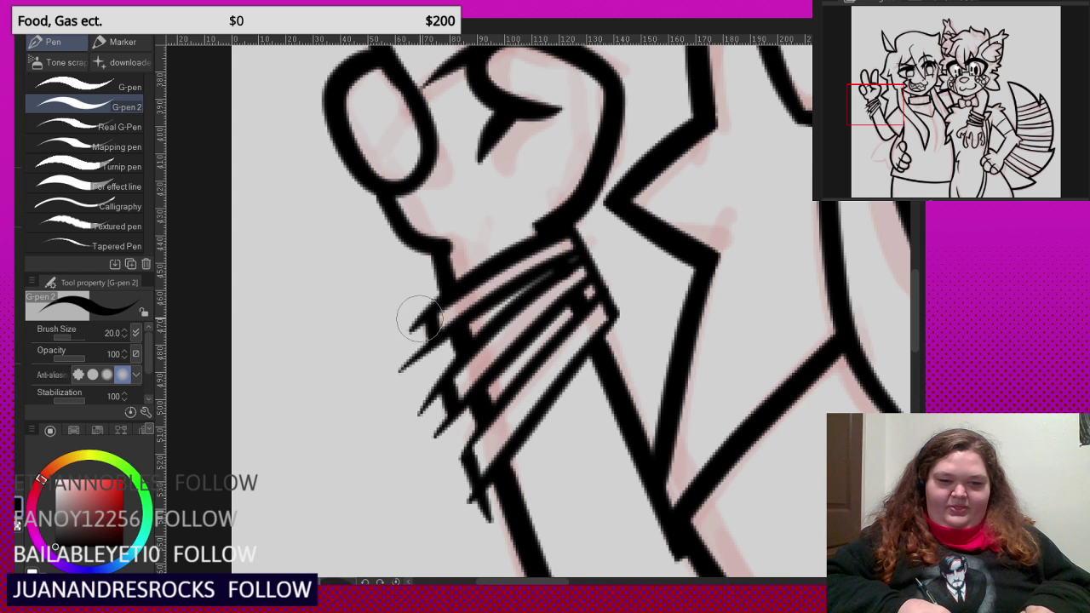
drag(419, 319, 474, 513)
scroll(494, 508, down, 5)
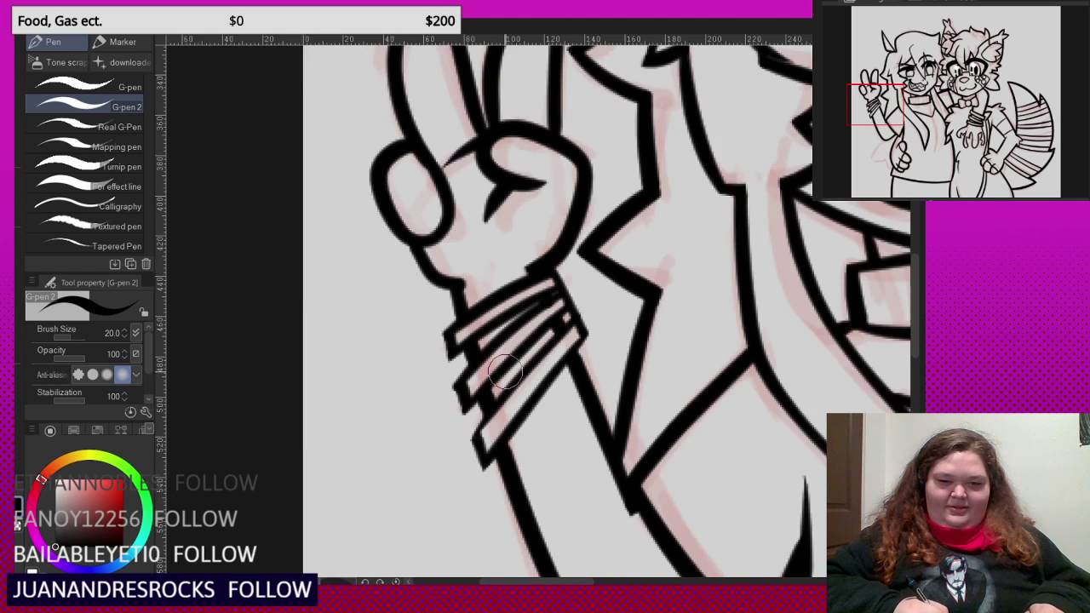
- Trim the bracelets' inner edge so a small gap separates the upper and lower bands
scroll(613, 451, up, 2)
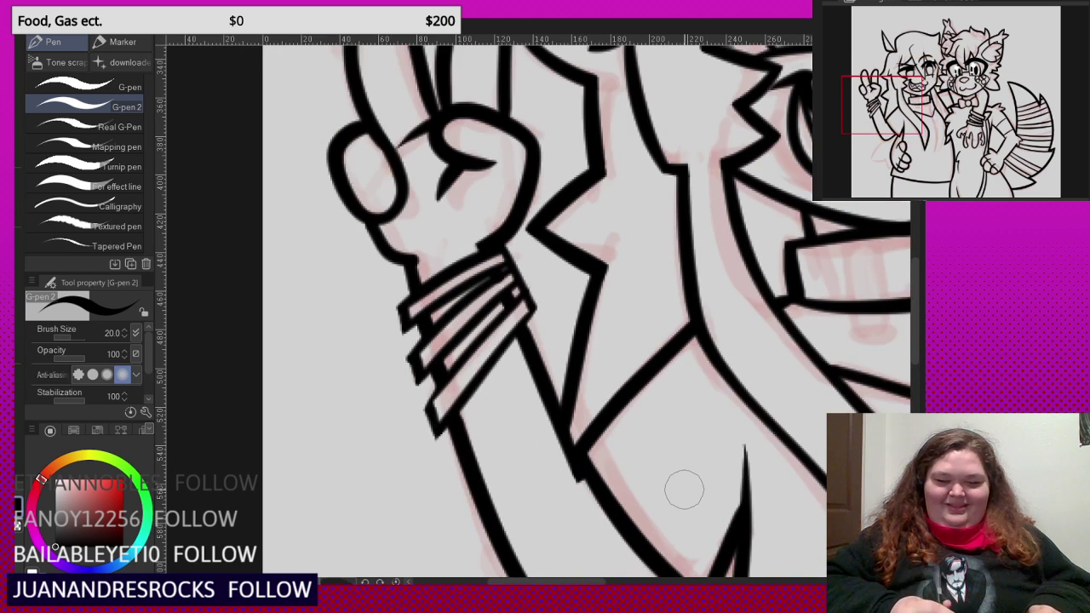
scroll(511, 290, up, 3)
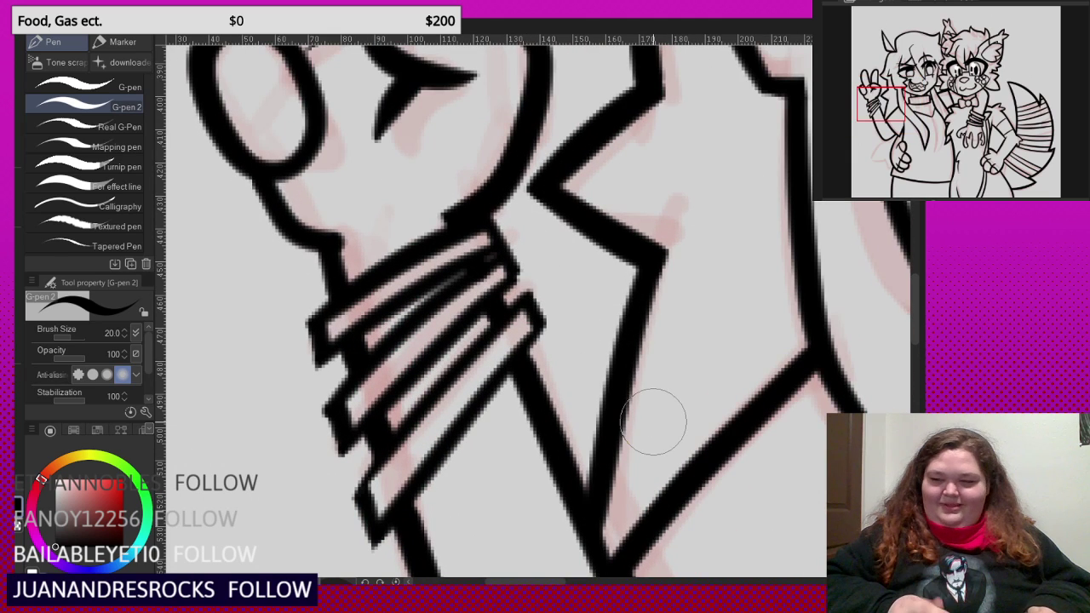
scroll(503, 243, up, 3)
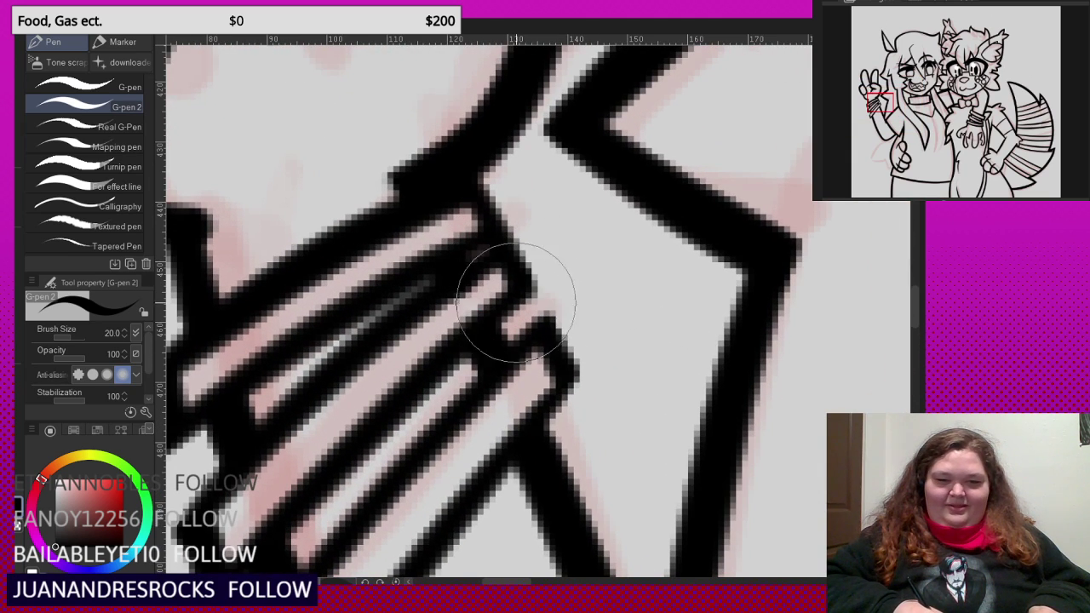
scroll(515, 298, down, 5)
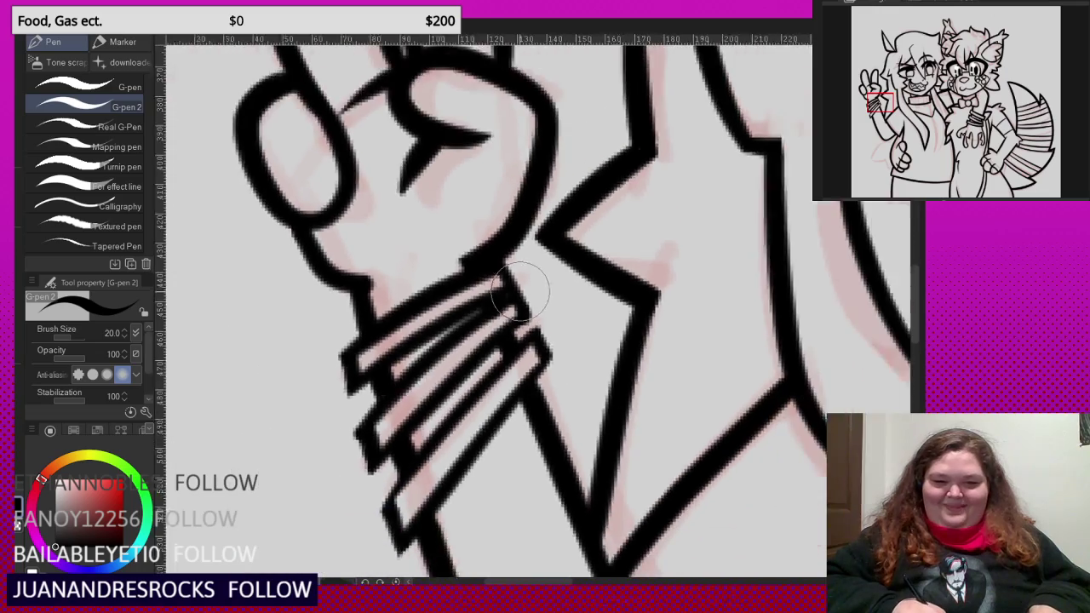
scroll(502, 298, down, 5)
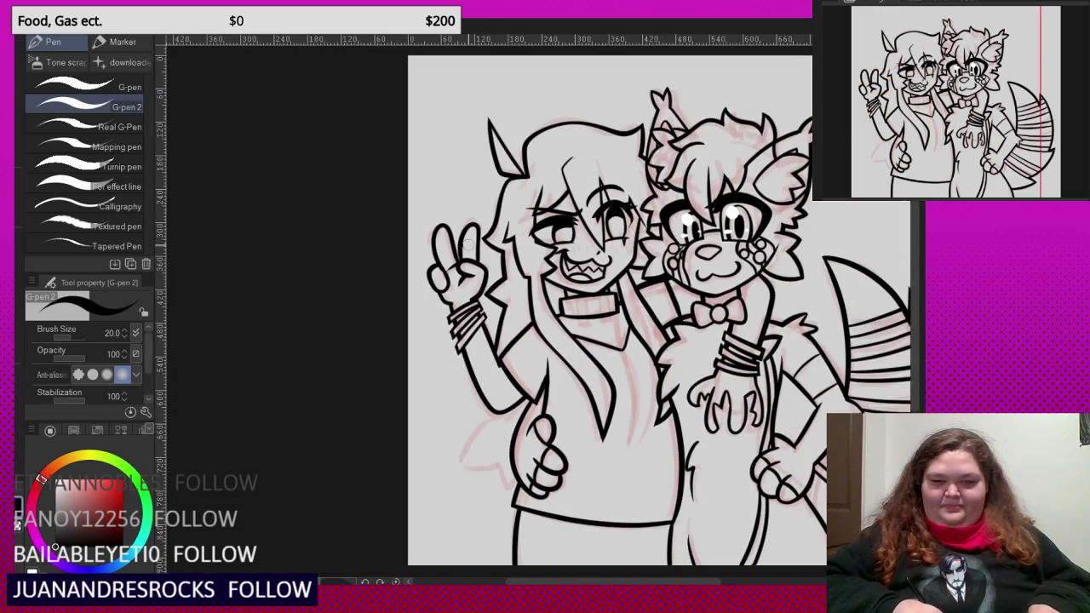
- Rework the palm crease under the folded thumb by erasing its old tail and inking a shorter, curved one
scroll(460, 243, down, 2)
scroll(460, 245, up, 7)
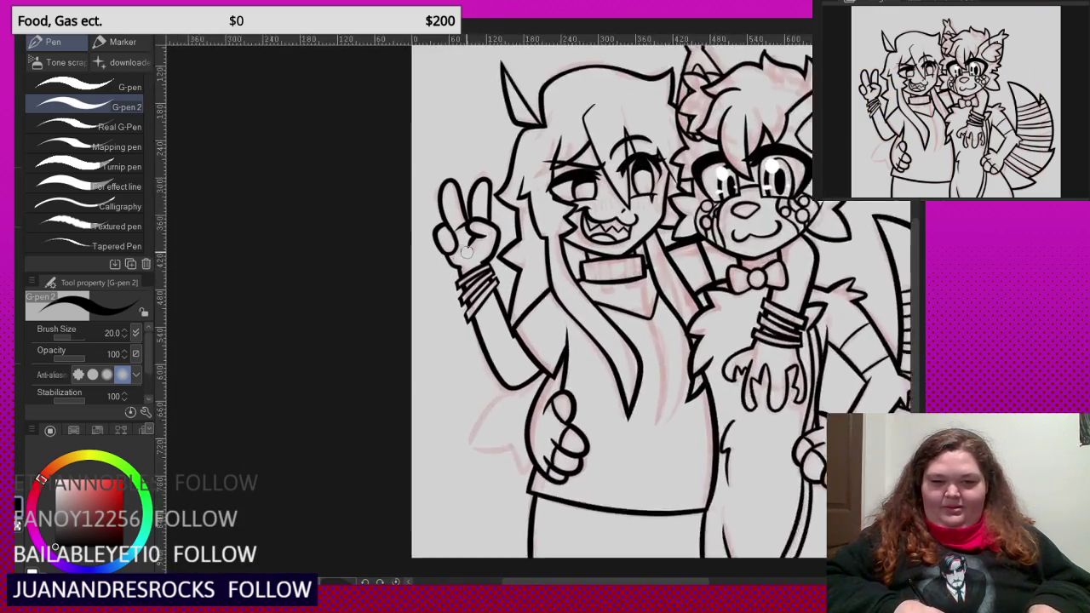
scroll(460, 246, up, 1)
scroll(463, 264, down, 1)
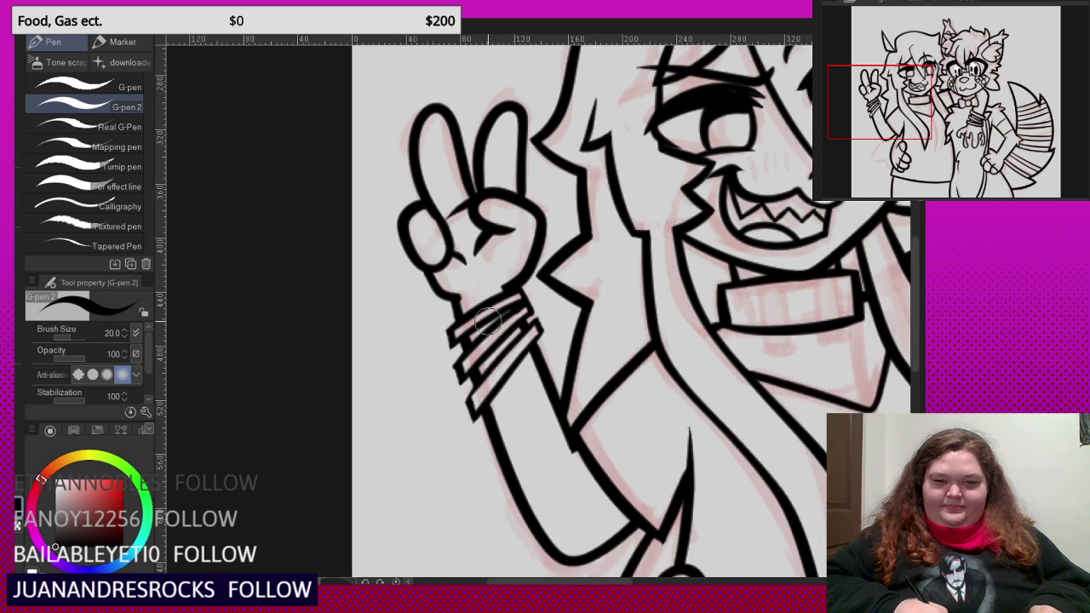
scroll(538, 394, up, 2)
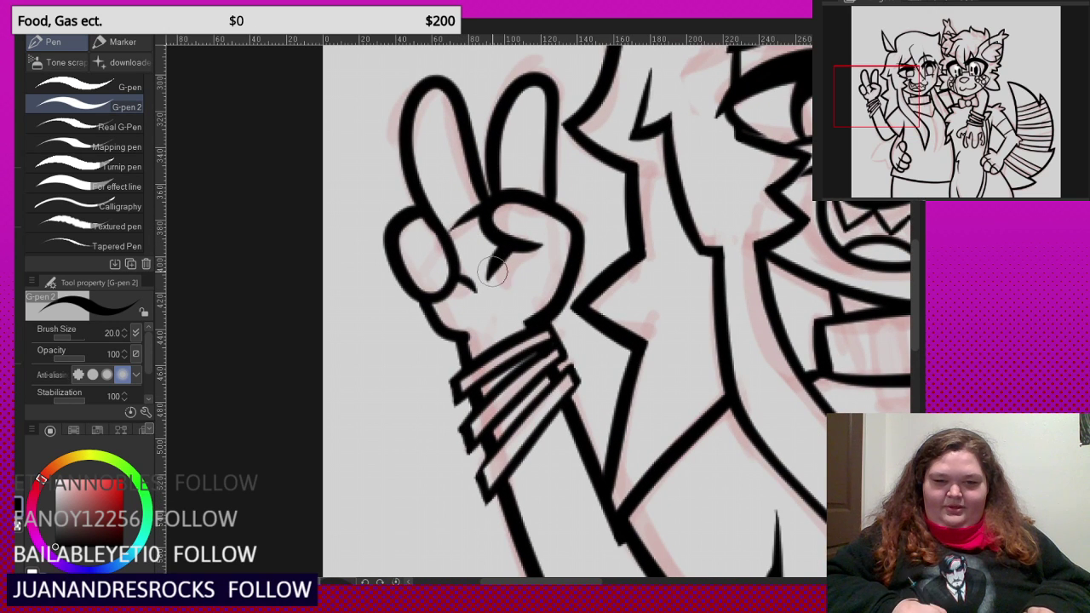
scroll(500, 262, up, 1)
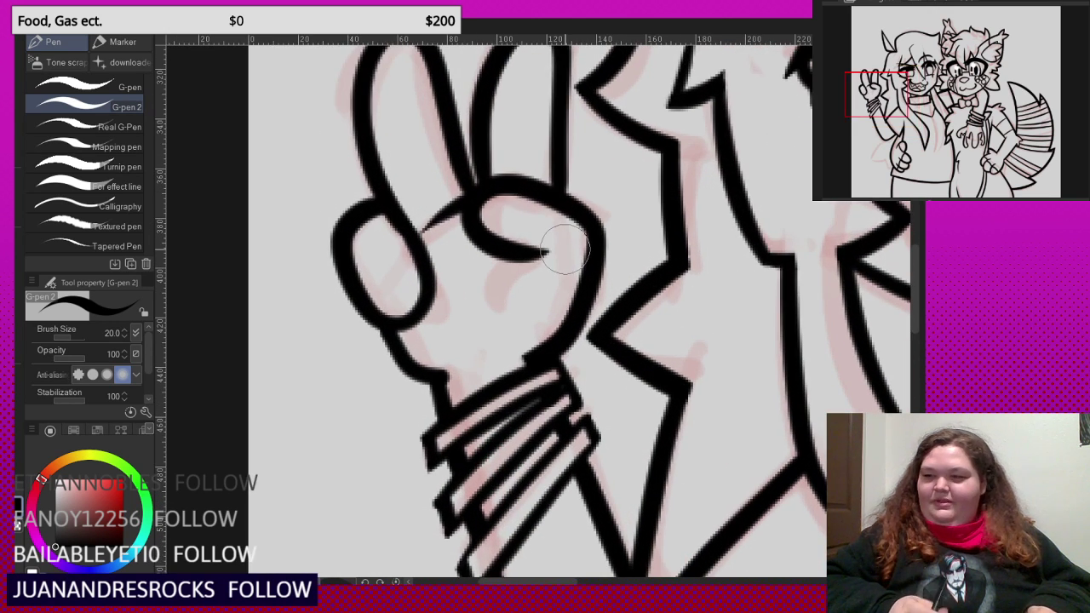
scroll(499, 257, up, 2)
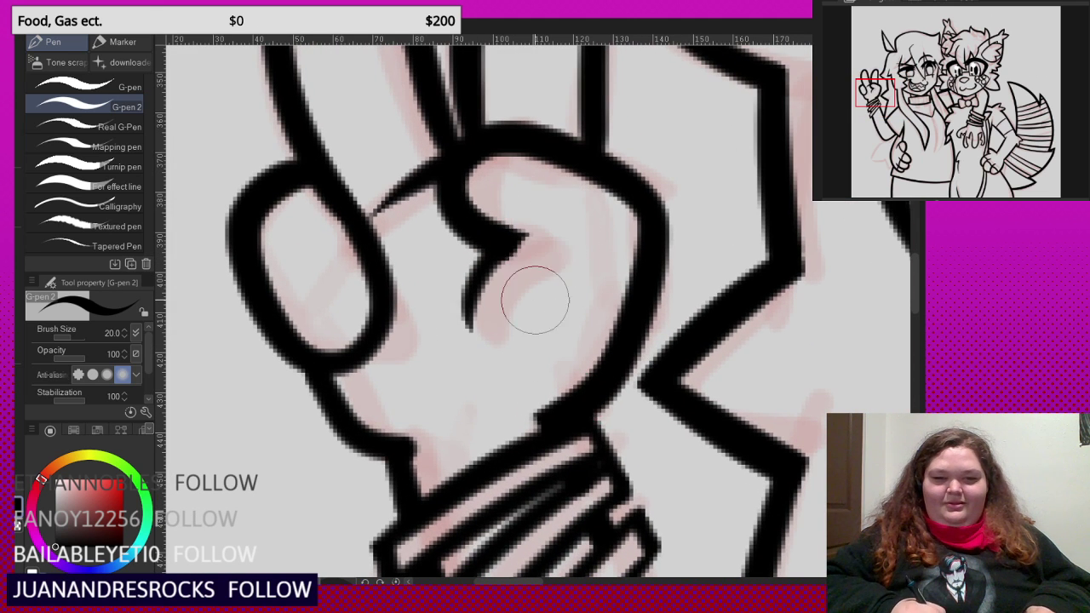
scroll(534, 298, down, 1)
scroll(578, 317, up, 2)
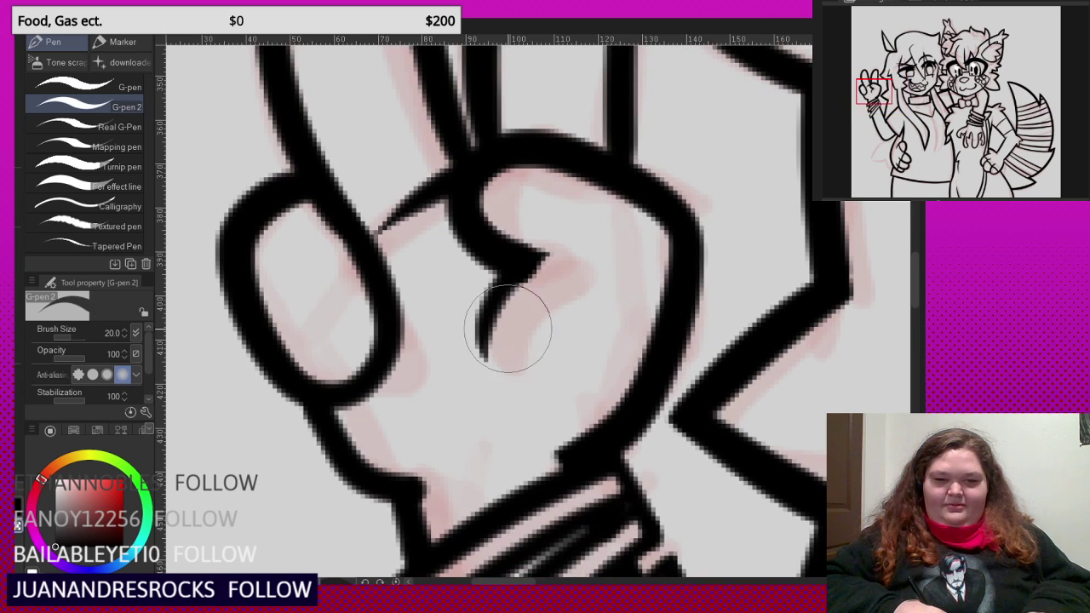
- Ink the folded thumb's crease tip toward the palm's inner side, replacing the first extension with a shorter stroke
key(c)
mouse_move(485, 347)
mouse_down()
mouse_move(497, 288)
mouse_move(535, 249)
mouse_move(599, 252)
mouse_up()
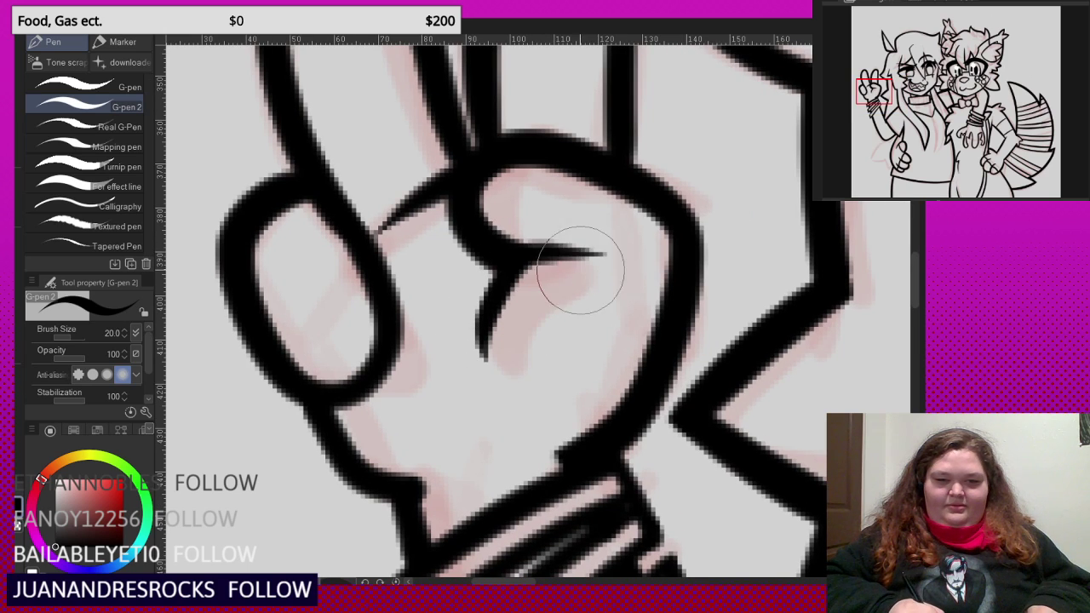
scroll(538, 273, down, 2)
scroll(500, 240, down, 2)
key(ctrl+z)
scroll(525, 252, up, 3)
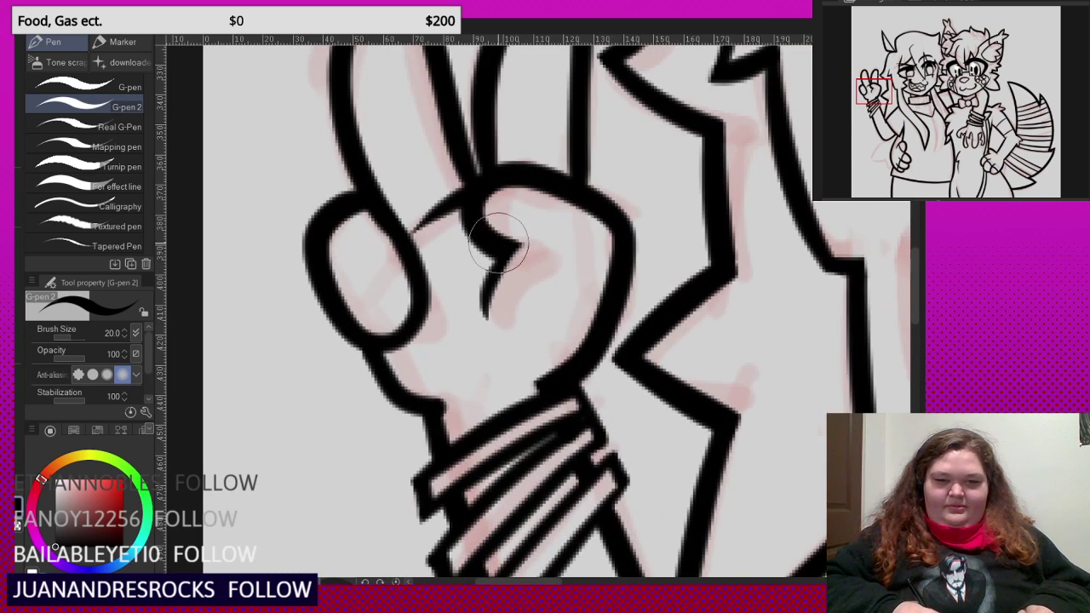
drag(486, 236, 545, 252)
scroll(544, 252, down, 5)
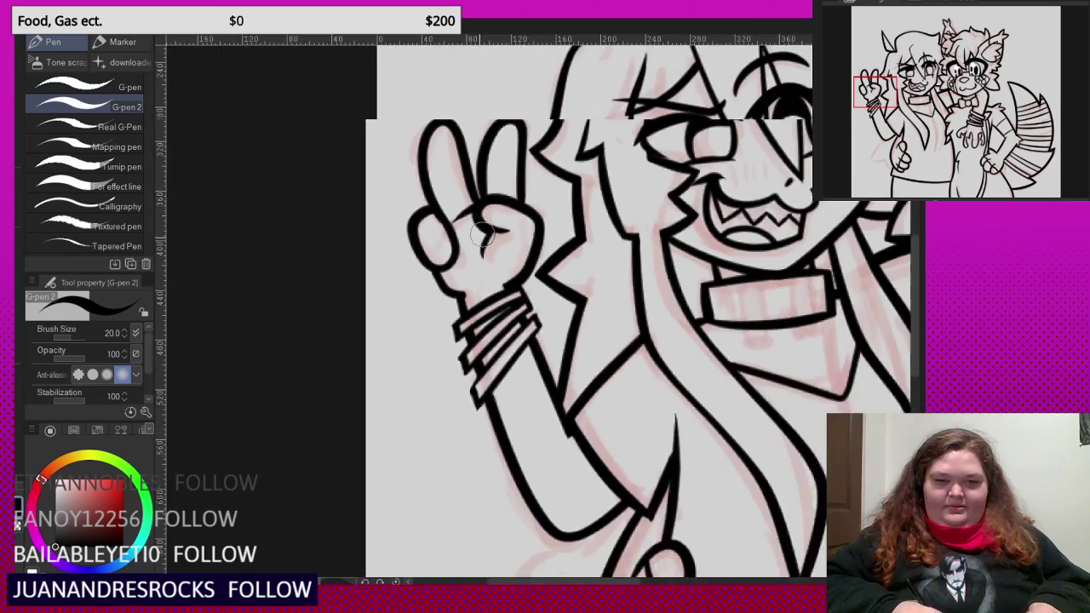
scroll(487, 238, down, 3)
scroll(489, 255, up, 5)
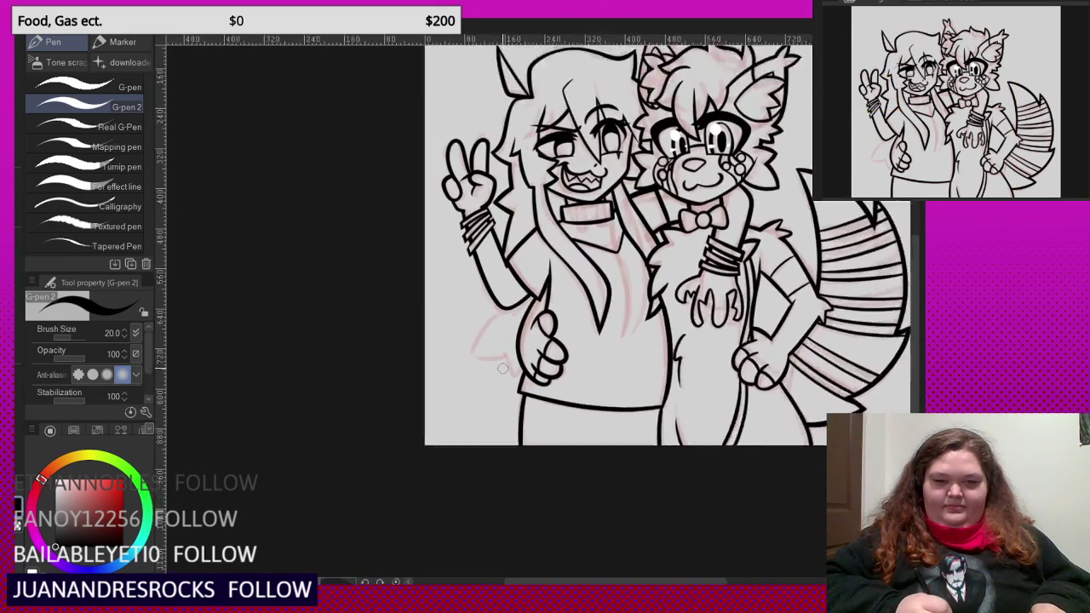
scroll(497, 236, up, 1)
mouse_move(498, 272)
mouse_down()
mouse_move(517, 253)
mouse_move(458, 338)
mouse_up()
key(ctrl+z)
key(ctrl+z)
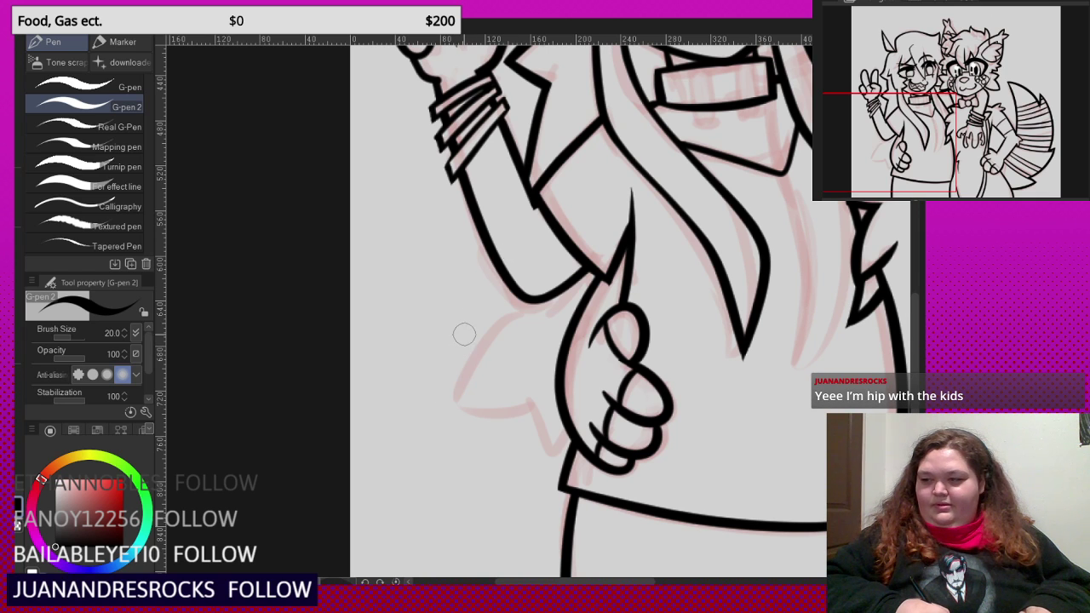
- Ink the jagged outline of the pointed hair ends below the raised arm's elbow, from the forearm down to the lower hand
drag(501, 301, 504, 378)
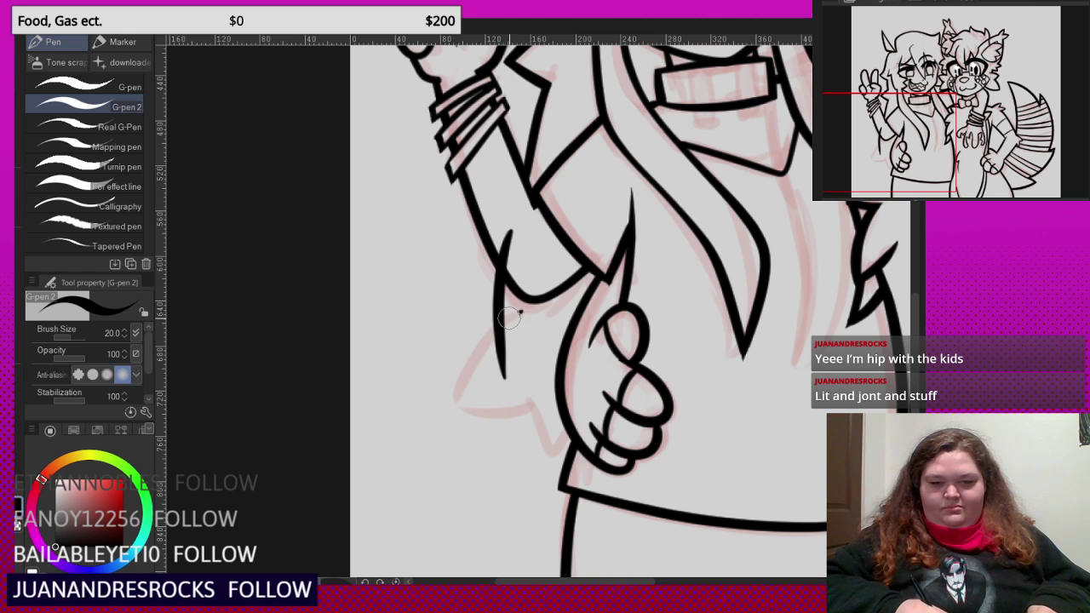
mouse_move(510, 318)
mouse_down()
mouse_move(450, 375)
mouse_move(439, 424)
mouse_move(543, 398)
mouse_up()
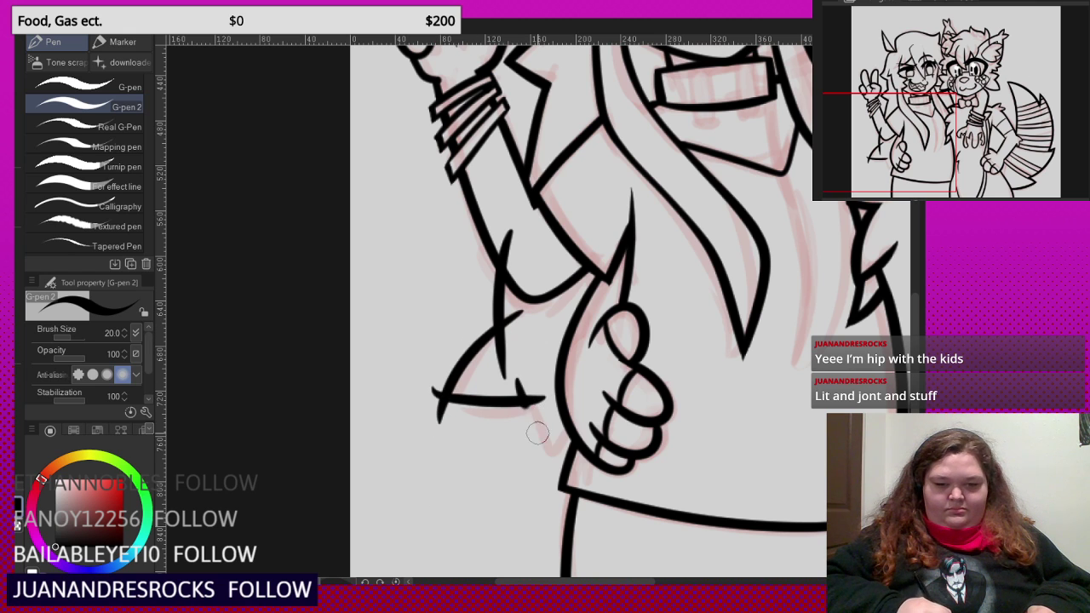
scroll(545, 460, up, 2)
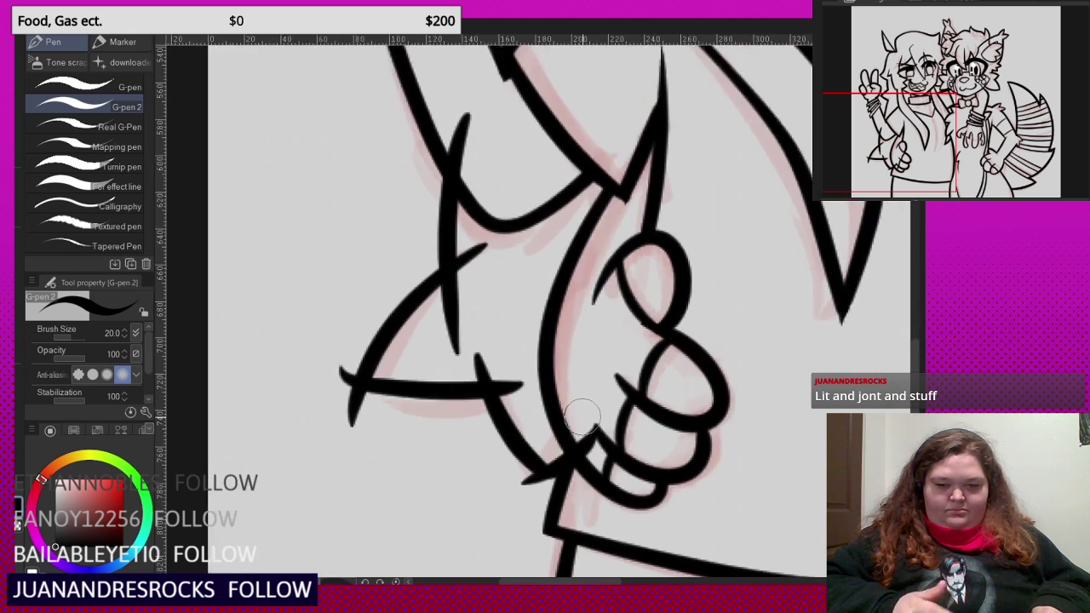
- Erase the overshooting line ends at each corner of the pointed hair ends and where the outline meets the lower hand
click(491, 511)
drag(583, 450, 596, 455)
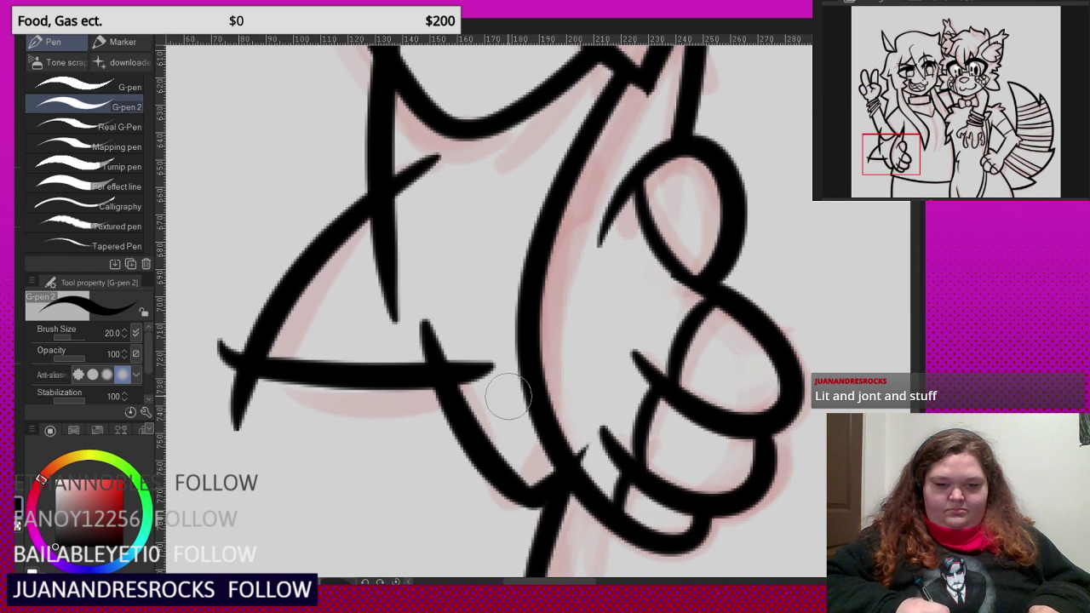
drag(468, 358, 474, 367)
drag(426, 328, 438, 362)
scroll(598, 462, down, 1)
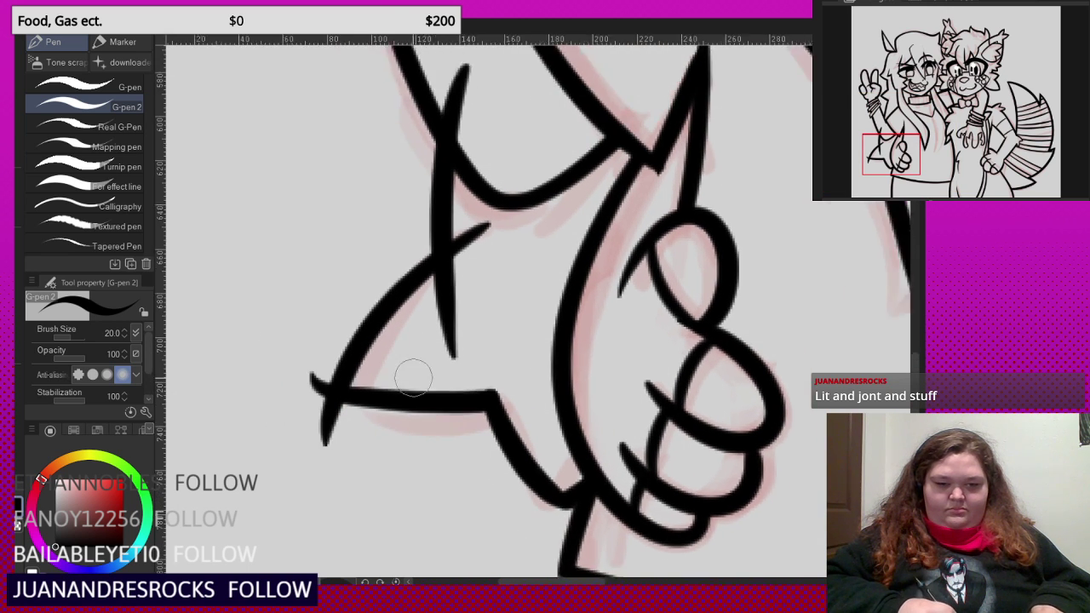
scroll(414, 378, up, 1)
drag(305, 366, 299, 396)
mouse_move(308, 424)
mouse_down()
mouse_move(349, 453)
mouse_move(330, 454)
mouse_up()
- Hide the red sketch so that only the black line art is displayed
scroll(463, 318, down, 5)
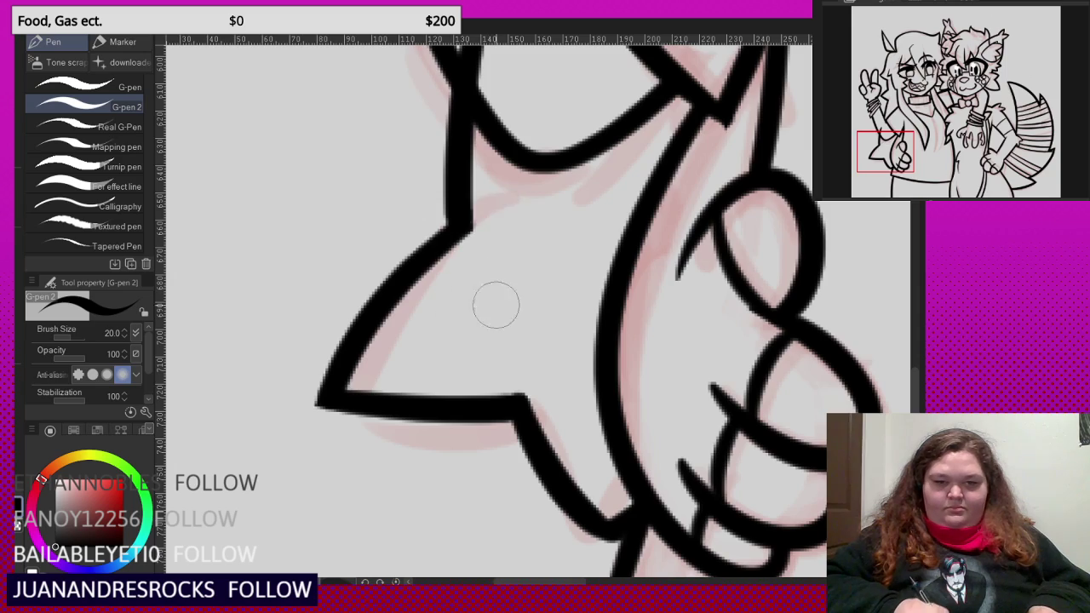
scroll(474, 355, down, 5)
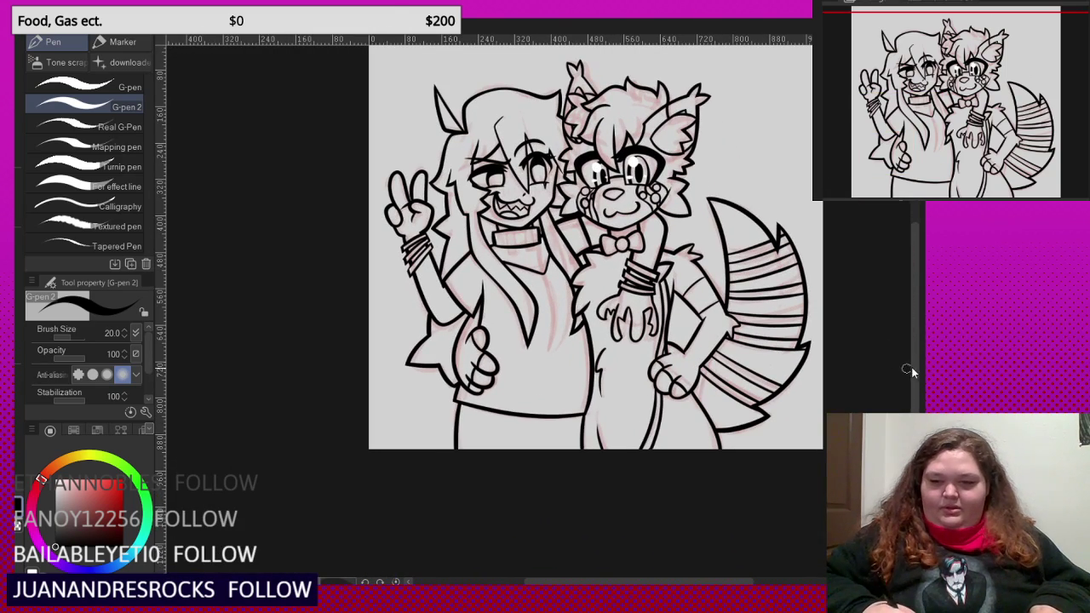
scroll(664, 476, down, 1)
scroll(623, 217, up, 3)
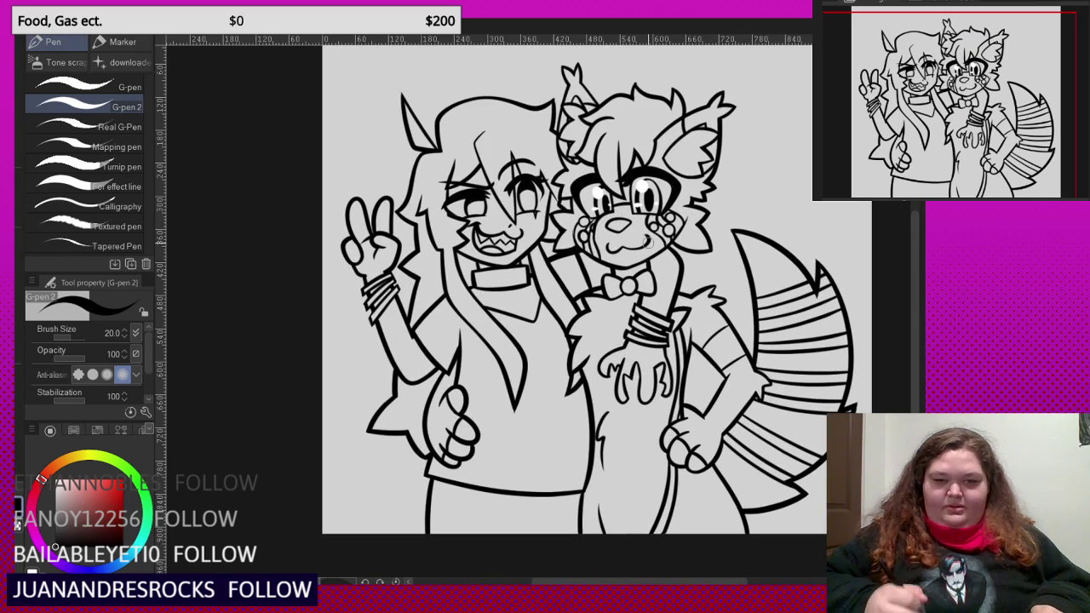
- Paint white highlights in both eyes of the horned character, a large oval at each iris's upper edge and small spots near its lower edge
scroll(498, 241, up, 4)
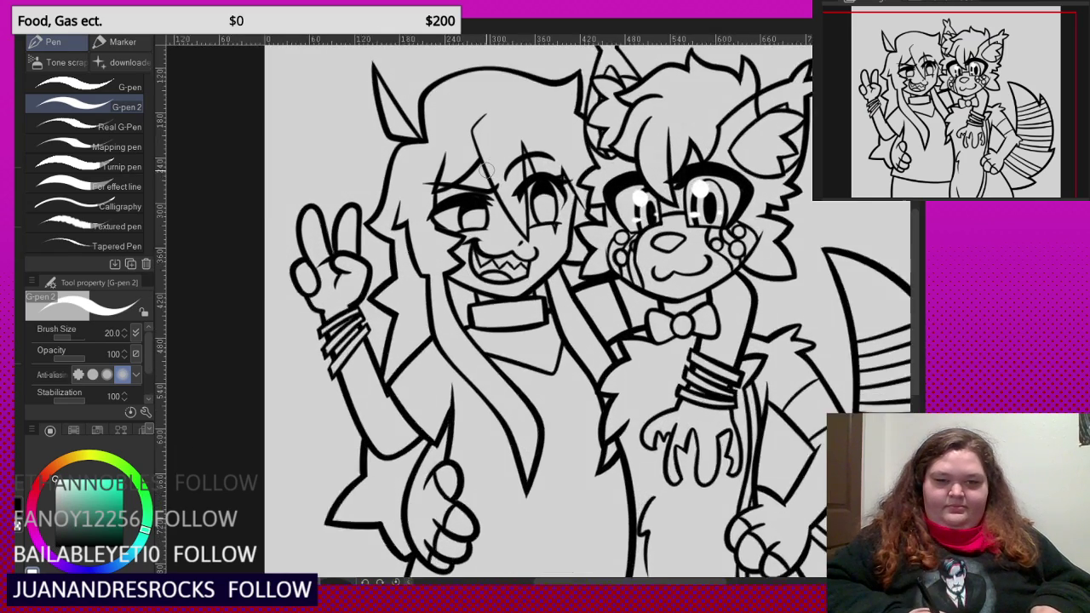
scroll(497, 239, up, 3)
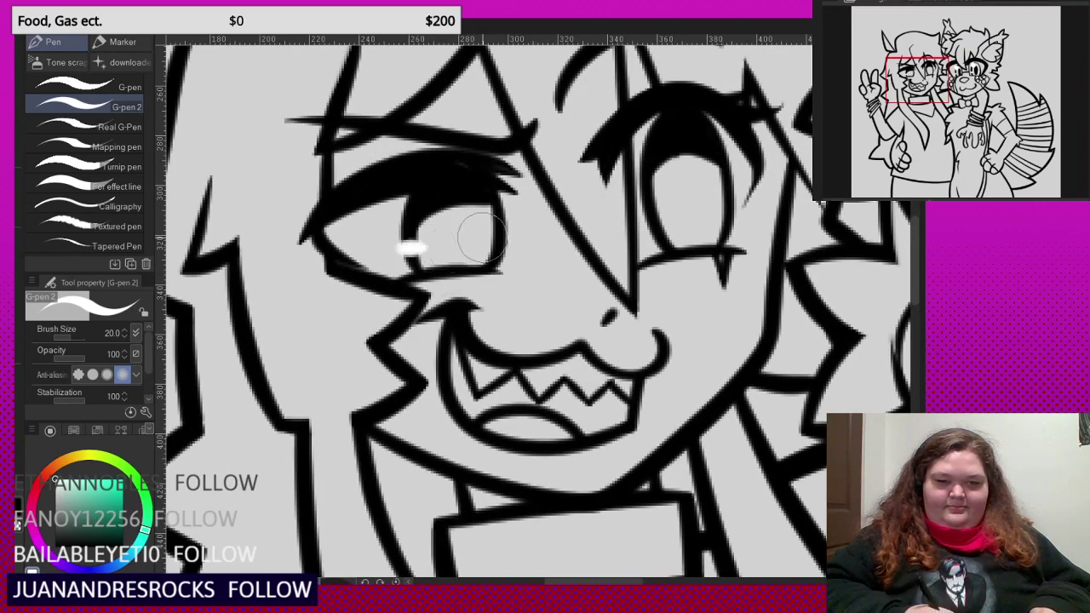
drag(650, 226, 671, 220)
mouse_move(678, 151)
mouse_down()
mouse_move(654, 124)
mouse_move(676, 163)
mouse_move(658, 126)
mouse_up()
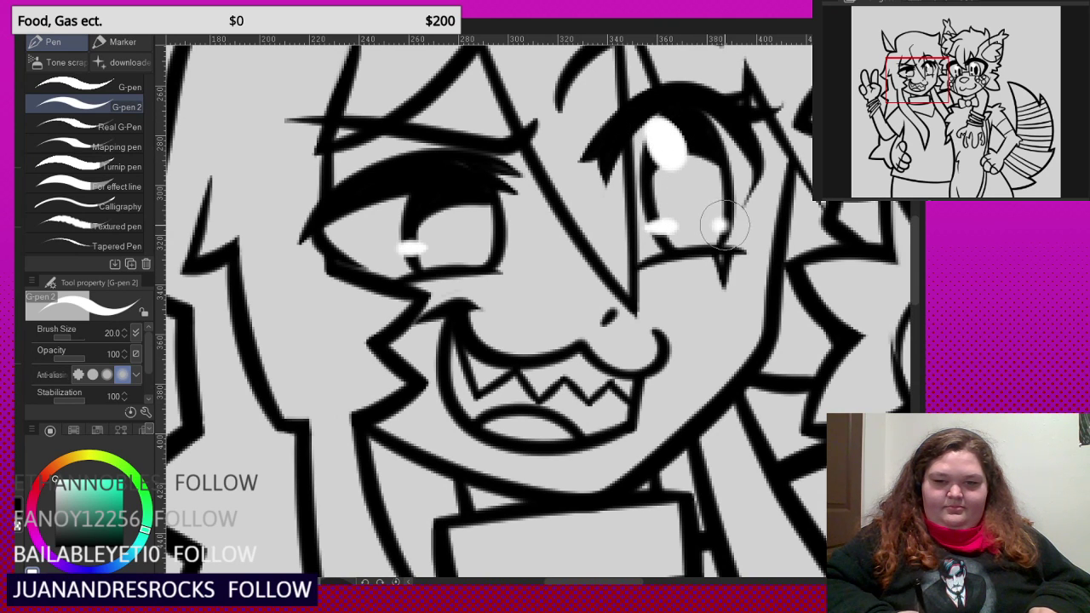
drag(427, 195, 423, 196)
scroll(489, 247, down, 5)
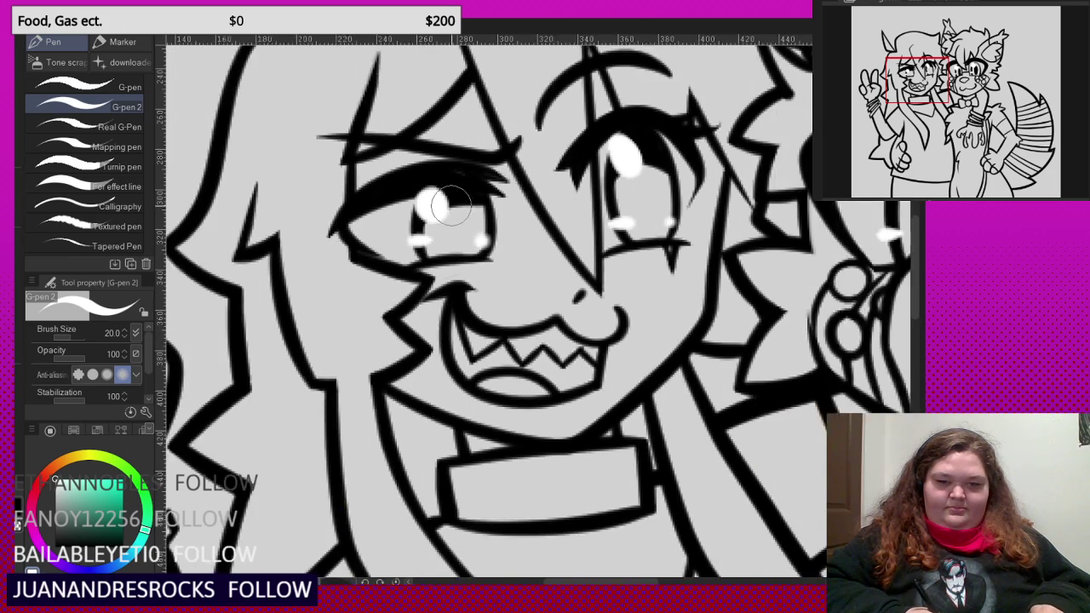
- Switch the drawing colour back to black for inking at the corner of the horned character's grinning mouth
scroll(531, 243, up, 1)
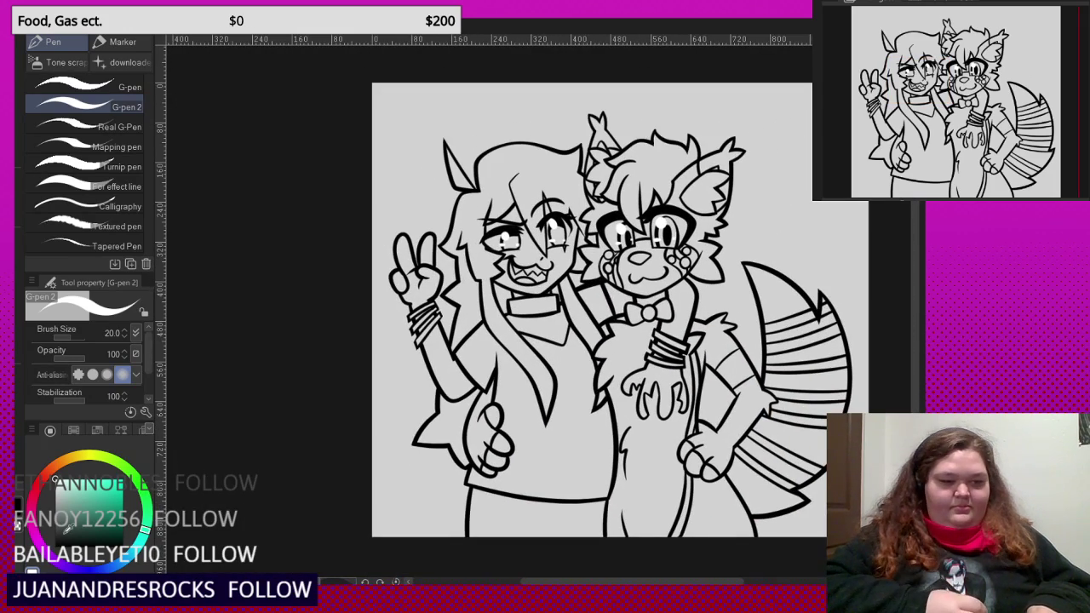
key(x)
scroll(520, 255, up, 8)
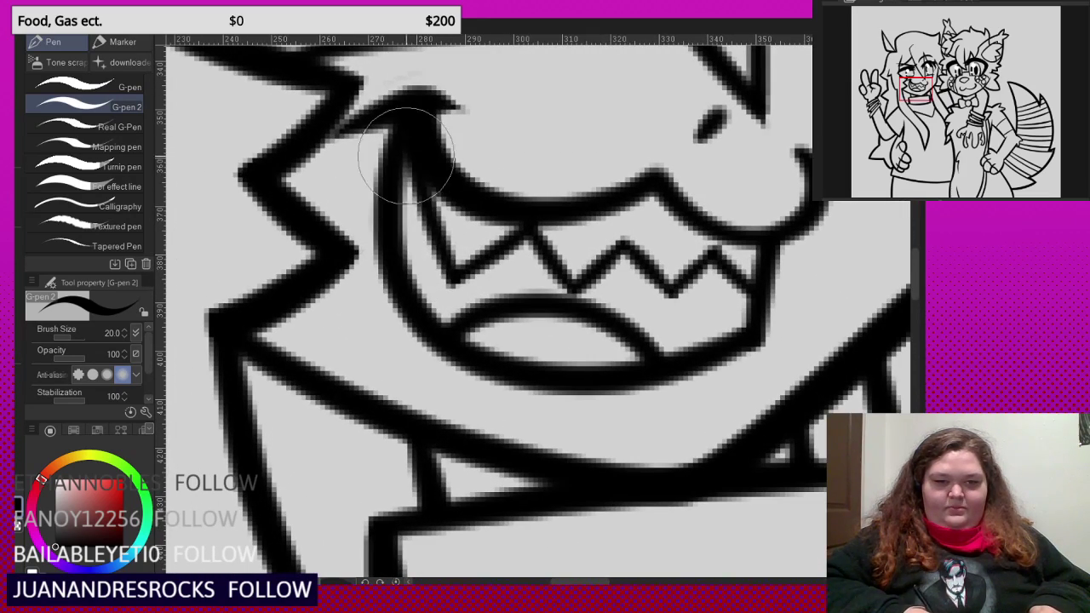
- Fill the long-haired character's open mouth with black around the teeth and tongue
mouse_move(407, 153)
mouse_down()
mouse_move(413, 221)
mouse_move(444, 306)
mouse_move(427, 282)
mouse_move(456, 324)
mouse_move(445, 312)
mouse_move(533, 252)
mouse_move(562, 290)
mouse_move(480, 295)
mouse_move(464, 312)
mouse_move(419, 289)
mouse_move(404, 168)
mouse_move(486, 283)
mouse_move(554, 269)
mouse_move(531, 240)
mouse_move(556, 298)
mouse_move(603, 310)
mouse_move(631, 294)
mouse_move(618, 256)
mouse_move(636, 321)
mouse_move(626, 332)
mouse_move(611, 270)
mouse_move(601, 295)
mouse_move(578, 305)
mouse_move(624, 256)
mouse_move(628, 285)
mouse_up()
scroll(414, 261, down, 3)
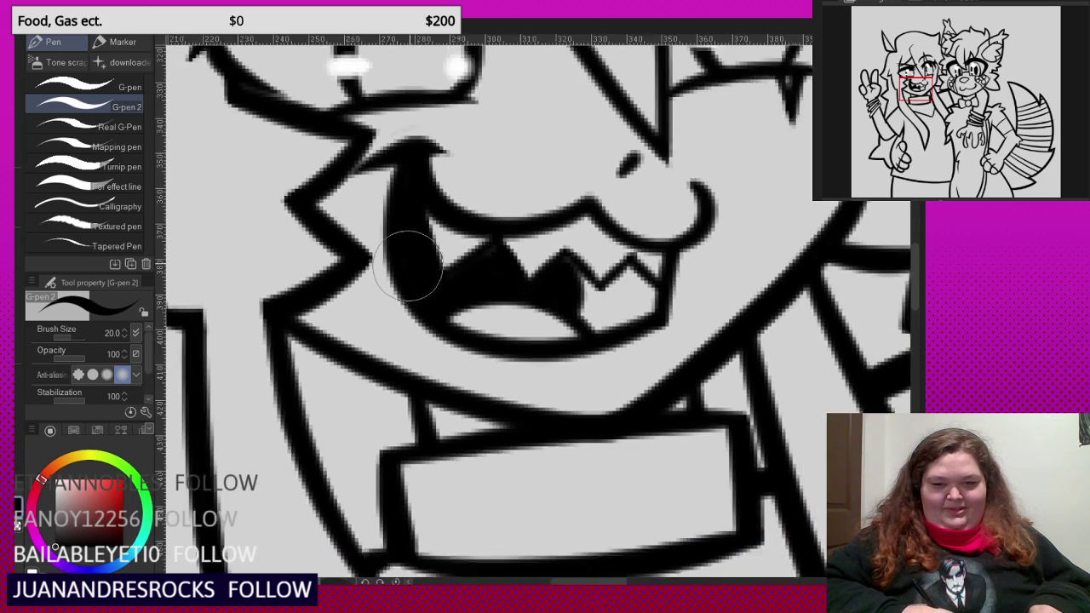
scroll(464, 246, up, 1)
scroll(477, 243, up, 3)
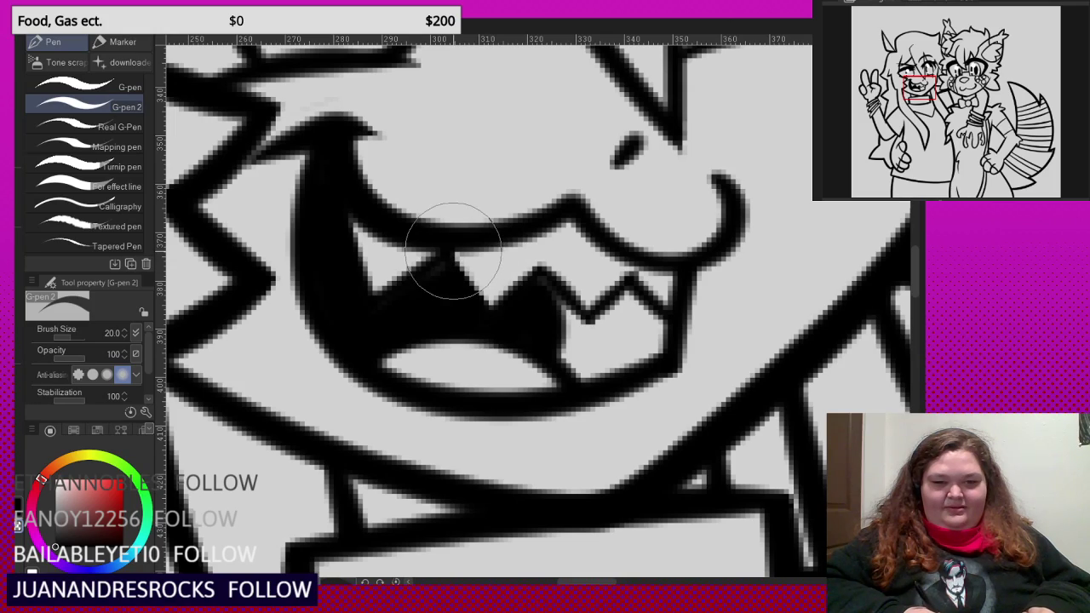
scroll(448, 242, down, 1)
scroll(448, 243, down, 6)
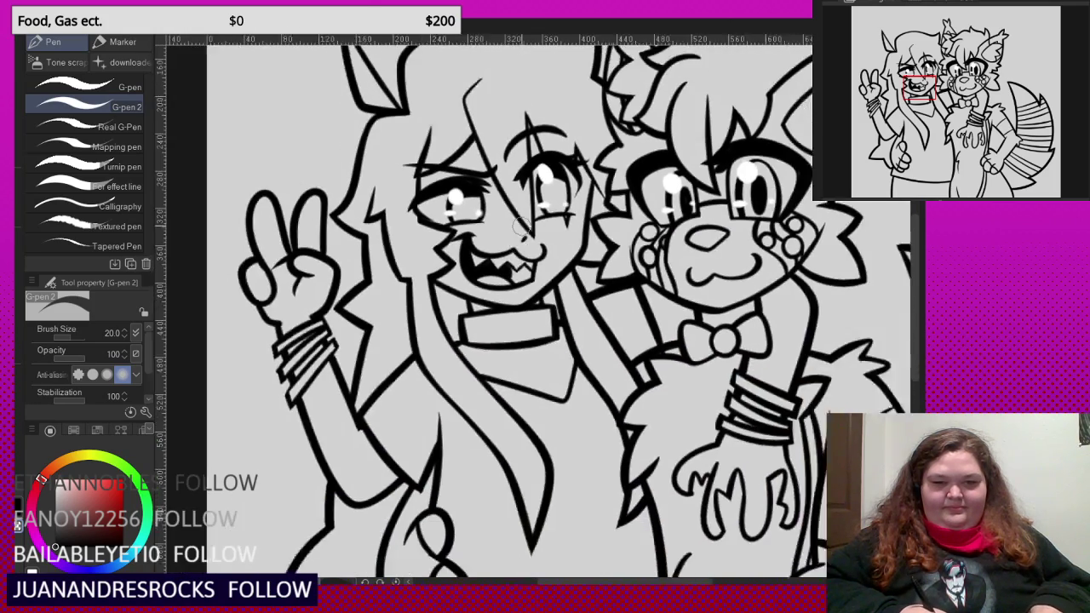
scroll(514, 203, up, 2)
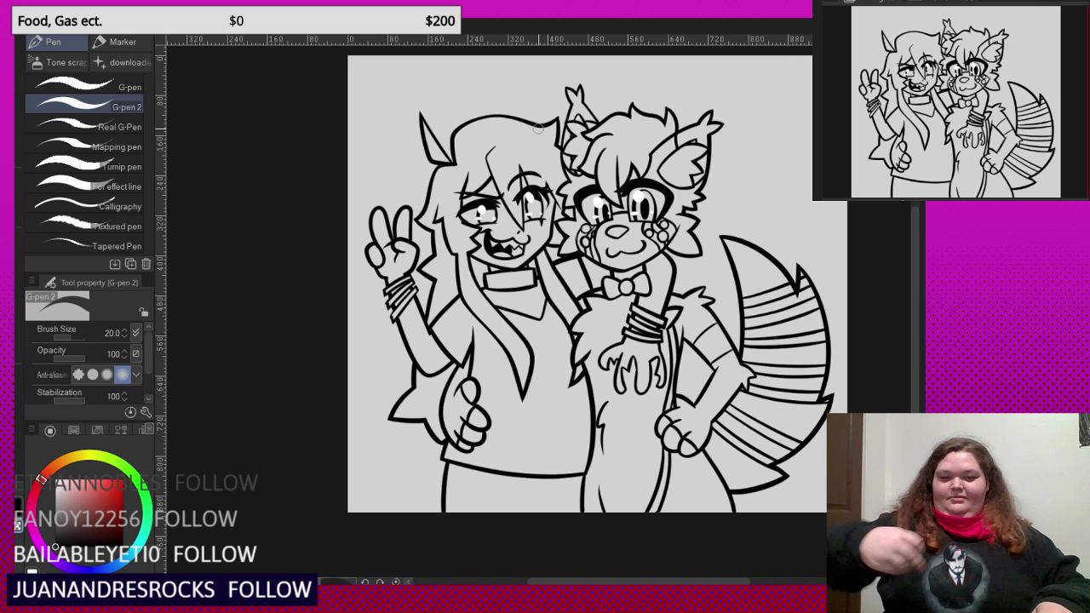
scroll(508, 217, down, 3)
scroll(482, 199, up, 4)
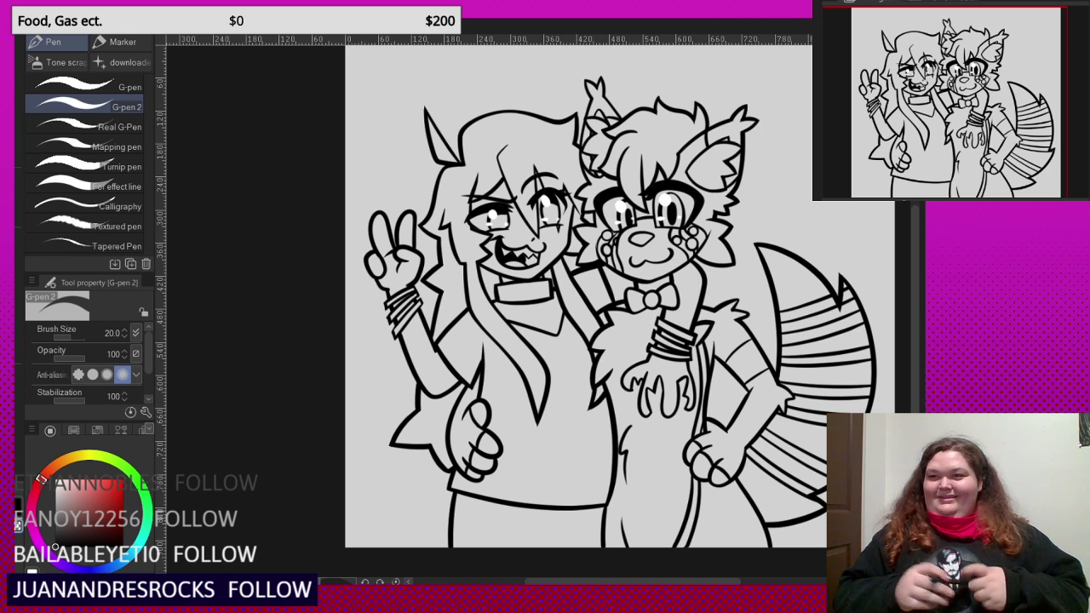
scroll(775, 258, down, 2)
scroll(724, 238, up, 2)
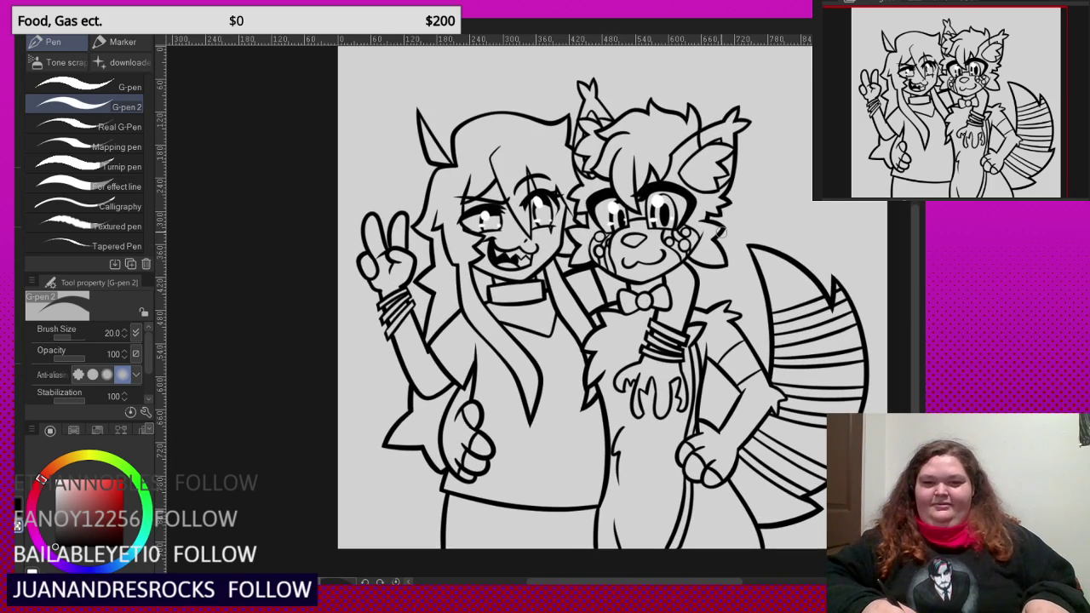
- Try single-stroke curved eyebrows above both eyes of the furry character
scroll(655, 135, up, 3)
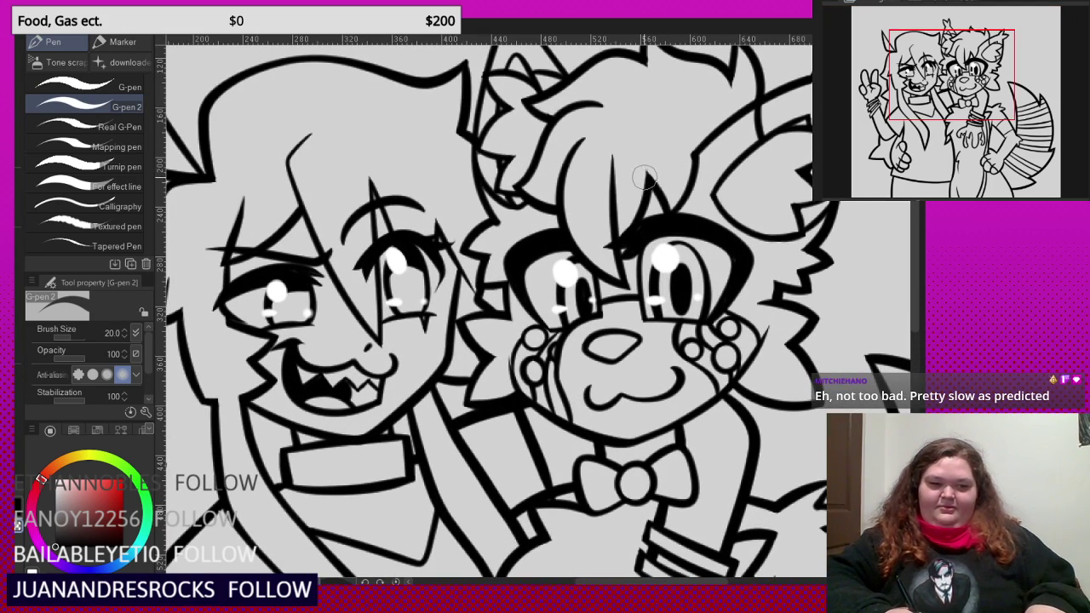
key(c)
drag(624, 191, 706, 184)
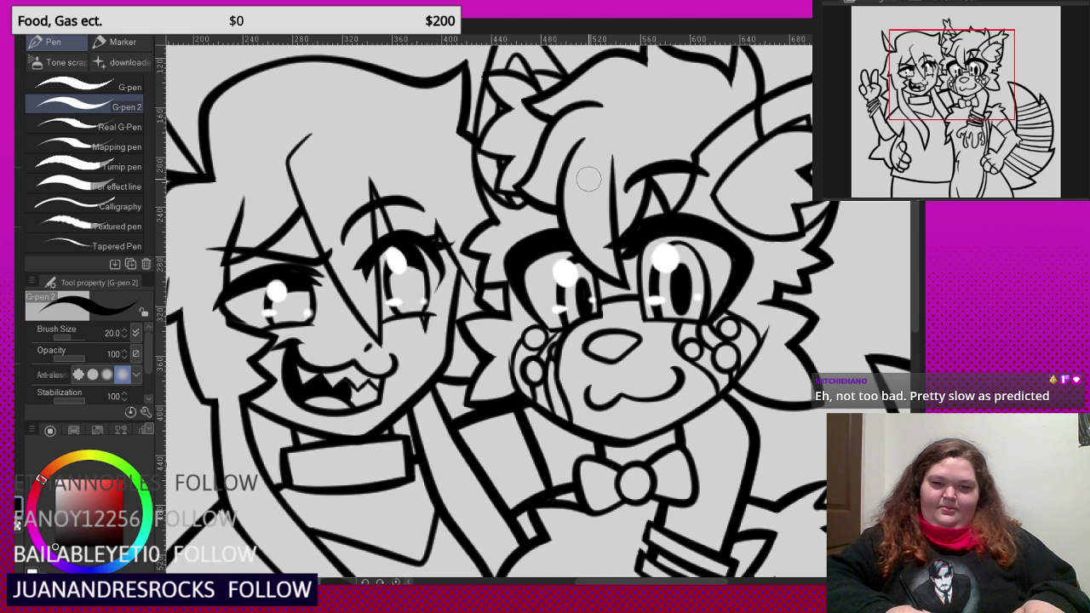
key(ctrl+z)
drag(626, 198, 715, 195)
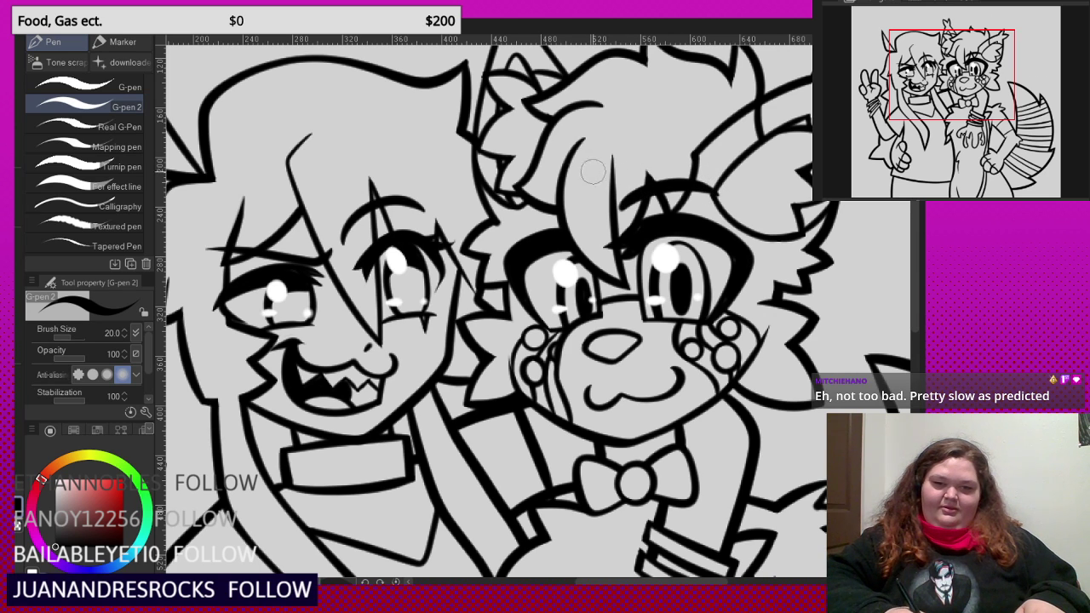
mouse_move(588, 221)
mouse_down()
mouse_move(562, 199)
mouse_move(502, 202)
mouse_up()
scroll(493, 221, up, 2)
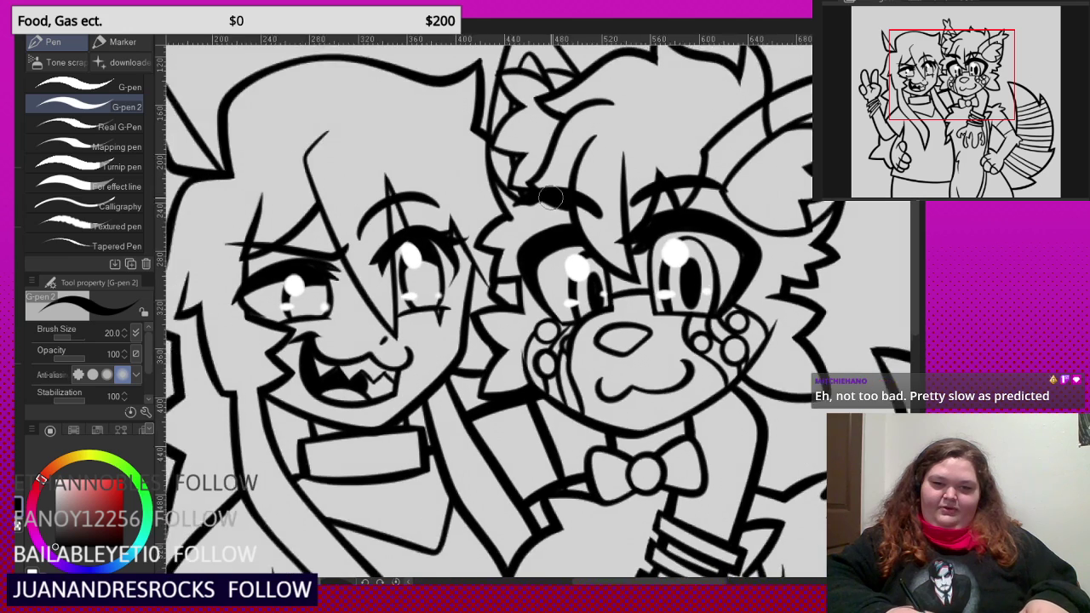
scroll(502, 223, down, 4)
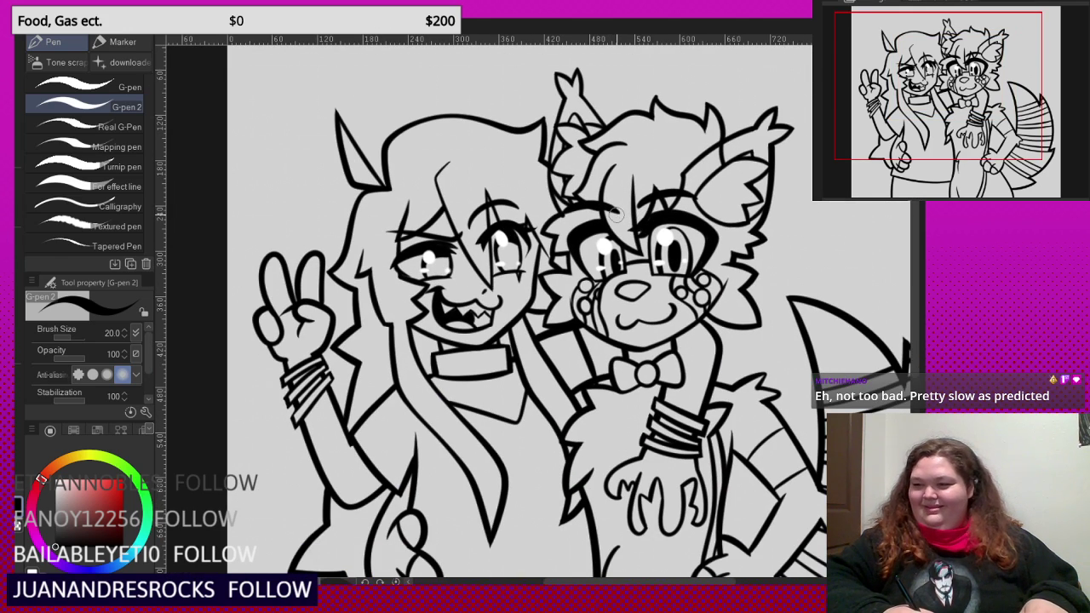
- Draw a rounded oval eyebrow above the furry character's eye nearest the large ear, replacing the small first attempt
scroll(658, 169, up, 5)
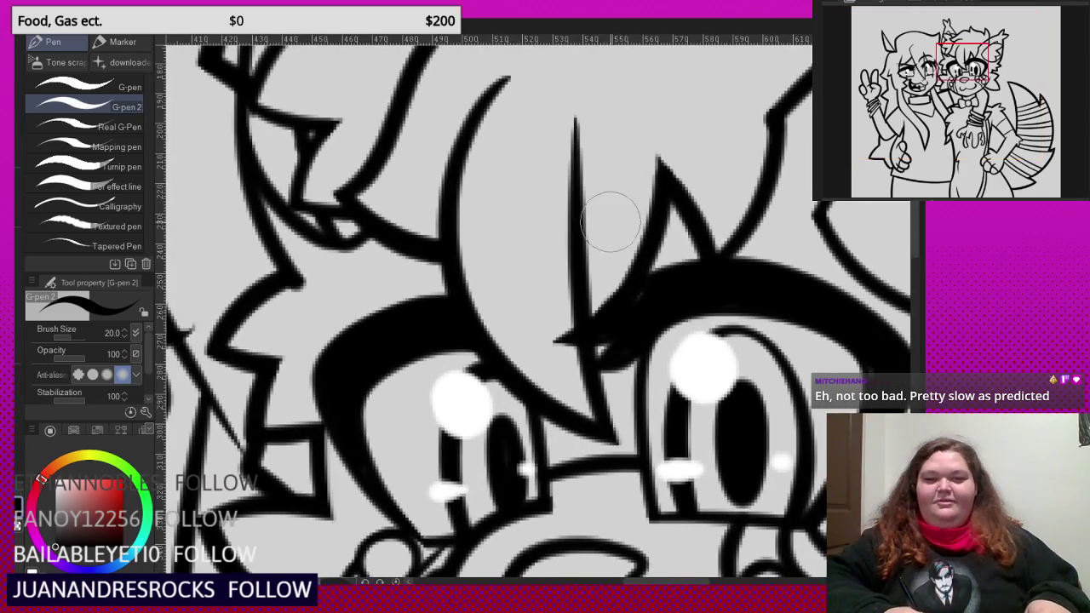
mouse_move(609, 223)
mouse_down()
mouse_move(656, 145)
mouse_move(727, 166)
mouse_move(695, 204)
mouse_move(601, 218)
mouse_up()
scroll(657, 160, down, 4)
scroll(707, 273, down, 1)
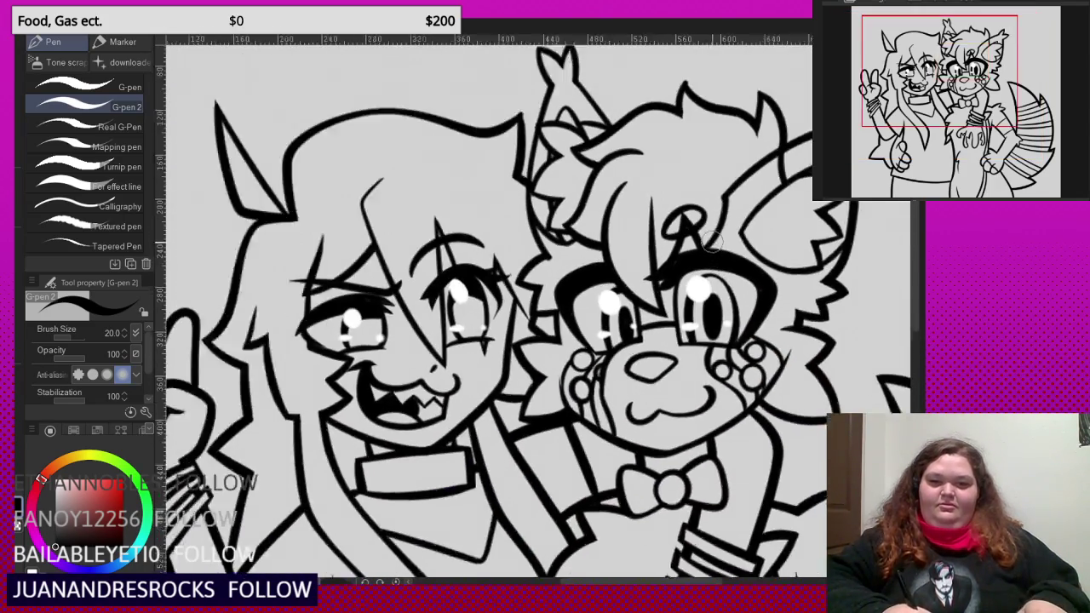
key(ctrl+z)
scroll(688, 226, up, 3)
mouse_move(640, 236)
mouse_down()
mouse_move(741, 217)
mouse_move(640, 242)
mouse_up()
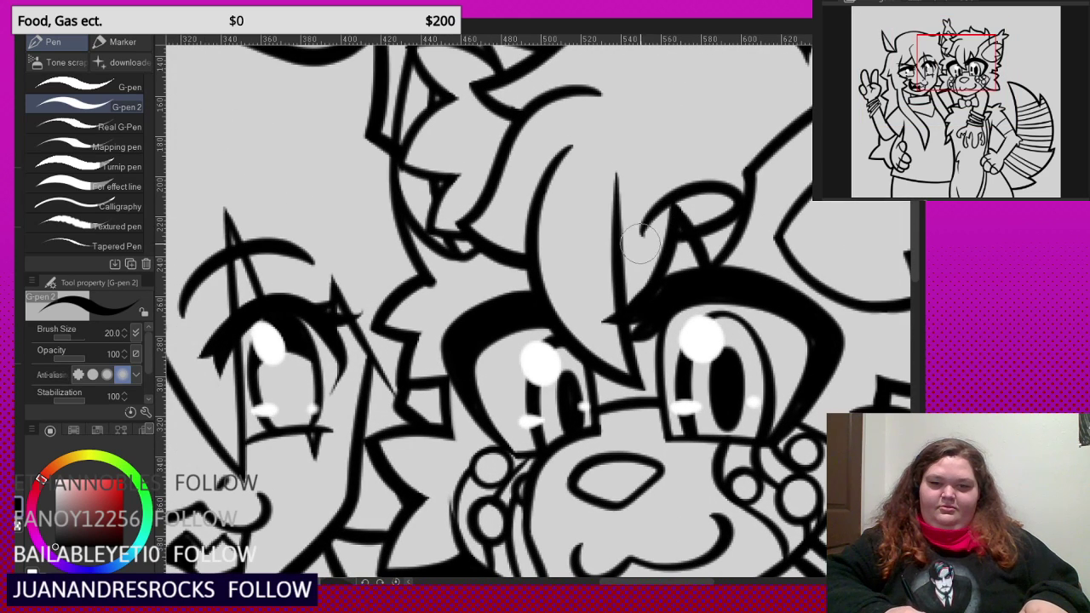
scroll(664, 202, up, 2)
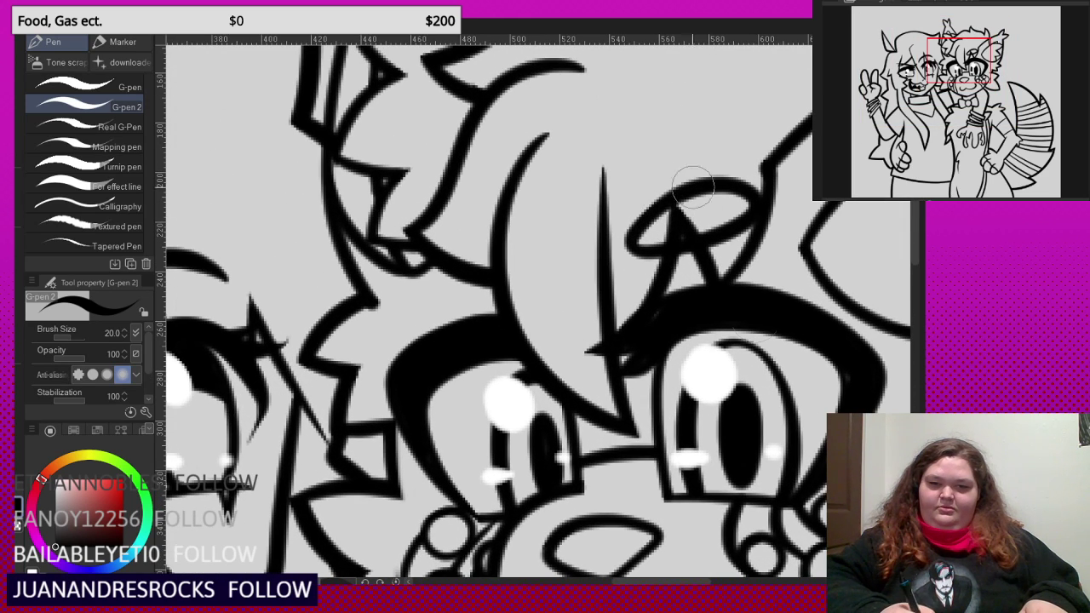
scroll(723, 241, down, 4)
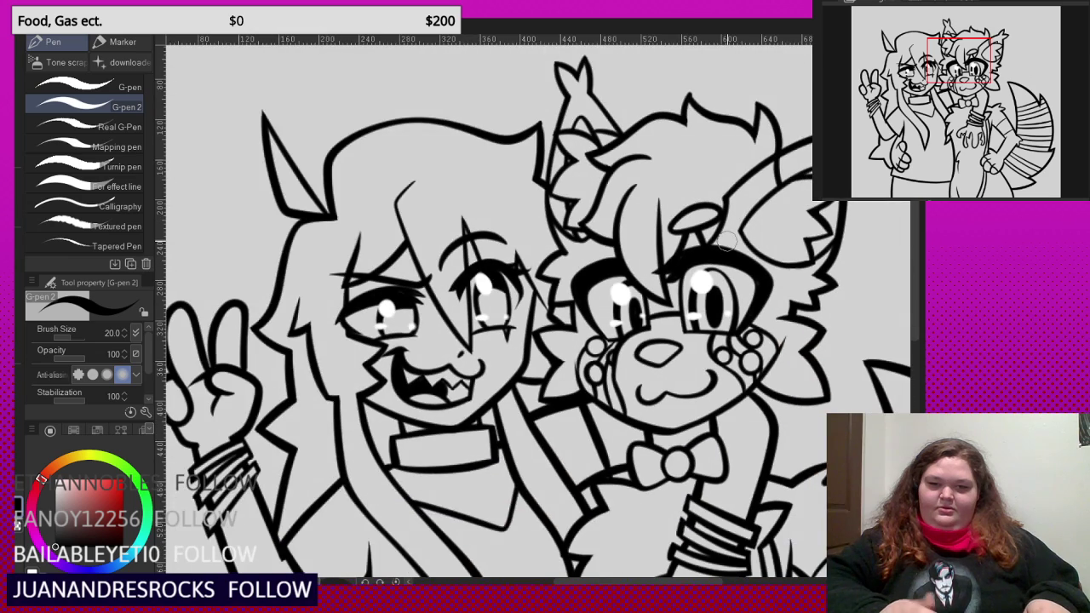
- Draw a matching rounded oval eyebrow above the furry character's other eye, redoing the first stroke
scroll(723, 242, up, 4)
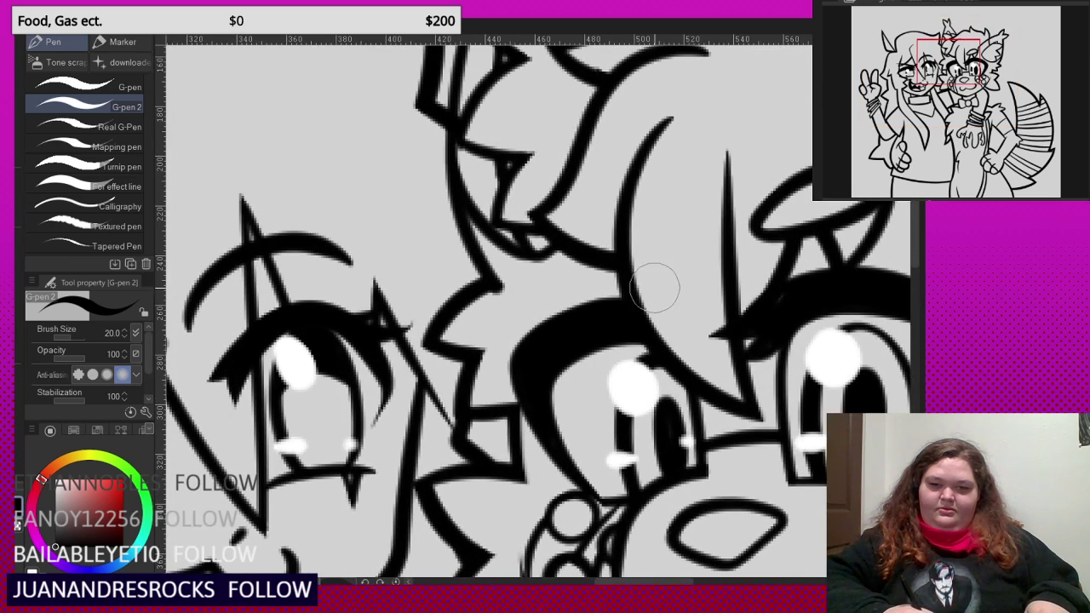
drag(540, 223, 593, 195)
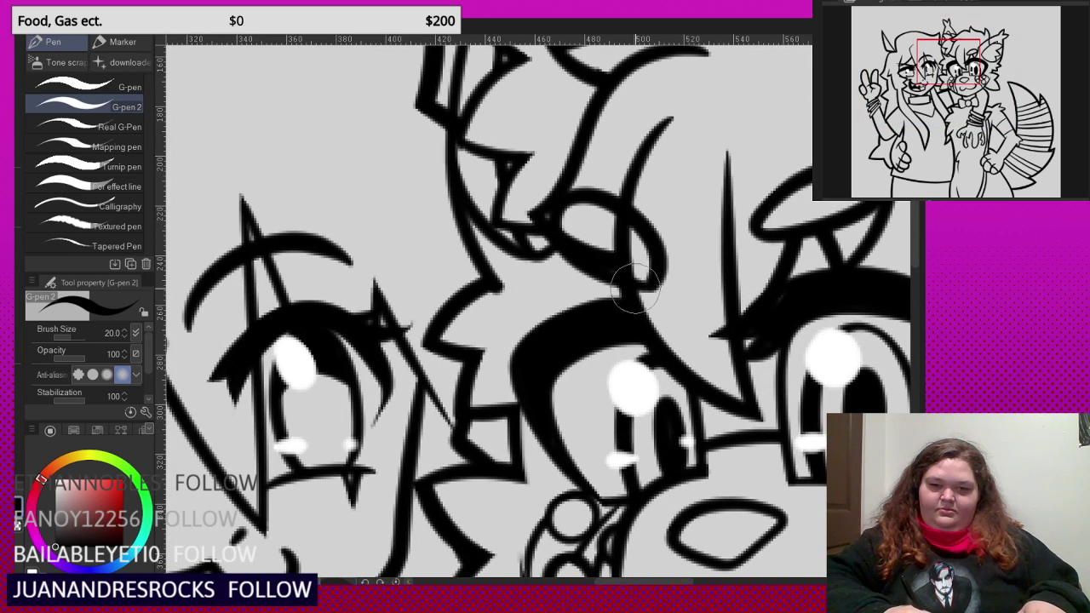
key(ctrl+z)
mouse_move(545, 240)
mouse_down()
mouse_move(568, 205)
mouse_move(627, 212)
mouse_move(659, 253)
mouse_move(660, 278)
mouse_move(641, 285)
mouse_move(568, 252)
mouse_up()
scroll(648, 308, up, 3)
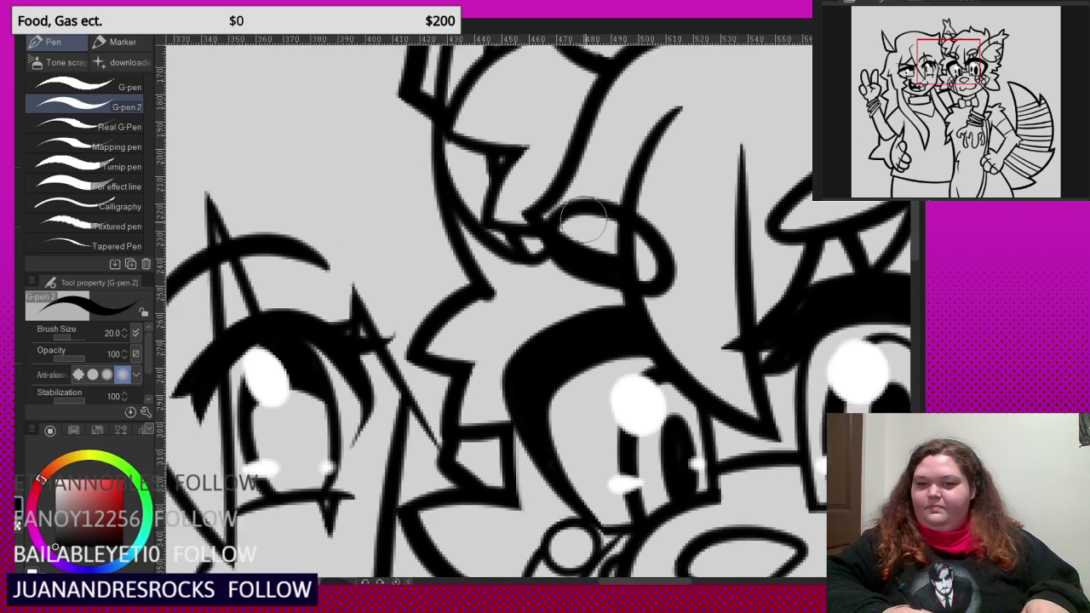
- Erase the hair lines and leftover bits inside the new oval eyebrow
key(ctrl+z)
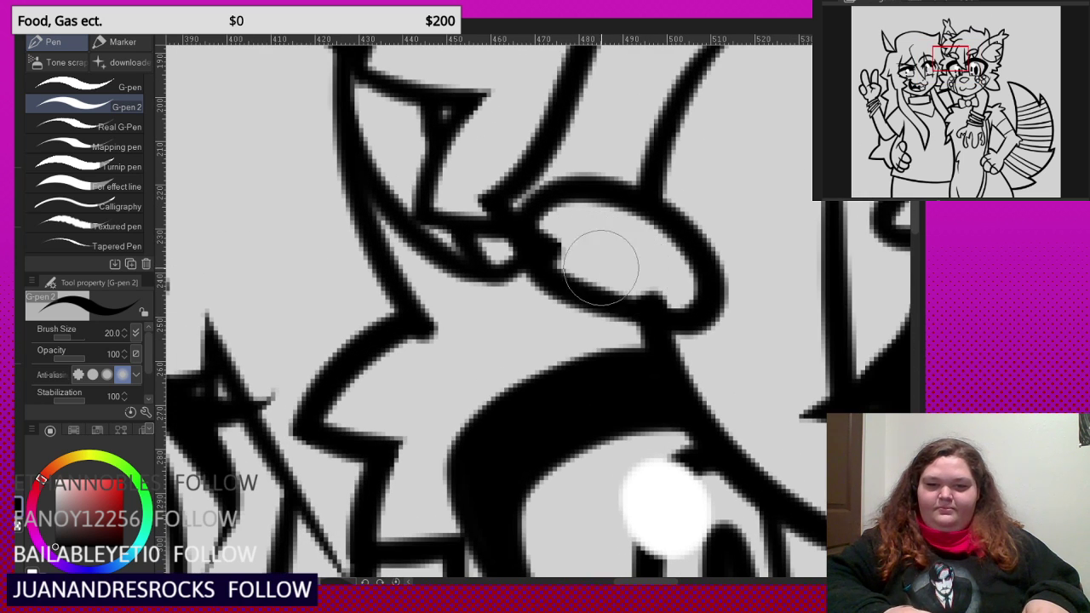
click(653, 295)
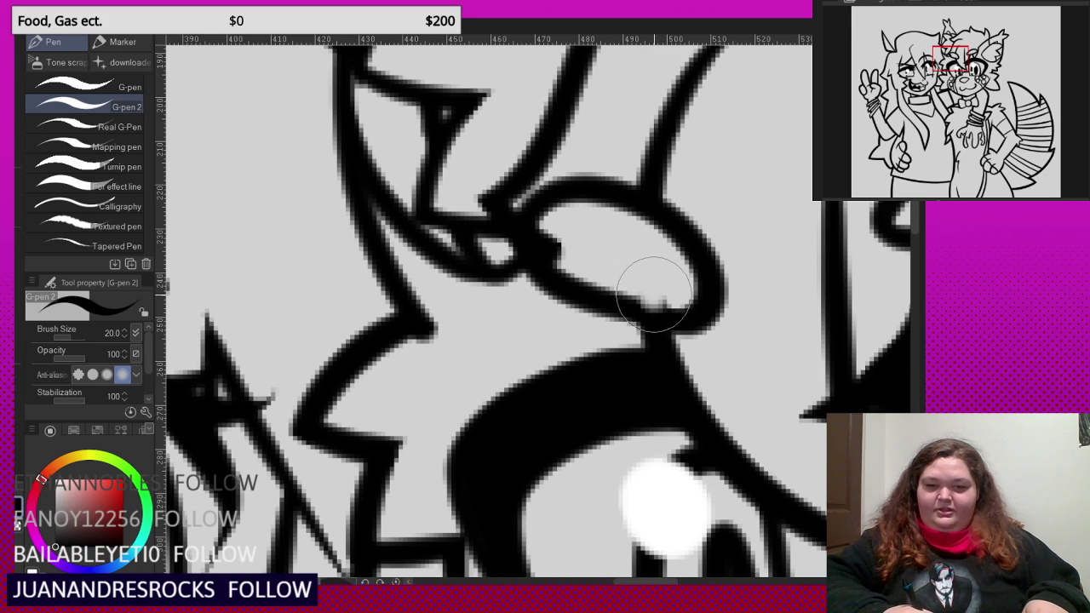
click(559, 248)
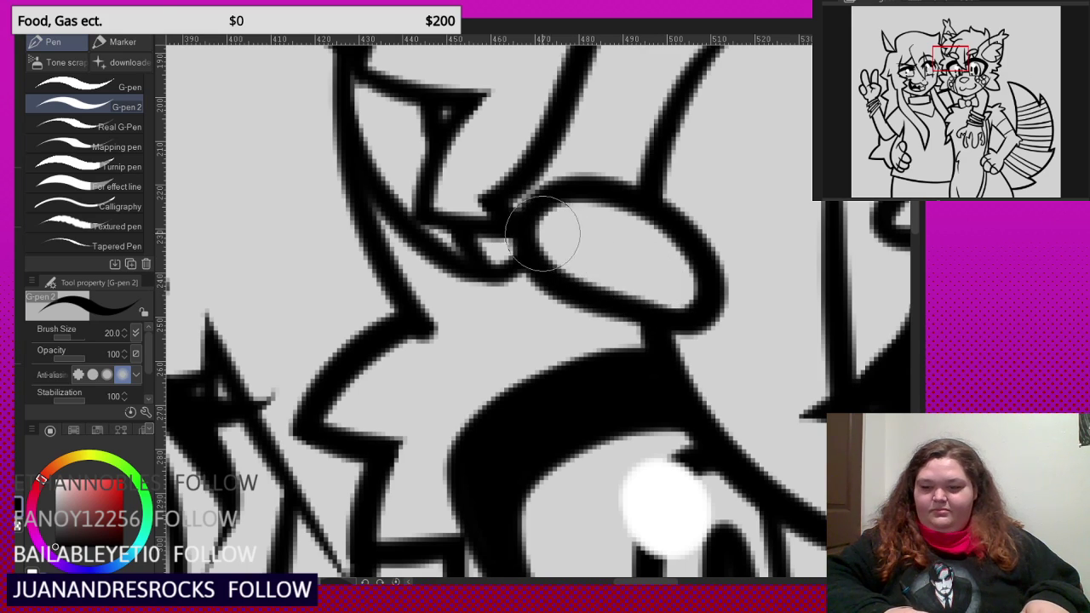
scroll(572, 230, down, 10)
scroll(574, 158, down, 1)
scroll(651, 204, up, 1)
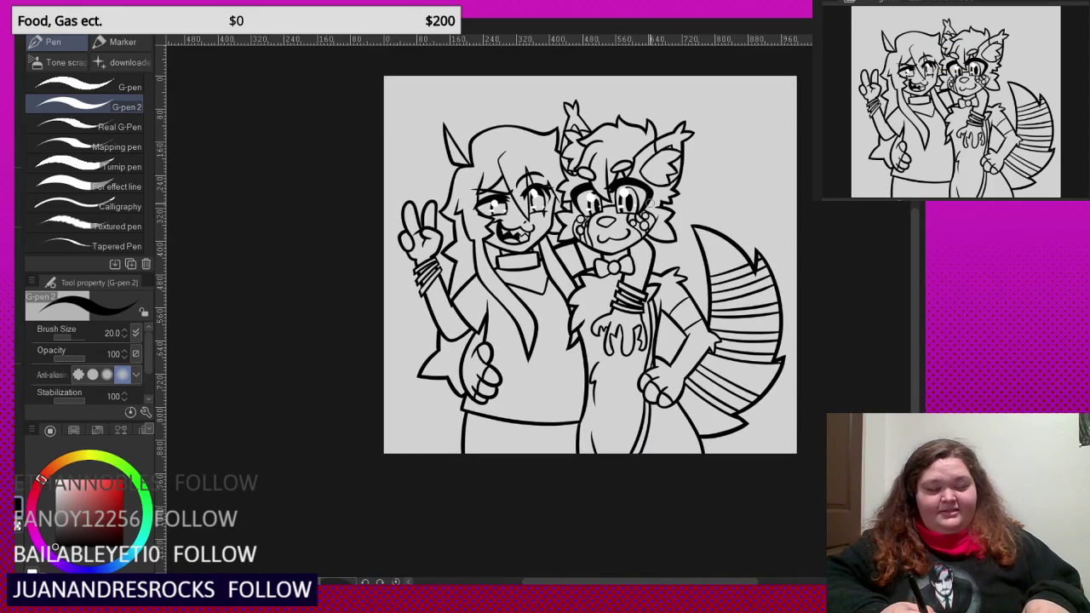
- Move the furry character's smile line slightly up toward the nose as a vector object, and return to the G-pen 2
scroll(627, 183, up, 10)
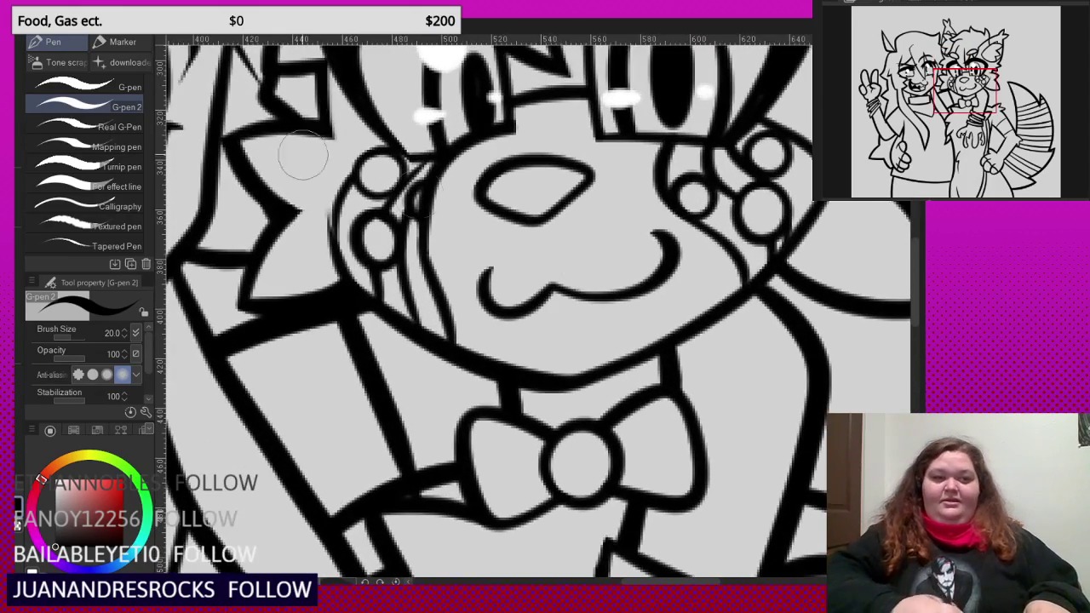
key(o)
scroll(588, 279, up, 2)
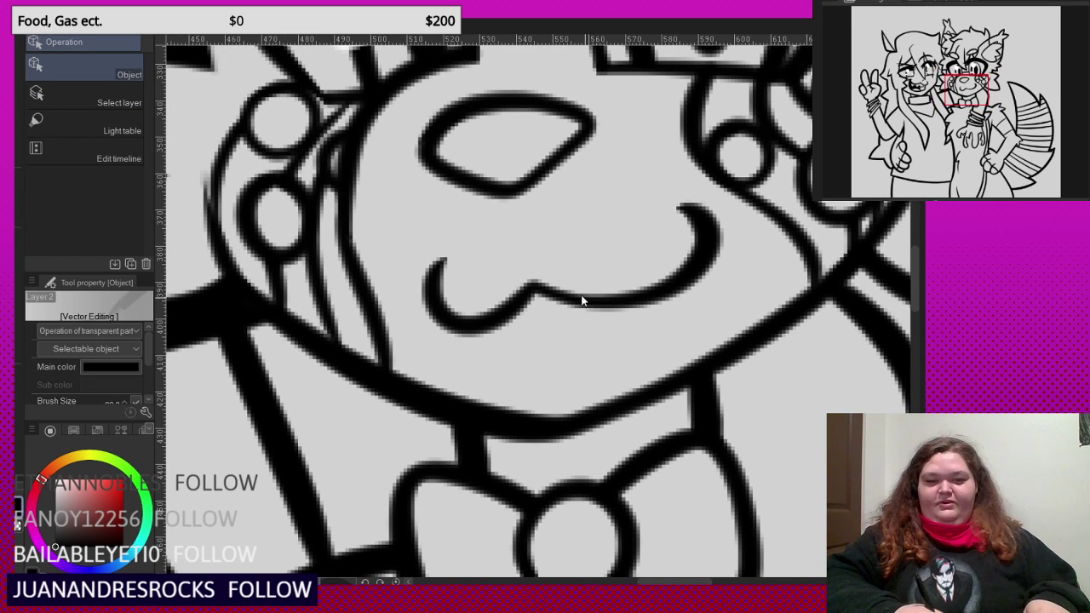
click(531, 289)
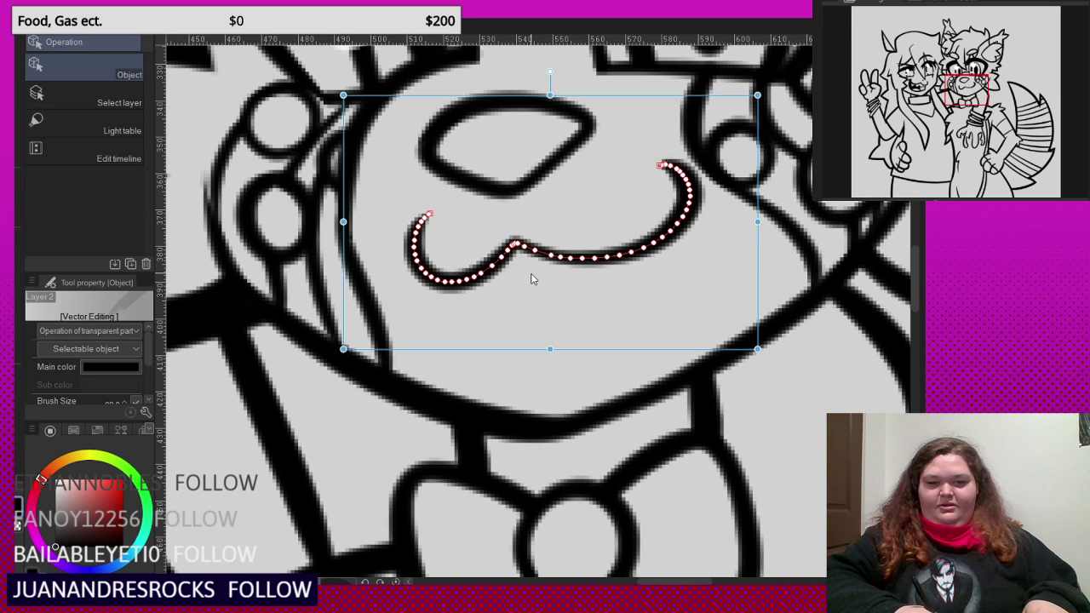
drag(530, 285, 526, 286)
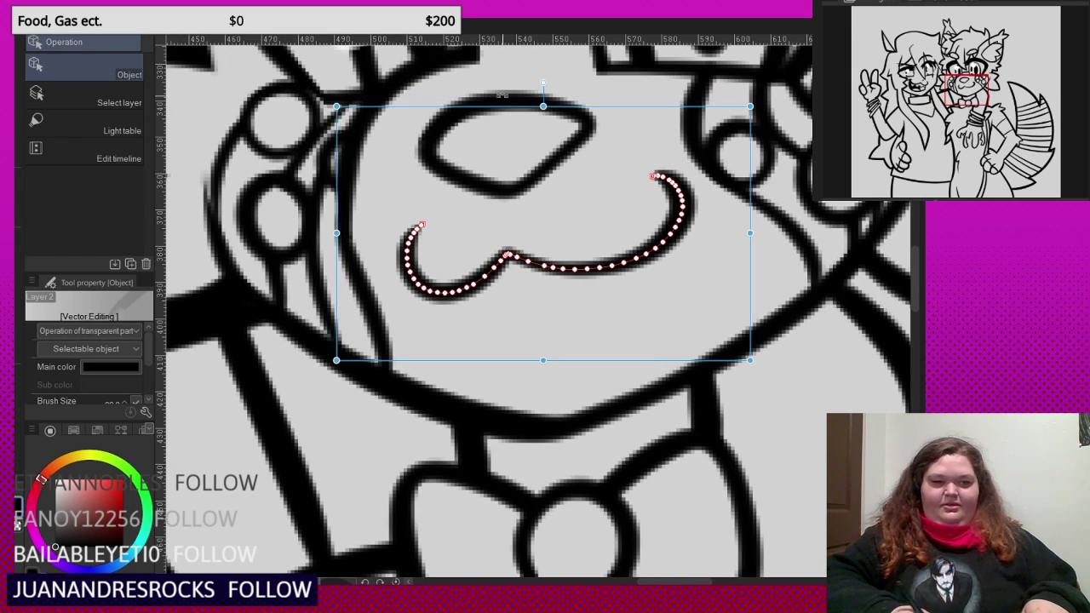
key(p)
scroll(588, 300, down, 1)
scroll(587, 300, down, 5)
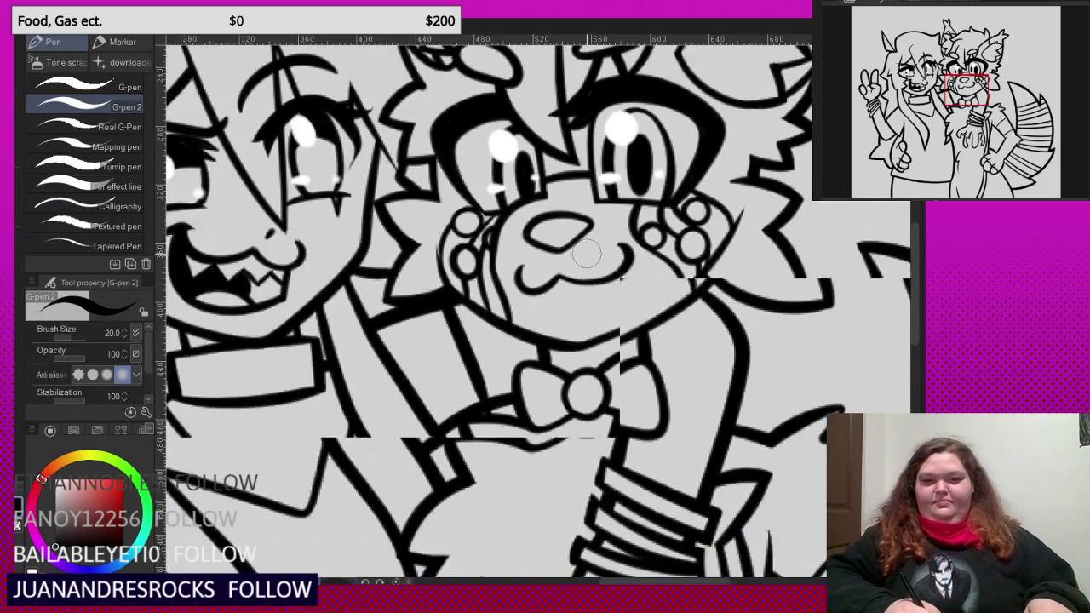
- Try to draw a wide open lower mouth under the furry character's smile, and undo it
scroll(589, 270, up, 3)
scroll(588, 271, up, 3)
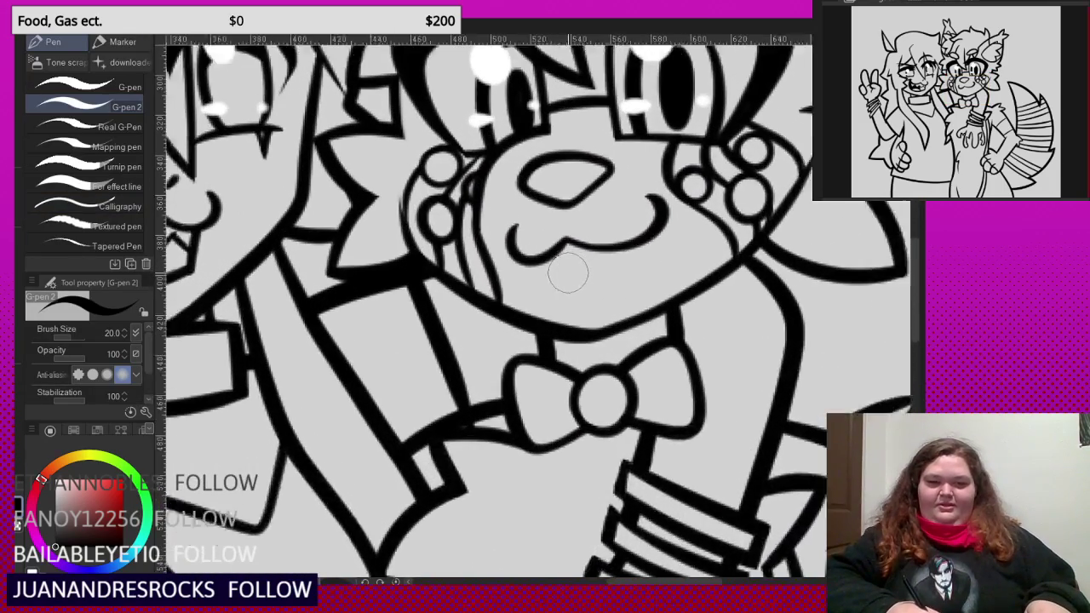
mouse_move(538, 258)
mouse_down()
mouse_move(567, 301)
mouse_move(651, 271)
mouse_up()
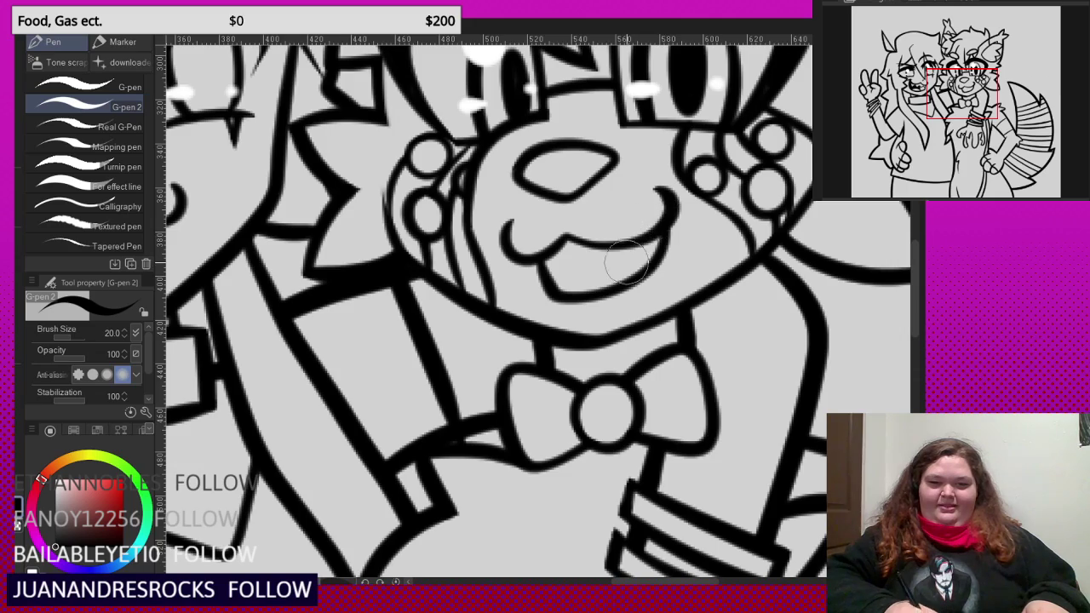
scroll(620, 268, down, 4)
key(ctrl+z)
- Try a narrow U-shaped tongue hanging below the furry character's smile
scroll(577, 312, up, 4)
mouse_move(552, 269)
mouse_down()
mouse_move(566, 319)
mouse_move(610, 342)
mouse_move(639, 274)
mouse_up()
drag(635, 316, 627, 241)
scroll(631, 260, up, 2)
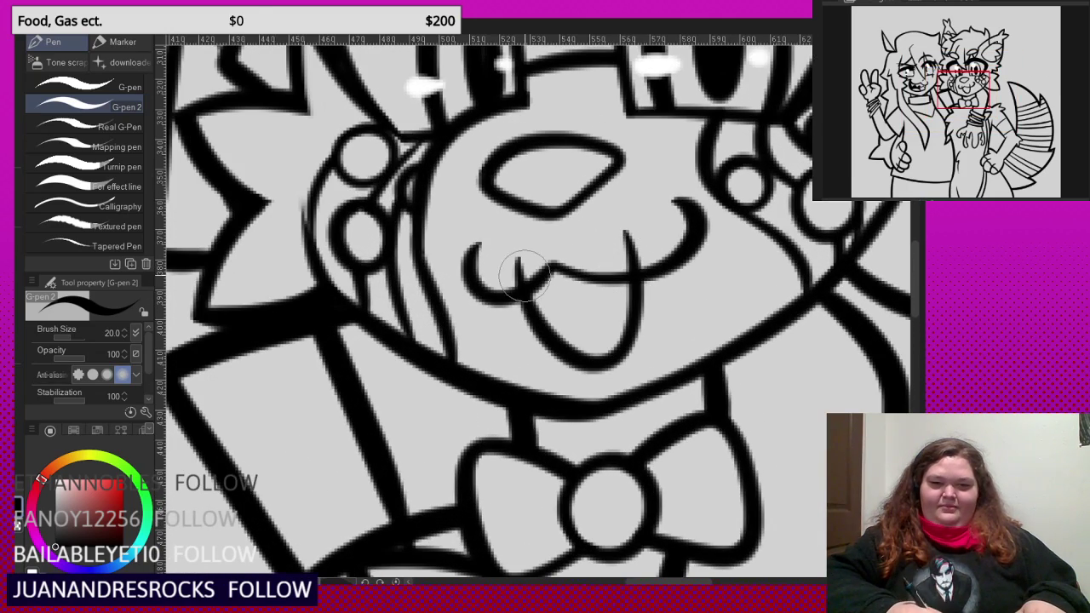
scroll(576, 312, down, 5)
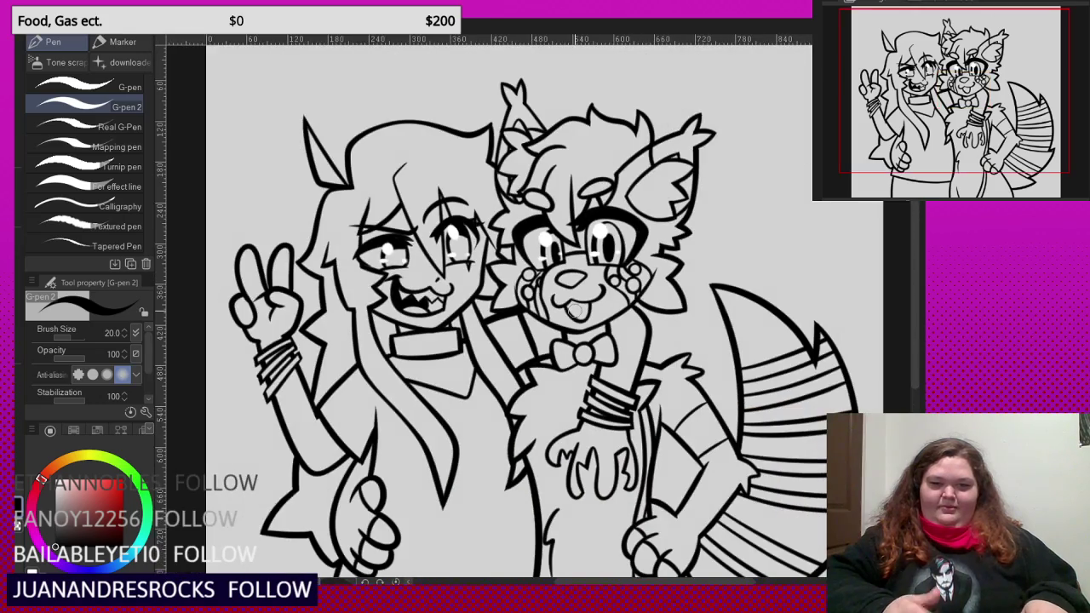
scroll(572, 311, down, 2)
scroll(596, 332, up, 6)
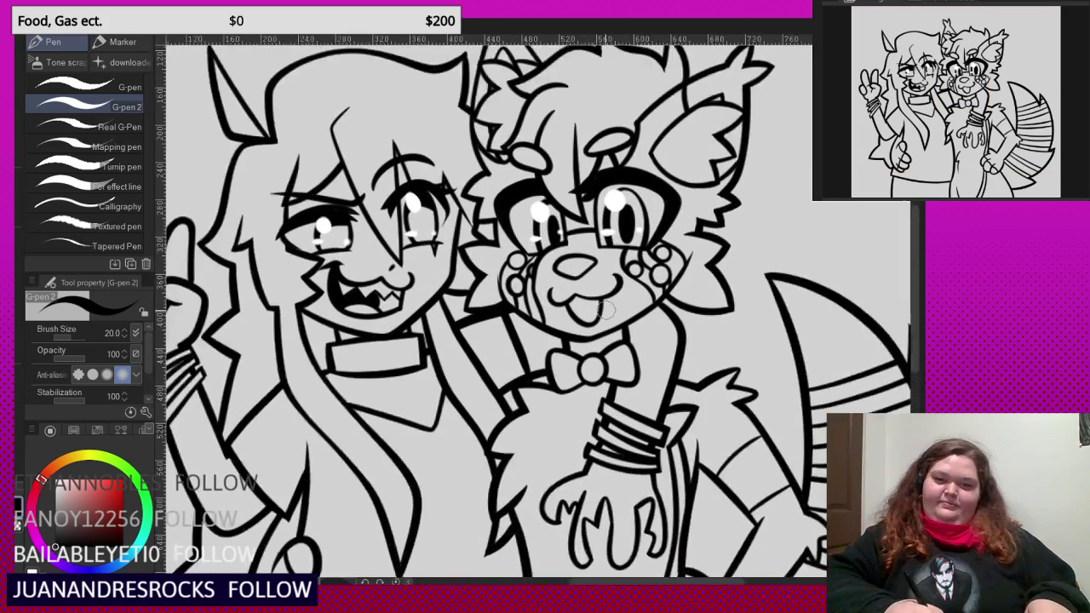
- Draw a wider U-shaped tongue below the furry character's smile and remove the line ends overlapping above the mouth
scroll(601, 339, up, 3)
mouse_move(511, 247)
mouse_down()
mouse_move(518, 287)
mouse_move(630, 341)
mouse_up()
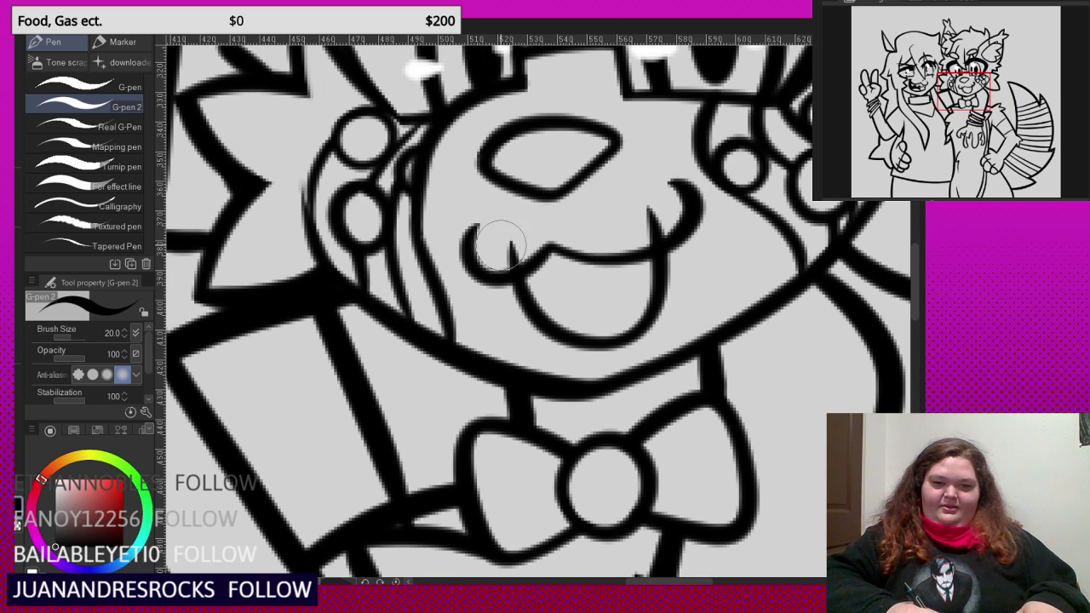
scroll(681, 281, up, 2)
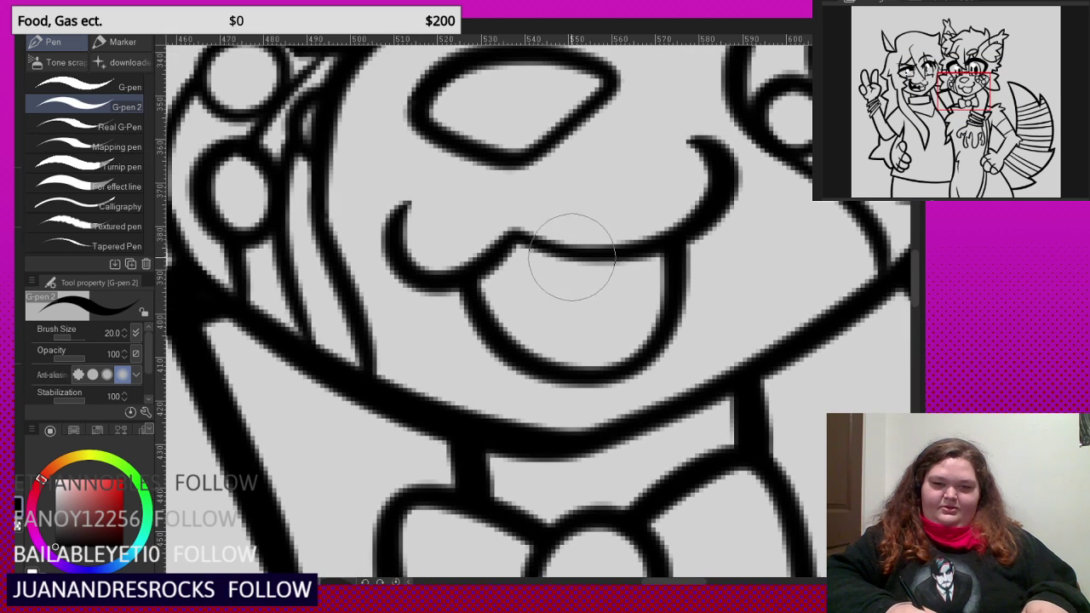
- Draw a small pointed fang and a curved tongue inside the furry character's open mouth, trimming the tongue line past the mouth's edge
drag(555, 247, 561, 227)
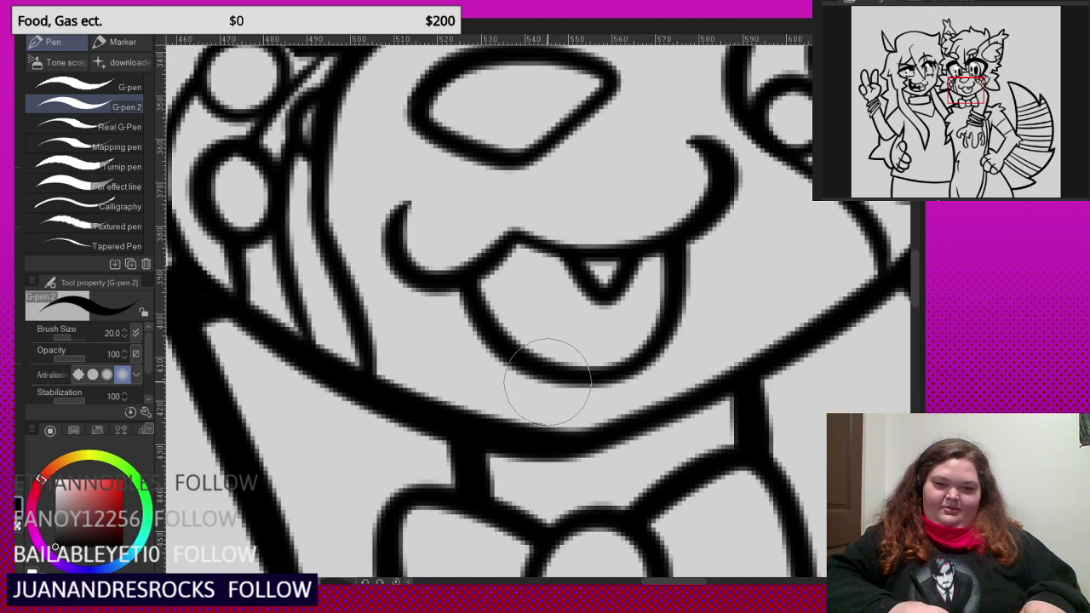
mouse_move(538, 367)
mouse_down()
mouse_move(609, 307)
mouse_move(700, 327)
mouse_up()
drag(521, 380, 541, 380)
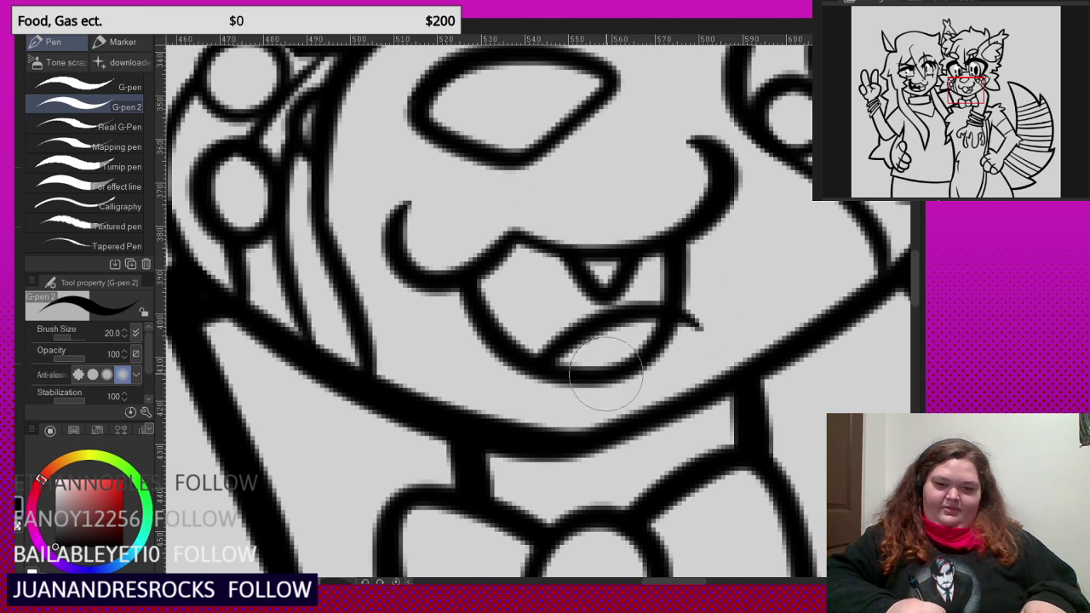
drag(687, 309, 682, 336)
key(ctrl+z)
scroll(681, 333, down, 5)
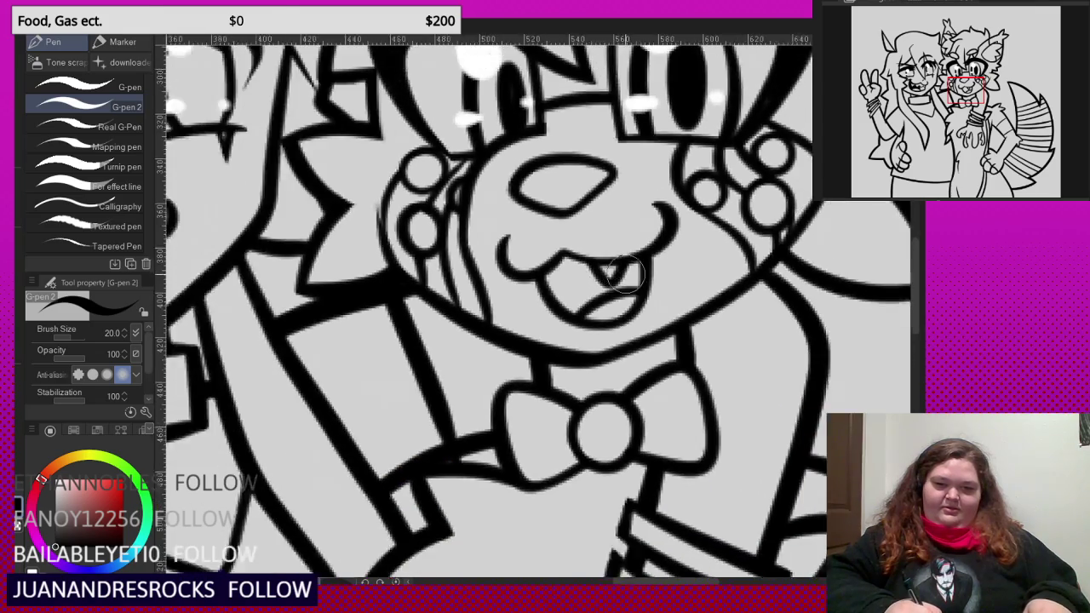
scroll(560, 221, down, 2)
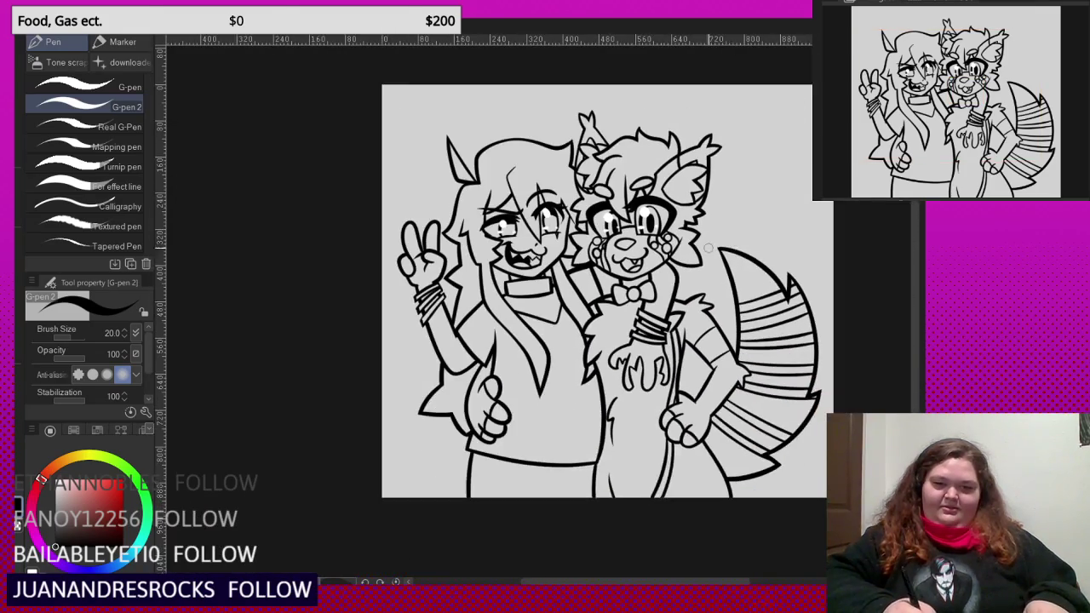
- Add a second fang at the other corner of the furry character's open mouth and trim its overlapping line ends
scroll(596, 249, up, 8)
scroll(596, 250, up, 4)
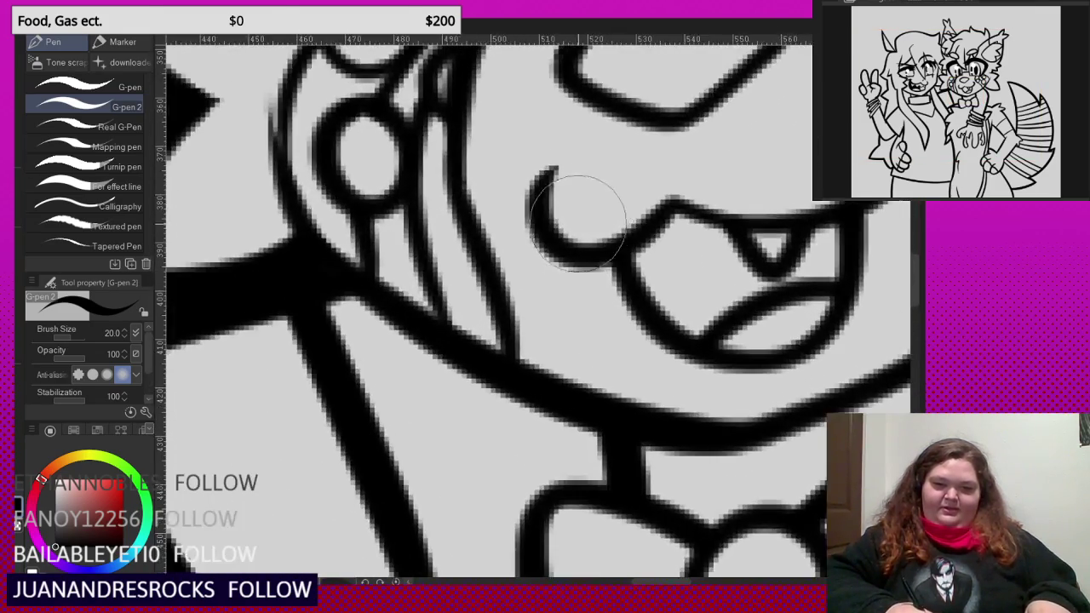
mouse_move(576, 224)
mouse_down()
mouse_move(622, 313)
mouse_move(652, 261)
mouse_move(660, 182)
mouse_up()
scroll(669, 235, up, 2)
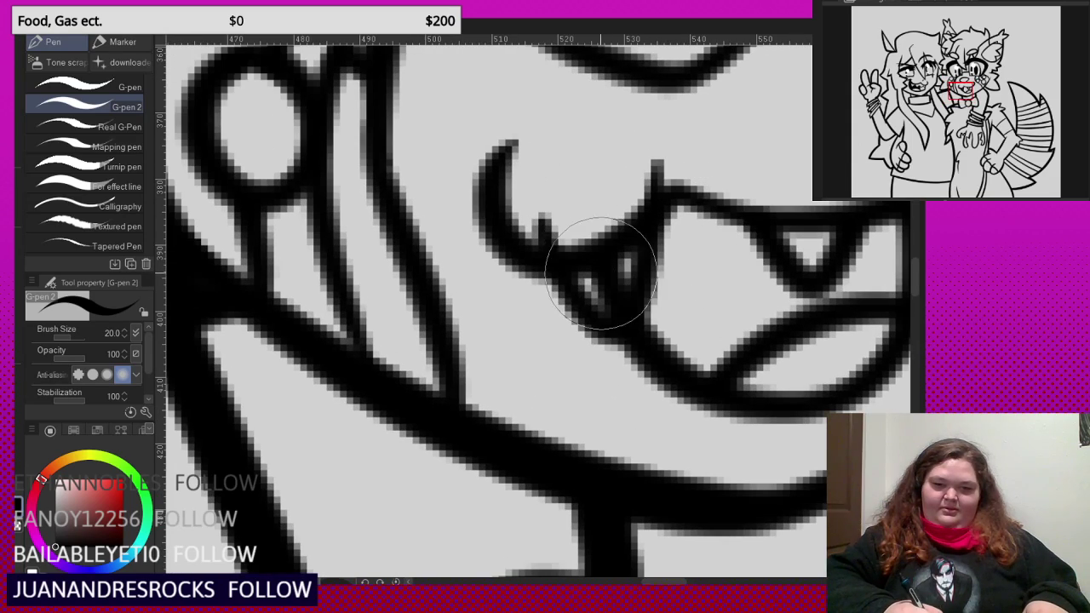
drag(600, 273, 616, 270)
drag(552, 219, 575, 213)
drag(657, 159, 671, 149)
scroll(670, 149, down, 5)
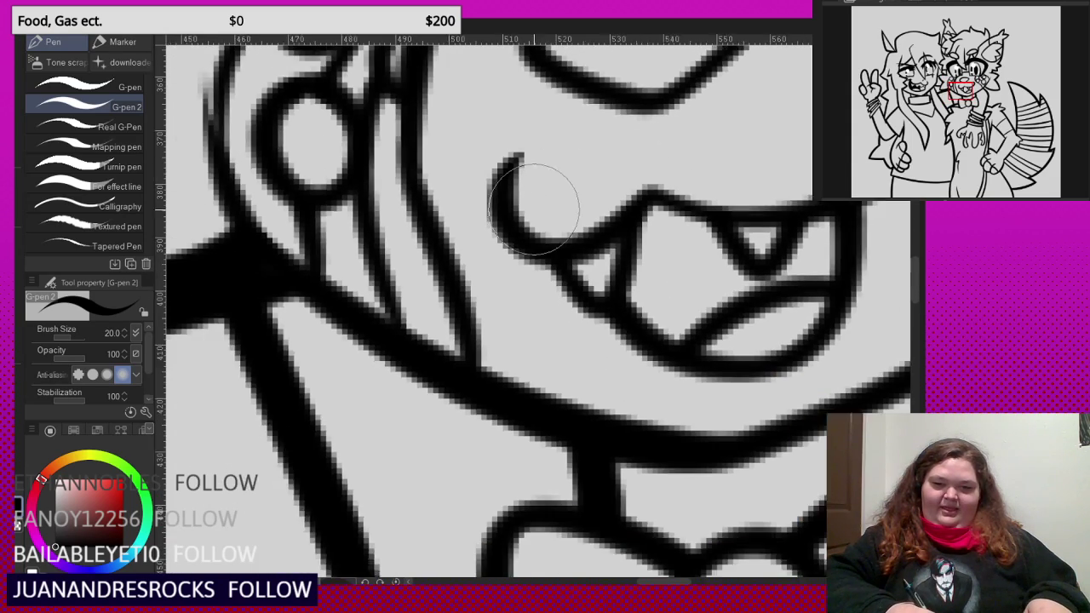
- Shift the untrimmed second fang slightly toward the mouth's corner as a vector object and erase the lines overlapping the smile and mouth
scroll(601, 242, up, 1)
scroll(600, 243, up, 4)
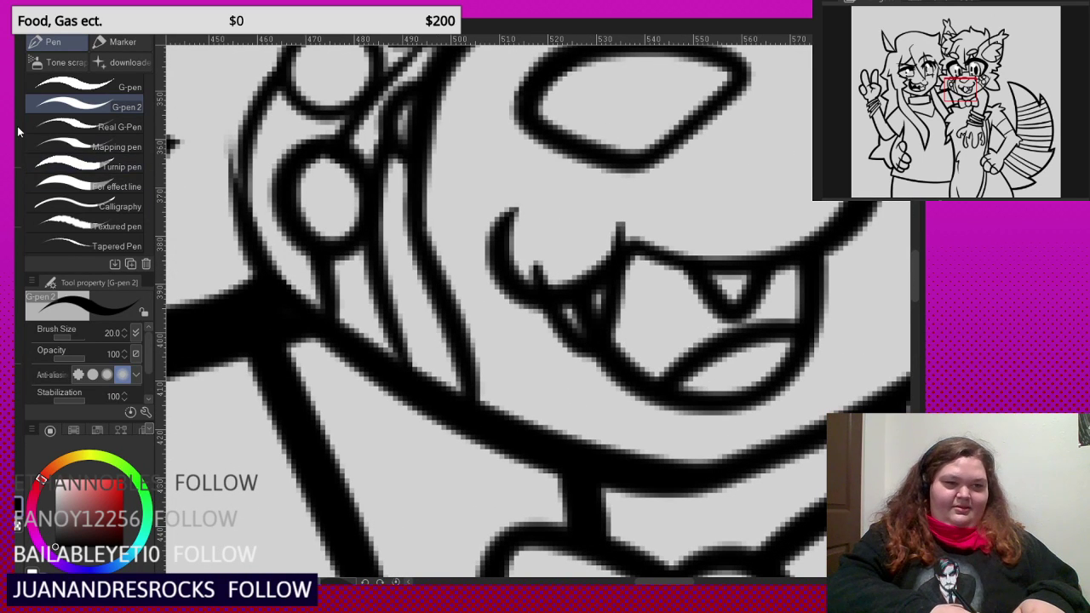
key(o)
click(610, 289)
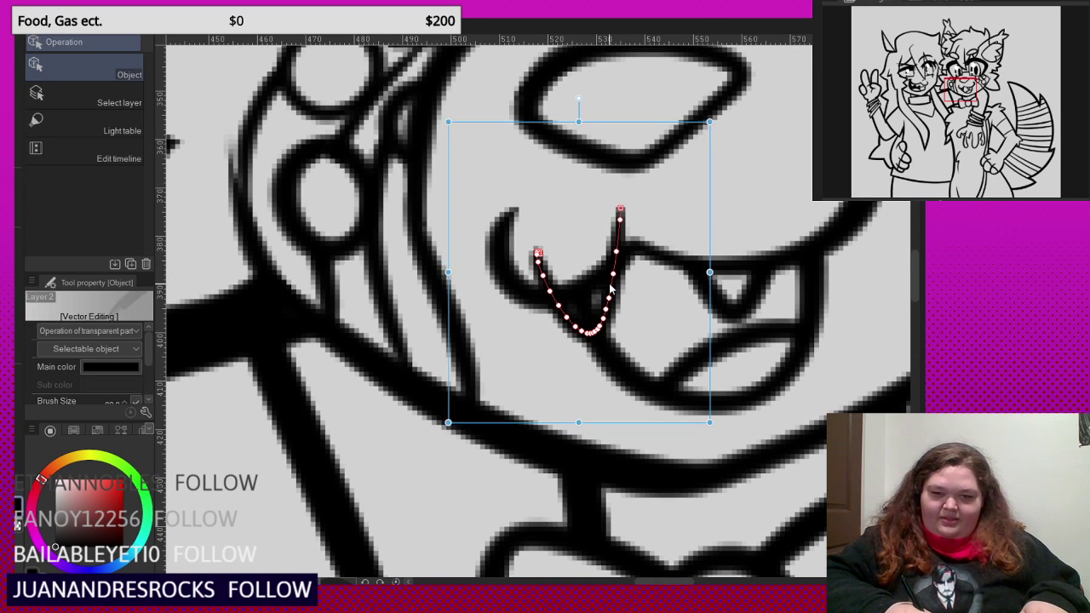
drag(608, 292, 602, 297)
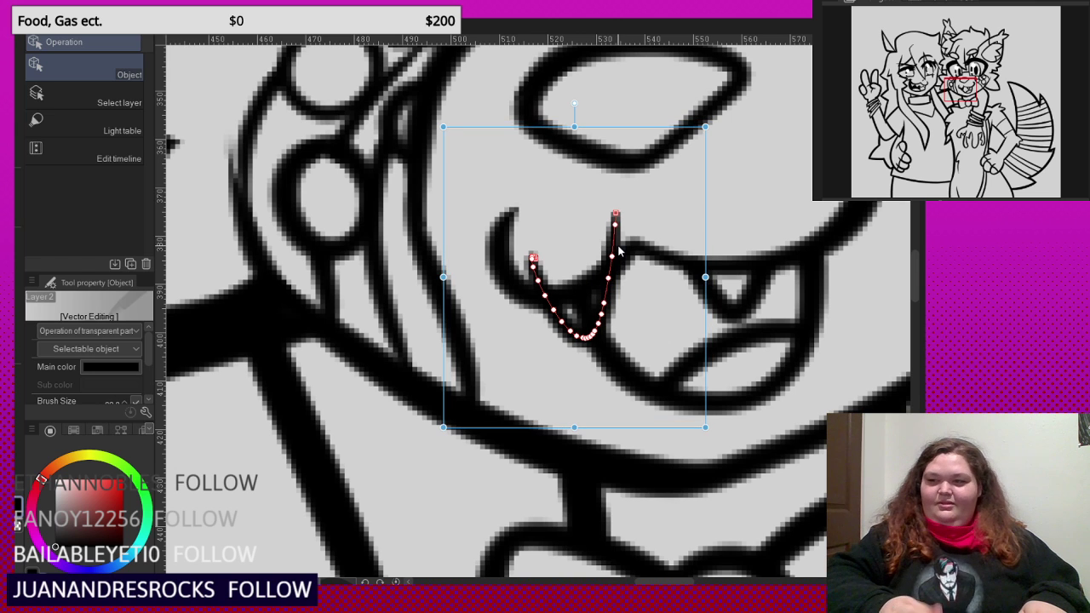
key(e)
click(581, 319)
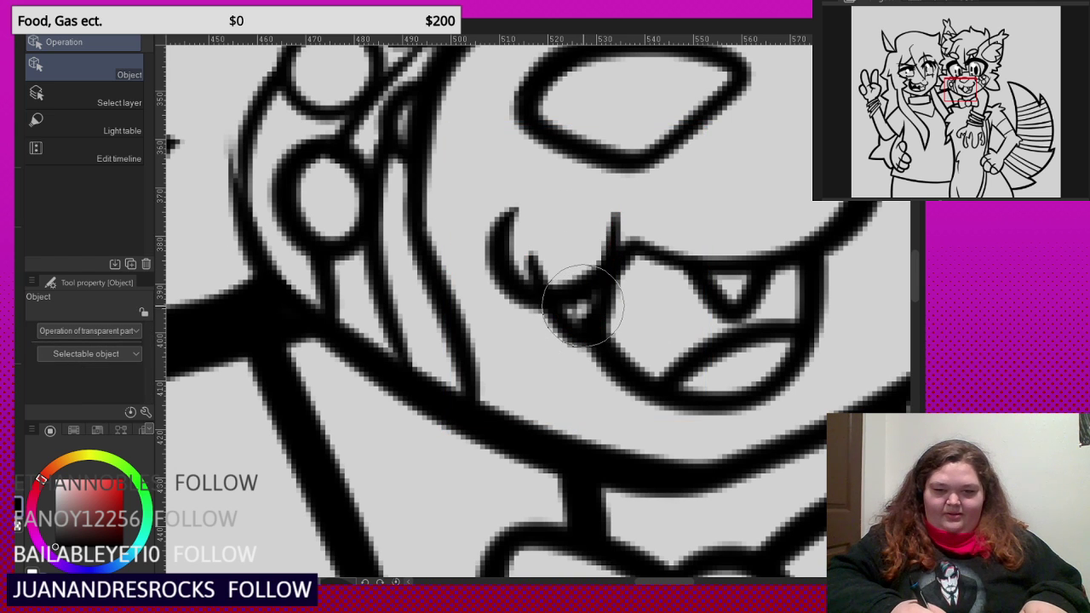
click(585, 309)
click(534, 270)
click(625, 226)
scroll(542, 257, down, 1)
click(537, 270)
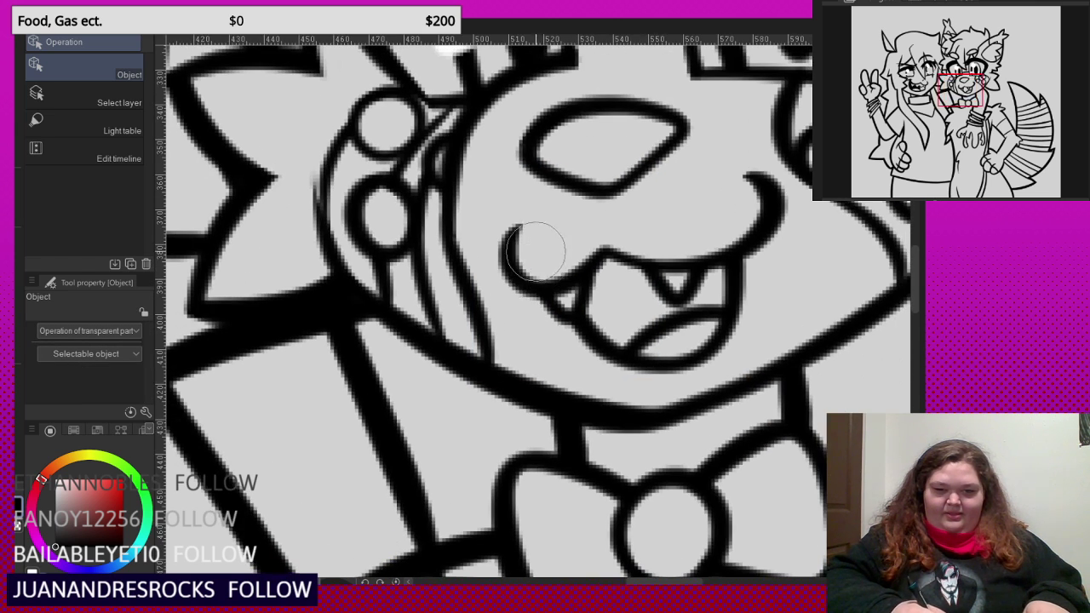
scroll(547, 268, down, 2)
scroll(545, 275, down, 3)
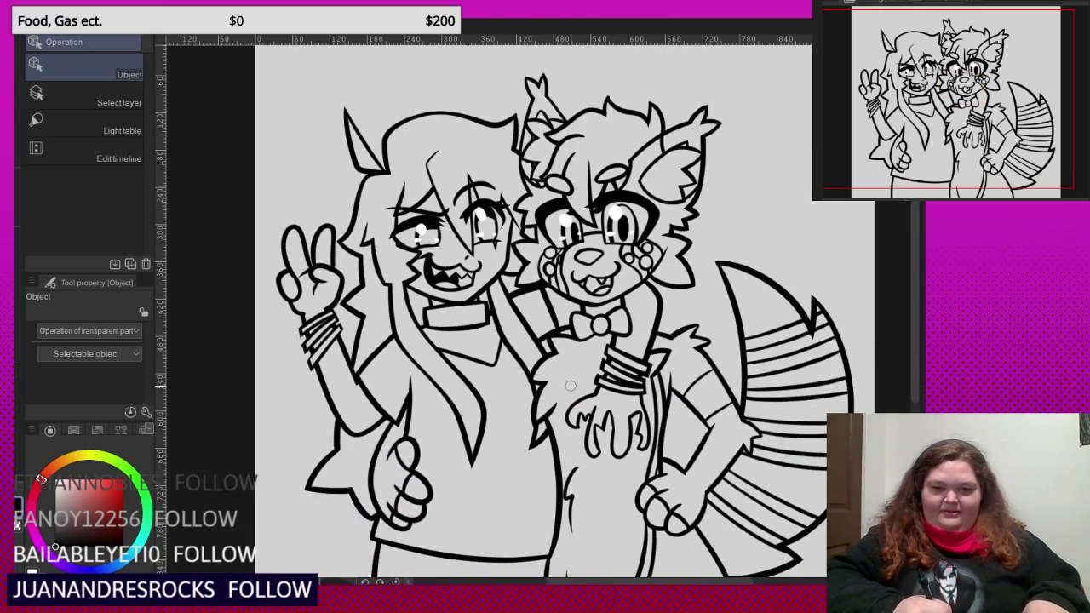
- Undo the fangs, the inner tongue and the wide U-shaped mouth, back to the furry character's plain smile line
scroll(596, 263, up, 6)
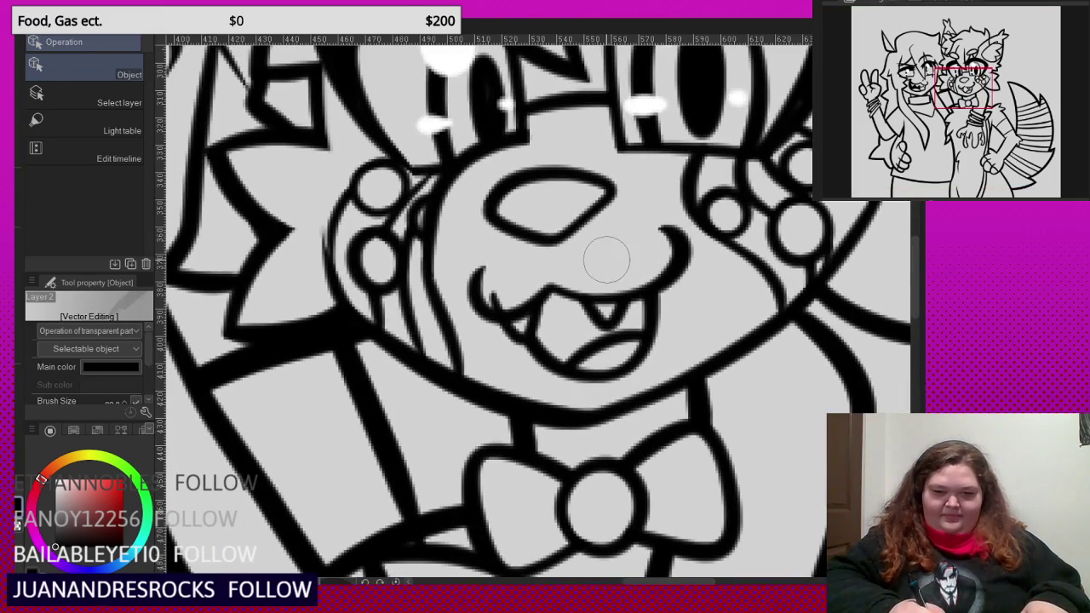
key(ctrl+z)
key(ctrl+z)
key(ctrl+z)
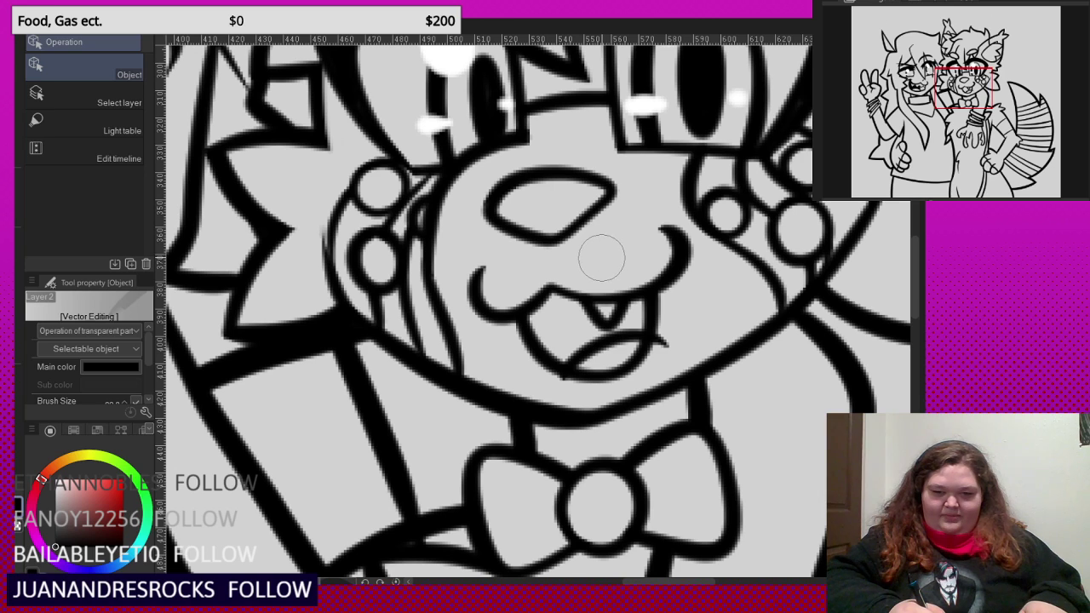
key(ctrl+z)
key(ctrl+z)
key(ctrl+z)
key(ctrl+z)
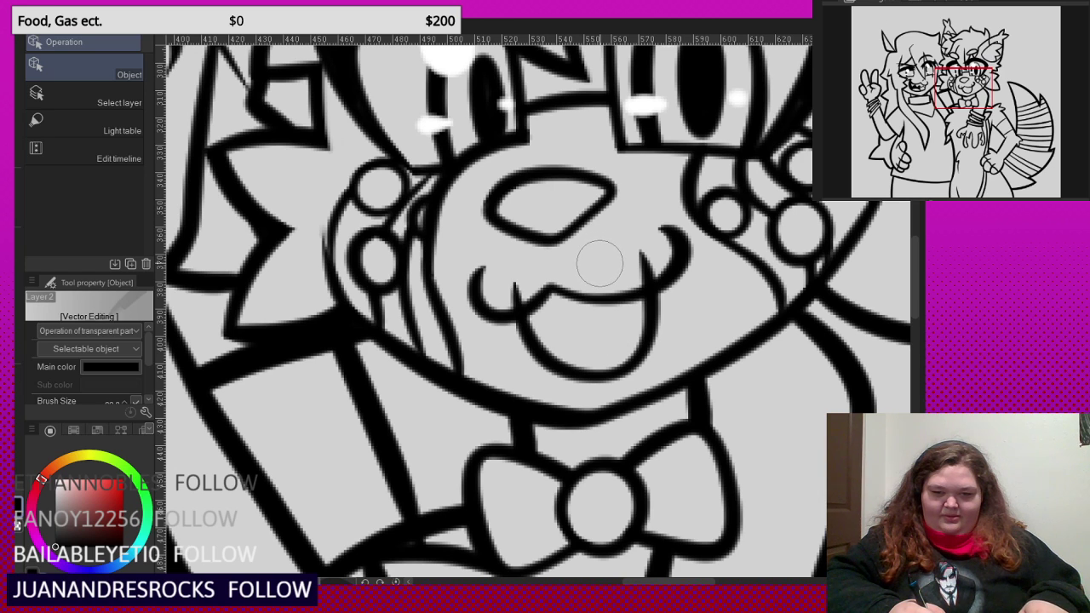
key(ctrl+z)
key(ctrl+z)
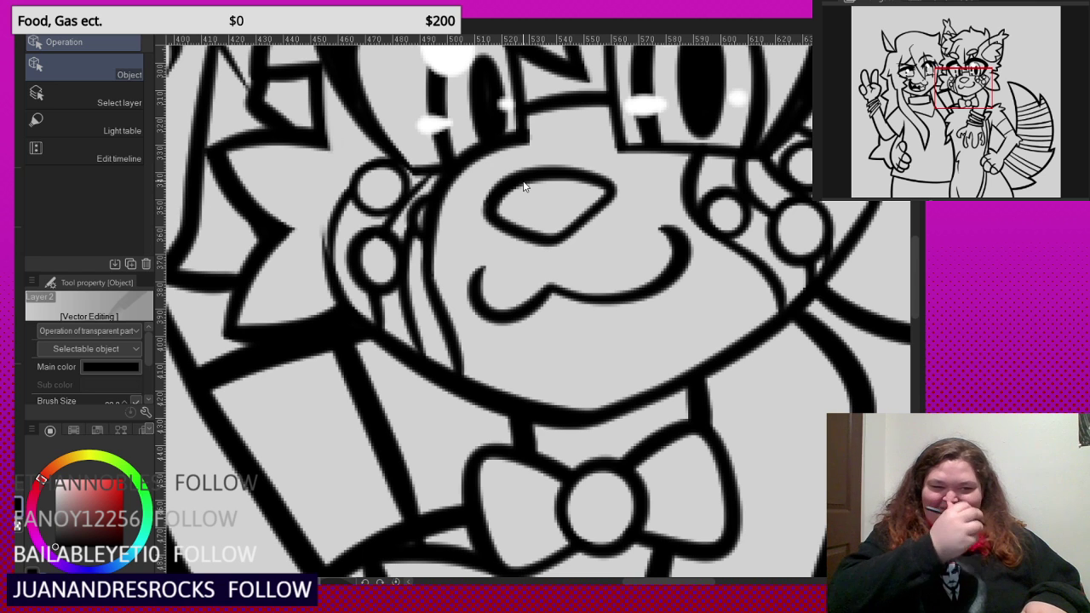
- Try a narrow tapered tongue under the furry character's smile with the G-pen 2, trimming the ends above the lip
click(549, 293)
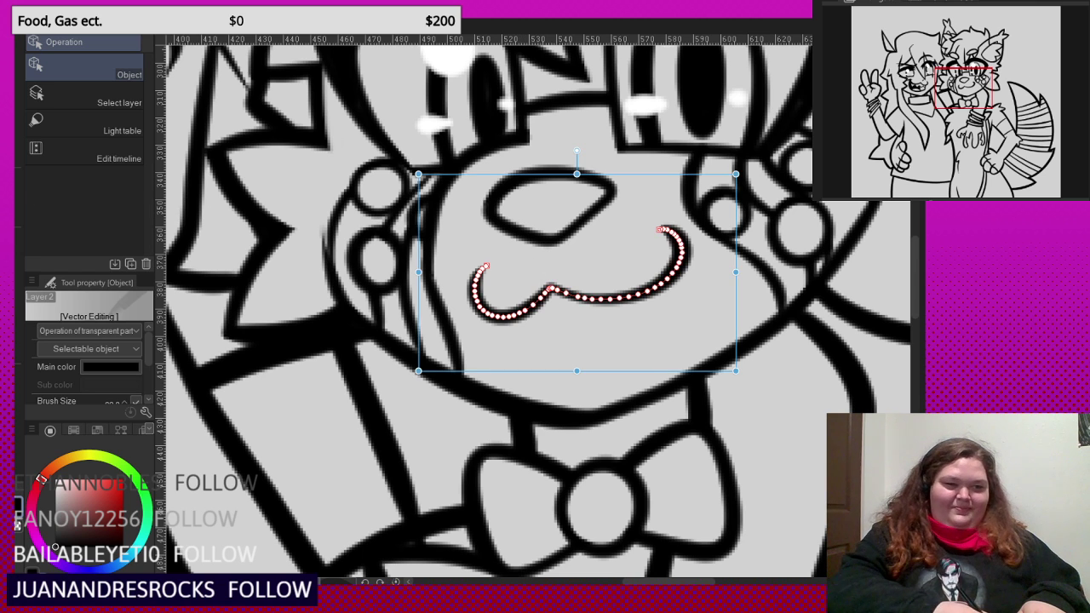
key(p)
scroll(548, 329, up, 1)
drag(507, 252, 571, 374)
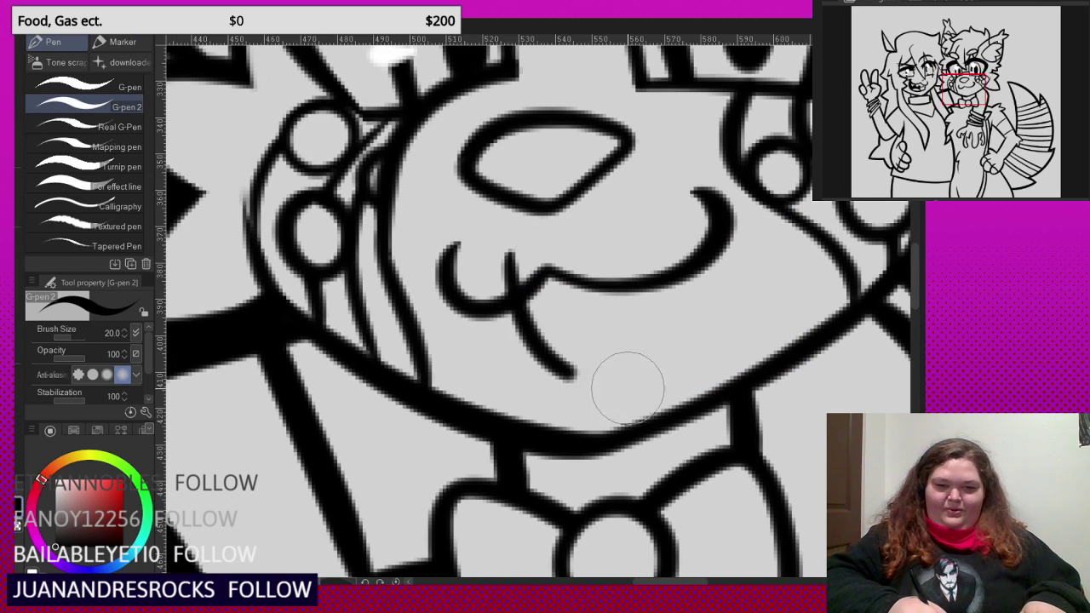
key(ctrl+z)
mouse_move(506, 252)
mouse_down()
mouse_move(596, 413)
mouse_move(630, 309)
mouse_move(613, 236)
mouse_up()
scroll(591, 316, down, 5)
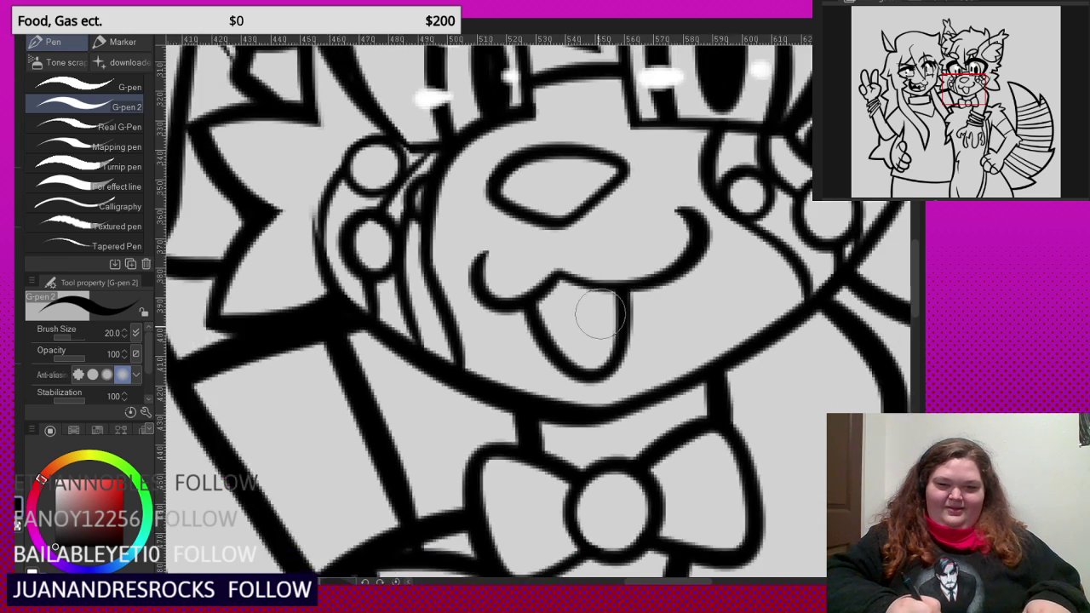
scroll(603, 420, up, 1)
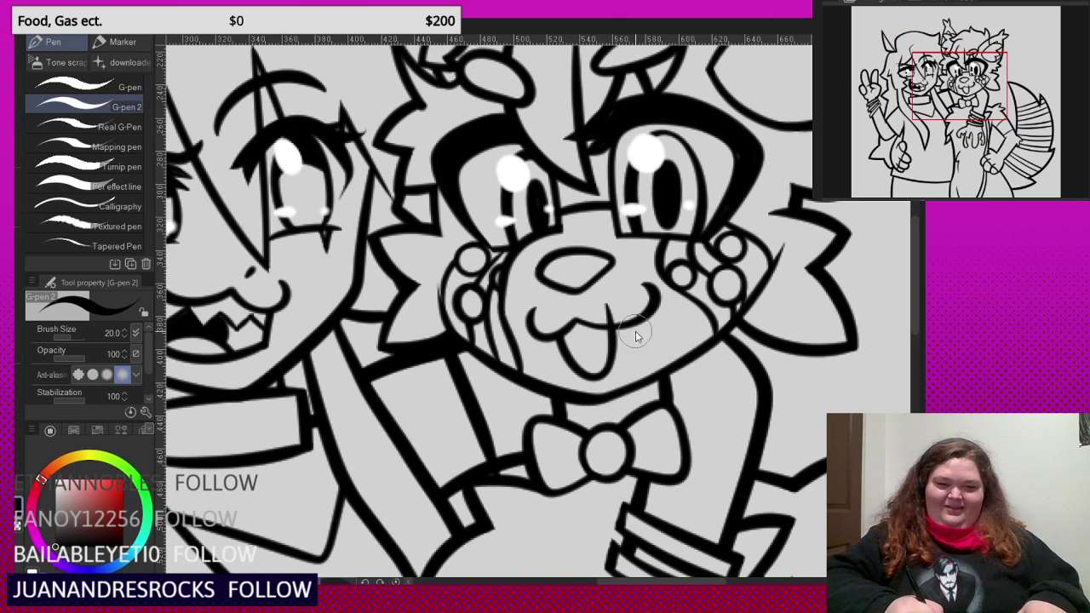
scroll(613, 340, up, 3)
scroll(557, 350, up, 1)
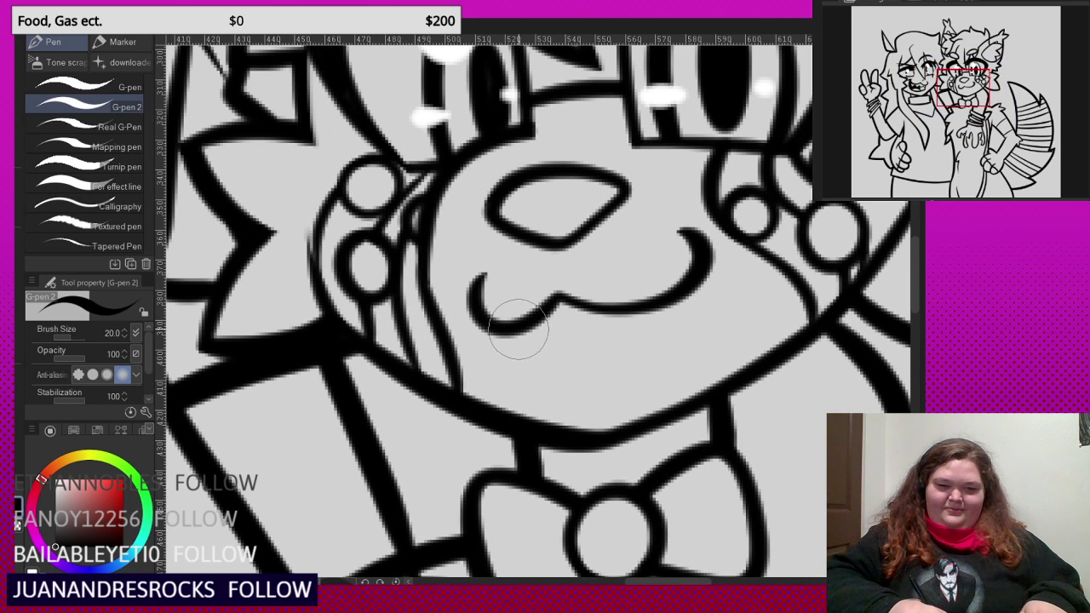
- Try a short rounded tongue with a centre line below the middle of the furry character's smile
drag(548, 347, 610, 341)
key(ctrl+z)
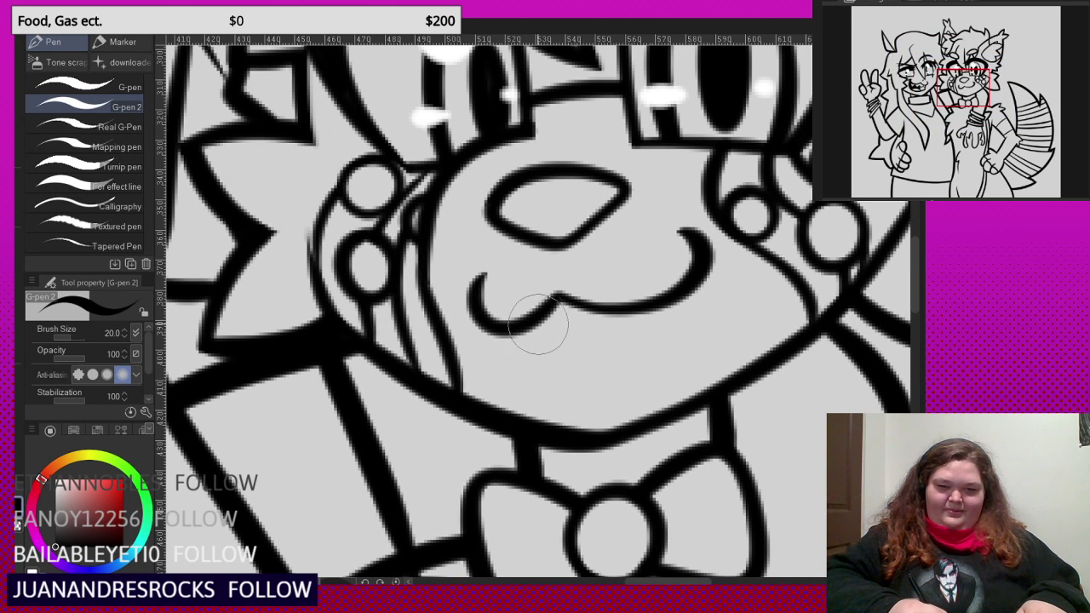
mouse_move(538, 322)
mouse_down()
mouse_move(626, 385)
mouse_move(624, 314)
mouse_move(568, 303)
mouse_move(578, 357)
mouse_up()
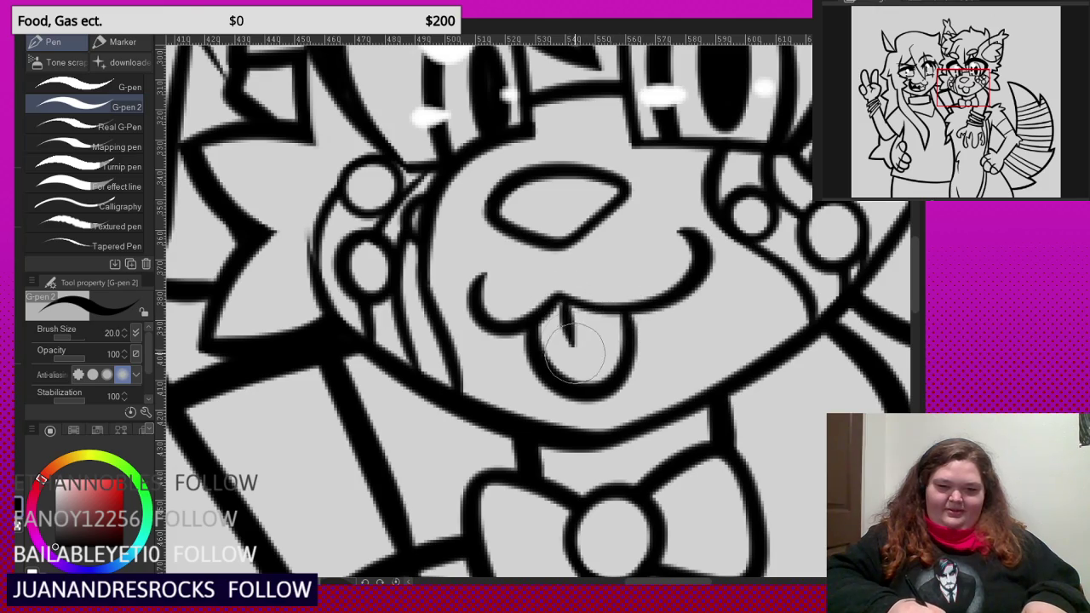
scroll(672, 181, down, 4)
scroll(567, 316, up, 5)
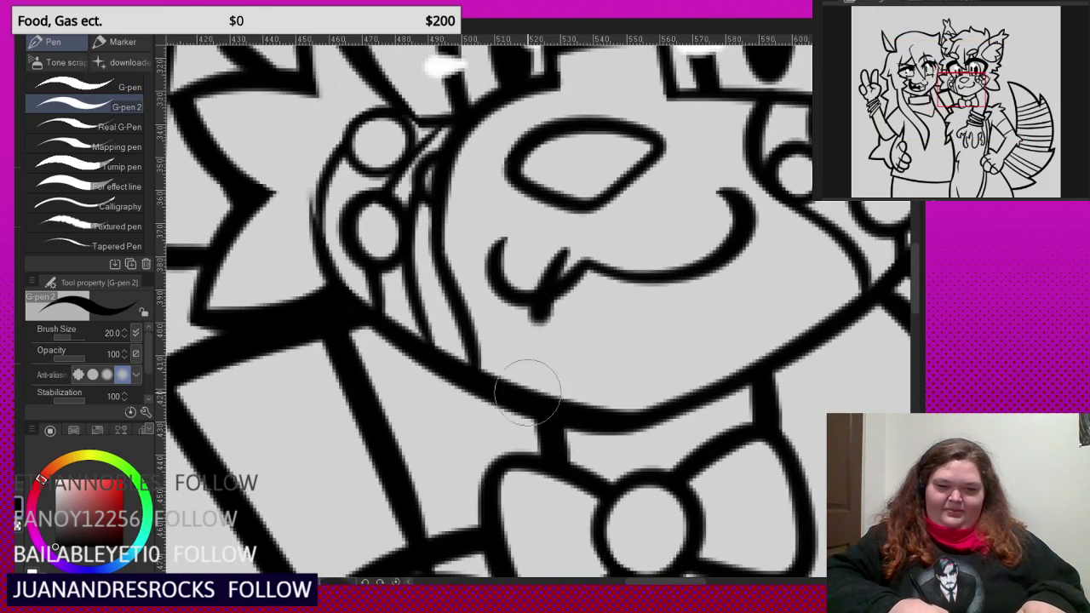
- Draw a long tongue hanging over the furry character's chin, erasing the chin line inside it and the ends above the smile
mouse_move(543, 322)
mouse_down()
mouse_move(672, 370)
mouse_move(627, 248)
mouse_up()
click(596, 413)
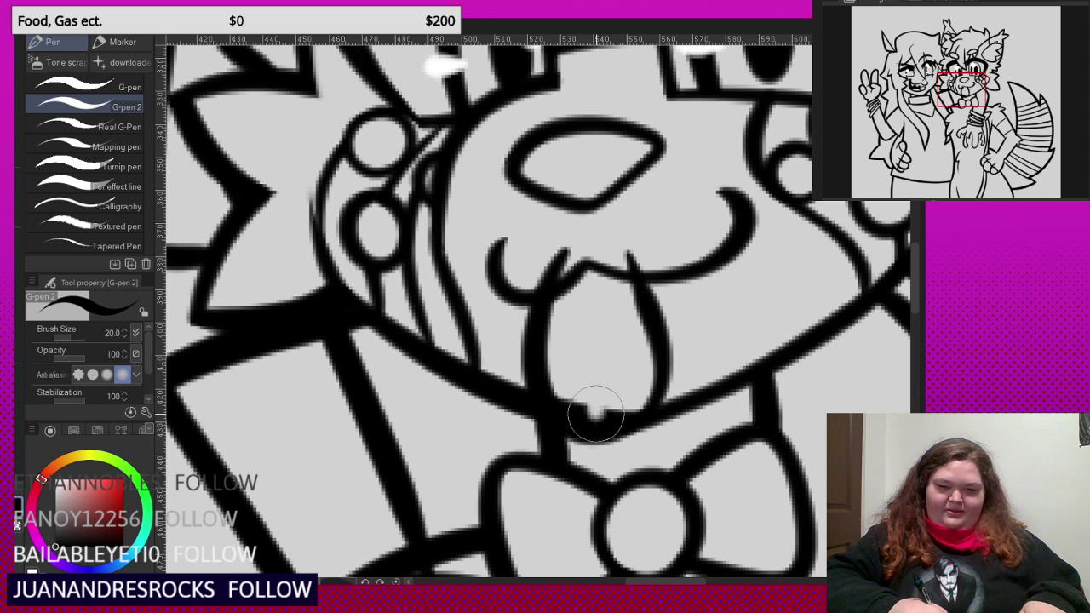
key(ctrl+z)
drag(590, 405, 590, 388)
drag(571, 254, 647, 247)
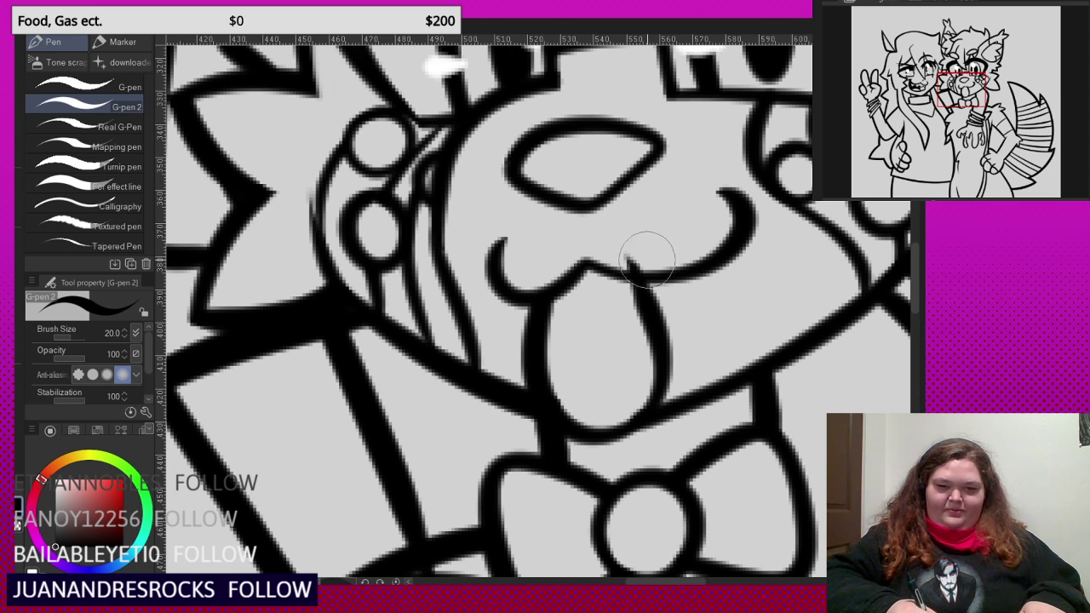
scroll(673, 349, up, 2)
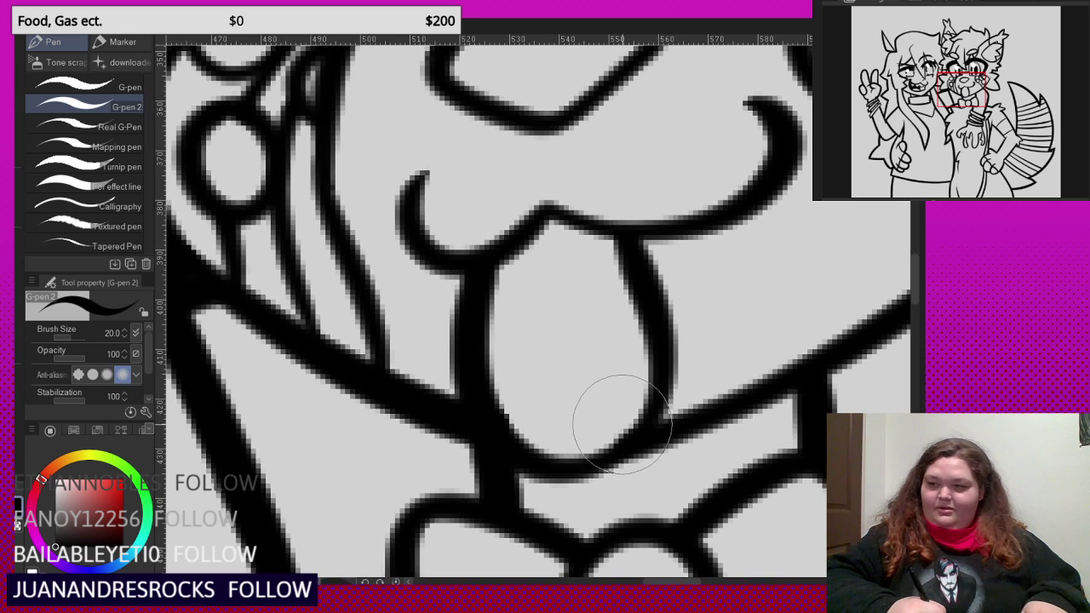
scroll(582, 311, up, 2)
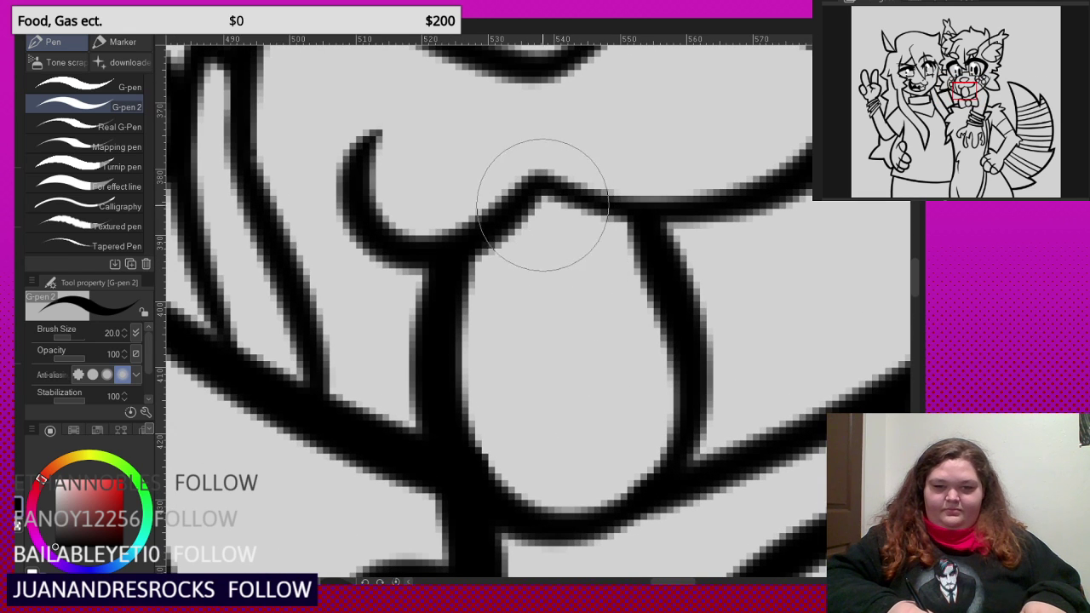
- Draw a tapered centre crease down the long tongue and thicken the lip line along the tongue's upper edge
mouse_move(540, 202)
mouse_down()
mouse_move(541, 293)
mouse_move(567, 380)
mouse_up()
mouse_move(458, 298)
mouse_down()
mouse_move(501, 231)
mouse_move(554, 215)
mouse_move(533, 235)
mouse_move(611, 213)
mouse_move(643, 226)
mouse_up()
scroll(522, 207, down, 3)
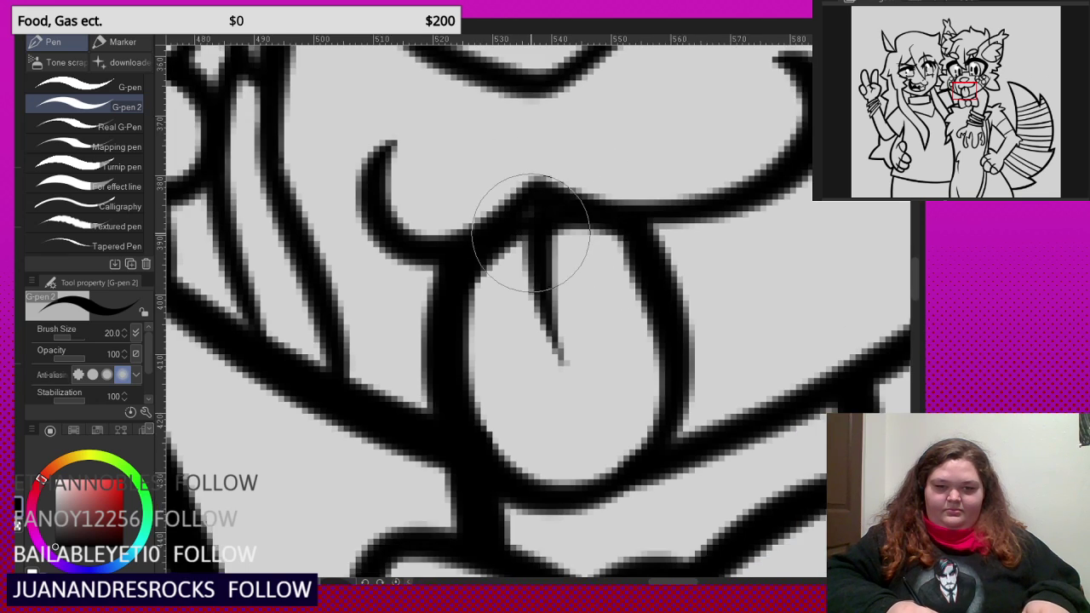
scroll(554, 275, up, 2)
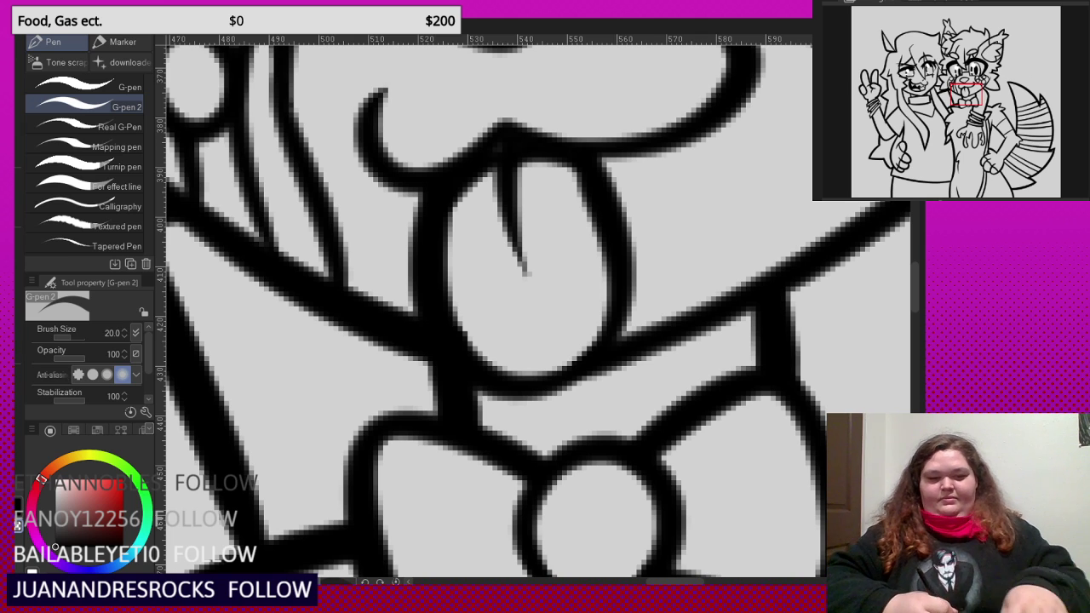
scroll(553, 273, down, 4)
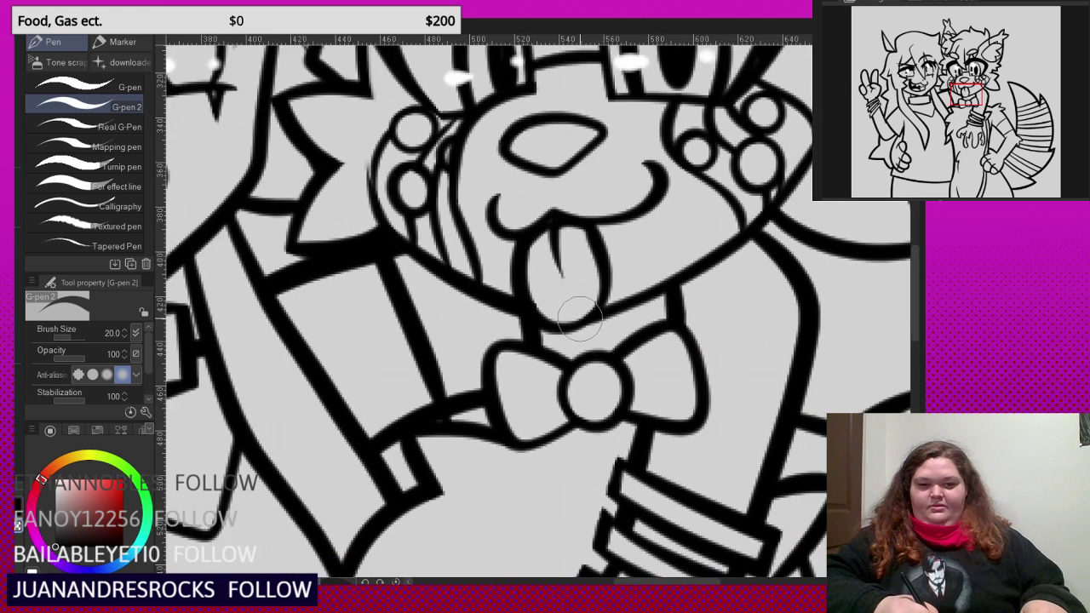
scroll(554, 272, up, 5)
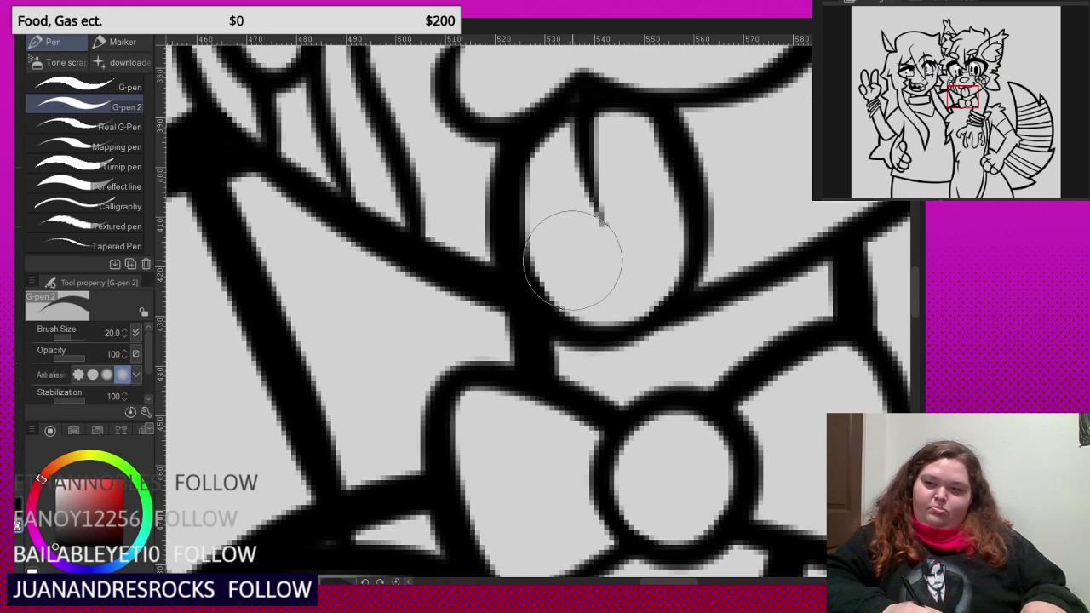
scroll(574, 251, down, 8)
scroll(642, 271, down, 2)
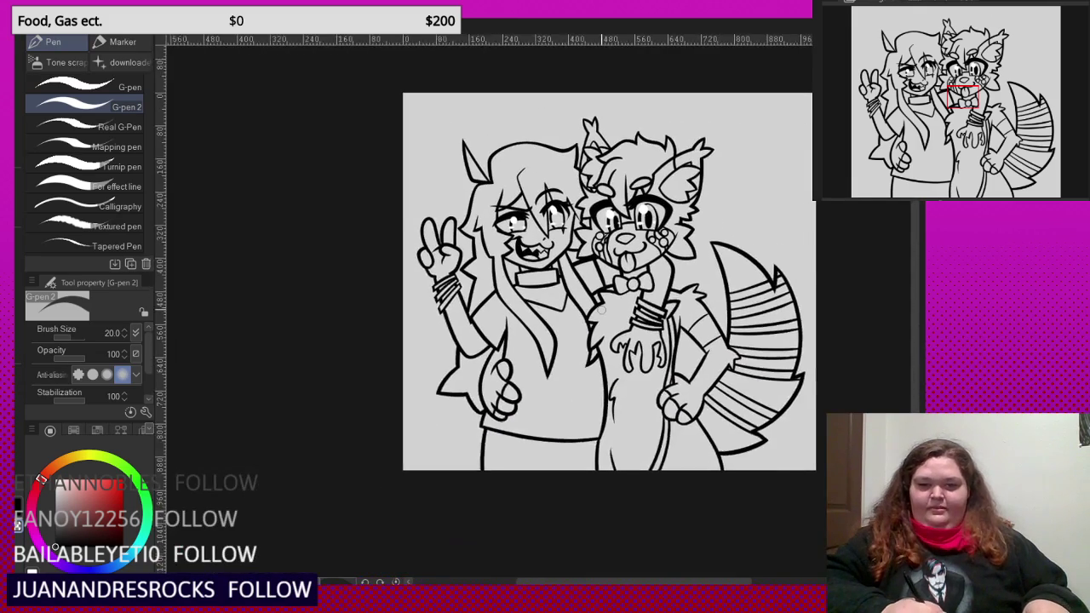
scroll(664, 265, up, 1)
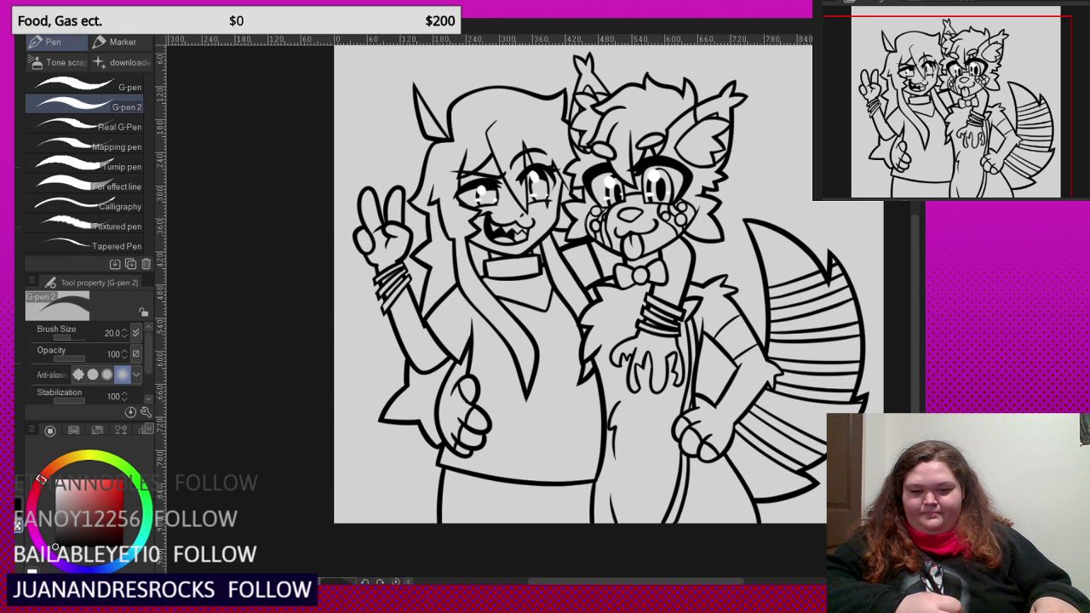
- Select the empty background including the gap inside the bent arm, then fill both characters' silhouettes with dark grey-brown and deselect
scroll(516, 356, down, 4)
scroll(560, 320, up, 4)
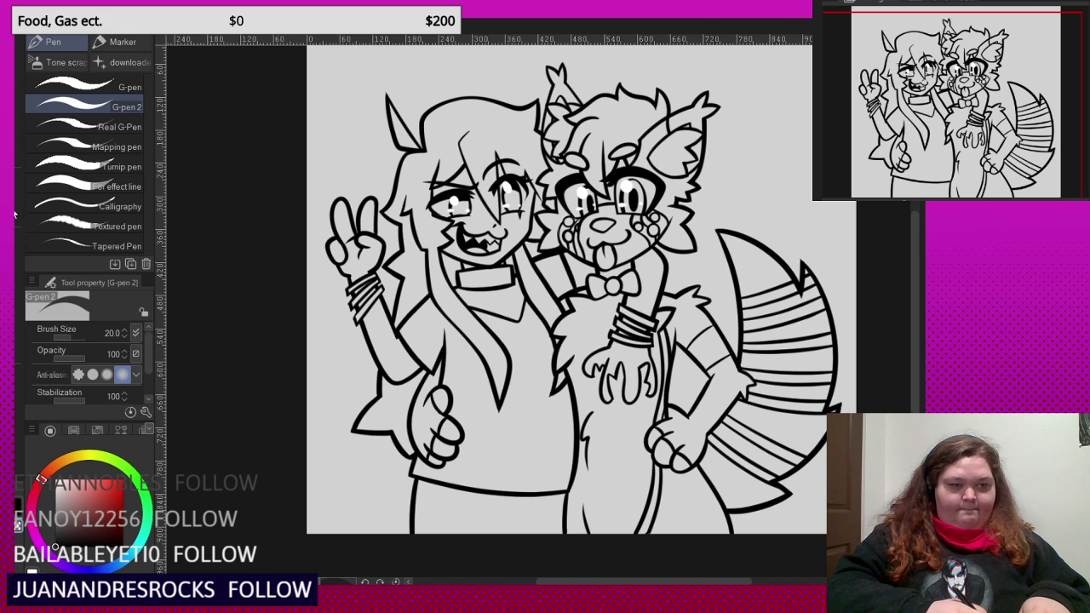
key(w)
click(313, 135)
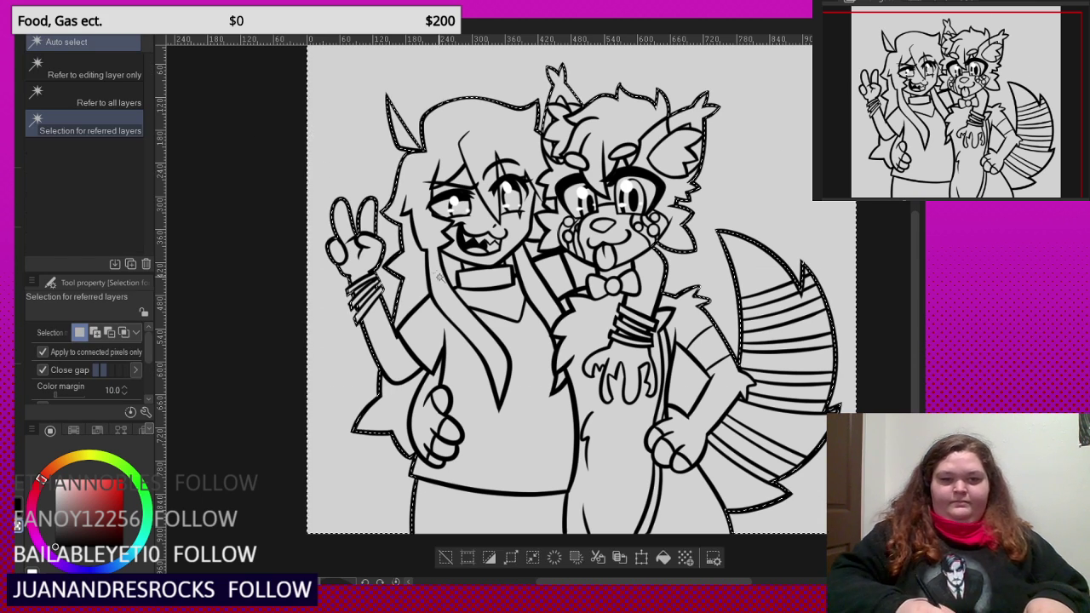
scroll(451, 339, up, 1)
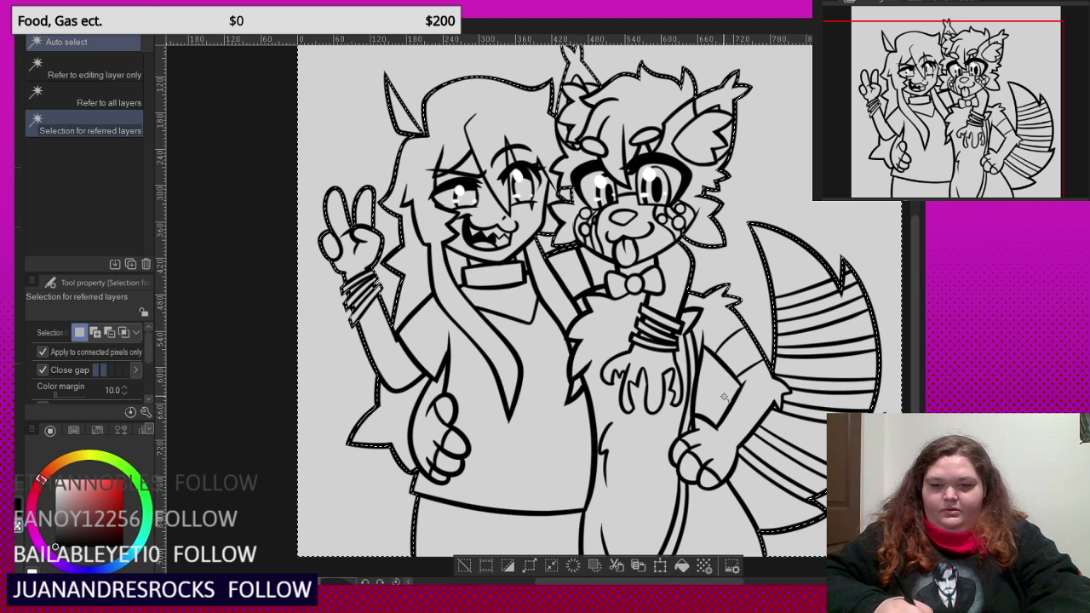
click(742, 335)
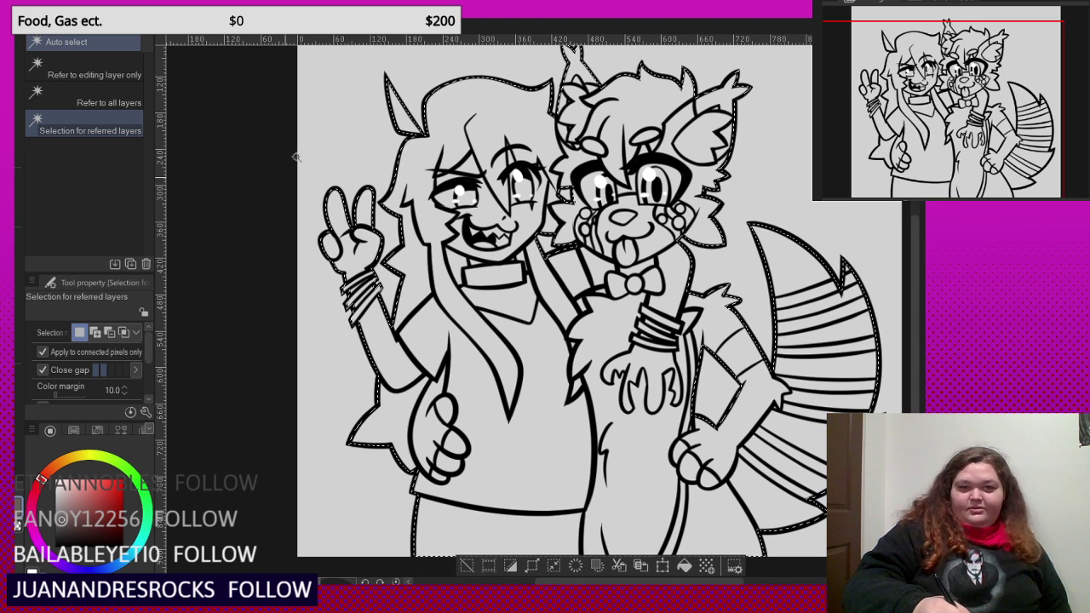
key(alt+Delete)
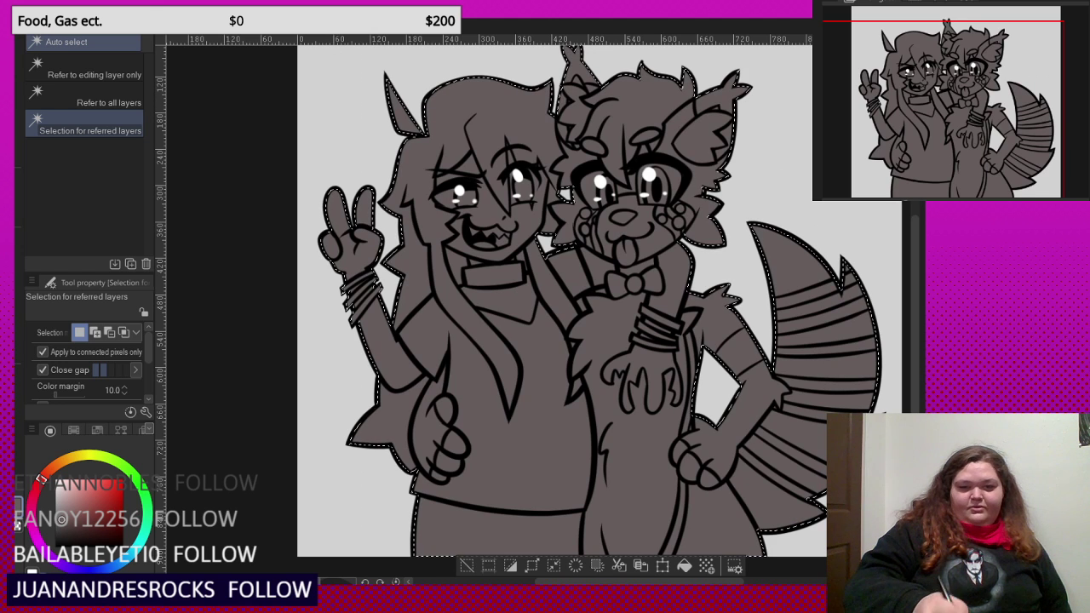
key(ctrl+d)
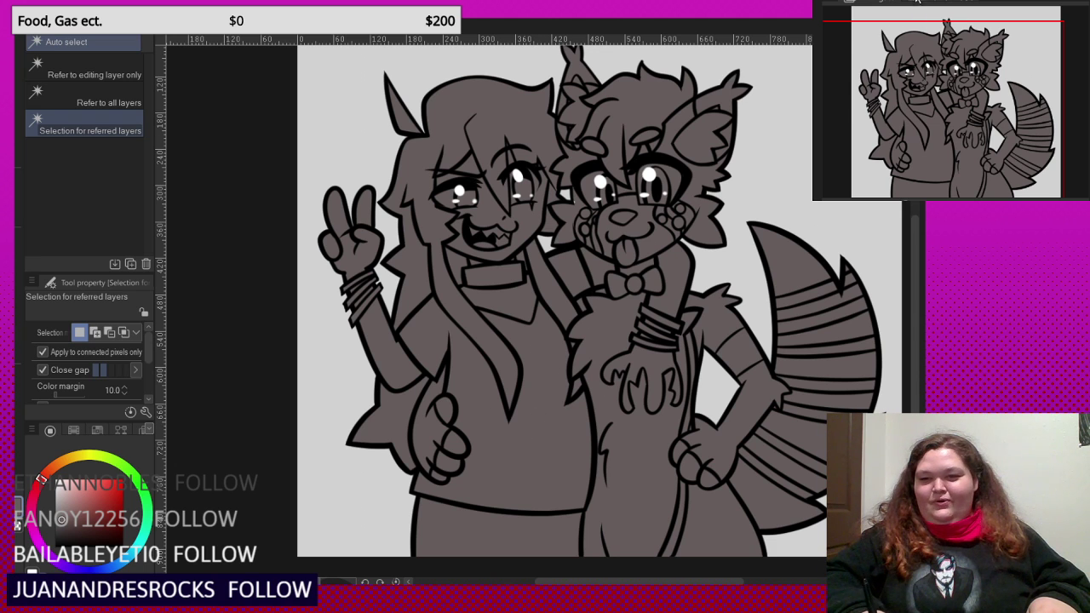
- Sample light grey from the furry character's reference picture and fill the character's leg, shoulder and lower tail section with it
click(916, 1)
click(941, 78)
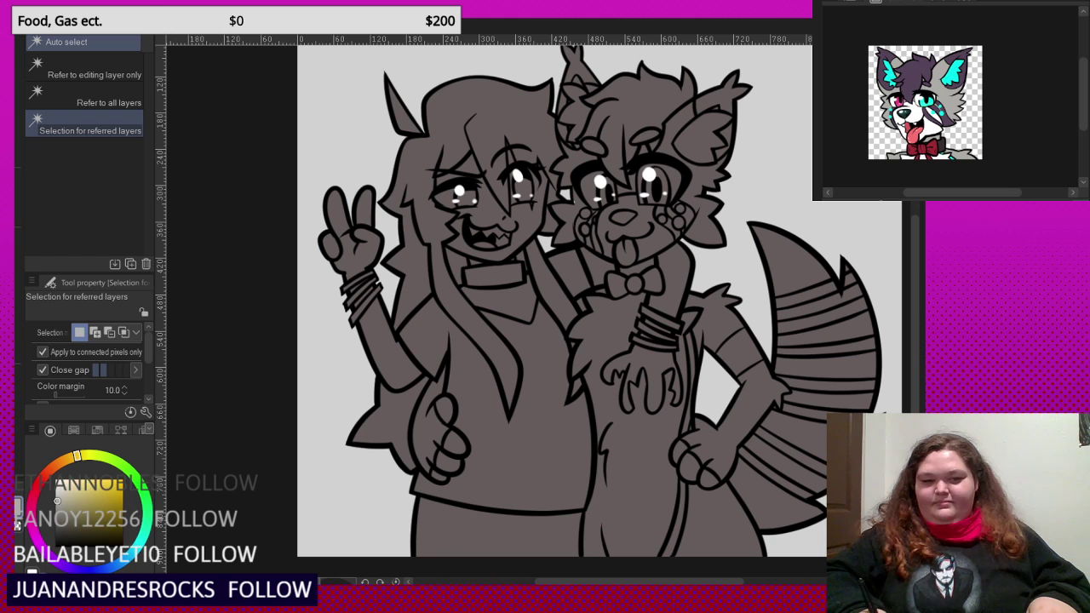
key(g)
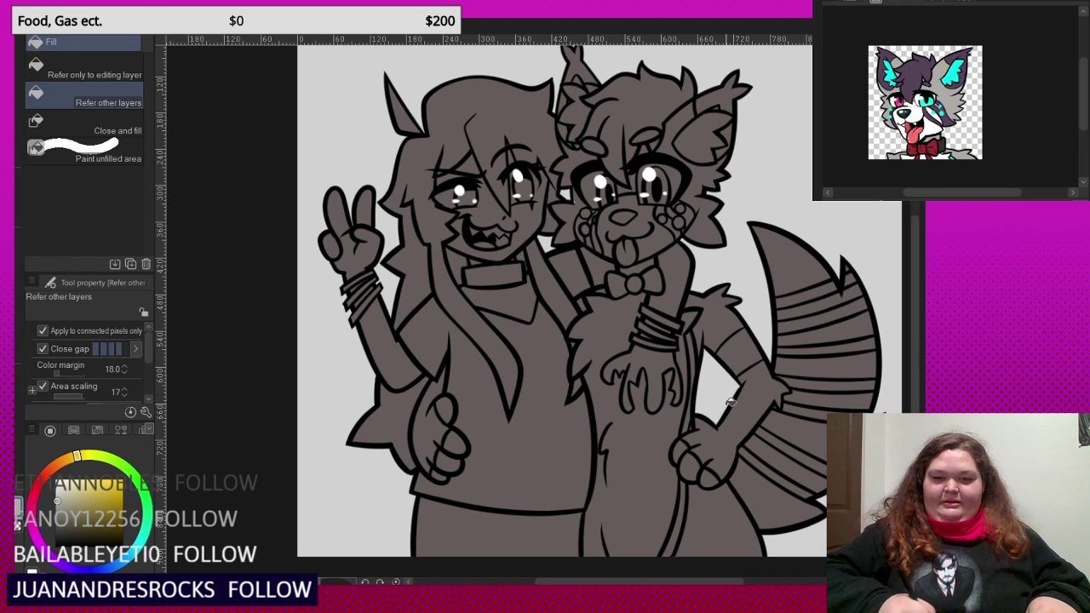
click(716, 507)
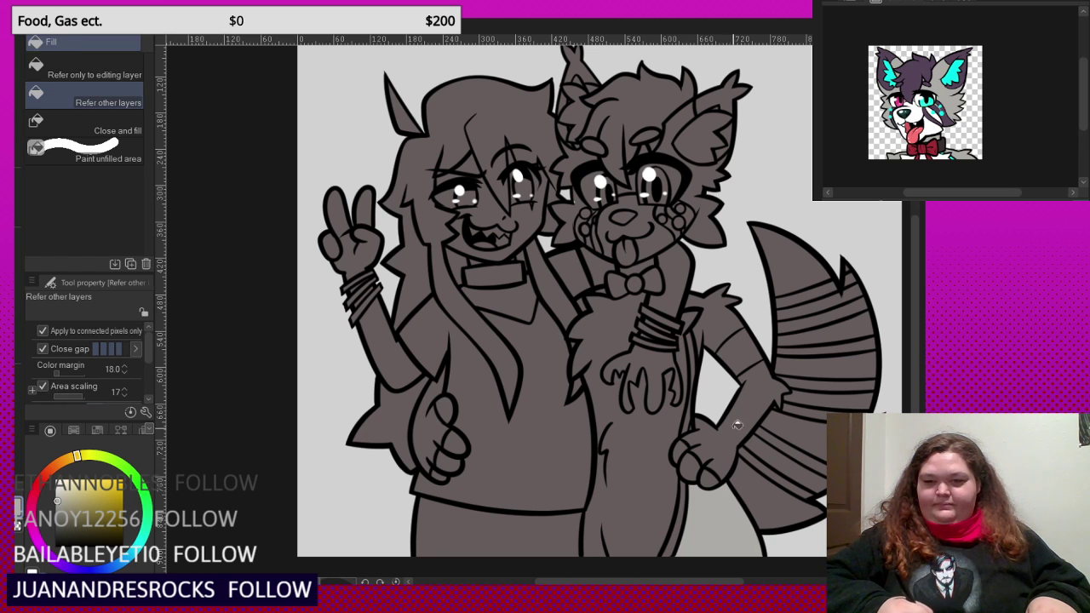
click(728, 327)
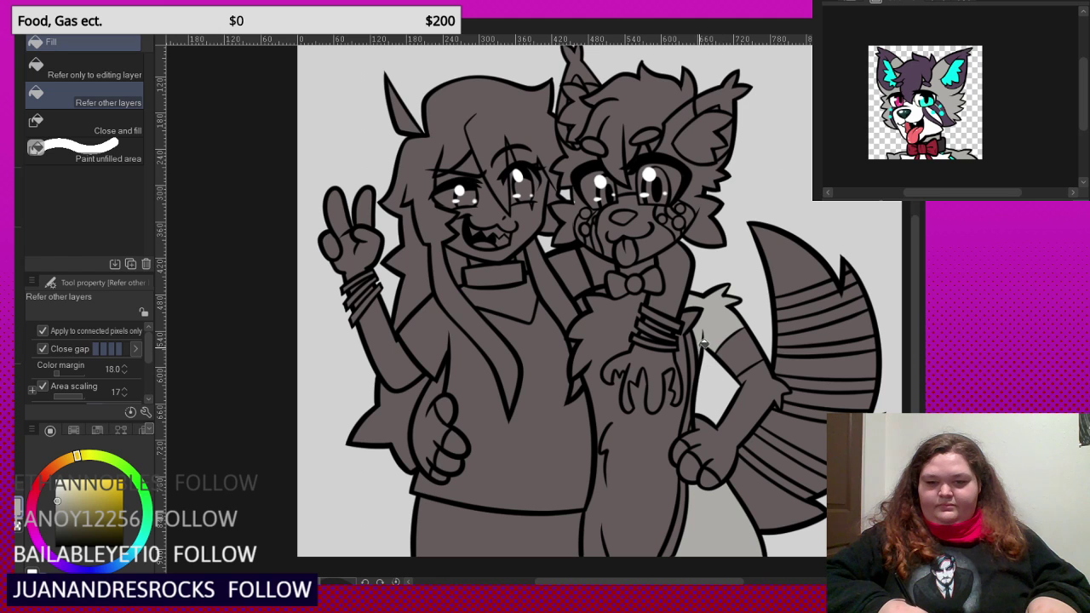
click(761, 487)
click(804, 449)
click(802, 269)
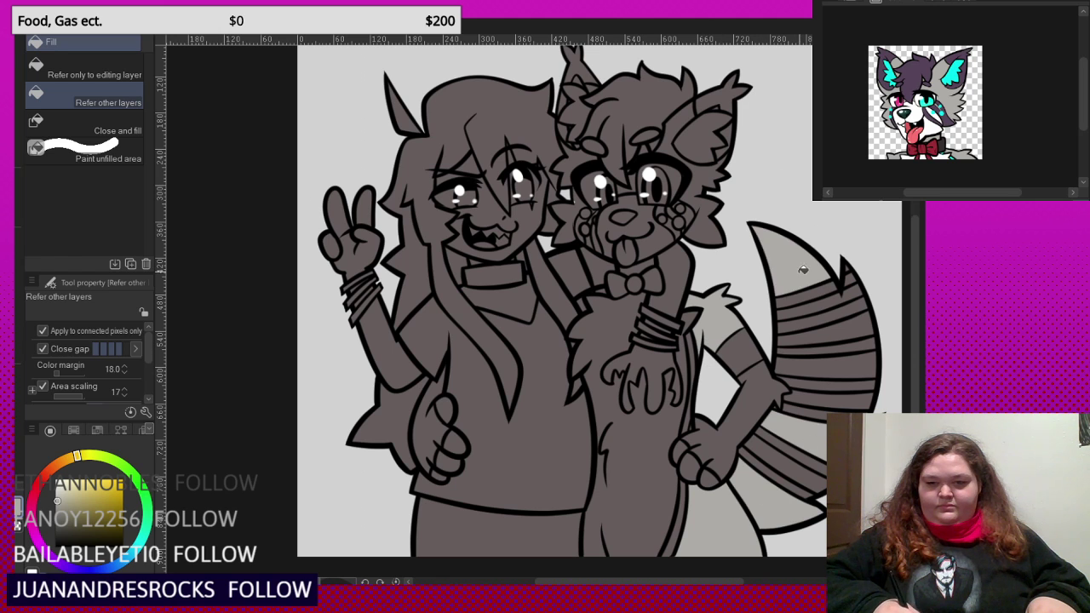
click(805, 285)
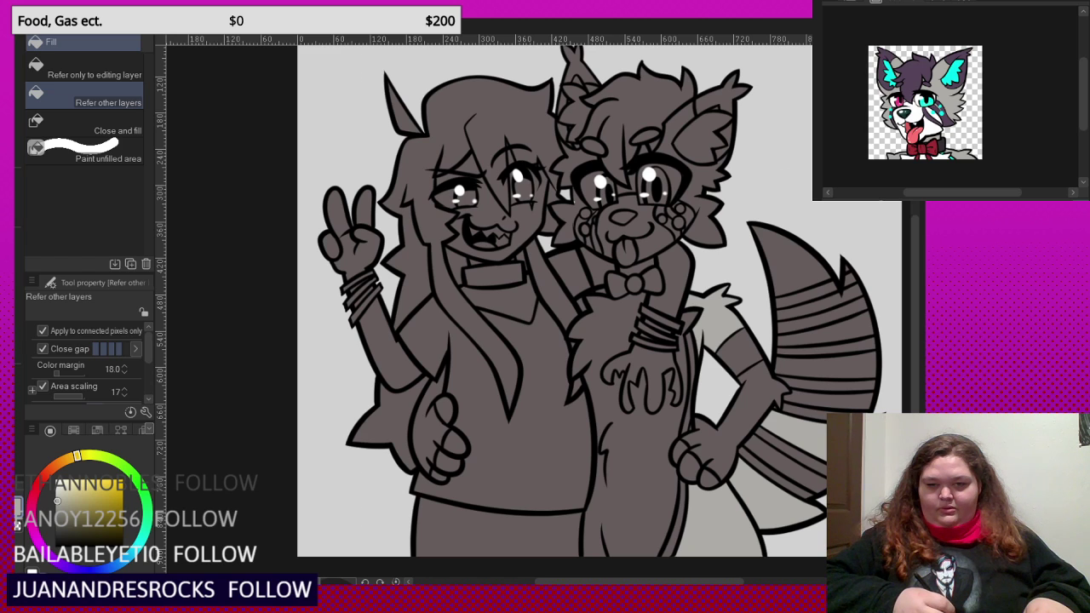
- Fill the furry character's cheek fur, outer ear and forehead areas with the light grey
scroll(581, 213, up, 2)
scroll(582, 171, up, 2)
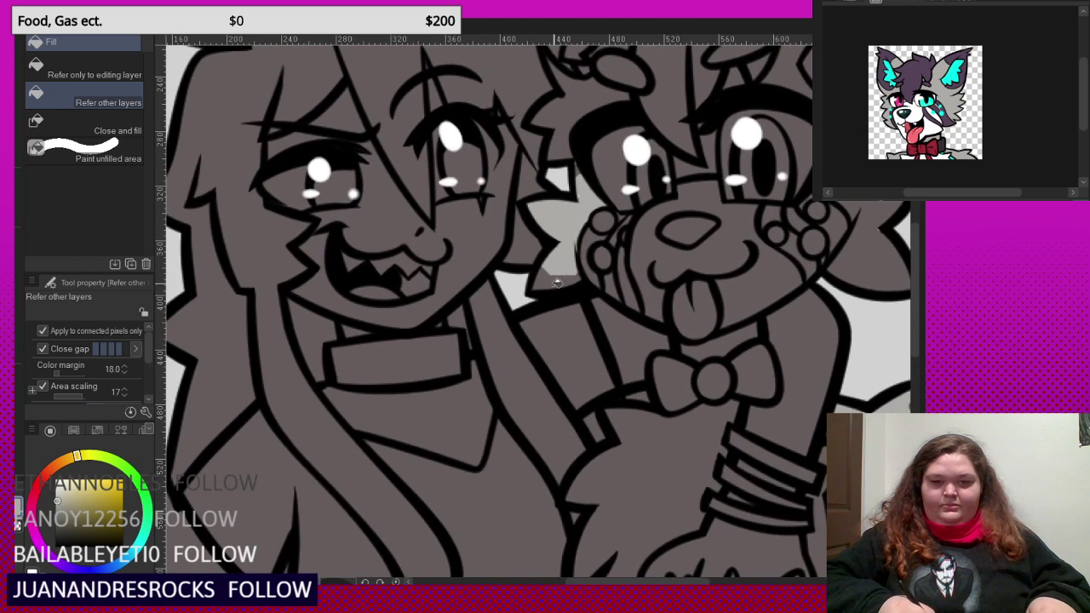
scroll(706, 219, up, 2)
scroll(835, 292, down, 2)
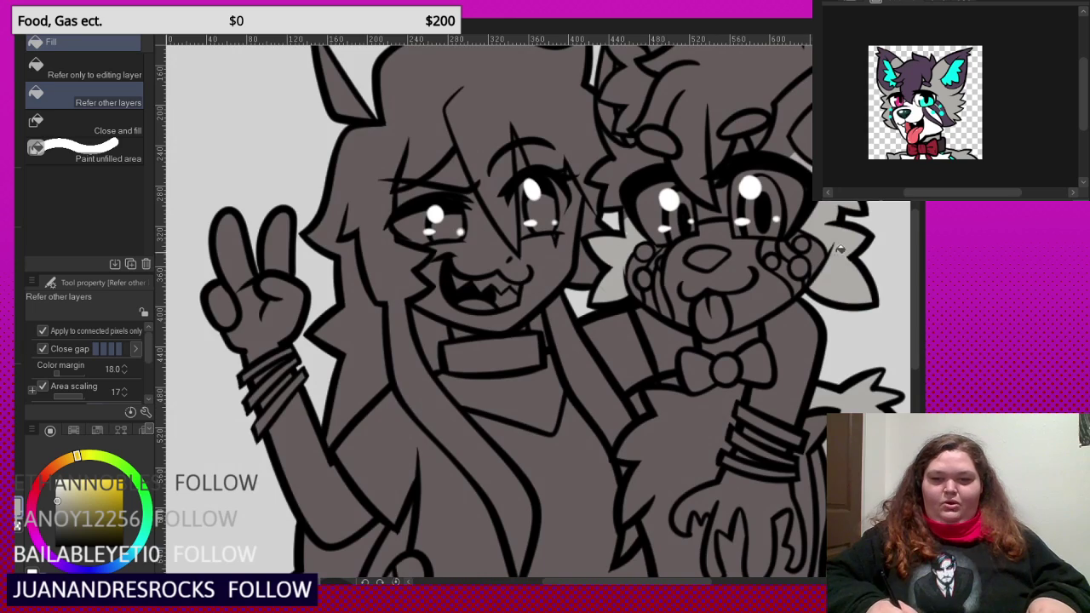
scroll(742, 324, up, 2)
scroll(728, 379, down, 2)
scroll(749, 213, up, 1)
scroll(721, 297, down, 2)
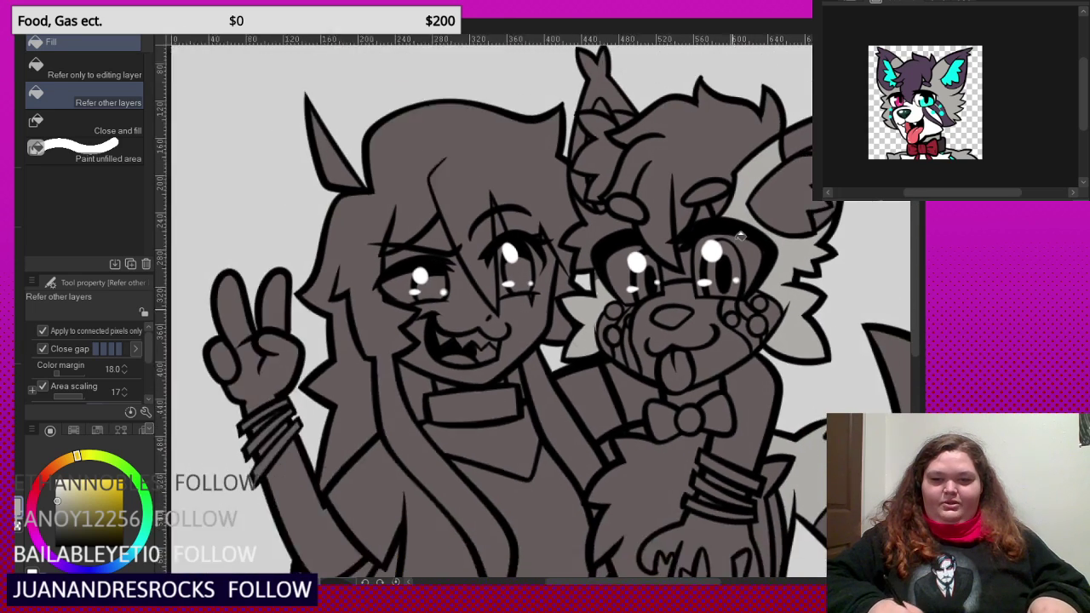
scroll(690, 307, up, 3)
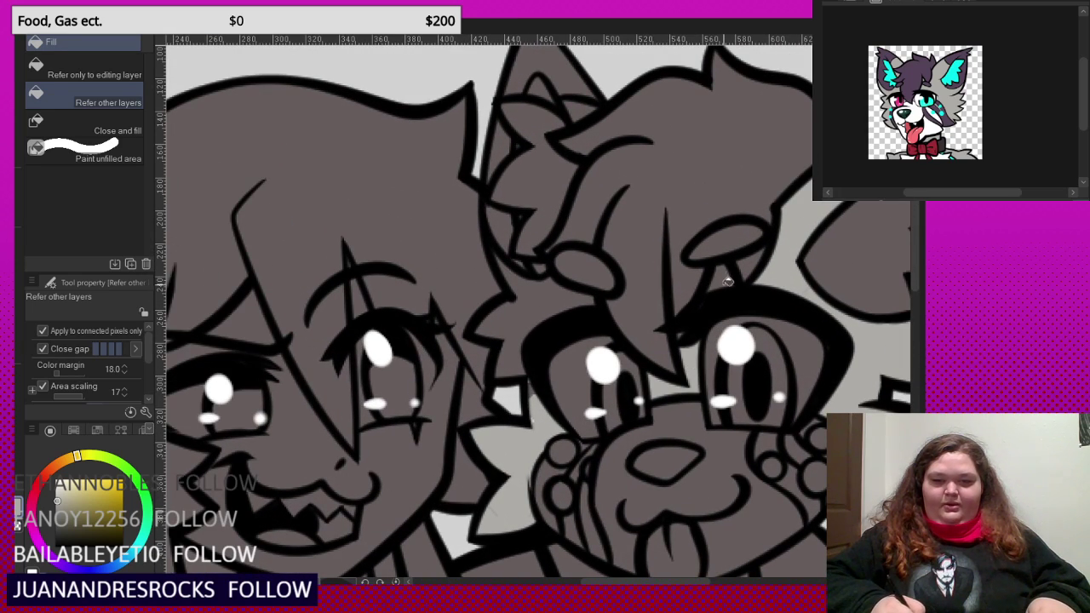
click(545, 294)
scroll(539, 281, down, 2)
scroll(524, 337, up, 2)
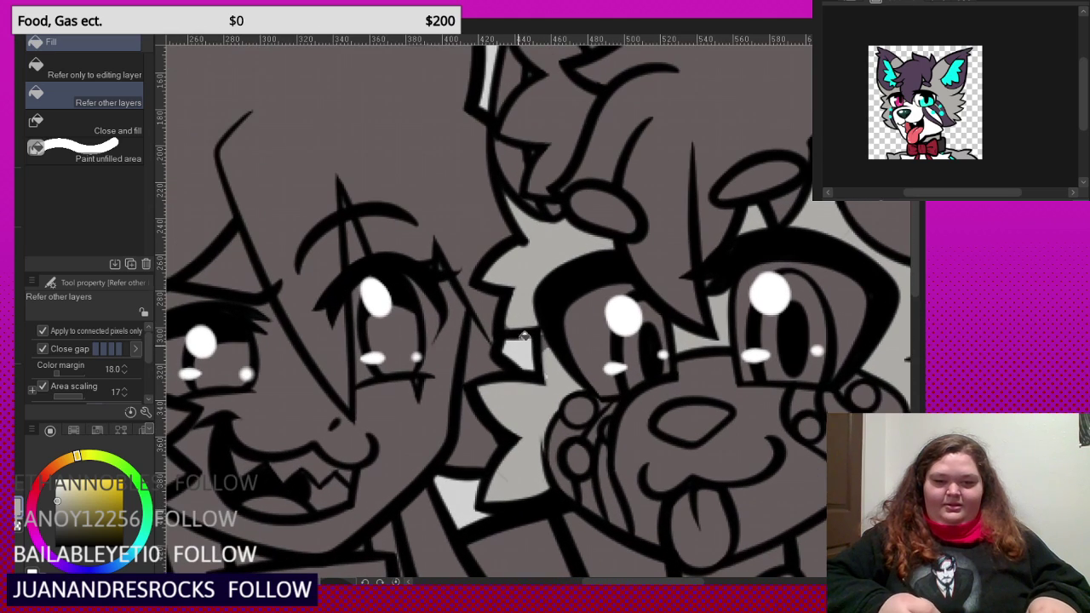
- Paint over the missed specks in the furry character's cheek fur near the other character's hair with the G-pen 2 in light grey
key(p)
scroll(554, 366, up, 3)
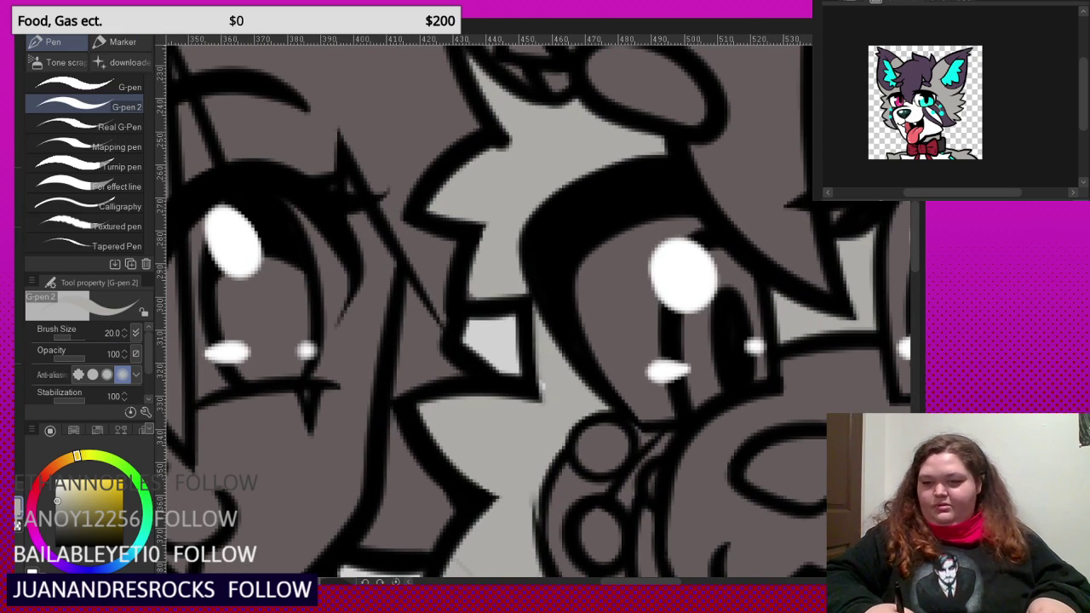
drag(543, 362, 546, 383)
scroll(557, 317, down, 1)
scroll(556, 317, down, 1)
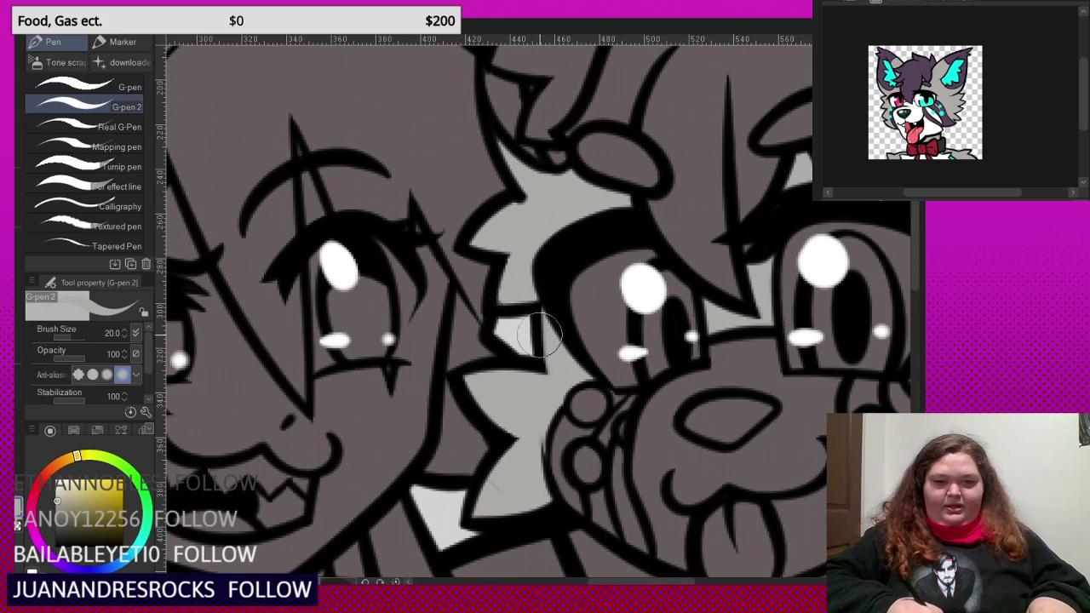
scroll(523, 237, up, 3)
scroll(511, 240, down, 6)
scroll(675, 224, up, 2)
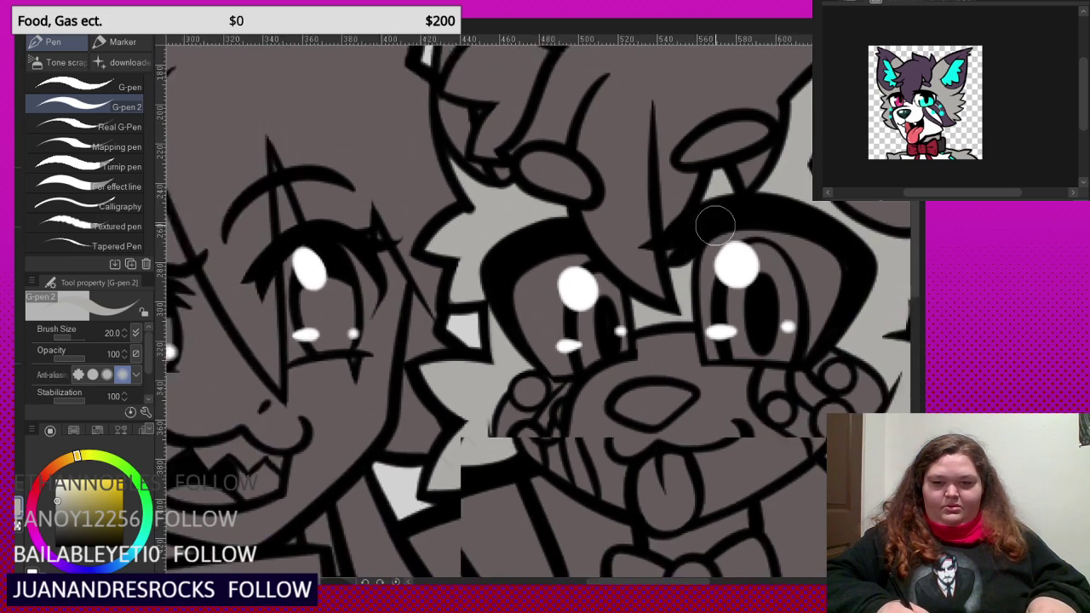
- Paint the small area at the base of the furry character's ear above the hair light grey
scroll(676, 243, down, 3)
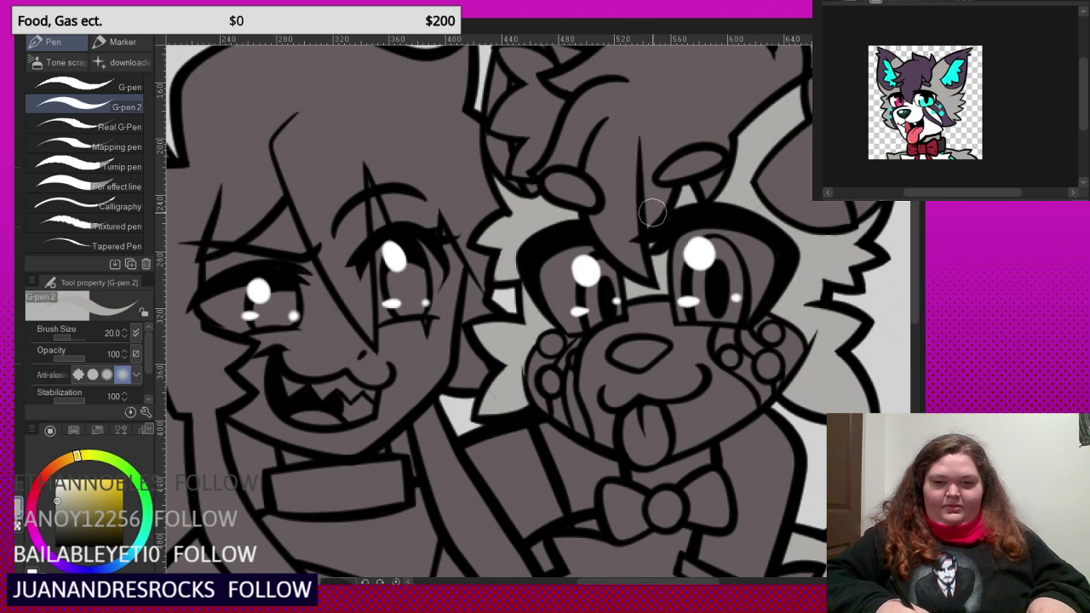
scroll(651, 230, up, 2)
scroll(645, 242, down, 4)
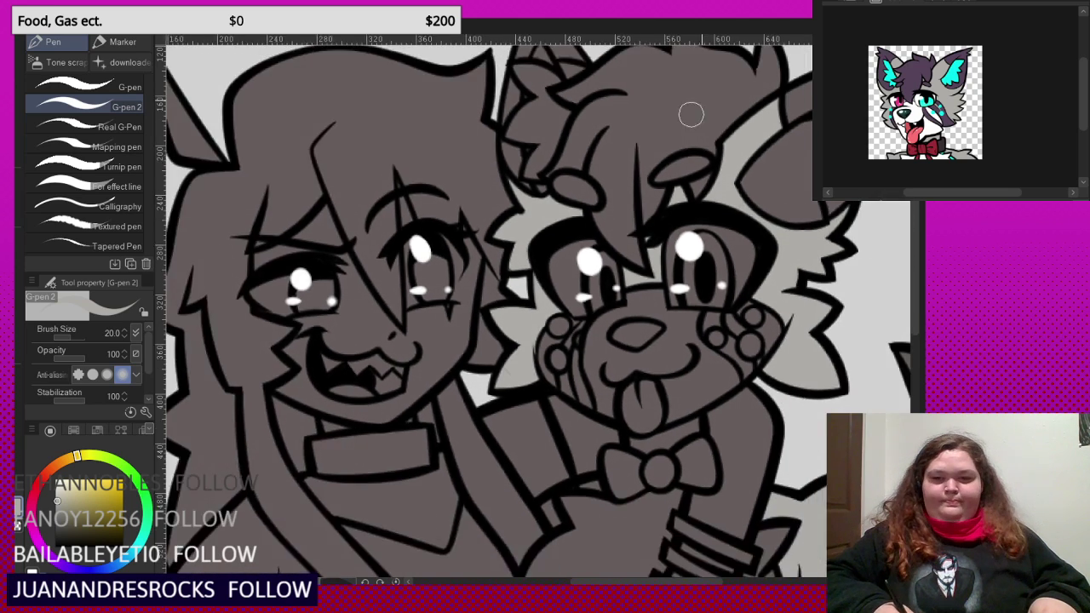
scroll(669, 111, up, 3)
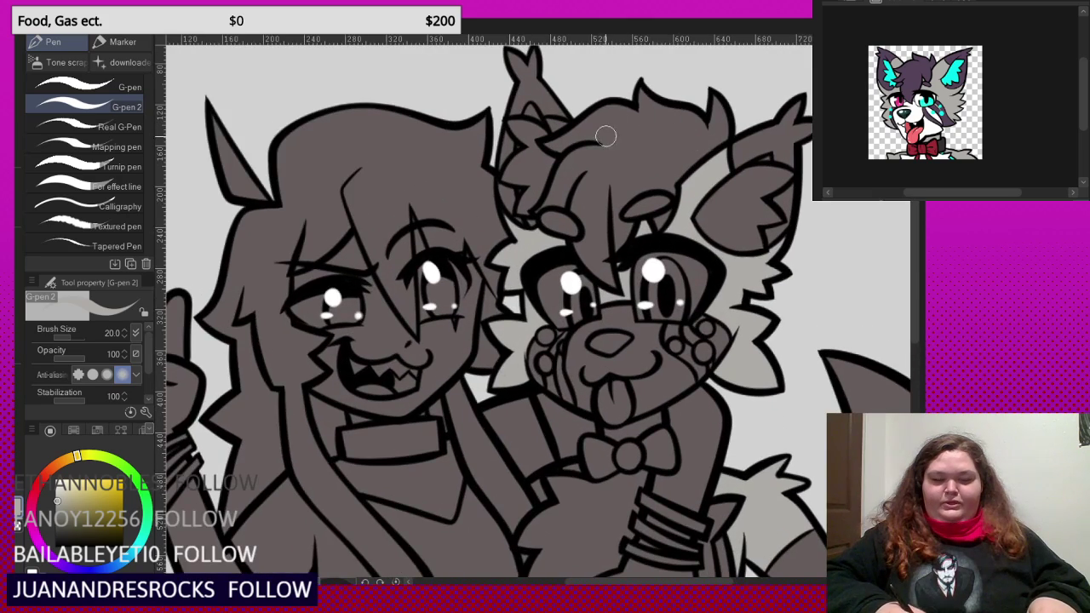
scroll(605, 137, down, 2)
scroll(564, 111, up, 6)
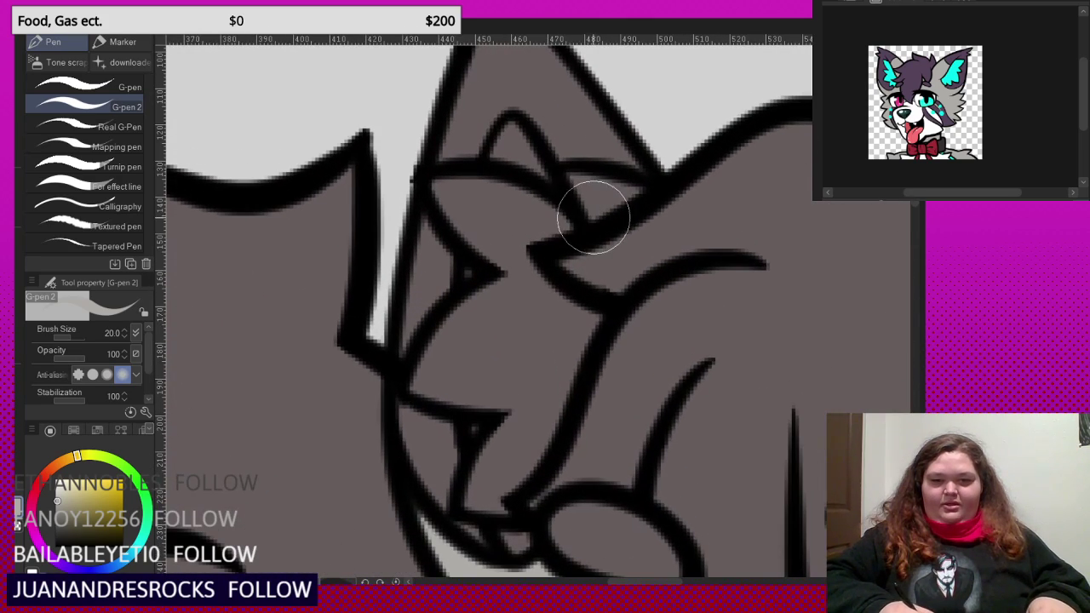
mouse_move(594, 217)
mouse_down()
mouse_move(579, 170)
mouse_move(628, 190)
mouse_move(587, 224)
mouse_move(609, 183)
mouse_move(620, 195)
mouse_move(613, 190)
mouse_up()
scroll(606, 170, down, 3)
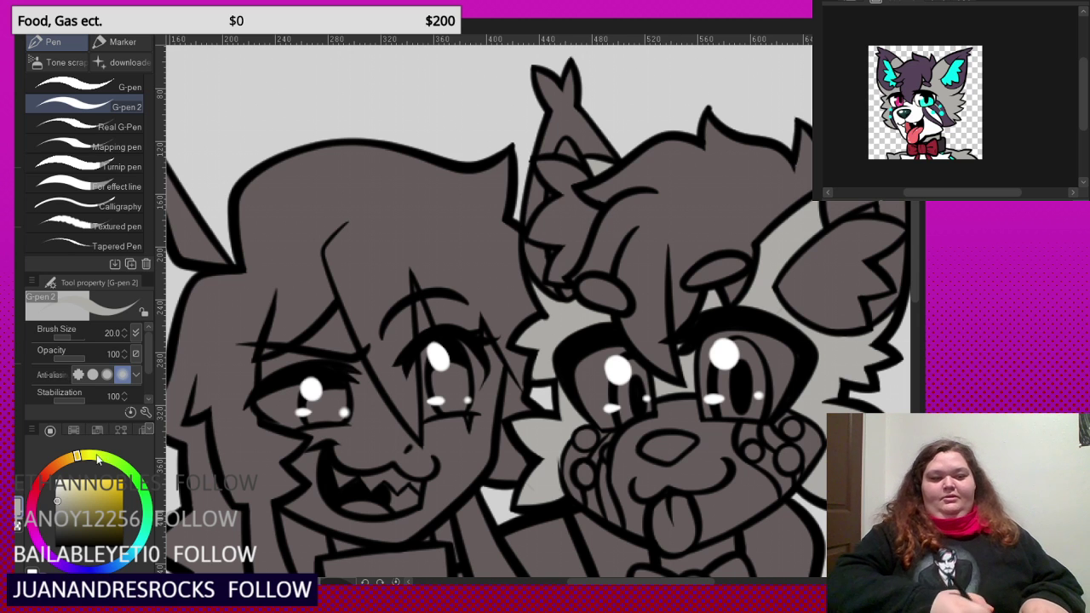
- Switch to white and fill the furry character's muzzle around the nose and the bridge between the eyes
click(32, 573)
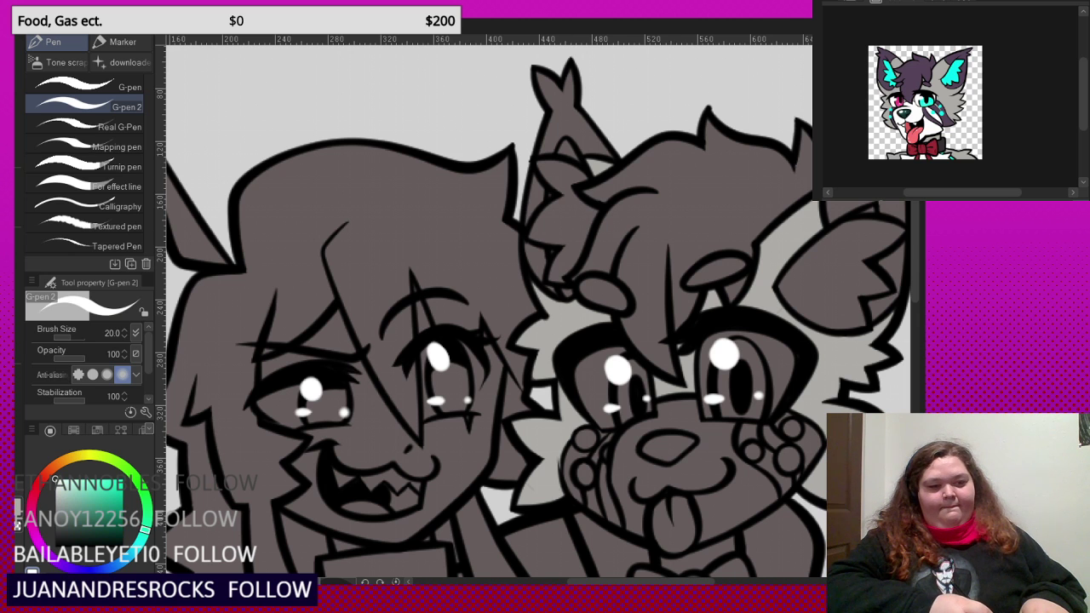
key(g)
scroll(644, 409, down, 2)
scroll(634, 460, up, 4)
click(619, 430)
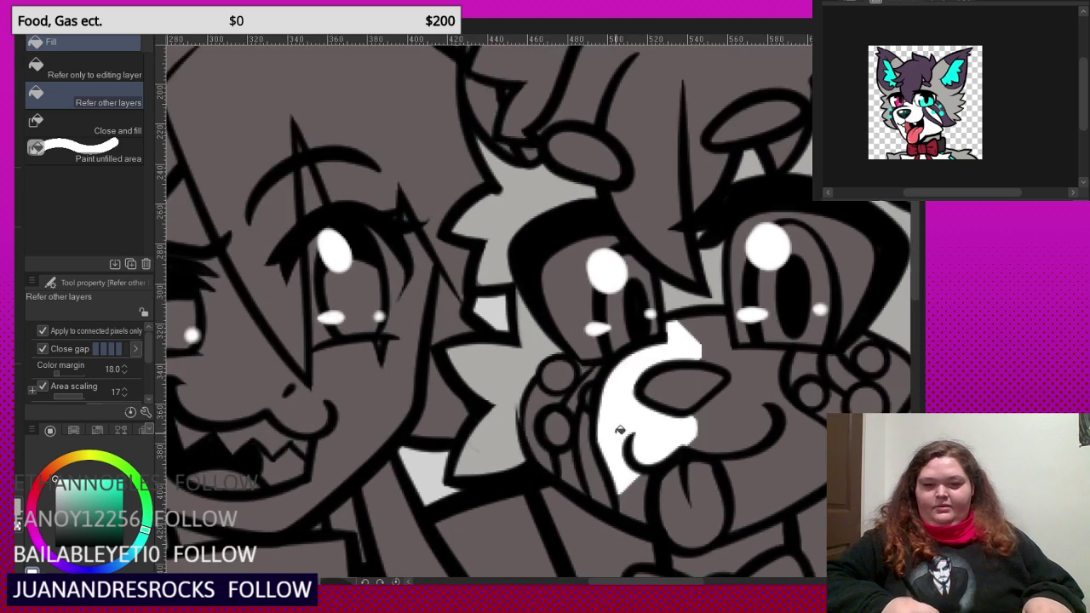
click(730, 391)
click(710, 334)
scroll(710, 341, down, 2)
scroll(710, 351, up, 2)
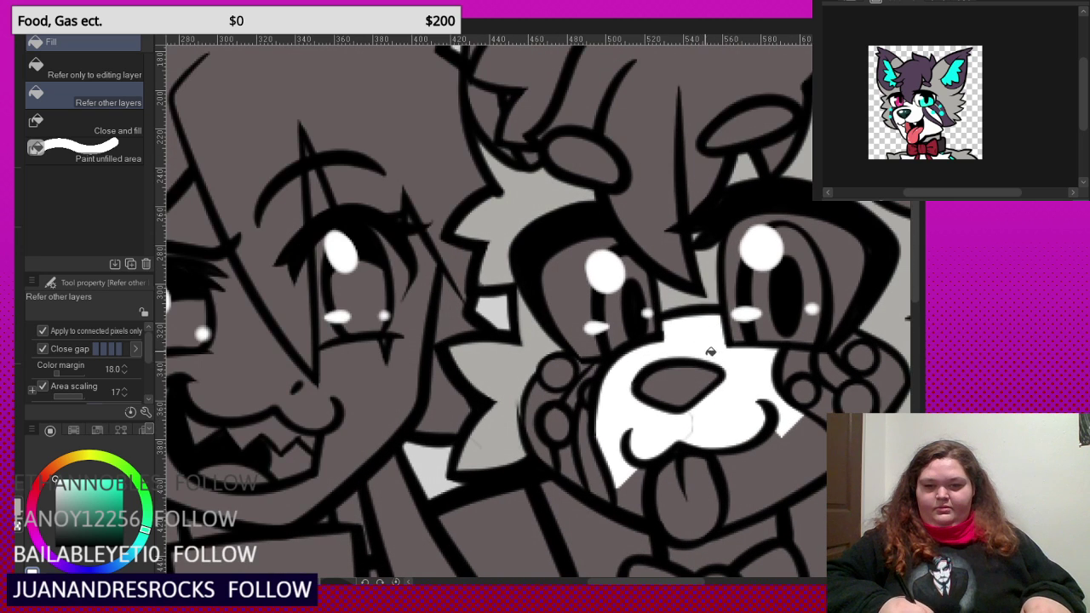
- Fill the remaining muzzle and chin areas on both sides of the furry character's tongue with white
click(787, 438)
scroll(750, 441, down, 2)
scroll(702, 447, up, 3)
click(758, 431)
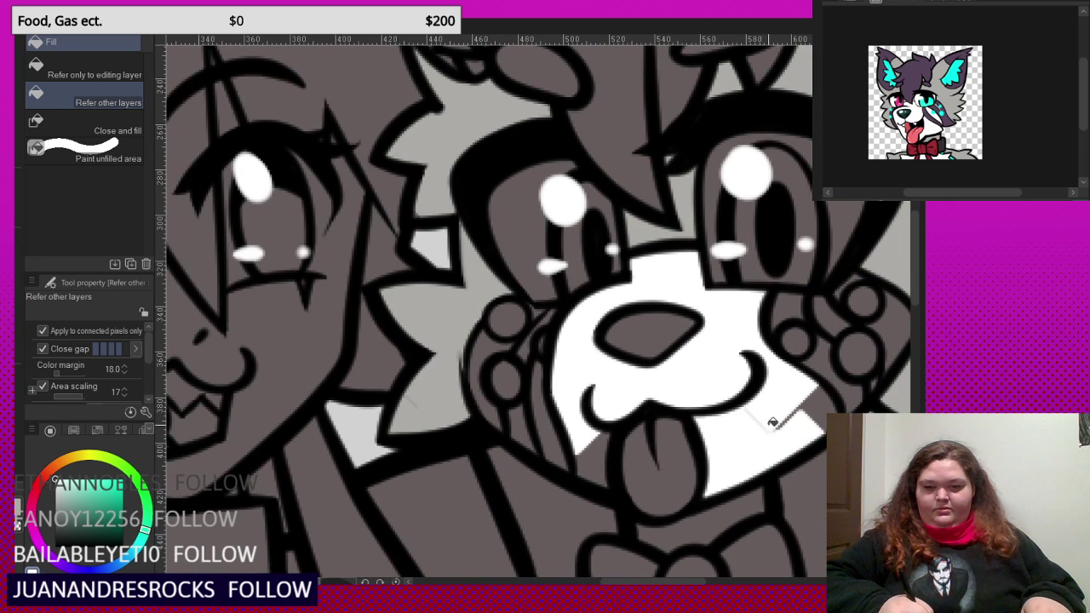
click(775, 422)
click(610, 461)
key(ctrl+z)
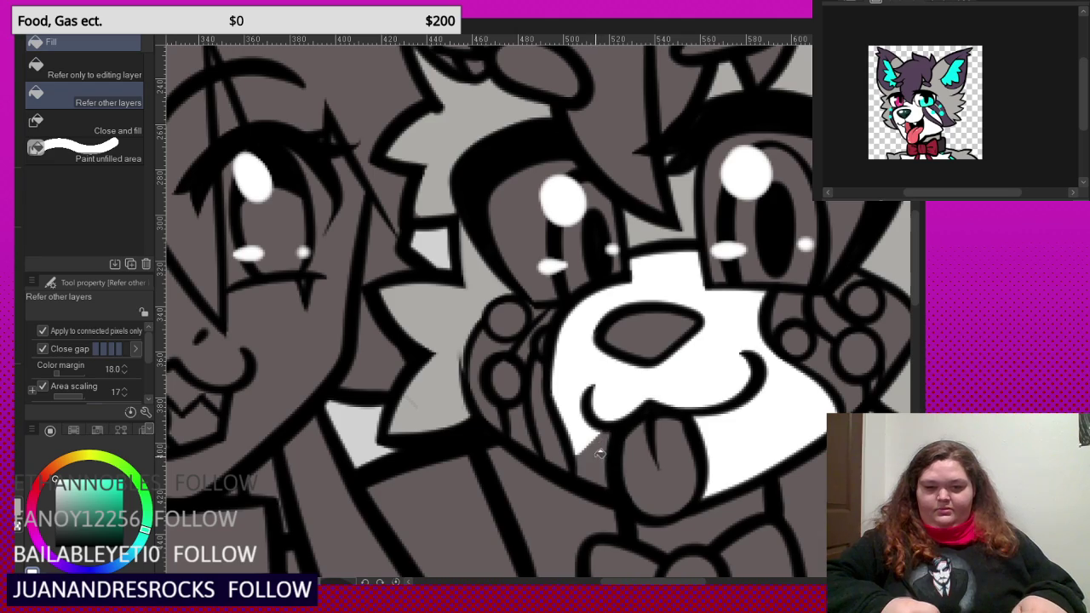
click(598, 449)
click(597, 439)
- Fill the narrow stripe between the cheek circles under the furry character's larger eye with white
scroll(631, 365, down, 2)
scroll(724, 345, up, 1)
scroll(712, 335, up, 1)
click(705, 331)
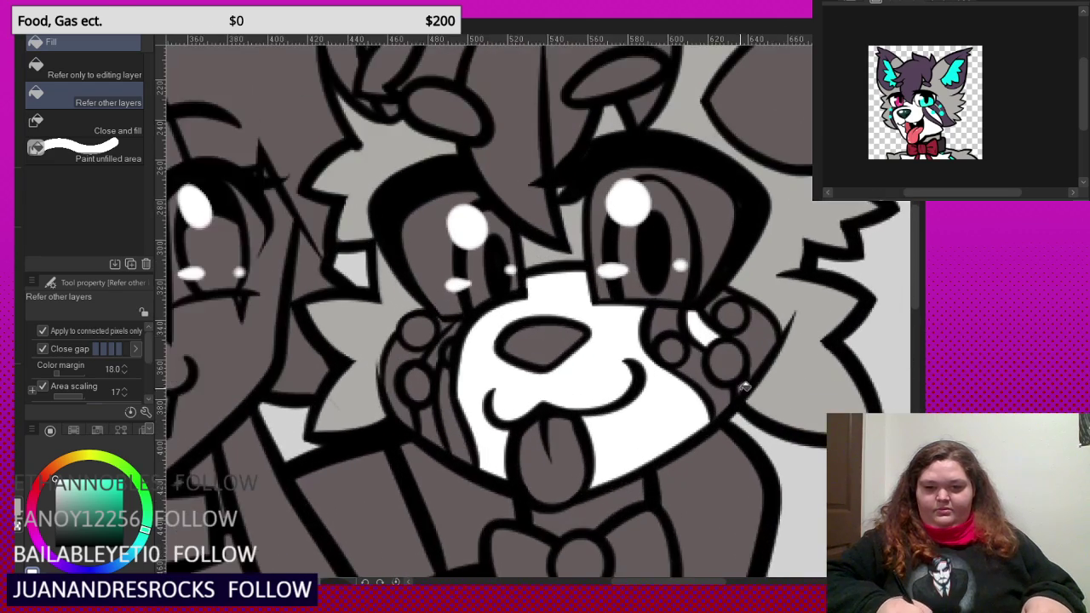
scroll(746, 385, up, 1)
scroll(713, 328, down, 2)
scroll(571, 262, up, 1)
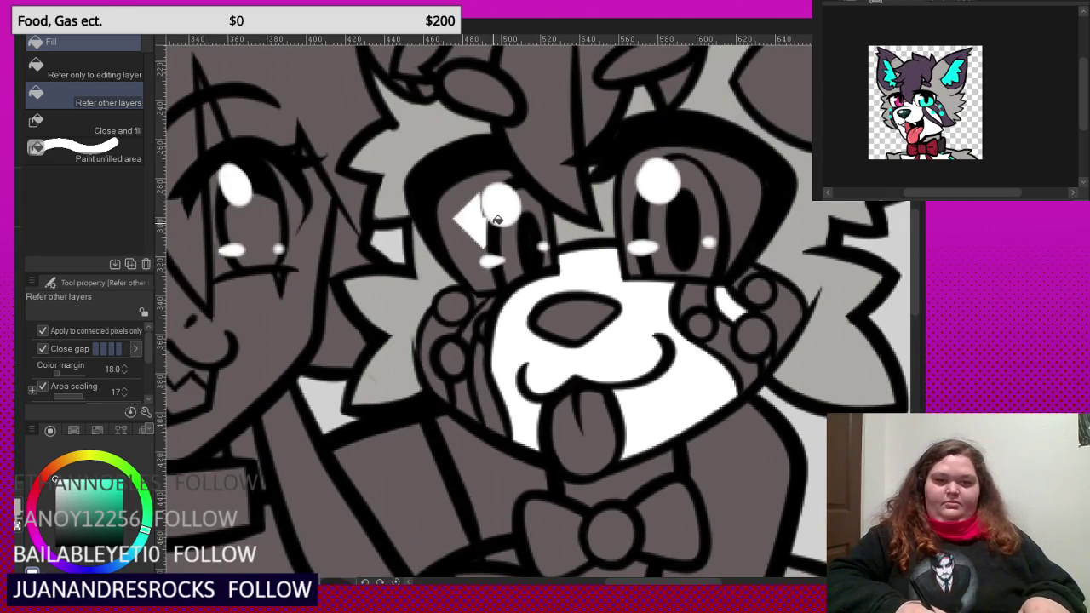
- Paint the sclera of the furry character's eye nearest the other character white with the G-pen 2
click(14, 197)
scroll(504, 195, up, 3)
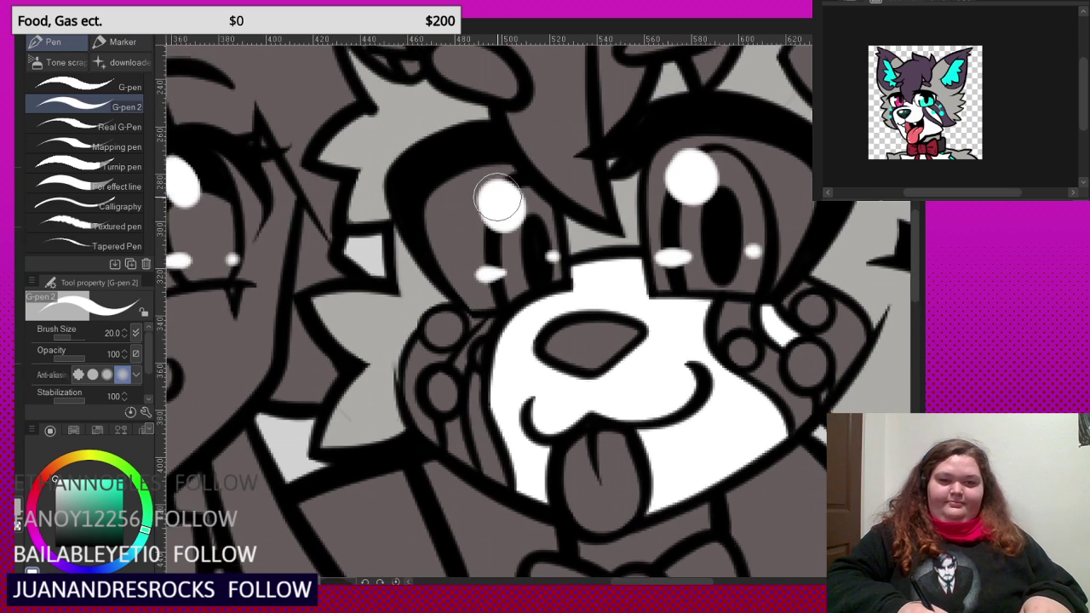
mouse_move(516, 172)
mouse_down()
mouse_move(481, 173)
mouse_move(437, 308)
mouse_move(463, 368)
mouse_up()
mouse_move(469, 240)
mouse_down()
mouse_move(479, 355)
mouse_move(440, 345)
mouse_move(404, 257)
mouse_move(411, 158)
mouse_move(482, 146)
mouse_move(425, 203)
mouse_move(458, 157)
mouse_up()
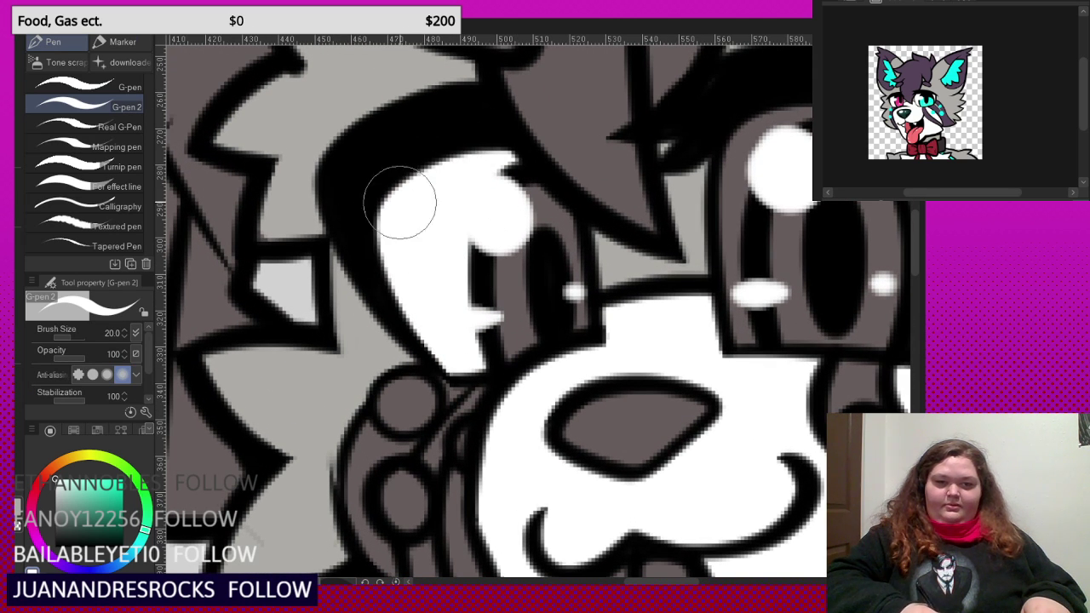
- Paint the narrow gaps between the cheek markings white beneath the furry character's eye nearest the other character
scroll(426, 357, down, 2)
scroll(415, 404, up, 3)
mouse_move(415, 404)
mouse_down()
mouse_move(409, 393)
mouse_move(458, 292)
mouse_up()
scroll(455, 298, down, 2)
scroll(426, 452, up, 3)
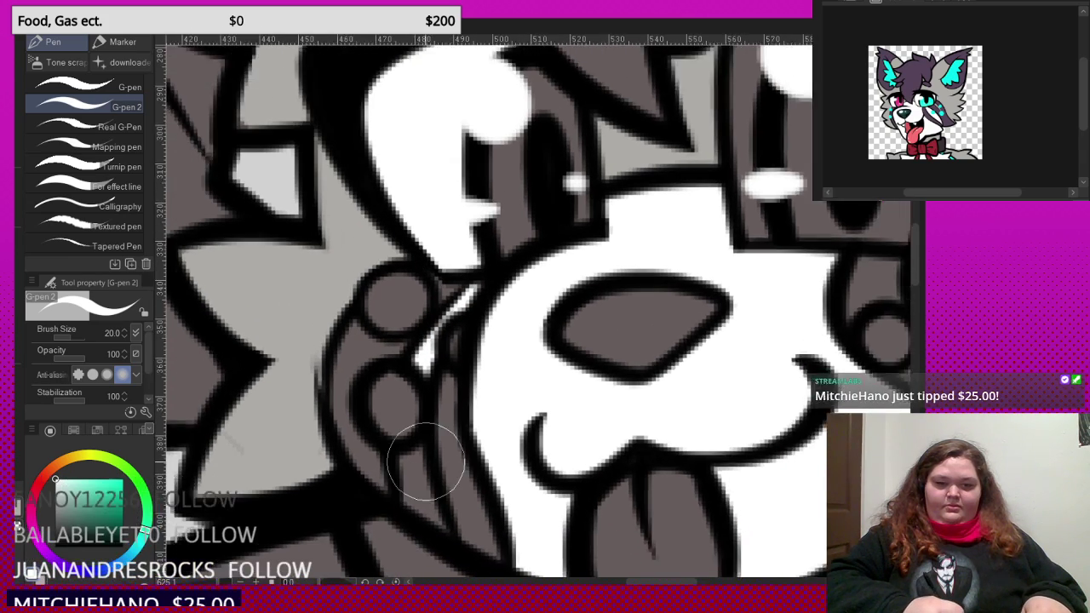
drag(414, 458, 416, 504)
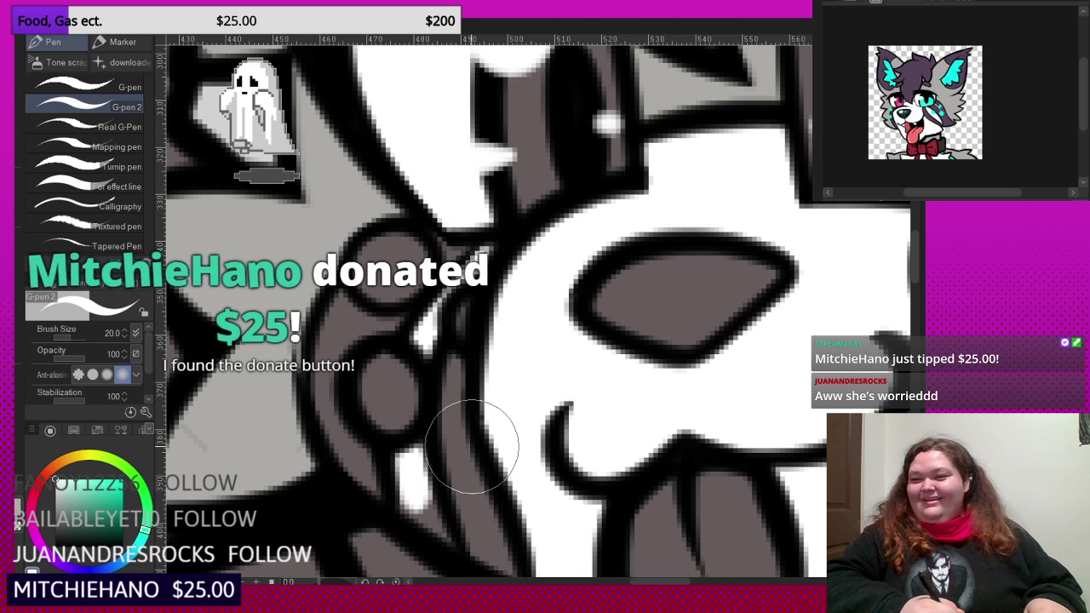
drag(416, 453, 423, 516)
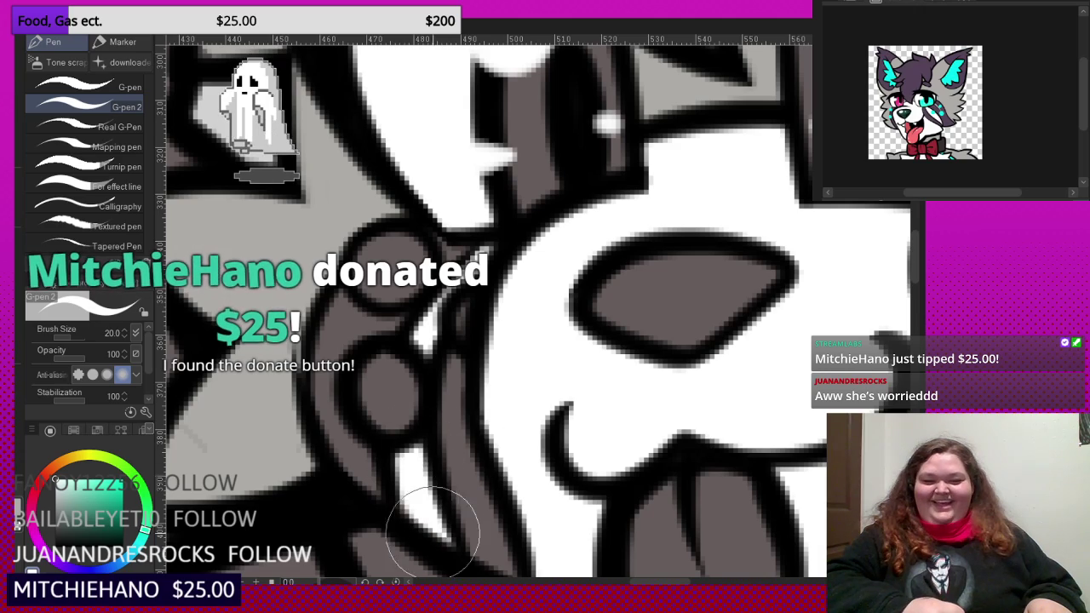
scroll(410, 441, down, 5)
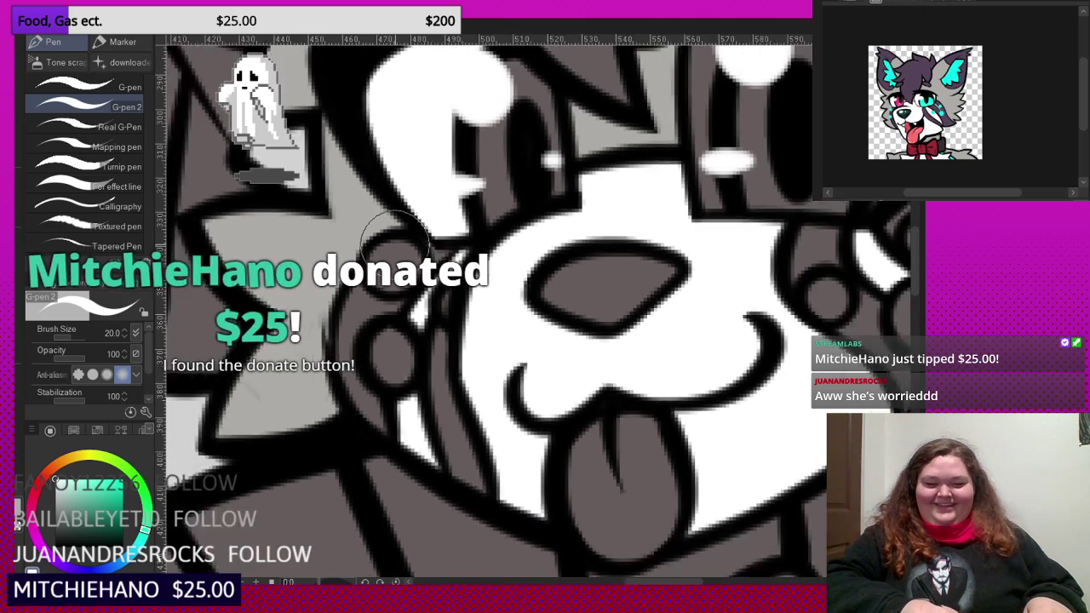
- Paint the sclera around the iris of the furry character's larger eye white with the G-pen 2
scroll(719, 337, up, 5)
scroll(719, 337, down, 5)
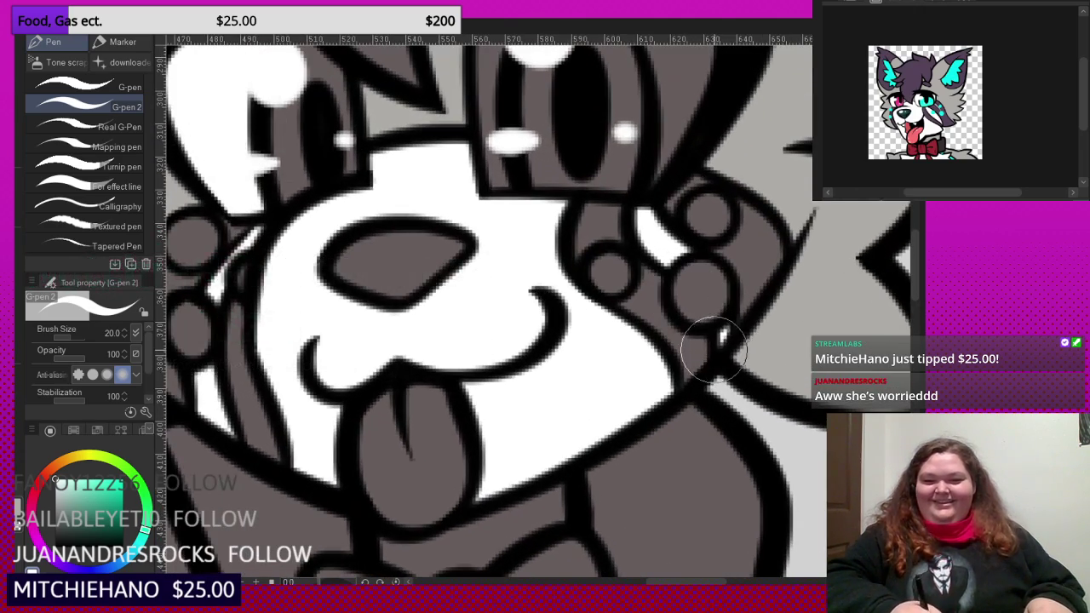
scroll(601, 238, up, 2)
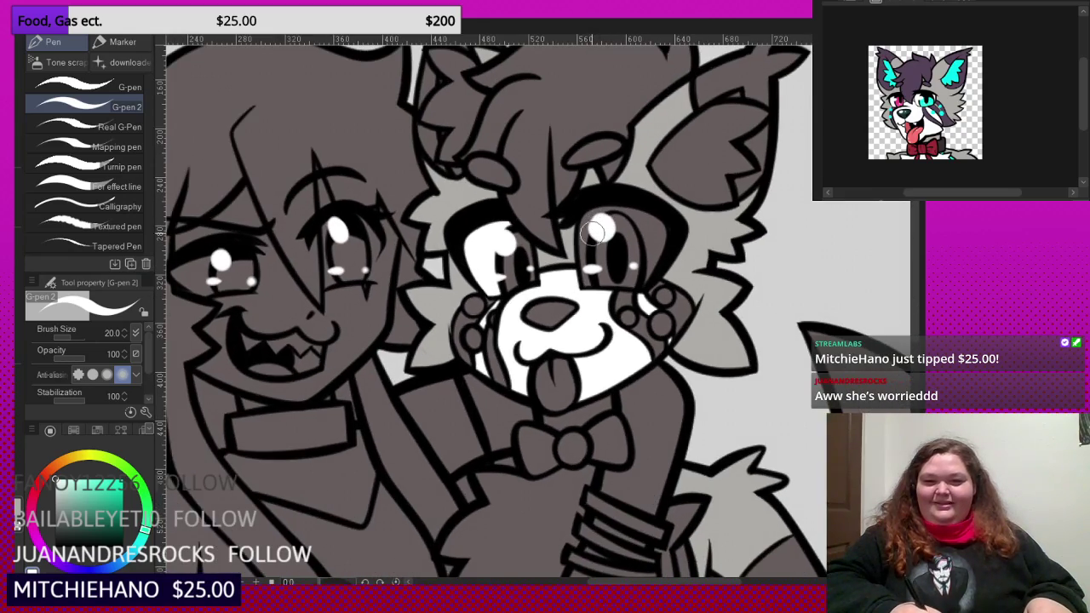
scroll(591, 236, down, 3)
scroll(587, 229, up, 2)
scroll(545, 164, down, 2)
scroll(528, 164, up, 1)
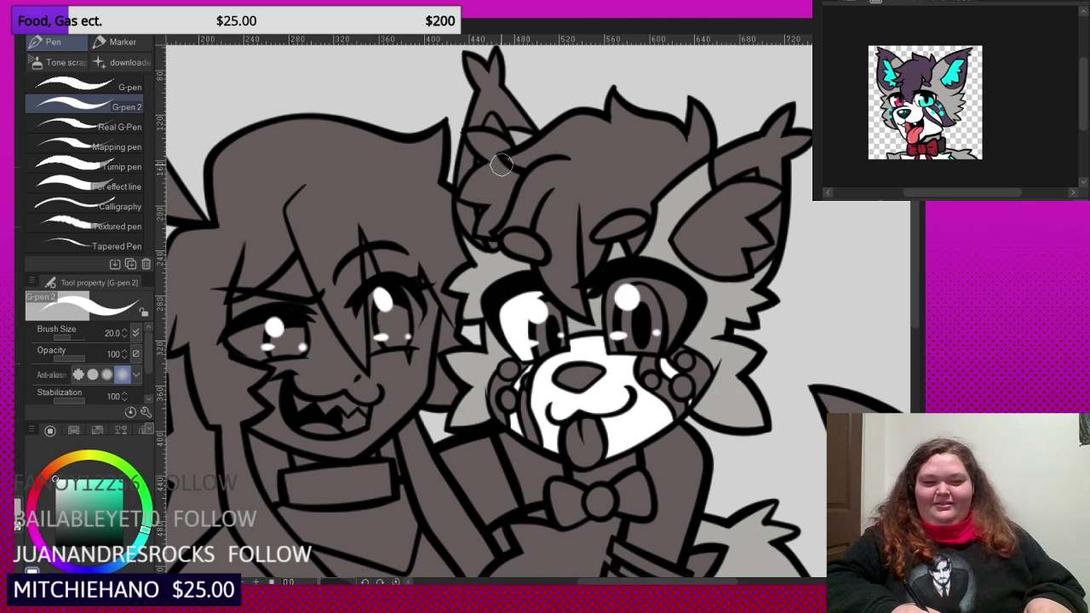
scroll(507, 160, up, 2)
scroll(635, 286, up, 3)
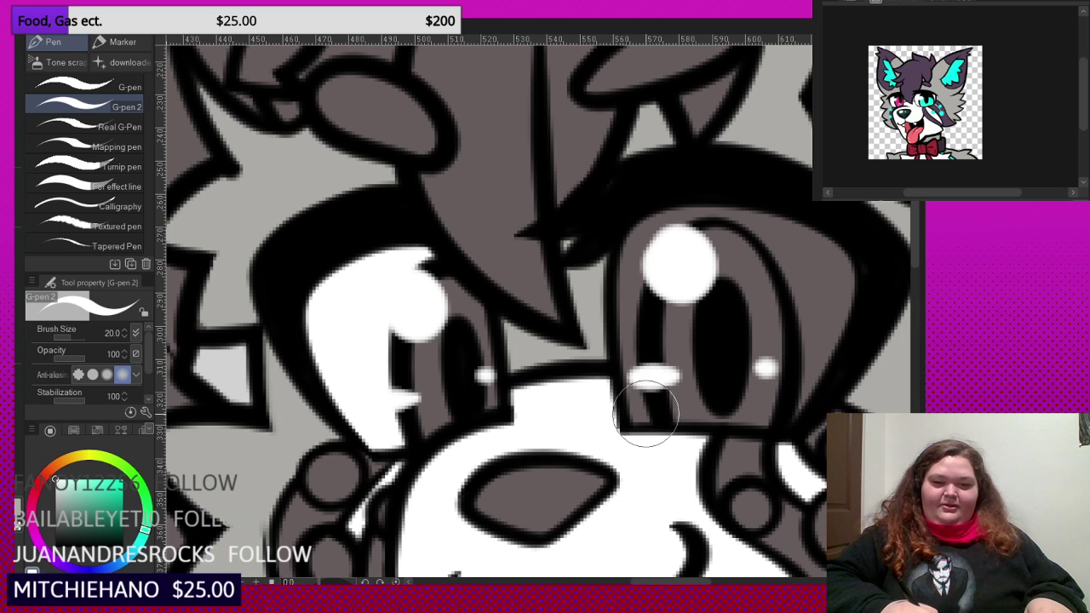
mouse_move(644, 430)
mouse_down()
mouse_move(632, 355)
mouse_move(646, 244)
mouse_move(669, 199)
mouse_move(633, 239)
mouse_move(637, 413)
mouse_up()
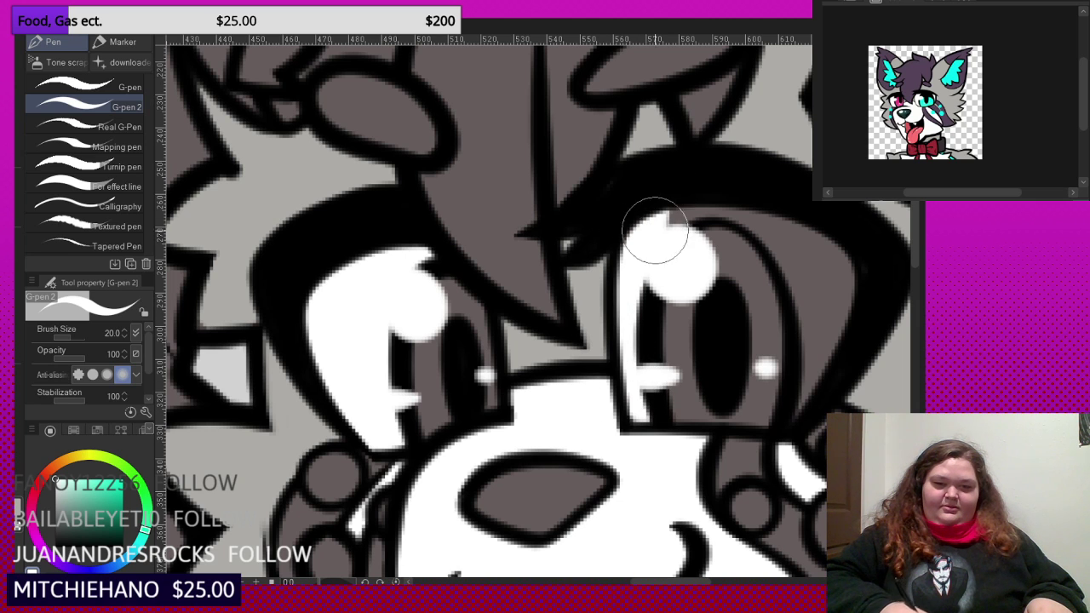
mouse_move(656, 236)
mouse_down()
mouse_move(784, 234)
mouse_move(772, 226)
mouse_move(807, 349)
mouse_move(790, 414)
mouse_move(835, 290)
mouse_move(751, 202)
mouse_move(828, 241)
mouse_move(838, 334)
mouse_move(819, 343)
mouse_move(785, 419)
mouse_up()
scroll(657, 237, down, 8)
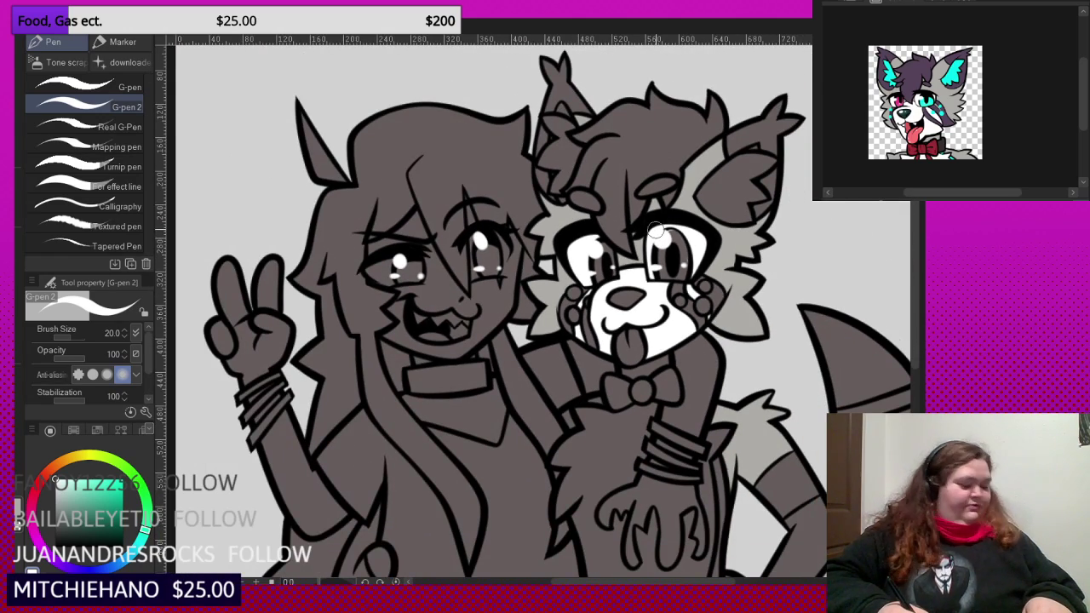
- Fill the furry character's chest fluff and belly with white, including the areas beside the bracelets of the draped hand
scroll(655, 230, down, 3)
scroll(600, 354, up, 1)
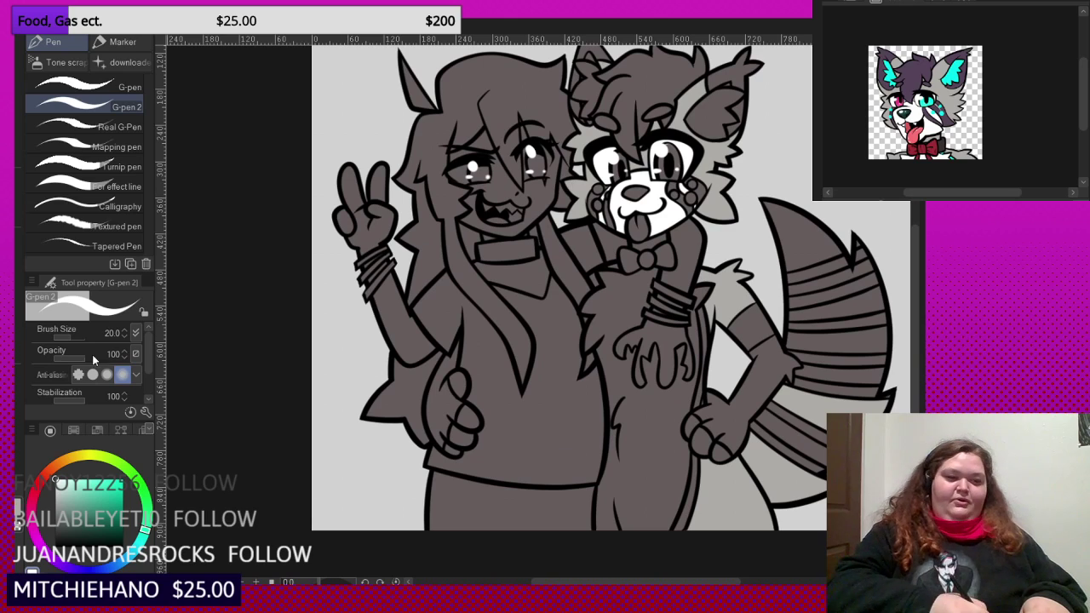
key(g)
scroll(596, 340, up, 1)
click(644, 469)
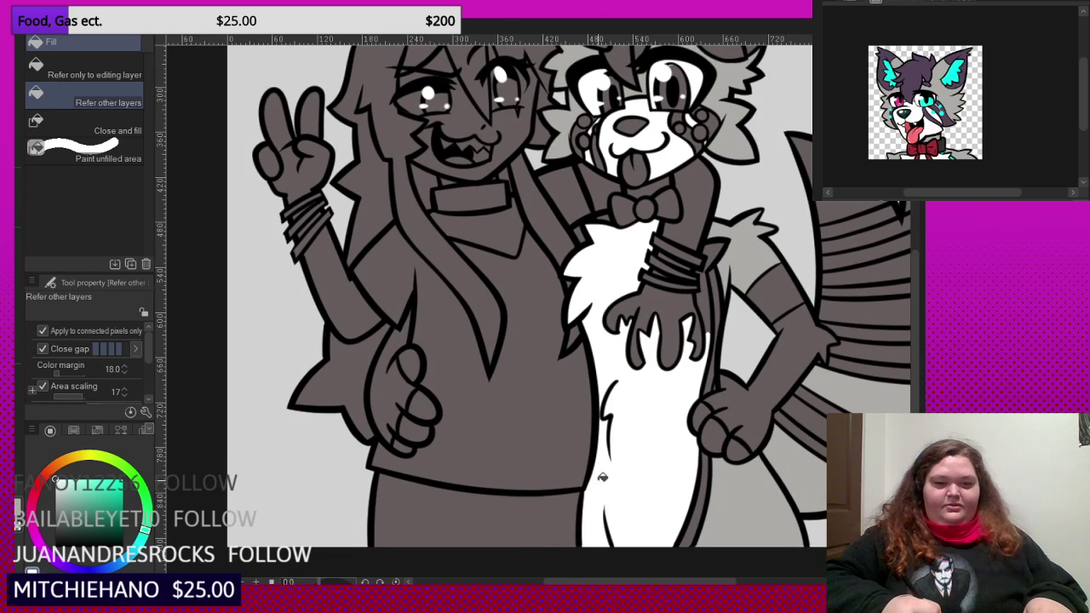
scroll(625, 264, up, 1)
scroll(637, 272, up, 1)
scroll(601, 294, down, 2)
scroll(693, 316, up, 3)
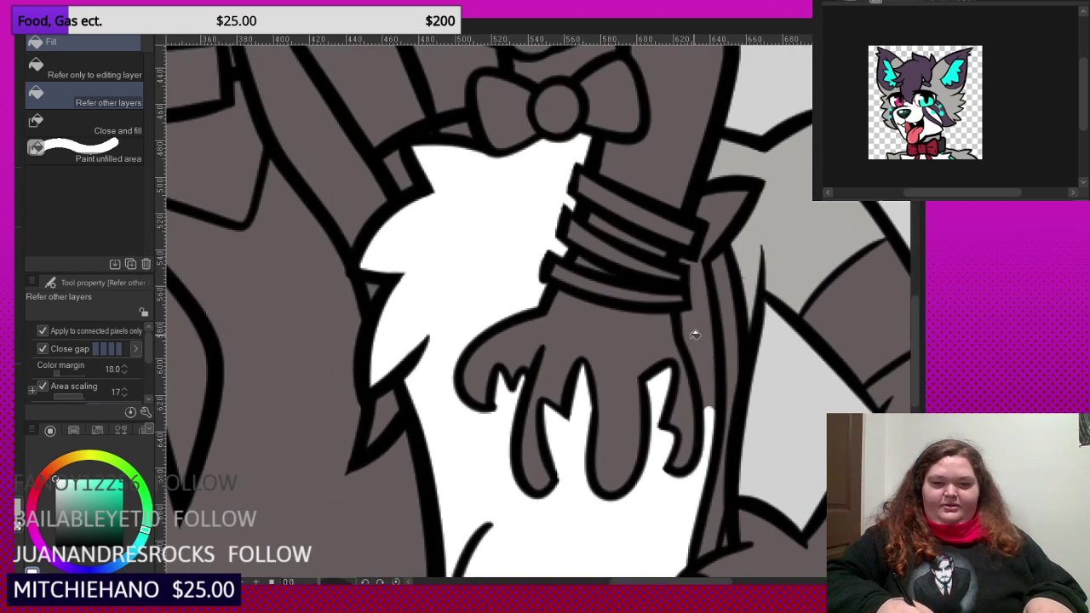
click(724, 219)
scroll(696, 254, up, 2)
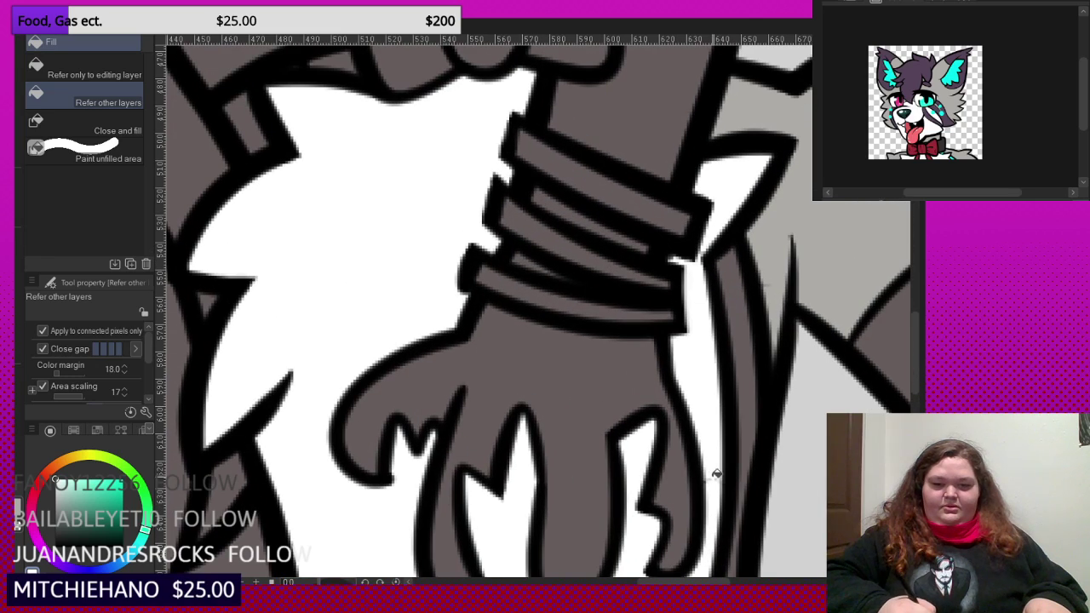
scroll(664, 234, down, 3)
scroll(622, 237, down, 1)
scroll(826, 315, up, 1)
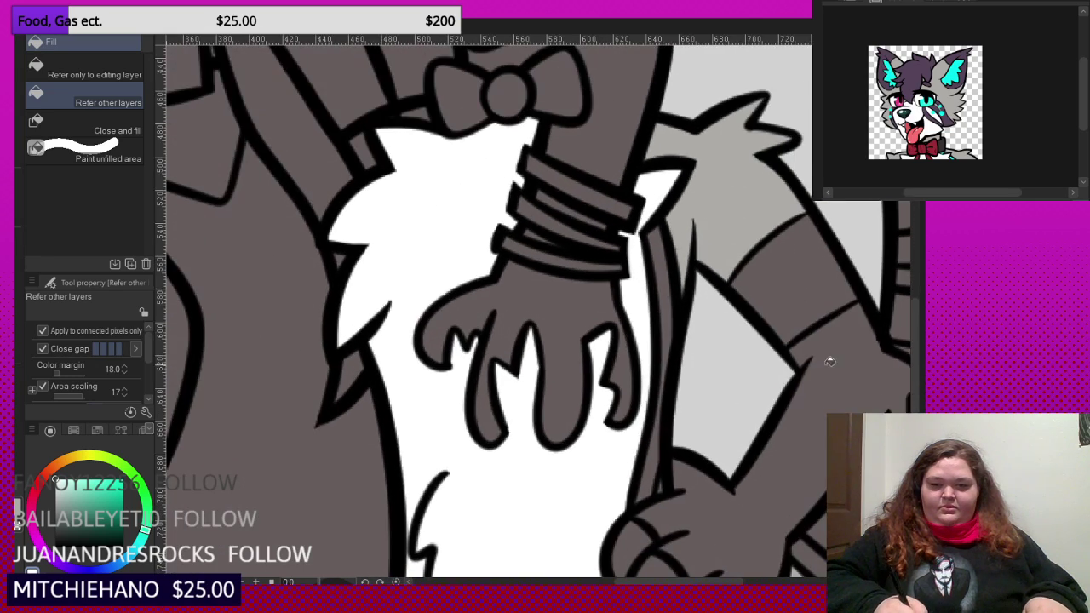
- Fill the furry character's forearm and hand on the hip, and the hand around the other character's waist, with white
click(830, 360)
scroll(792, 298, down, 1)
scroll(718, 243, down, 2)
scroll(758, 298, up, 1)
scroll(743, 303, down, 3)
scroll(432, 343, up, 2)
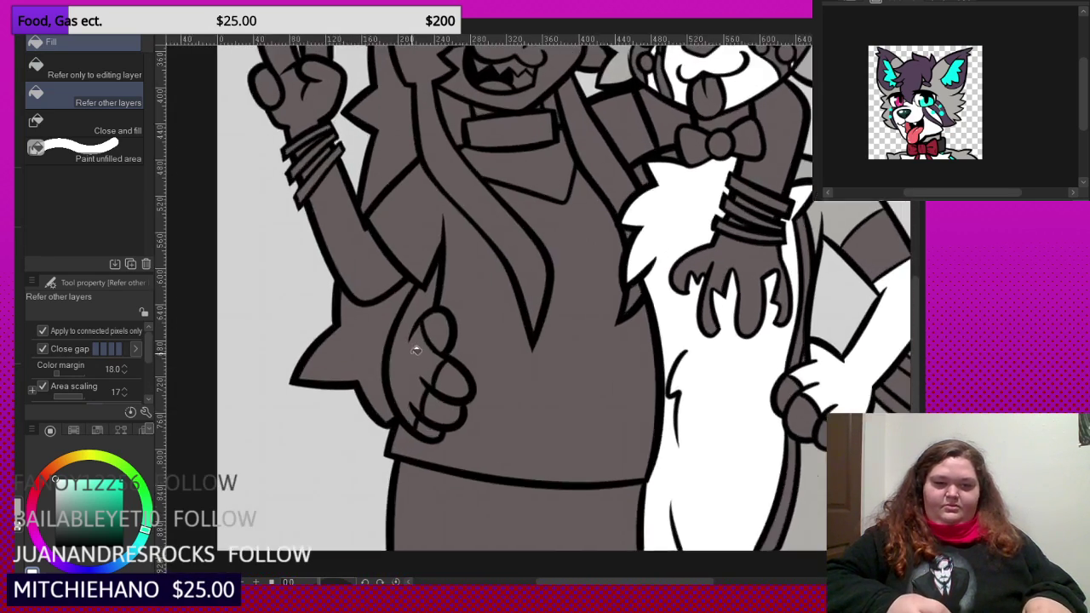
click(417, 347)
scroll(438, 302, up, 1)
click(429, 290)
scroll(417, 309, up, 3)
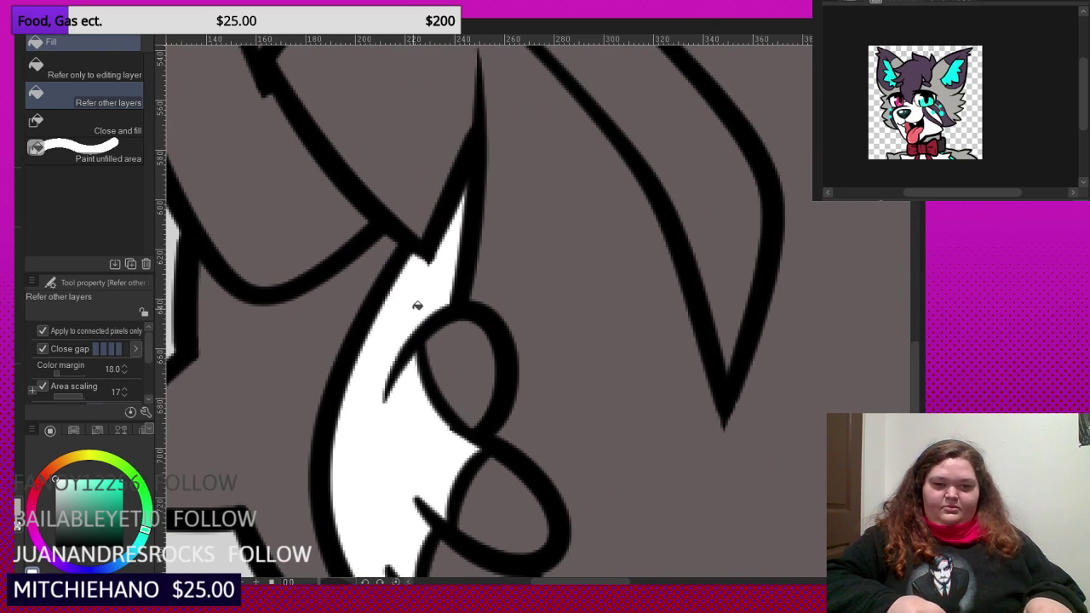
scroll(465, 250, down, 3)
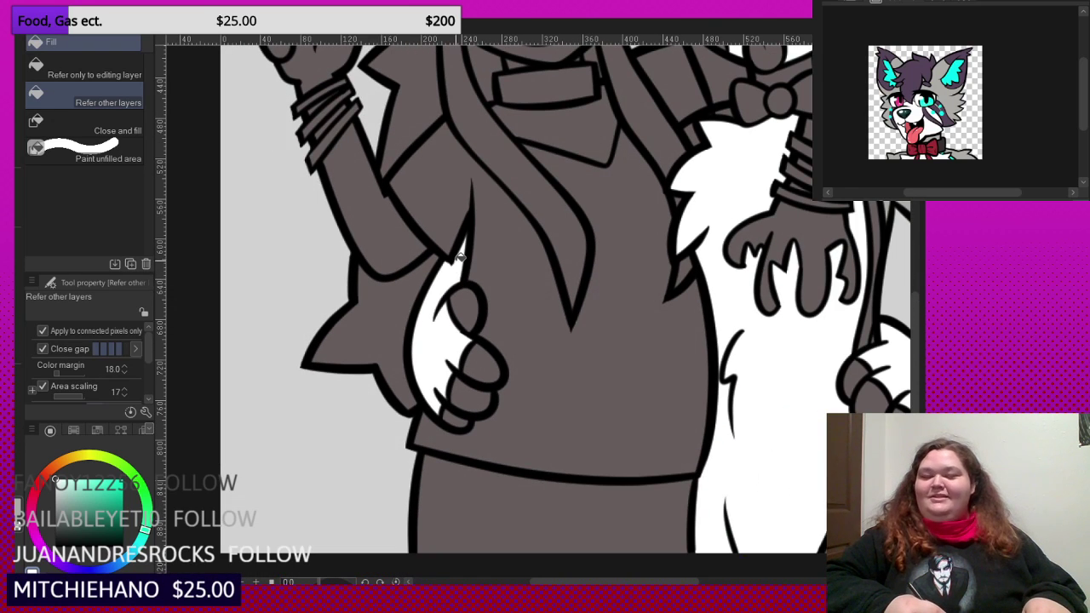
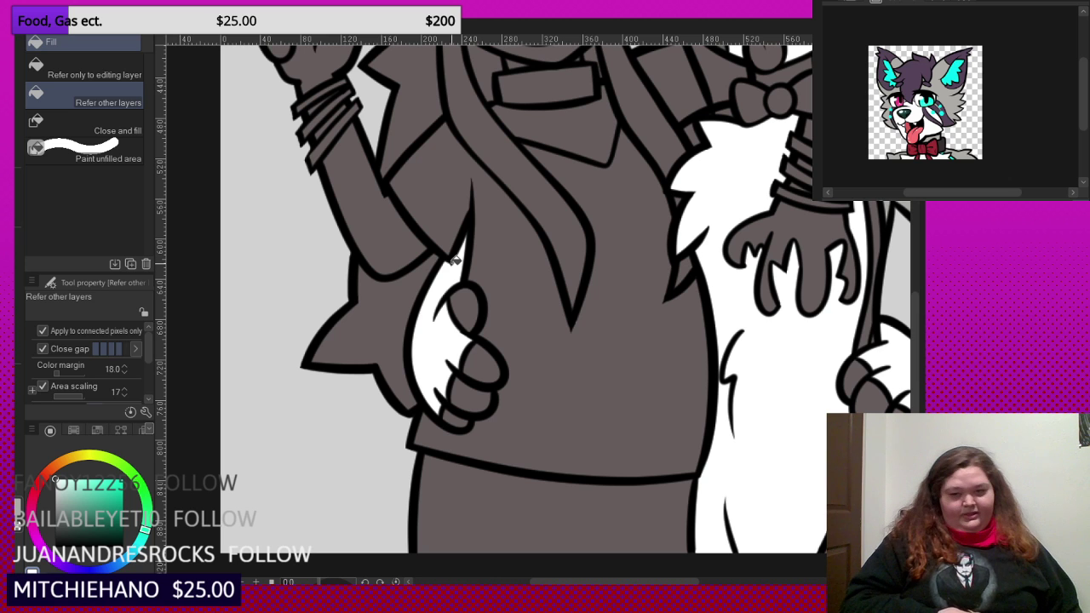
- Fill the narrow band below the tail tip and the wide band in the tail's middle with white
scroll(455, 260, down, 5)
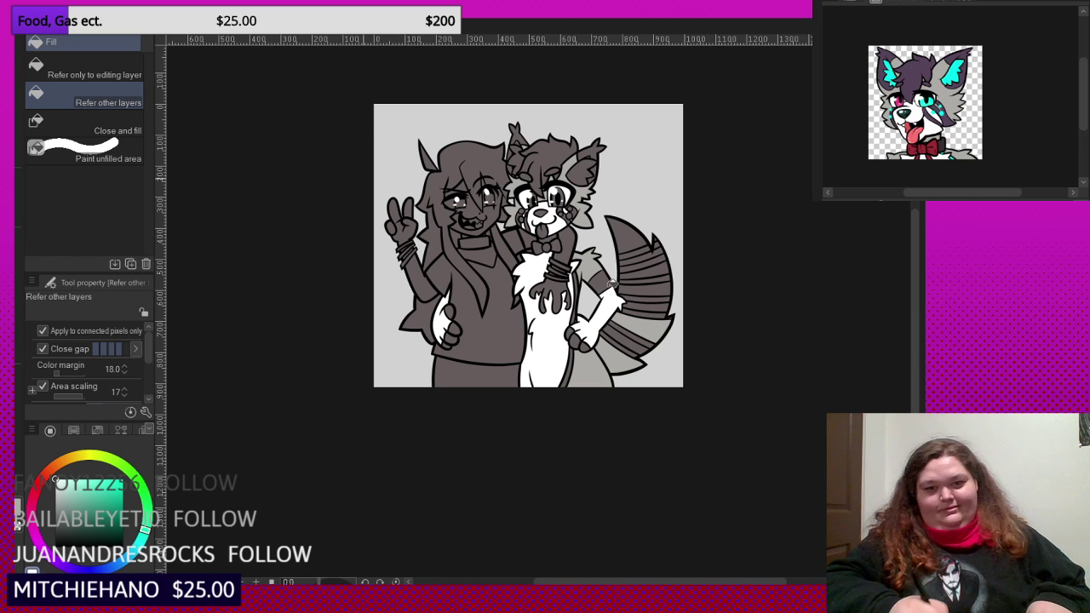
scroll(612, 286, up, 2)
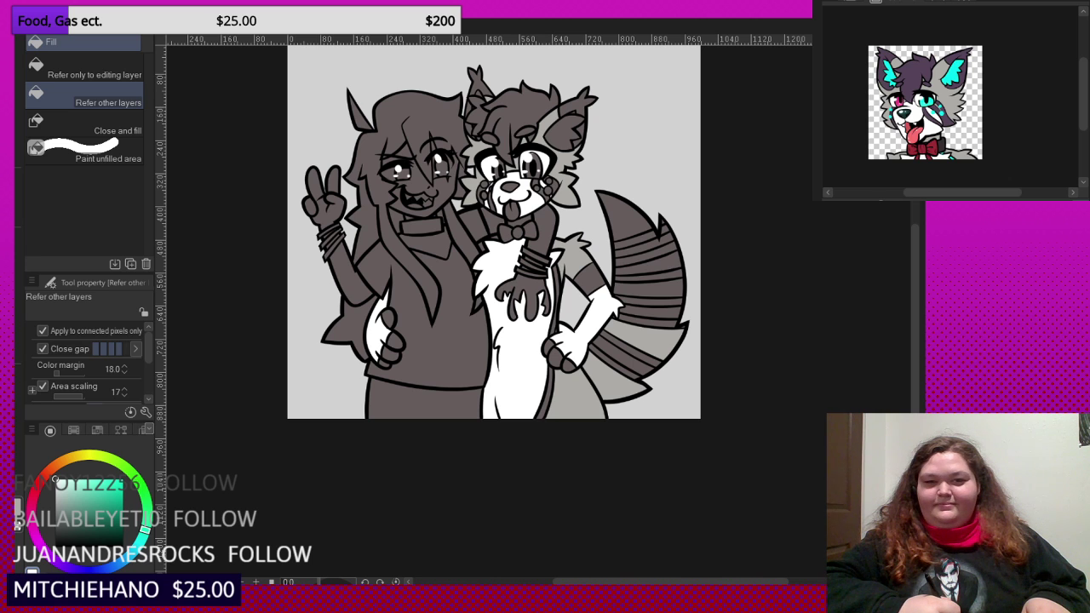
scroll(640, 298, up, 4)
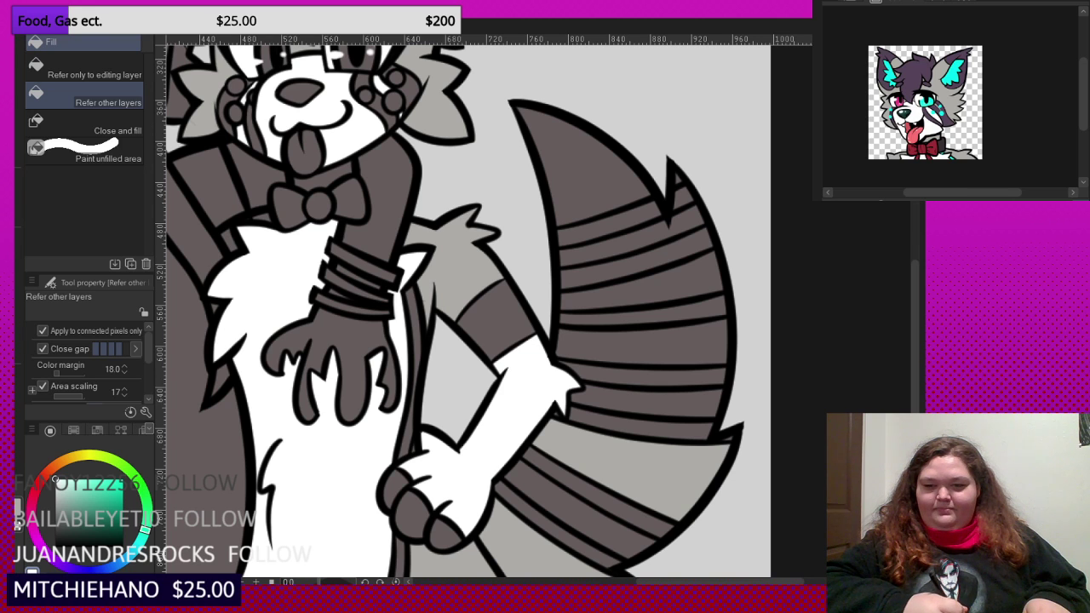
scroll(579, 176, up, 1)
scroll(576, 200, up, 1)
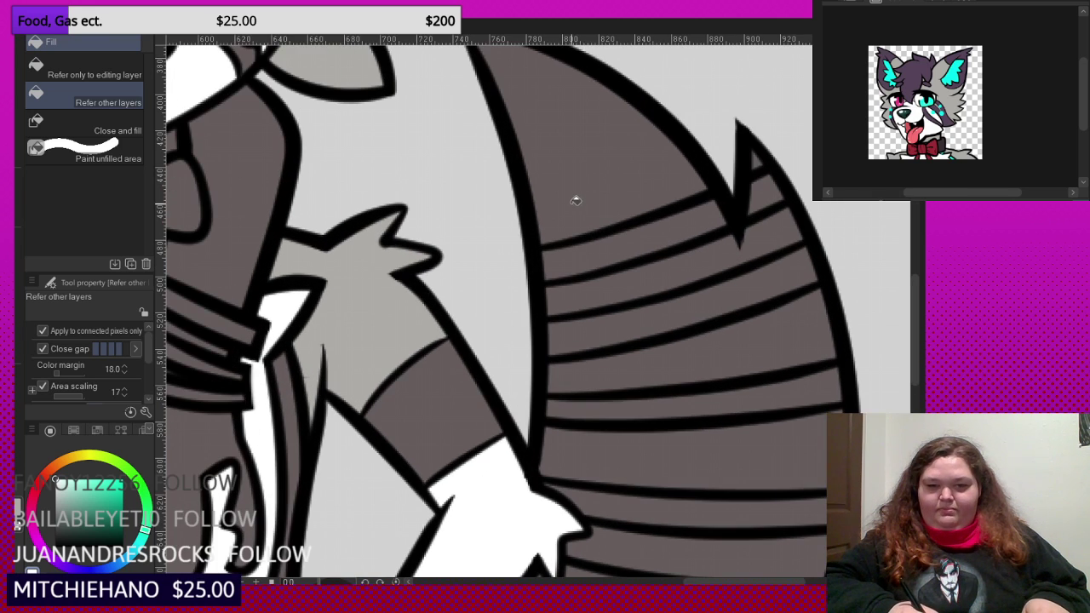
click(611, 286)
click(771, 229)
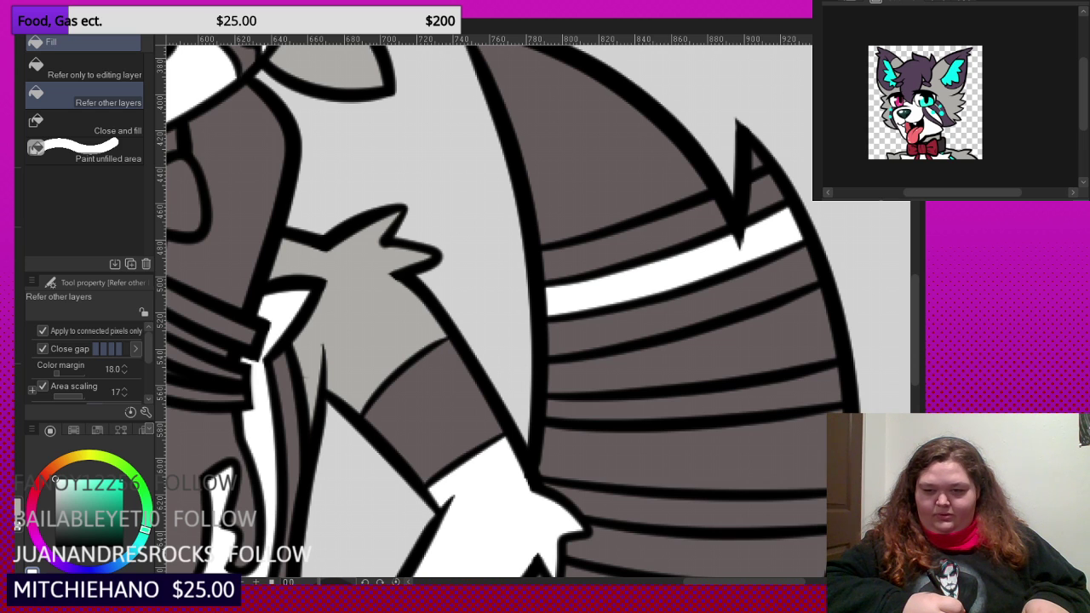
scroll(594, 280, down, 4)
scroll(595, 307, up, 2)
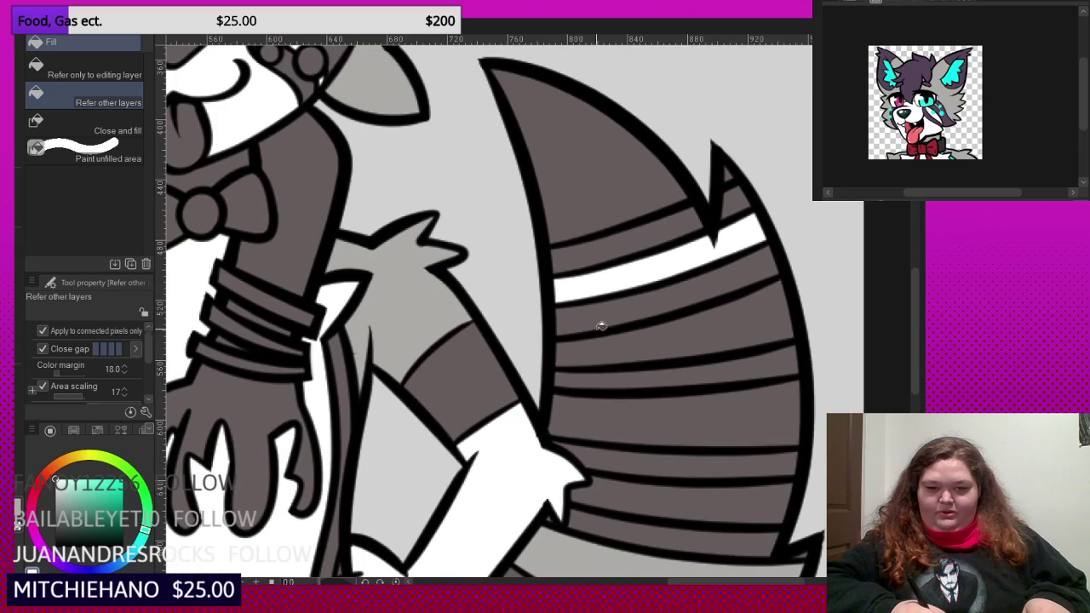
click(622, 417)
scroll(606, 289, down, 3)
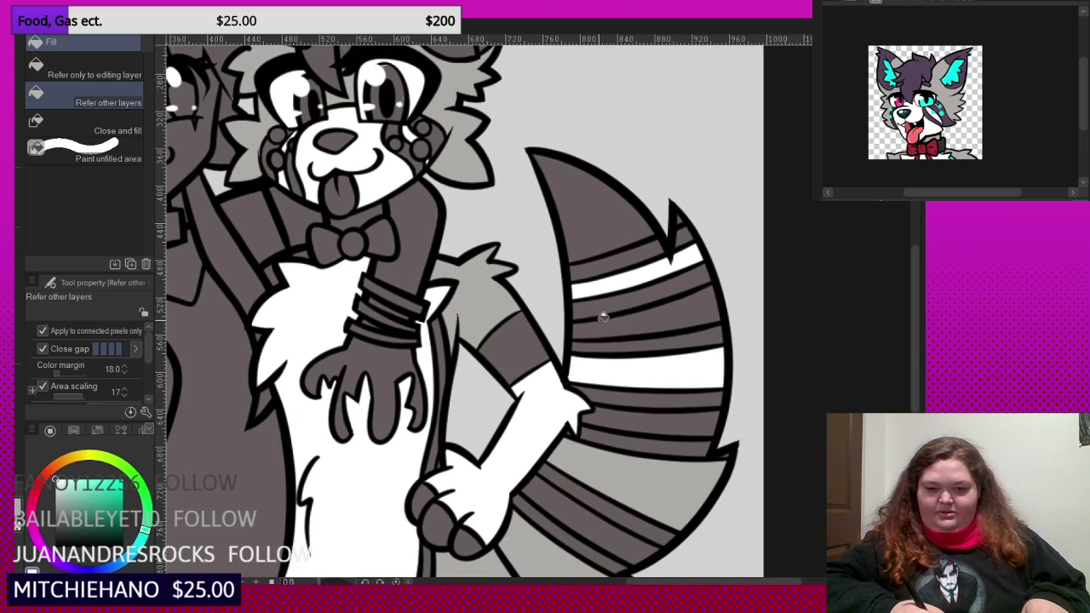
scroll(598, 302, down, 3)
scroll(599, 302, up, 3)
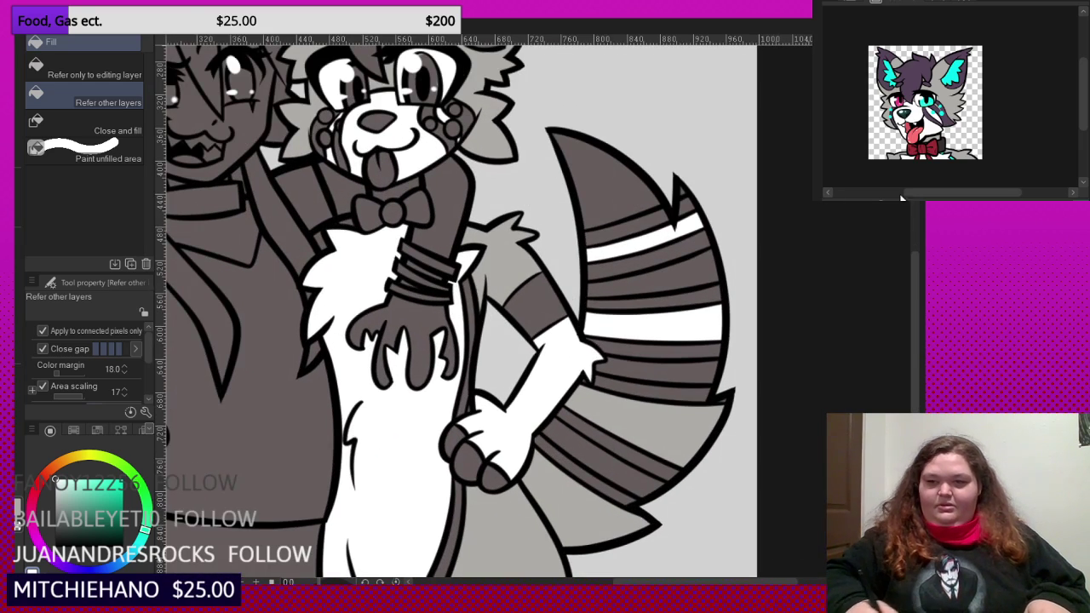
- Sample the cyan from the reference picture's ear and fill the thin stripes along the furry character's tail with it
click(954, 68)
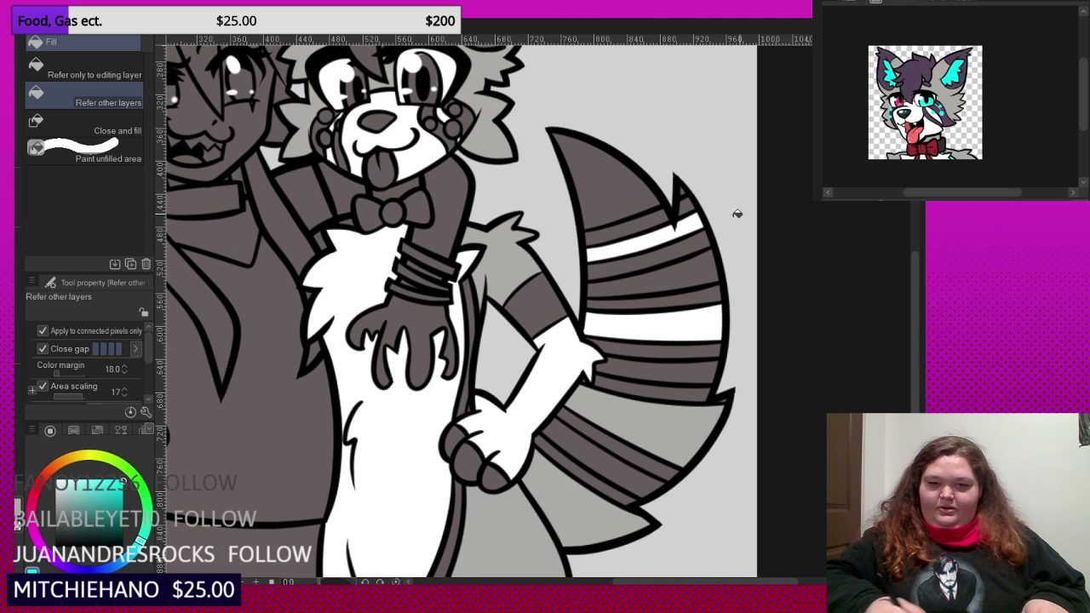
click(656, 222)
click(692, 204)
click(683, 252)
click(686, 291)
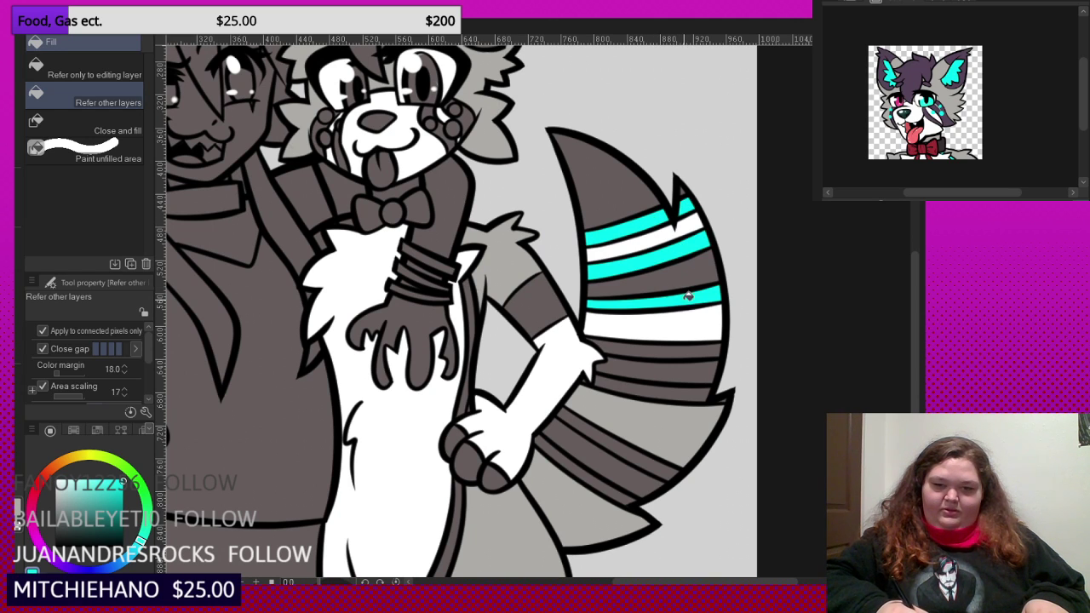
click(679, 350)
click(670, 388)
click(621, 448)
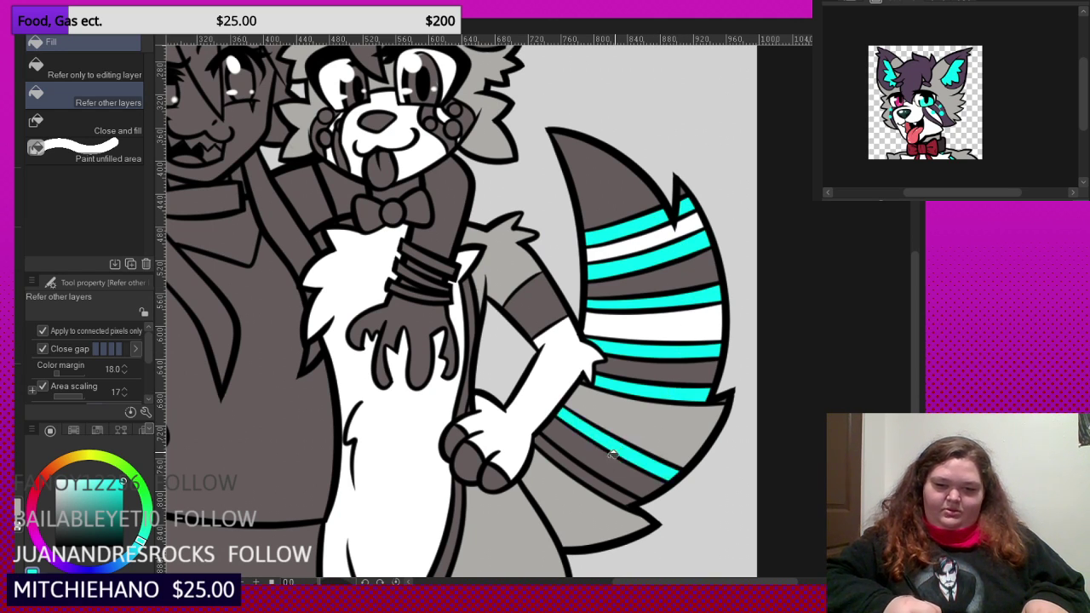
click(593, 477)
scroll(654, 332, down, 2)
scroll(654, 330, up, 1)
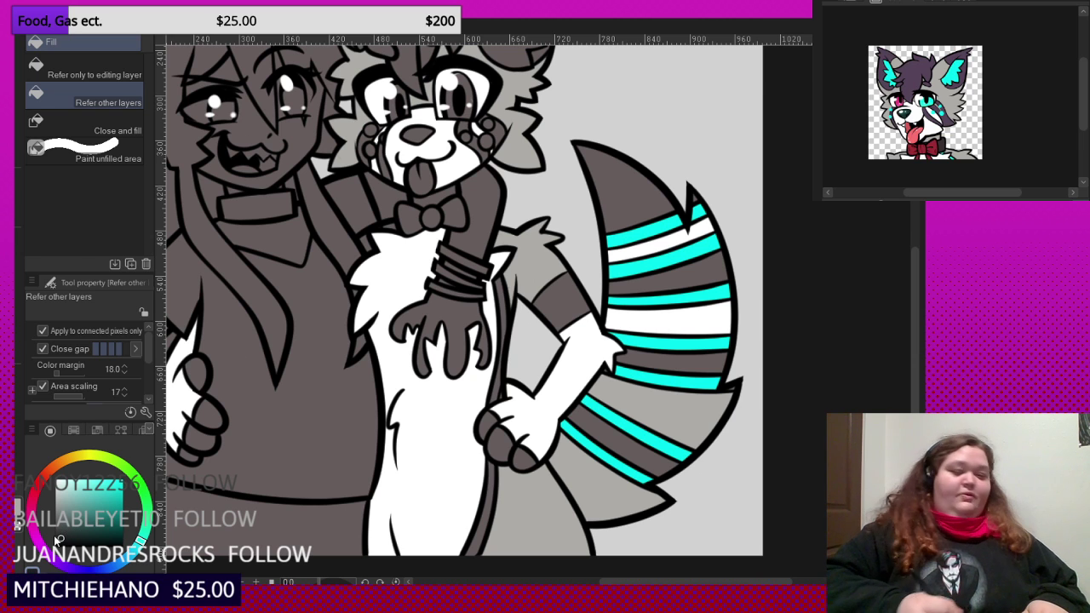
- Fill the tail tip and the remaining bands between the cyan stripes with near-black
scroll(681, 187, up, 5)
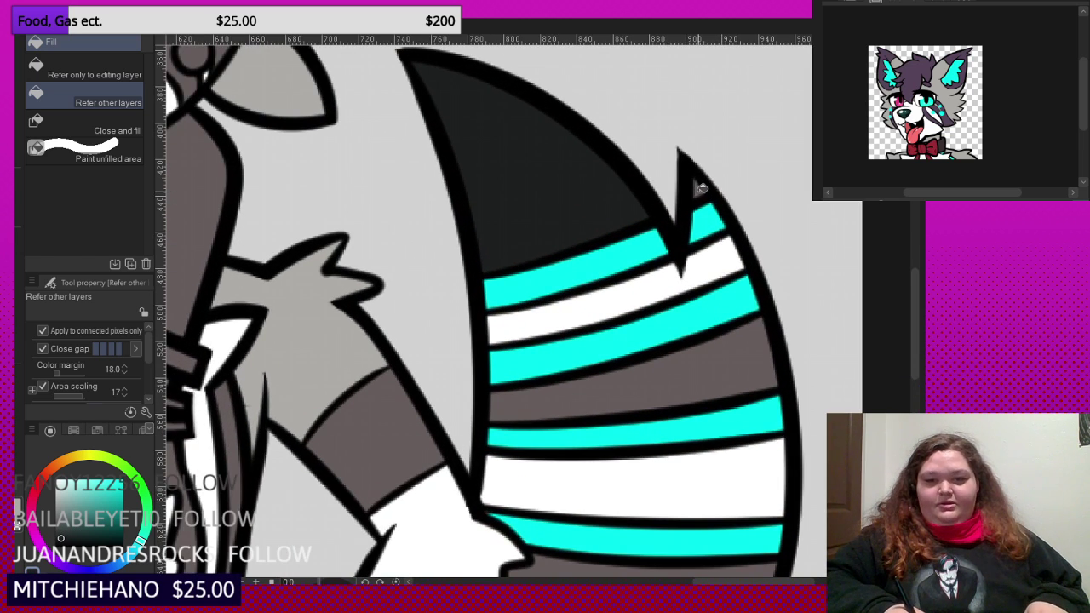
click(713, 391)
scroll(703, 375, down, 4)
click(634, 447)
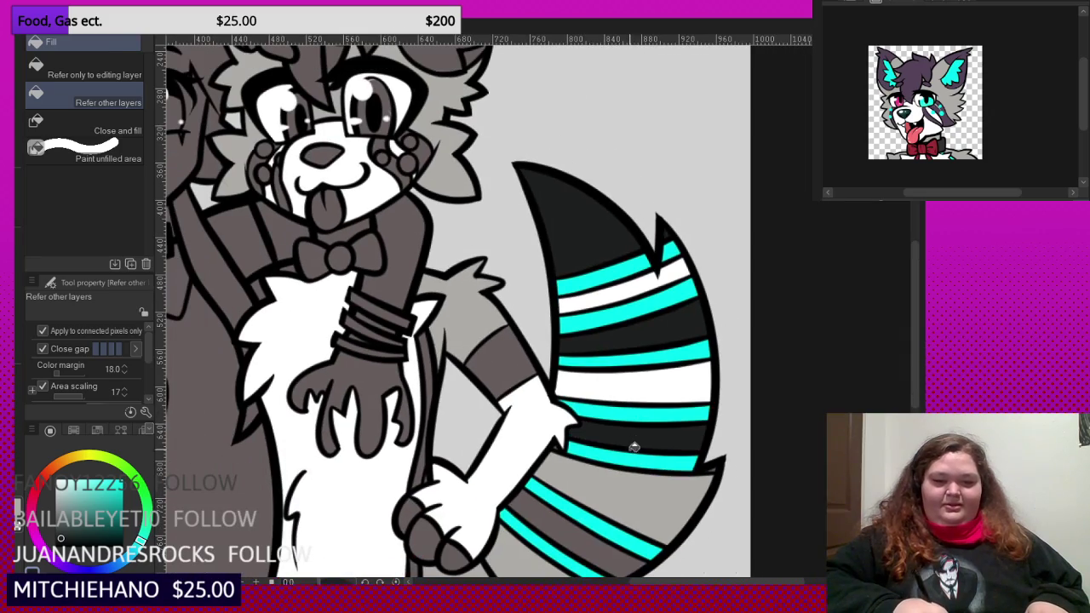
click(579, 530)
scroll(587, 399, down, 5)
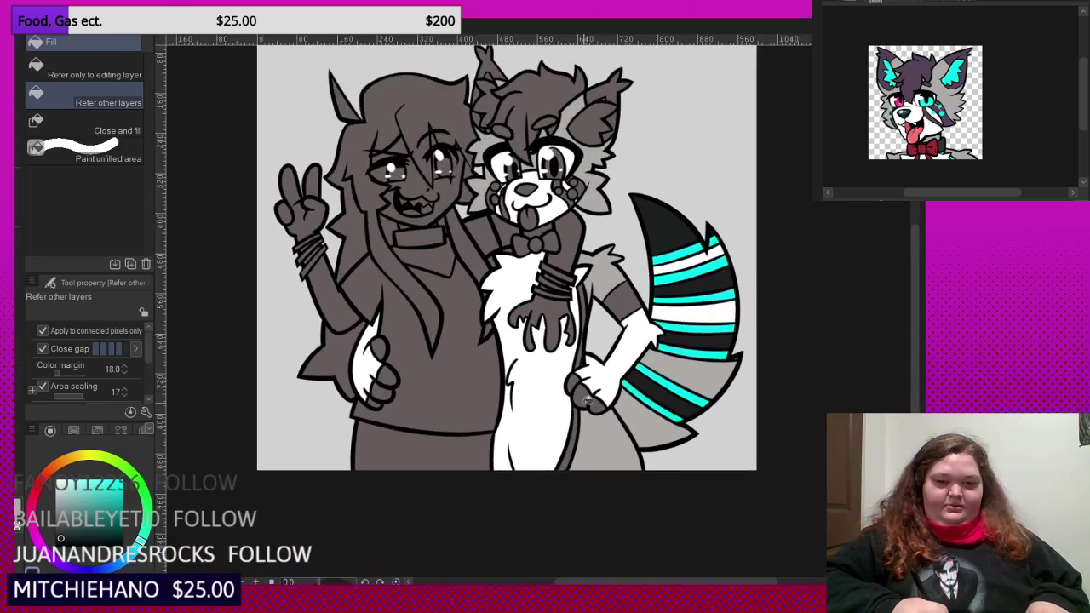
- Fill the three fingertips of the furry character's hand on the hip with near-black
scroll(588, 400, up, 5)
click(569, 380)
click(588, 402)
click(628, 424)
scroll(648, 396, down, 3)
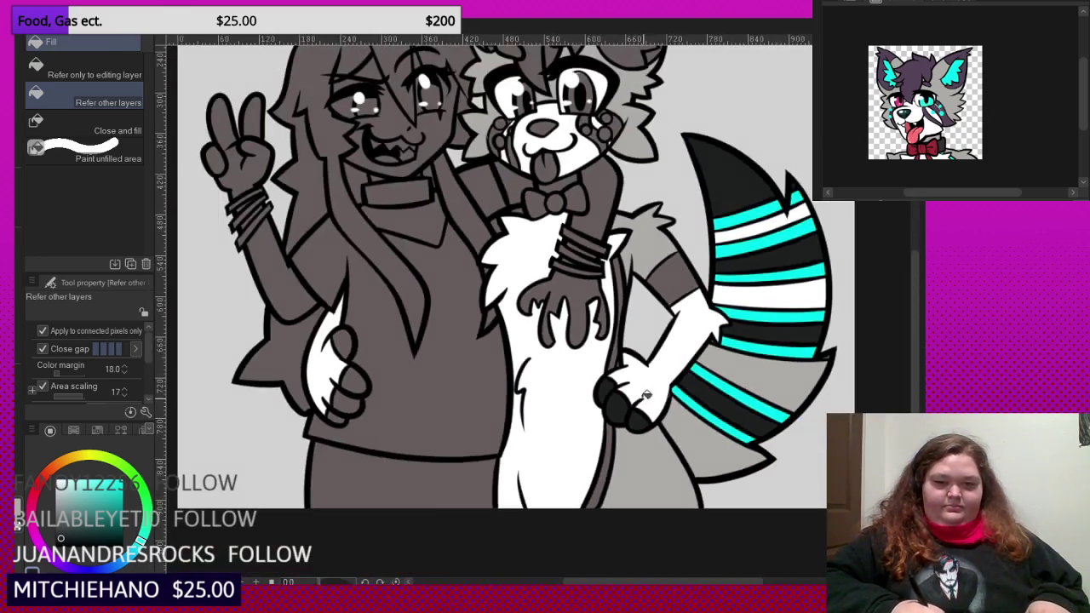
- Fill the four fingertips of the furry character's hand around the other character's waist with near-black
scroll(341, 379, up, 4)
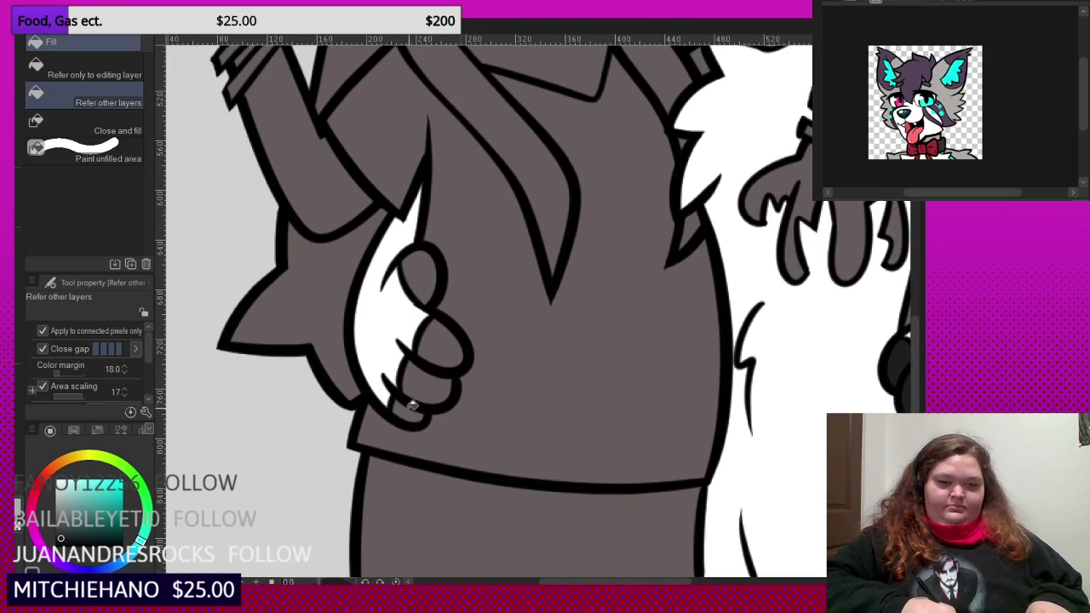
click(410, 409)
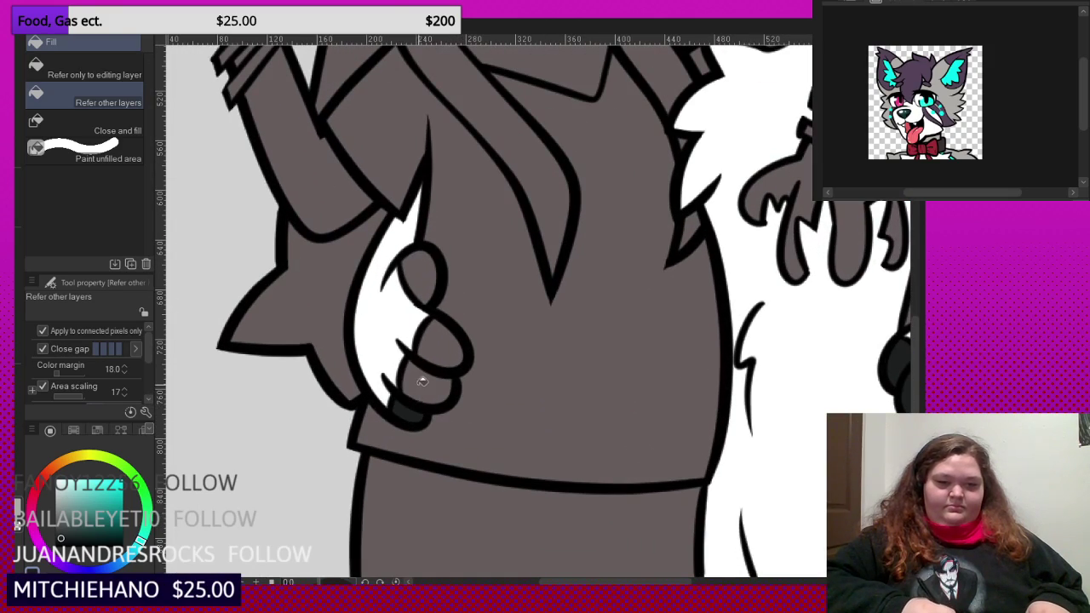
click(423, 382)
click(441, 341)
click(426, 281)
scroll(443, 306, down, 4)
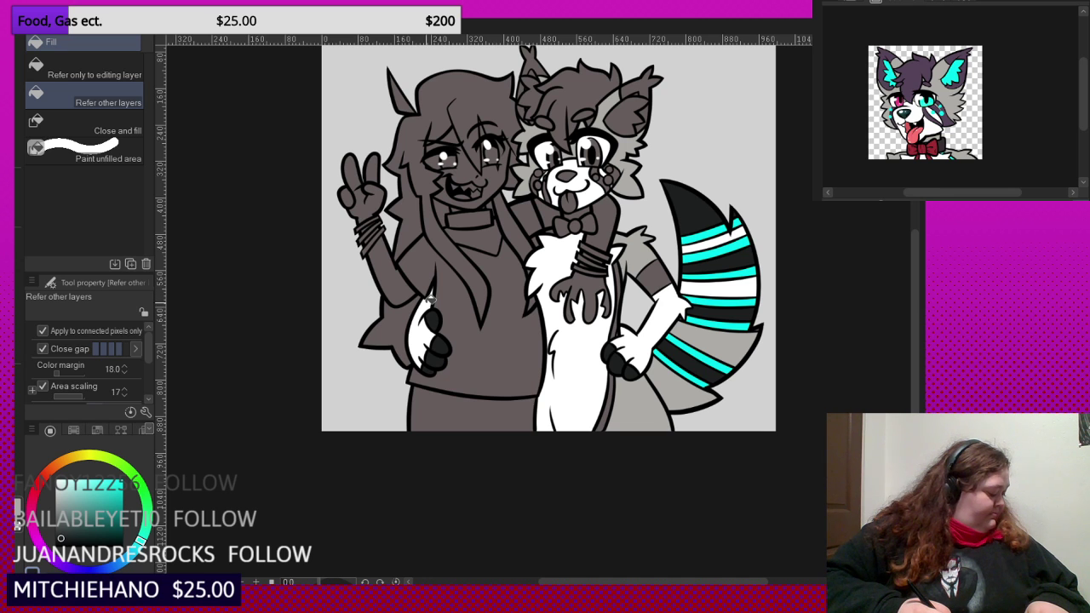
scroll(643, 380, down, 1)
- Fill the narrow stripe down the side of the furry character's torso and the band on the upper arm with the tail's cyan
scroll(643, 379, up, 4)
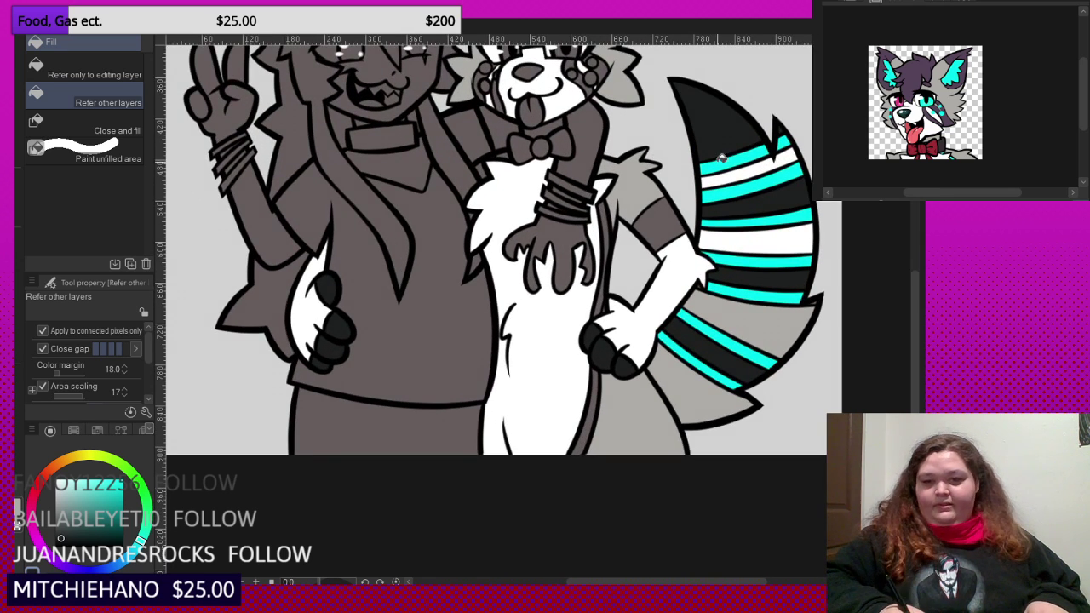
scroll(606, 273, up, 2)
click(613, 286)
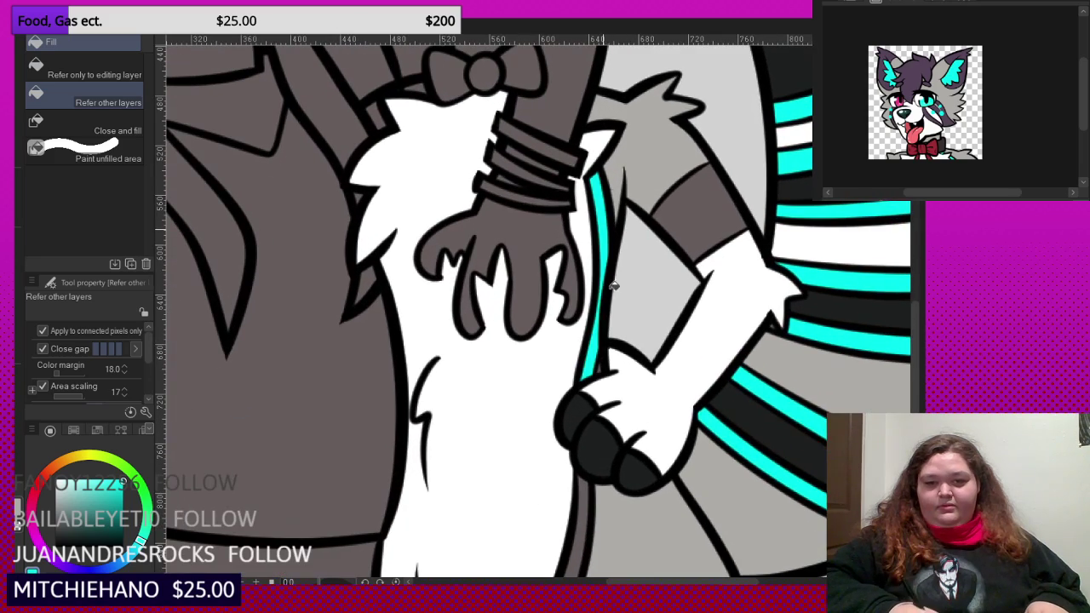
click(582, 501)
click(696, 223)
scroll(681, 274, down, 3)
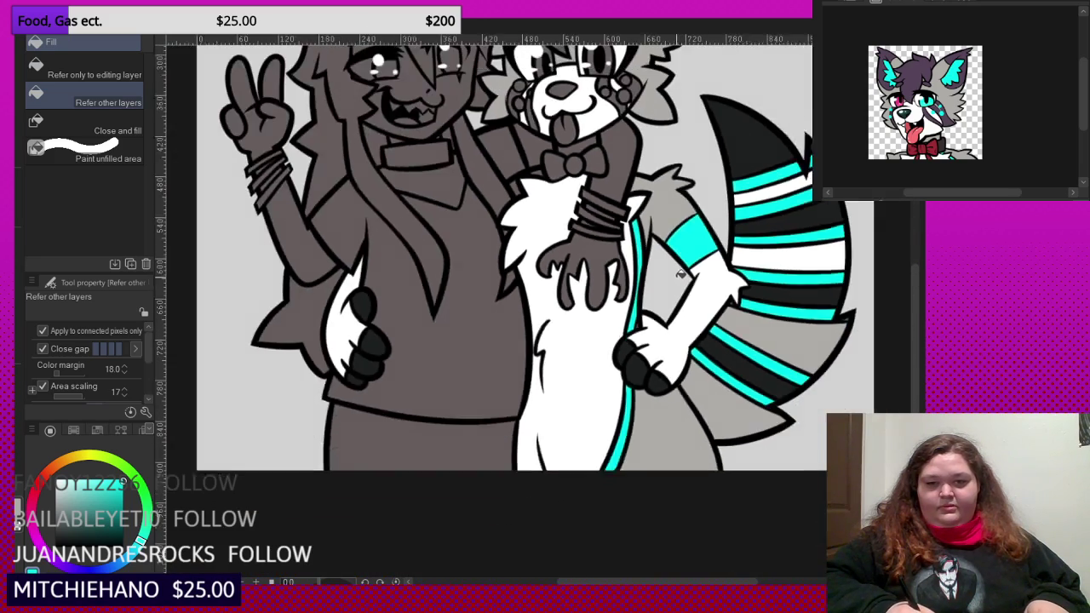
scroll(681, 274, down, 2)
- Fill the cheek marking on the tail side of the furry character's face with near-black around the circles, painting the leftover gap with G-pen 2
scroll(732, 255, up, 5)
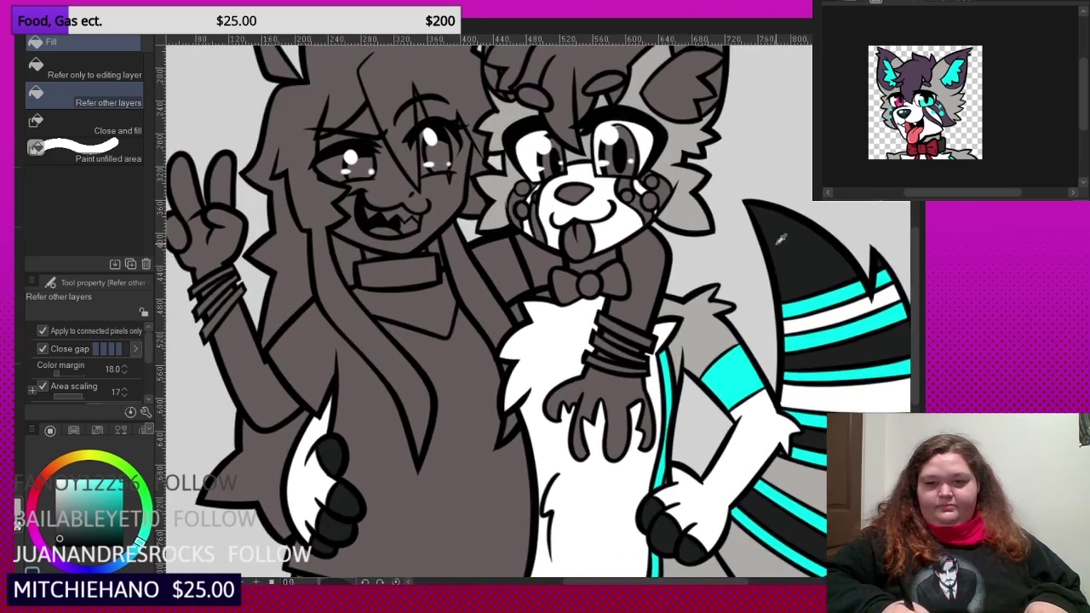
scroll(620, 188, up, 4)
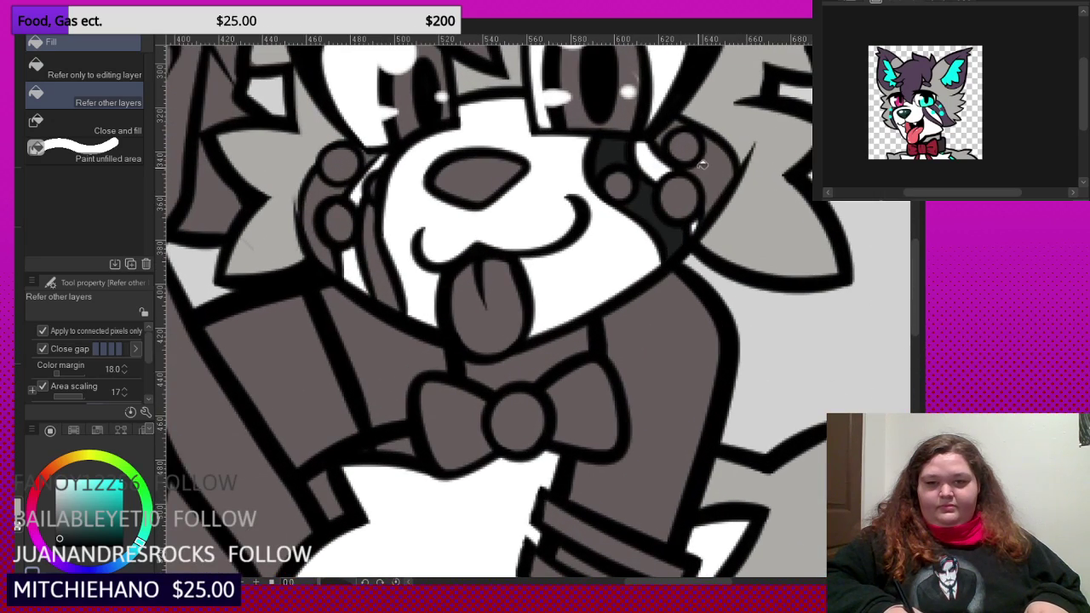
click(700, 164)
scroll(681, 146, up, 2)
click(672, 130)
scroll(685, 195, down, 2)
scroll(684, 202, up, 2)
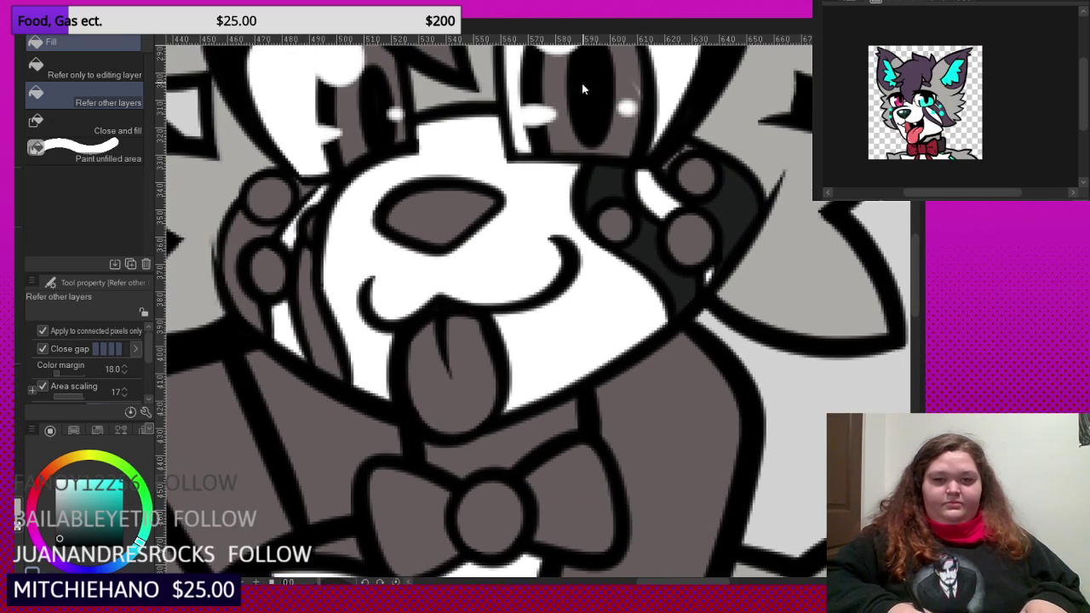
key(p)
scroll(662, 165, up, 2)
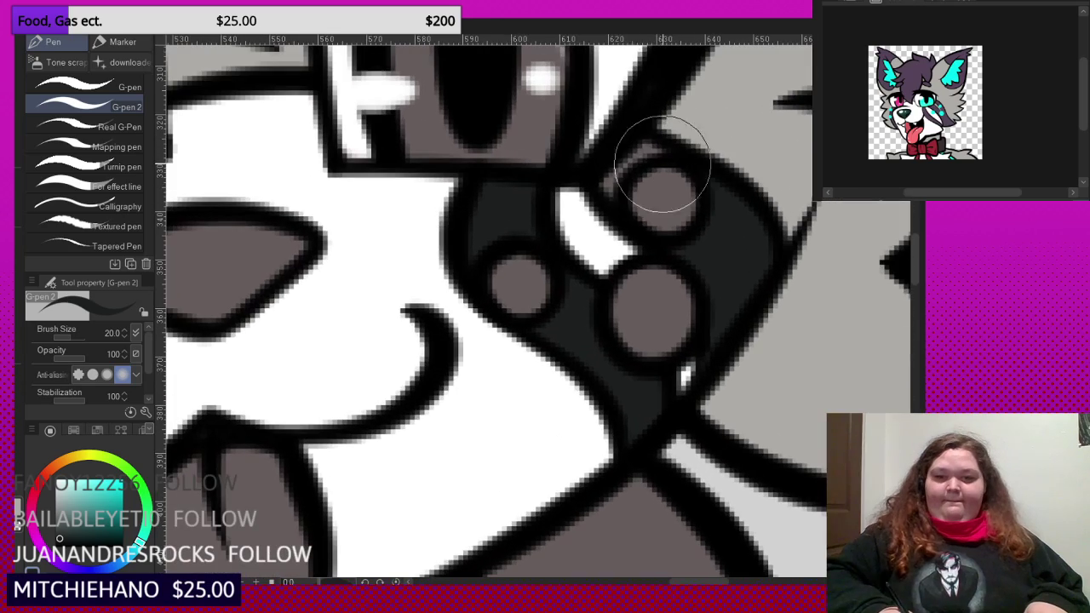
mouse_move(614, 185)
mouse_down()
mouse_move(618, 171)
mouse_move(666, 143)
mouse_up()
scroll(702, 223, down, 2)
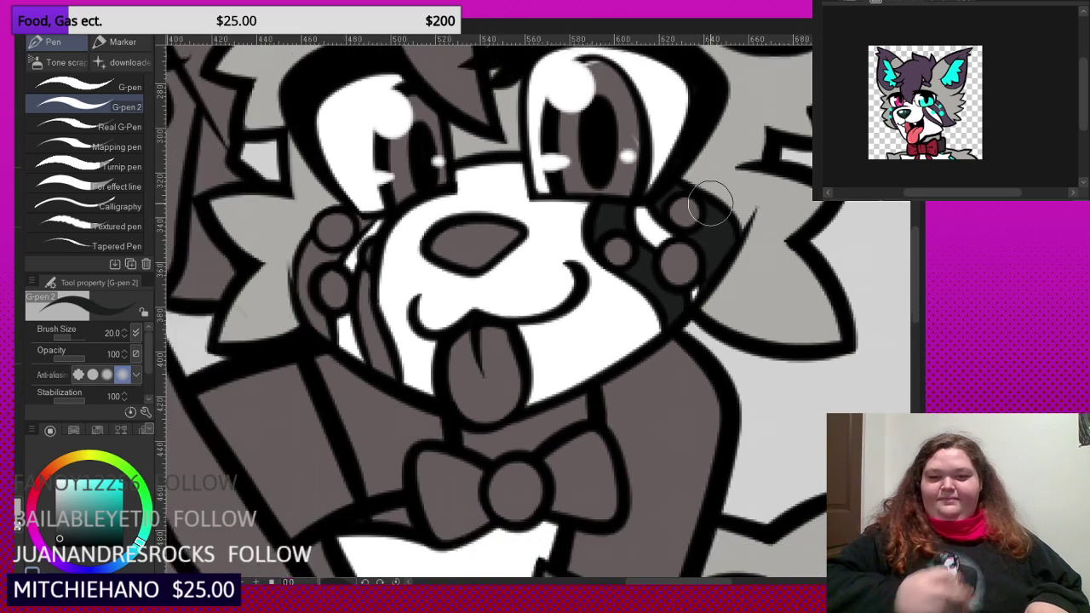
scroll(710, 204, down, 2)
- Paint the markings on the furry character's other cheek near-black with G-pen 2, leaving the circles uncoloured
scroll(453, 296, up, 2)
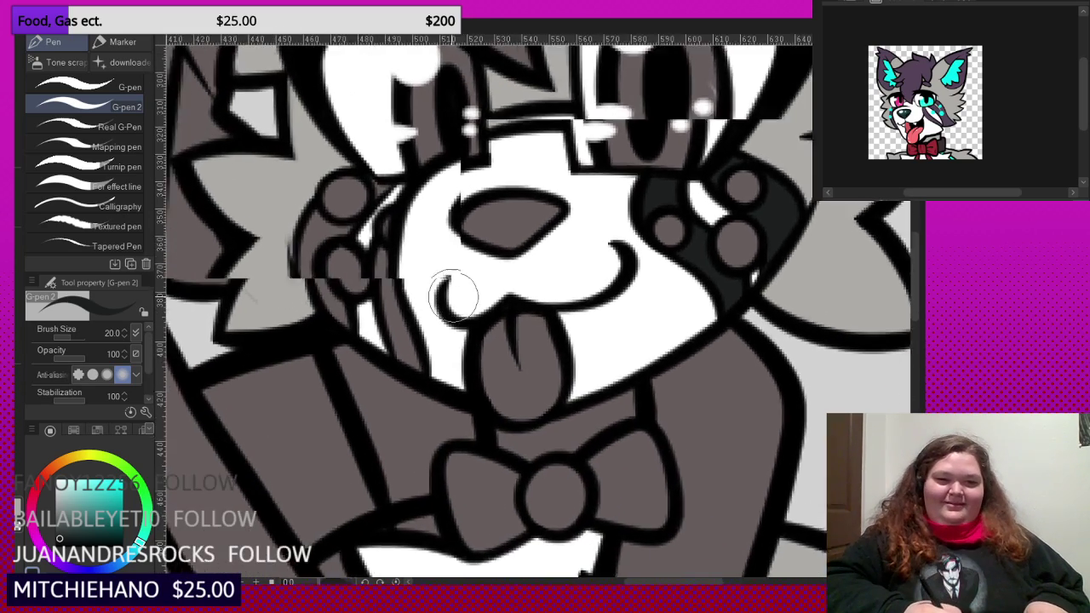
scroll(453, 295, up, 2)
mouse_move(369, 251)
mouse_down()
mouse_move(361, 332)
mouse_move(393, 416)
mouse_move(355, 331)
mouse_move(411, 449)
mouse_up()
scroll(413, 451, down, 1)
scroll(332, 258, up, 2)
drag(384, 193, 389, 183)
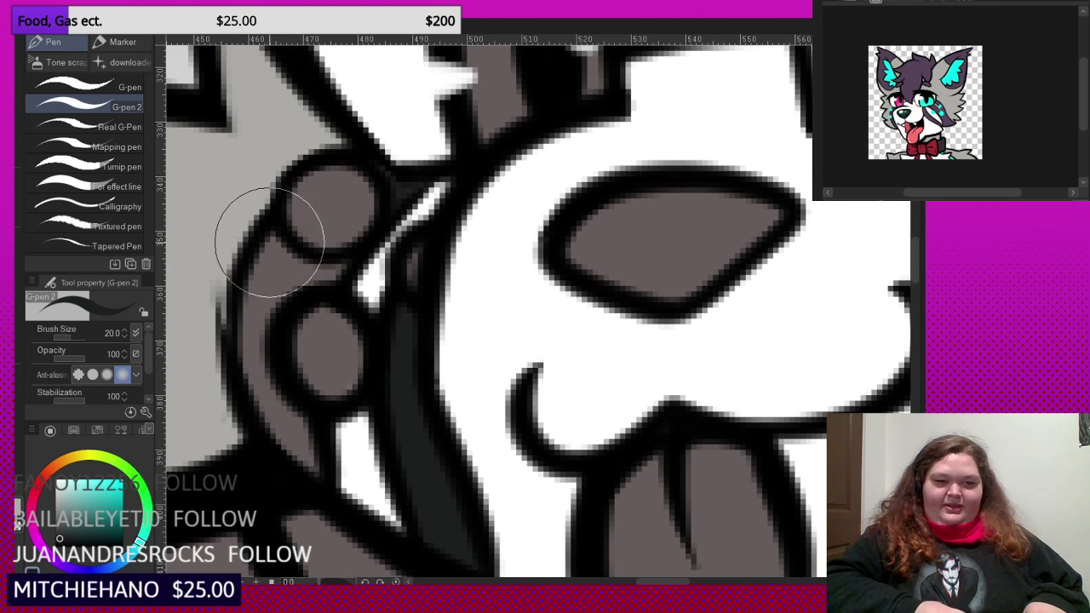
mouse_move(269, 241)
mouse_down()
mouse_move(308, 280)
mouse_move(340, 261)
mouse_move(267, 347)
mouse_move(280, 296)
mouse_move(289, 424)
mouse_move(310, 470)
mouse_move(259, 340)
mouse_move(262, 257)
mouse_move(272, 311)
mouse_up()
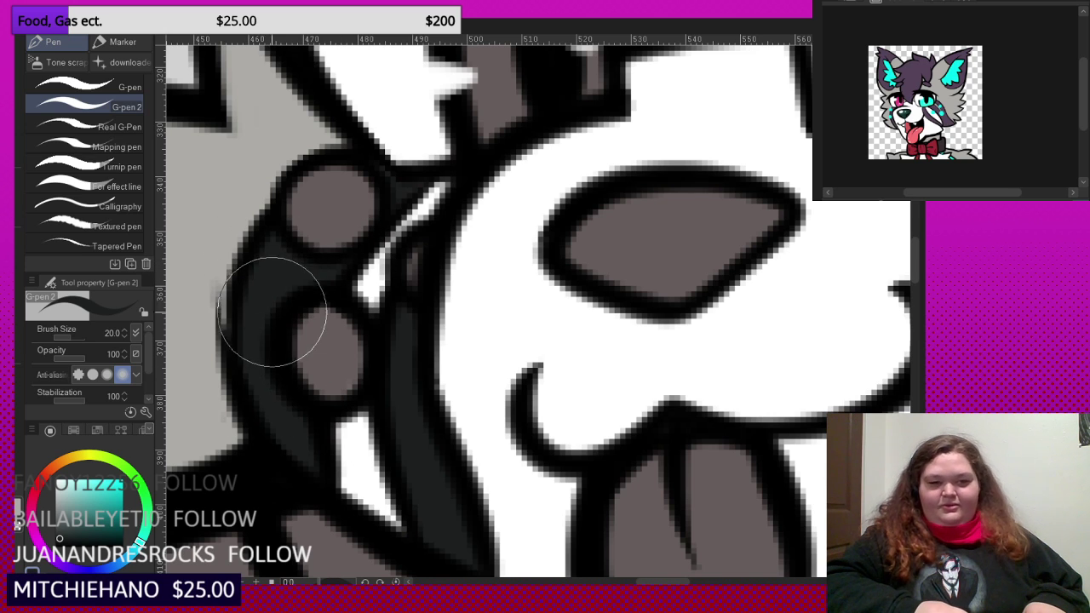
scroll(316, 231, down, 8)
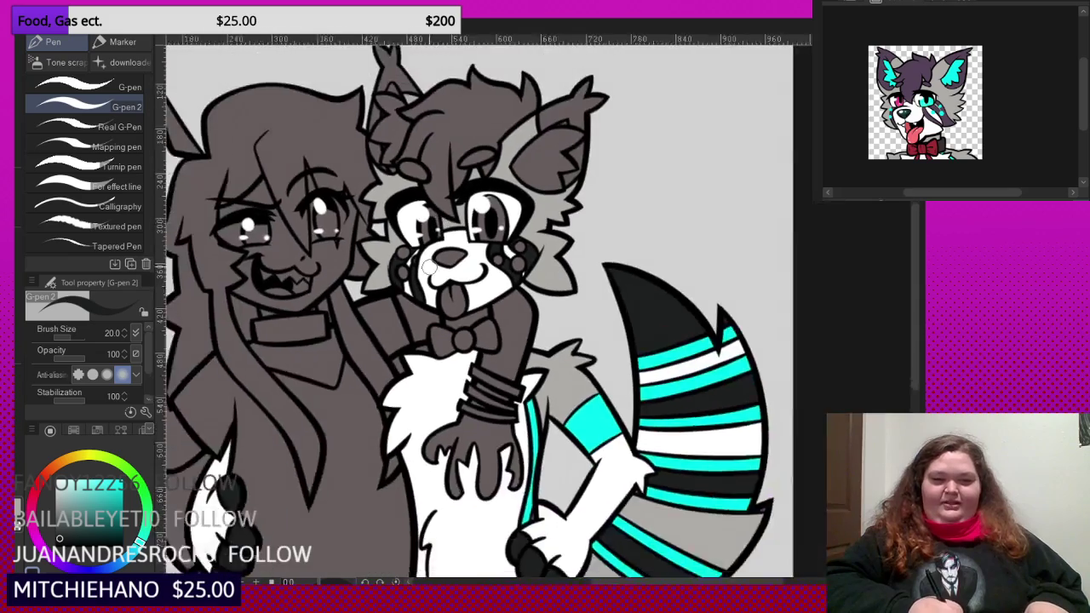
- Paint the furry character's nose near-black with G-pen 2
scroll(430, 267, up, 8)
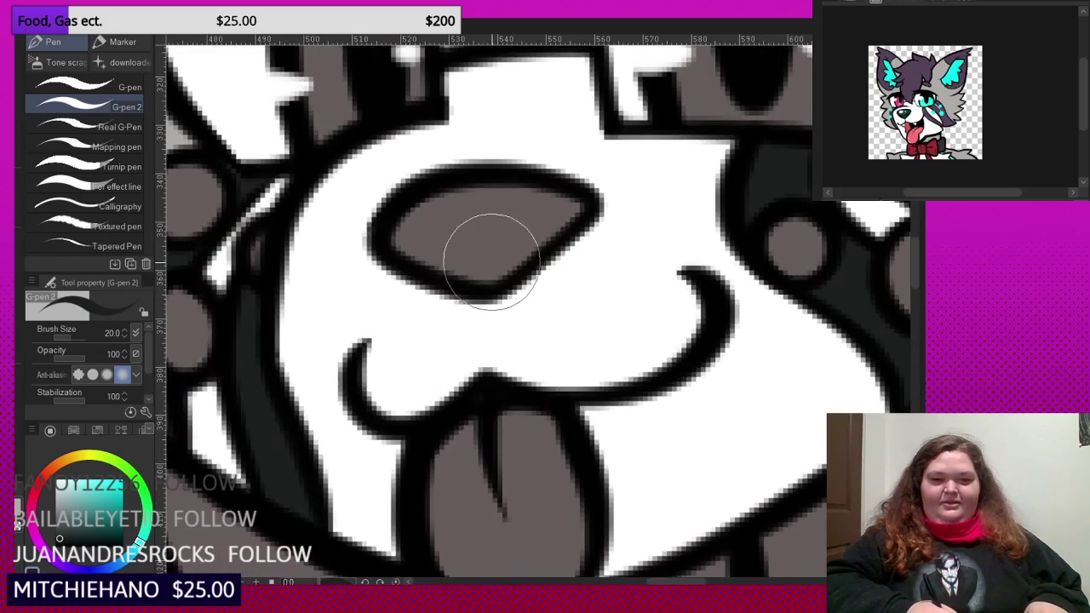
mouse_move(486, 243)
mouse_down()
mouse_move(441, 255)
mouse_move(397, 229)
mouse_move(416, 214)
mouse_move(528, 197)
mouse_move(577, 212)
mouse_move(464, 281)
mouse_move(508, 242)
mouse_move(413, 244)
mouse_up()
scroll(421, 239, down, 8)
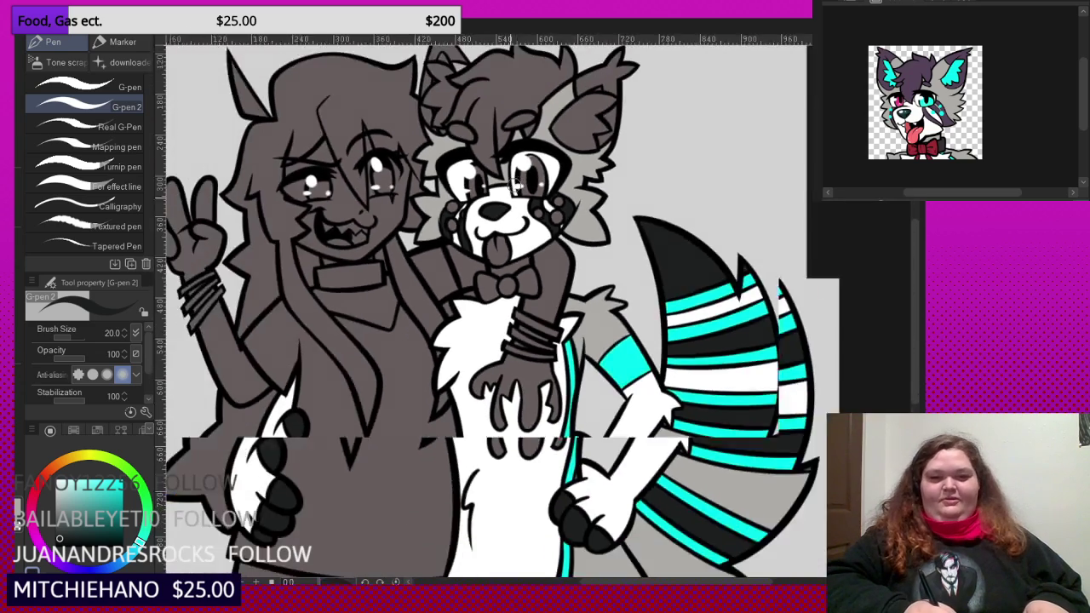
scroll(464, 204, down, 3)
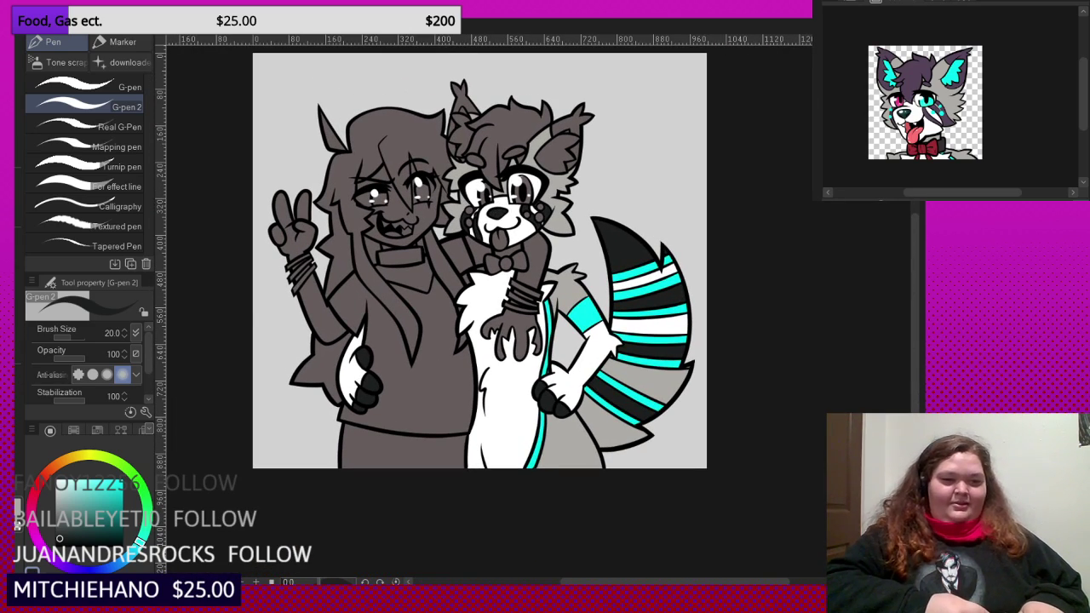
- Fill the outer sections and tufted tips of both of the furry character's ears with near-black
key(g)
scroll(428, 164, up, 6)
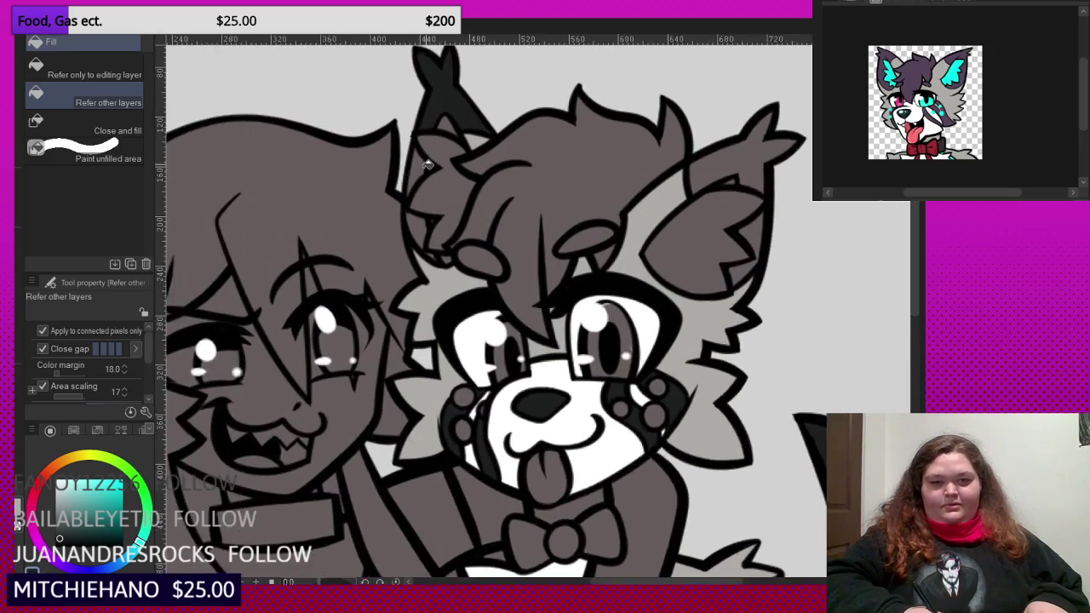
scroll(428, 164, up, 2)
scroll(421, 243, down, 4)
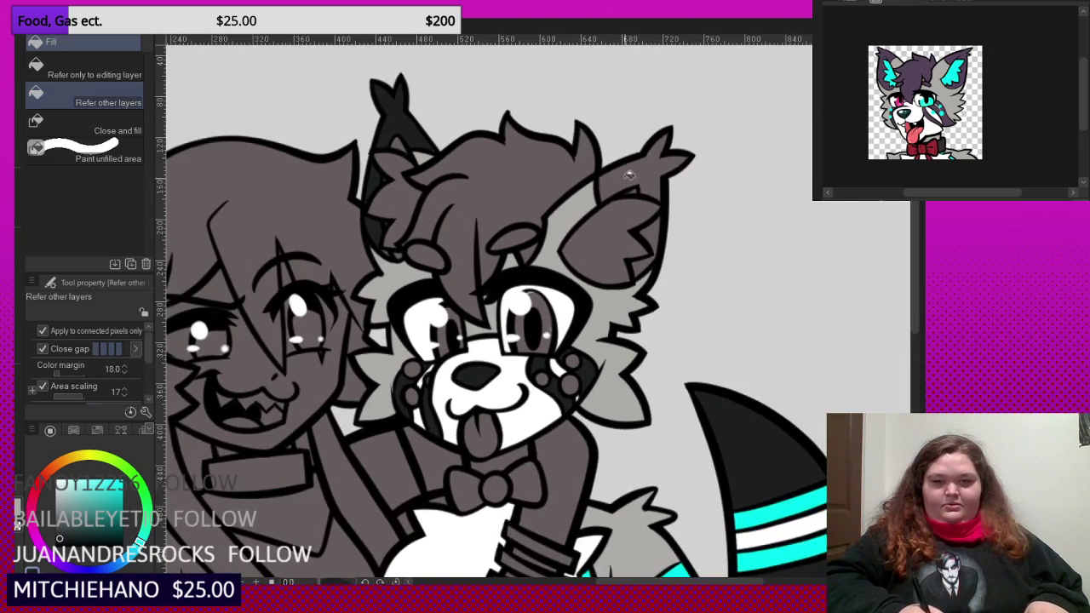
click(628, 175)
scroll(628, 175, up, 2)
scroll(555, 181, down, 4)
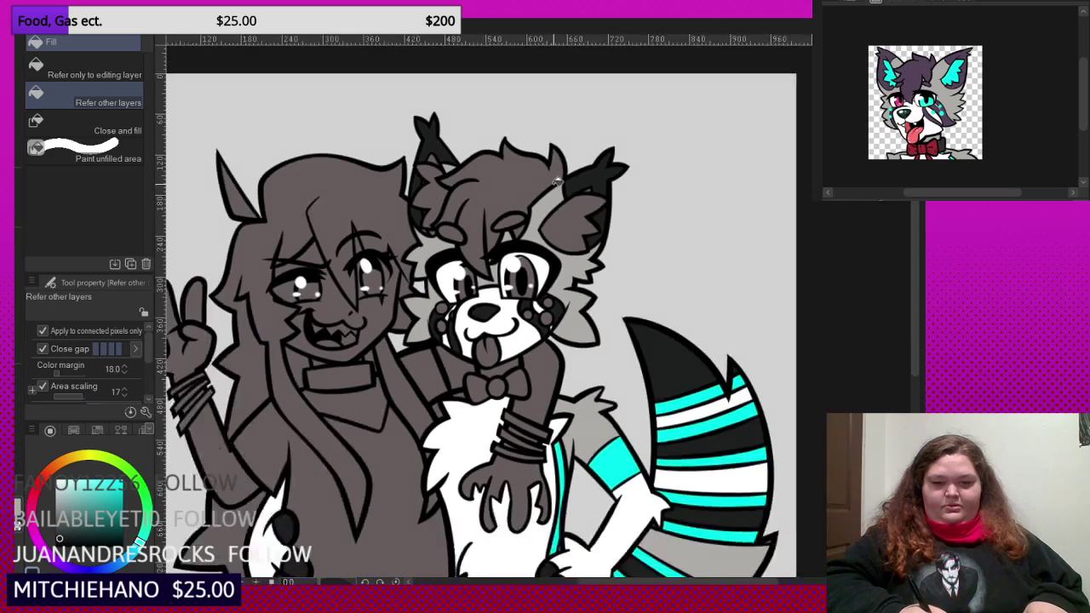
- Fill the jagged inner areas of both of the furry character's ears with cyan
scroll(555, 180, up, 2)
click(576, 224)
scroll(576, 224, up, 2)
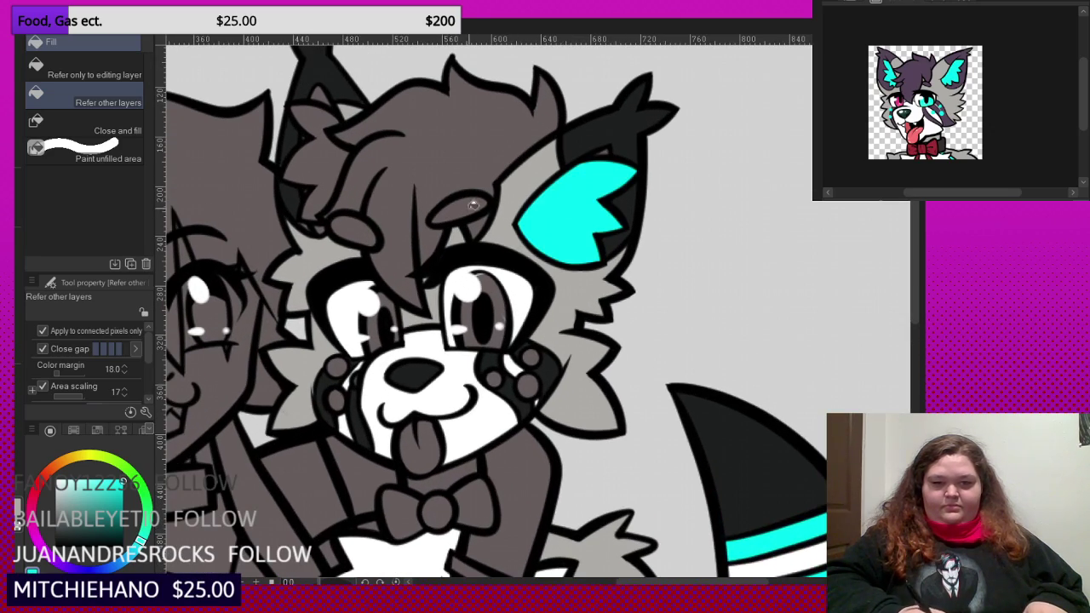
click(324, 179)
scroll(325, 183, up, 3)
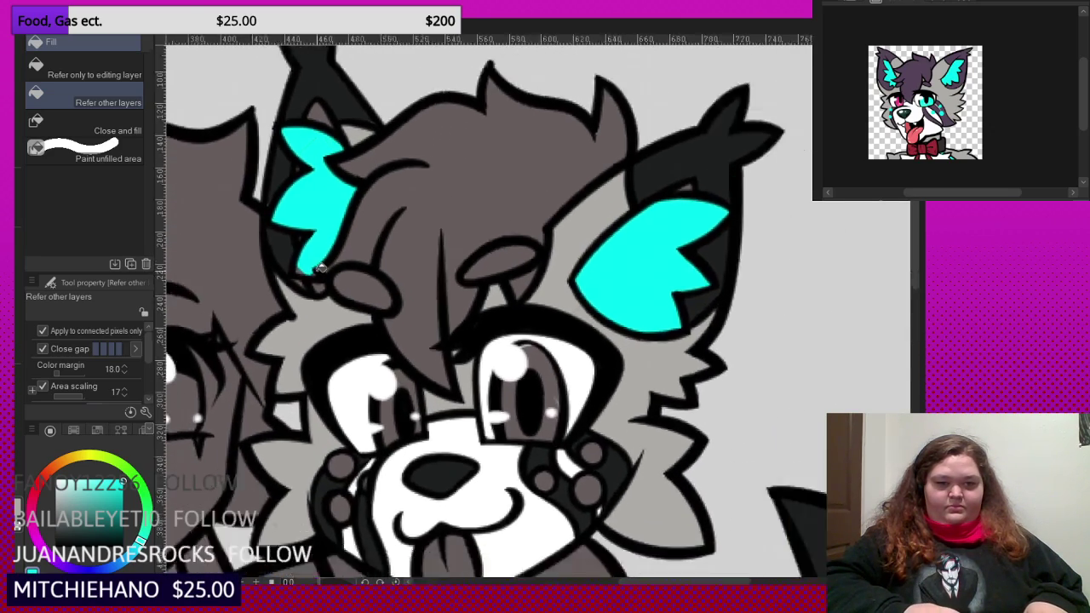
scroll(320, 267, up, 2)
- Sample the ear's near-black and touch up the dark fur around the inner ear nearest the other character with G-pen 2
key(p)
scroll(352, 253, up, 1)
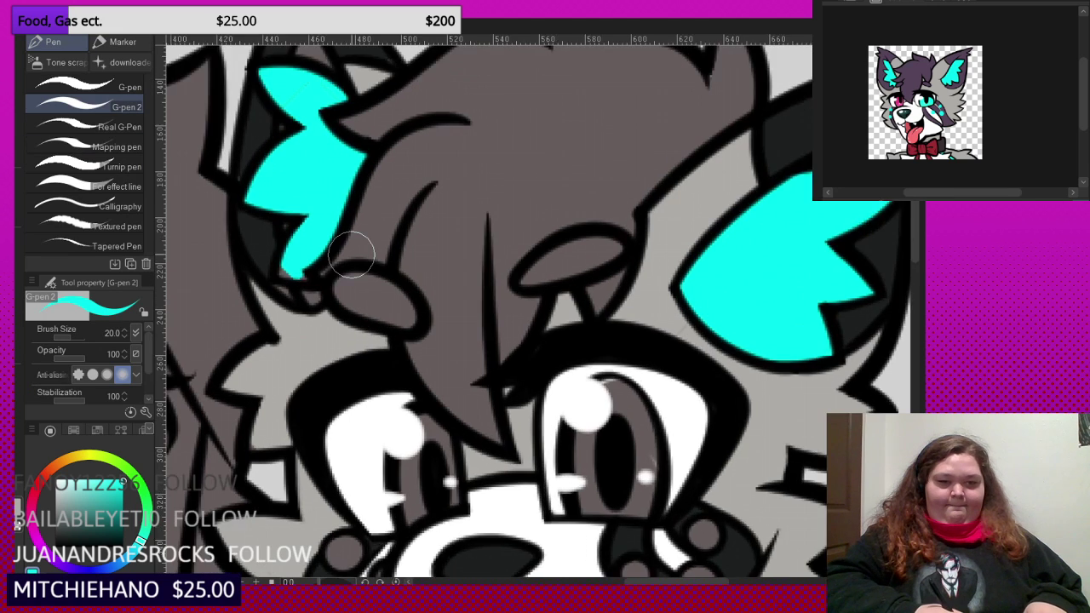
scroll(332, 255, up, 1)
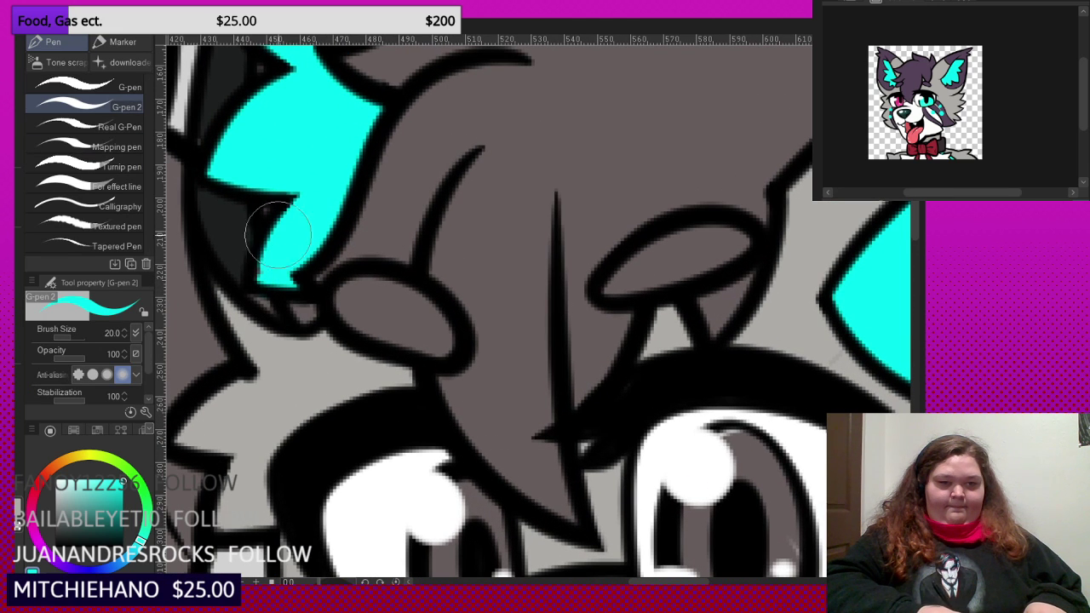
alt+click(237, 226)
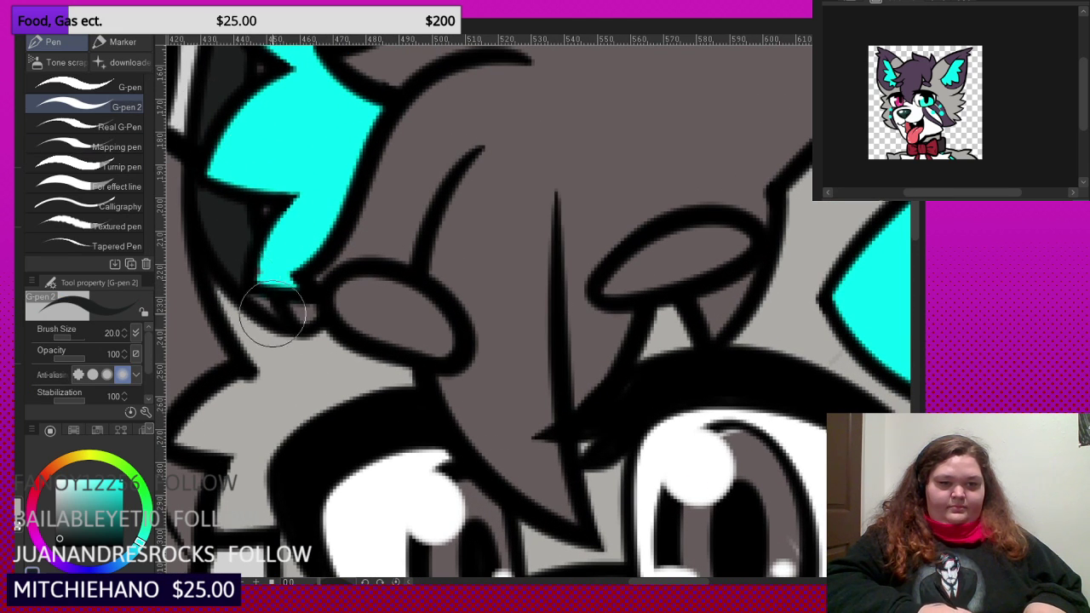
scroll(314, 355, down, 2)
scroll(272, 261, up, 2)
scroll(295, 375, down, 1)
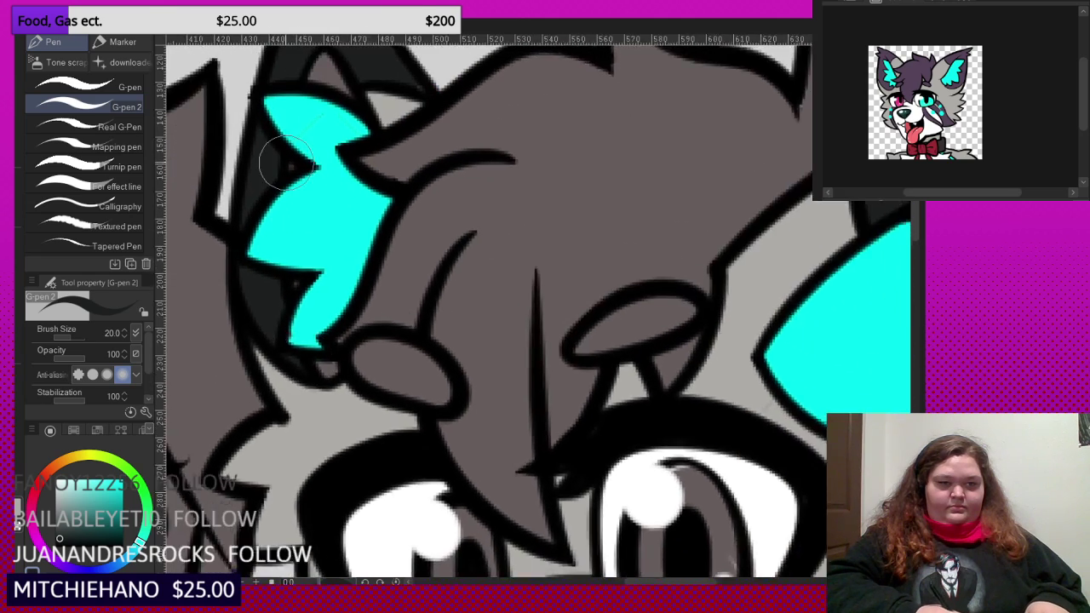
scroll(285, 161, up, 1)
- Touch up the same inner ear with sampled cyan and the dark fur above it with sampled near-black
alt+click(268, 170)
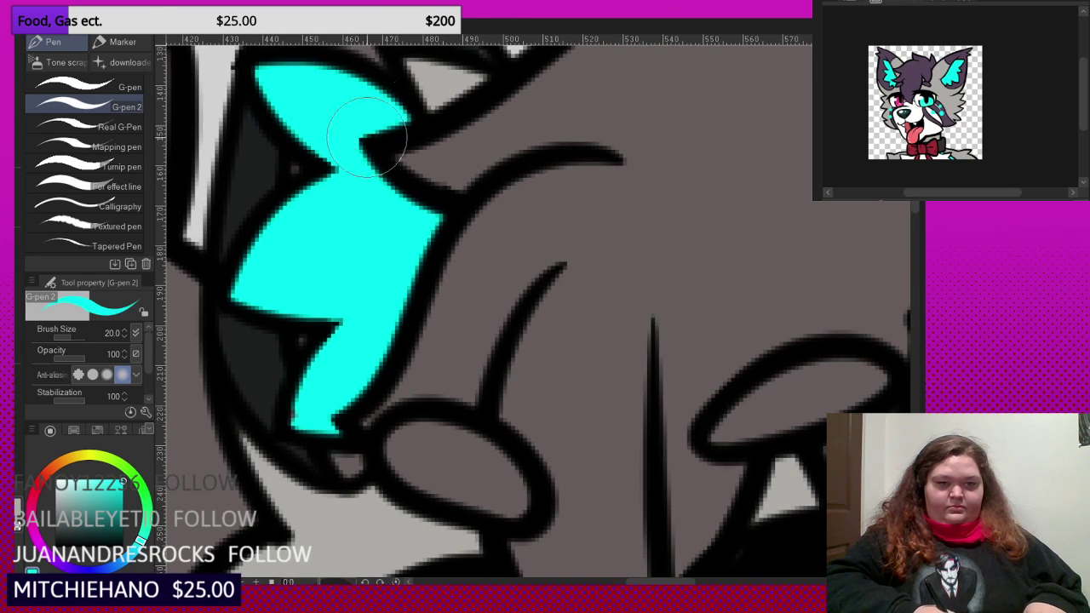
scroll(380, 315, down, 2)
scroll(332, 279, up, 1)
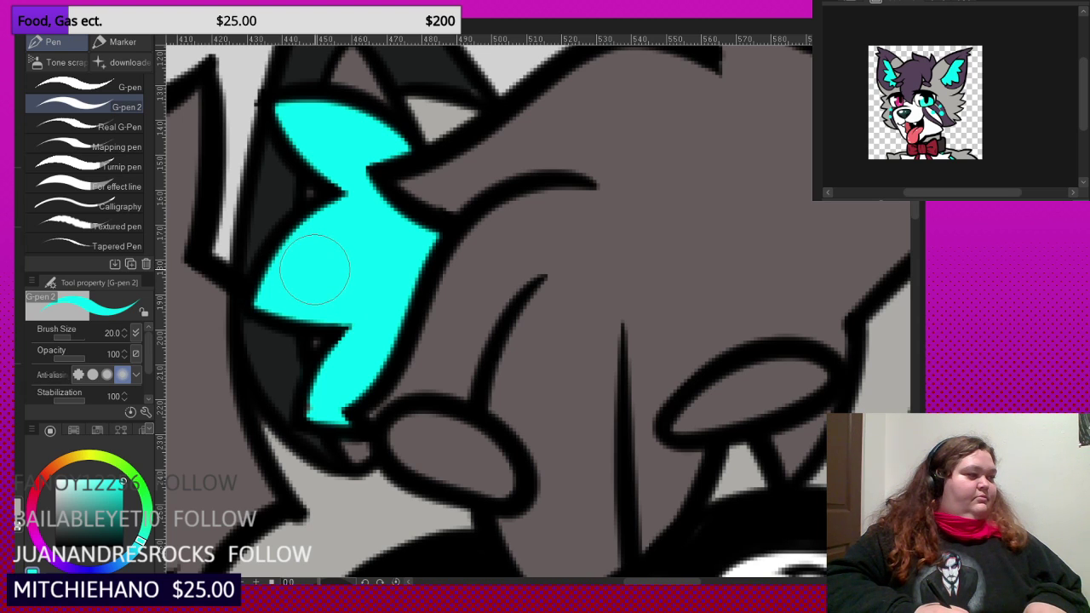
scroll(337, 295, down, 3)
scroll(411, 140, up, 4)
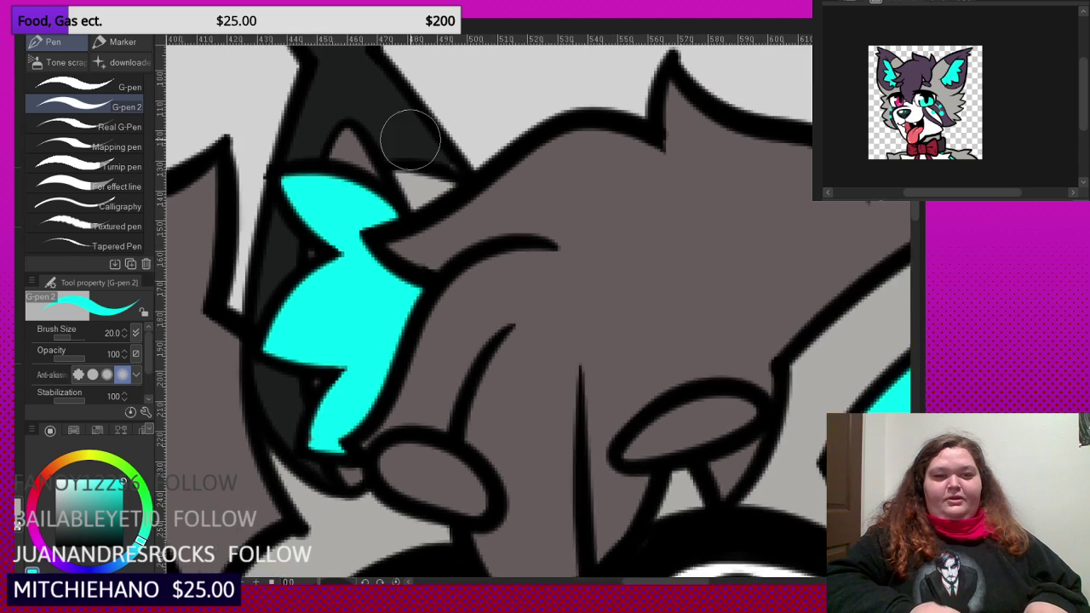
alt+click(414, 146)
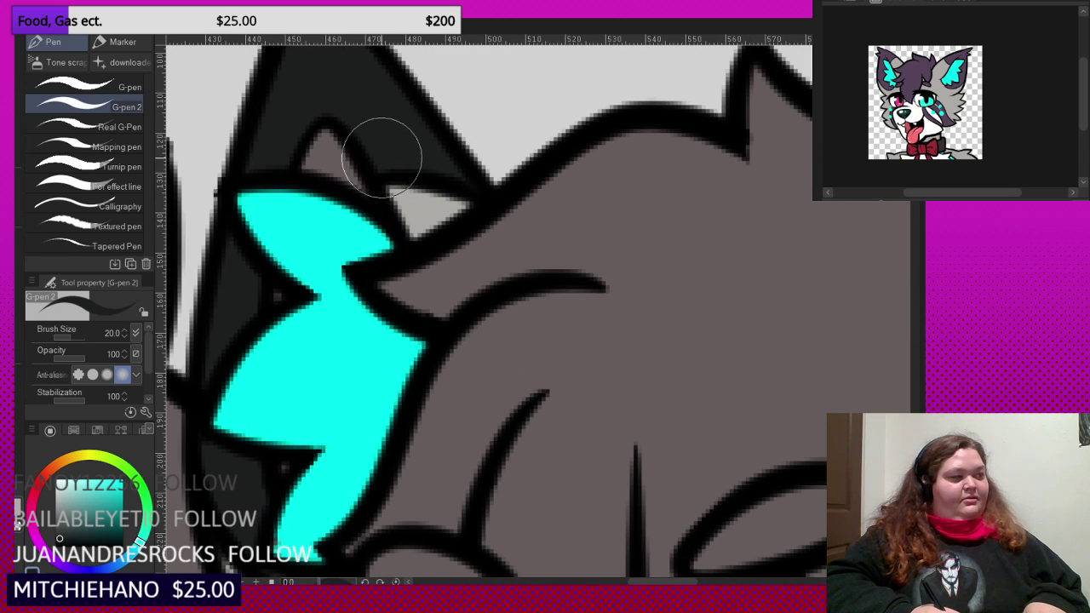
scroll(375, 163, down, 4)
scroll(331, 224, up, 2)
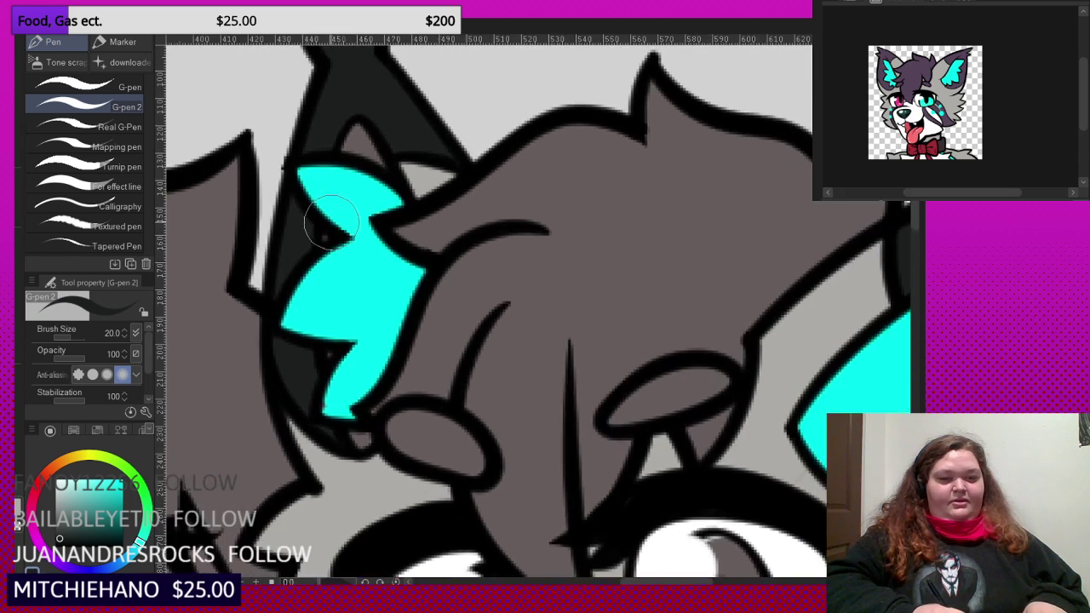
- Sample the dark purple from the reference picture's hair and fill the furry character's hair with it
click(373, 558)
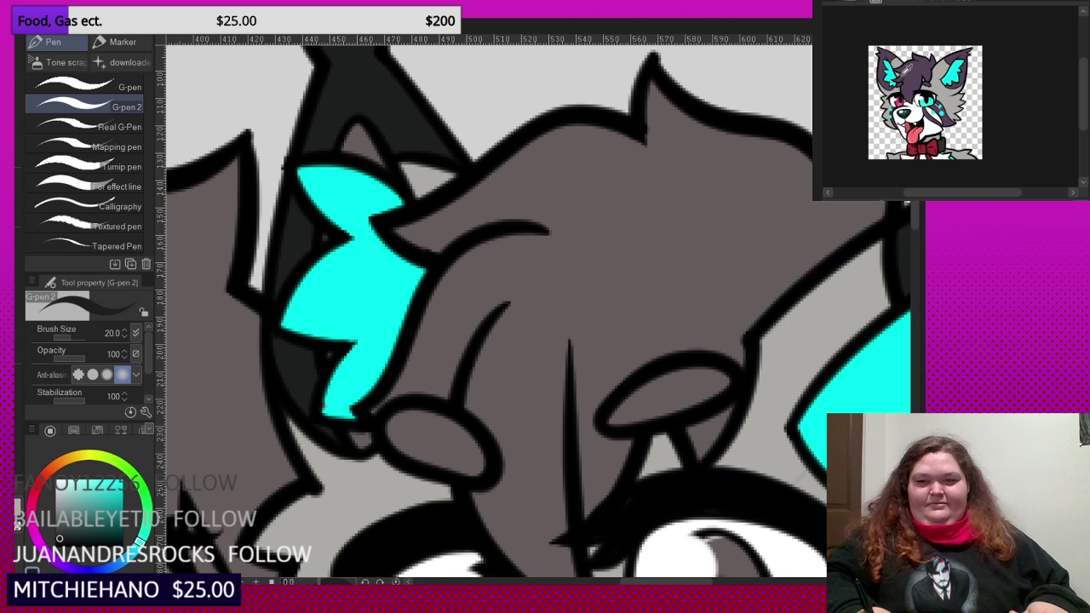
click(909, 73)
key(g)
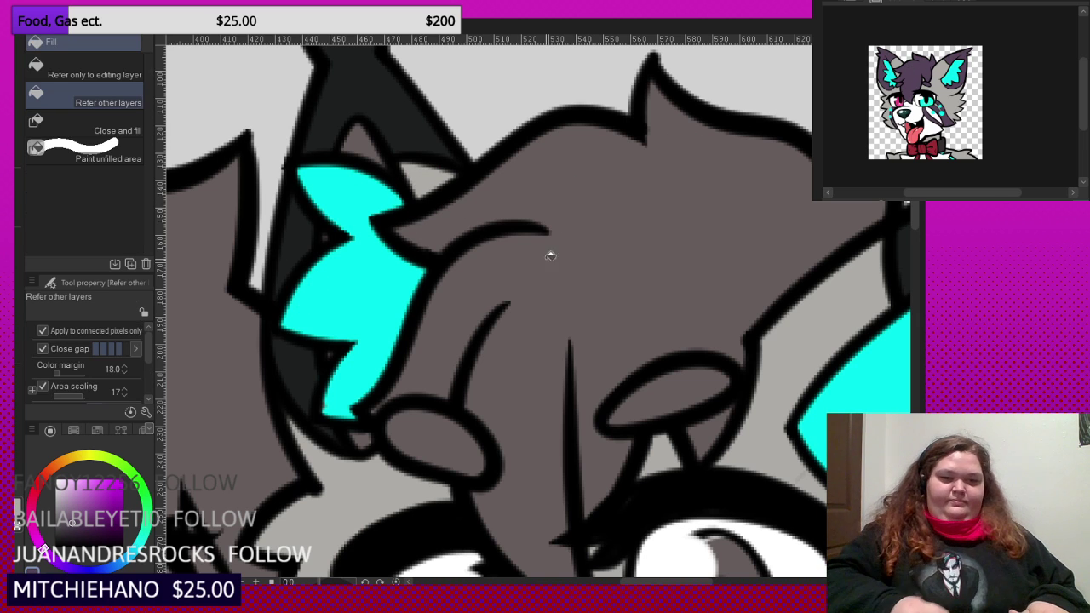
click(567, 260)
scroll(579, 377, down, 2)
scroll(579, 376, up, 1)
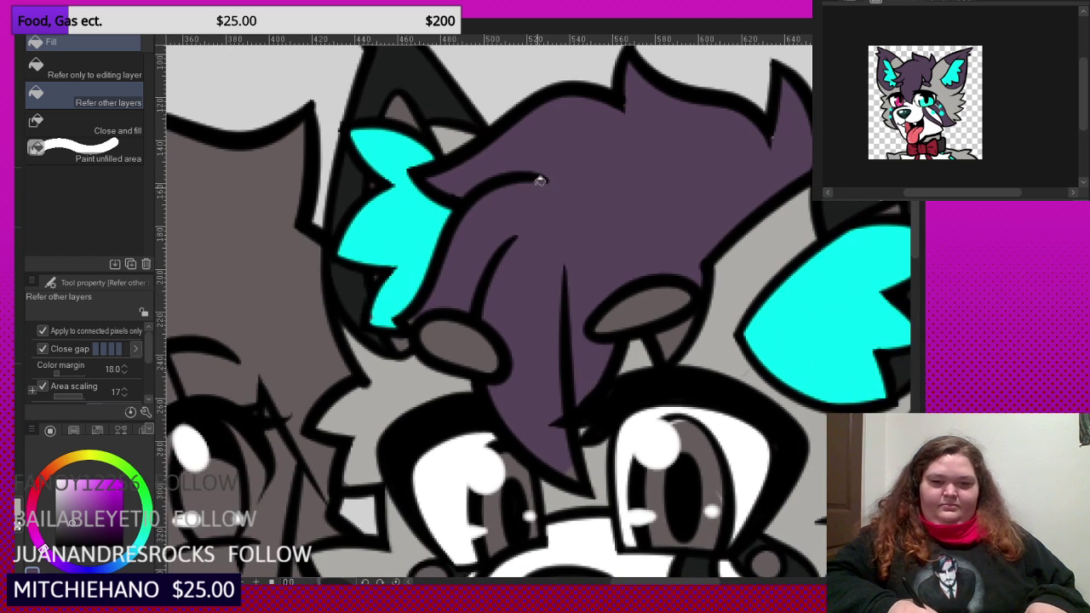
- Touch up the furry character's hair around the brows and fringe with dark purple using G-pen 2
key(p)
scroll(449, 319, up, 2)
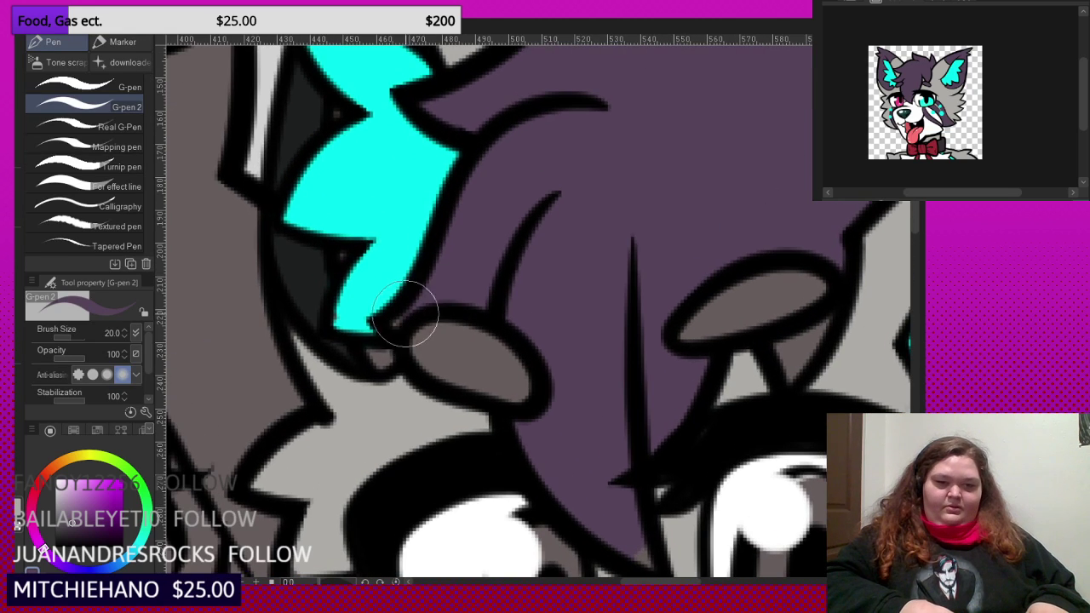
scroll(408, 316, down, 2)
scroll(549, 390, up, 1)
scroll(542, 417, up, 1)
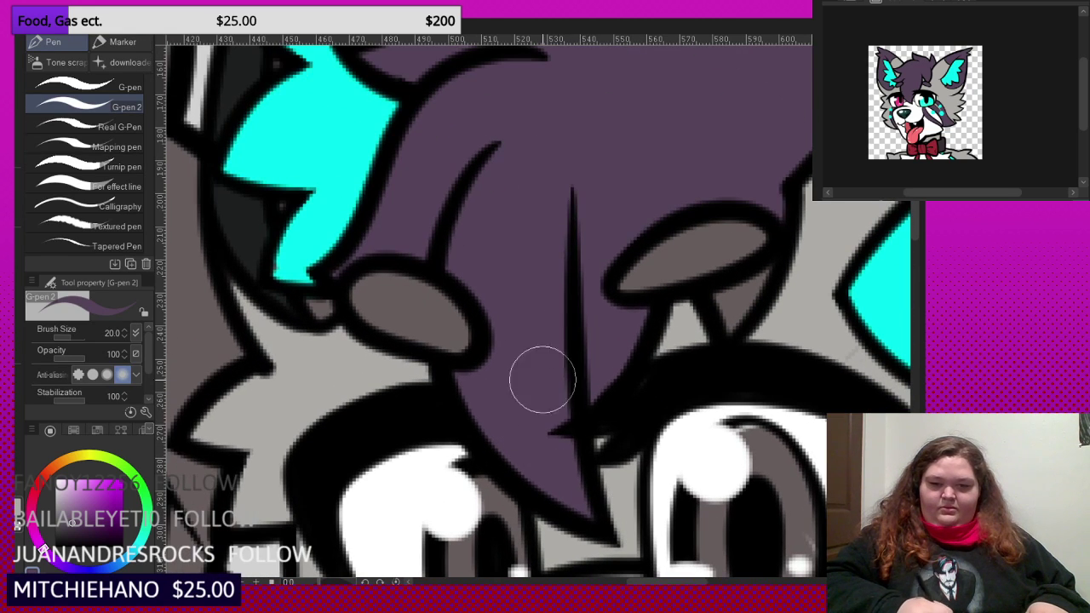
scroll(545, 344, down, 3)
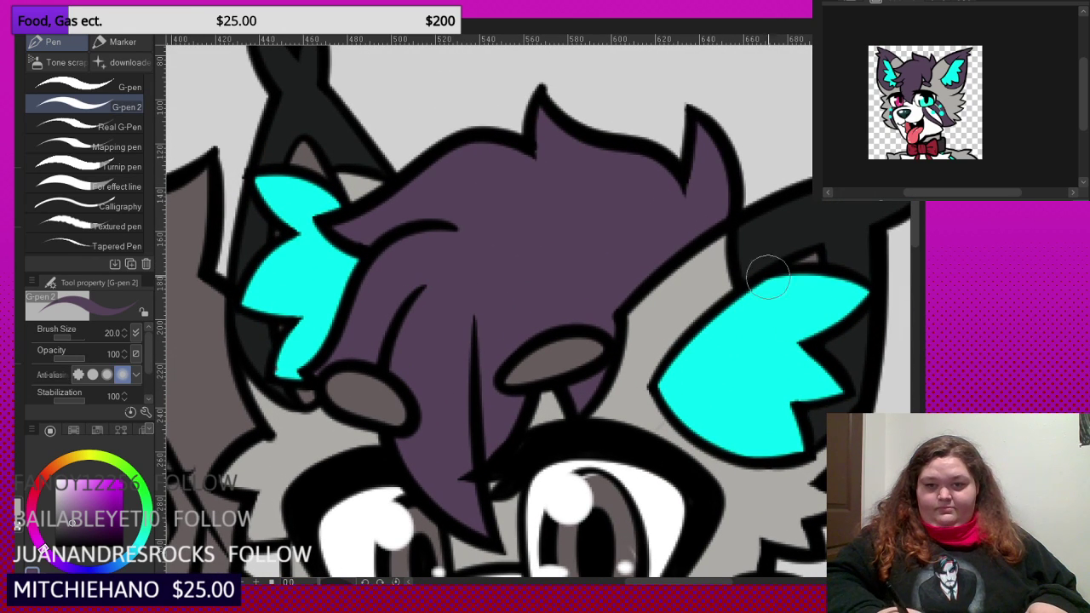
- Compare the furry character's hair, ear and cheek-marking colours with the reference picture
scroll(464, 290, down, 3)
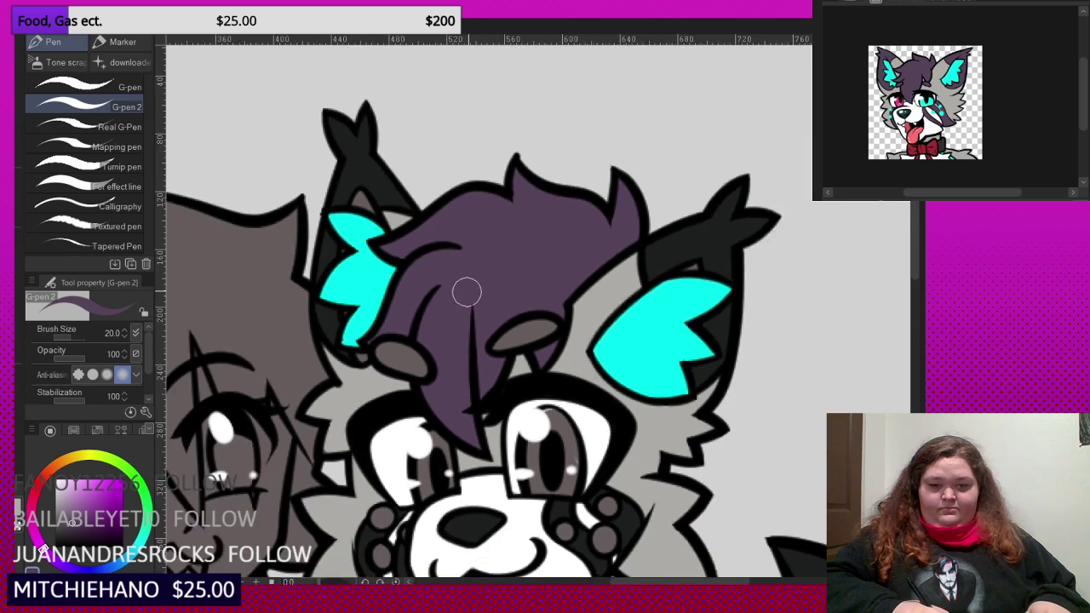
scroll(490, 315, up, 3)
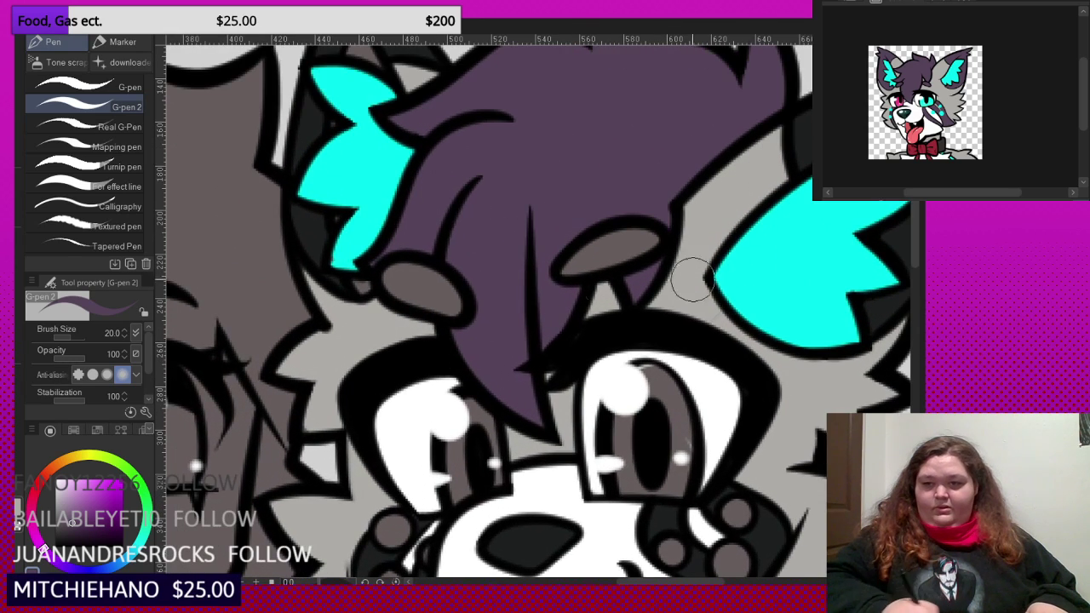
scroll(969, 56, up, 3)
scroll(962, 62, down, 5)
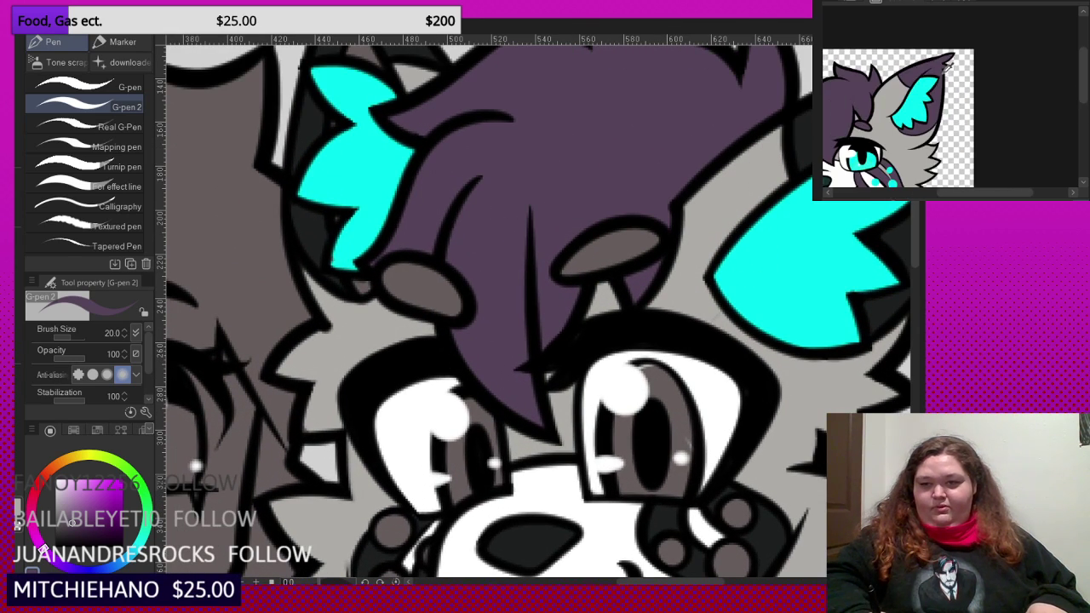
scroll(940, 81, up, 1)
scroll(940, 81, down, 1)
scroll(937, 85, up, 3)
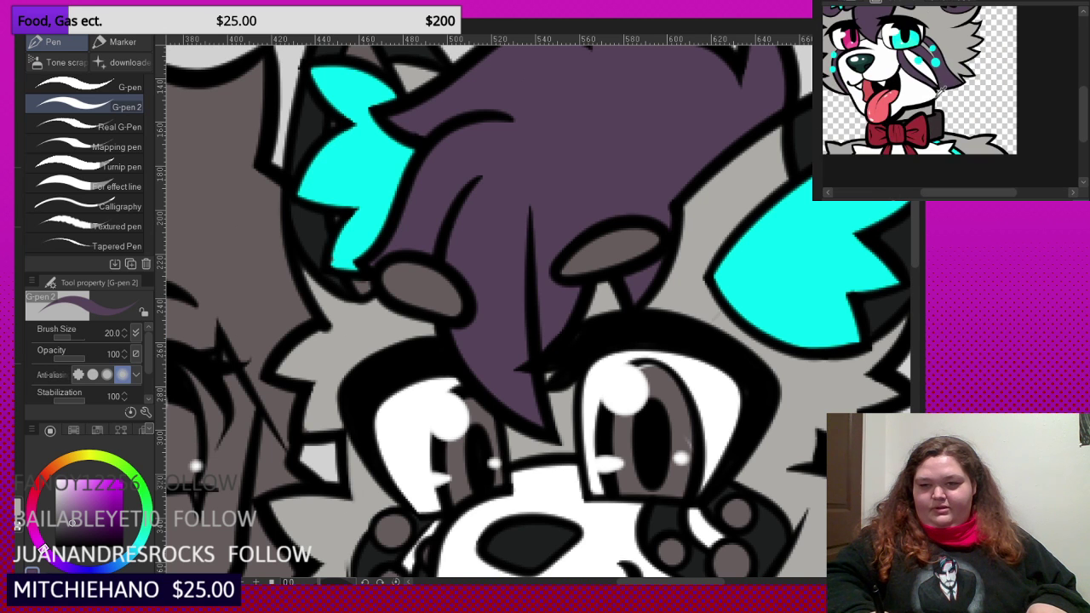
scroll(517, 187, down, 3)
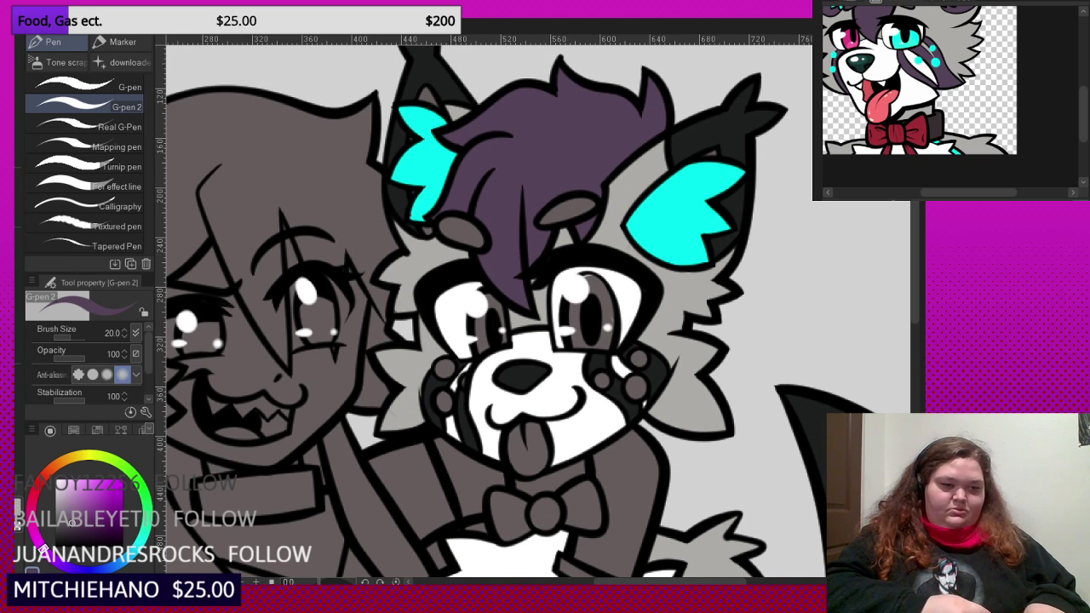
- Try filling the near-black fur of both of the furry character's ears with the hair's dark purple
key(g)
scroll(412, 158, down, 2)
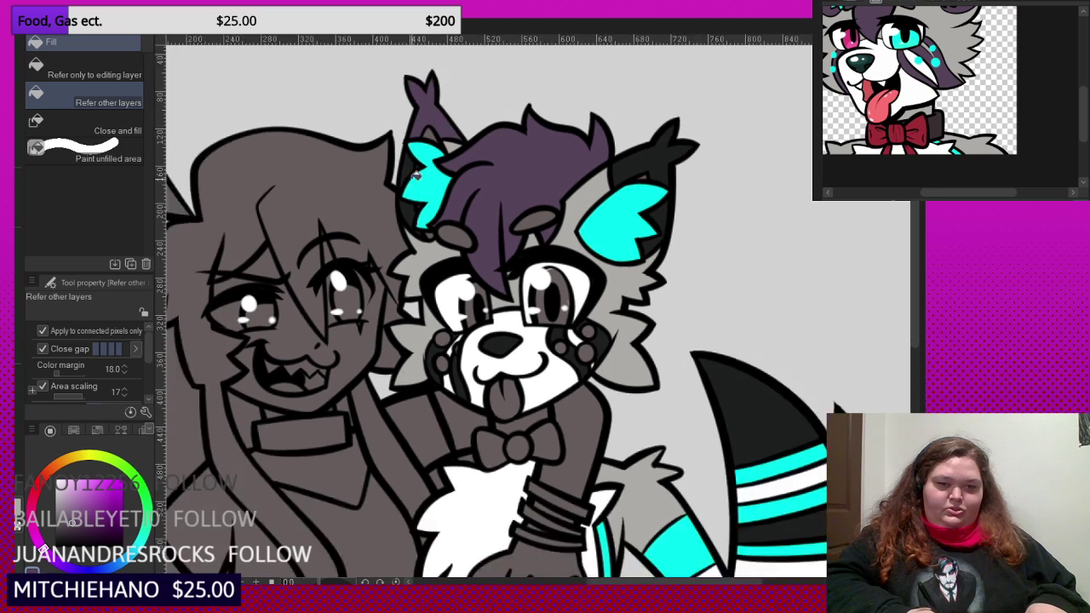
scroll(412, 158, up, 3)
click(411, 230)
scroll(441, 256, up, 2)
scroll(383, 219, down, 3)
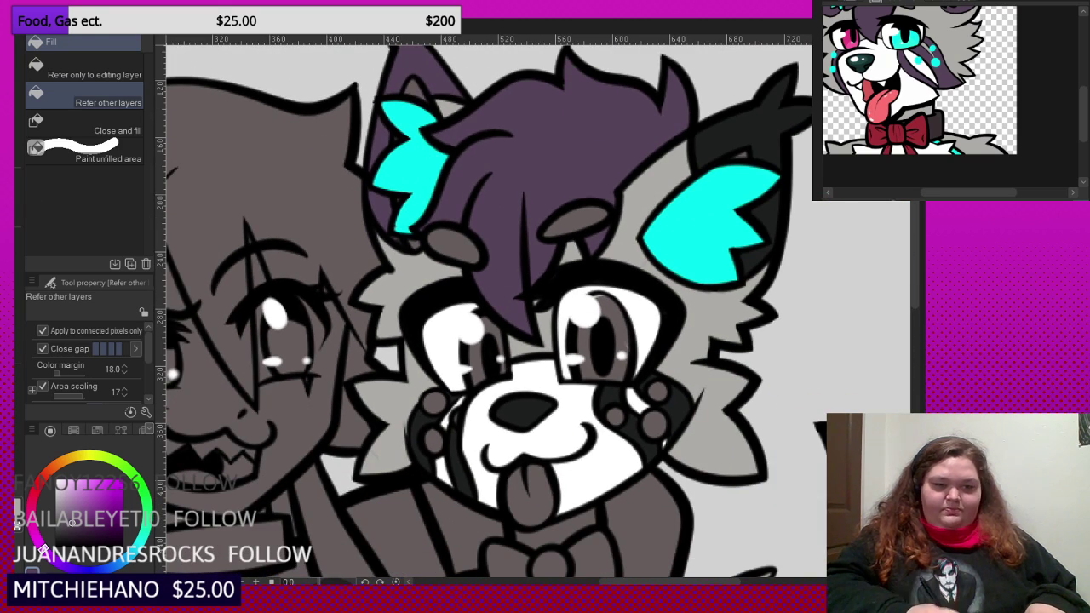
scroll(400, 230, up, 4)
key(p)
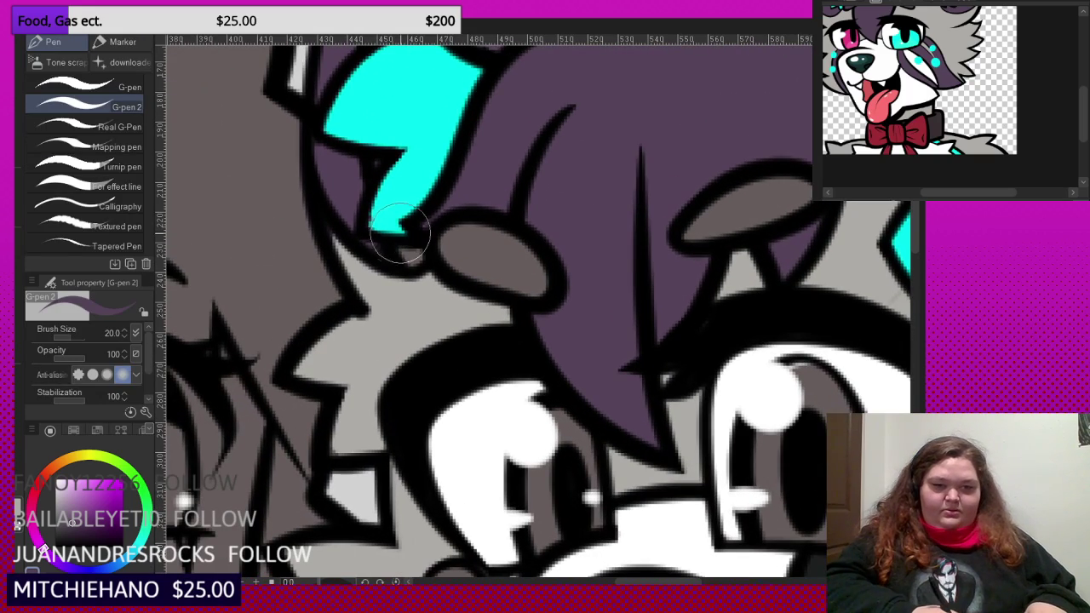
scroll(358, 213, down, 4)
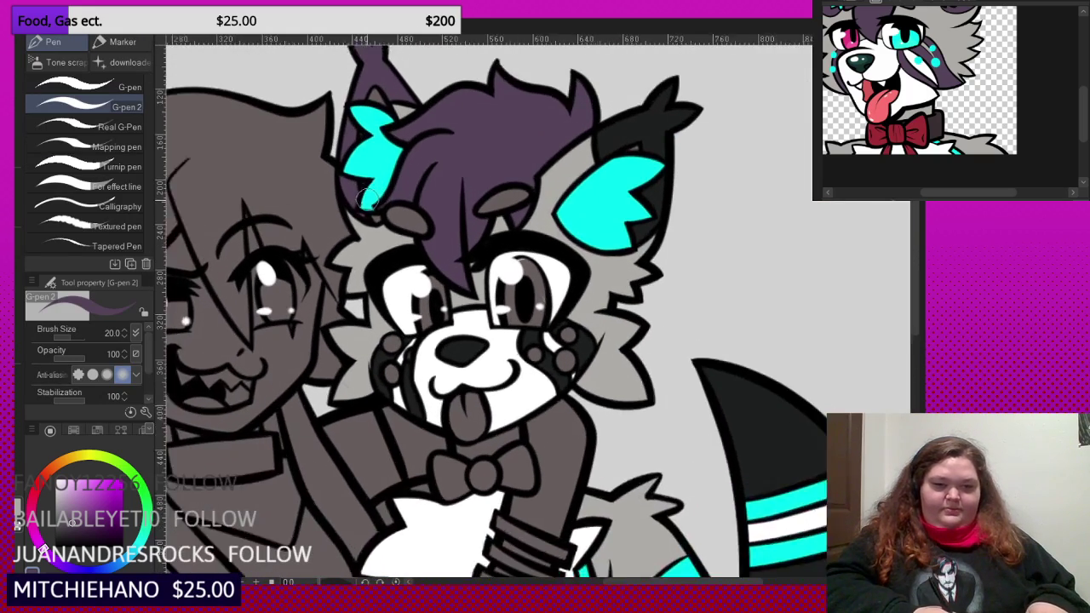
scroll(366, 199, up, 1)
key(g)
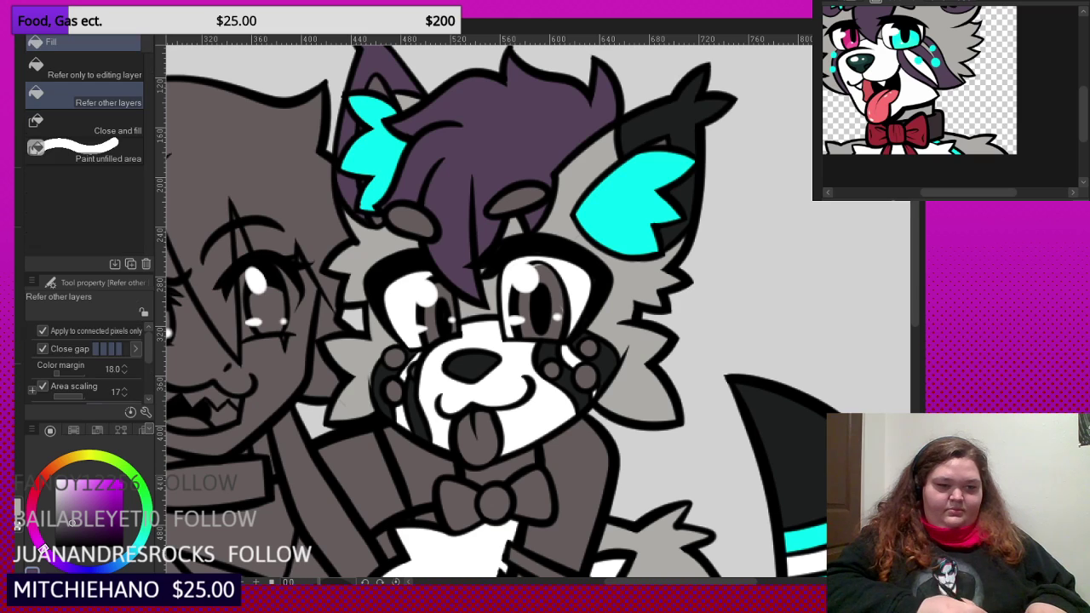
click(648, 125)
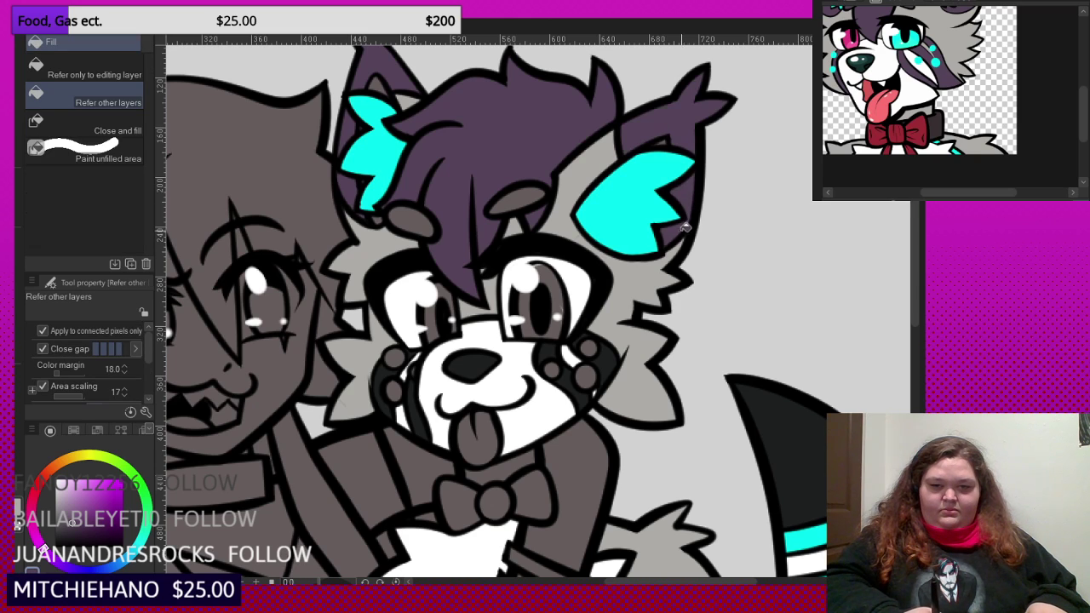
- Try filling the near-black cheek markings nearest the other character with the same dark purple
scroll(366, 353, up, 4)
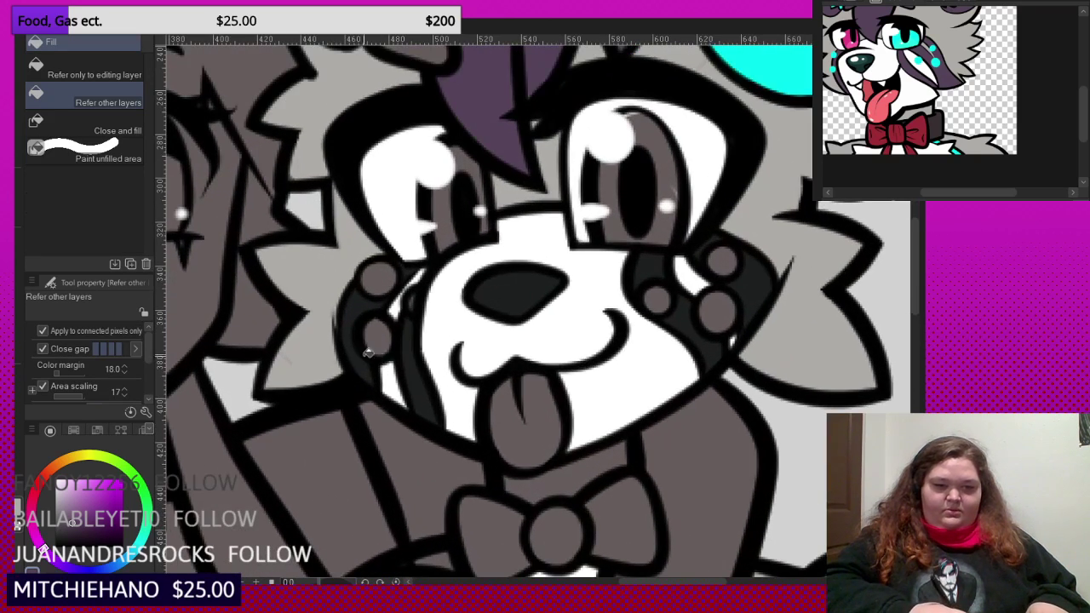
click(366, 351)
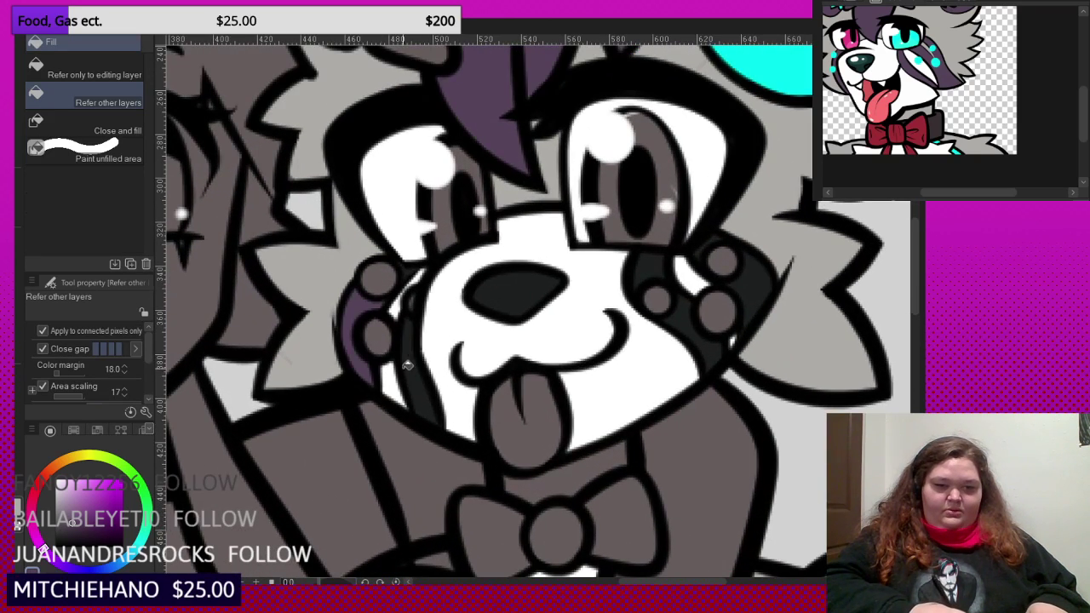
click(411, 366)
scroll(417, 311, down, 1)
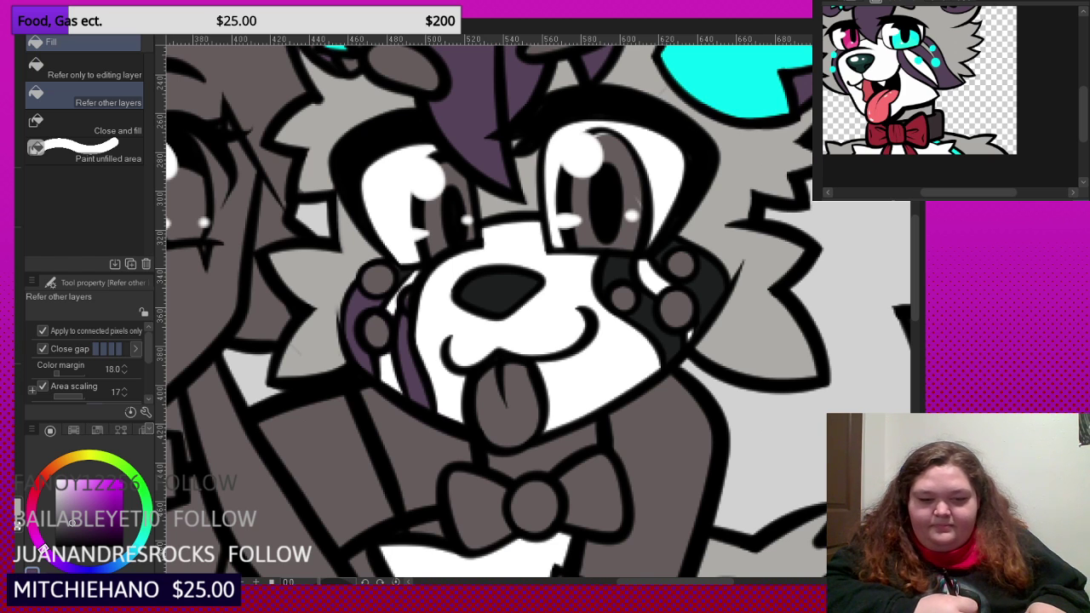
scroll(495, 307, down, 5)
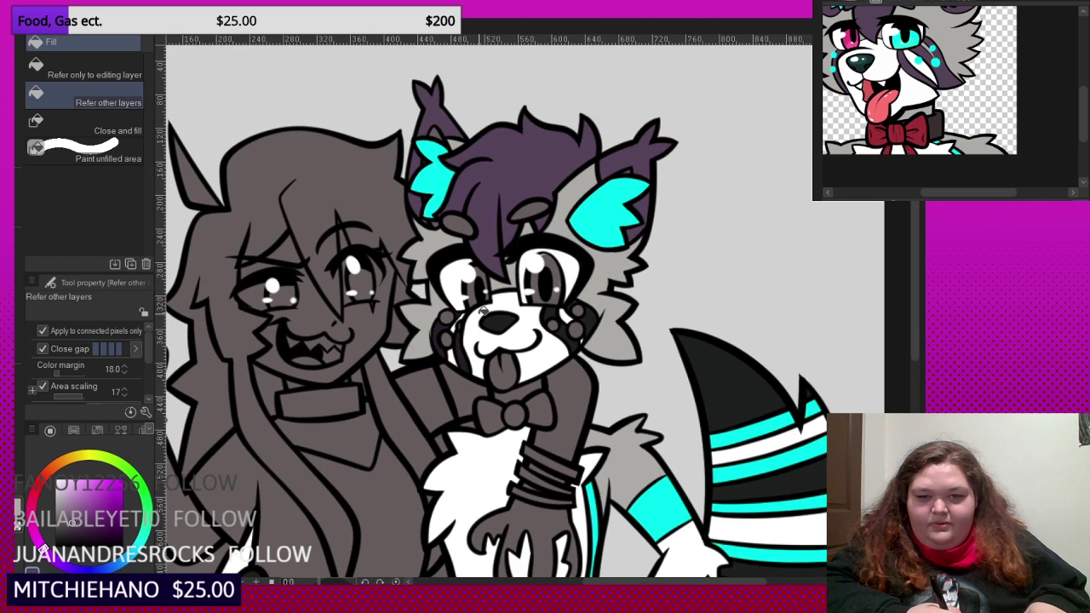
- Undo the dark purple fills on the cheek markings and both ears
key(ctrl+z)
key(ctrl+z)
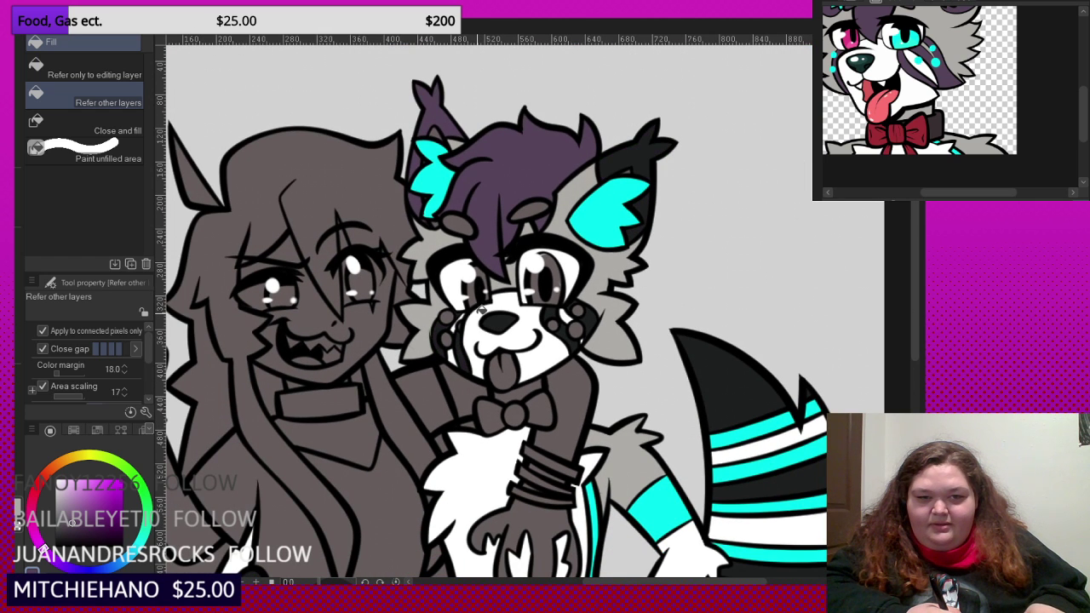
click(418, 137)
scroll(440, 213, up, 1)
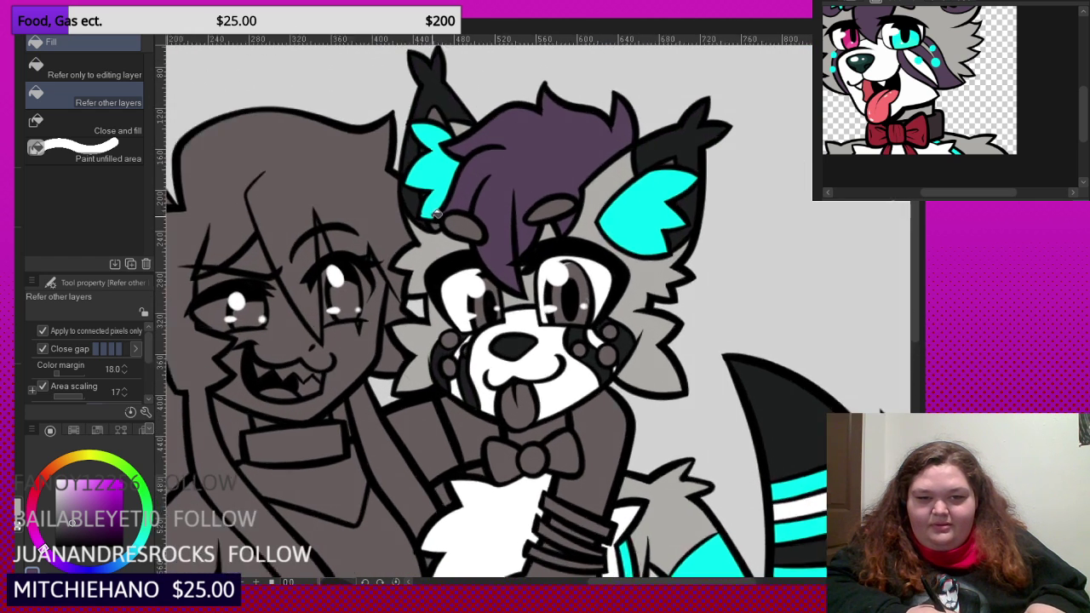
- Sample the near-black from the ear and fill both of the furry character's brows with it
scroll(436, 215, up, 1)
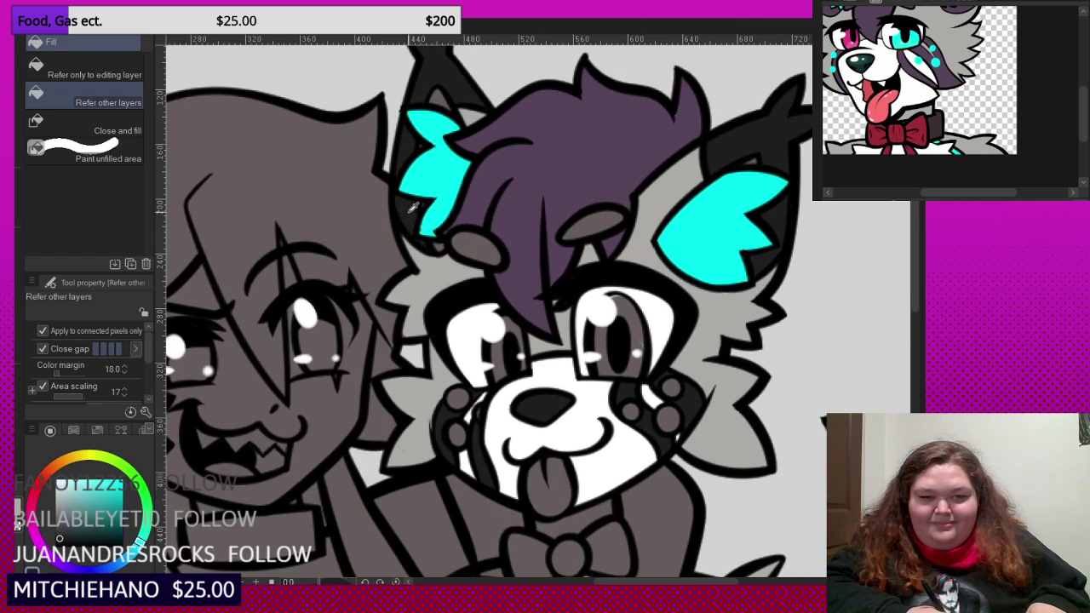
click(470, 244)
click(591, 223)
scroll(532, 166, up, 1)
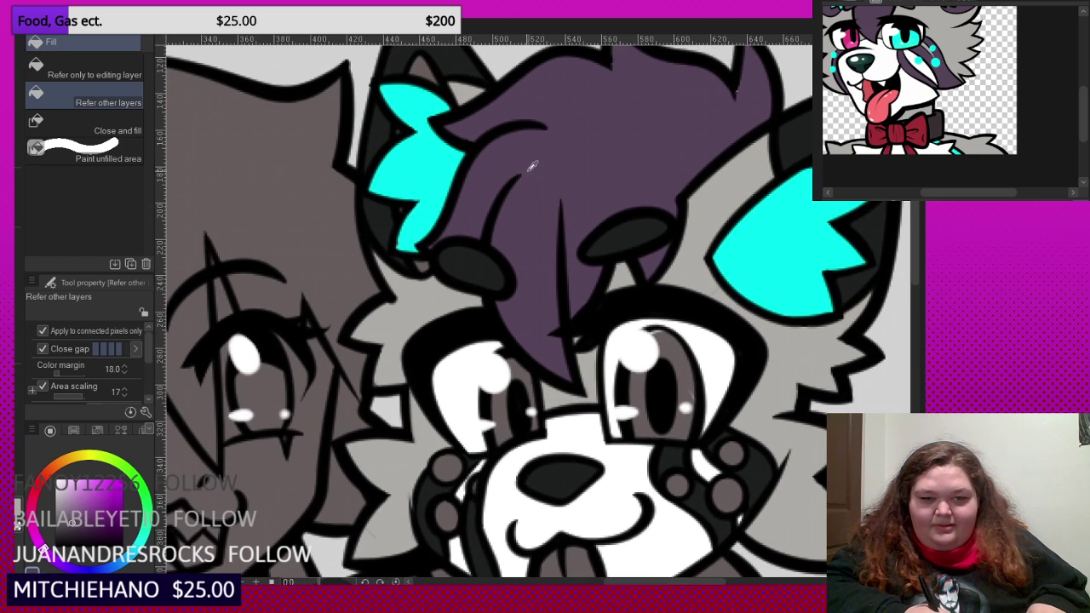
- Sample the cyan from the reference's eye and fill the iris farther from the other character with it
scroll(451, 175, down, 4)
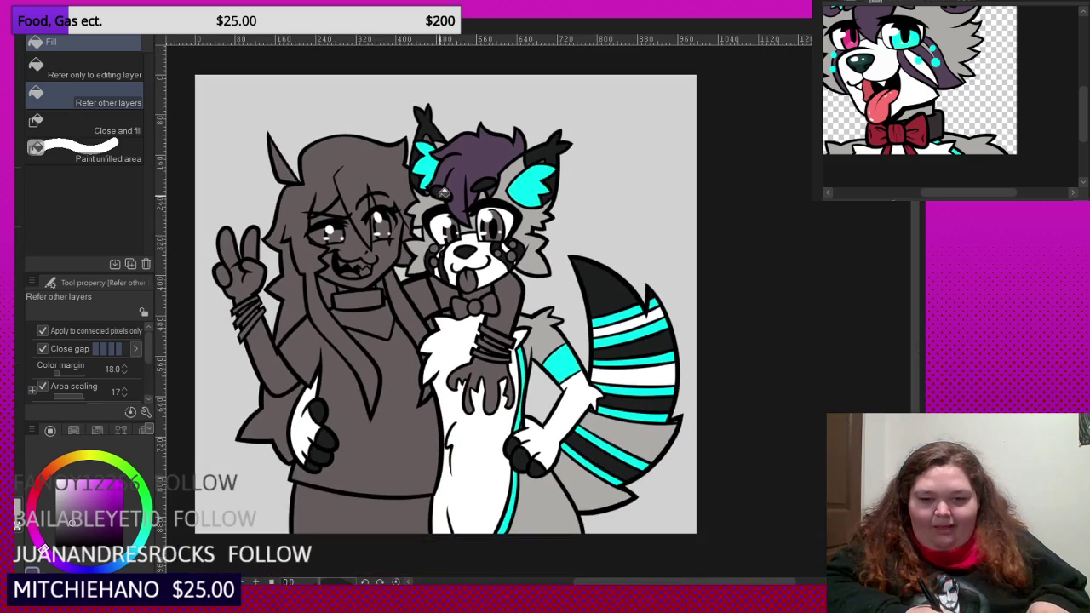
scroll(443, 192, down, 2)
scroll(420, 220, up, 2)
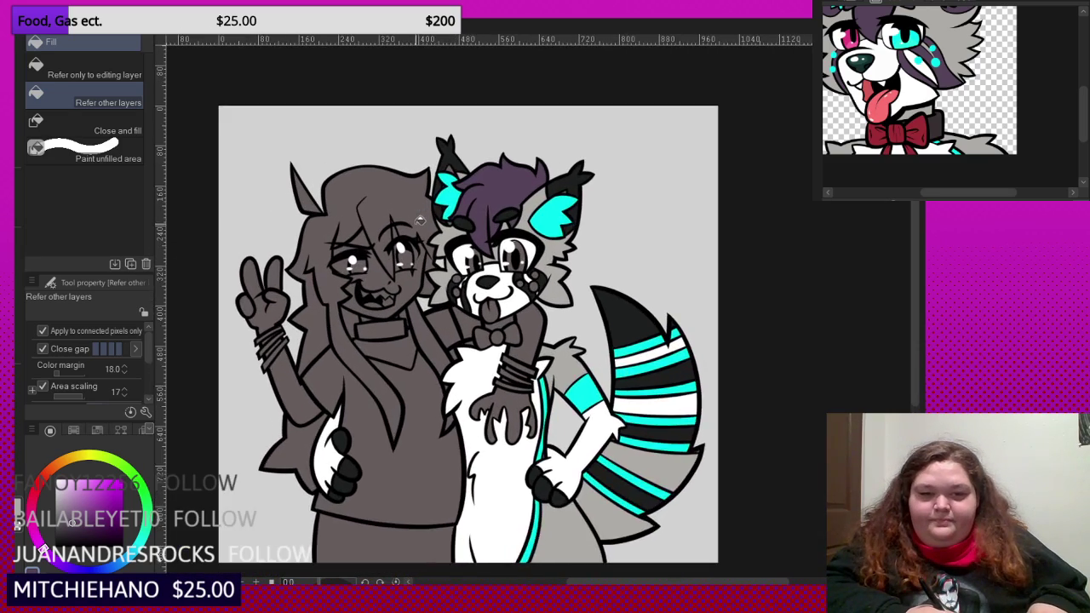
scroll(420, 220, up, 2)
scroll(422, 205, down, 1)
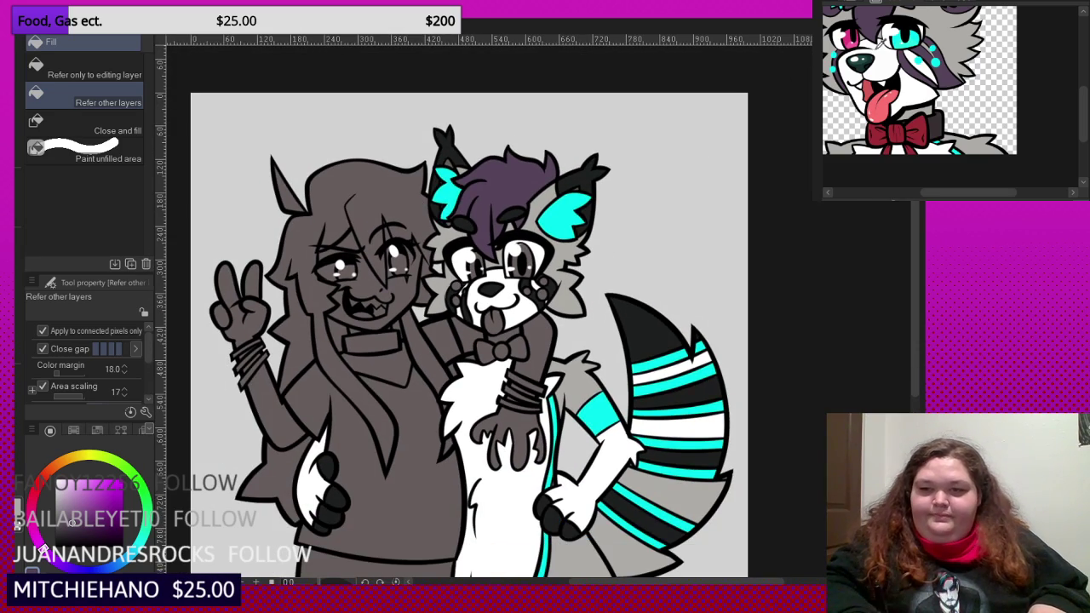
scroll(528, 255, up, 3)
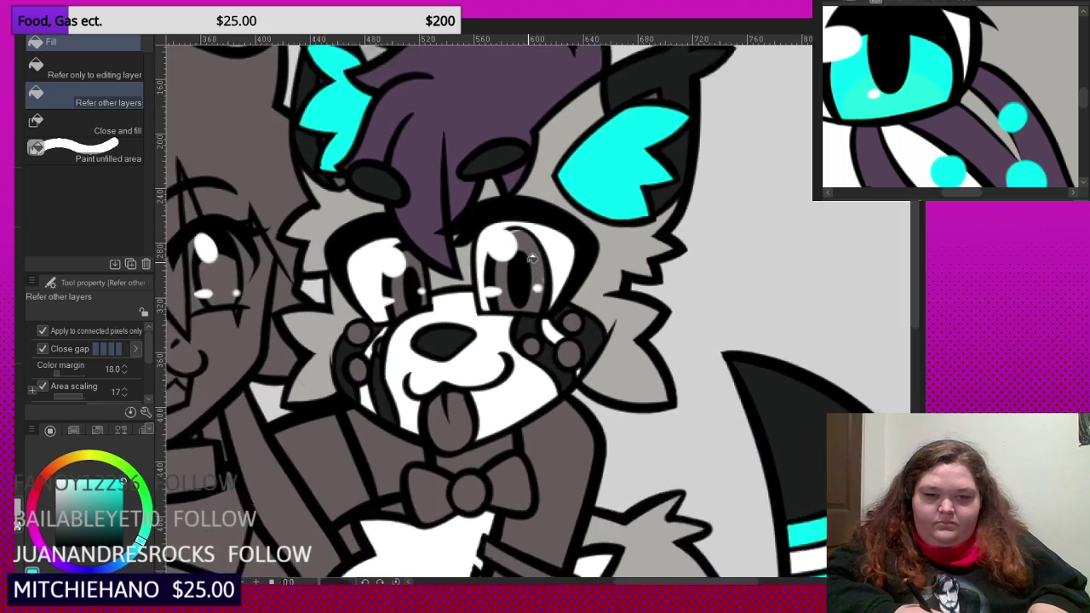
click(531, 258)
scroll(531, 258, up, 3)
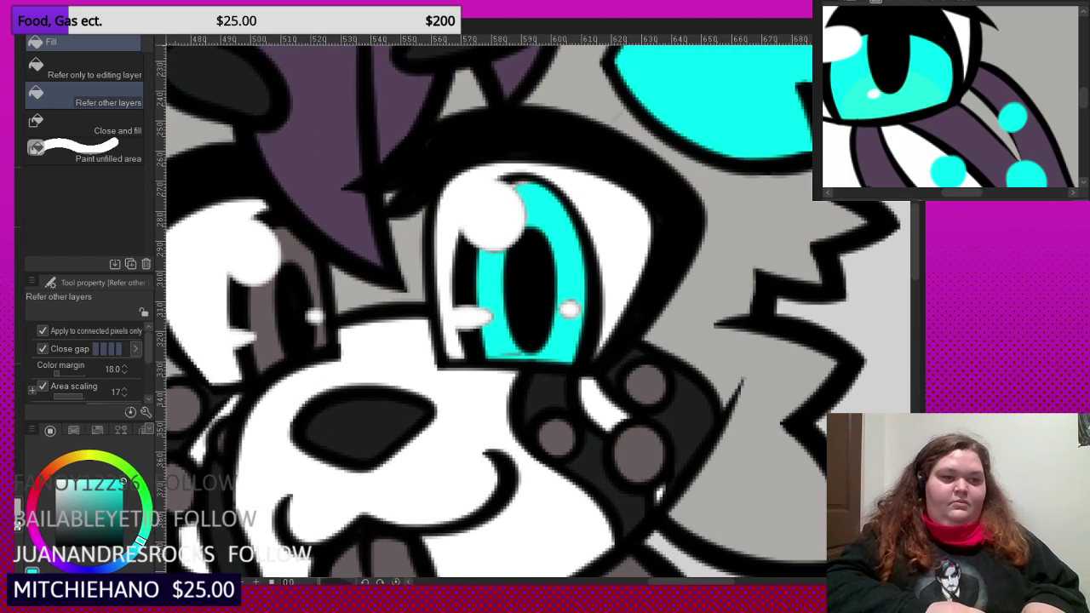
- Touch up the cyan iris along its outline and around its highlights with G-pen 2
key(p)
scroll(542, 213, up, 1)
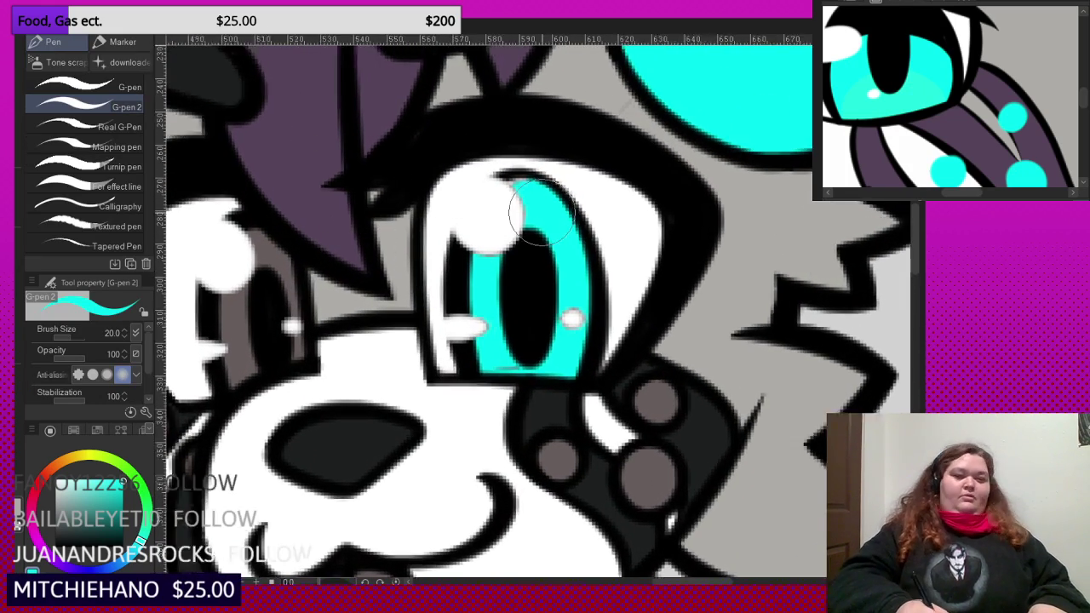
scroll(542, 212, up, 1)
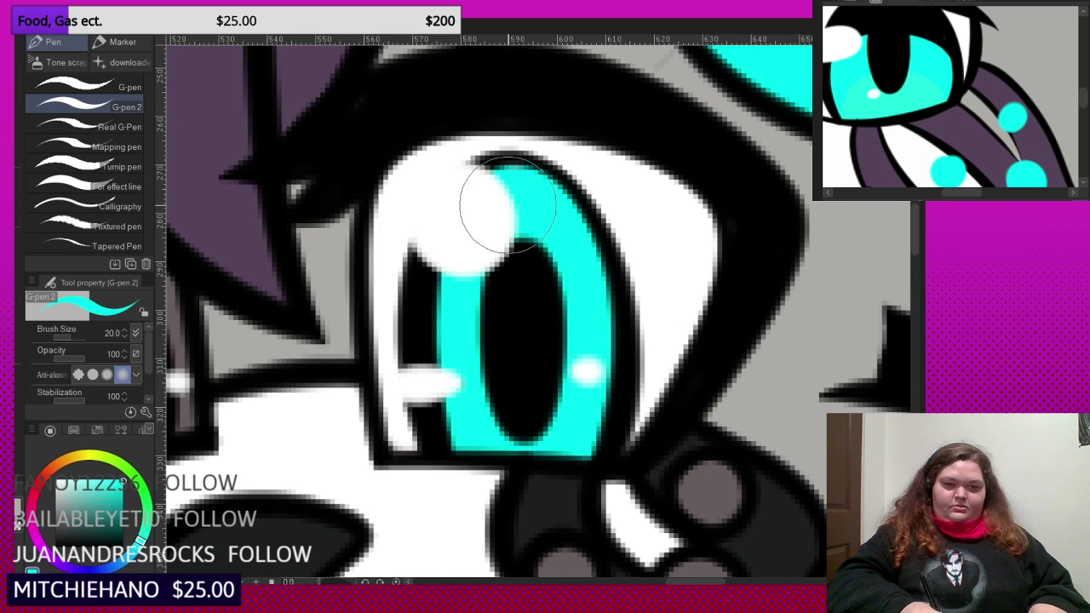
scroll(508, 204, down, 4)
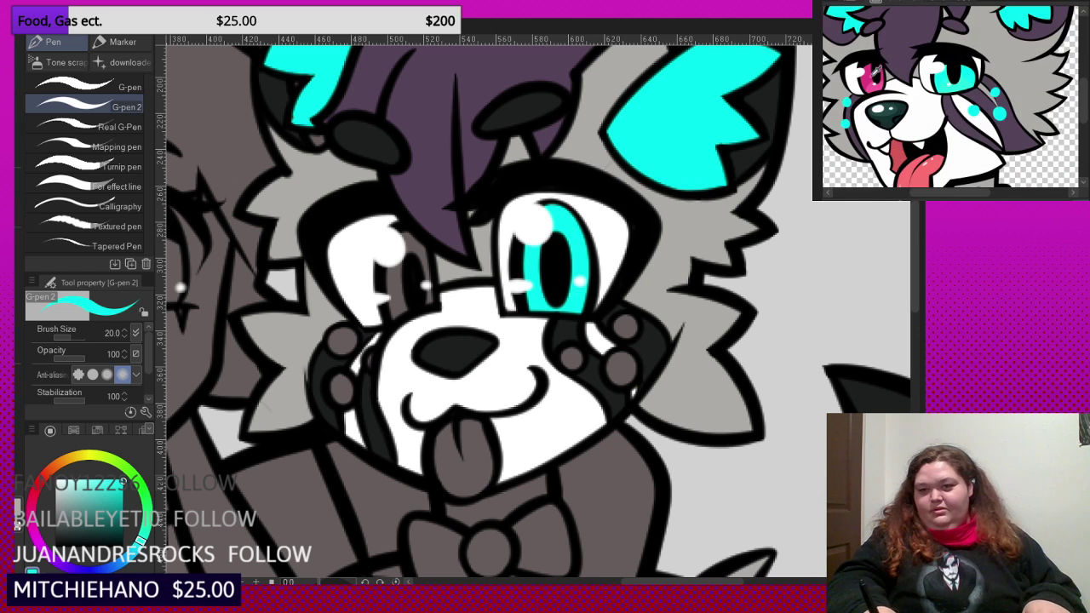
- Sample the magenta from the reference's other eye and paint the iris nearest the other character with G-pen 2
click(867, 77)
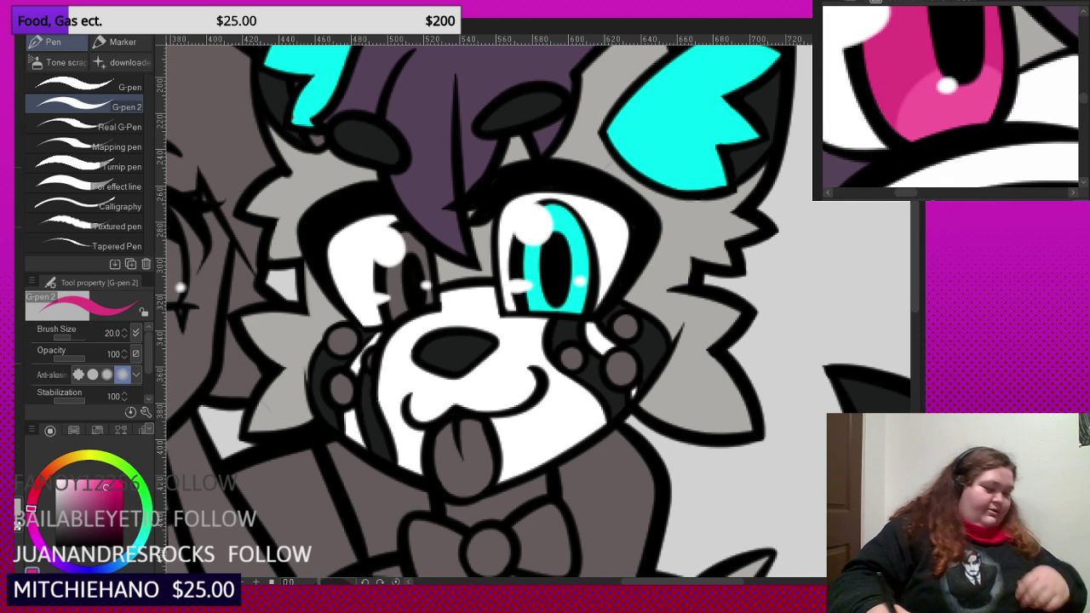
scroll(394, 257, up, 4)
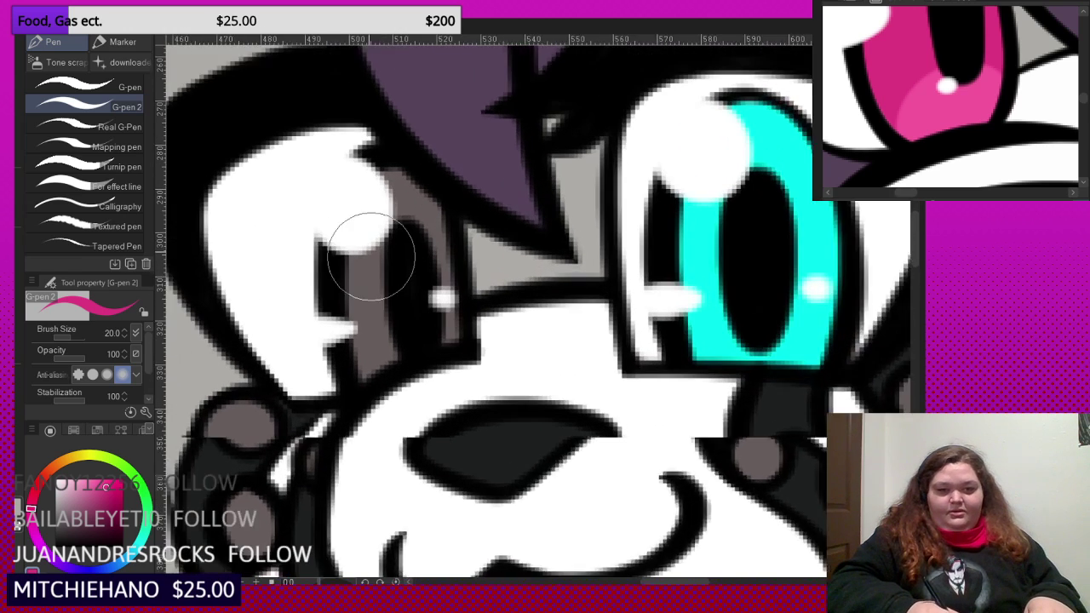
scroll(371, 256, up, 1)
mouse_move(342, 243)
mouse_down()
mouse_move(355, 388)
mouse_move(446, 356)
mouse_move(442, 215)
mouse_move(422, 188)
mouse_move(381, 189)
mouse_move(399, 292)
mouse_up()
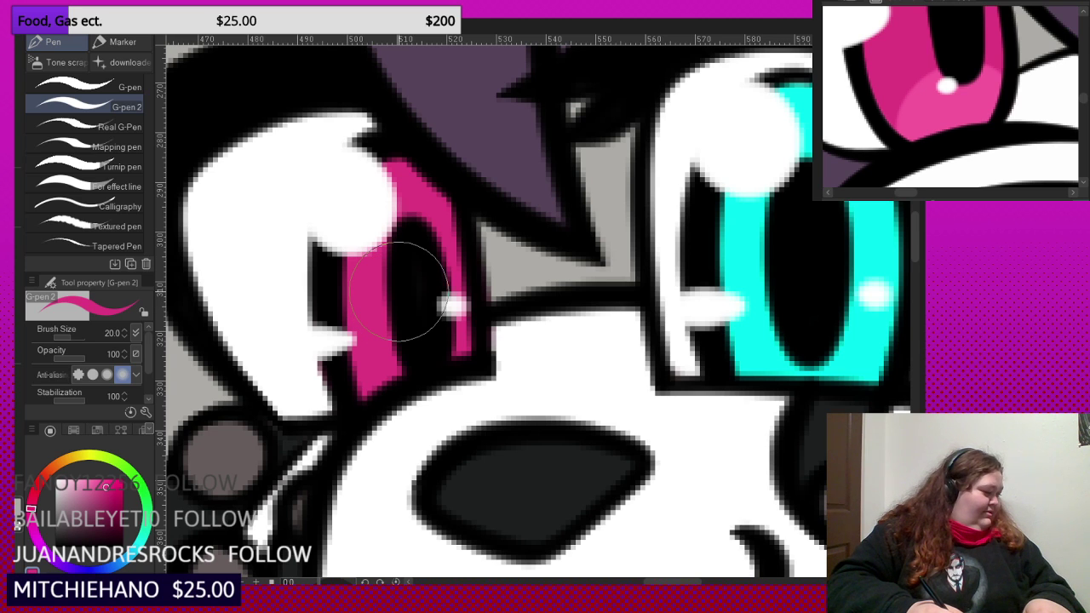
key(ctrl+z)
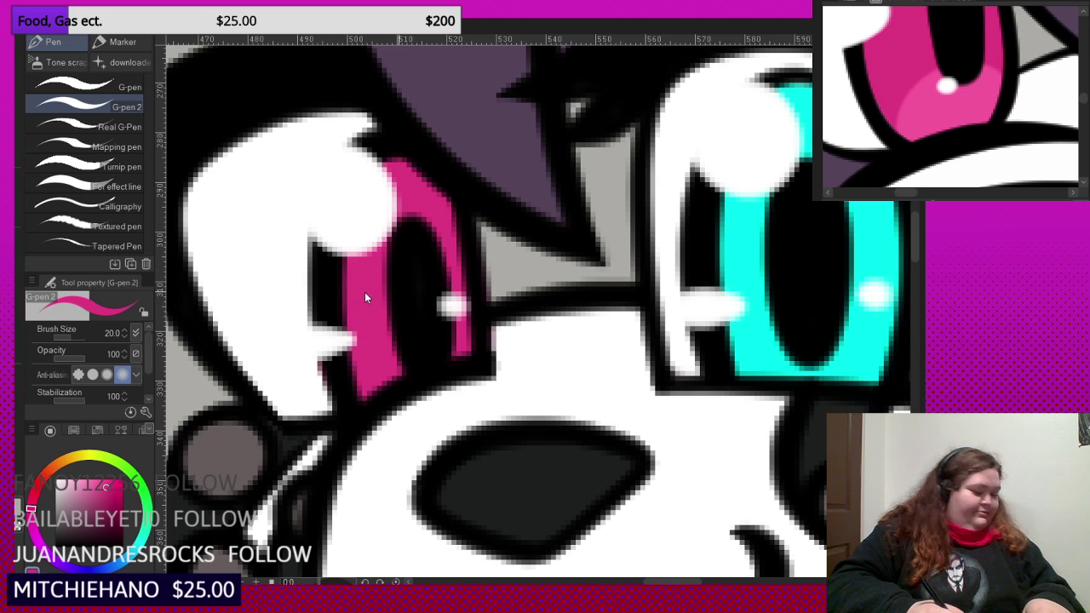
key(ctrl+z)
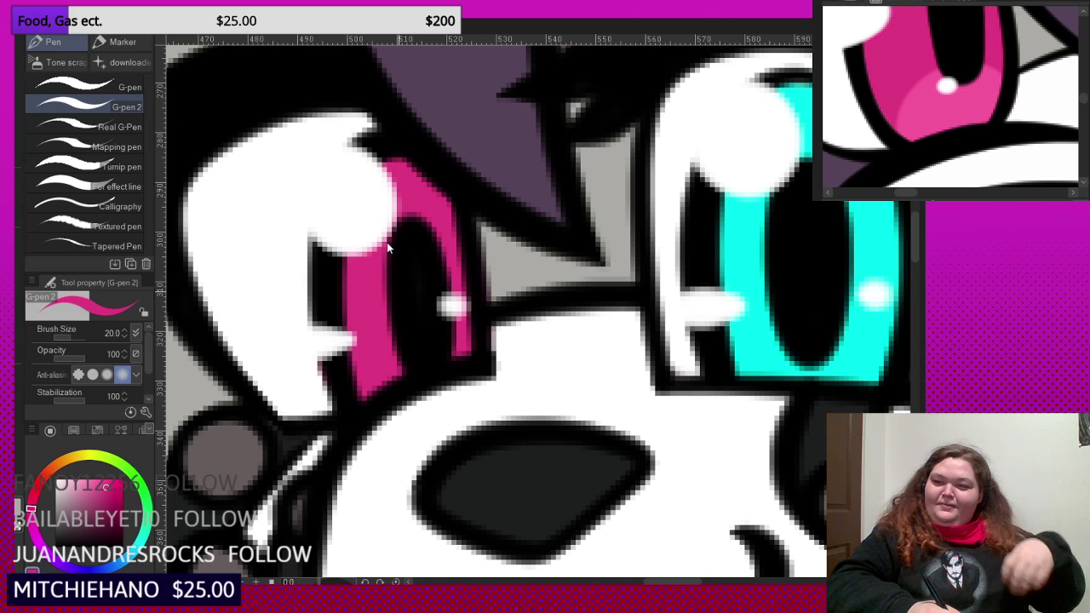
- Sample the light grey from the furry character's cheek fur and paint the neck above the bow tie with G-pen 2
scroll(384, 245, down, 5)
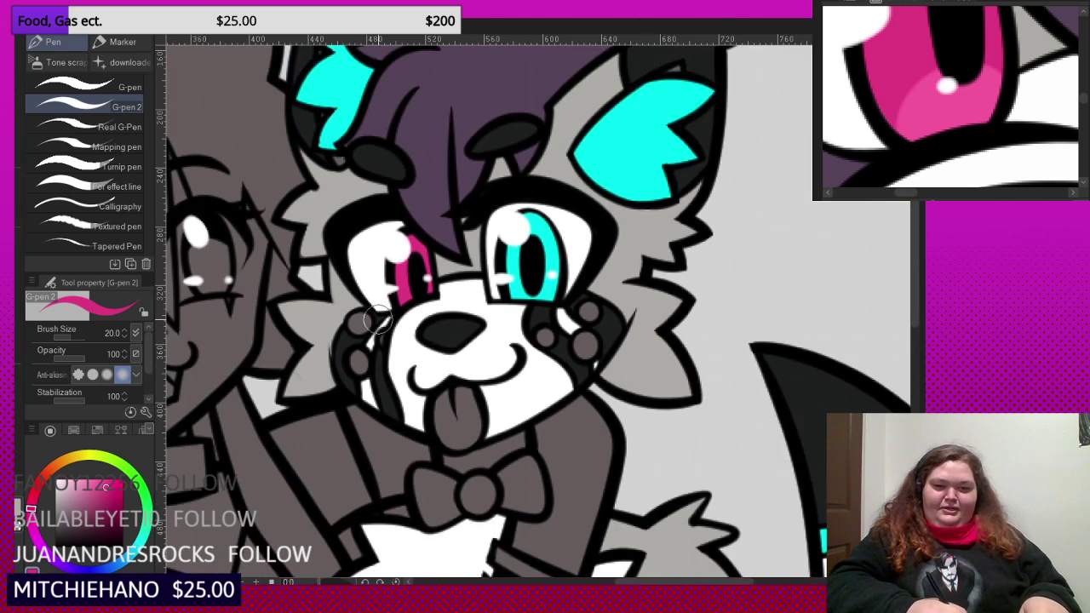
scroll(378, 320, up, 2)
alt+click(659, 112)
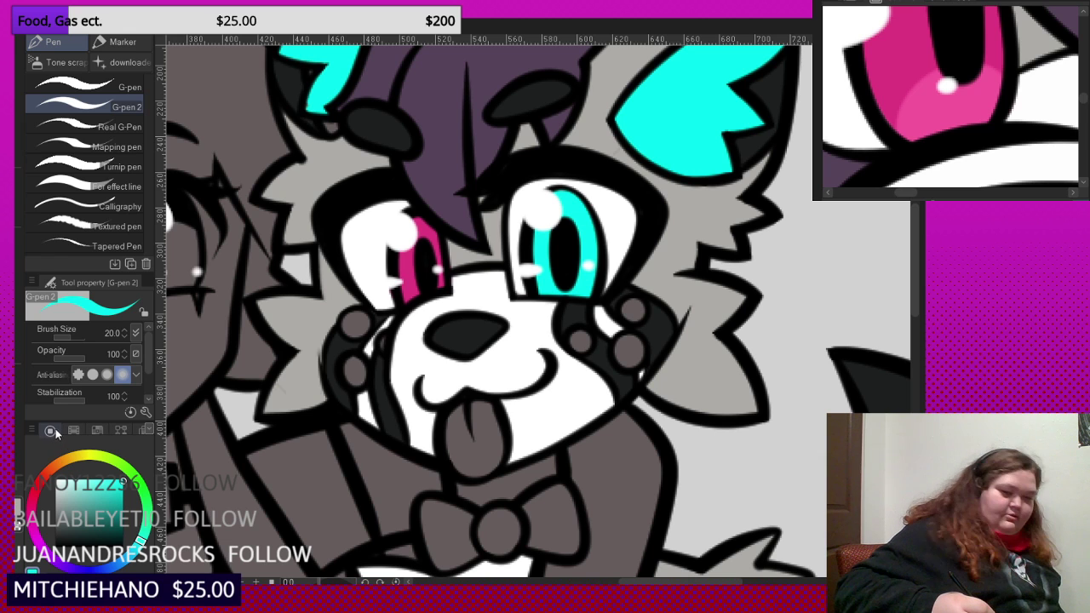
alt+click(655, 227)
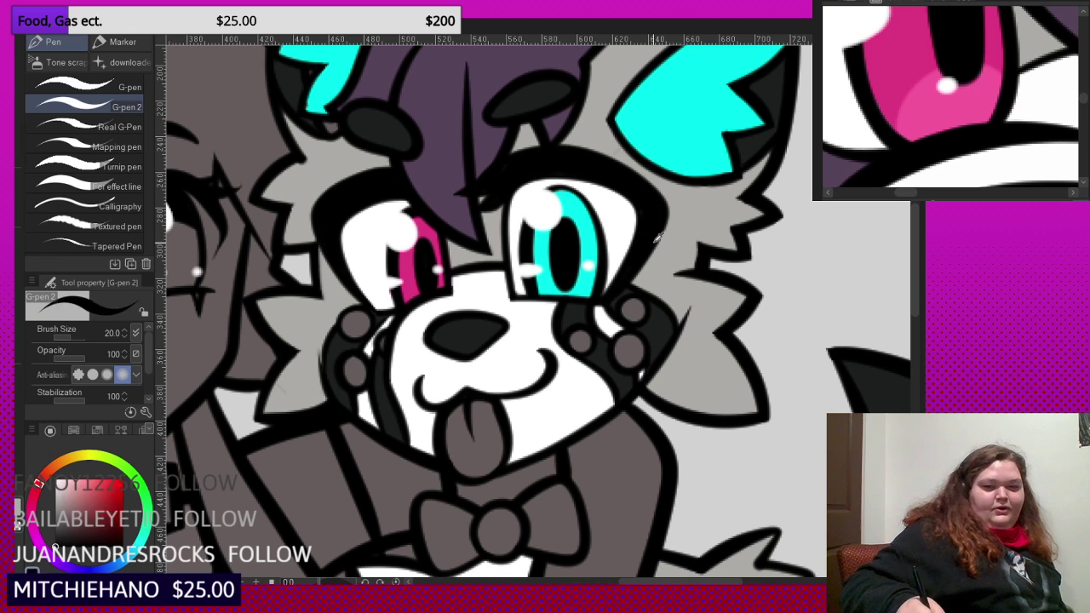
alt+click(698, 210)
mouse_move(462, 492)
mouse_down()
mouse_move(491, 499)
mouse_move(559, 459)
mouse_move(471, 488)
mouse_move(499, 481)
mouse_up()
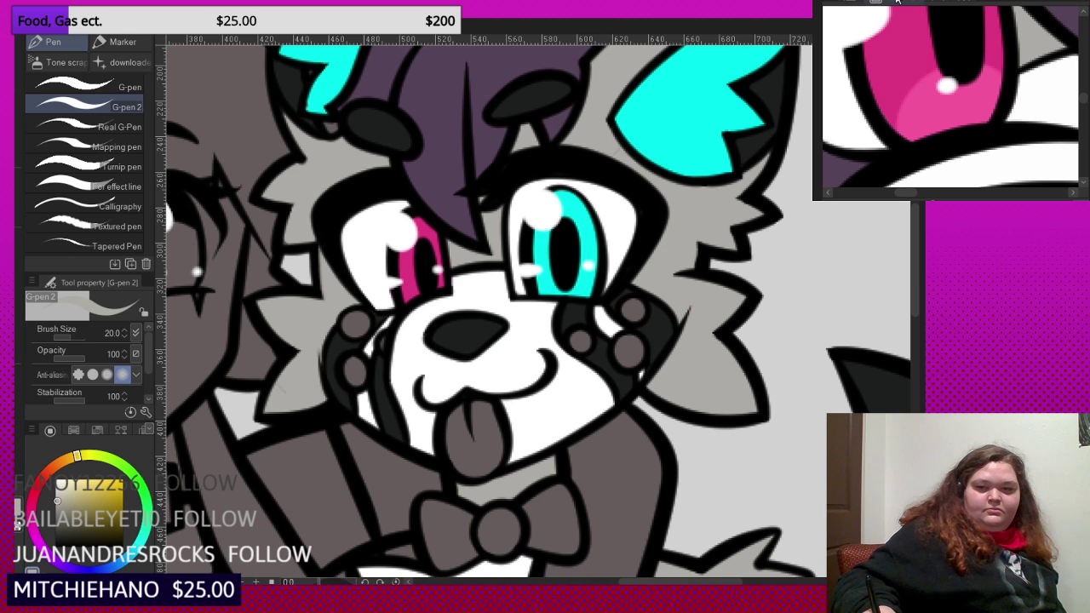
- Paint the small gap between the other character's arm and the white chest fluff in the same light grey
click(851, 2)
drag(967, 71, 935, 100)
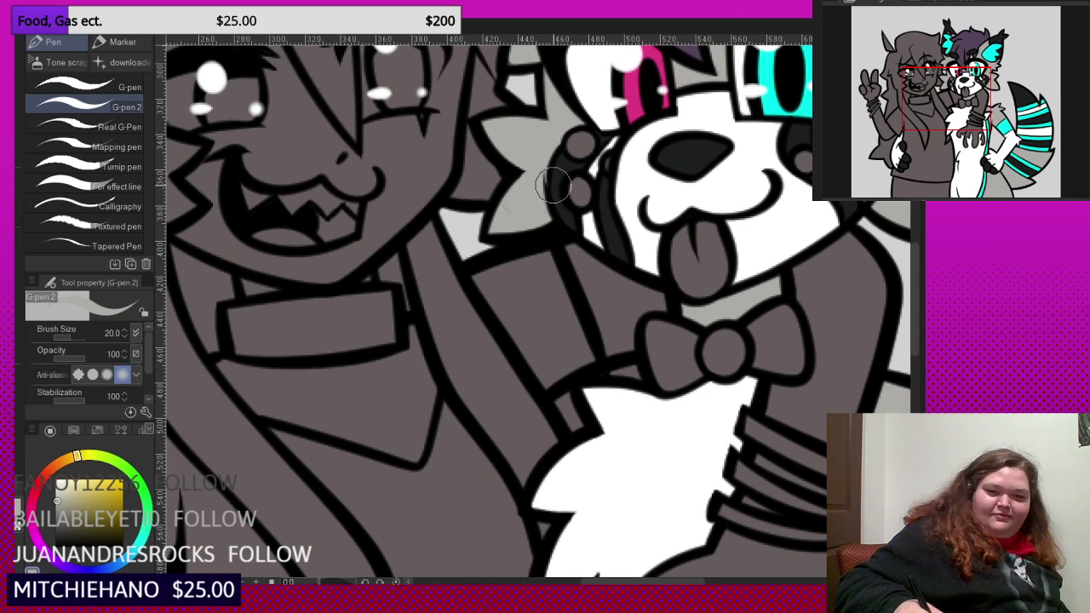
mouse_move(575, 409)
mouse_down()
mouse_move(561, 400)
mouse_move(579, 427)
mouse_up()
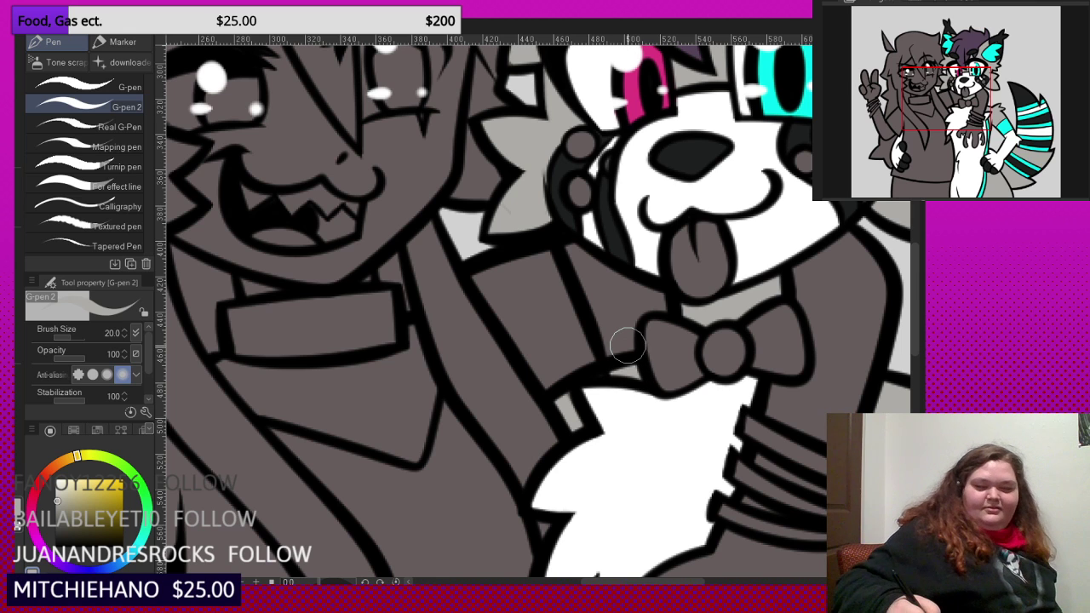
key(ctrl+0)
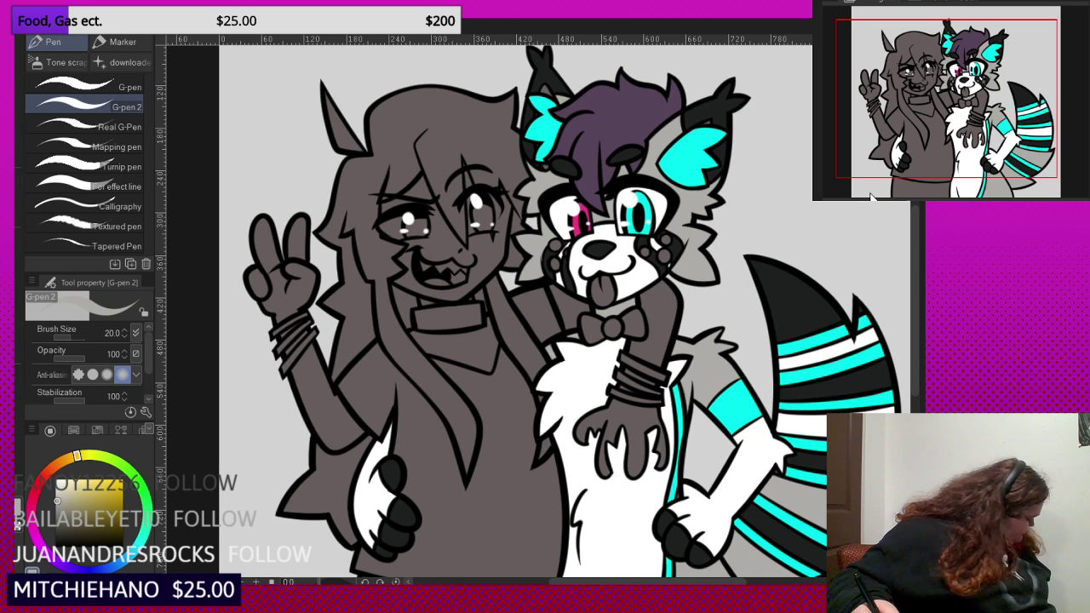
mouse_move(952, 113)
mouse_down()
mouse_move(948, 141)
mouse_move(954, 104)
mouse_up()
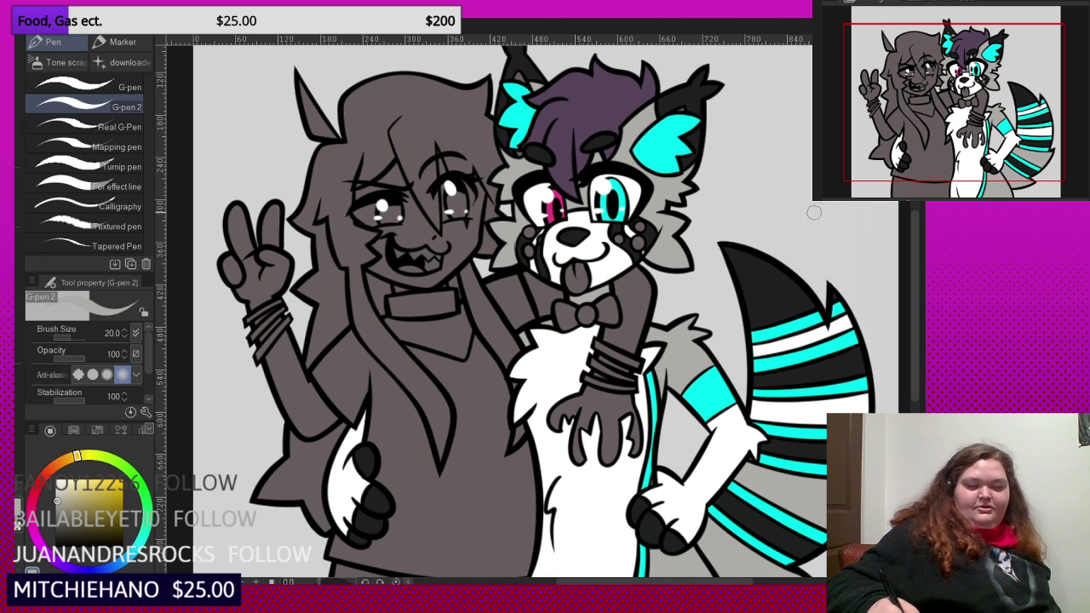
- Sample the dark red from the reference's bow tie and fill both bow tie wings and the centre knot with it
alt+click(666, 143)
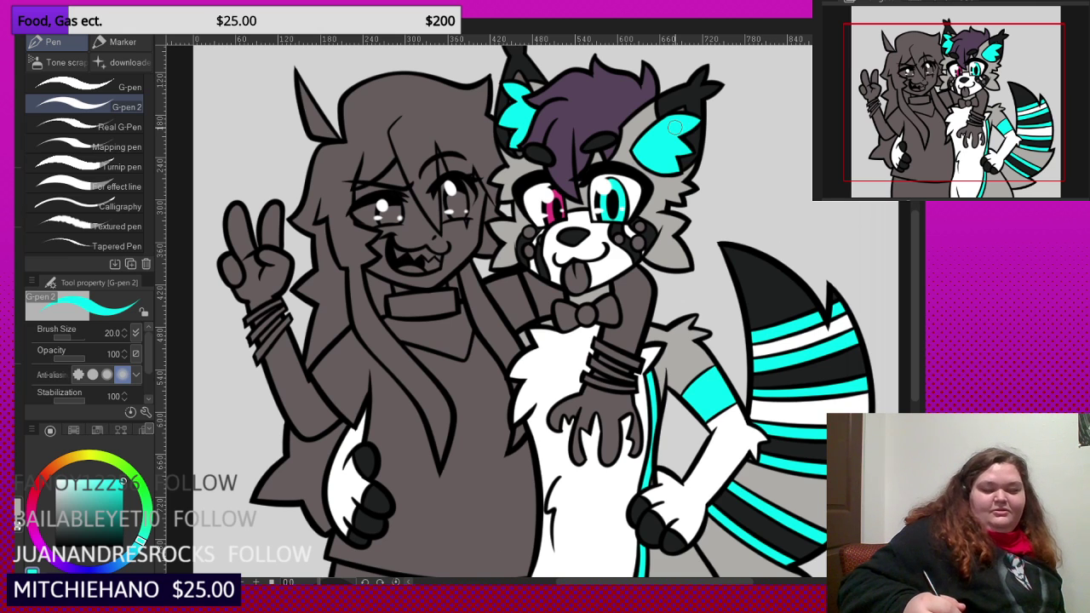
click(925, 3)
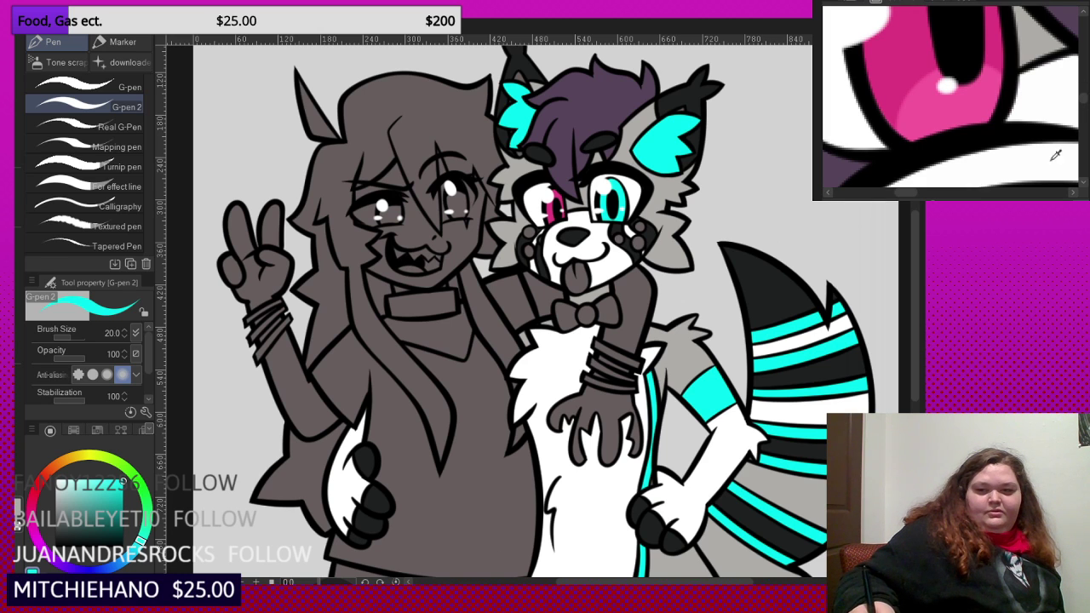
scroll(942, 103, down, 5)
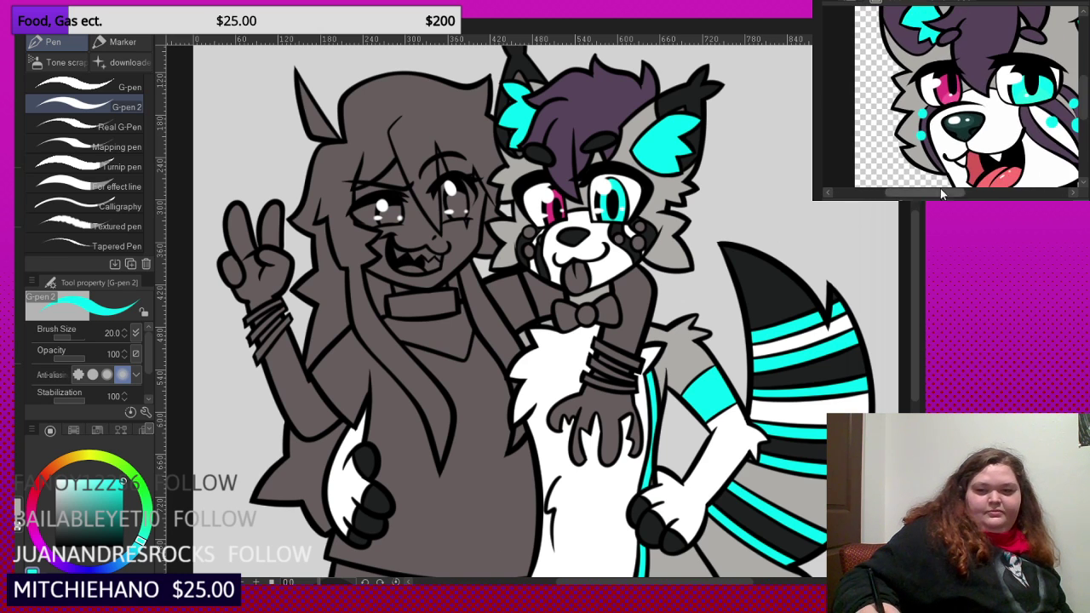
scroll(992, 162, down, 3)
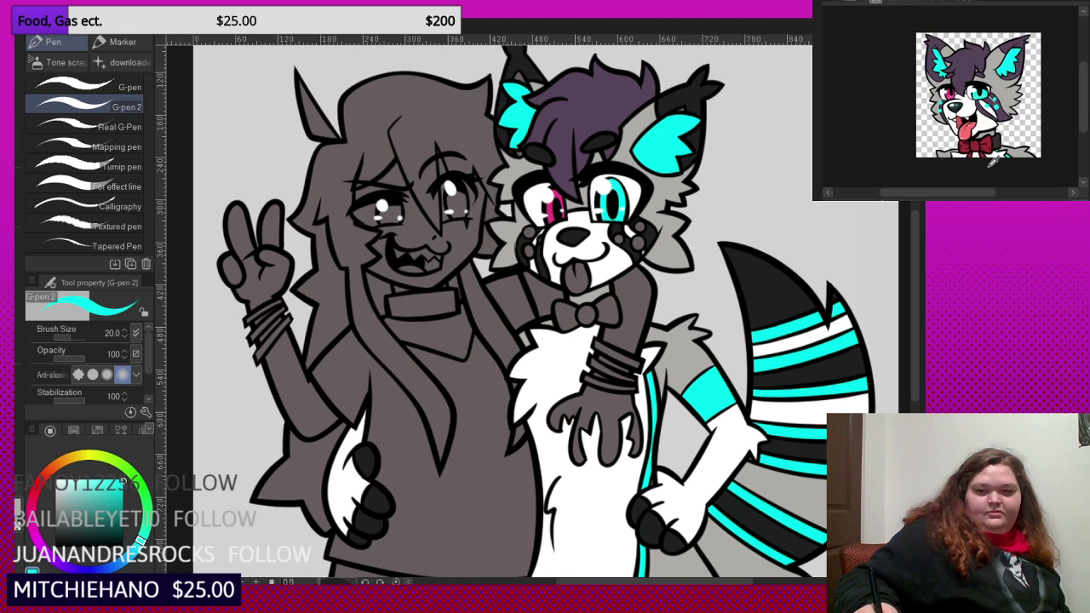
click(992, 143)
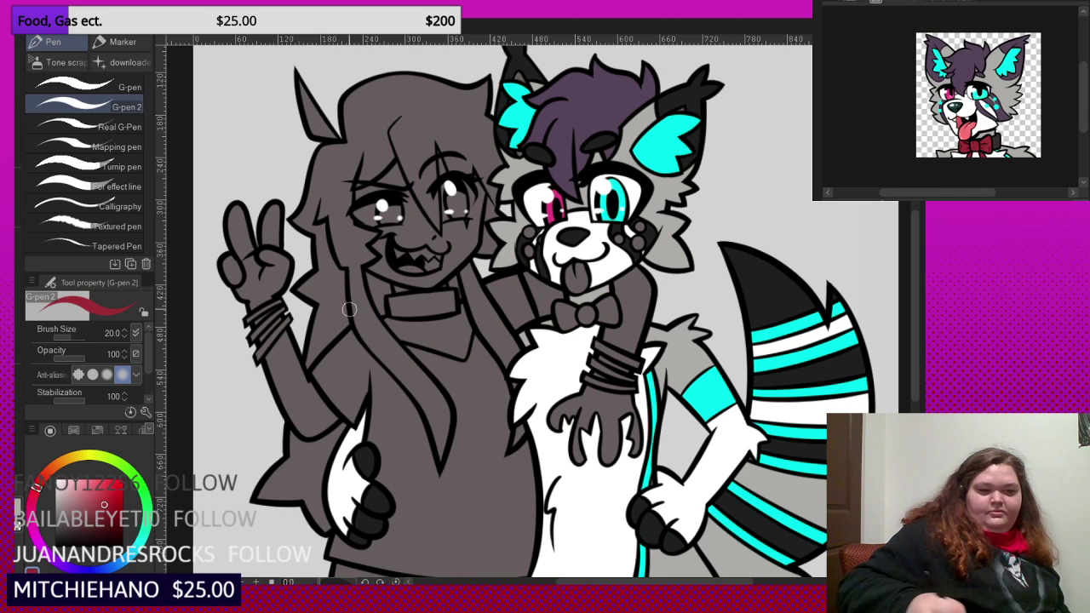
key(g)
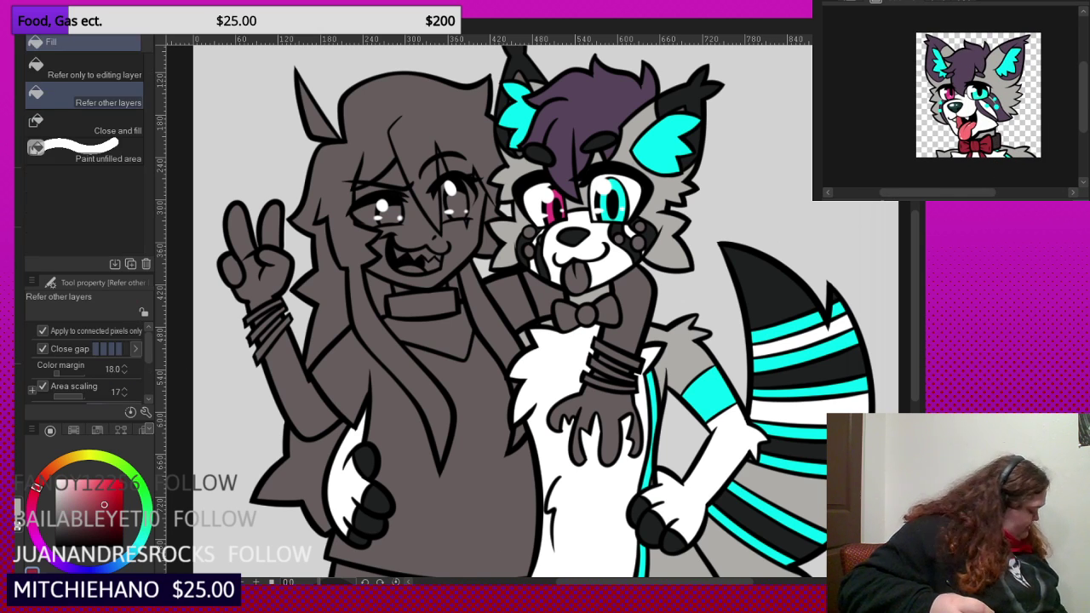
click(576, 277)
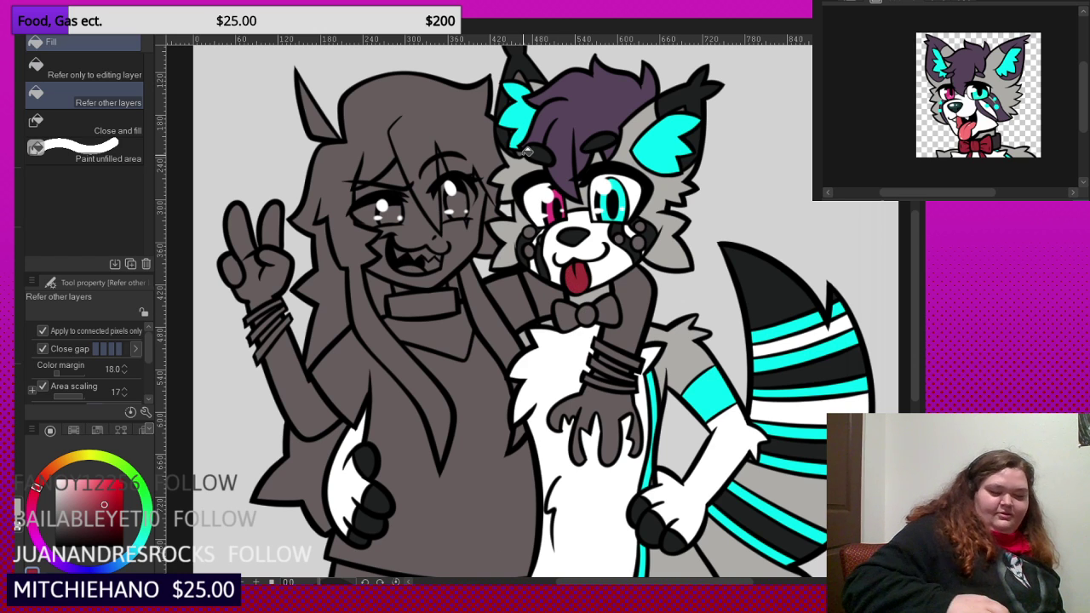
key(ctrl+z)
click(566, 318)
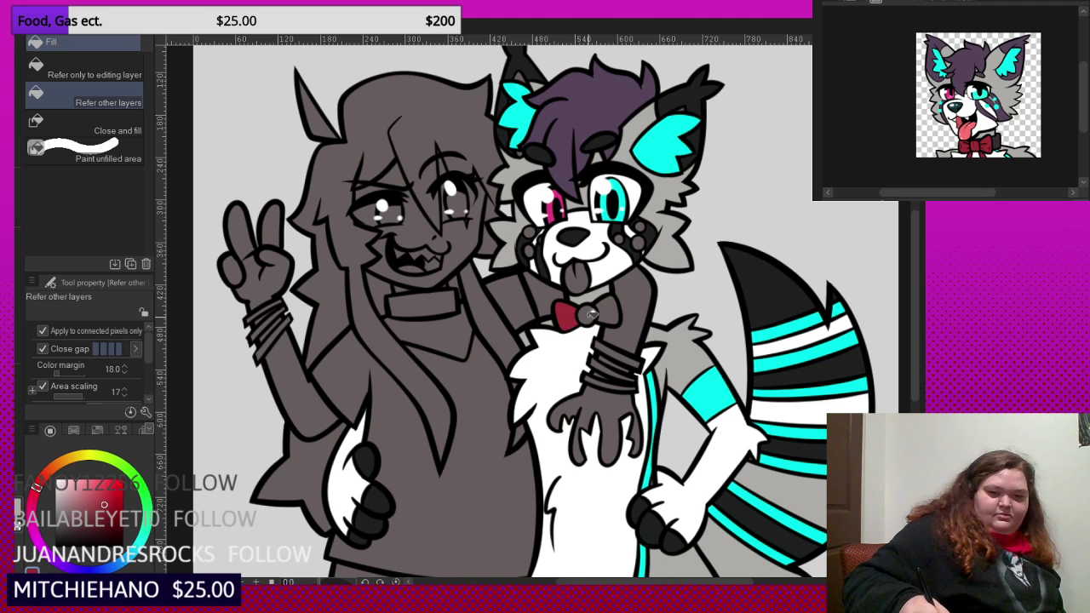
click(586, 314)
click(606, 312)
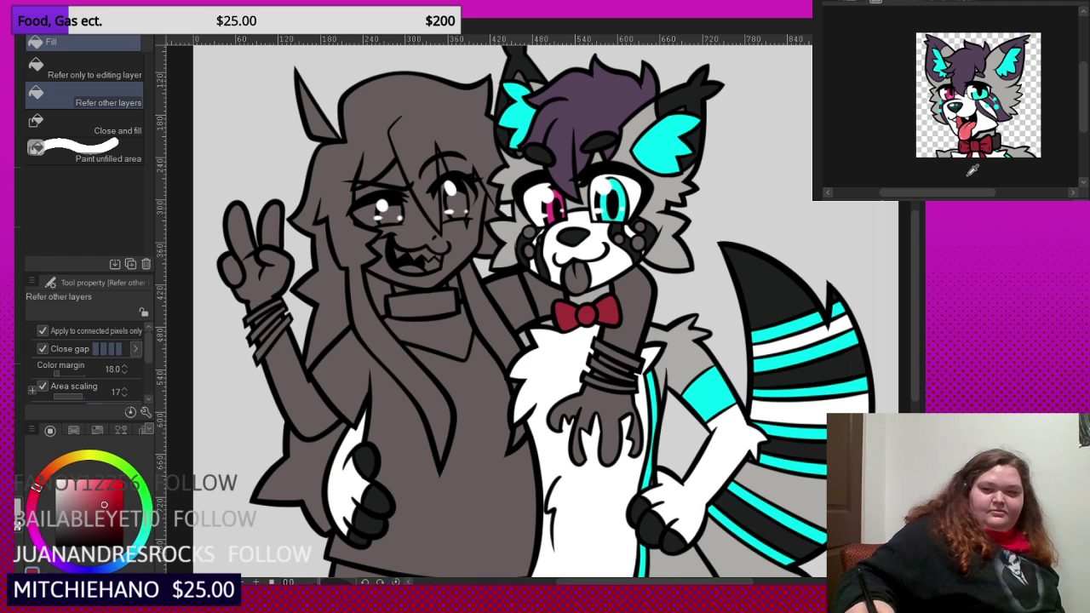
- Fill the tongue with the pinkish red sampled from the reference's tongue, and the cheek dots with the ear's cyan
click(965, 131)
click(574, 281)
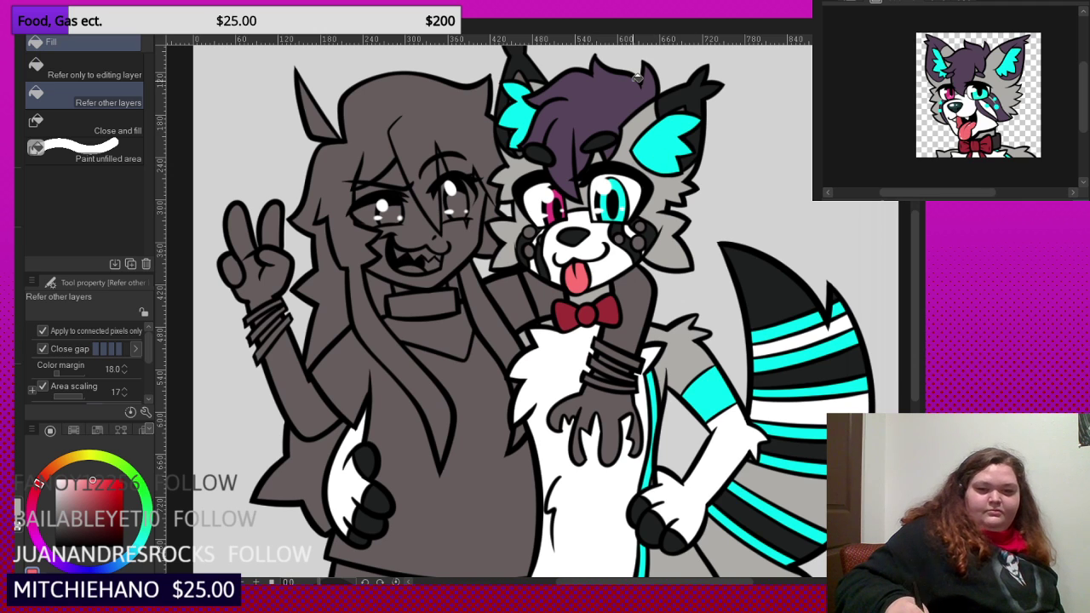
alt+click(671, 130)
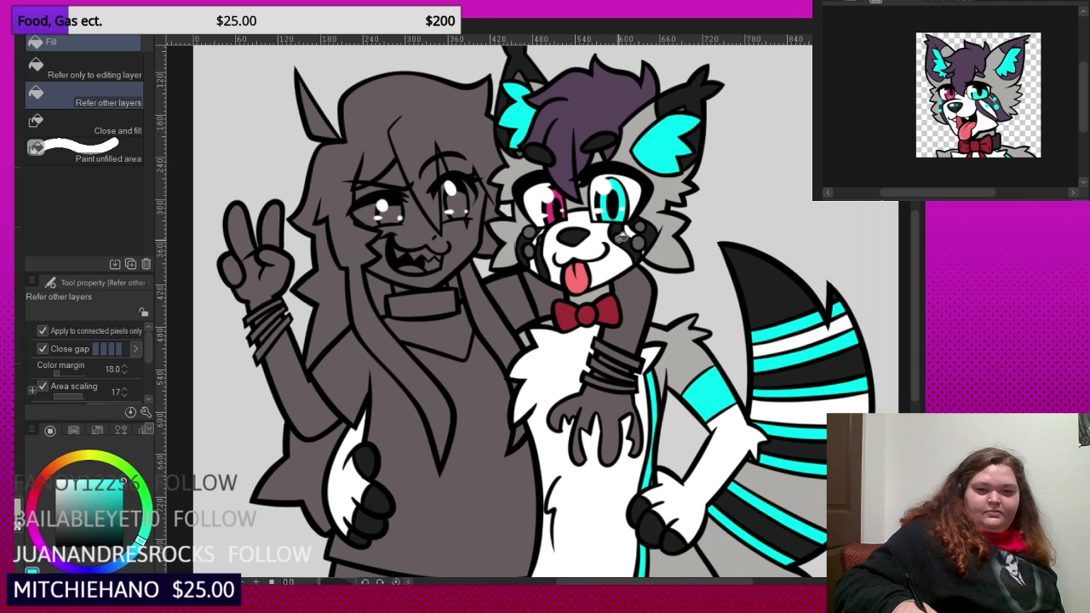
click(620, 239)
click(639, 243)
click(640, 228)
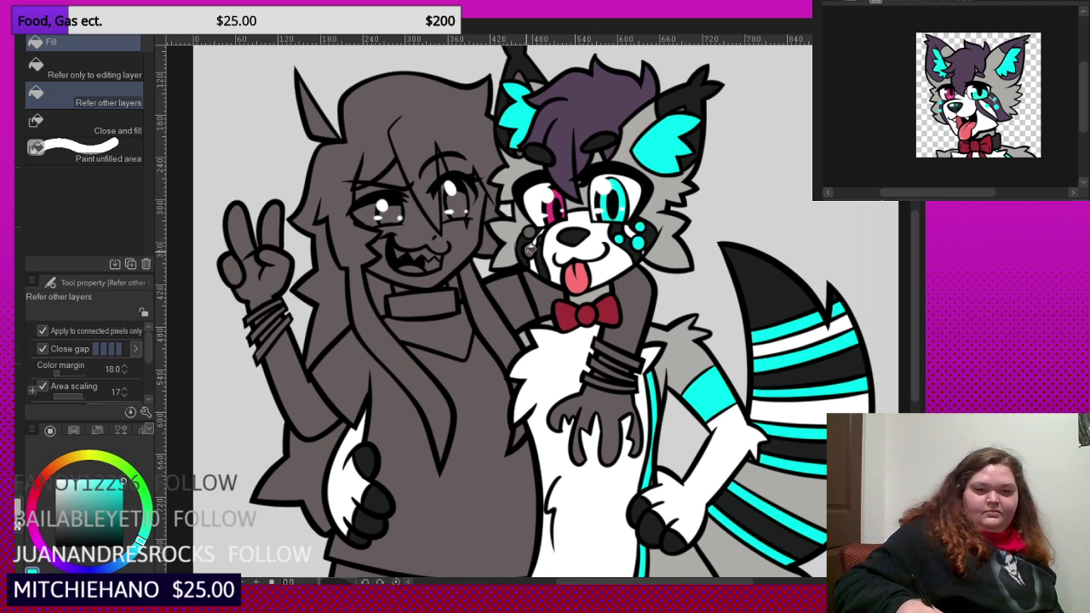
click(530, 247)
click(532, 231)
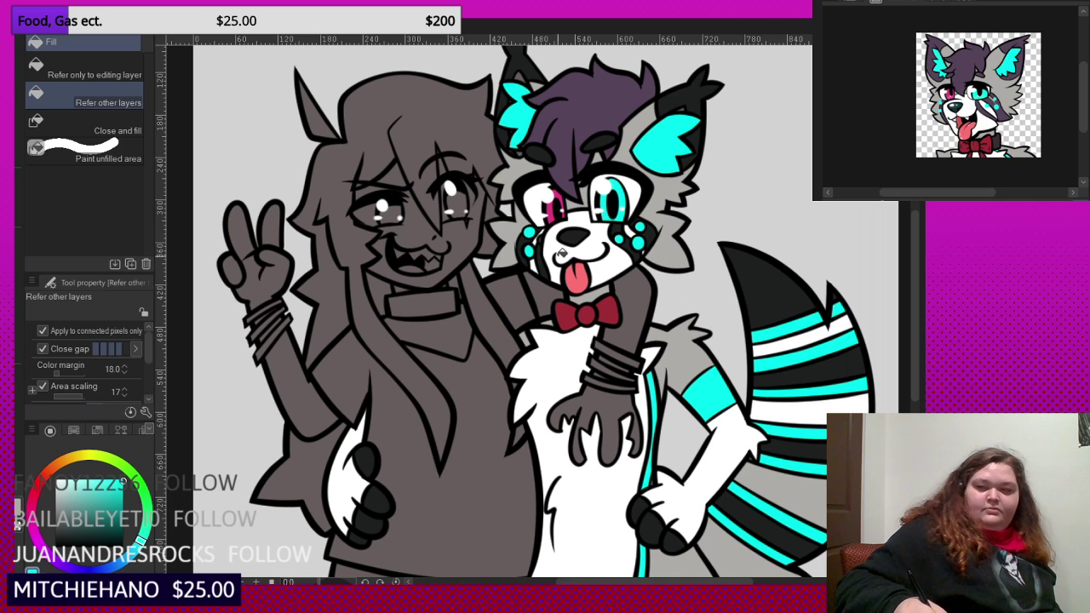
- Check the reference's cheek dots and paint the partly hidden dot beside the muzzle cyan with G-pen 2
click(906, 208)
click(905, 209)
click(906, 209)
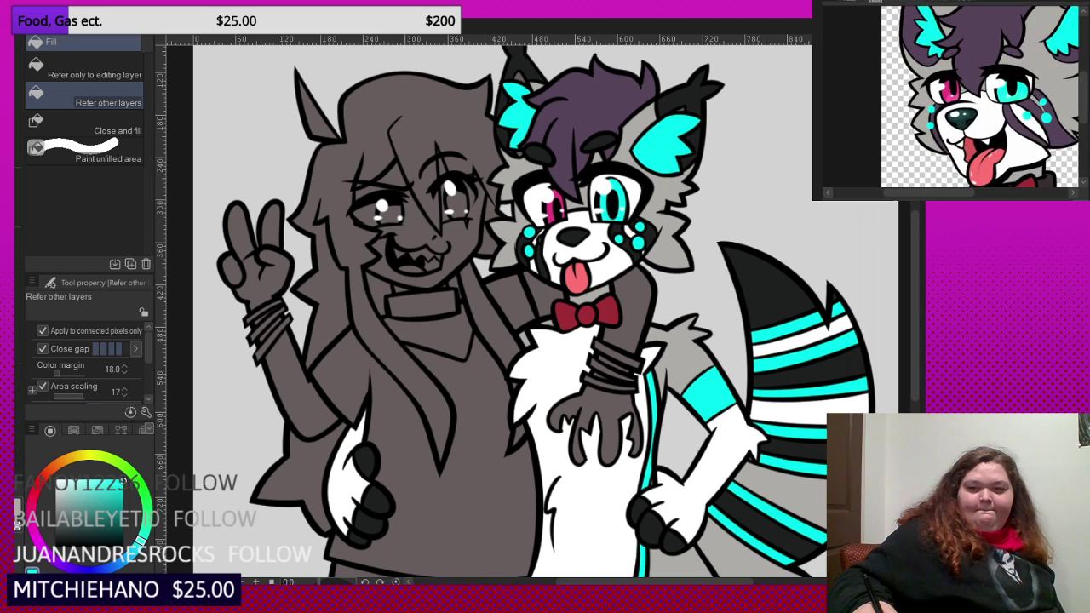
click(853, 2)
drag(962, 95, 966, 98)
key(ctrl+plus)
key(ctrl+plus)
key(ctrl+plus)
key(ctrl+plus)
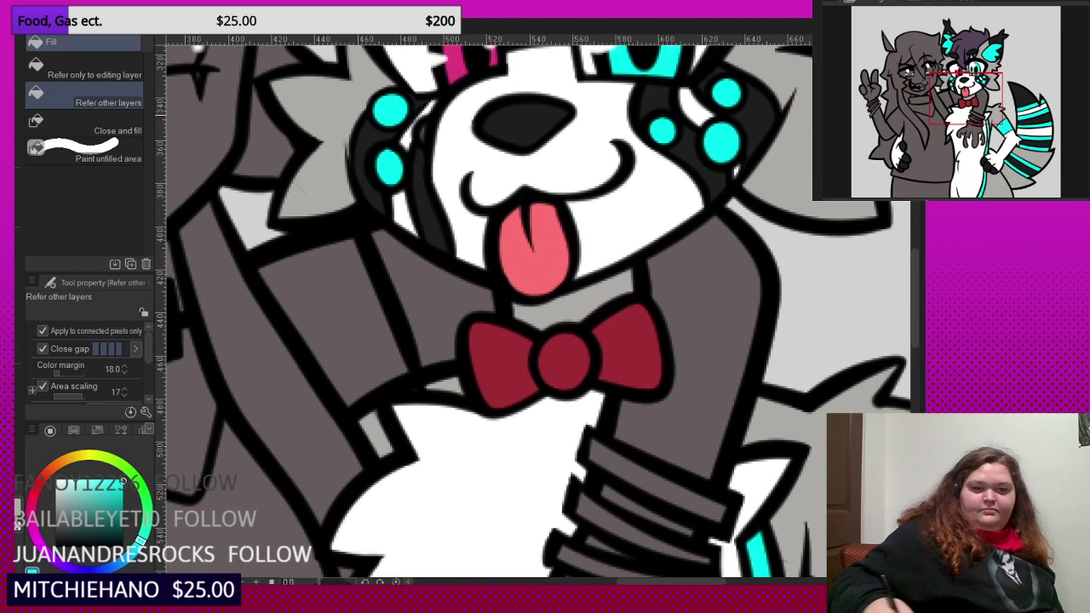
key(p)
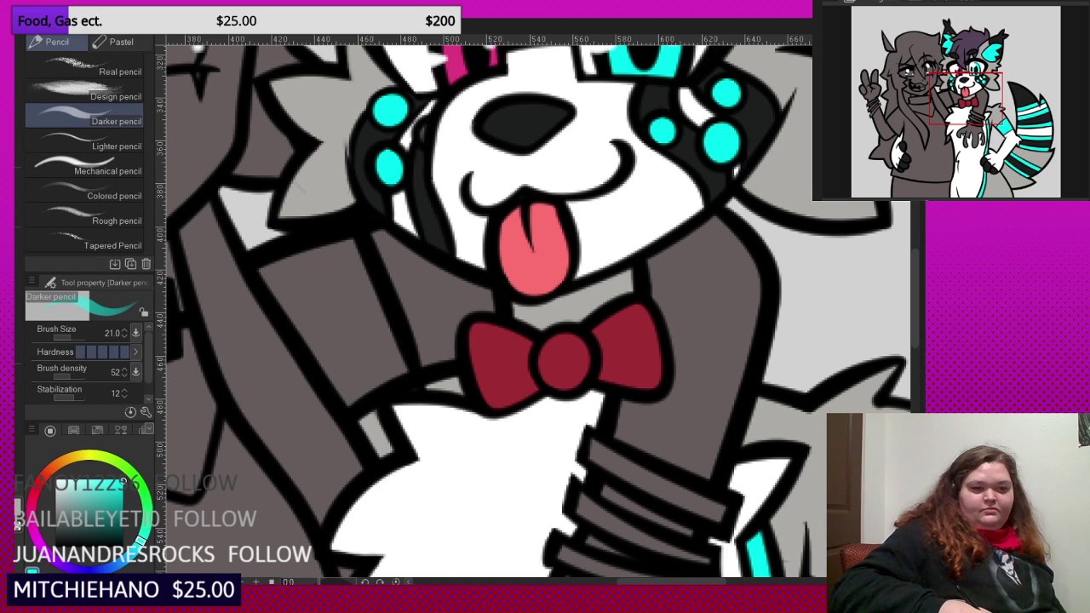
key(p)
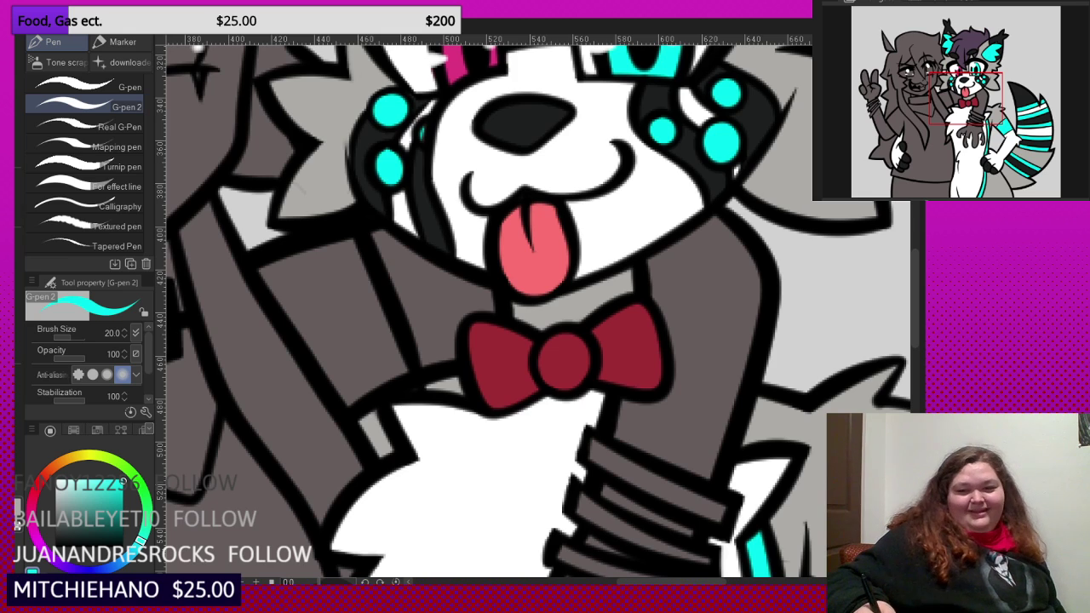
- Look over the flat colours of both characters with the whole canvas in view
key(ctrl+0)
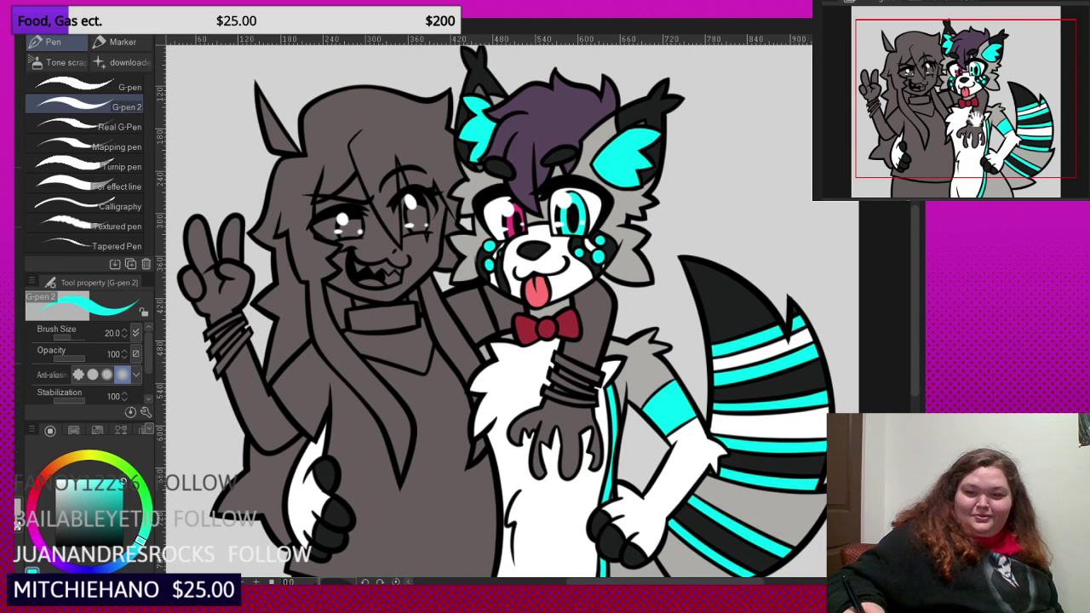
mouse_move(959, 111)
mouse_down()
mouse_move(949, 94)
mouse_move(959, 110)
mouse_up()
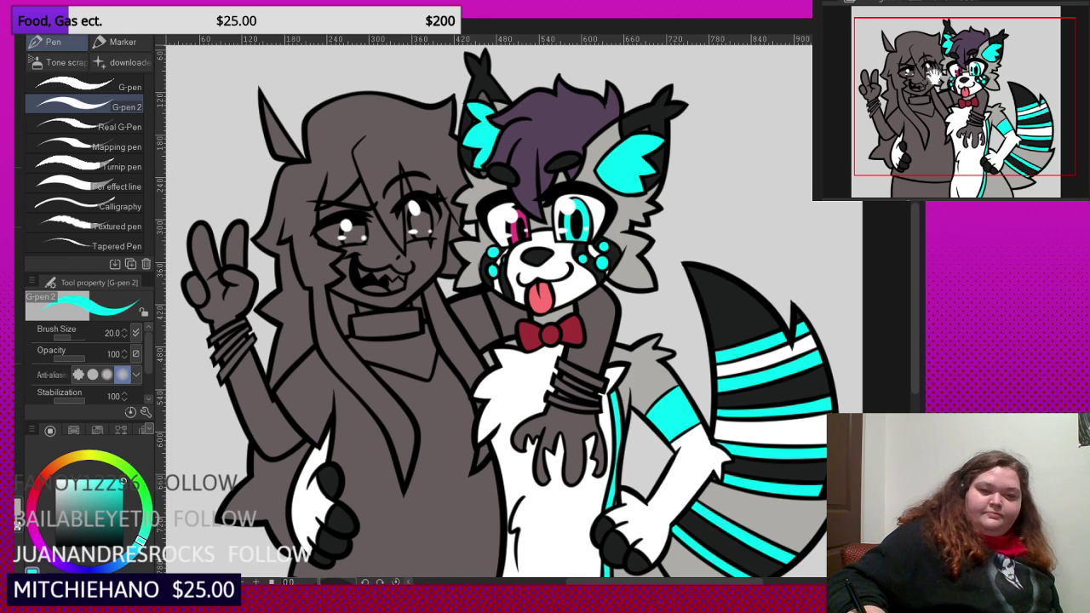
drag(975, 67, 947, 63)
drag(951, 132, 962, 121)
scroll(533, 311, down, 3)
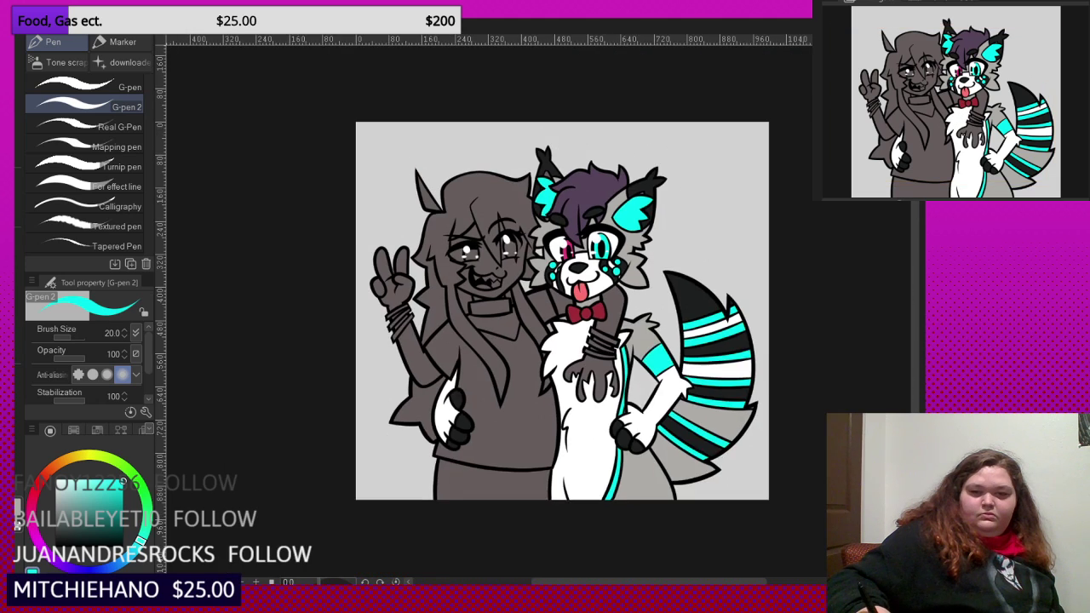
scroll(534, 312, up, 3)
scroll(534, 311, down, 2)
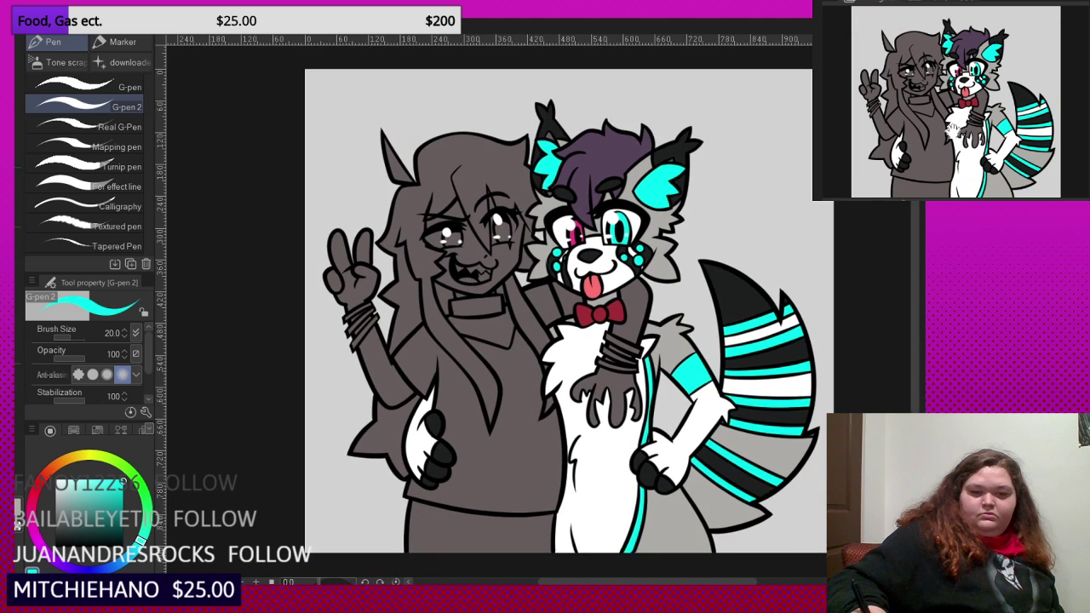
scroll(952, 131, up, 1)
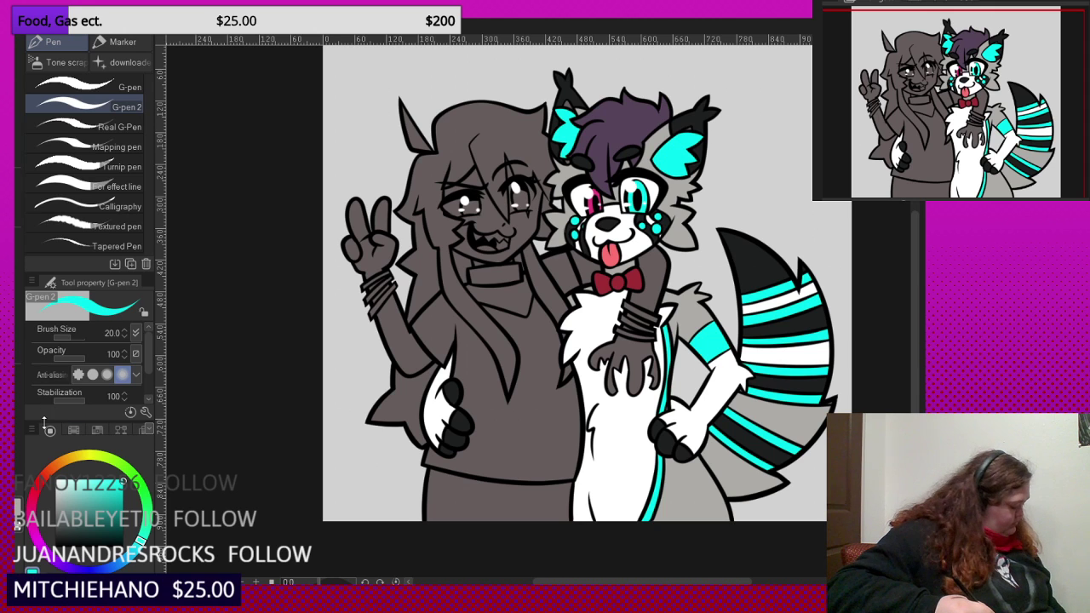
- Pick the dark red from the ERY colour set and fill the other character's ear, fringe and all long hair locks
click(97, 430)
click(58, 458)
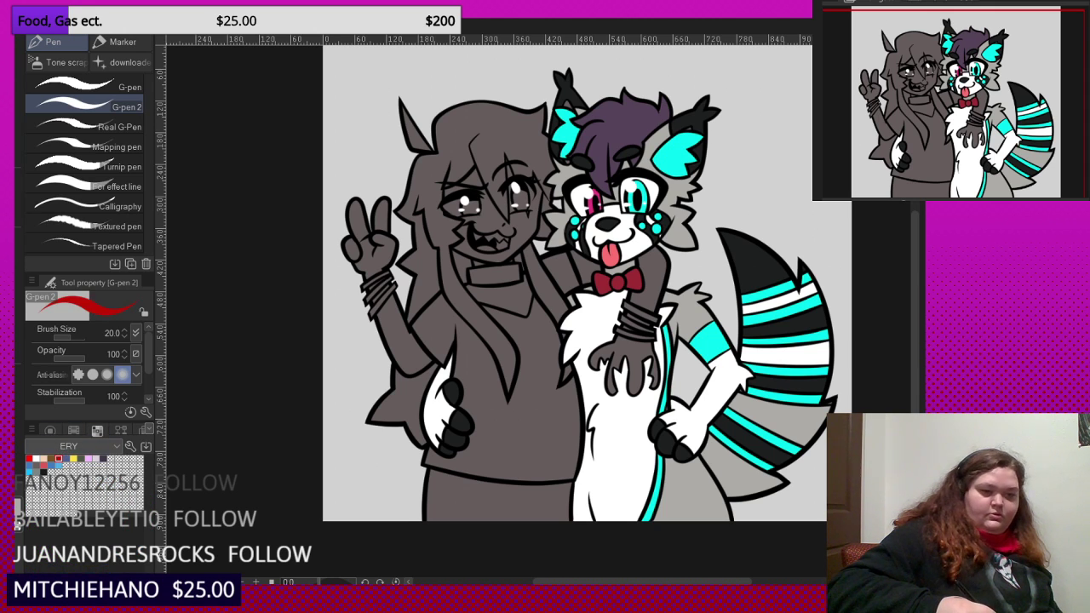
key(g)
click(400, 394)
click(428, 316)
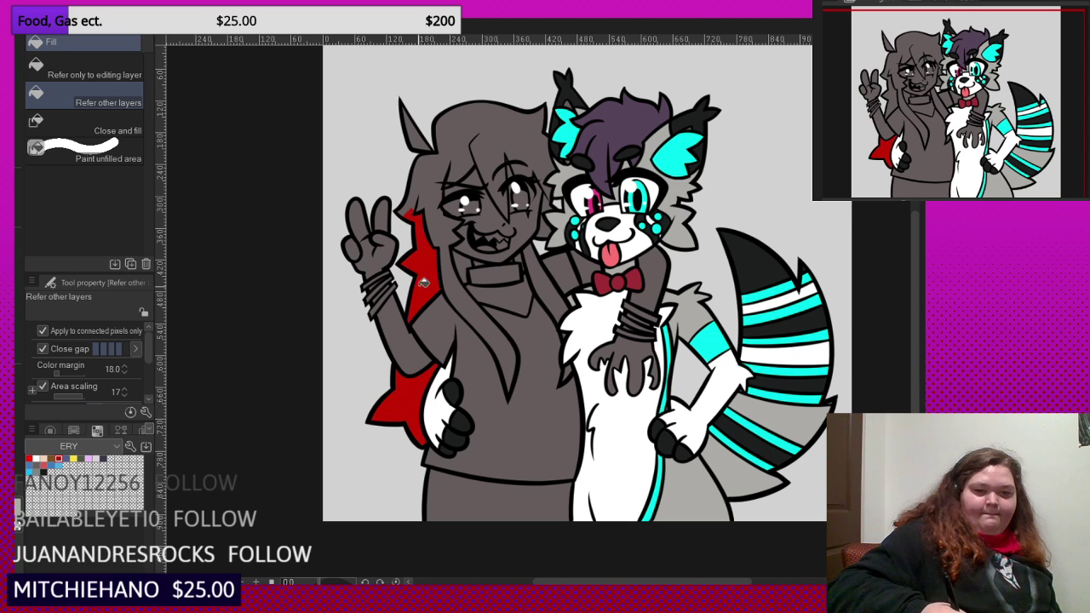
click(413, 191)
click(418, 133)
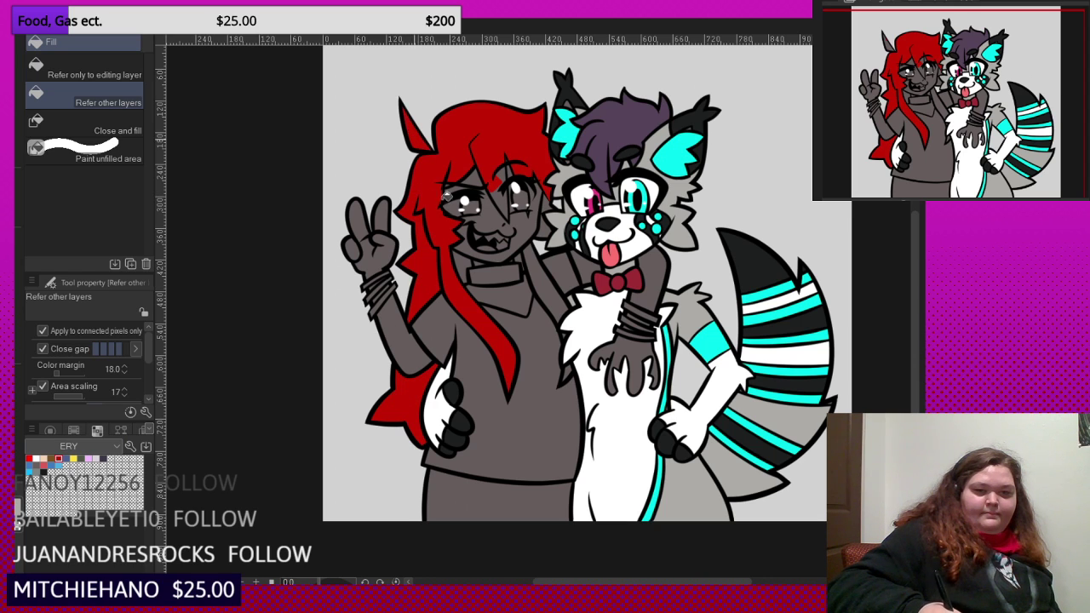
click(503, 198)
click(539, 264)
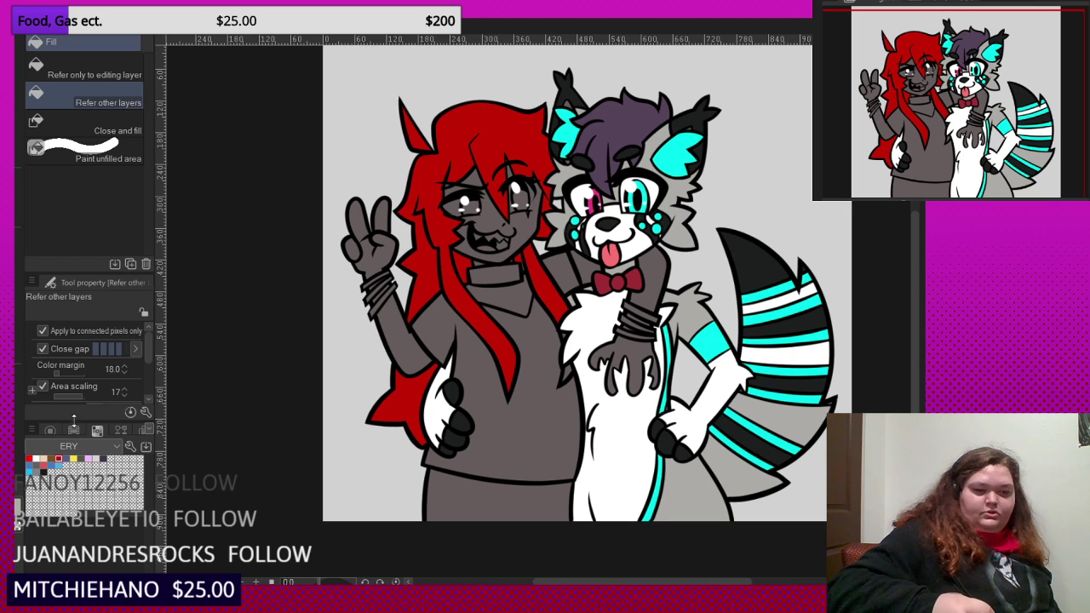
- Pick a near-black and fill the red-haired character's trousers and both sets of wristbands, undoing the trial fill of the collar
click(51, 432)
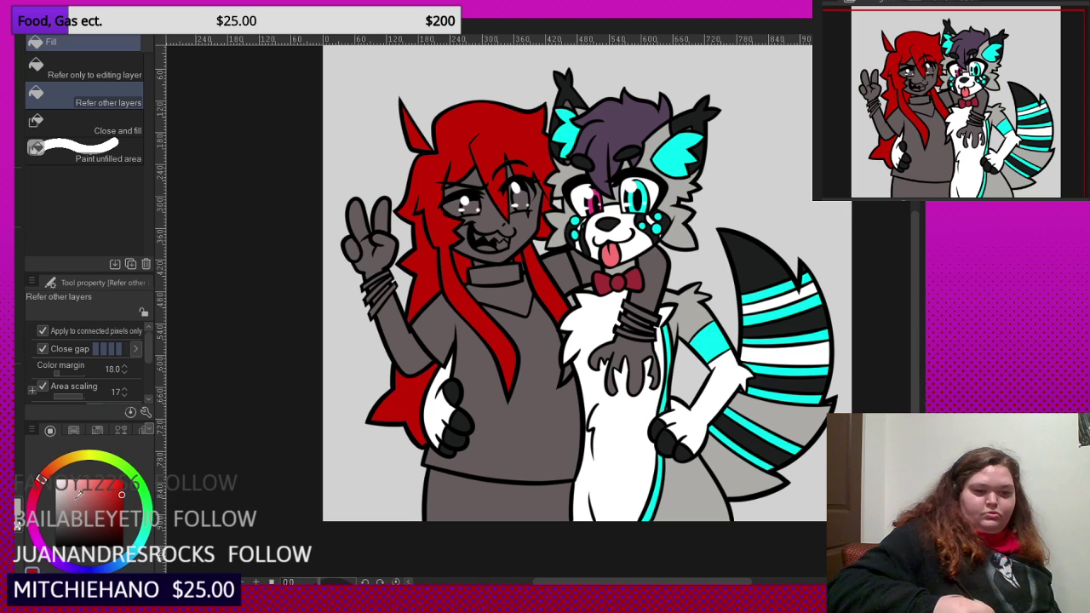
click(58, 541)
click(445, 509)
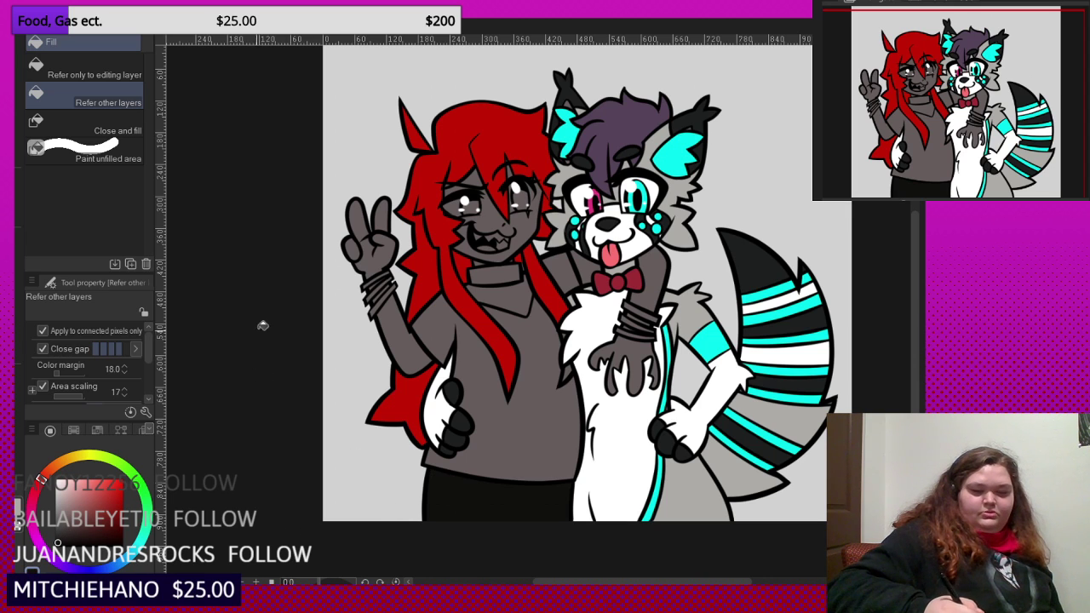
click(392, 287)
click(387, 279)
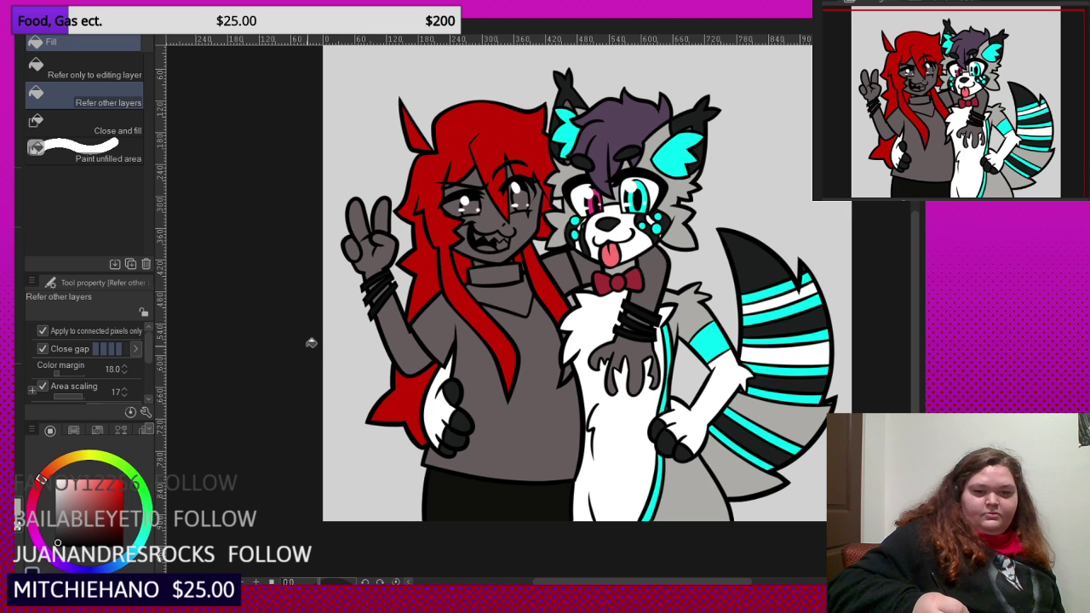
click(486, 284)
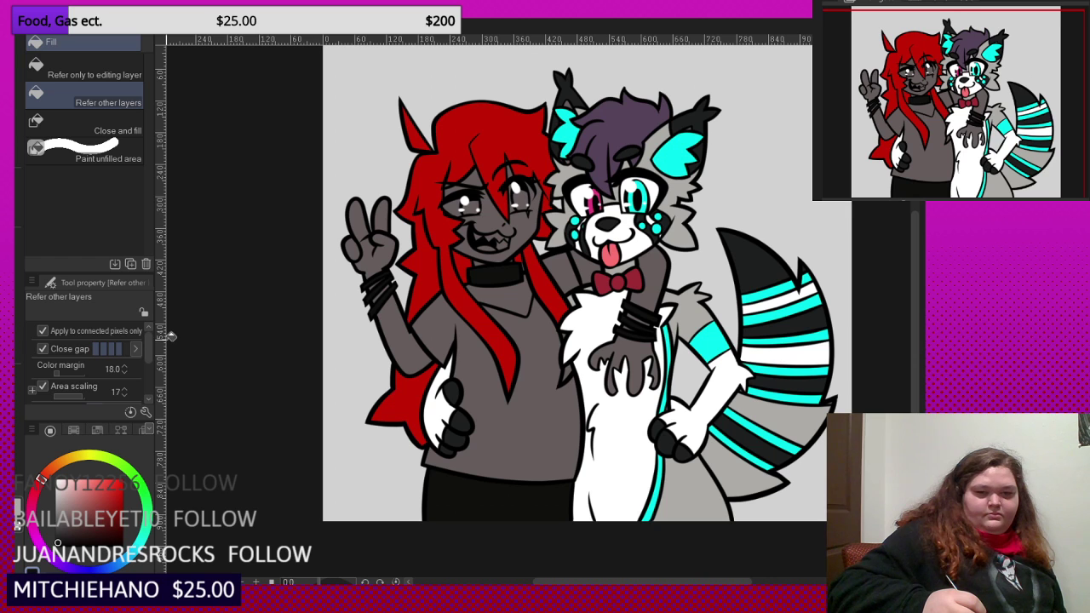
key(ctrl+z)
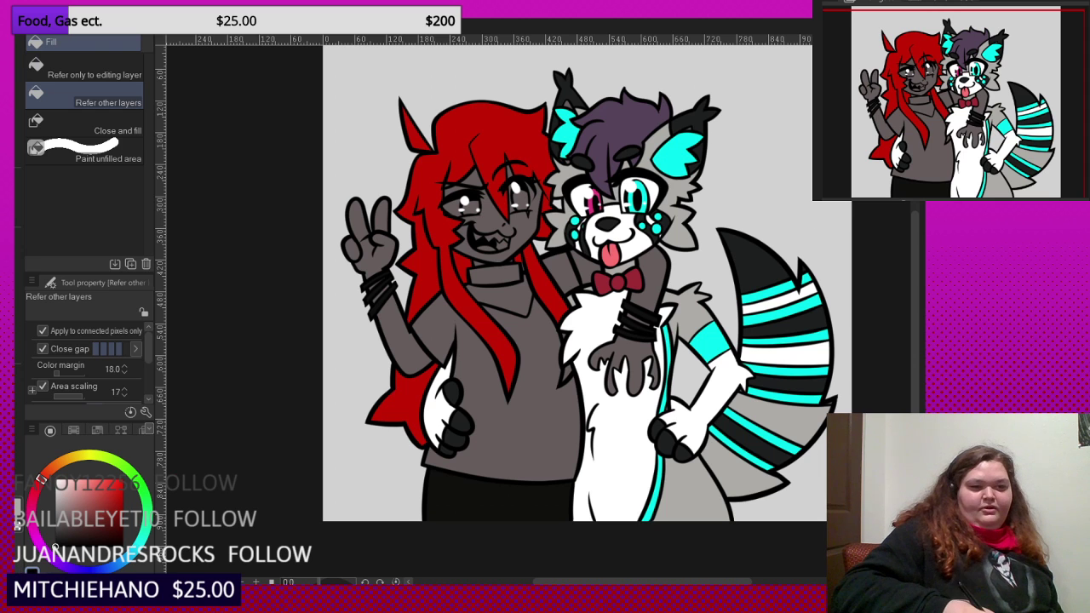
- Draw four near-black vertical lines across the red-haired character's collar with G-pen 2 at size 20, forming two straps
key(p)
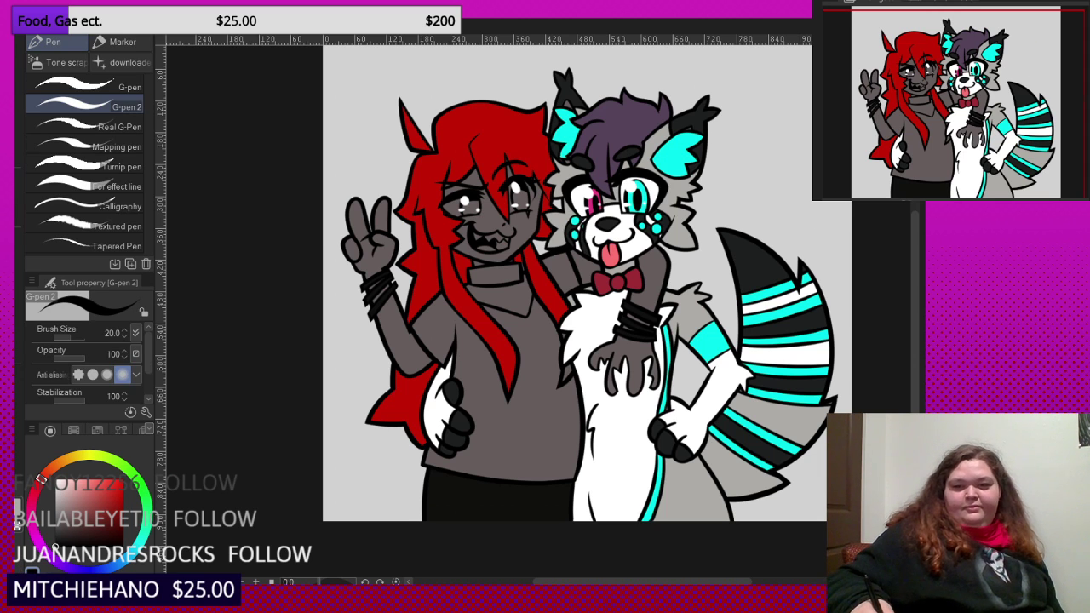
key(ctrl+plus)
key(ctrl+plus)
key(ctrl+plus)
key(ctrl+plus)
mouse_move(940, 126)
mouse_down()
mouse_move(899, 113)
mouse_move(925, 114)
mouse_up()
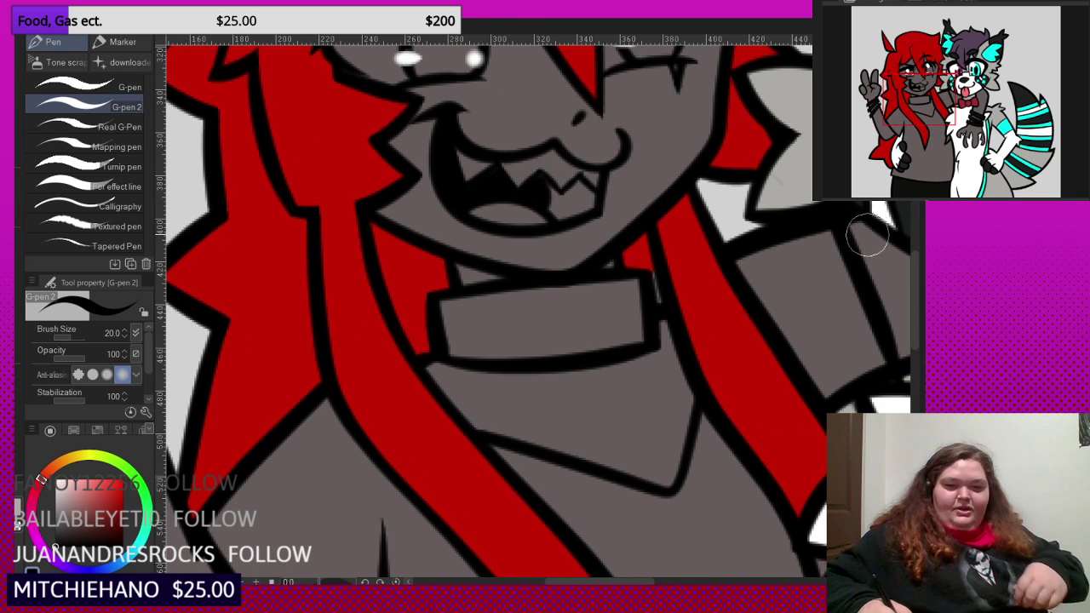
scroll(528, 294, up, 2)
drag(487, 289, 494, 457)
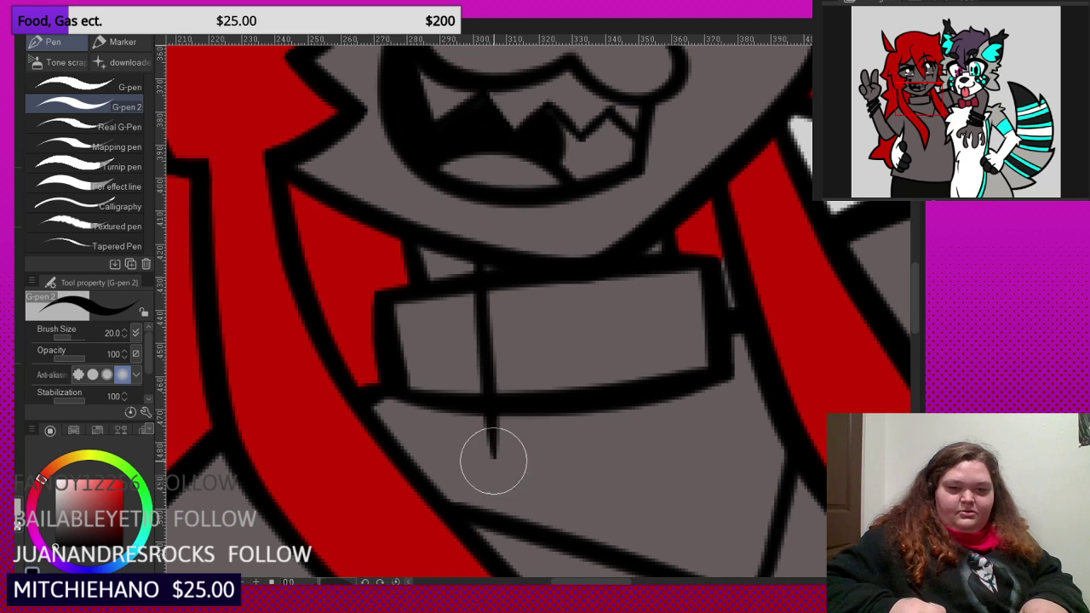
drag(526, 283, 537, 455)
drag(619, 275, 627, 455)
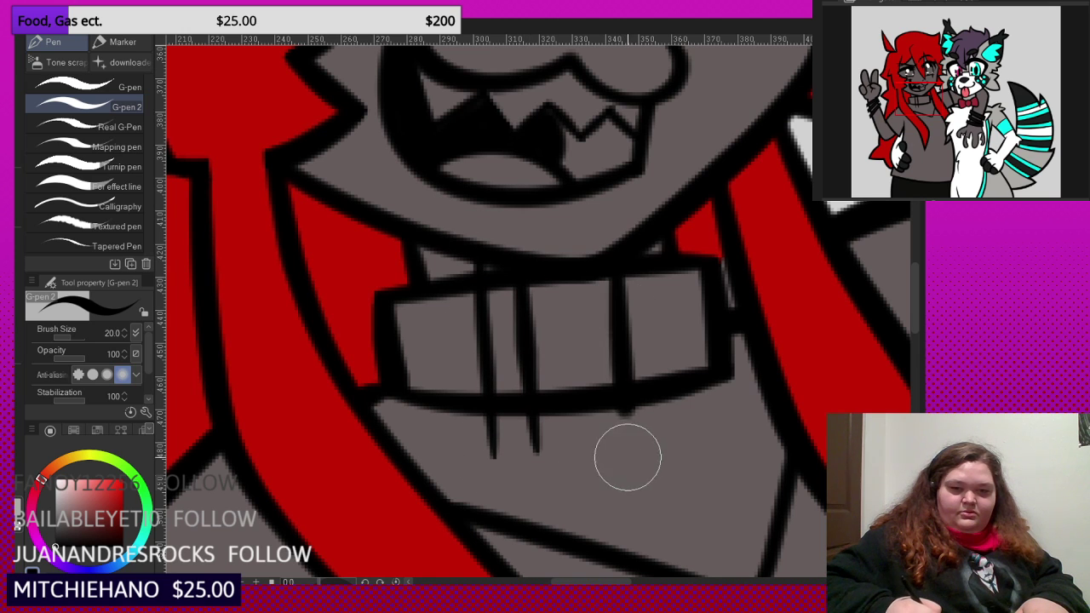
drag(661, 257, 672, 448)
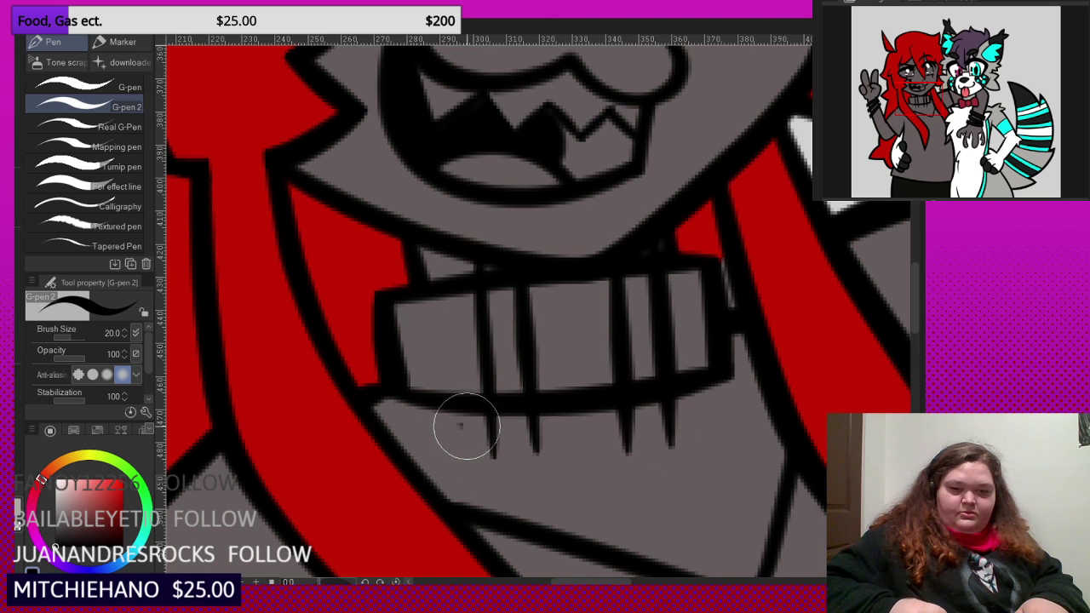
- Close and clean up the lower ends of the two collar straps, thickening the outline under the first strap
mouse_move(462, 426)
mouse_down()
mouse_move(669, 424)
mouse_move(710, 415)
mouse_up()
drag(587, 440, 581, 418)
drag(518, 402, 511, 421)
mouse_move(644, 374)
mouse_down()
mouse_move(652, 409)
mouse_move(619, 439)
mouse_move(694, 442)
mouse_move(701, 412)
mouse_move(665, 450)
mouse_move(688, 440)
mouse_move(608, 428)
mouse_up()
mouse_move(467, 417)
mouse_down()
mouse_move(477, 457)
mouse_move(561, 454)
mouse_up()
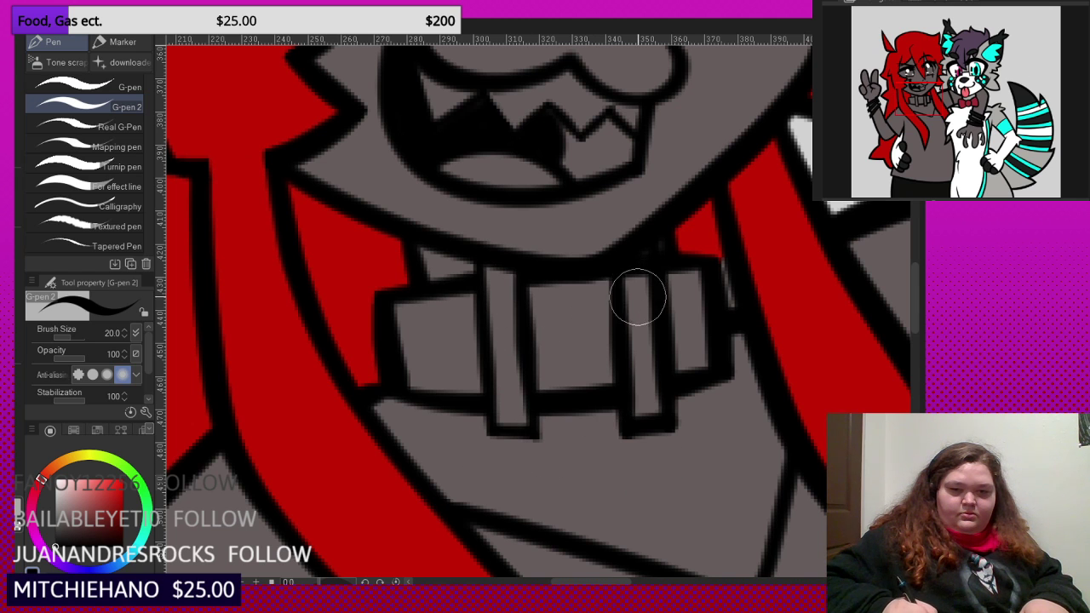
key(ctrl+z)
scroll(605, 384, down, 1)
scroll(749, 510, up, 2)
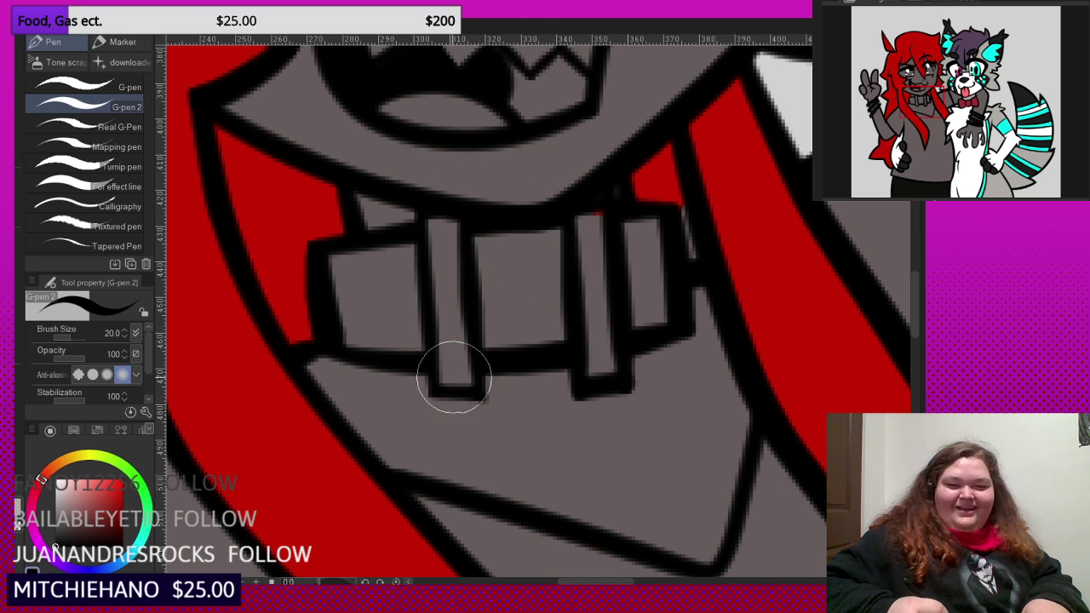
scroll(454, 377, up, 1)
mouse_move(430, 390)
mouse_down()
mouse_move(479, 418)
mouse_move(502, 411)
mouse_up()
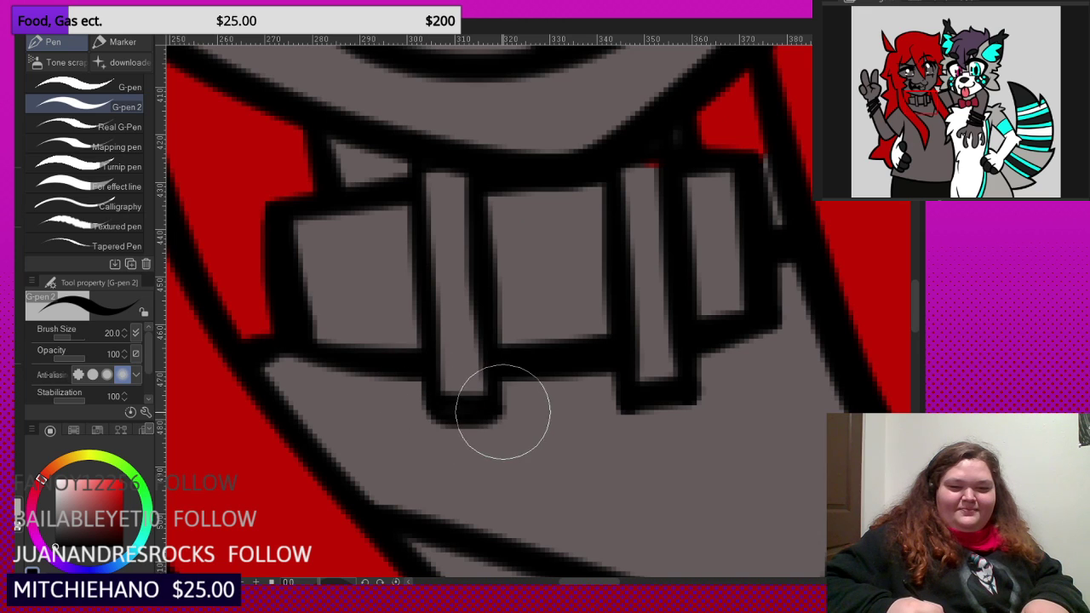
scroll(477, 263, down, 5)
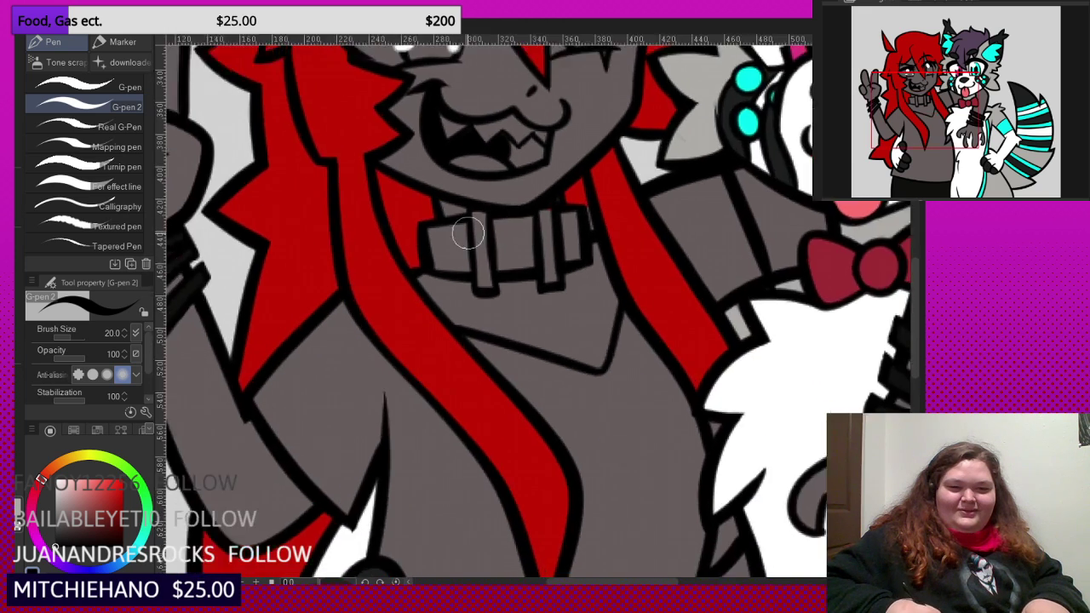
scroll(468, 233, up, 4)
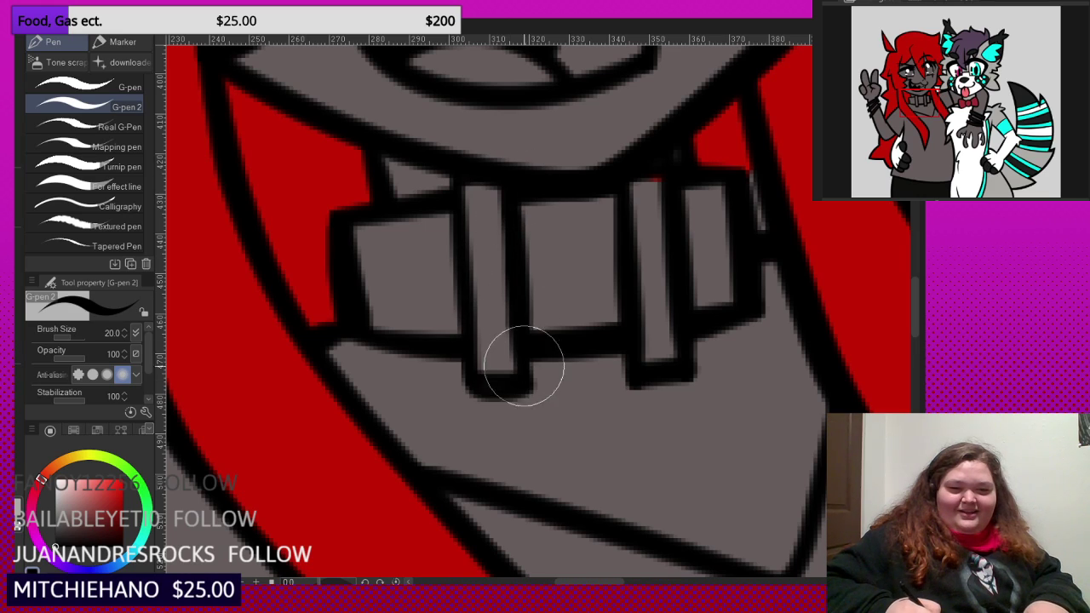
scroll(523, 383, down, 5)
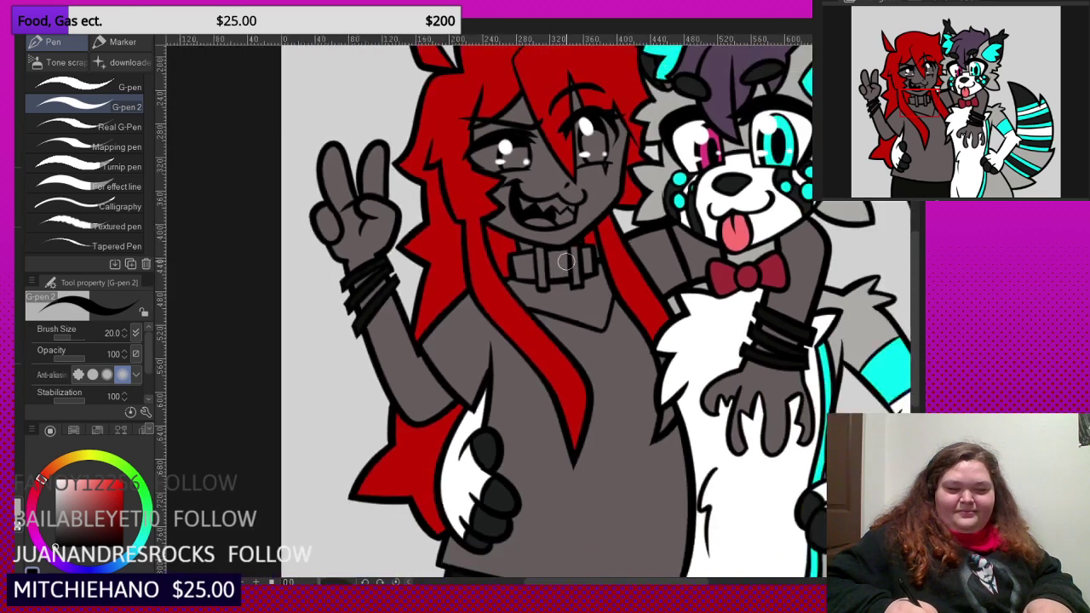
scroll(566, 261, down, 2)
scroll(551, 241, up, 1)
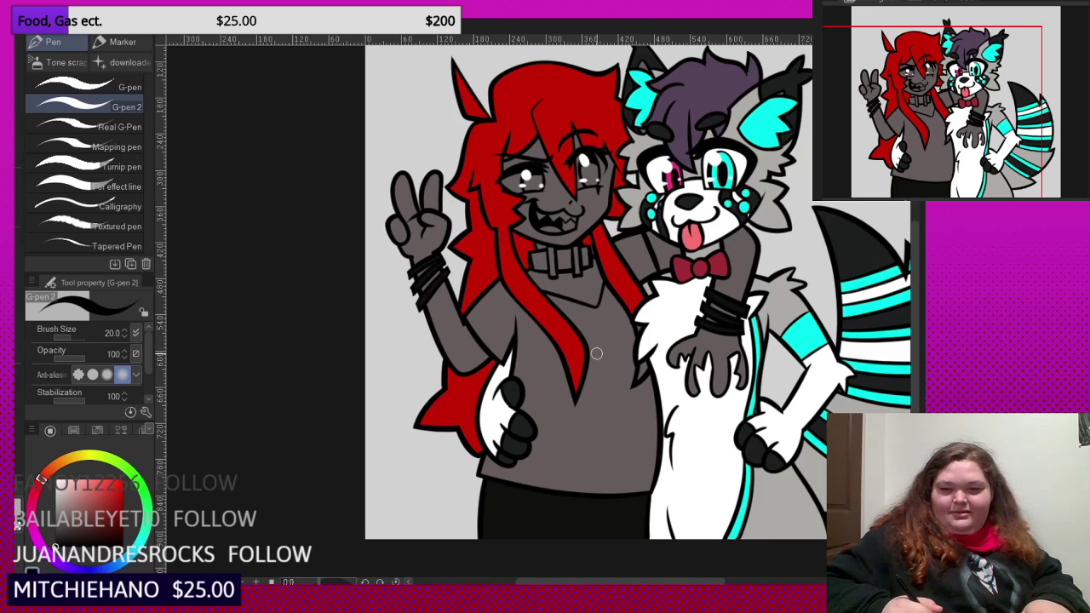
- Pick a deep purple and fill the collar sections between and beside the two straps
scroll(596, 352, up, 4)
scroll(677, 349, down, 3)
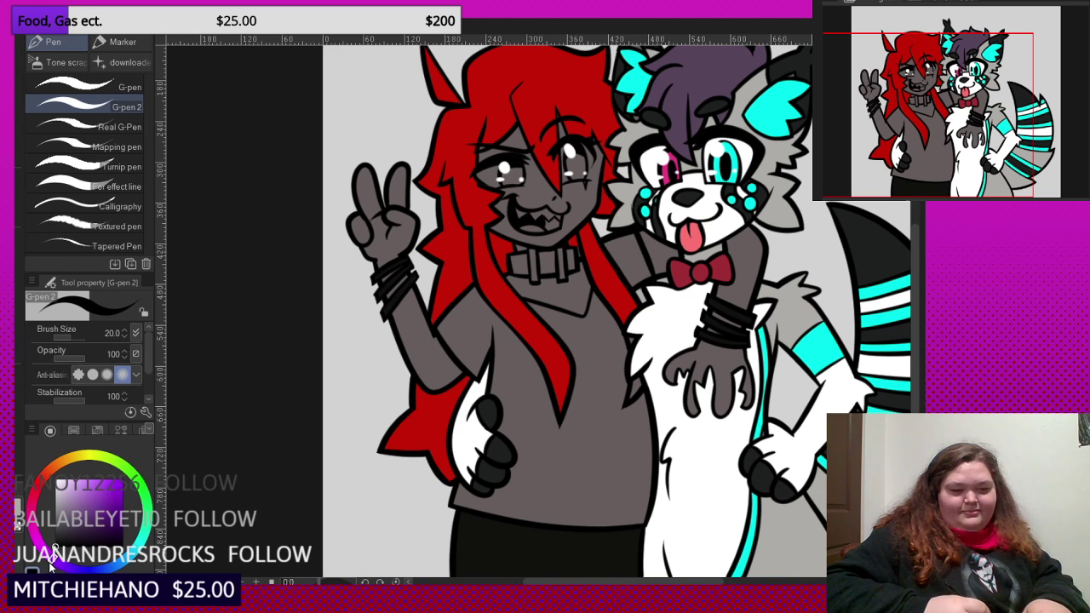
click(105, 511)
key(g)
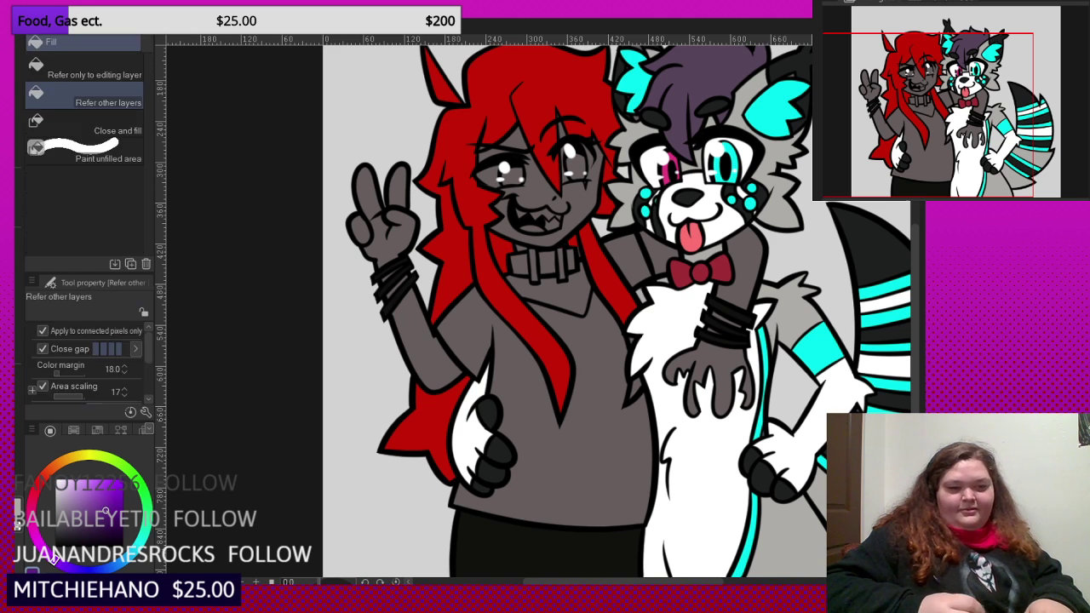
scroll(534, 273, up, 3)
click(509, 255)
click(559, 255)
click(610, 243)
scroll(609, 243, down, 4)
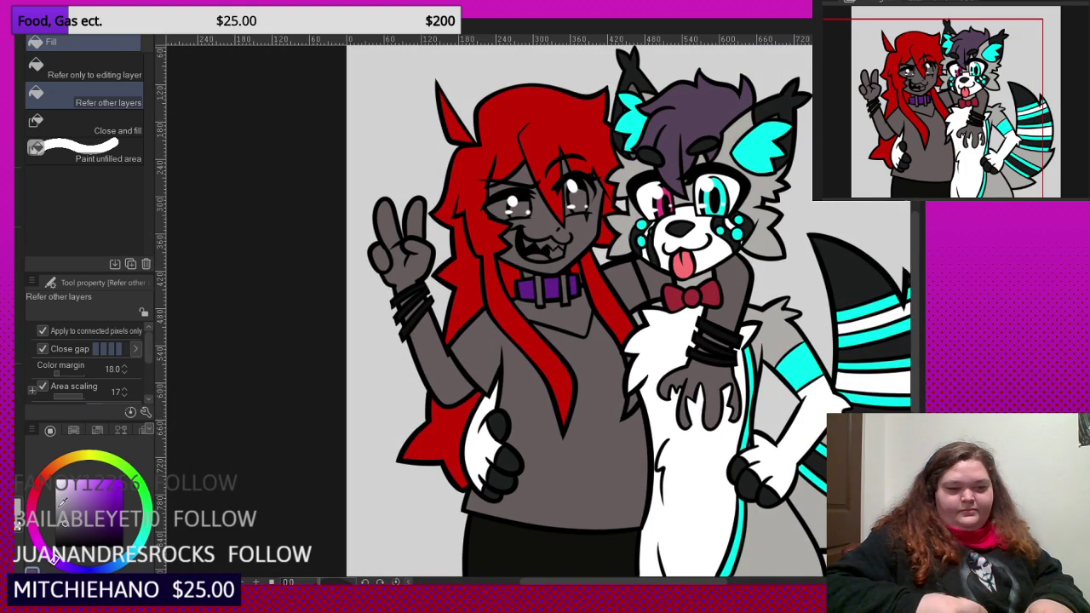
scroll(539, 286, up, 4)
scroll(588, 284, down, 4)
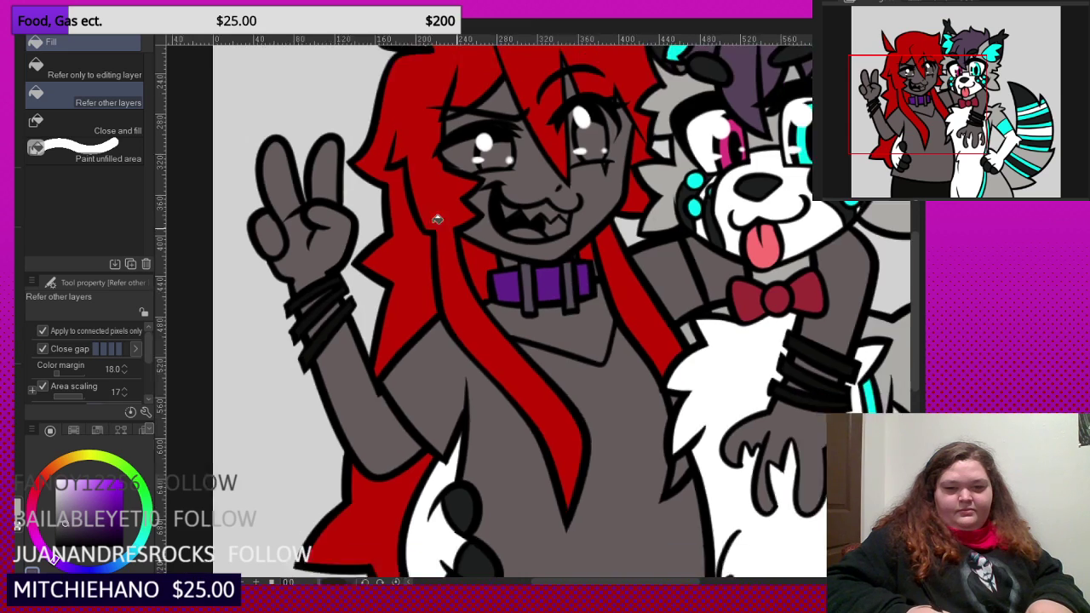
- Pick a light peach skin tone and fill the red-haired character's raised forearm and the gaps between its wristbands
click(51, 470)
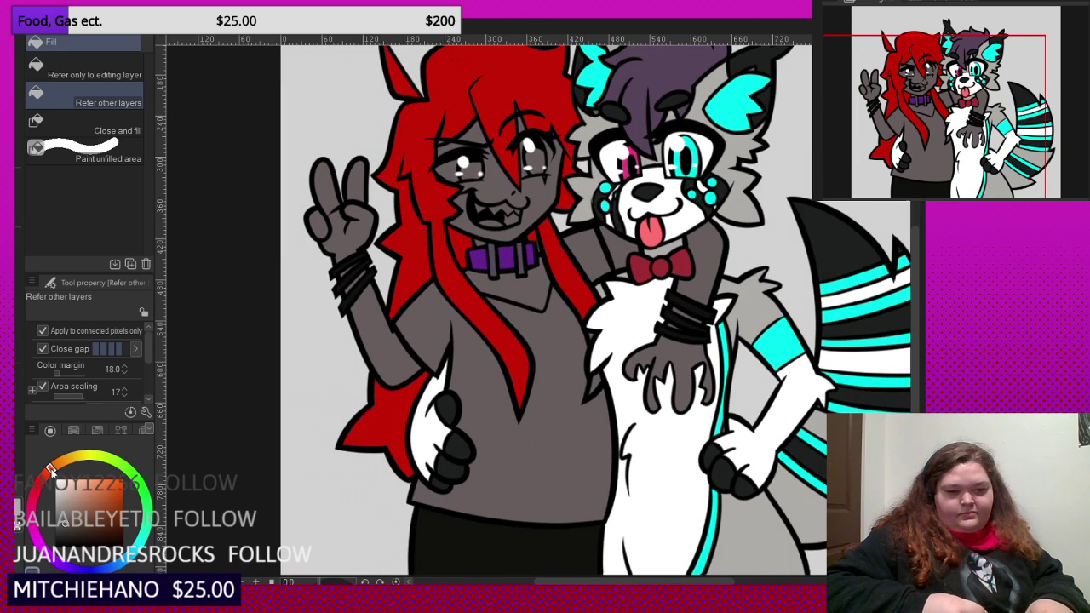
scroll(366, 306, up, 1)
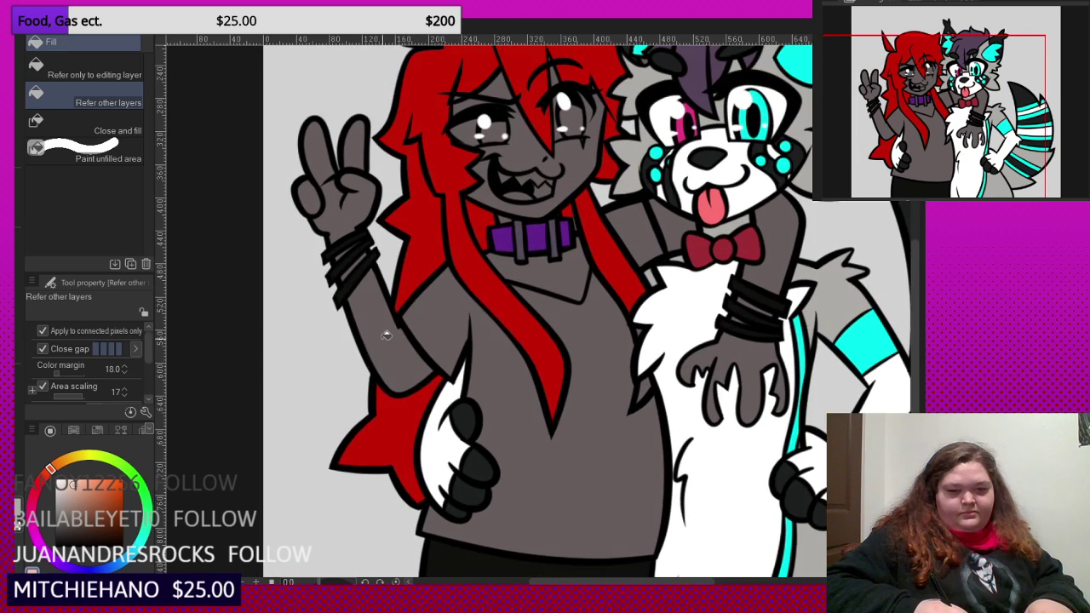
click(375, 324)
scroll(364, 265, up, 4)
click(364, 265)
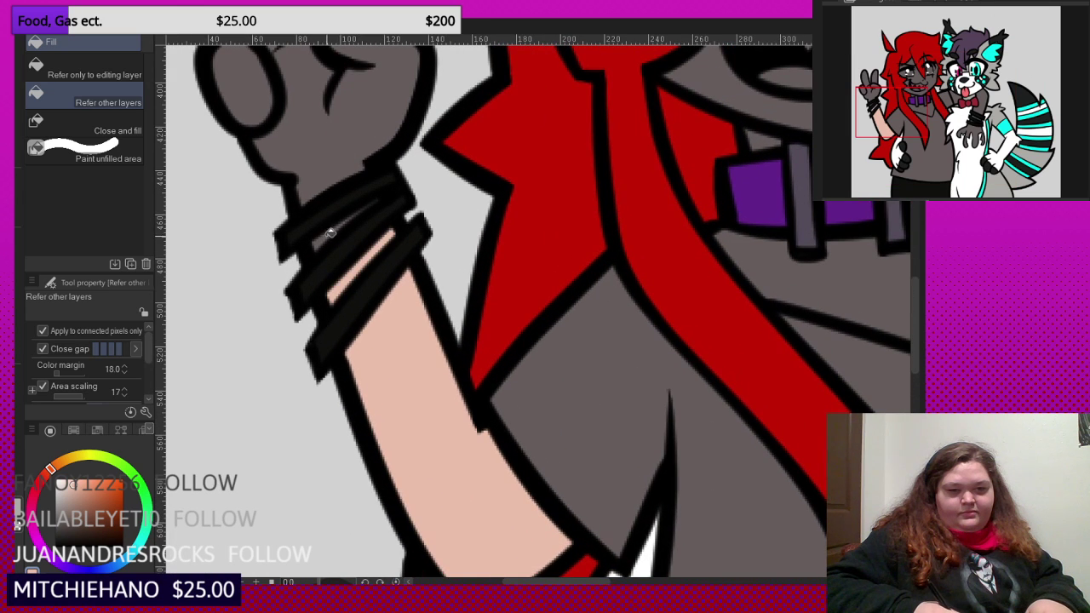
scroll(322, 307, down, 1)
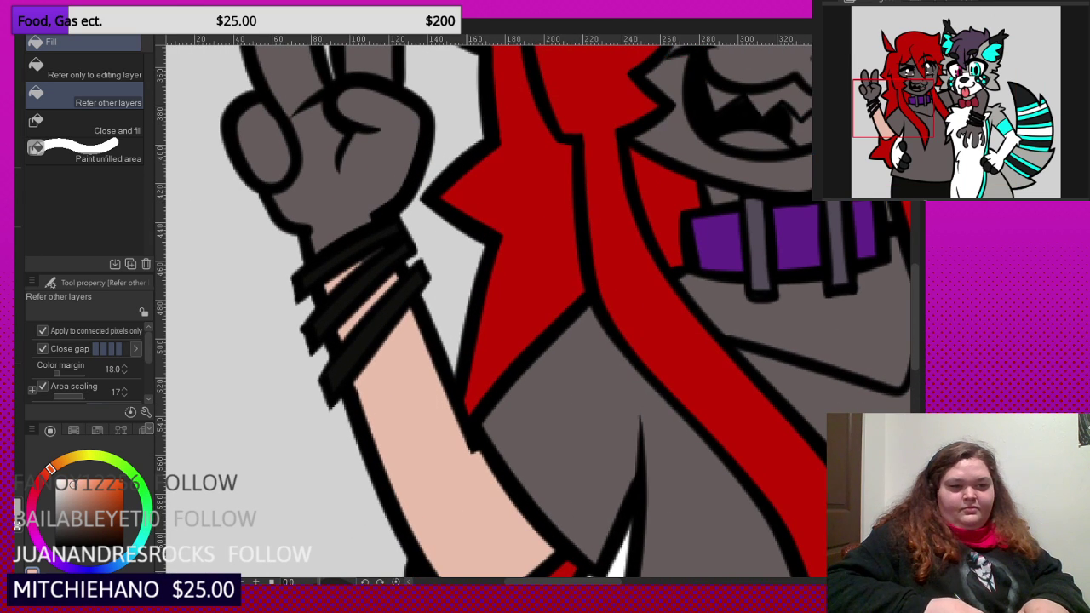
scroll(410, 259, up, 3)
key(p)
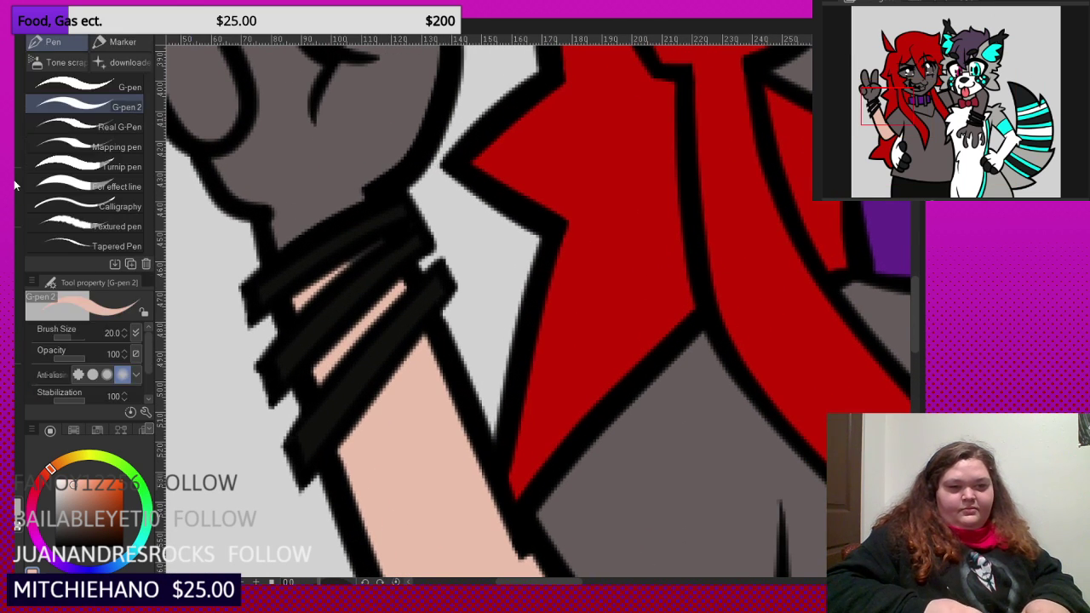
scroll(406, 250, up, 2)
scroll(391, 223, down, 5)
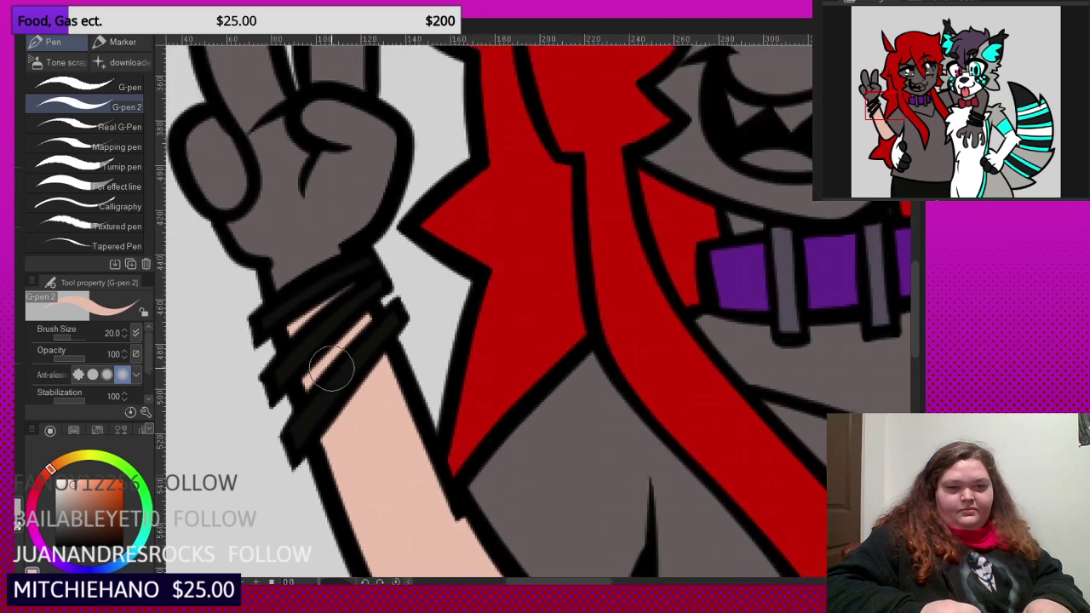
scroll(392, 256, up, 1)
- Fill the raised hand and its fingers with the peach skin tone and touch up the thin seam in the palm with G-pen 2
key(g)
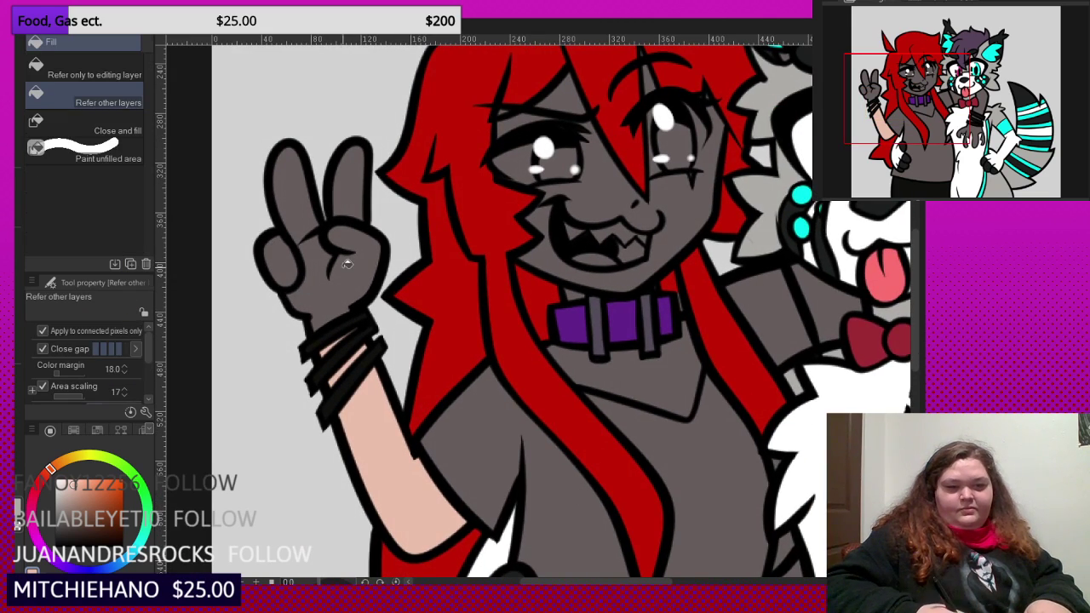
scroll(348, 264, up, 2)
click(293, 178)
click(365, 163)
click(330, 274)
scroll(317, 219, up, 2)
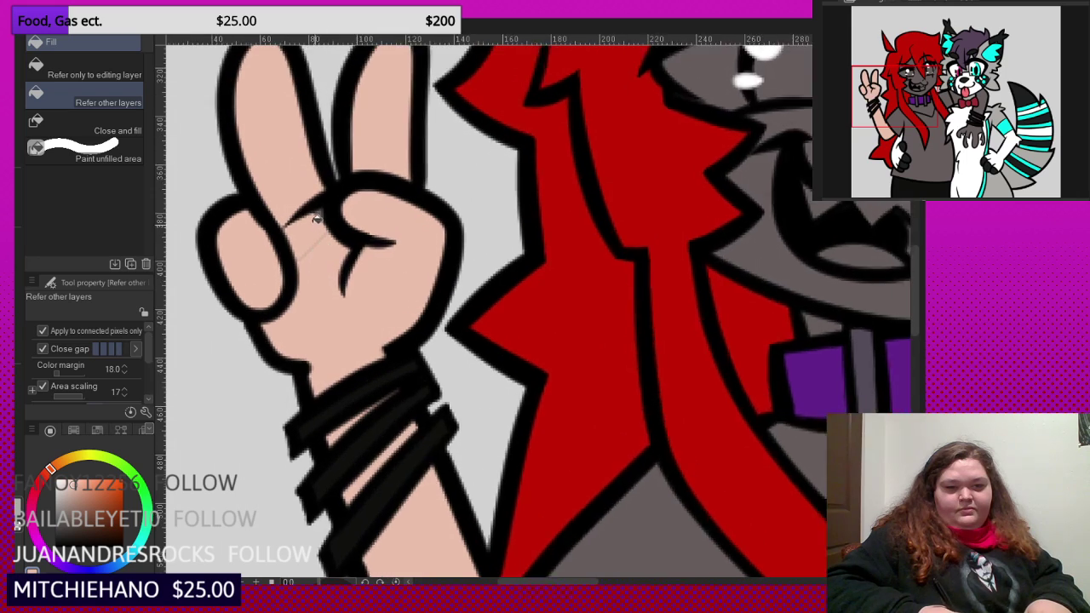
scroll(317, 219, up, 1)
key(p)
scroll(341, 256, up, 2)
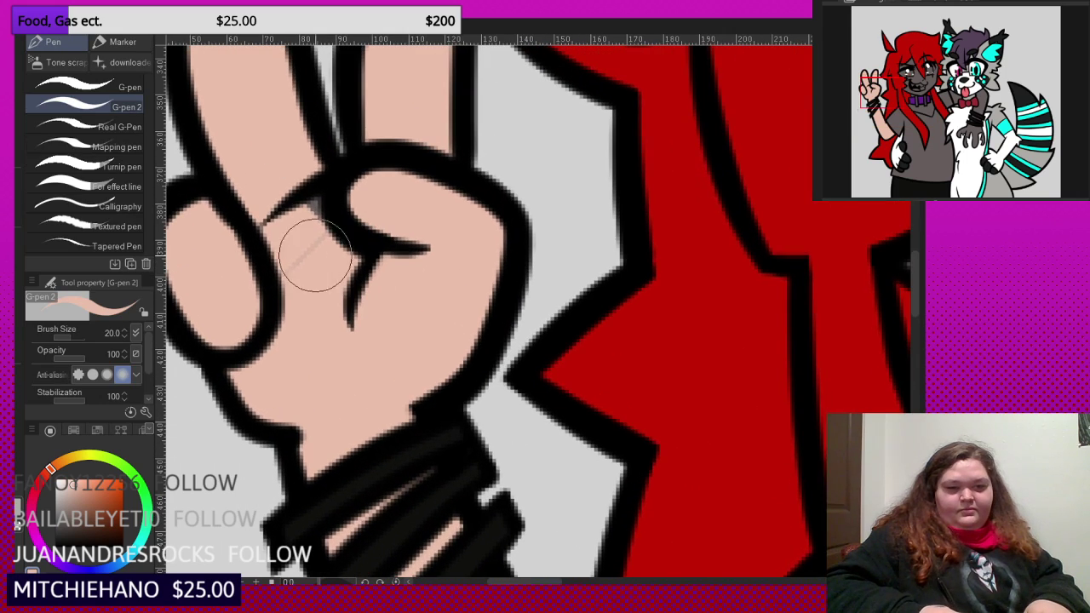
scroll(312, 230, down, 5)
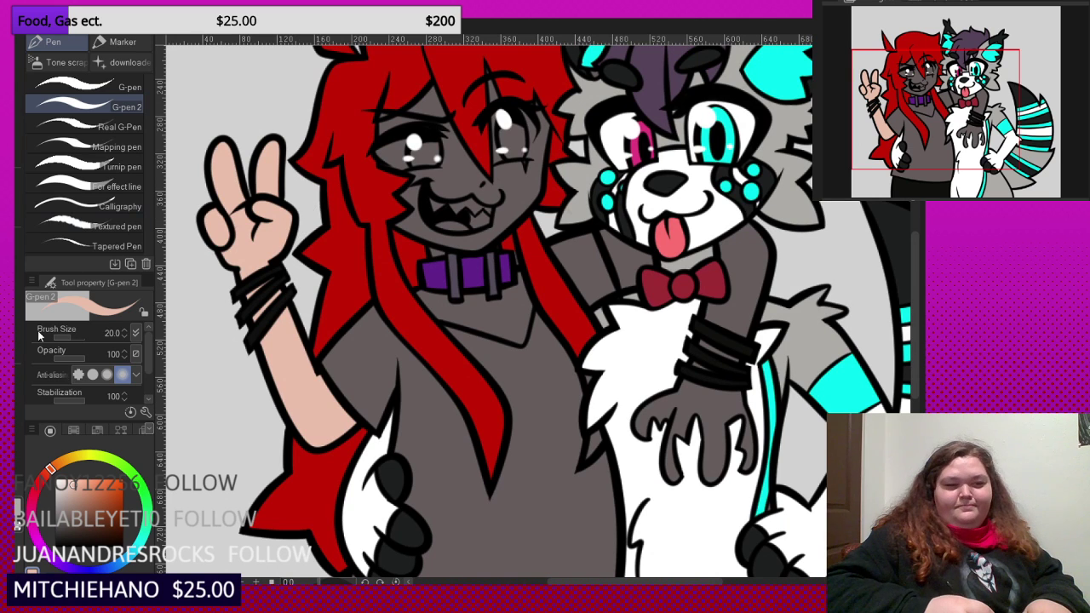
- Fill the red-haired character's neckline and lower cheek with the peach skin tone
key(g)
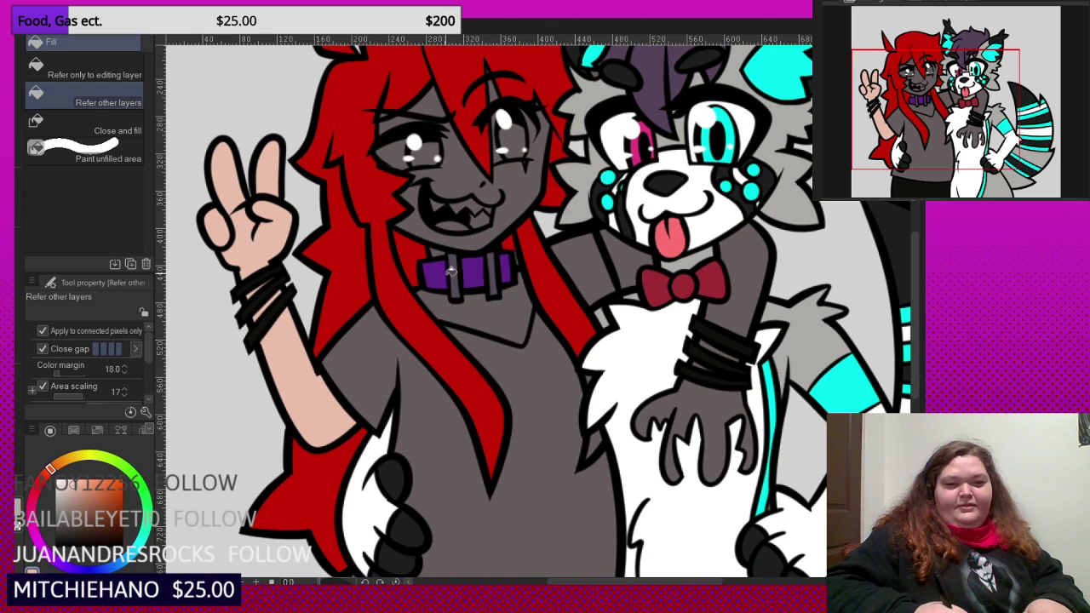
click(466, 306)
scroll(464, 294, up, 2)
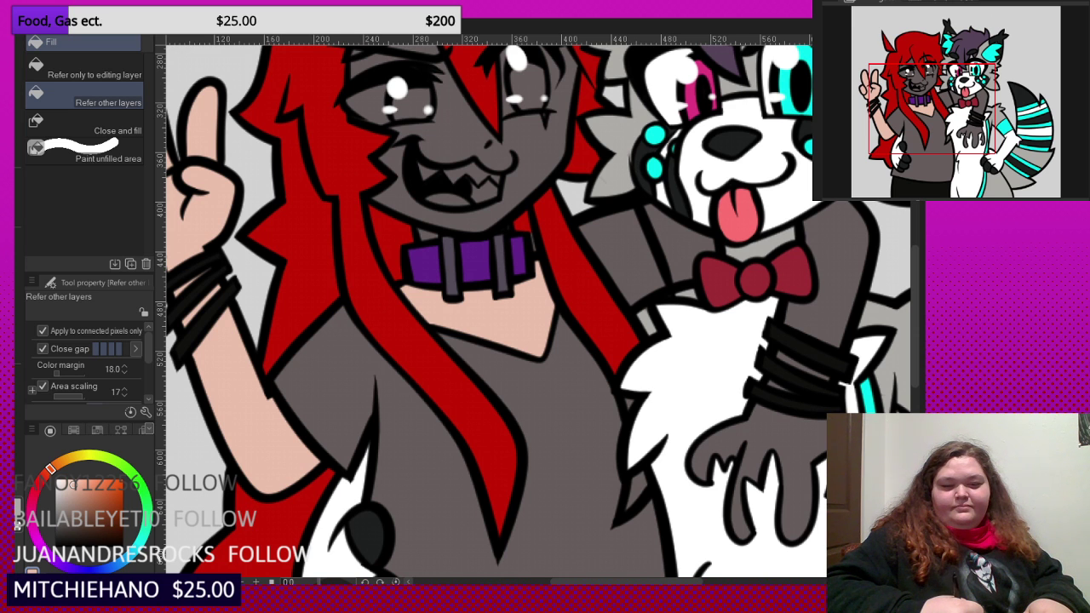
scroll(466, 416, down, 2)
scroll(409, 205, up, 2)
click(409, 196)
scroll(410, 180, up, 3)
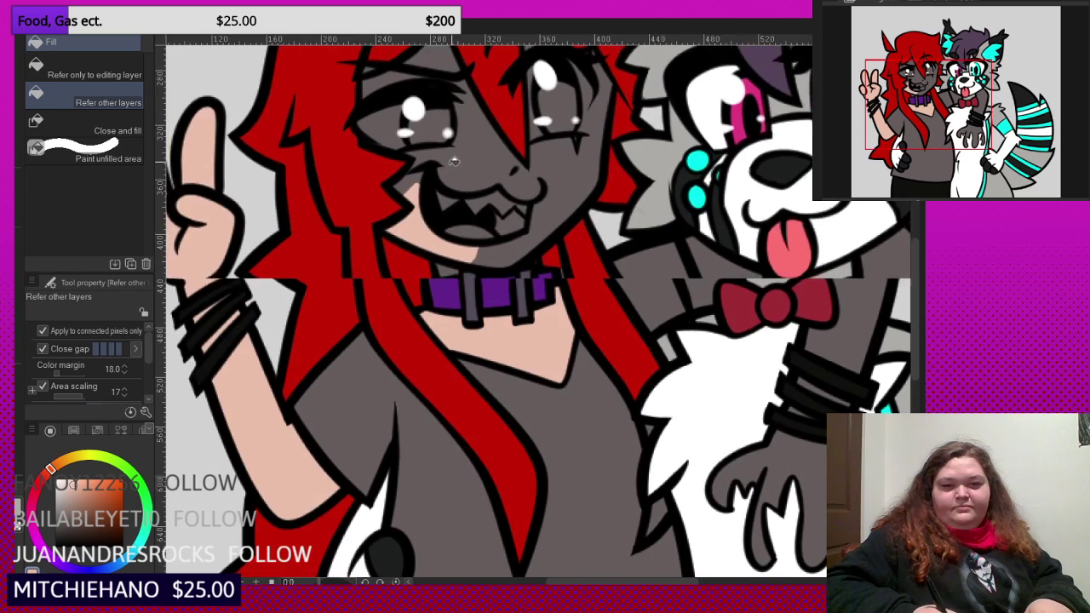
- Fill the rest of the red-haired character's lower face, covering the nose, chin and far cheek, with peach
scroll(410, 181, up, 1)
scroll(417, 186, down, 2)
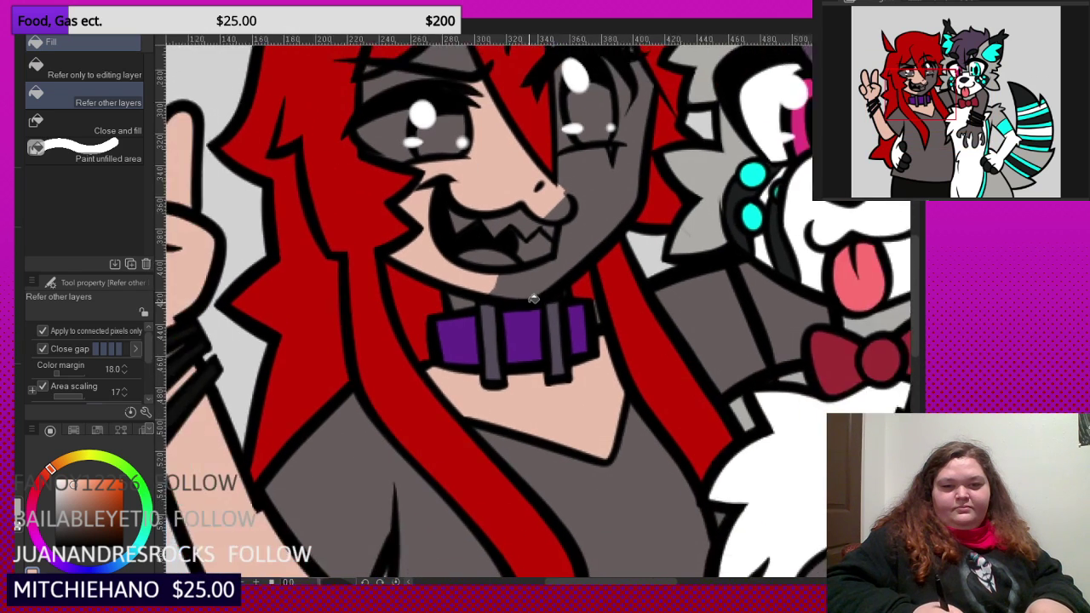
scroll(535, 296, up, 1)
click(552, 250)
click(564, 190)
scroll(506, 271, down, 1)
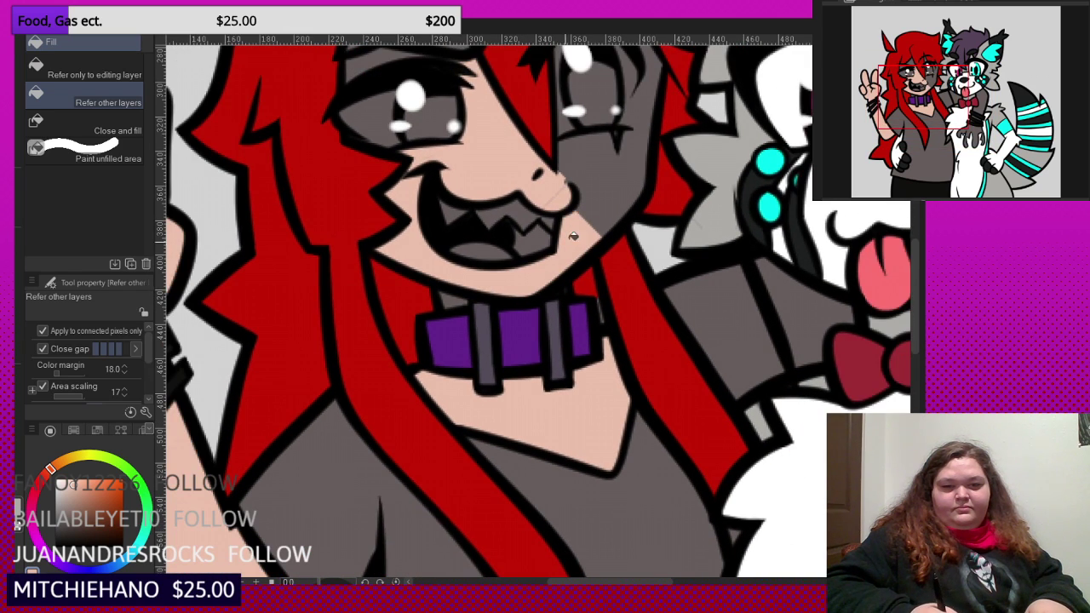
click(571, 182)
scroll(584, 224, down, 2)
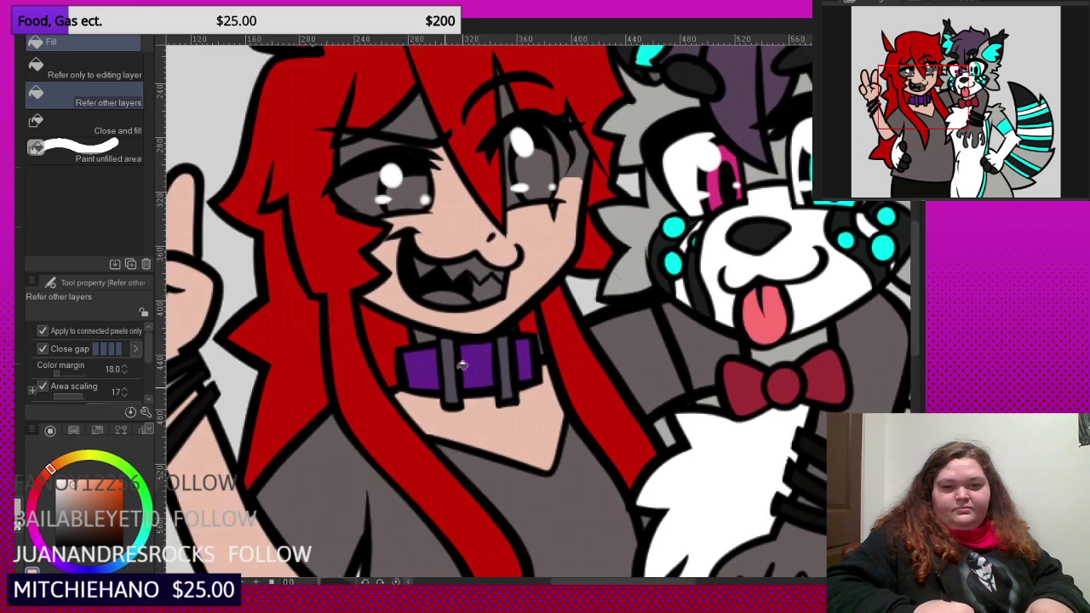
- Fill the forehead gaps between the bangs and the skin above the eye with peach
scroll(558, 210, up, 2)
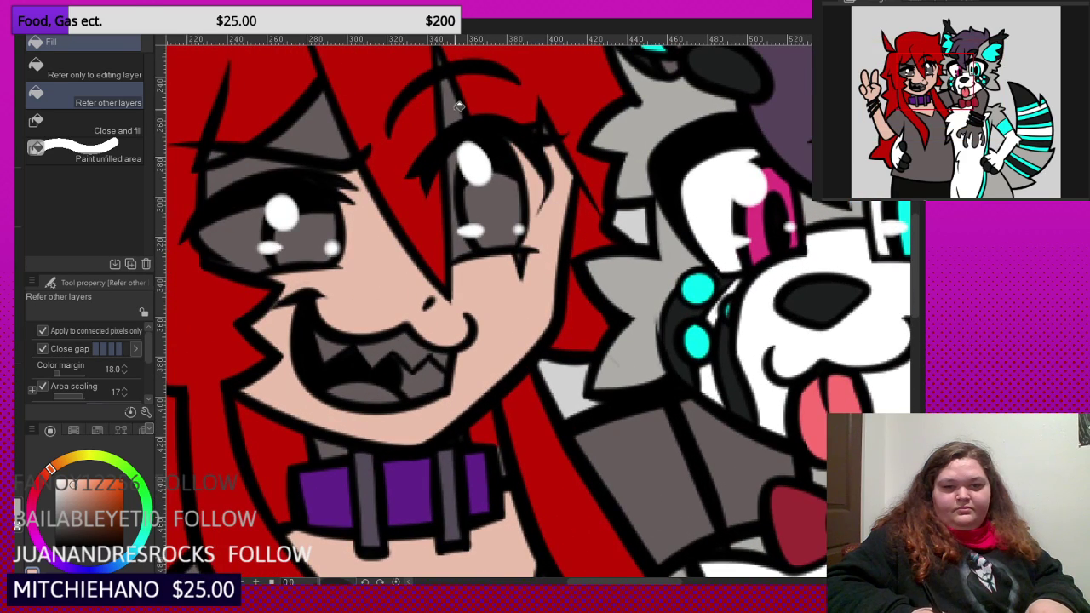
click(459, 106)
click(313, 134)
click(234, 177)
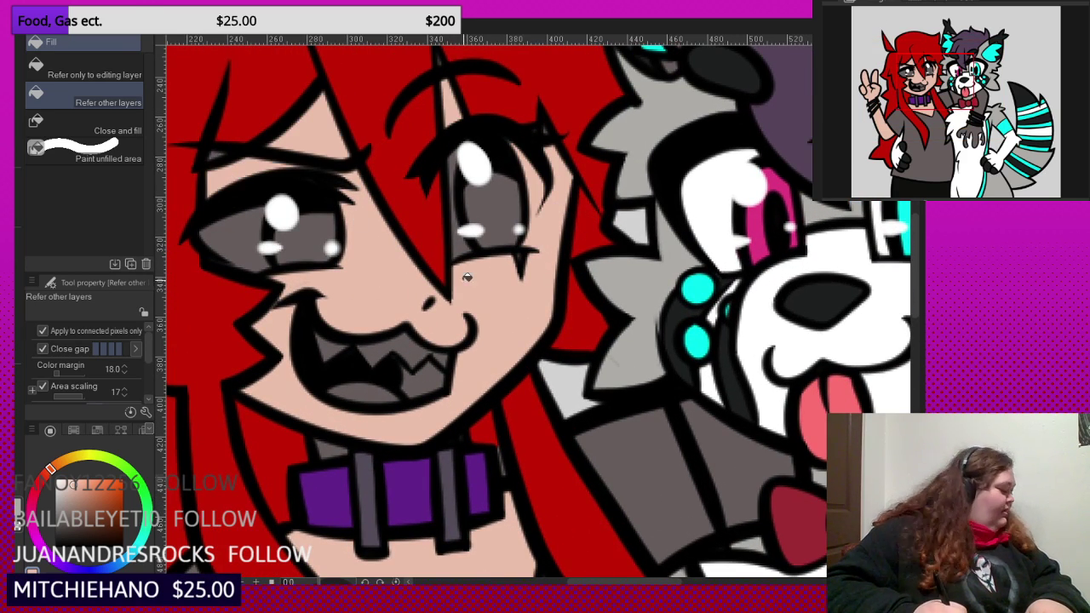
- Touch up the narrow skin gap in the bangs with G-pen 2 and paint the grey sliver beside the angled eyebrow hair red
click(20, 230)
scroll(383, 253, down, 2)
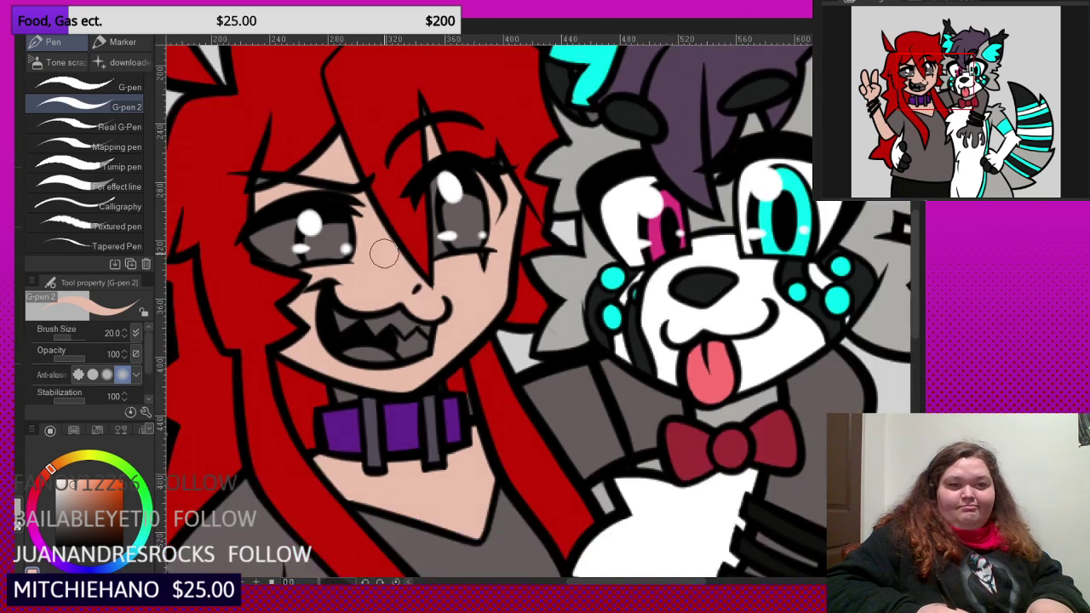
scroll(275, 195, up, 3)
scroll(579, 179, down, 1)
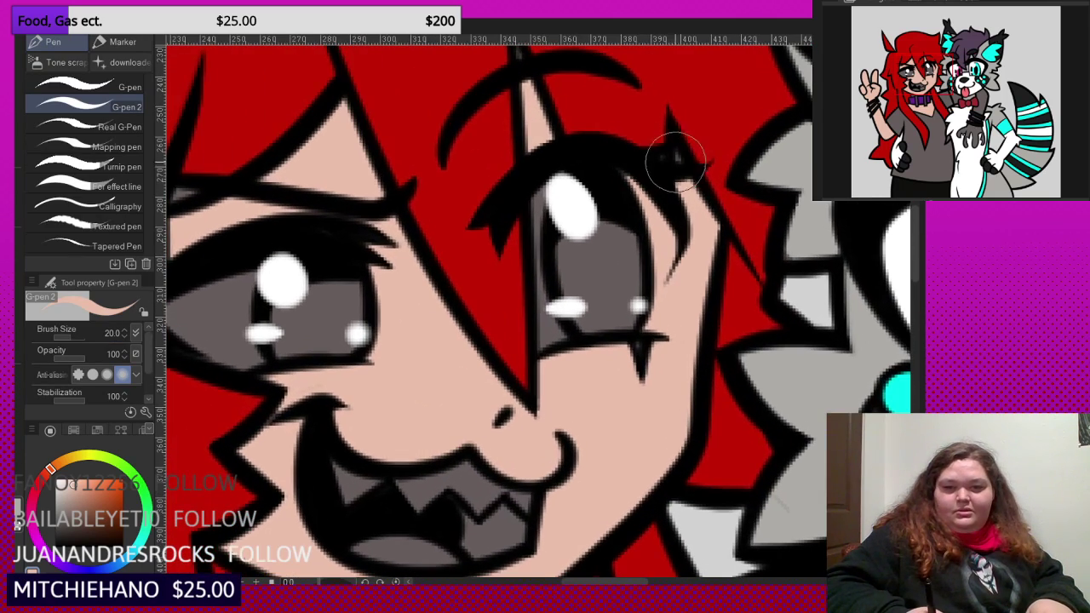
scroll(540, 194, up, 1)
scroll(541, 194, up, 1)
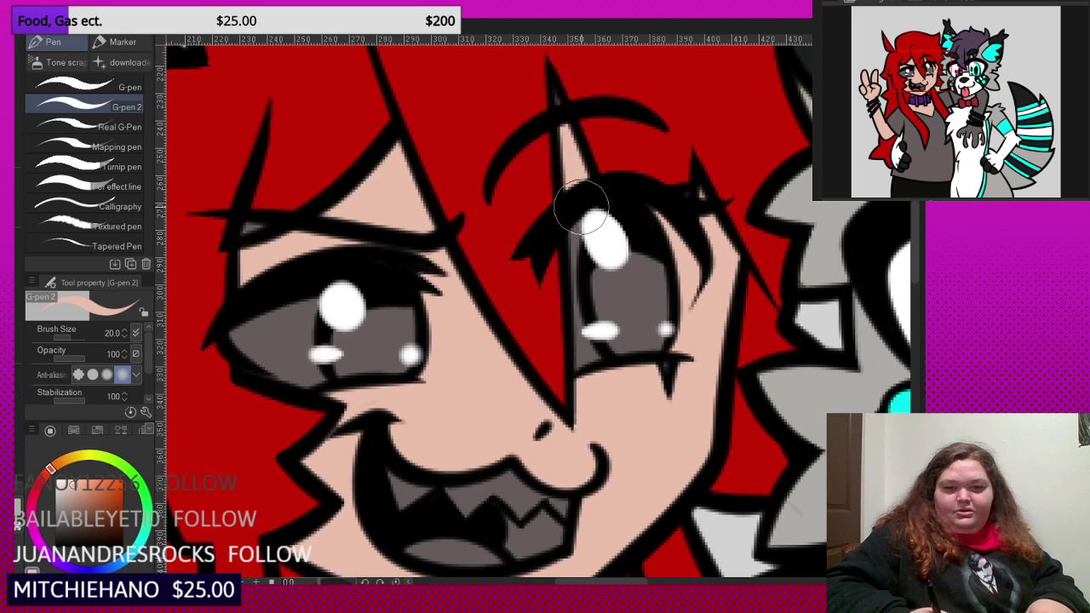
drag(558, 91, 568, 137)
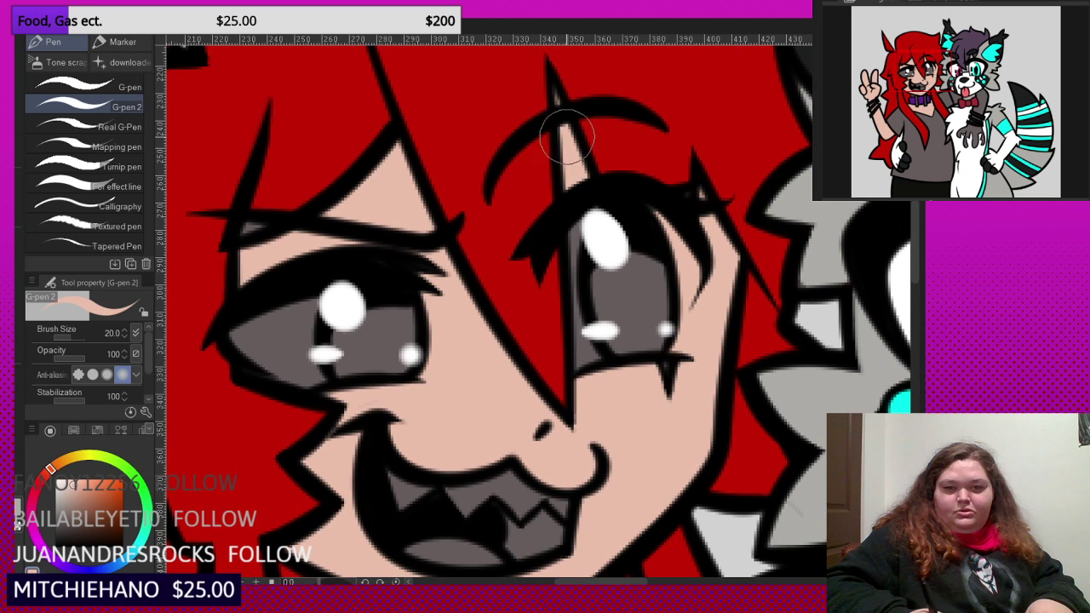
alt+click(276, 178)
mouse_move(233, 231)
mouse_down()
mouse_move(266, 219)
mouse_move(242, 232)
mouse_up()
- Sample white from the eye highlight and paint the white of the eye under the angled eyebrow
alt+click(348, 302)
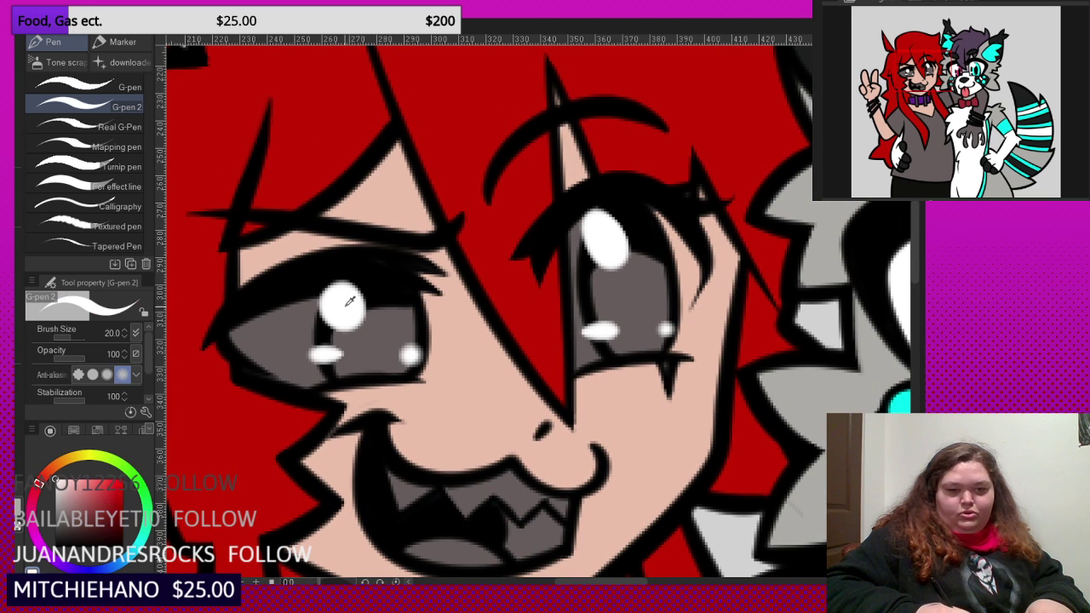
scroll(338, 302, down, 1)
scroll(339, 299, up, 2)
mouse_move(343, 288)
mouse_down()
mouse_move(338, 378)
mouse_move(355, 399)
mouse_move(324, 384)
mouse_move(332, 284)
mouse_move(300, 387)
mouse_move(328, 395)
mouse_move(242, 325)
mouse_move(291, 296)
mouse_move(286, 374)
mouse_move(304, 286)
mouse_move(265, 379)
mouse_move(226, 331)
mouse_move(304, 379)
mouse_move(275, 346)
mouse_up()
scroll(209, 271, down, 3)
scroll(474, 293, up, 3)
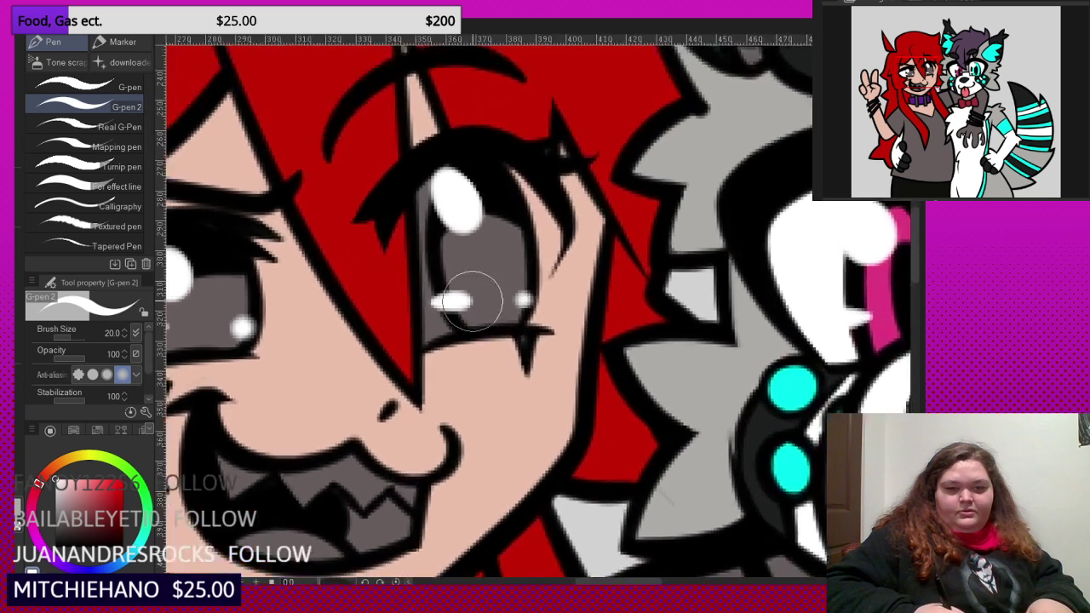
- Paint white on both sides of the iris in the red-haired character's other eye and sample the hair red
mouse_move(443, 341)
mouse_down()
mouse_move(403, 349)
mouse_move(445, 337)
mouse_move(430, 343)
mouse_move(410, 281)
mouse_move(398, 157)
mouse_move(414, 124)
mouse_up()
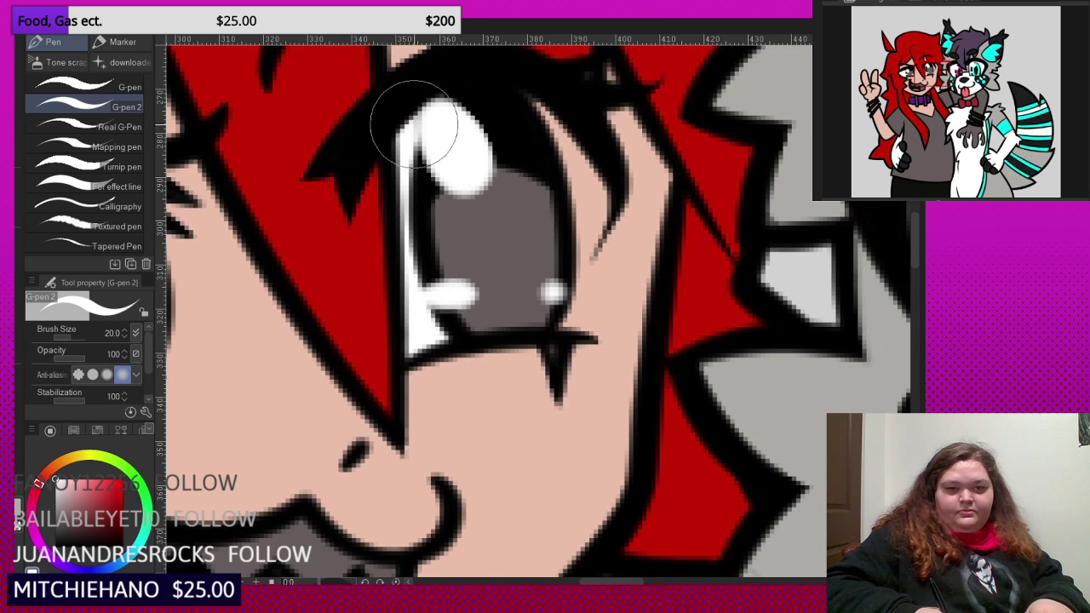
scroll(372, 280, down, 3)
scroll(491, 309, up, 1)
mouse_move(492, 308)
mouse_down()
mouse_move(503, 176)
mouse_move(463, 117)
mouse_up()
scroll(434, 123, down, 2)
alt+click(402, 111)
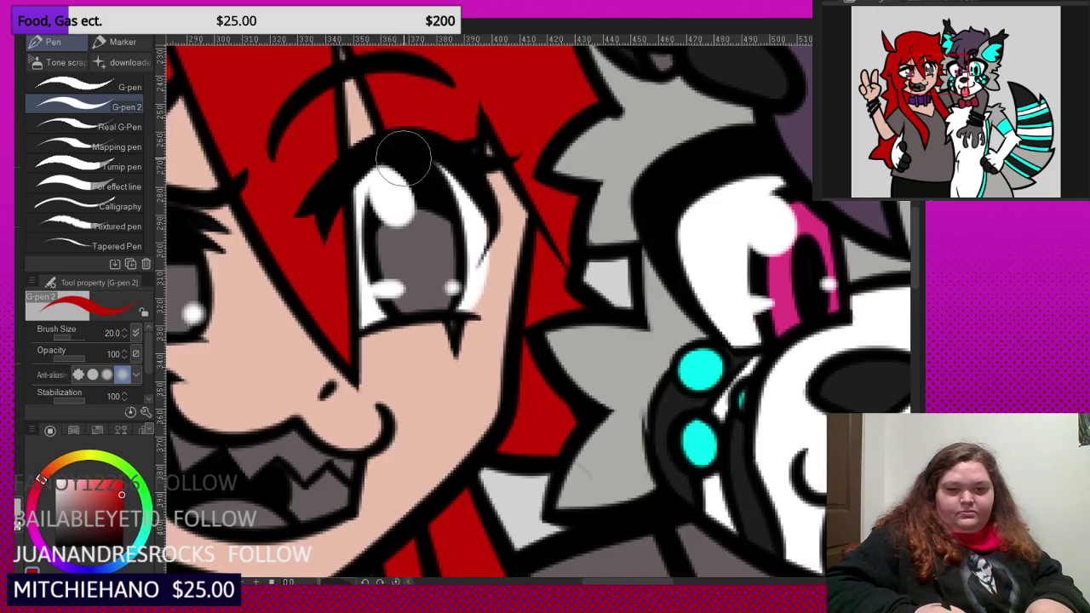
scroll(459, 310, up, 2)
scroll(450, 232, down, 4)
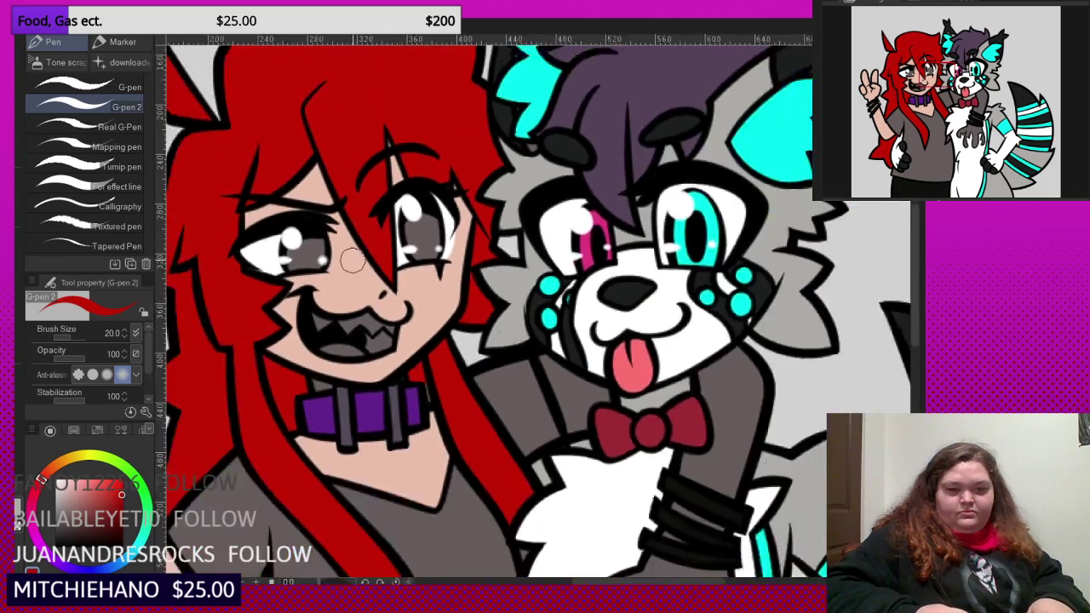
scroll(264, 263, up, 1)
- Sample white again and paint the pointed upper teeth in the red-haired character's open mouth
alt+click(231, 254)
scroll(407, 235, down, 3)
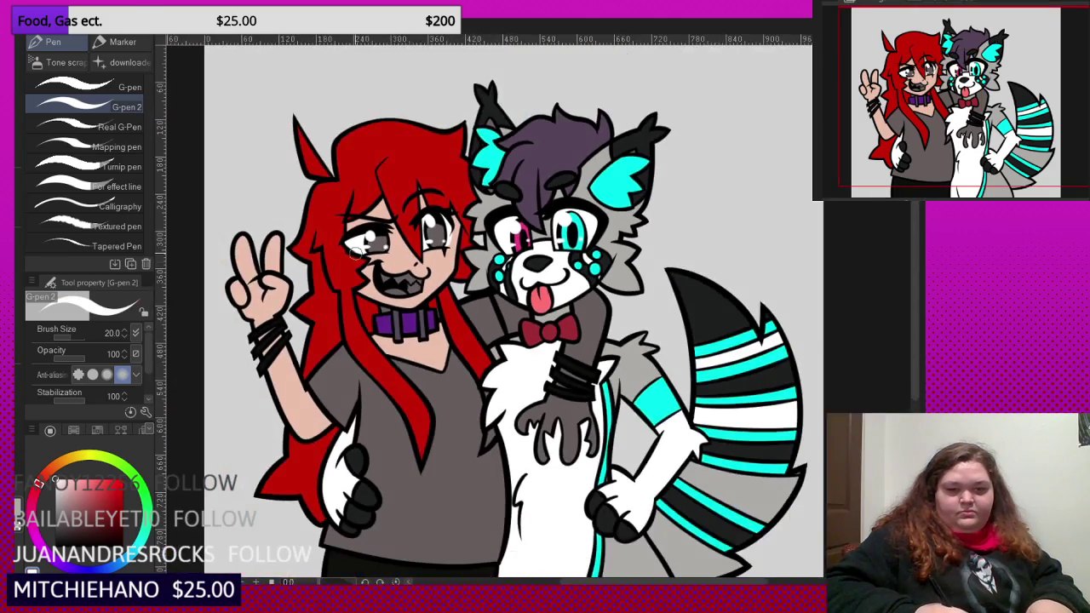
scroll(404, 263, up, 4)
scroll(404, 263, up, 2)
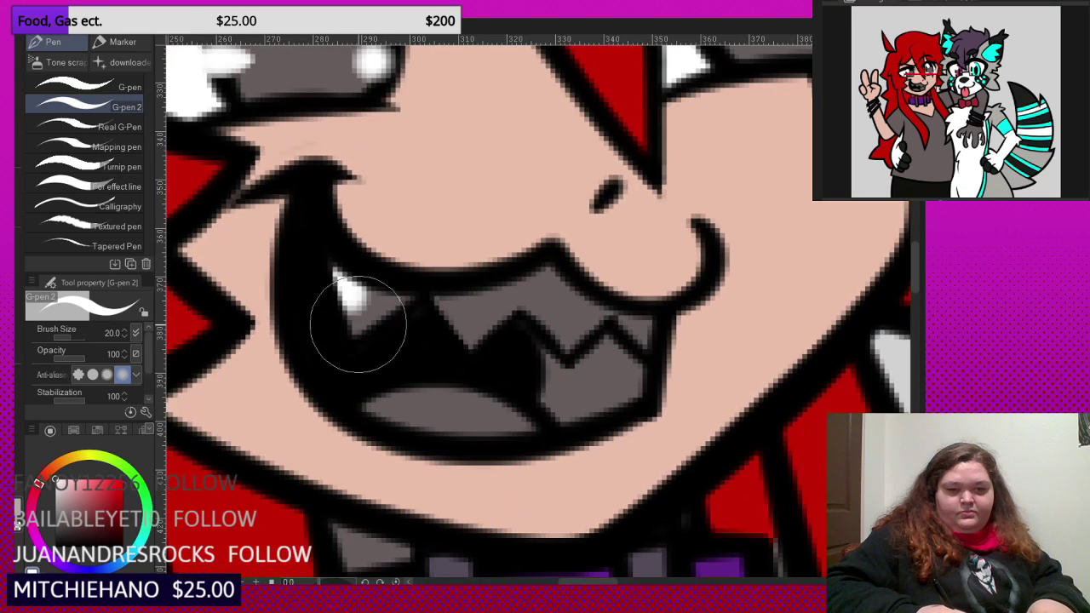
scroll(383, 289, down, 3)
scroll(390, 294, up, 3)
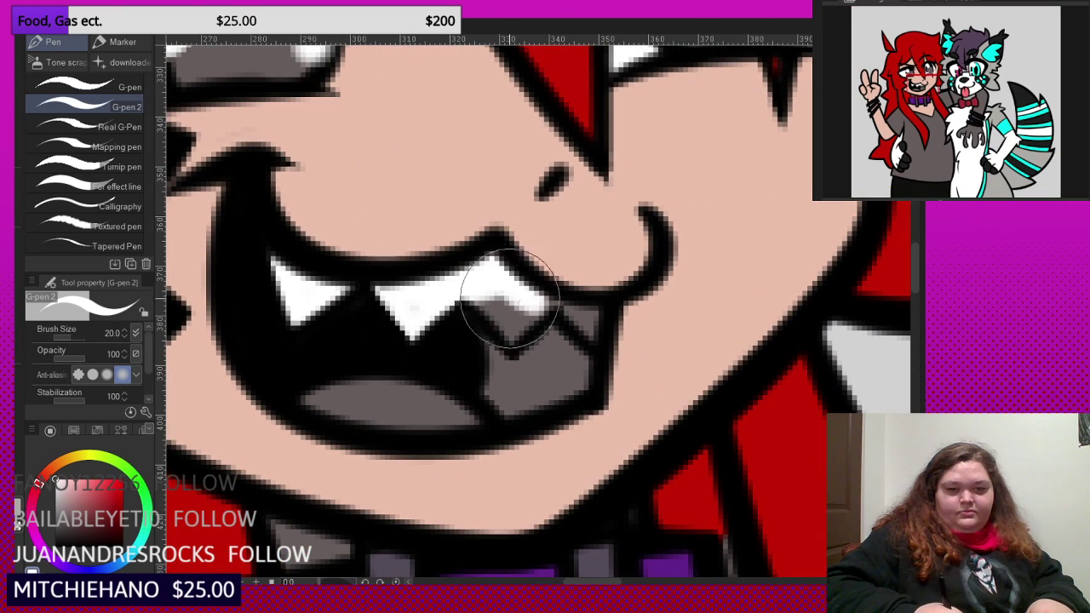
scroll(584, 324, down, 3)
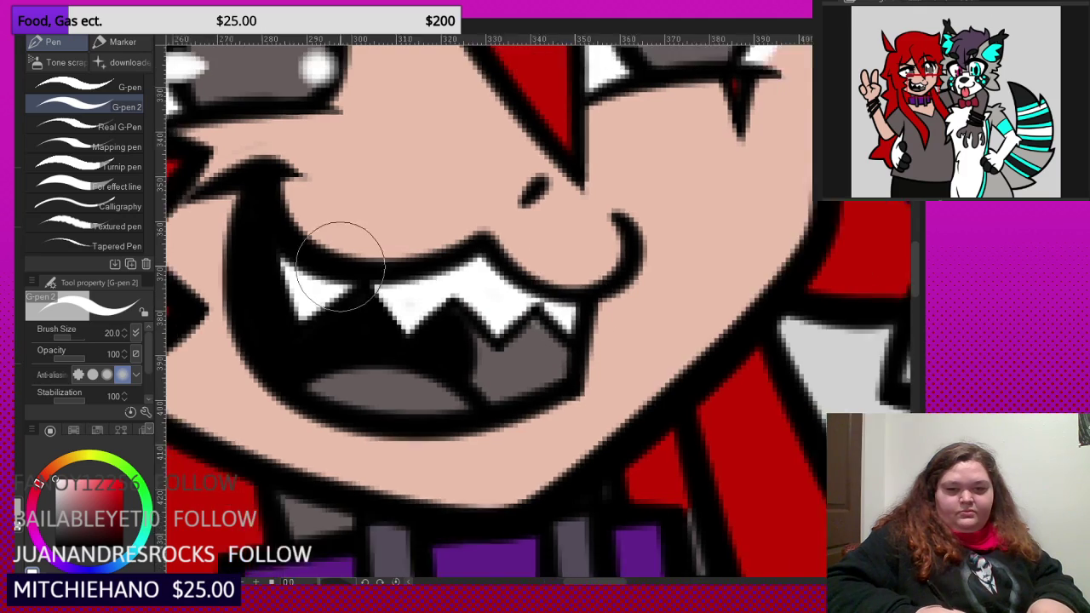
scroll(392, 270, down, 5)
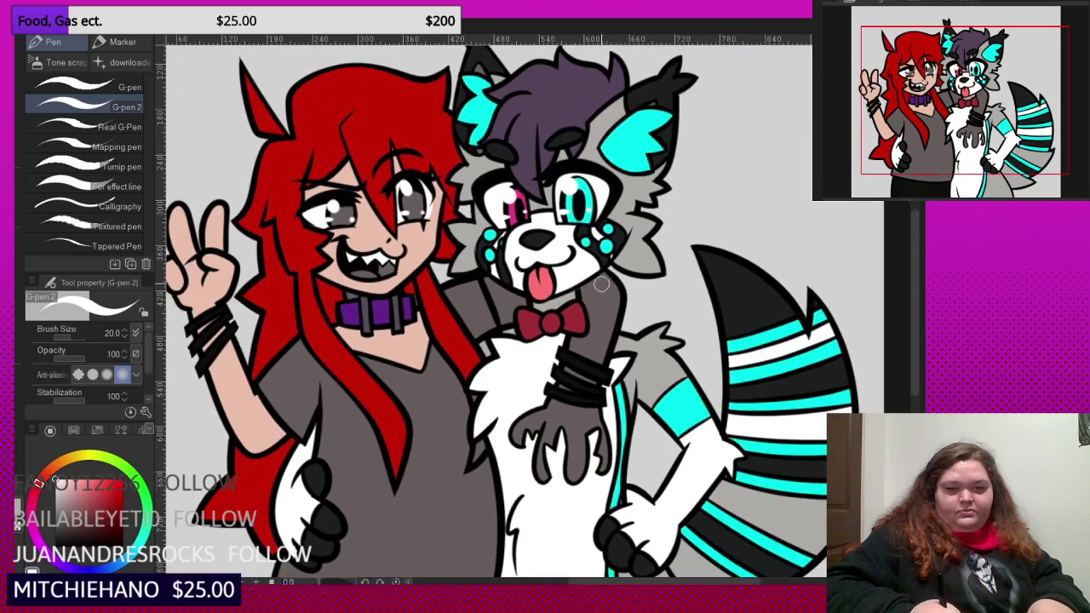
- Colour the tongue with the pink sampled from the other character's tongue and paint the neck patch above the collar peach
alt+click(552, 289)
scroll(379, 264, up, 5)
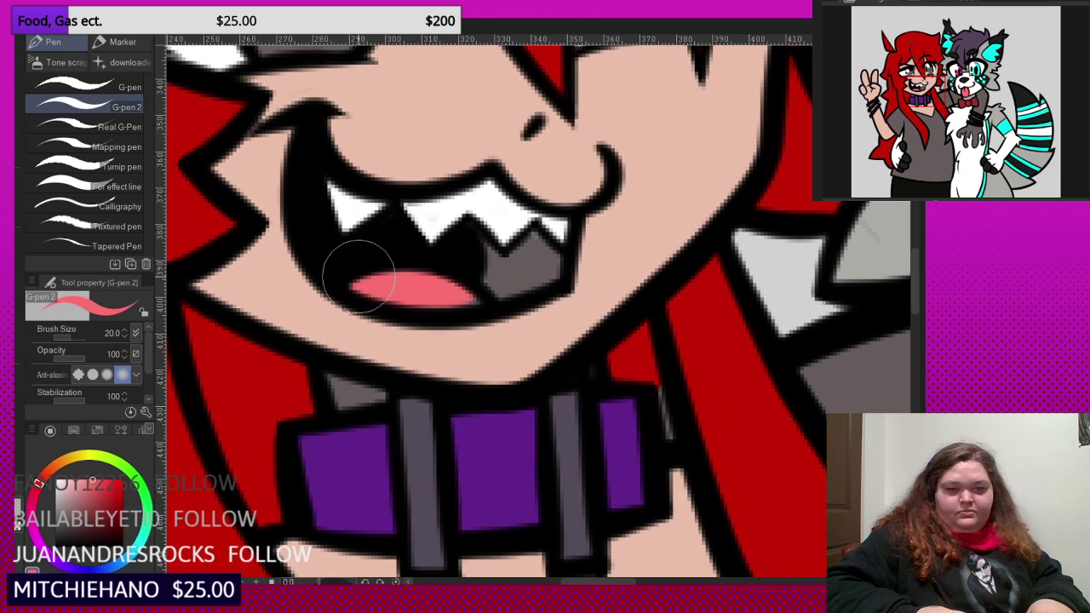
alt+click(282, 310)
mouse_move(333, 377)
mouse_down()
mouse_move(369, 387)
mouse_move(339, 401)
mouse_move(381, 396)
mouse_up()
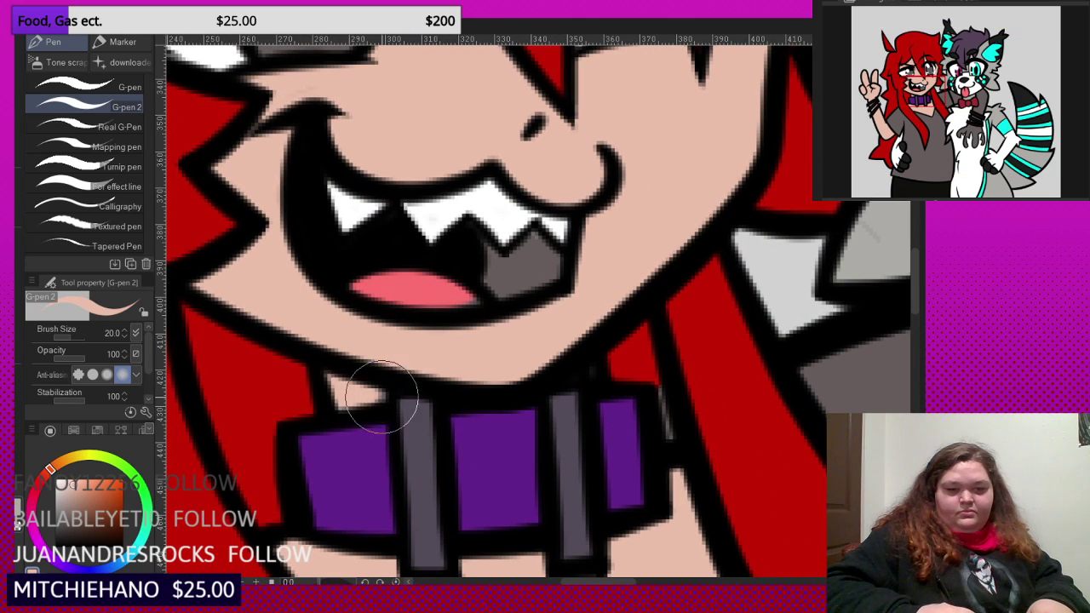
scroll(457, 333, down, 5)
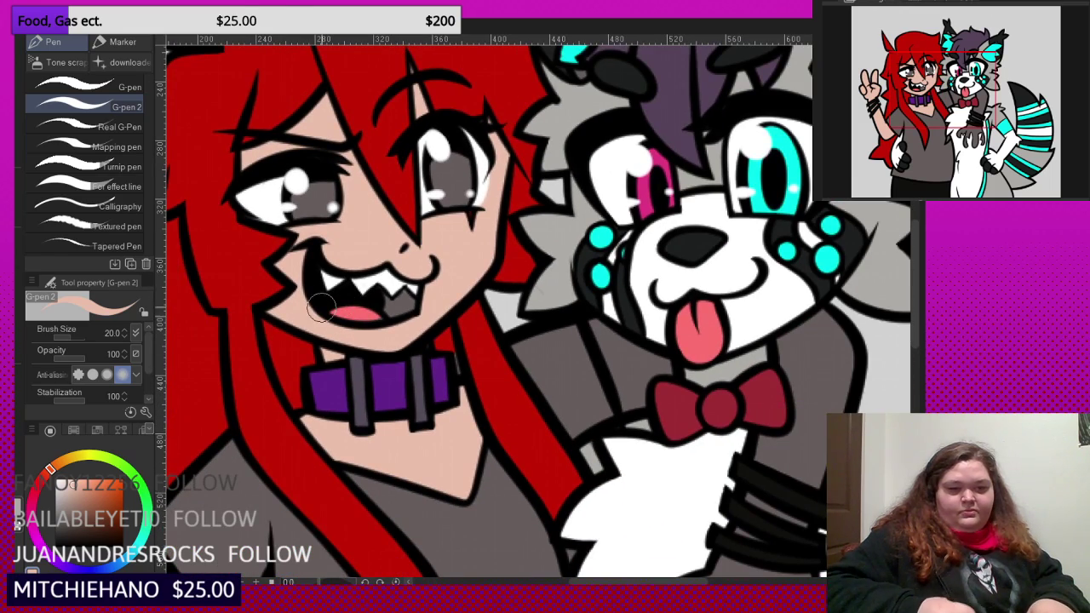
- Paint the grey inner cheek area of the mouth in a darker shade of the tongue pink and clean the tooth edges with white
alt+click(359, 311)
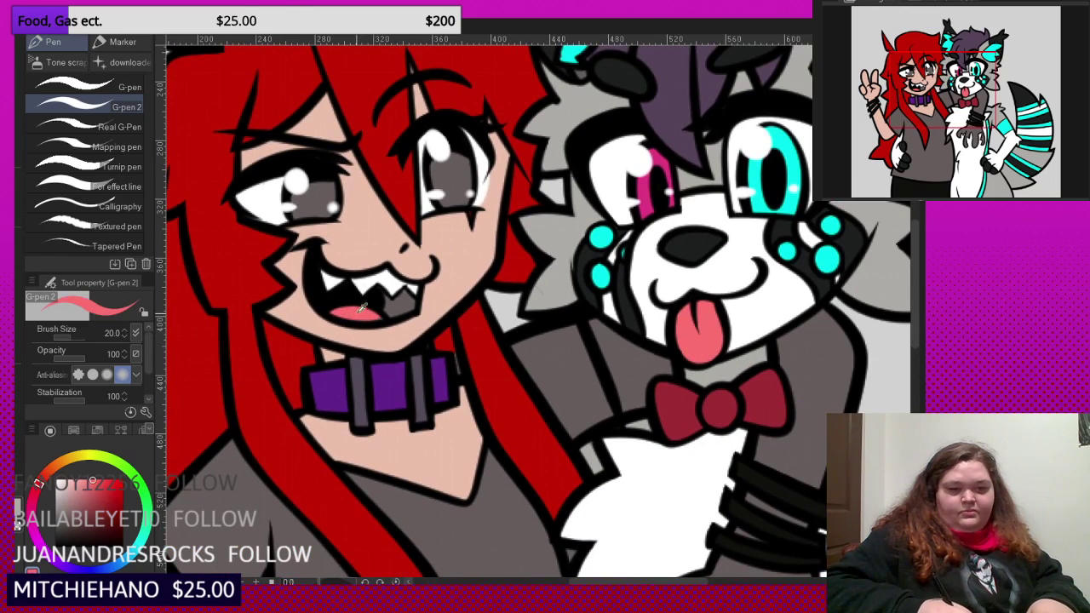
click(94, 492)
scroll(400, 296, up, 4)
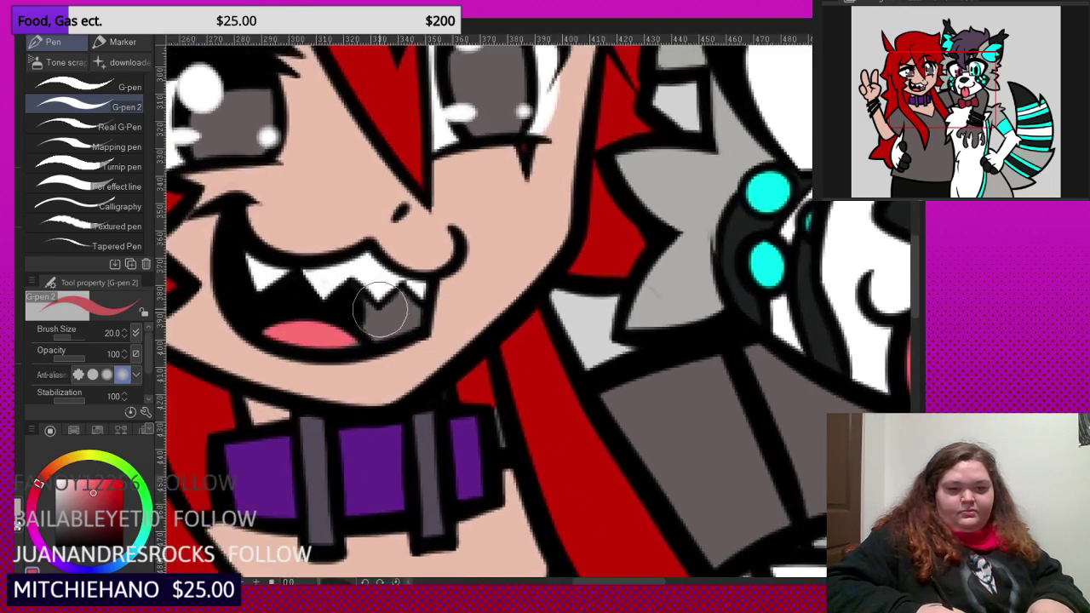
mouse_move(368, 337)
mouse_down()
mouse_move(360, 298)
mouse_move(418, 317)
mouse_move(377, 324)
mouse_move(380, 296)
mouse_up()
scroll(375, 253, up, 1)
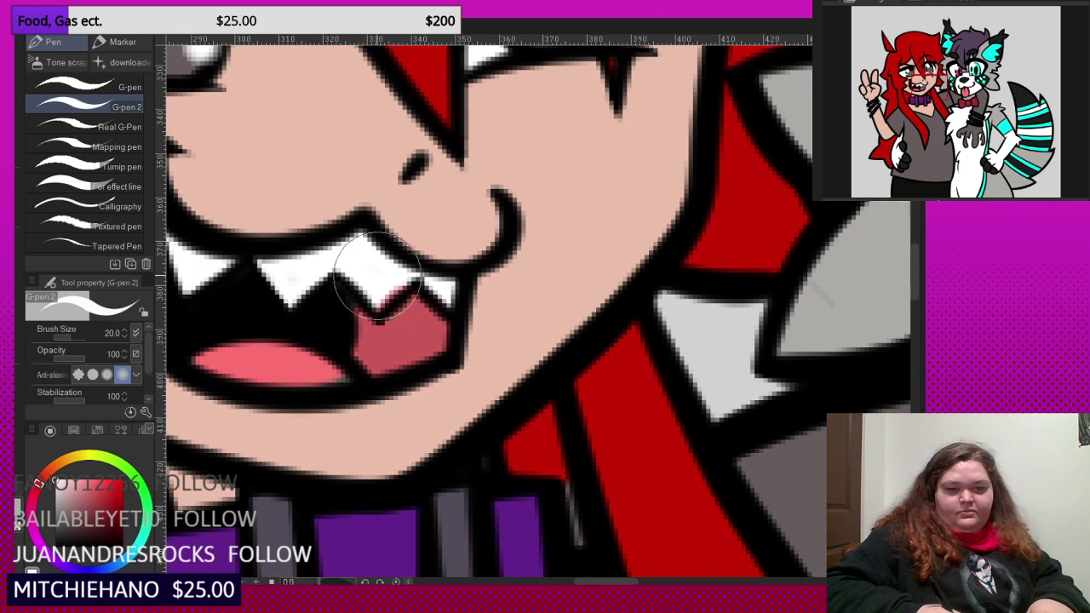
scroll(443, 307, down, 3)
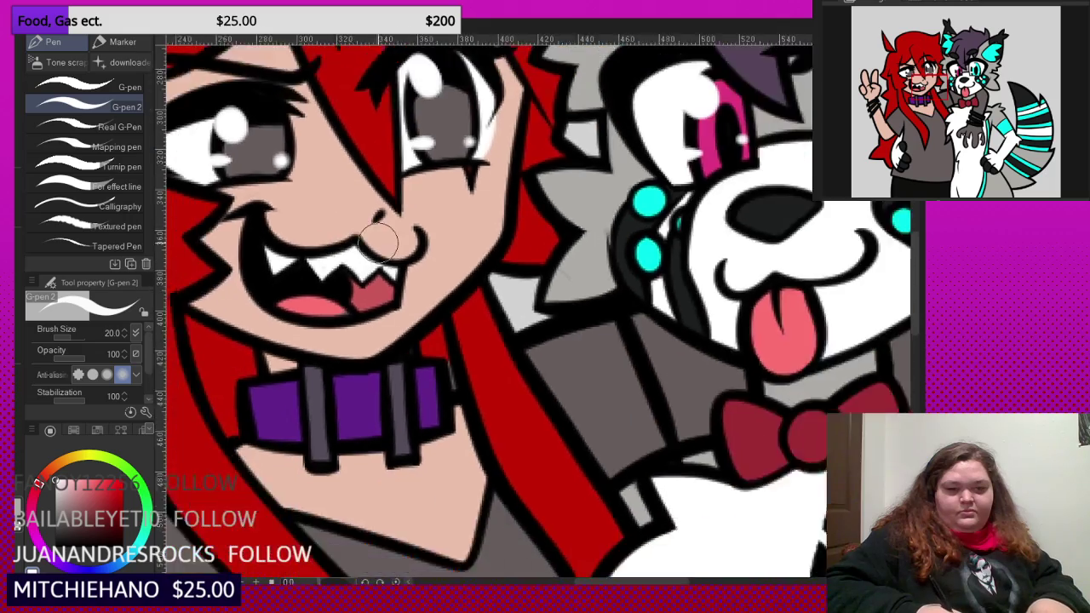
- Sample the hair red and paint over the thin unfilled sliver in the hair beside the collar's end
scroll(323, 304, up, 1)
alt+click(326, 302)
scroll(366, 302, down, 3)
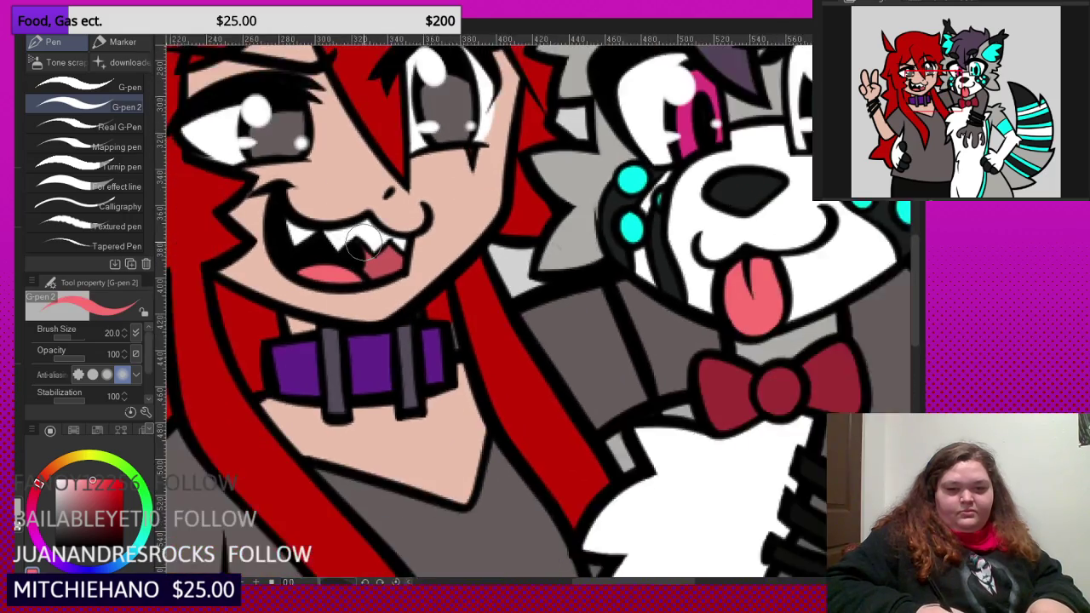
scroll(433, 306, up, 3)
alt+click(436, 307)
drag(439, 308, 452, 351)
scroll(451, 351, down, 5)
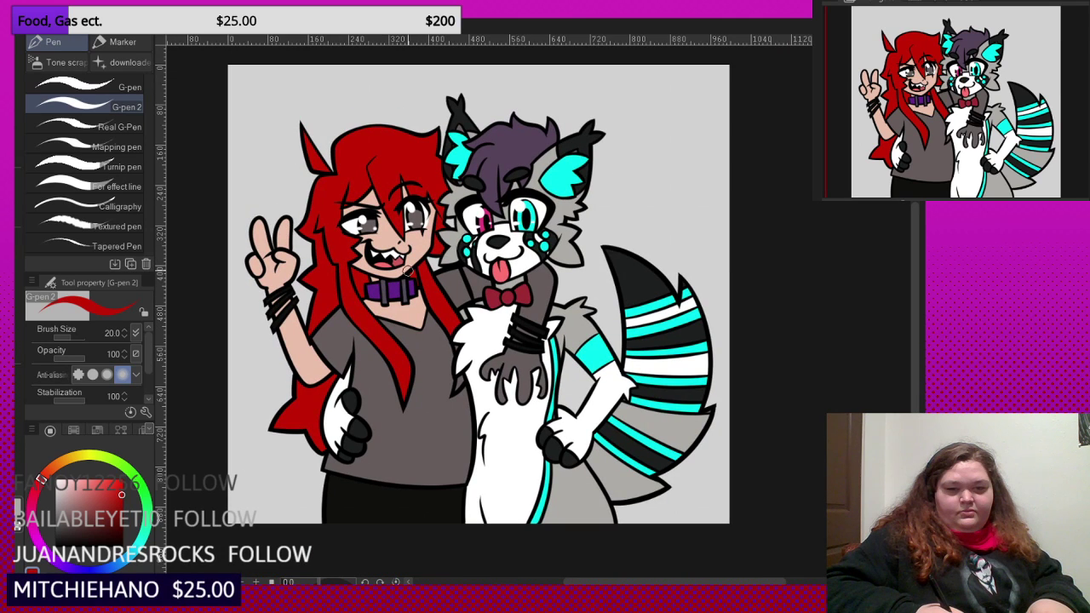
- Sample the peach skin tone and fill the red-haired character's other arm and hand draped around the furry character
scroll(408, 268, up, 1)
alt+click(295, 375)
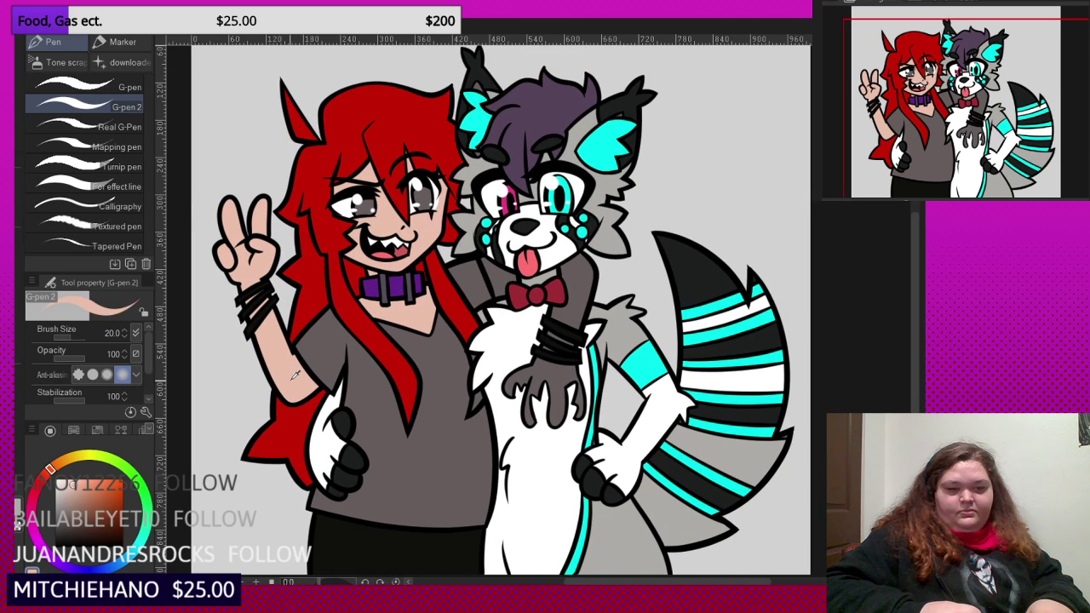
key(g)
scroll(493, 258, up, 2)
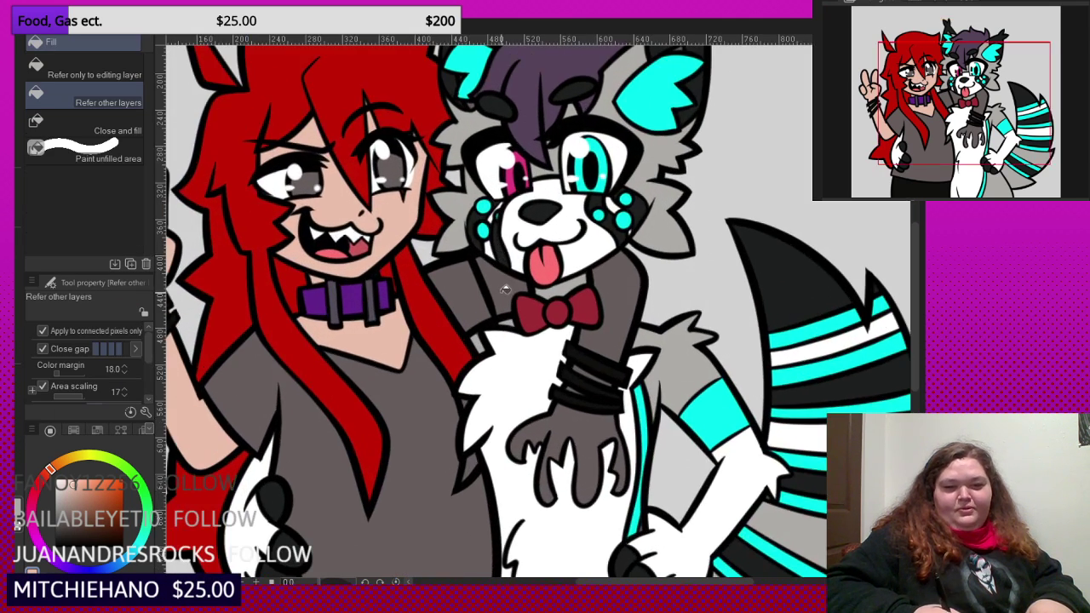
click(506, 288)
click(610, 282)
scroll(598, 378, up, 1)
click(579, 434)
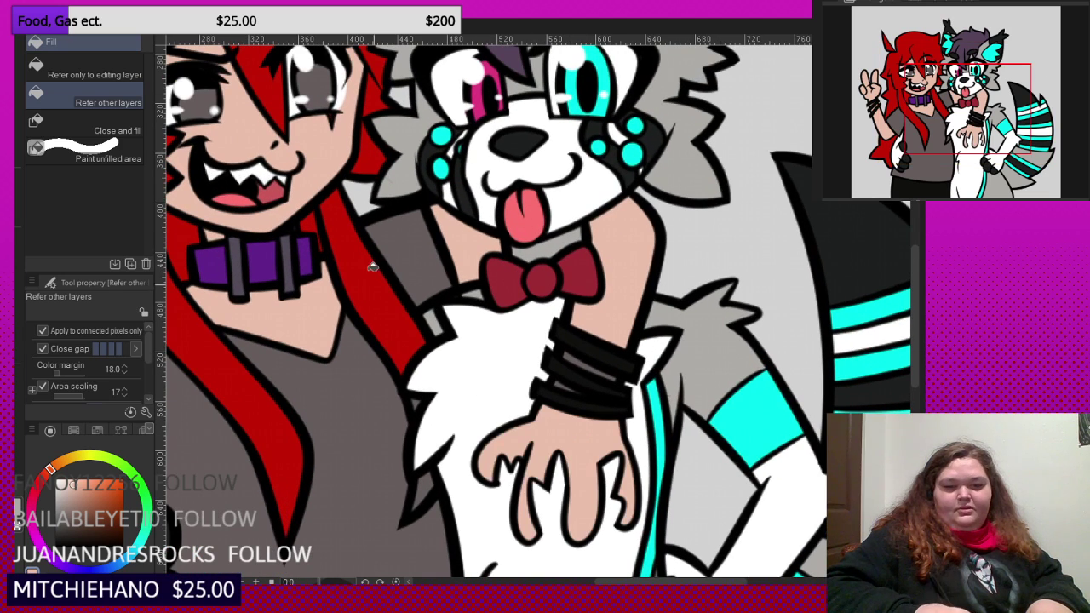
- Paint the gaps between the black wrist bands on the red-haired character's draped arm with the peach skin tone
key(p)
scroll(579, 366, up, 3)
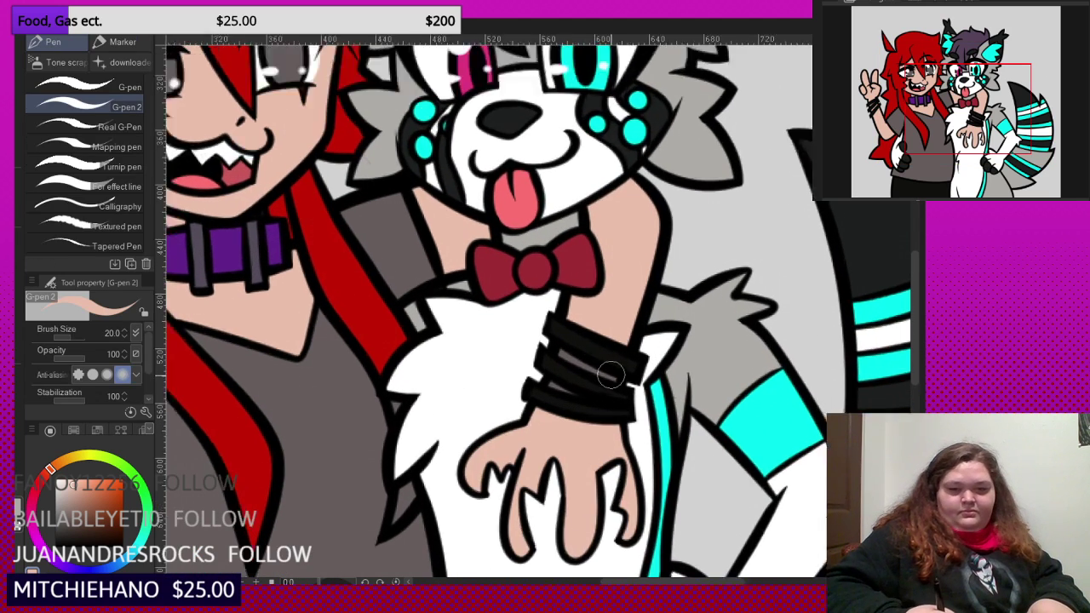
drag(530, 339, 631, 391)
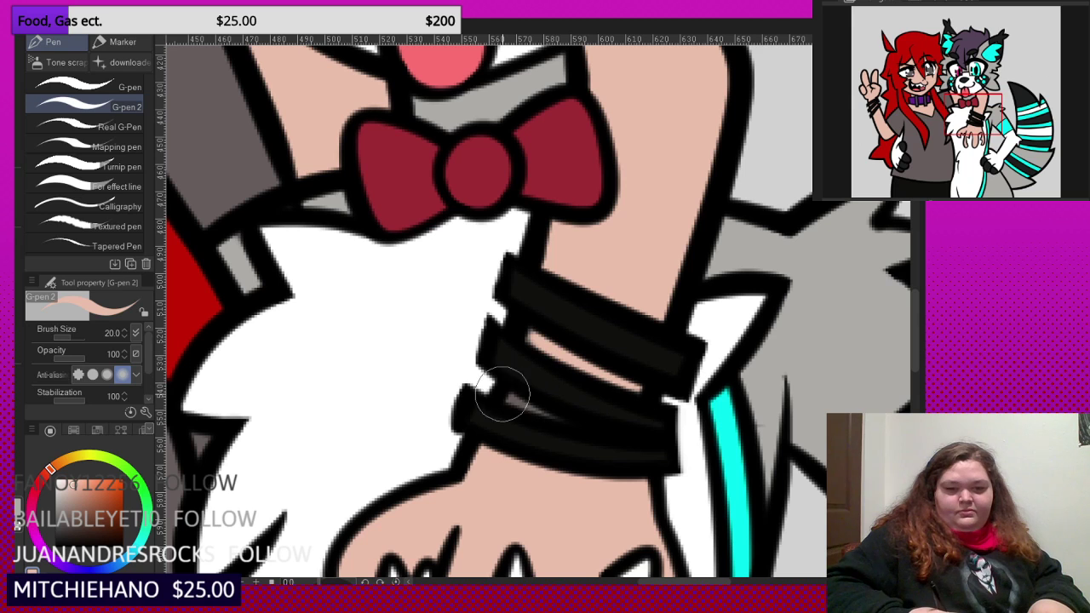
drag(503, 394, 551, 413)
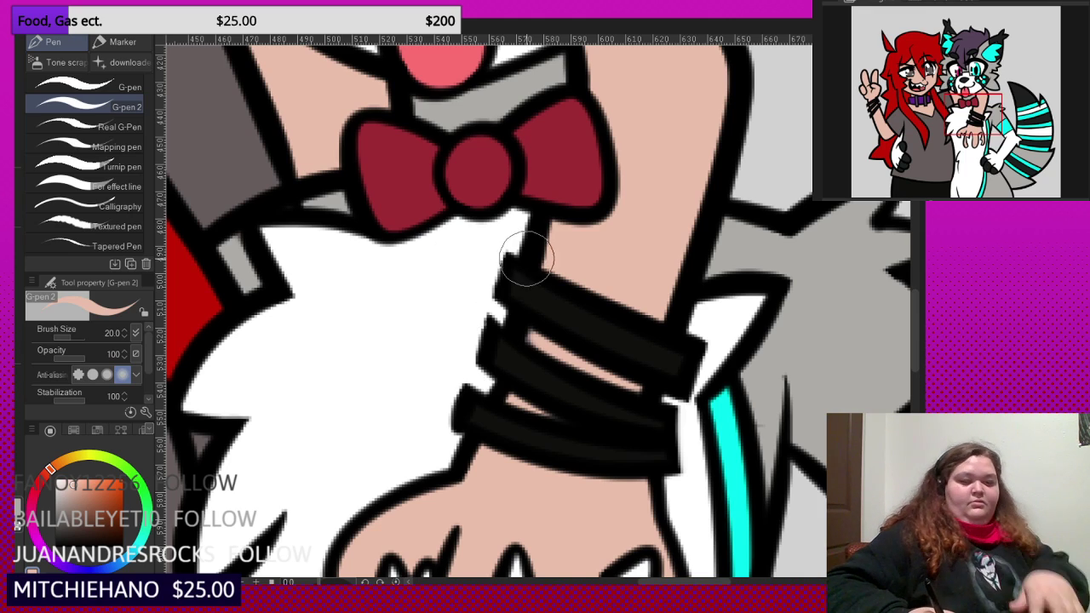
scroll(494, 209, down, 6)
scroll(498, 207, up, 1)
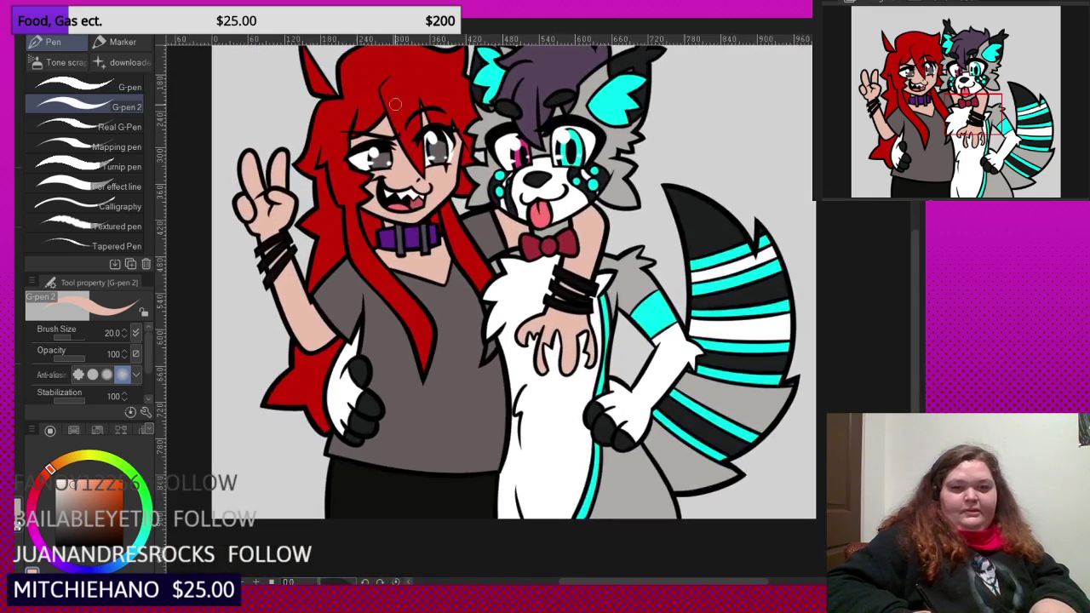
- Pick a medium green and paint both of the red-haired character's grey irises with it
scroll(498, 207, down, 1)
scroll(498, 207, up, 1)
click(133, 472)
drag(115, 497, 101, 504)
scroll(344, 354, up, 1)
scroll(345, 354, up, 8)
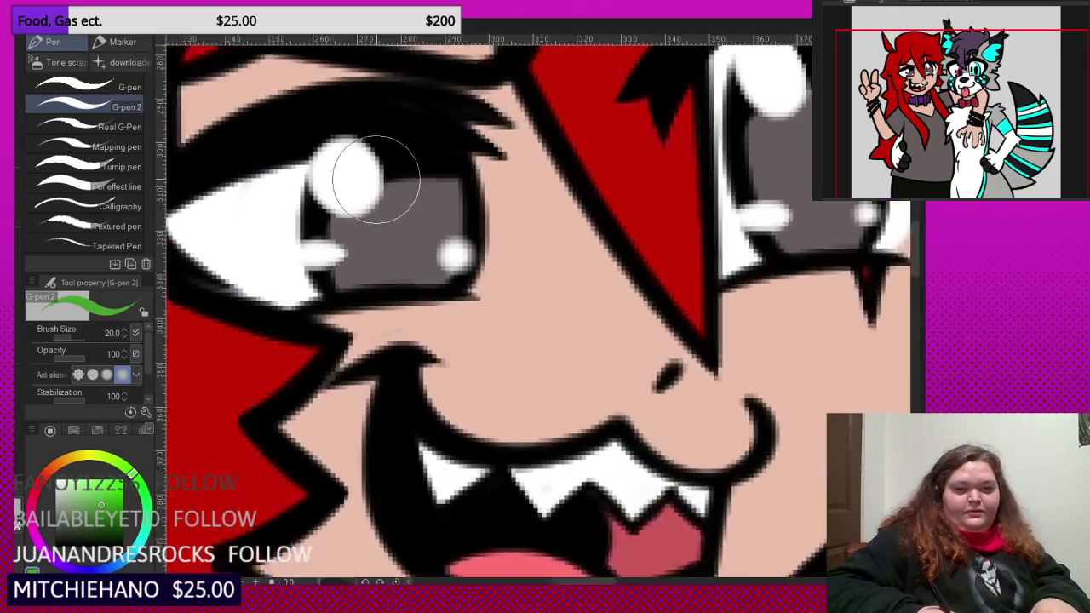
mouse_move(375, 196)
mouse_down()
mouse_move(348, 295)
mouse_move(345, 284)
mouse_move(446, 269)
mouse_move(452, 280)
mouse_move(459, 216)
mouse_move(388, 179)
mouse_move(425, 189)
mouse_move(337, 229)
mouse_move(450, 229)
mouse_move(372, 172)
mouse_up()
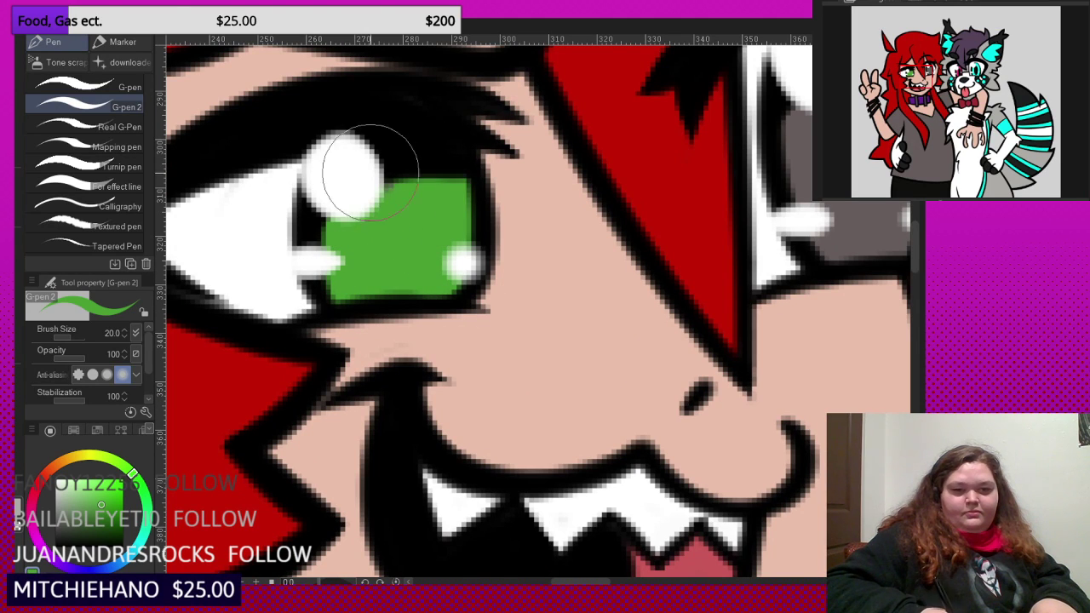
scroll(266, 193, down, 3)
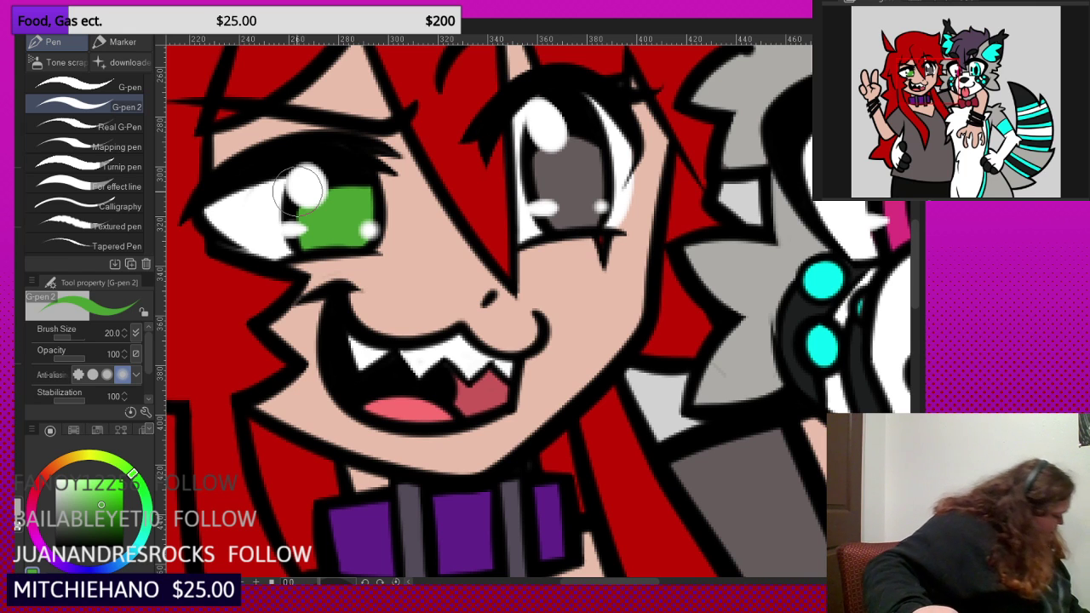
mouse_move(545, 98)
mouse_down()
mouse_move(562, 225)
mouse_move(587, 217)
mouse_move(596, 170)
mouse_move(566, 123)
mouse_up()
scroll(566, 127, down, 5)
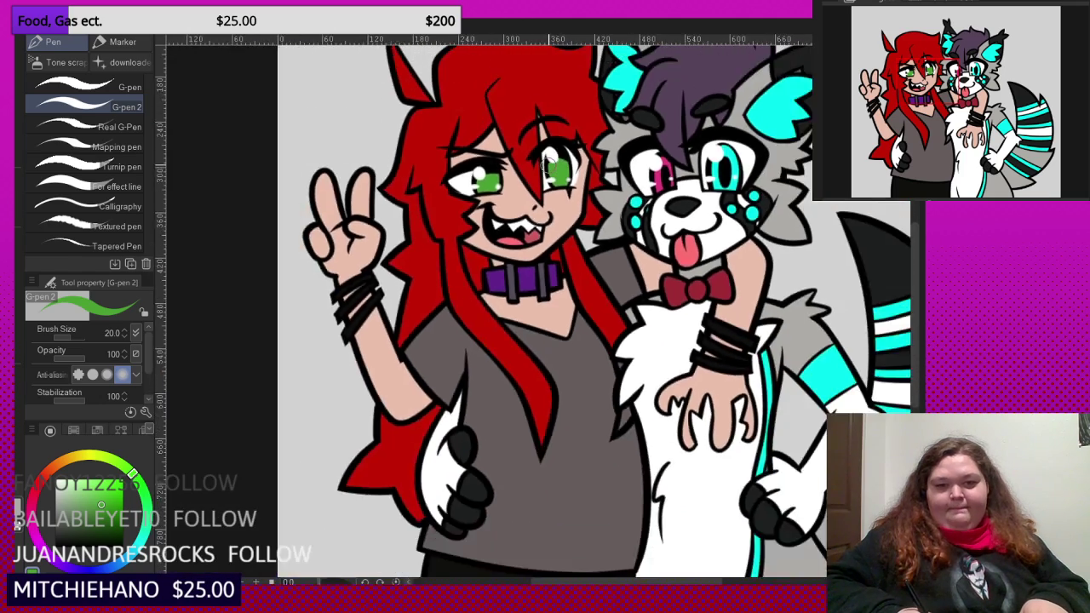
scroll(570, 162, up, 2)
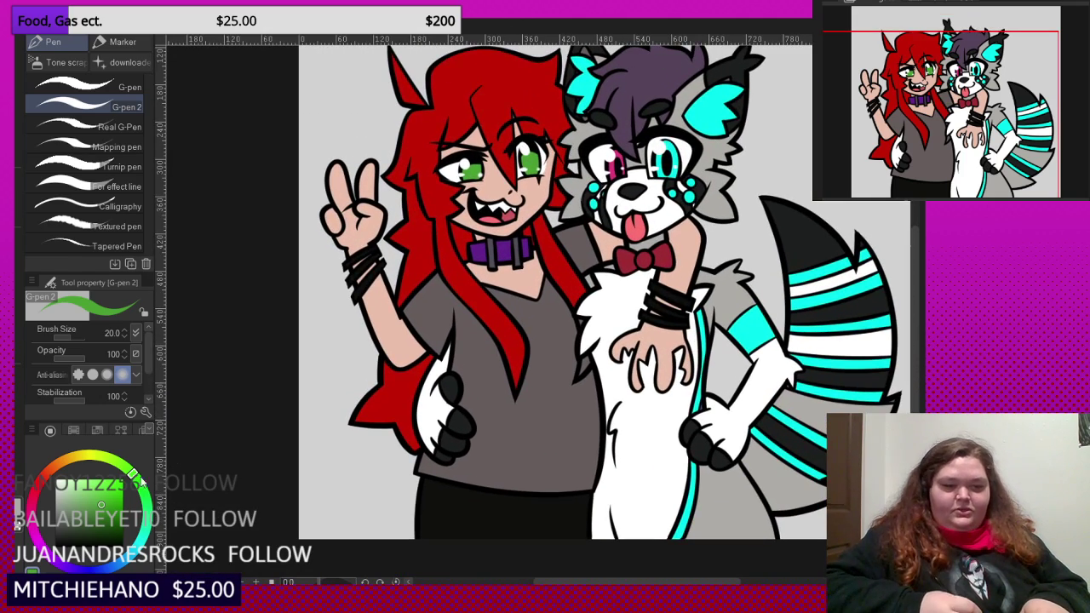
- Try a light pink fill on the red-haired character's shirt and far sleeve, and undo it
drag(42, 504, 41, 478)
click(92, 484)
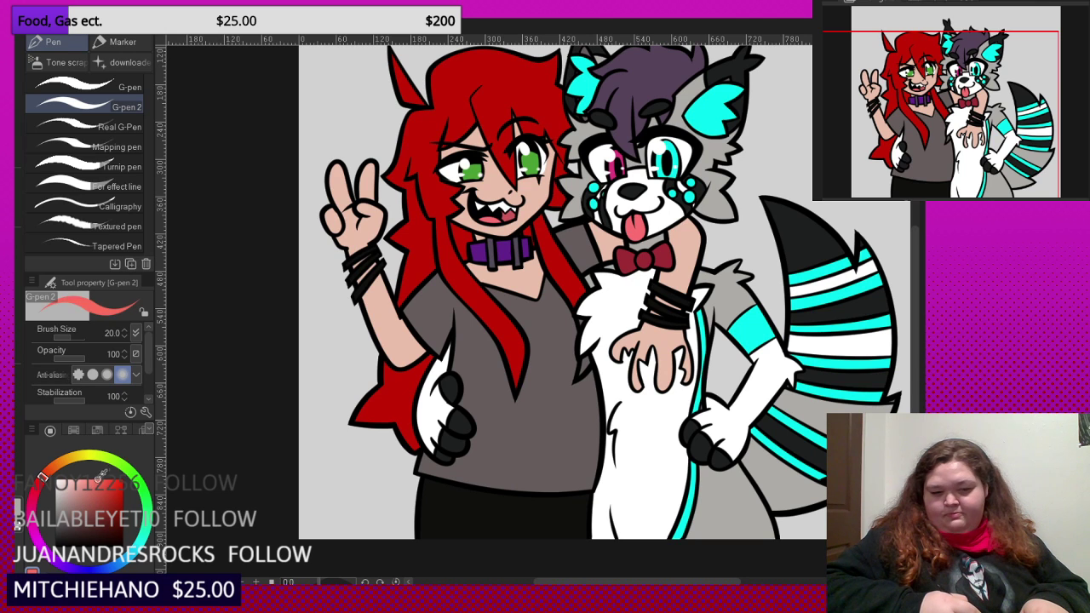
click(34, 497)
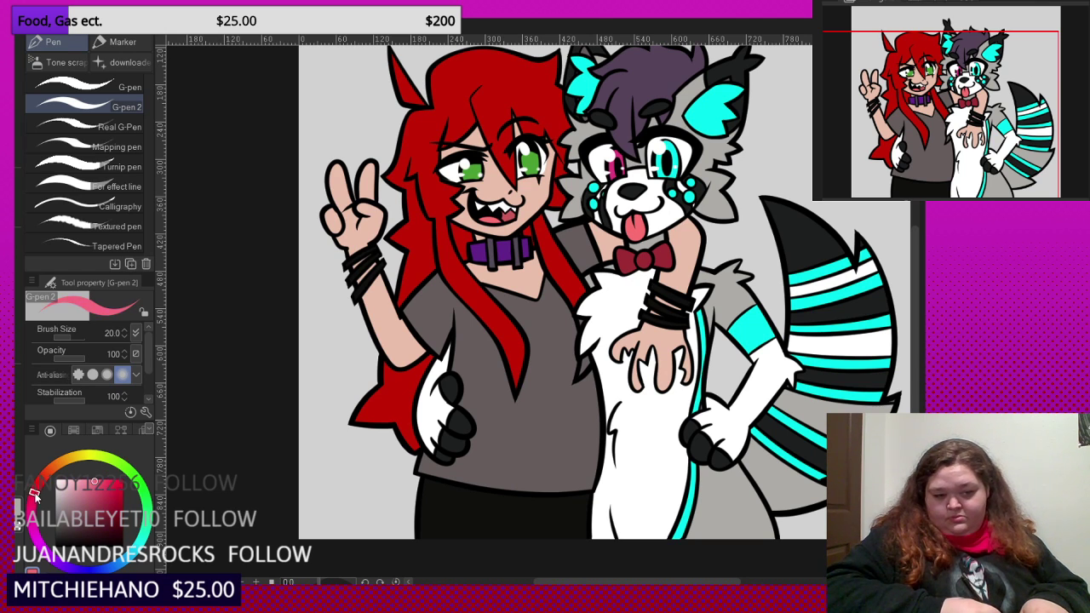
drag(95, 480, 86, 478)
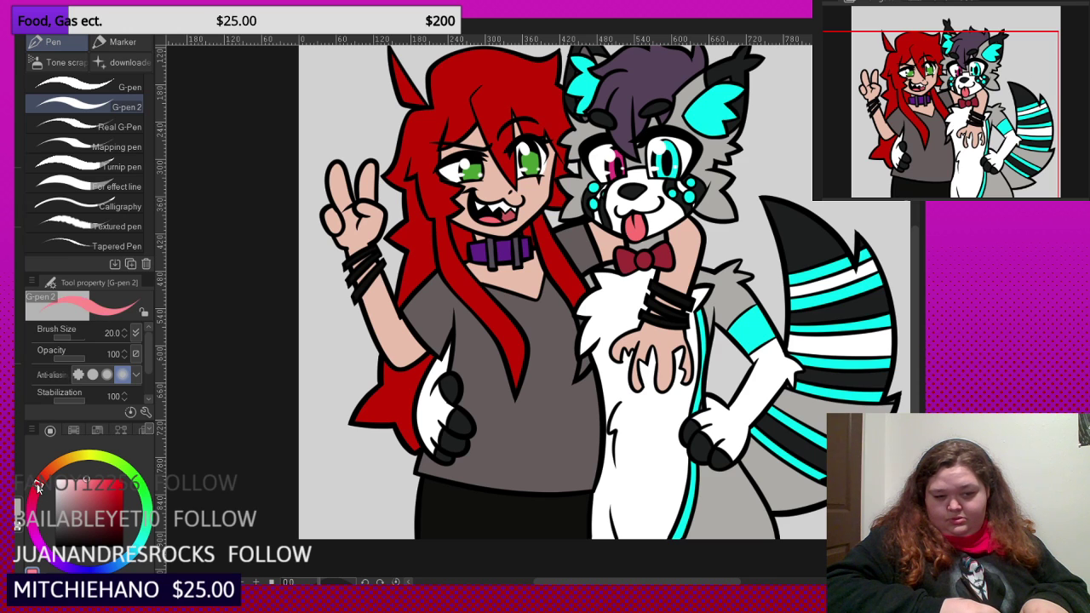
key(g)
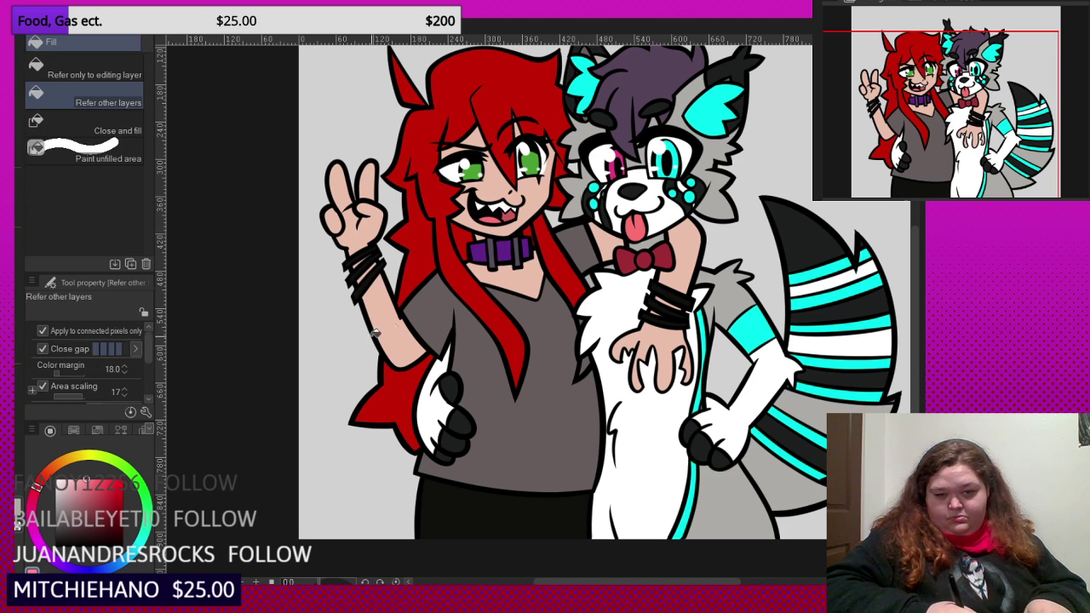
click(534, 347)
click(587, 256)
scroll(418, 294, down, 3)
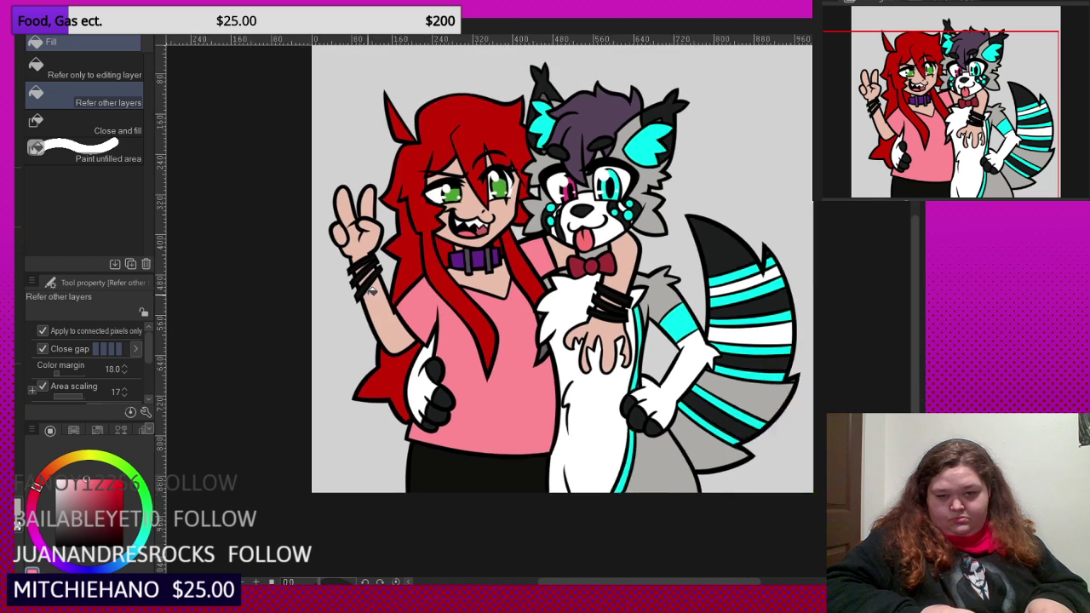
scroll(428, 301, up, 2)
scroll(430, 301, up, 1)
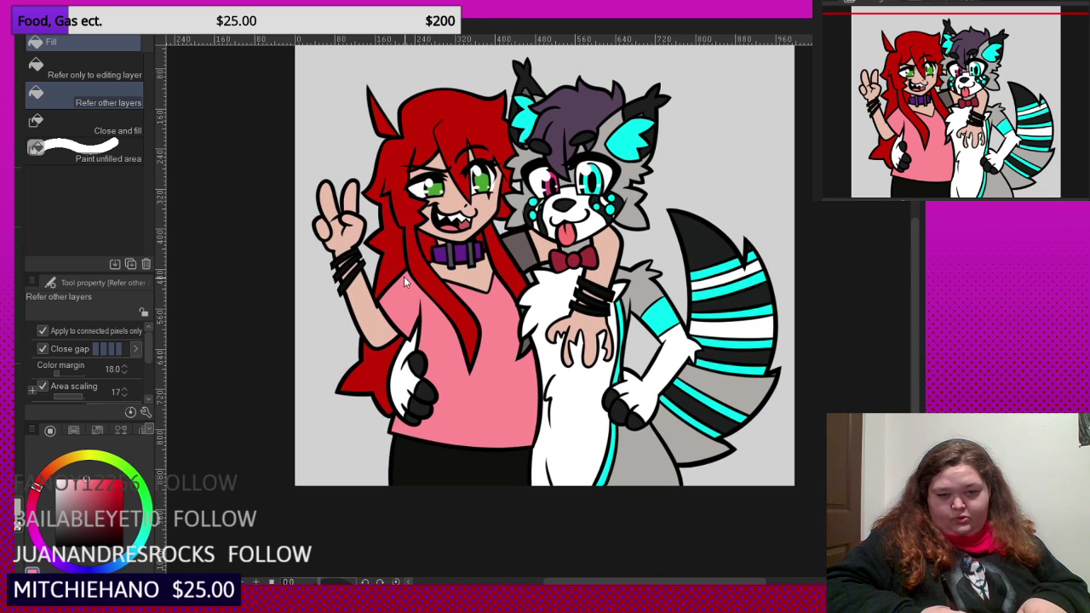
key(ctrl+z)
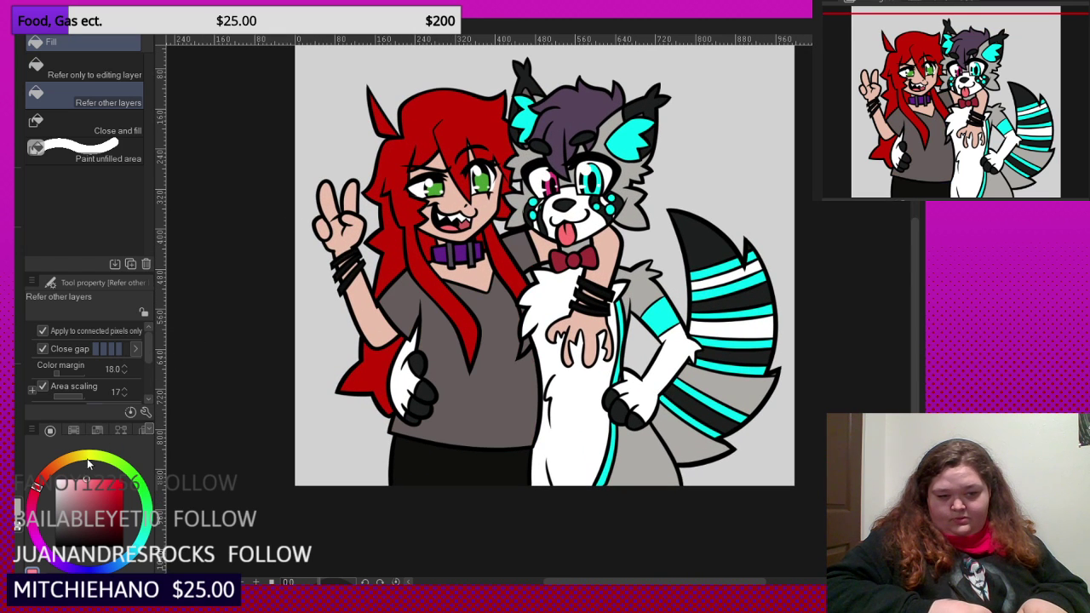
- Pick a golden yellow and fill the red-haired character's shirt and far sleeve with it
click(73, 458)
click(108, 477)
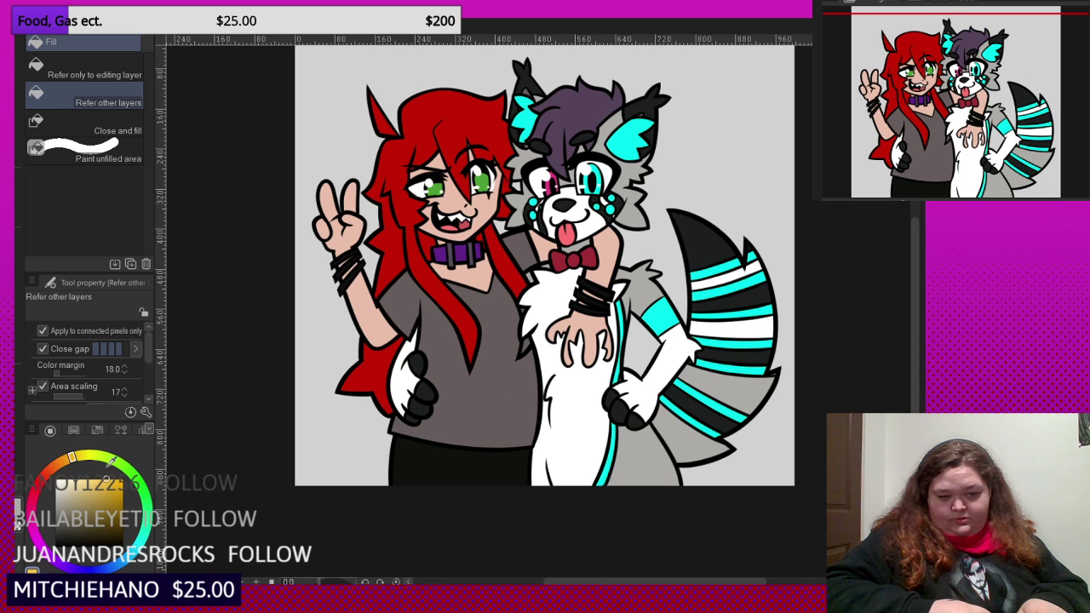
click(412, 309)
scroll(312, 287, up, 2)
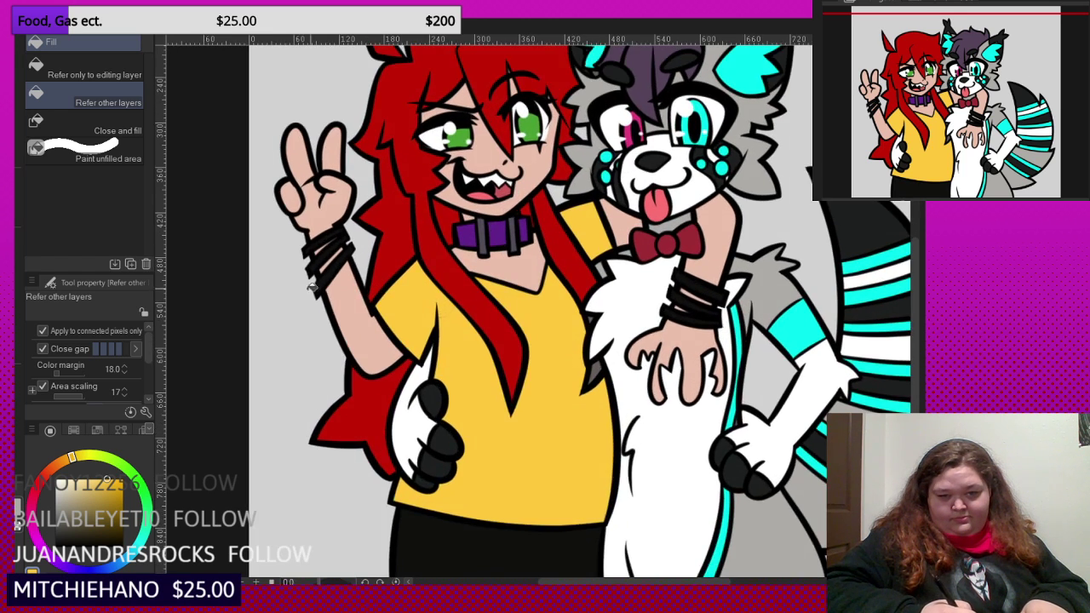
scroll(312, 288, down, 4)
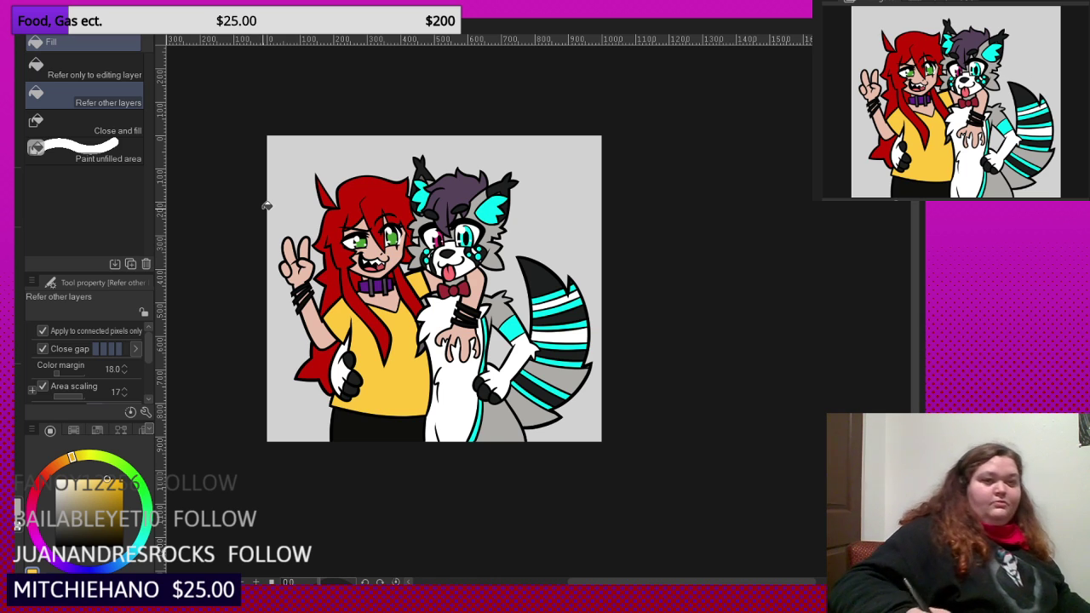
scroll(407, 243, down, 1)
scroll(405, 243, up, 3)
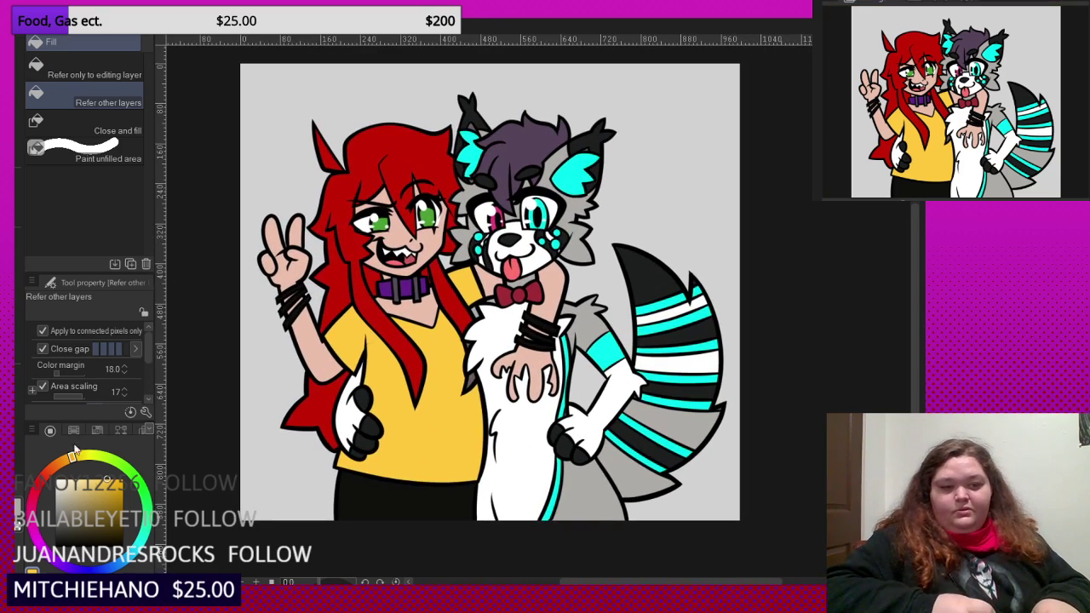
- Paint lighter greyish-purple highlights along the middle of both vertical bars on the purple collar
scroll(381, 280, up, 4)
alt+click(378, 285)
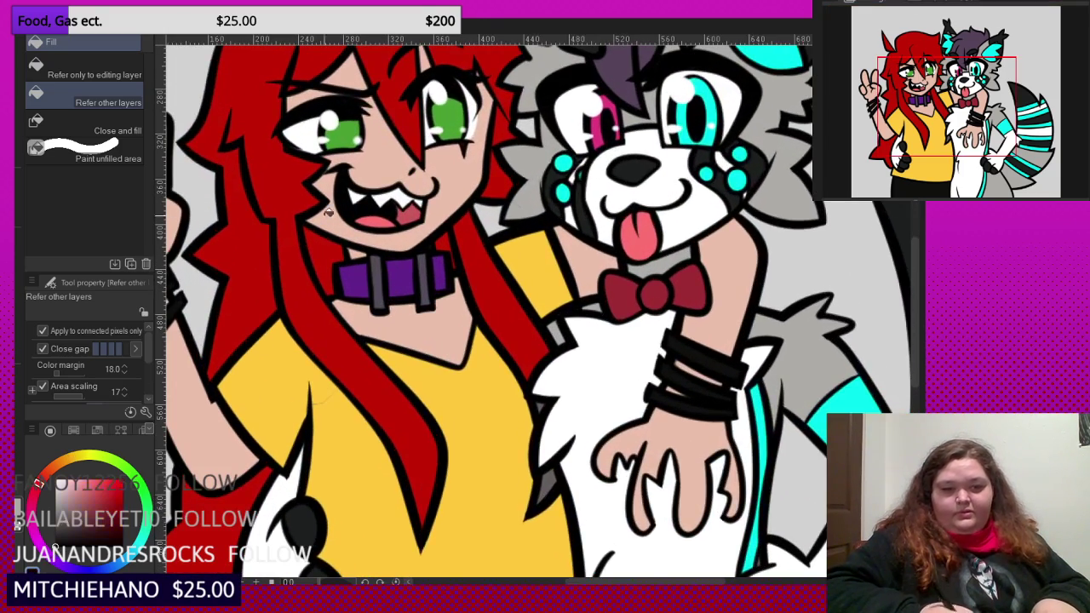
key(p)
key(x)
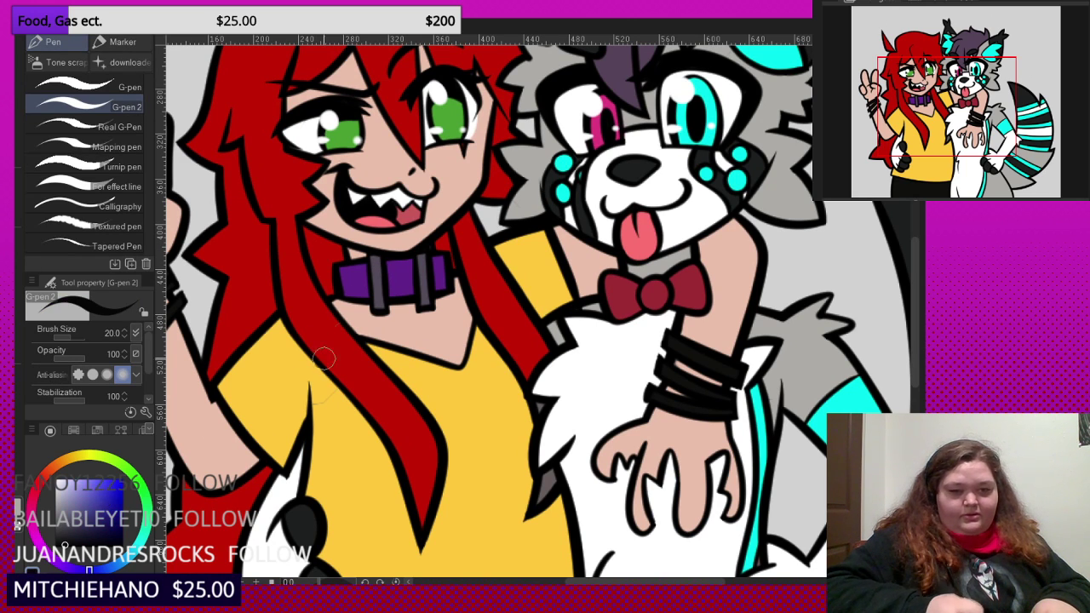
click(64, 505)
scroll(411, 322, up, 6)
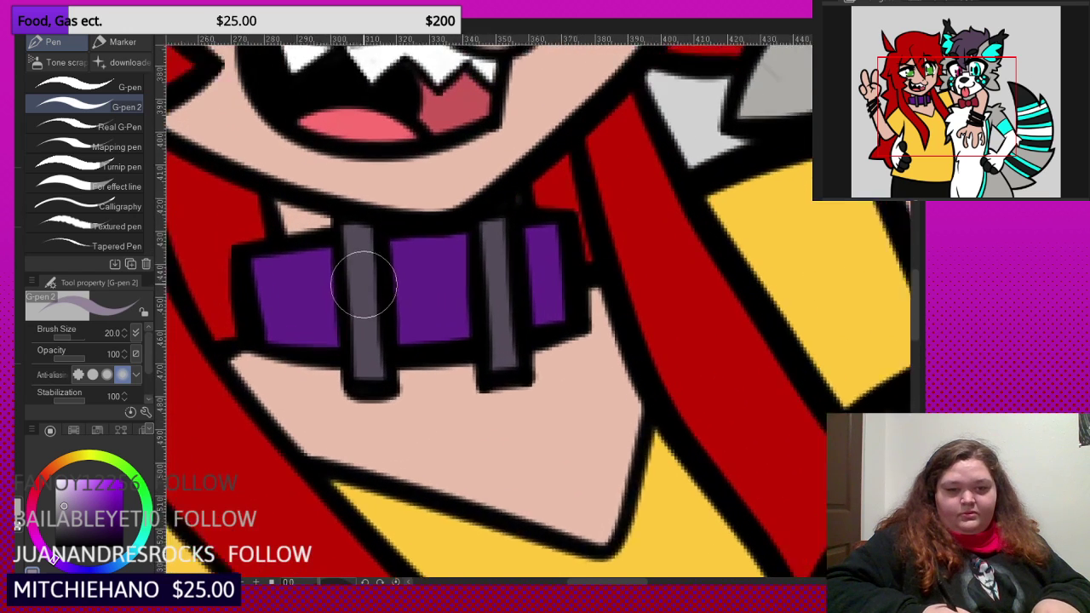
drag(360, 247, 361, 332)
drag(511, 243, 507, 332)
drag(341, 257, 372, 258)
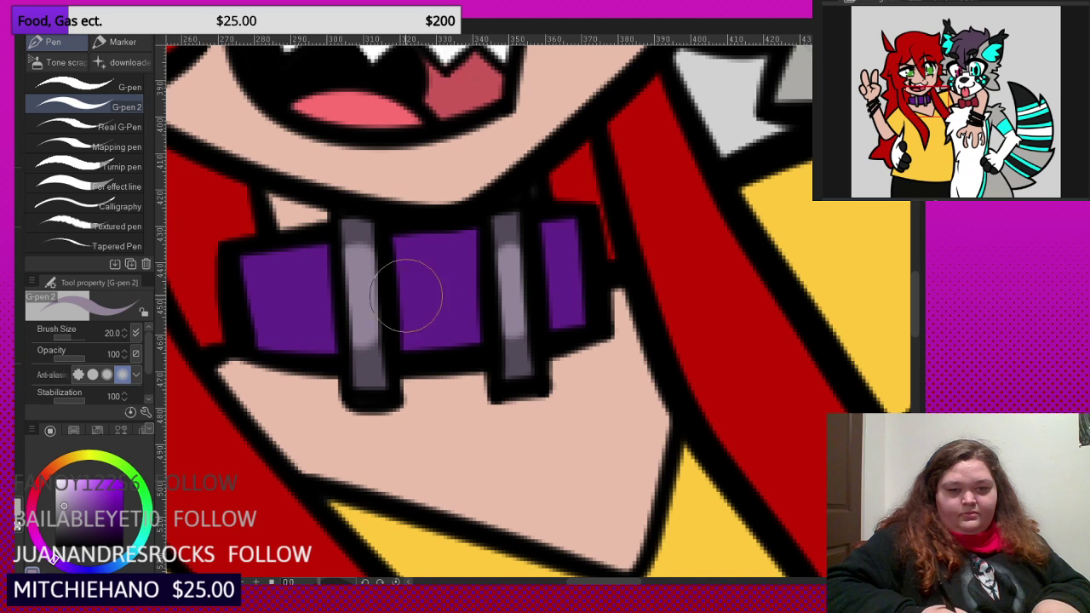
drag(502, 247, 523, 250)
drag(503, 331, 525, 326)
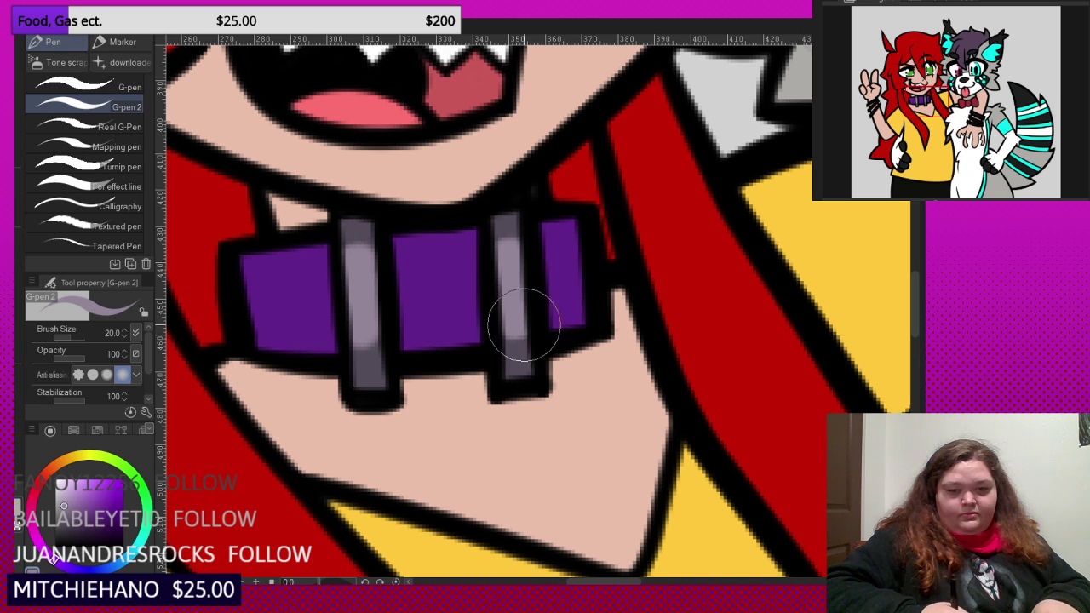
- Pick a pale lavender and add a small brighter glint across the middle of the collar bars
scroll(358, 256, down, 2)
scroll(247, 298, up, 1)
click(70, 489)
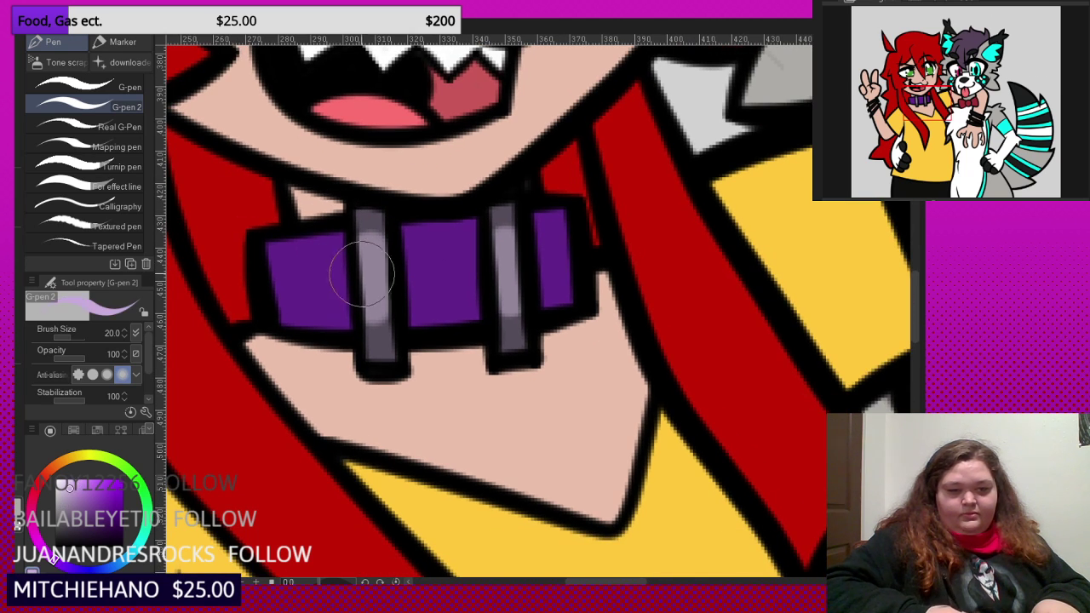
drag(361, 272, 397, 268)
scroll(304, 329, down, 8)
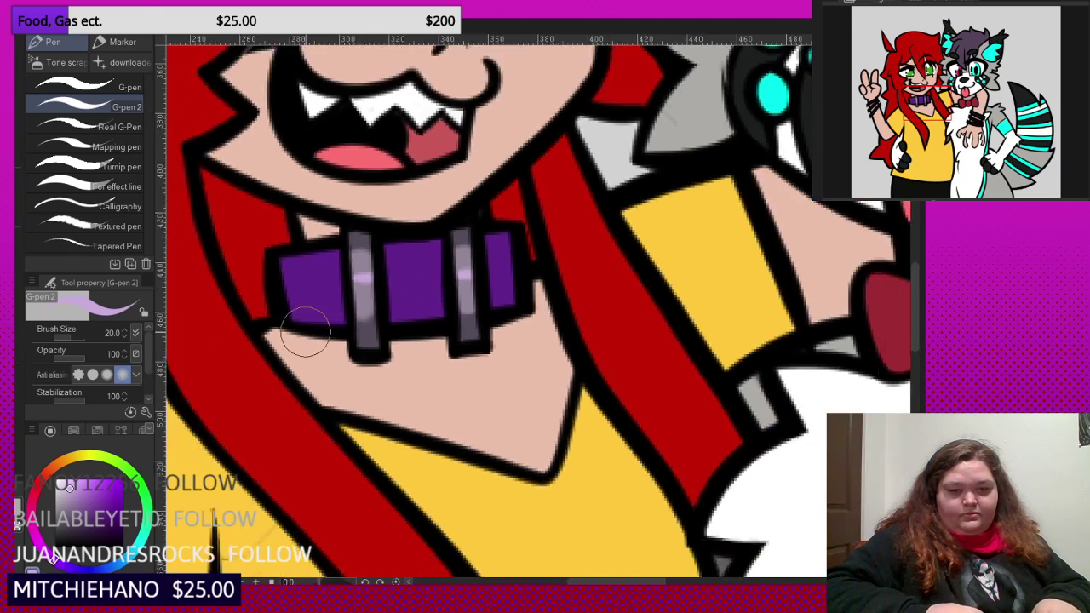
scroll(399, 228, down, 2)
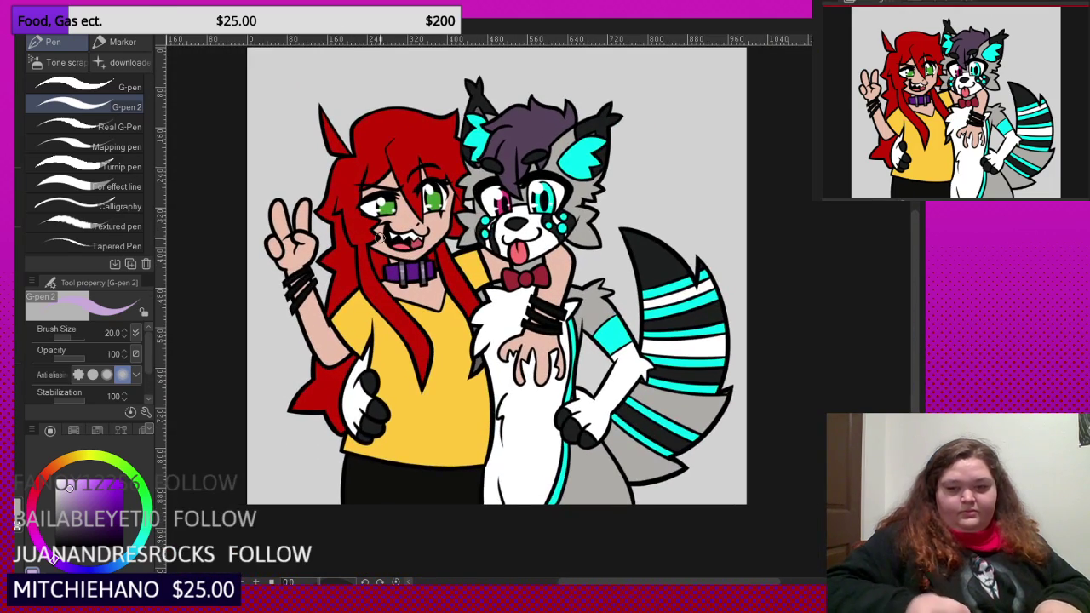
- Hide the light grey background to check the flat colours against transparency, and show it again
click(937, 281)
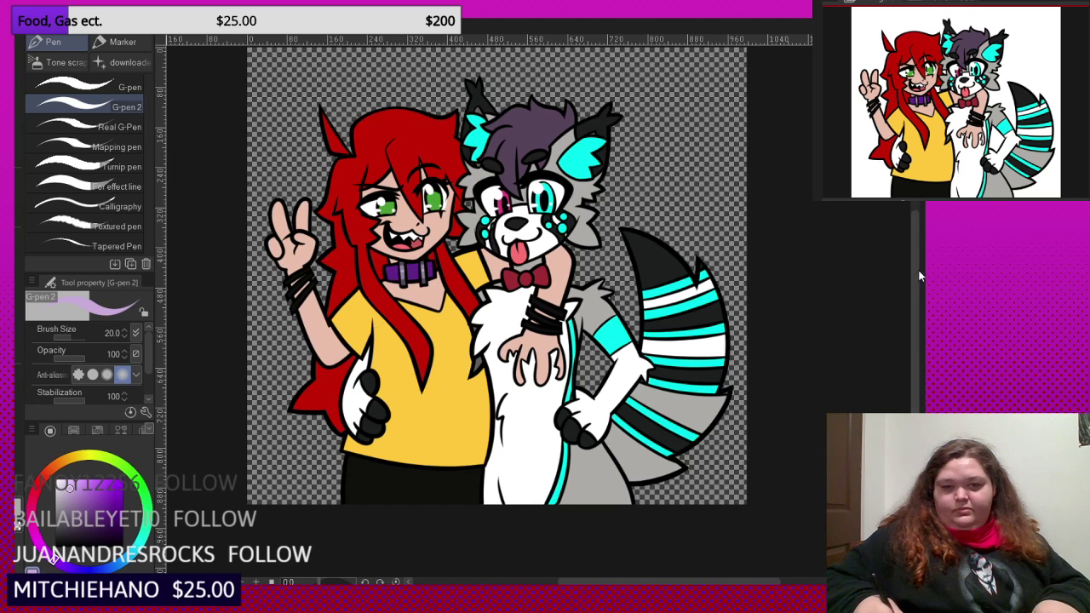
scroll(787, 280, down, 3)
scroll(824, 247, up, 3)
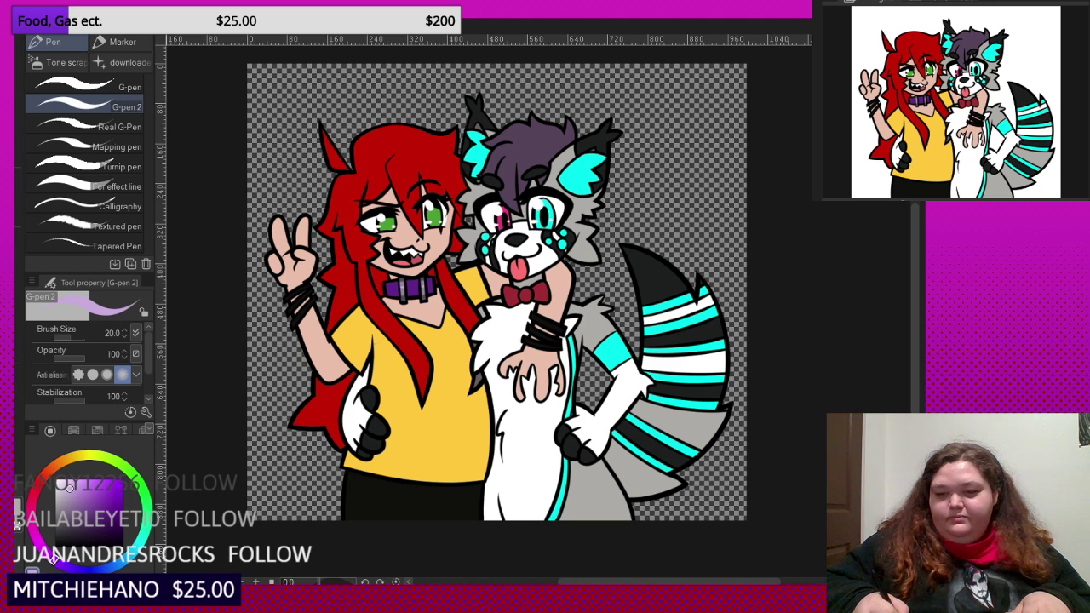
click(937, 281)
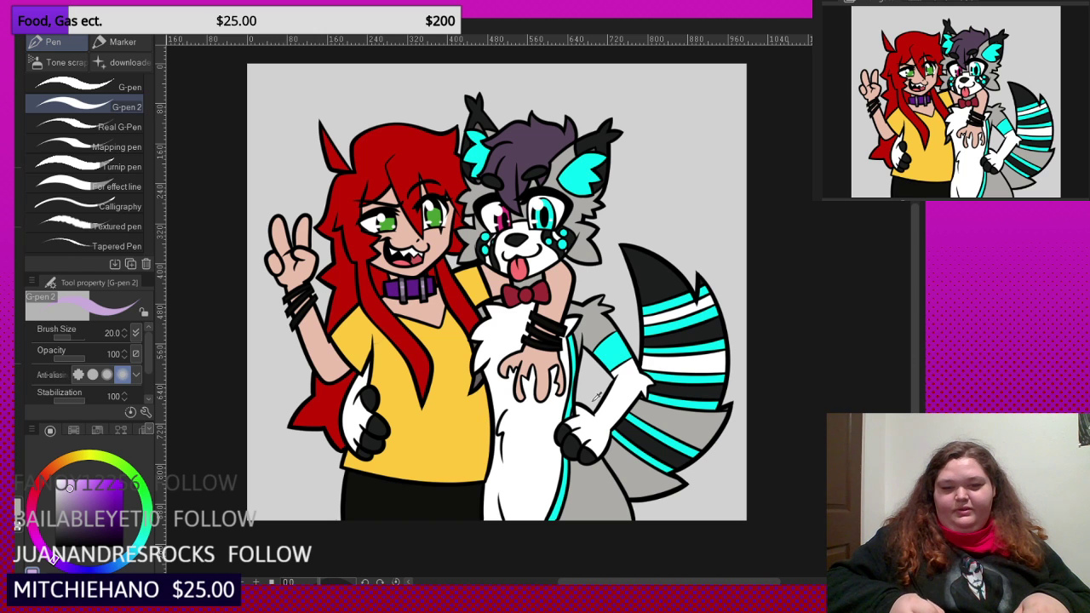
- Recolour the background pinkish red and lay a purple foreground-to-transparent gradient rising from the canvas's bottom edge behind the characters
click(711, 334)
scroll(623, 293, down, 2)
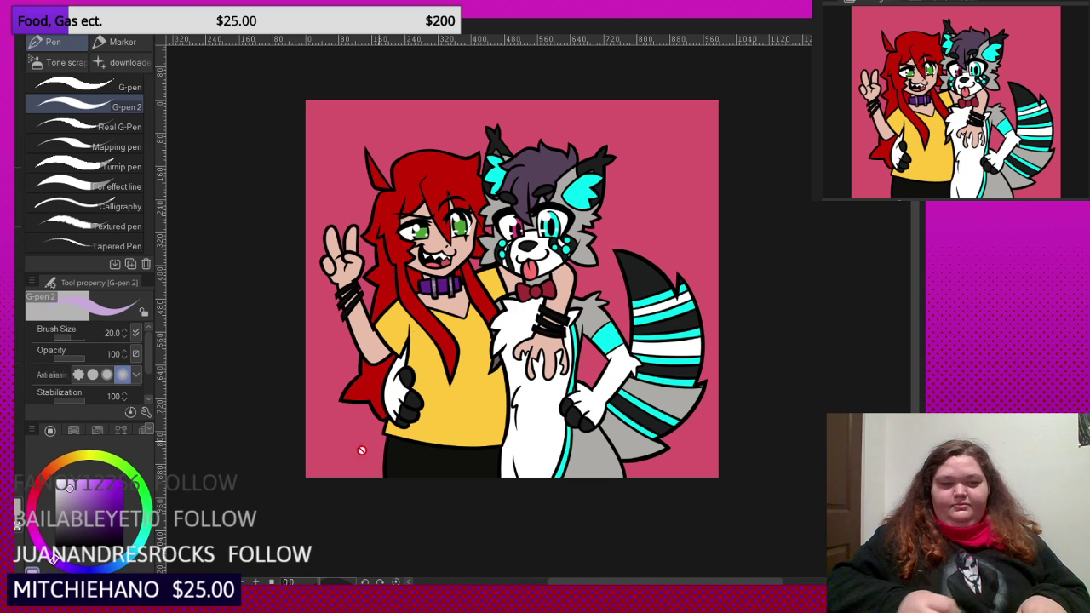
drag(69, 488, 100, 505)
key(g)
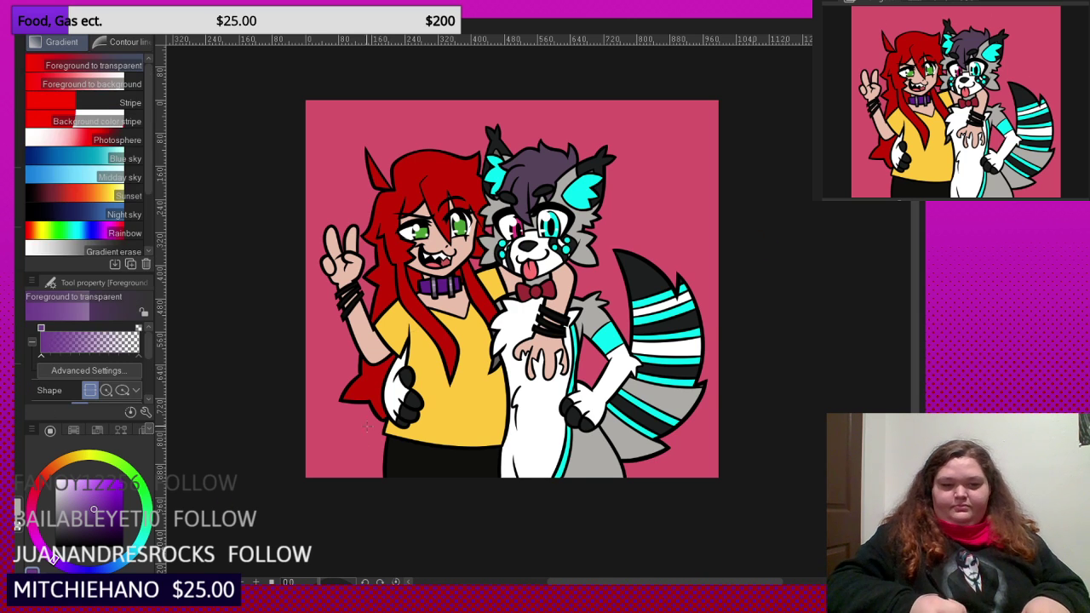
scroll(367, 426, down, 2)
drag(434, 527, 436, 296)
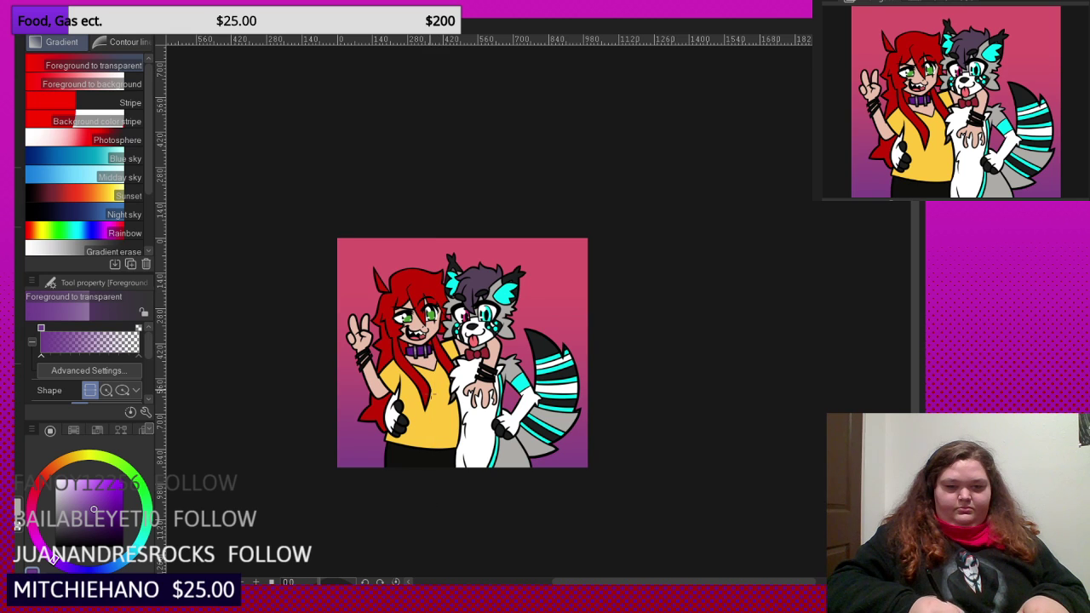
drag(447, 515, 446, 217)
key(ctrl+z)
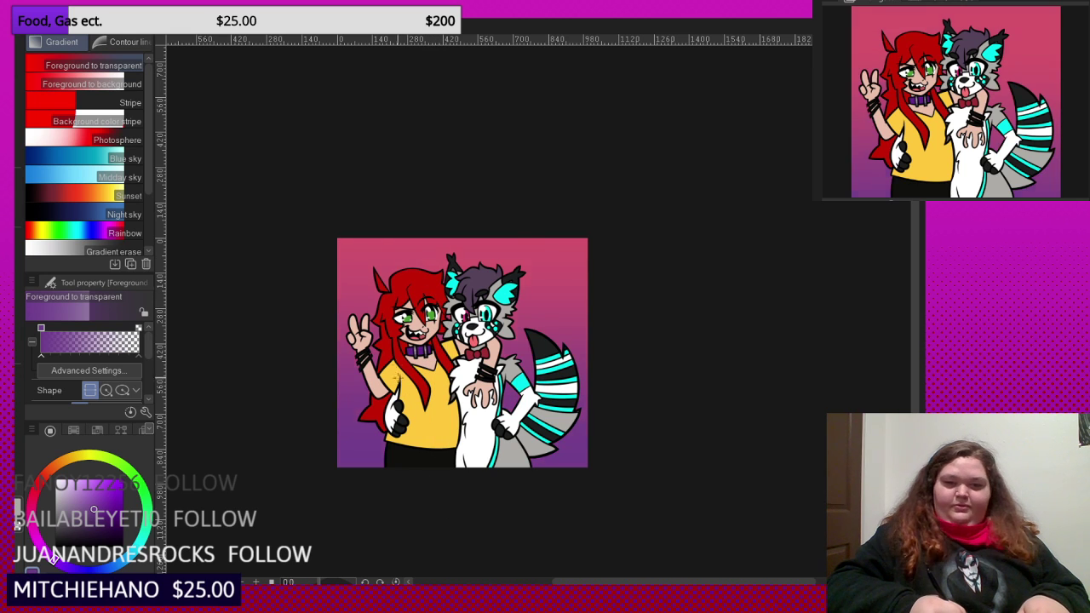
- Replace the purple gradient with an orange-red foreground-to-transparent gradient rising from the canvas's bottom edge behind the characters
key(ctrl+z)
key(ctrl+z)
click(44, 476)
drag(95, 488, 116, 502)
drag(444, 536, 438, 264)
key(ctrl+z)
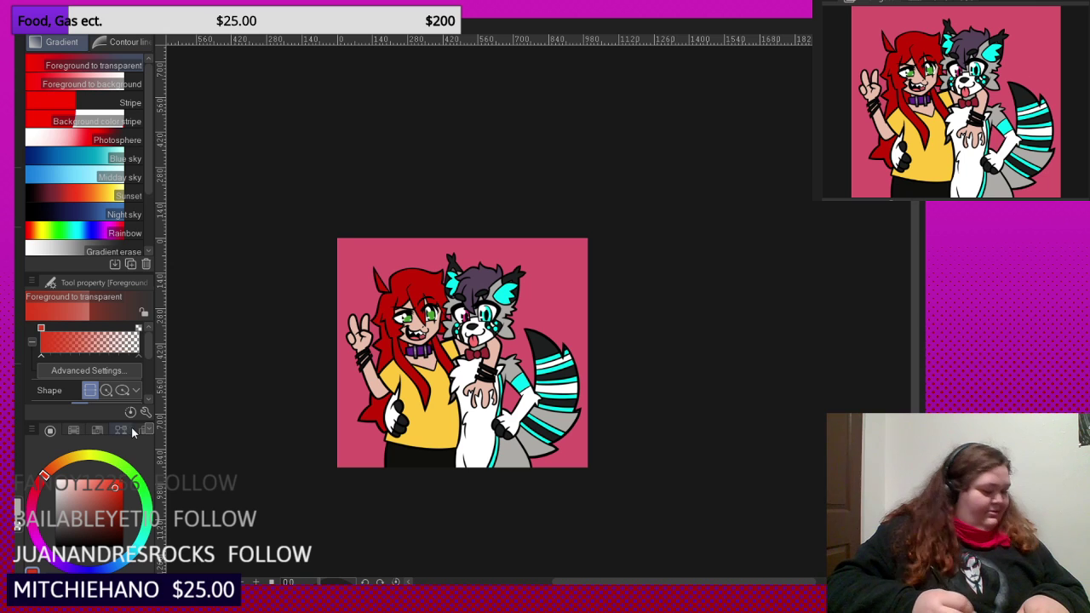
drag(448, 523, 448, 308)
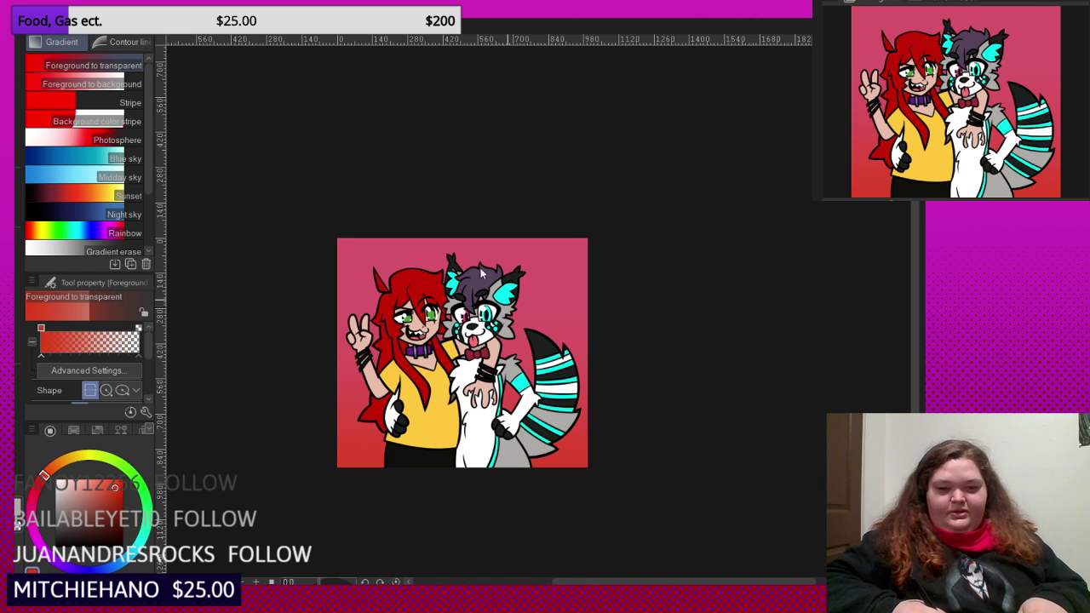
key(ctrl+z)
scroll(525, 232, down, 1)
scroll(524, 232, down, 1)
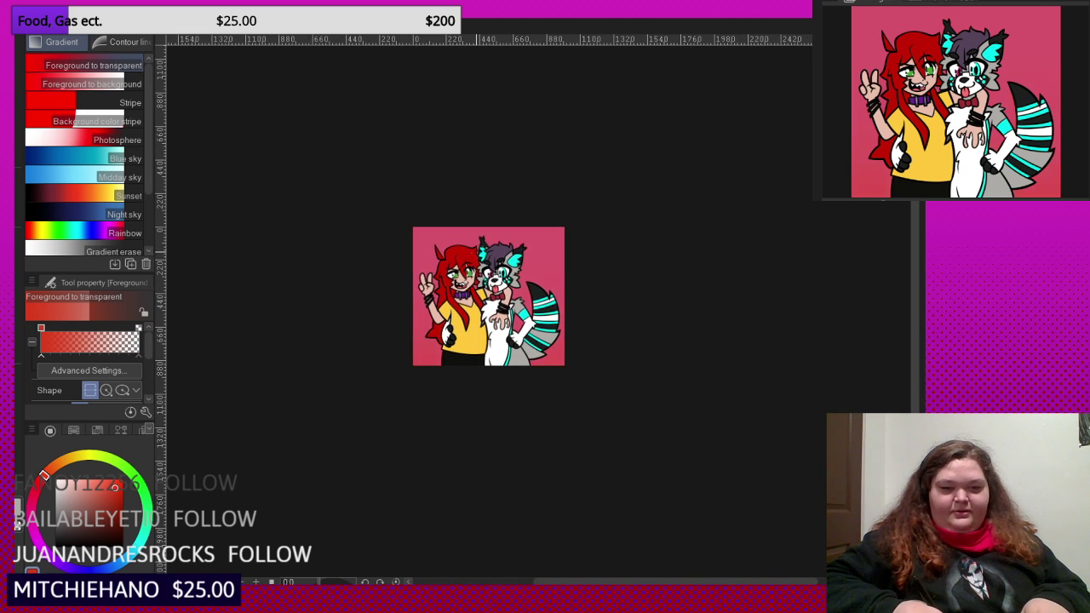
drag(505, 507, 496, 221)
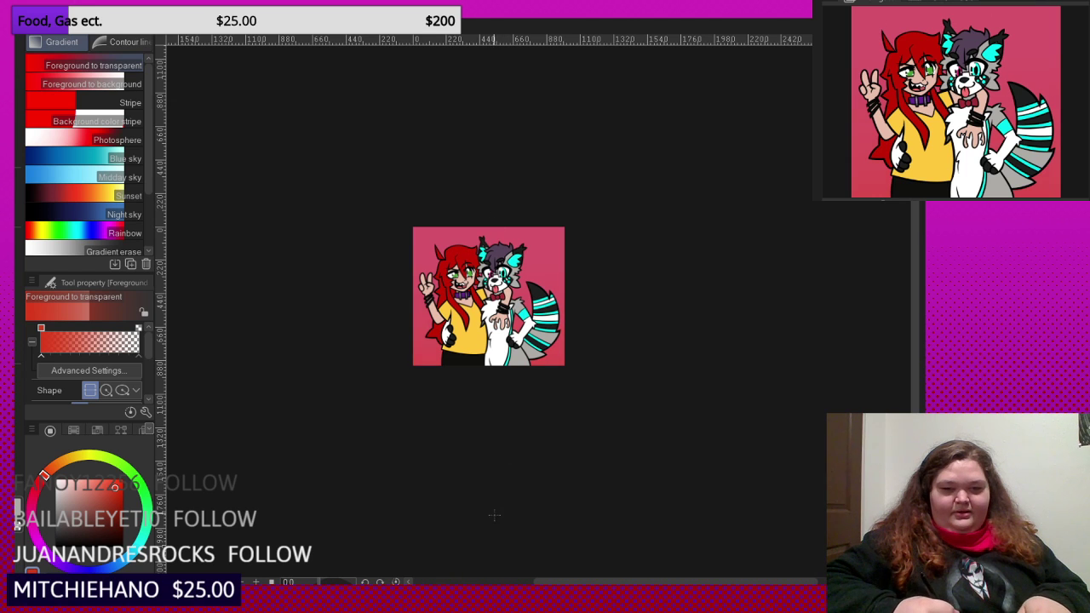
drag(493, 514, 496, 281)
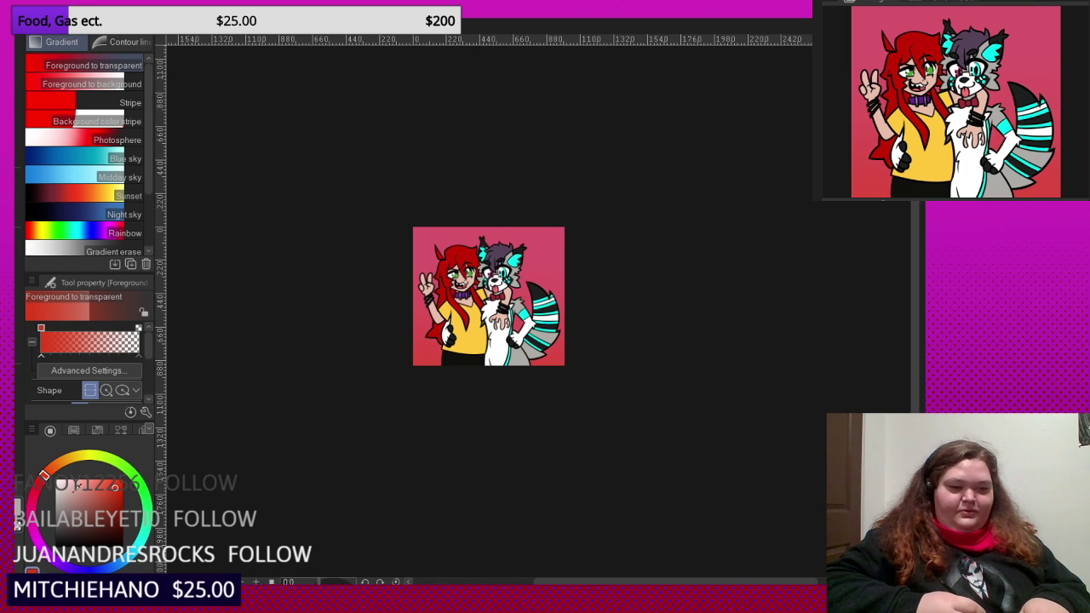
- Pick a light pink and lay a foreground-to-transparent gradient running down from the canvas's top edge over the background
click(32, 505)
drag(92, 497, 87, 478)
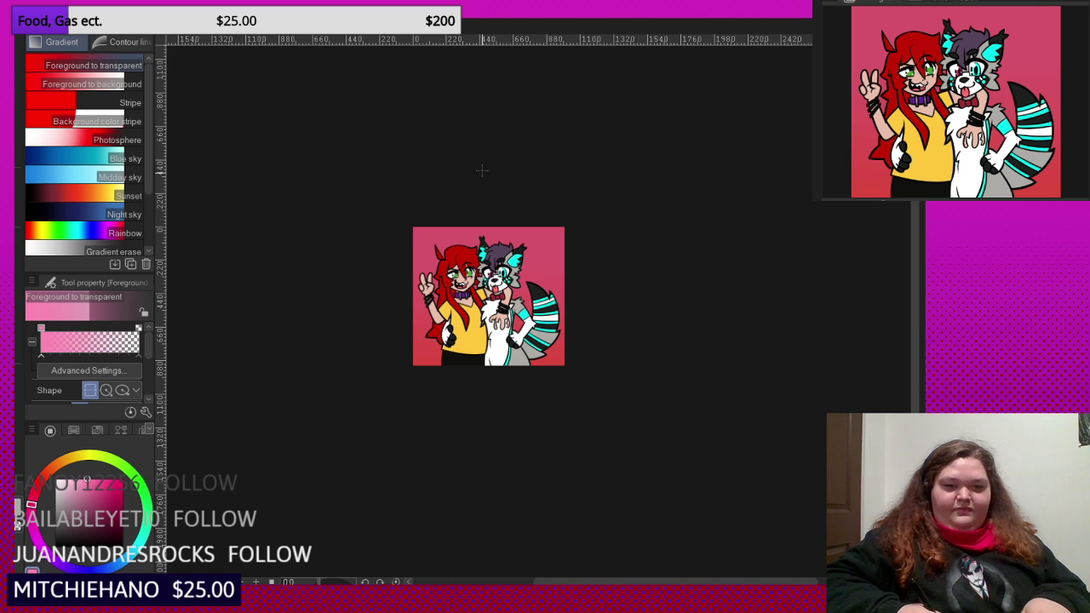
drag(481, 118, 479, 281)
scroll(492, 264, up, 5)
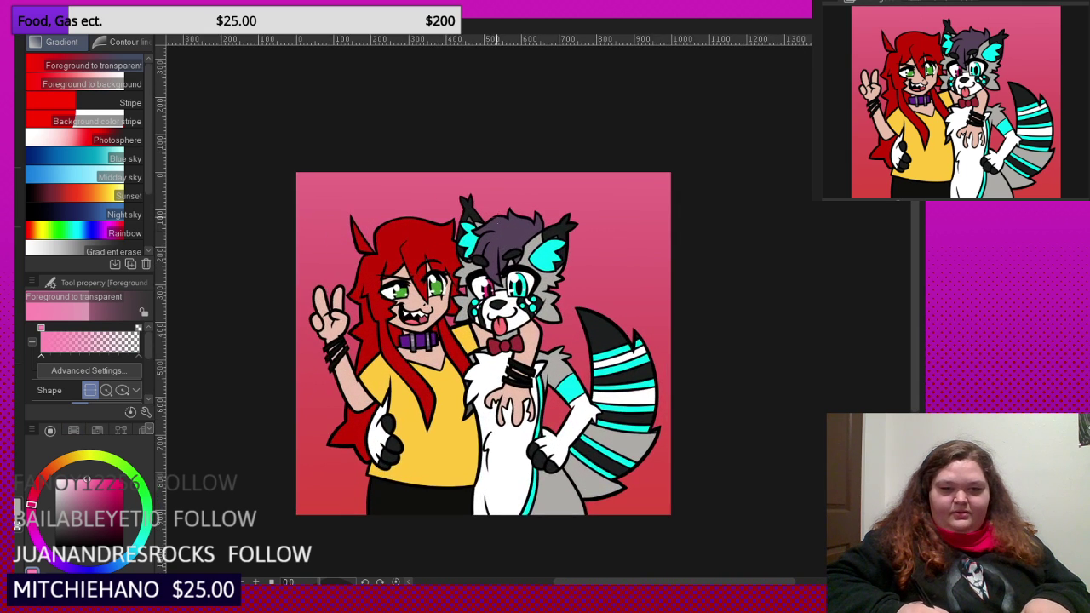
scroll(497, 223, down, 3)
scroll(473, 310, up, 4)
scroll(491, 281, down, 1)
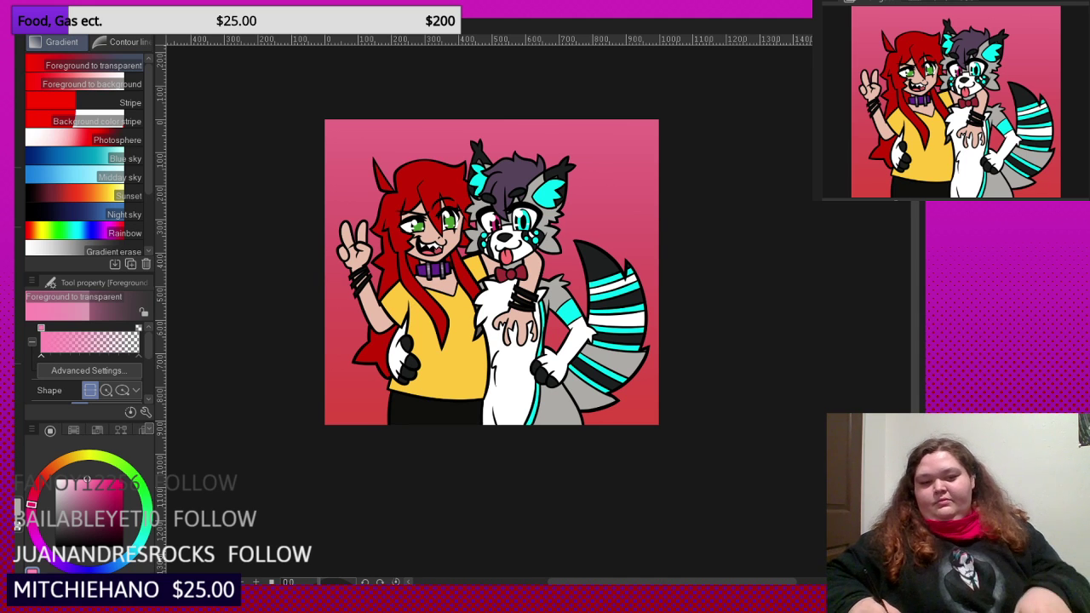
- Add a halftone-dot gradient rising from the canvas's bottom edge behind the characters and colour its dots orange
alt+click(375, 373)
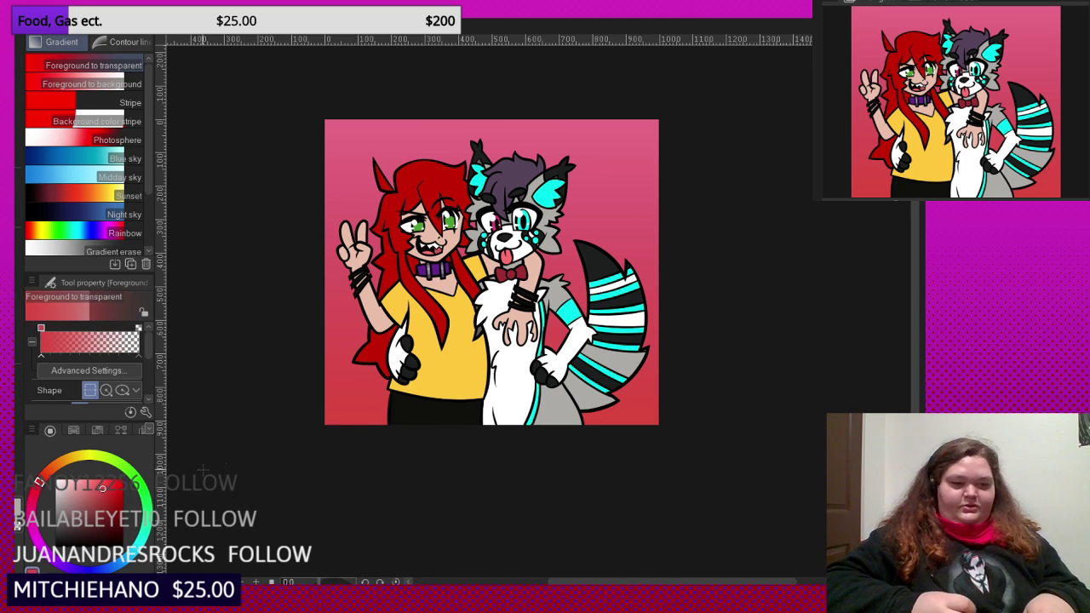
drag(478, 493, 481, 160)
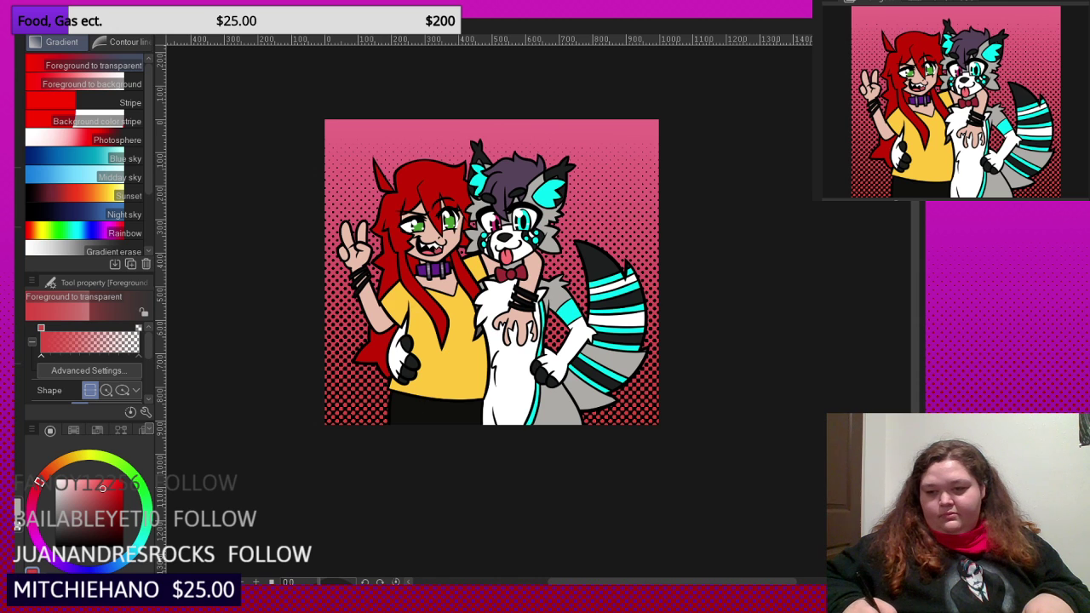
click(71, 459)
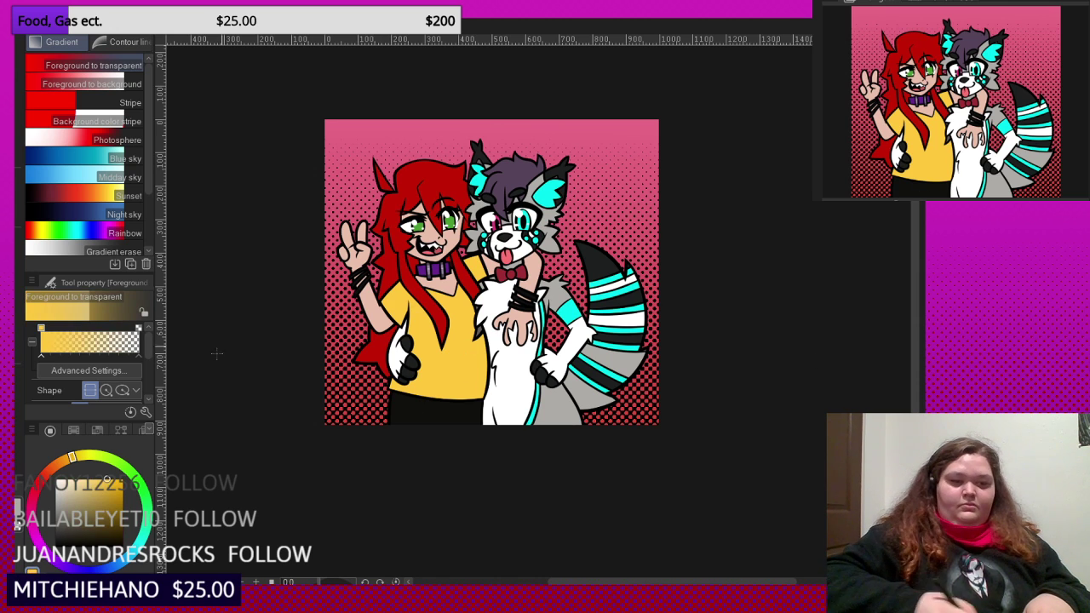
click(63, 468)
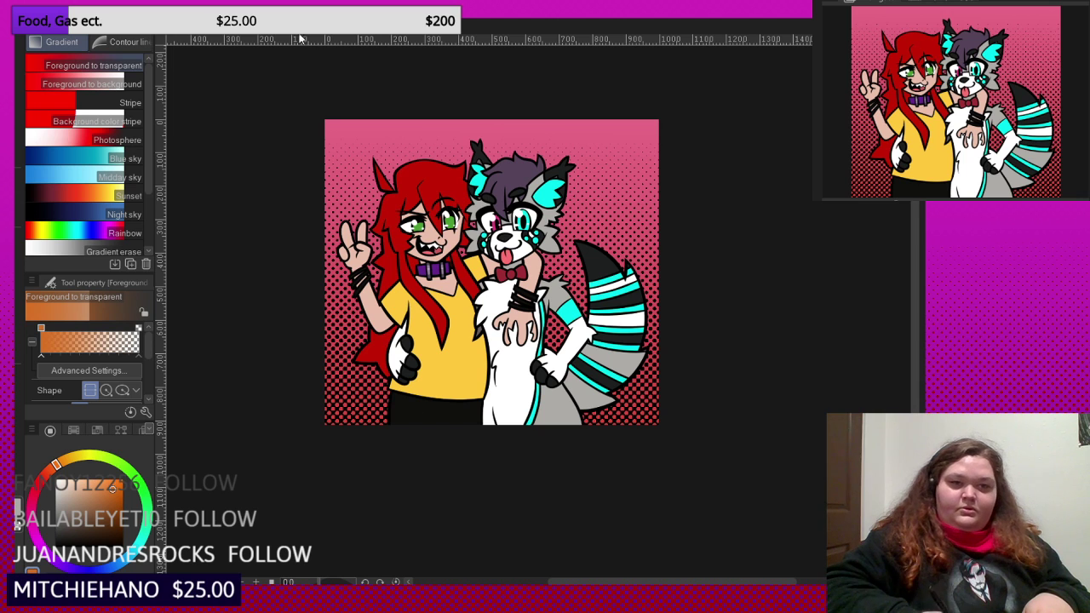
key(ctrl+z)
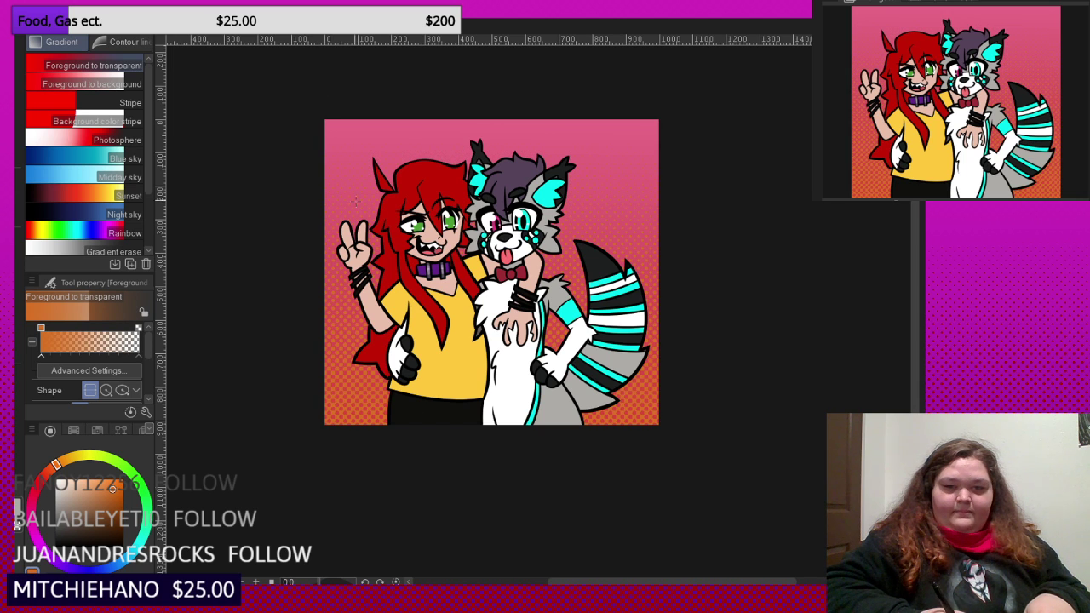
scroll(353, 176, up, 1)
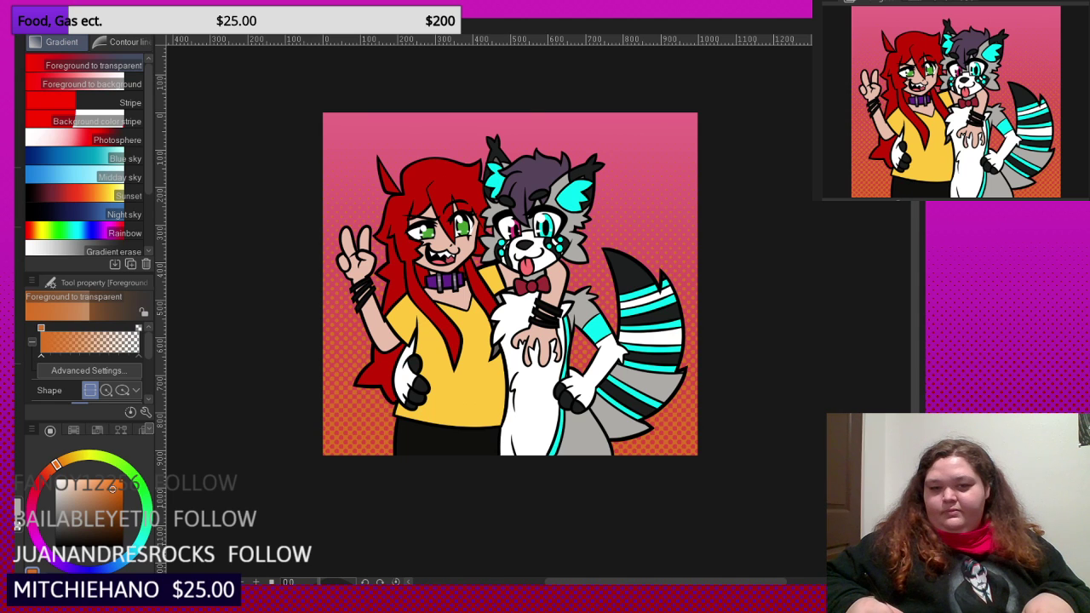
scroll(785, 346, down, 3)
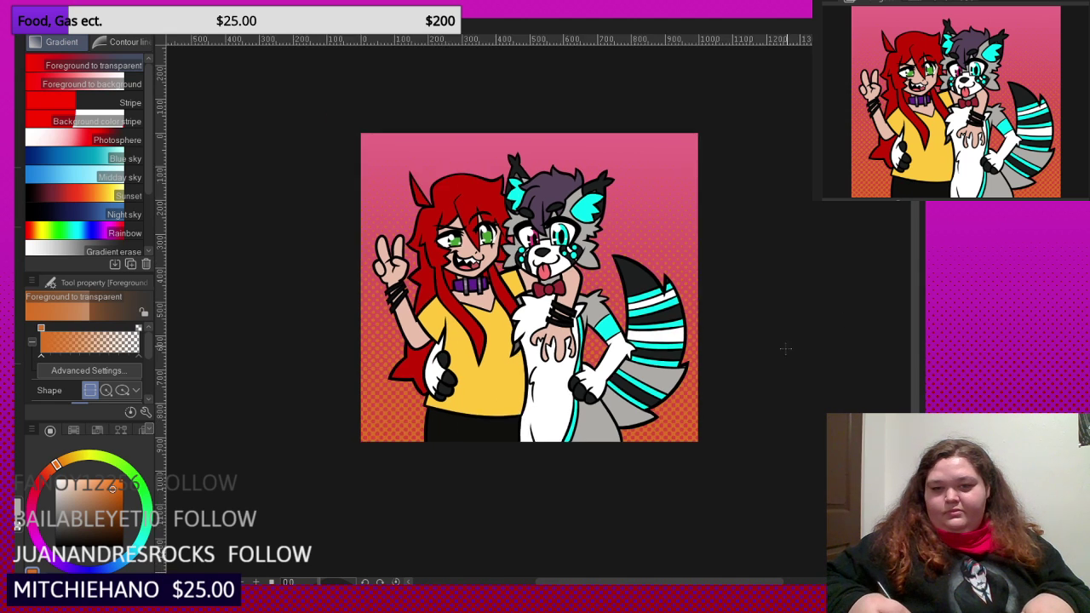
scroll(759, 312, up, 6)
scroll(749, 321, down, 1)
scroll(748, 321, down, 1)
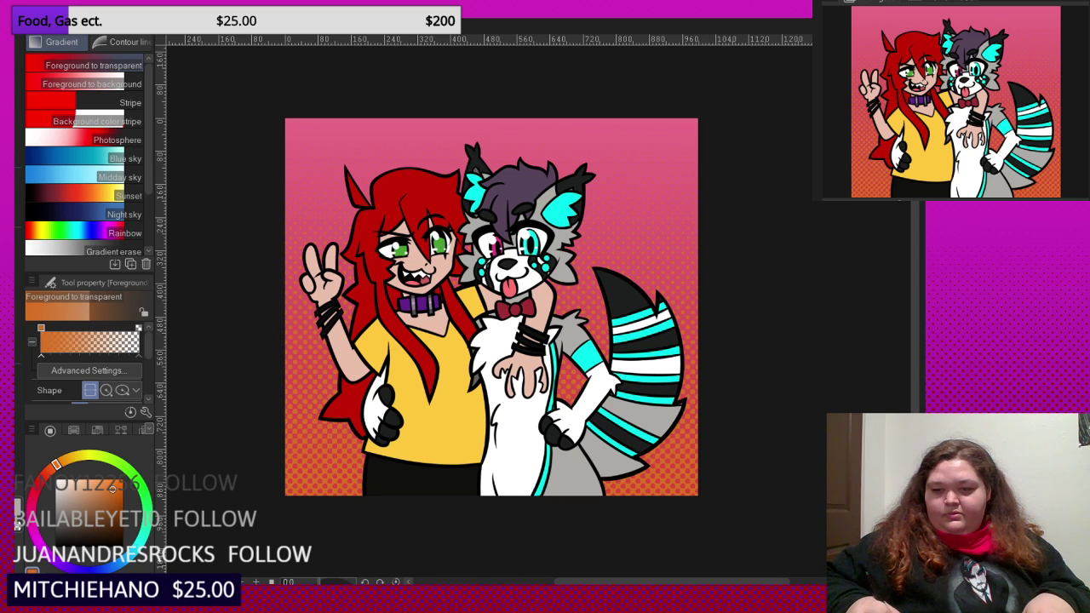
- Paint a brighter yellow-green highlight across the lower part of both green irises of the red-haired character with G-pen 2
scroll(430, 234, up, 6)
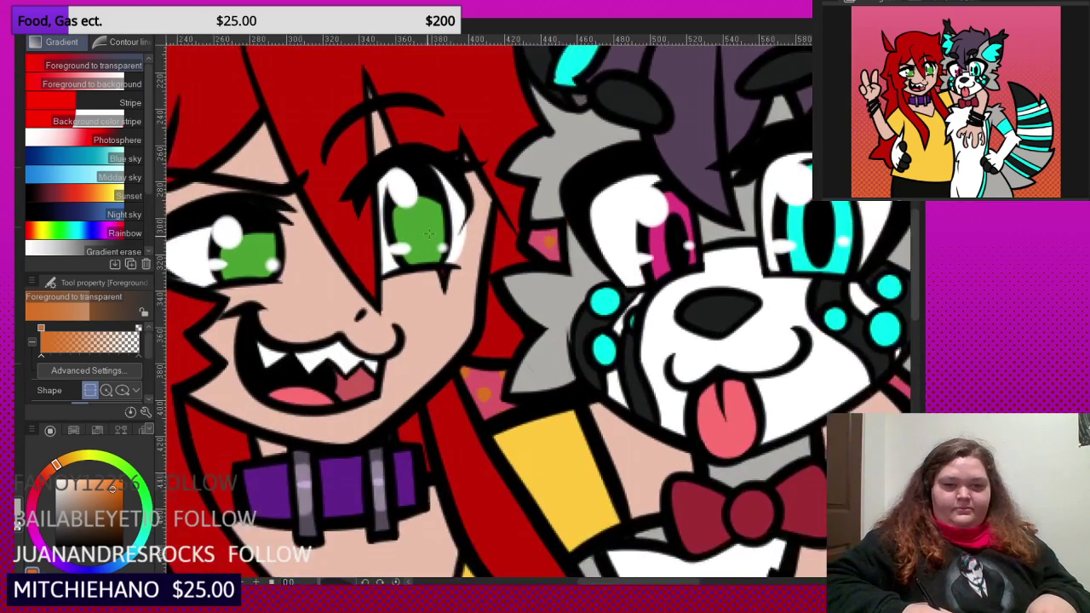
scroll(430, 234, up, 1)
alt+click(430, 234)
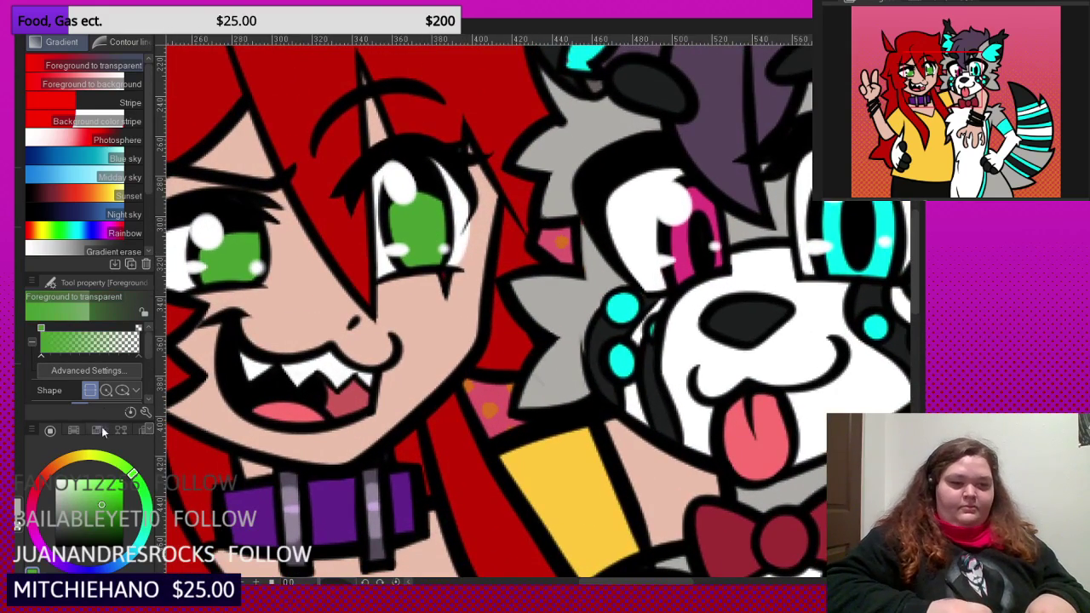
click(109, 492)
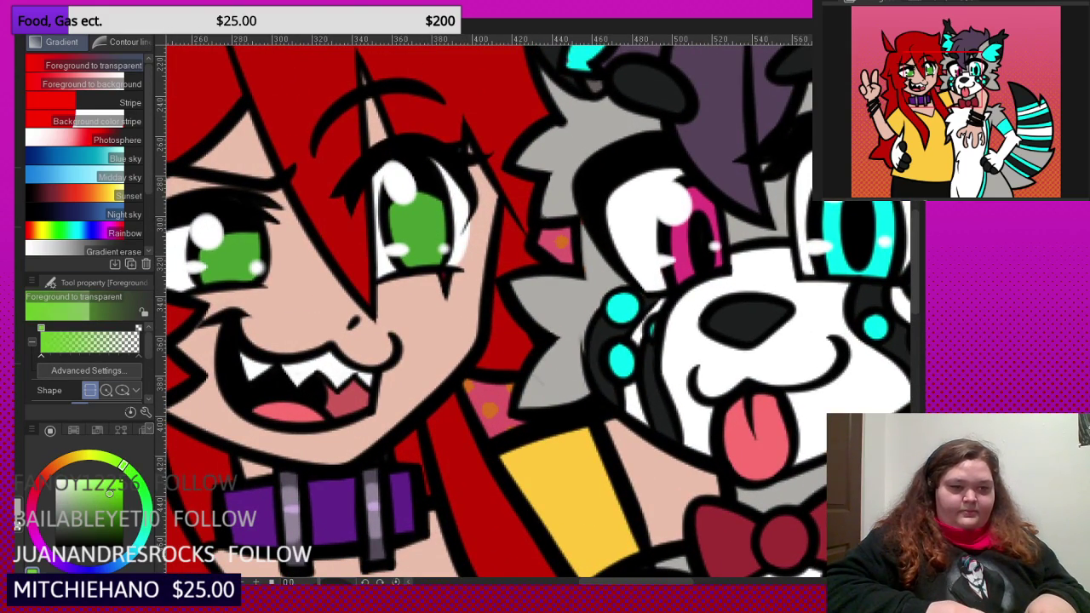
key(p)
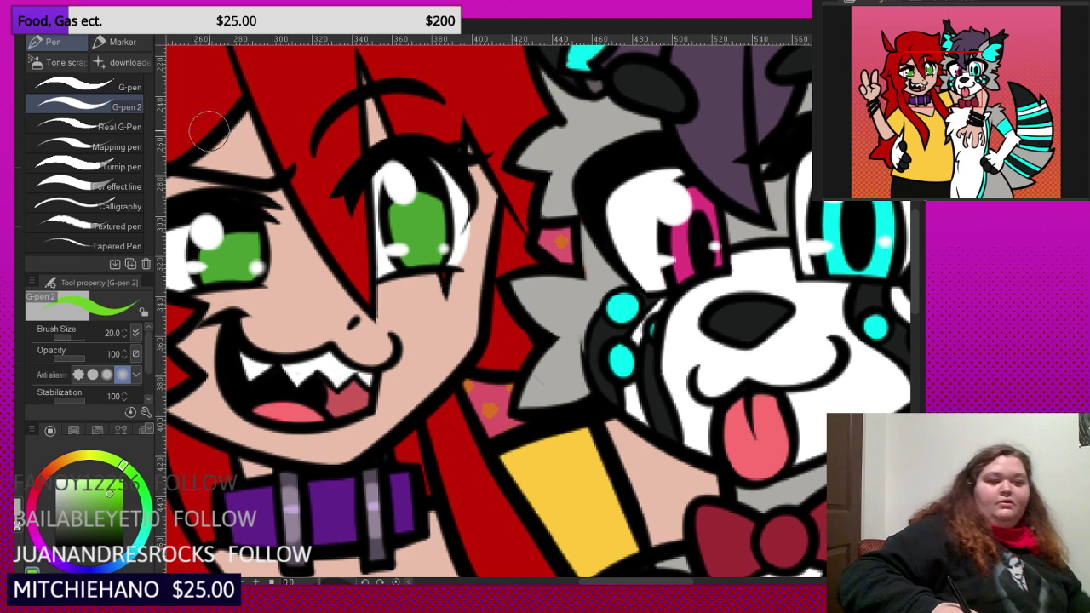
scroll(221, 293, up, 3)
mouse_move(198, 285)
mouse_down()
mouse_move(241, 252)
mouse_move(285, 274)
mouse_up()
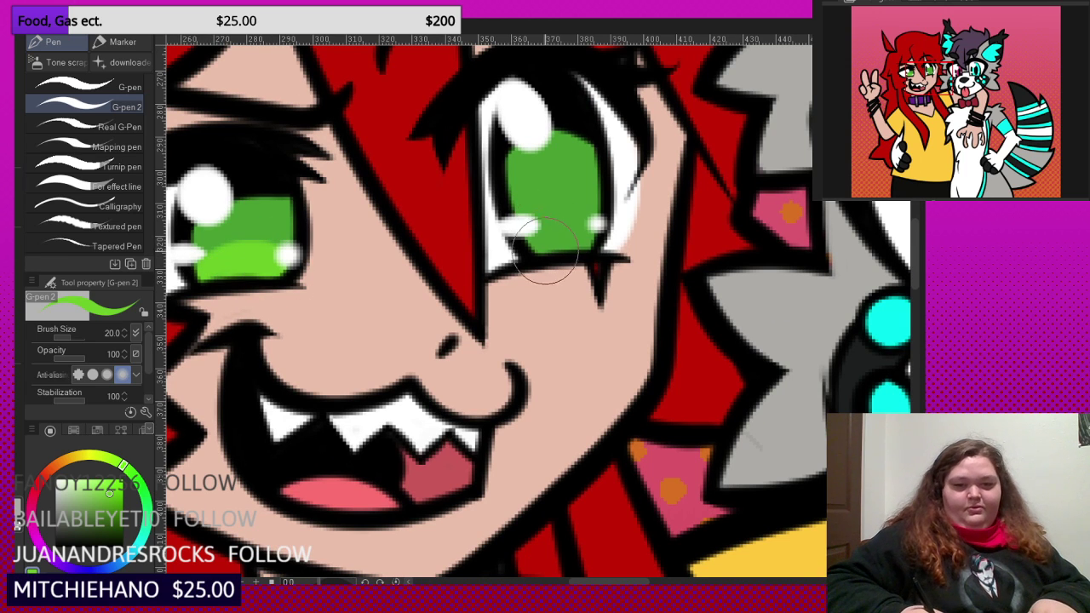
mouse_move(538, 249)
mouse_down()
mouse_move(600, 243)
mouse_move(534, 246)
mouse_move(566, 206)
mouse_move(593, 240)
mouse_up()
mouse_move(553, 234)
mouse_down()
mouse_move(566, 205)
mouse_move(594, 238)
mouse_up()
scroll(542, 220, down, 3)
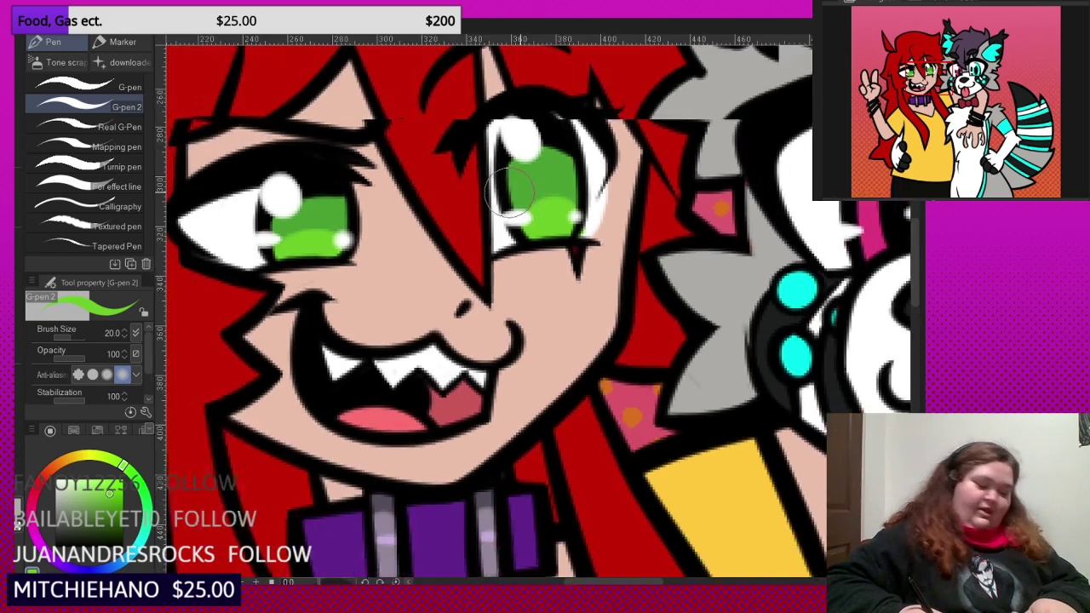
- Sample the furry character's pink iris, pick a lighter pink and paint a highlight across the iris's lower part
scroll(729, 223, up, 4)
alt+click(624, 213)
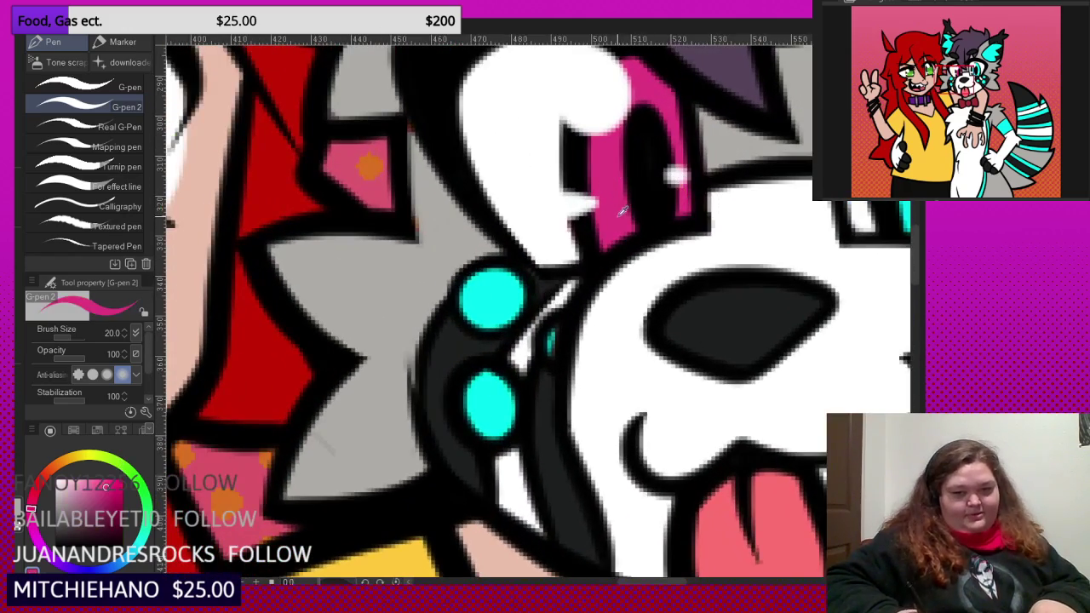
drag(109, 491, 103, 482)
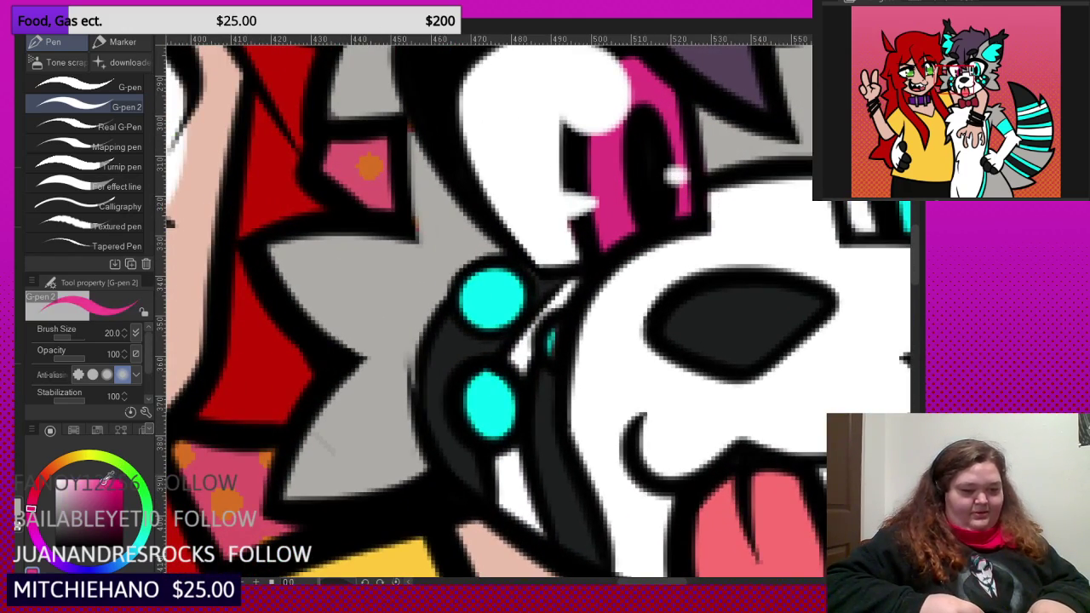
mouse_move(608, 256)
mouse_down()
mouse_move(659, 211)
mouse_move(681, 225)
mouse_up()
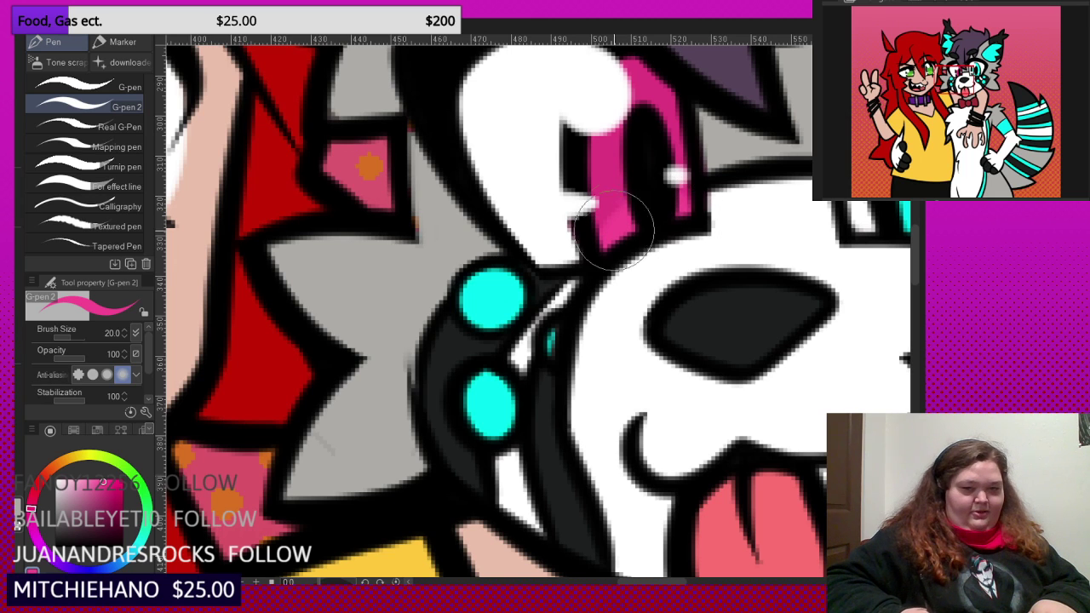
- Paint a paler teal highlight across the lower part of the furry character's cyan iris
scroll(397, 219, down, 4)
scroll(713, 177, up, 1)
alt+click(701, 211)
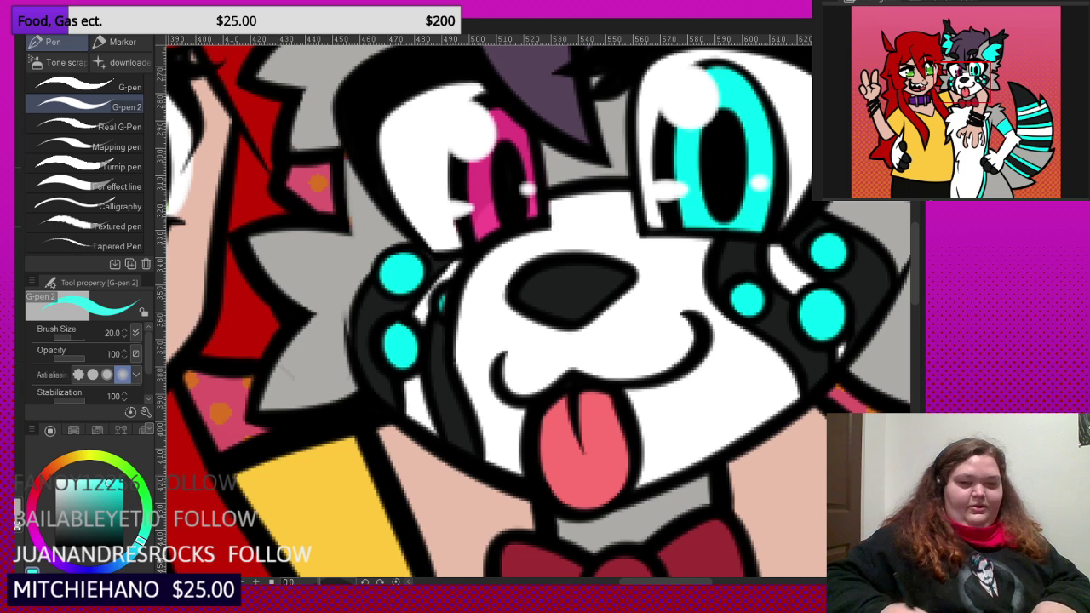
scroll(698, 226, up, 2)
mouse_move(679, 201)
mouse_down()
mouse_move(778, 209)
mouse_move(766, 225)
mouse_up()
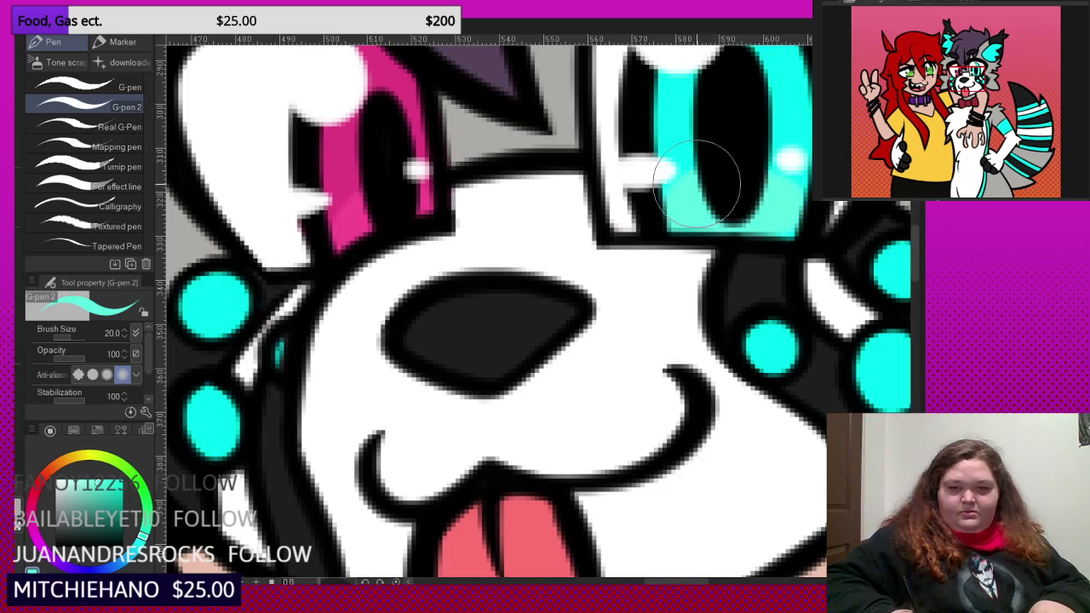
scroll(634, 230, down, 2)
scroll(536, 257, down, 4)
scroll(567, 268, up, 2)
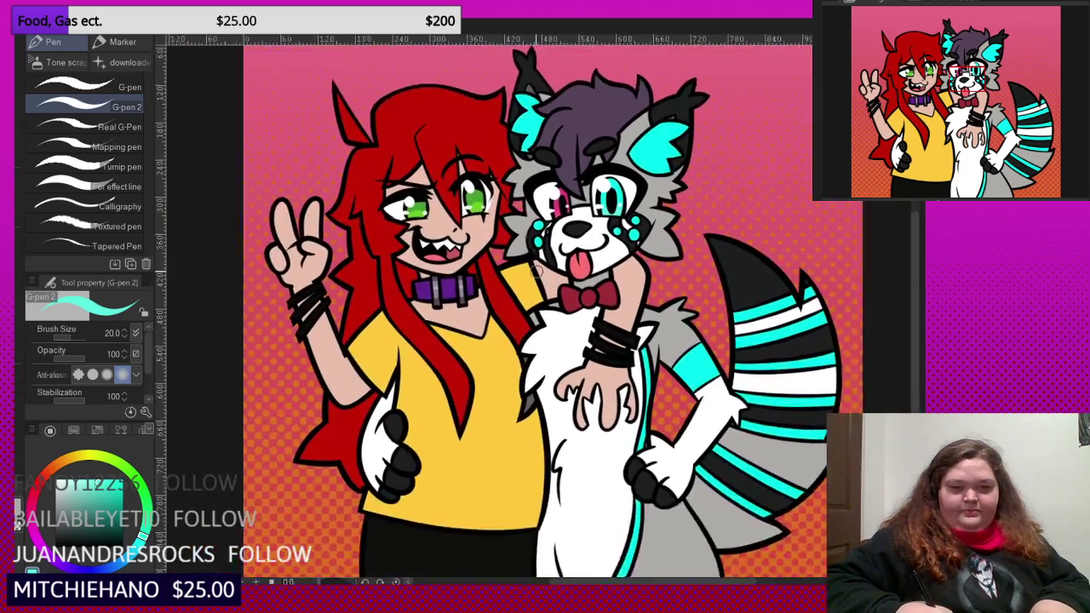
- Sample the furry character's tongue colour, pick a lighter pink and paint a highlight on the tongue's tip
scroll(567, 267, up, 3)
alt+click(587, 246)
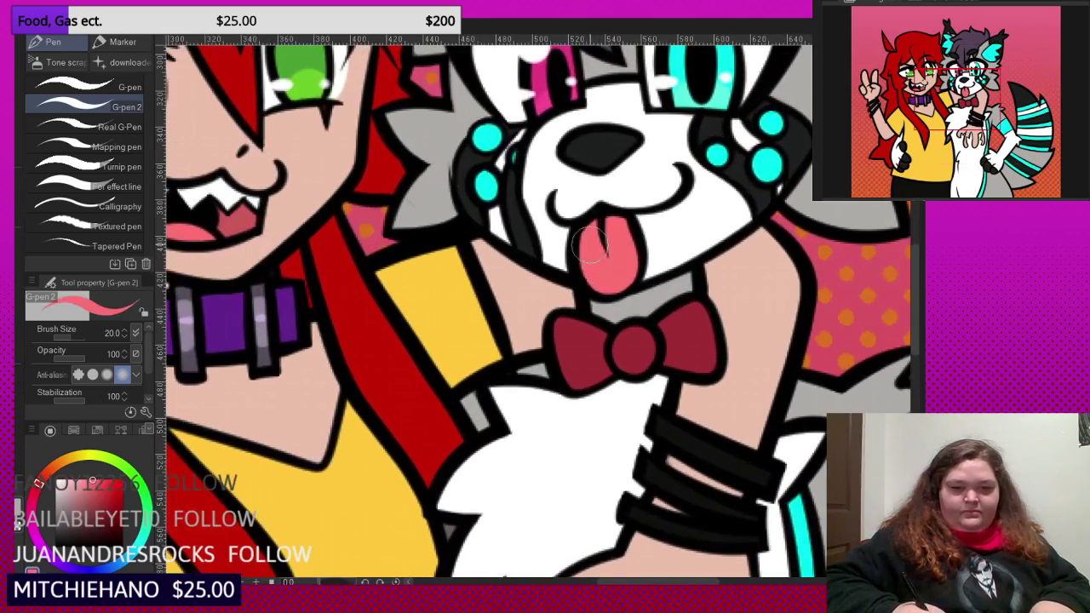
scroll(561, 271, up, 3)
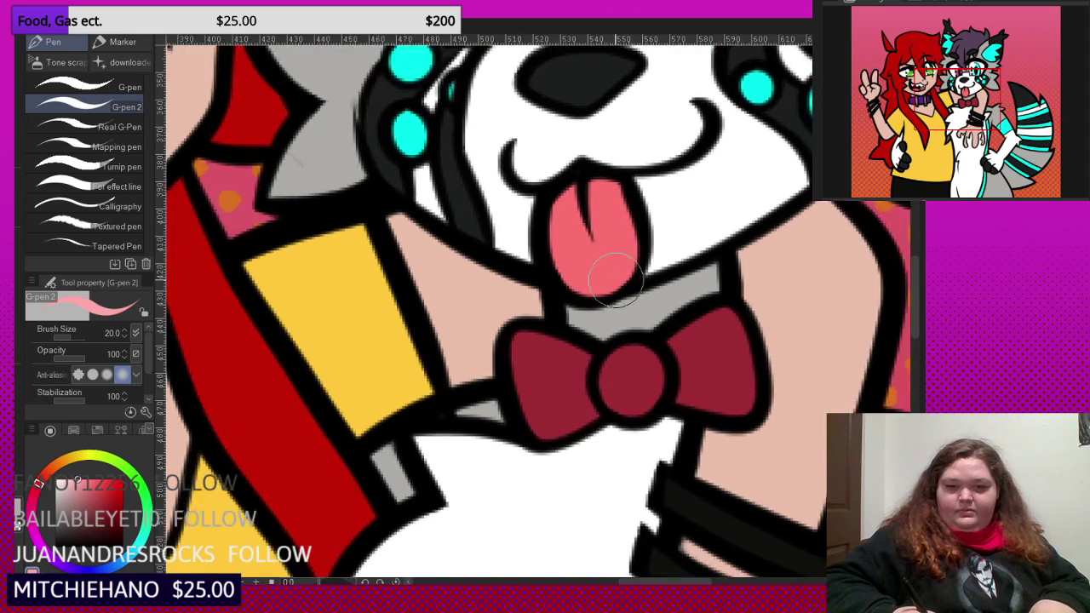
scroll(563, 270, up, 1)
click(567, 279)
mouse_move(606, 295)
mouse_down()
mouse_move(655, 273)
mouse_move(573, 262)
mouse_move(642, 287)
mouse_move(668, 263)
mouse_up()
key(ctrl+z)
scroll(587, 269, down, 1)
scroll(585, 270, down, 5)
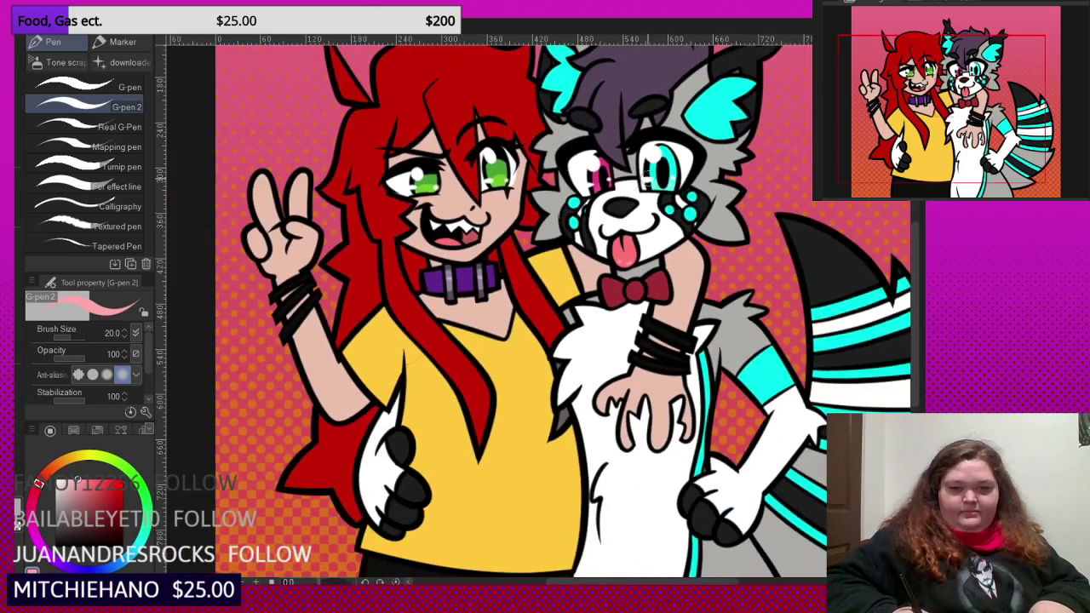
scroll(654, 159, down, 3)
scroll(630, 170, up, 2)
scroll(613, 183, down, 2)
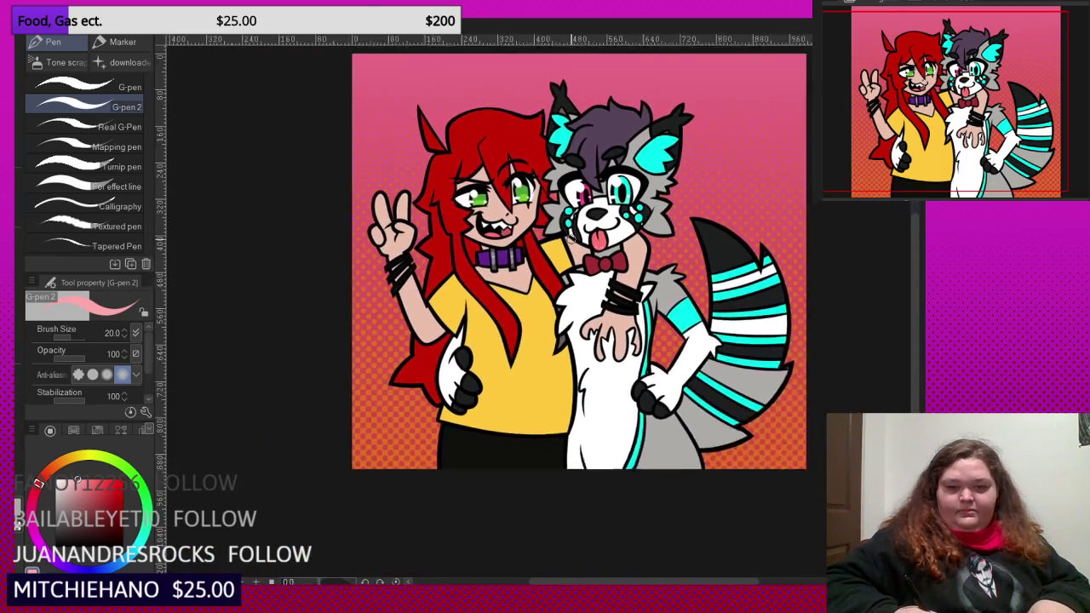
- Fill the small gaps between the white chest fur and the yellow shirt with the hair's red
scroll(591, 200, up, 3)
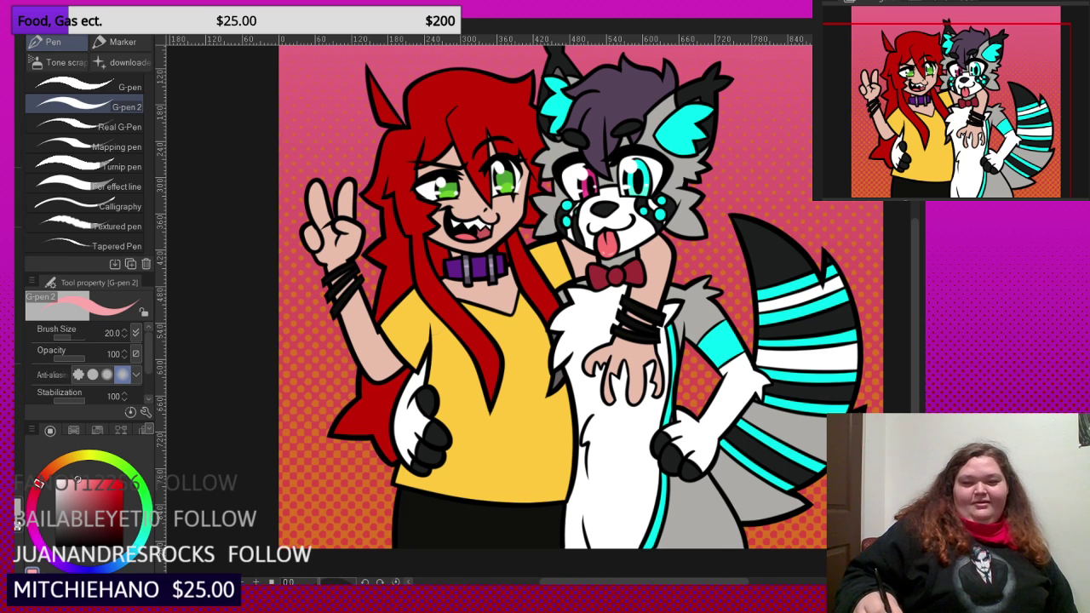
alt+click(484, 104)
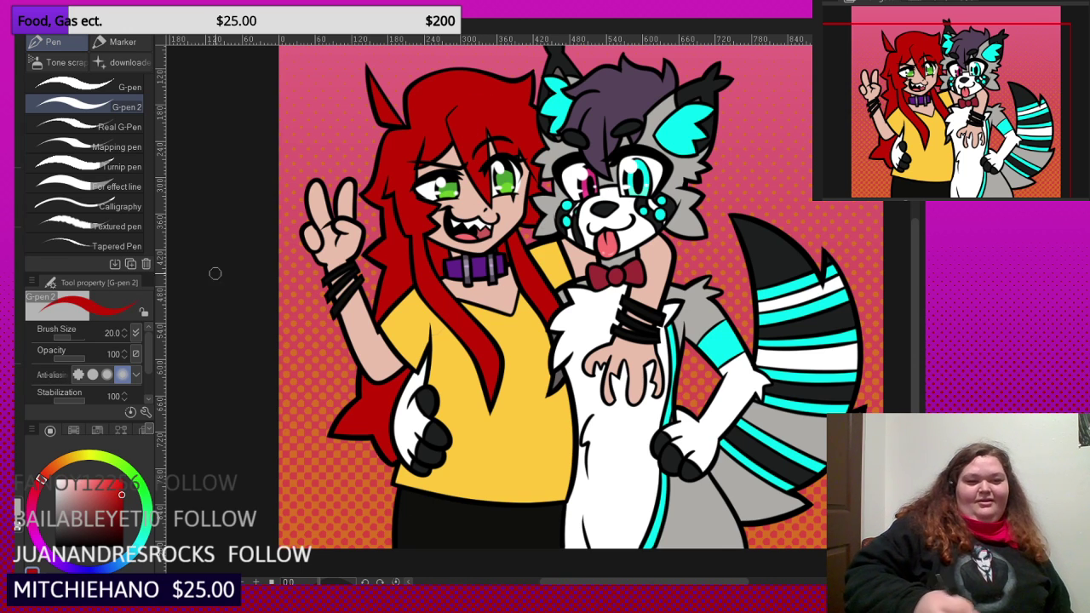
key(g)
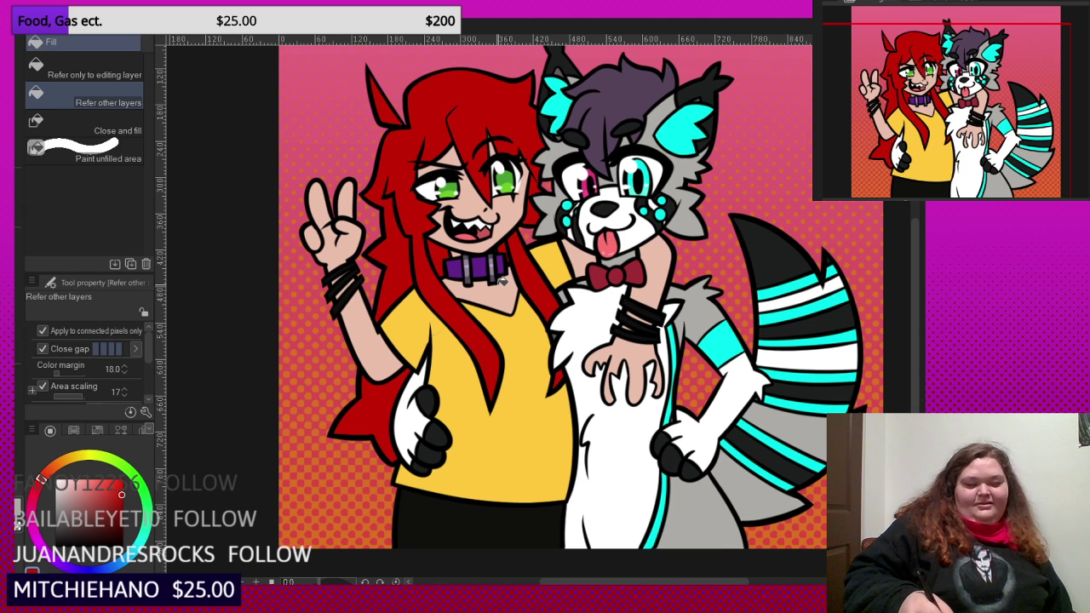
drag(918, 138, 951, 128)
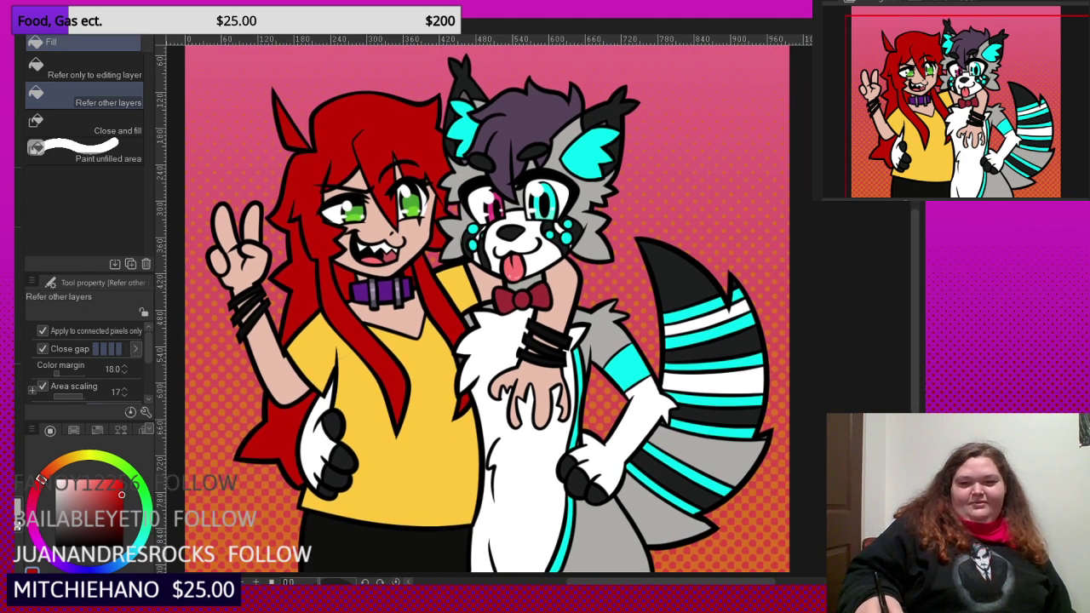
drag(926, 206, 947, 206)
drag(965, 117, 950, 127)
click(452, 355)
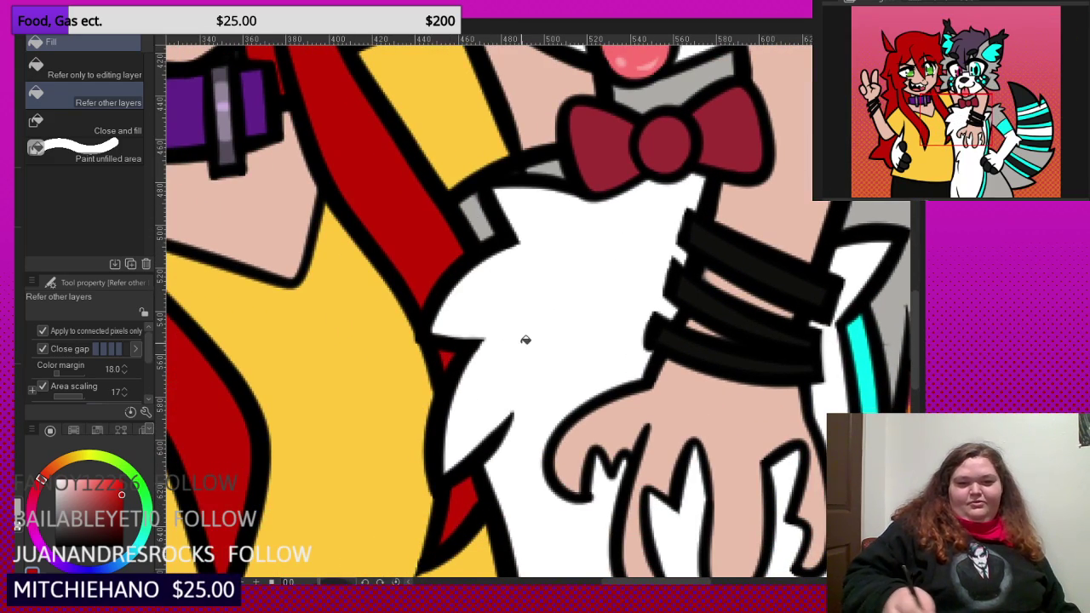
key(ctrl+0)
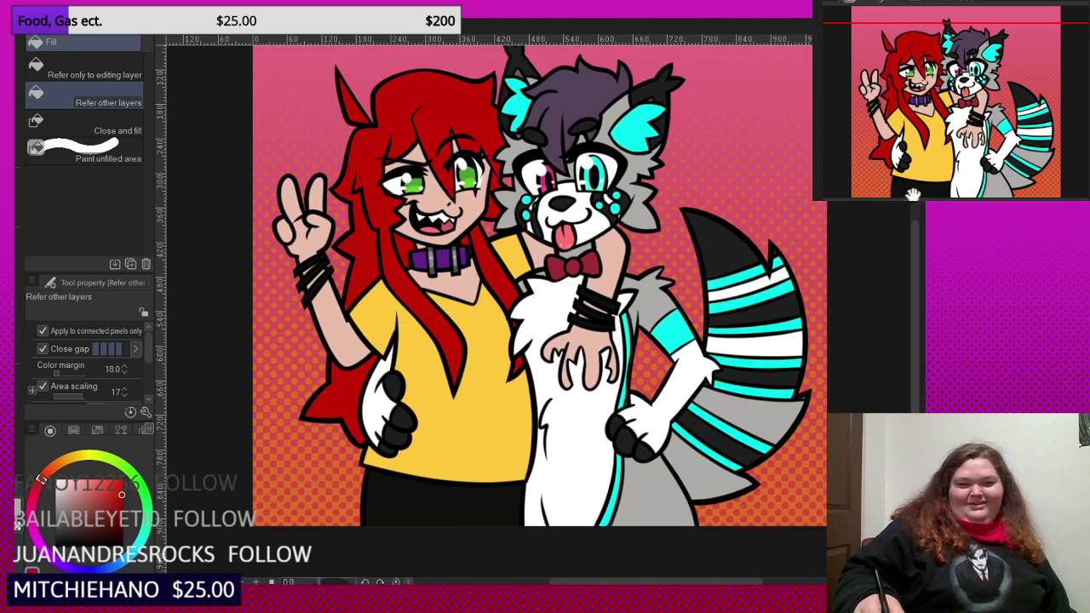